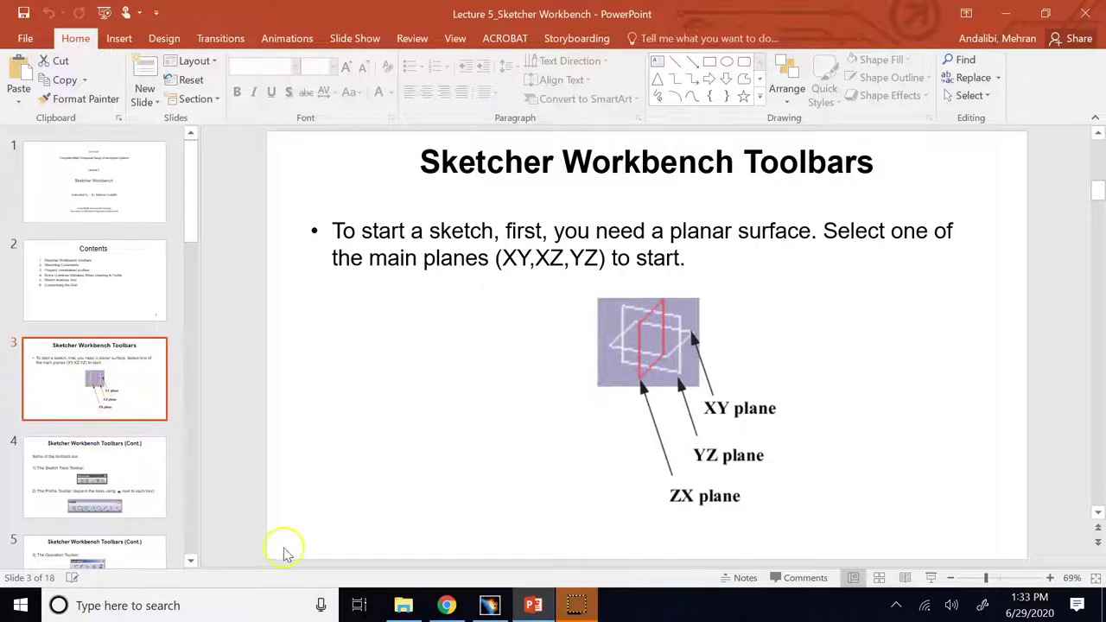
Switch to CATIA V5 and open the Sketcher workbench from the Mechanical Design group with a new part
left_click(495, 607)
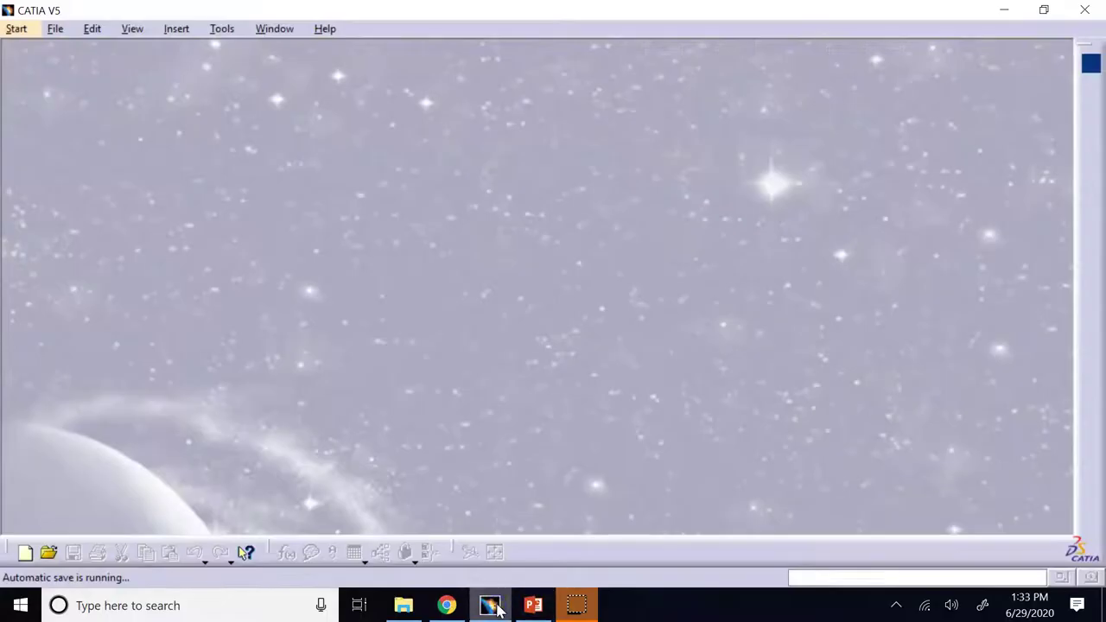
left_click(19, 30)
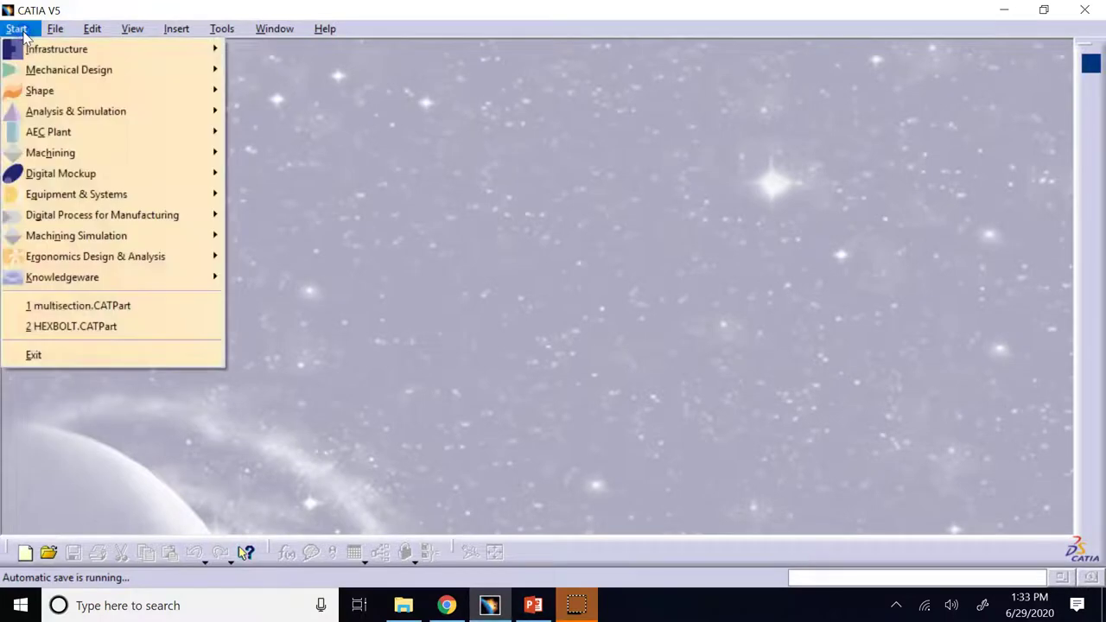
mouse_move(66, 71)
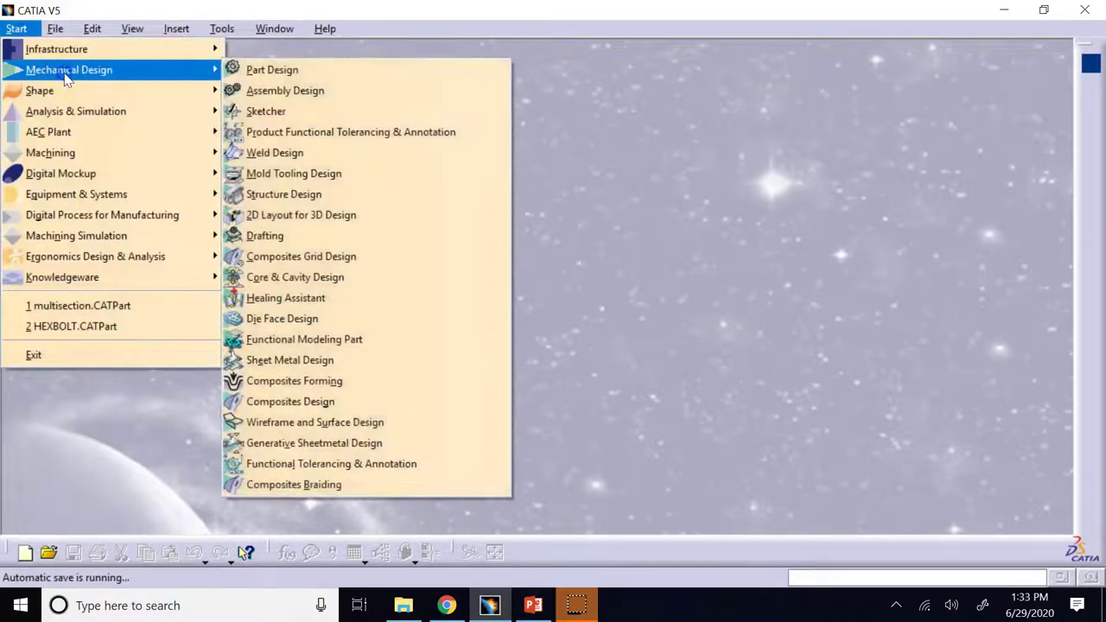
left_click(323, 115)
left_click(951, 504)
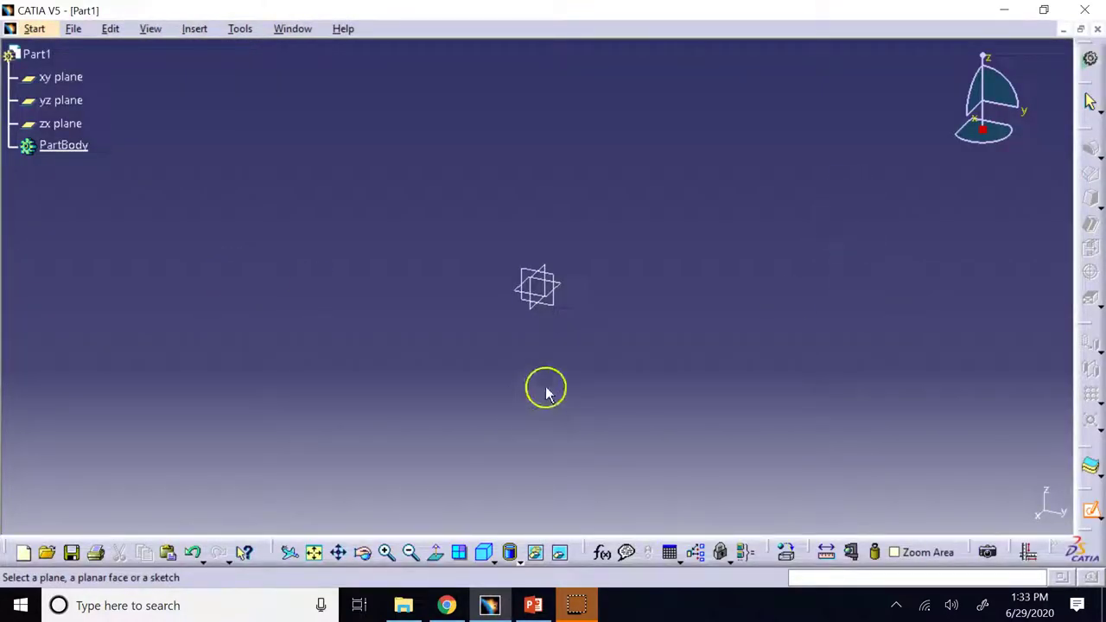
left_click(558, 301)
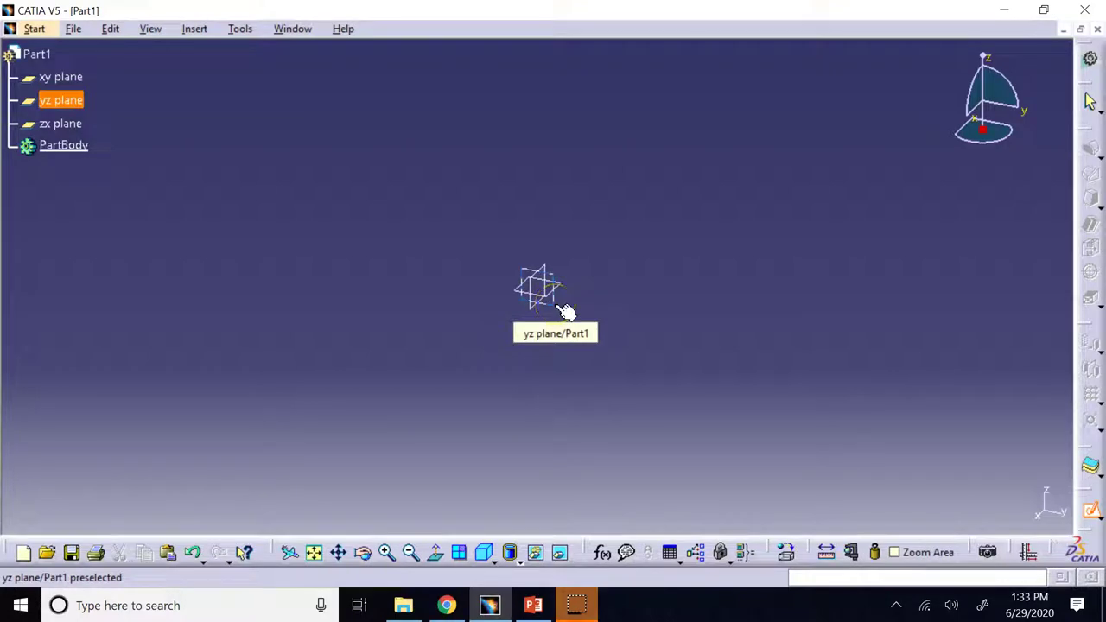
left_click(530, 308)
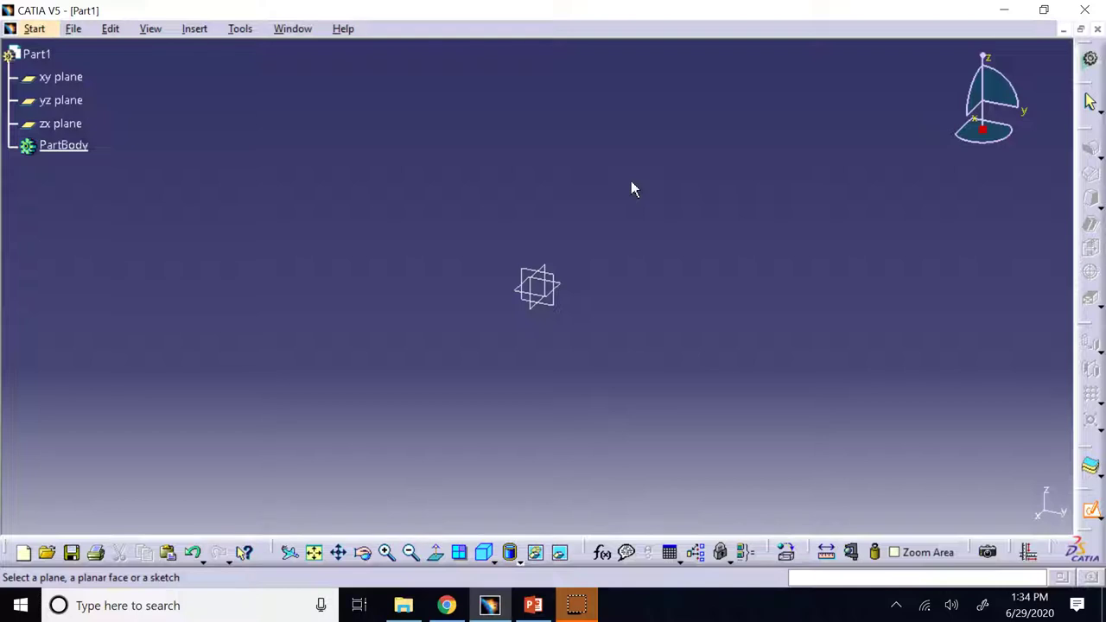
left_click(544, 290)
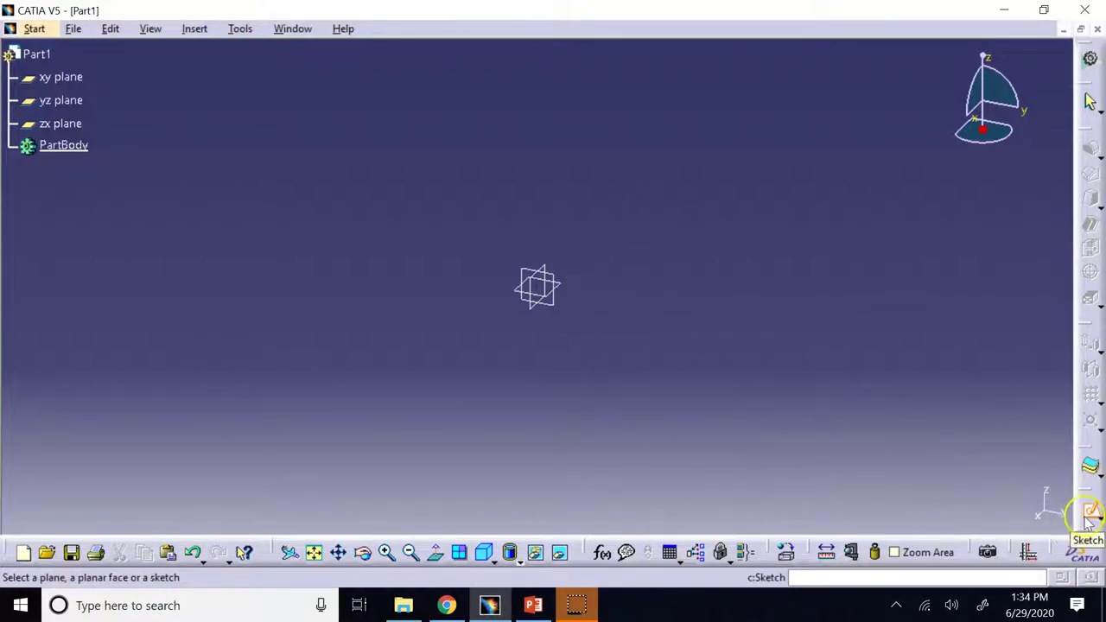
Undock the Sketcher toolbar into the workspace and start a sketch on the xy plane
mouse_move(1091, 511)
left_mouse_down()
mouse_move(1010, 252)
mouse_move(1022, 242)
left_mouse_up()
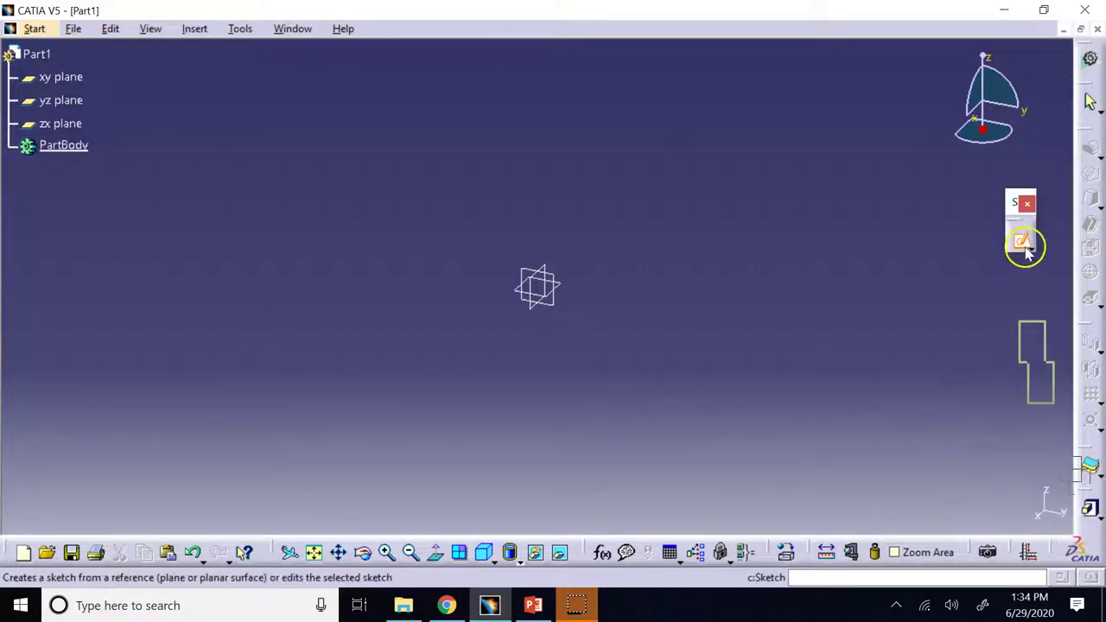
left_click(1025, 245)
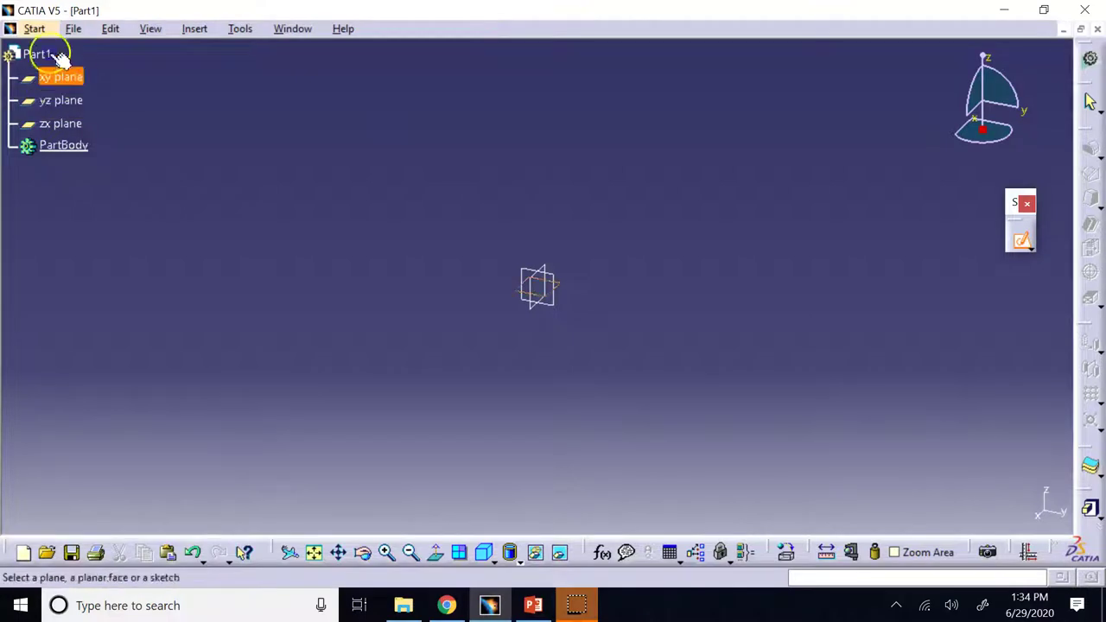
left_click(73, 81)
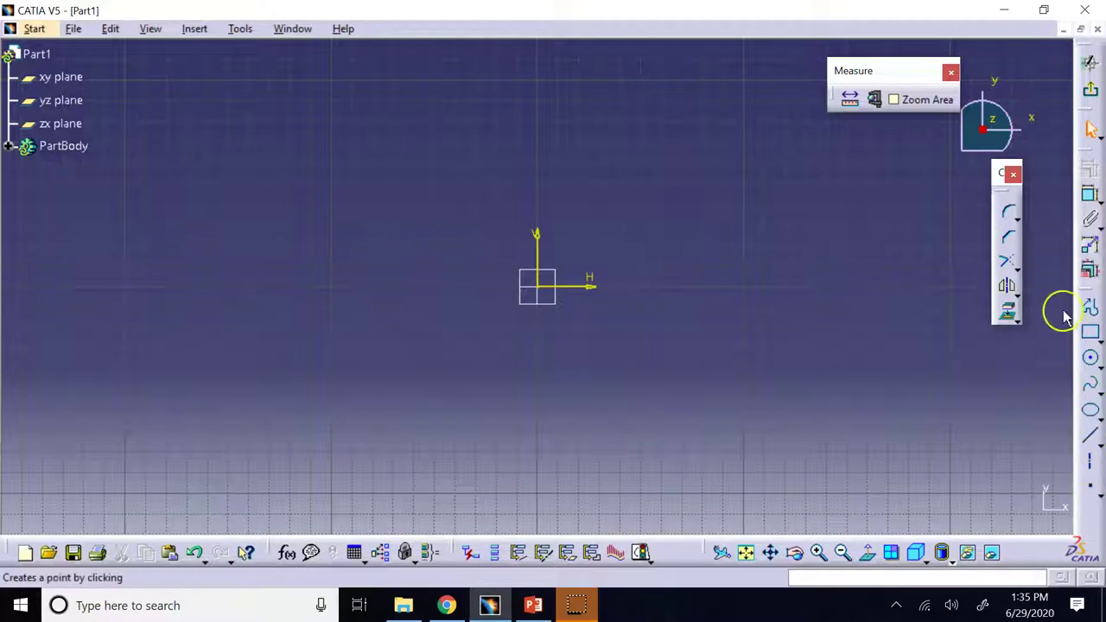
Float the Profile and Constraint toolbars over the drawing area and dock the floating Measure toolbar
left_click_drag(1085, 294, 951, 192)
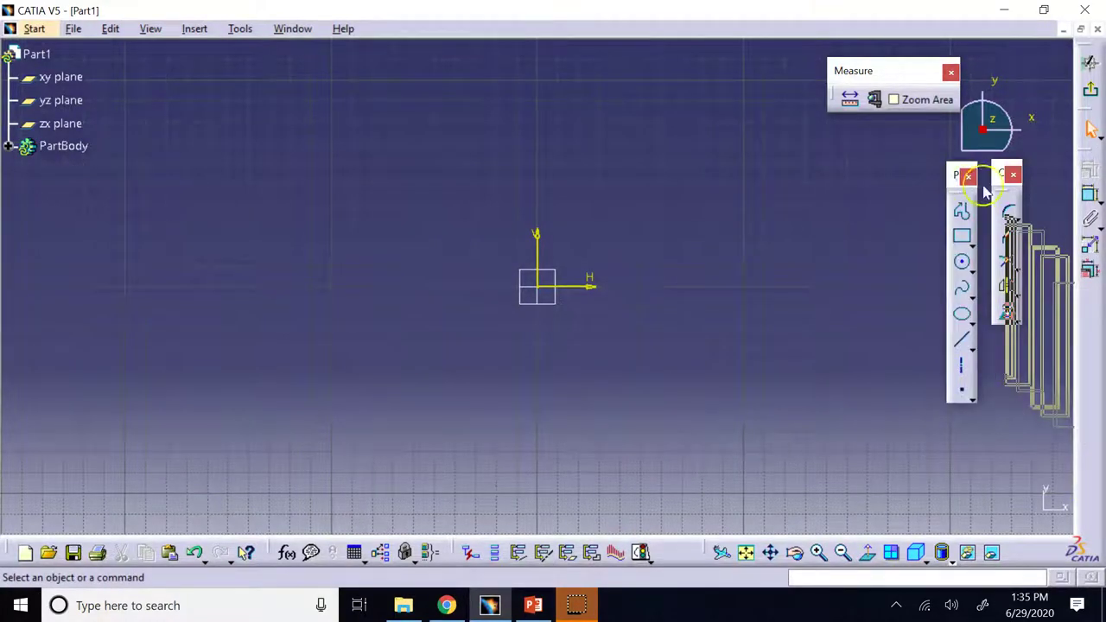
left_click_drag(1080, 145, 923, 177)
left_click_drag(870, 76, 683, 554)
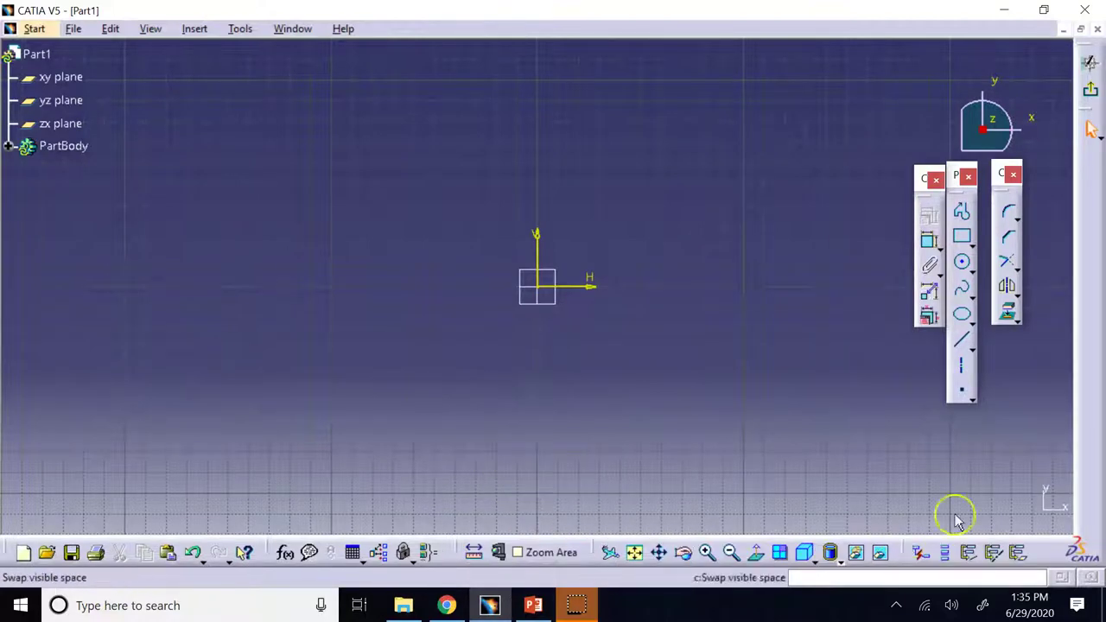
Restore the default positions of all toolbars in the Customize dialog and close it
right_click(1094, 345)
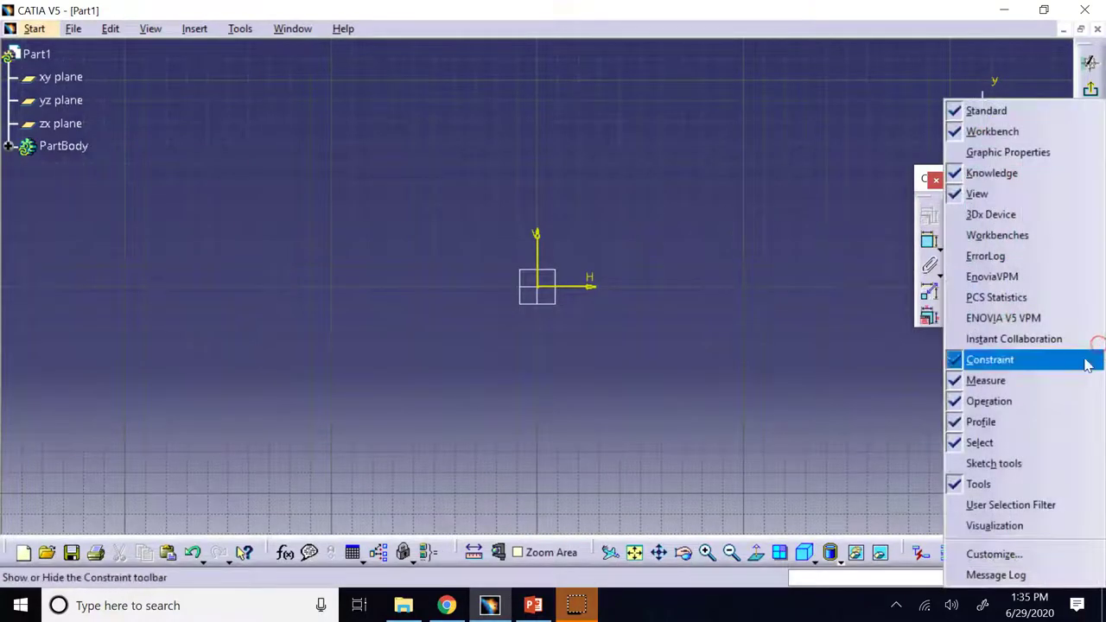
left_click(976, 554)
left_click(523, 134)
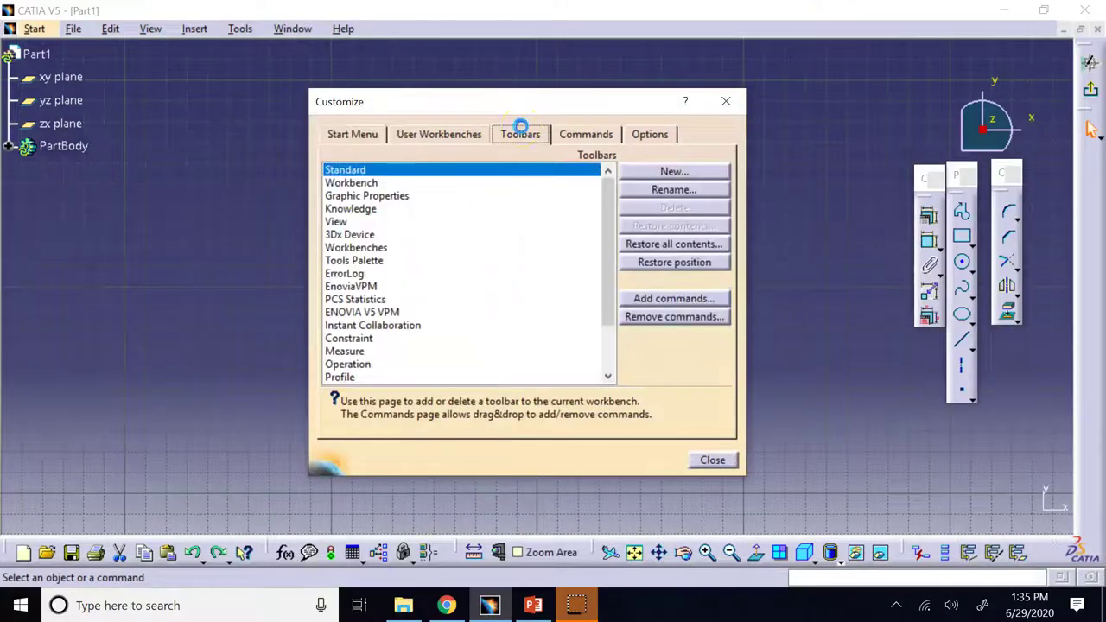
left_click(674, 262)
left_click(524, 339)
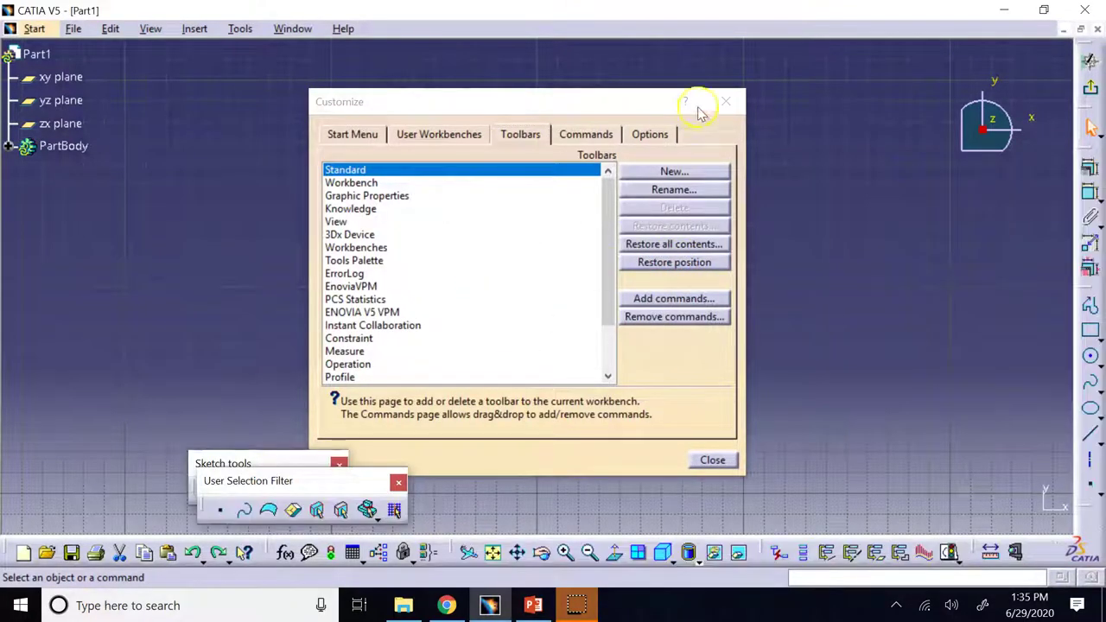
left_click(726, 102)
Arrange the floating Sketch tools and User Selection Filter toolbars side by side without overlap
mouse_move(318, 486)
left_mouse_down()
mouse_move(475, 486)
mouse_move(125, 490)
left_mouse_up()
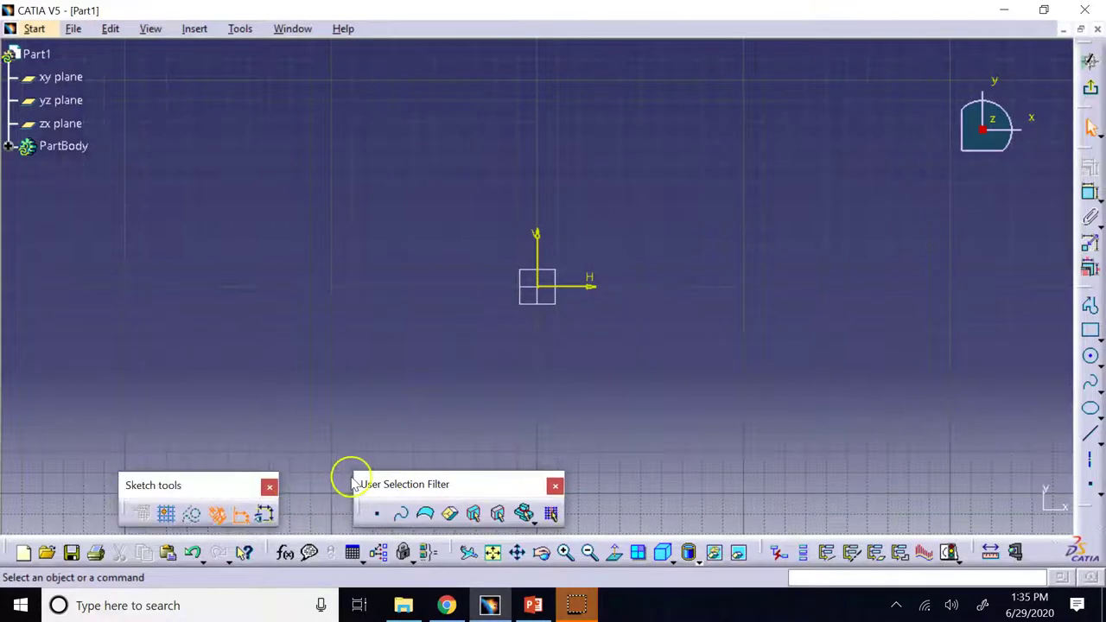
mouse_move(366, 484)
left_mouse_down()
mouse_move(301, 484)
mouse_move(316, 492)
left_mouse_up()
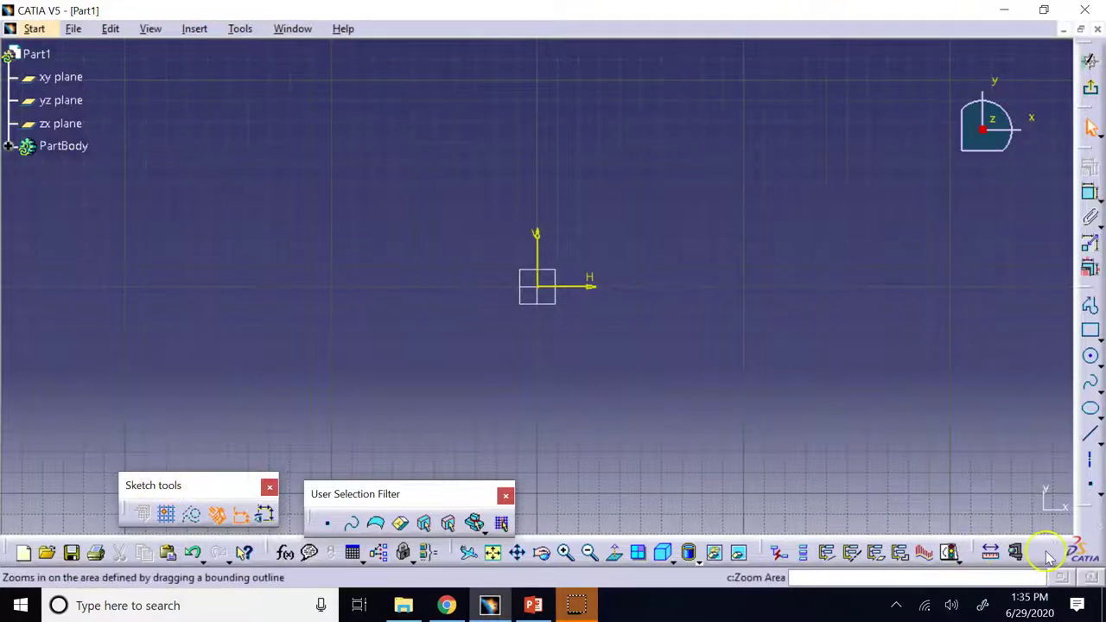
mouse_move(381, 493)
left_mouse_down()
mouse_move(366, 487)
mouse_move(389, 490)
left_mouse_up()
Undock the Profile, Operation and Constraint toolbars and line them up side by side over the drawing area
left_click_drag(1080, 286, 978, 200)
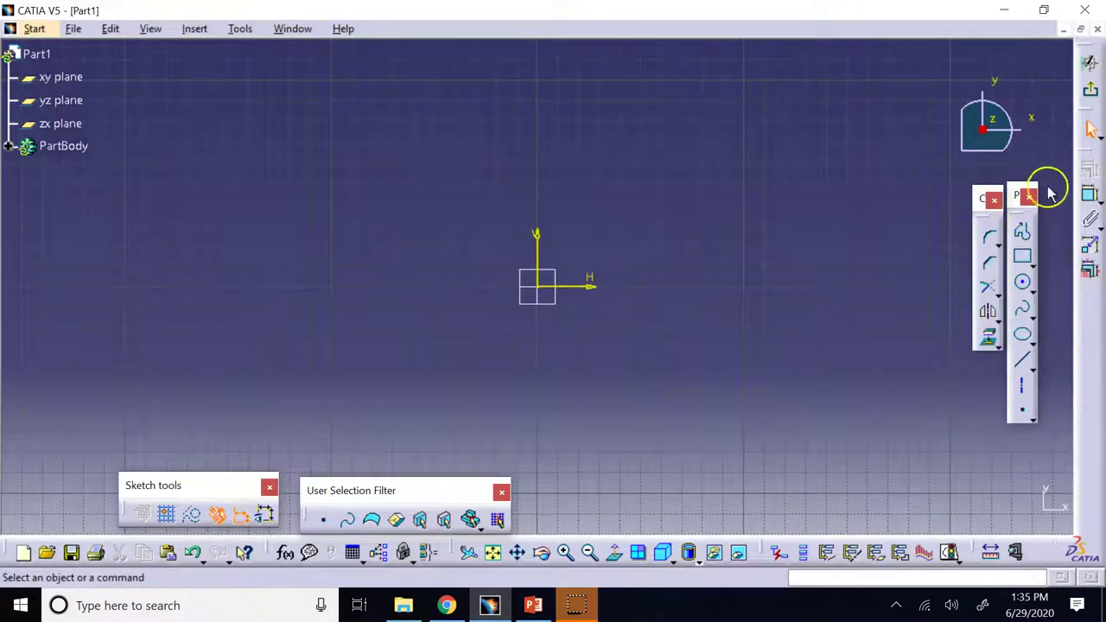
left_click_drag(1085, 149, 952, 209)
left_click(957, 201)
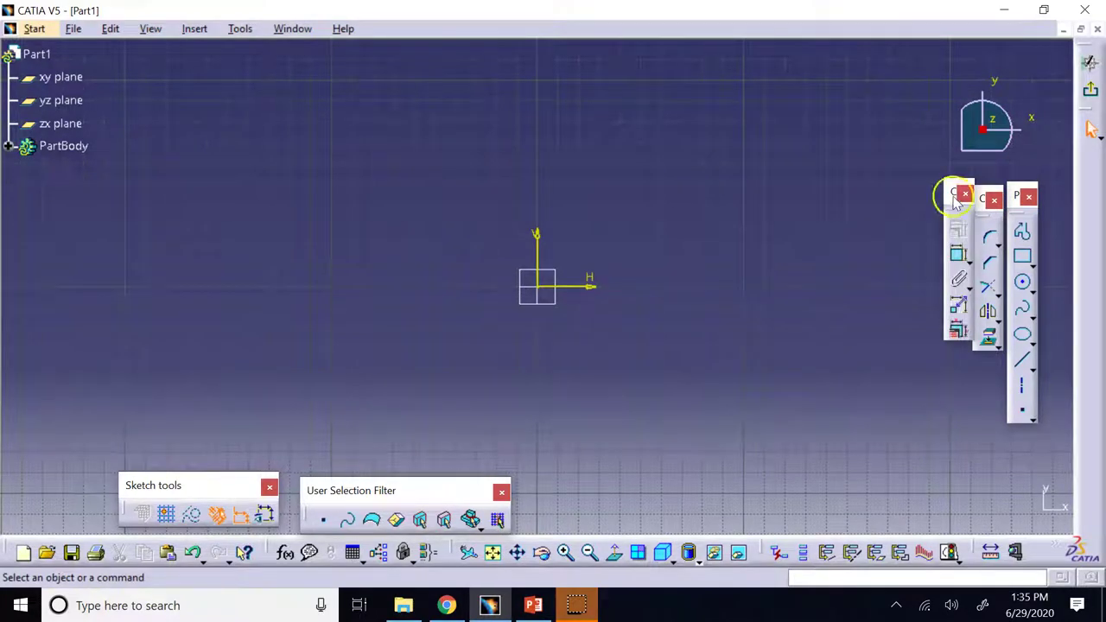
left_click(986, 203)
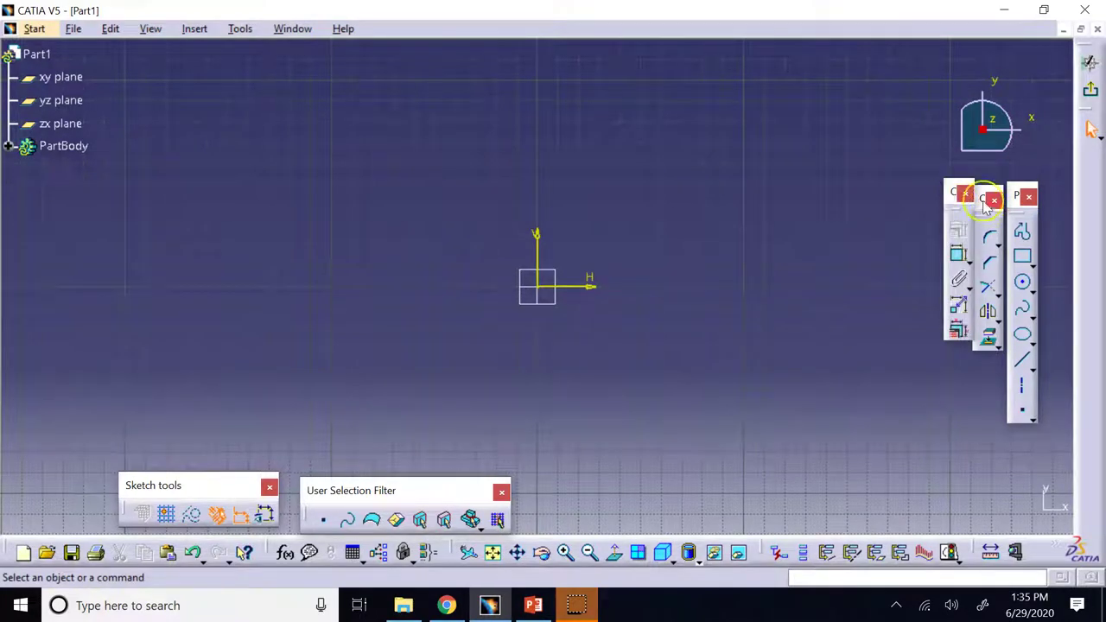
right_click(1089, 206)
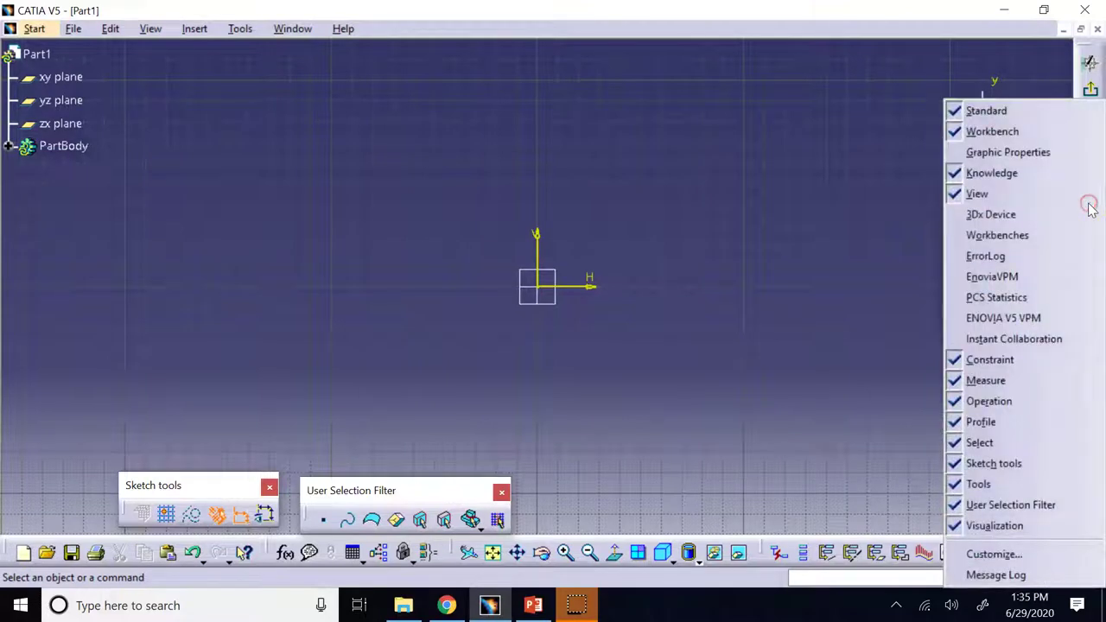
left_click(1000, 381)
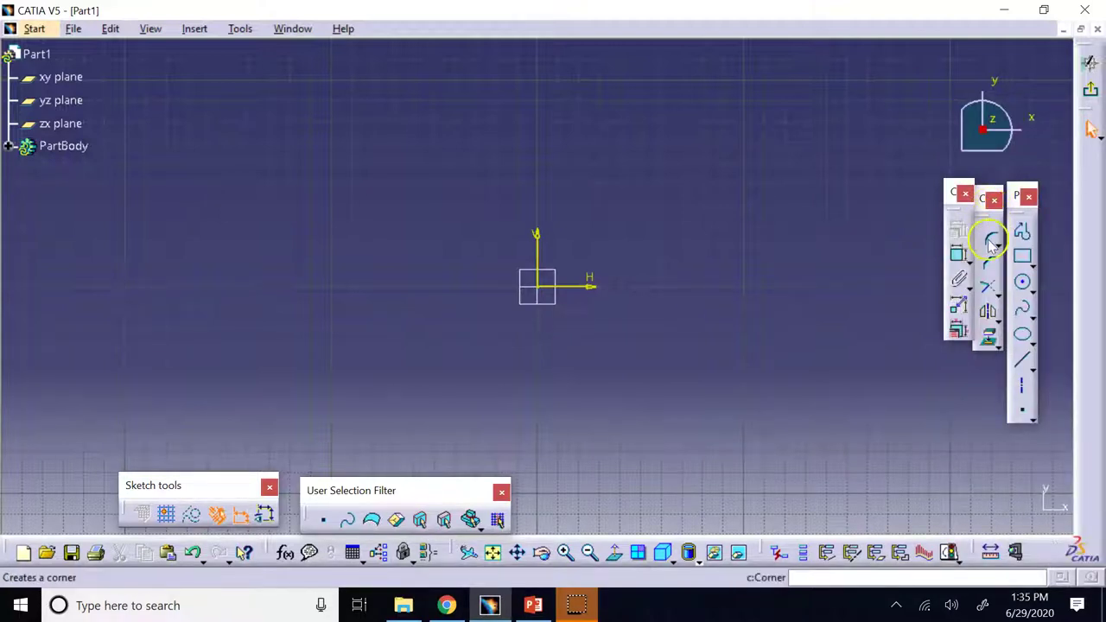
Review slides 4 and 5 on the Sketcher workbench toolbars in PowerPoint and return to CATIA V5
left_click(533, 605)
left_click(119, 469)
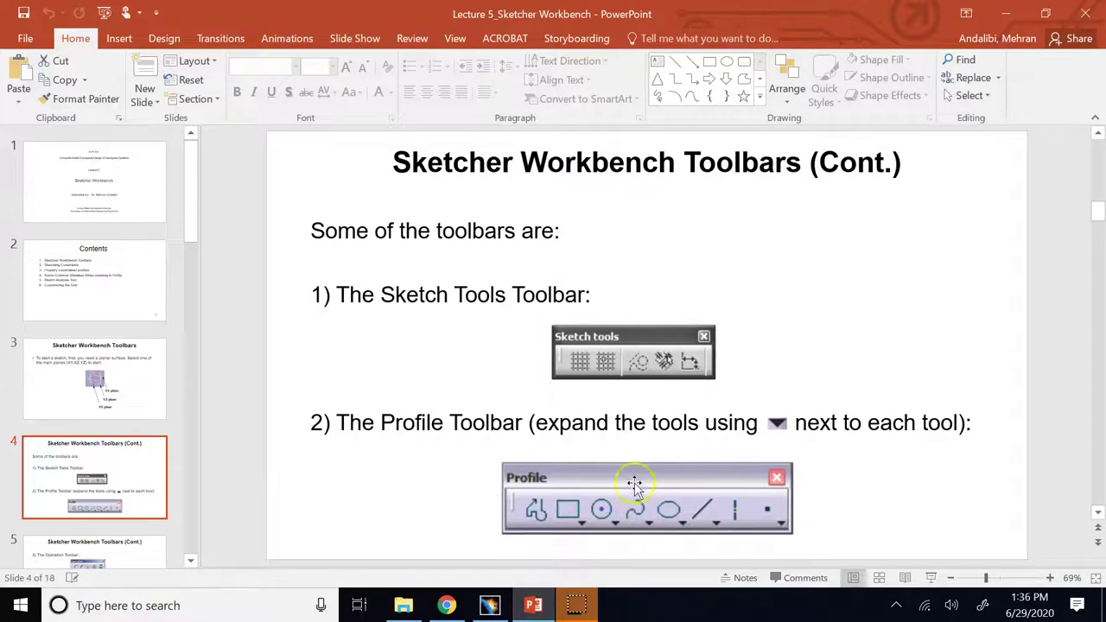
left_click(113, 549)
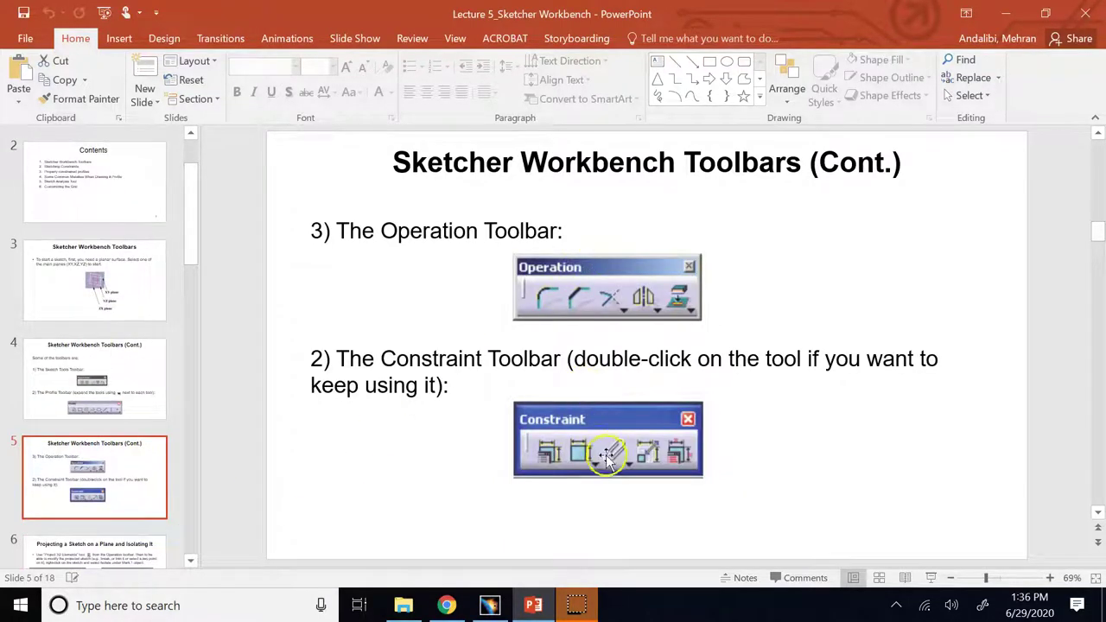
left_click(508, 606)
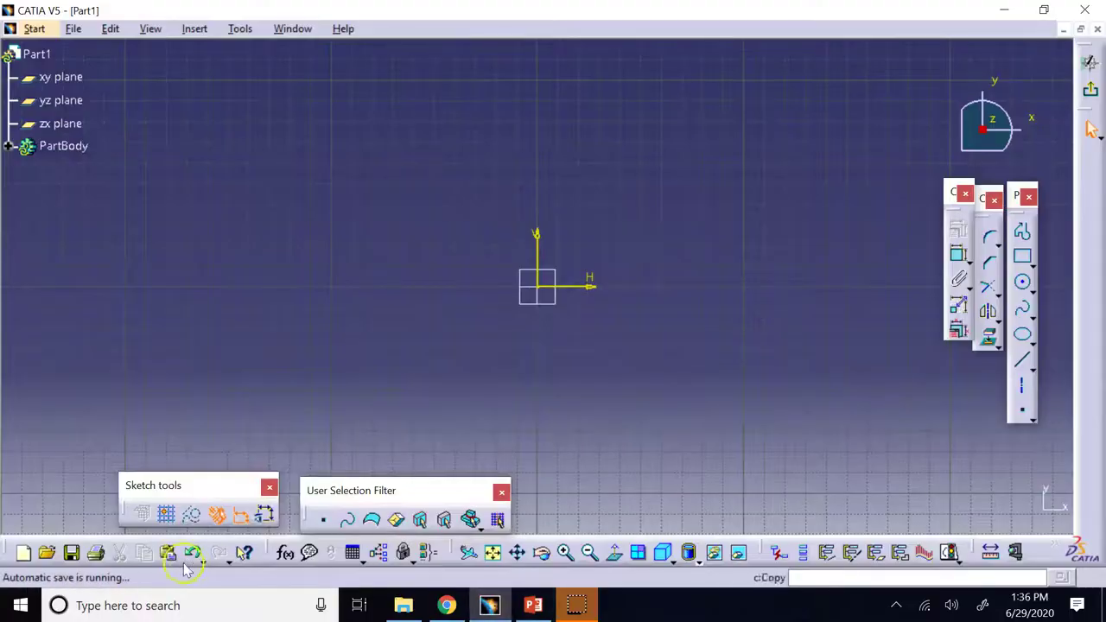
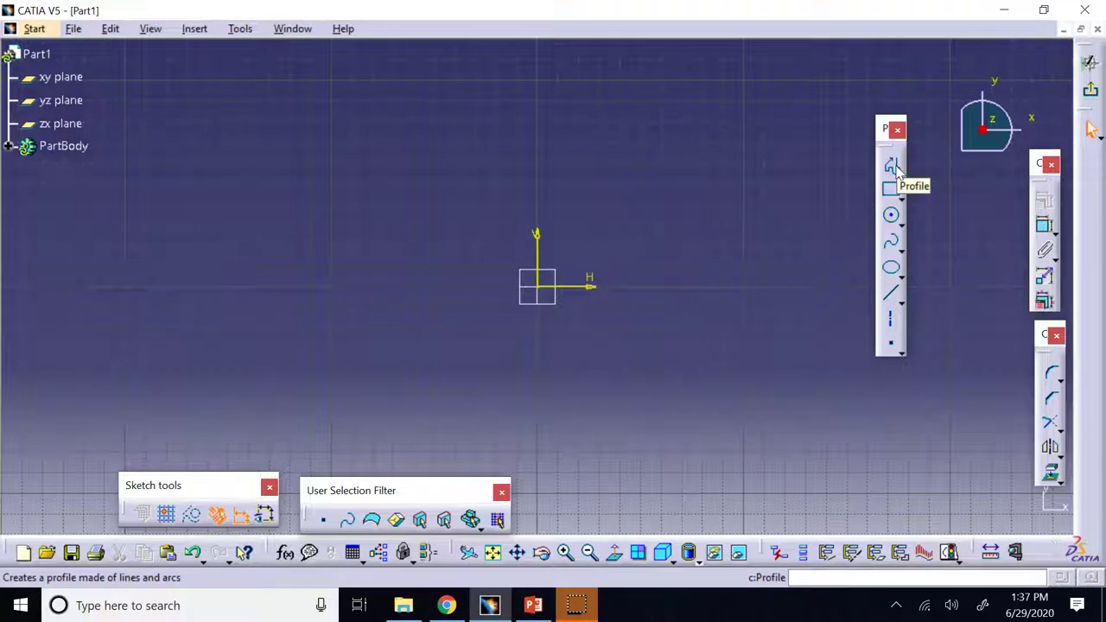
Draw an open nine-segment line profile around the origin, ending with a segment about 74 mm long perpendicular to the previous one
left_click(894, 167)
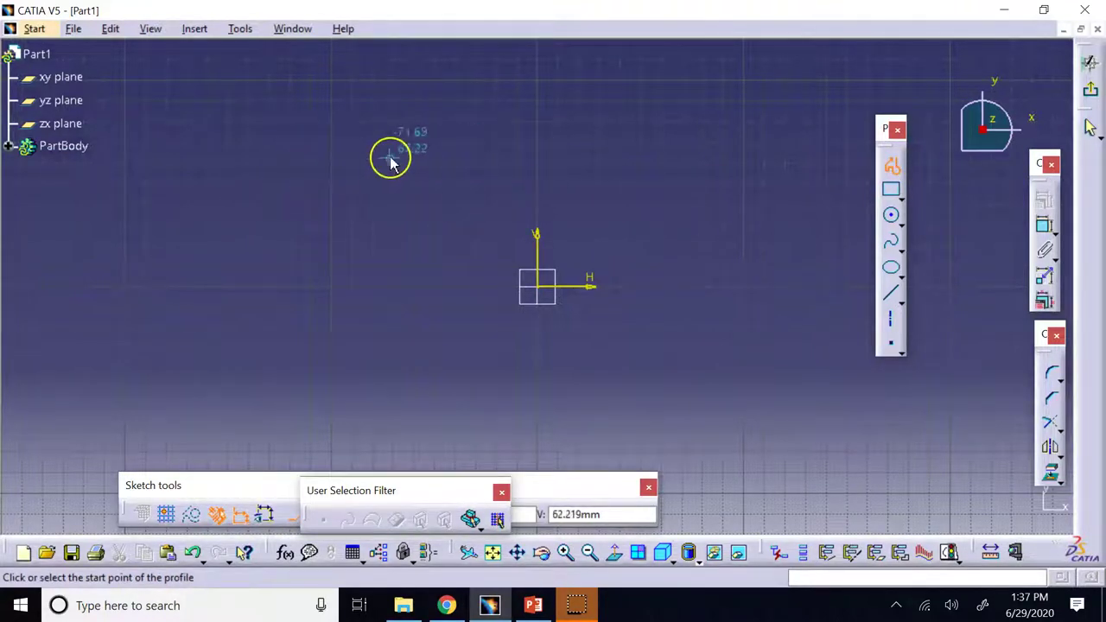
left_click(330, 156)
left_click(682, 141)
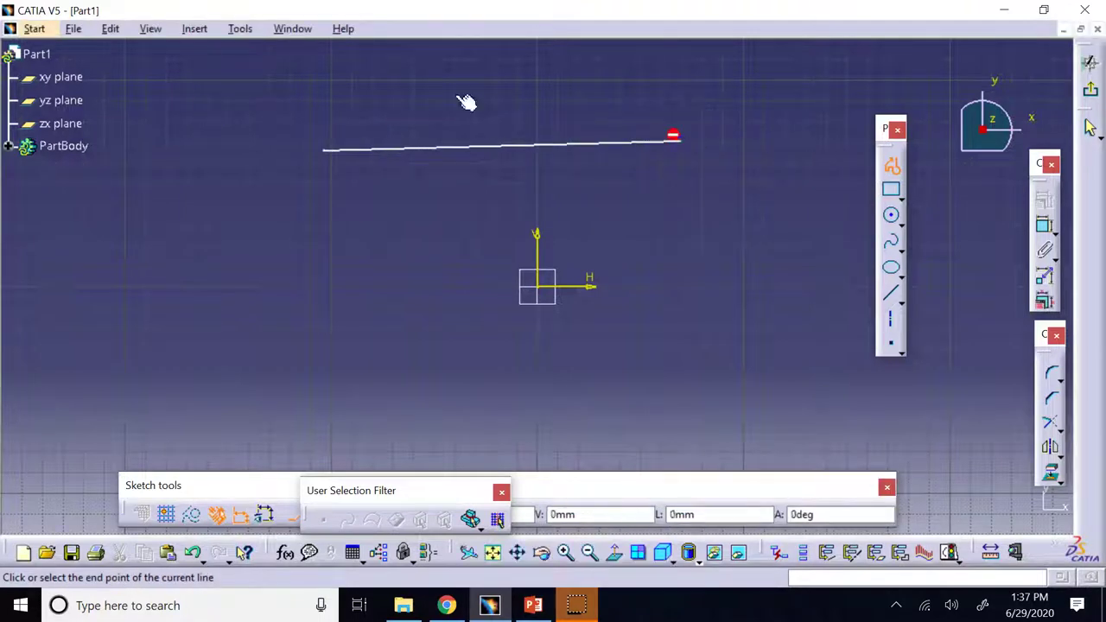
left_click(780, 280)
left_click(736, 409)
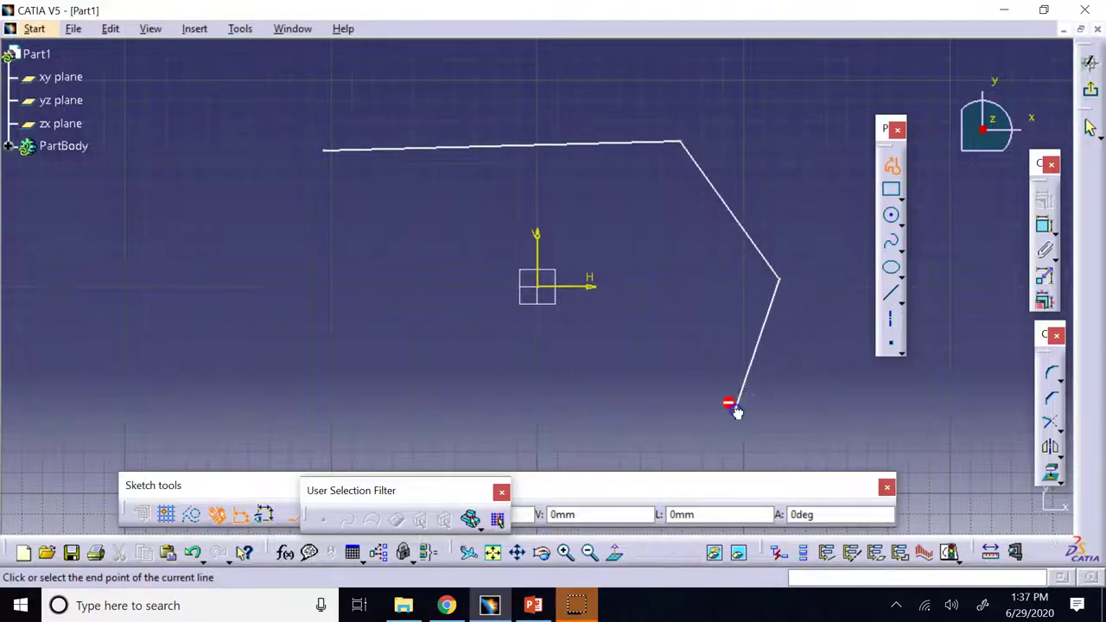
left_click(590, 430)
left_click(545, 345)
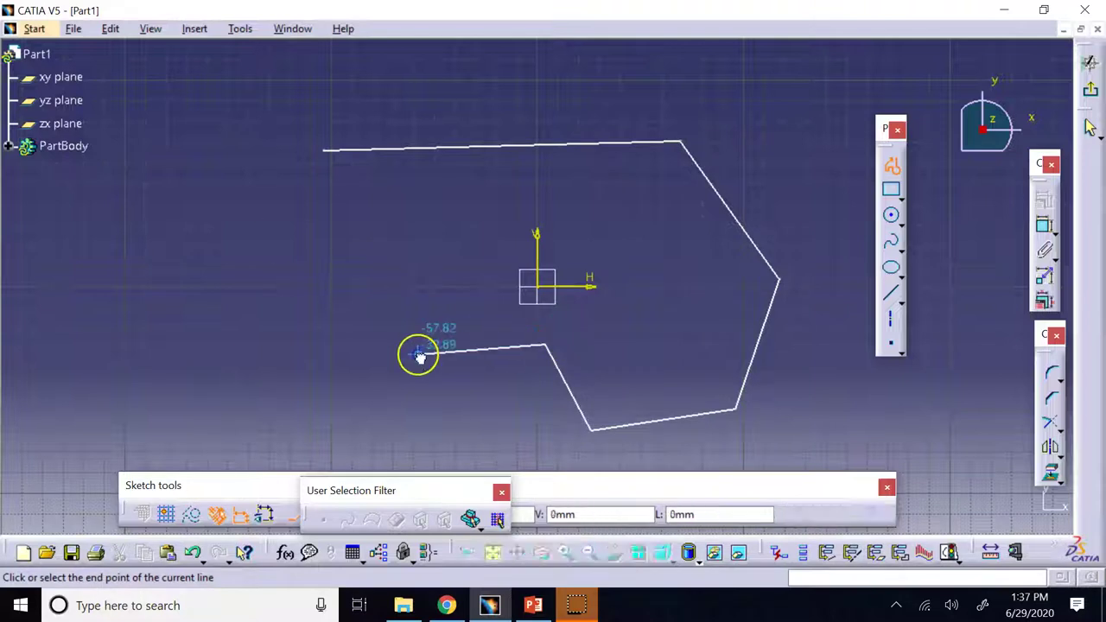
left_click(419, 354)
left_click(341, 429)
left_click(181, 345)
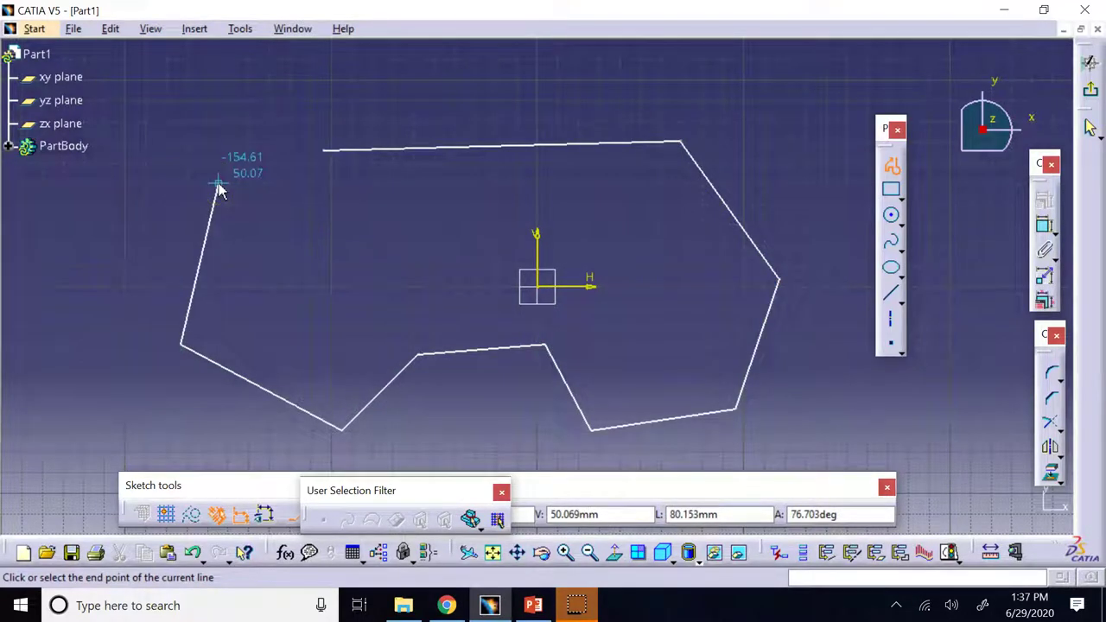
left_click_drag(219, 190, 253, 212)
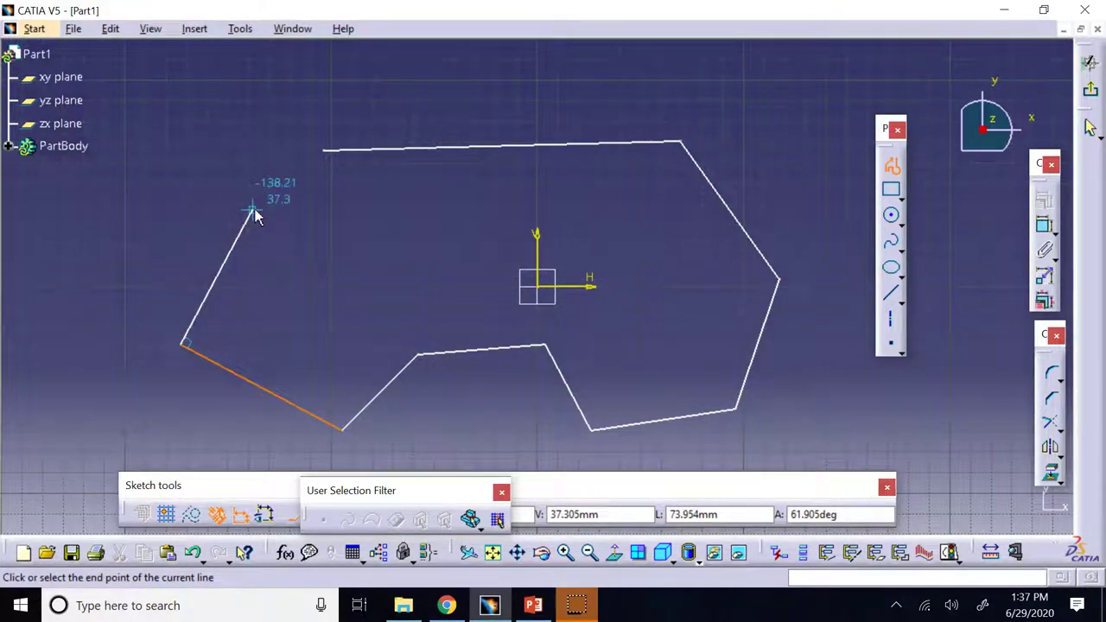
double_click(253, 212)
left_click(402, 259)
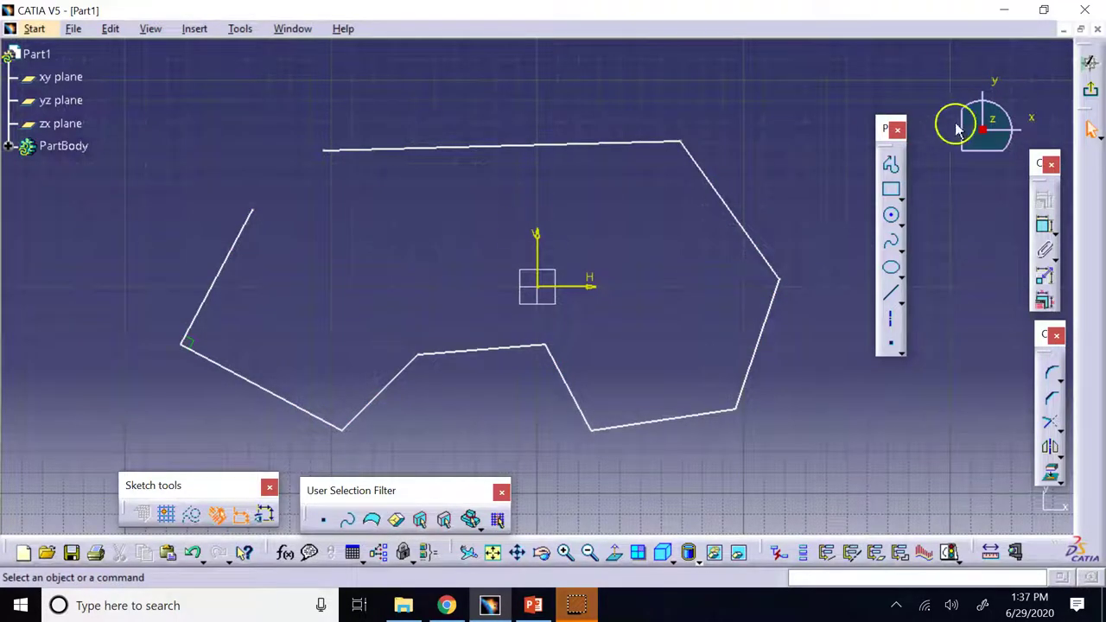
left_click(893, 166)
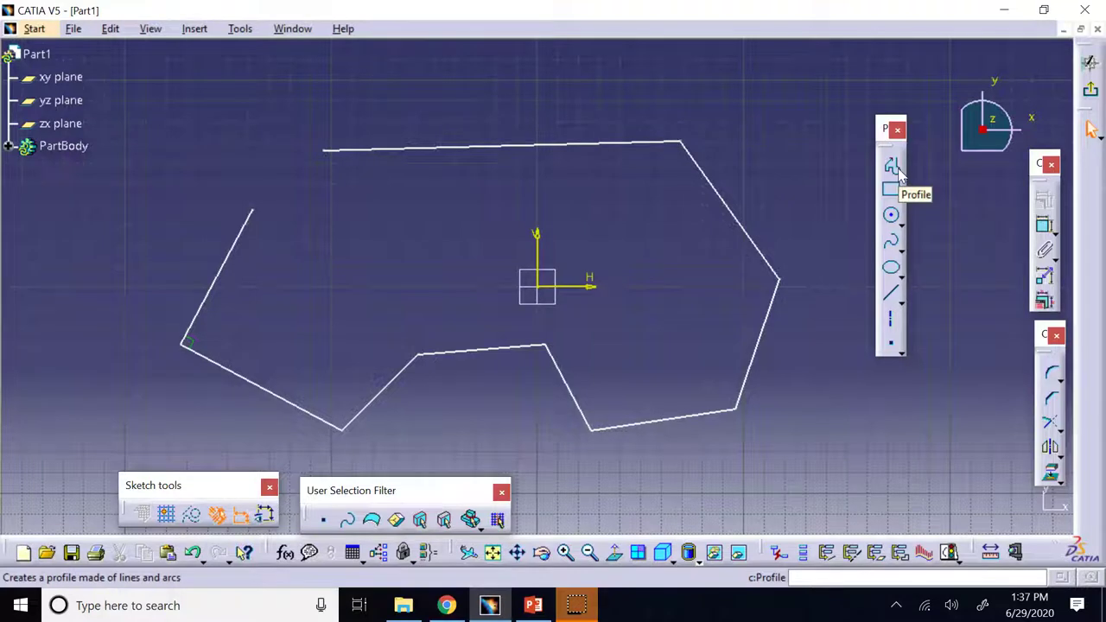
left_click(889, 294)
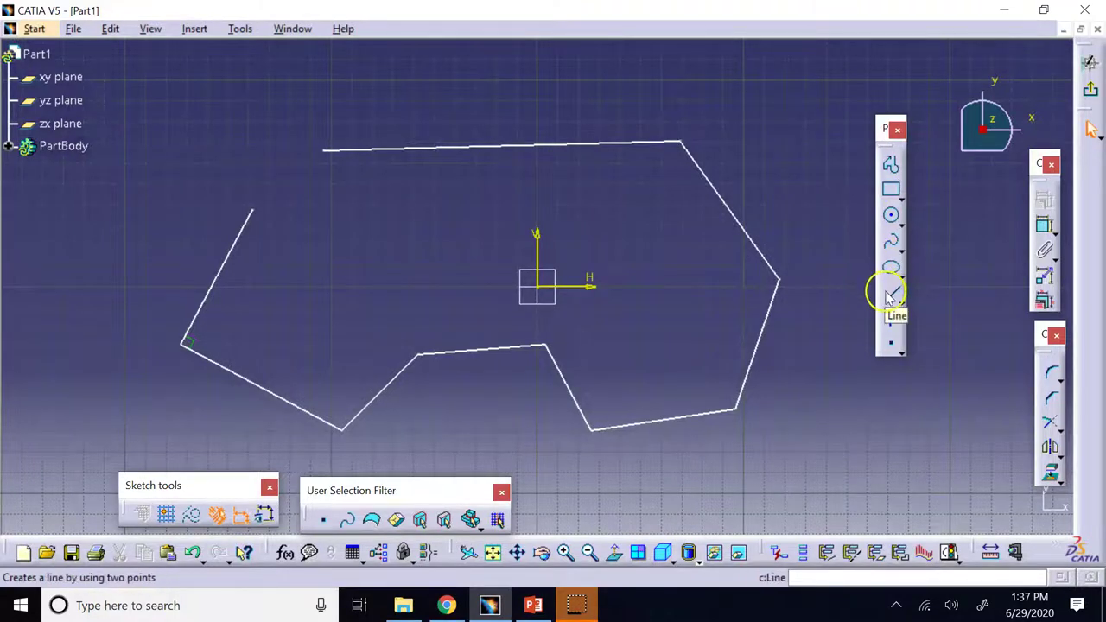
Delete the entire open nine-segment profile from the sketch
key("Escape")
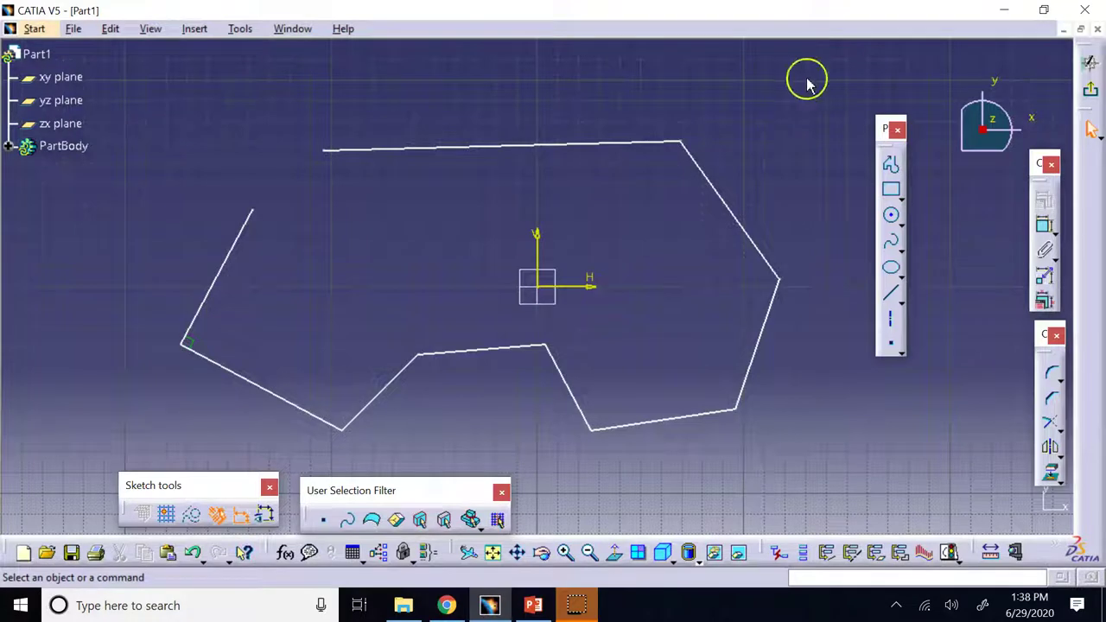
left_click_drag(818, 84, 131, 449)
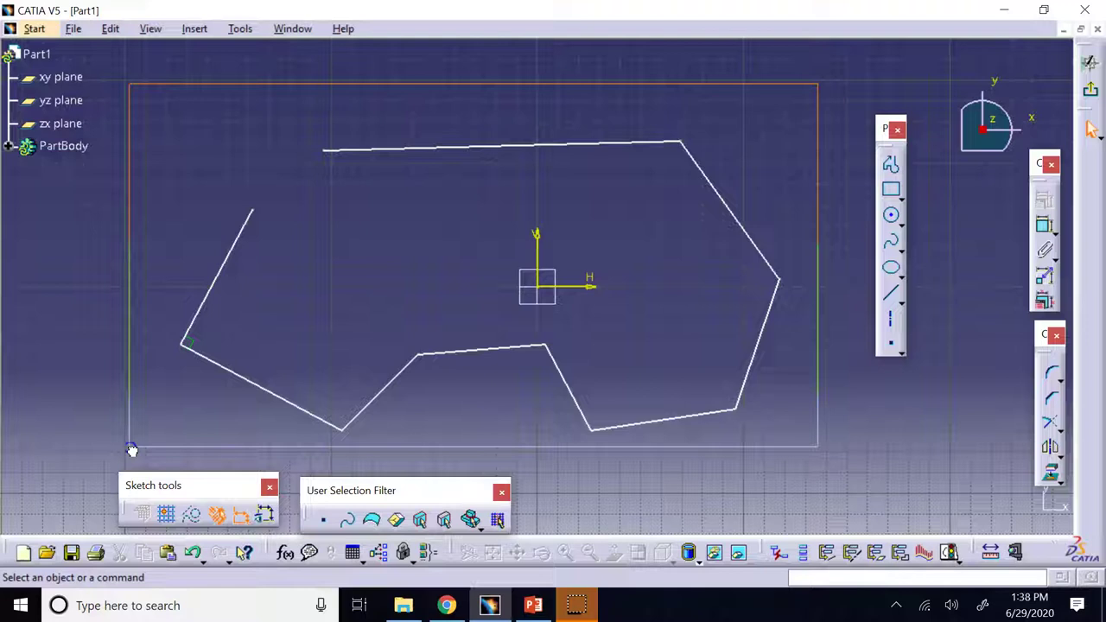
left_click_drag(132, 450, 130, 447)
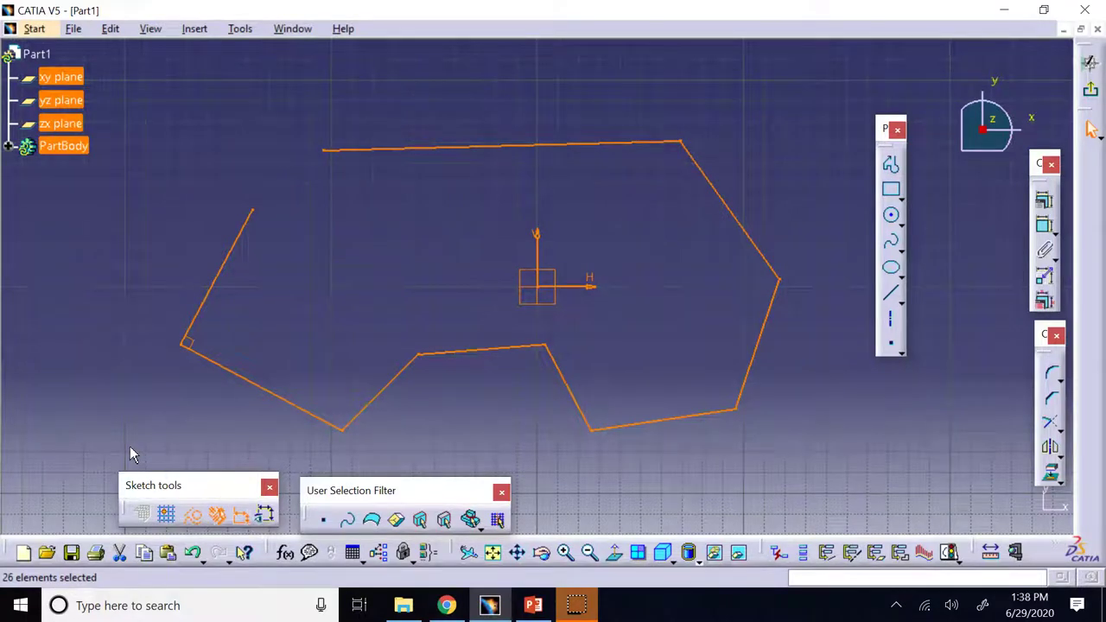
key("Delete")
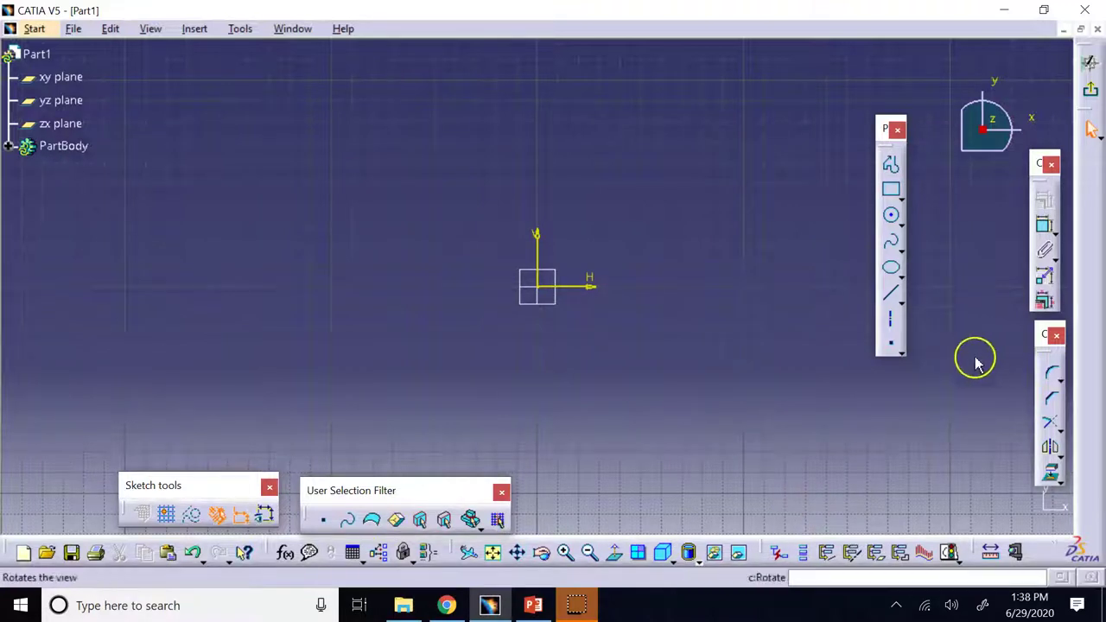
Draw three separate, roughly parallel inclined lines around the origin with the Line tool
left_click(890, 301)
left_click(152, 322)
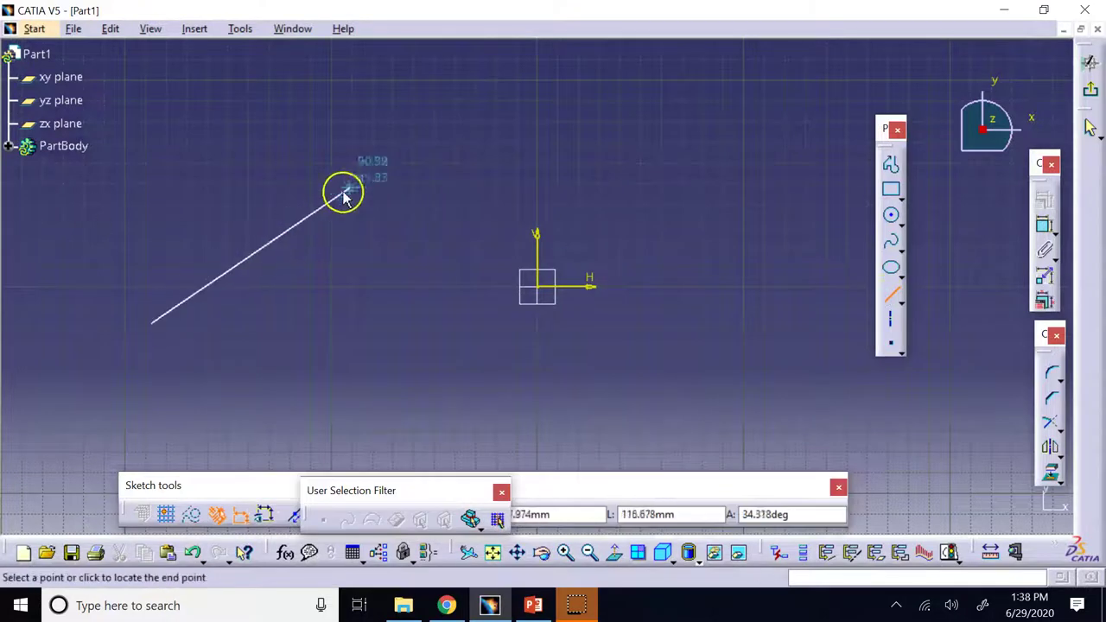
left_click(428, 139)
left_click(543, 141)
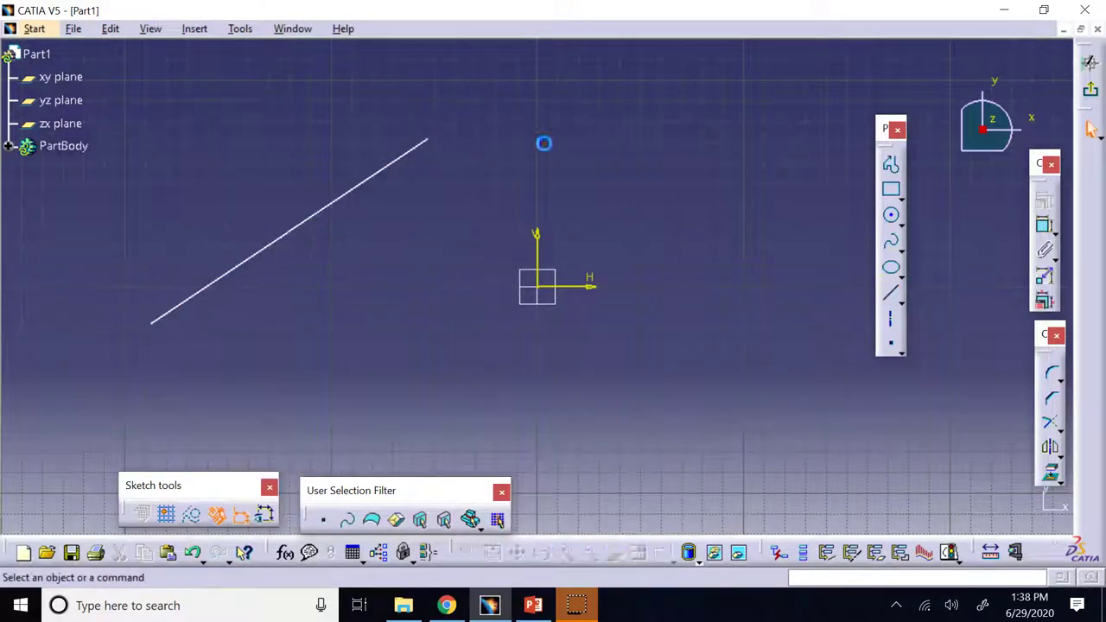
left_click(890, 293)
left_click(235, 354)
left_click(529, 181)
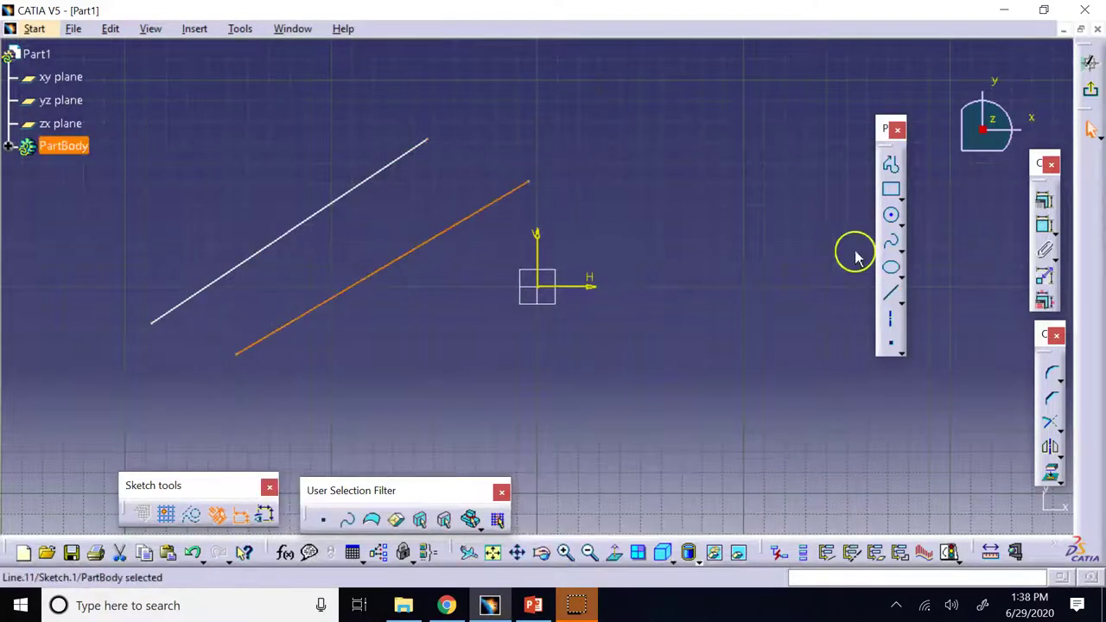
left_click(892, 296)
left_click(471, 410)
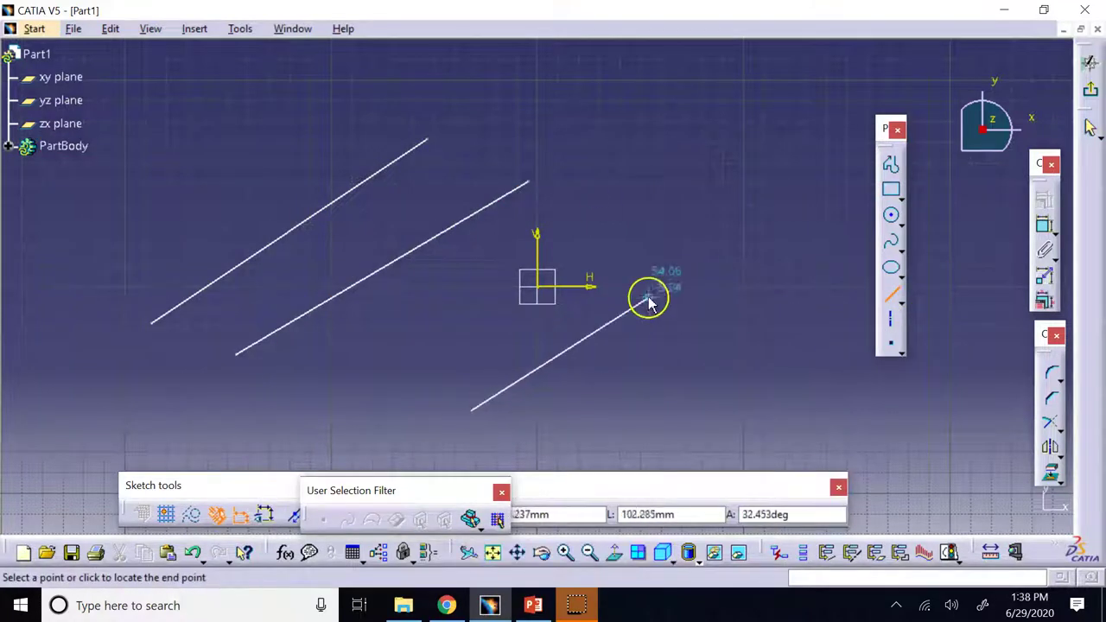
left_click(724, 249)
left_click(734, 151)
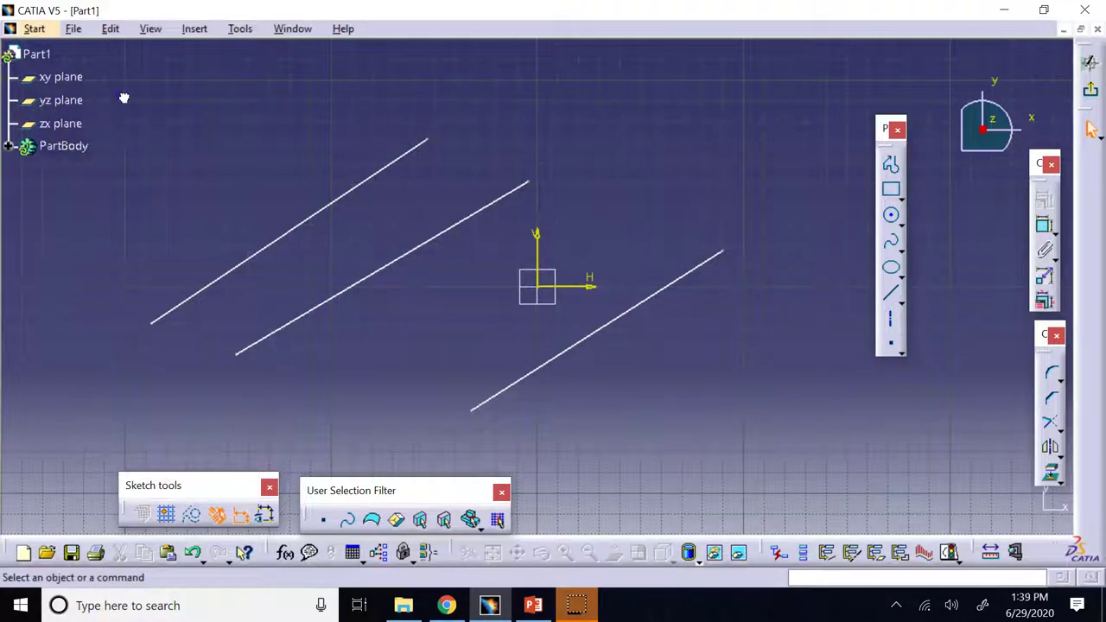
Delete the three inclined lines from the sketch
mouse_move(123, 98)
left_mouse_down()
mouse_move(758, 444)
mouse_move(774, 437)
left_mouse_up()
key("Delete")
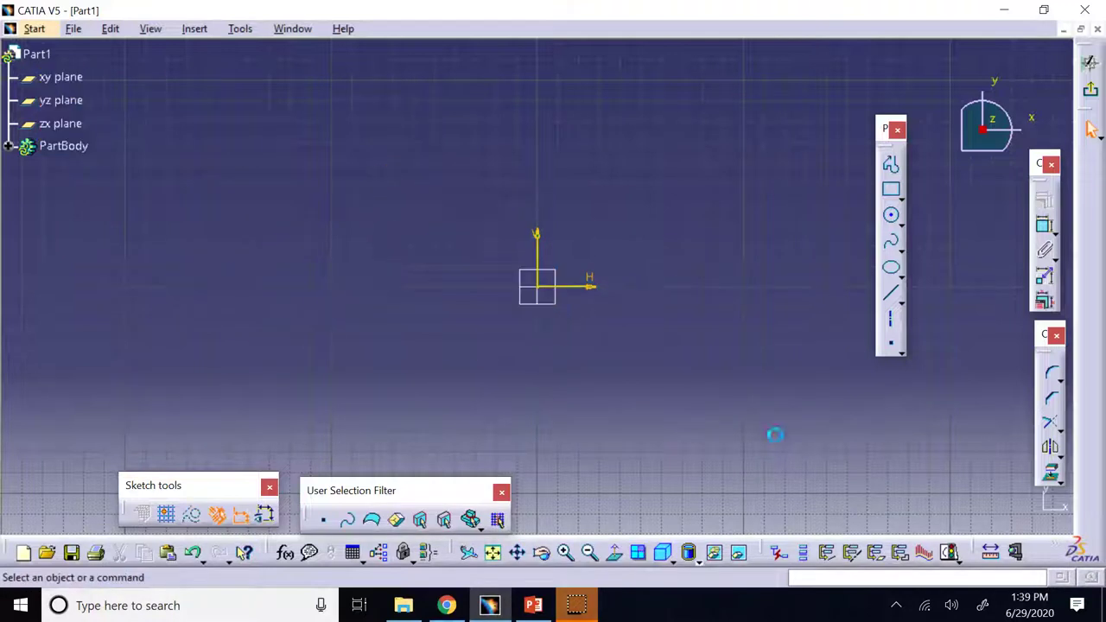
Start the Line tool and move the Sketch tools and User Selection Filter toolbars apart so the coordinate fields are uncovered
left_click_drag(375, 490, 796, 490)
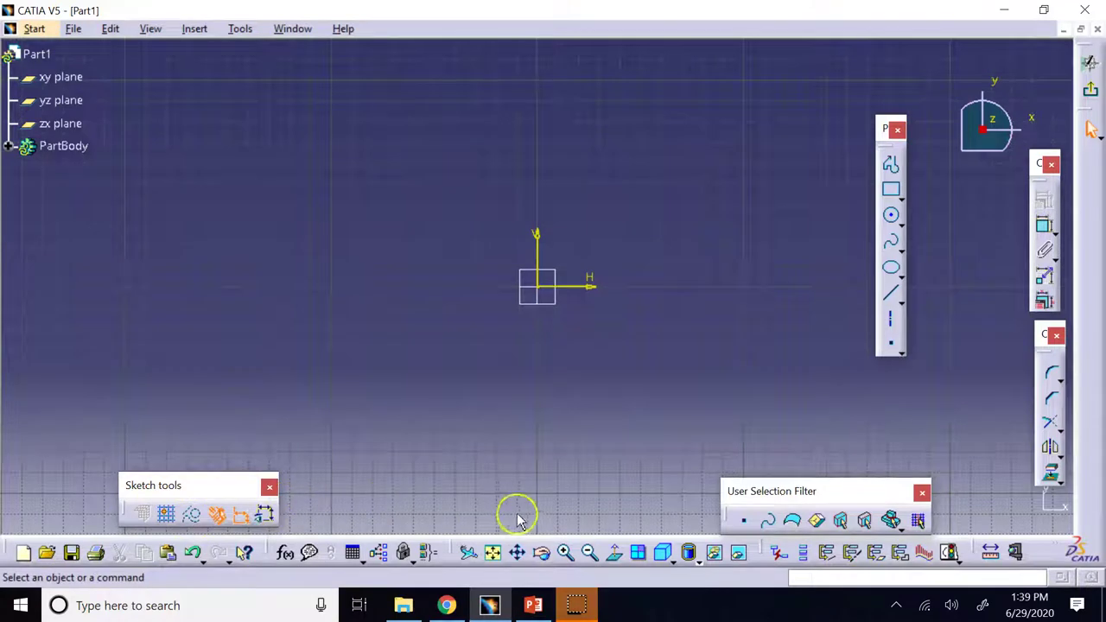
left_click(891, 292)
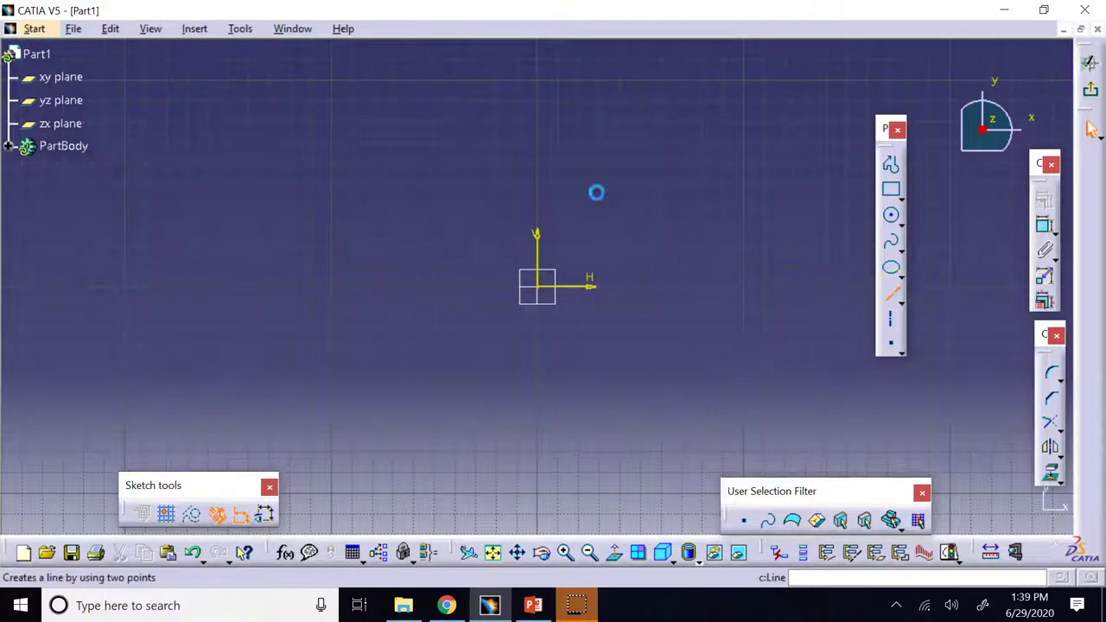
left_click_drag(605, 497, 544, 464)
left_click_drag(785, 489, 908, 488)
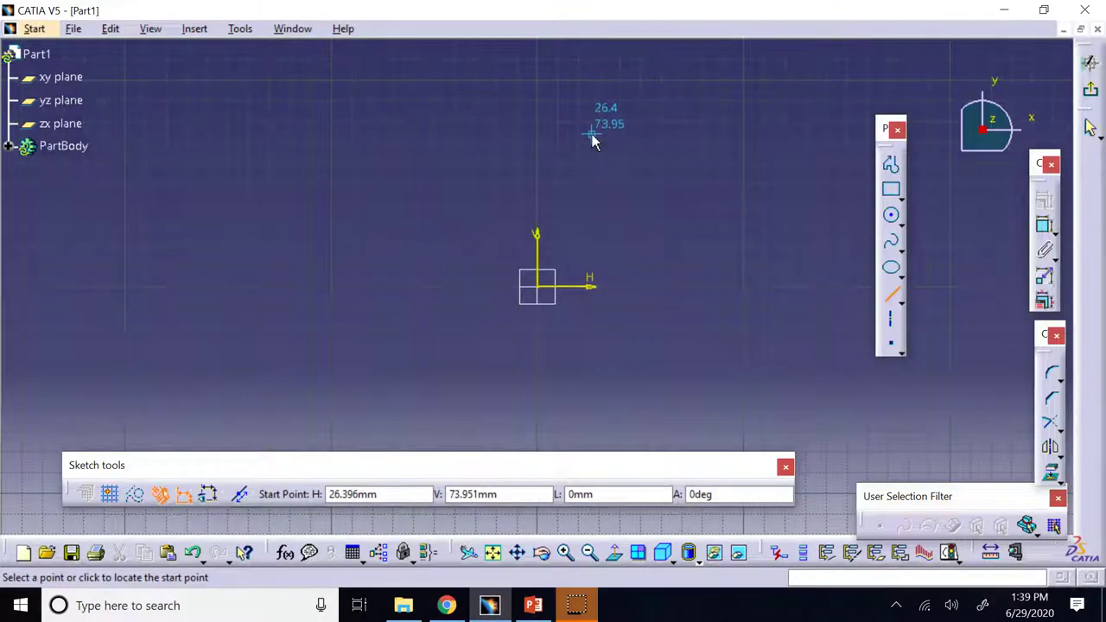
Set the line's start point to H 20 mm and V 40 mm
left_click(381, 494)
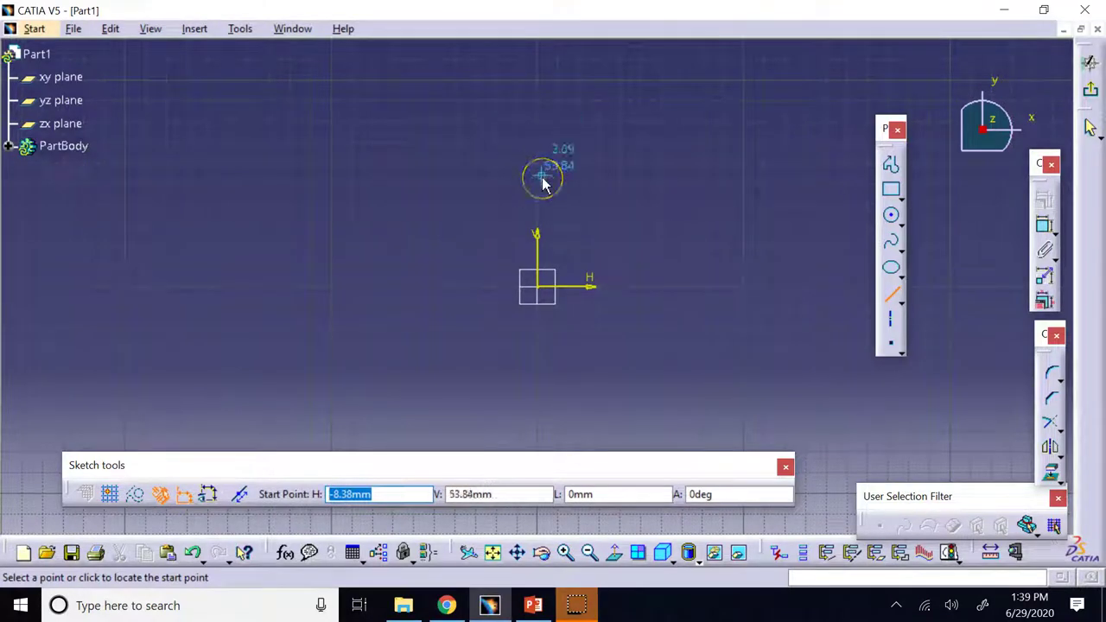
type("20")
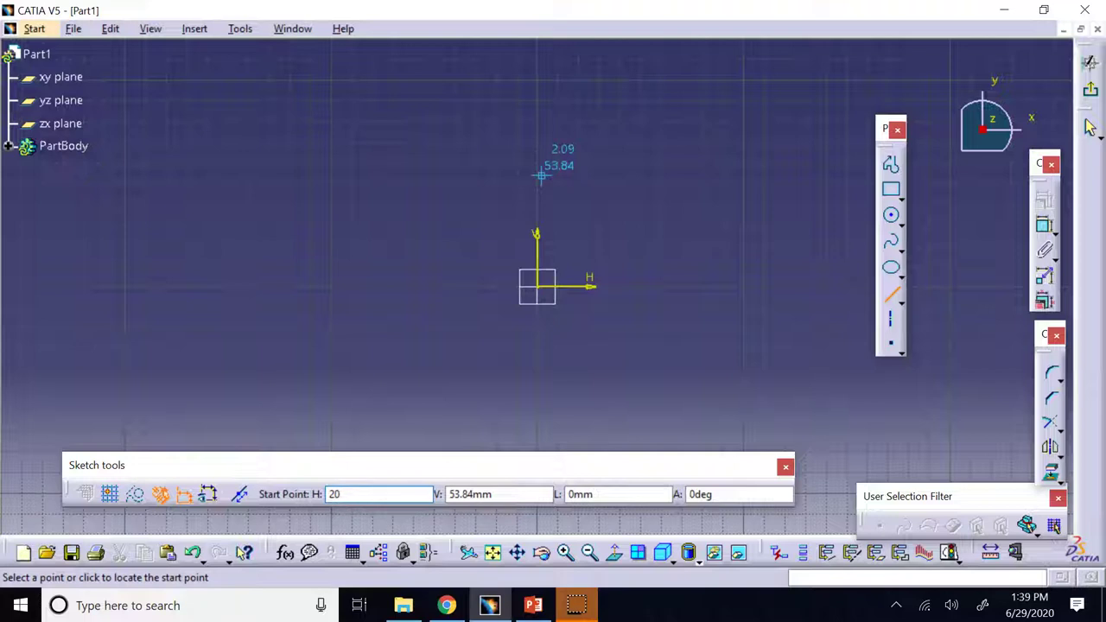
key("Tab")
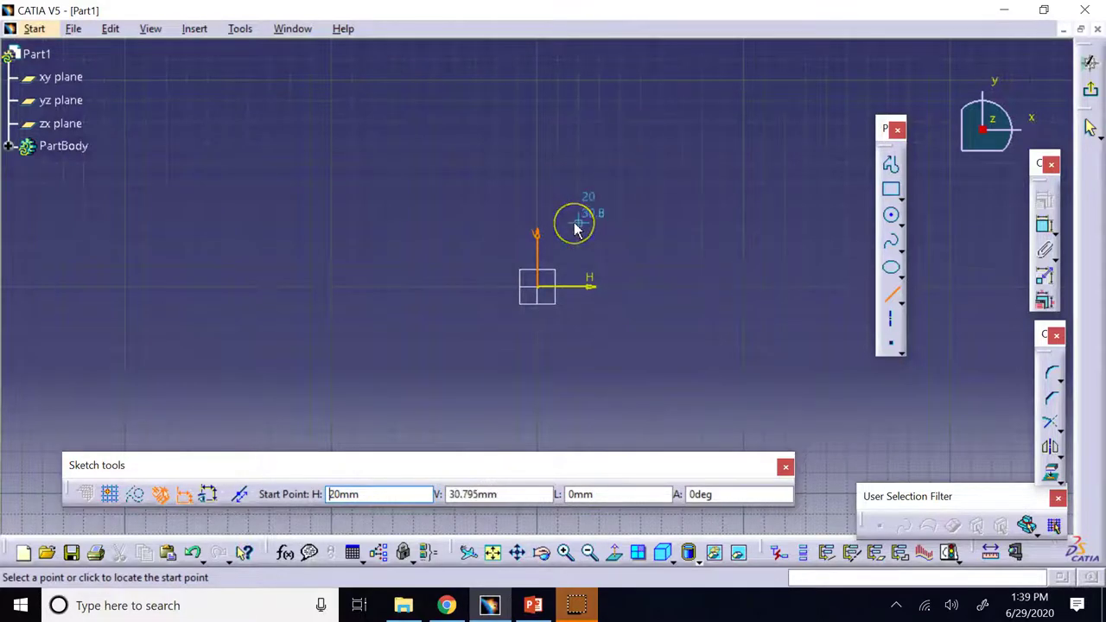
left_click(508, 494)
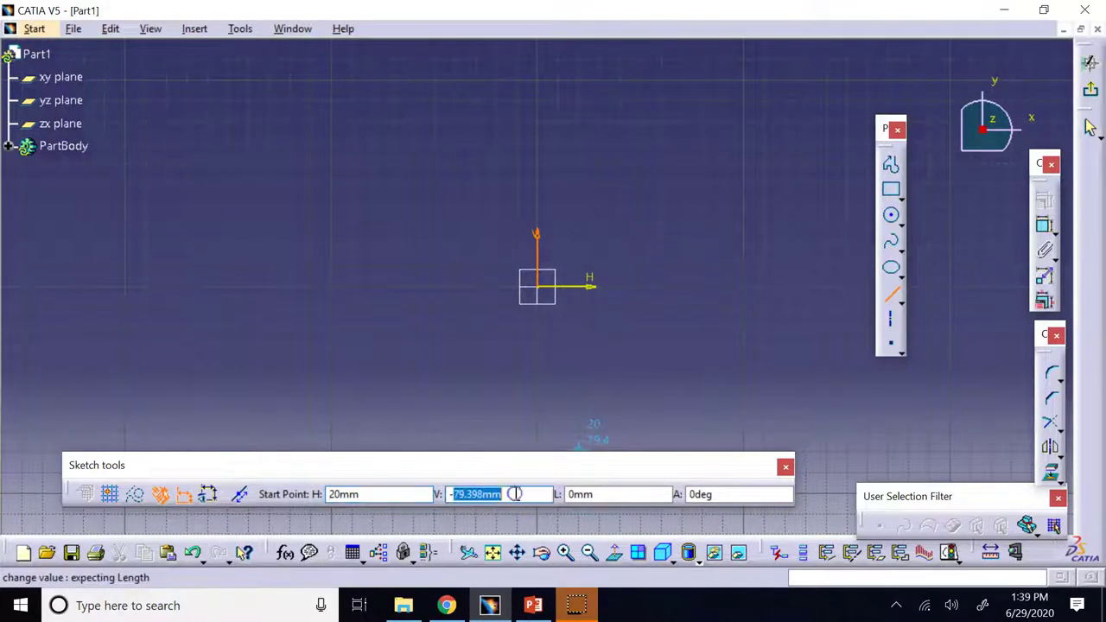
key("BackSpace")
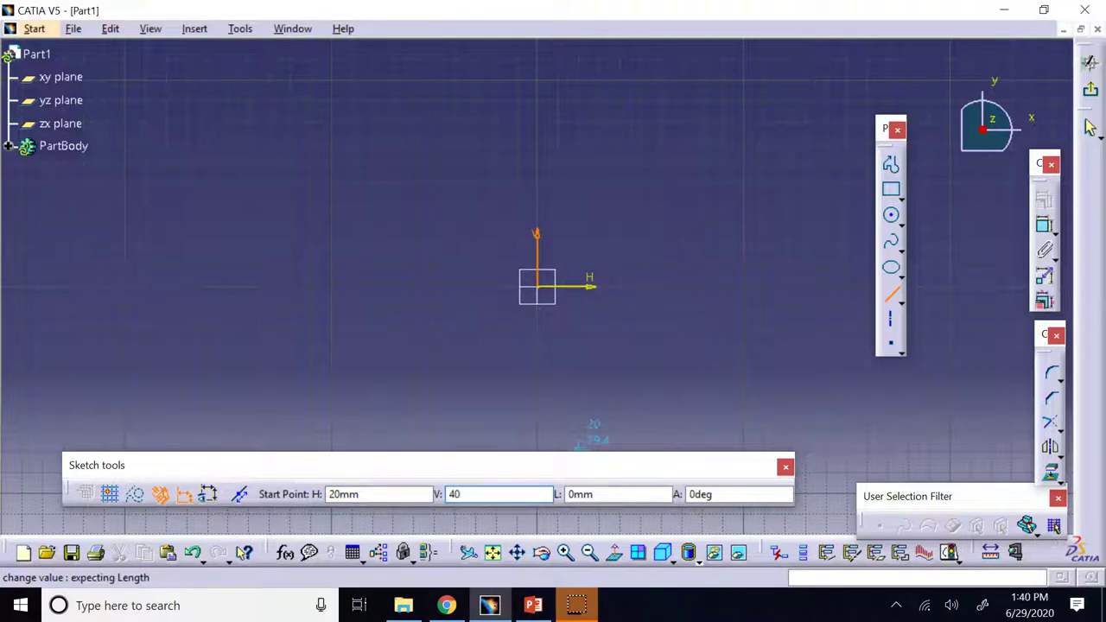
type("40")
key("Return")
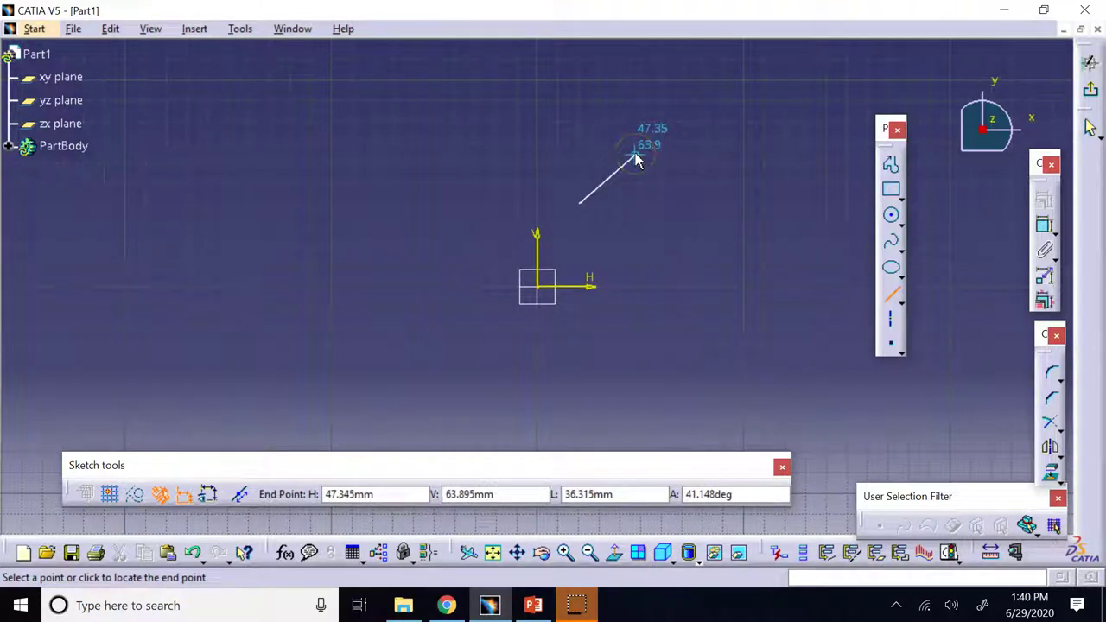
Finish the line with a length of 100 mm at an angle of 45 degrees and deselect it
left_click_drag(661, 140, 702, 121)
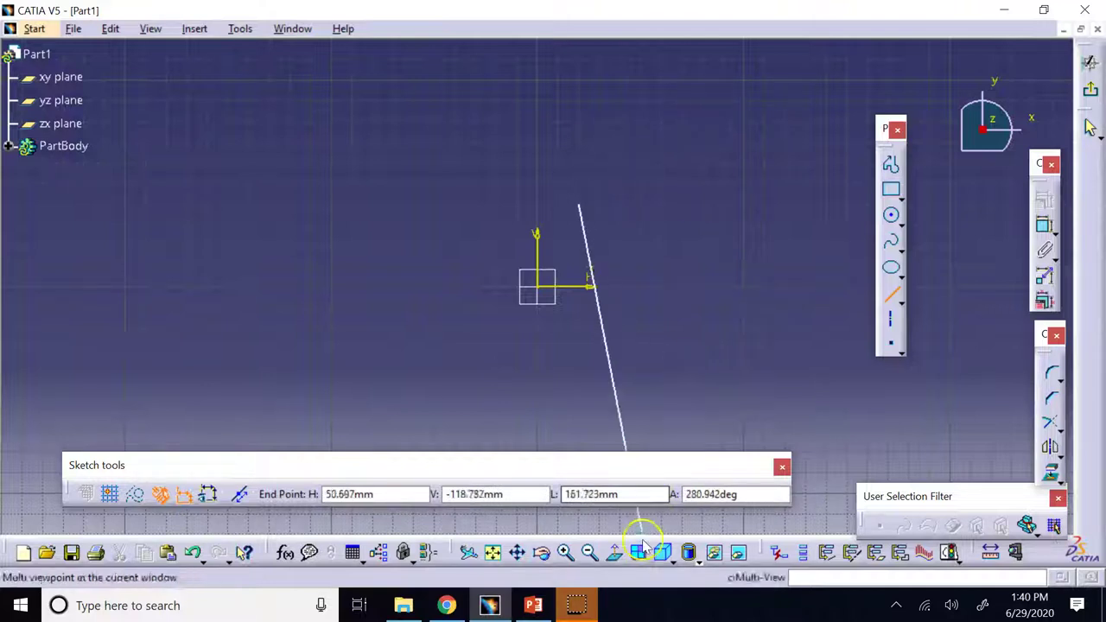
mouse_move(617, 499)
left_mouse_down()
mouse_move(732, 494)
mouse_move(763, 513)
left_mouse_up()
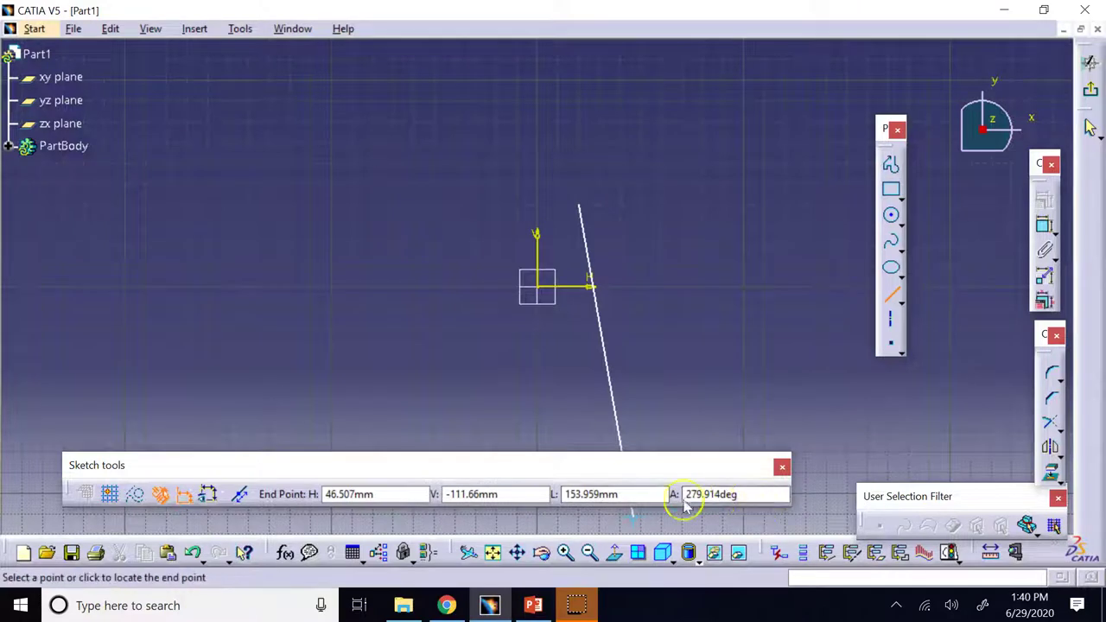
left_click(648, 494)
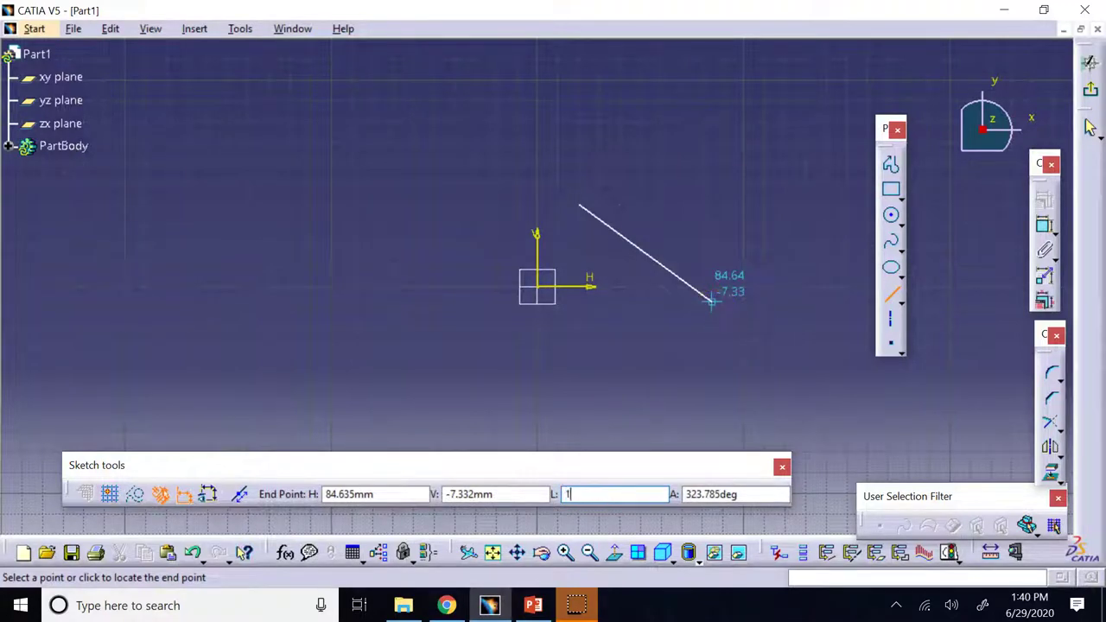
key("Tab")
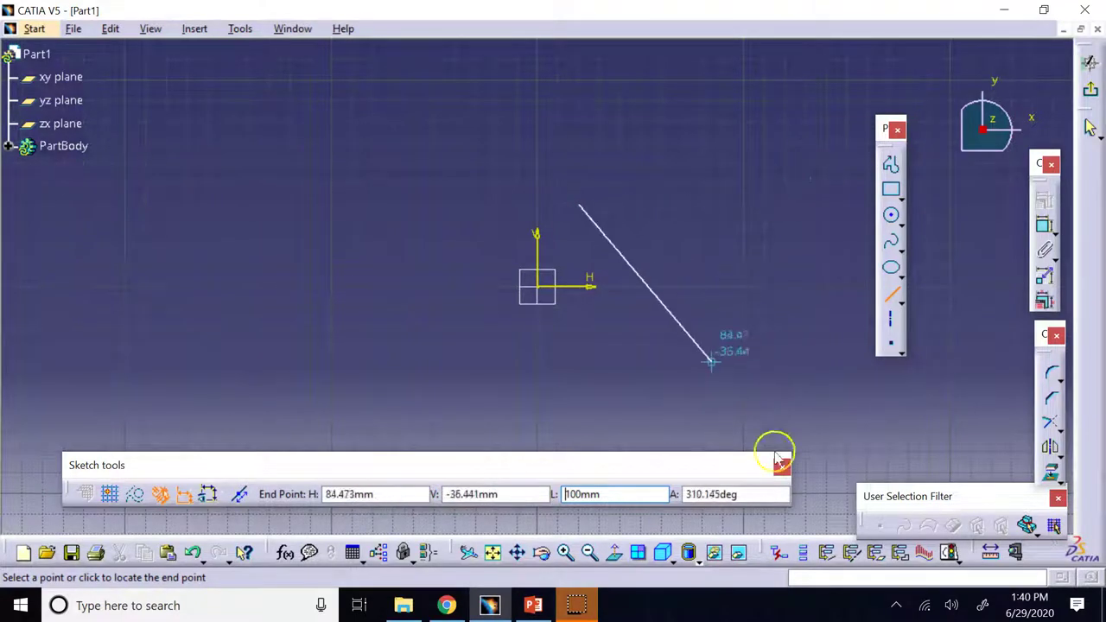
left_click(758, 492)
type("45")
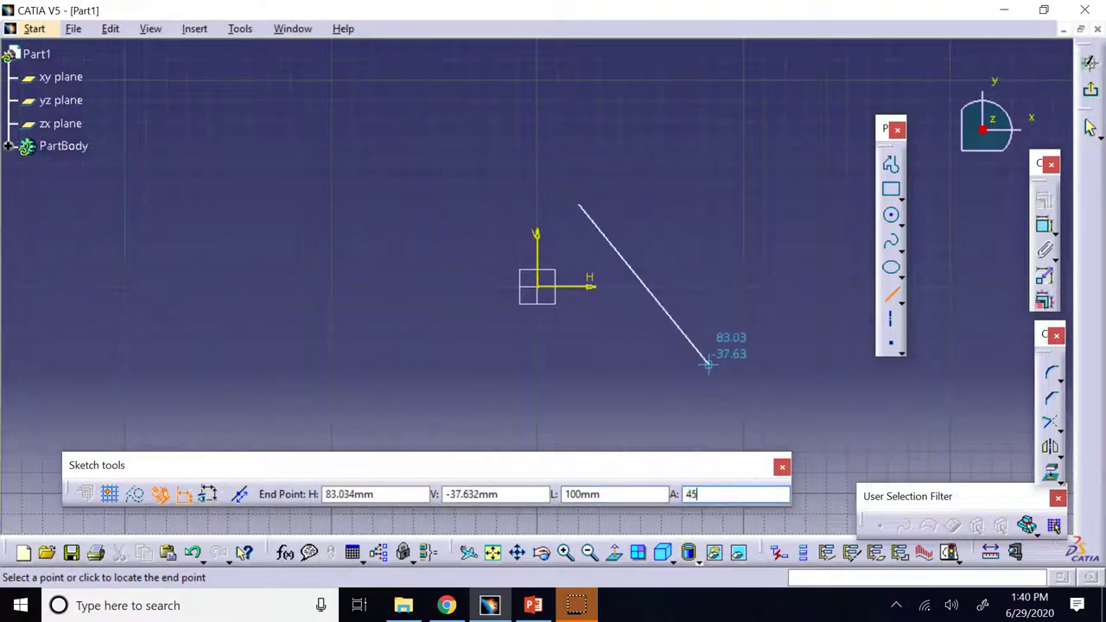
key("Return")
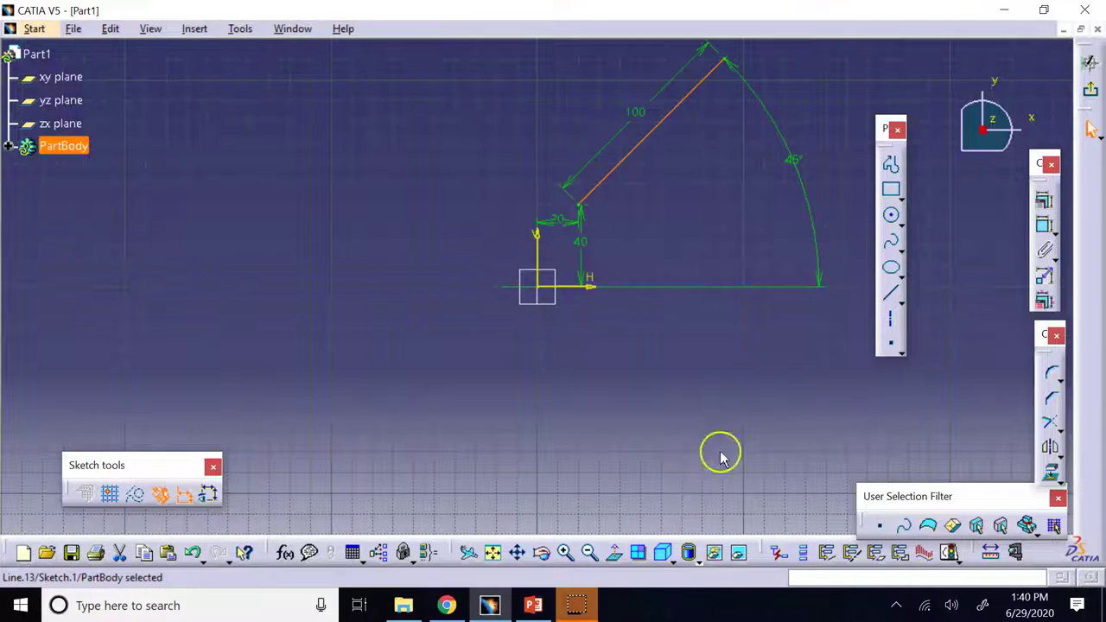
left_click(619, 481)
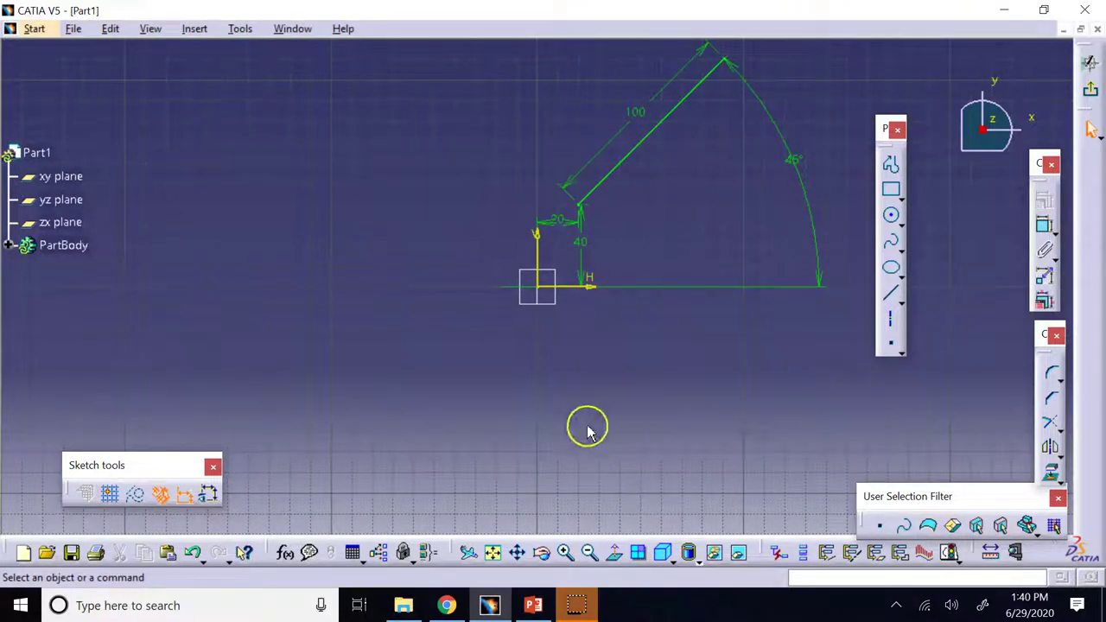
Try to move the fully constrained 100 mm line away from its position
left_click(517, 554)
left_click_drag(467, 169, 386, 231)
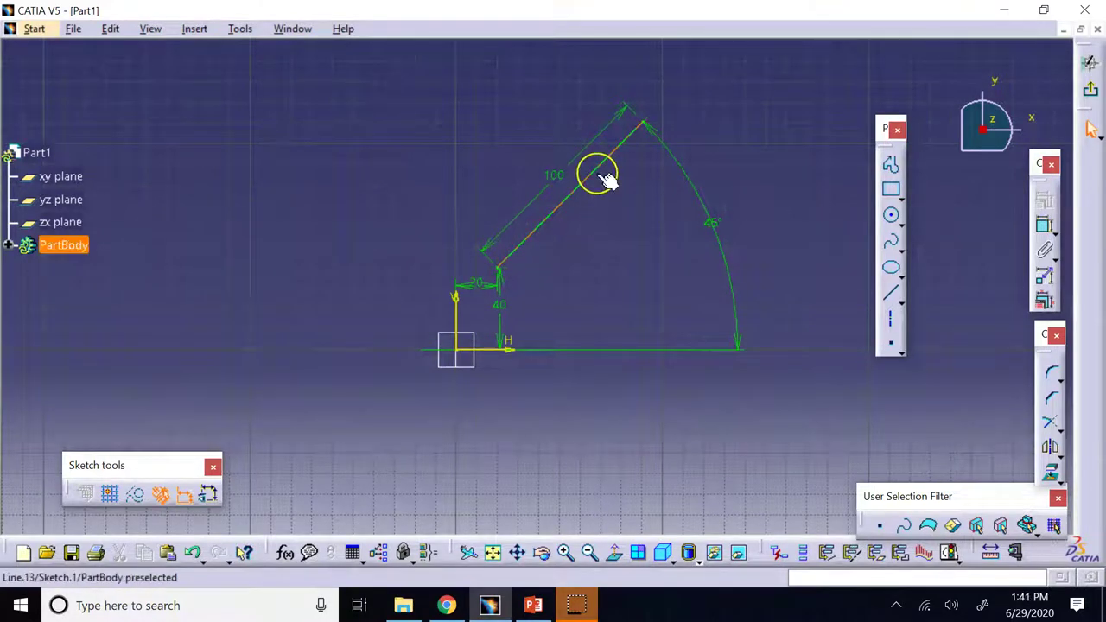
left_click(751, 82)
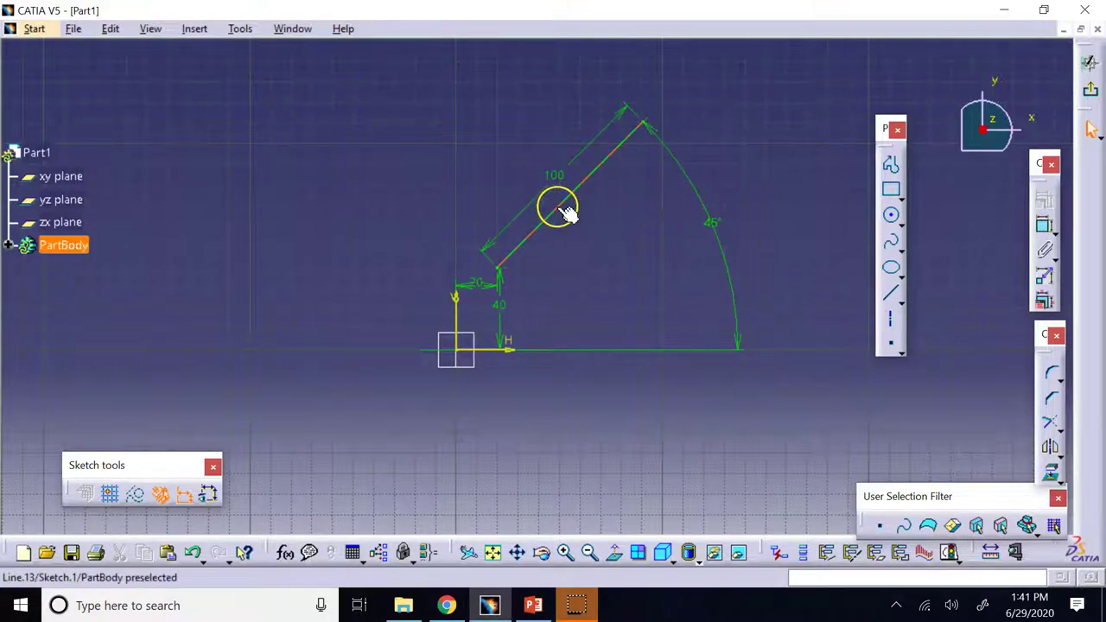
left_click_drag(566, 214, 763, 176)
left_click(763, 175)
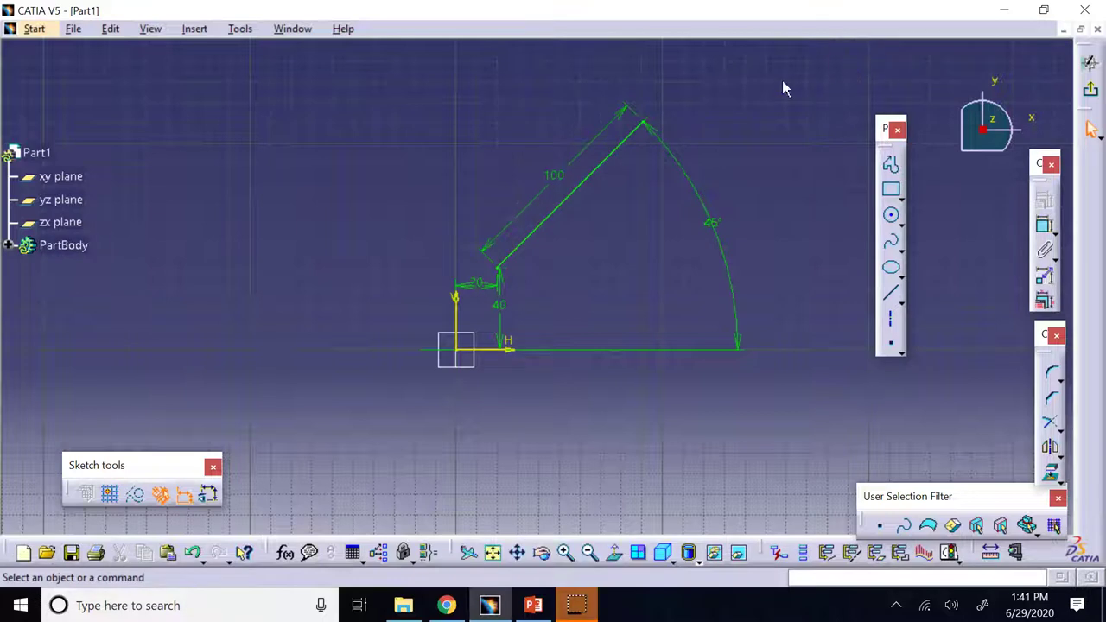
Inspect the line, its horizontal offset dimension and the definition of its length constraint without changing any value
left_click(595, 188)
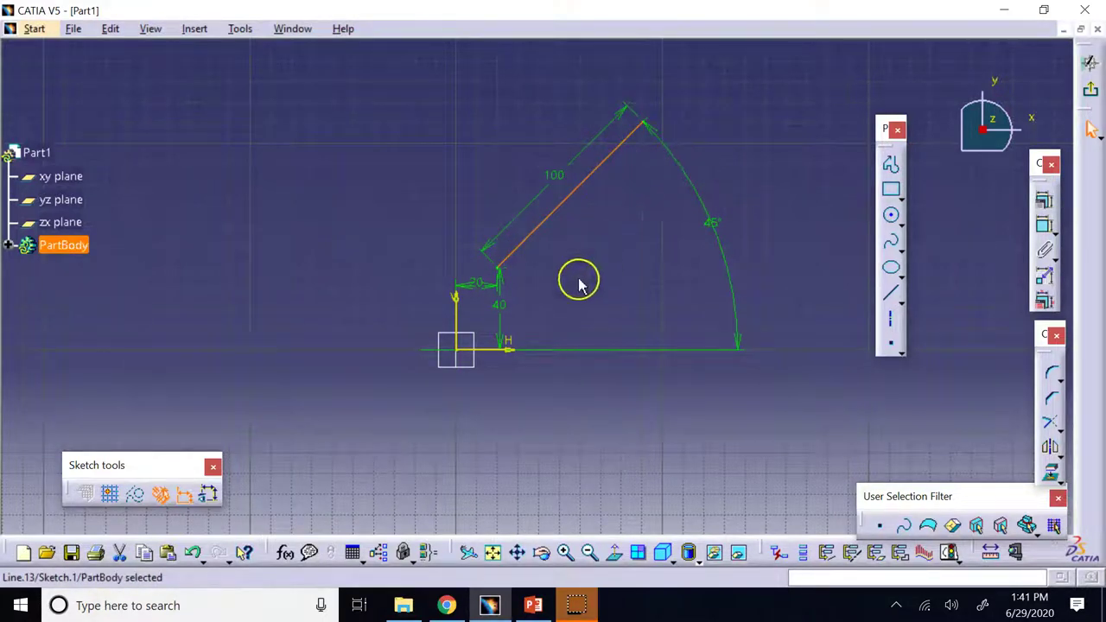
left_click(476, 282)
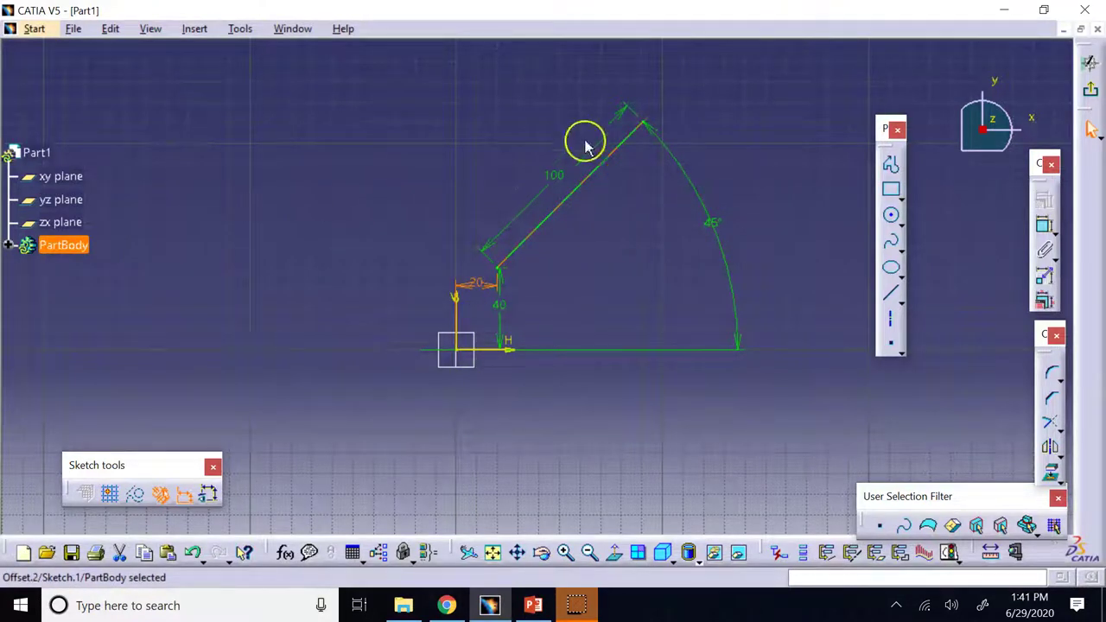
double_click(563, 177)
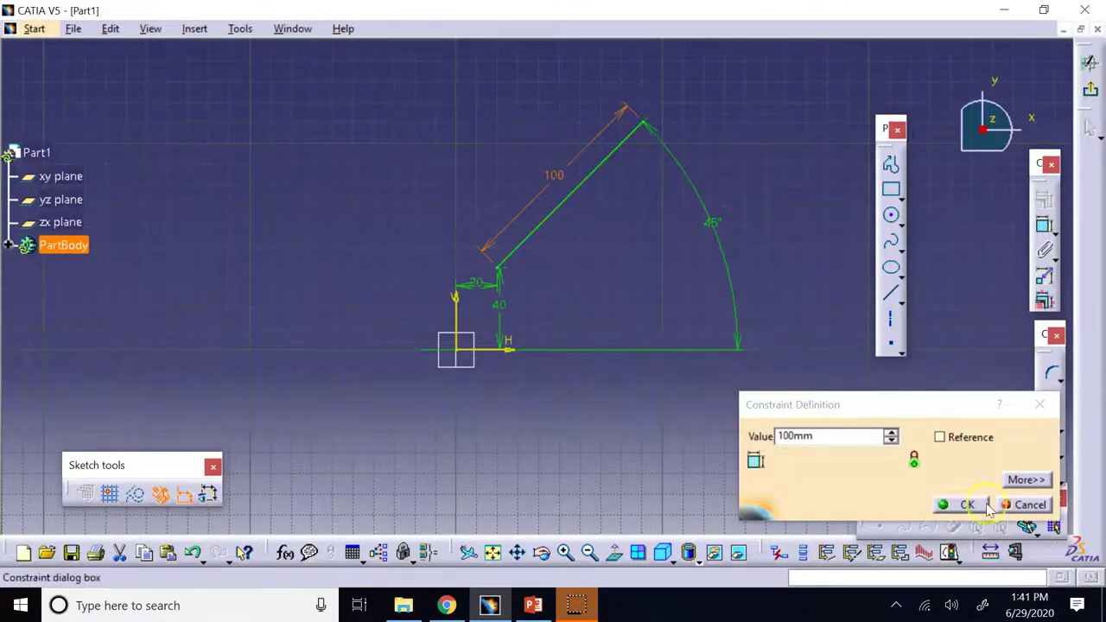
left_click(1027, 506)
left_click(825, 238)
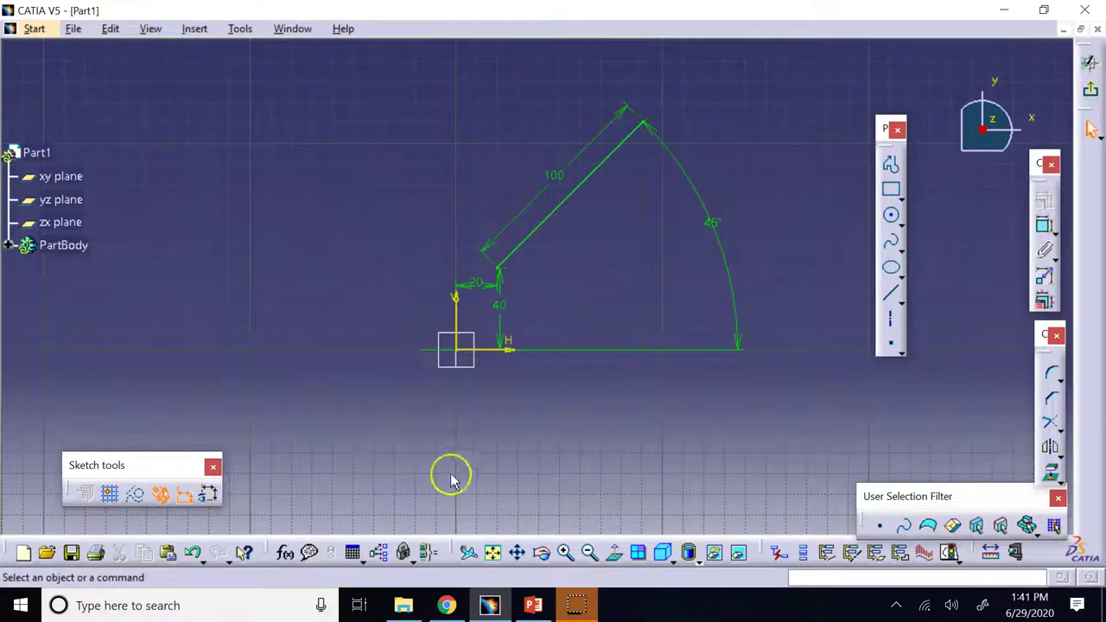
Draw a circle centred above and to the left of the origin with a radius of 200 mm
left_click(893, 219)
left_click(343, 493)
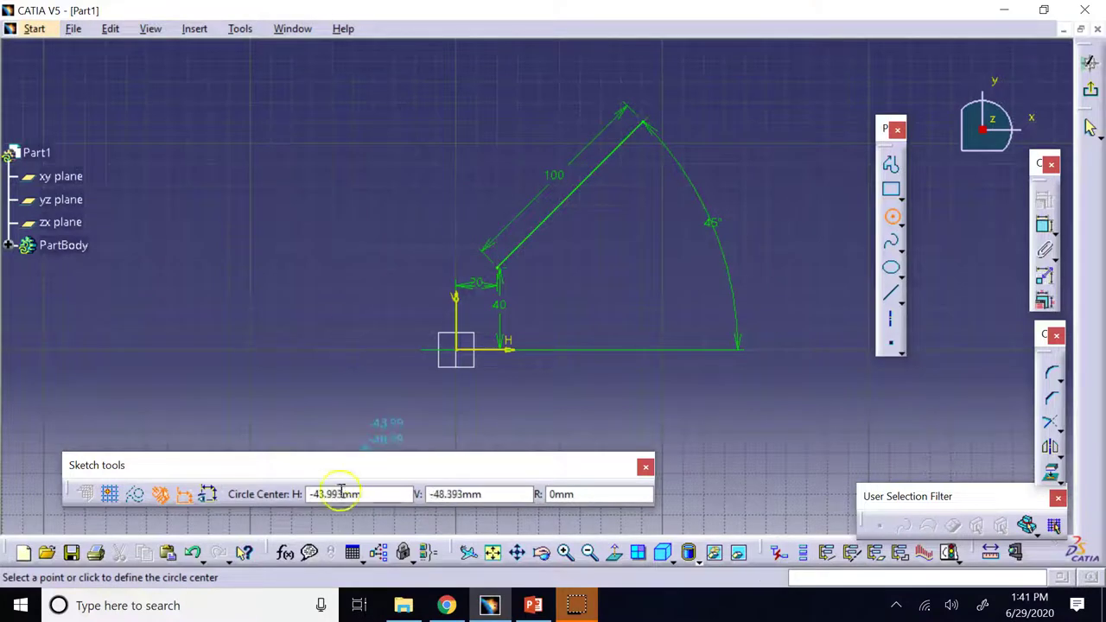
left_click(333, 496)
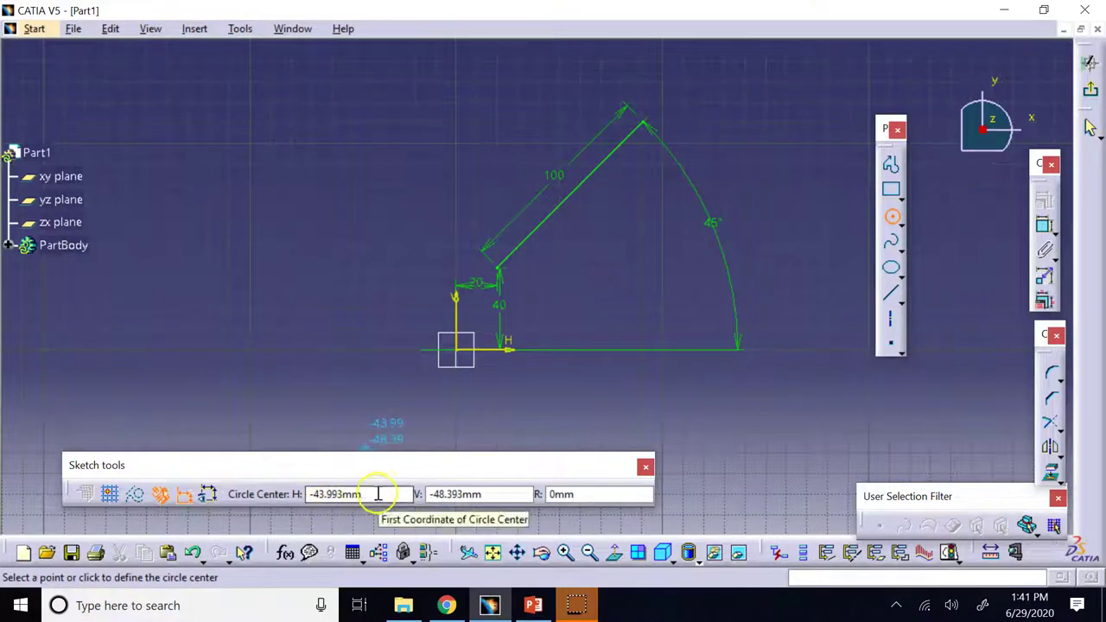
left_click(294, 260)
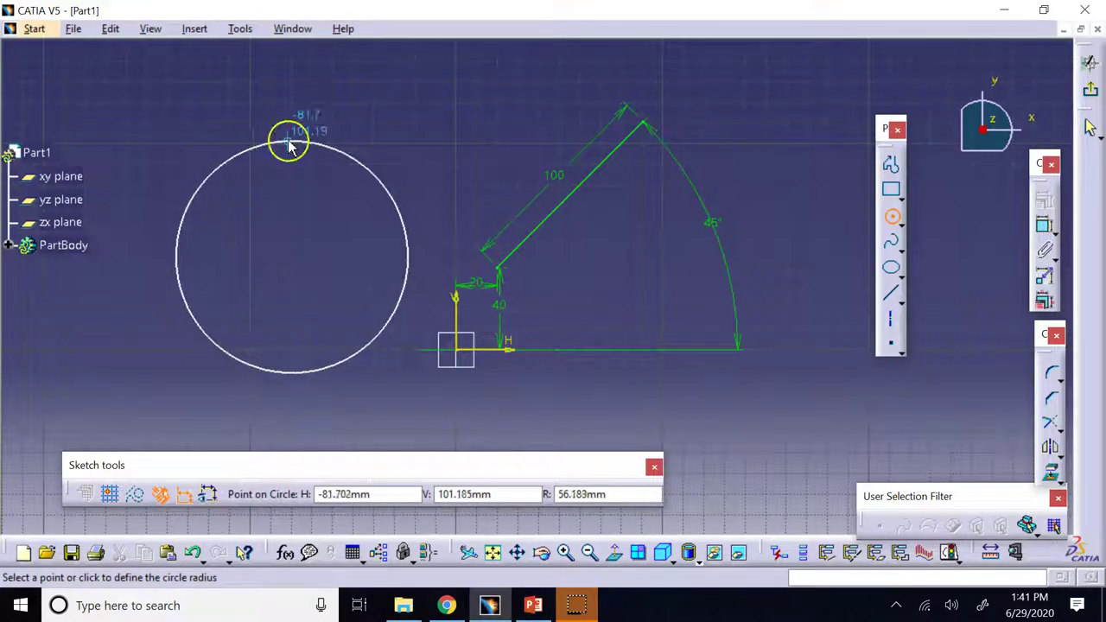
key("Tab")
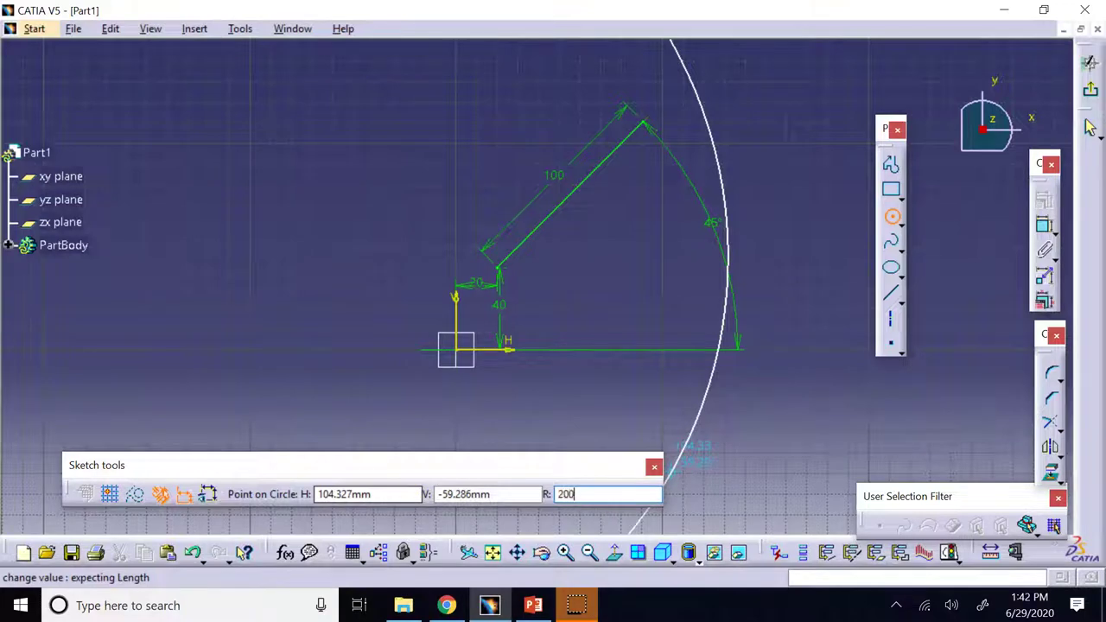
key("Return")
left_click(824, 196)
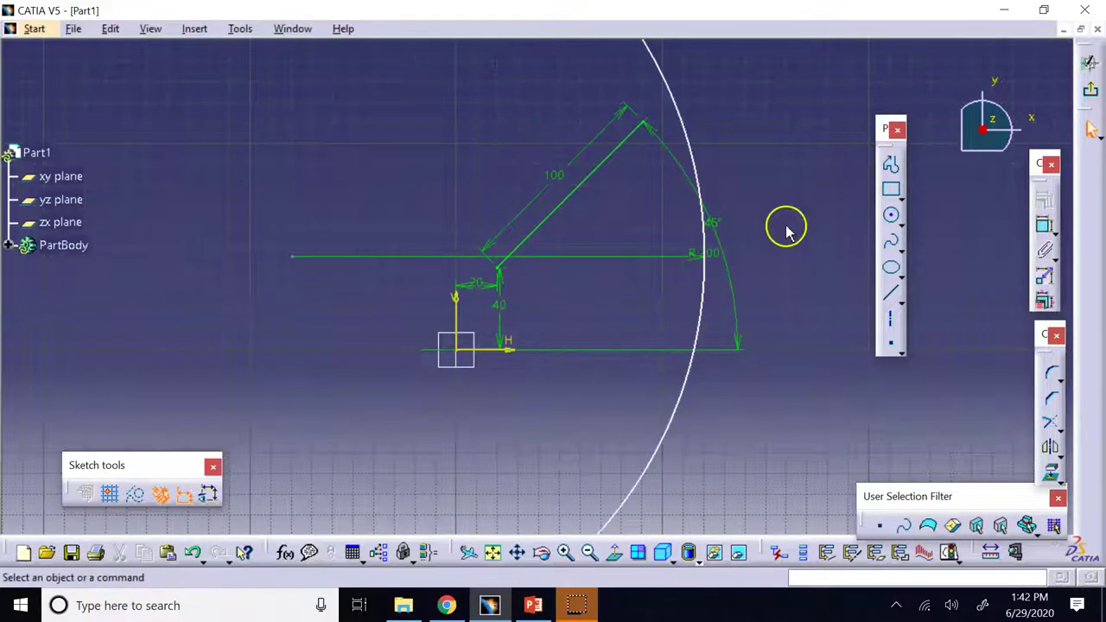
Delete the 200 mm radius circle from the sketch
left_click(495, 555)
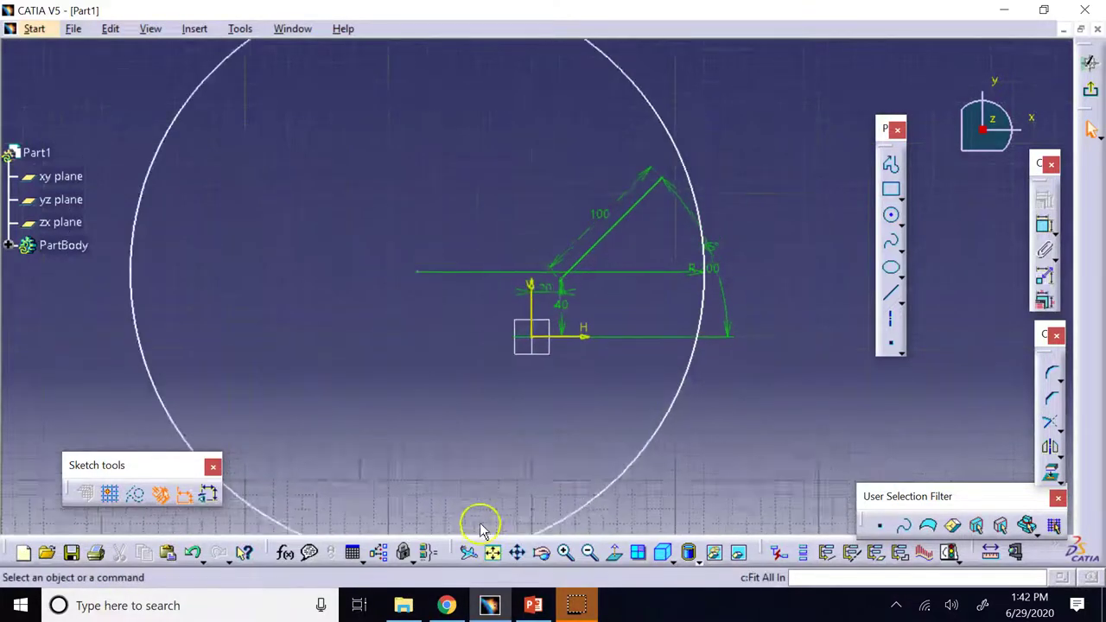
left_click(650, 419)
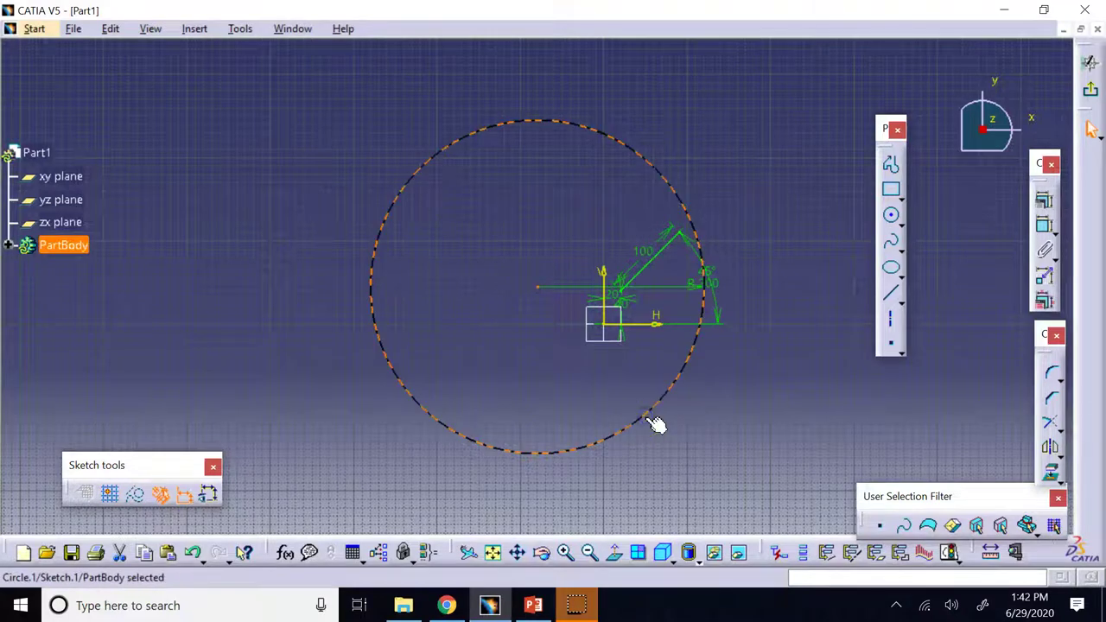
key("Delete")
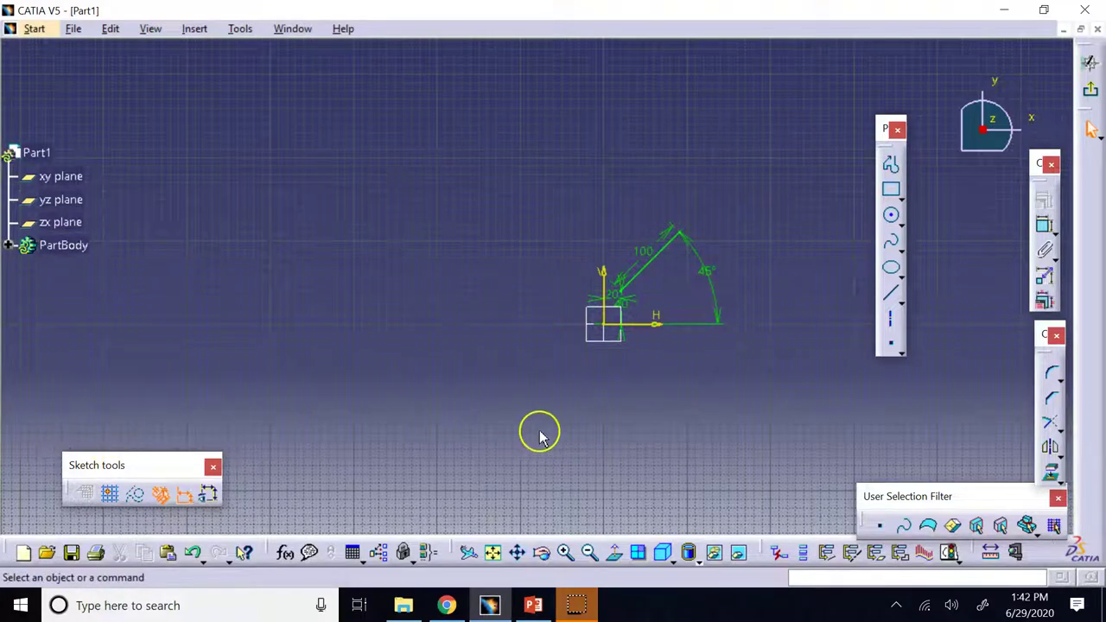
Delete the 100 mm line together with its length, angle and offset constraints
left_click(568, 553)
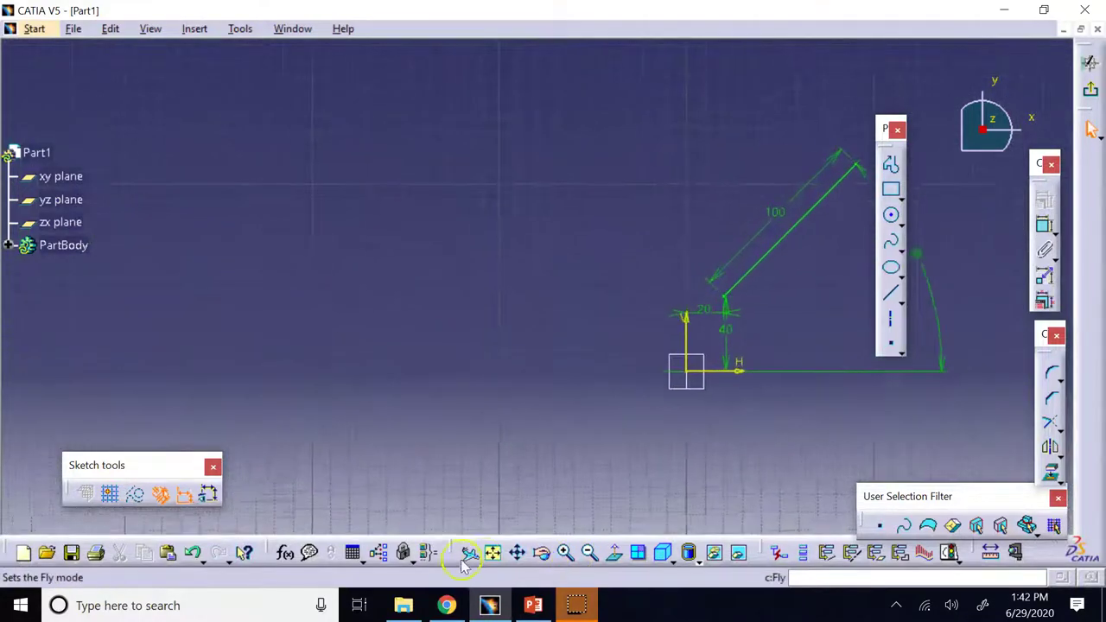
left_click(517, 554)
mouse_move(538, 430)
left_mouse_down()
mouse_move(350, 308)
mouse_move(358, 334)
left_mouse_up()
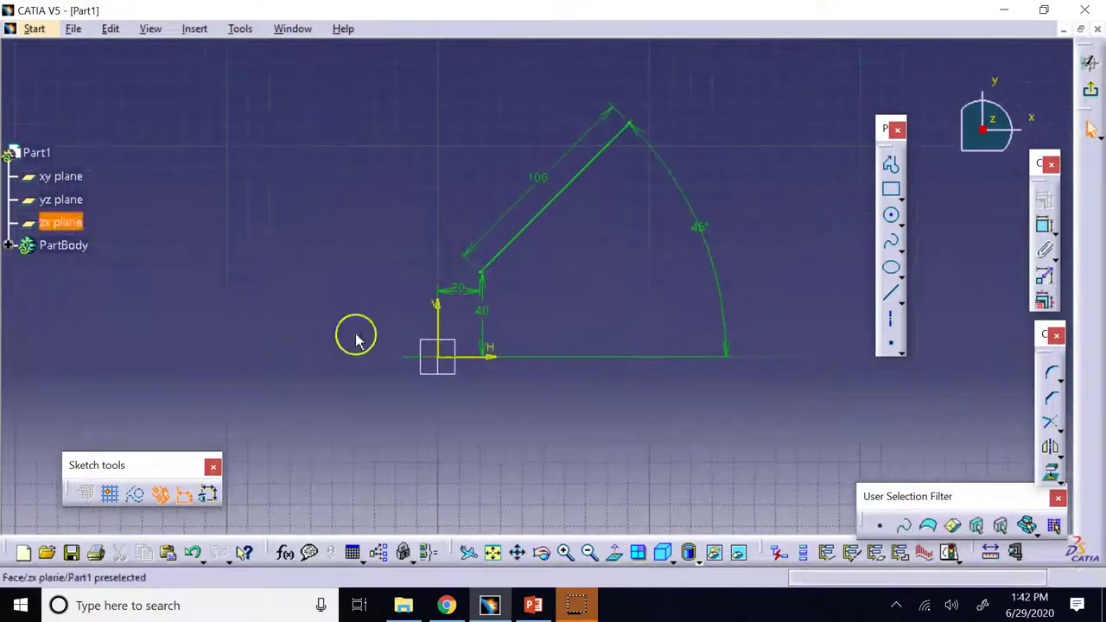
mouse_move(805, 442)
left_mouse_down()
mouse_move(375, 35)
mouse_move(373, 104)
left_mouse_up()
key("Delete")
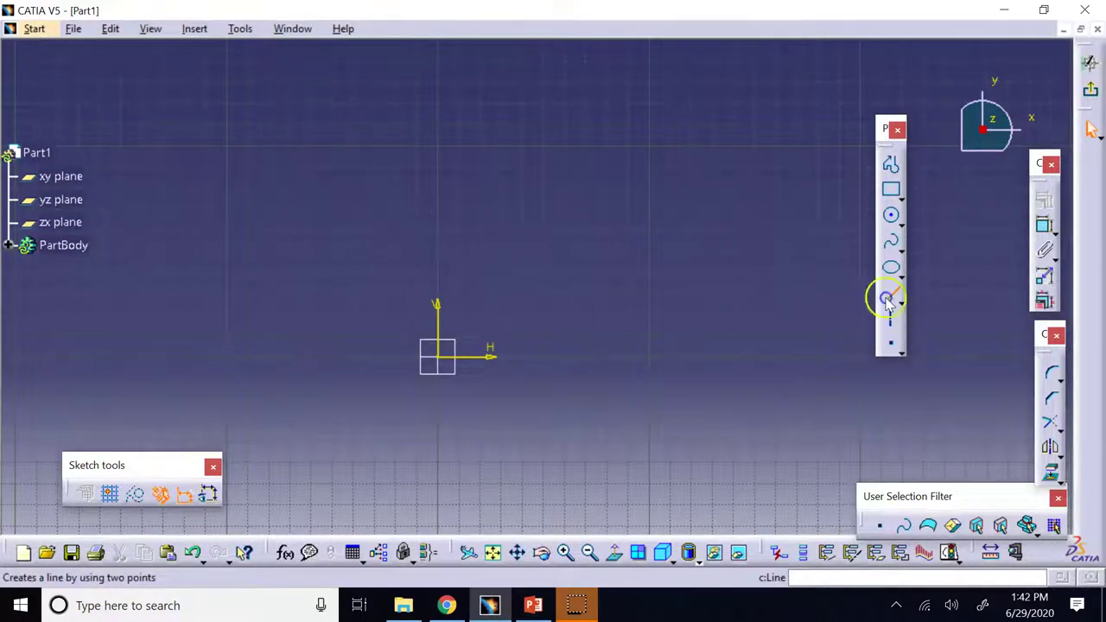
Sketch a freehand slanted line rising from the far left of the origin to just left of the vertical axis
left_click(888, 300)
left_click(199, 332)
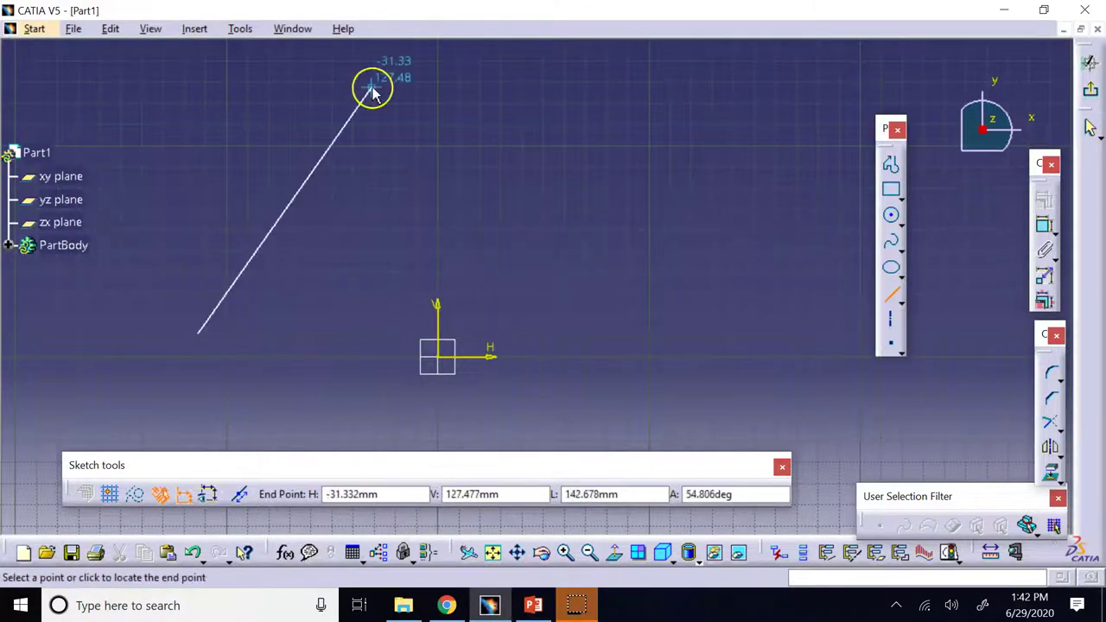
left_click(414, 136)
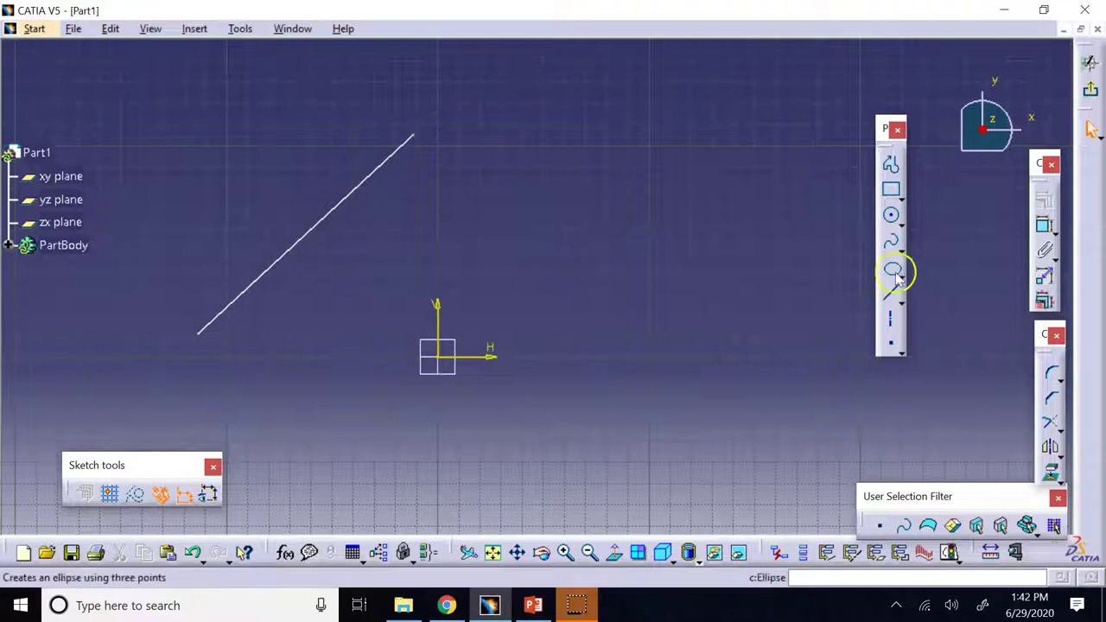
Sketch a freehand centre-point circle above and to the right of the origin and deselect it
left_click(900, 223)
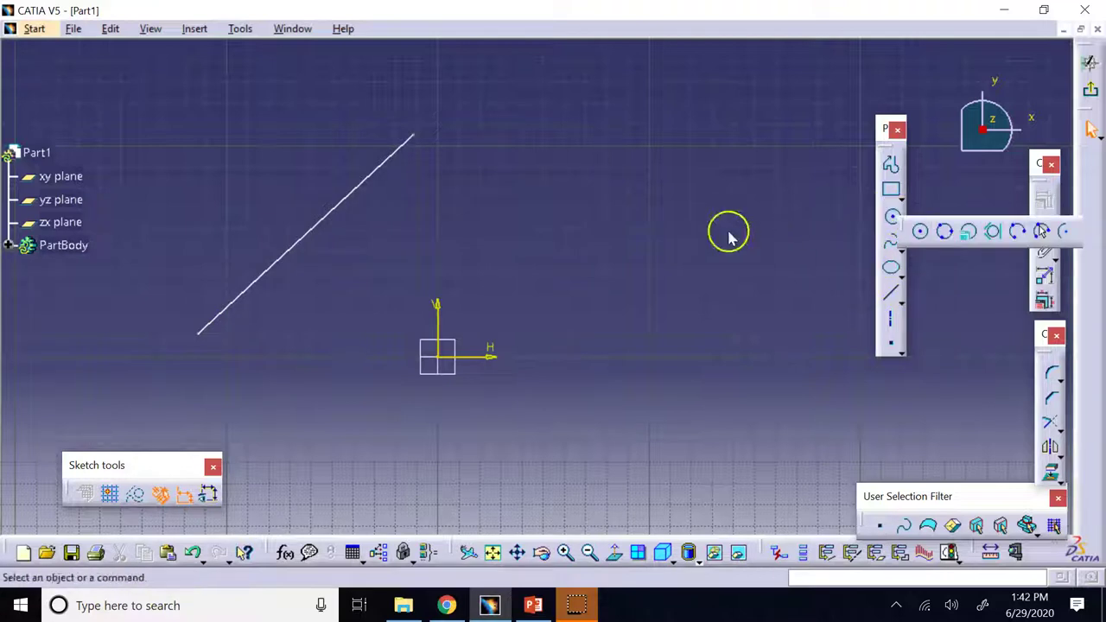
left_click(919, 231)
left_click(659, 227)
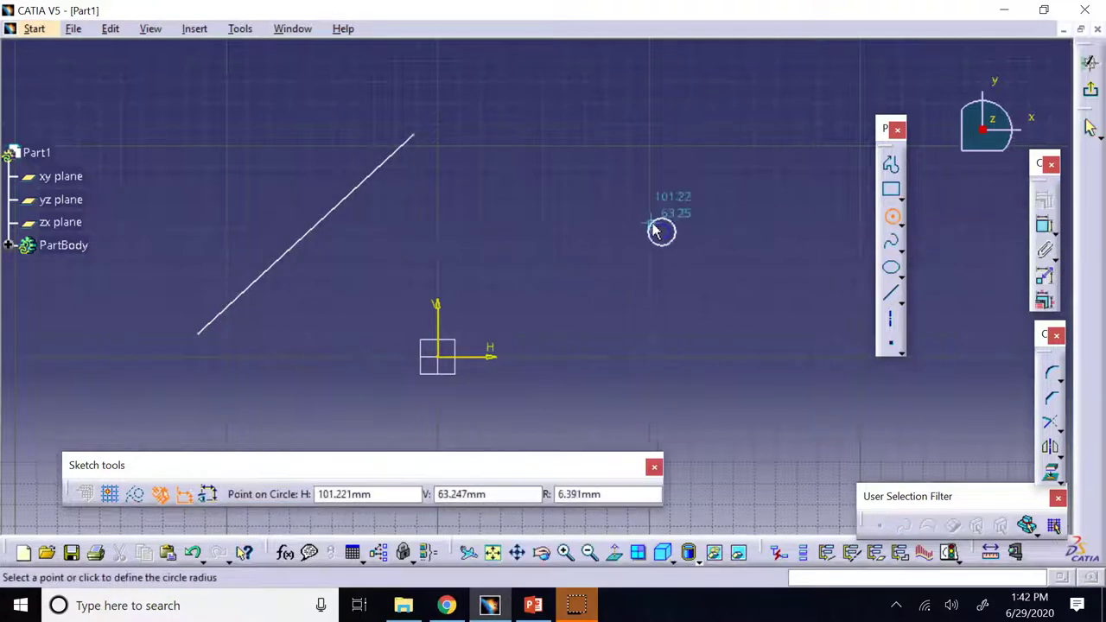
left_click(605, 181)
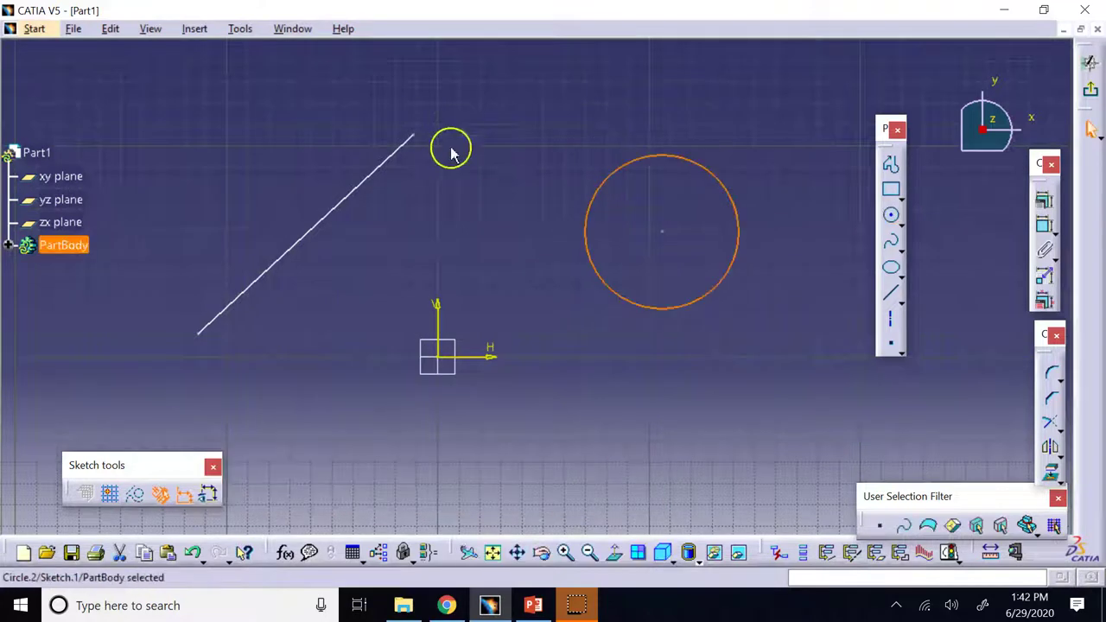
left_click(517, 185)
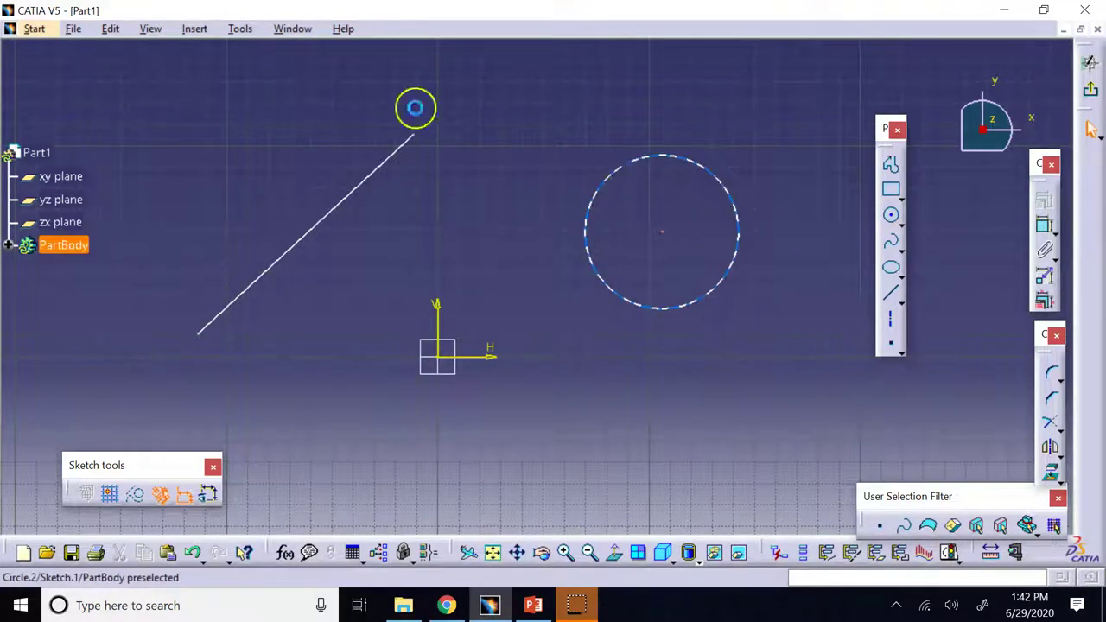
Delete the freehand circle and the slanted line
left_click(634, 168)
key("Delete")
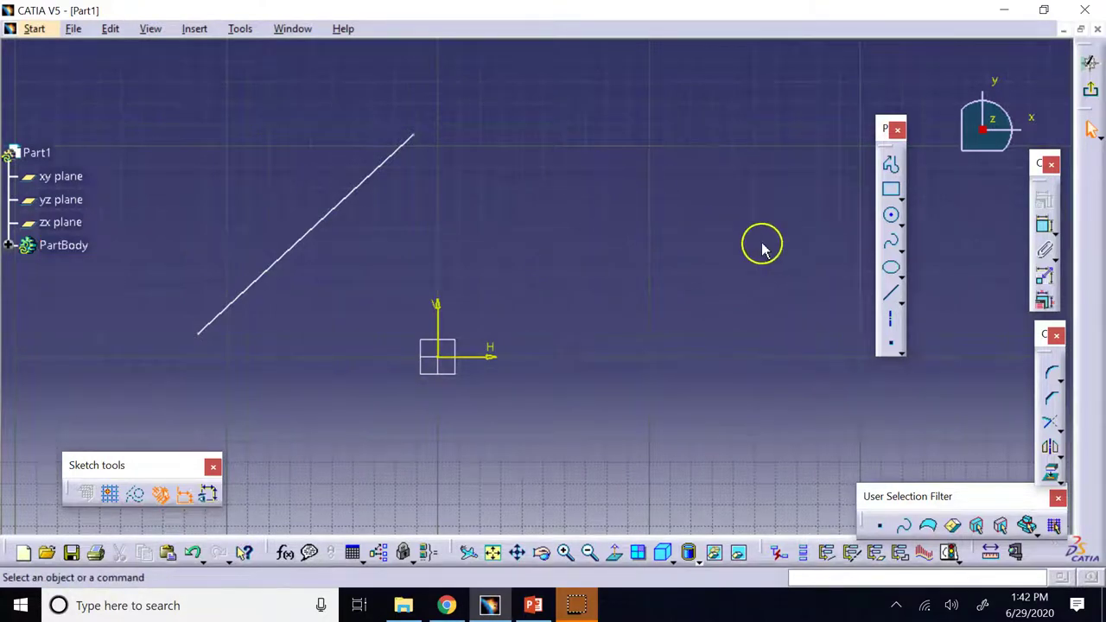
left_click(373, 177)
key("Delete")
Keep the Line command active to sketch six separate slanted lines around the origin, then leave the command
left_click(897, 297)
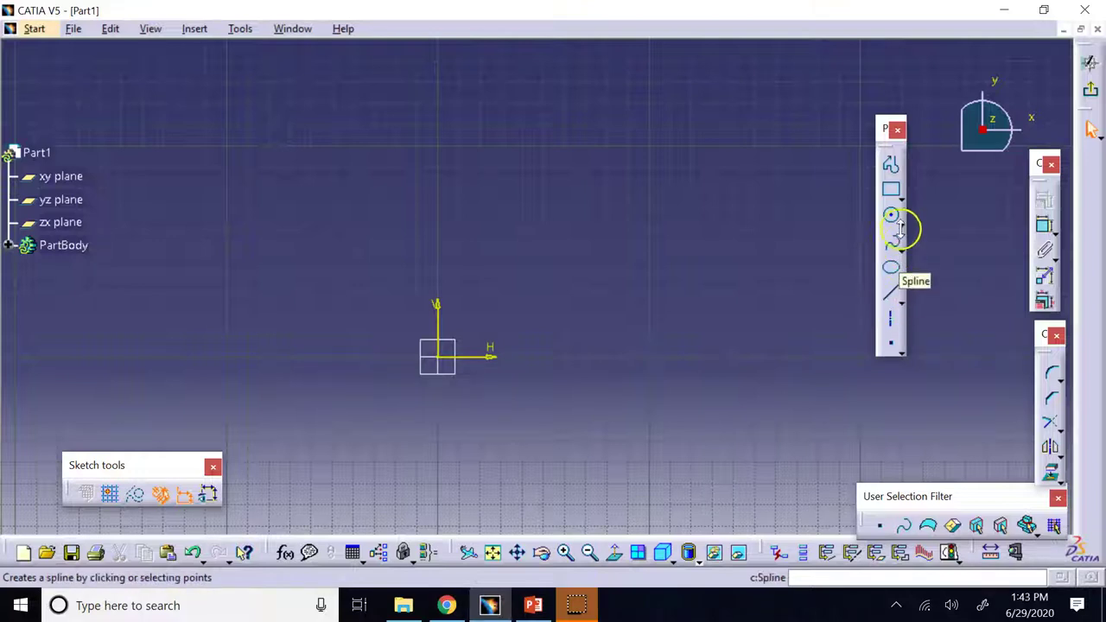
left_click(898, 297)
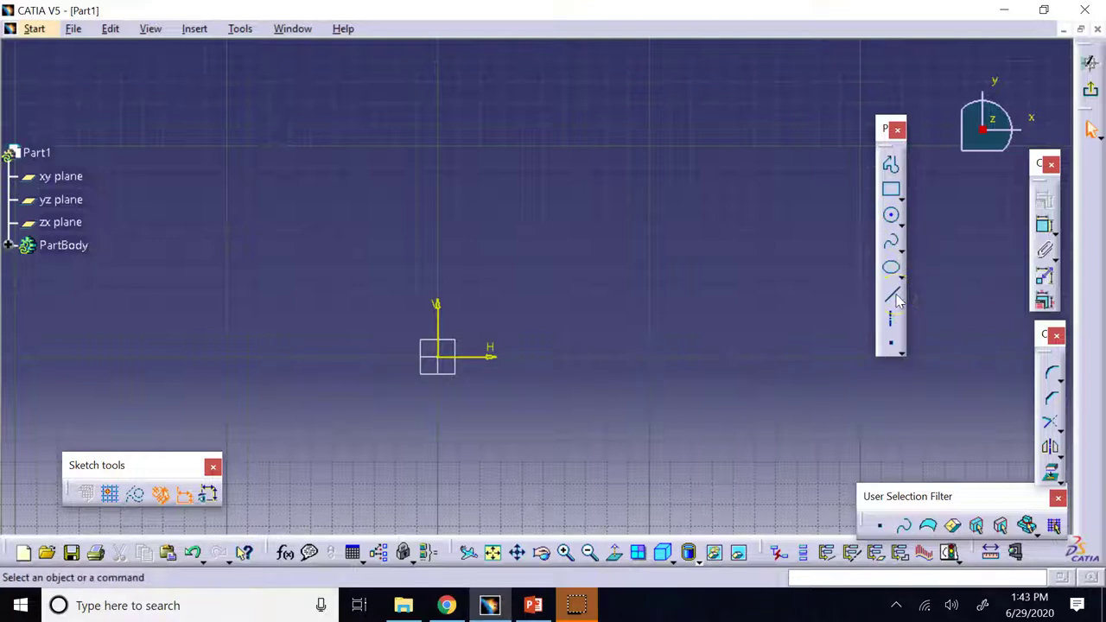
left_click(896, 299)
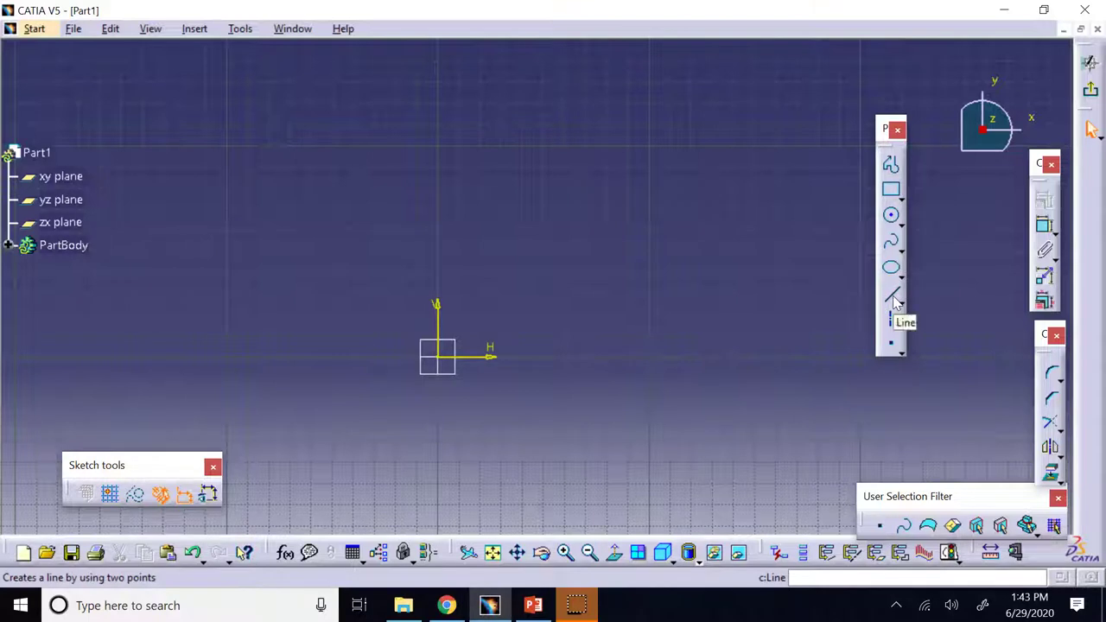
left_click(896, 299)
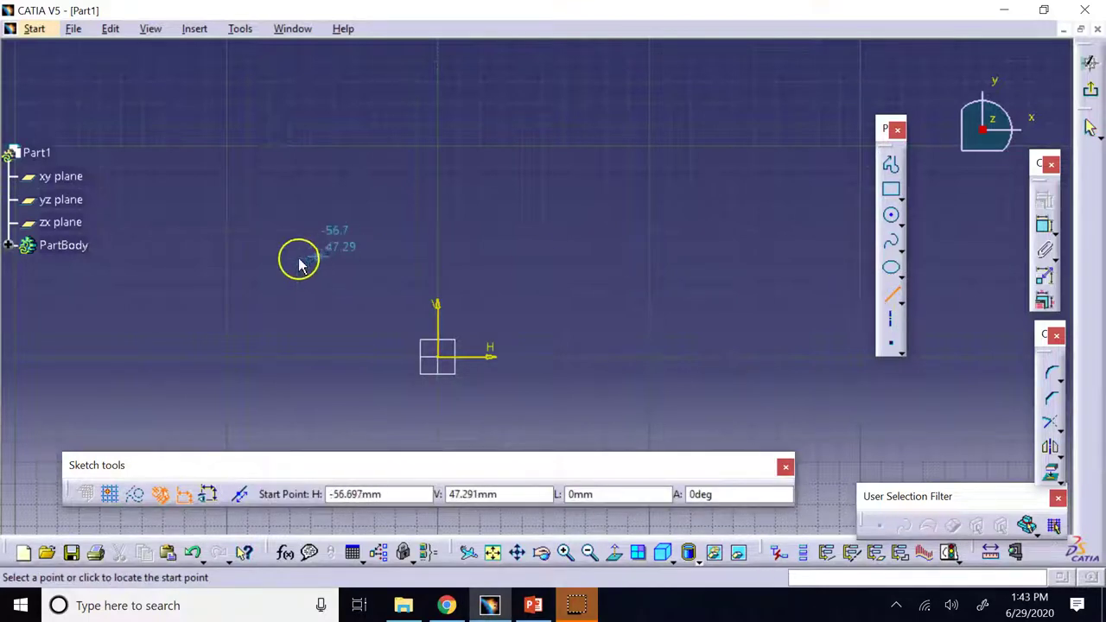
left_click(134, 276)
left_click(366, 127)
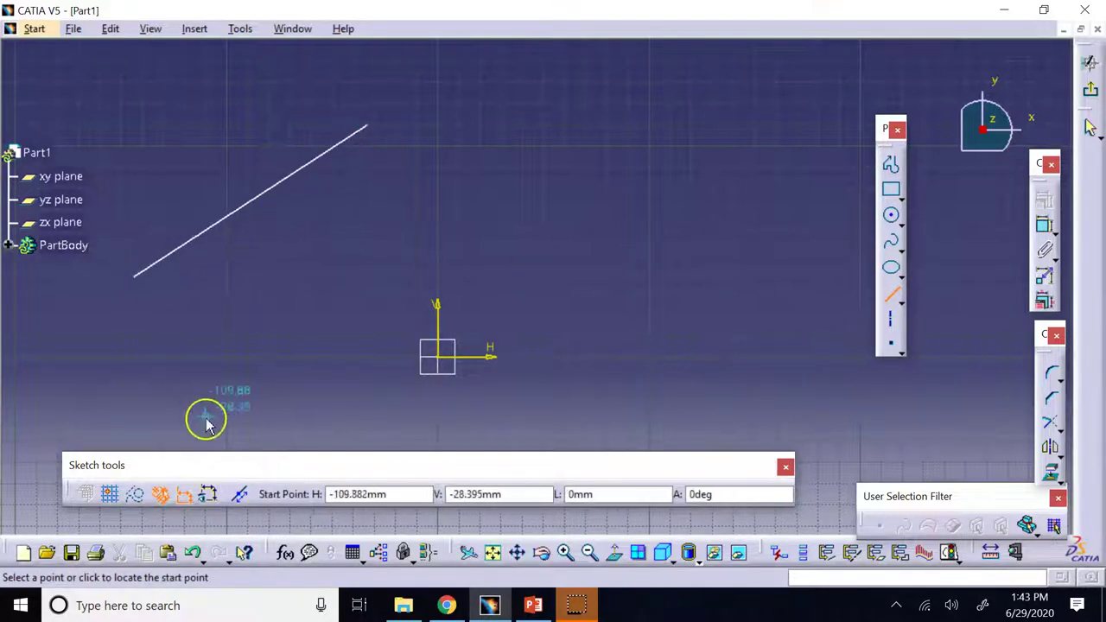
left_click(313, 279)
left_click(525, 157)
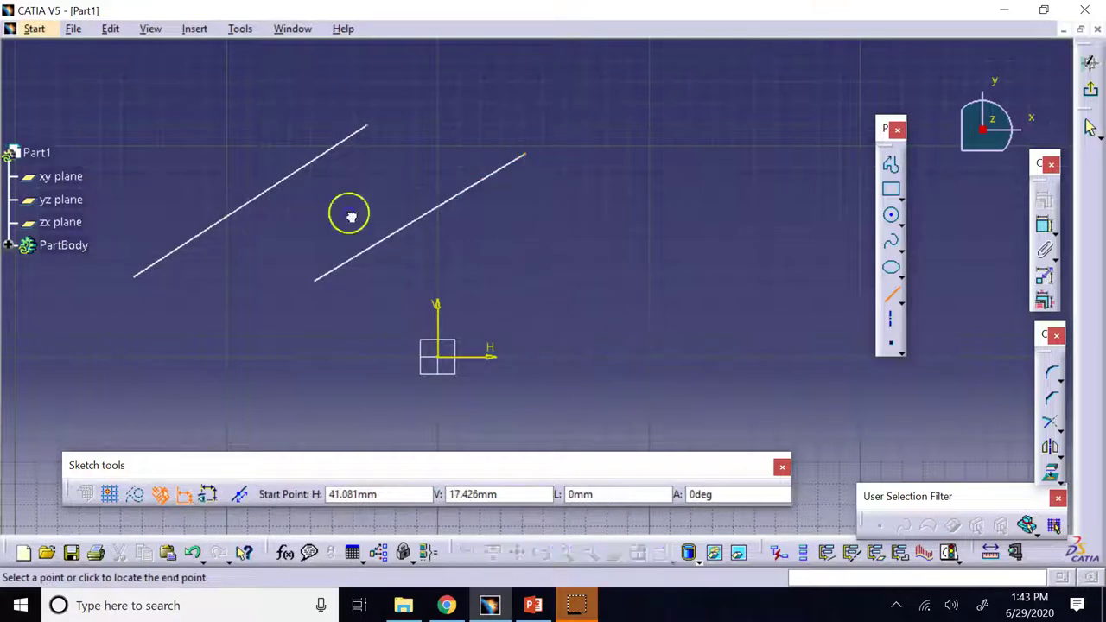
left_click(525, 318)
left_click(744, 182)
left_click(825, 276)
left_click(654, 388)
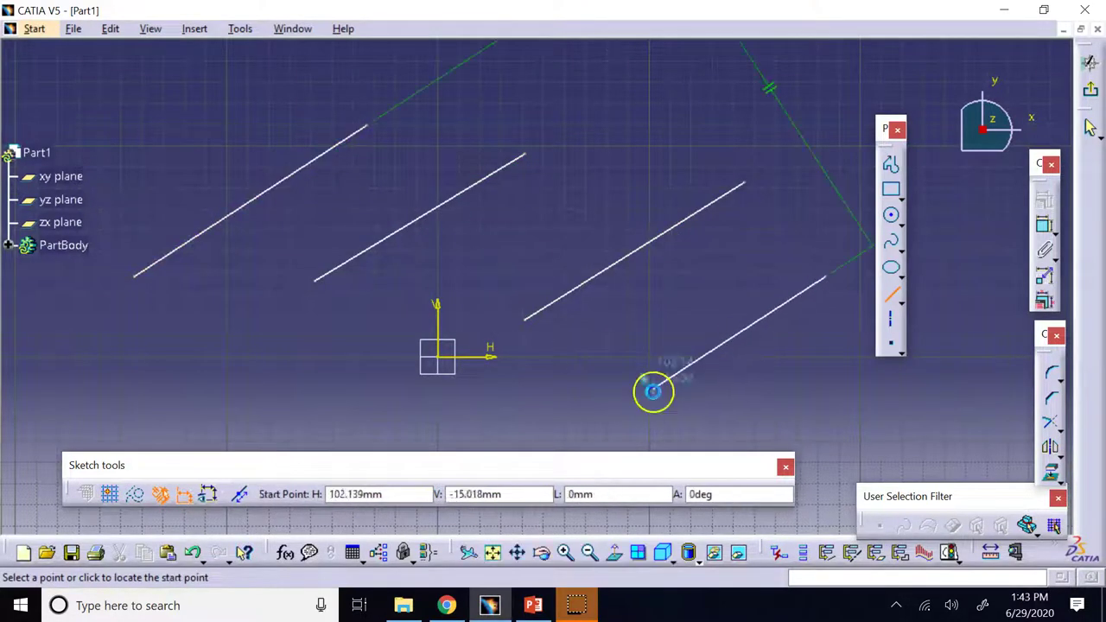
left_click(670, 296)
left_click(536, 422)
left_click(475, 270)
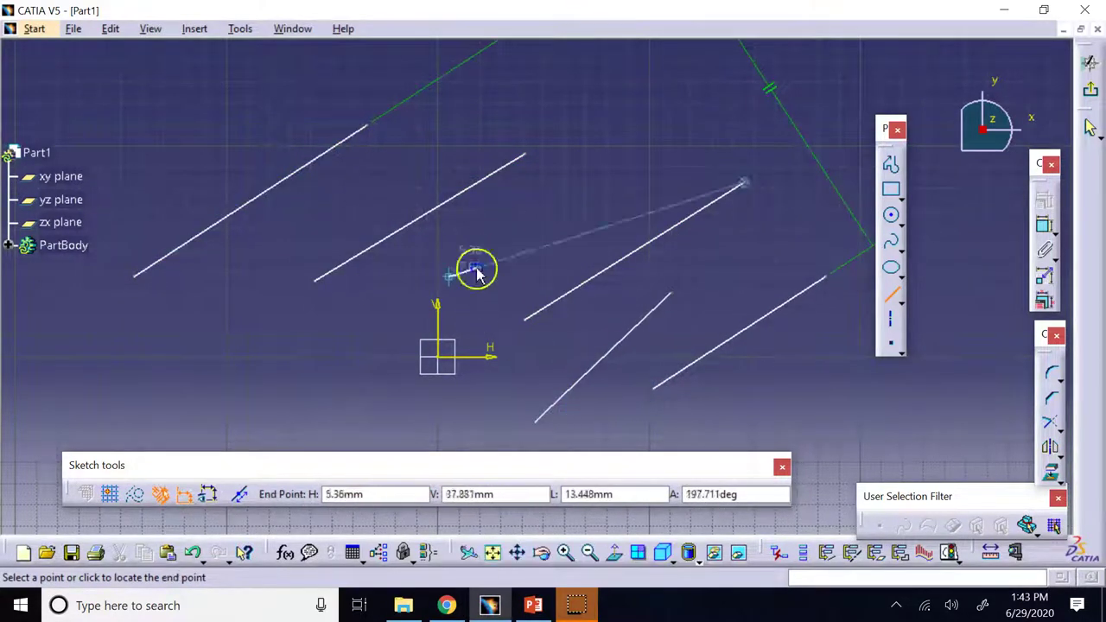
left_click(295, 372)
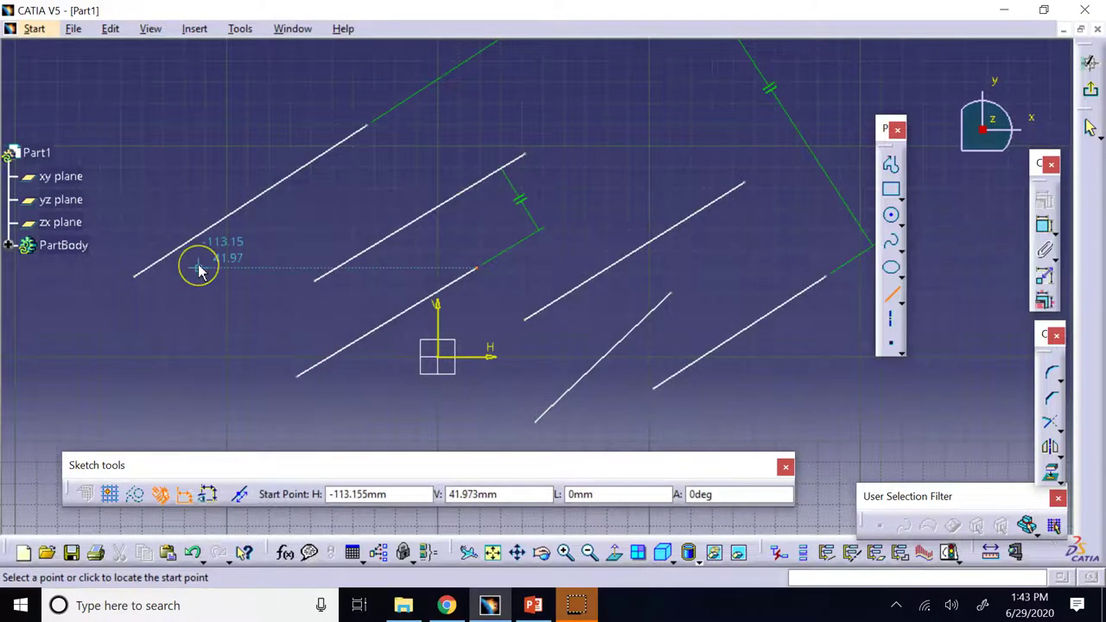
left_click(895, 295)
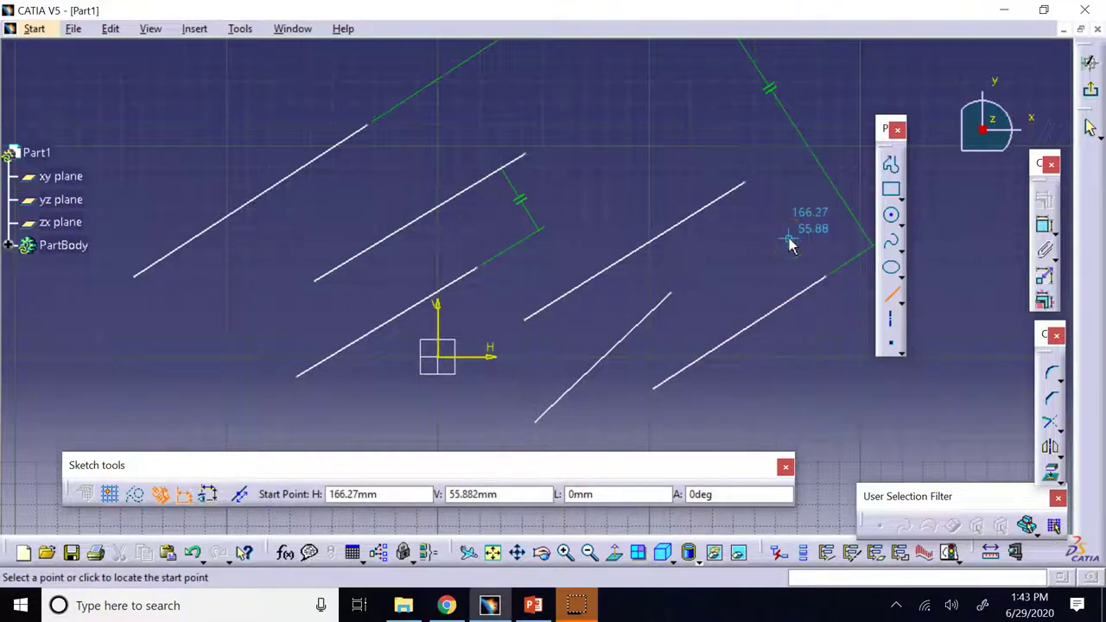
key("Escape")
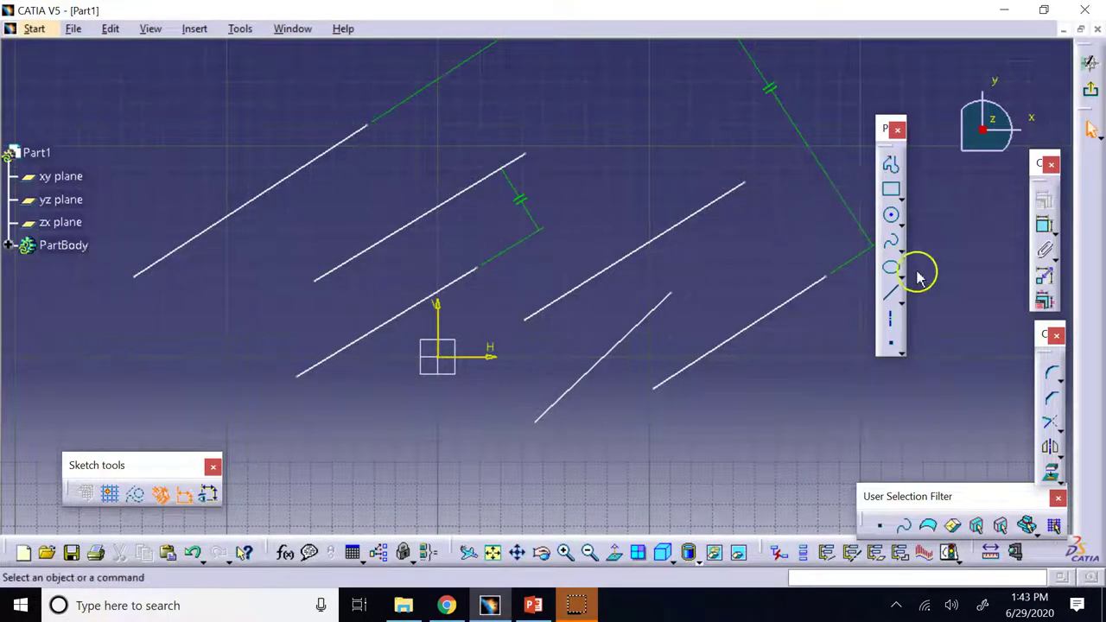
left_click(893, 192)
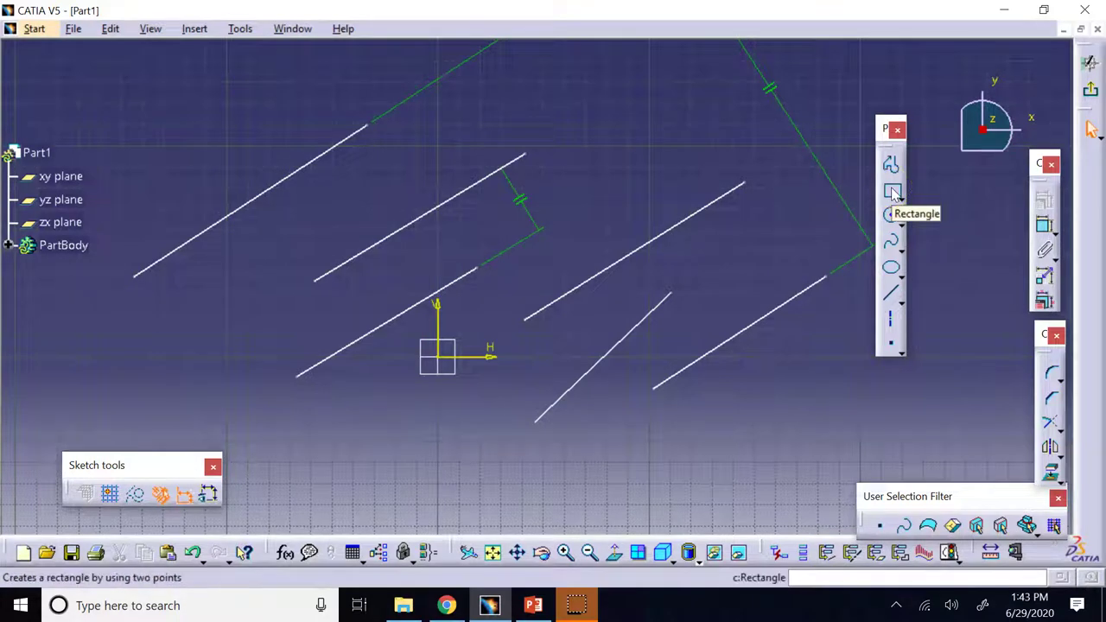
left_click(892, 192)
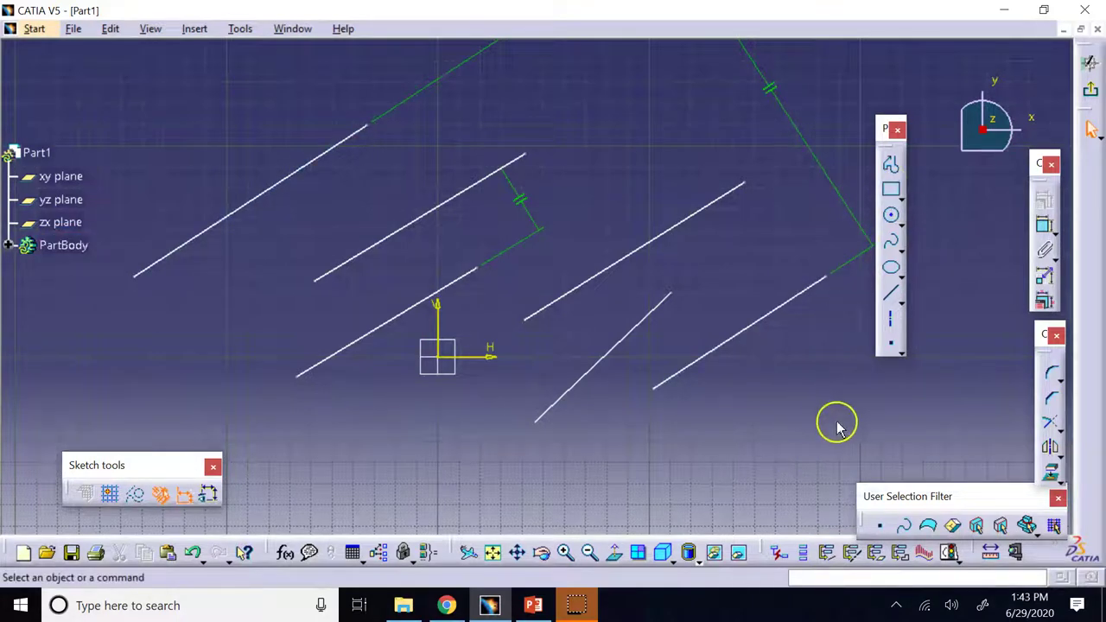
Delete all six slanted lines and their parallelism constraints from the sketch
left_click_drag(837, 421, 567, 236)
left_click_drag(231, 134, 165, 107)
key("Delete")
left_click(647, 141)
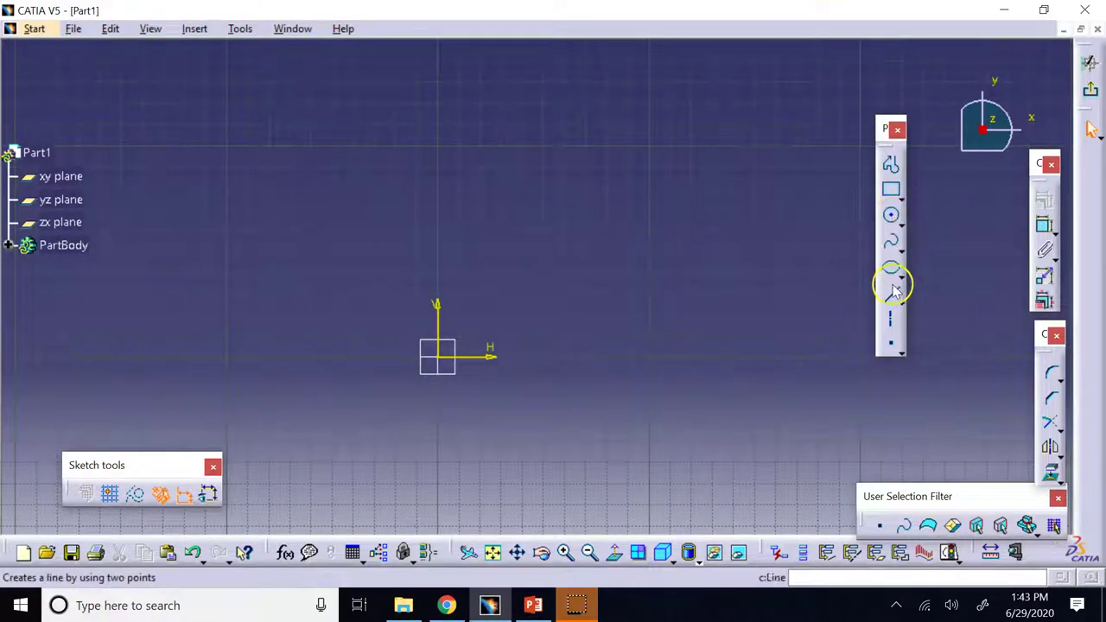
Try Snap to Point on and off while positioning a circle centre, and leave the Circle command without drawing
left_click(900, 221)
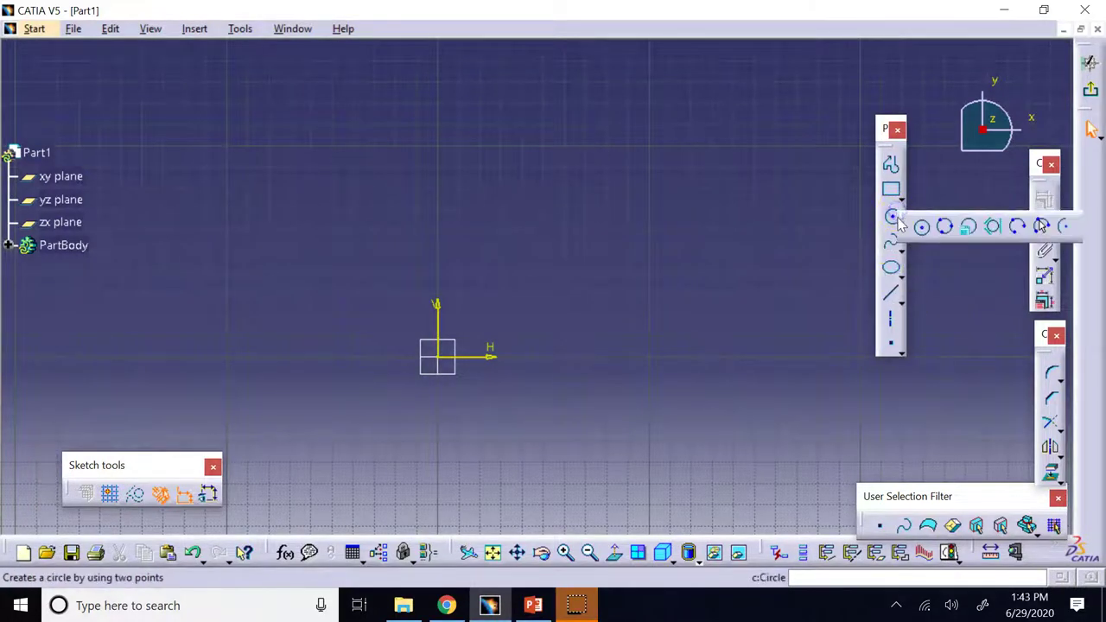
left_click(893, 215)
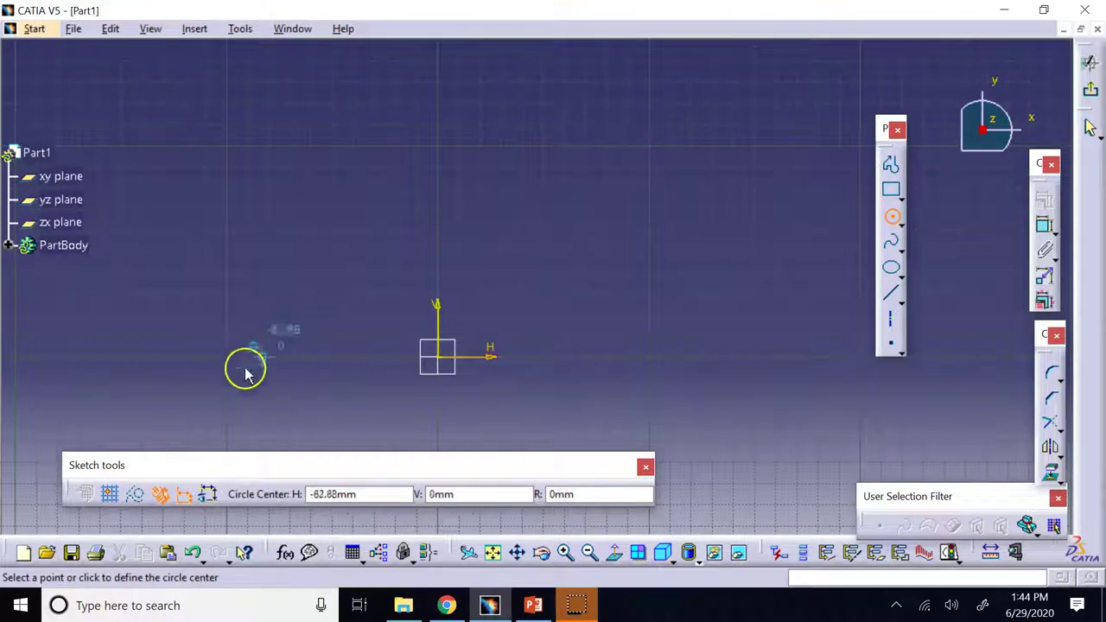
left_click(111, 496)
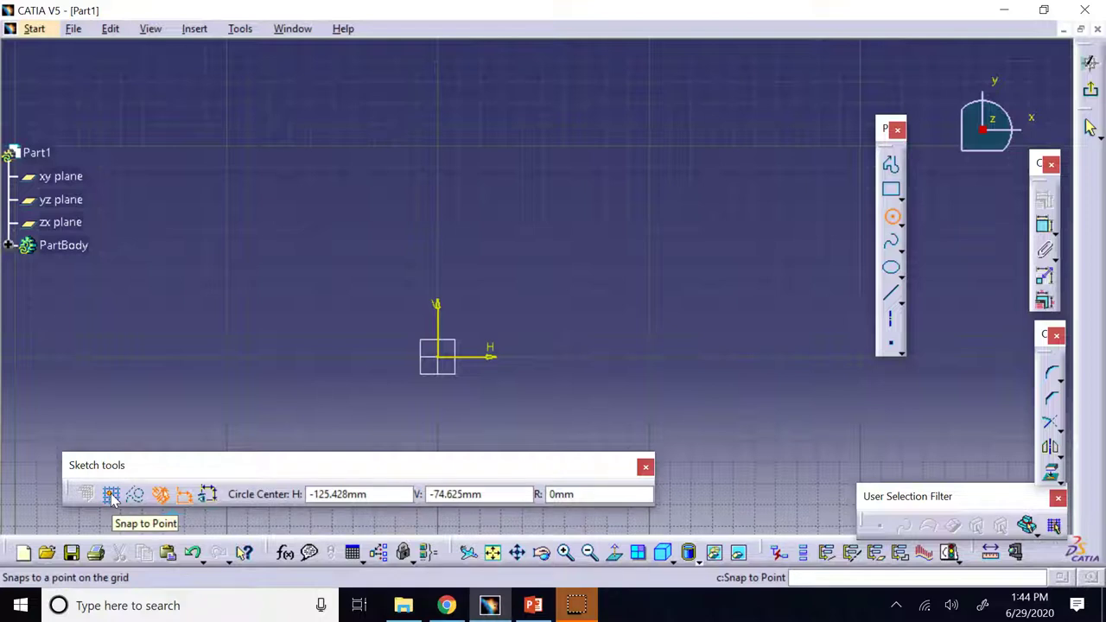
left_click(113, 499)
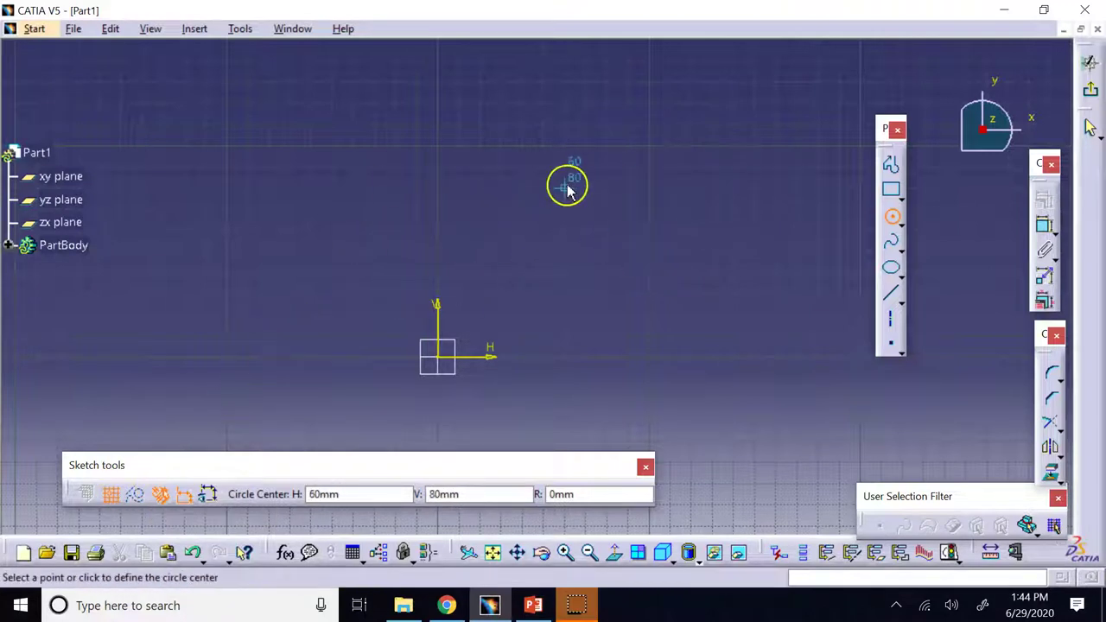
left_click(112, 496)
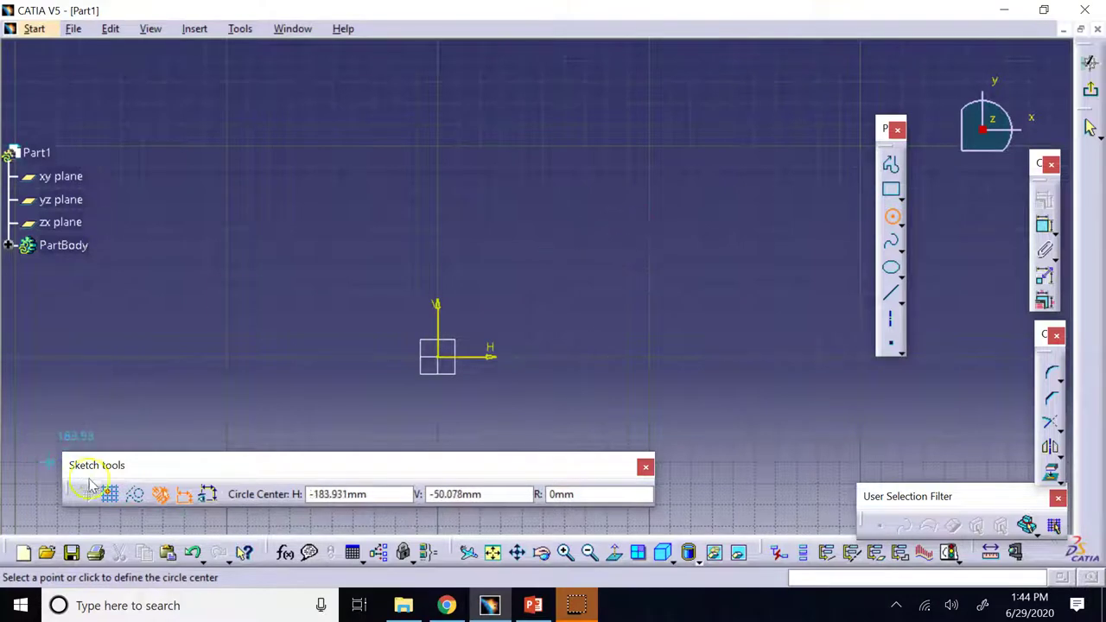
left_click(111, 495)
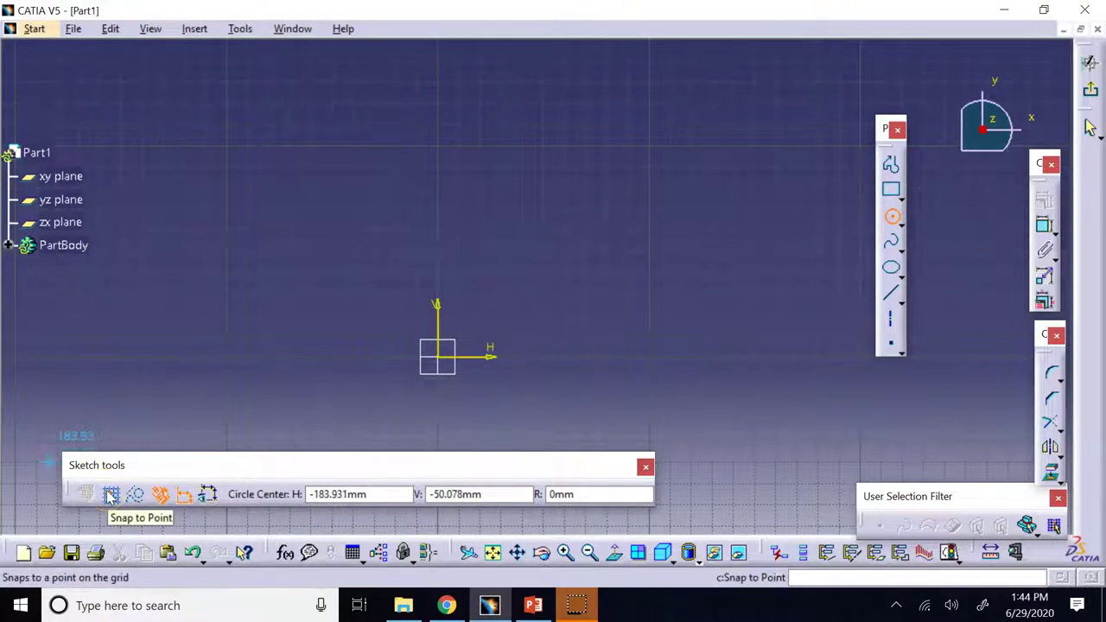
key("Escape")
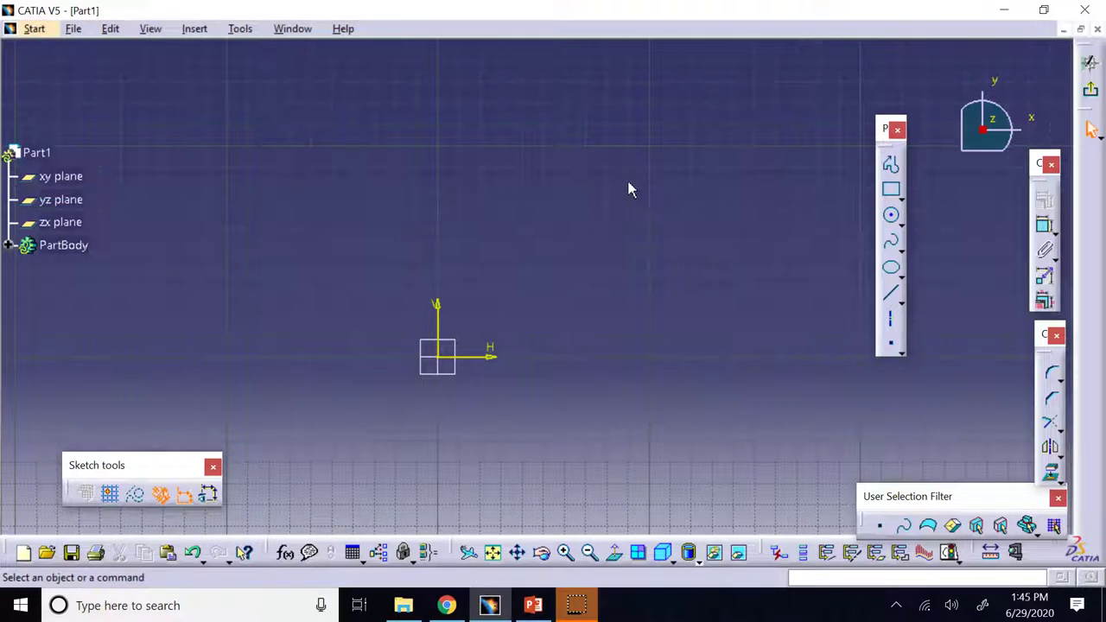
left_click(626, 190)
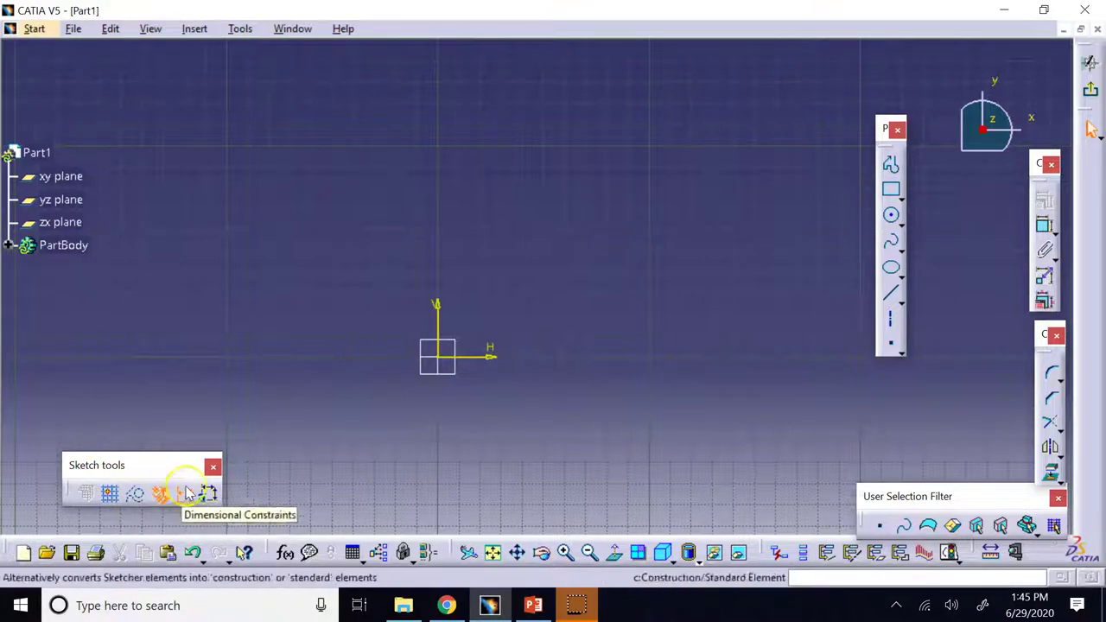
Sketch a freehand centre-point circle above and to the right of the origin and deselect it
left_click(893, 217)
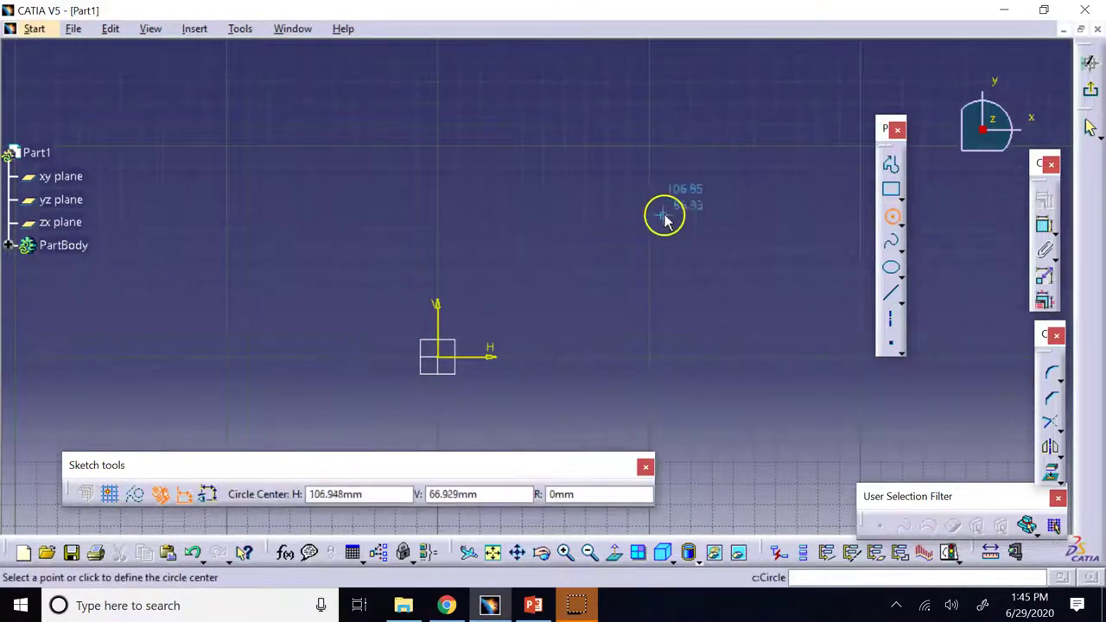
left_click(618, 237)
left_click(583, 162)
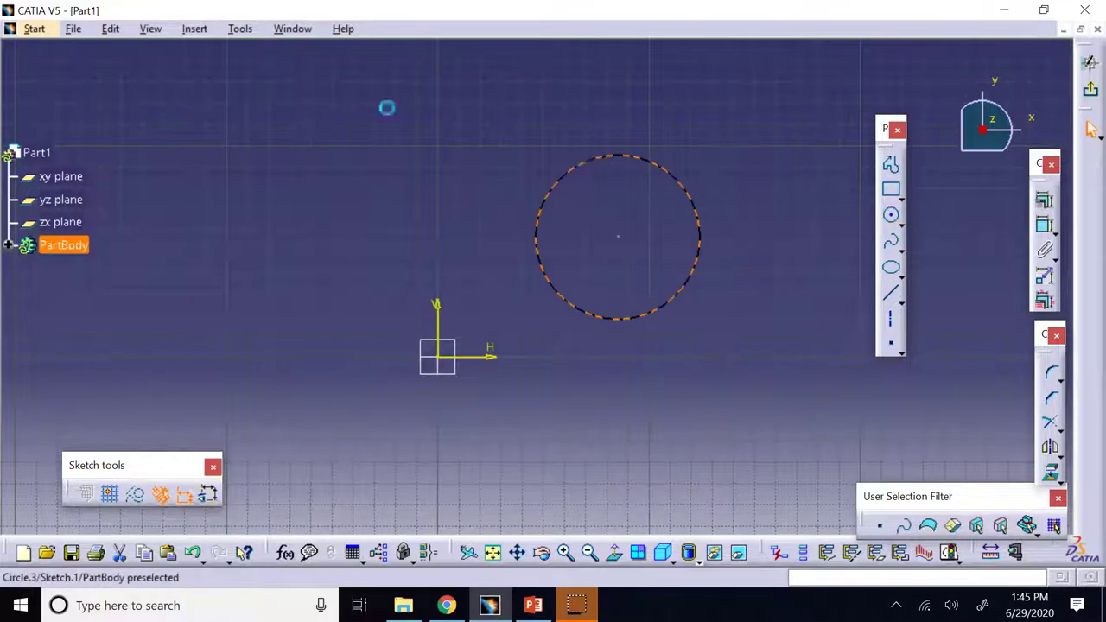
left_click(594, 159)
left_click(798, 139)
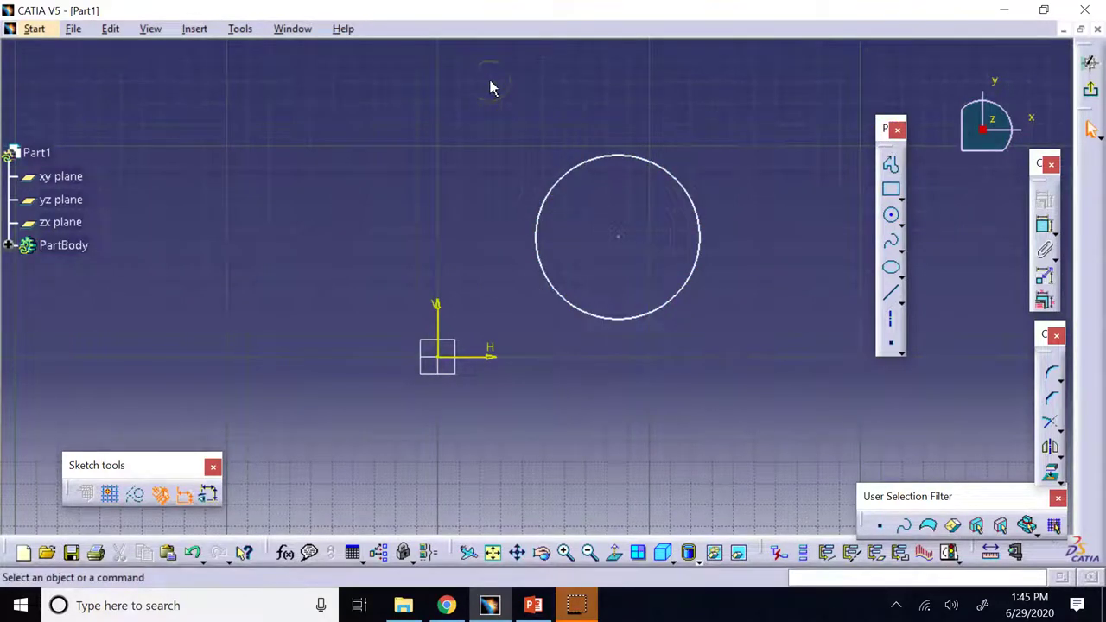
Convert the freehand circle to a construction element and delete it from the sketch
left_click_drag(603, 139, 623, 158)
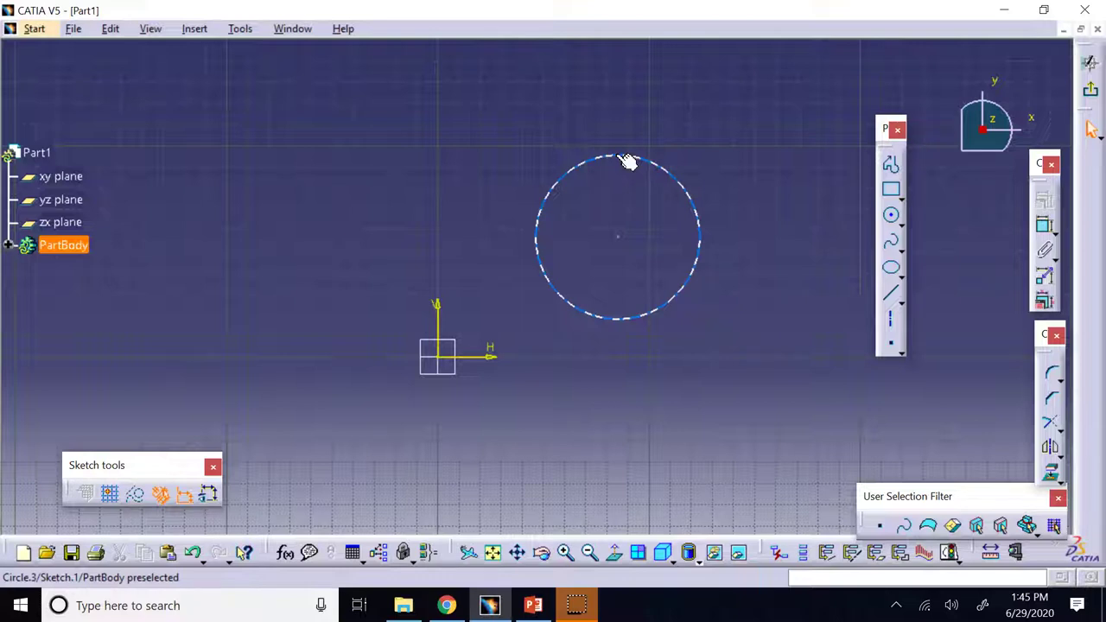
left_click_drag(605, 152, 555, 145)
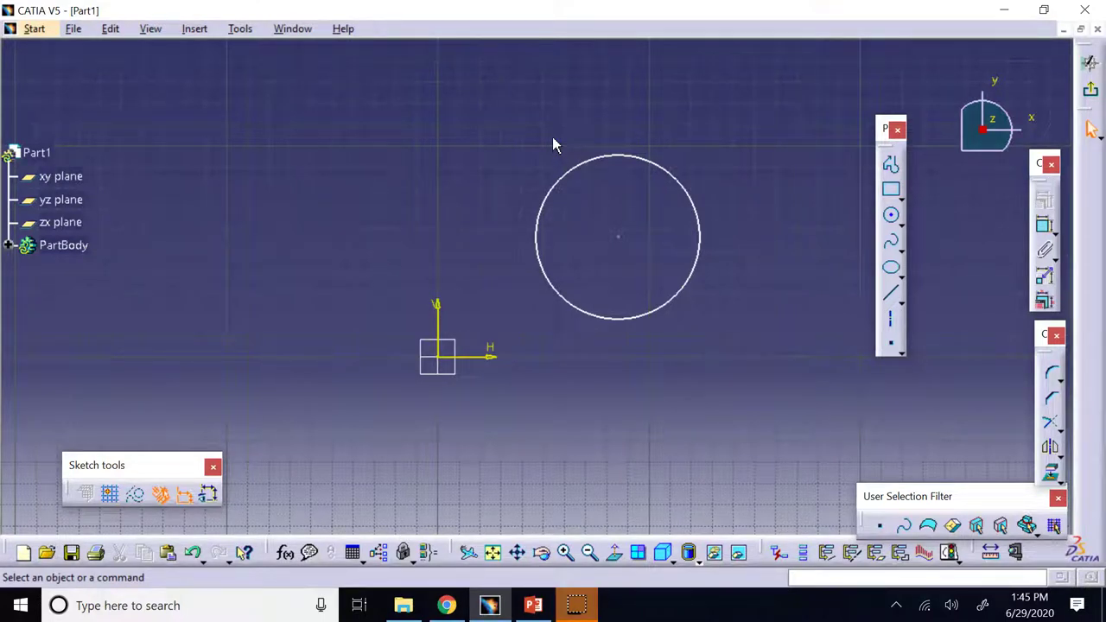
left_click(488, 155)
left_click(516, 174)
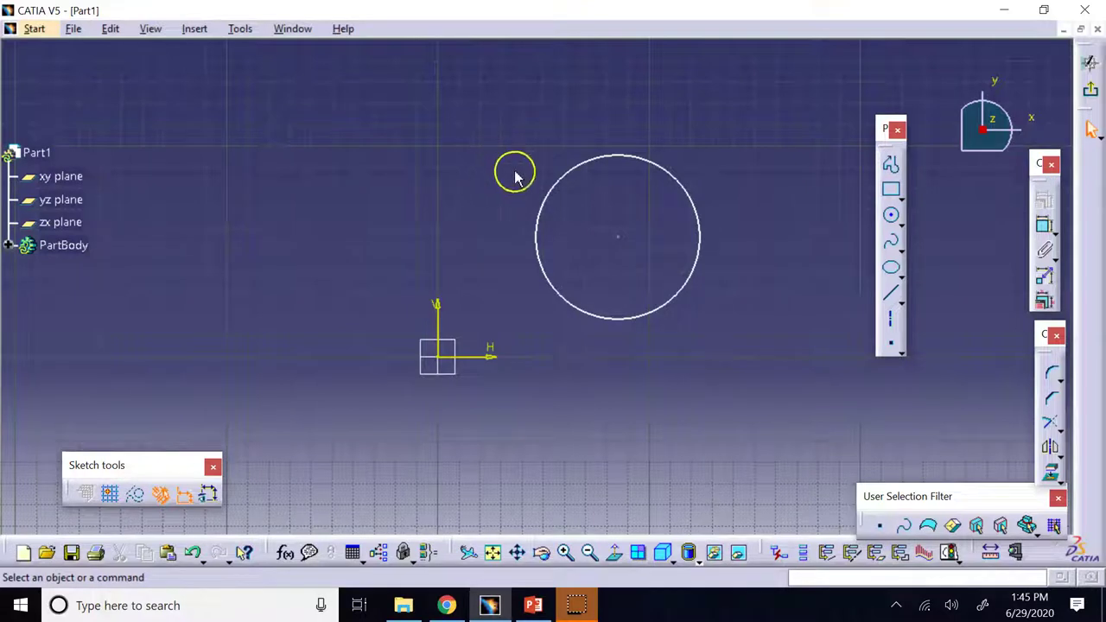
left_click(556, 186)
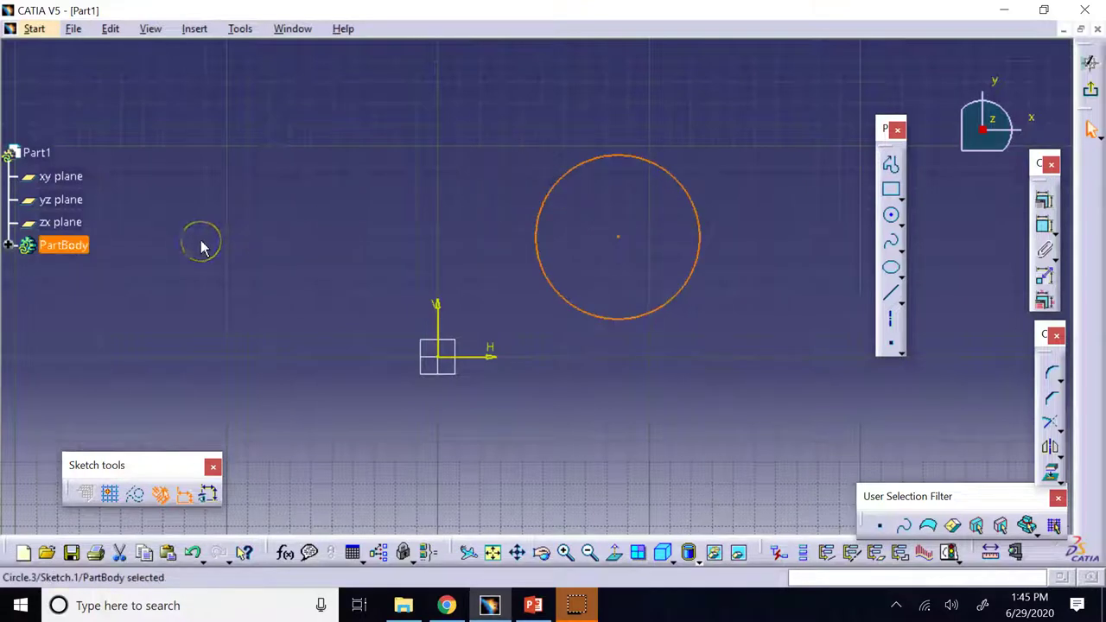
left_click(136, 494)
left_click(295, 278)
left_click(661, 335)
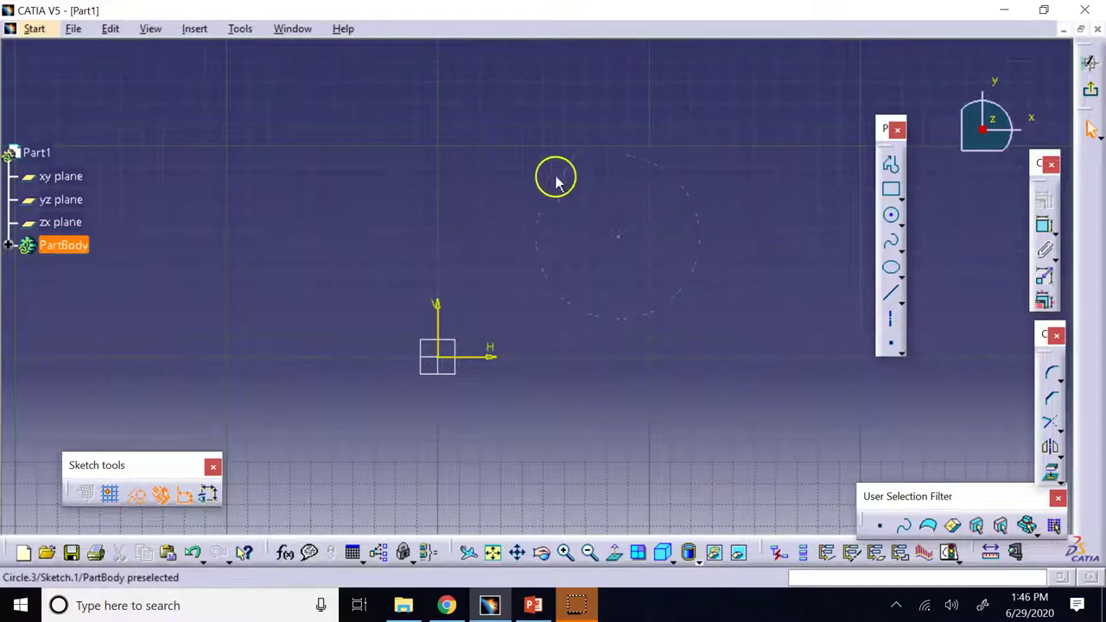
left_click(702, 270)
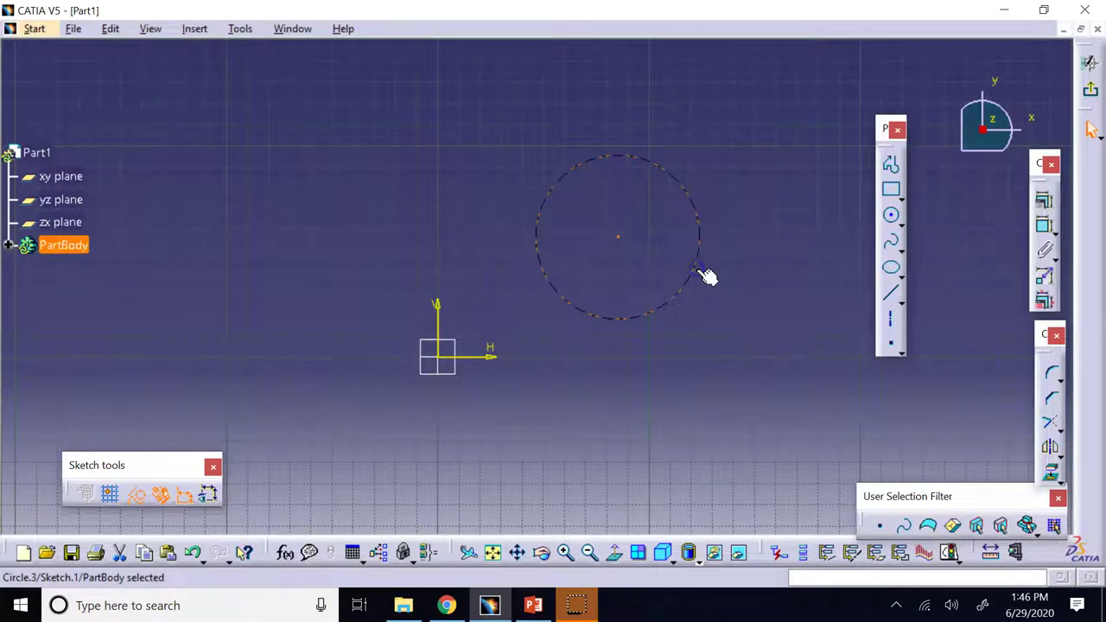
key("Delete")
Sketch a large circle centred on the origin through a point on the vertical axis, as a standard element with construction mode off
left_click(891, 215)
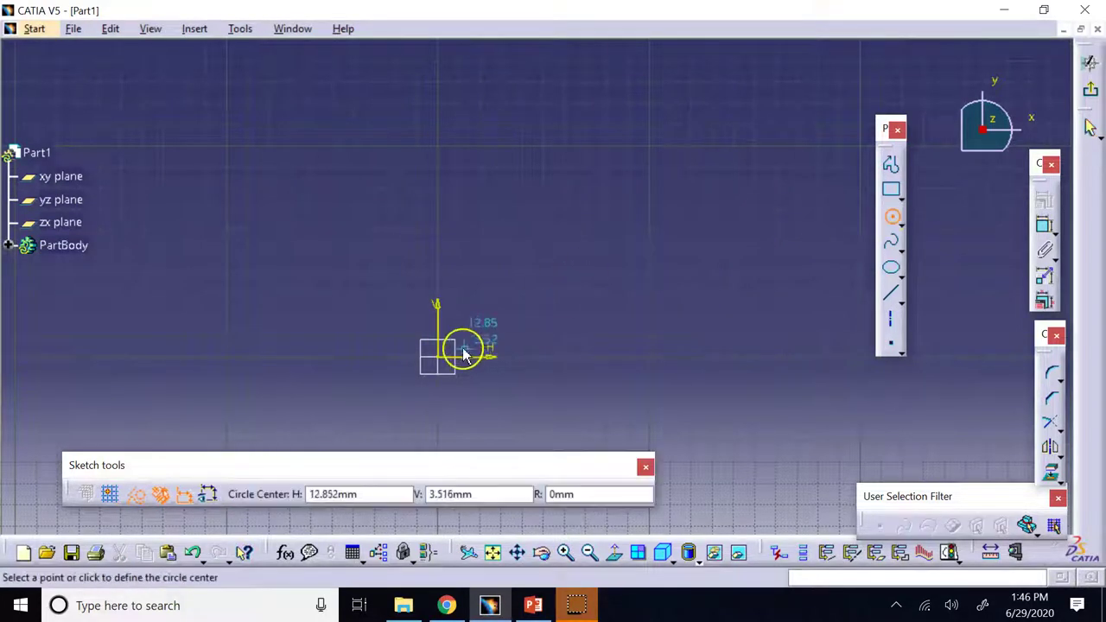
left_click(437, 356)
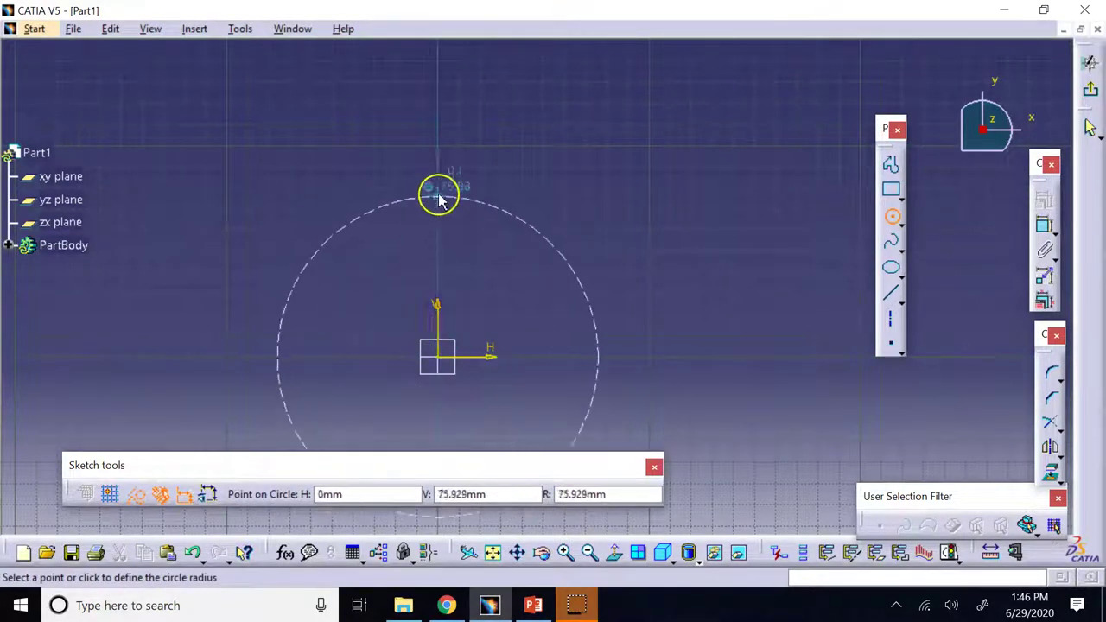
left_click(135, 494)
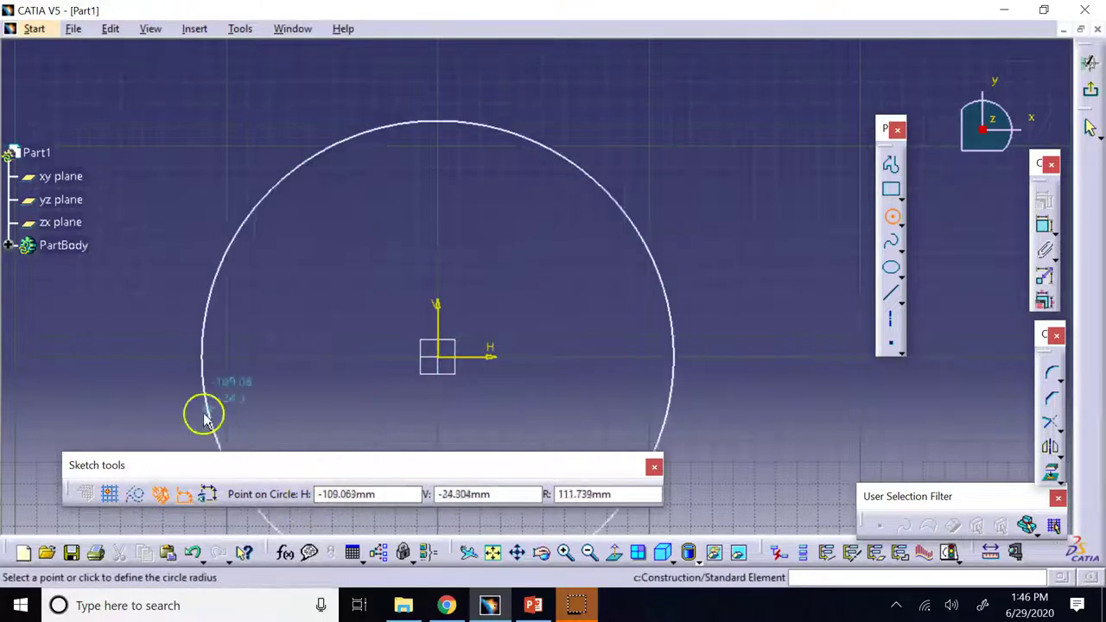
left_click(441, 145)
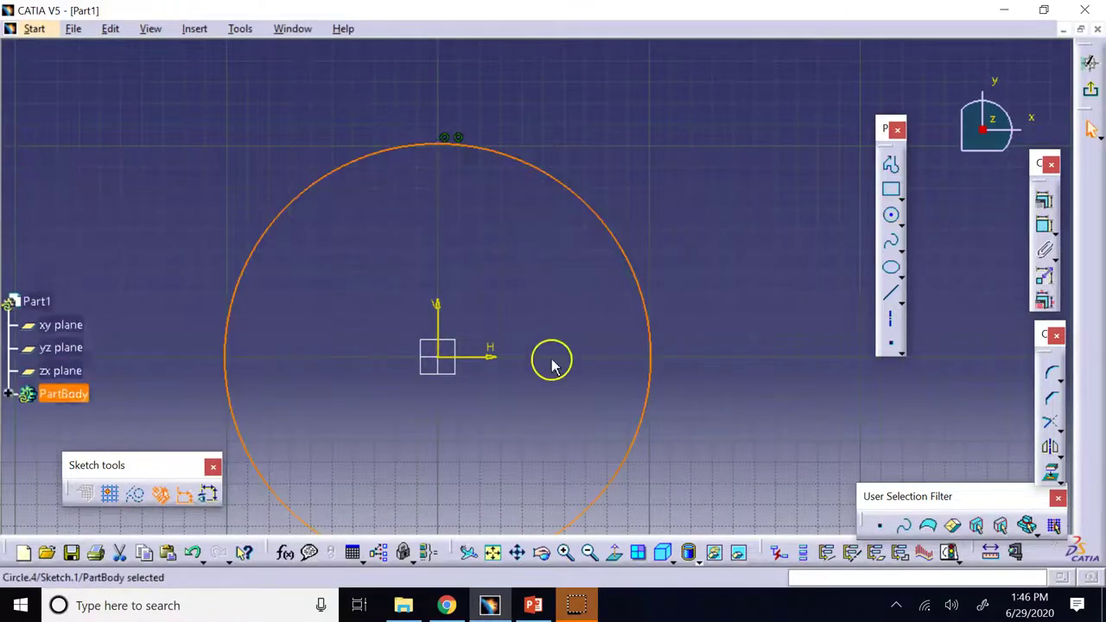
left_click(493, 553)
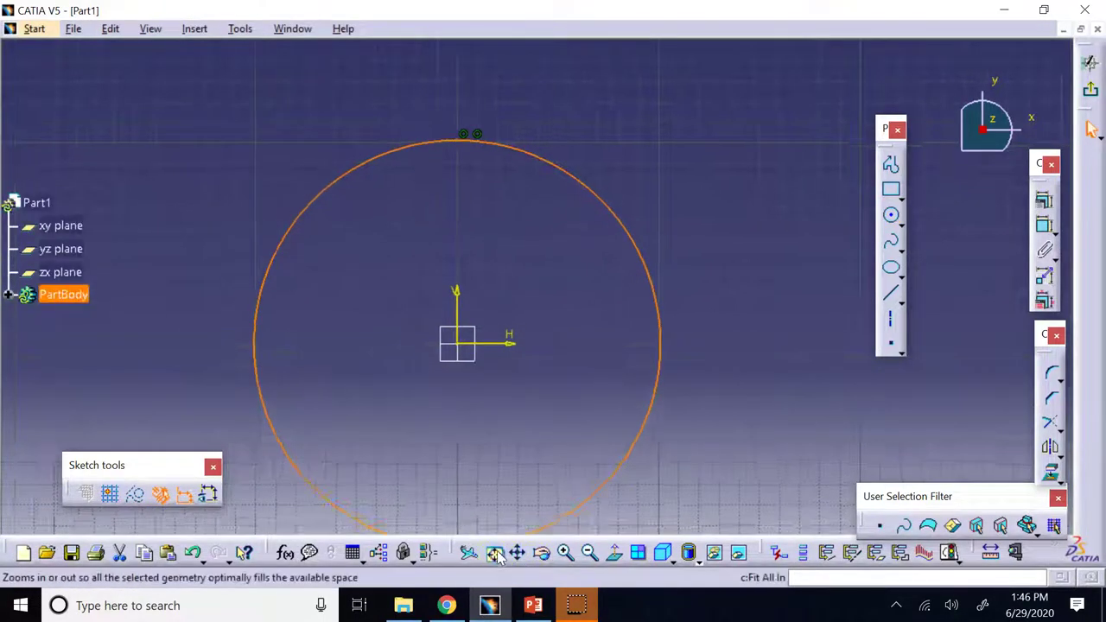
left_click(766, 153)
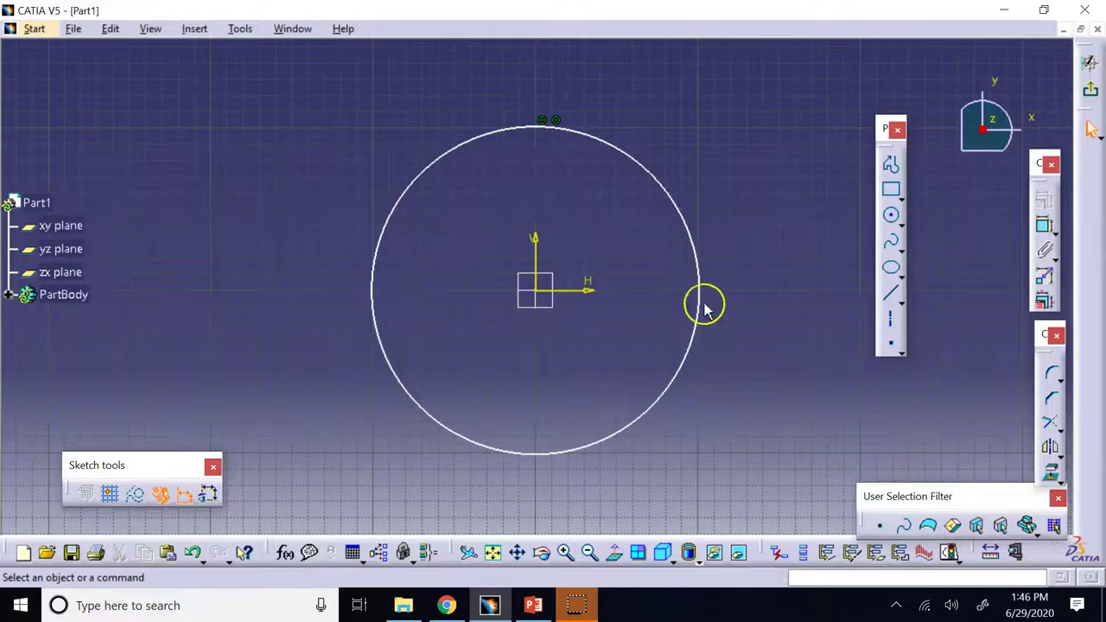
Sketch a smaller concentric circle with a radius of about 80 mm inside the large one and convert it to a construction element
left_click(891, 215)
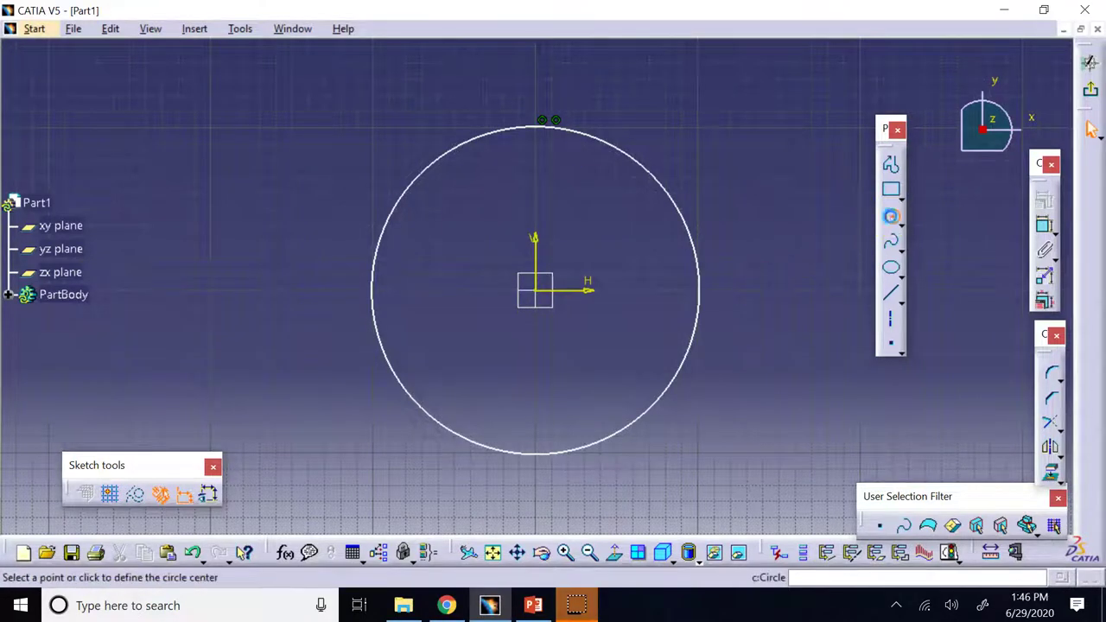
left_click(542, 295)
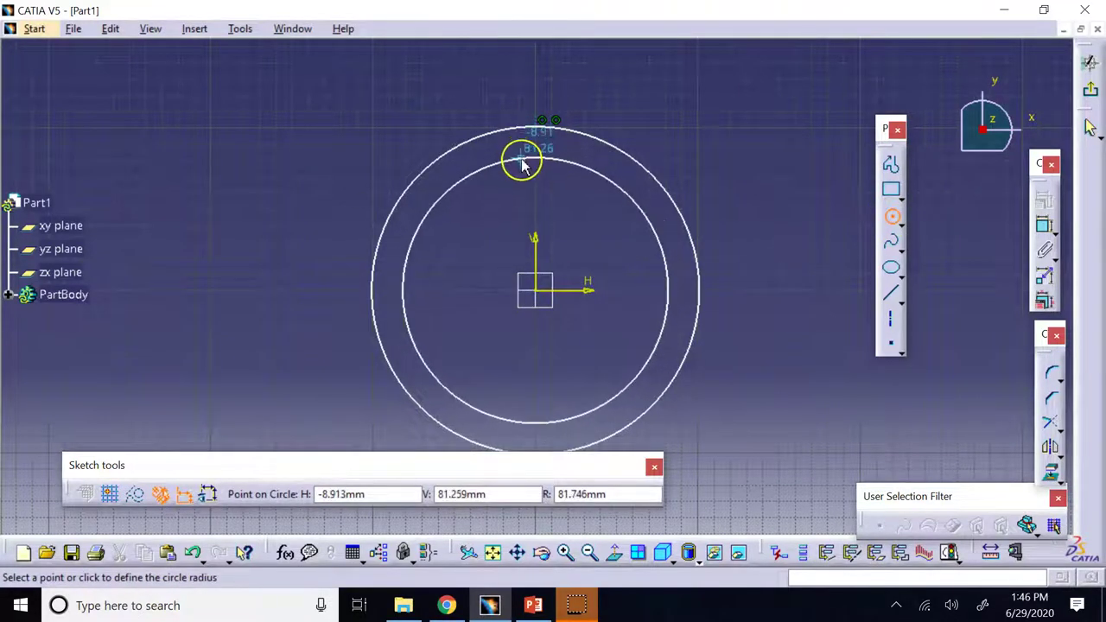
left_click(525, 163)
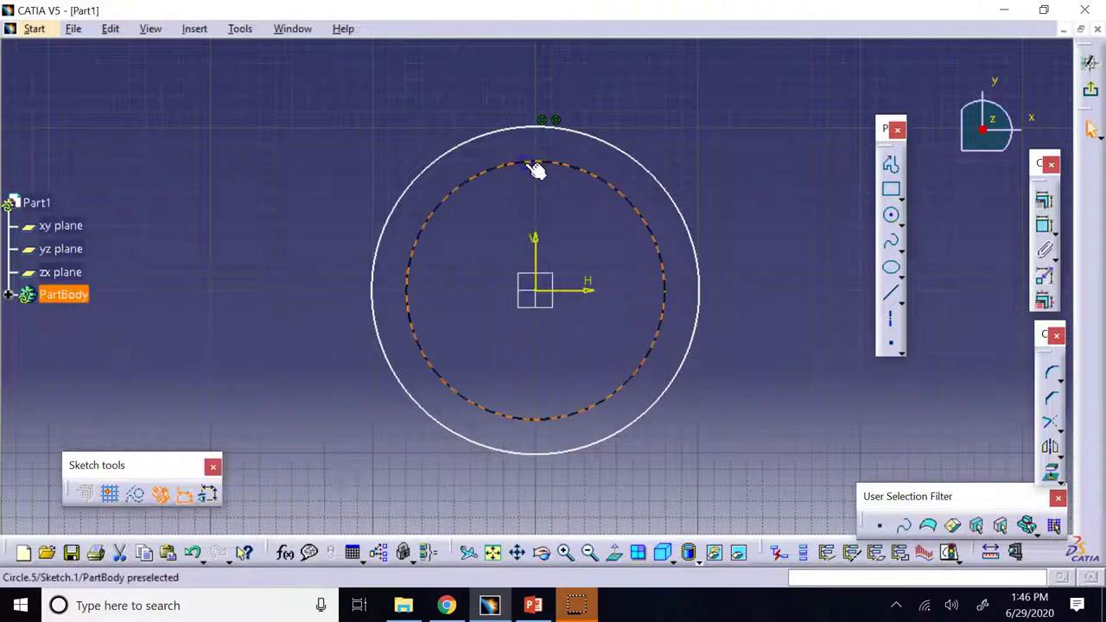
left_click(137, 494)
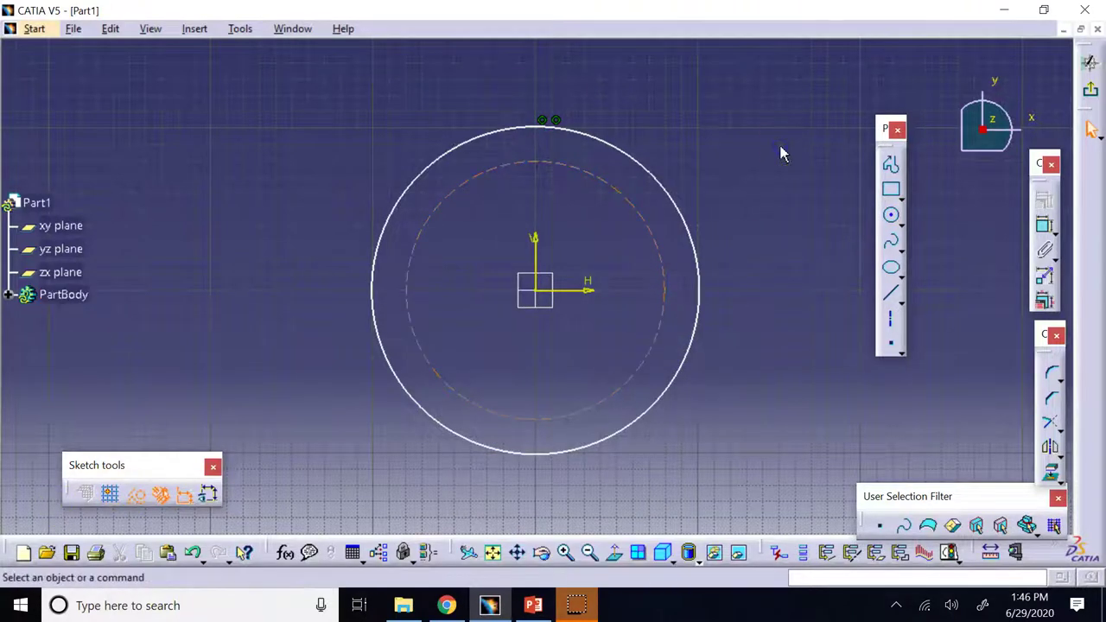
Sketch a small standard circle centred on the upper-left part of the dashed construction circle, with construction mode off
left_click(891, 215)
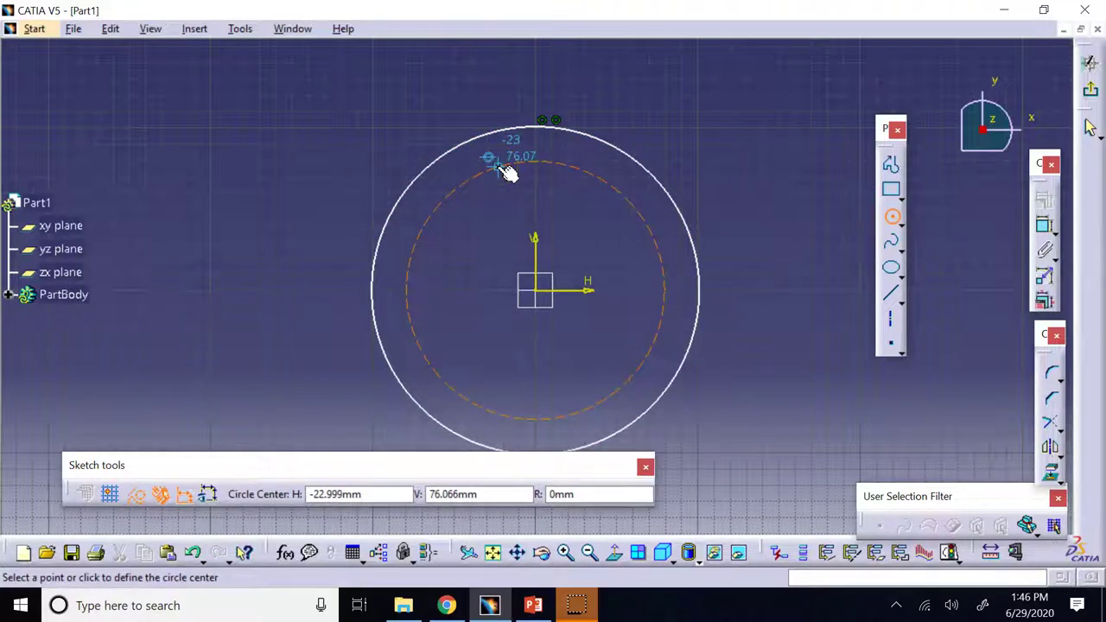
left_click(487, 156)
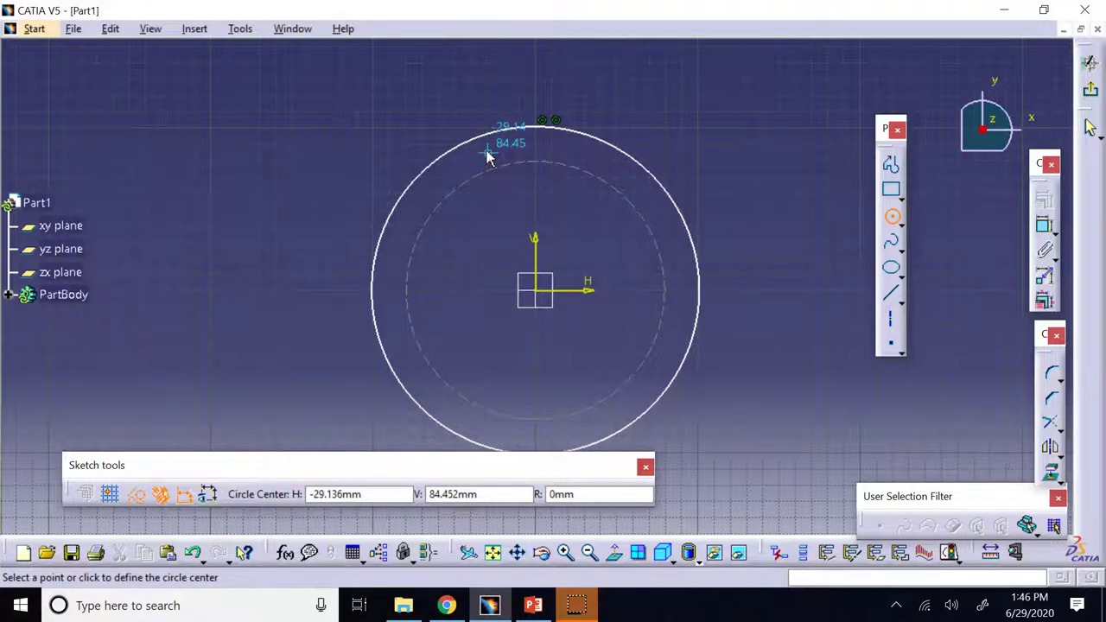
left_click(495, 165)
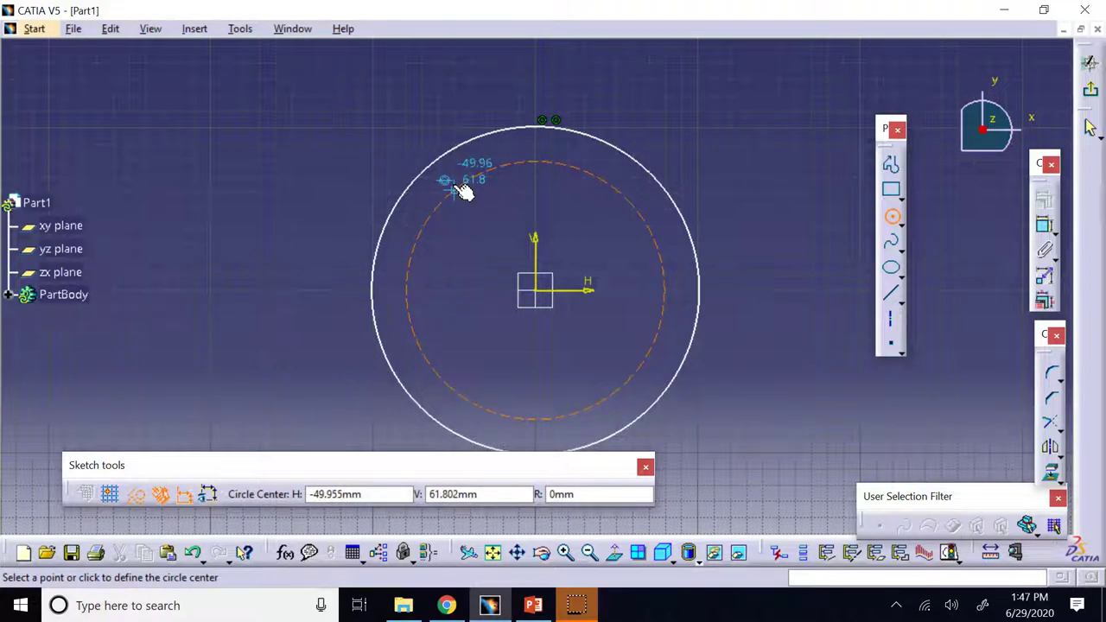
left_click(484, 177)
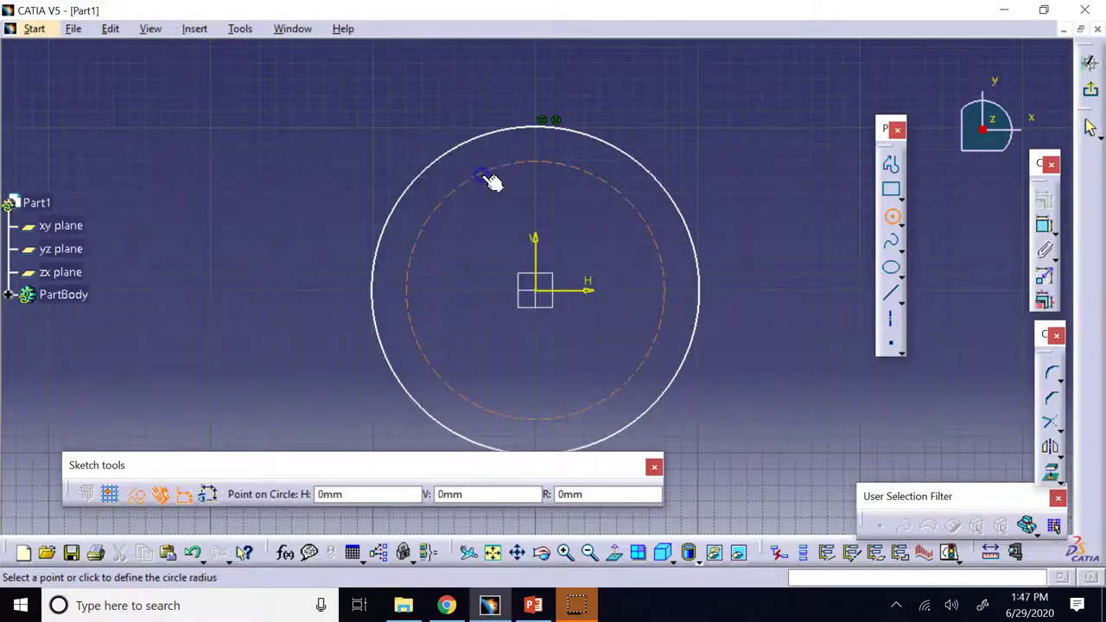
left_click(491, 190)
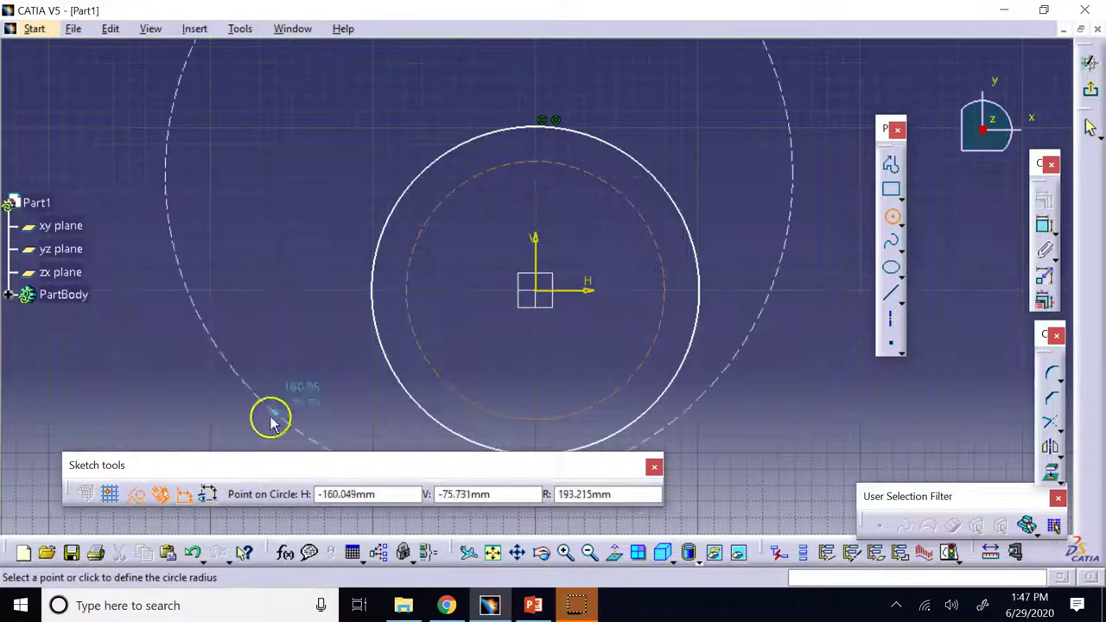
left_click(136, 494)
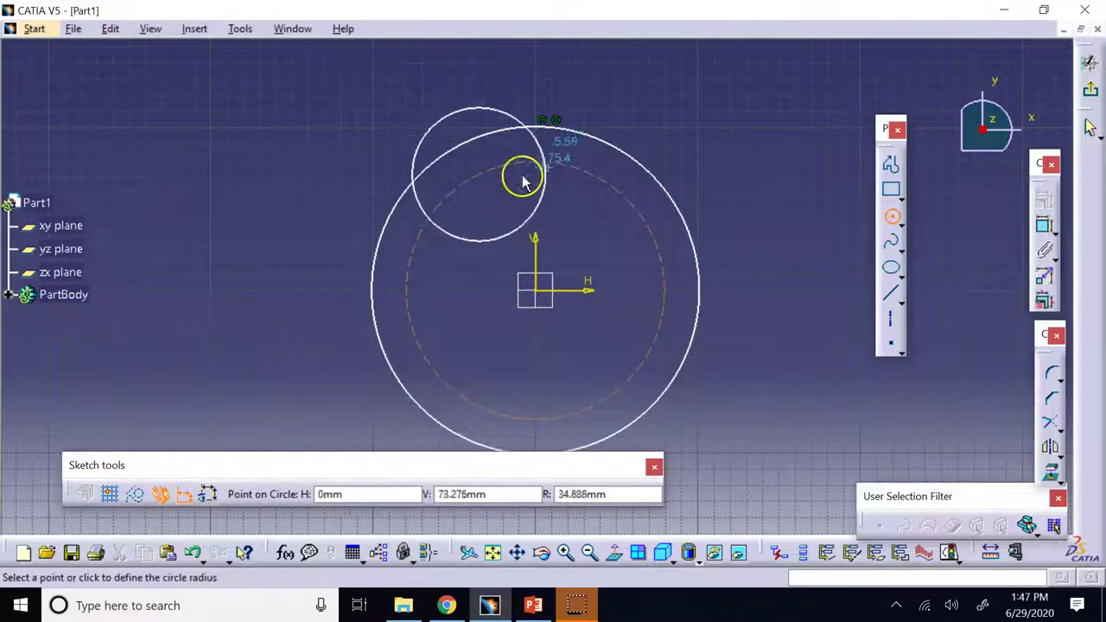
left_click(481, 194)
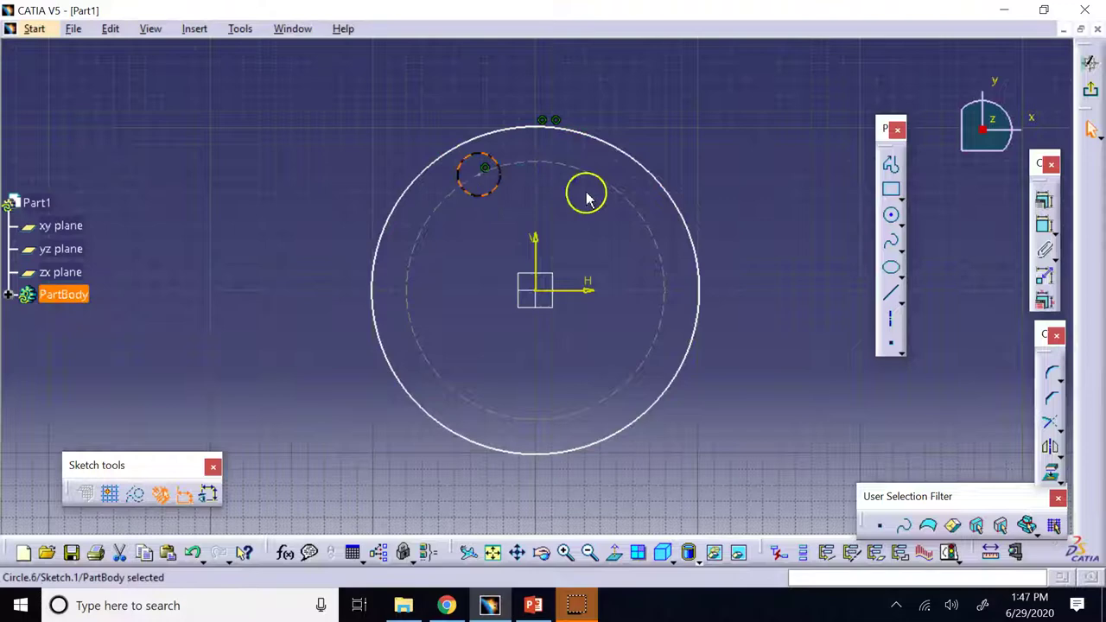
Sketch three small circles of about 12 mm radius centred on the dashed construction circle, at its lower left, upper right and lower right
left_click(891, 214)
left_click(461, 386)
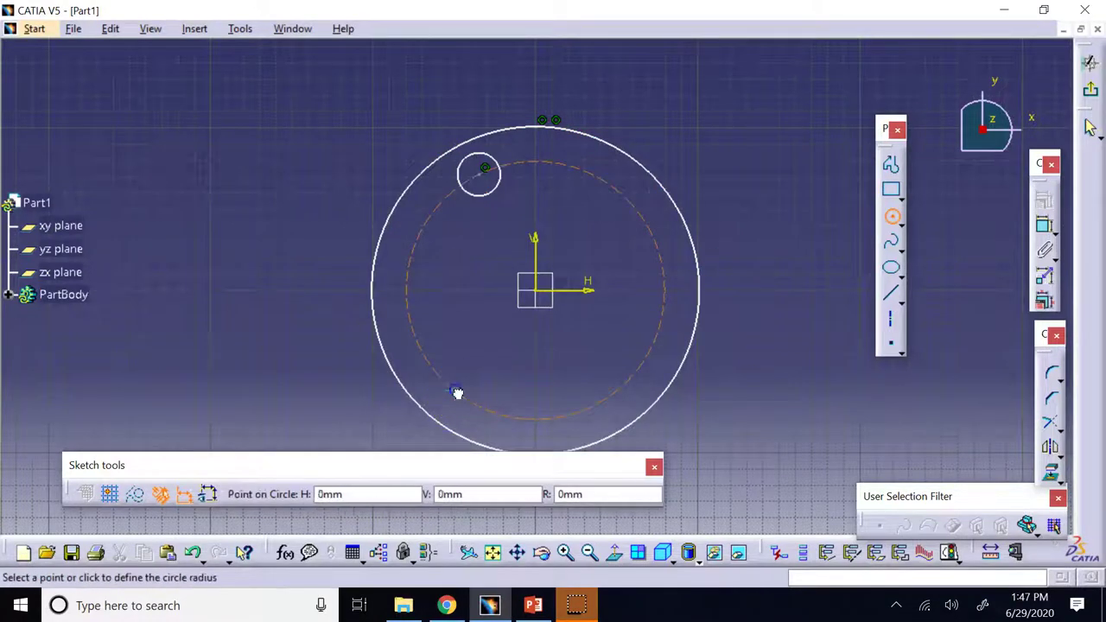
left_click(454, 391)
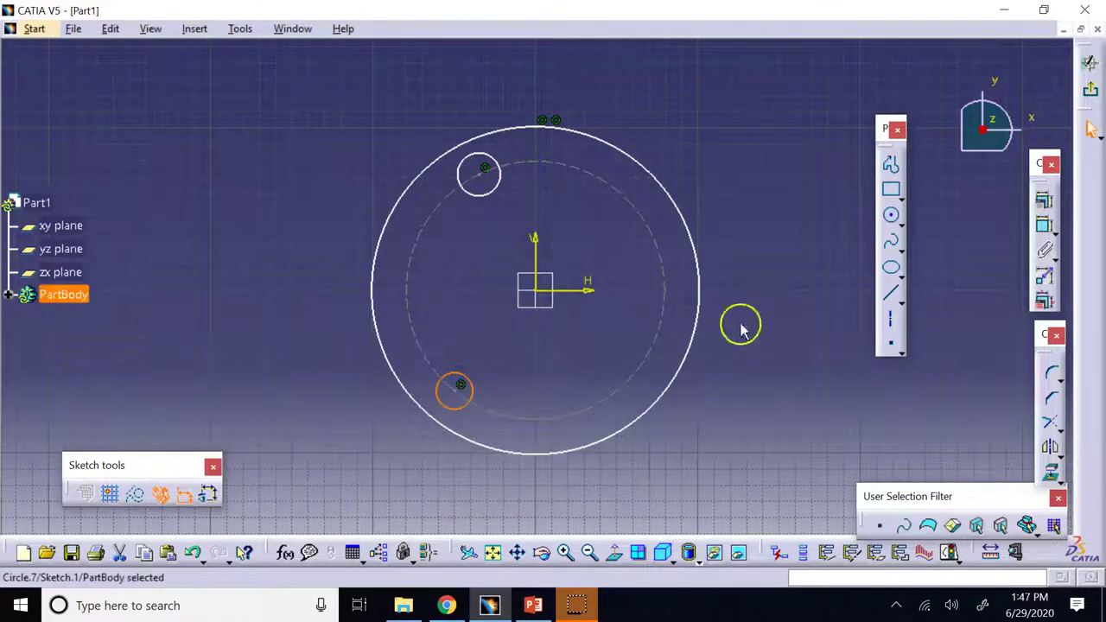
left_click(893, 215)
left_click(649, 229)
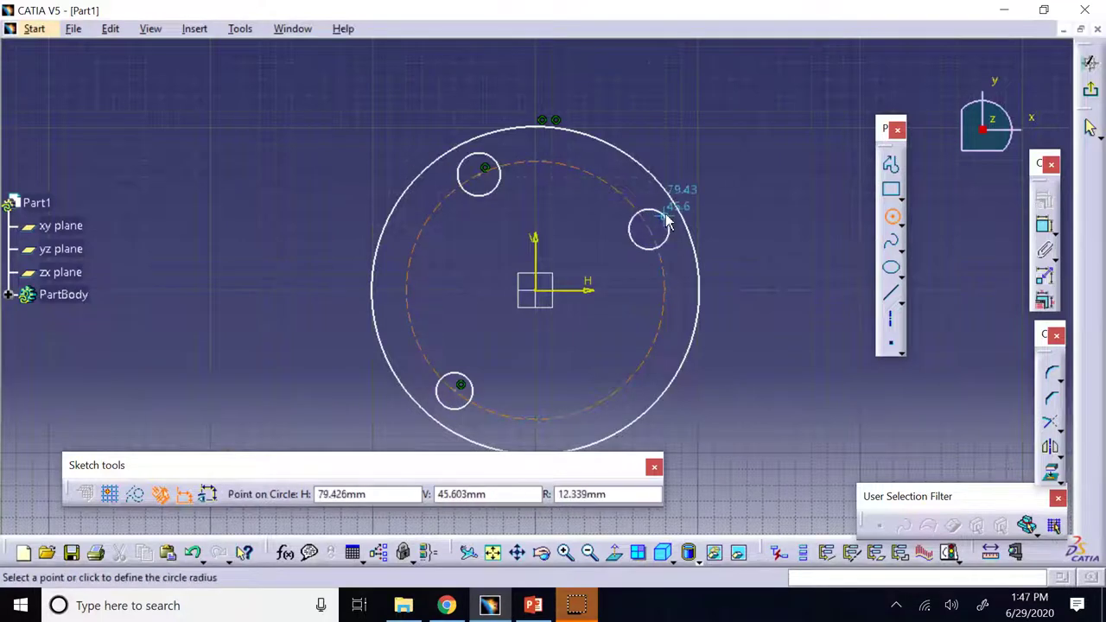
left_click(666, 218)
left_click(892, 216)
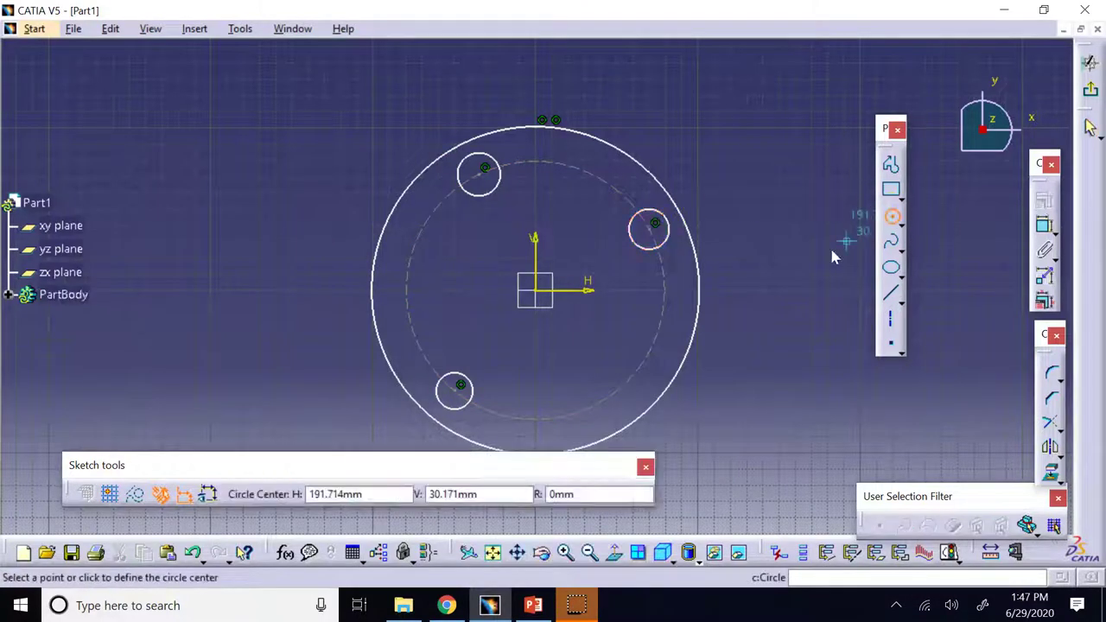
left_click(616, 391)
left_click(622, 381)
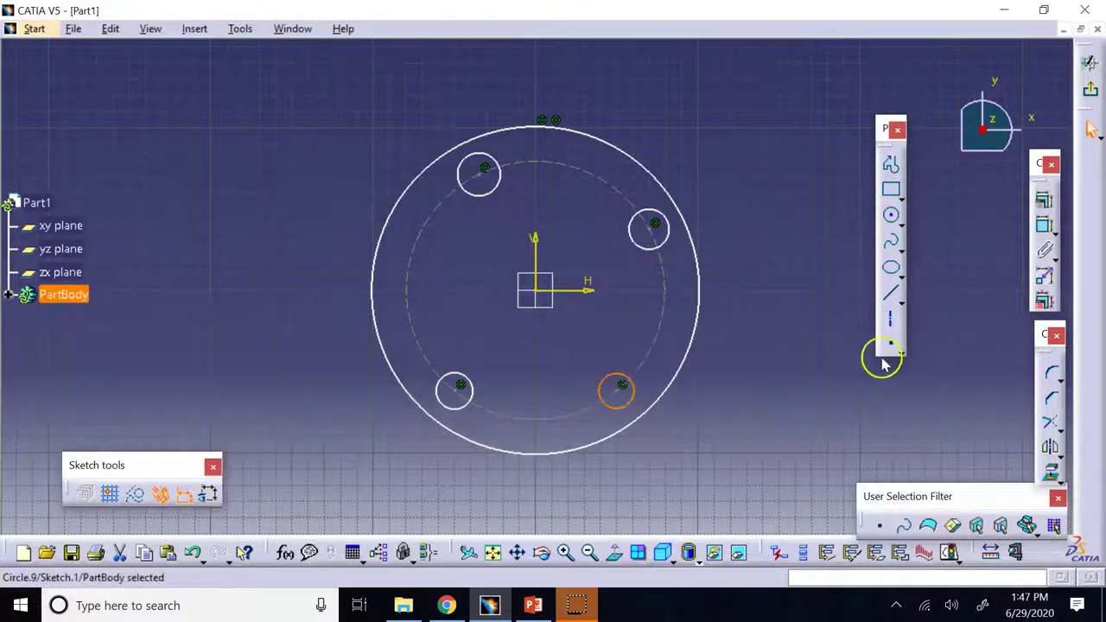
left_click(793, 343)
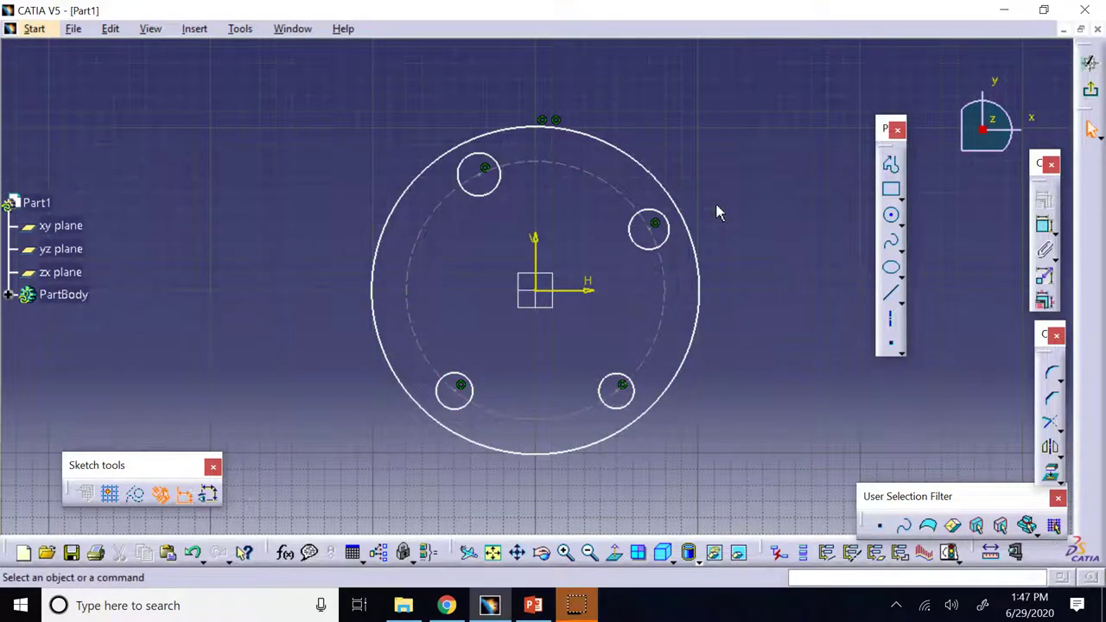
Sketch a separate medium-sized circle outside the large circle, up and to the left of it
left_click(892, 216)
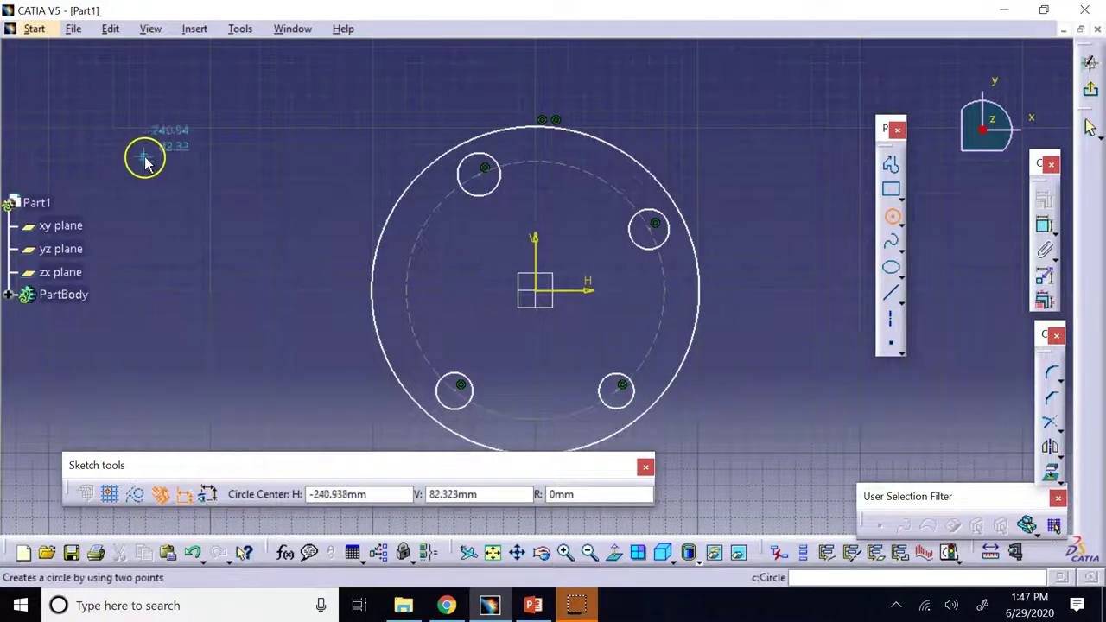
left_click(171, 159)
left_click(187, 112)
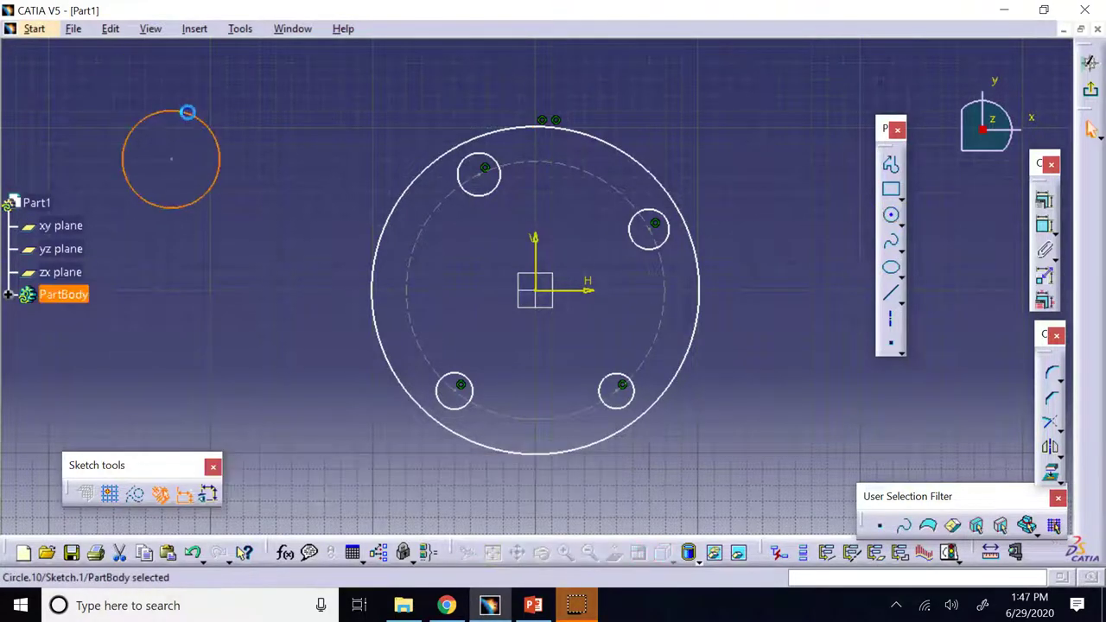
left_click(298, 106)
left_click(891, 293)
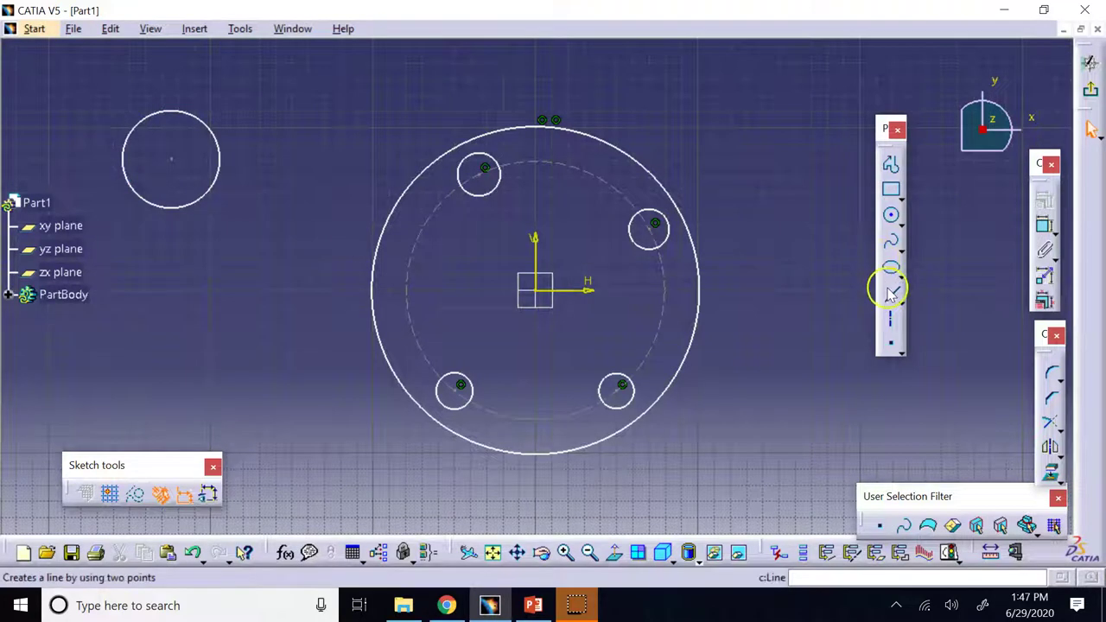
left_click(891, 293)
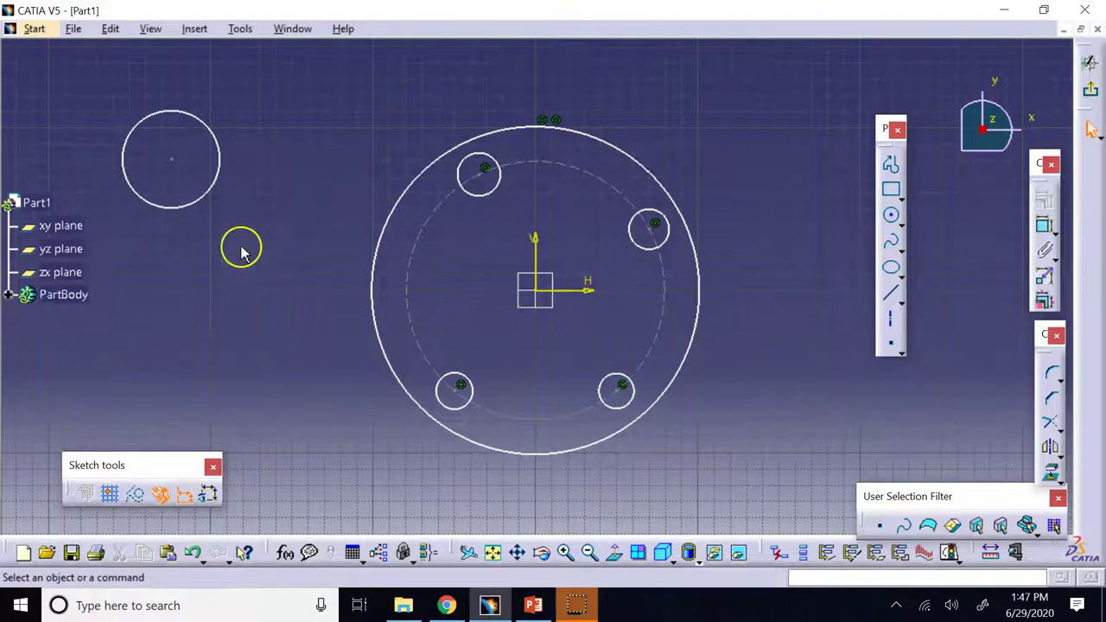
Delete the origin-centred circles with the four small ones, keeping the separate circle, and bring the sketch operation tools closer to the drawing
left_click_drag(728, 499, 363, 89)
key("Delete")
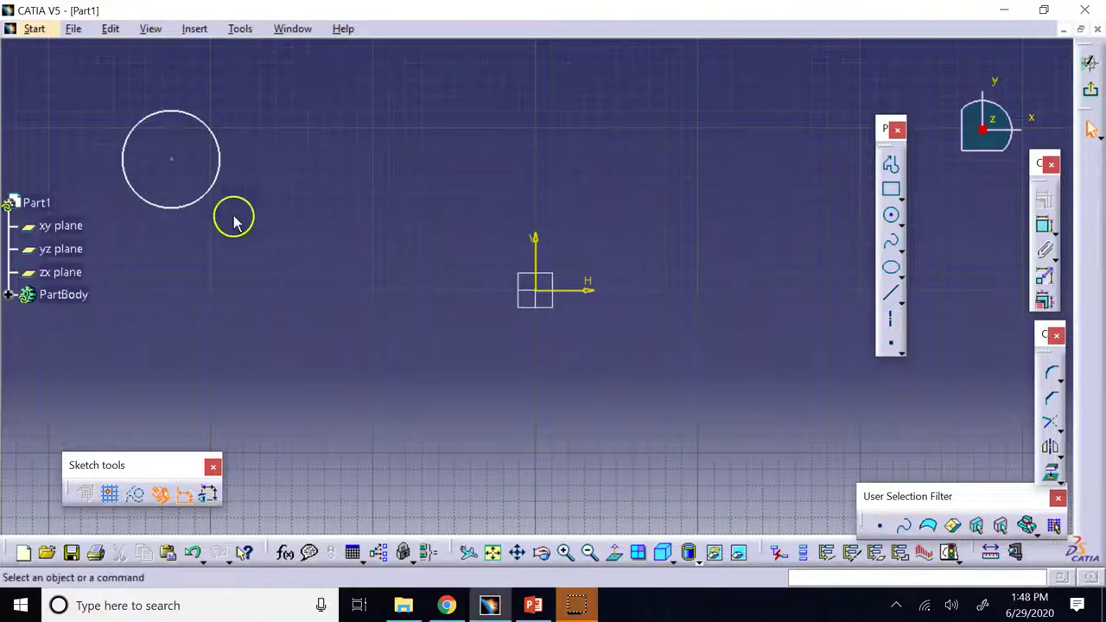
left_click_drag(1046, 334, 983, 217)
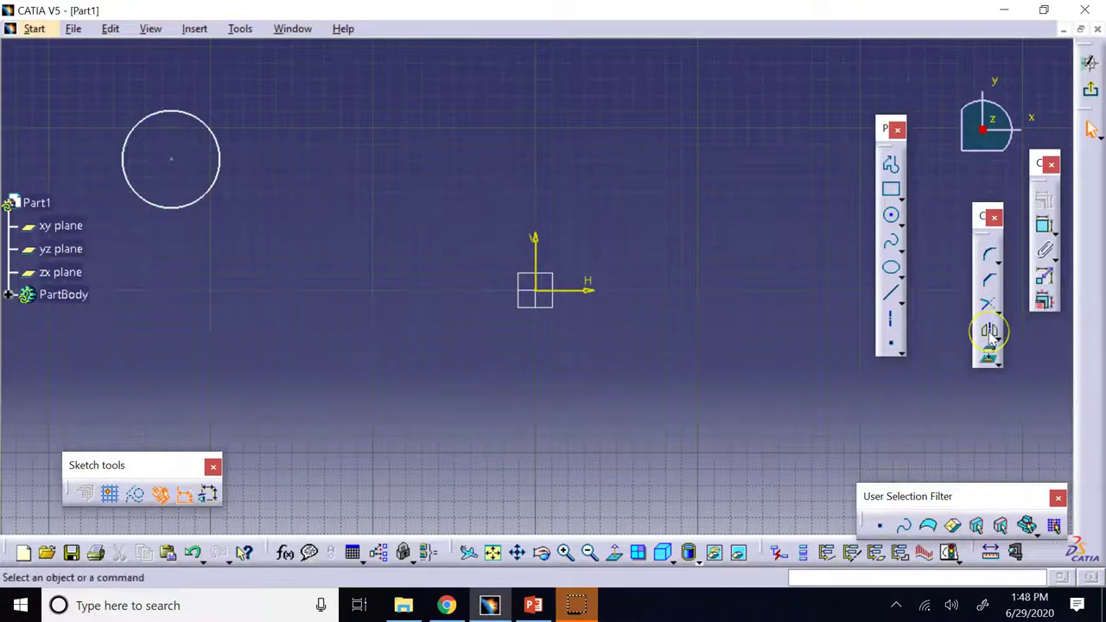
Sketch an inclined axis line between the separate circle and the origin
left_click(894, 318)
left_click(381, 130)
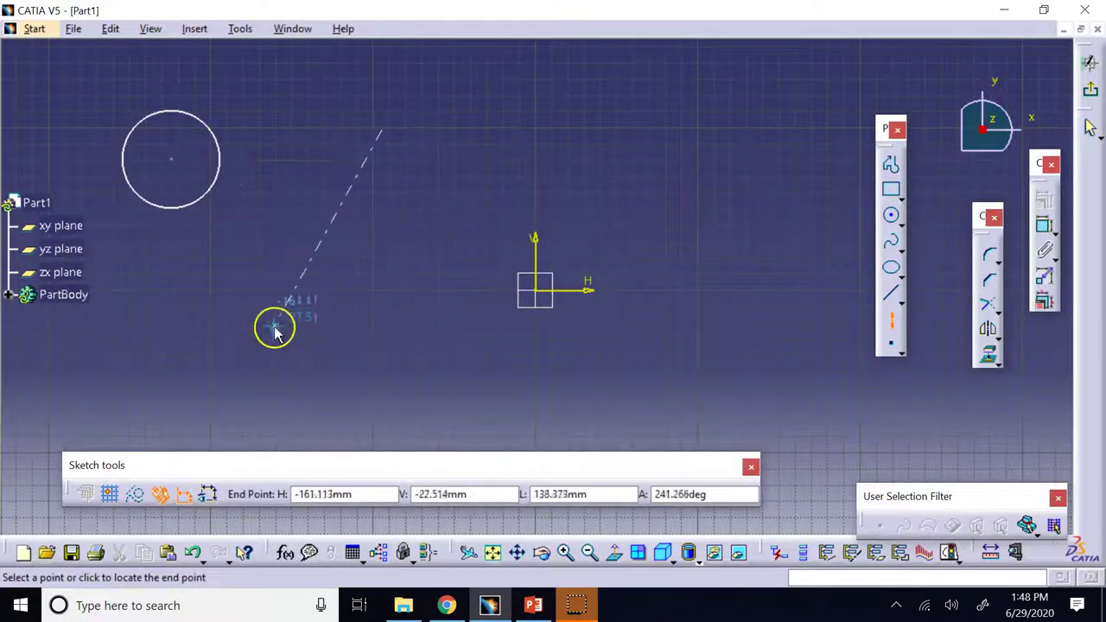
left_click(270, 342)
left_click(497, 232)
left_click(343, 220)
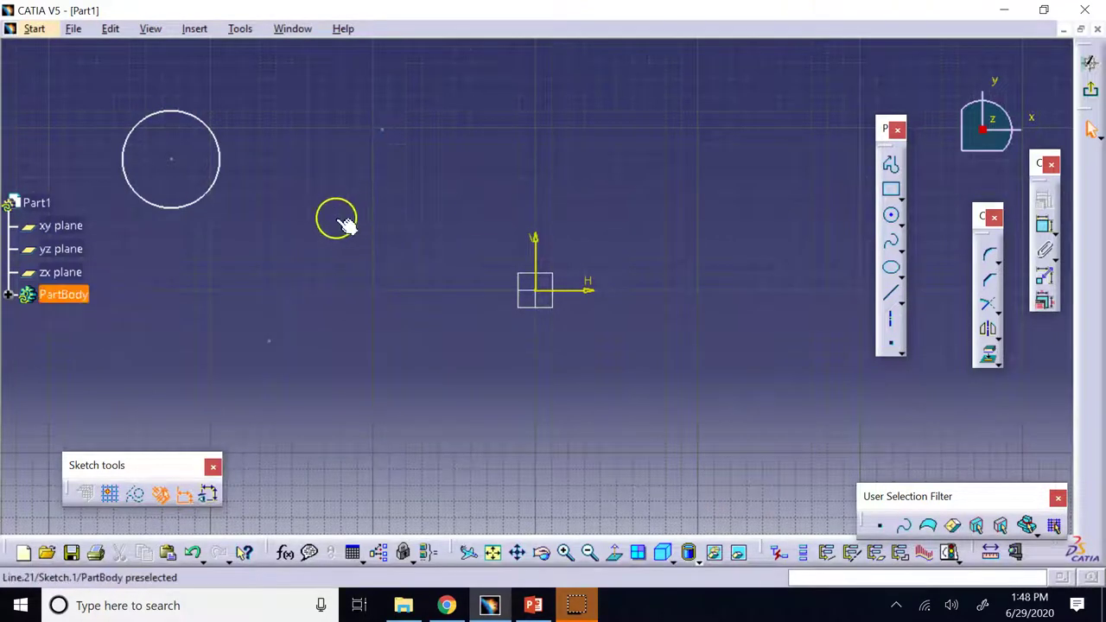
left_click(339, 138)
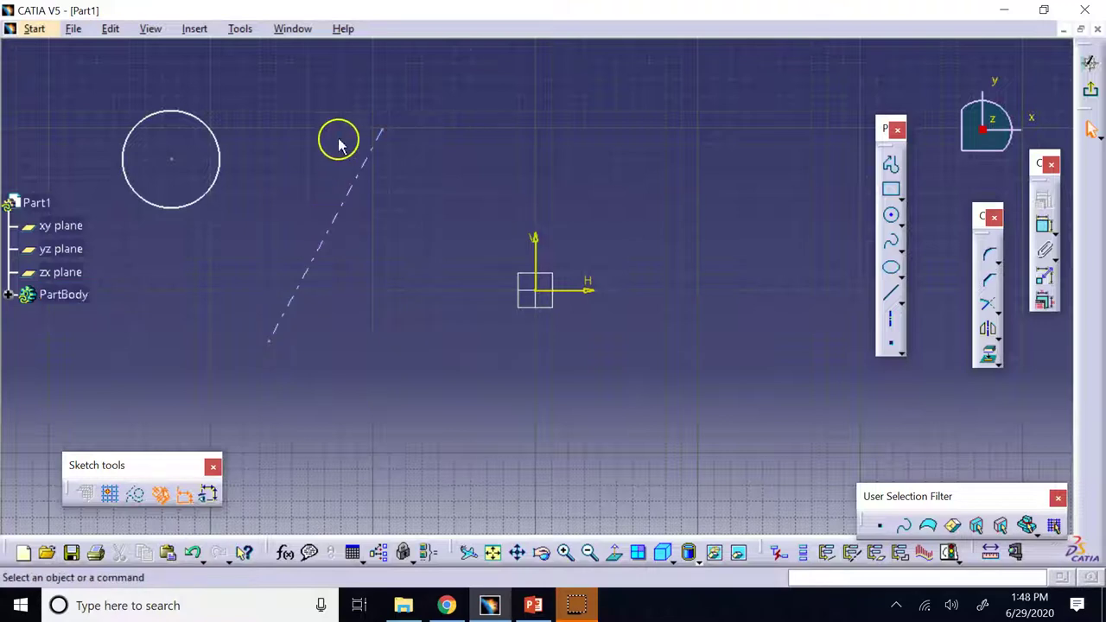
left_click(217, 193)
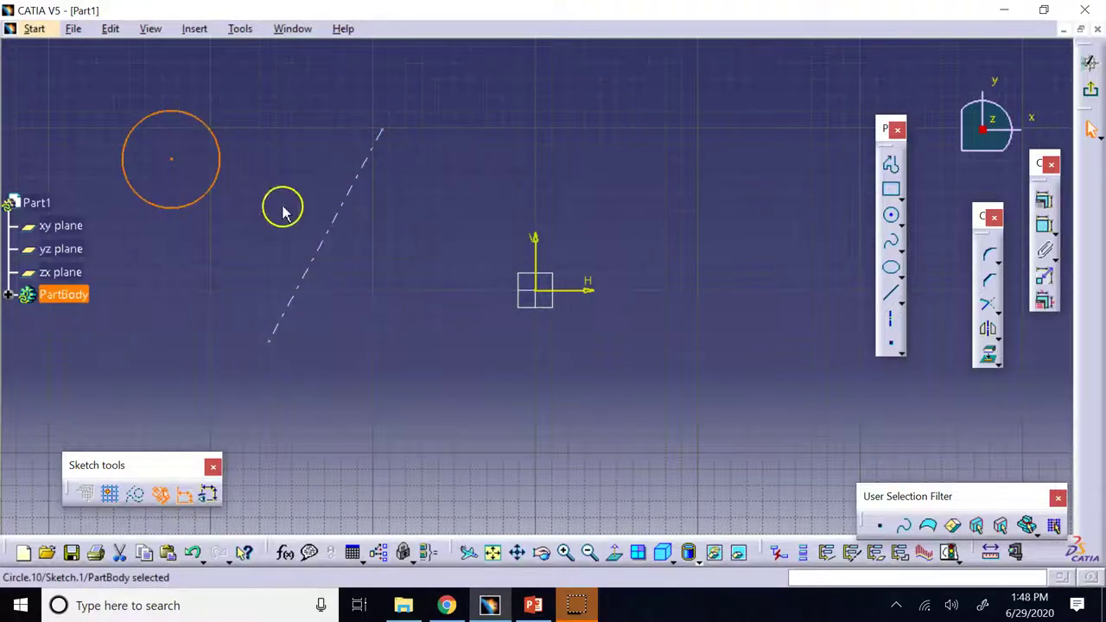
left_click(350, 214, "ctrl")
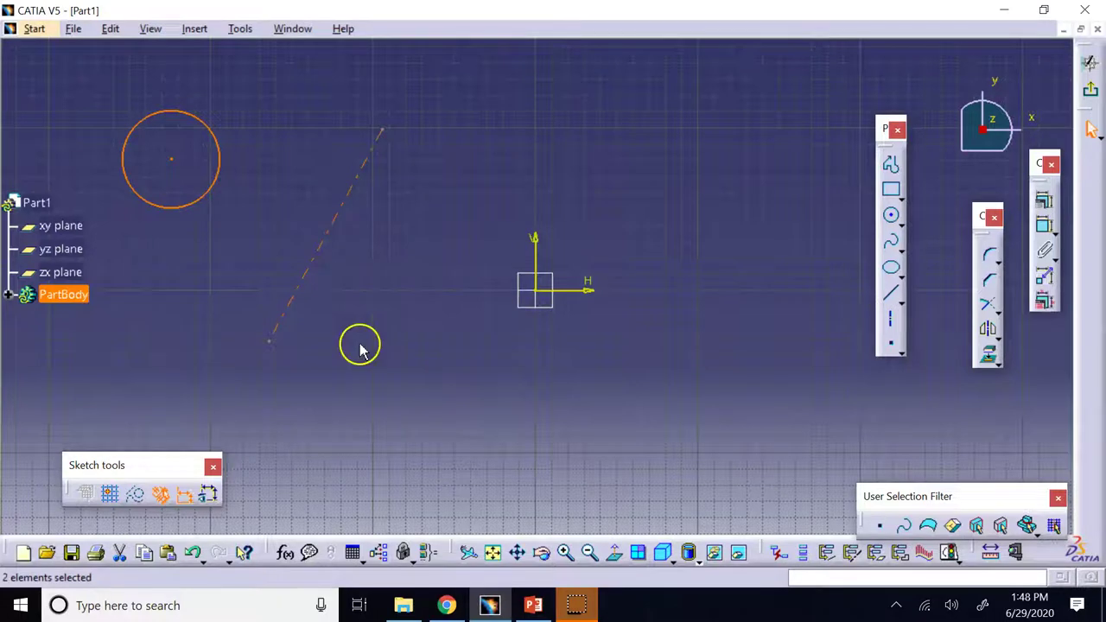
left_click(993, 332)
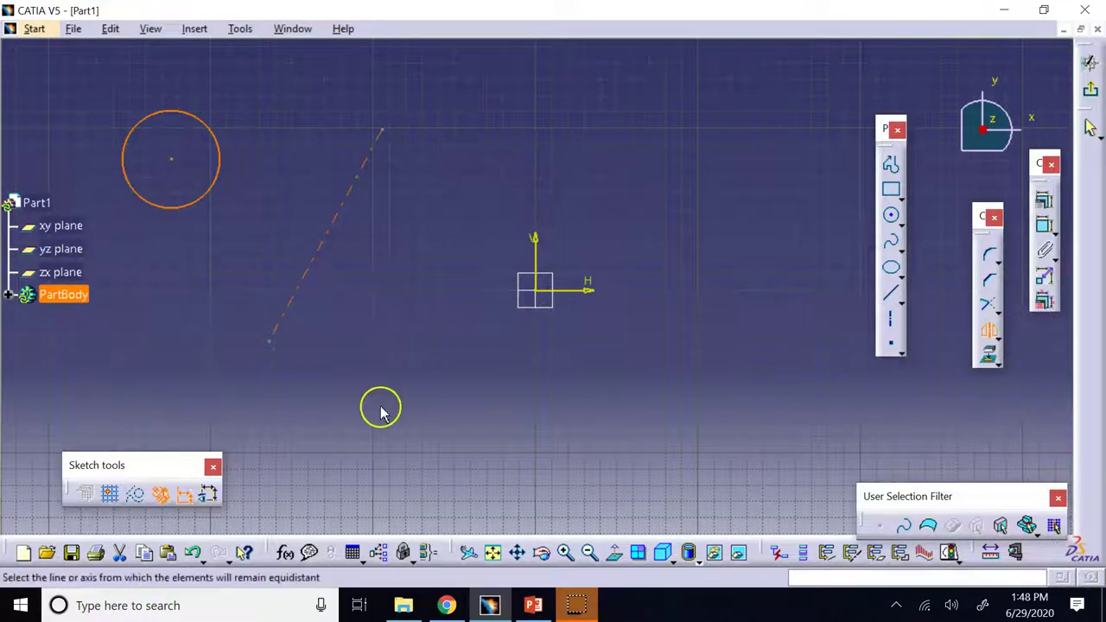
key("Escape")
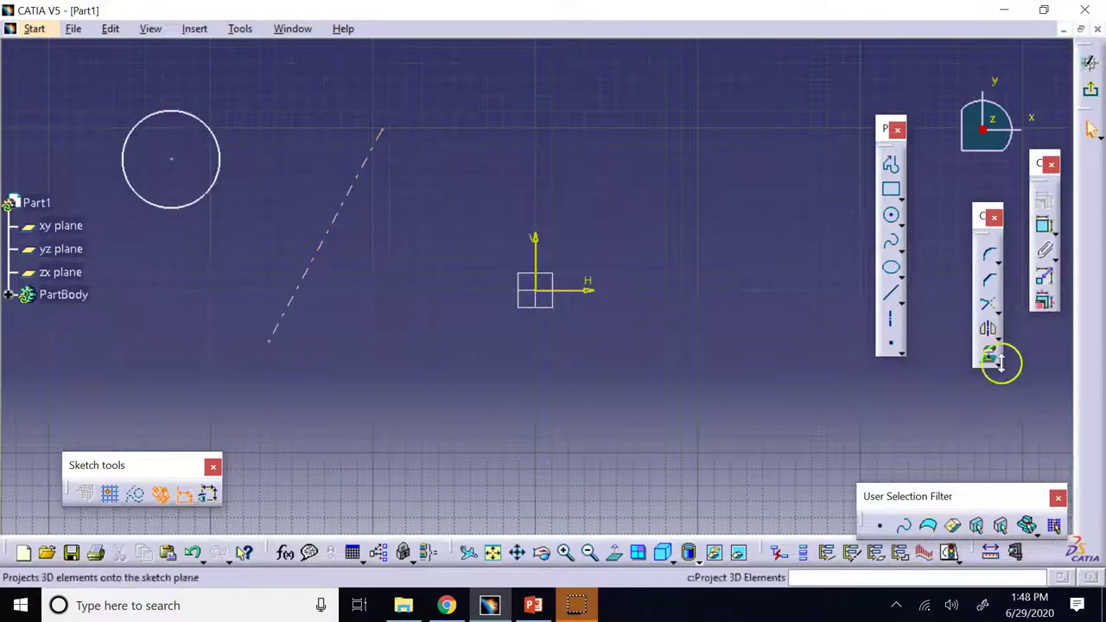
Mirror the circle about the inclined axis line
left_click(989, 330)
left_click(138, 207)
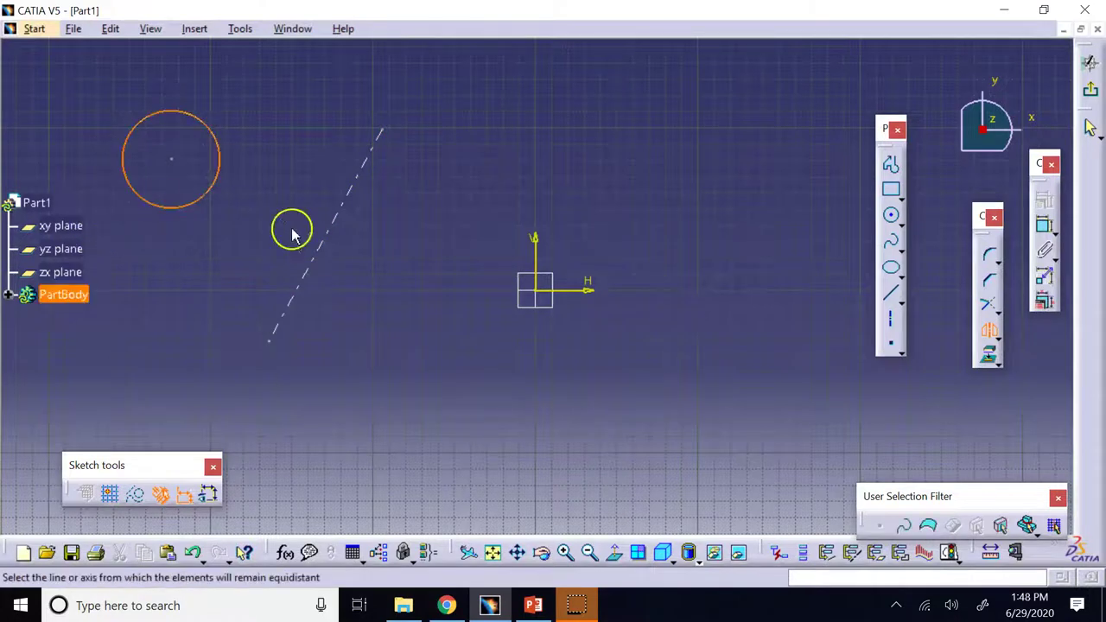
left_click(328, 227)
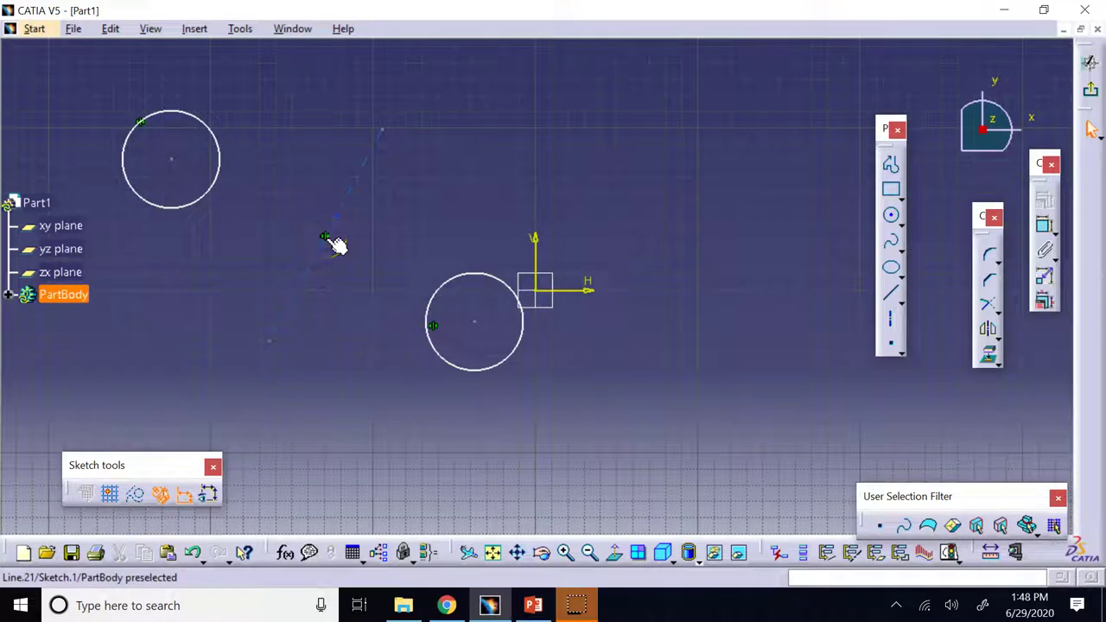
mouse_move(335, 245)
left_mouse_down()
mouse_move(362, 228)
mouse_move(356, 212)
left_mouse_up()
left_click(350, 215)
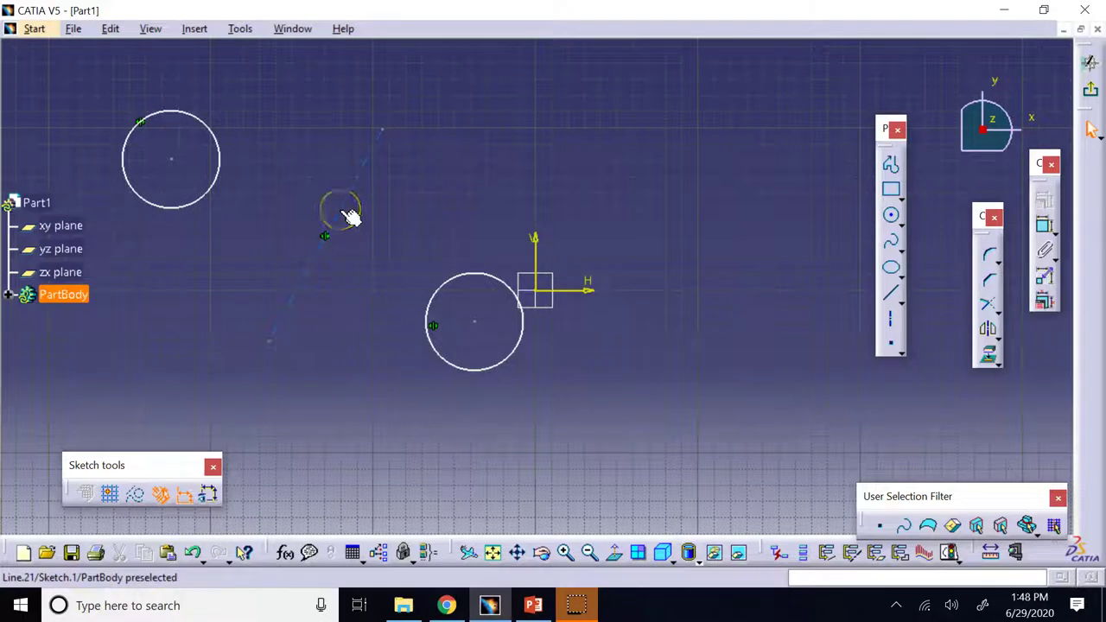
left_click_drag(350, 216, 307, 147)
left_click_drag(390, 208, 361, 201)
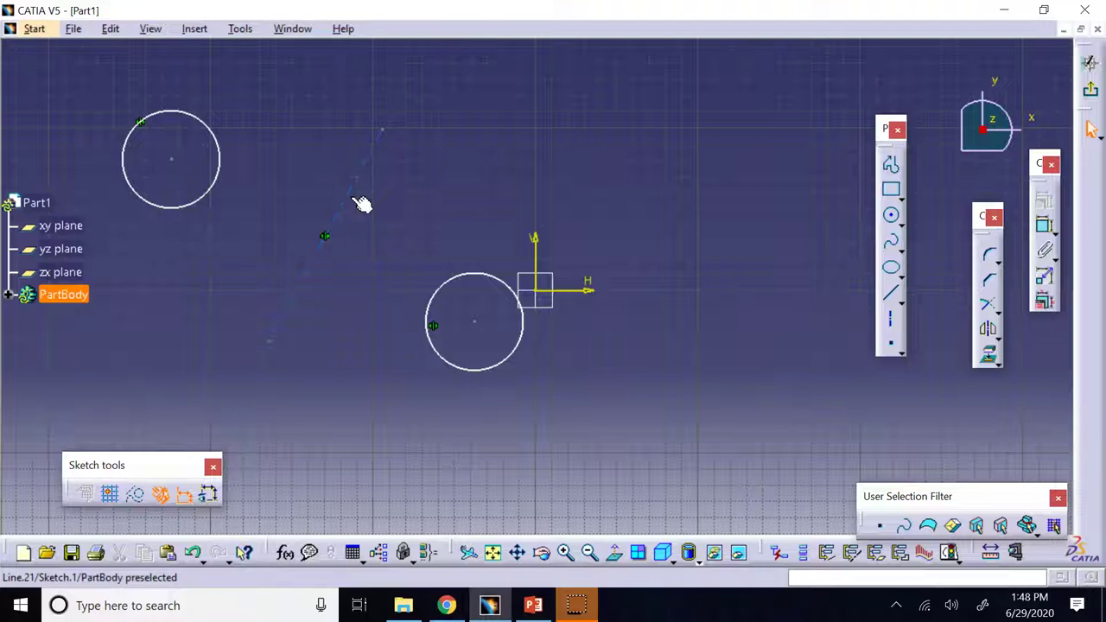
left_click_drag(362, 203, 363, 205)
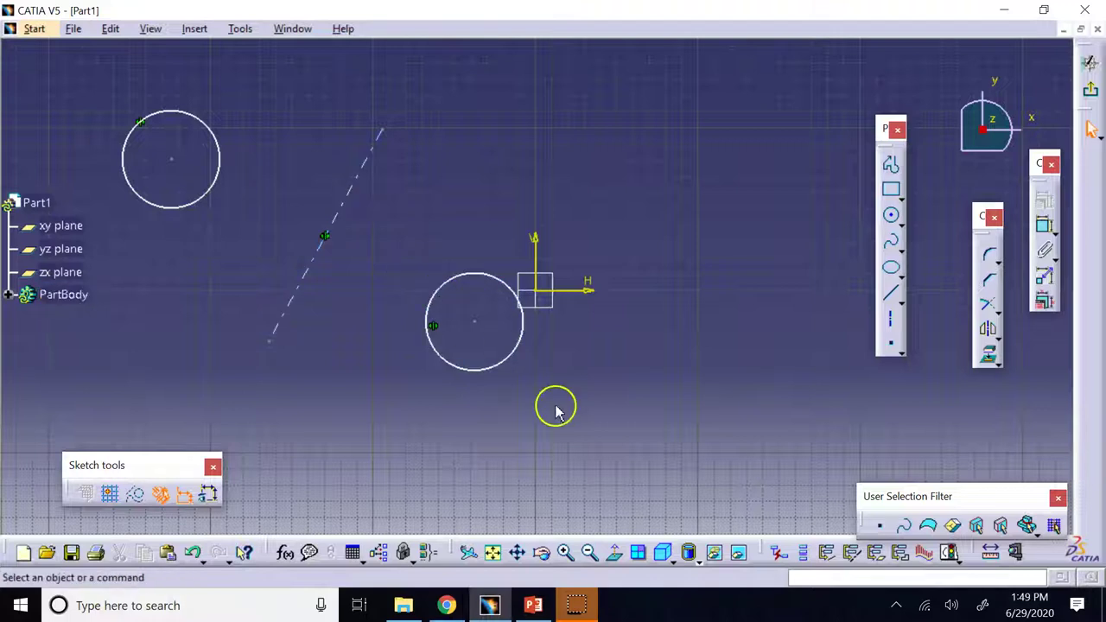
Delete both circles and the inclined axis, and sketch a large two-corner rectangle enclosing the origin
mouse_move(606, 407)
left_mouse_down()
mouse_move(519, 358)
mouse_move(121, 39)
left_mouse_up()
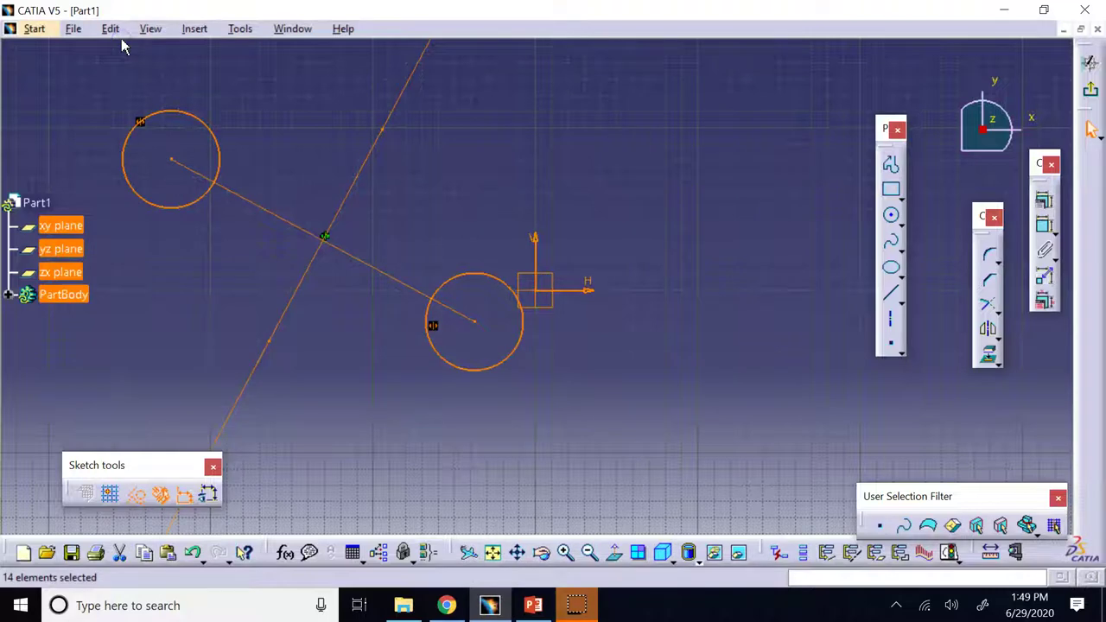
key("Delete")
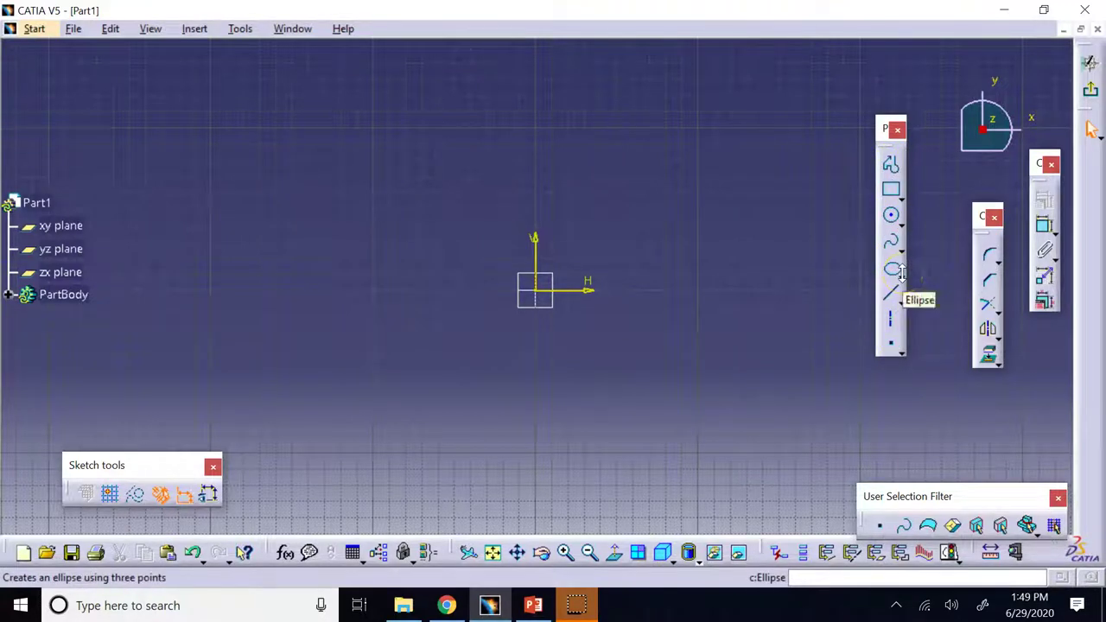
left_click(901, 200)
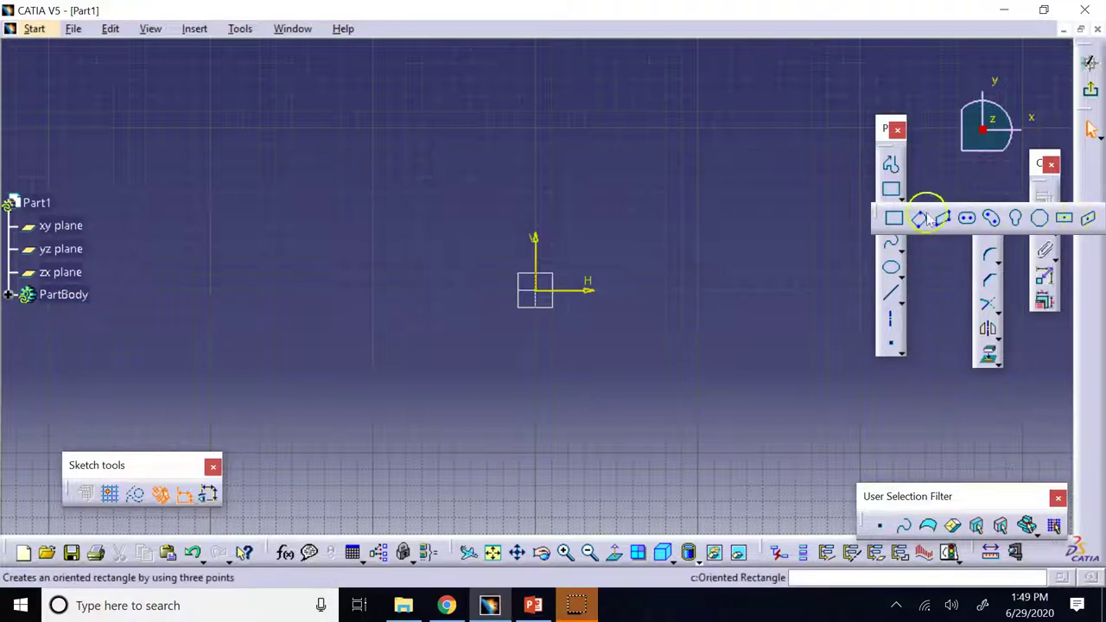
left_click(893, 220)
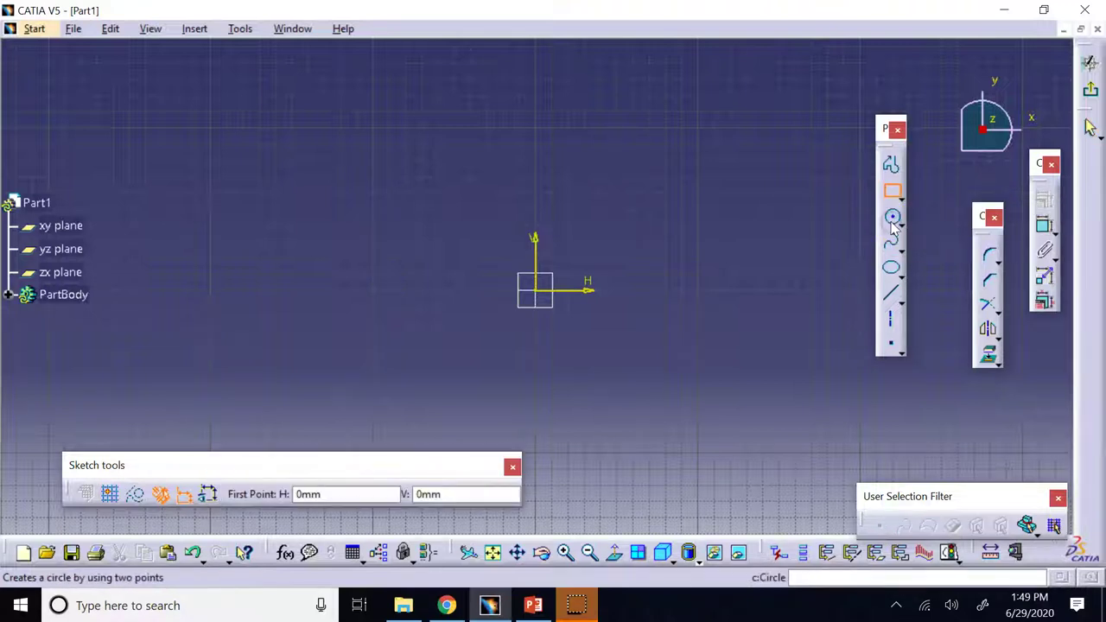
left_click(267, 140)
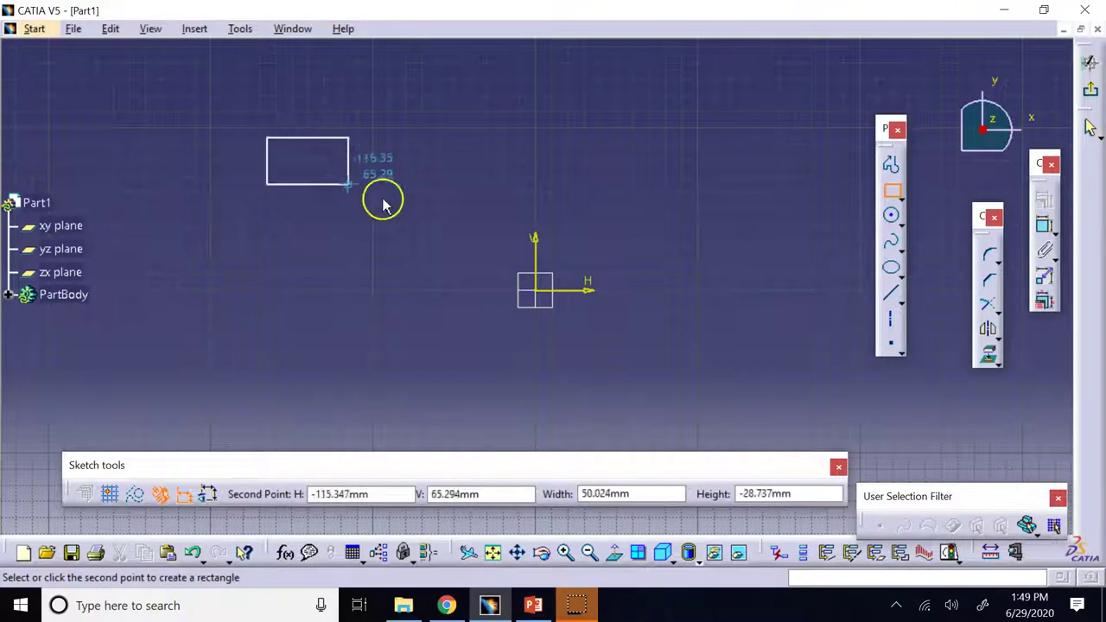
left_click(727, 402)
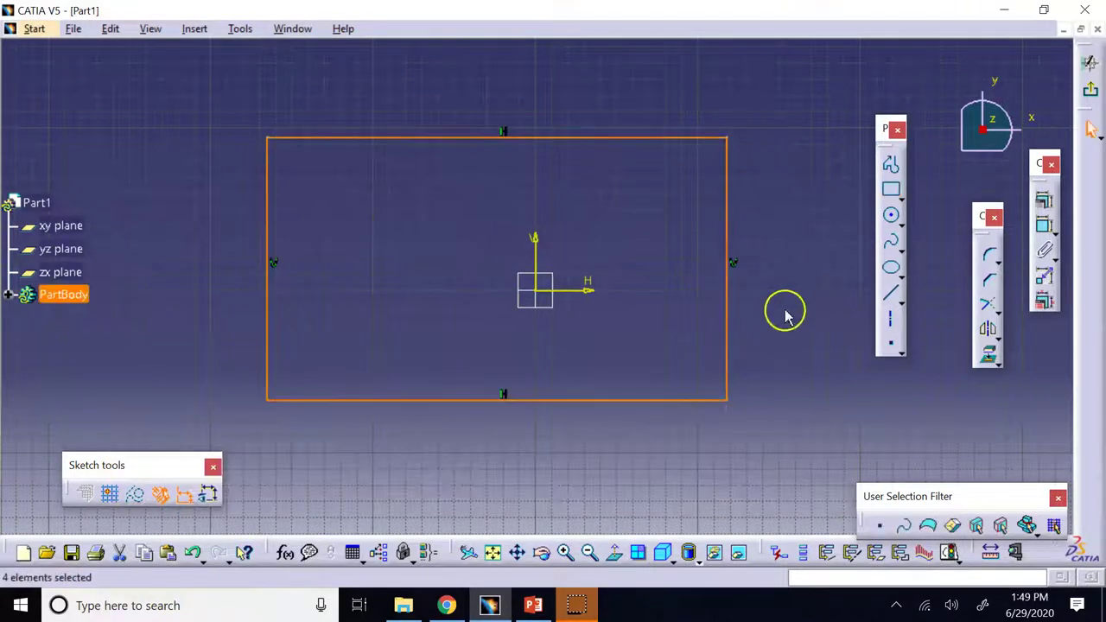
Sketch a smaller rectangle inside the large one, also enclosing the origin
left_click(891, 189)
left_click(654, 178)
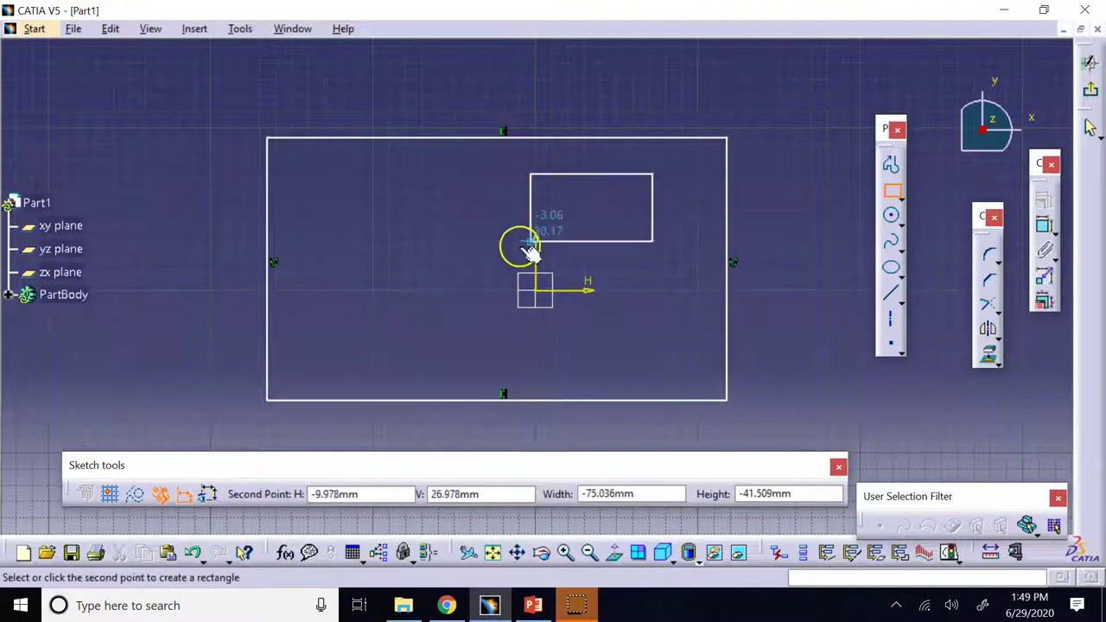
left_click(309, 362)
left_click(847, 441)
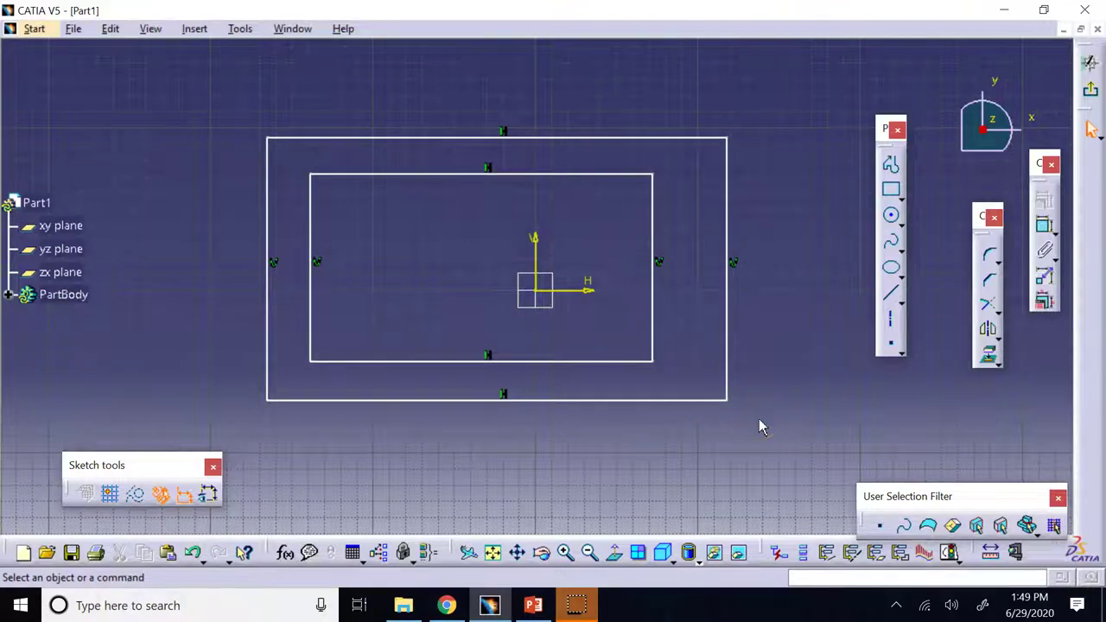
Delete both rectangles from the sketch
mouse_move(759, 419)
left_mouse_down()
mouse_move(527, 234)
mouse_move(257, 109)
left_mouse_up()
key("Delete")
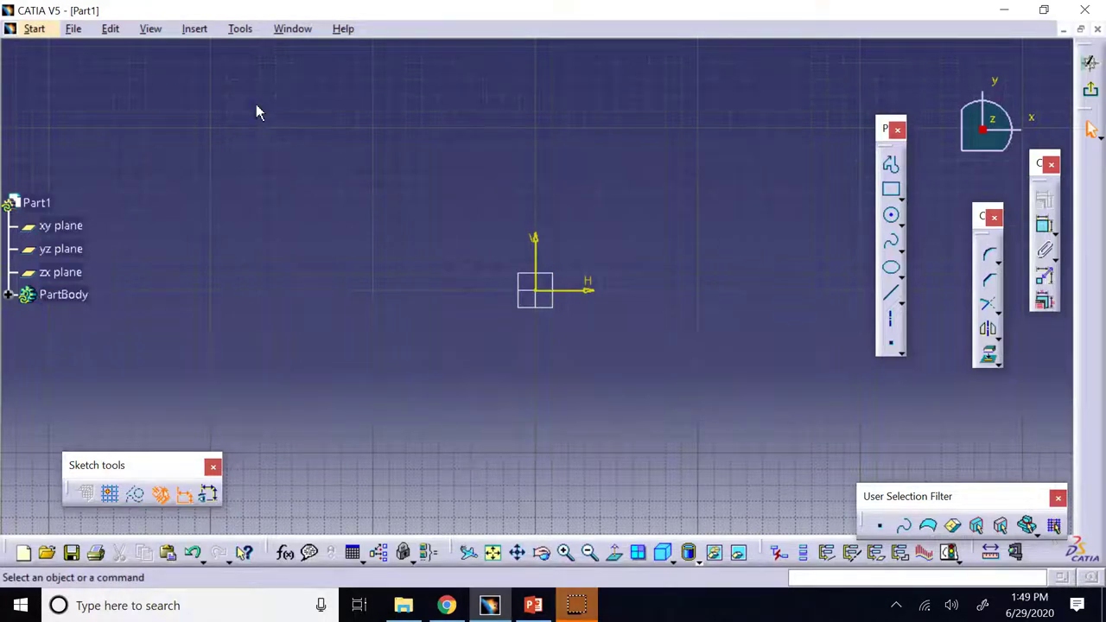
Sketch a centered rectangle about the origin, about 280 mm wide and 133 mm high, and delete it
left_click(900, 197)
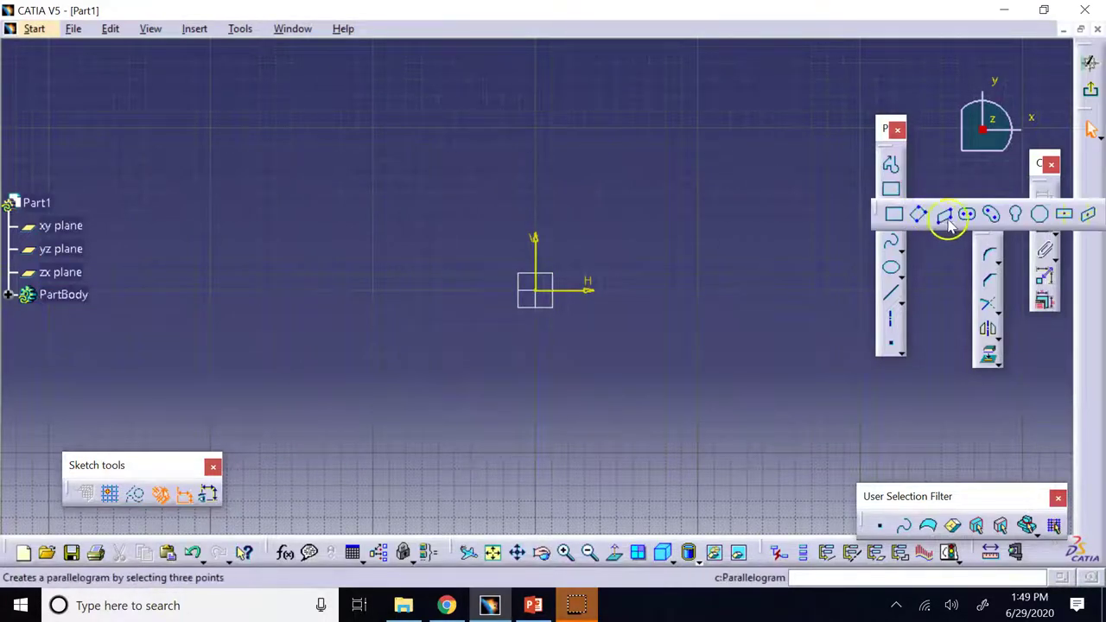
left_click(1068, 218)
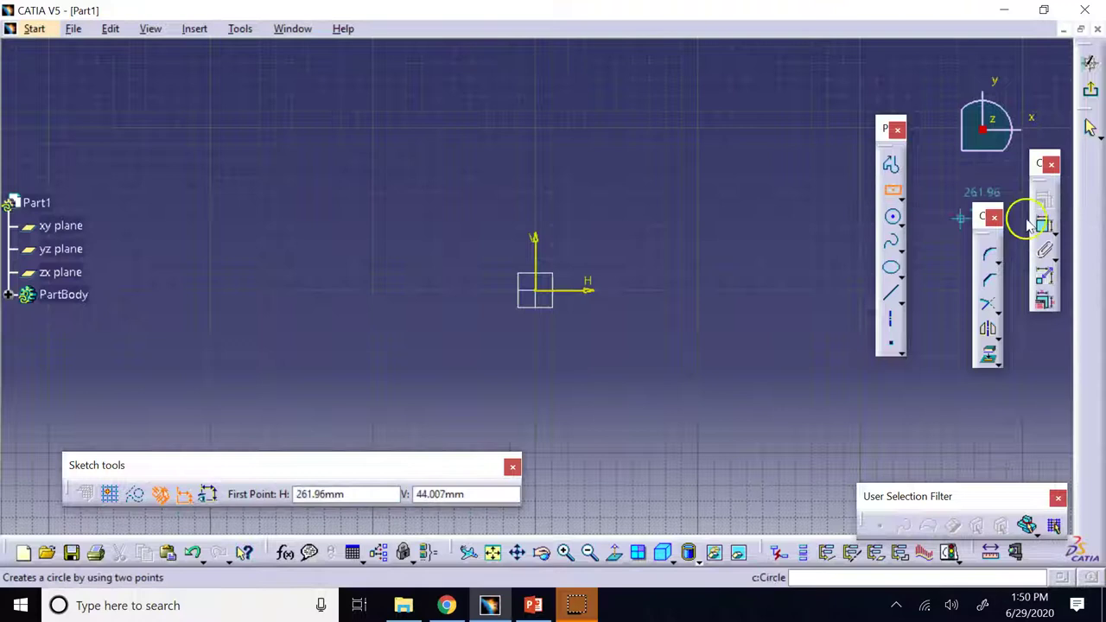
left_click(548, 294)
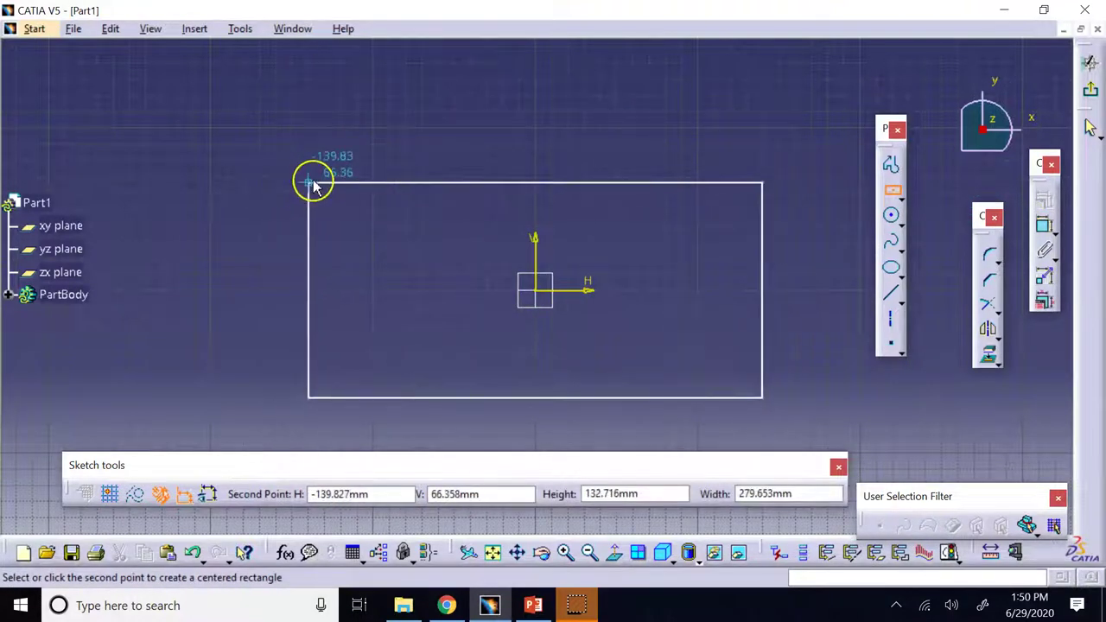
left_click(311, 181)
left_click(204, 136)
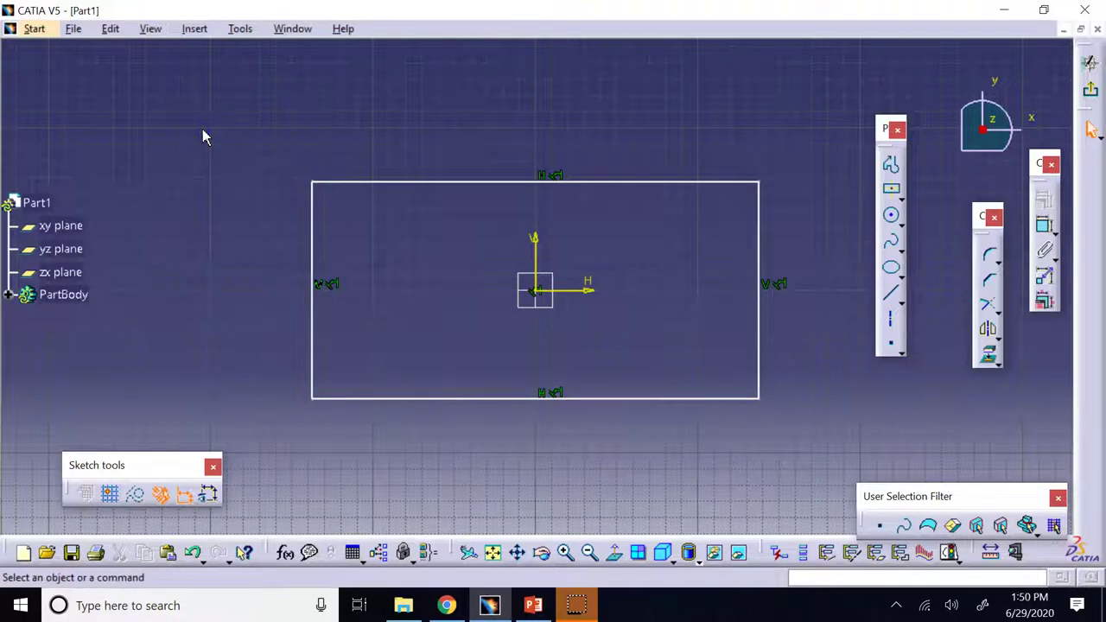
mouse_move(205, 134)
left_mouse_down()
mouse_move(803, 440)
mouse_move(791, 430)
left_mouse_up()
key("Delete")
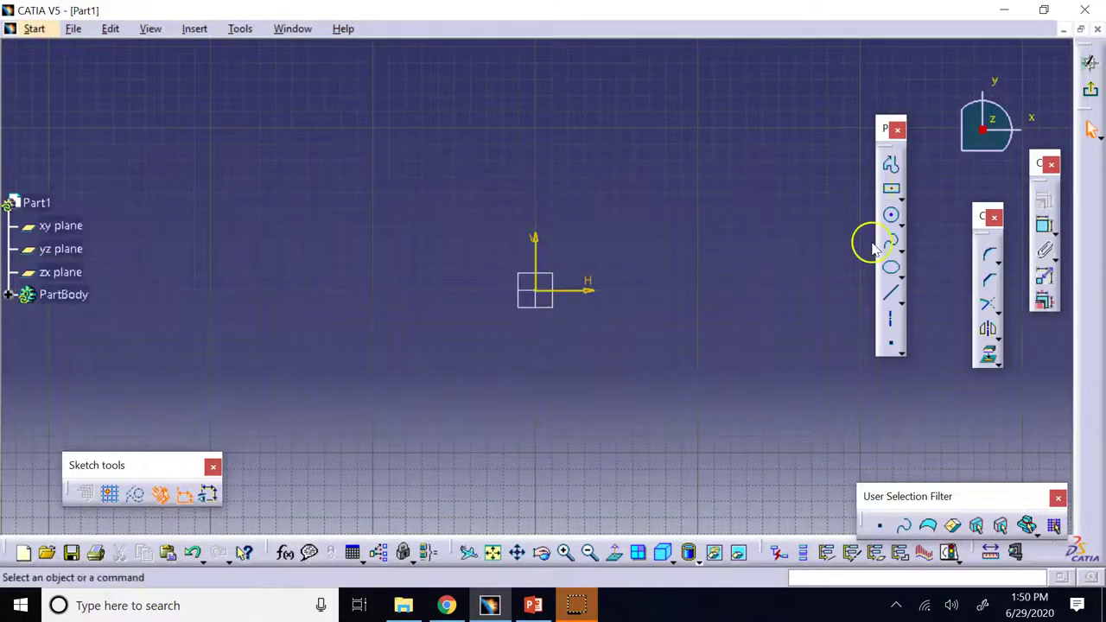
left_click(899, 196)
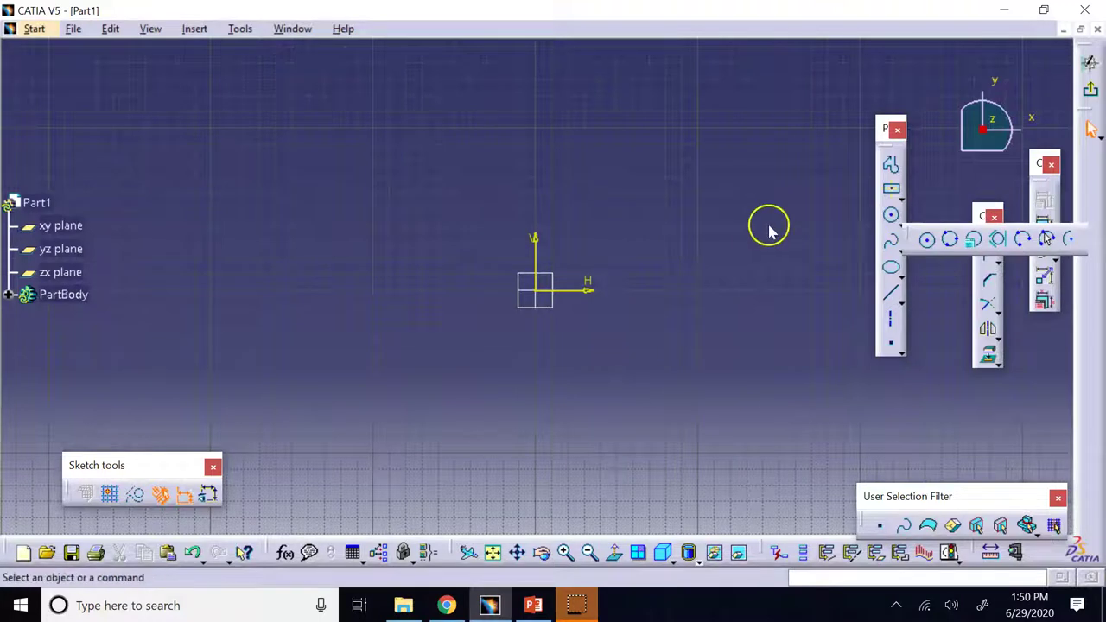
left_click(903, 249)
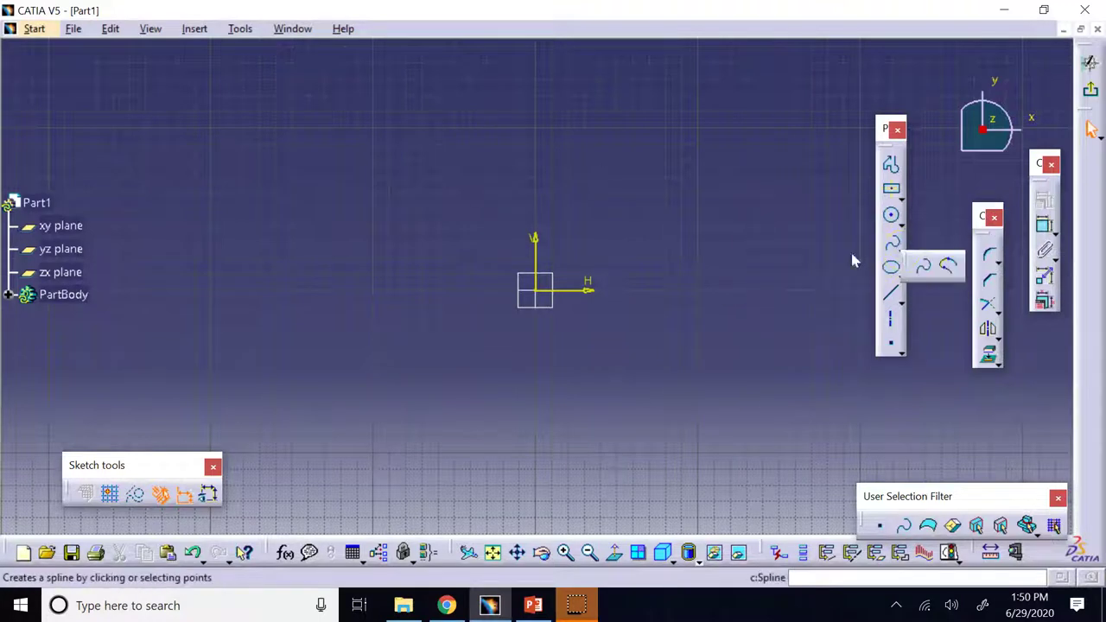
left_click(900, 273)
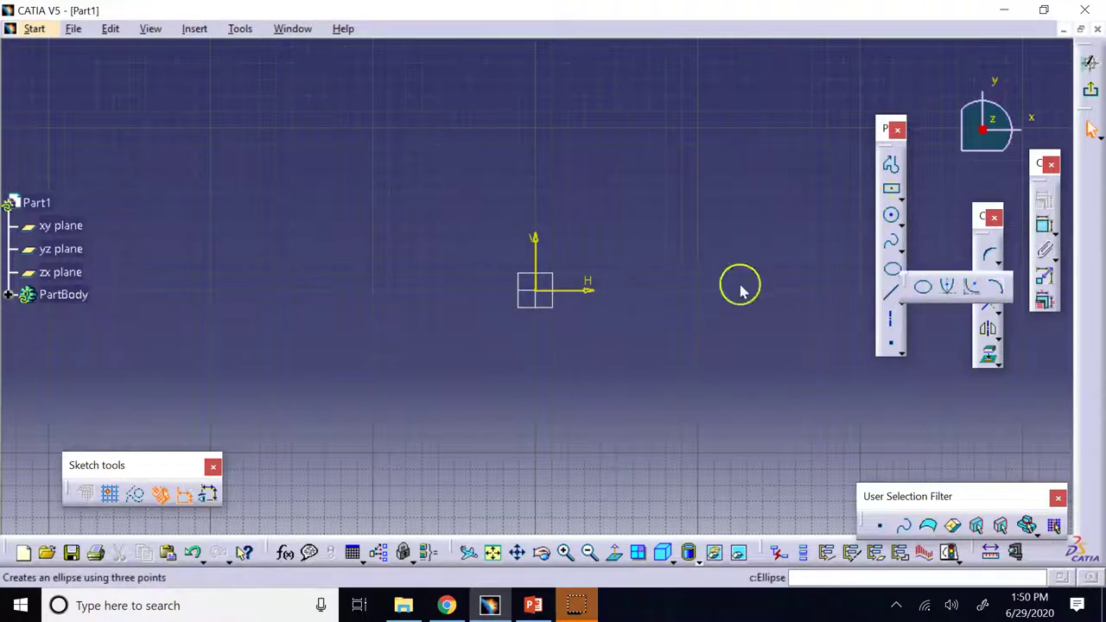
left_click(903, 301)
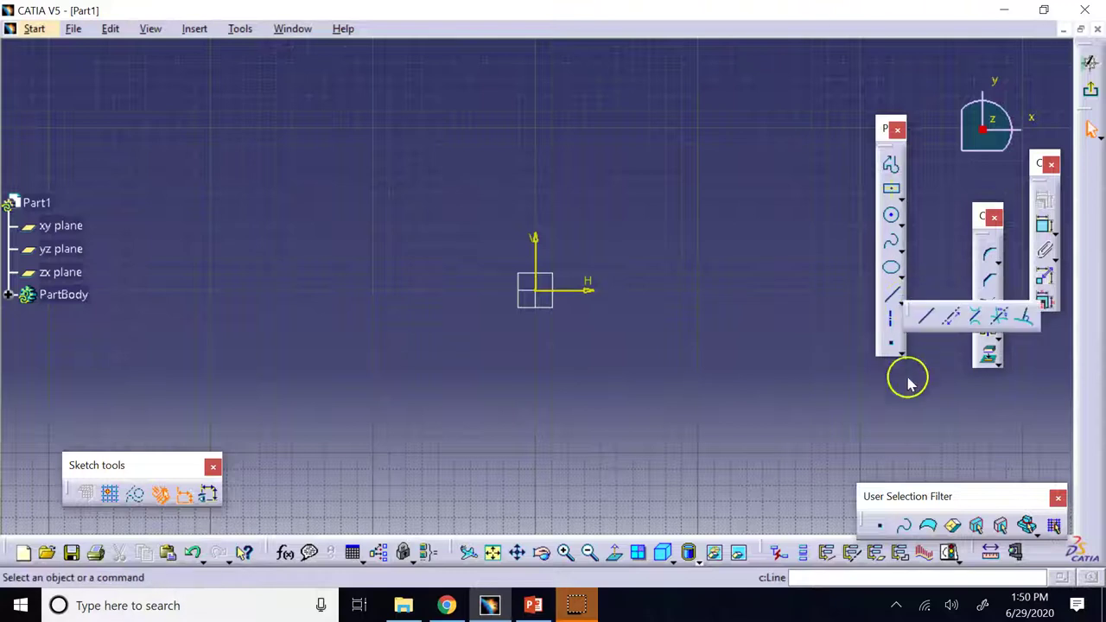
left_click(901, 356)
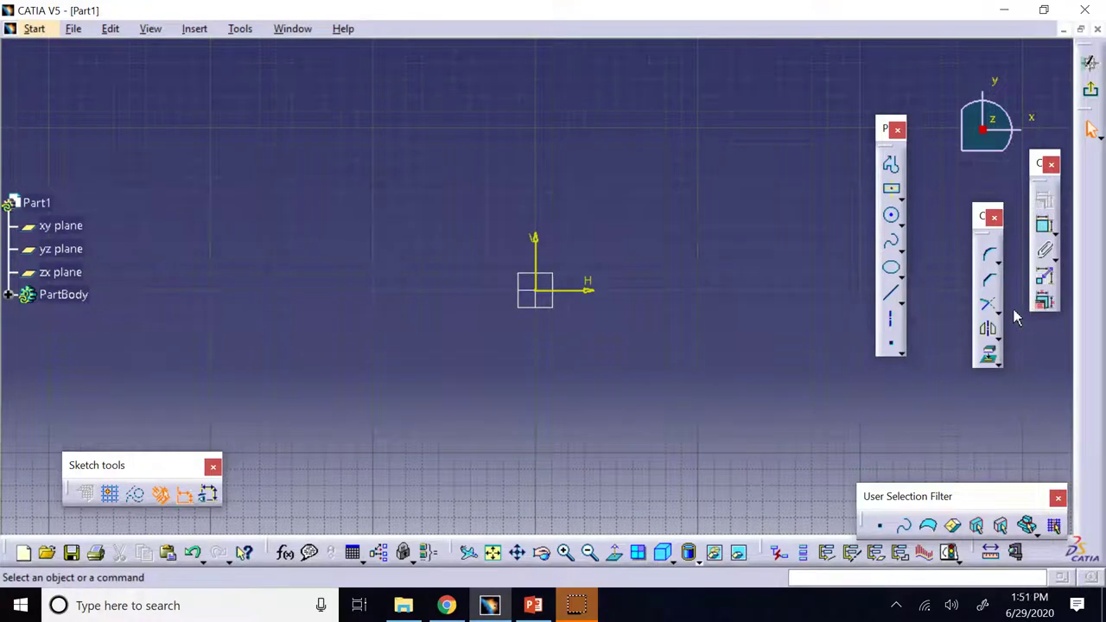
Dock the Sketch tools toolbar with the standard tools, and place the User Selection Filter below the shifted Profile toolbar
mouse_move(873, 498)
left_mouse_down()
mouse_move(365, 494)
mouse_move(242, 474)
left_mouse_up()
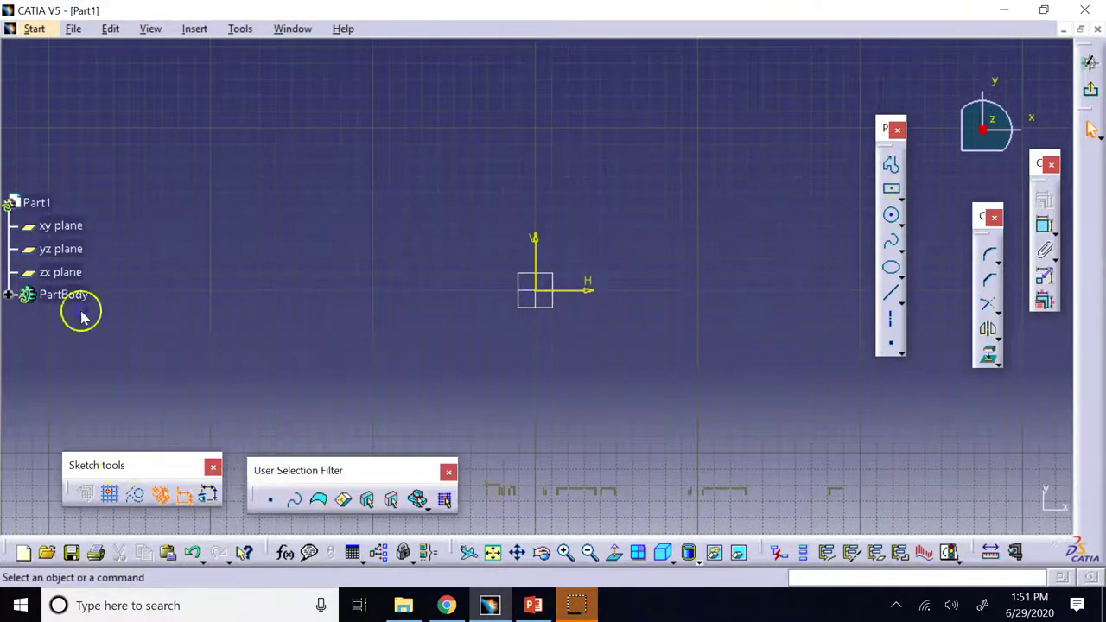
left_click_drag(96, 465, 173, 545)
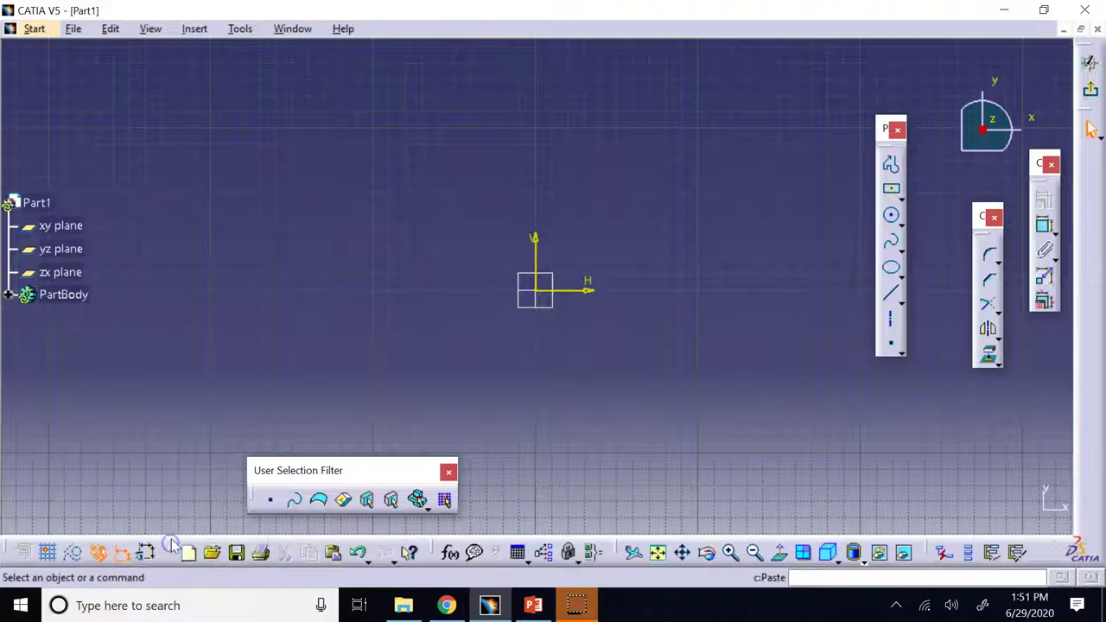
left_click_drag(315, 474, 886, 408)
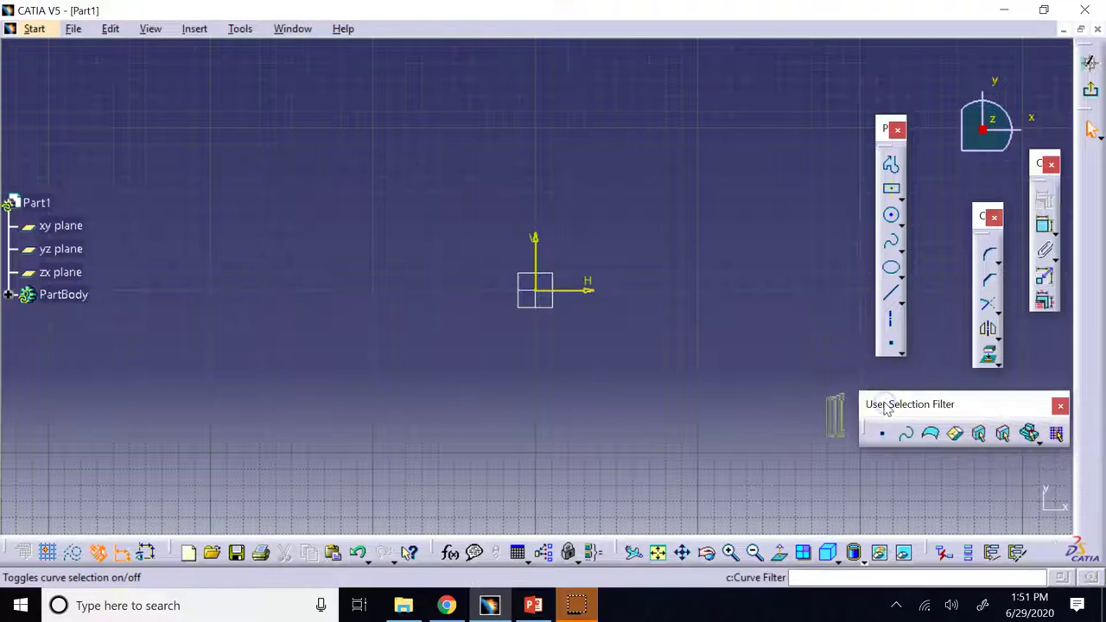
left_click(914, 131)
mouse_move(877, 141)
left_mouse_down()
mouse_move(913, 173)
mouse_move(921, 140)
left_mouse_up()
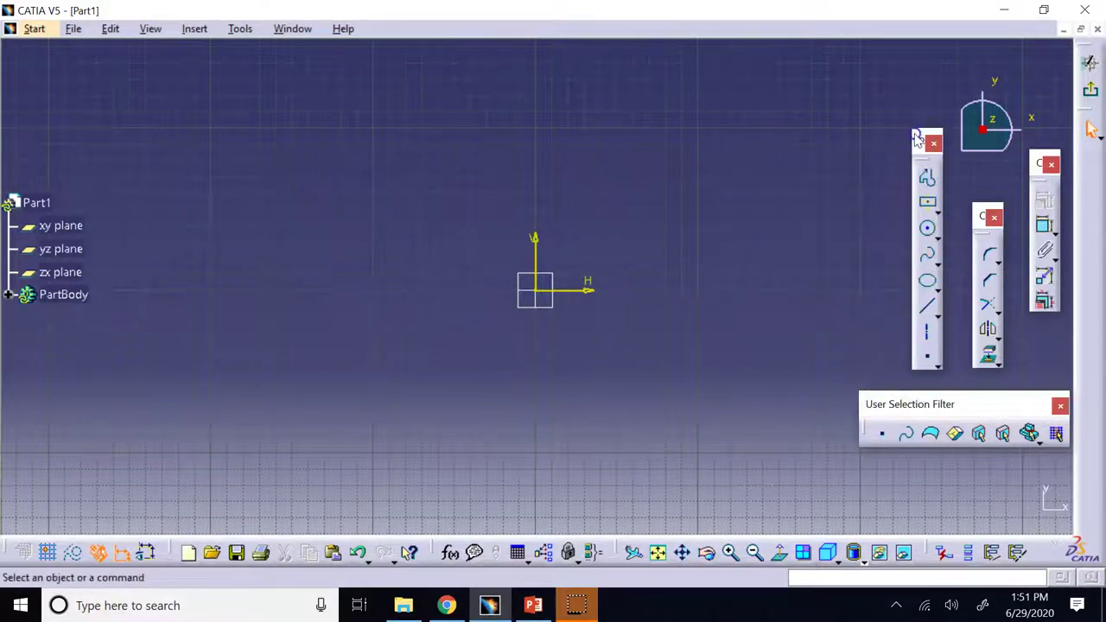
Sketch a two-corner rectangle enclosing the origin, about 237 mm wide and 144 mm high, and delete it
left_click(930, 205)
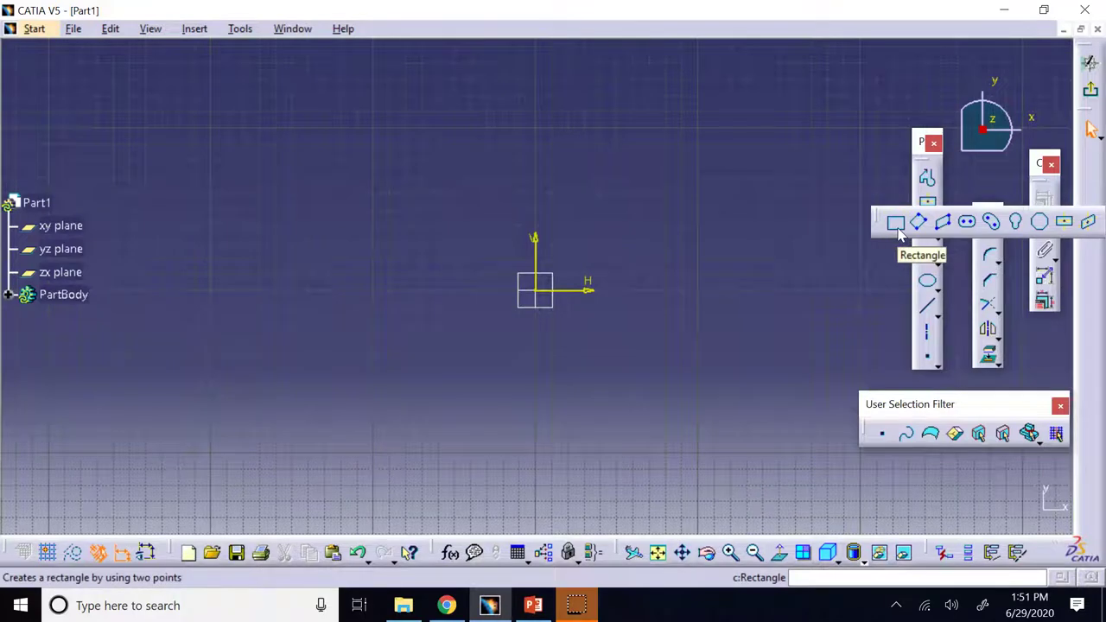
left_click(1067, 223)
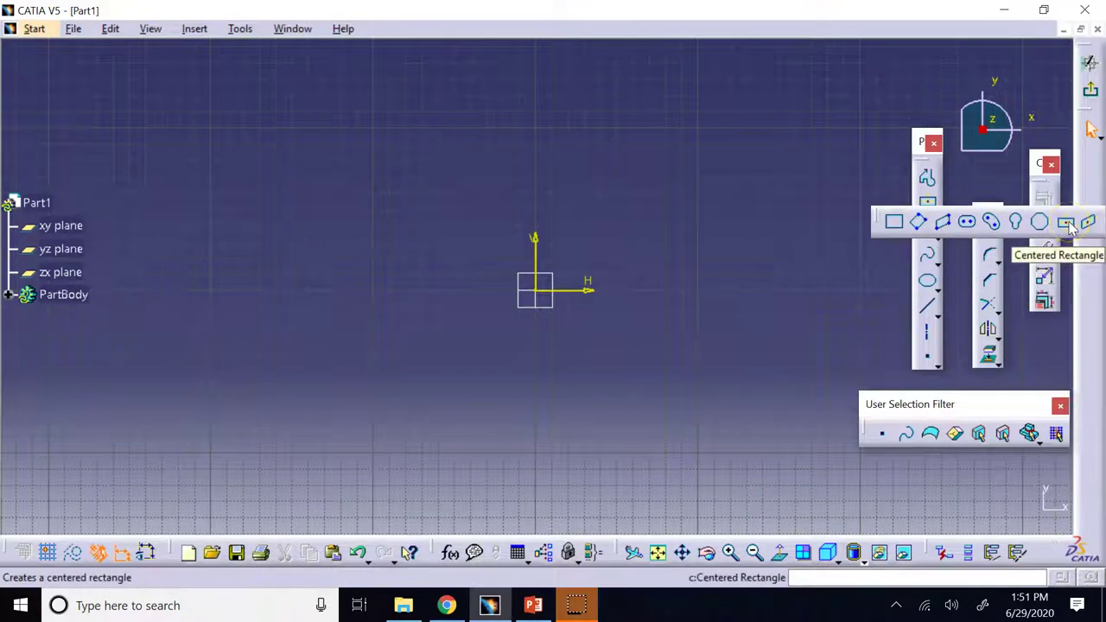
left_click(919, 222)
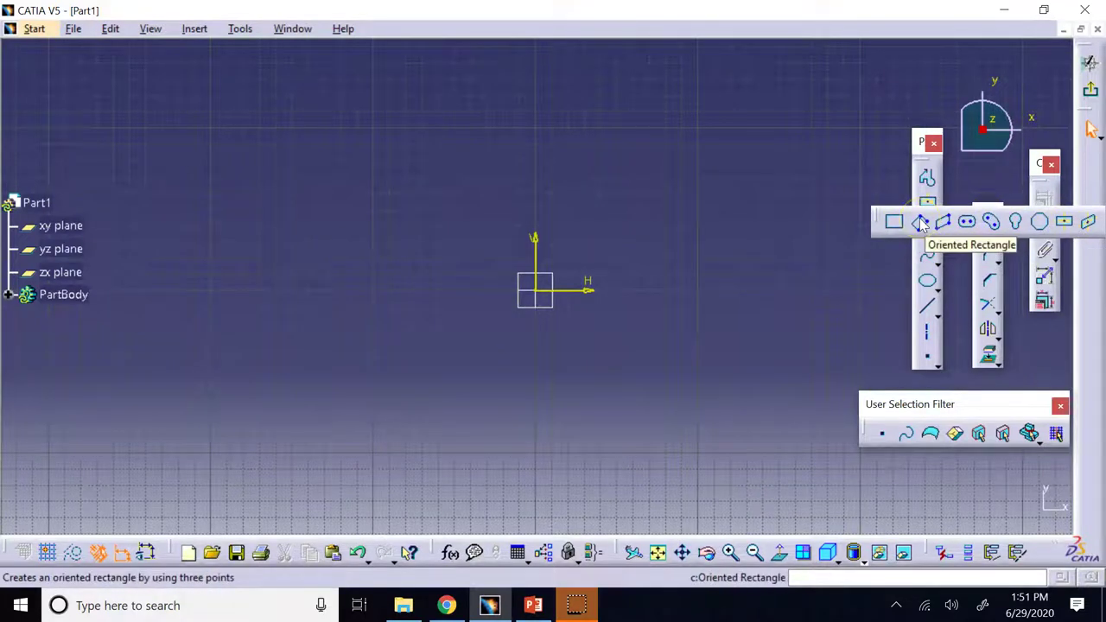
left_click(890, 227)
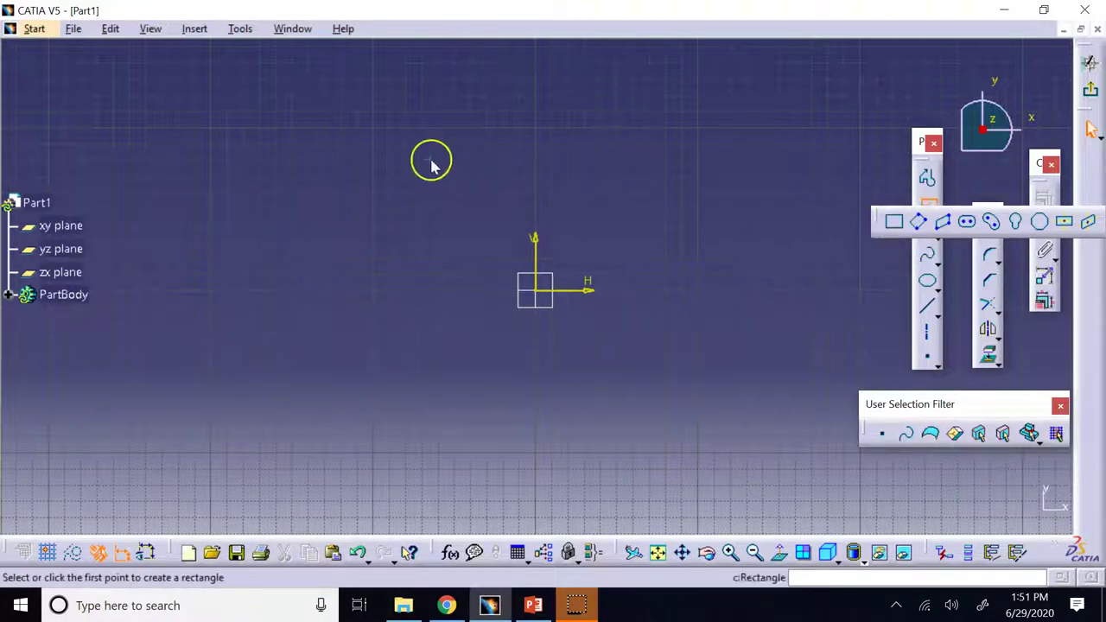
left_click(278, 147)
left_click(664, 380)
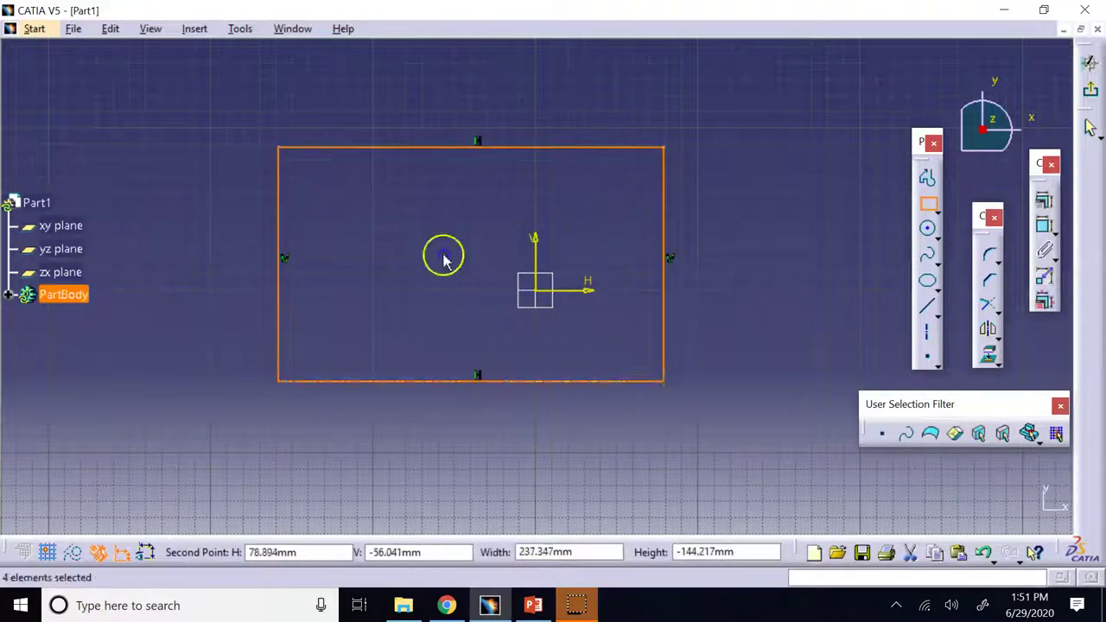
left_click(764, 288)
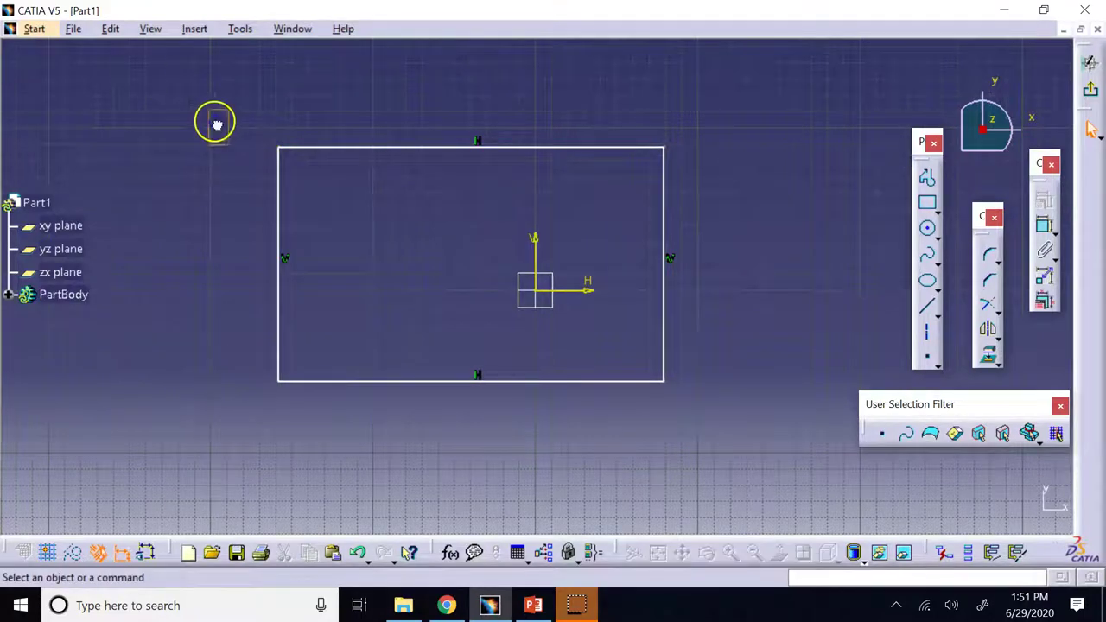
left_click_drag(215, 116, 709, 452)
key("Delete")
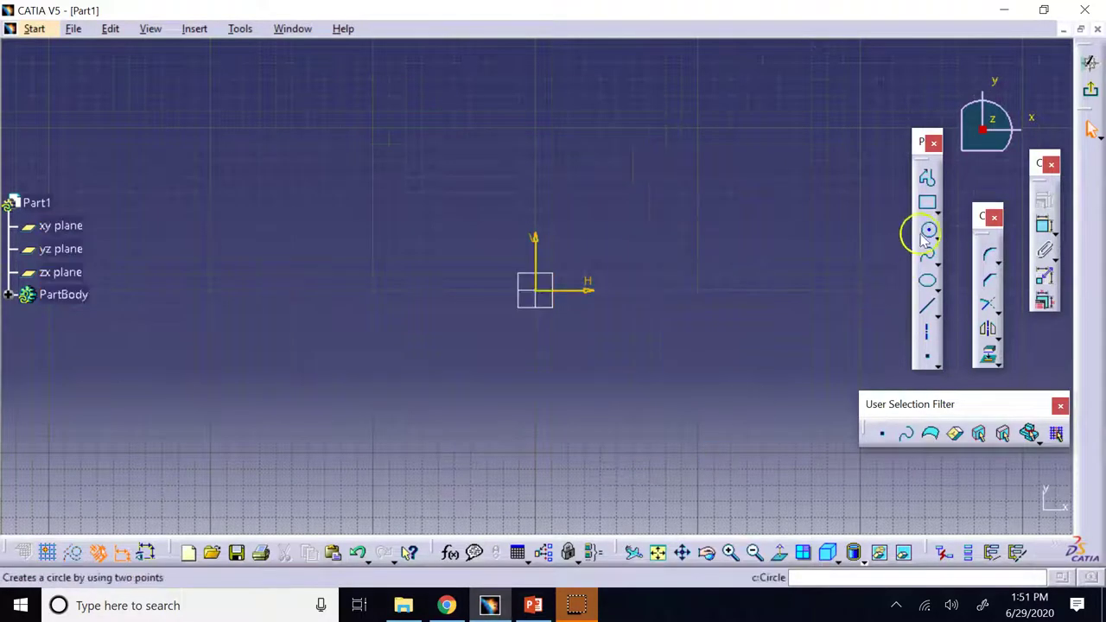
Sketch an inclined oriented rectangle from three corners beside the origin, with a height of about 169 mm, and delete it
left_click(937, 210)
left_click(919, 223)
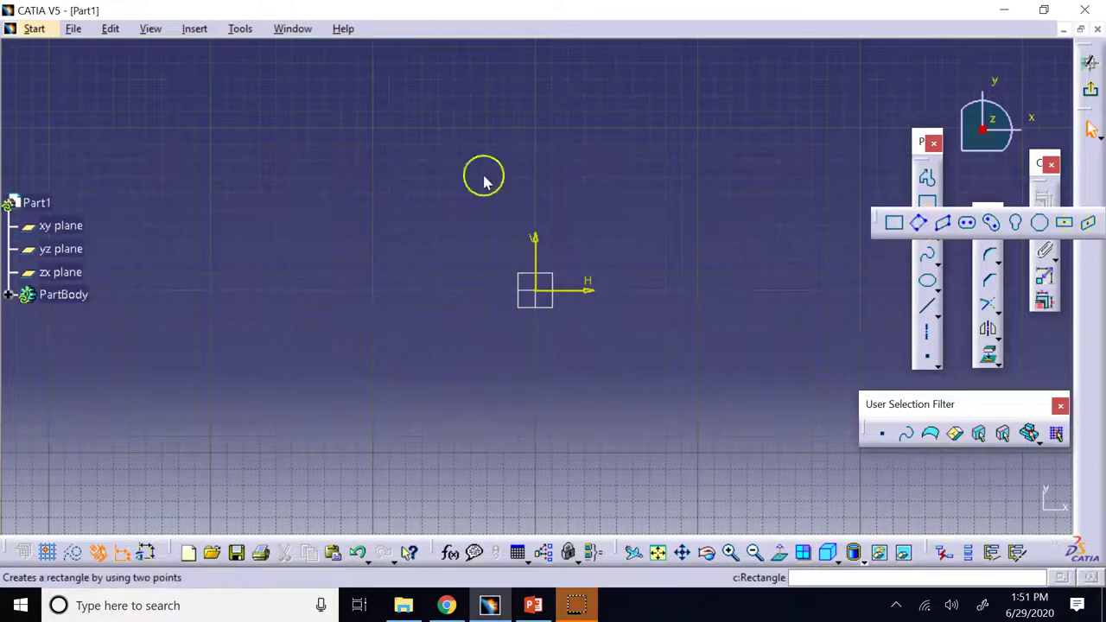
left_click(333, 128)
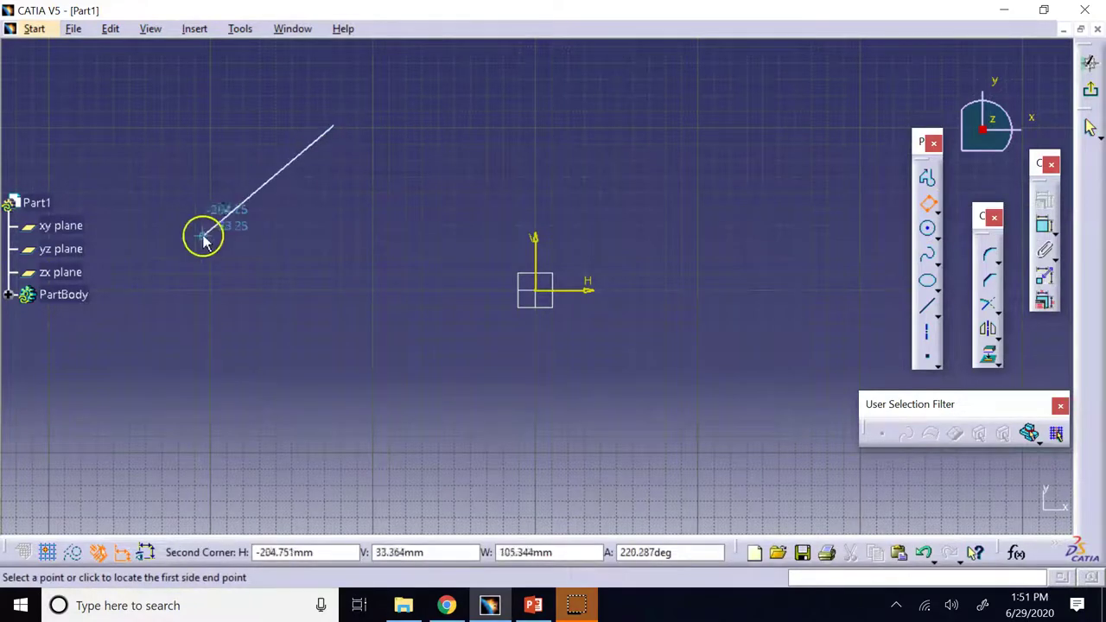
left_click(145, 292)
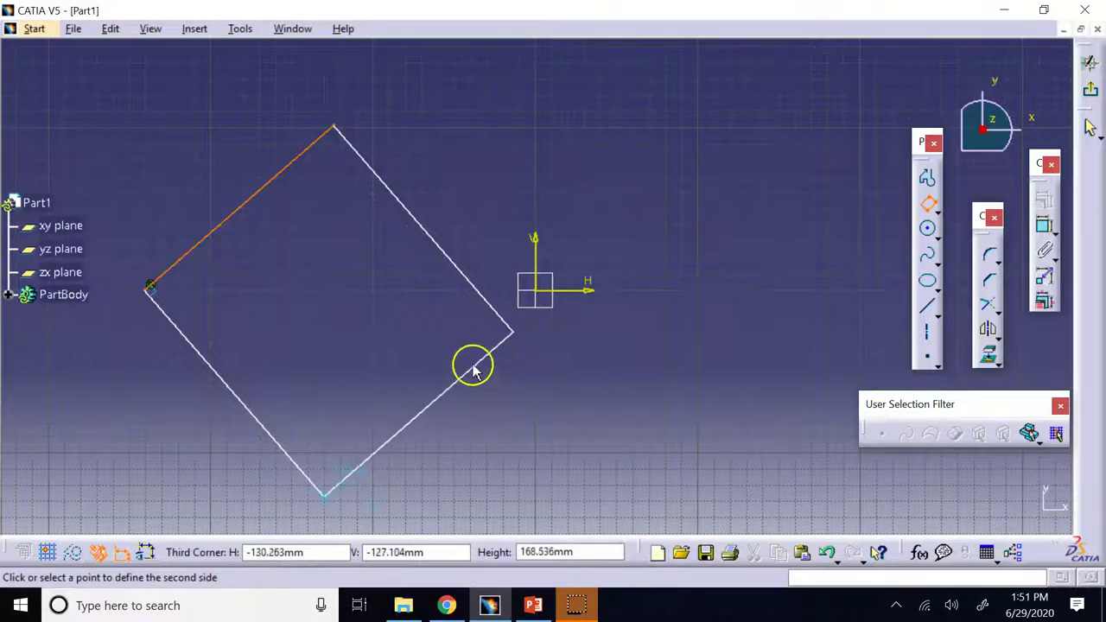
left_click(474, 365)
left_click(676, 204)
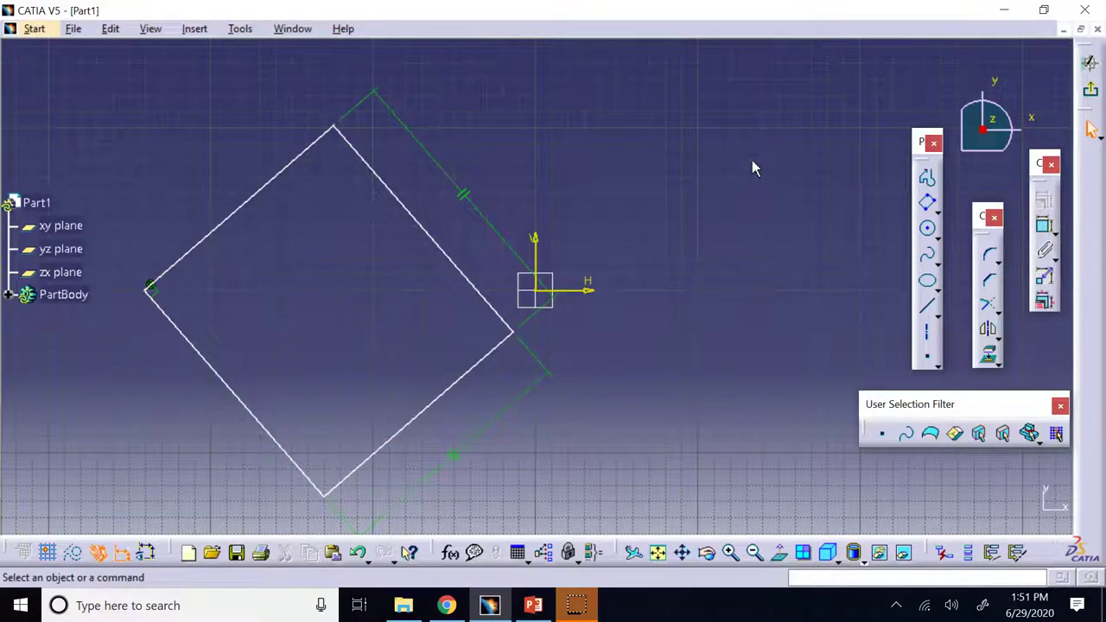
mouse_move(94, 94)
left_mouse_down()
mouse_move(469, 440)
mouse_move(580, 509)
left_mouse_up()
key("Delete")
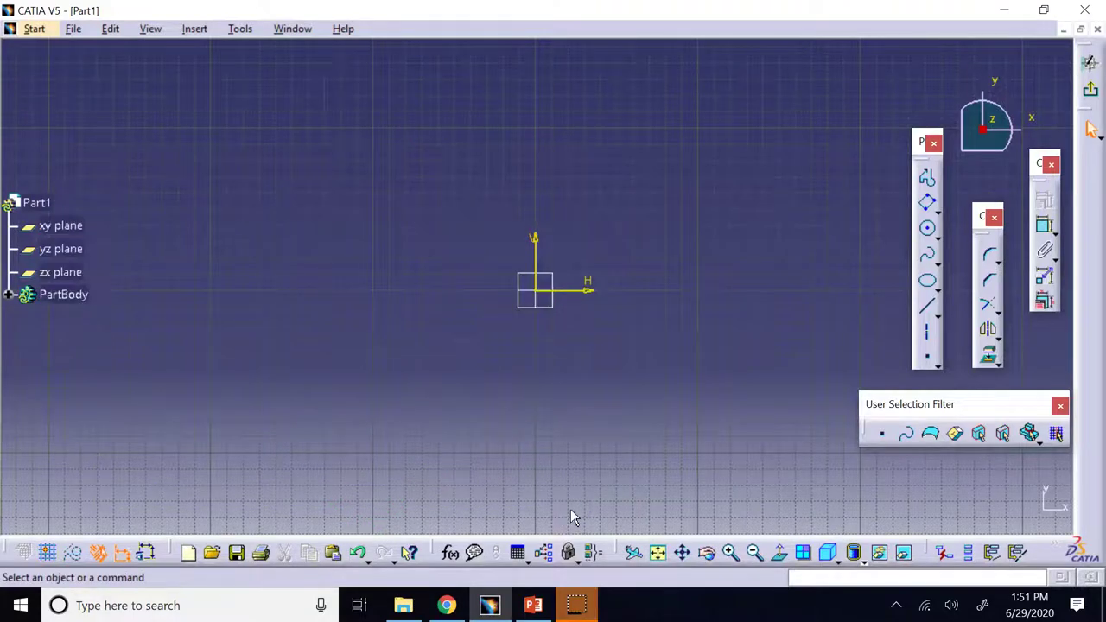
Sketch a three-point parallelogram slanting up across the vertical axis near the origin, and delete it
left_click(938, 213)
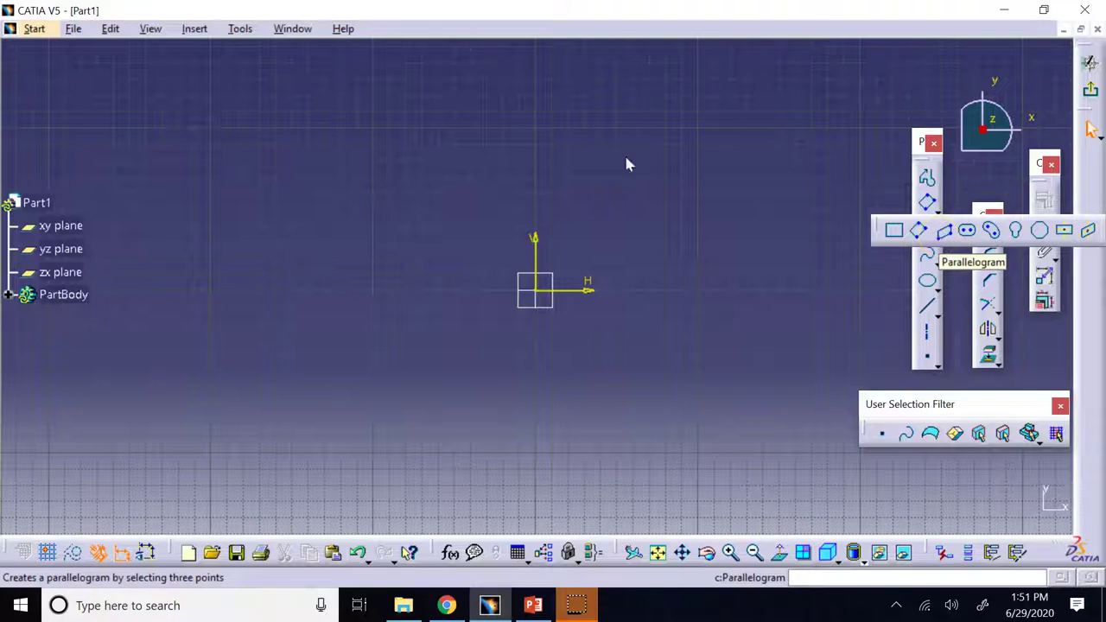
left_click(944, 230)
left_click(221, 347)
left_click(400, 163)
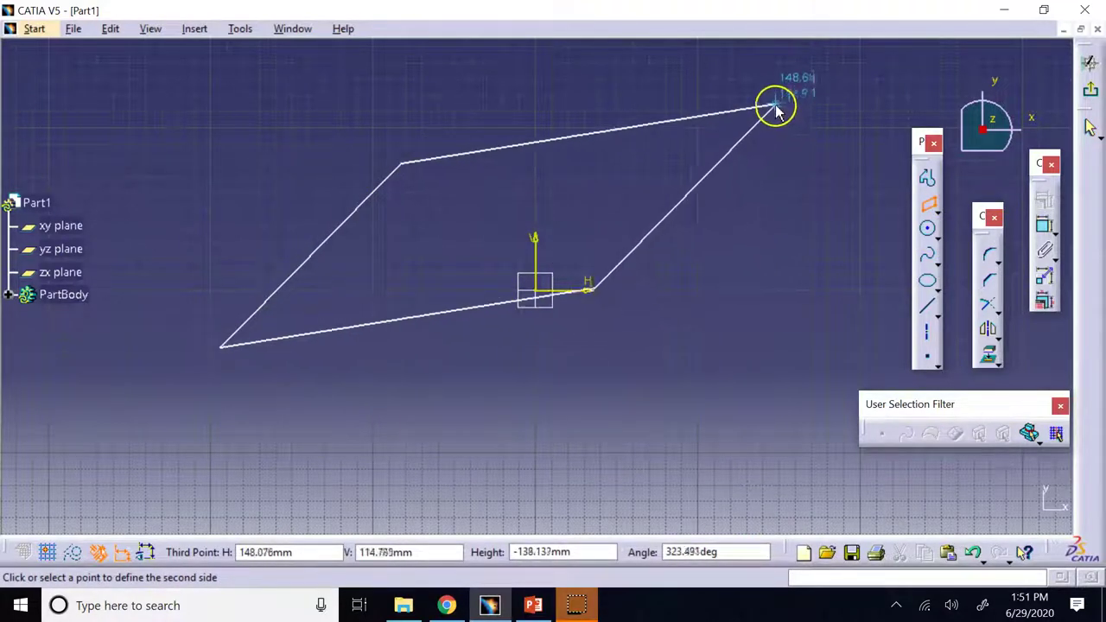
left_click(772, 77)
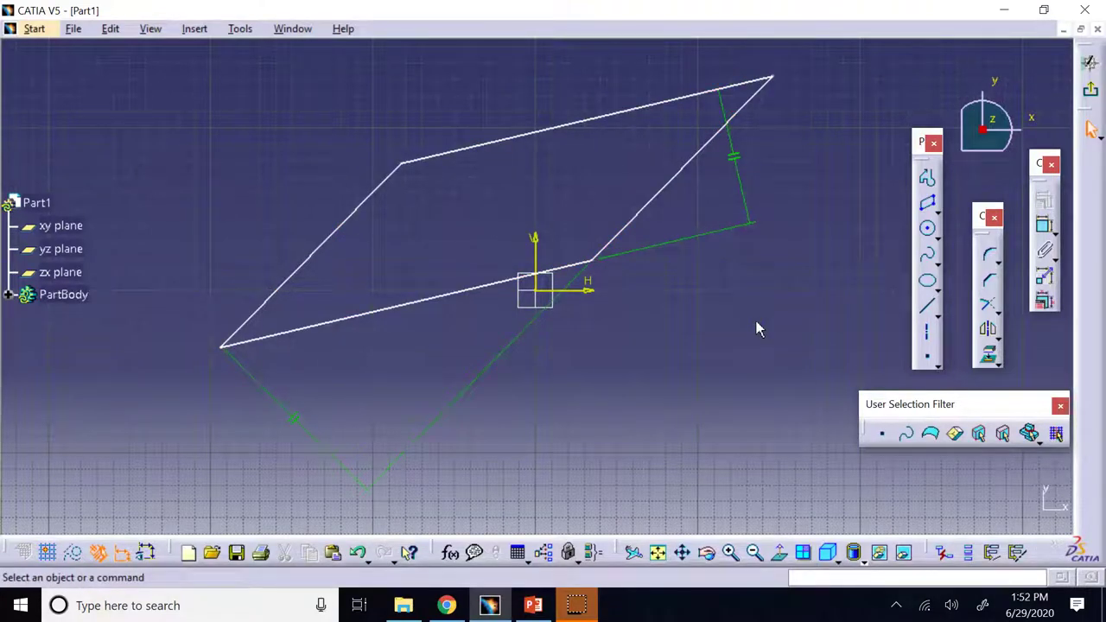
left_click_drag(121, 61, 838, 373)
key("Delete")
Sketch a horizontal elongated hole with a radius of about 15 mm above the horizontal axis, and delete it
left_click(937, 209)
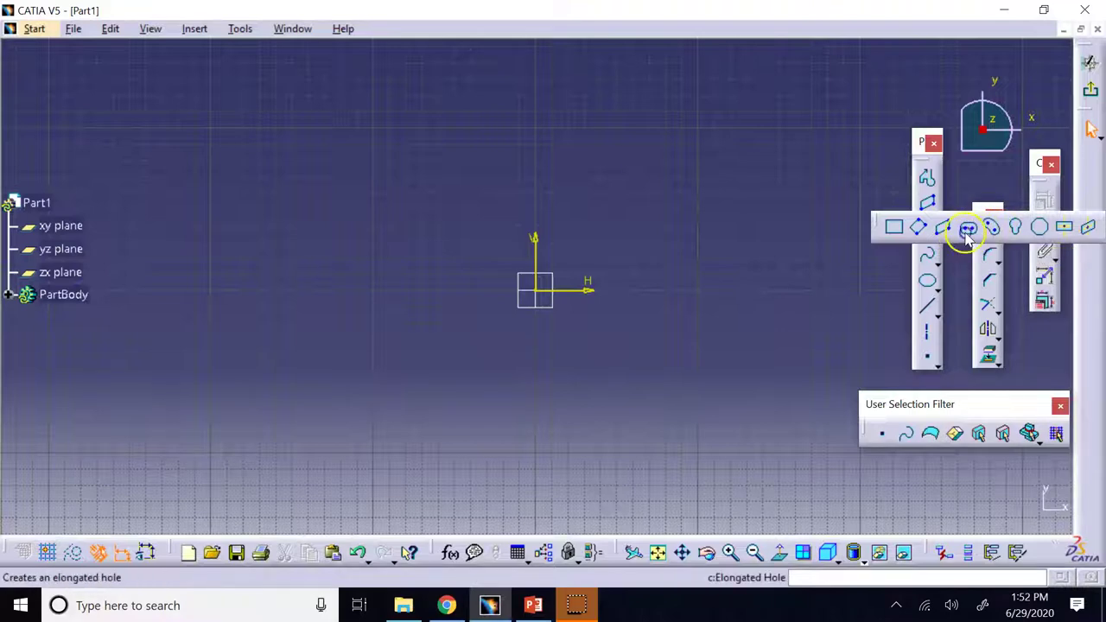
left_click(966, 229)
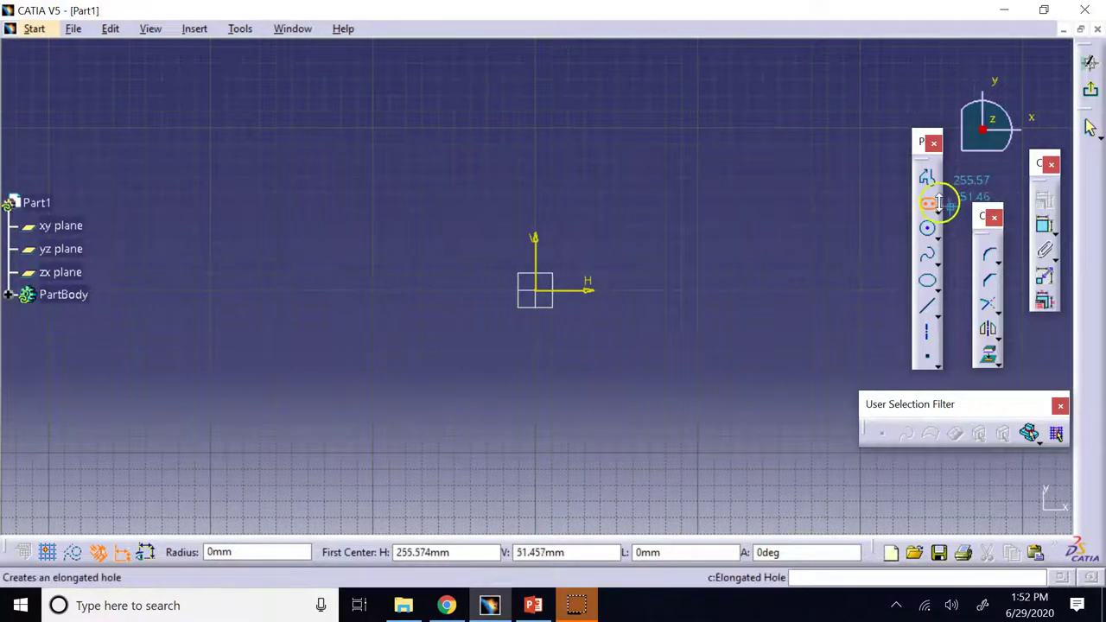
left_click(325, 166)
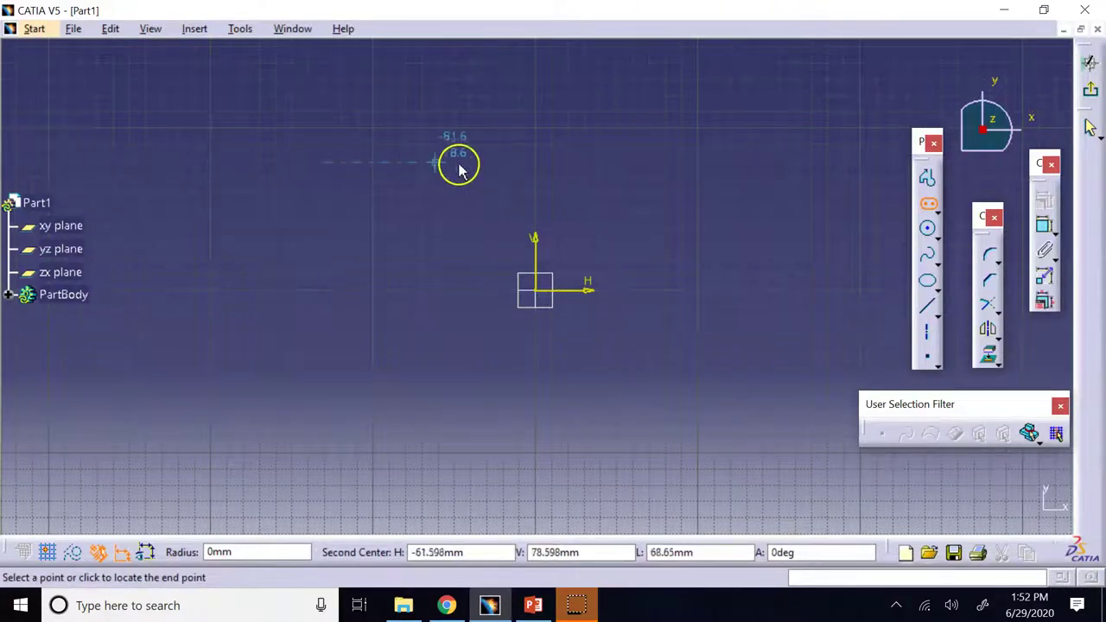
left_click(486, 163)
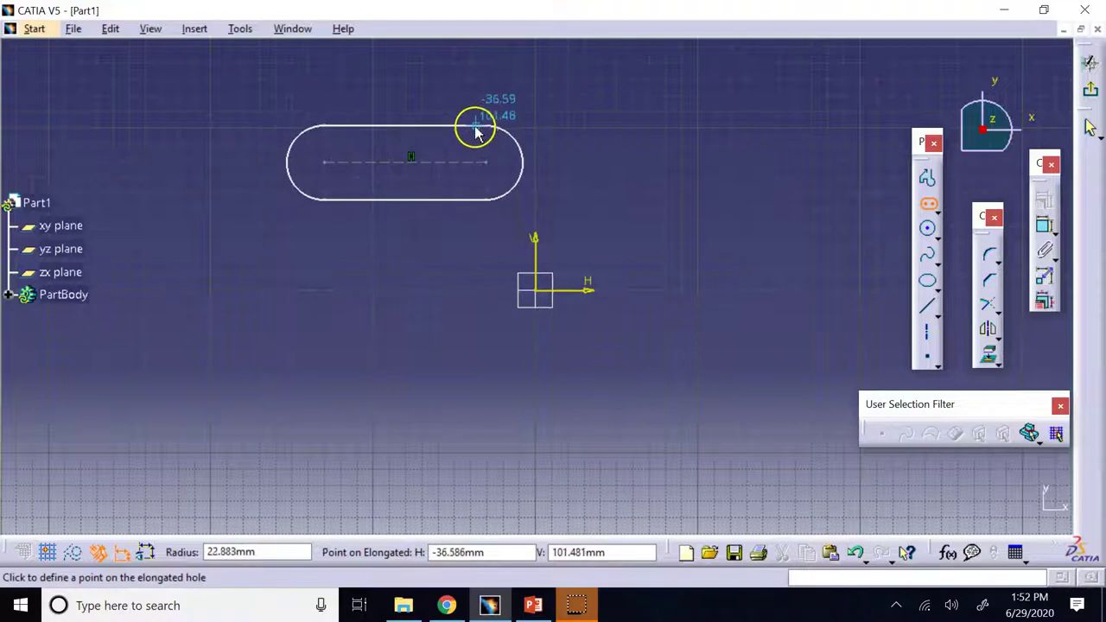
left_click(471, 140)
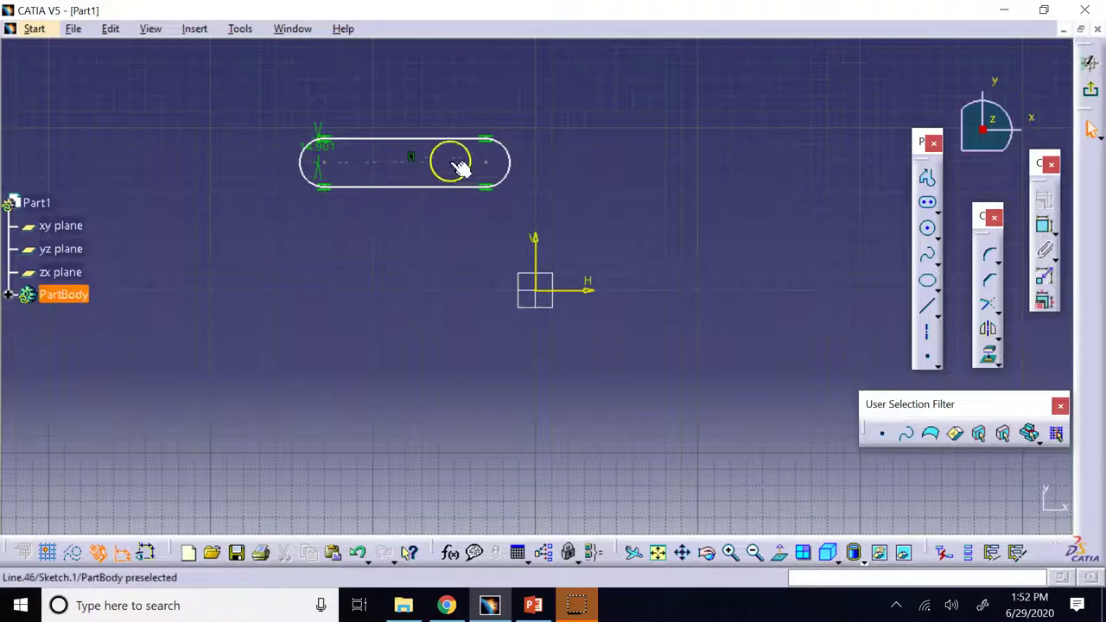
left_click_drag(248, 113, 542, 200)
key("Delete")
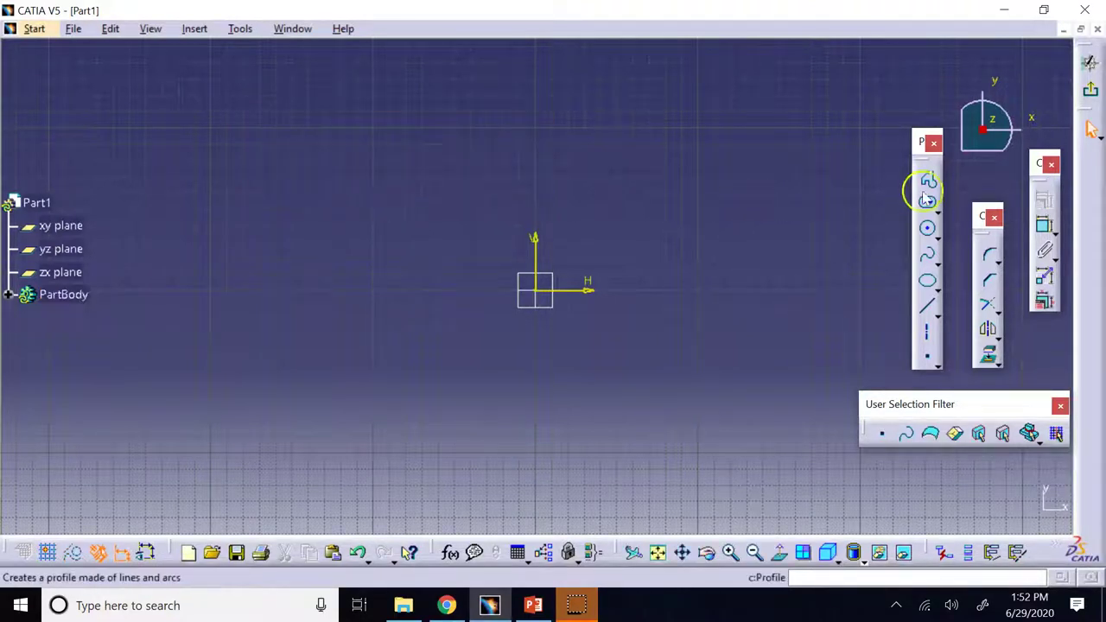
Sketch a cylindrical elongated hole curving around the origin, with a radius of about 21 mm, and delete it
left_click(936, 210)
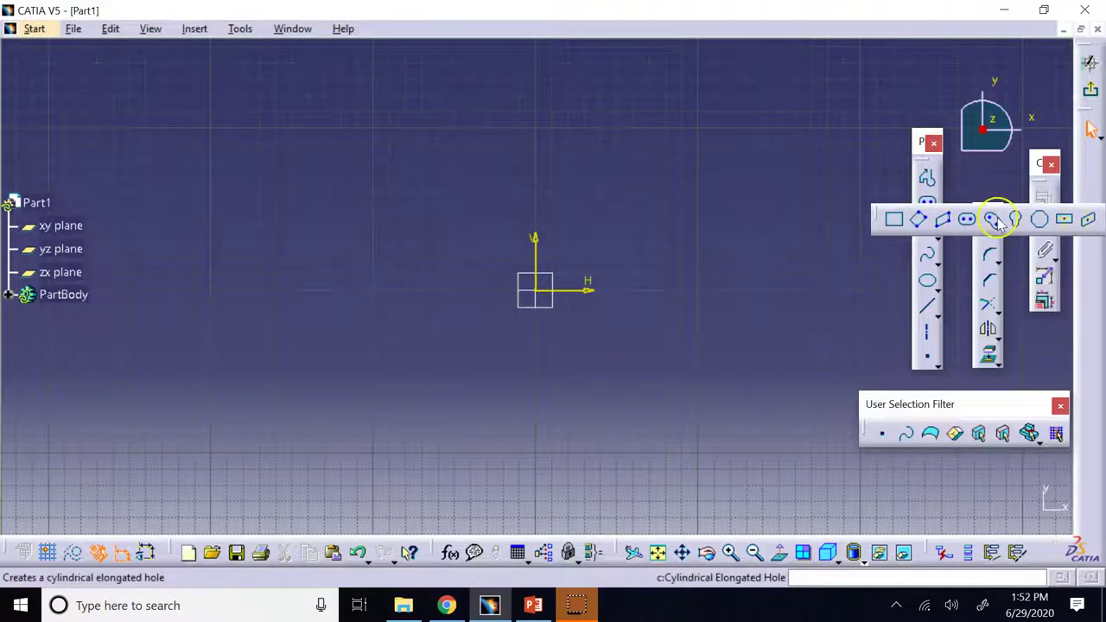
left_click(543, 294)
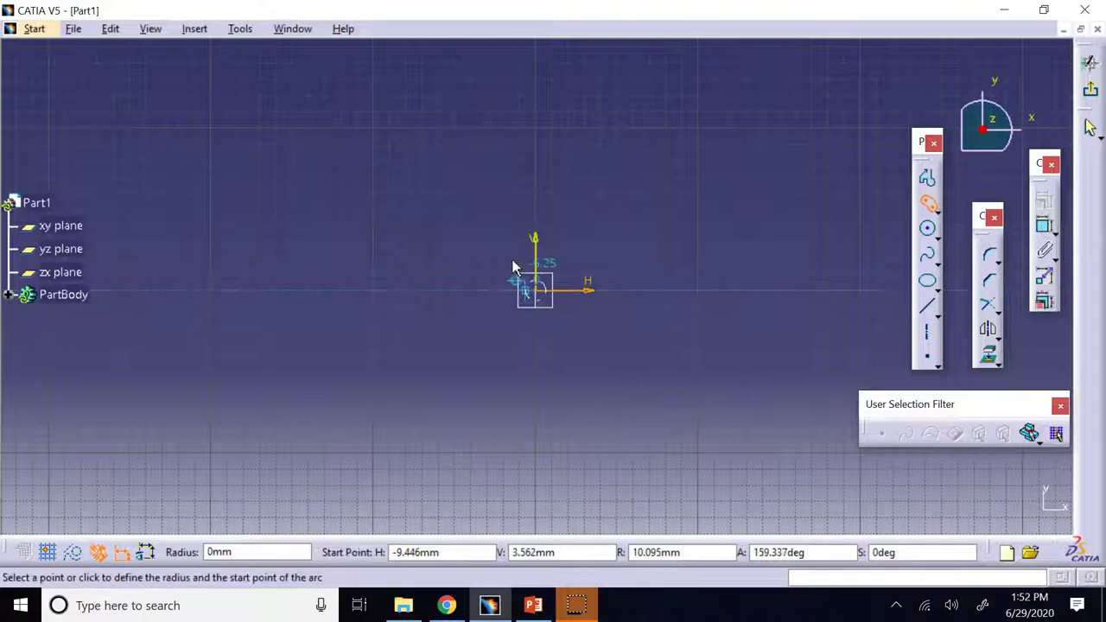
left_click(478, 170)
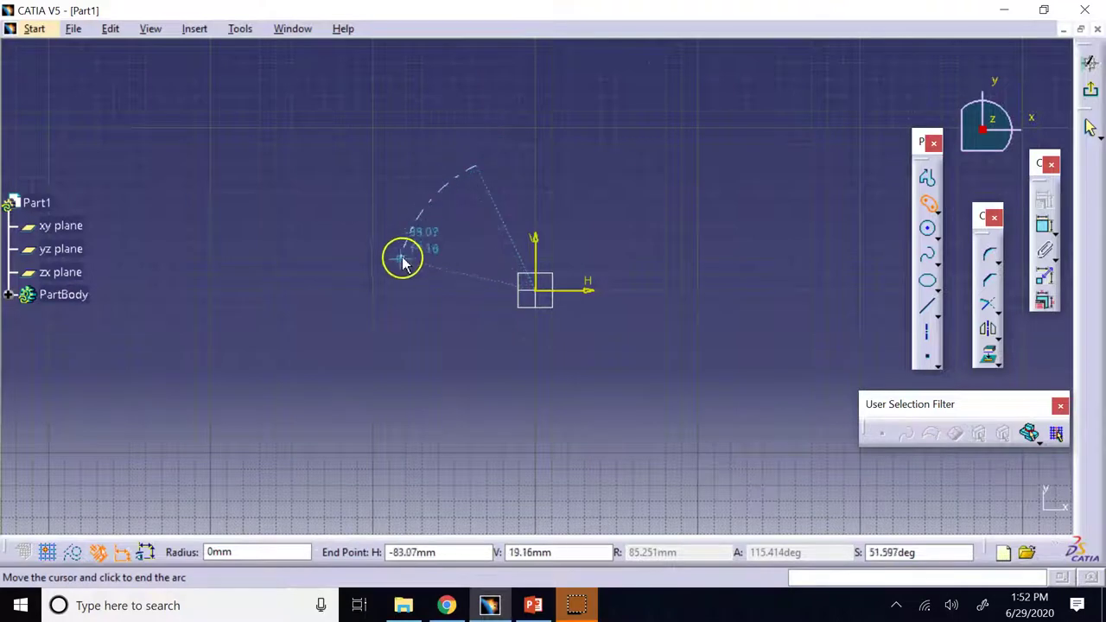
left_click(398, 311)
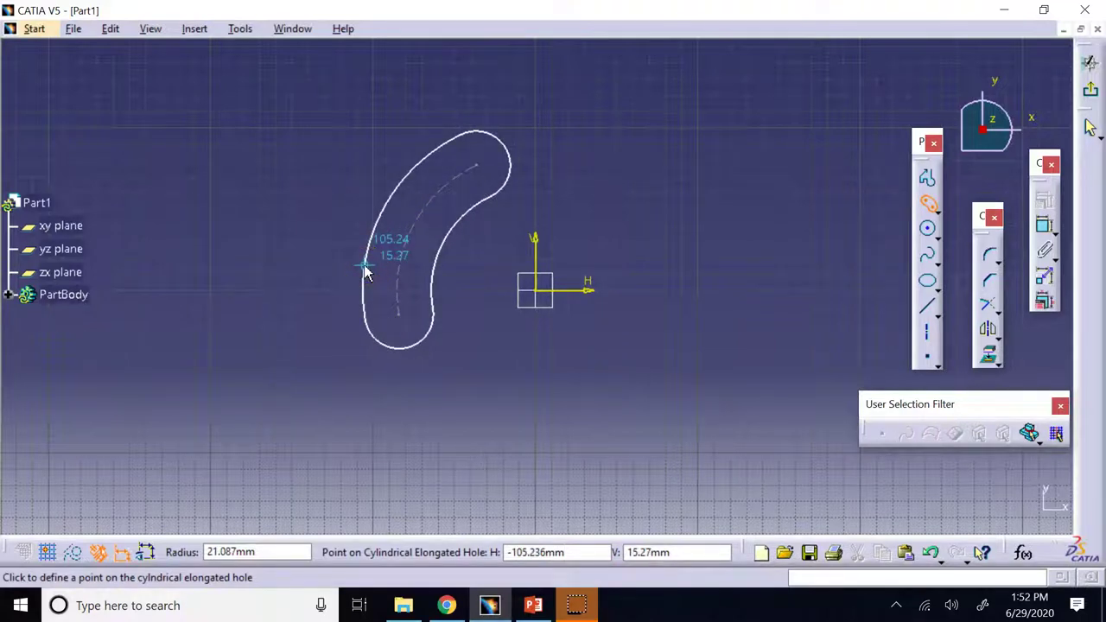
left_click(365, 271)
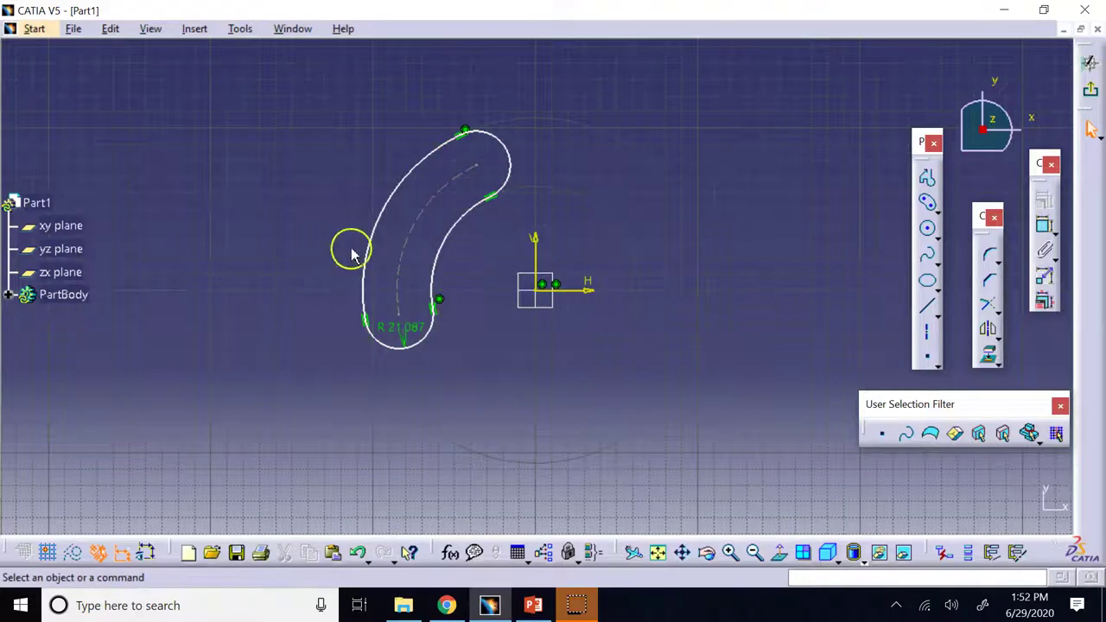
mouse_move(257, 111)
left_mouse_down()
mouse_move(358, 247)
mouse_move(481, 370)
mouse_move(373, 346)
left_mouse_up()
left_click(387, 95)
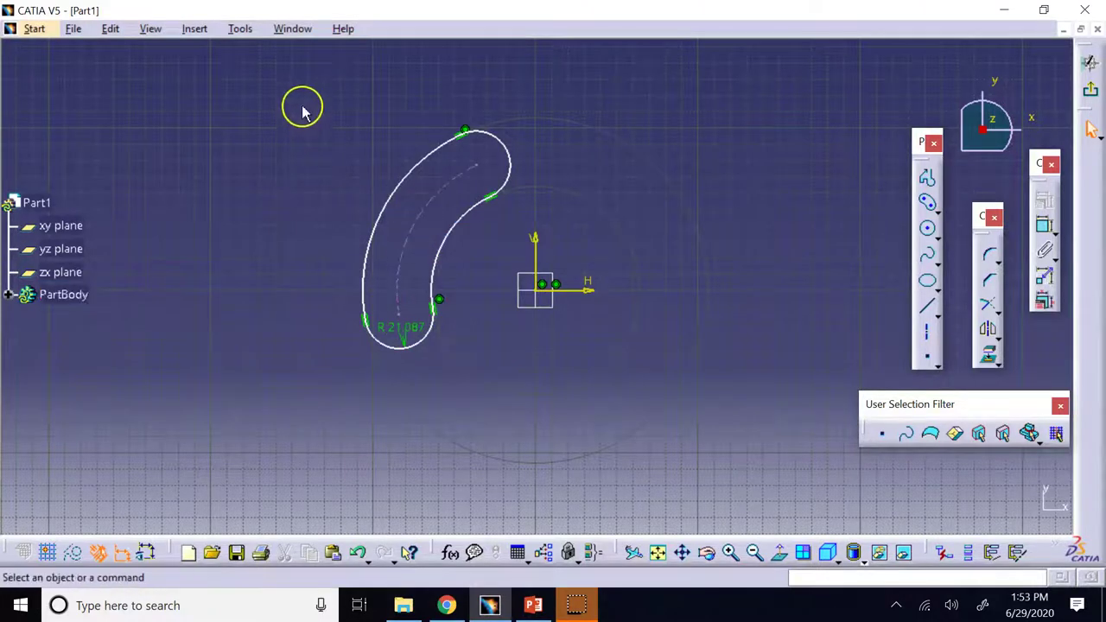
left_click(935, 235)
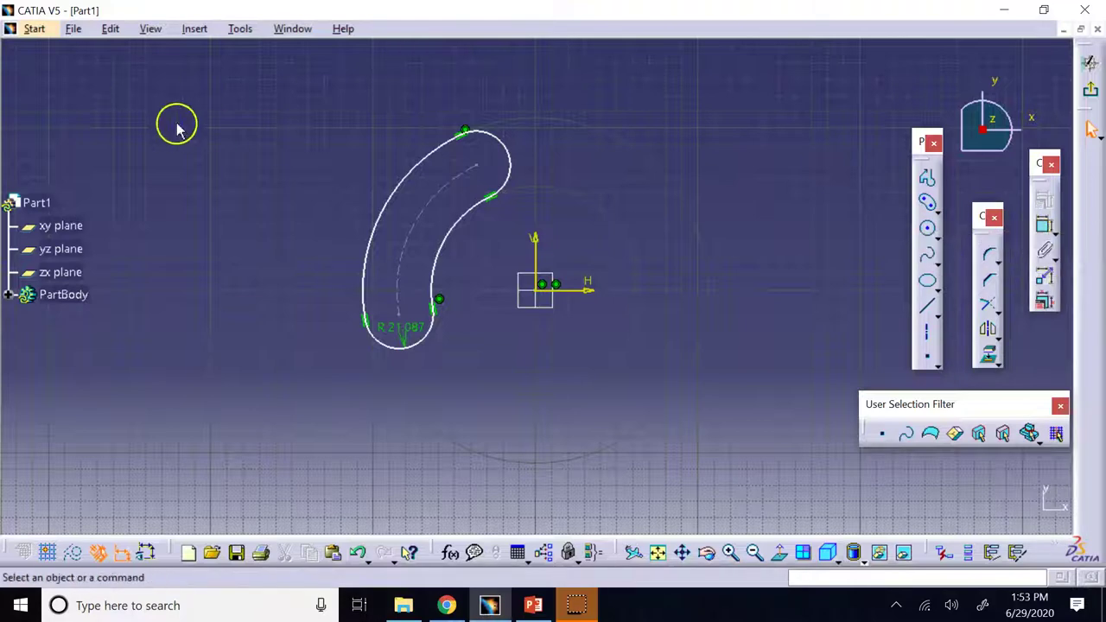
mouse_move(206, 87)
left_mouse_down()
mouse_move(316, 207)
mouse_move(542, 383)
left_mouse_up()
key("Delete")
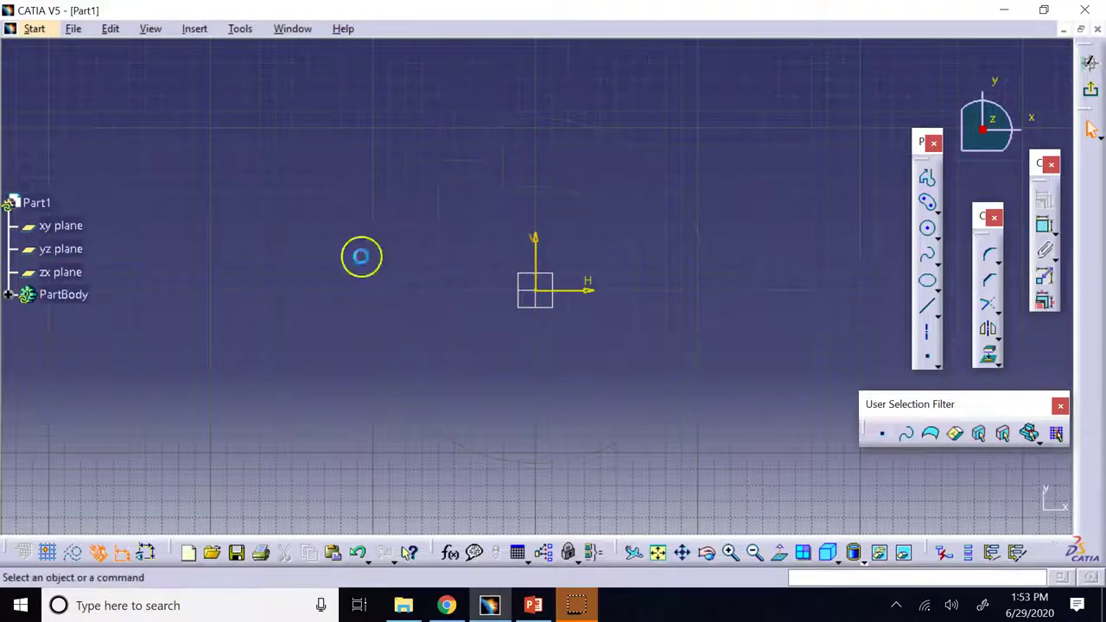
Sketch a vertical keyhole profile on the negative H side of the origin, with its round end above, and delete it
left_click(938, 210)
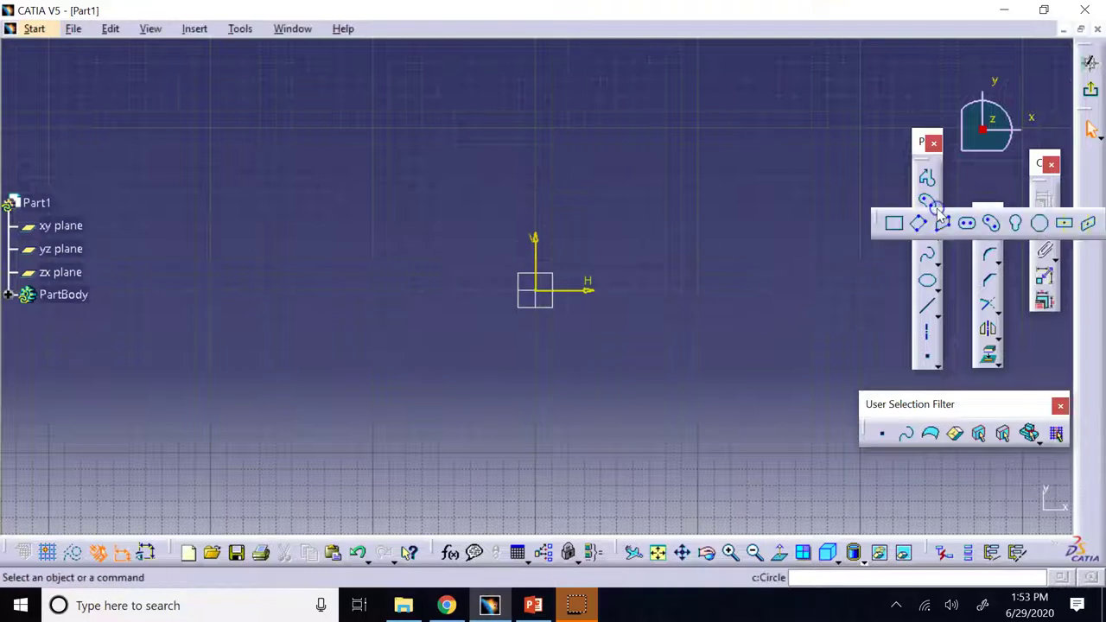
left_click(1020, 225)
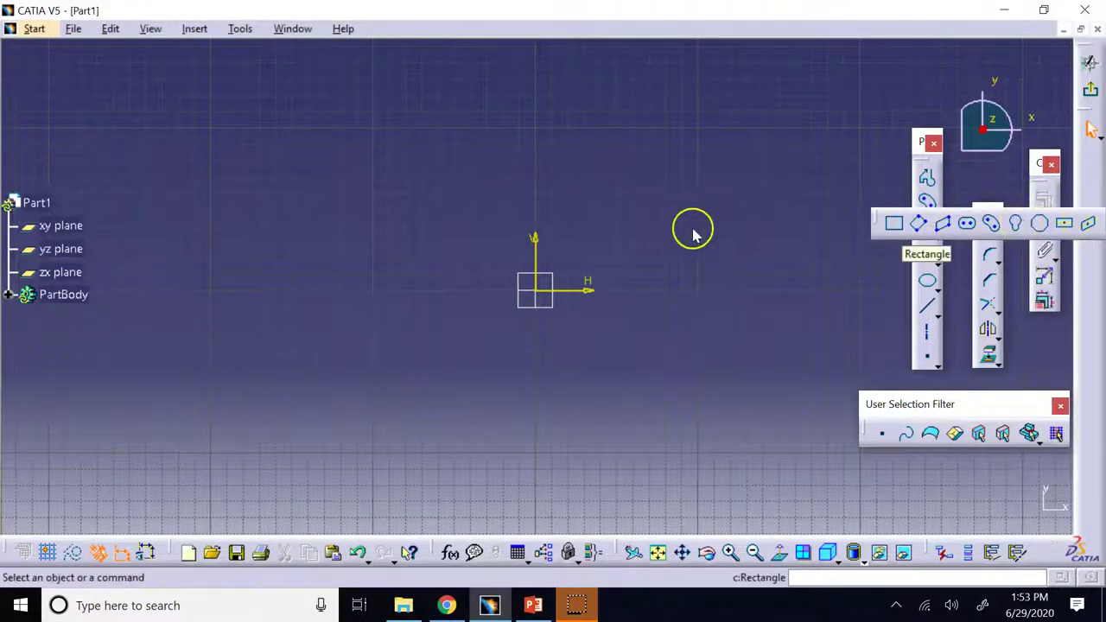
left_click(389, 202)
left_click(389, 278)
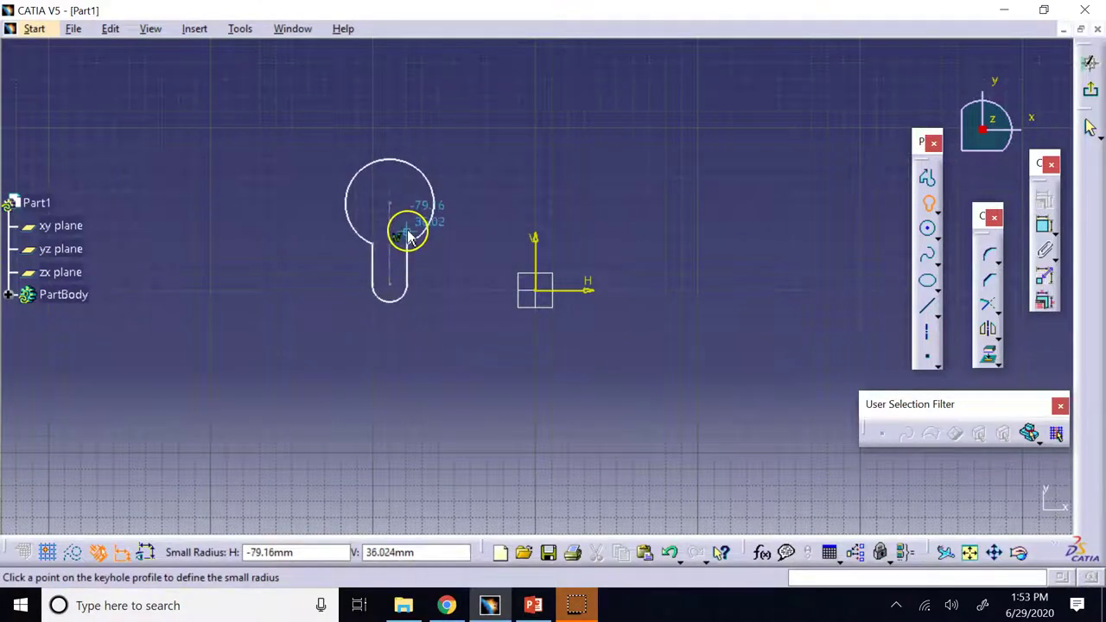
left_click(406, 232)
left_click(420, 192)
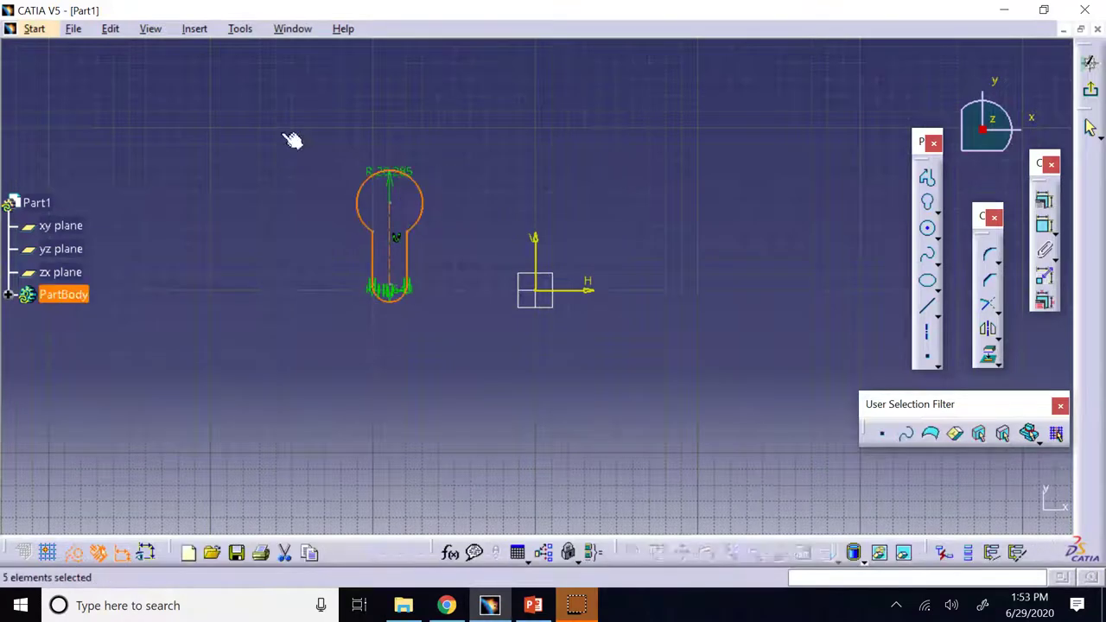
left_click_drag(302, 132, 432, 330)
key("Delete")
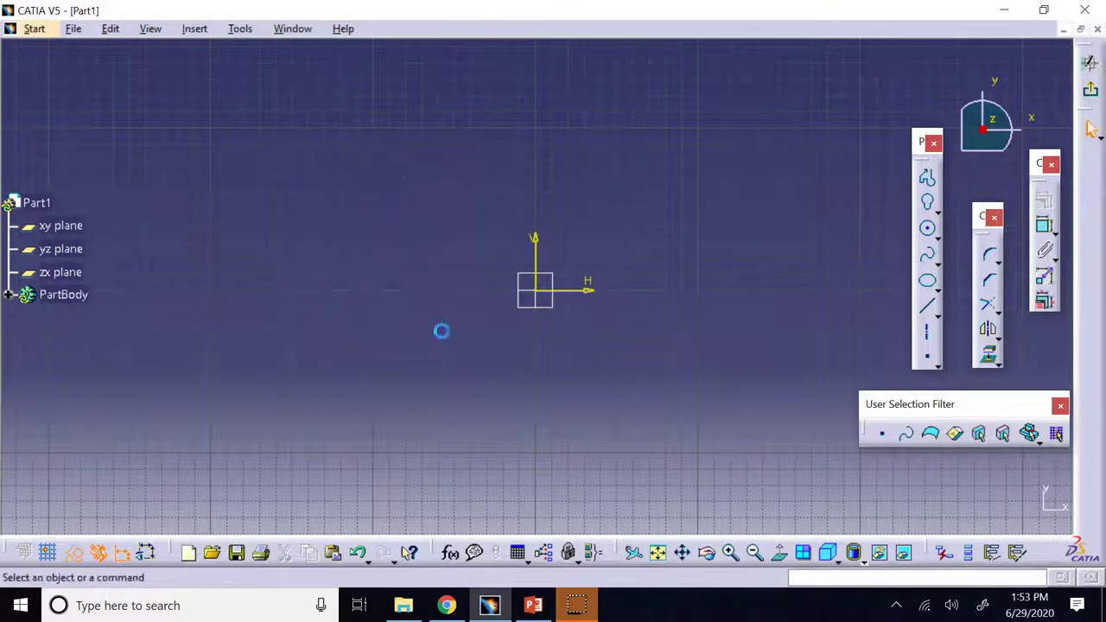
Sketch a hexagon centred on the origin with a horizontal upper side and an inscribed radius of about 86 mm, and delete it
left_click(936, 208)
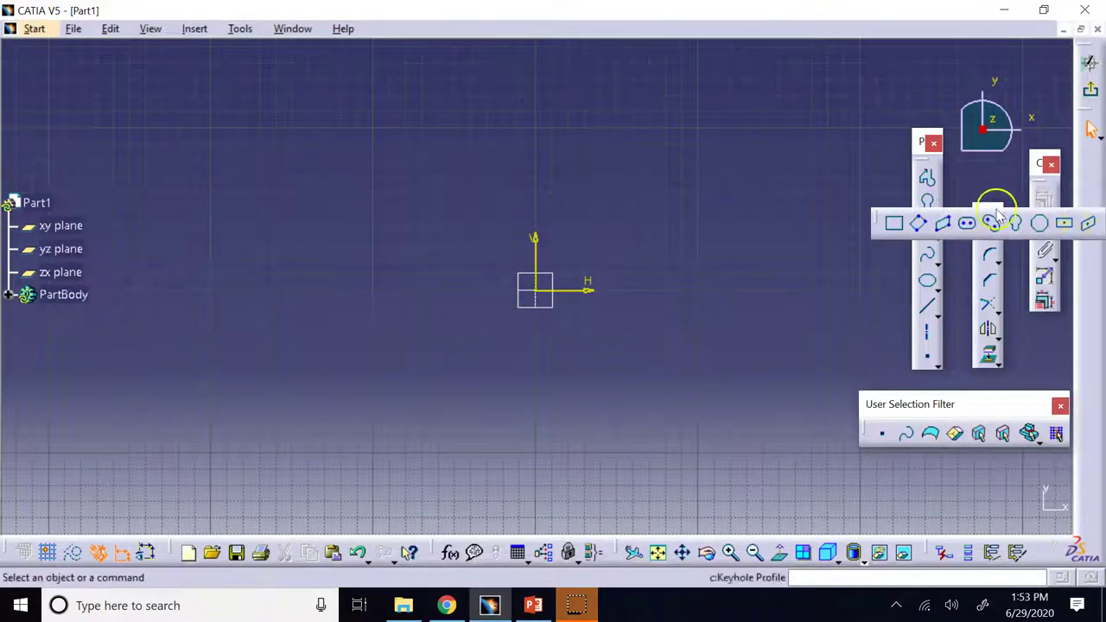
left_click(1042, 225)
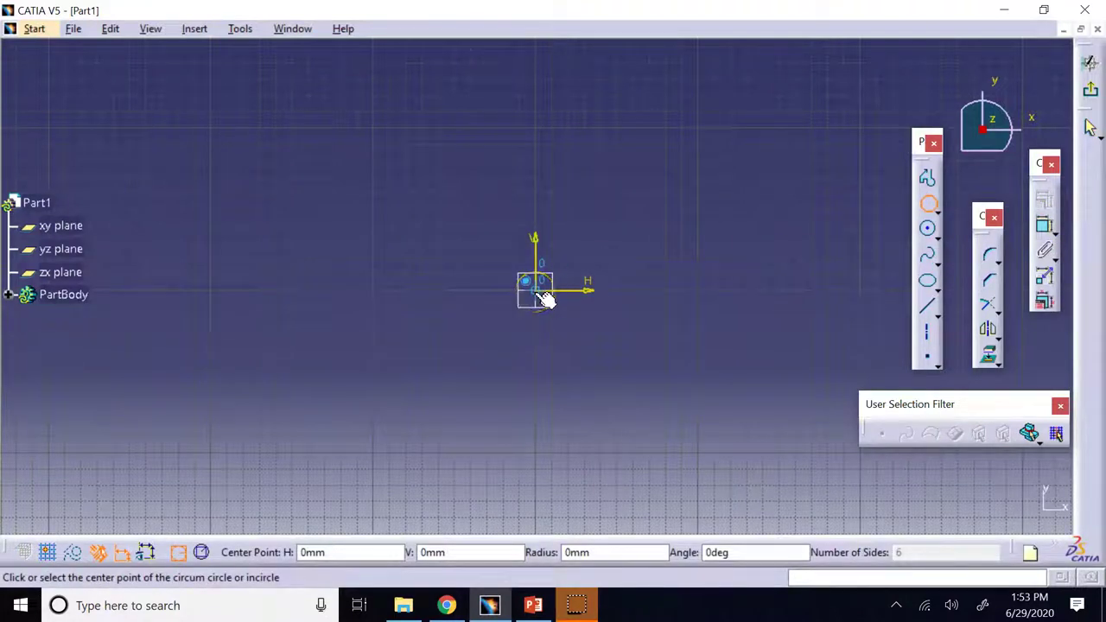
left_click(542, 295)
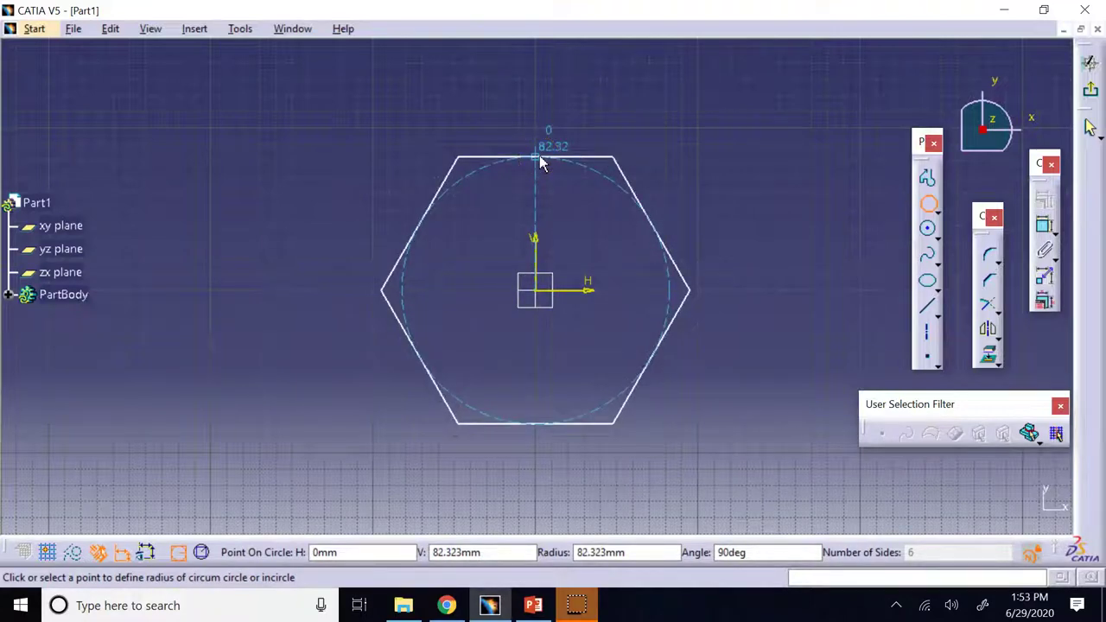
left_click(537, 153)
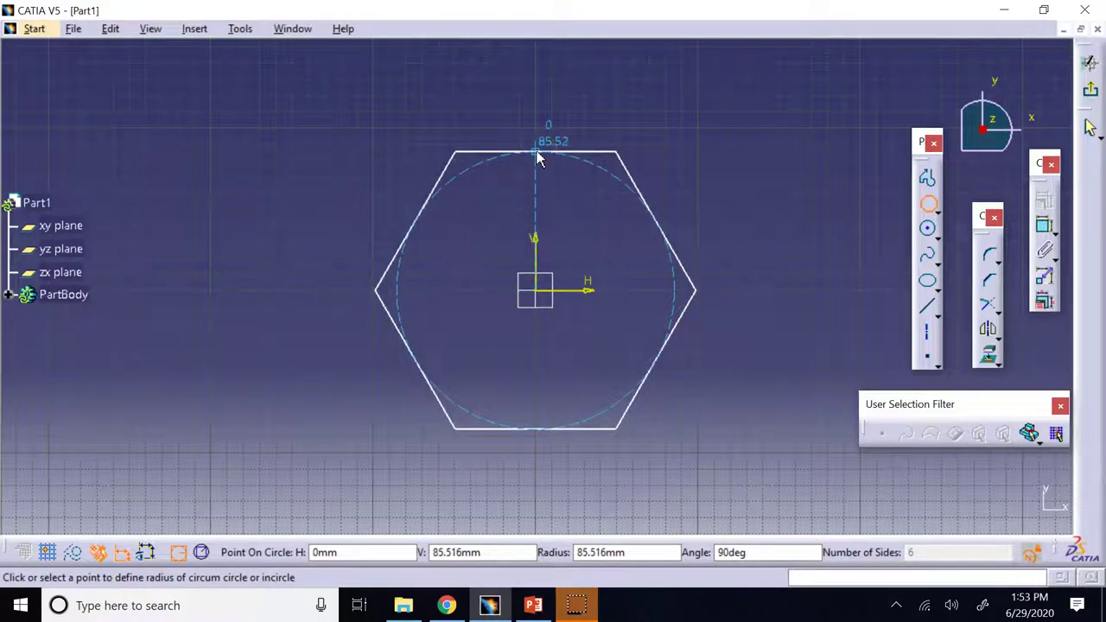
left_click(536, 154)
left_click(759, 114)
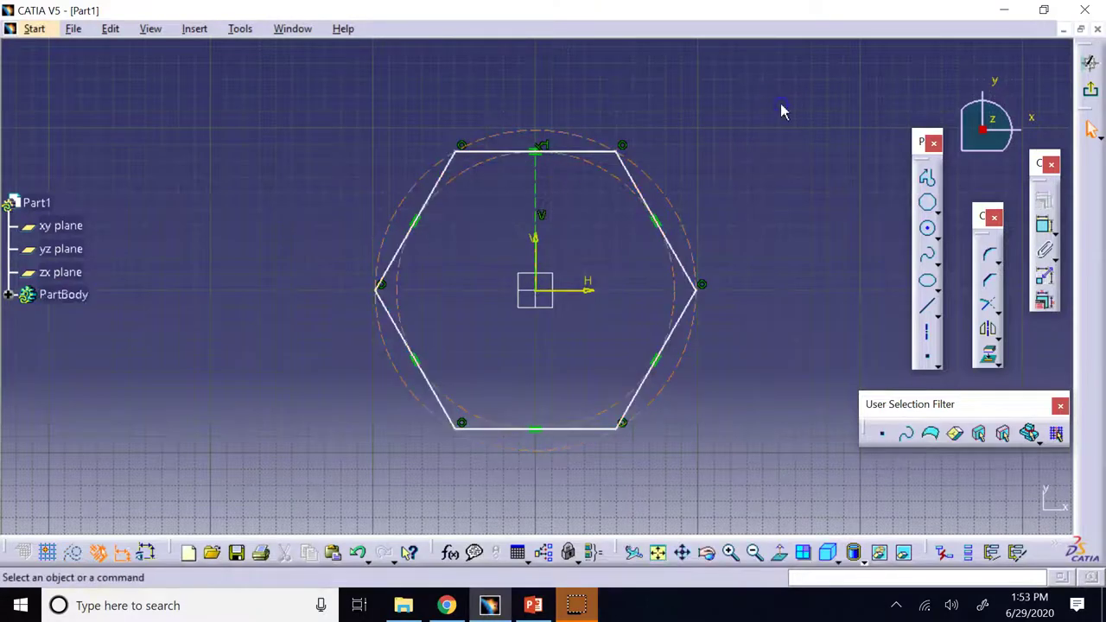
left_click_drag(311, 108, 714, 456)
key("Delete")
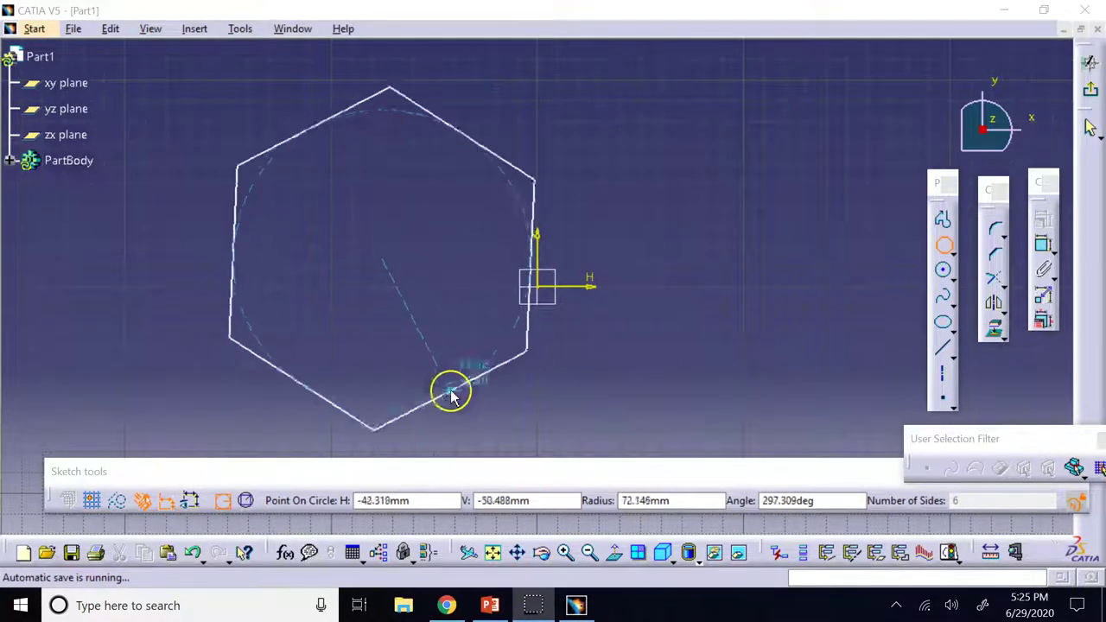
Reposition the Sketch tools toolbar to show all polygon options and unlock the polygon's number of sides
mouse_move(476, 487)
left_mouse_down()
mouse_move(459, 477)
mouse_move(448, 500)
left_mouse_up()
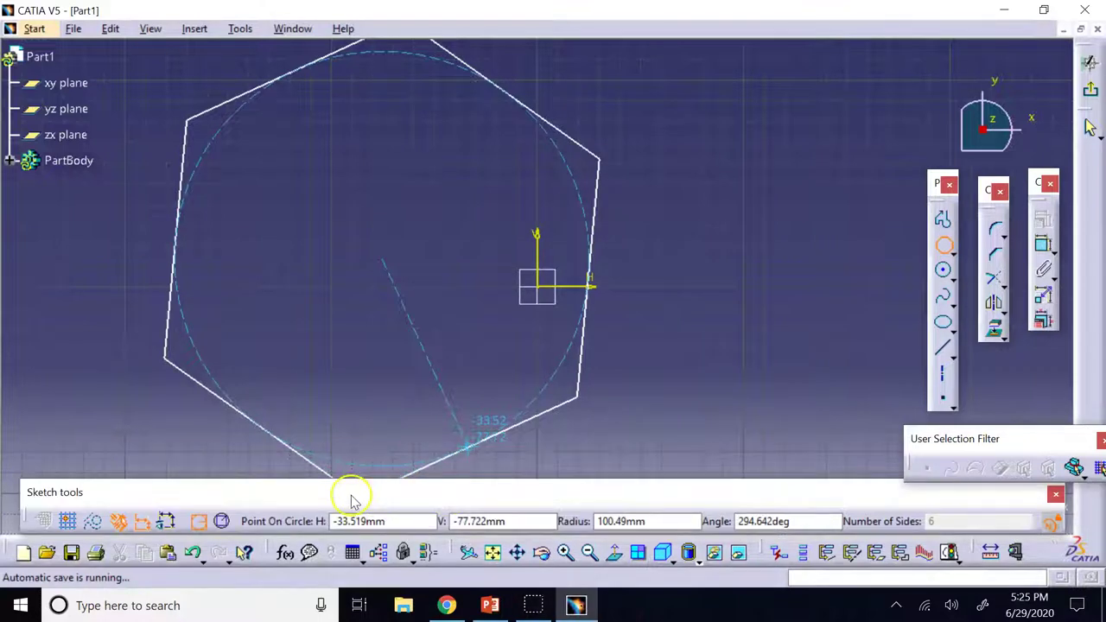
left_click(938, 525)
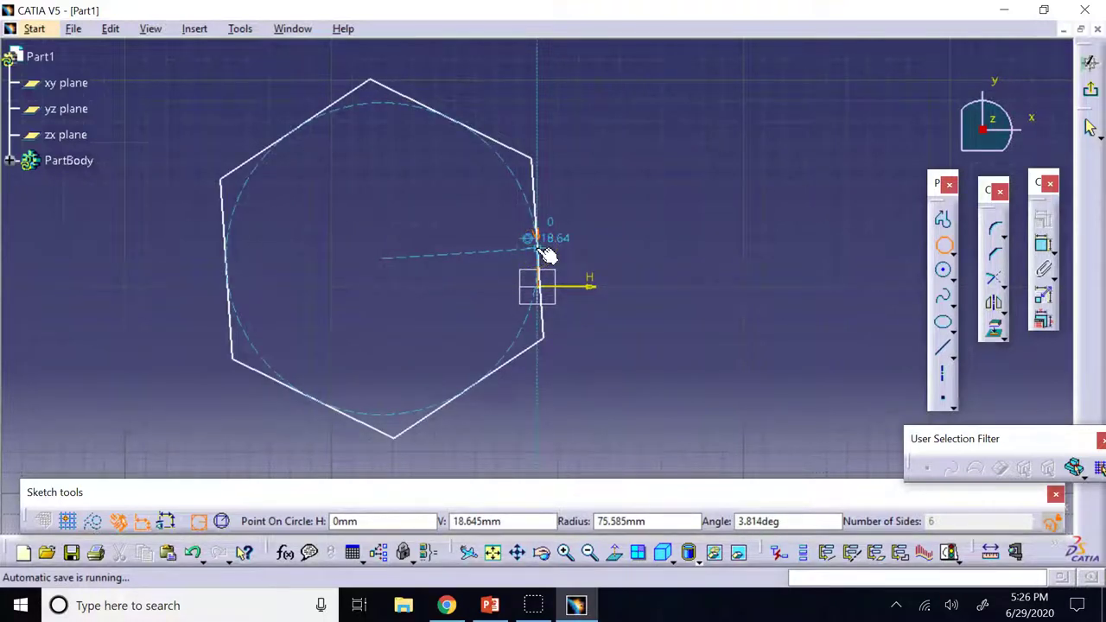
left_click(1056, 521)
left_click(1016, 522)
mouse_move(955, 493)
left_mouse_down()
mouse_move(896, 414)
mouse_move(912, 384)
left_mouse_up()
mouse_move(822, 378)
left_mouse_down()
mouse_move(948, 440)
mouse_move(1045, 458)
mouse_move(946, 459)
mouse_move(871, 484)
left_mouse_up()
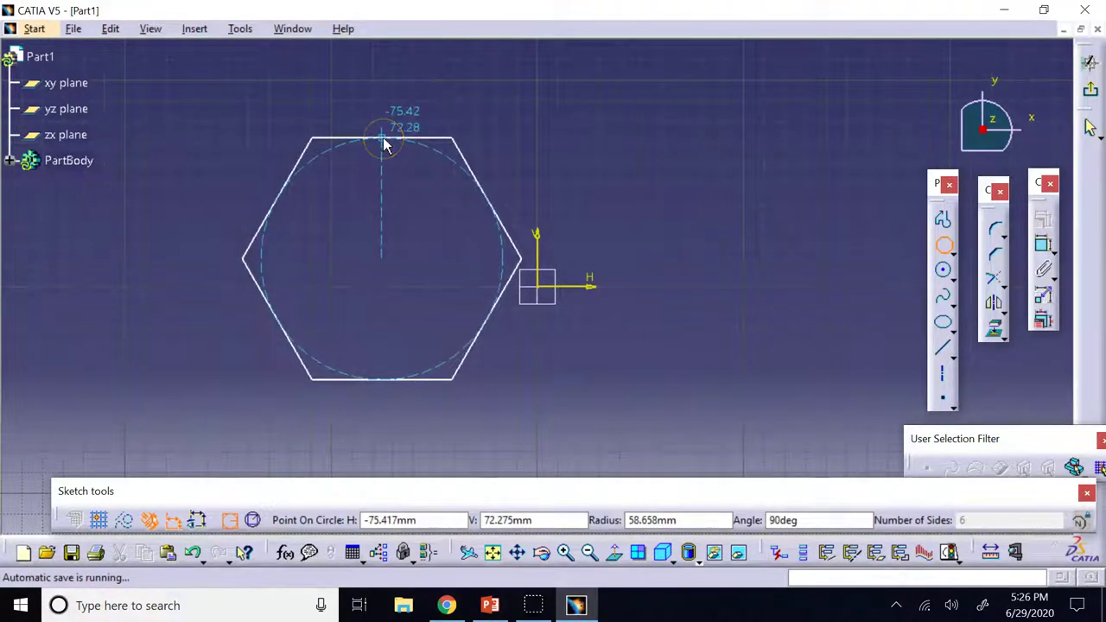
Define the polygon's inscribed circle with a radius of about 59 mm at 90 degrees and set its number of sides to 3
left_click(385, 145)
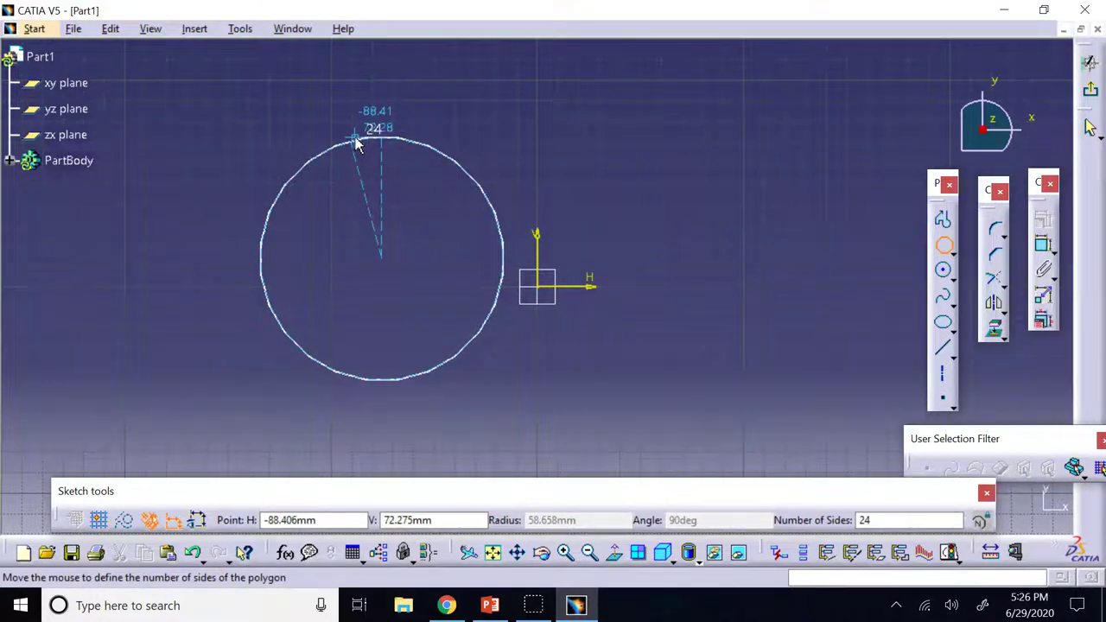
left_click_drag(355, 142, 295, 248)
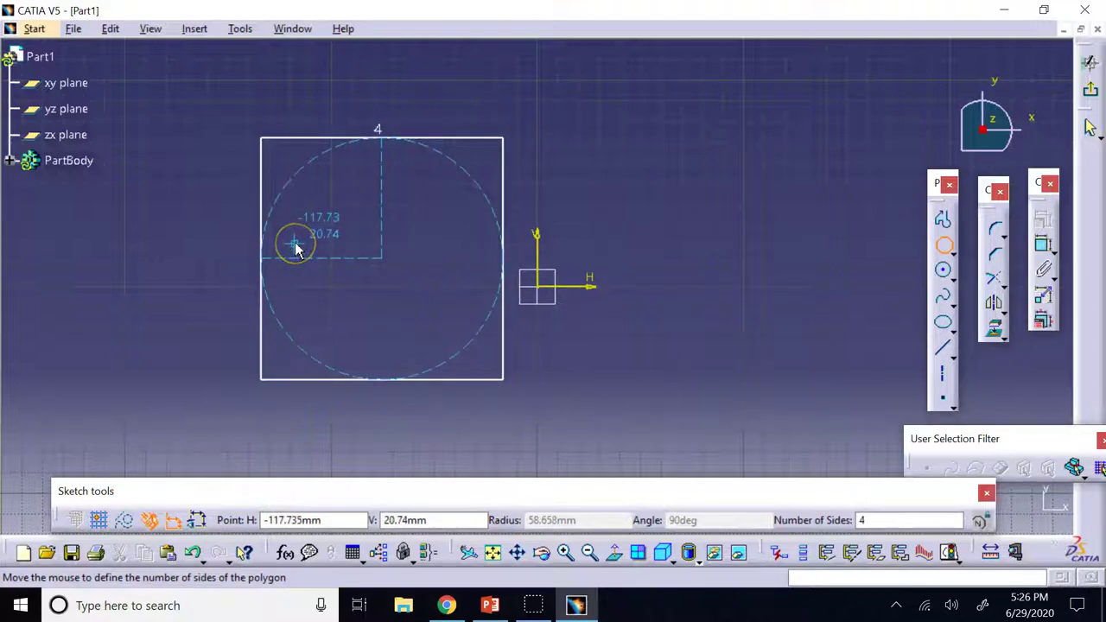
left_click(864, 519)
type("3")
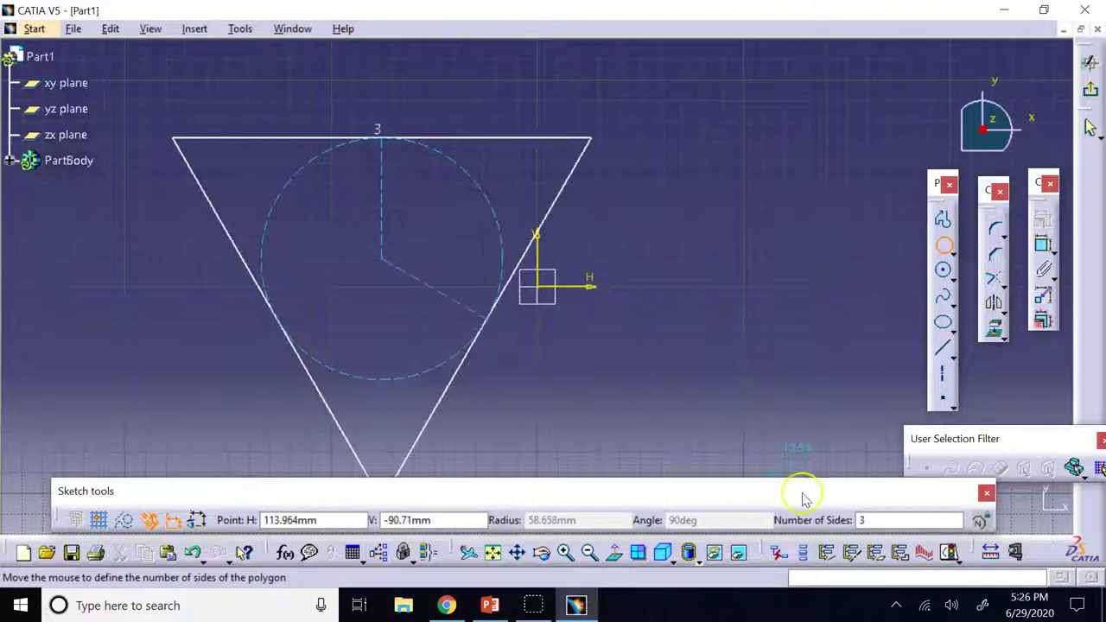
left_click_drag(287, 418, 854, 455)
Complete the polygon with 5 sides and delete the pentagon
left_click(869, 518)
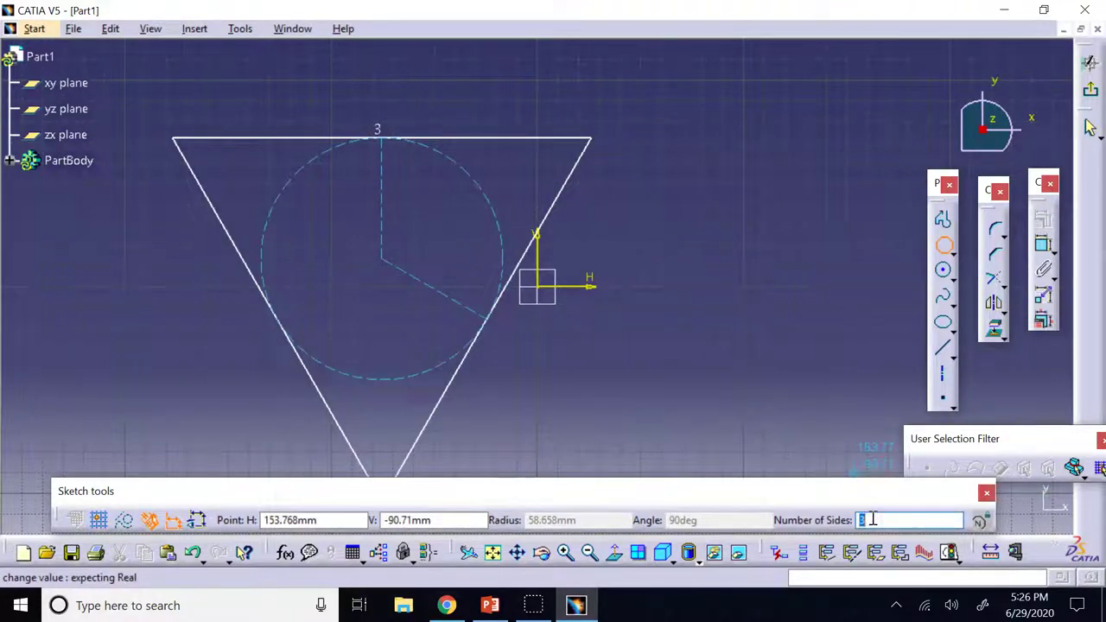
type("5")
key("Return")
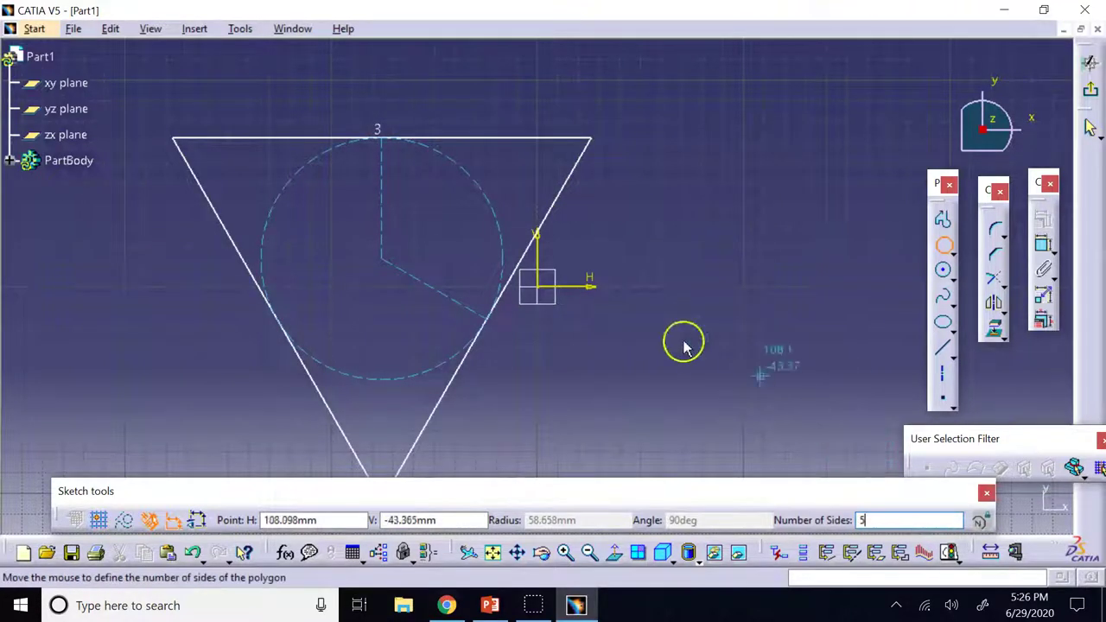
left_click(570, 304)
left_click(686, 196)
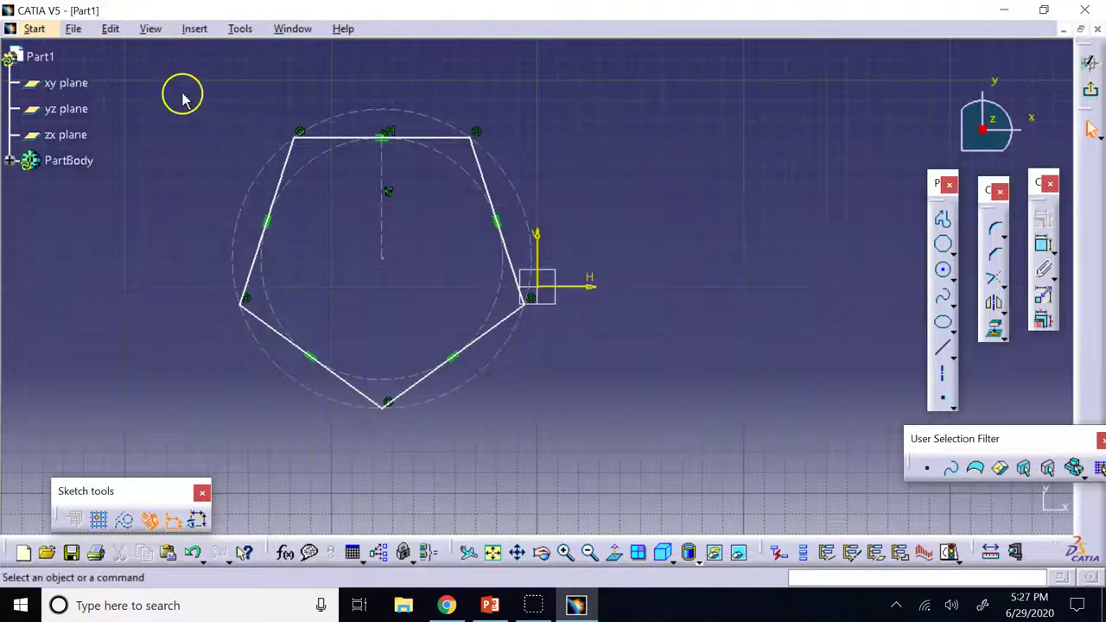
mouse_move(184, 94)
left_mouse_down()
mouse_move(320, 296)
mouse_move(573, 402)
mouse_move(583, 433)
left_mouse_up()
key("Delete")
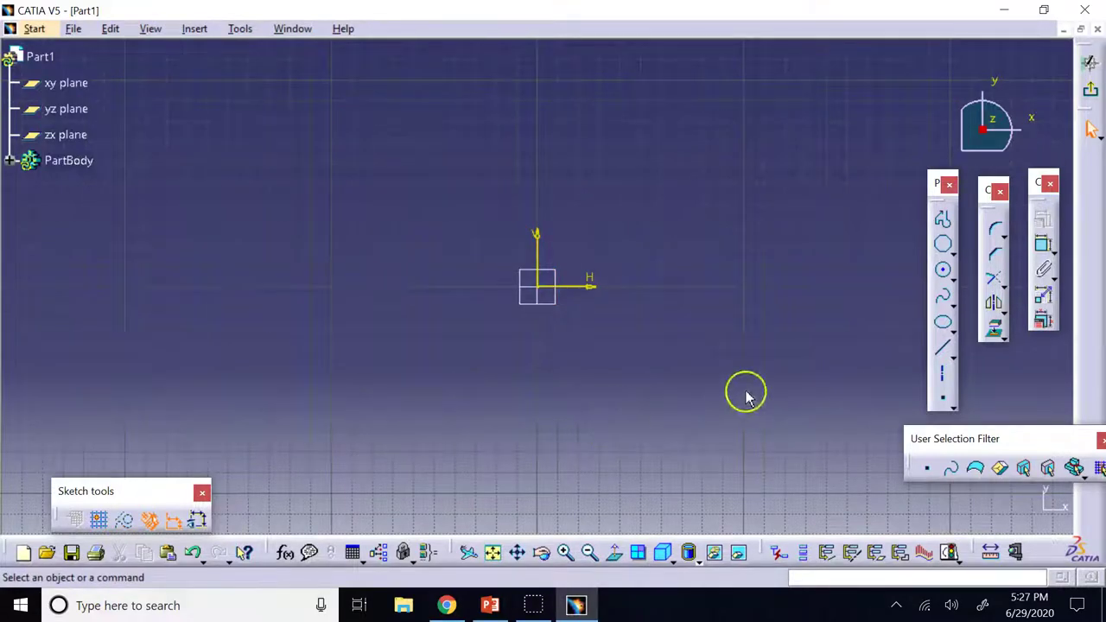
Sketch a circle by centre and radius on the negative H side of the origin, and delete it
left_click(957, 258)
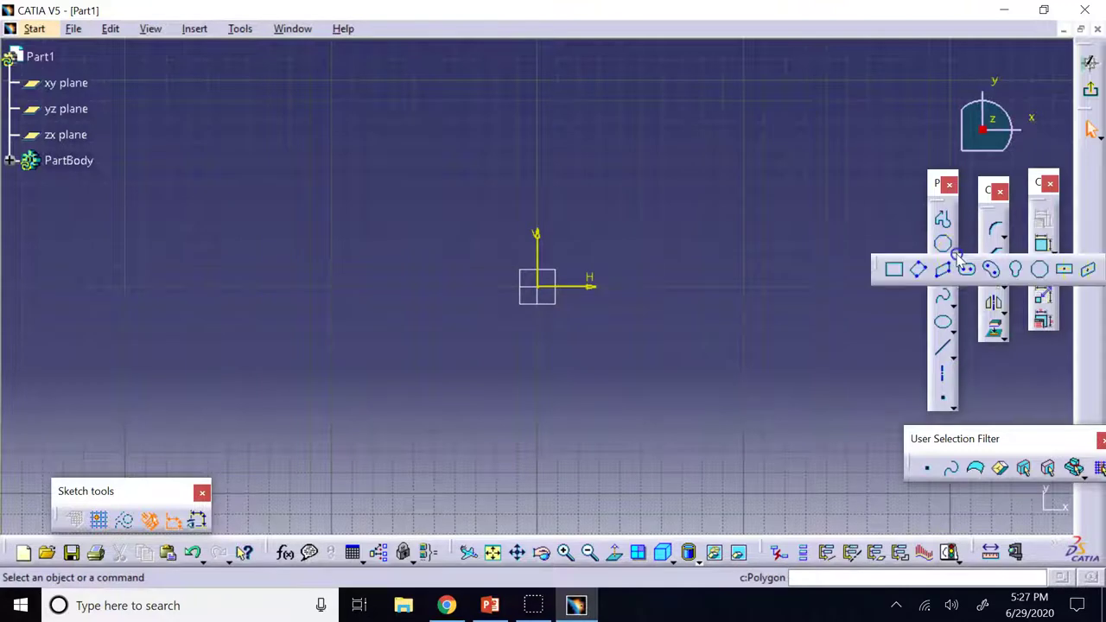
left_click(896, 268)
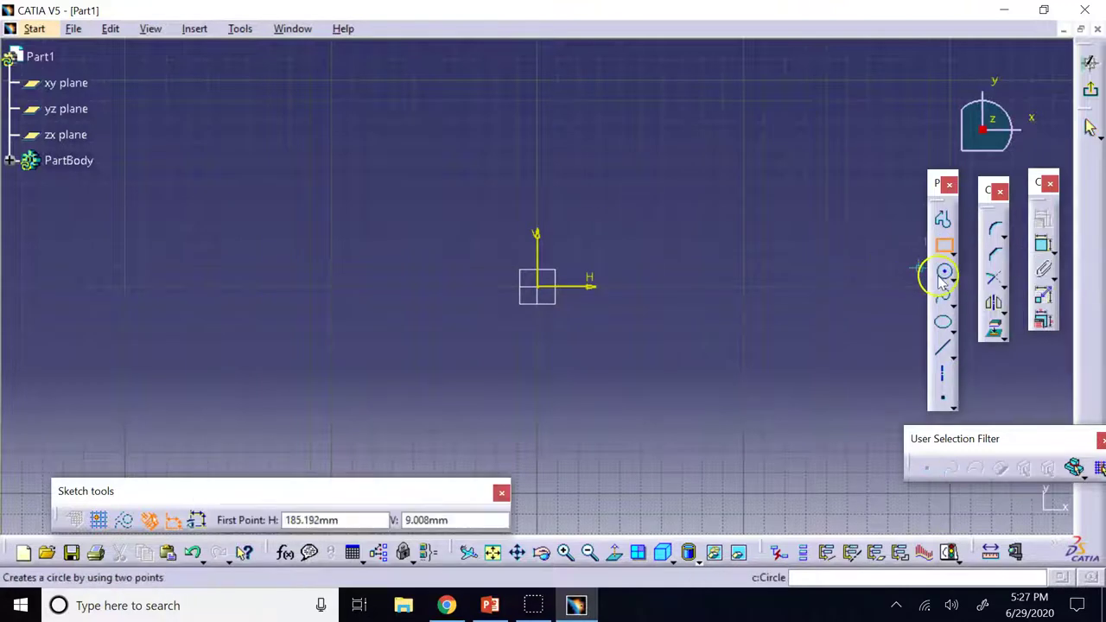
left_click(943, 272)
left_click(951, 277)
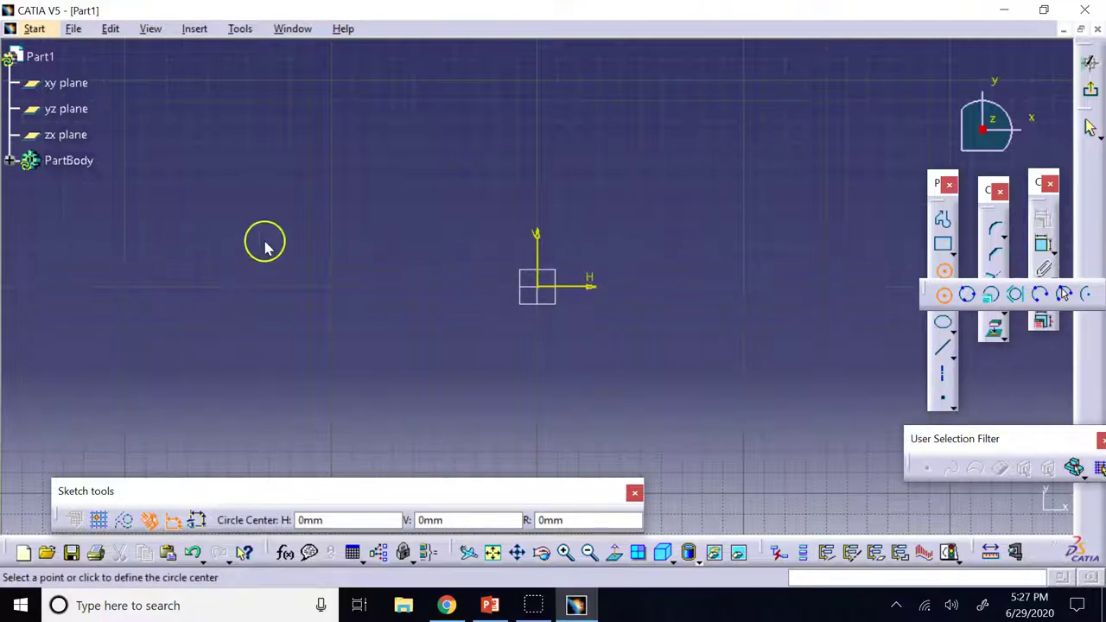
left_click(410, 263)
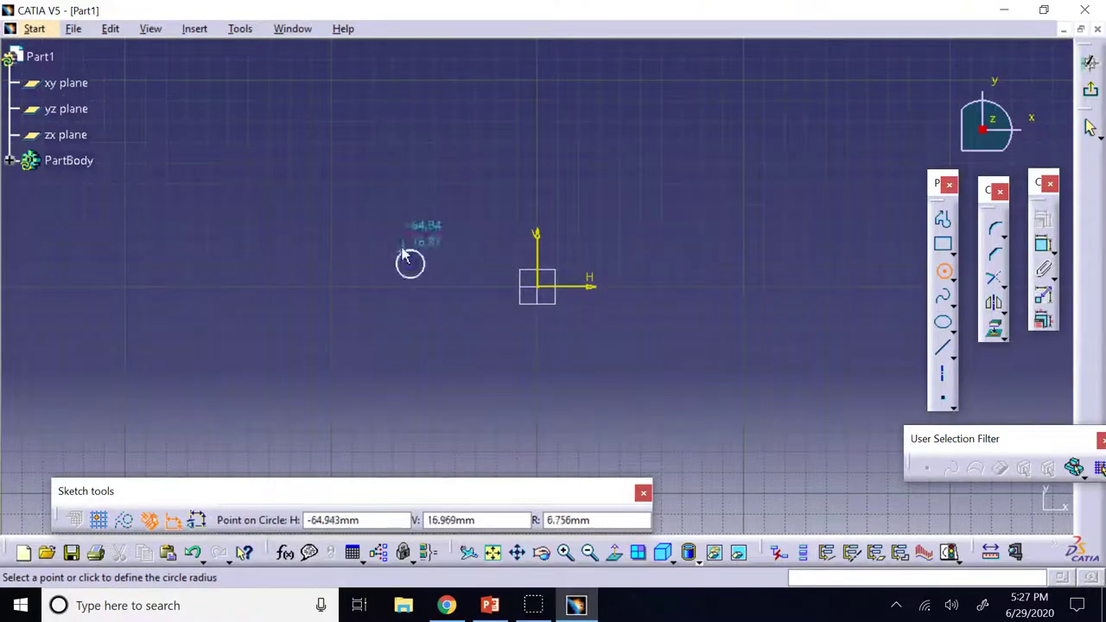
left_click(353, 171)
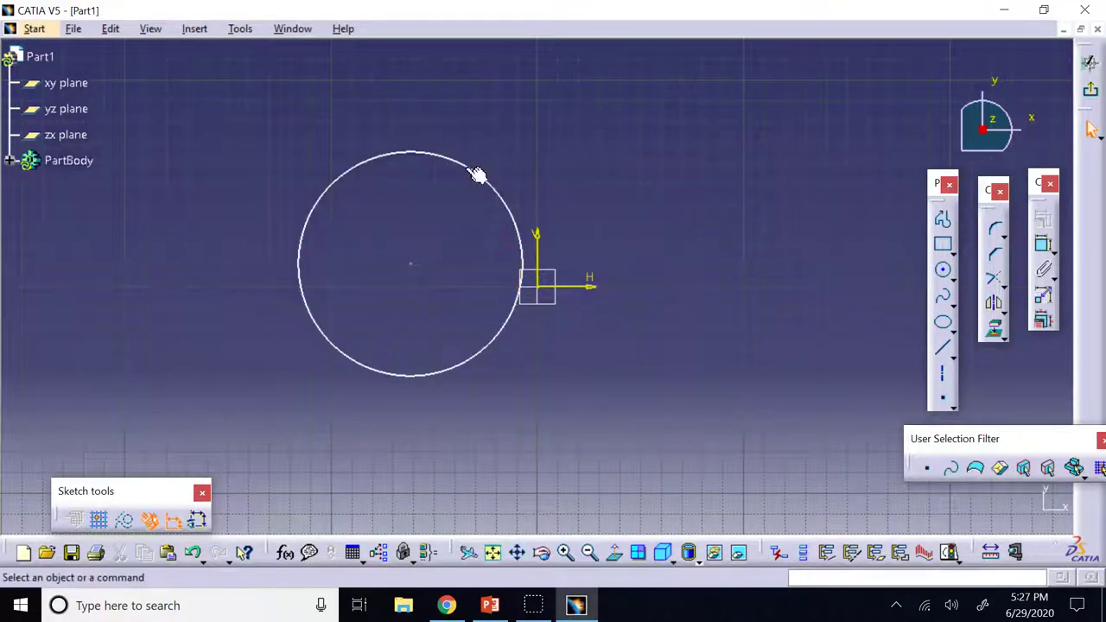
left_click(354, 173)
key("Delete")
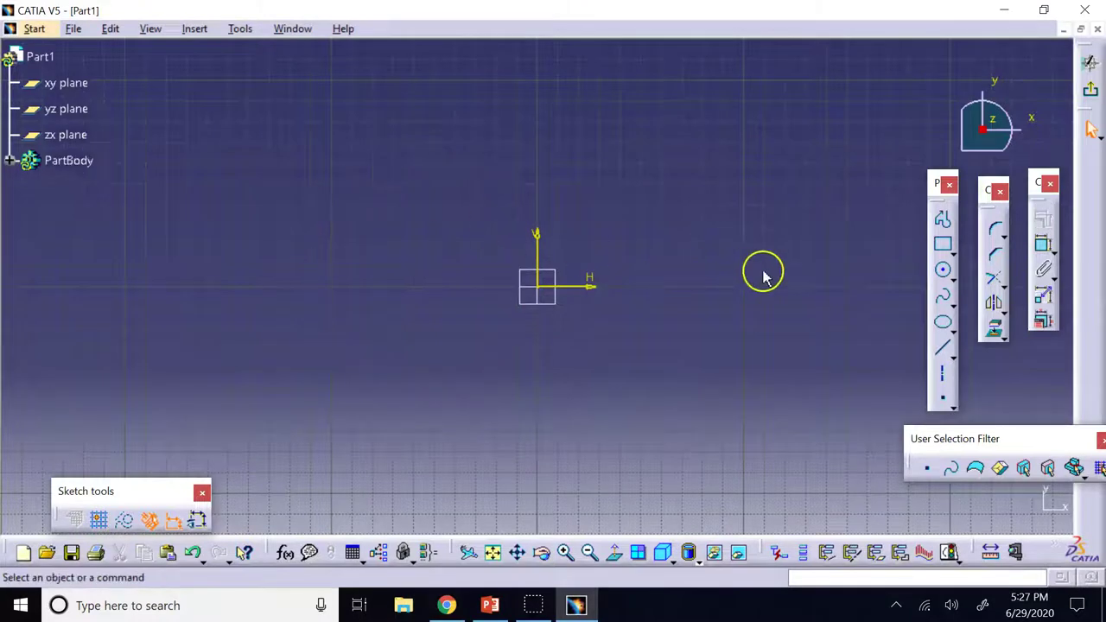
Enable Snap to Point while sketching a three-point circle through the origin and H -60 mm, V 80 mm, and delete the circle
left_click(953, 279)
left_click(969, 300)
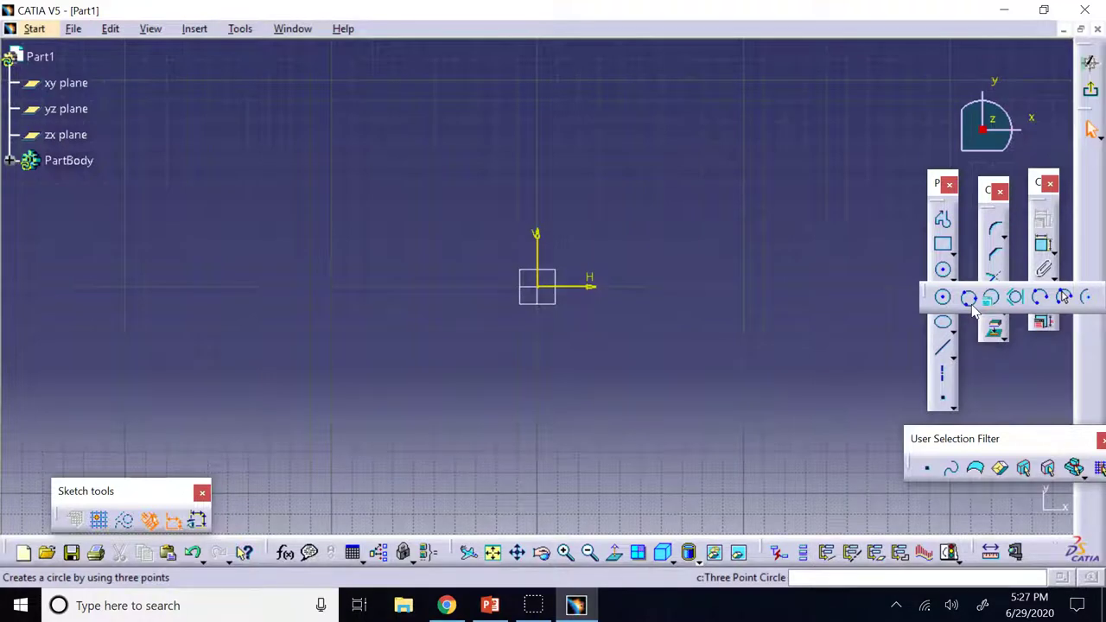
left_click(969, 299)
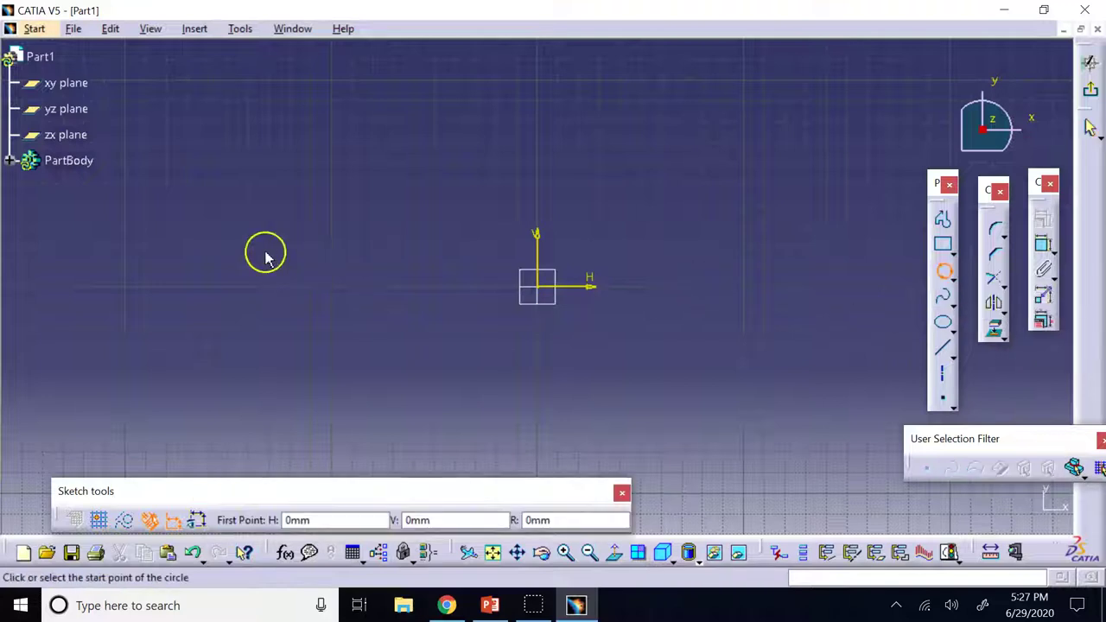
left_click(545, 291)
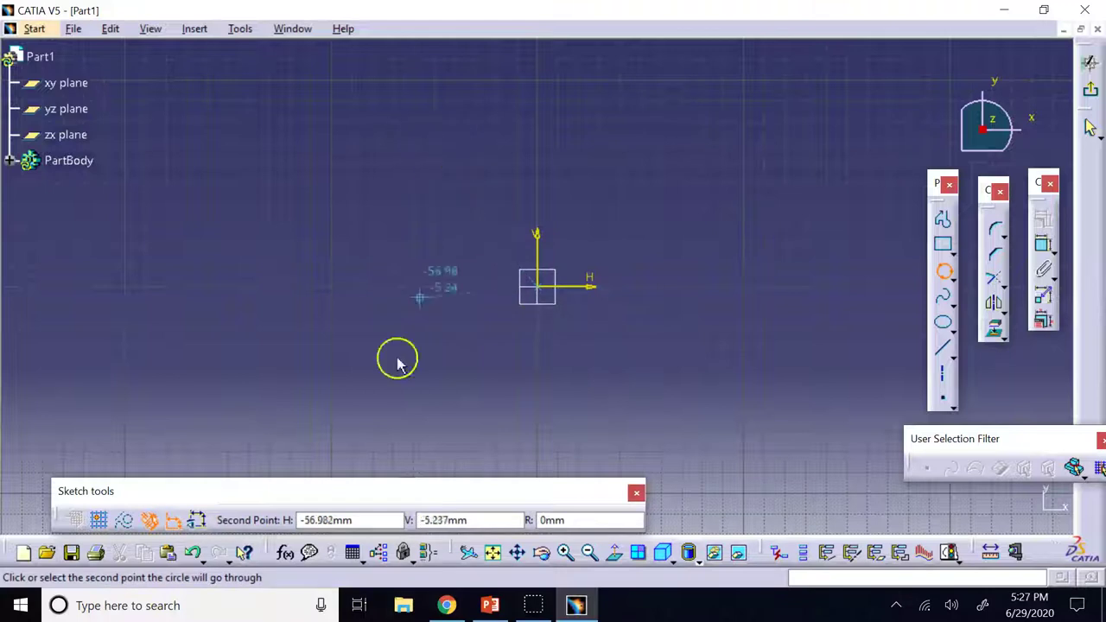
left_click(102, 523)
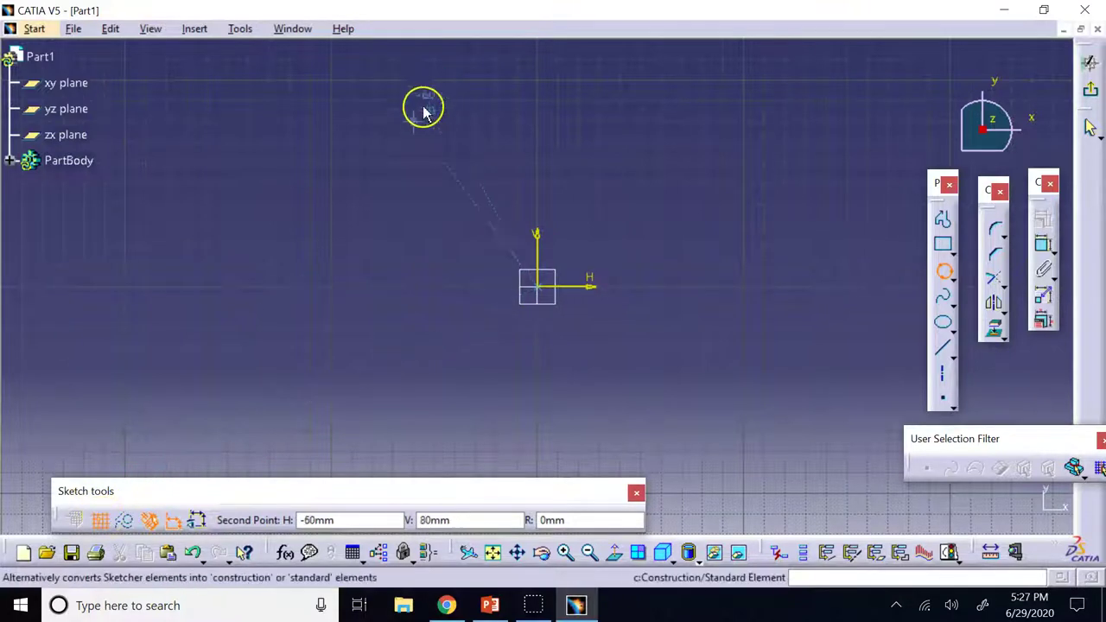
left_click(415, 124)
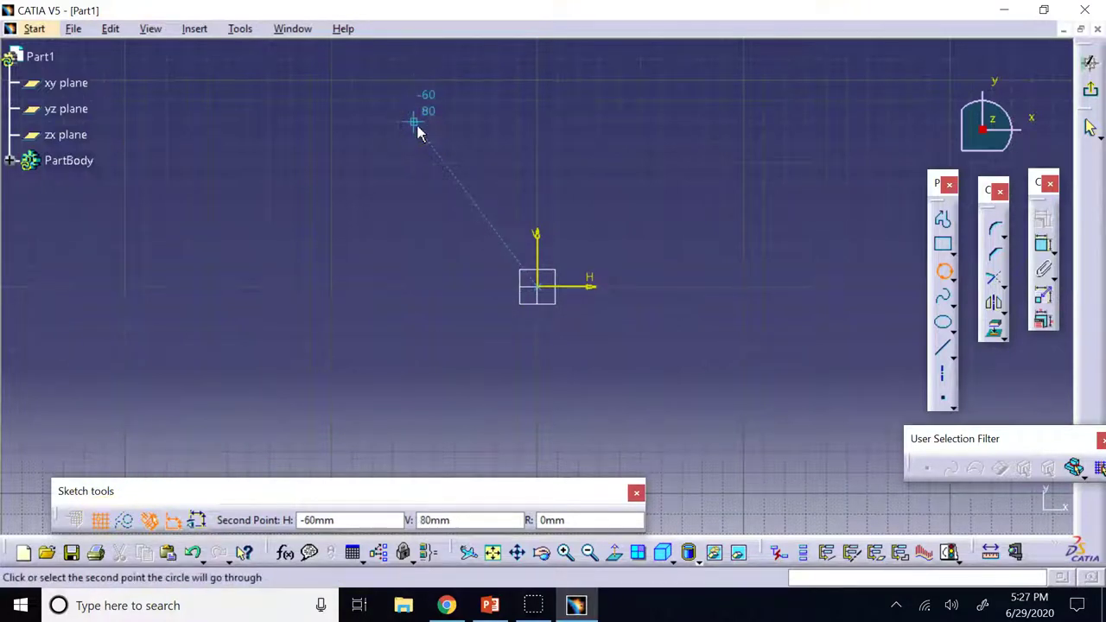
left_click(416, 126)
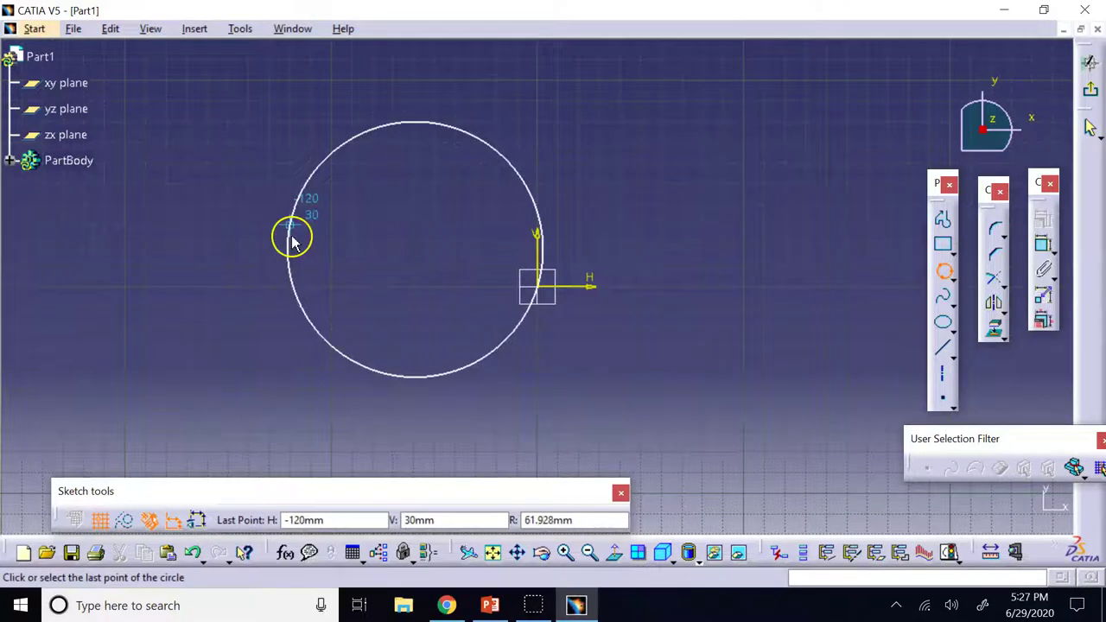
left_click(229, 373)
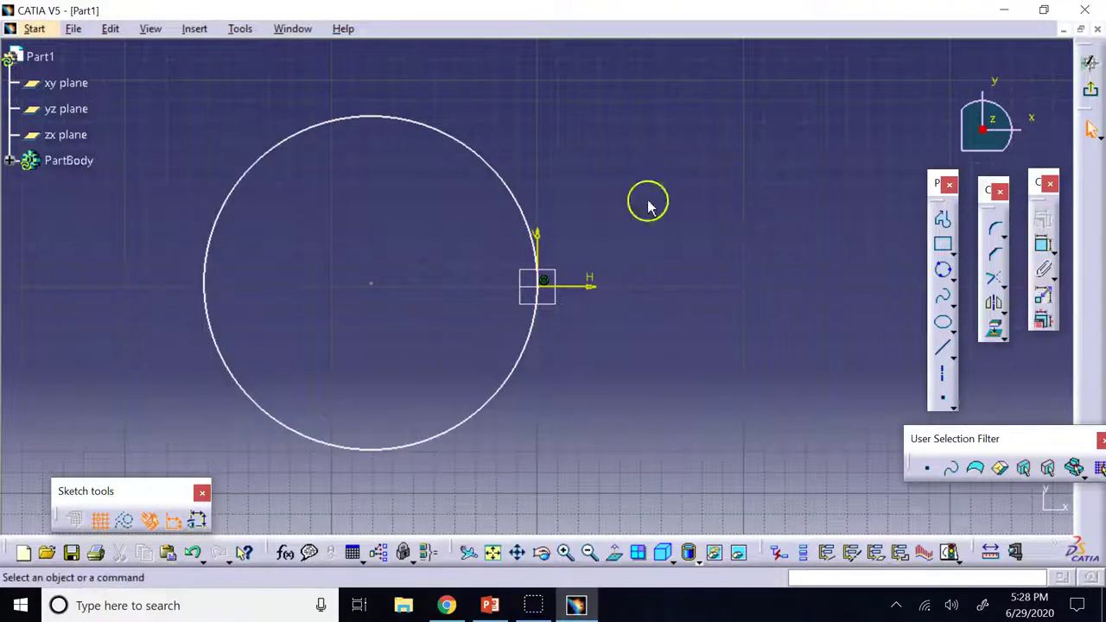
left_click_drag(125, 114, 547, 458)
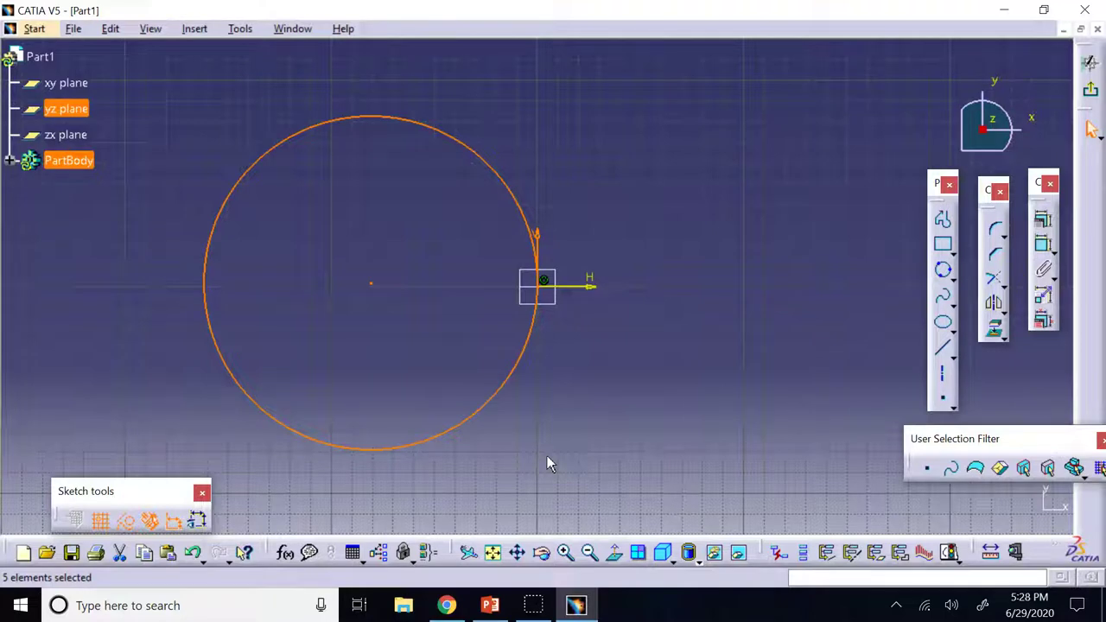
key("Delete")
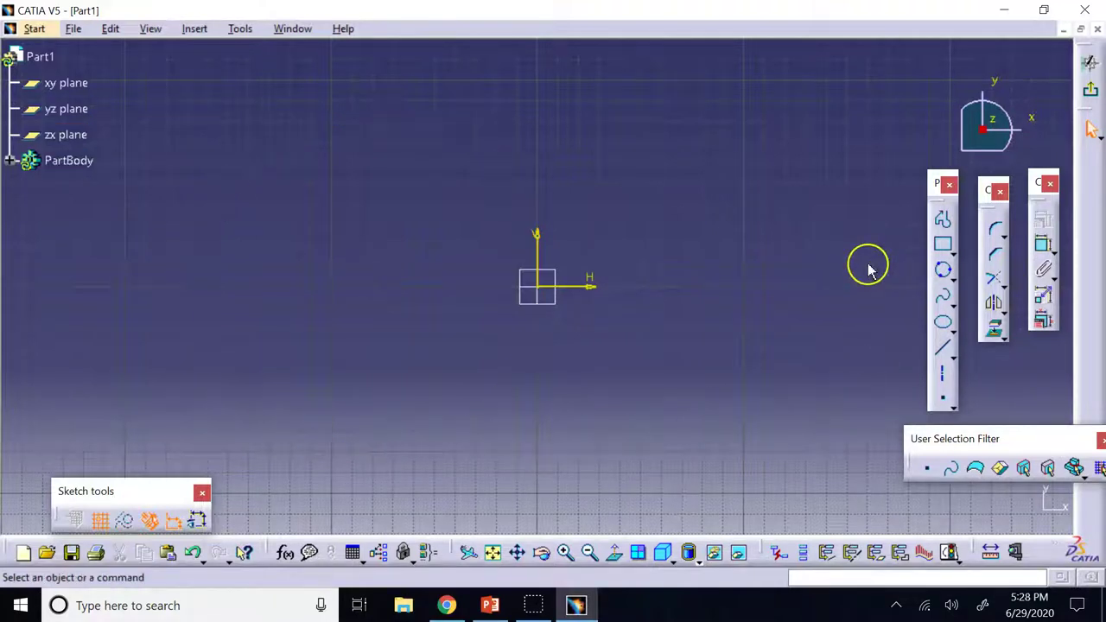
Sketch three separate lines around the origin: two slanted on the negative H side and one steep on the positive H side
left_click(955, 300)
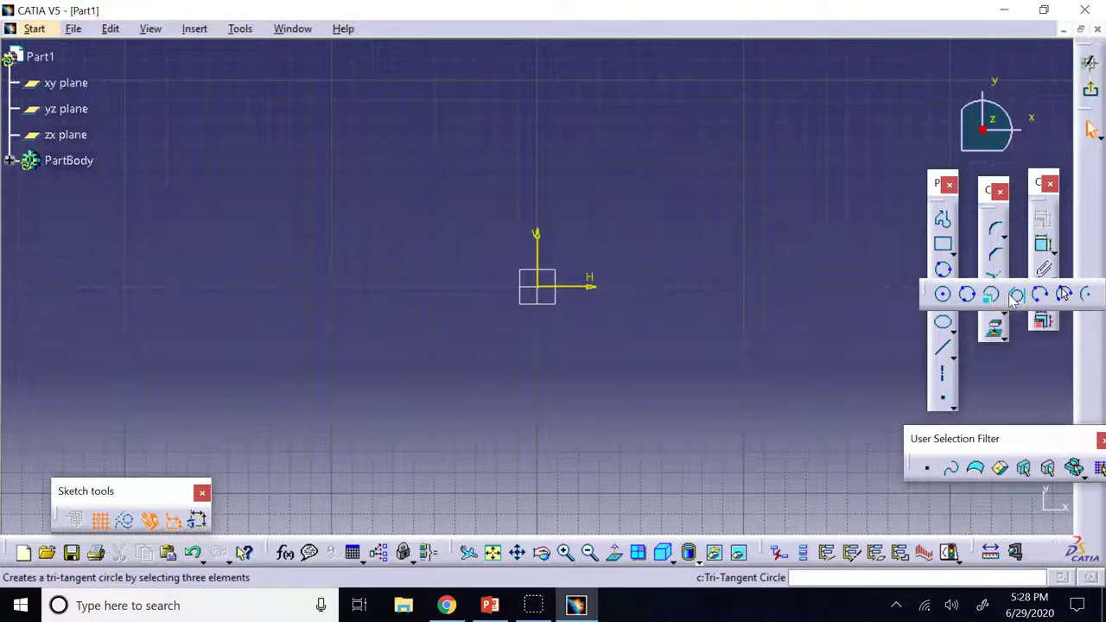
left_click(943, 348)
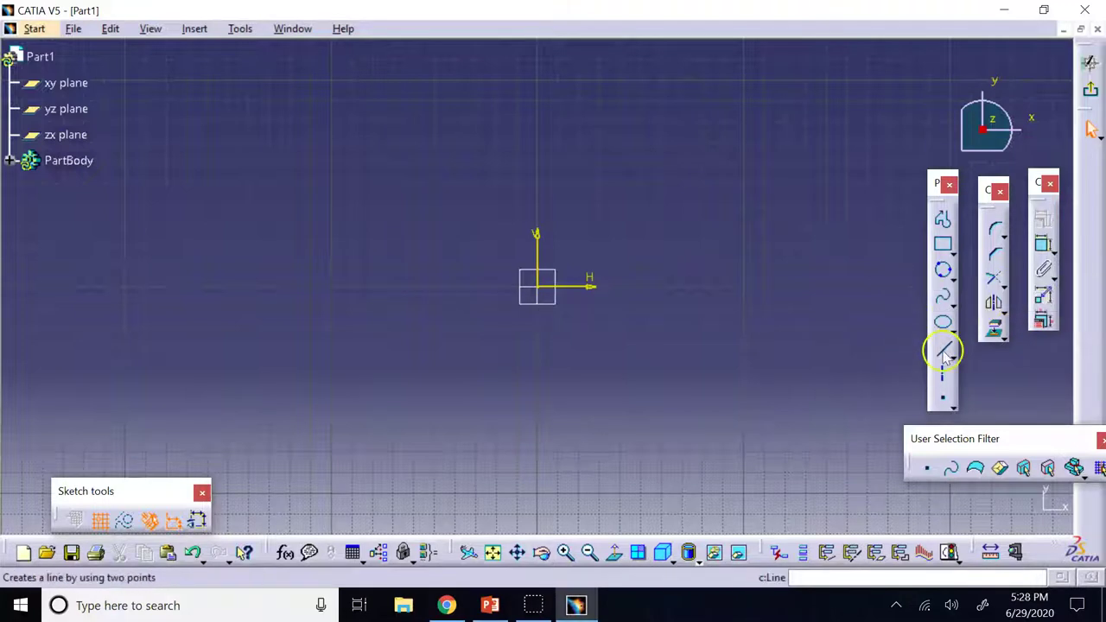
left_click(438, 148)
left_click(208, 265)
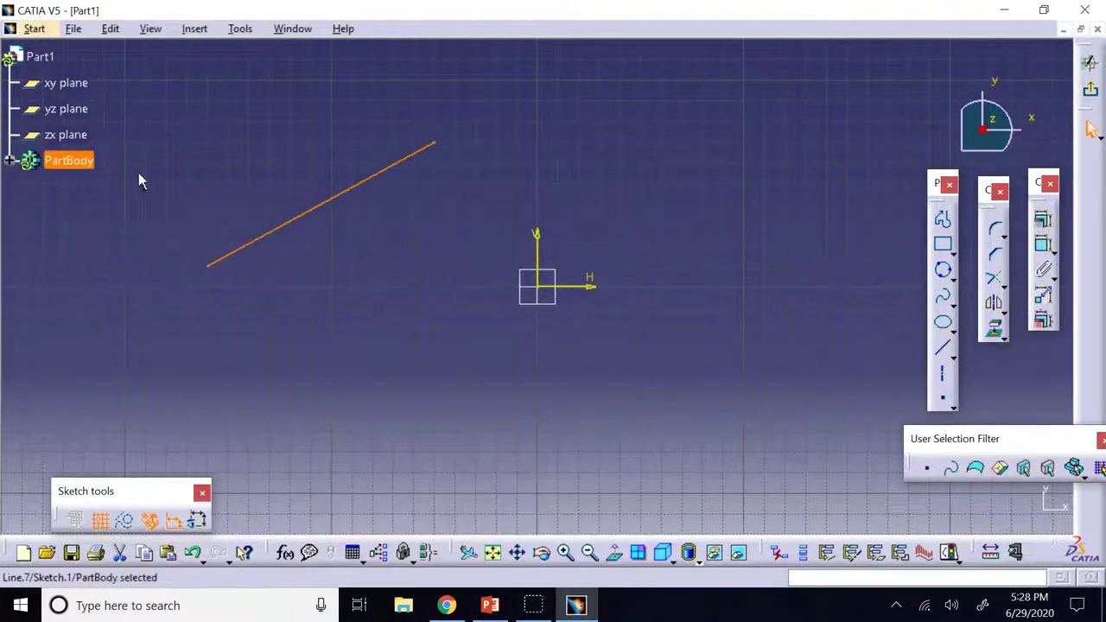
left_click(943, 348)
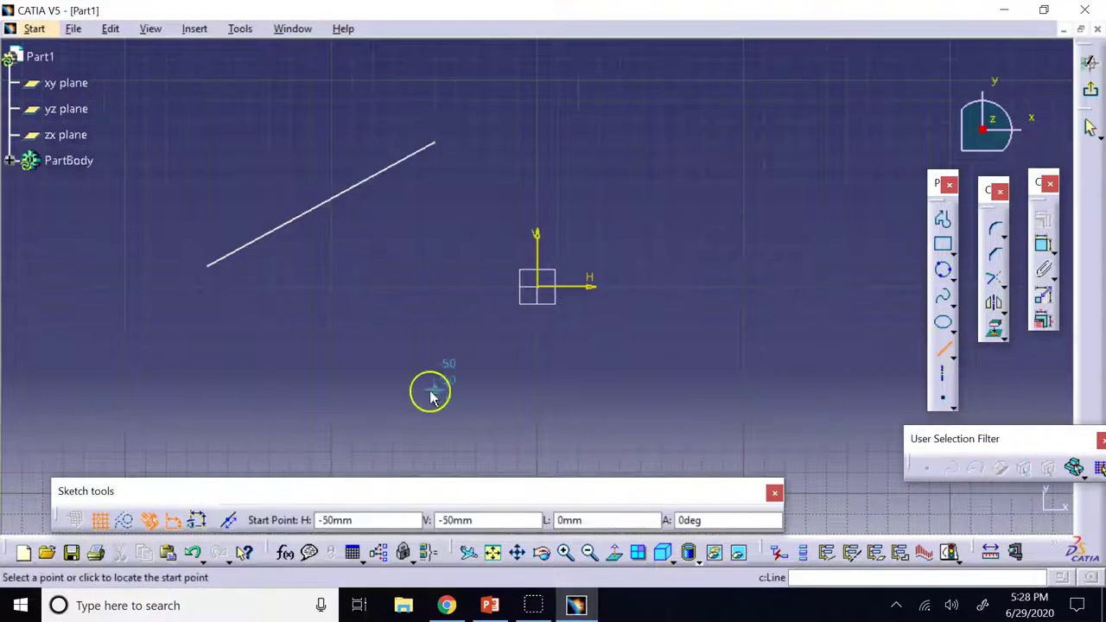
left_click(310, 390)
left_click(537, 472)
left_click(701, 163)
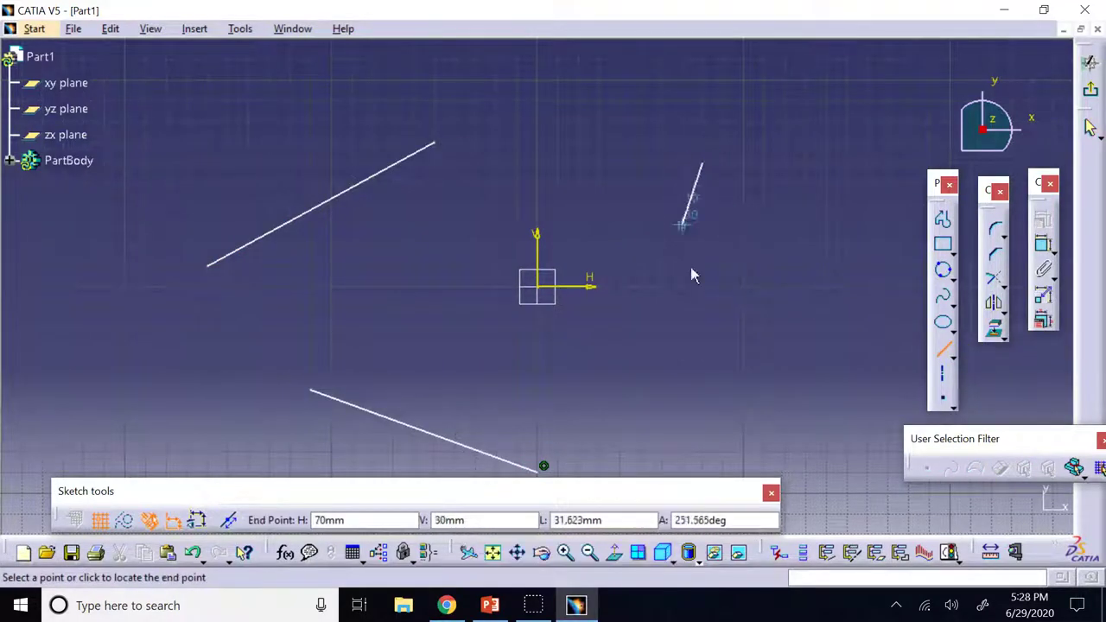
left_click(682, 369)
left_click(942, 349)
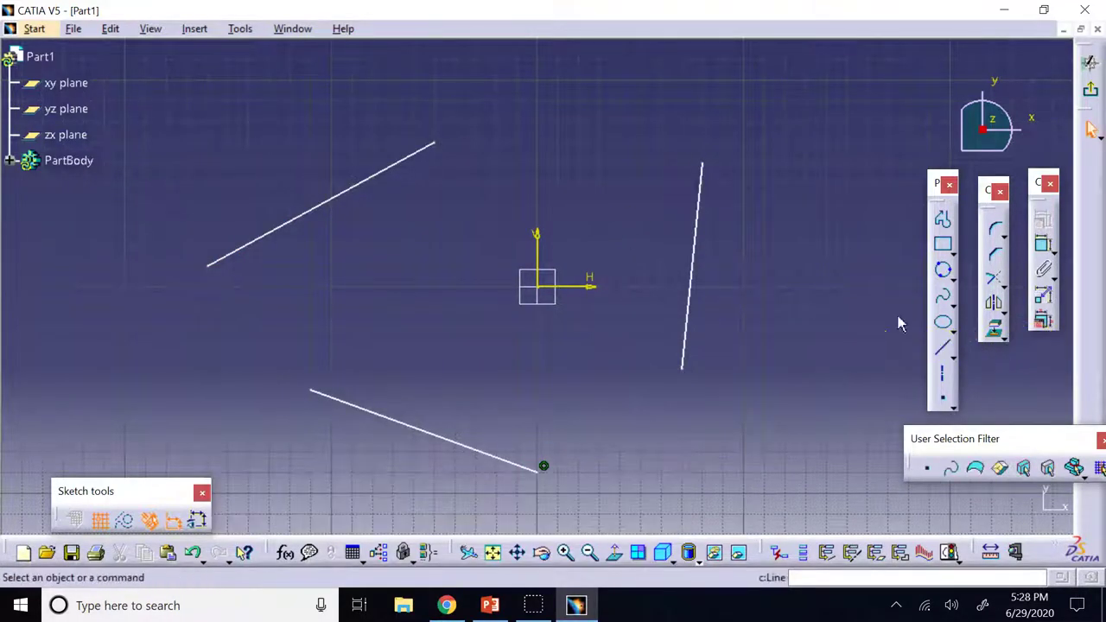
Create a tri-tangent circle touching the three lines, and delete the circle together with the lines
left_click(947, 273)
left_click(991, 292)
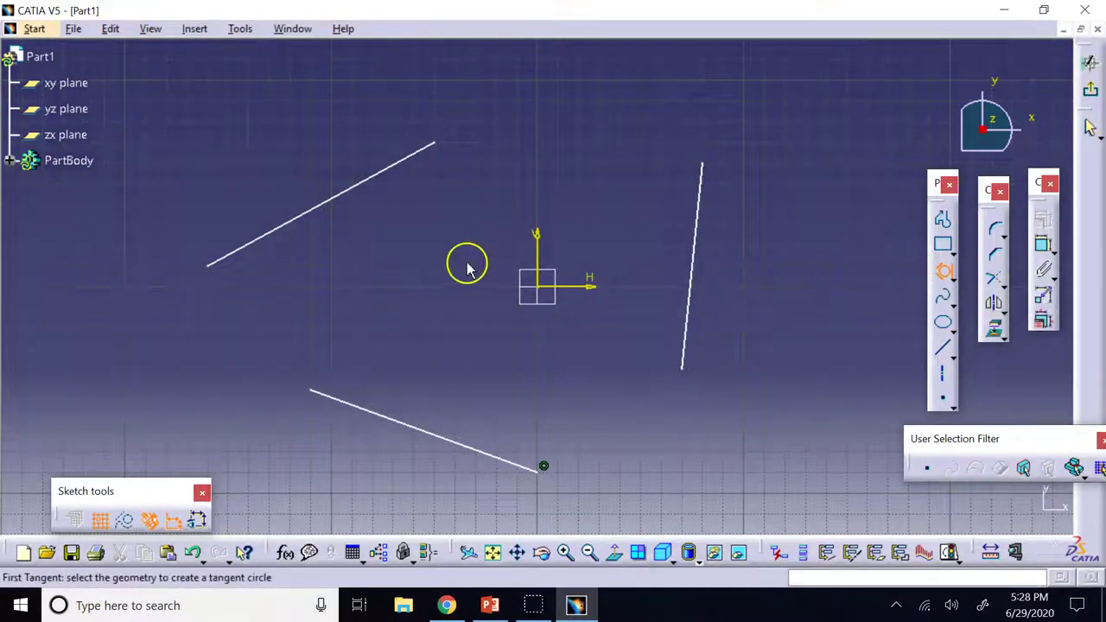
left_click(353, 188)
left_click(436, 439)
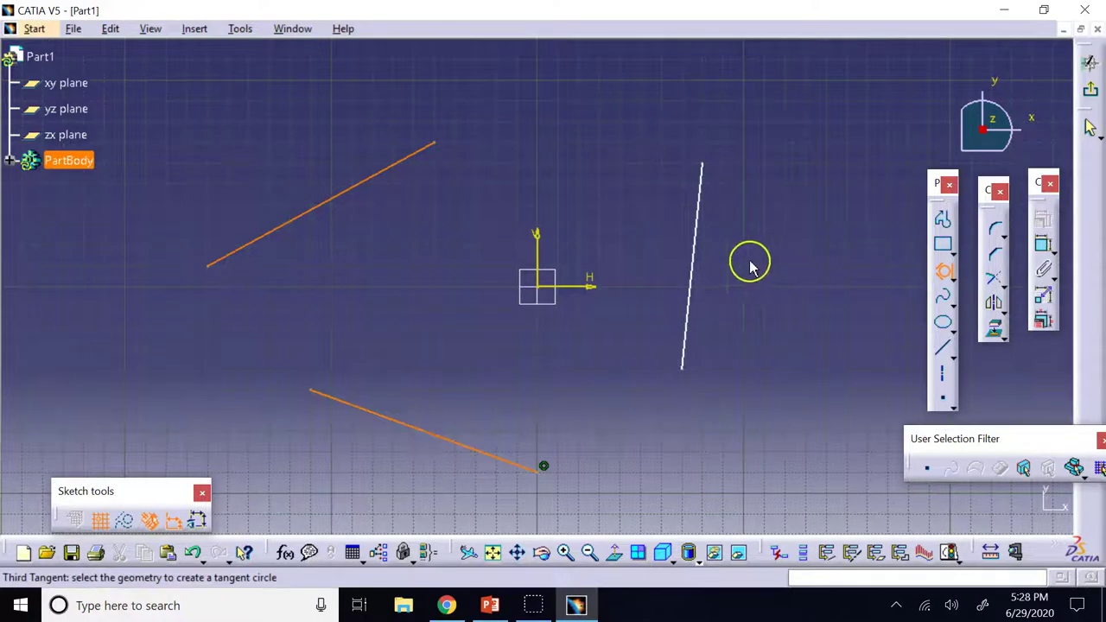
left_click(699, 267)
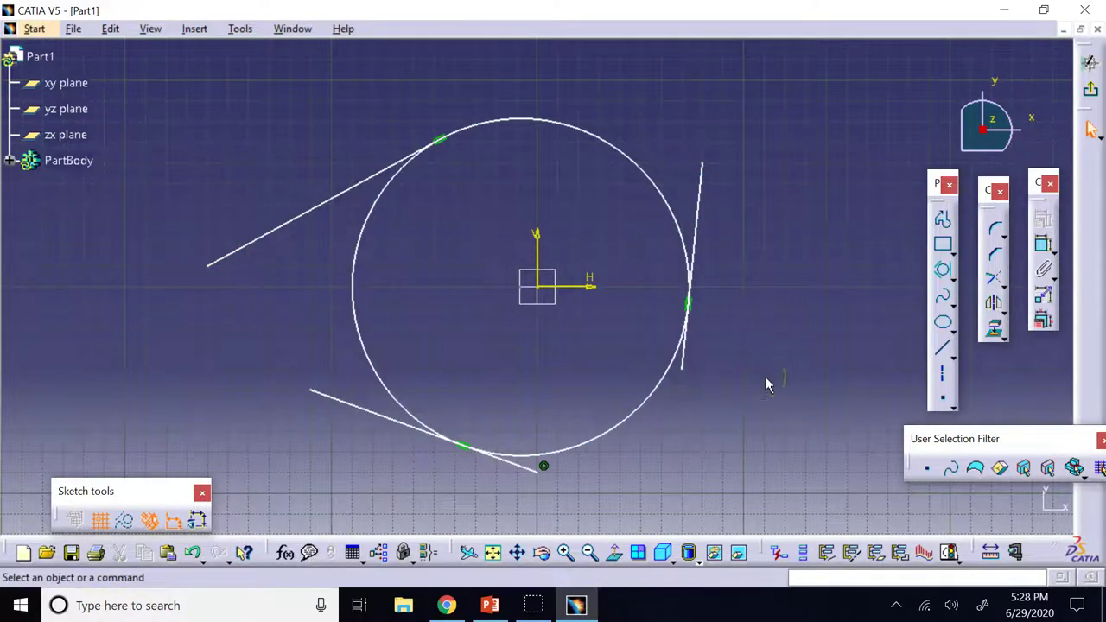
mouse_move(130, 99)
left_mouse_down()
mouse_move(694, 440)
mouse_move(731, 492)
left_mouse_up()
key("Delete")
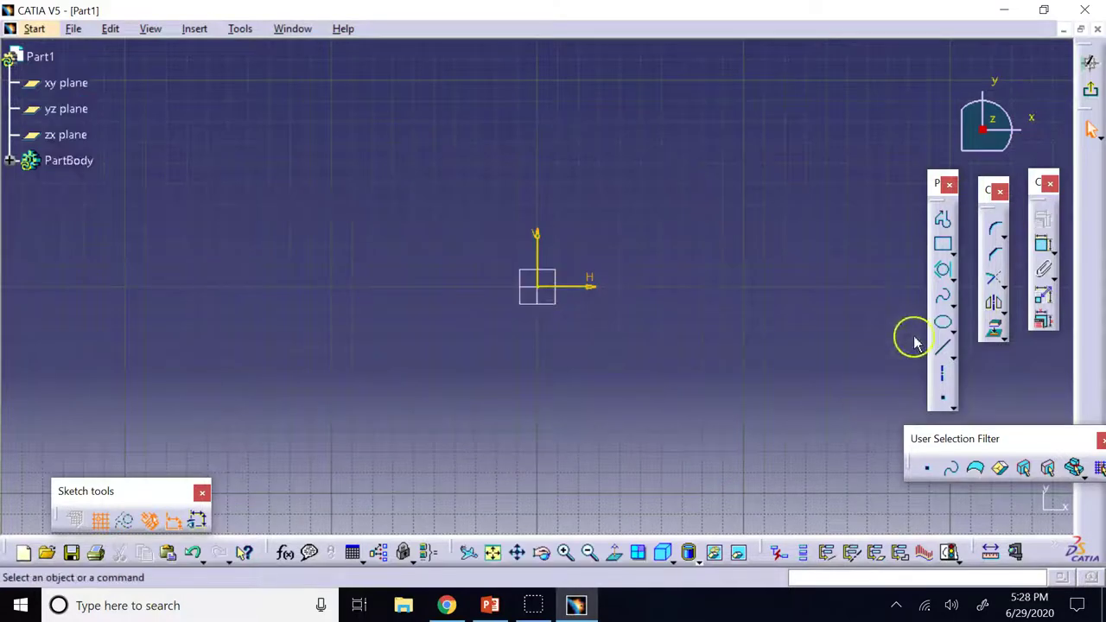
Sketch a centre-point arc of about 85 mm radius starting at 45 degrees, on the negative H side, and delete it
left_click(955, 280)
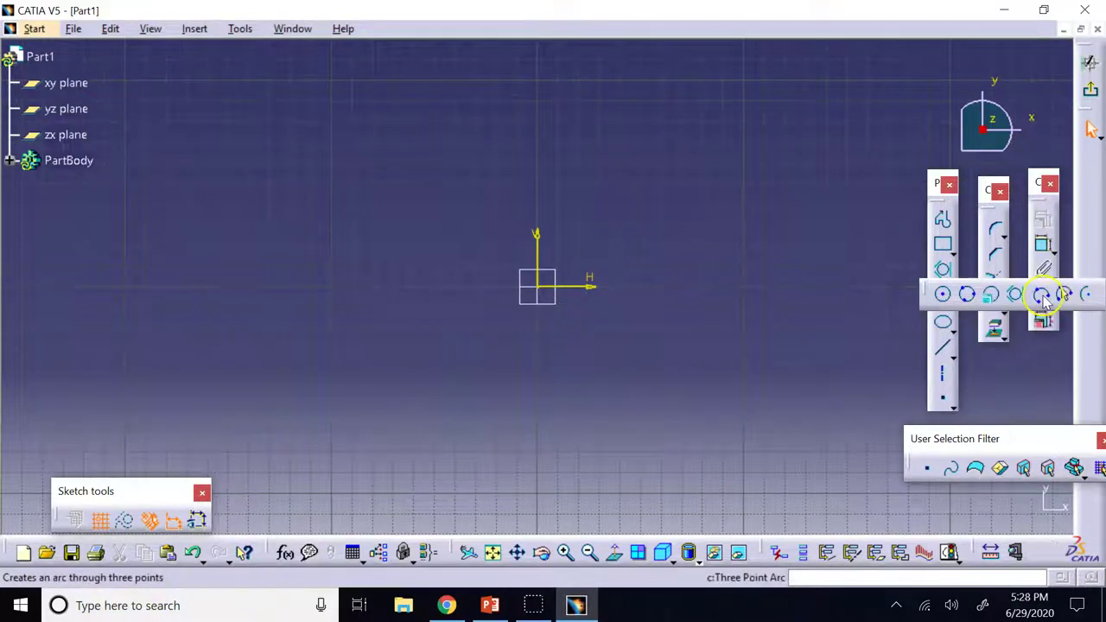
left_click(1088, 296)
left_click(318, 259)
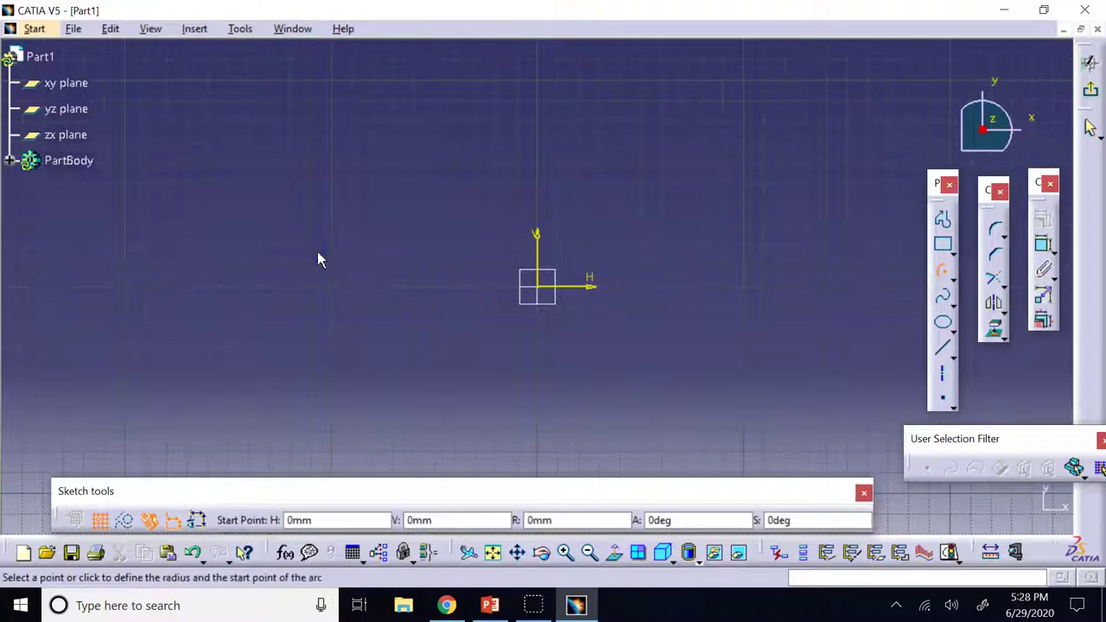
left_click(444, 142)
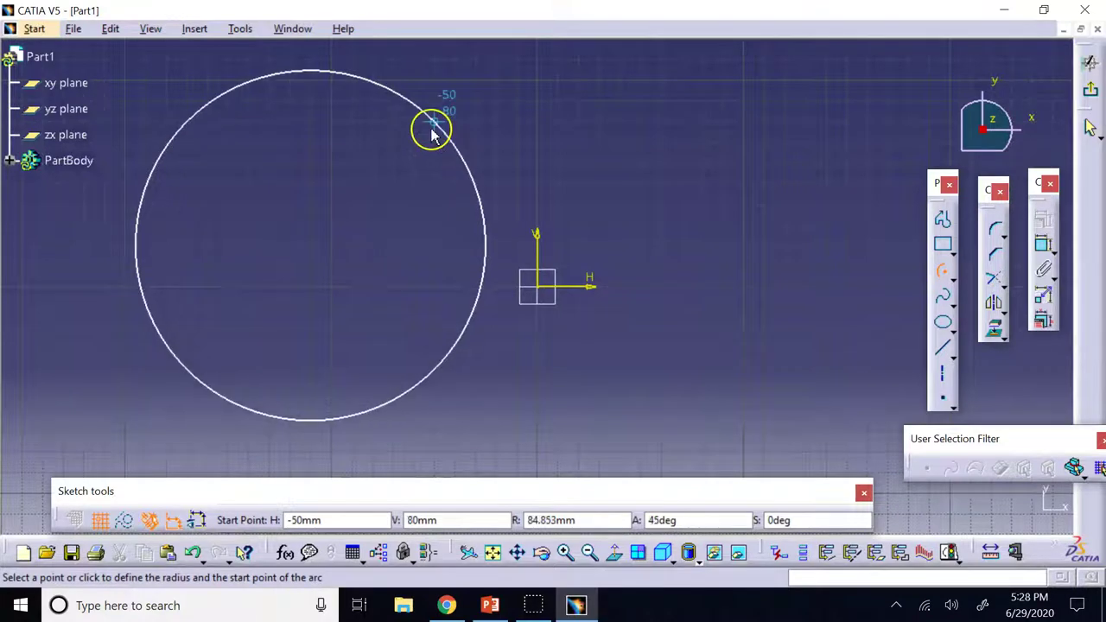
left_click(436, 125)
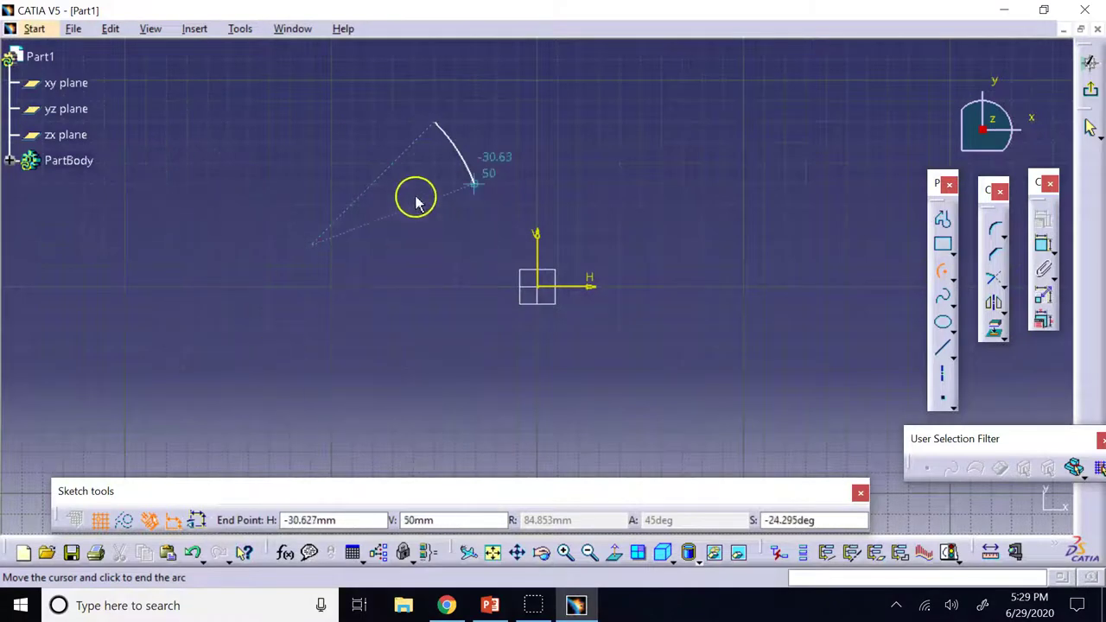
left_click(304, 321)
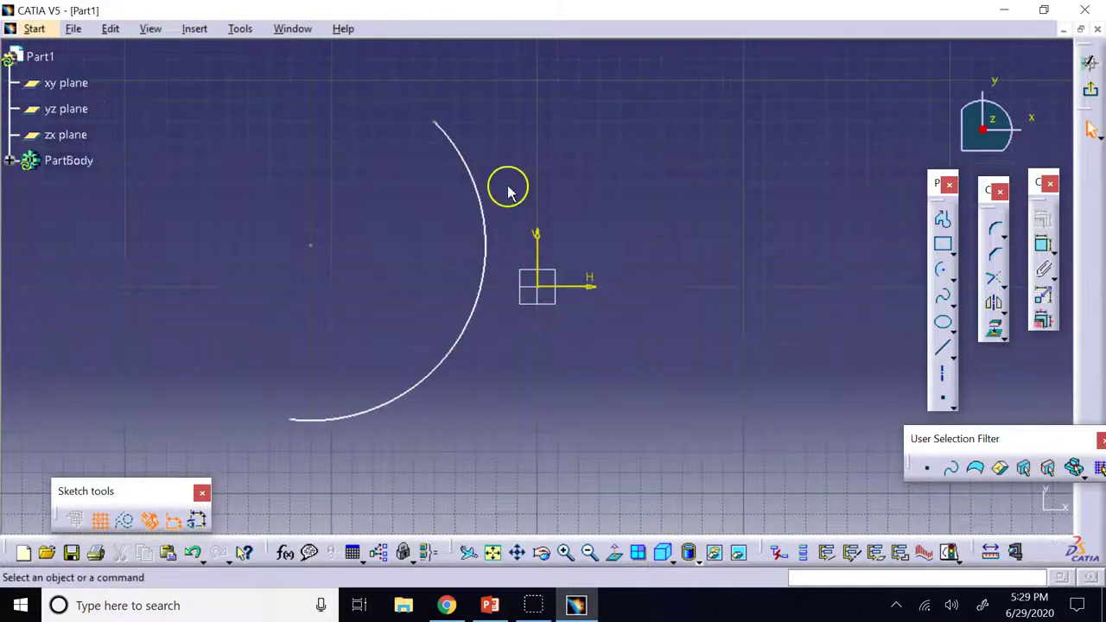
left_click(491, 211)
key("Delete")
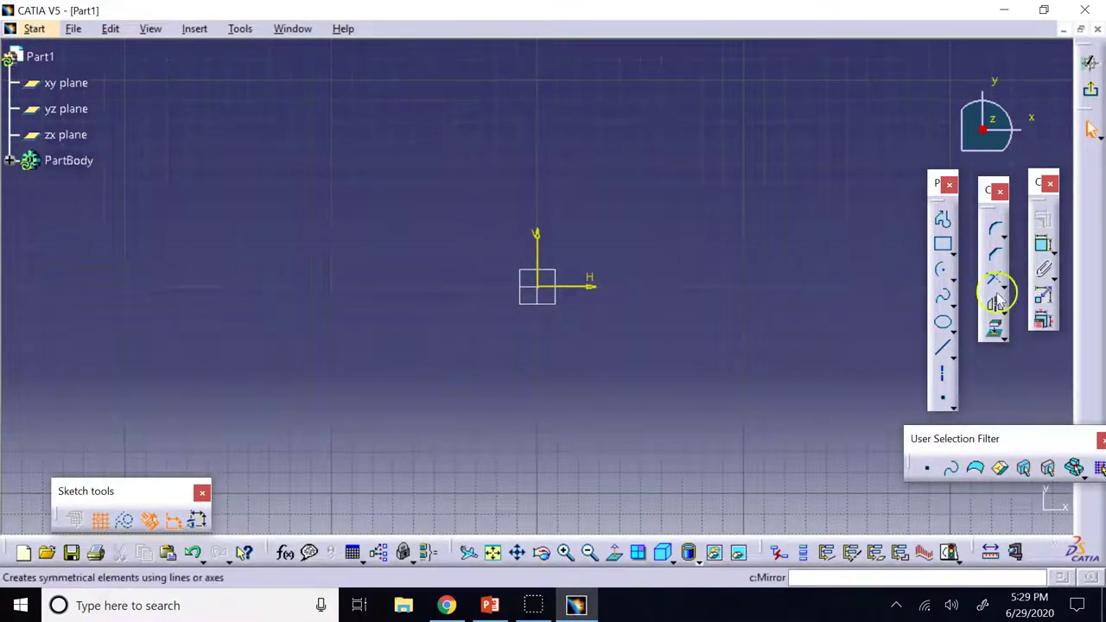
left_click(953, 281)
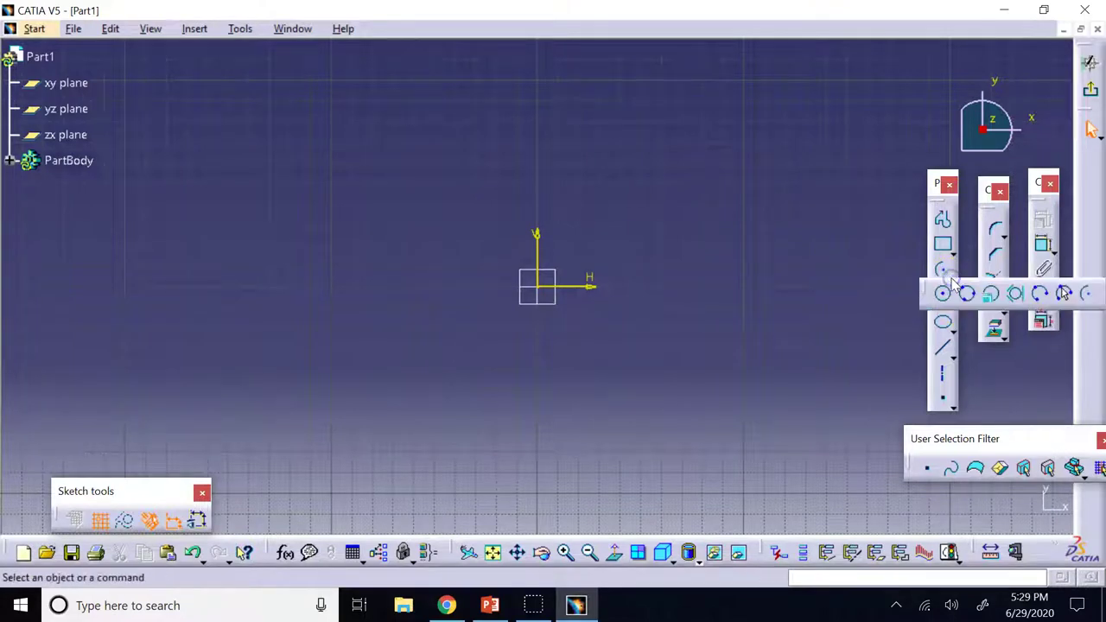
left_click(1040, 294)
left_click(1065, 294)
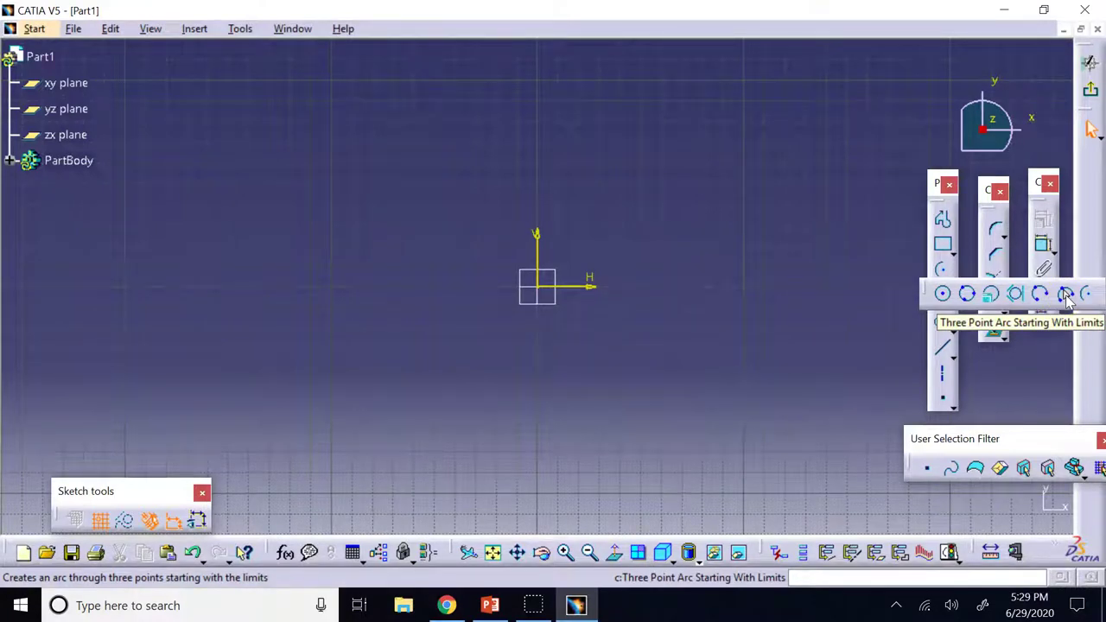
left_click(1066, 294)
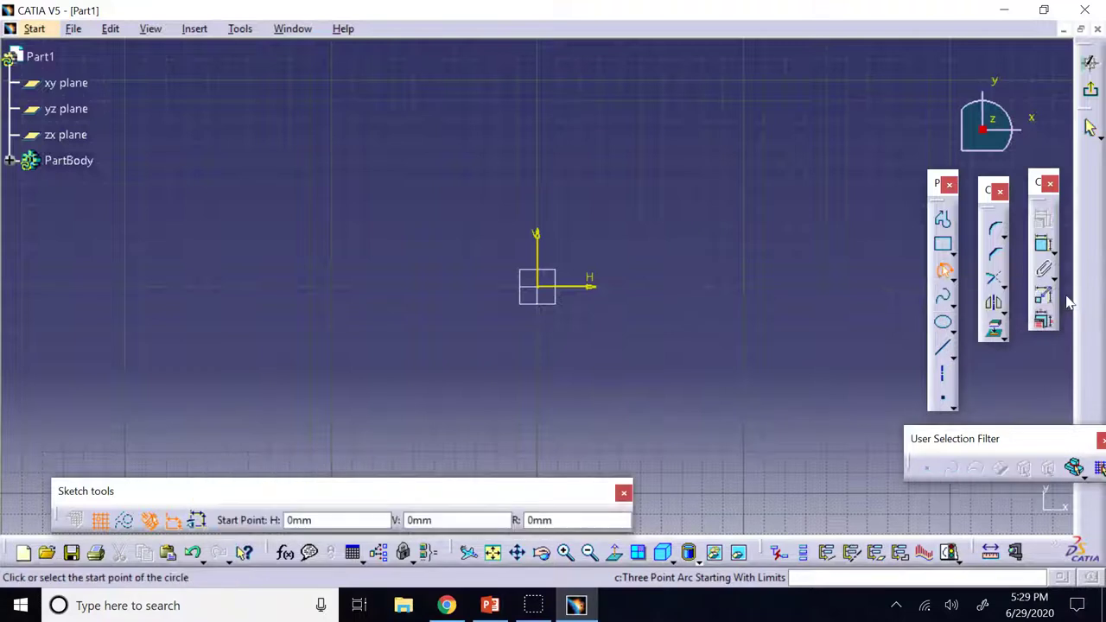
Sketch a rectangle around the origin with its first corner at H -140 mm, V 60 mm, and delete its vertical side at positive H
left_click(943, 245)
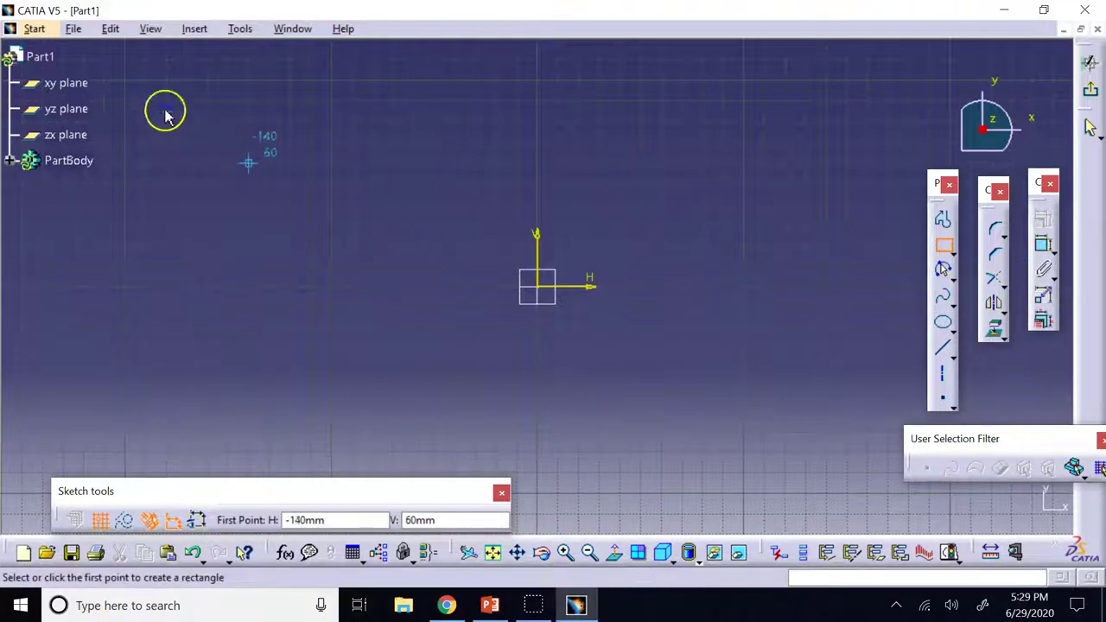
left_click(249, 163)
left_click(682, 348)
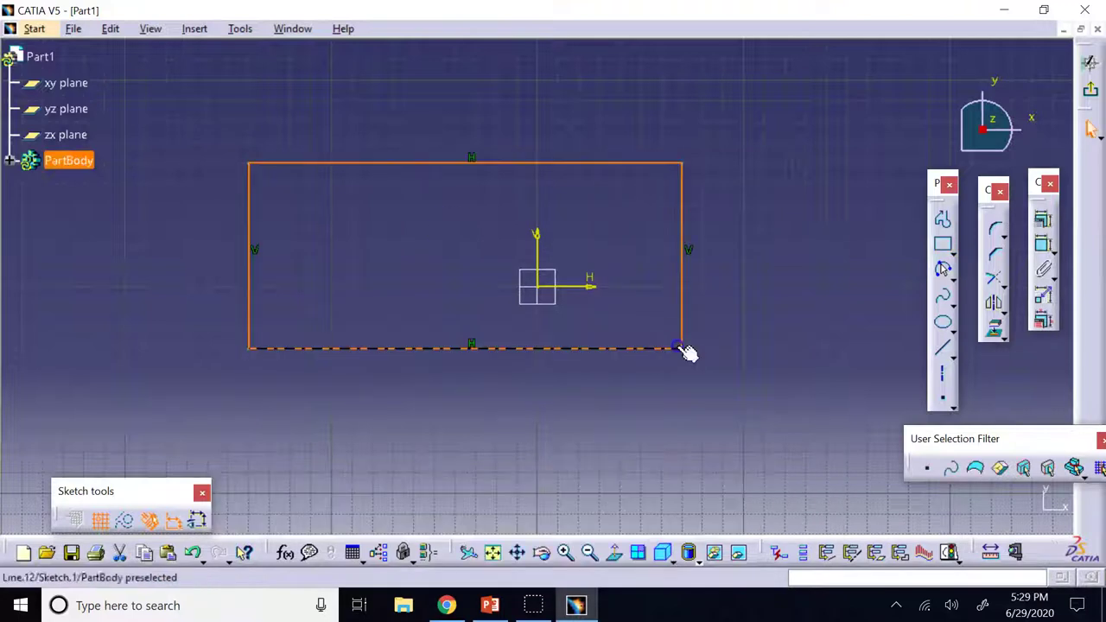
left_click(752, 220)
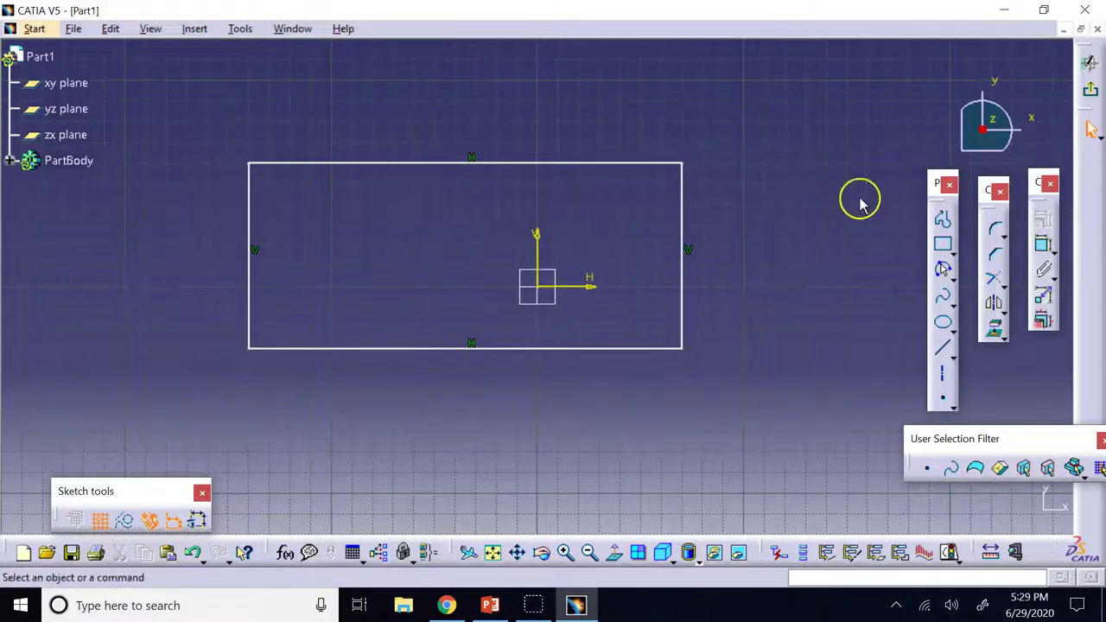
left_click(682, 227)
key("Delete")
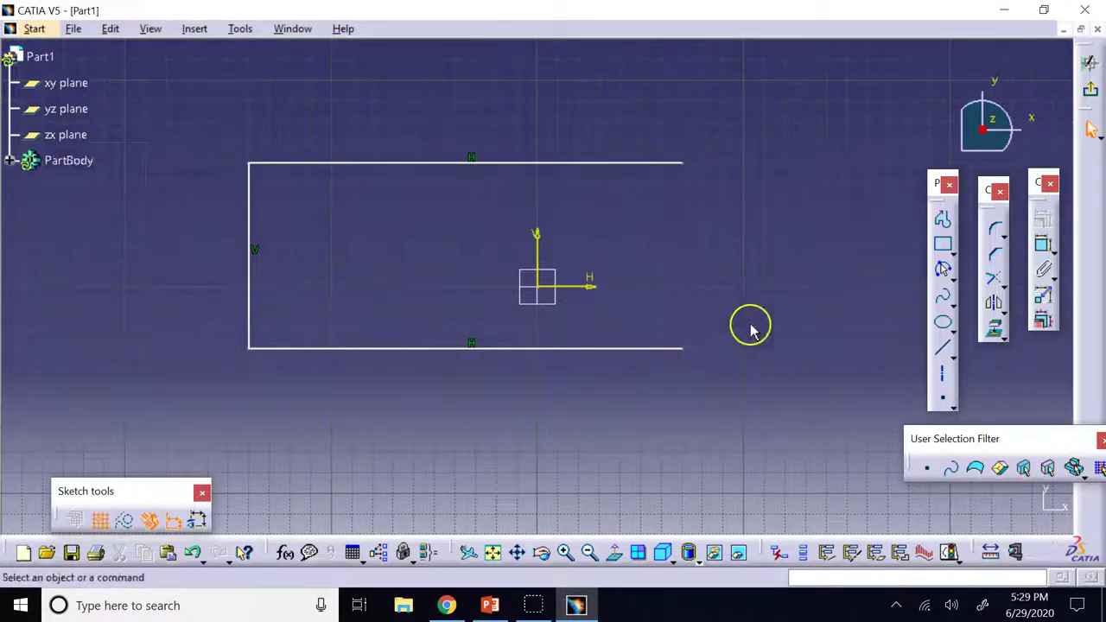
Close the profile's open end with a three-point arc starting with limits, 45 mm in radius, and delete the whole profile
left_click(946, 273)
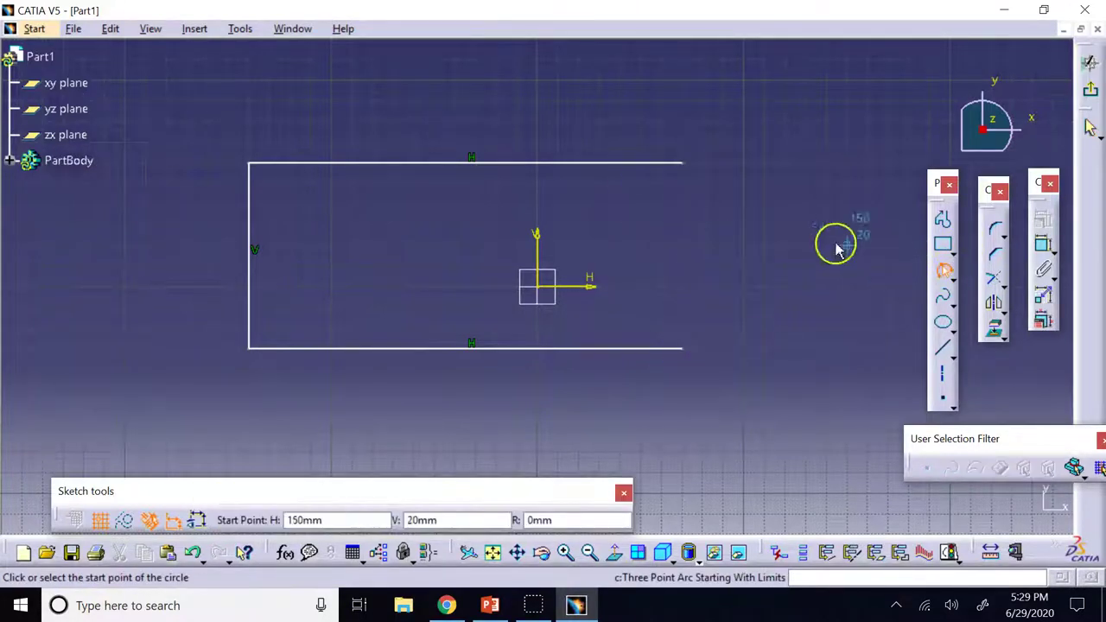
left_click(683, 162)
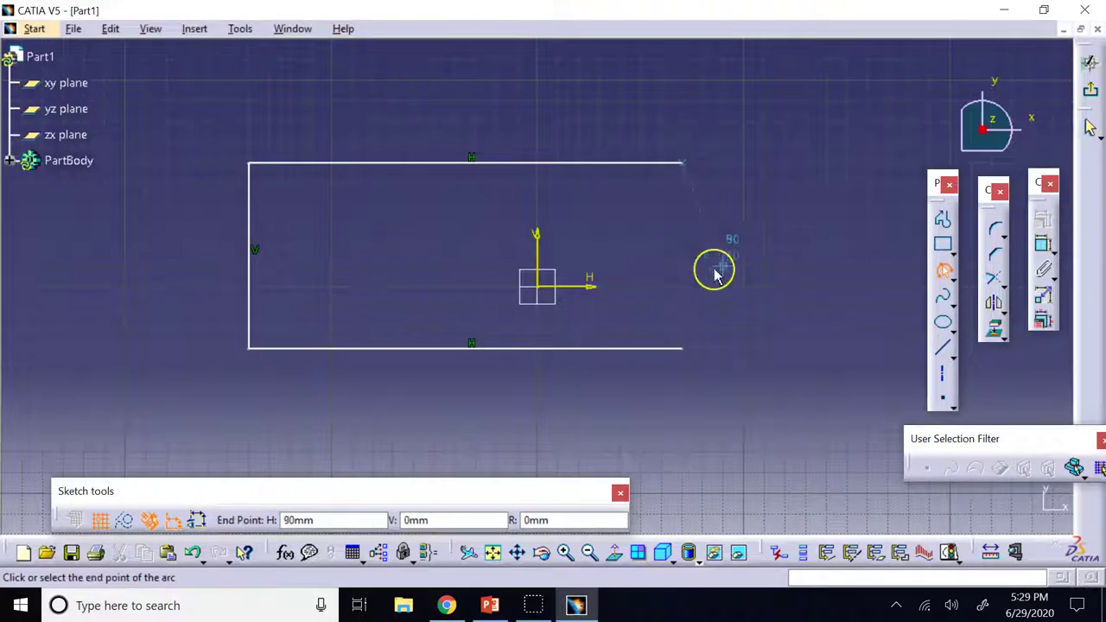
left_click(682, 348)
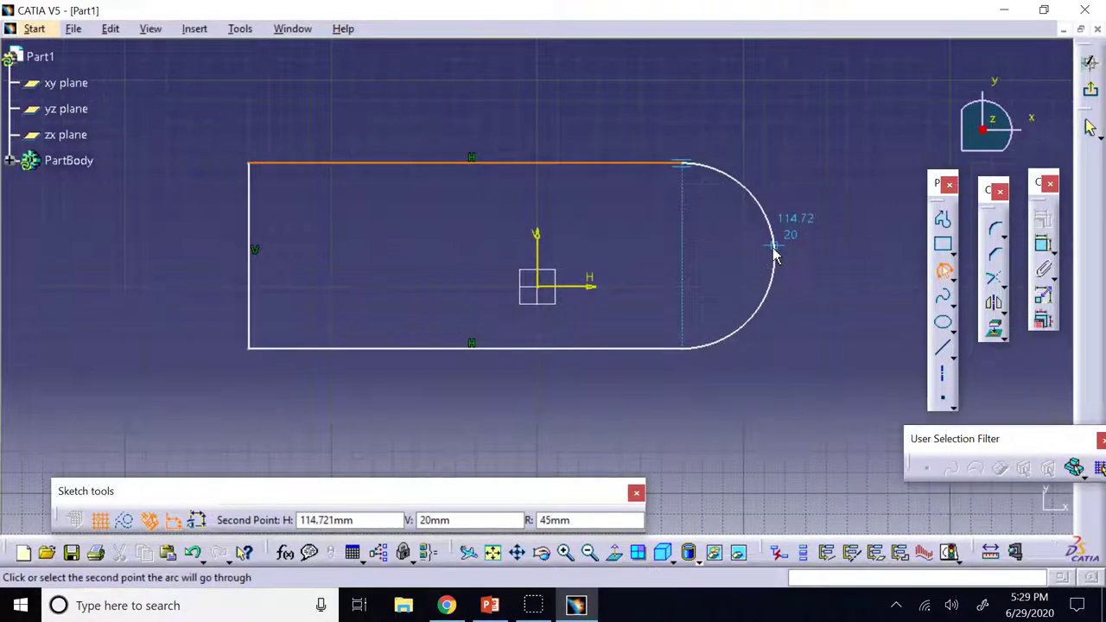
left_click(775, 255)
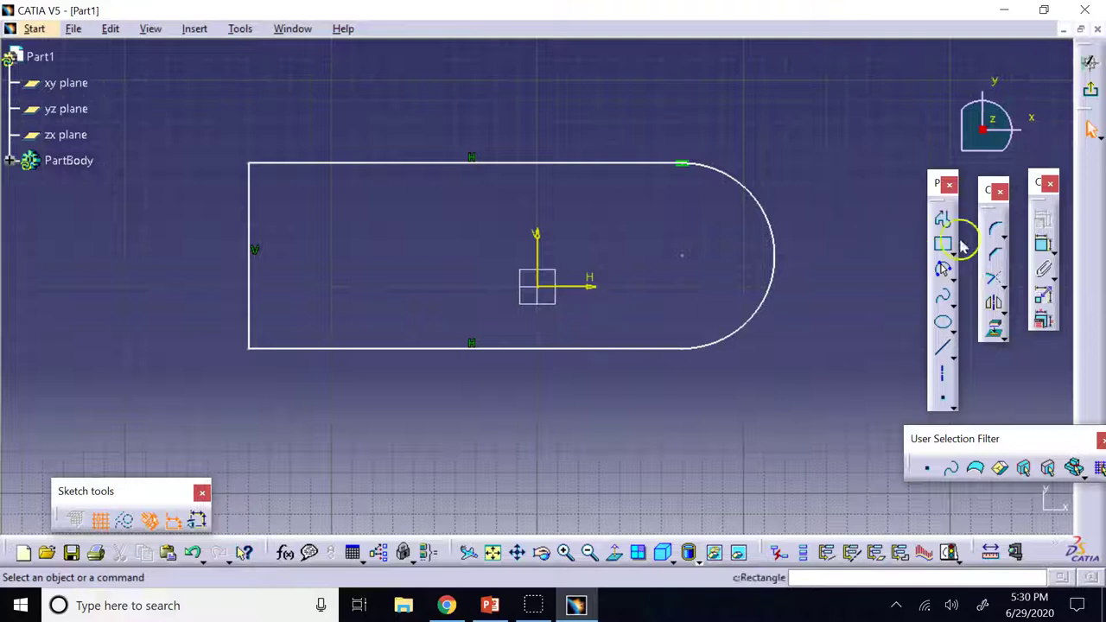
mouse_move(192, 134)
left_mouse_down()
mouse_move(217, 159)
mouse_move(809, 378)
left_mouse_up()
key("Delete")
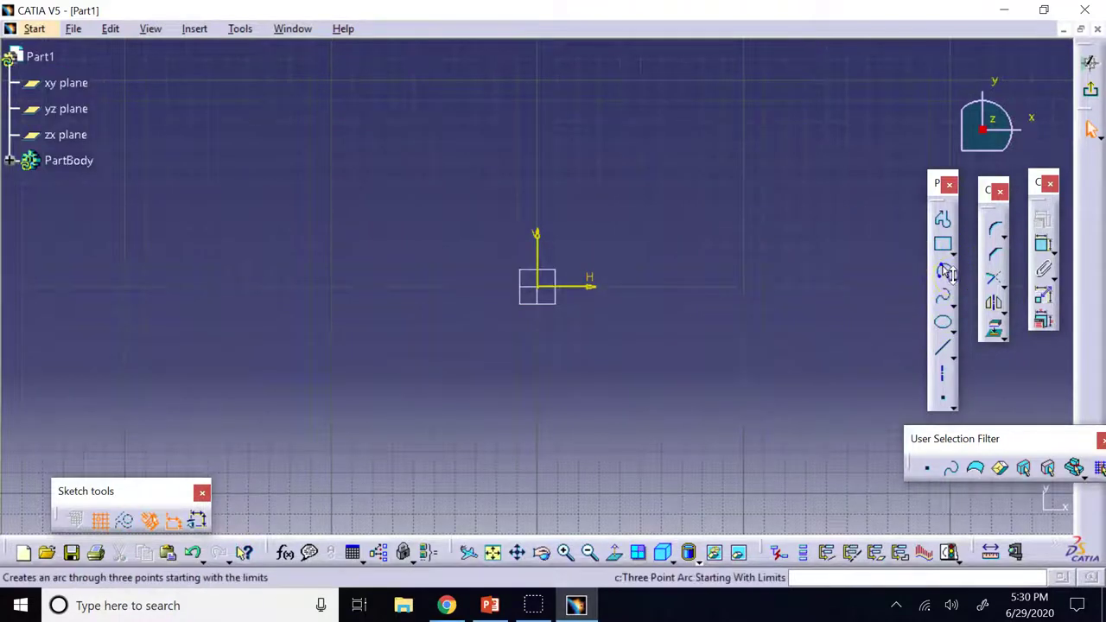
Sketch a large three-point arc on the negative H side, open towards positive V, and delete it
left_click(950, 276)
left_click(1041, 292)
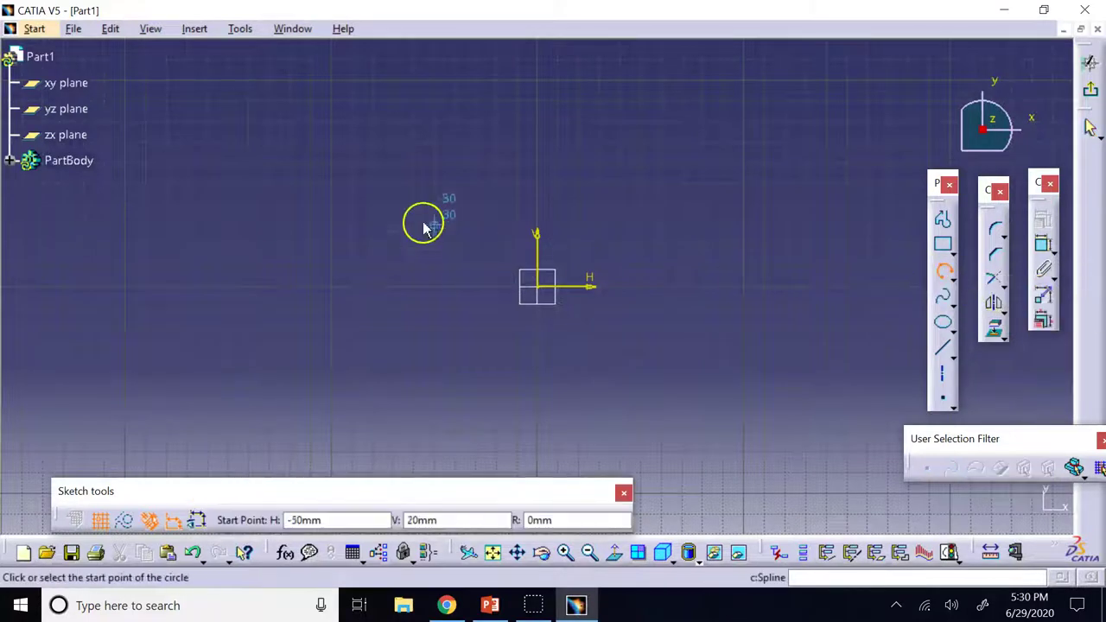
left_click(301, 180)
left_click(458, 331)
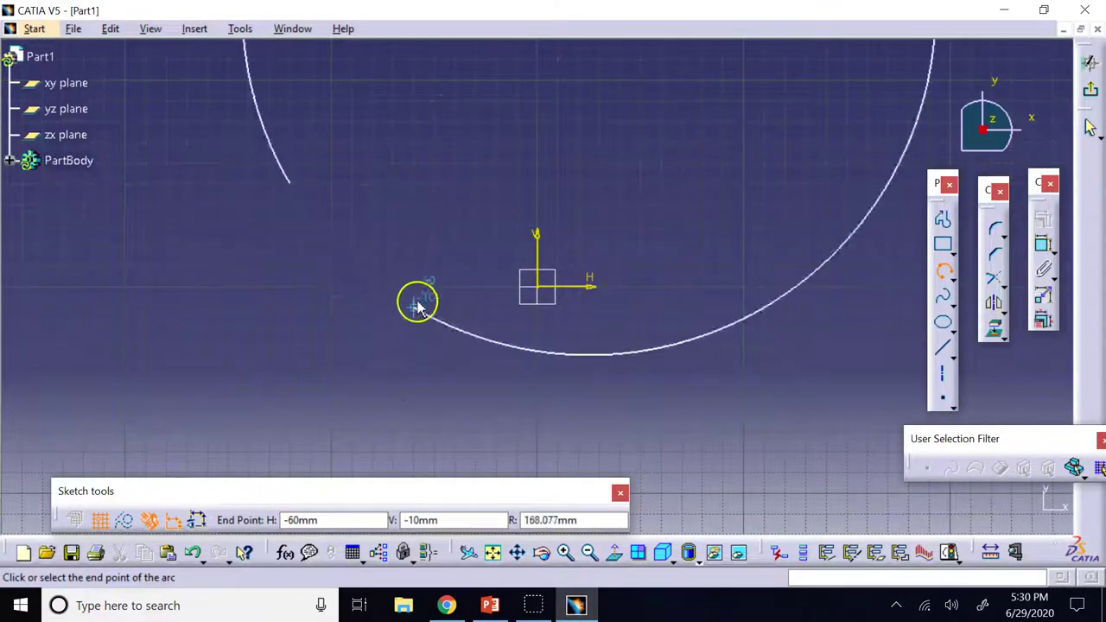
left_click(431, 247)
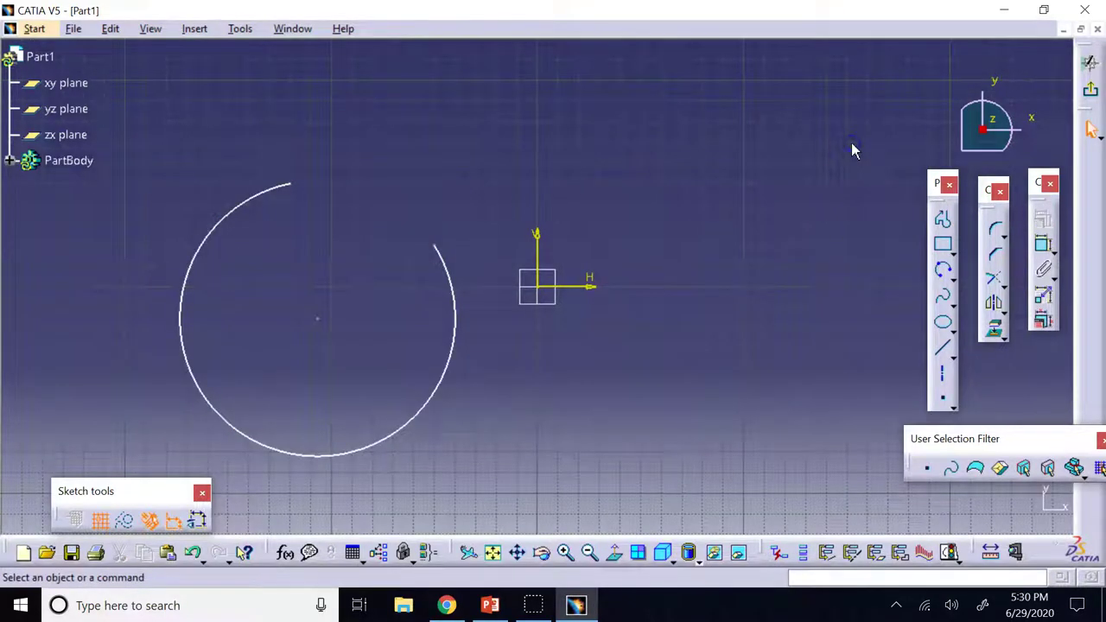
left_click(951, 278)
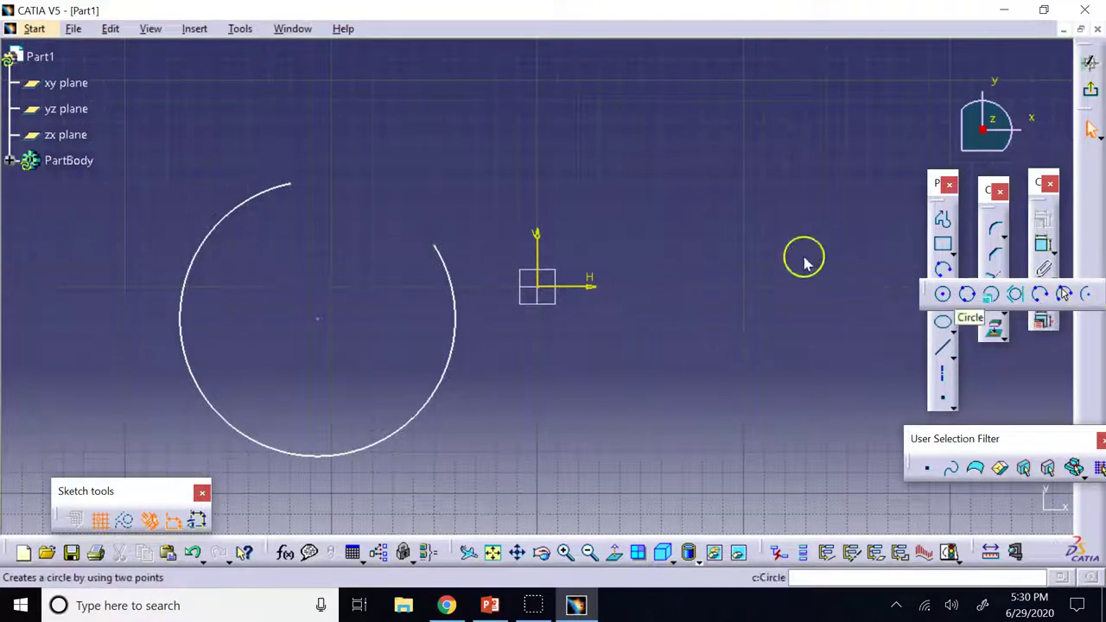
left_click_drag(162, 155, 470, 464)
key("Delete")
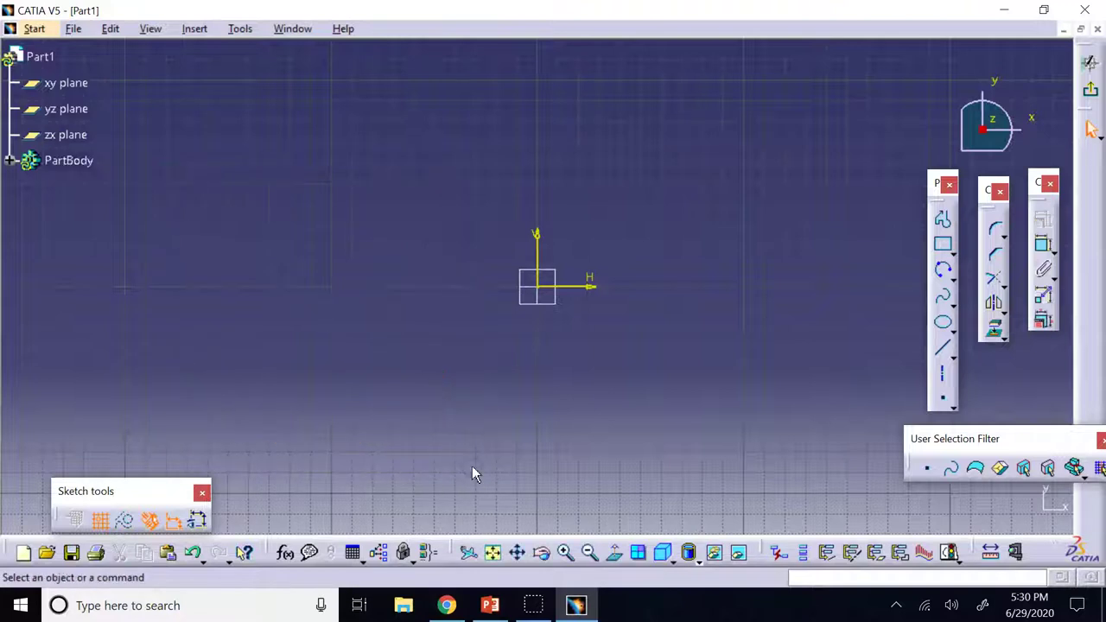
left_click(956, 304)
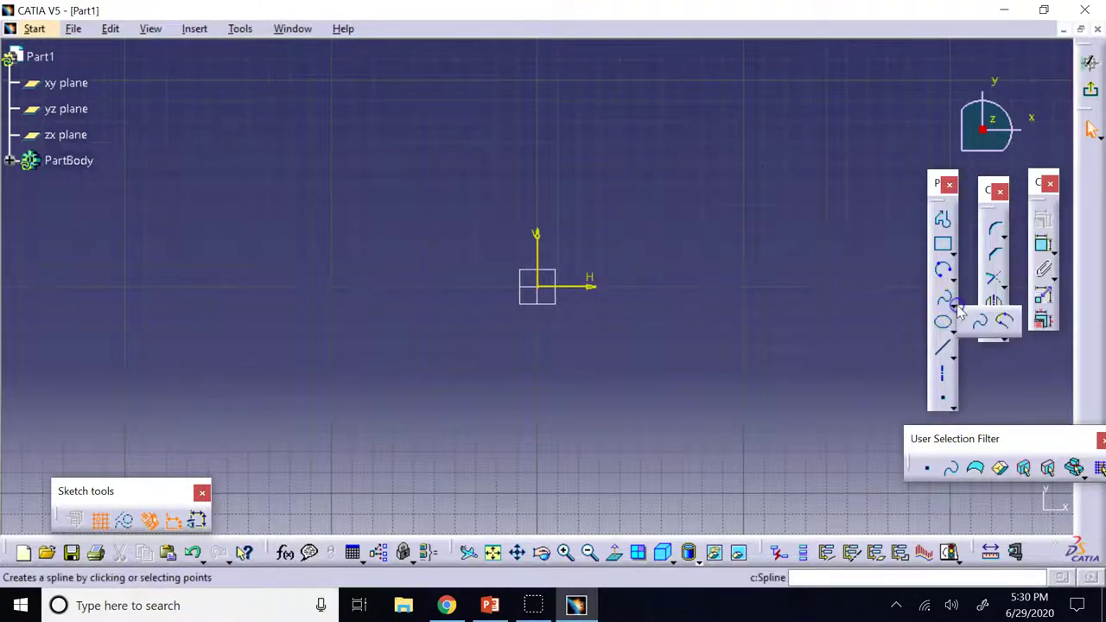
left_click(873, 309)
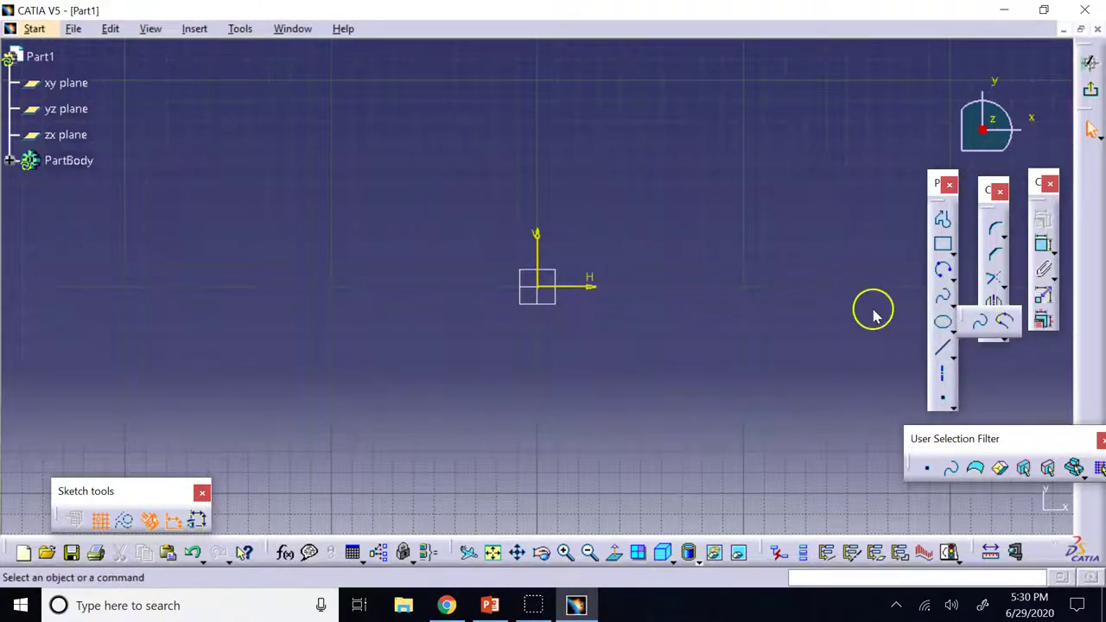
Sketch an ellipse centred on the negative H axis, major radius about 82 mm, tilted about 14 degrees, and delete it
left_click(954, 334)
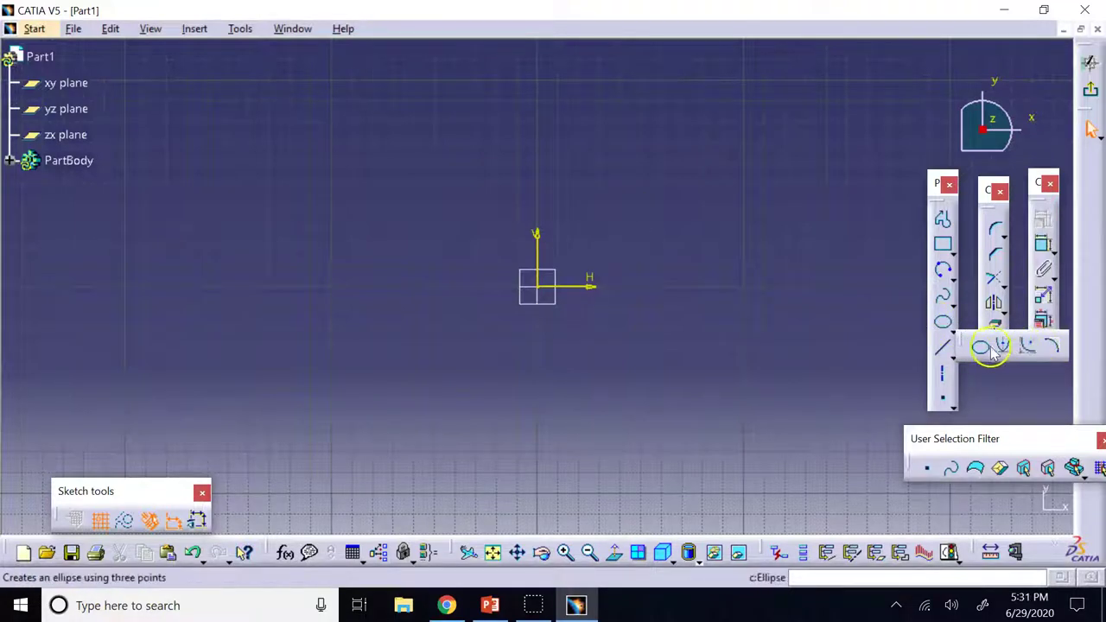
left_click(982, 349)
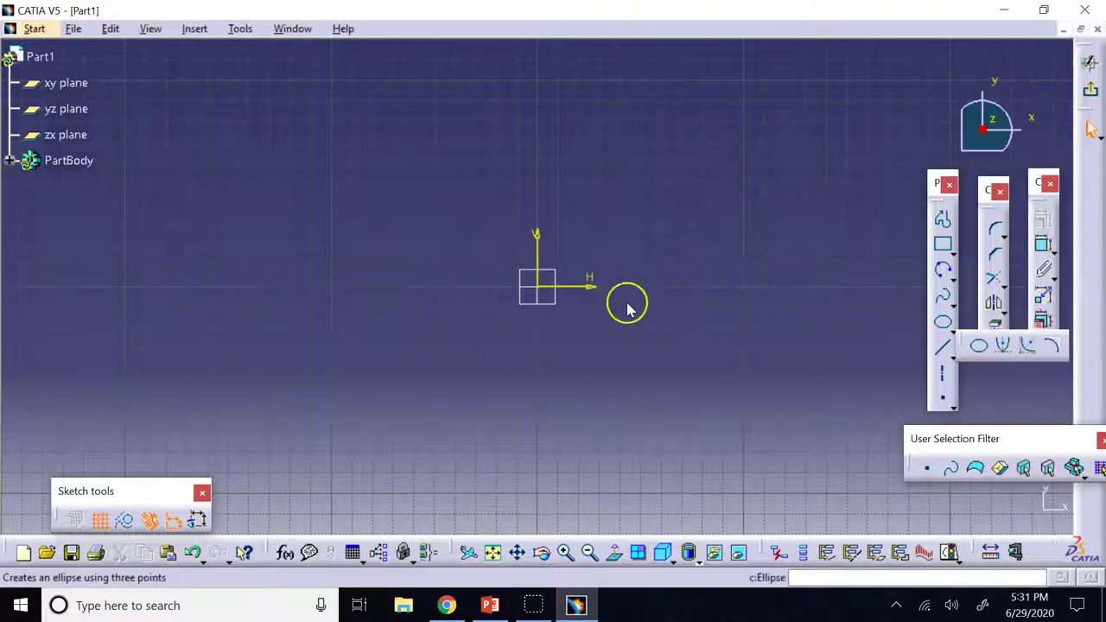
left_click(309, 290)
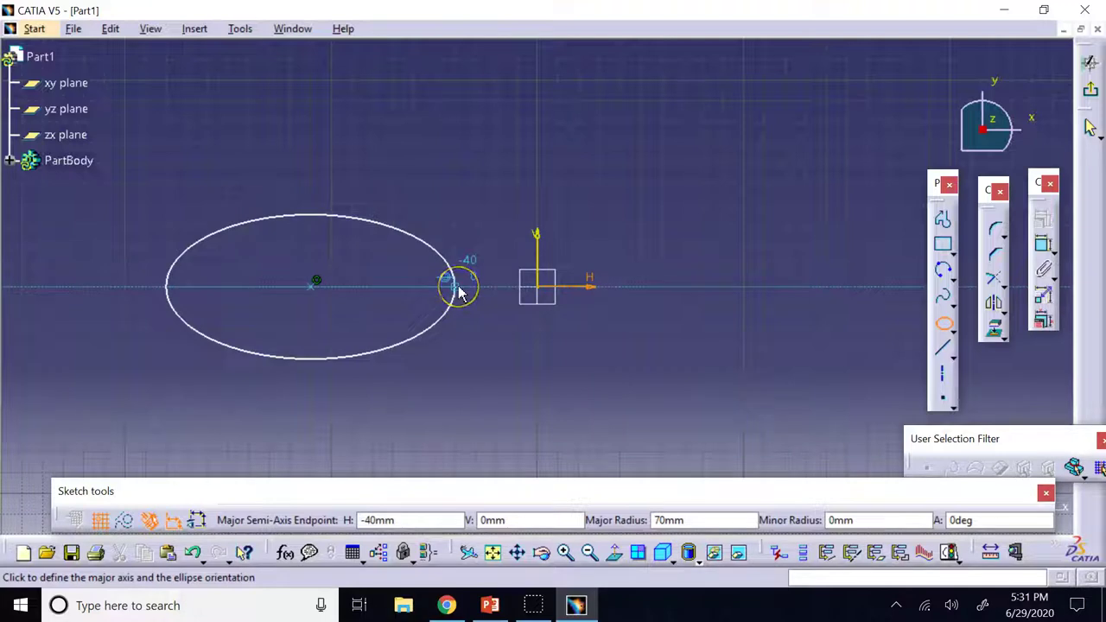
left_click_drag(459, 294, 475, 216)
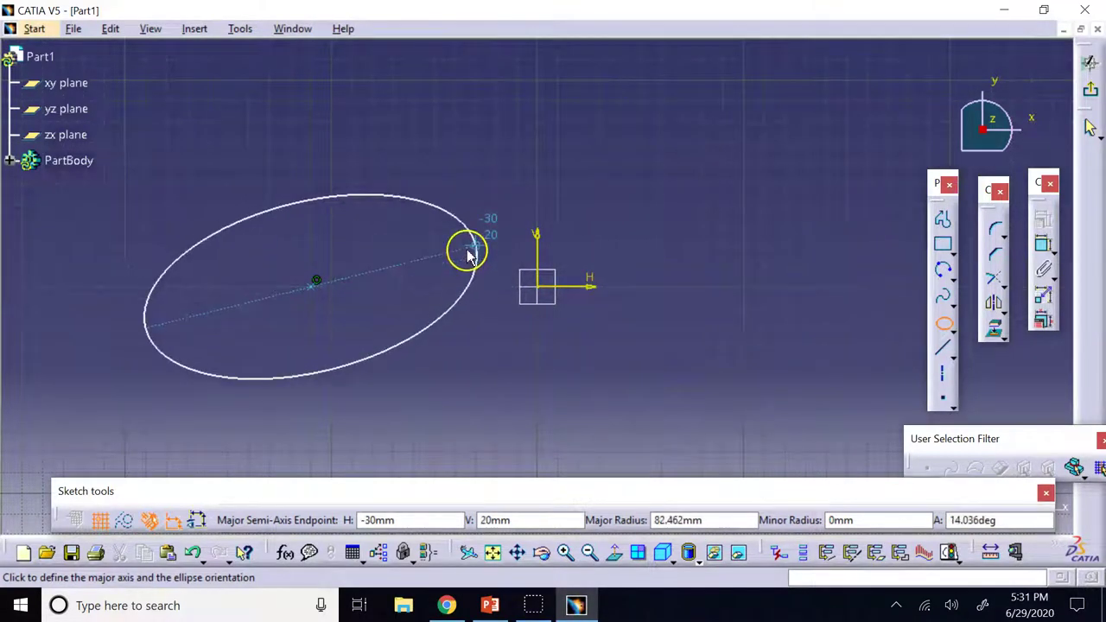
left_click(468, 250)
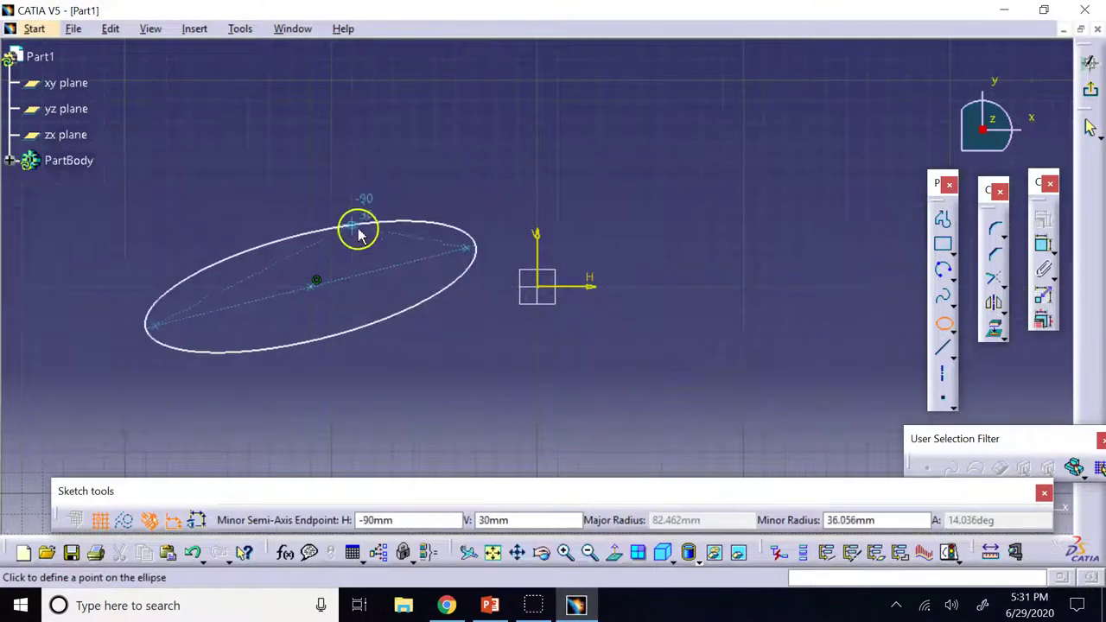
left_click(250, 249)
left_click(705, 153)
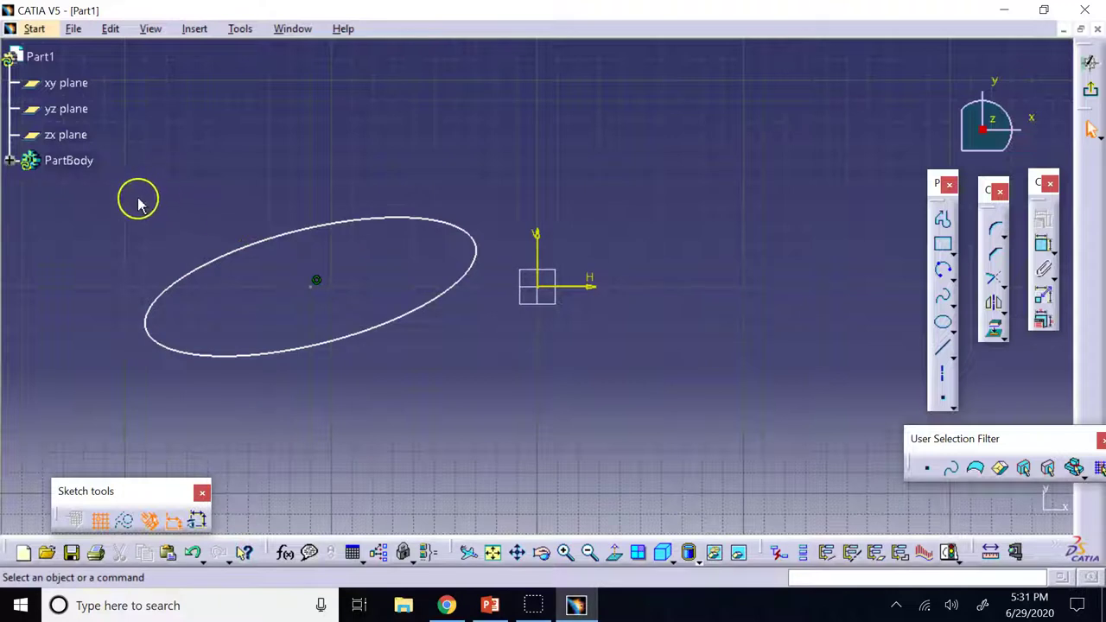
left_click_drag(140, 198, 496, 401)
key("Delete")
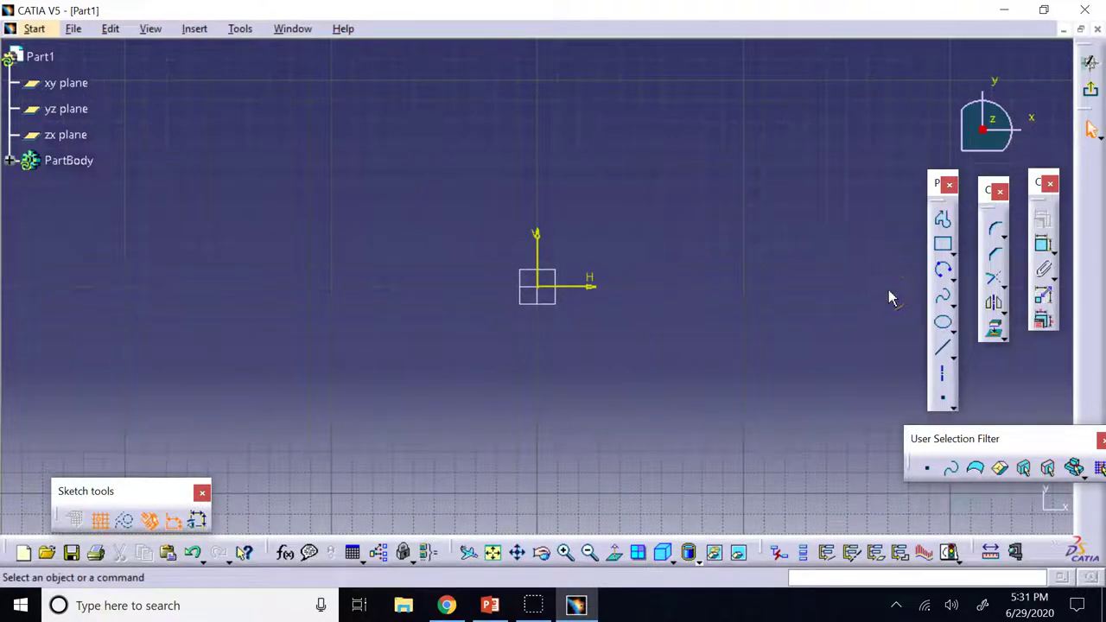
left_click(955, 332)
left_click(955, 333)
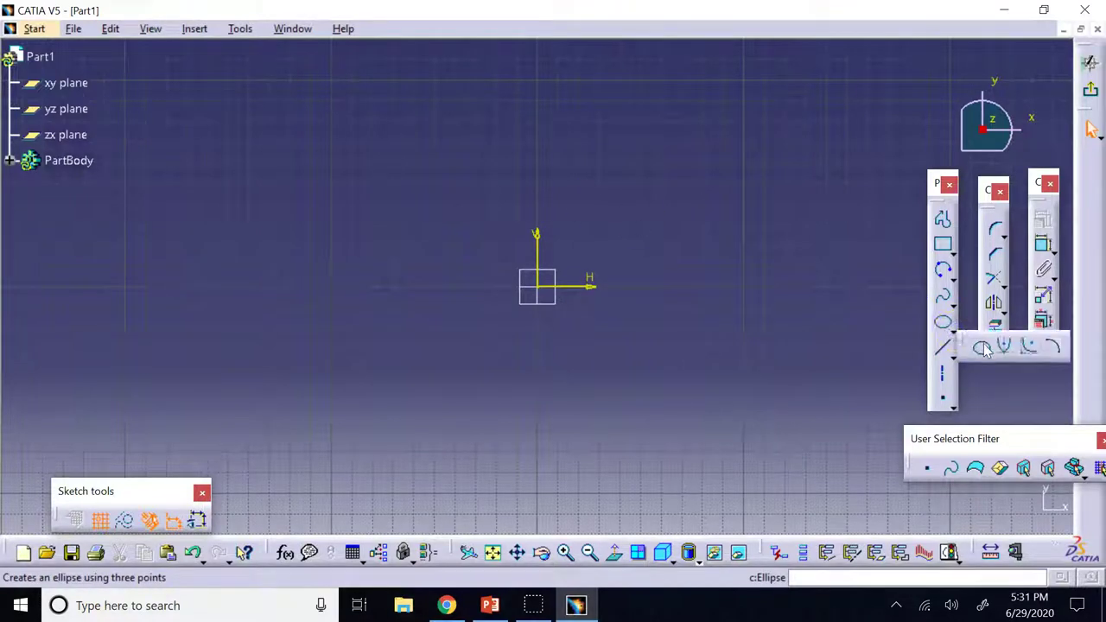
left_click(1033, 348)
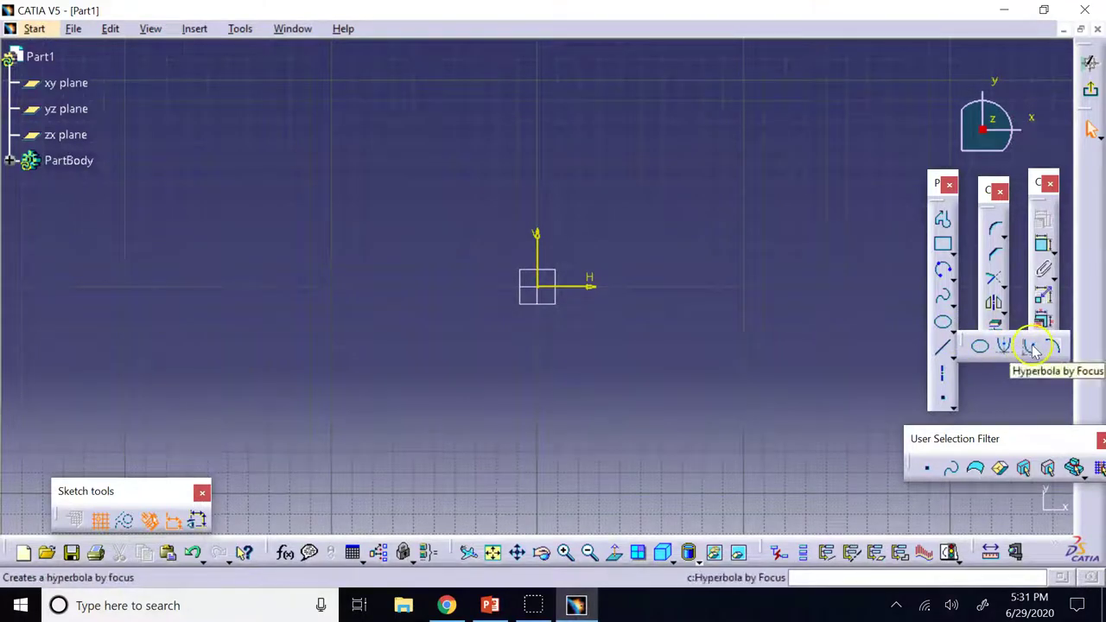
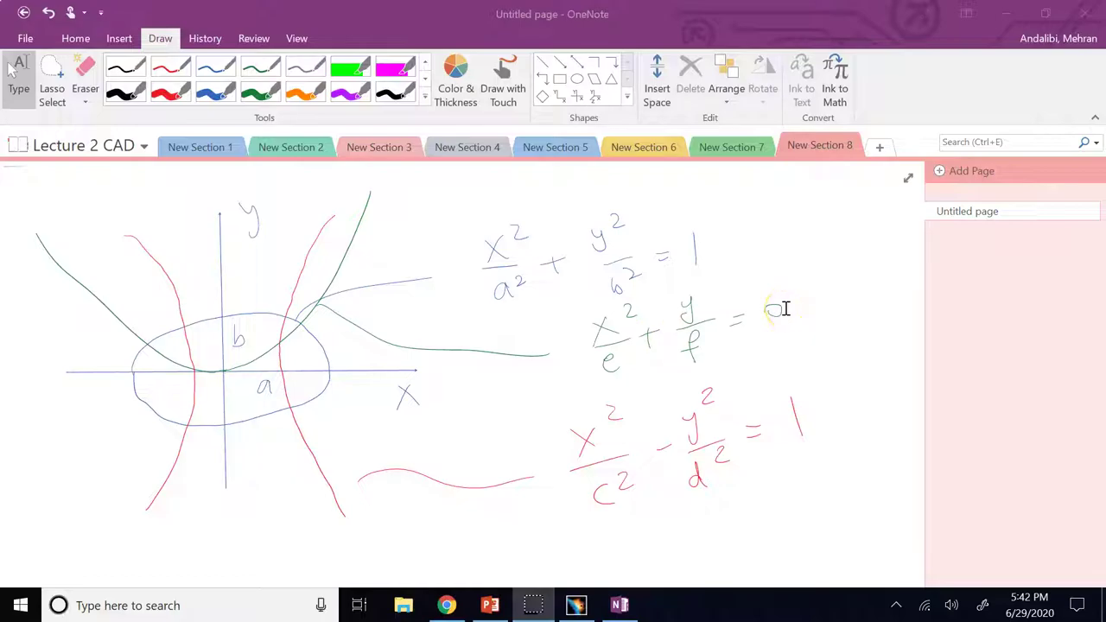
Switch back to CATIA and sketch a slanted line on the negative H side, rising towards the V axis
key("alt+Tab")
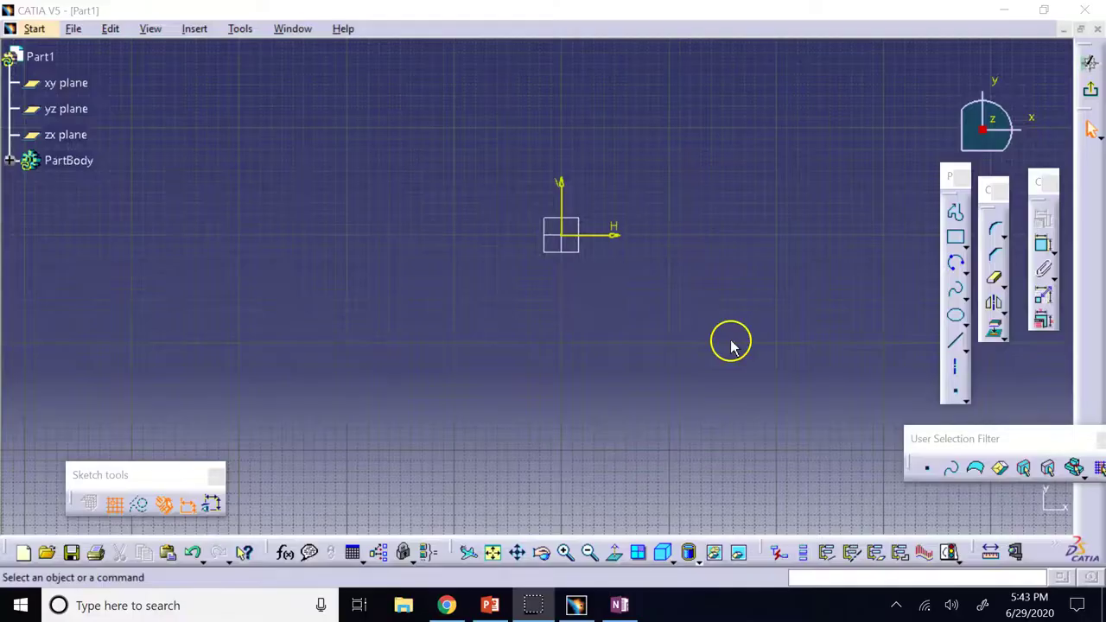
left_click(967, 352)
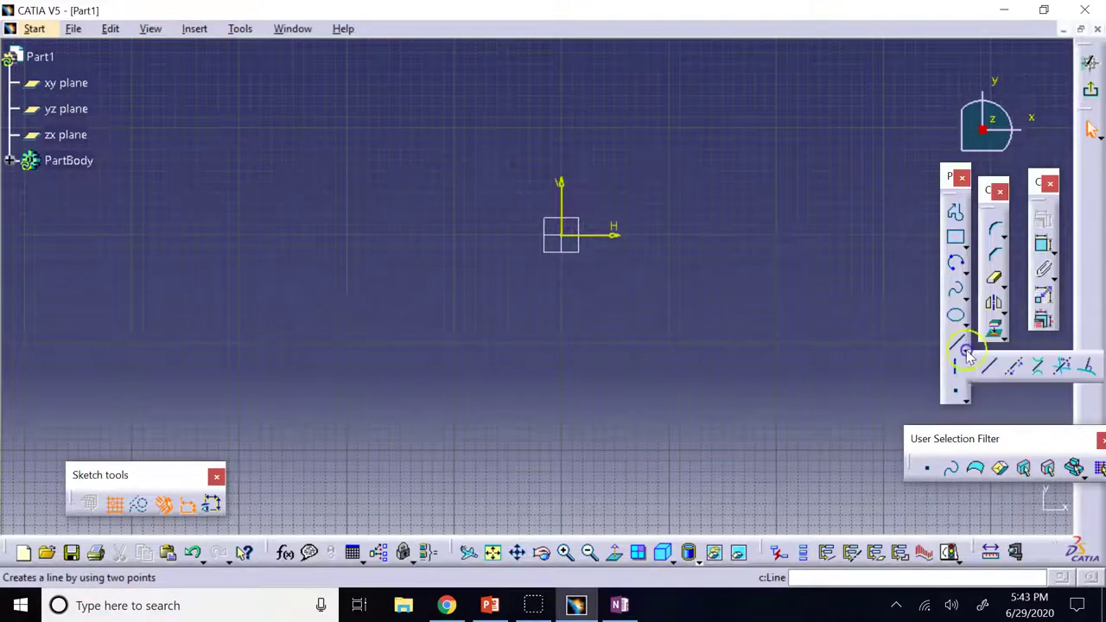
left_click(1017, 370)
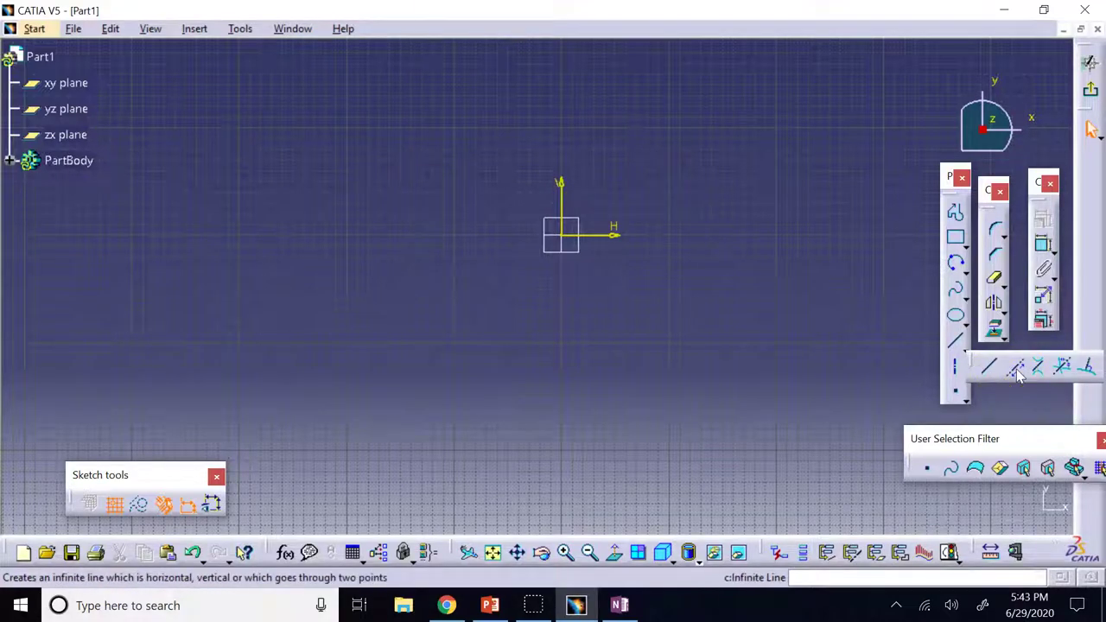
left_click(1001, 371)
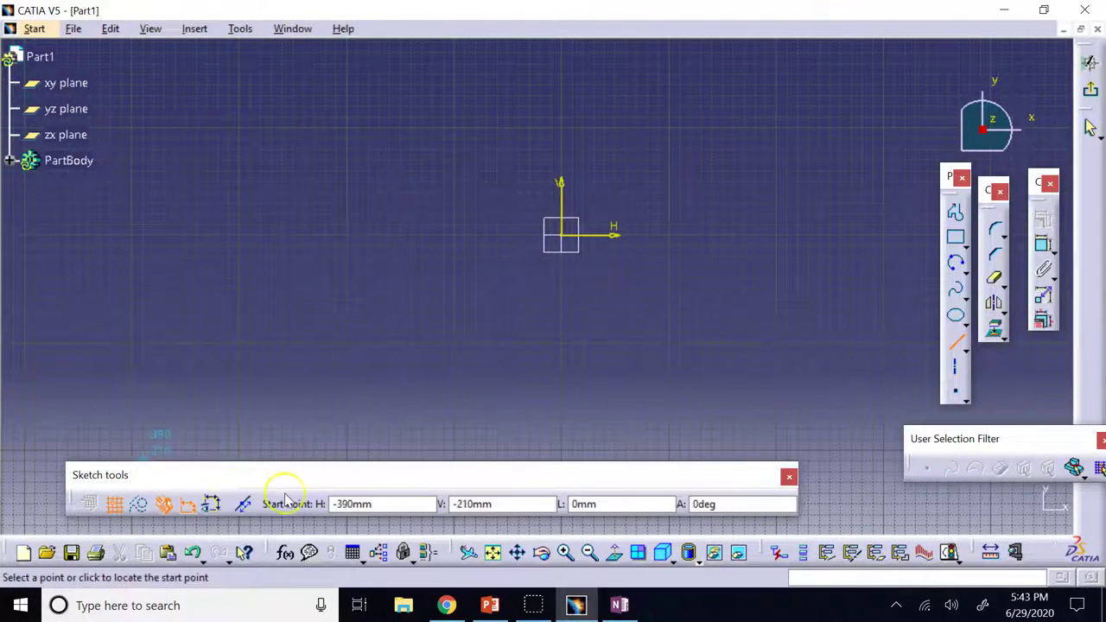
left_click(208, 342)
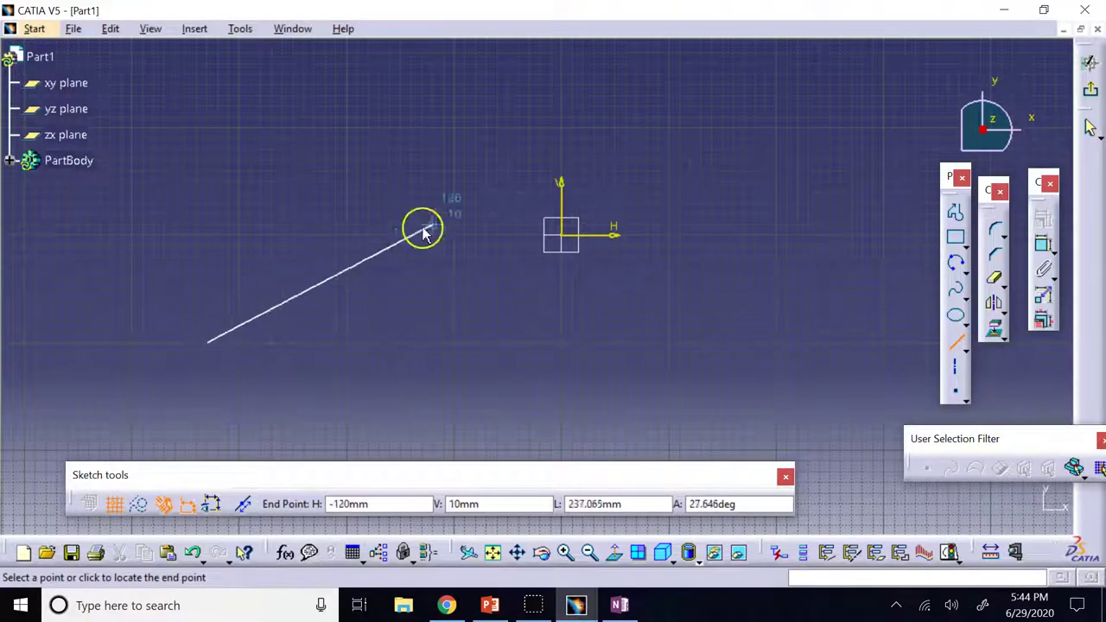
left_click(530, 166)
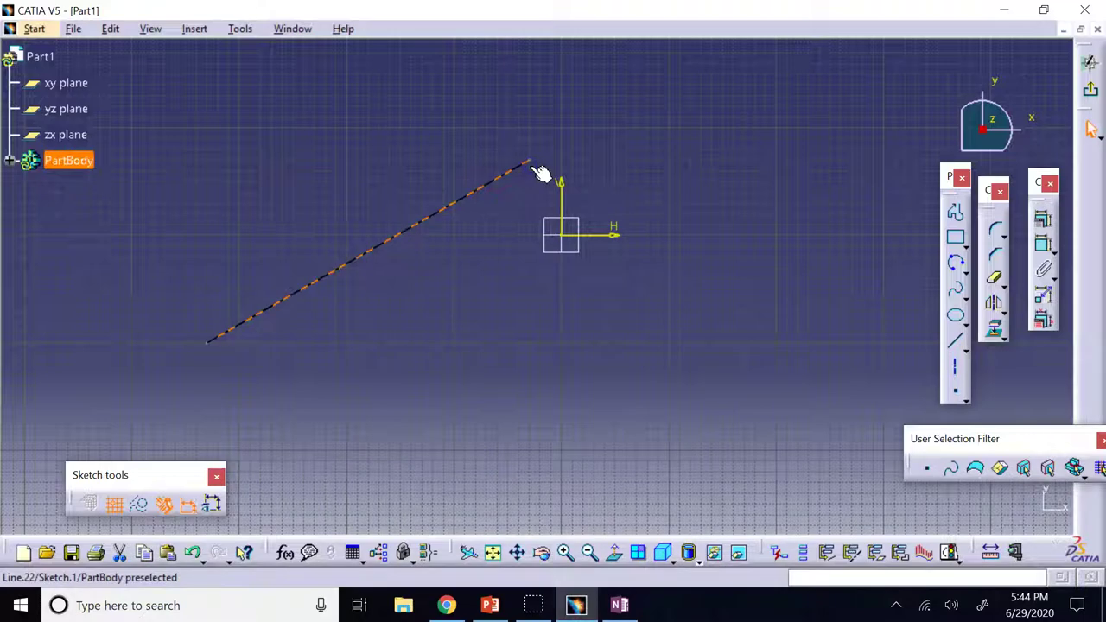
Sketch a slanted infinite line through two points, below the existing line and crossing the positive H axis
left_click(965, 355)
left_click(1012, 366)
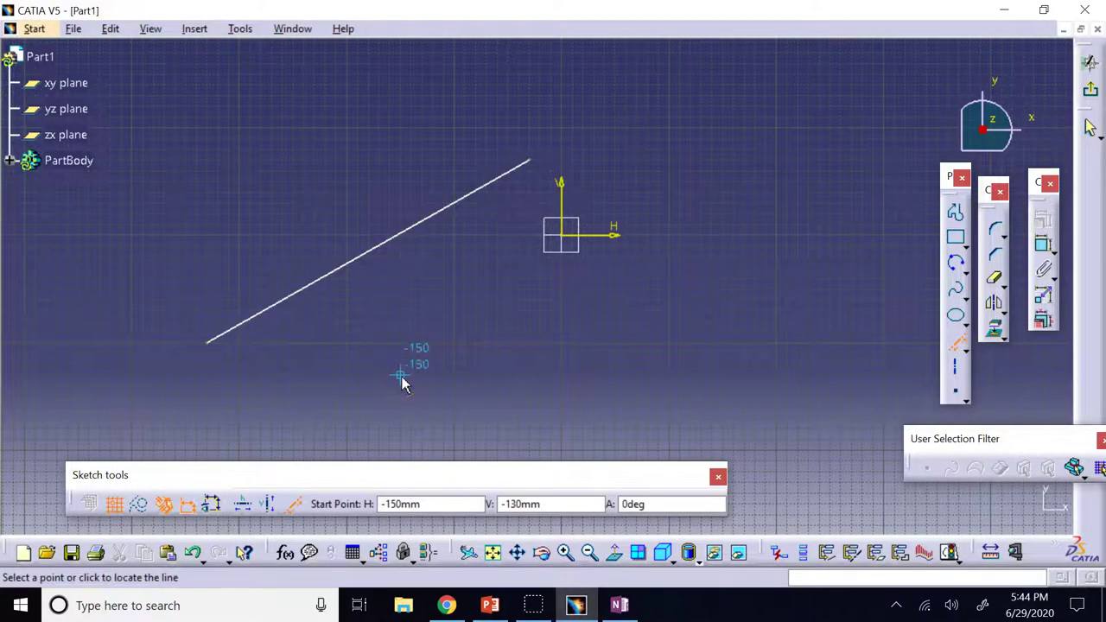
left_click(366, 403)
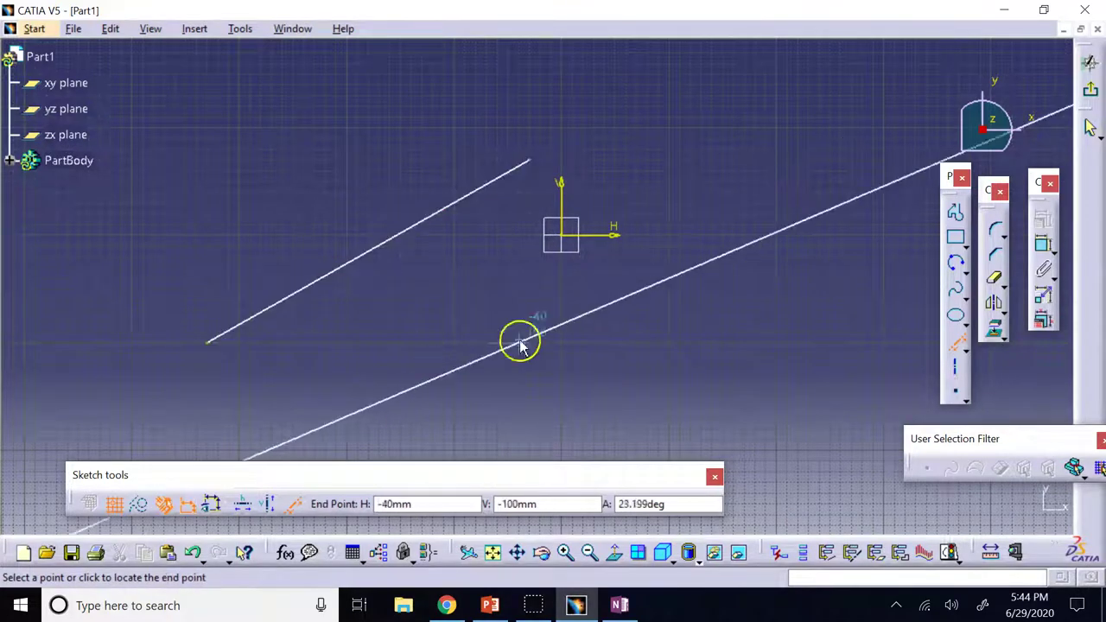
left_click(707, 230)
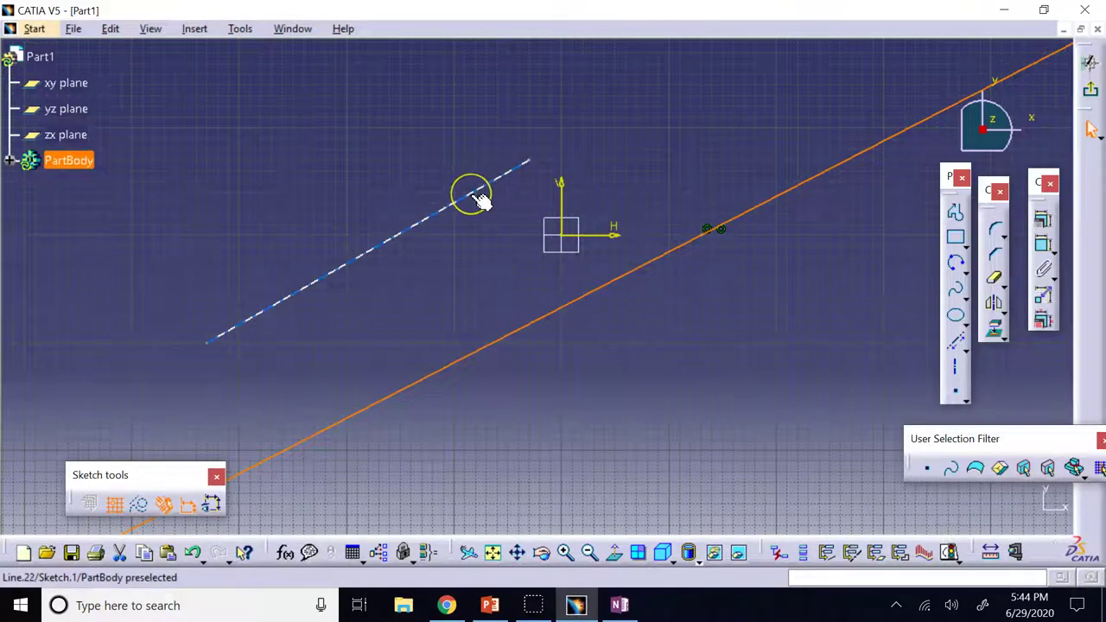
left_click(648, 275)
Preview the vertical and horizontal options of the Infinite Line tool without placing a line
left_click(957, 341)
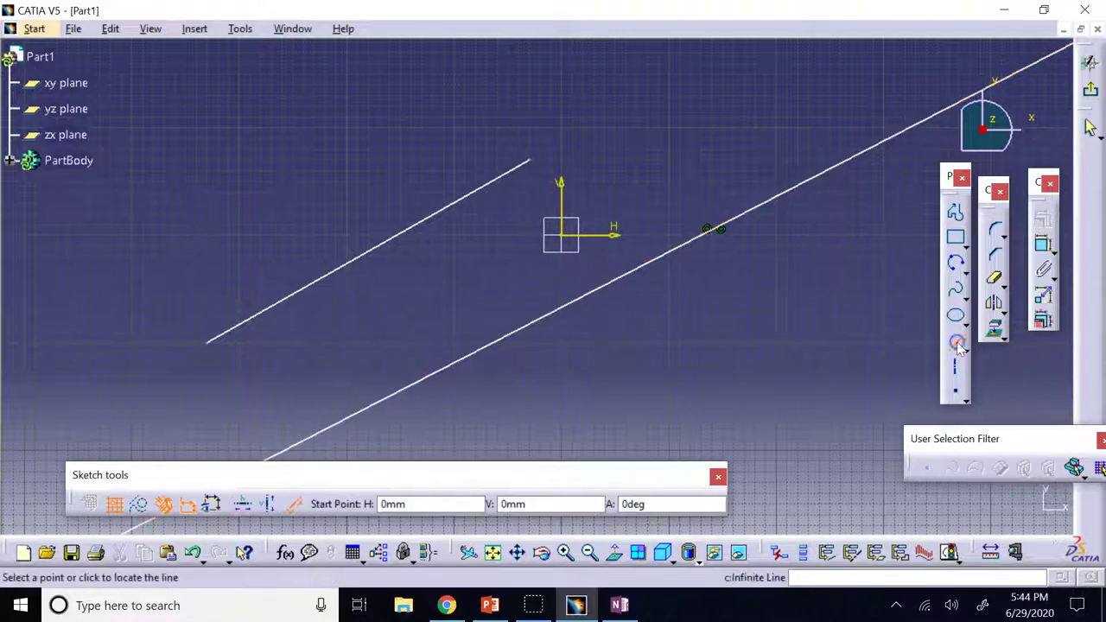
left_click(268, 504)
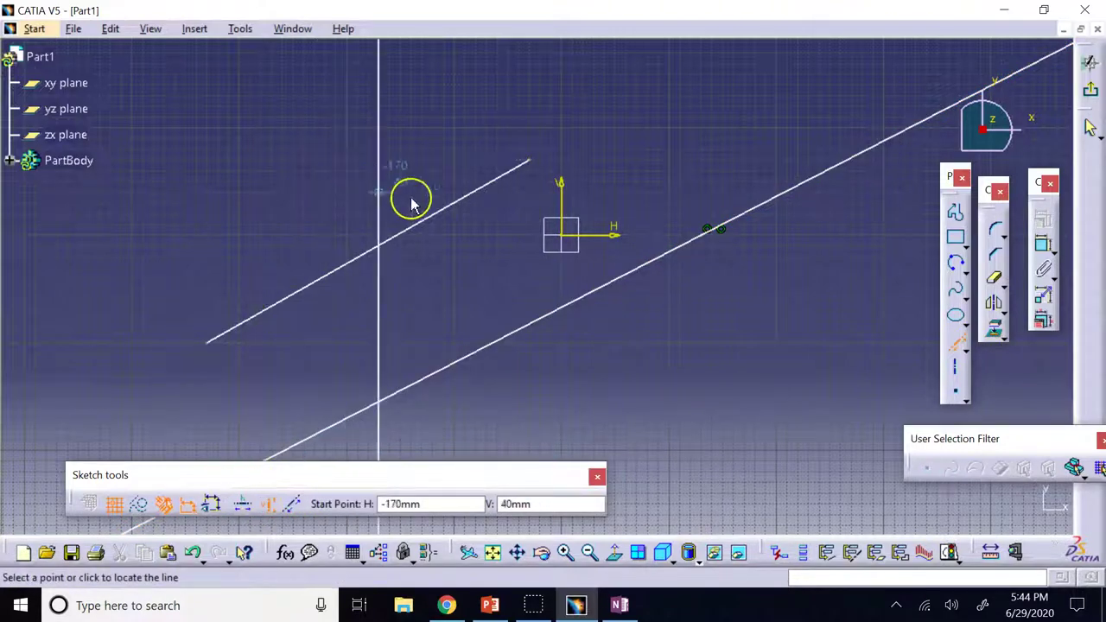
left_click(243, 504)
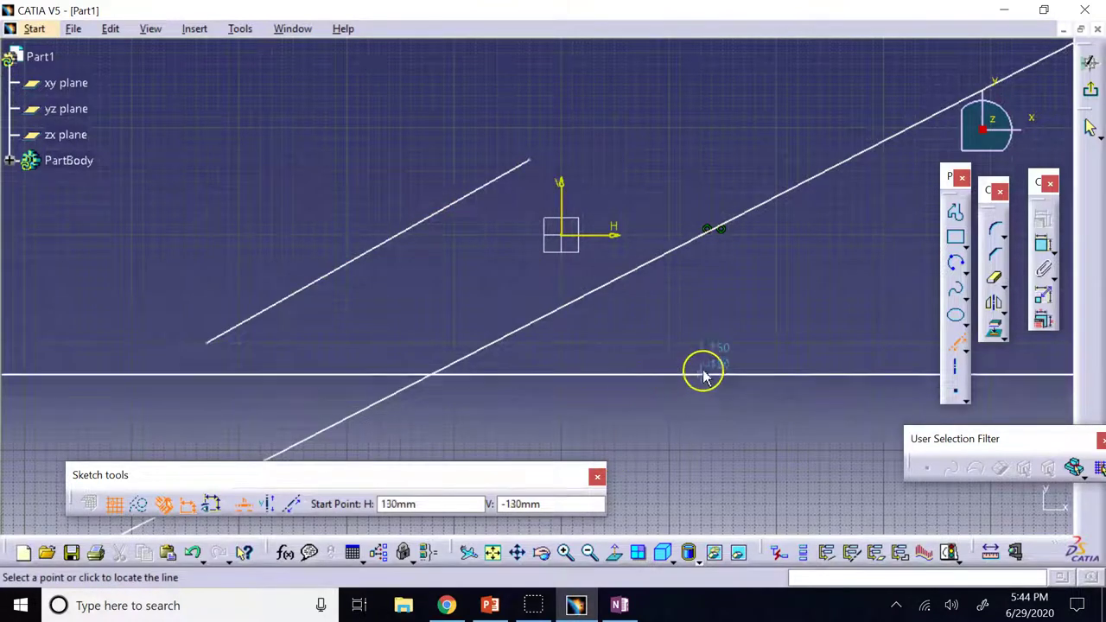
key("Escape")
left_click(966, 350)
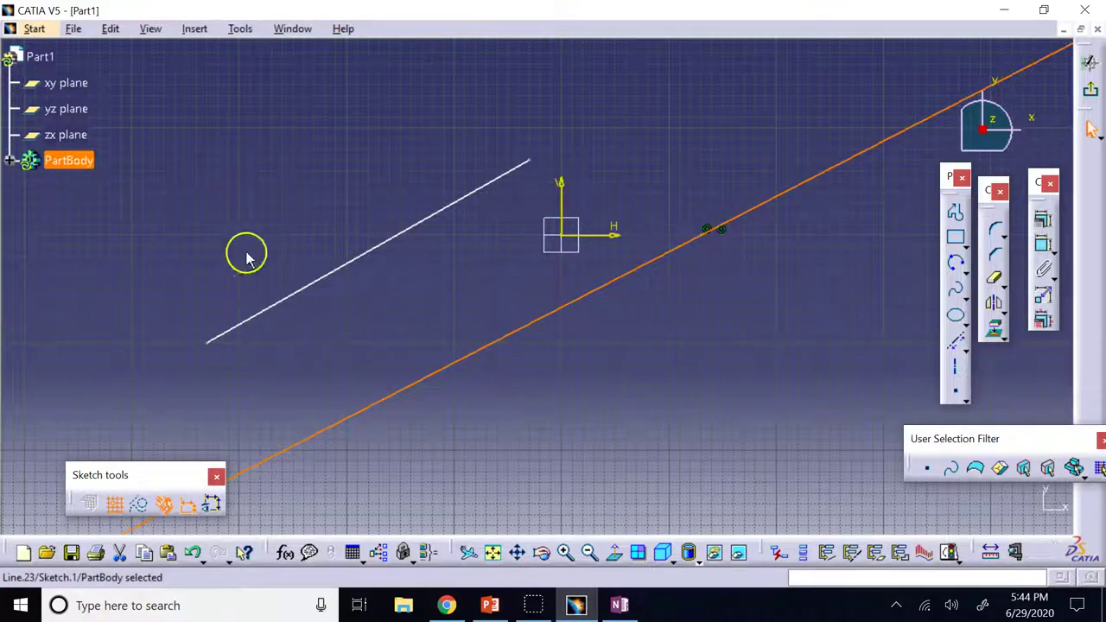
Delete the slanted line and the infinite line from the sketch
left_click(354, 264)
key("Delete")
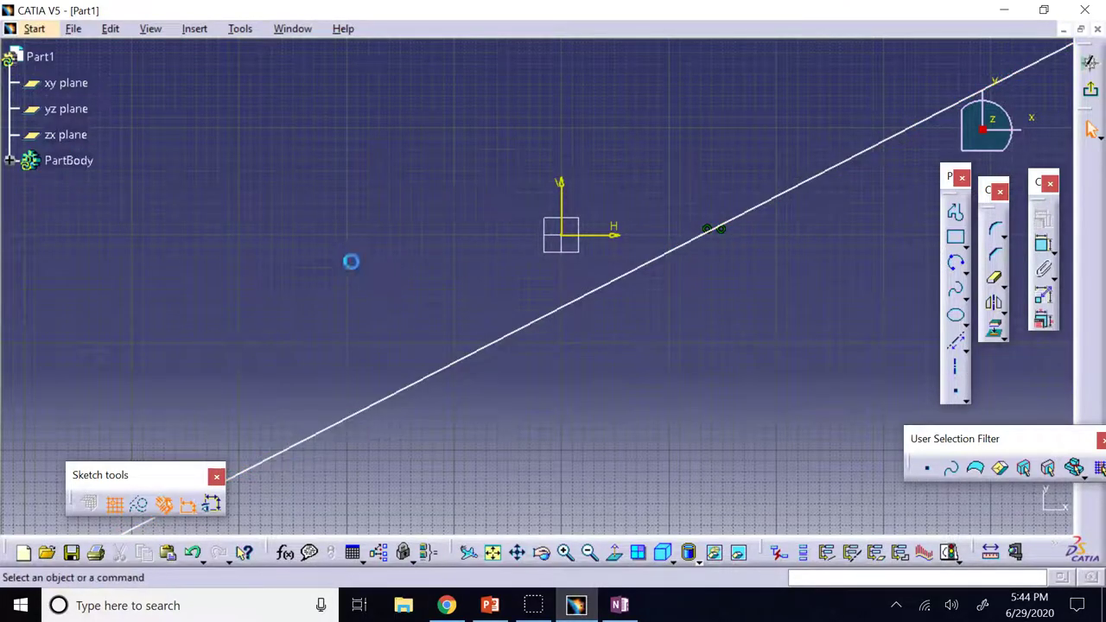
left_click(442, 369)
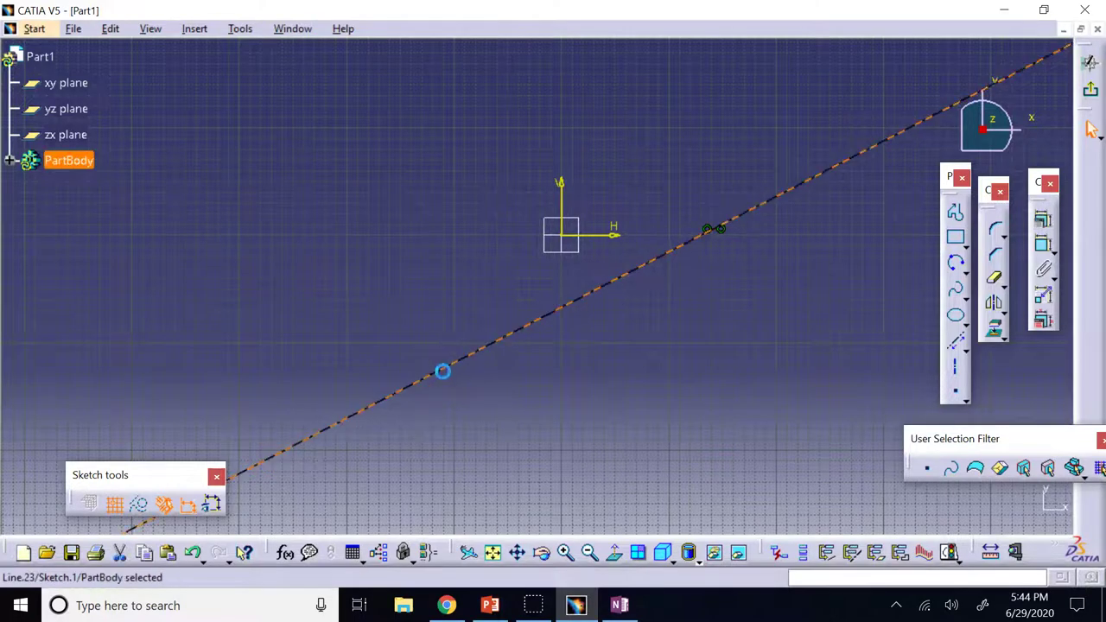
key("Delete")
Sketch a circle centred on the origin and a smaller circle centred on the negative H axis, clear of the first
left_click(965, 272)
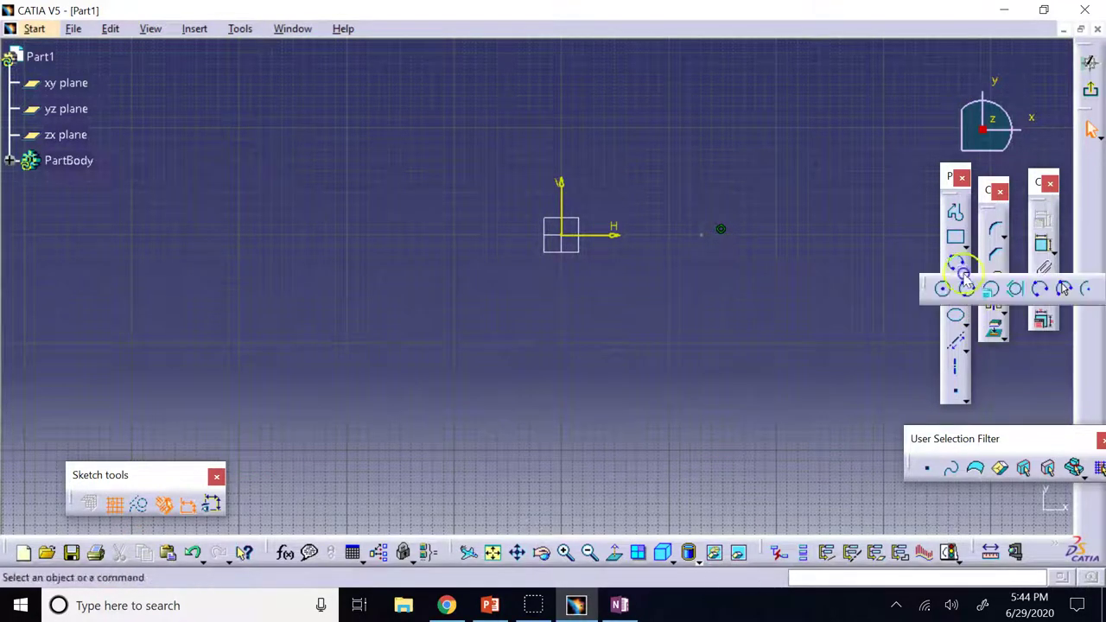
left_click(945, 290)
left_click(561, 233)
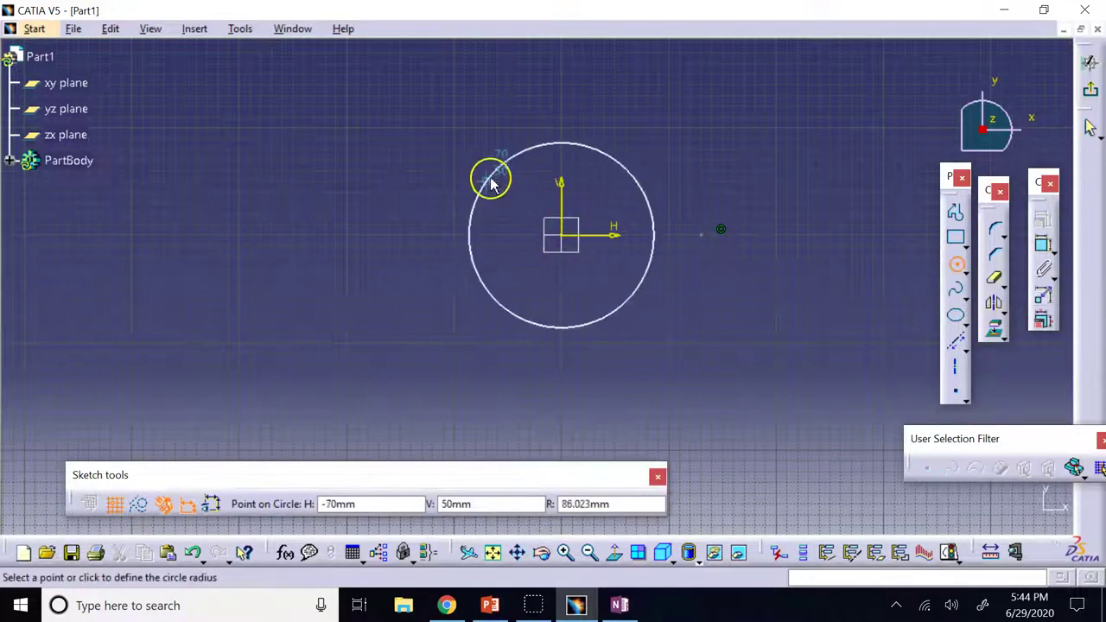
left_click(474, 172)
left_click(956, 264)
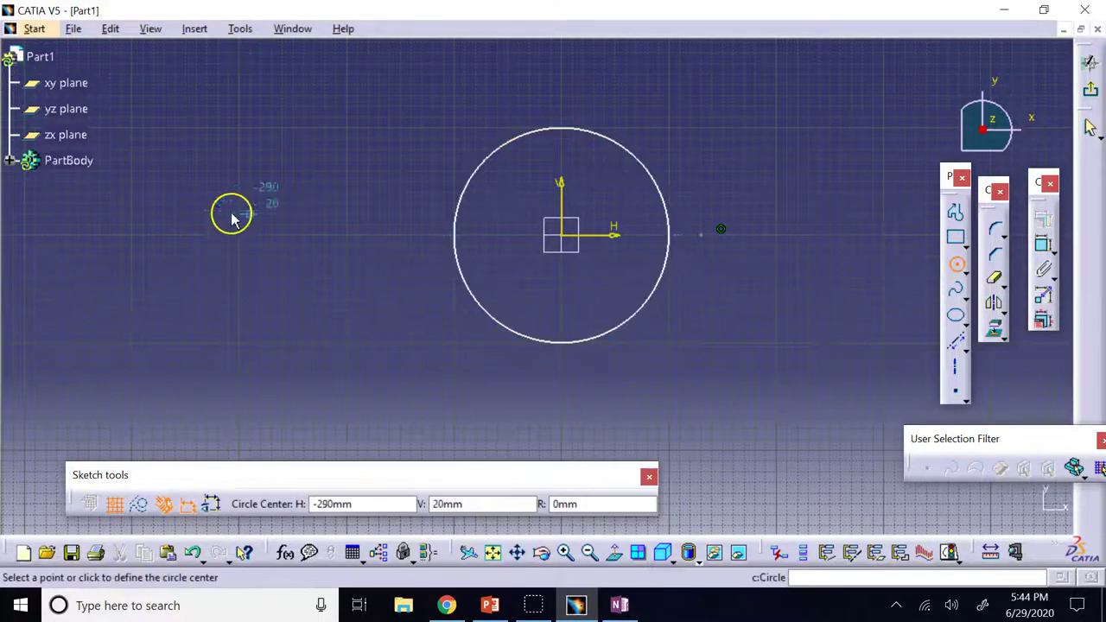
left_click(270, 234)
left_click(272, 190)
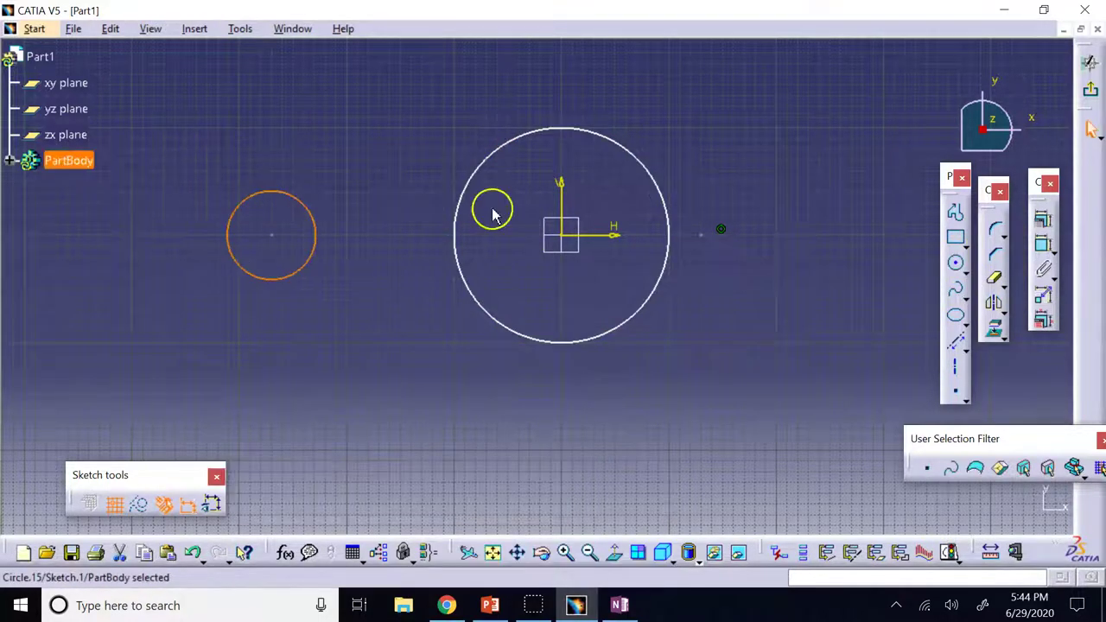
left_click(707, 236)
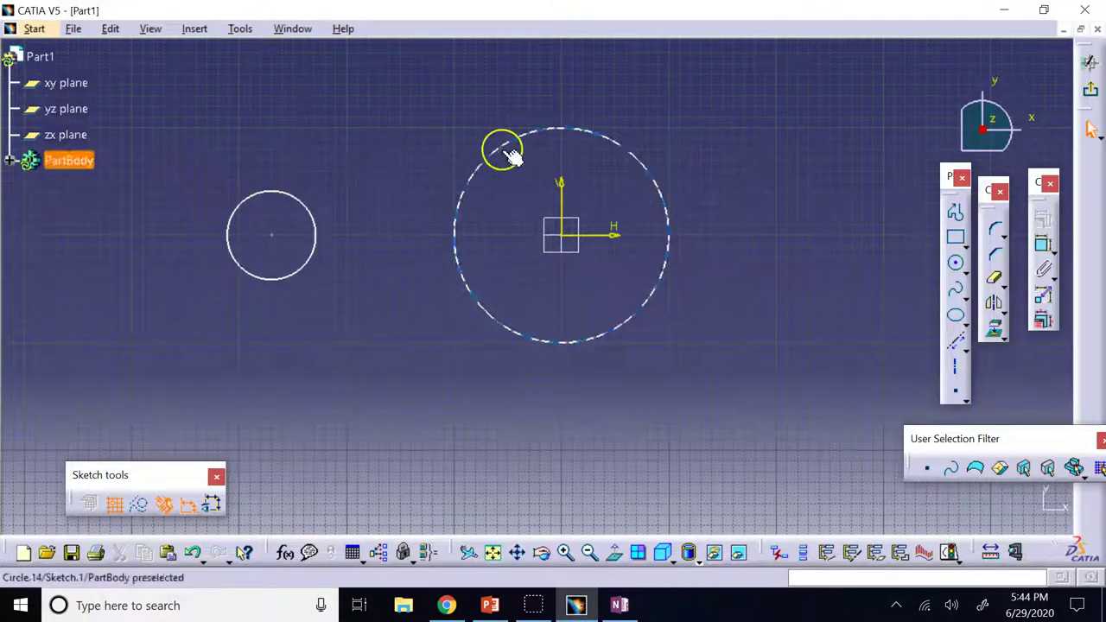
Create a bi-tangent line joining the upper sides of the small and large circles
left_click(964, 347)
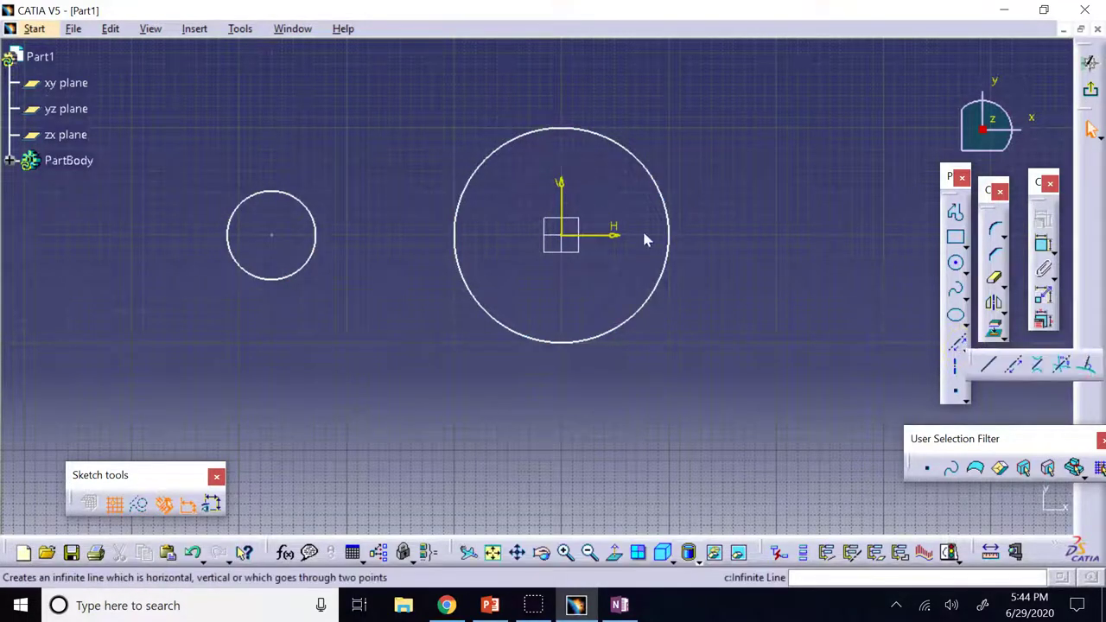
left_click(1035, 367)
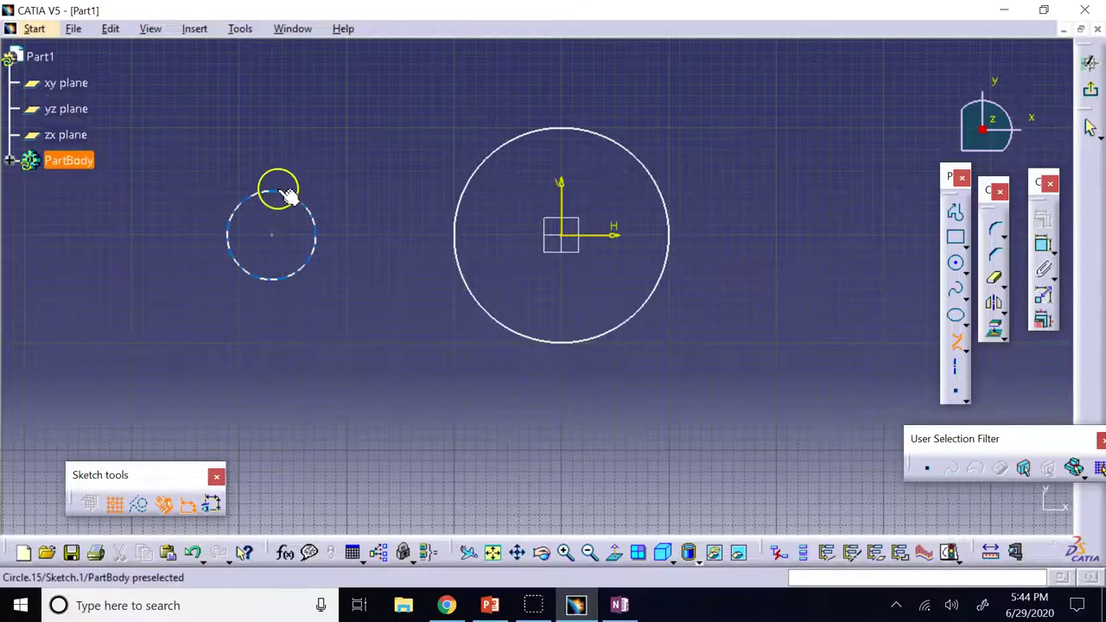
left_click(256, 194)
left_click(549, 128)
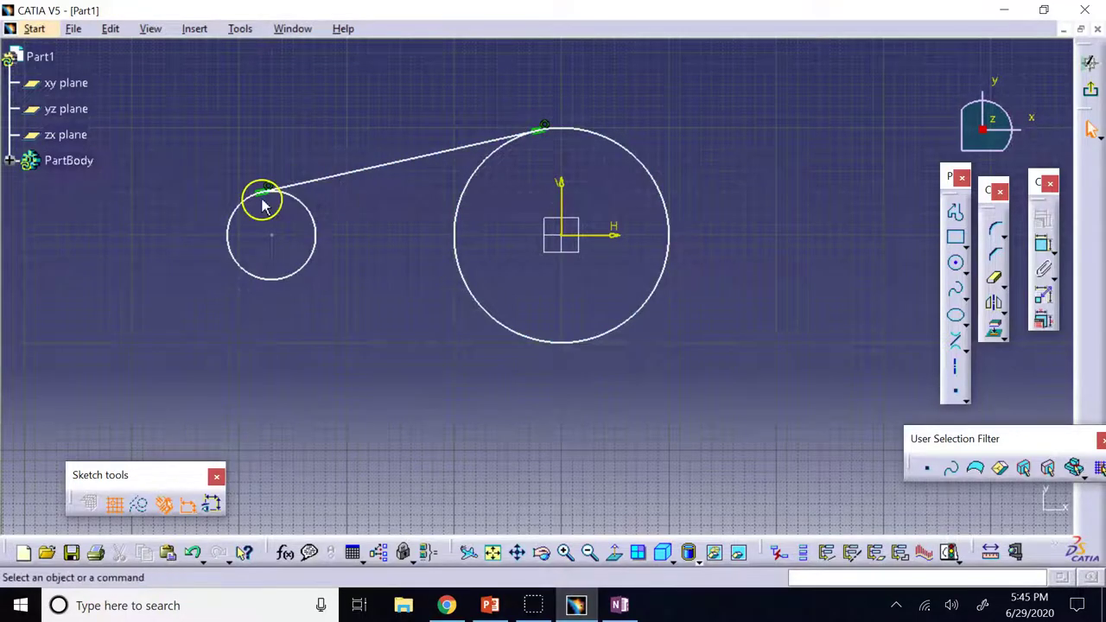
Add a second bi-tangent line joining the lower sides of the two circles
left_click(955, 339)
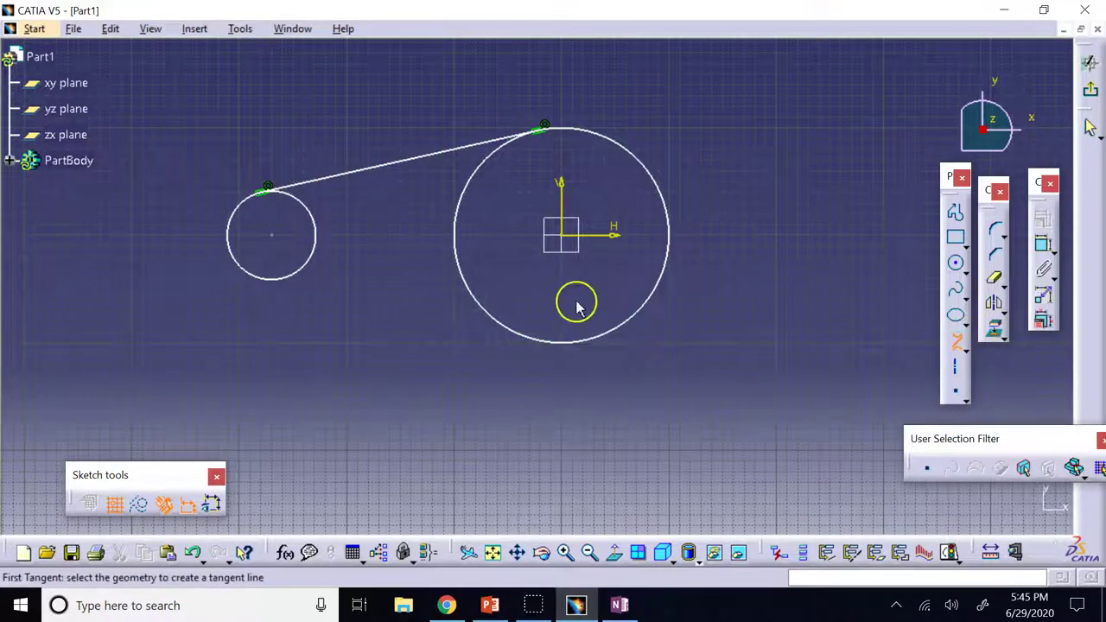
left_click(558, 345)
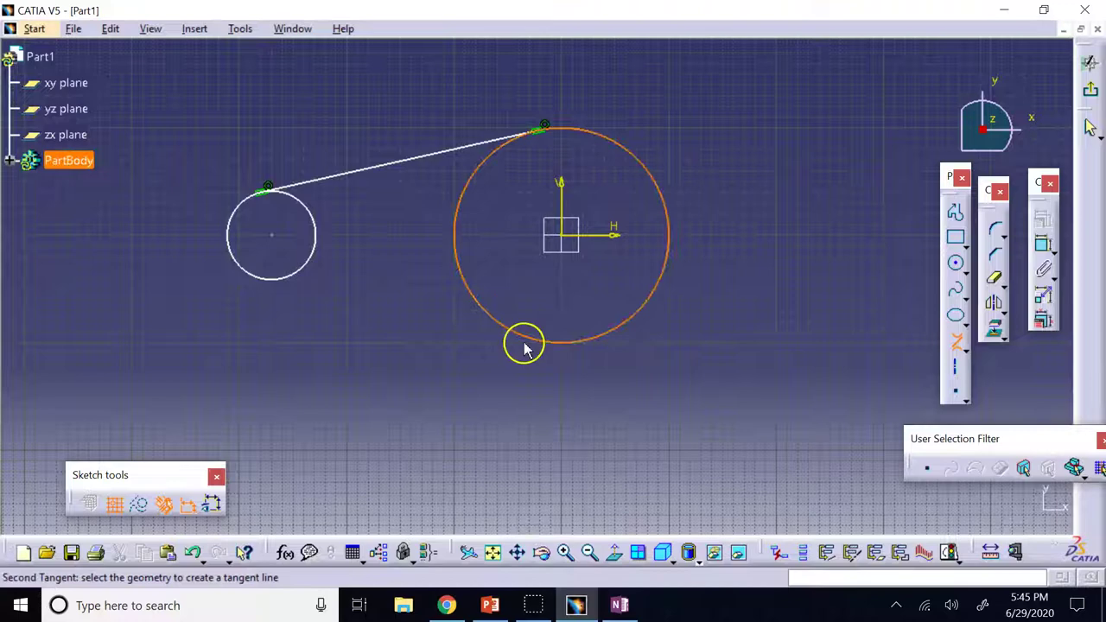
left_click(279, 277)
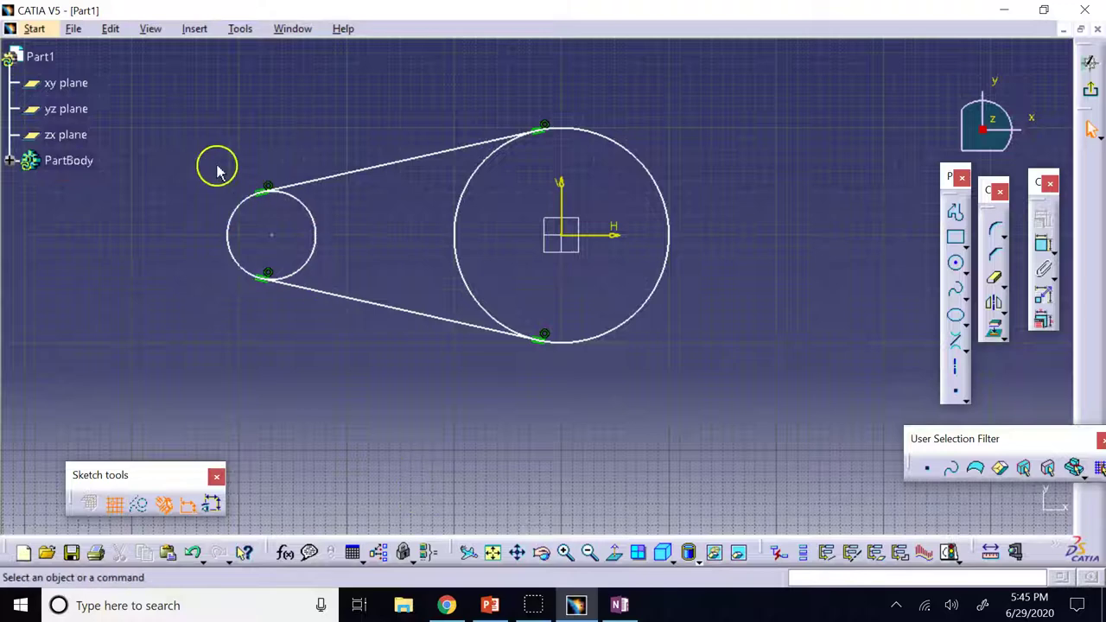
left_click_drag(186, 110, 742, 411)
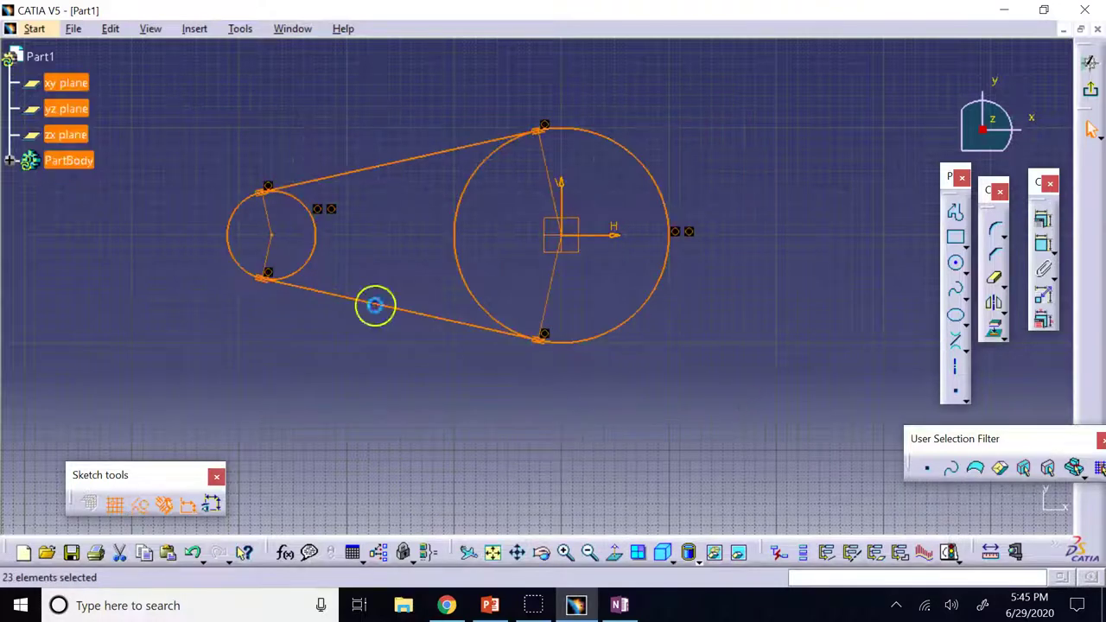
left_click(416, 227)
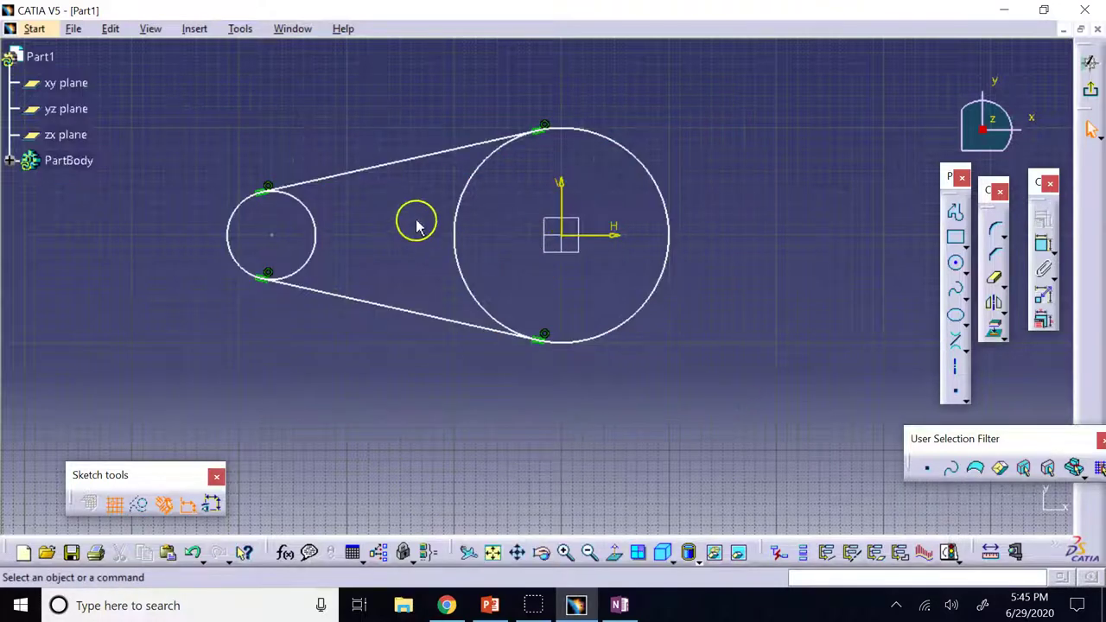
Delete both circles and move the upper line's outer endpoint down so that it crosses the lower line
left_click(967, 345)
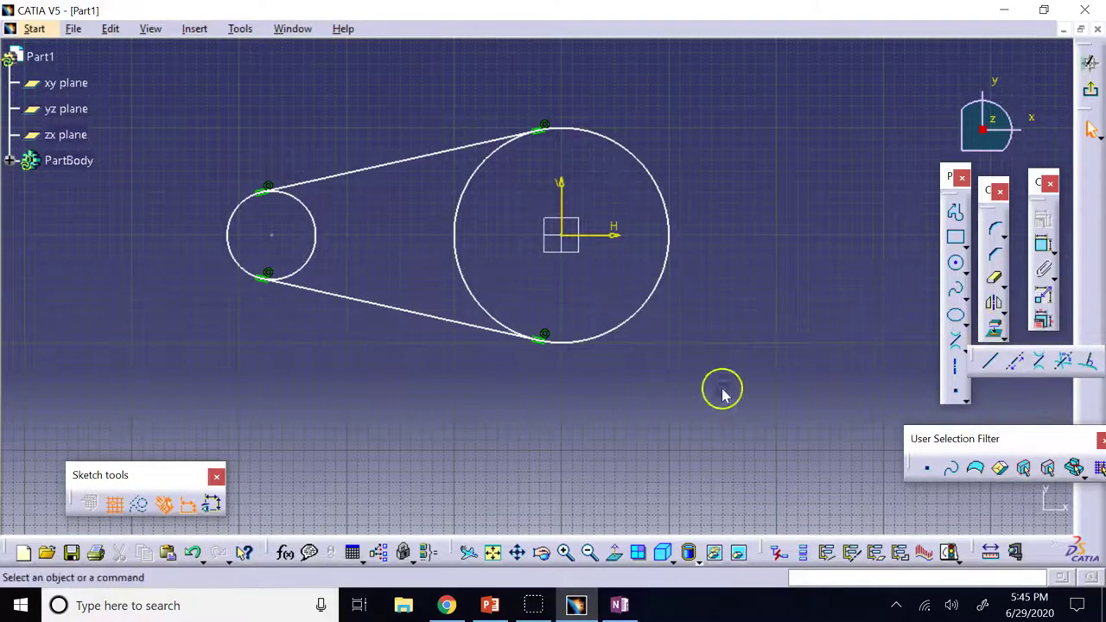
left_click(318, 227)
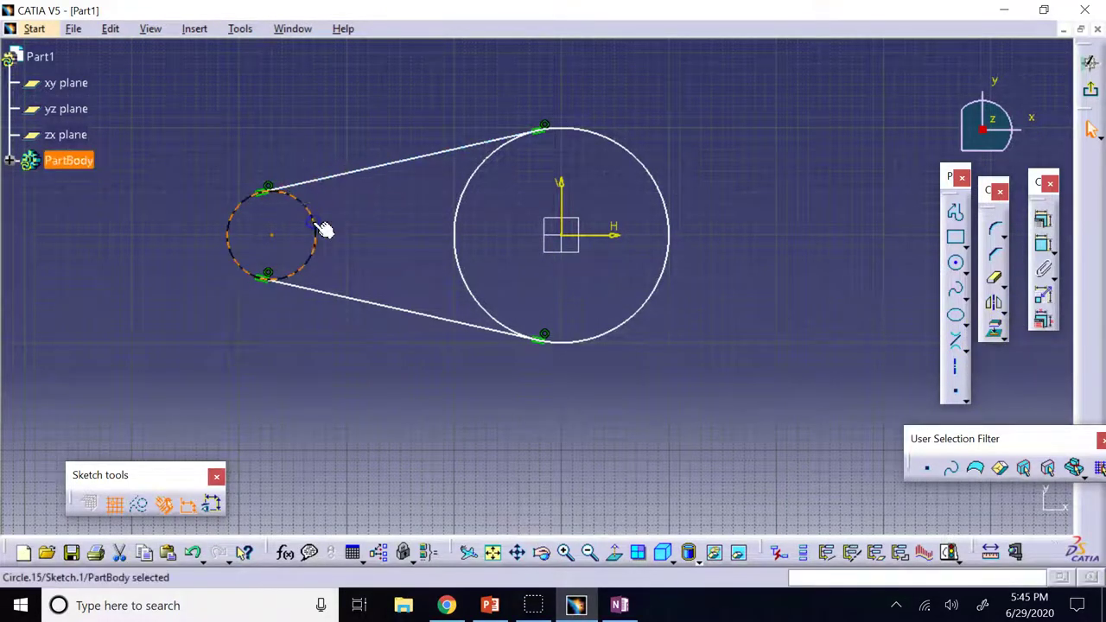
key("Delete")
left_click(459, 205)
key("Delete")
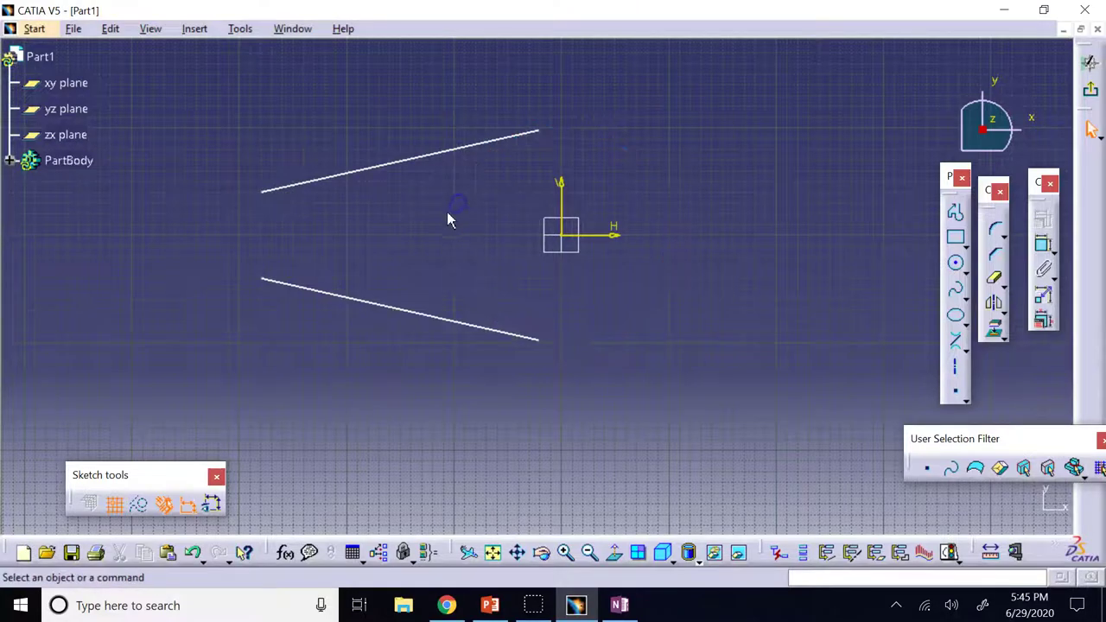
left_click_drag(262, 192, 218, 384)
left_click(585, 438)
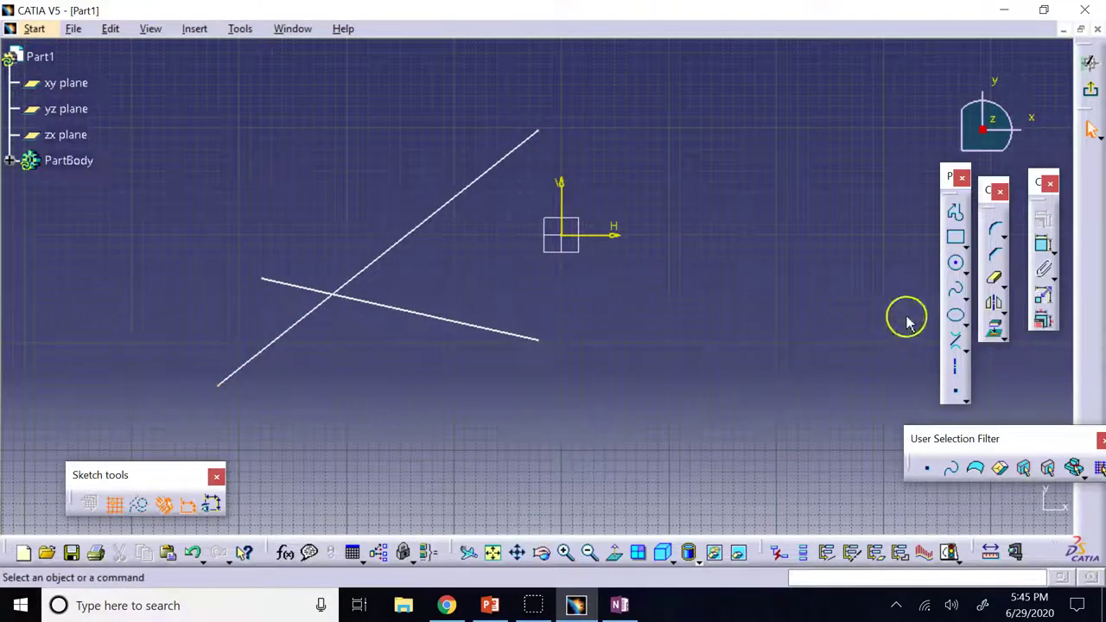
Create an infinite bisecting line between the two crossing lines
left_click(964, 349)
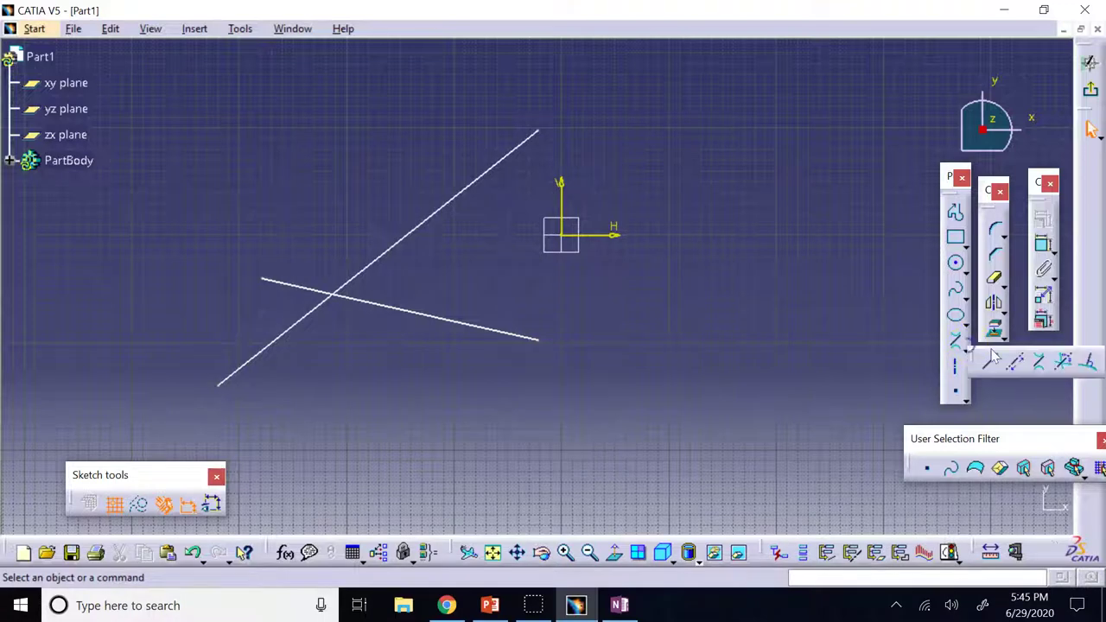
left_click(1069, 367)
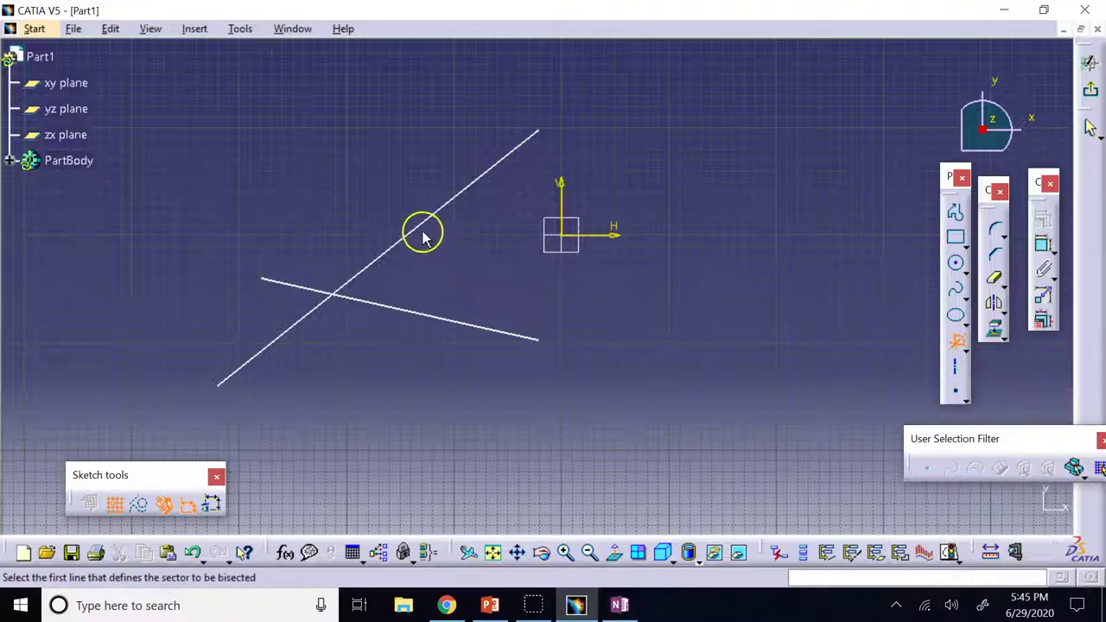
left_click(389, 248)
left_click(449, 320)
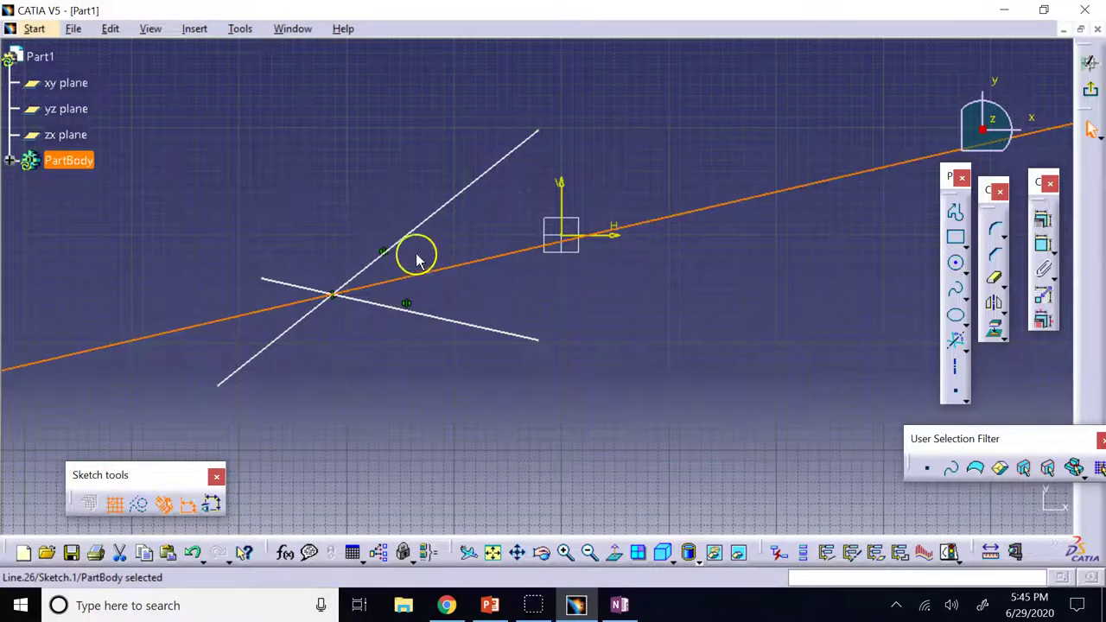
Delete the bisecting line together with the two crossing lines
left_click(454, 218, "ctrl")
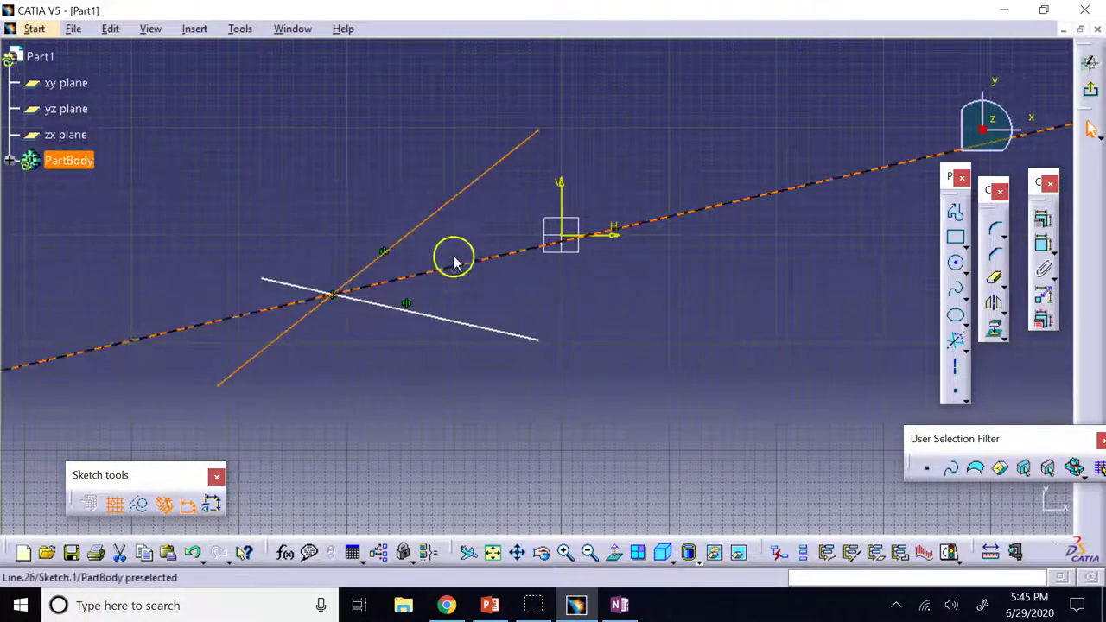
left_click(473, 332, "ctrl")
key("Delete")
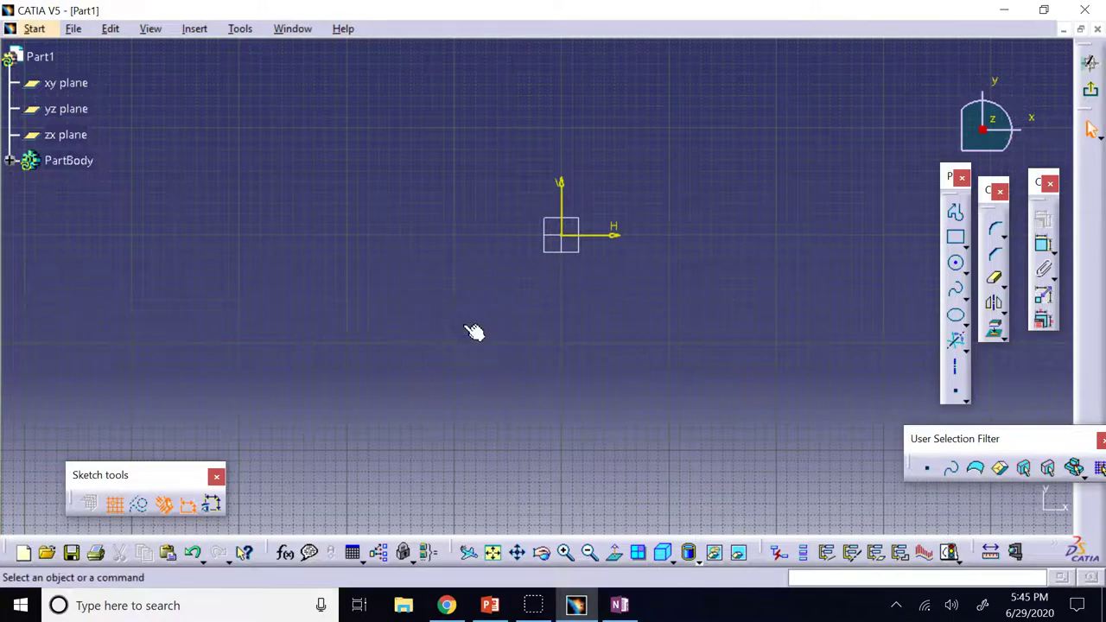
Sketch an ellipse centred on the origin with its major axis along the H axis
left_click(955, 315)
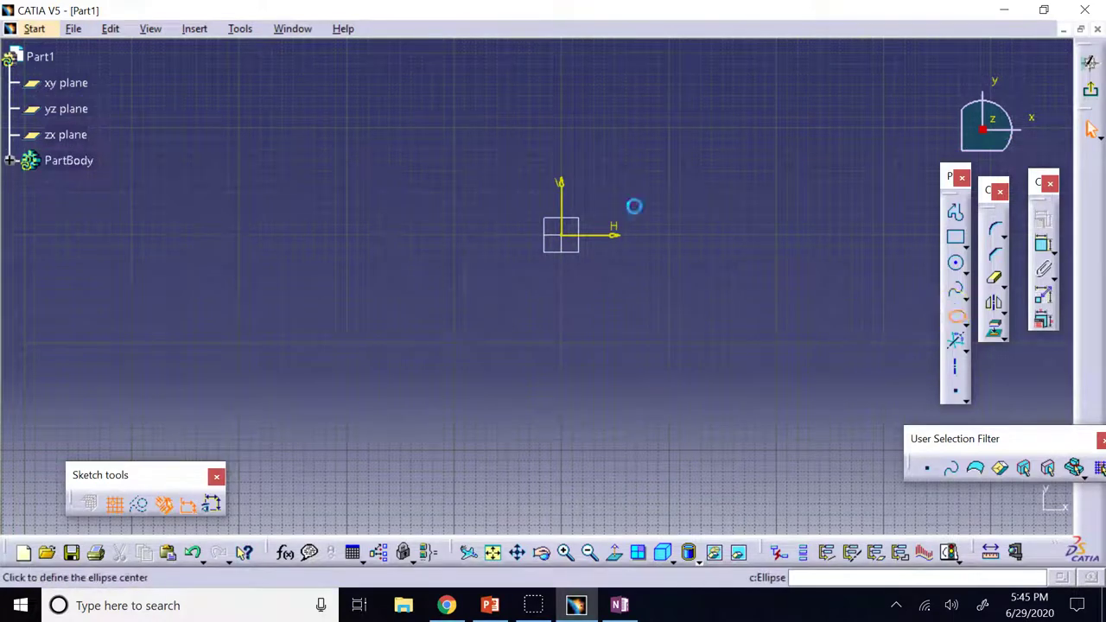
left_click(562, 234)
left_click(307, 232)
left_click(346, 158)
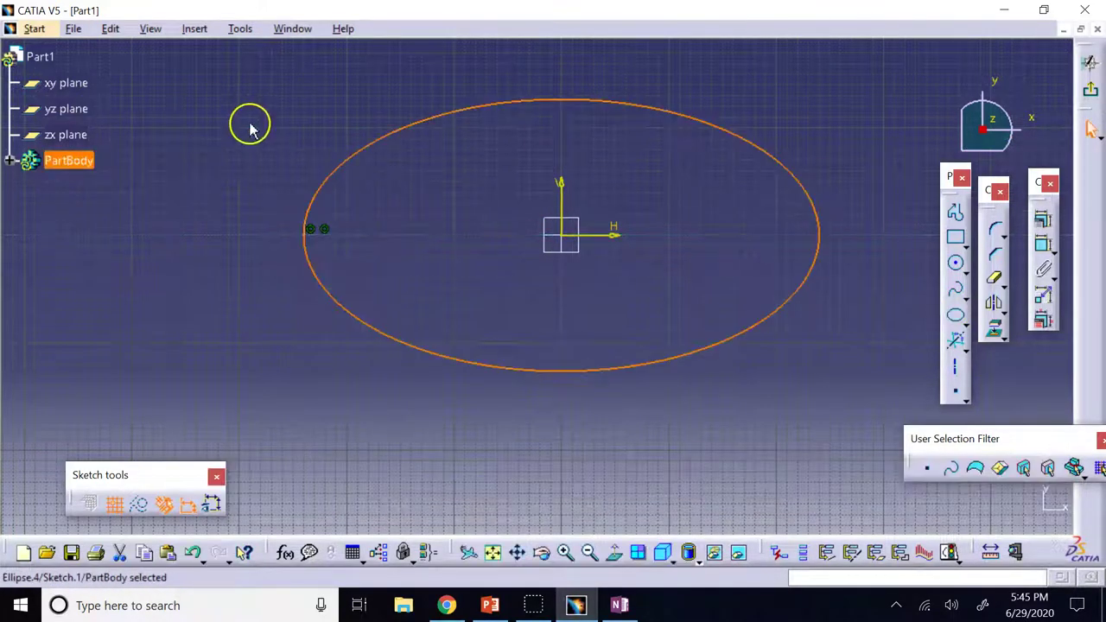
Create a short line normal to the ellipse, pointing outward from its upper edge on the positive H side
left_click(966, 348)
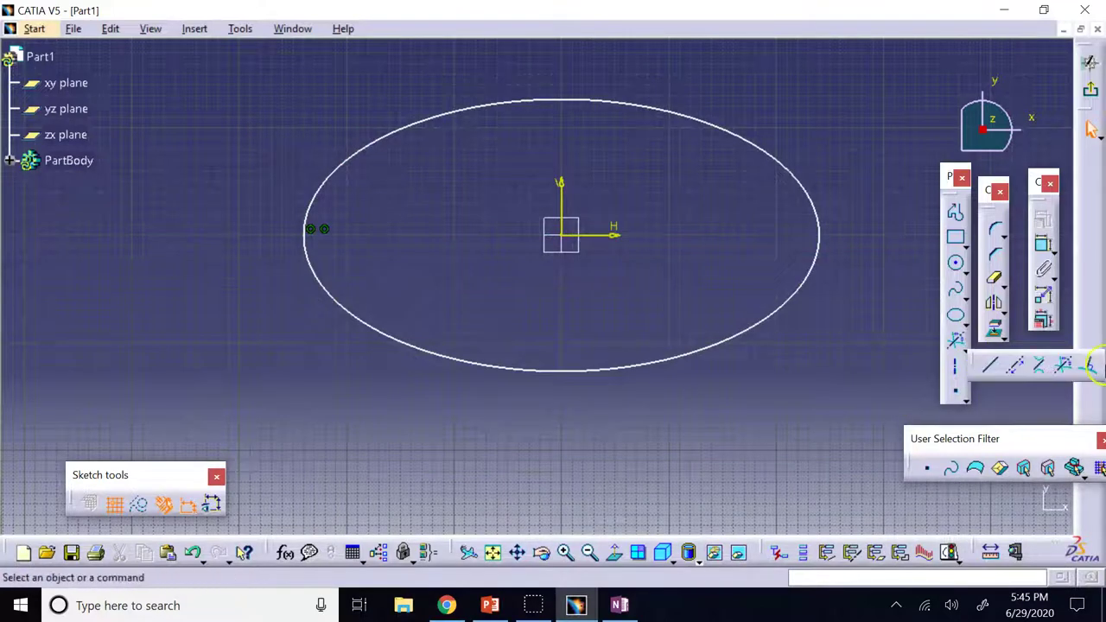
left_click(1091, 368)
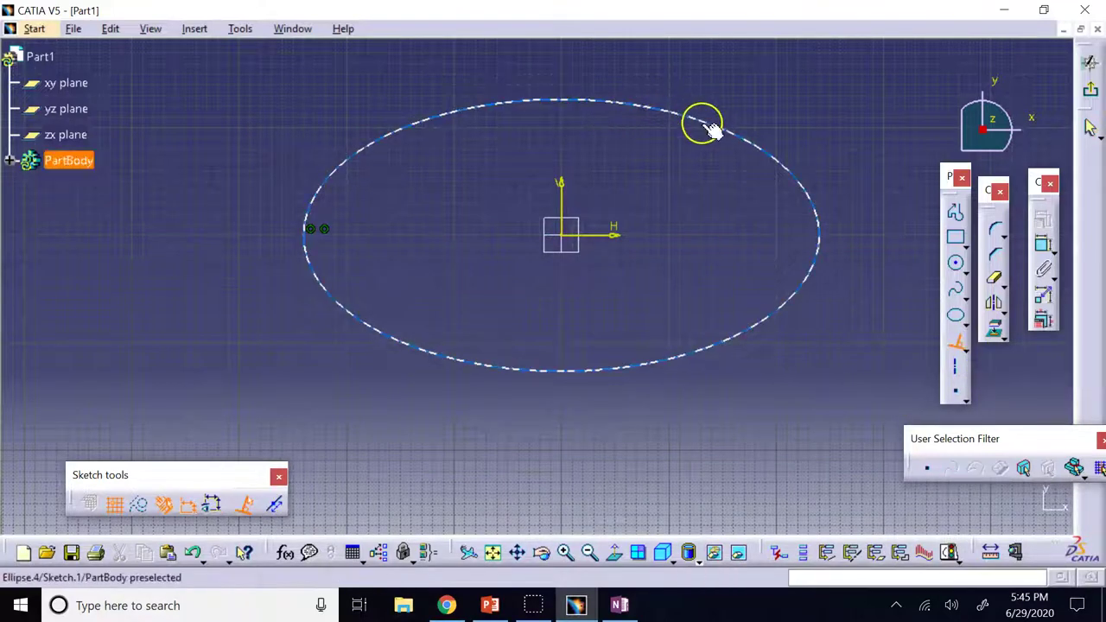
left_click(761, 146)
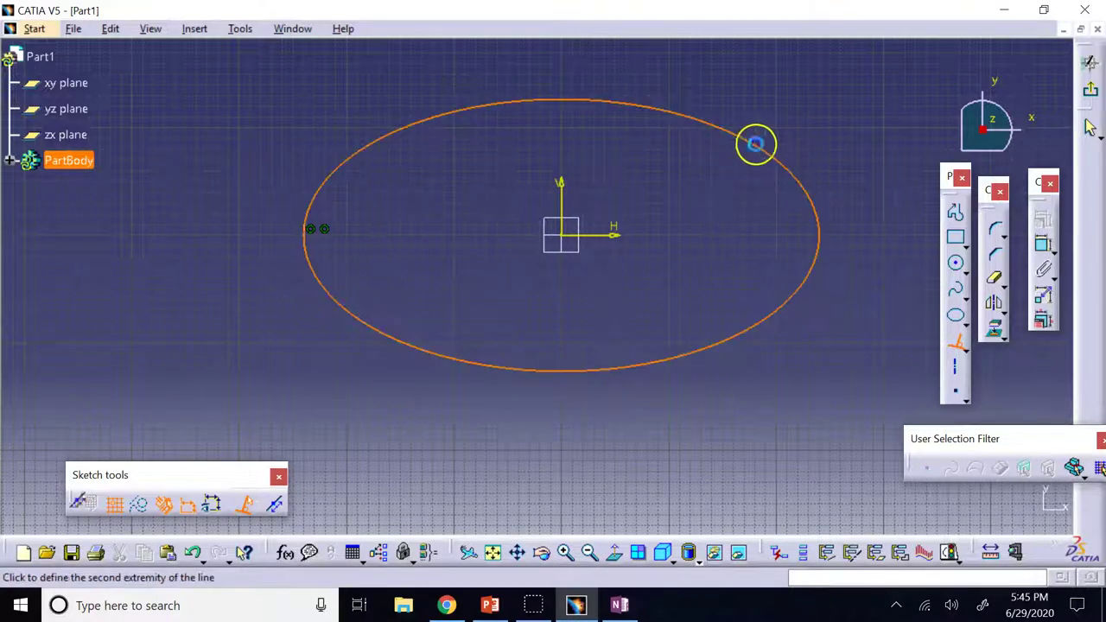
left_click(788, 85)
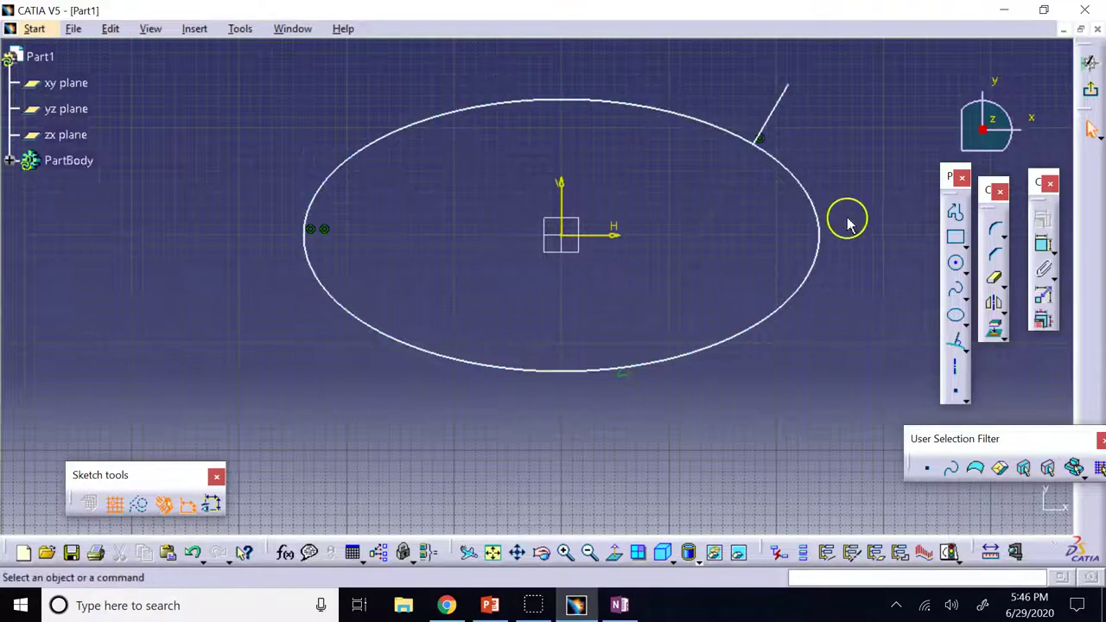
Delete the ellipse and its normal line from the sketch
mouse_move(843, 398)
left_mouse_down()
mouse_move(367, 92)
mouse_move(303, 96)
mouse_move(279, 76)
left_mouse_up()
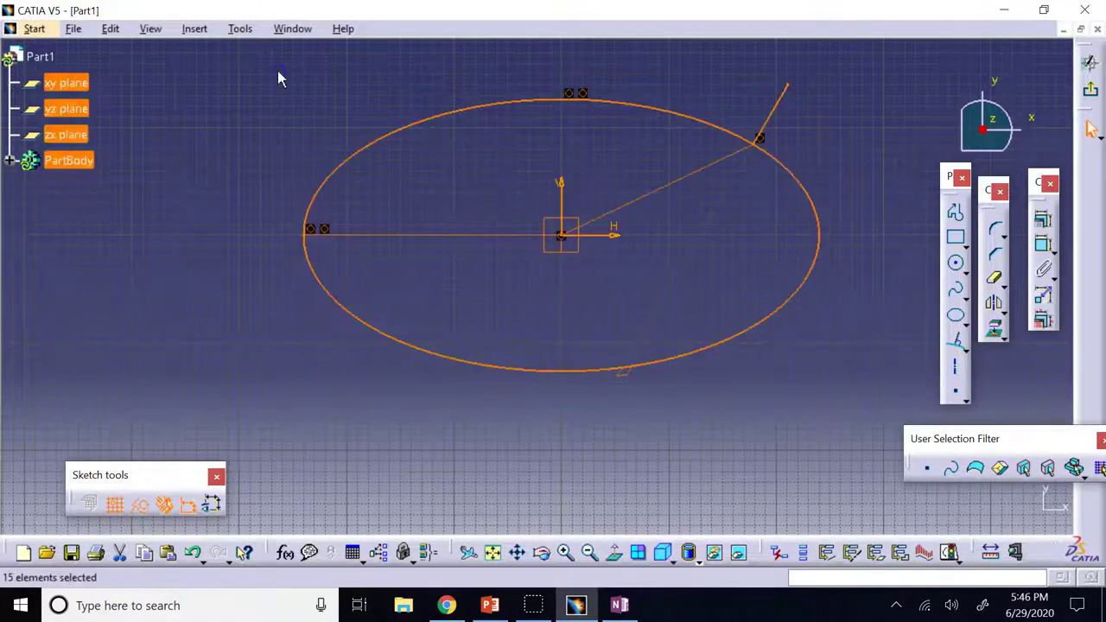
key("Delete")
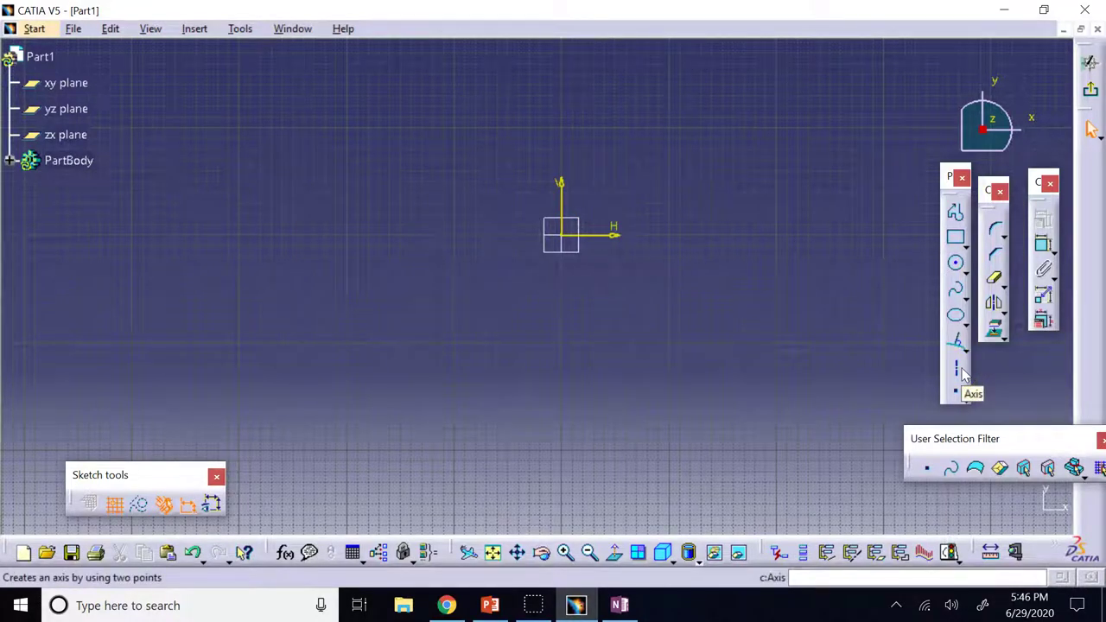
left_click(811, 322)
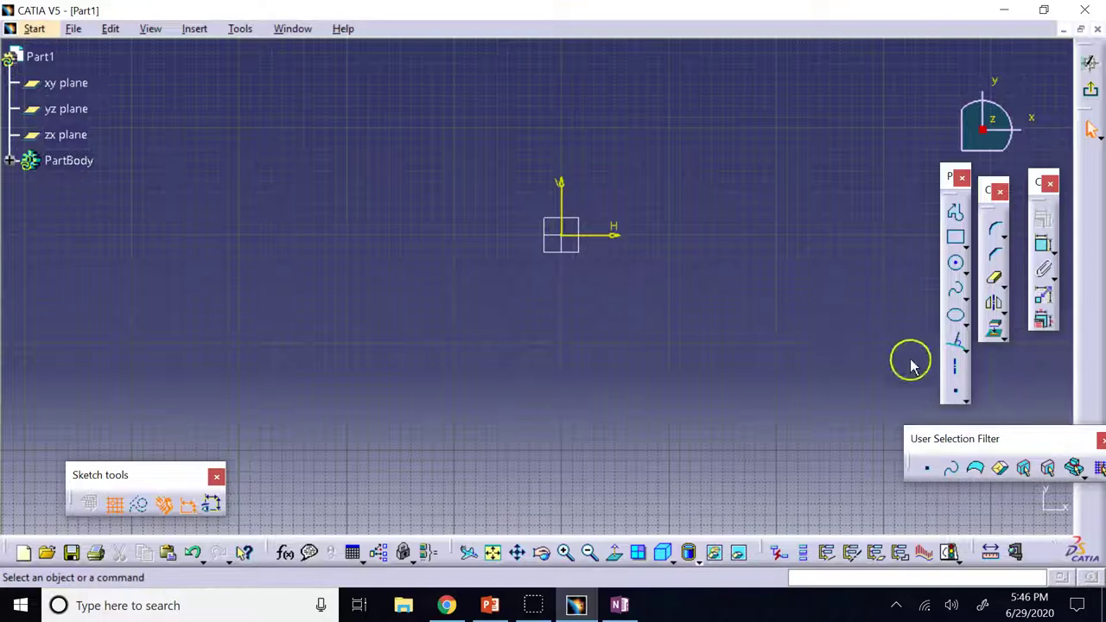
Place a point below the positive H axis with the Point by Clicking tool
left_click(956, 393)
left_click(964, 403)
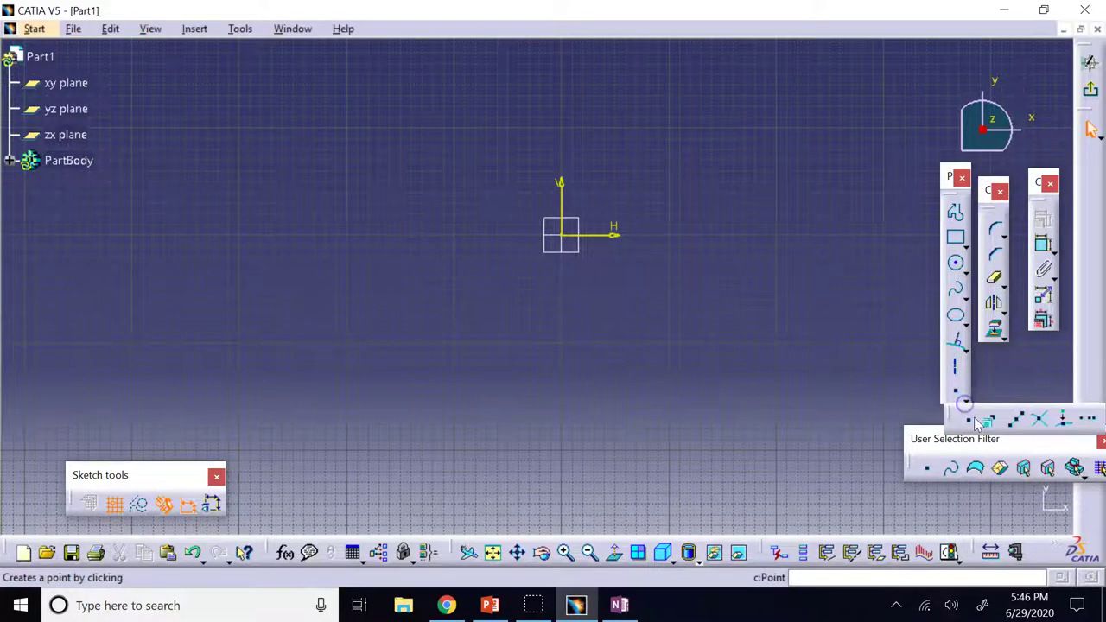
left_click(789, 298)
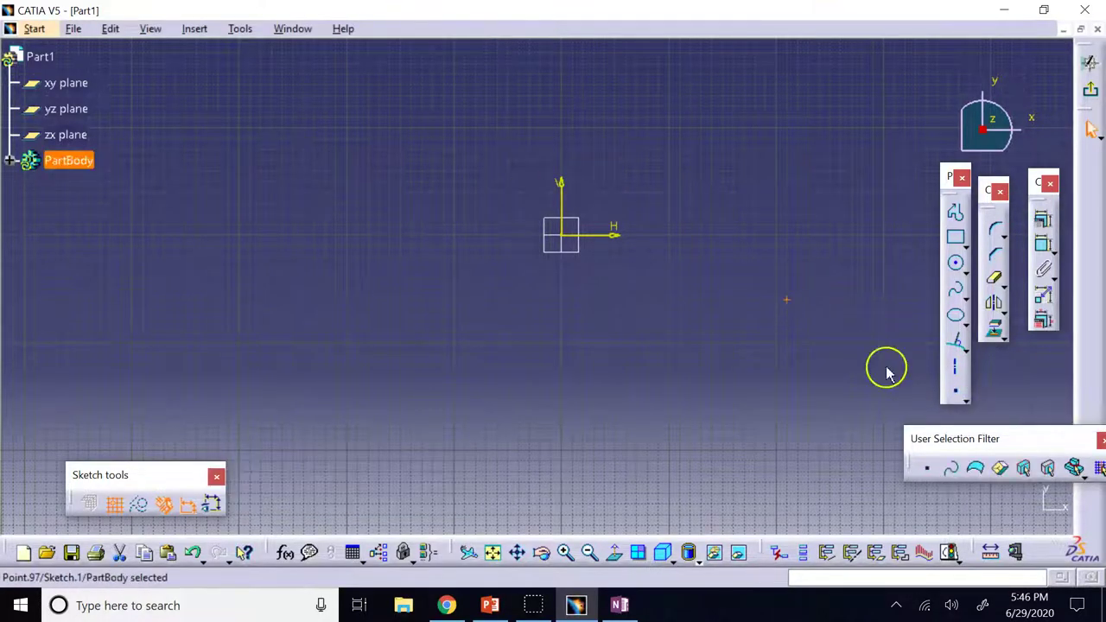
Look at the Cartesian definition of the Point Using Coordinates tool, cancelling without creating a point
left_click(955, 393)
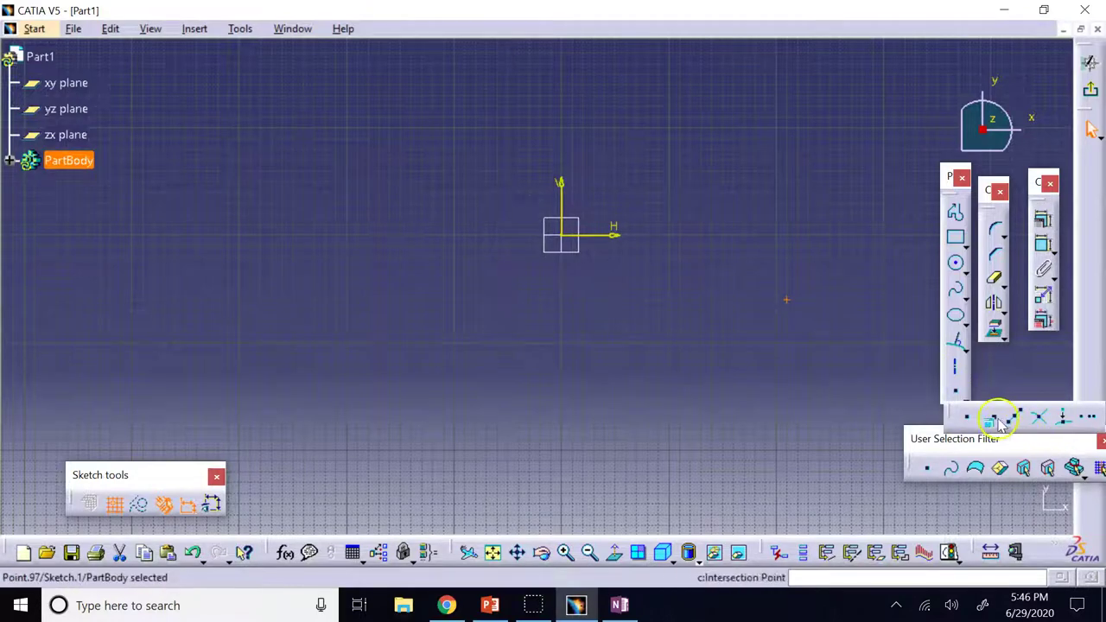
left_click(959, 418)
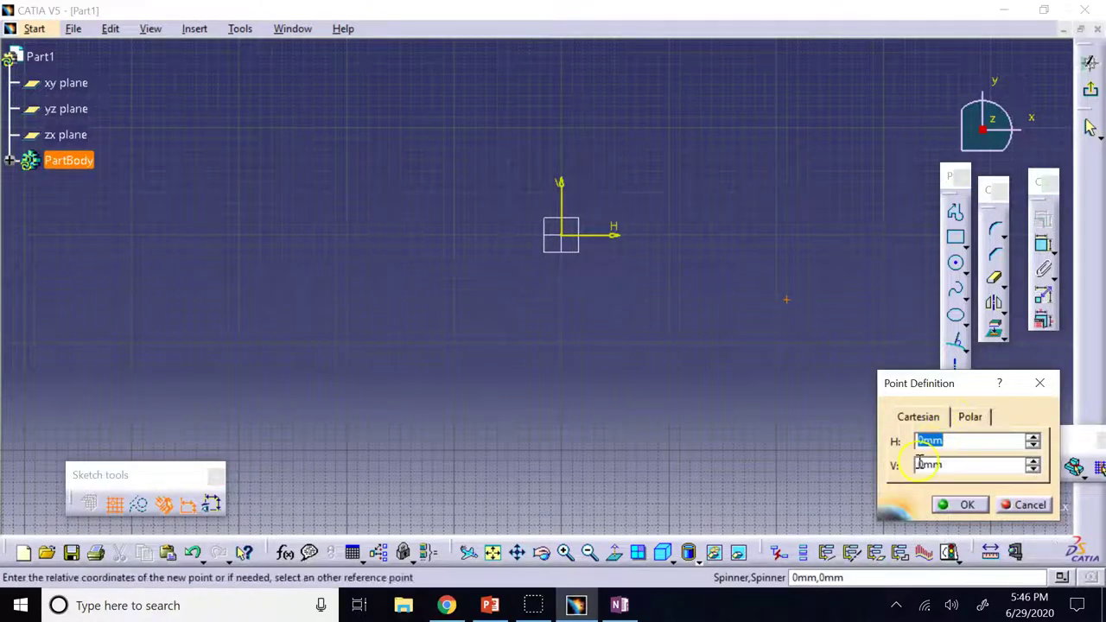
left_click(1030, 506)
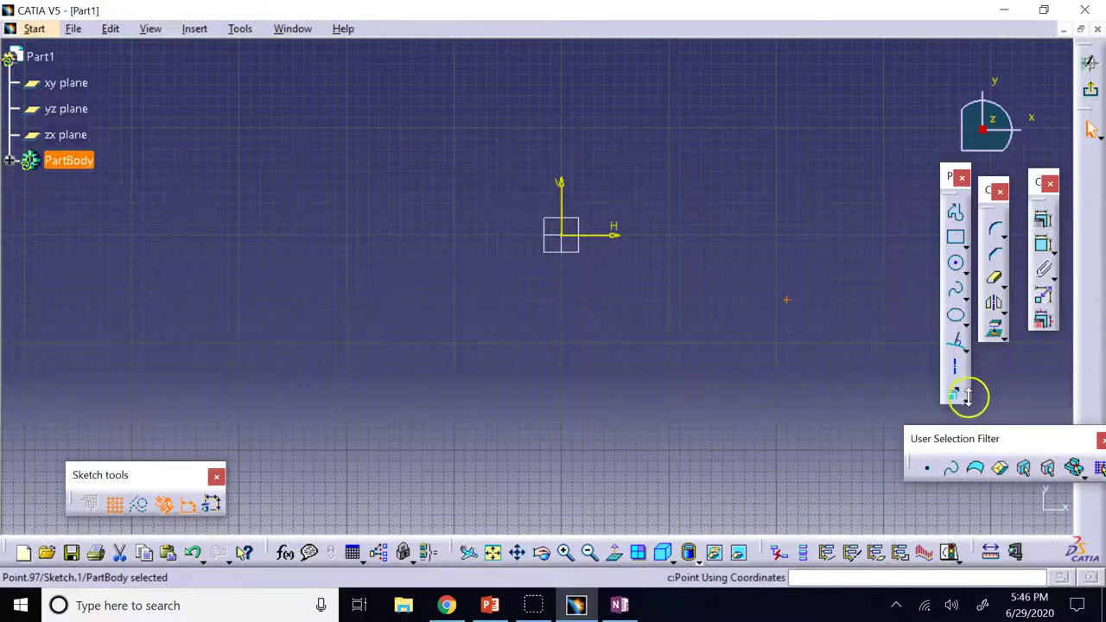
left_click(963, 395)
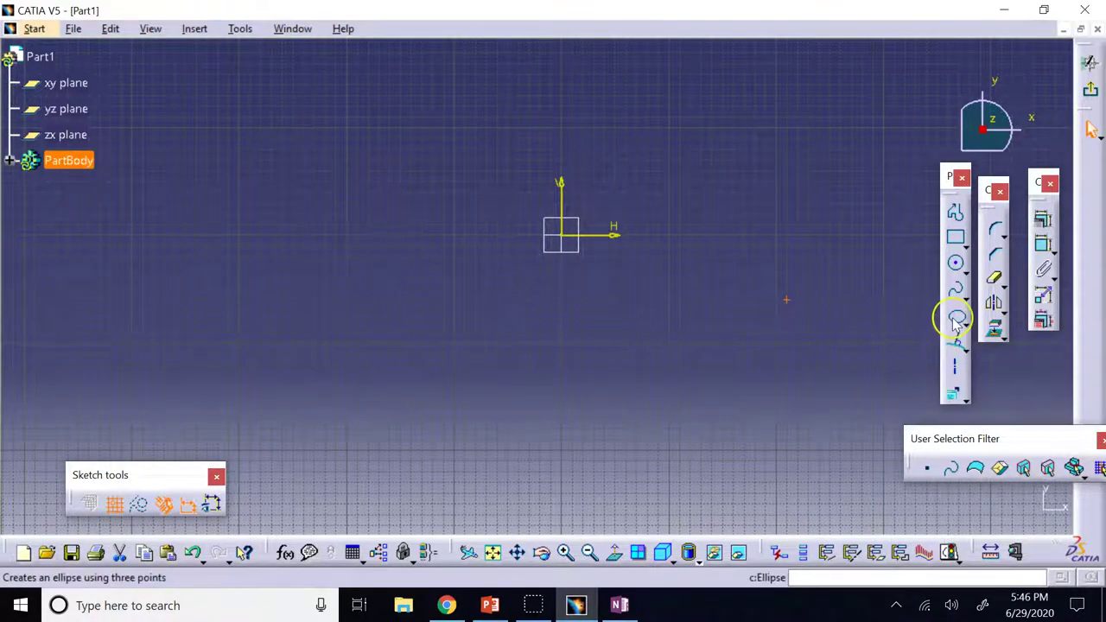
left_click(752, 284)
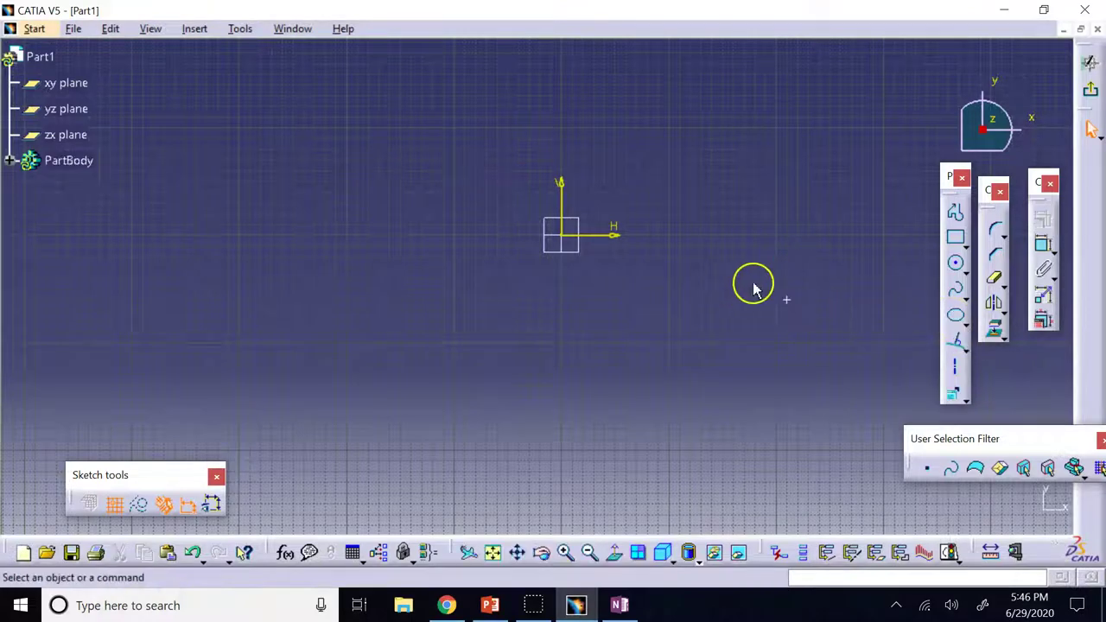
Delete the stray point lying below the H axis, to the right of the sketch origin
left_click_drag(766, 254, 808, 328)
key("Delete")
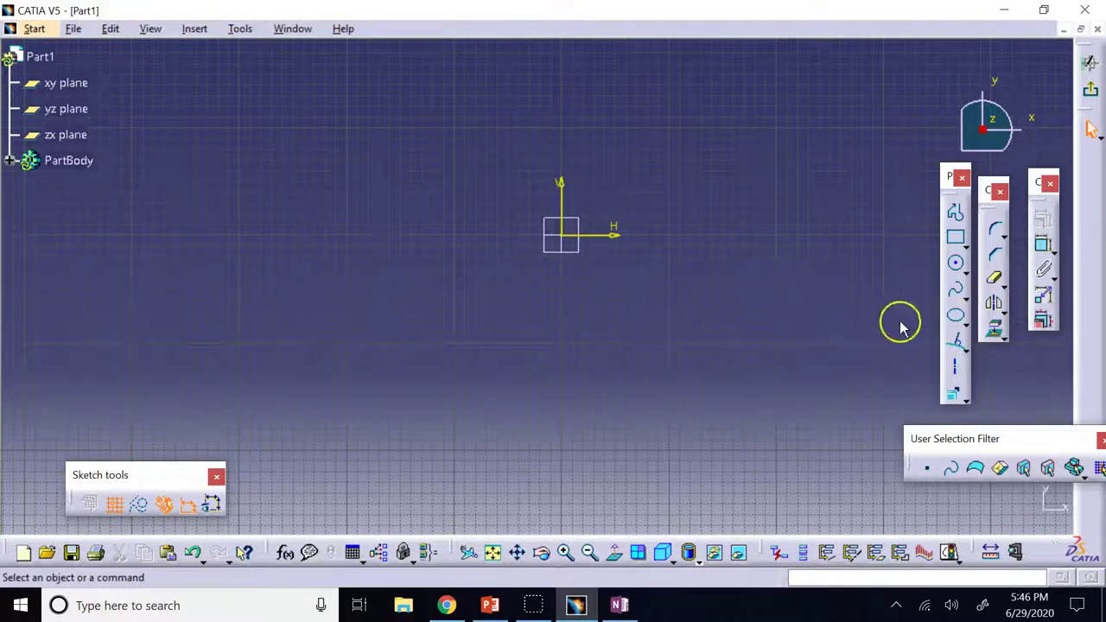
Draw a horizontal ellipse centred on the sketch origin with its major semi-axis endpoint at H -180 mm, V 0 mm
left_click(956, 316)
left_click(566, 235)
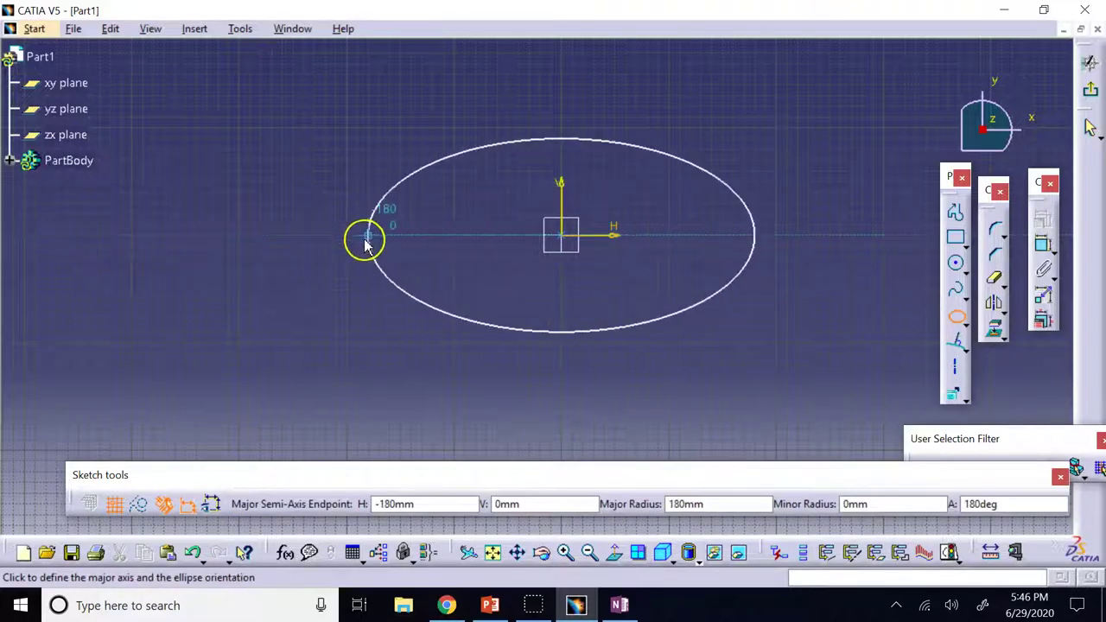
left_click(367, 235)
left_click(427, 159)
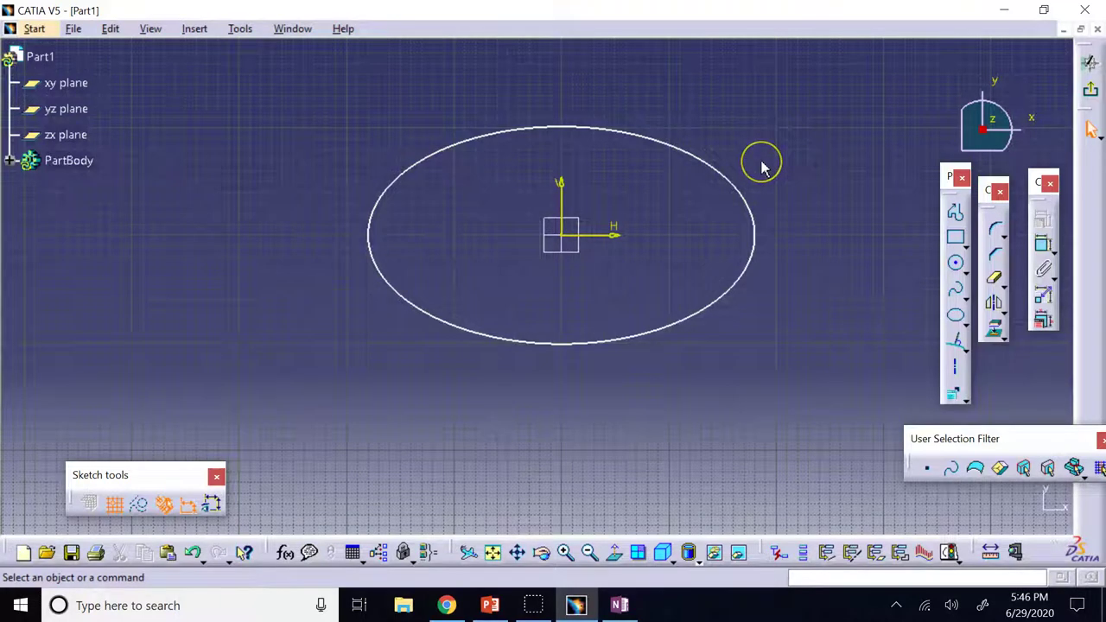
Create 25 equidistant points along the ellipse and inspect their spacing
left_click(966, 398)
left_click(1020, 411)
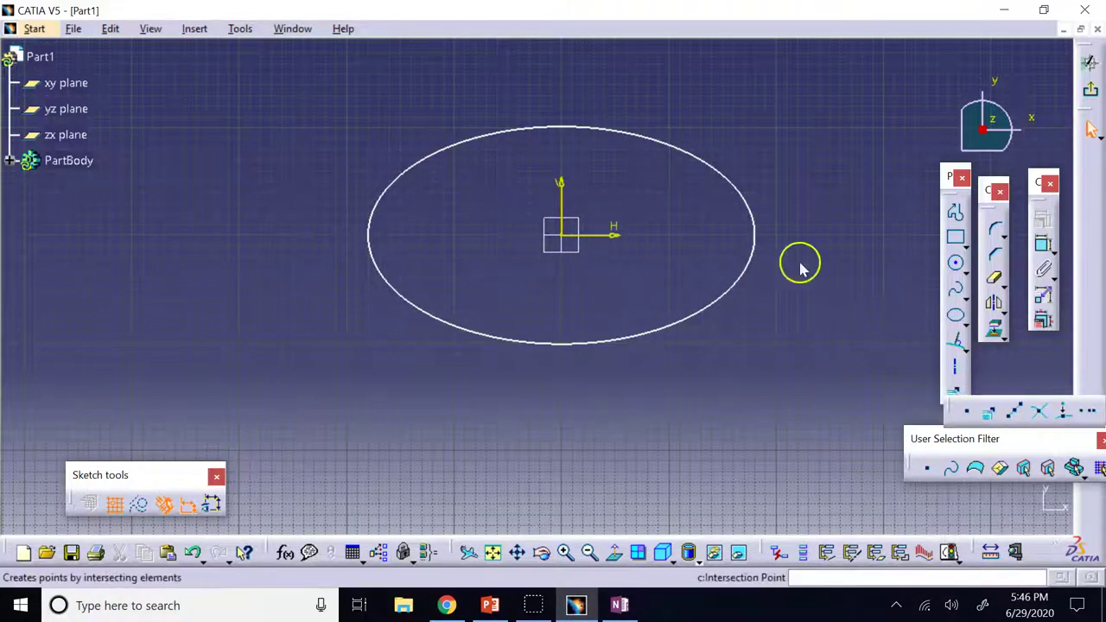
left_click(692, 155)
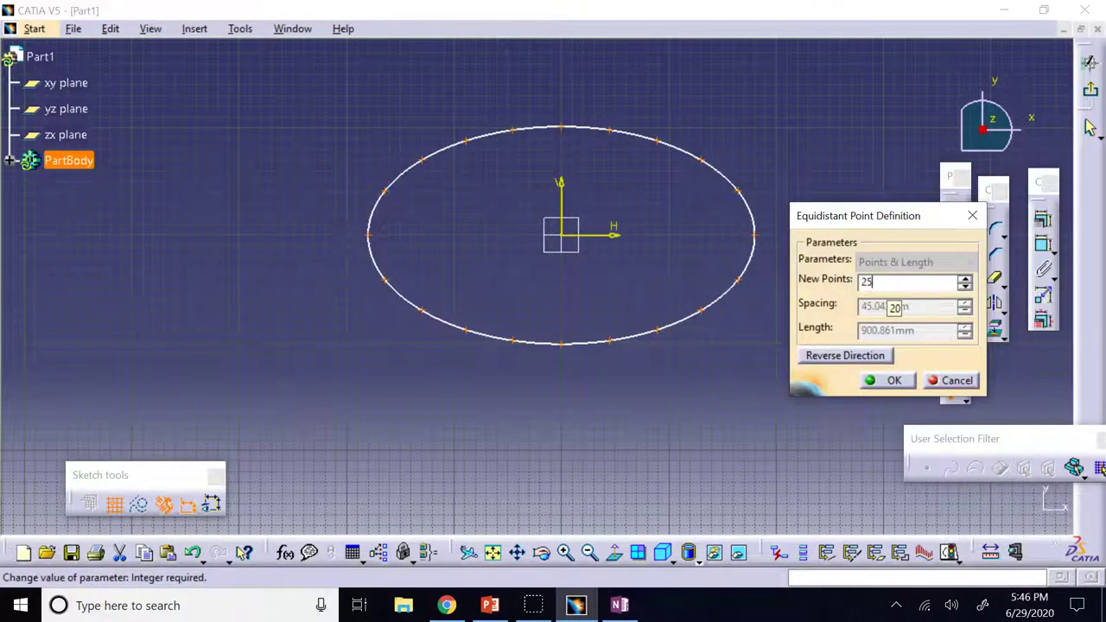
left_click(894, 382)
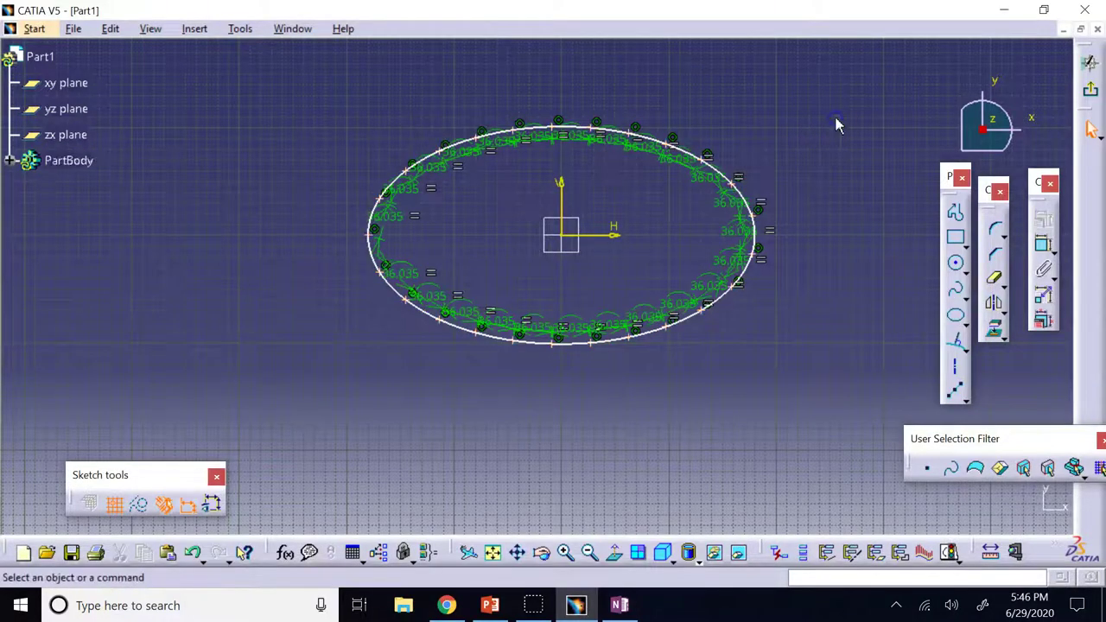
left_click(565, 553)
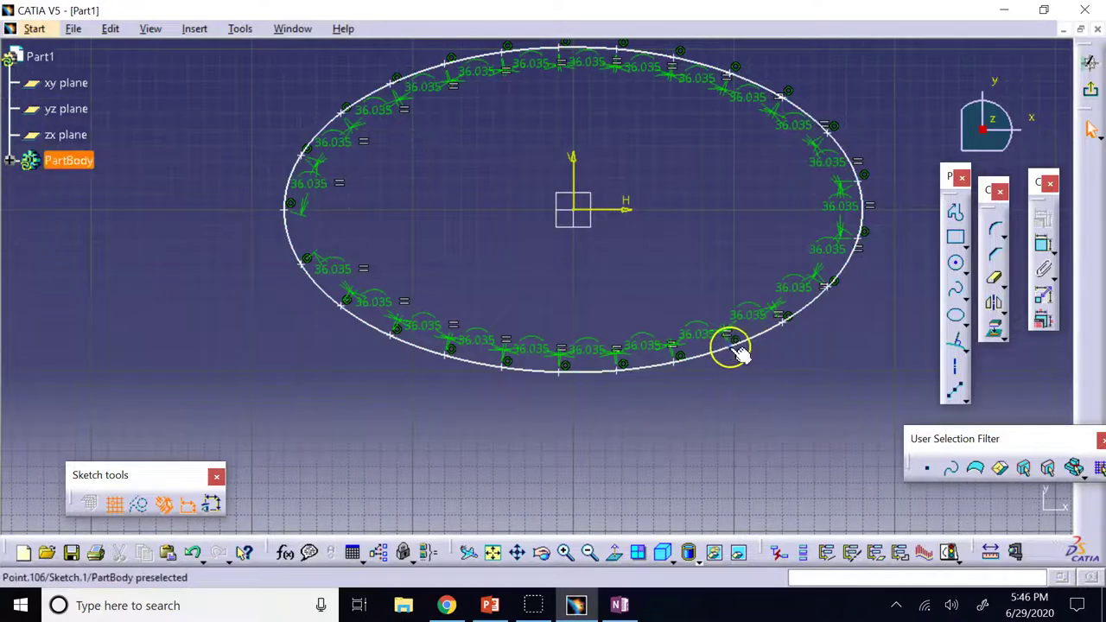
left_click(589, 553)
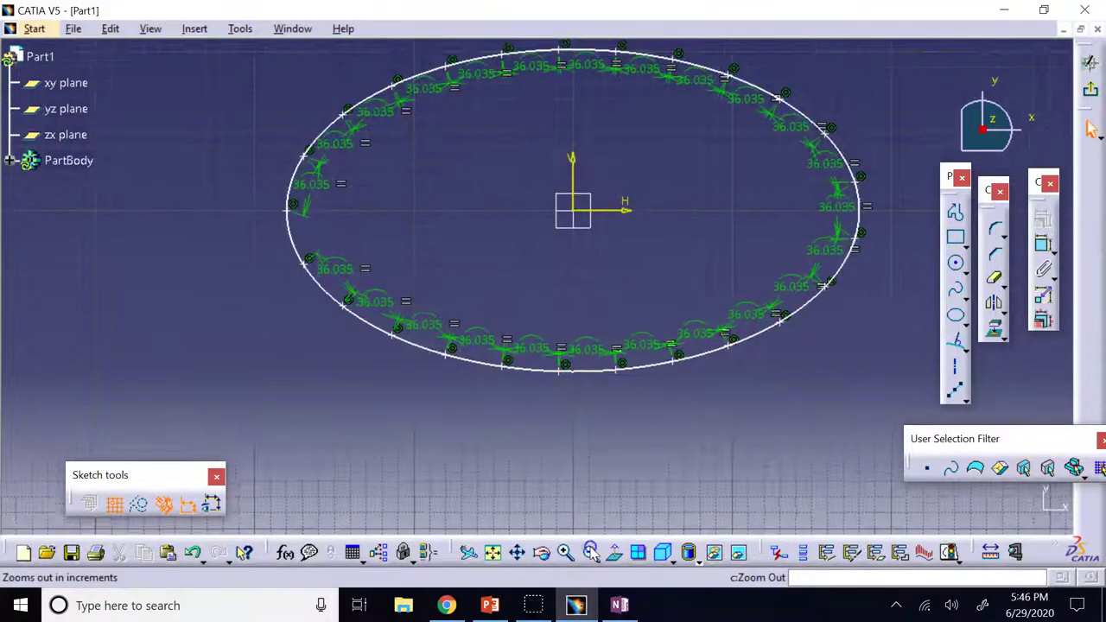
Undo the equidistant points and draw a circle of about 73 mm radius centred on the H axis, overlapping the ellipse's left end
left_click(964, 398)
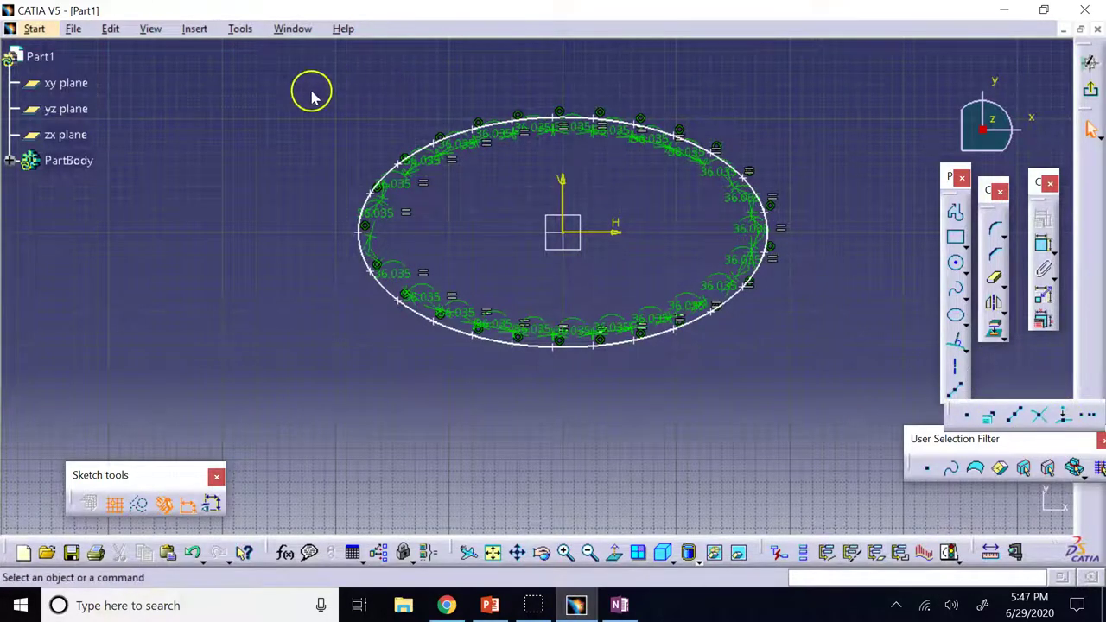
key("ctrl+z")
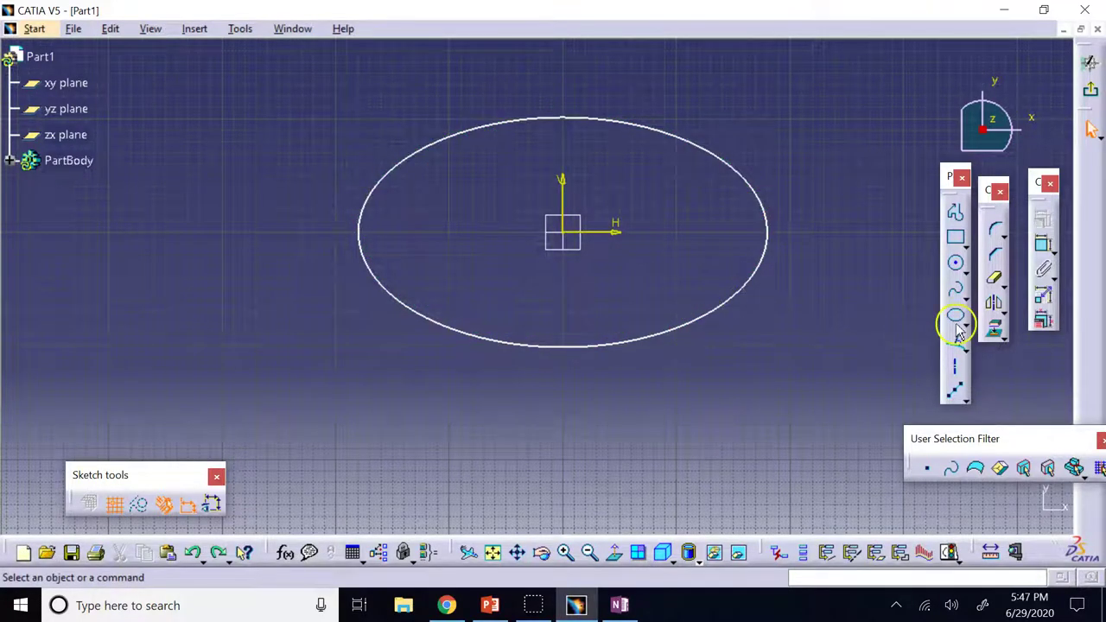
left_click(959, 263)
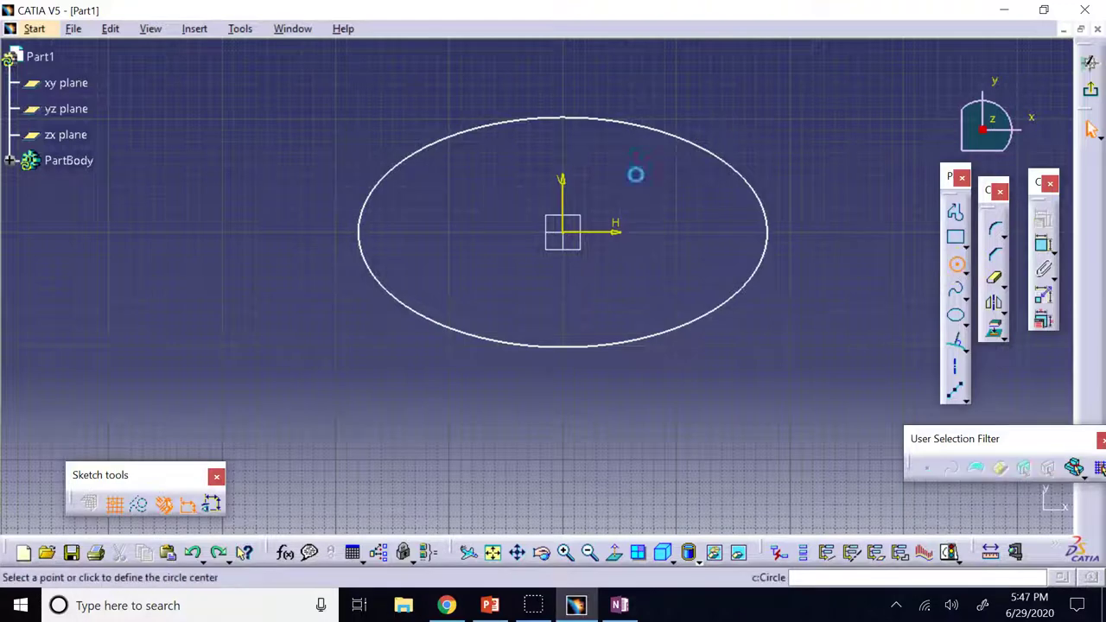
left_click(301, 231)
left_click(278, 149)
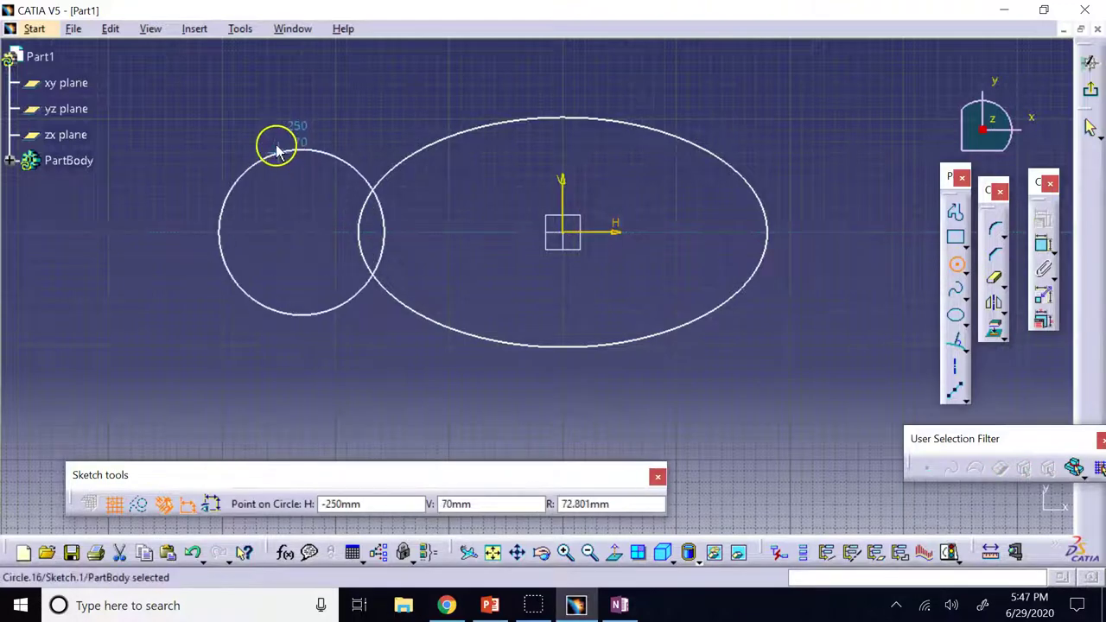
Create intersection points where the ellipse and the circle cross
left_click(965, 401)
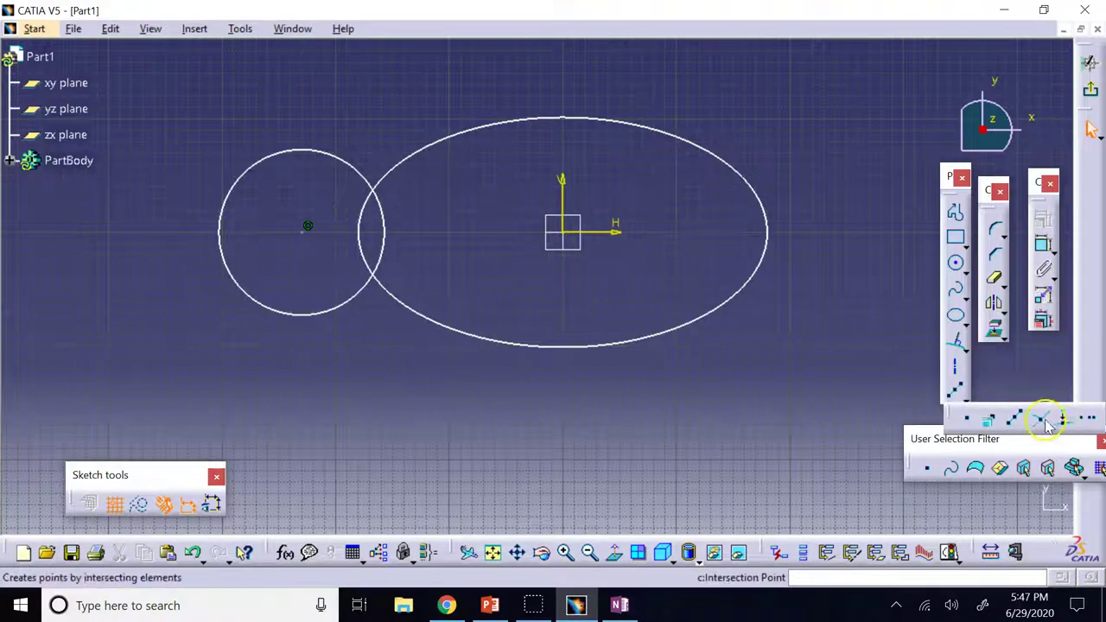
left_click(1040, 419)
left_click(480, 136)
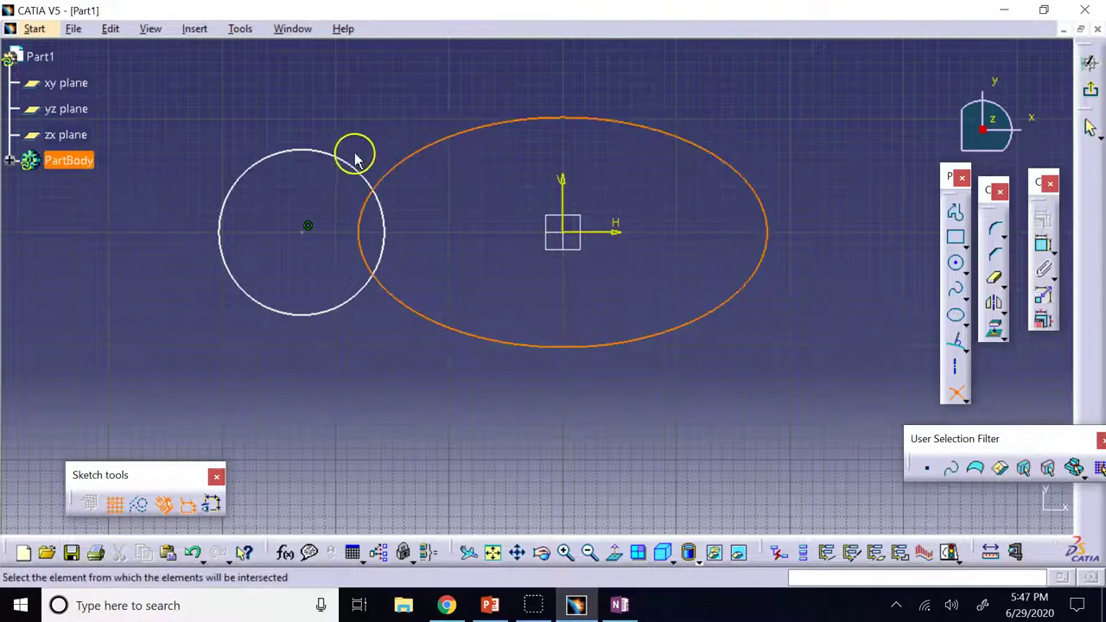
left_click(354, 164)
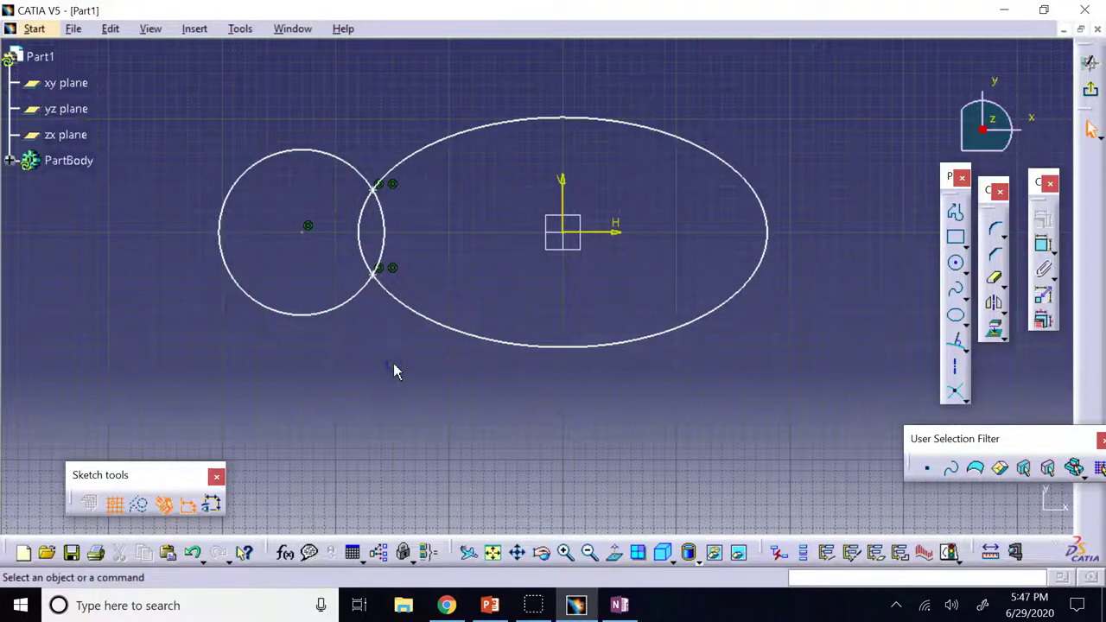
Place a single standalone point above the H axis, beyond the ellipse's right end
left_click(965, 397)
left_click(970, 422)
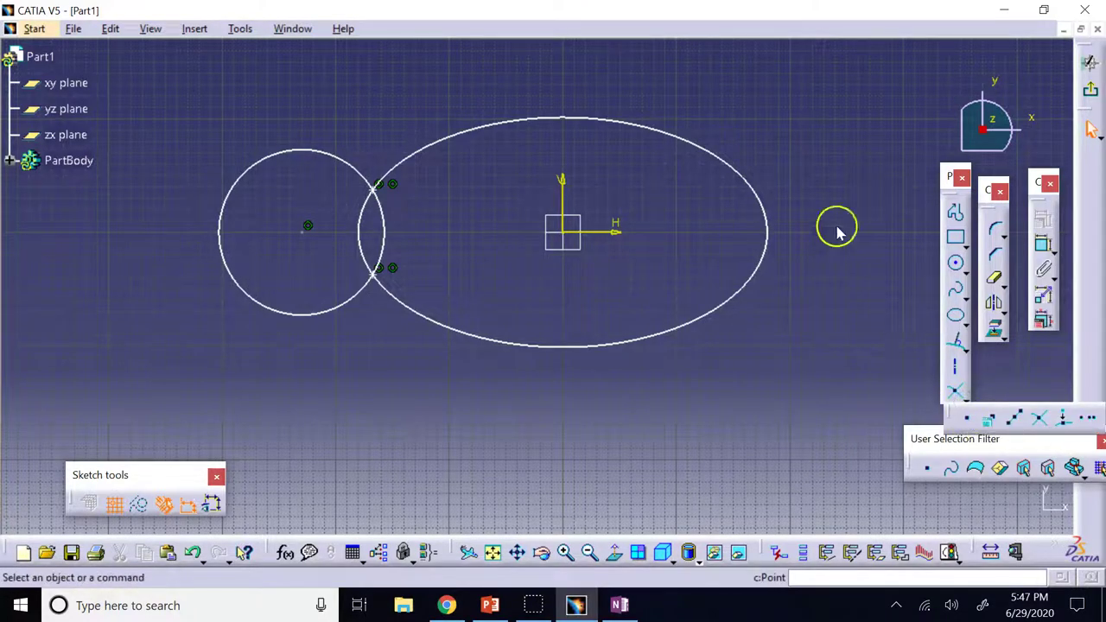
left_click(835, 118)
Delete all sketched geometry, including the ellipse, circle, intersection points and standalone point
mouse_move(156, 85)
left_mouse_down()
mouse_move(507, 296)
mouse_move(778, 397)
left_mouse_up()
key("Delete")
left_click_drag(890, 198, 786, 85)
key("Delete")
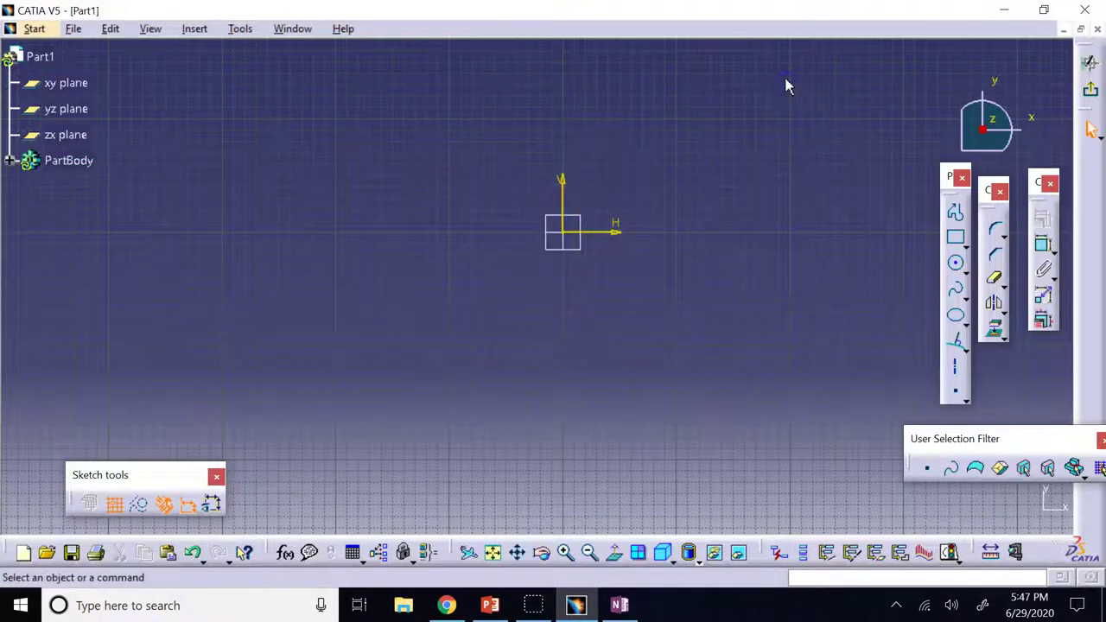
Sketch the airfoil's upper curve as a six-point spline arching from H -330 mm to H 270 mm on the H axis, up to about V 60 mm
left_click(960, 294)
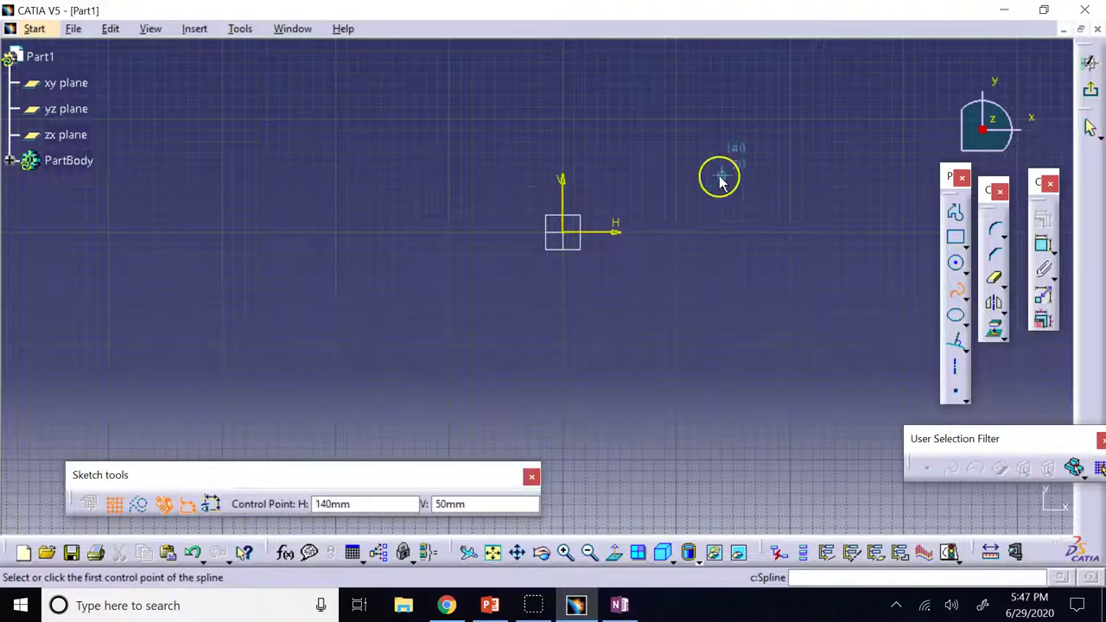
left_click(189, 231)
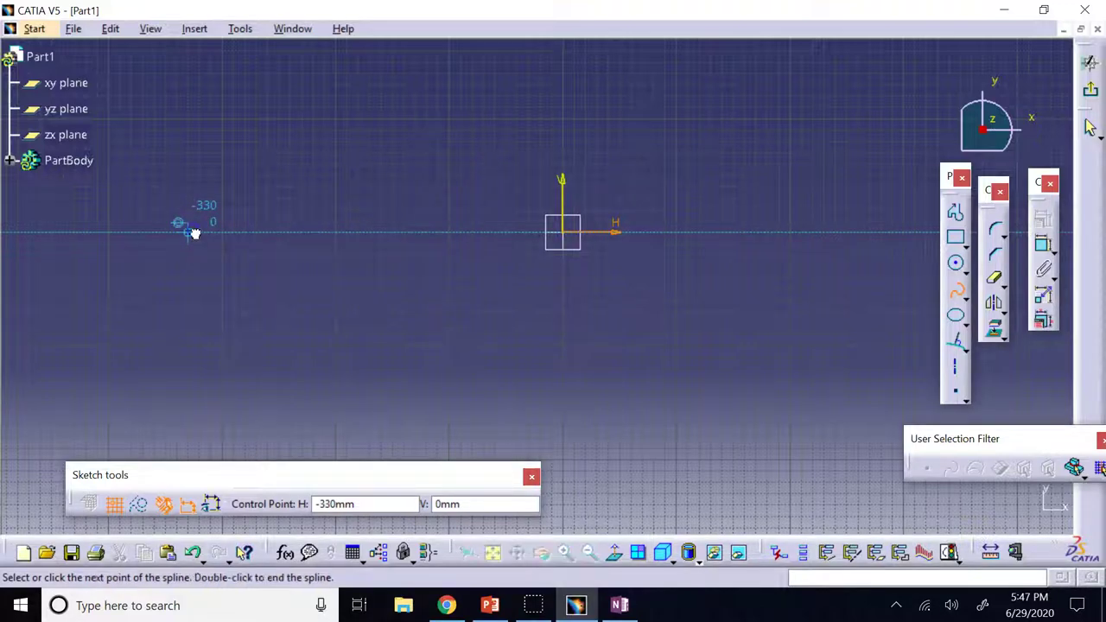
left_click(234, 200)
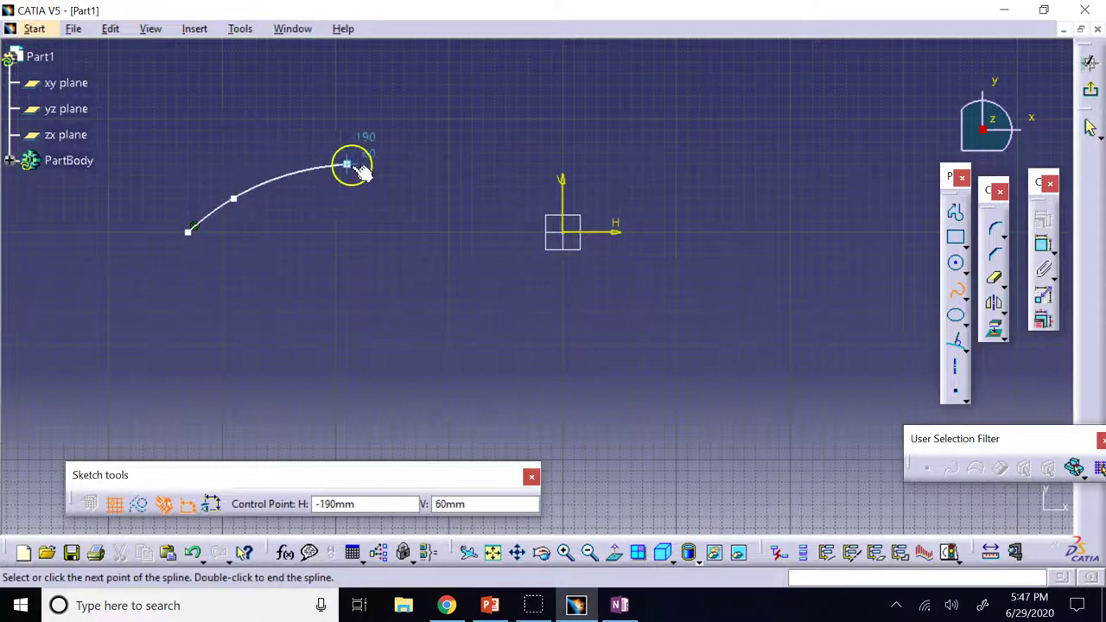
left_click(389, 165)
left_click(530, 164)
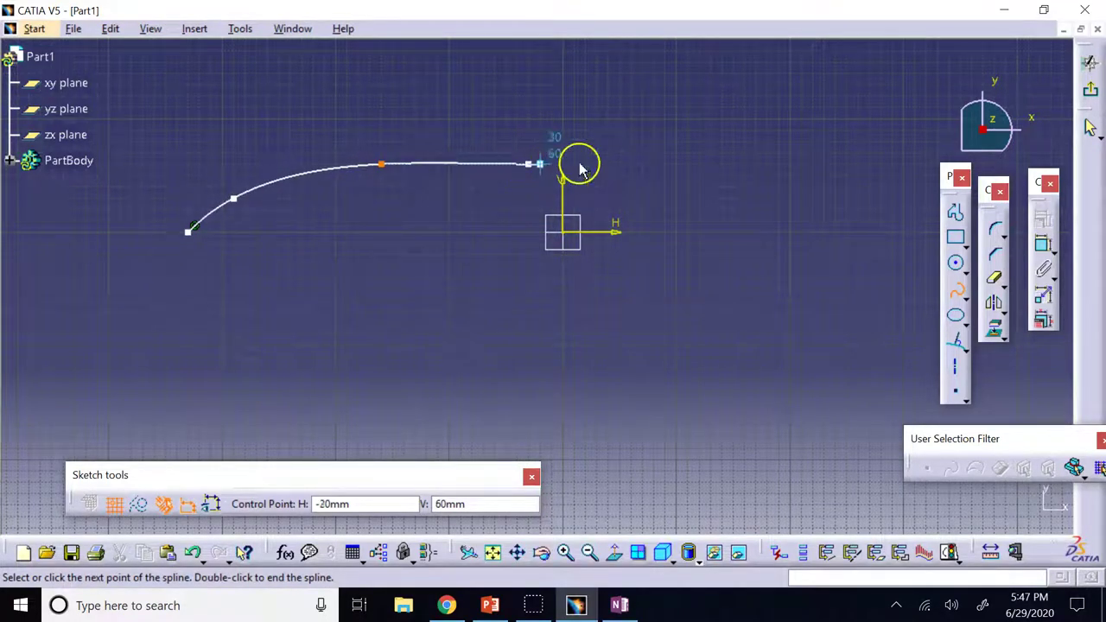
left_click(688, 186)
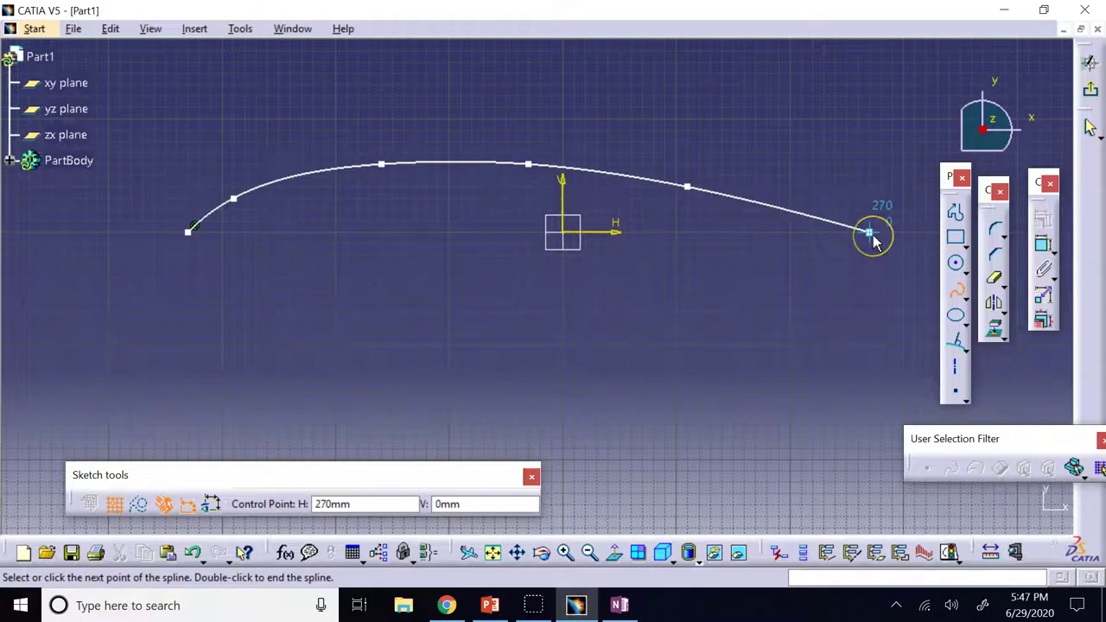
double_click(870, 233)
left_click(856, 179)
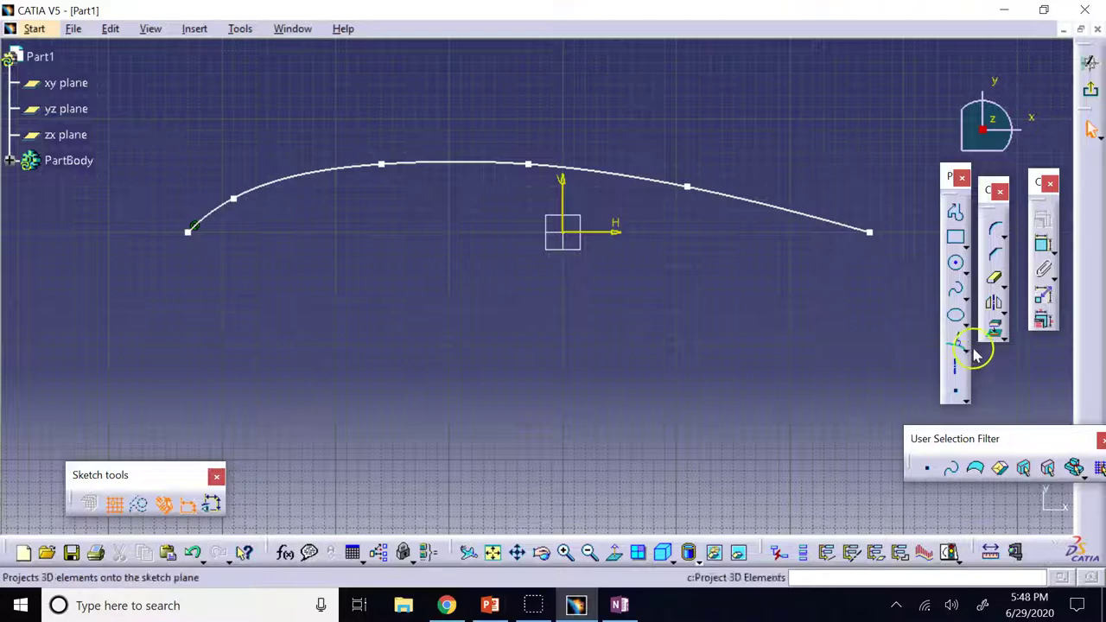
Sketch the airfoil's lower curve as a spline between the upper spline's endpoints, passing through about H -320, V -20 mm, V -40 mm and H 200, V -30 mm
left_click(955, 290)
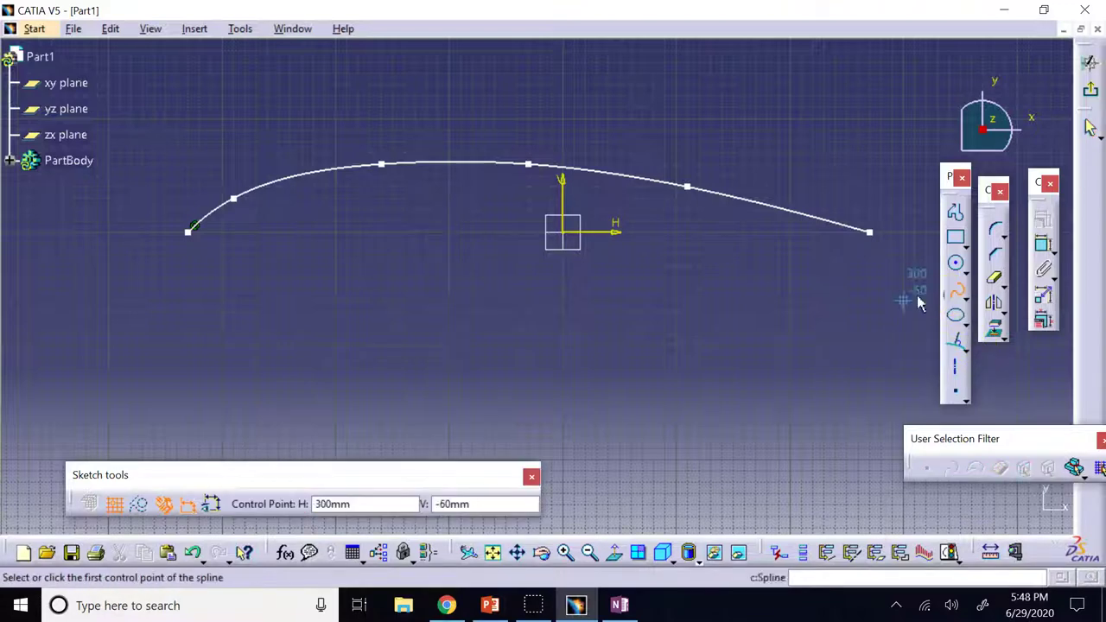
left_click(189, 232)
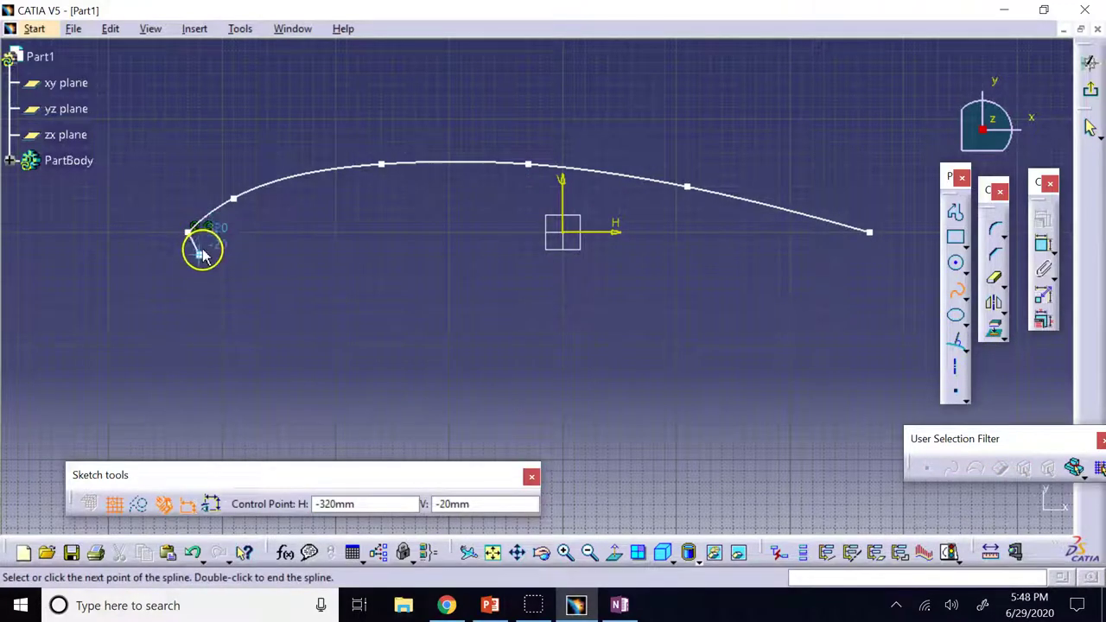
left_click(199, 255)
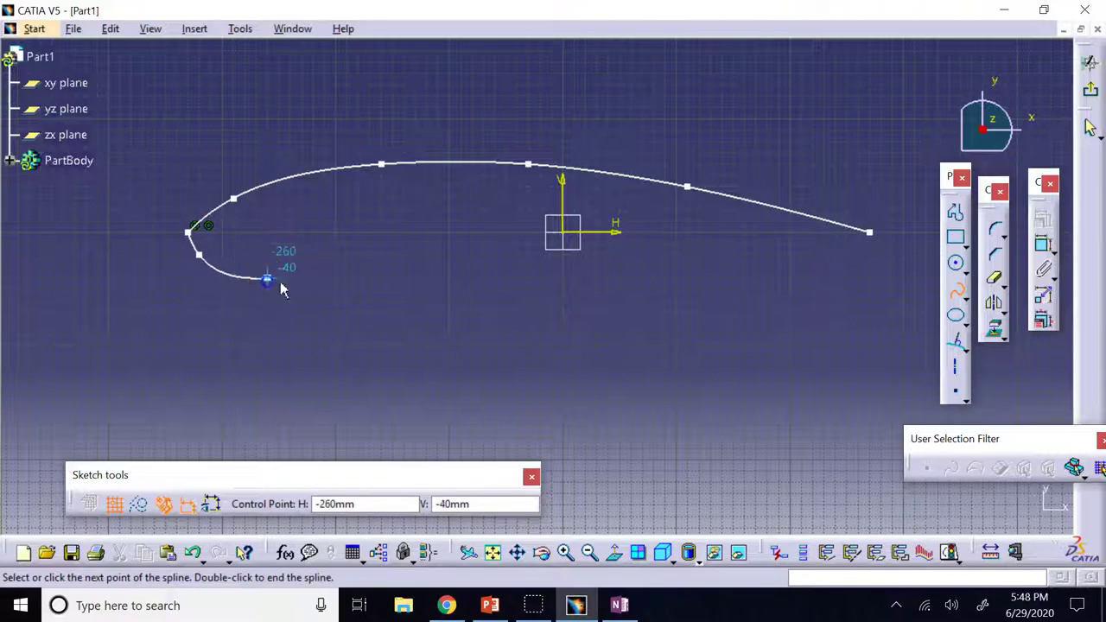
left_click(281, 290)
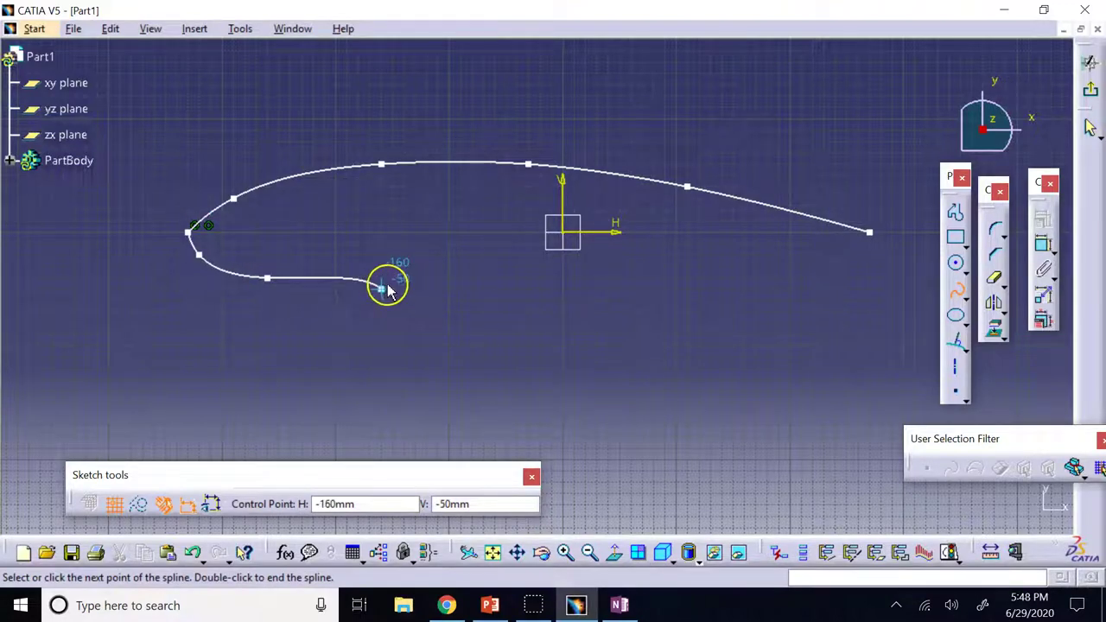
left_click(392, 278)
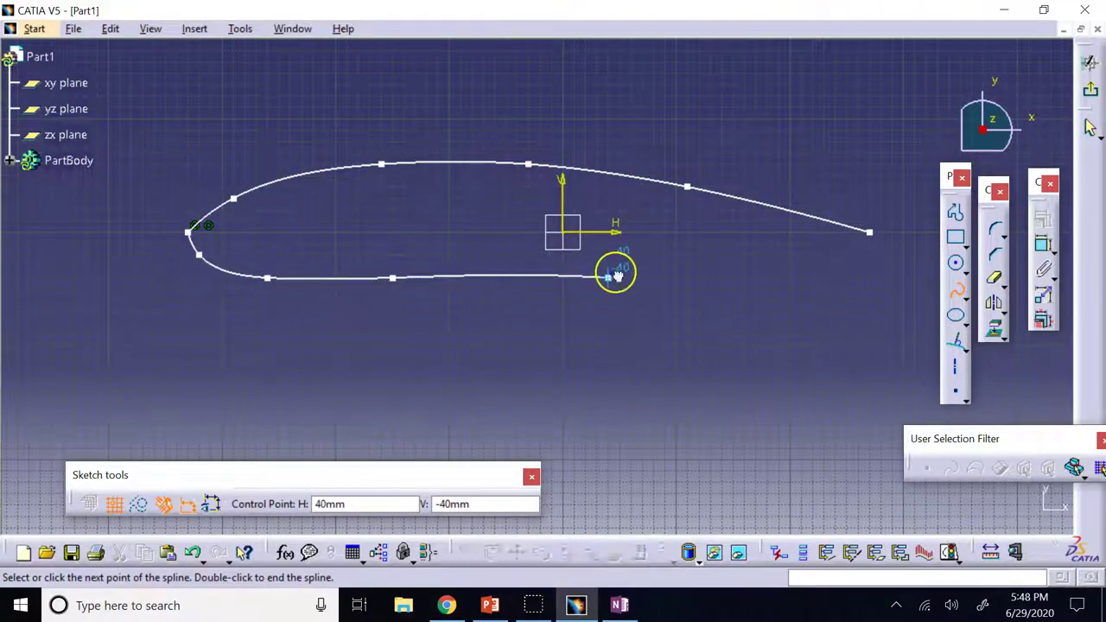
left_click(607, 279)
left_click(790, 266)
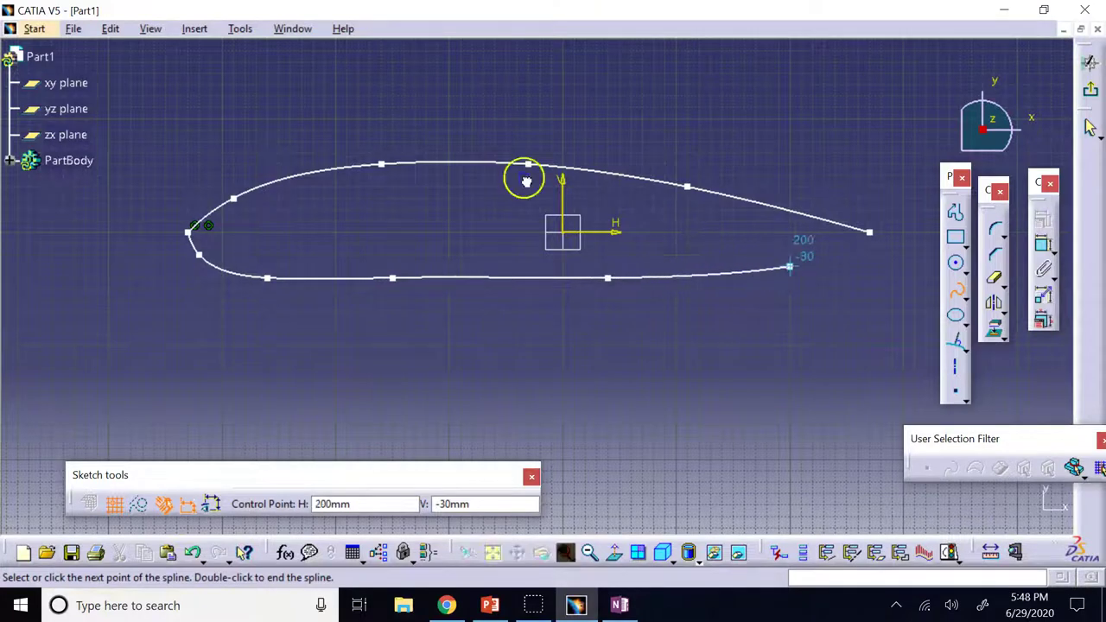
double_click(875, 239)
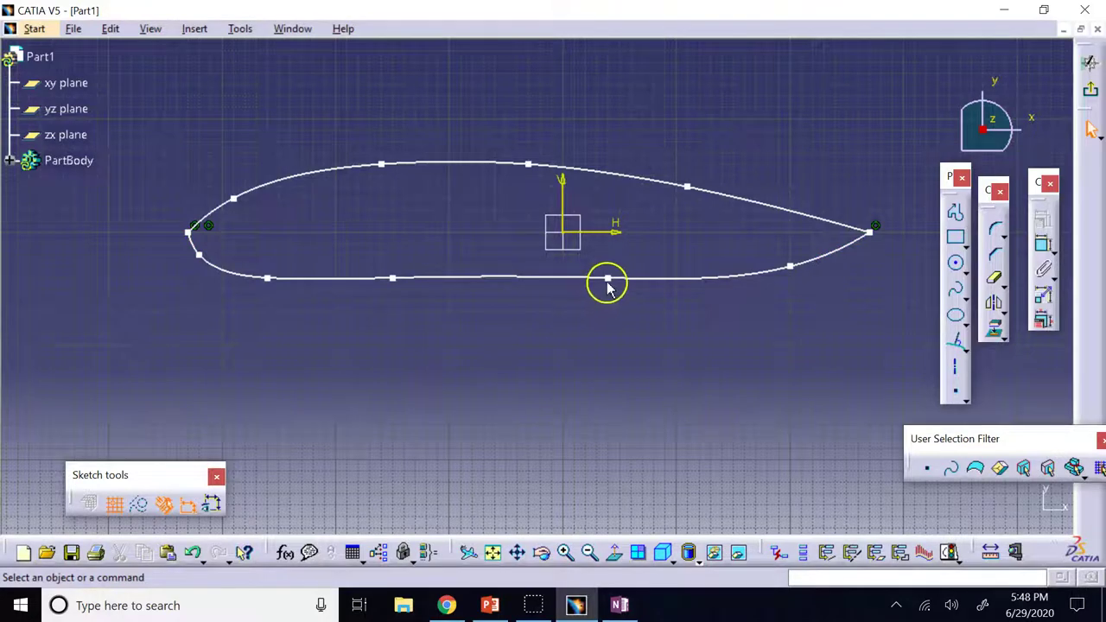
Smooth the lower spline by shifting its control point right of the V axis towards that axis and its third point from the nose slightly rightward
left_click_drag(610, 279, 571, 280)
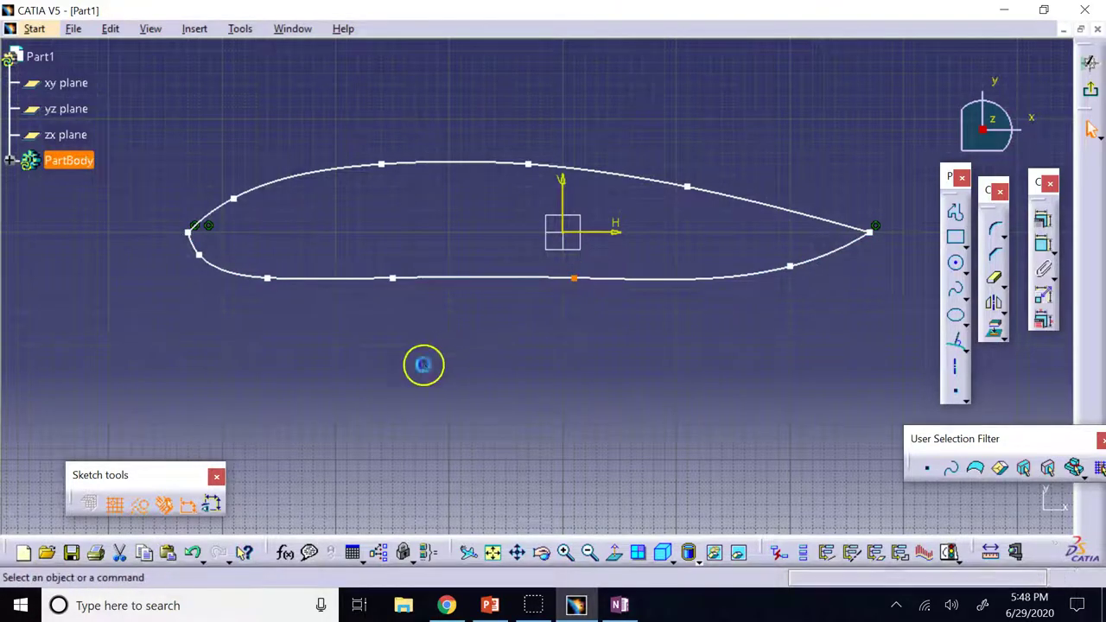
mouse_move(391, 280)
left_mouse_down()
mouse_move(401, 292)
mouse_move(394, 281)
left_mouse_up()
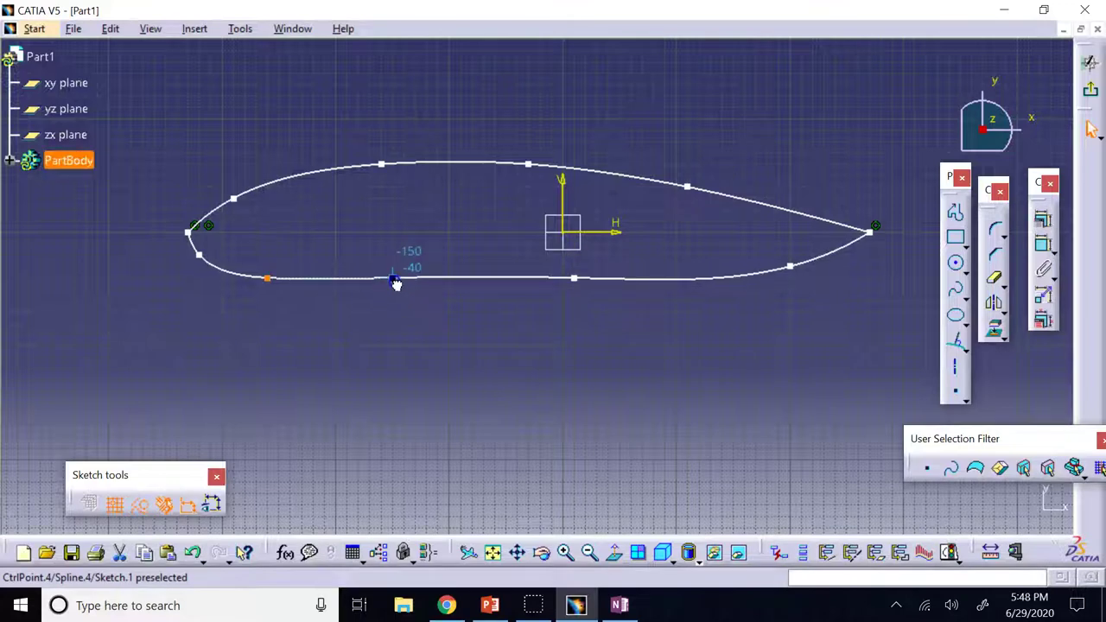
left_click(288, 193)
left_click(284, 242)
left_click(269, 280)
left_click_drag(269, 281, 281, 278)
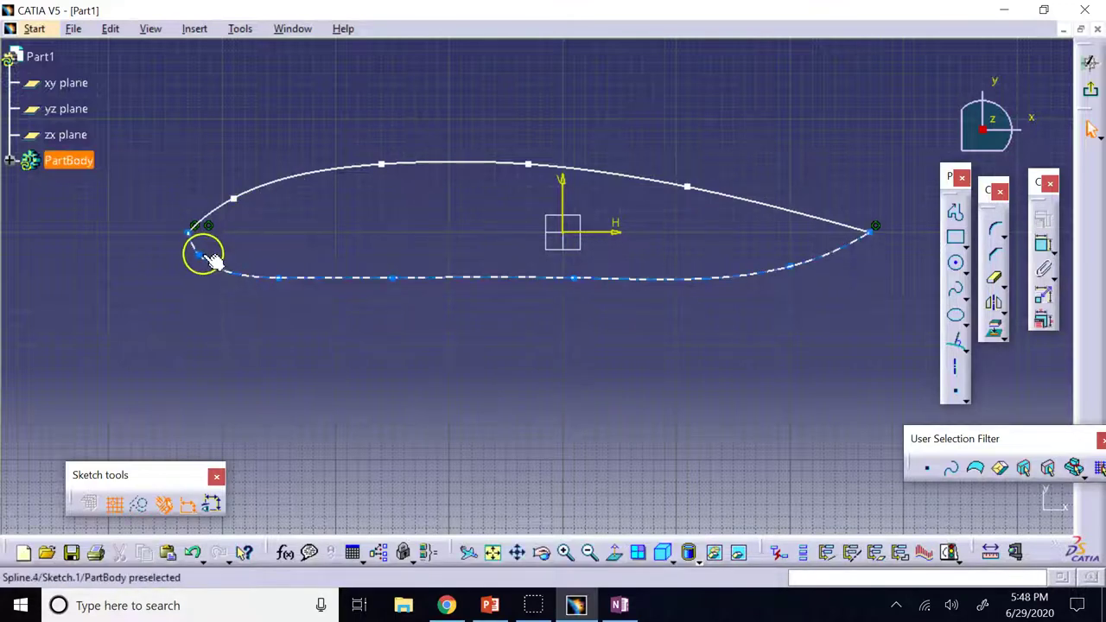
Move the lower spline's control point nearest the nose slightly down and to the right to round the leading edge
left_click(259, 237)
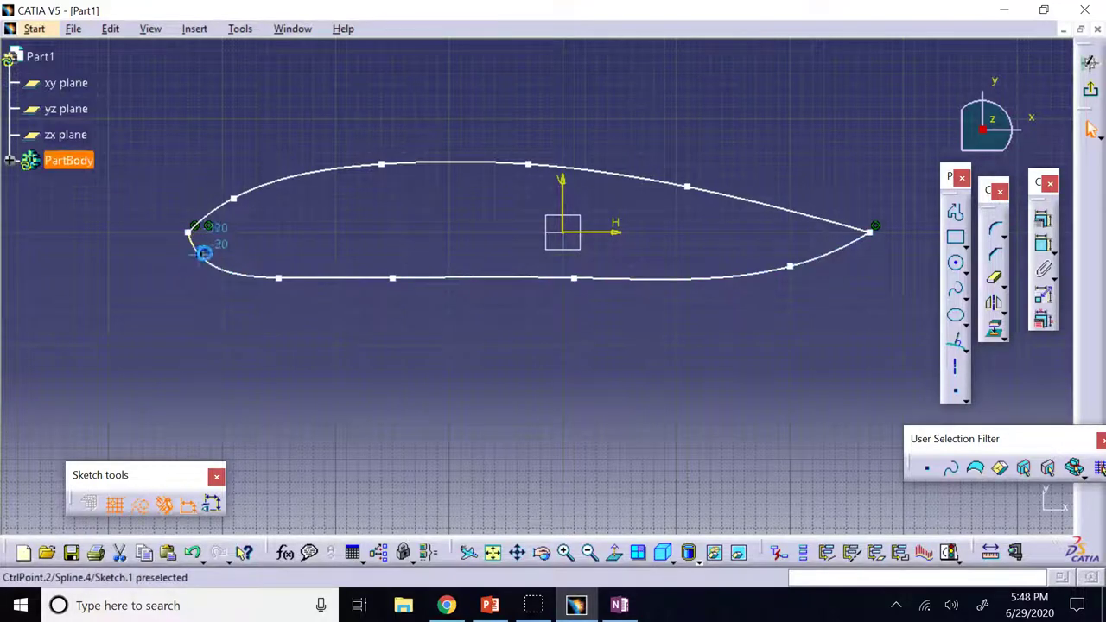
left_click_drag(205, 251, 218, 261)
left_click(277, 291)
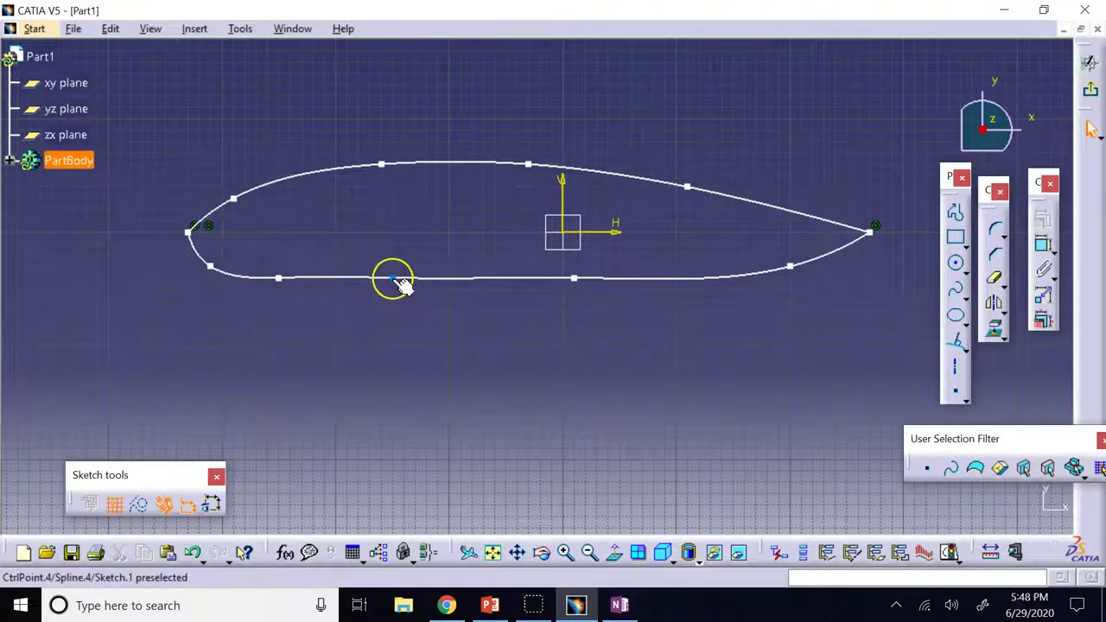
Bow the airfoil's lower spline smoothly downward by lowering its three middle control points, the two nearest the V axis furthest
left_click_drag(398, 284, 387, 292)
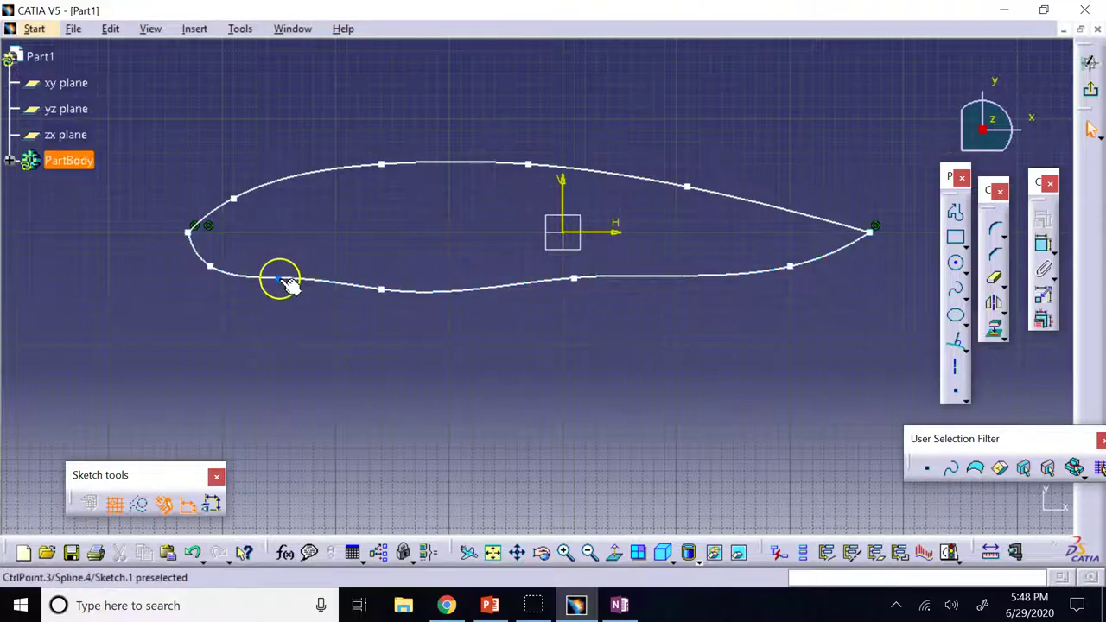
left_click_drag(280, 280, 293, 291)
left_click_drag(574, 279, 574, 301)
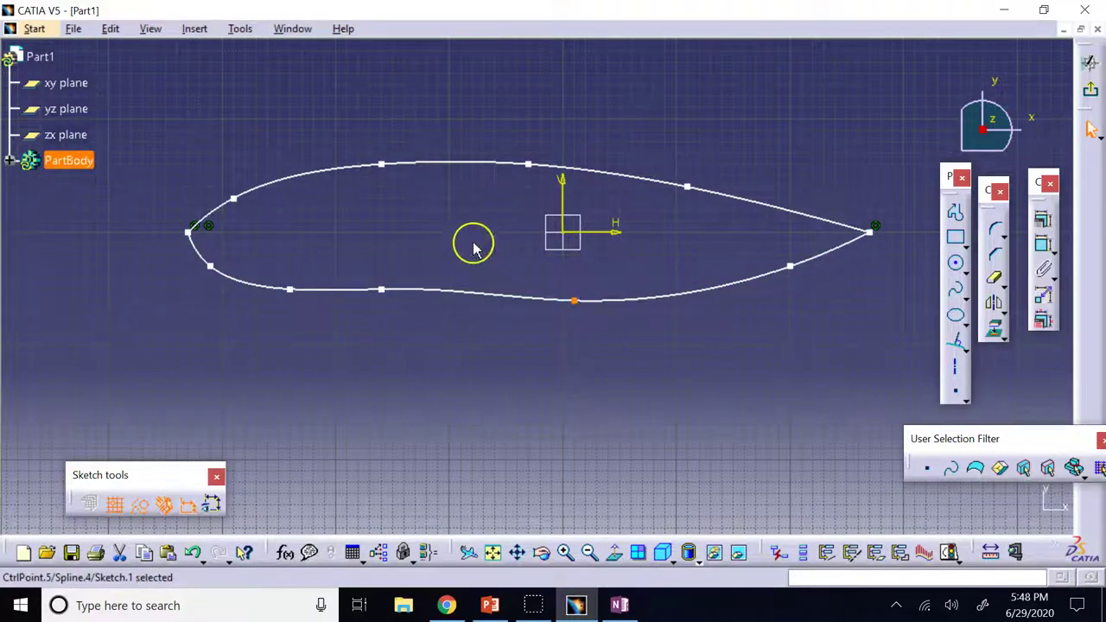
left_click_drag(381, 289, 393, 301)
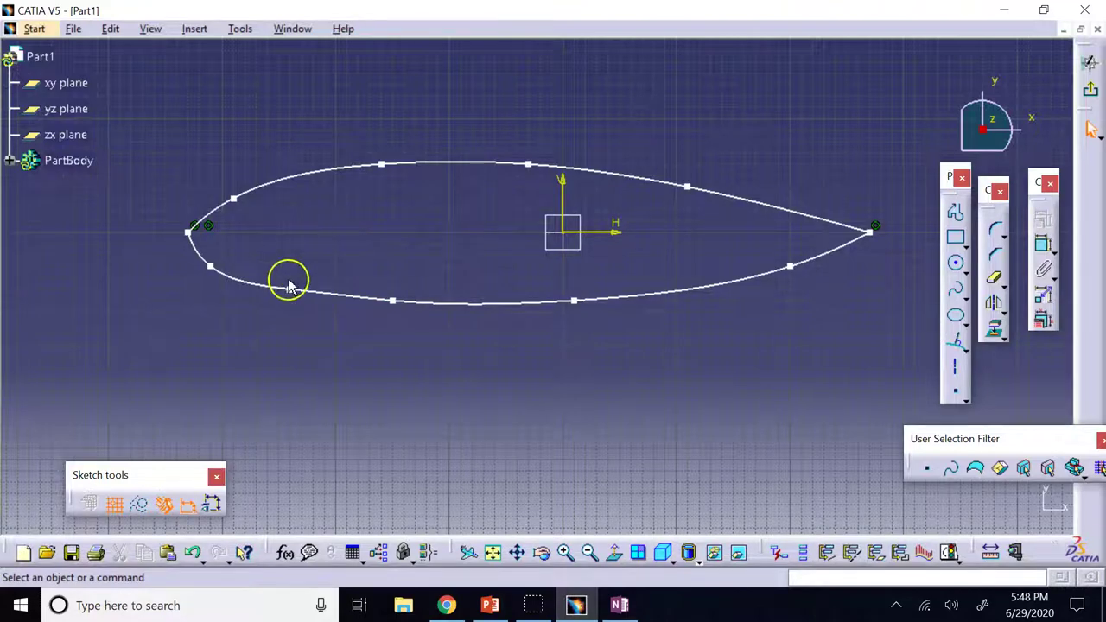
left_click_drag(296, 294, 290, 297)
left_click(369, 377)
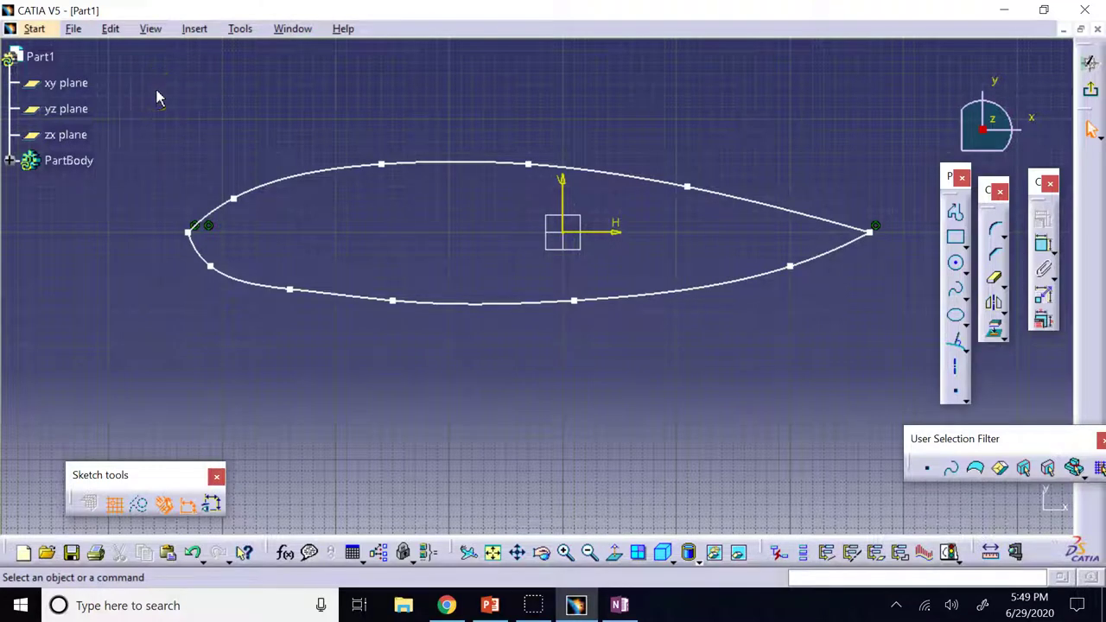
mouse_move(156, 90)
left_mouse_down()
mouse_move(529, 325)
mouse_move(895, 342)
left_mouse_up()
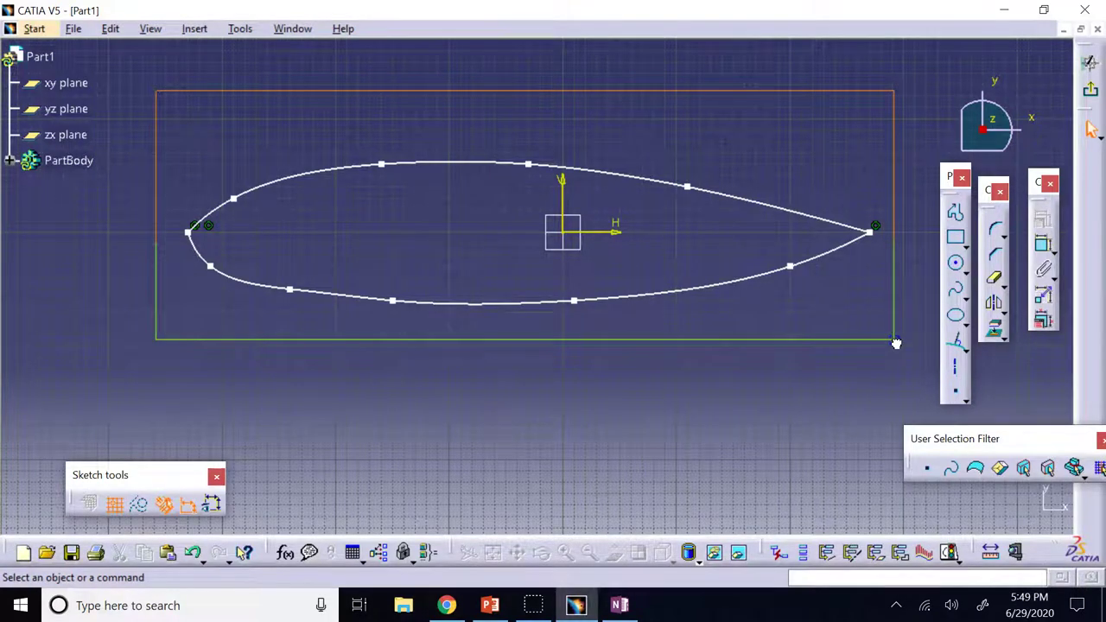
left_click_drag(895, 343, 895, 344)
left_click(623, 348)
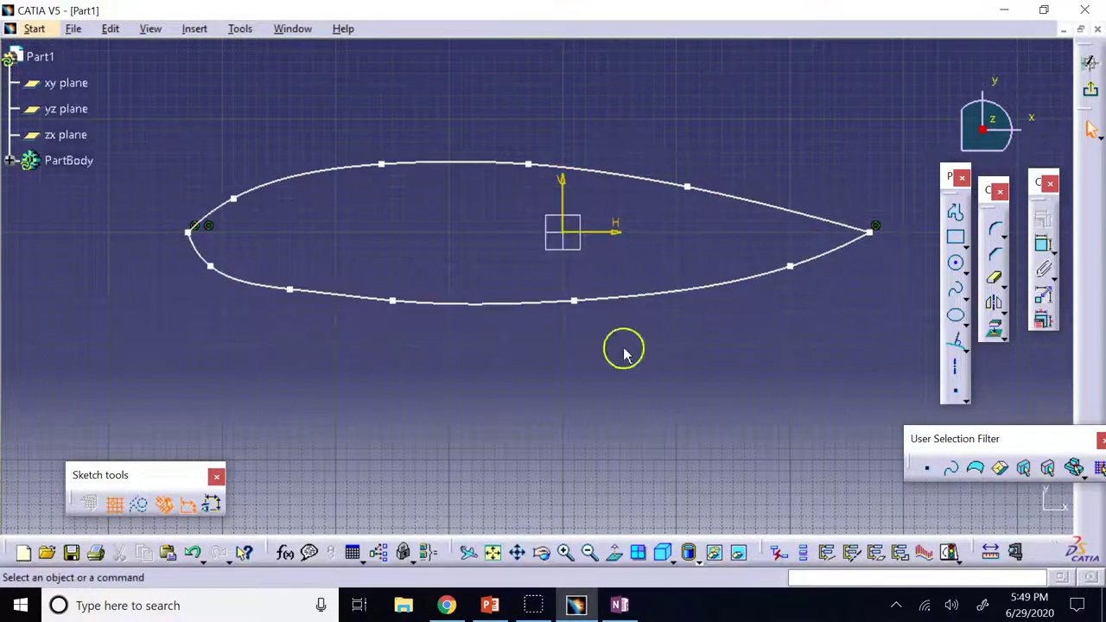
Switch to OneNote, add a new section to the Lecture 2 CAD notebook and handwrite "Cubic spline →" in black ink
mouse_move(613, 603)
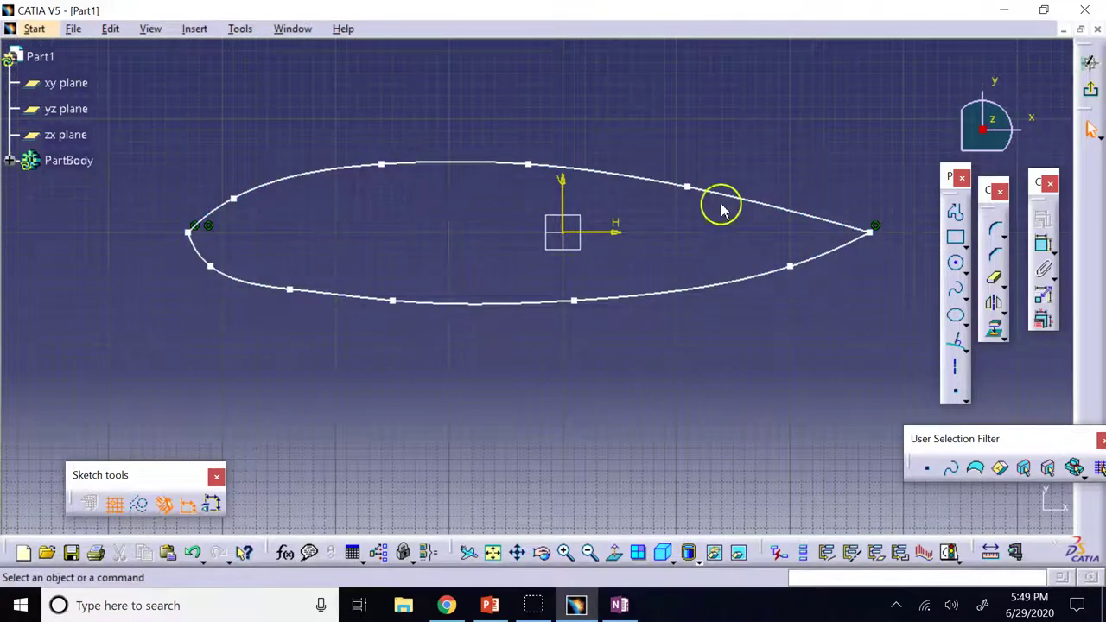
left_click(620, 605)
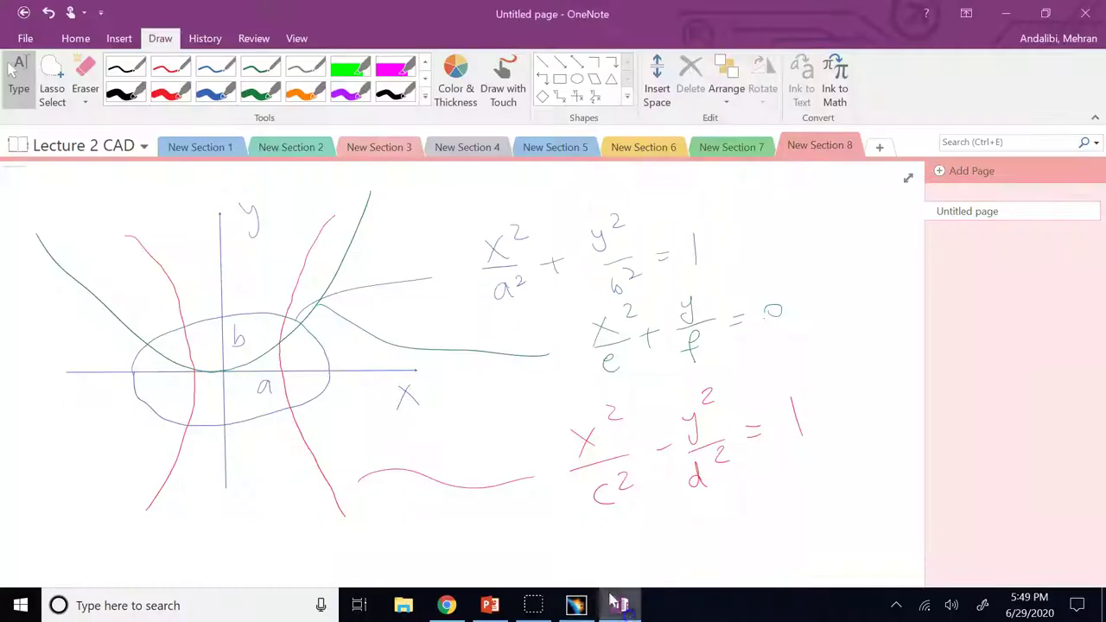
left_click(872, 148)
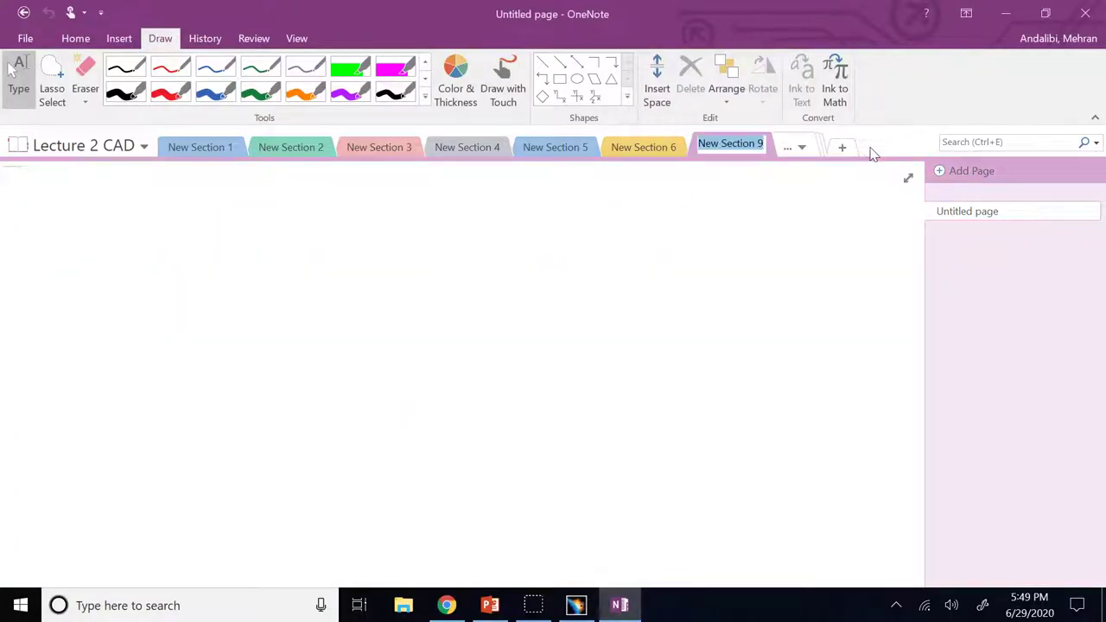
left_click(126, 92)
left_click_drag(159, 241, 170, 245)
left_click_drag(191, 223, 271, 240)
left_click_drag(304, 225, 303, 247)
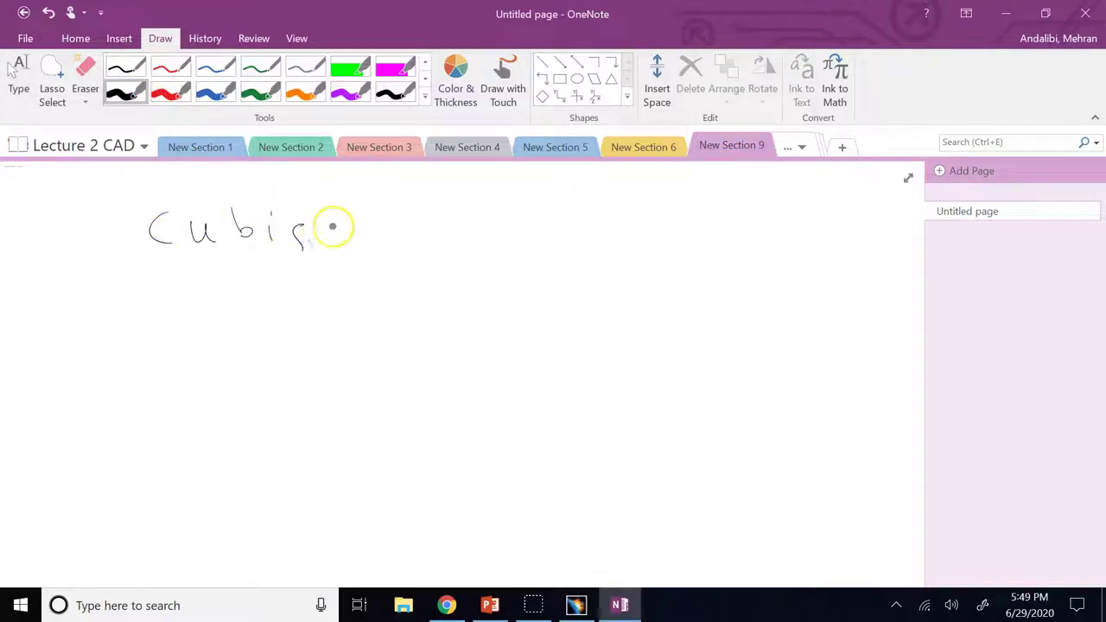
mouse_move(372, 224)
left_mouse_down()
mouse_move(354, 244)
mouse_move(432, 235)
mouse_move(480, 249)
mouse_move(547, 245)
left_mouse_up()
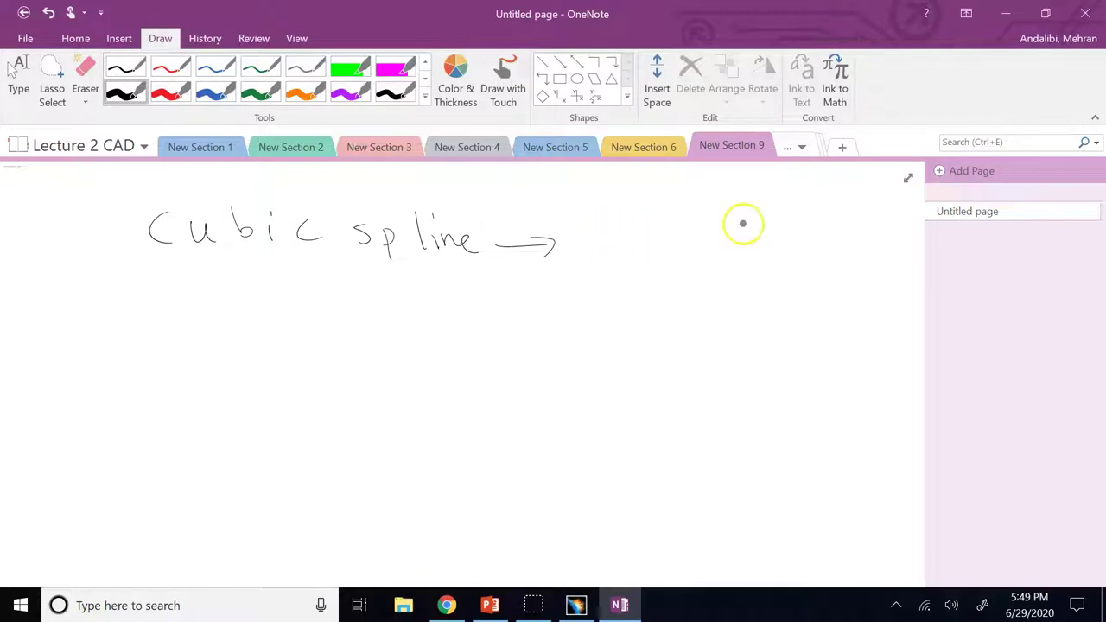
Handwrite the cubic equation y = a0 + a1x + a2x² + a3x³ after the arrow
left_click_drag(613, 243, 611, 264)
left_click_drag(635, 245, 654, 246)
mouse_move(636, 254)
left_mouse_down()
mouse_move(691, 257)
mouse_move(698, 270)
mouse_move(714, 246)
mouse_move(708, 258)
left_mouse_up()
mouse_move(738, 245)
left_mouse_down()
mouse_move(737, 257)
mouse_move(766, 269)
left_mouse_up()
left_click_drag(760, 245, 749, 268)
left_click_drag(741, 269, 741, 282)
left_click_drag(813, 250, 811, 253)
mouse_move(813, 248)
left_mouse_down()
mouse_move(804, 290)
mouse_move(840, 268)
left_mouse_up()
left_click_drag(840, 245, 821, 267)
left_click_drag(832, 226, 859, 257)
mouse_move(853, 250)
left_mouse_down()
mouse_move(852, 264)
mouse_move(866, 260)
left_mouse_up()
left_click_drag(876, 250, 867, 291)
left_click_drag(883, 246, 899, 266)
left_click_drag(899, 246, 882, 265)
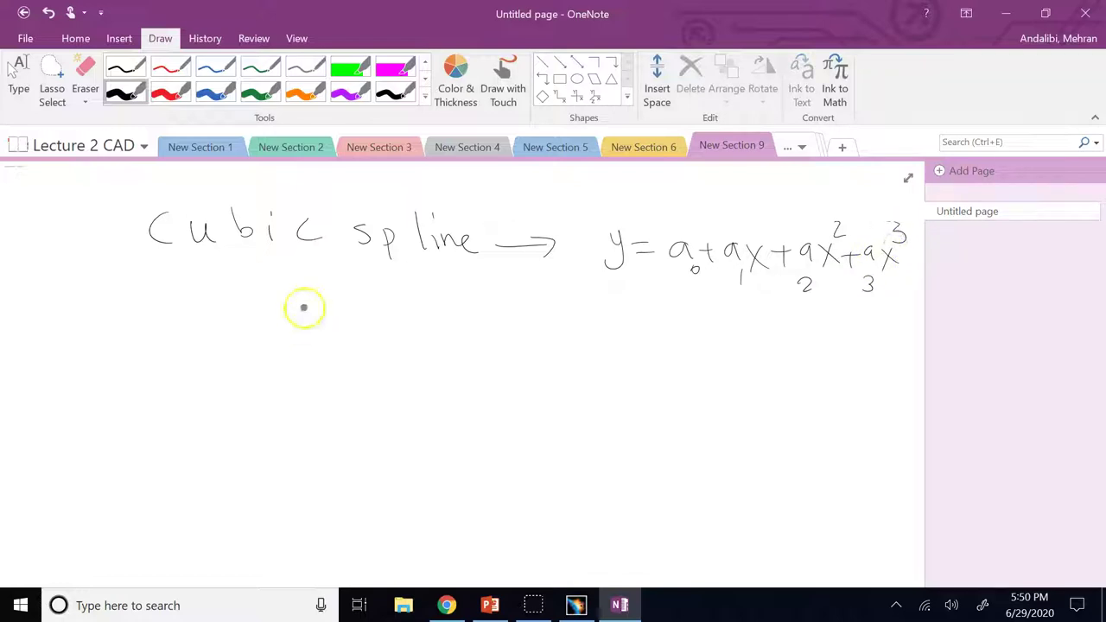
Draw coordinate axes below the heading with a wavy curve whose two ends and peak are marked by dots
left_click_drag(303, 288, 307, 528)
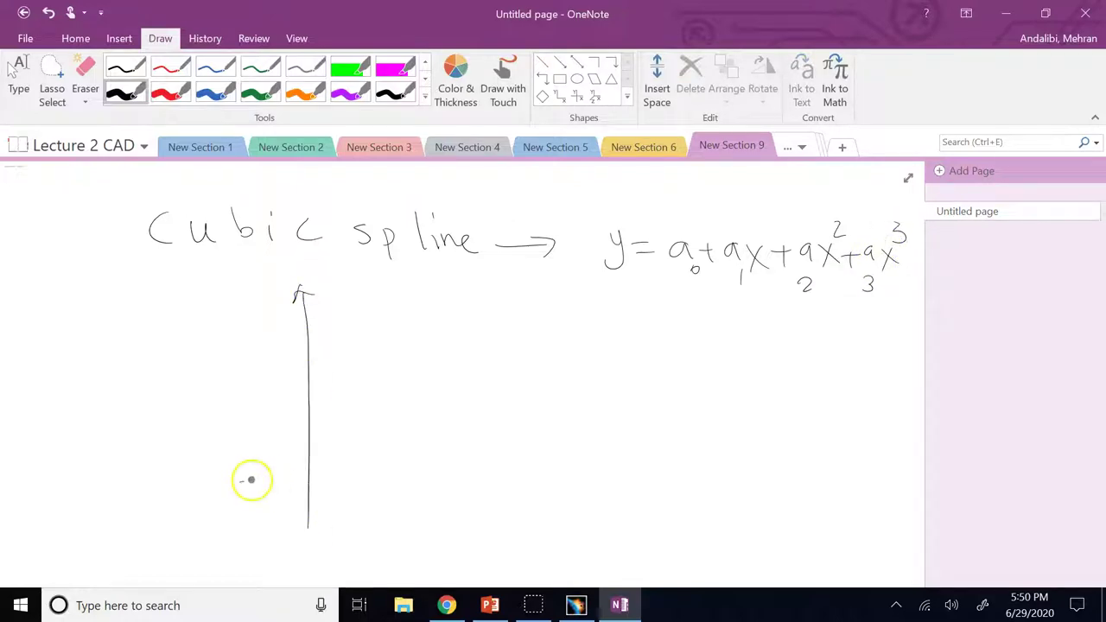
mouse_move(240, 481)
left_mouse_down()
mouse_move(654, 463)
mouse_move(646, 488)
left_mouse_up()
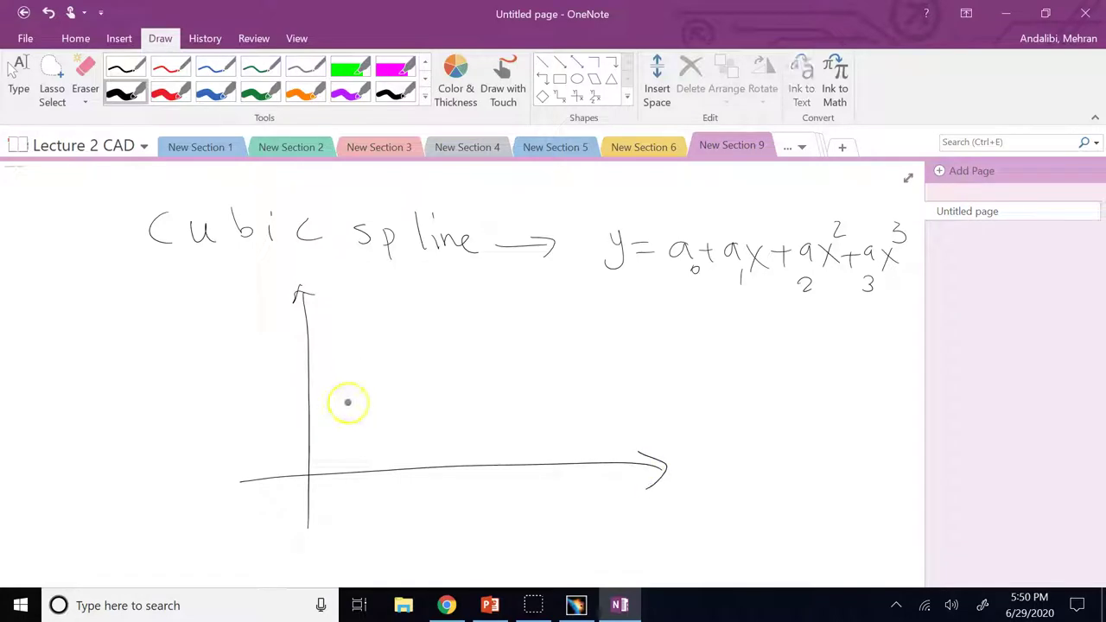
mouse_move(333, 404)
left_mouse_down()
mouse_move(364, 399)
mouse_move(420, 346)
left_mouse_up()
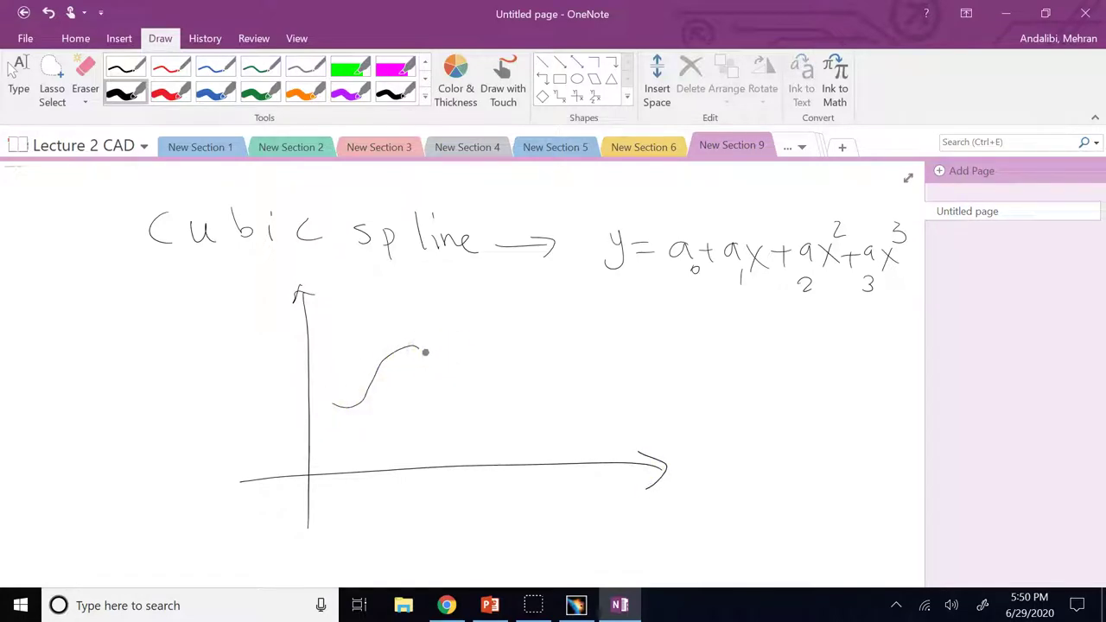
left_click_drag(485, 415, 510, 413)
left_click(422, 350)
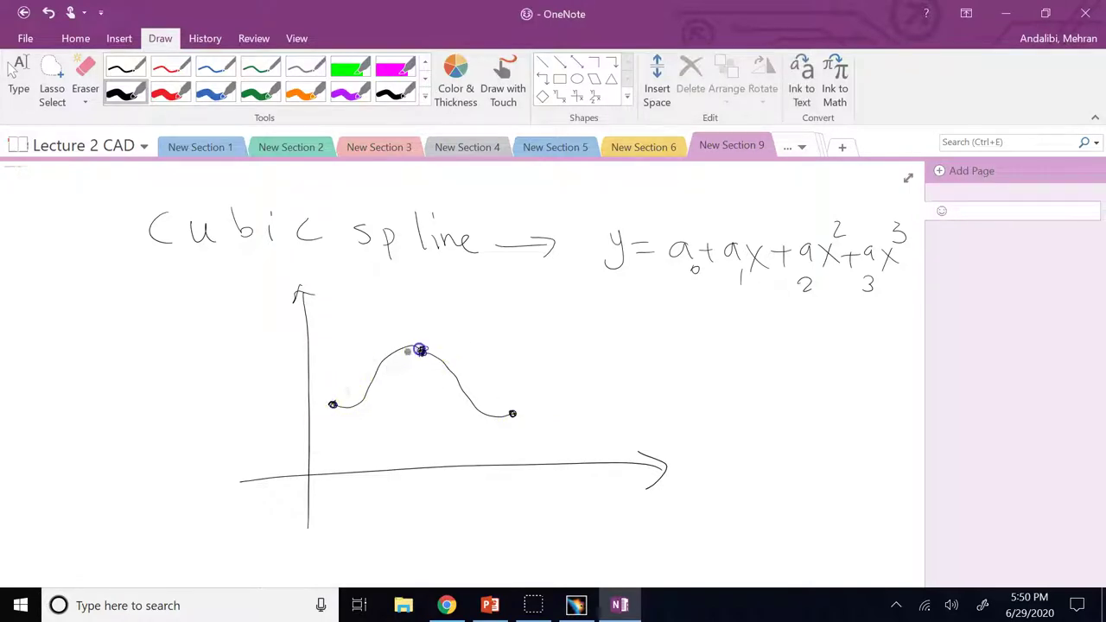
left_click(421, 350)
left_click(333, 405)
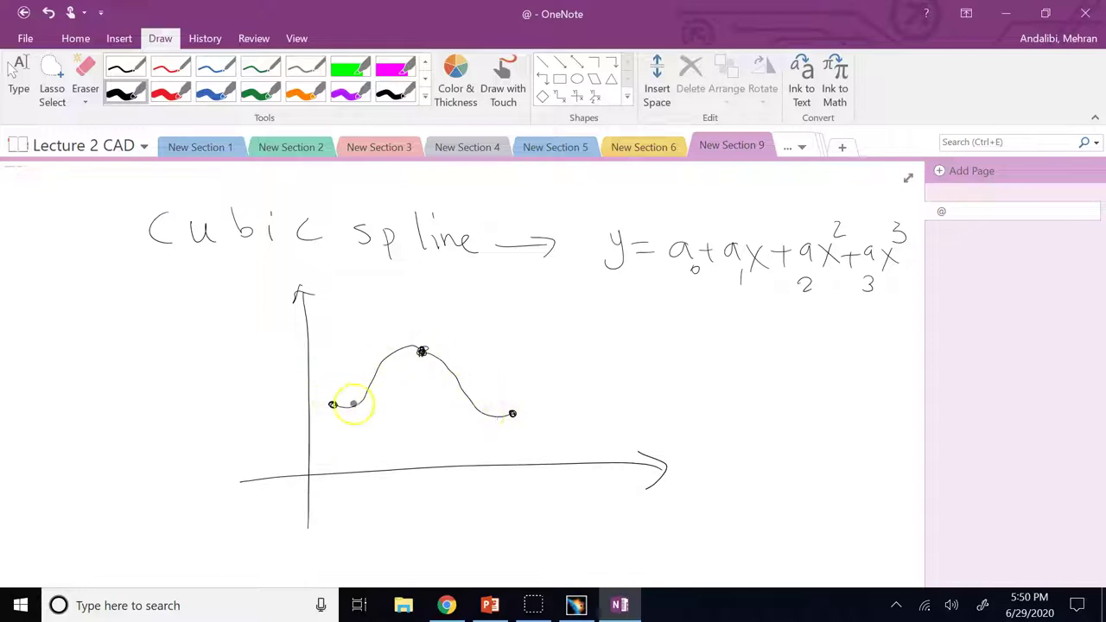
Box the cubic equation in green ink and draw an arrow from it to each of the curve's two segments
left_click(260, 91)
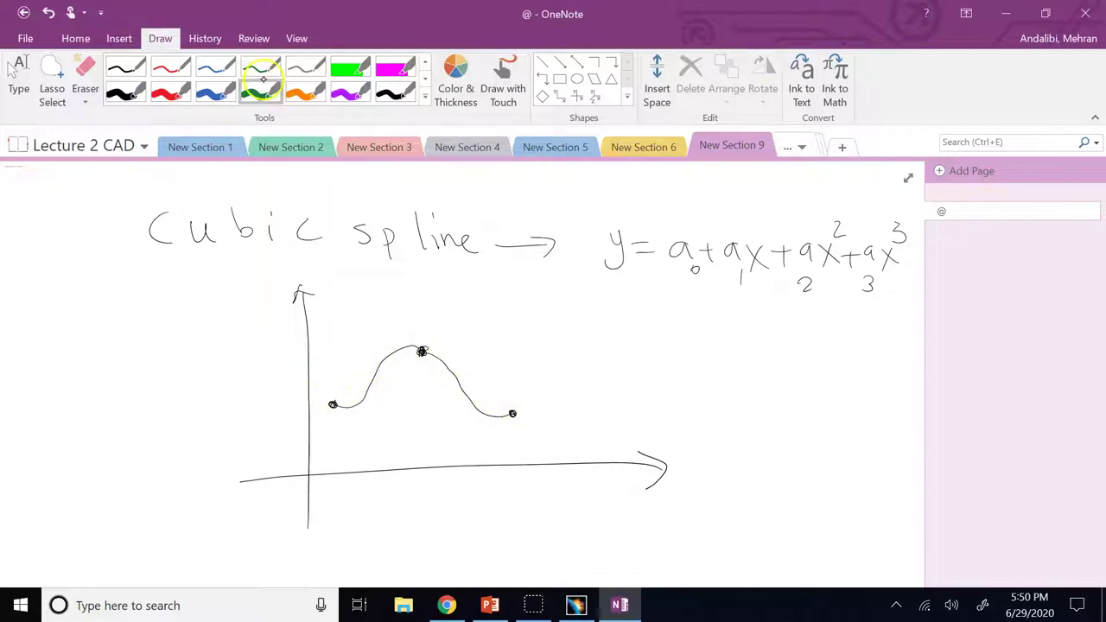
mouse_move(598, 293)
left_mouse_down()
mouse_move(587, 214)
mouse_move(770, 202)
mouse_move(910, 213)
left_mouse_up()
mouse_move(896, 299)
left_mouse_down()
mouse_move(605, 293)
mouse_move(671, 311)
mouse_move(489, 388)
mouse_move(505, 386)
left_mouse_up()
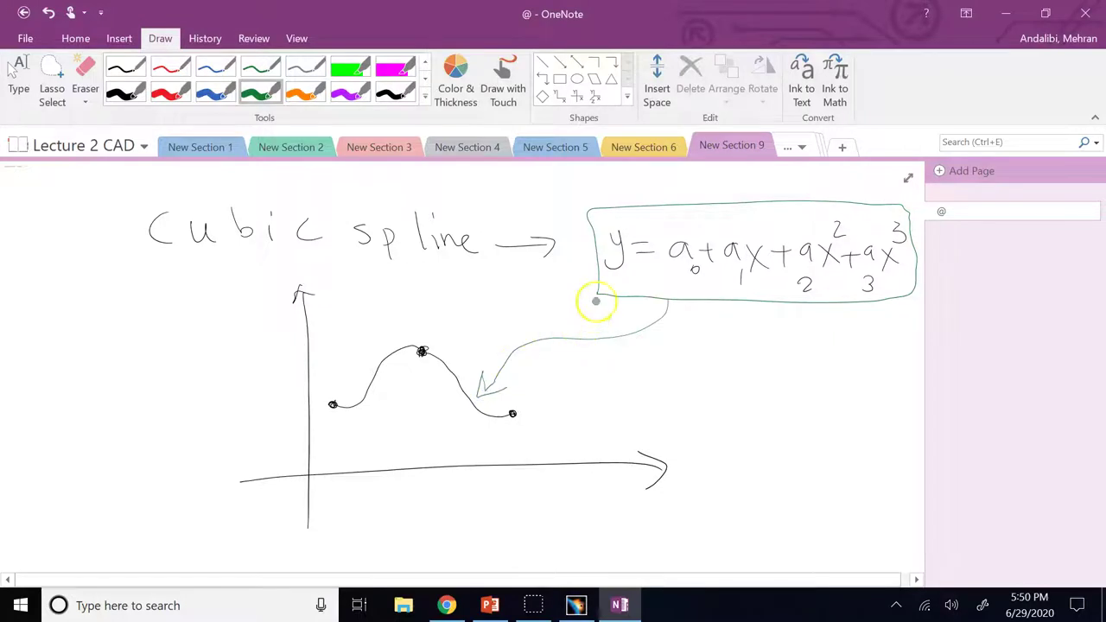
mouse_move(588, 267)
left_mouse_down()
mouse_move(477, 307)
mouse_move(382, 313)
left_mouse_up()
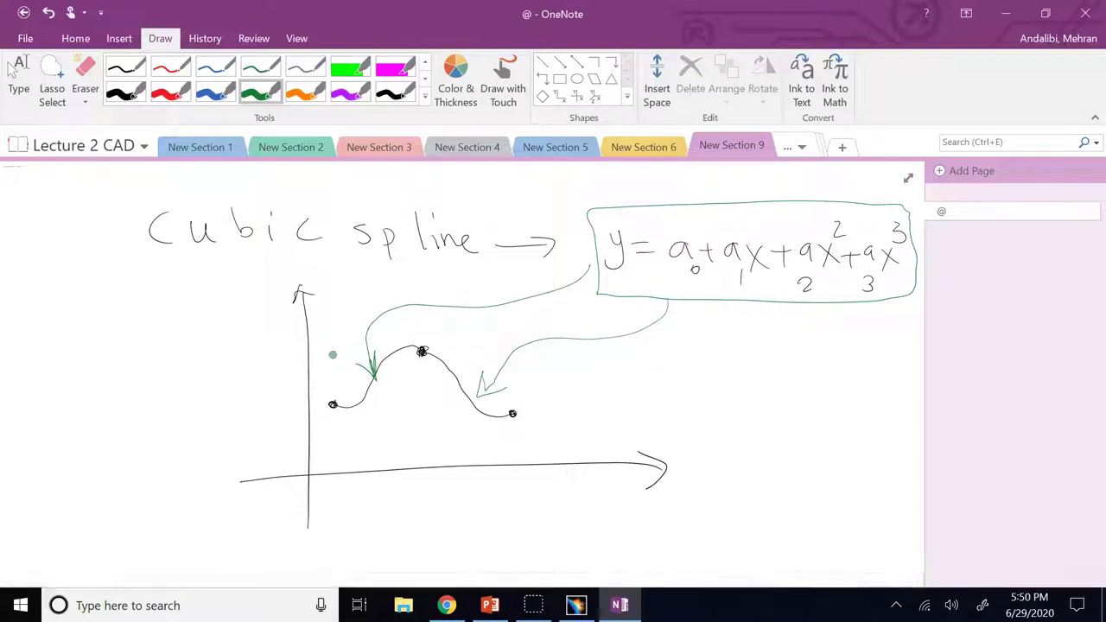
left_click(195, 304)
left_click(683, 359)
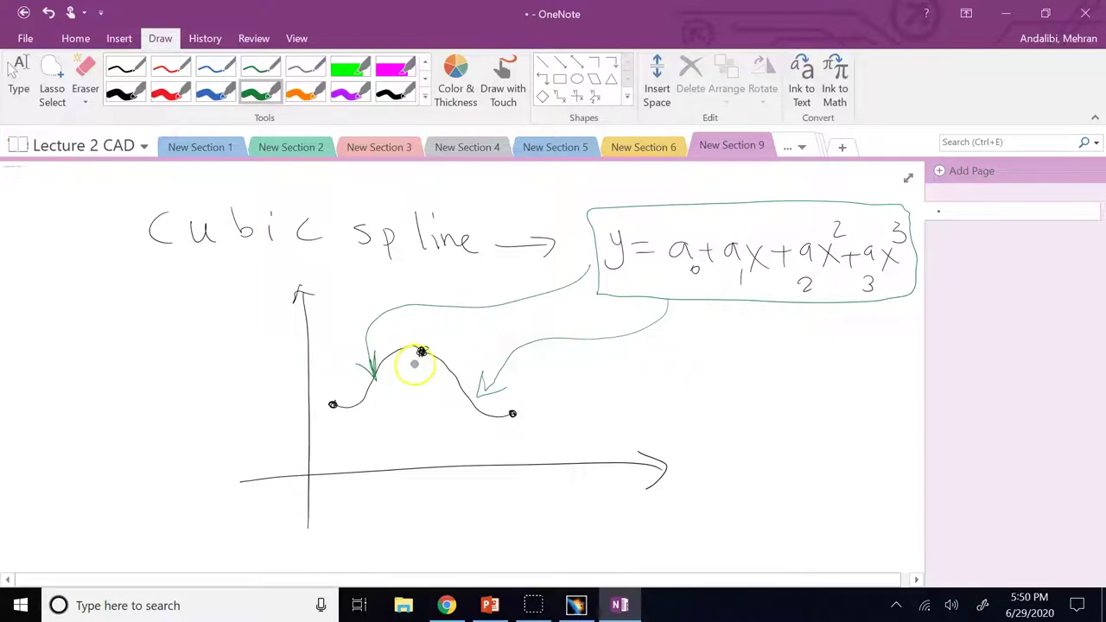
Highlight the curve's middle point in green and label the two segments y1 and y2
left_click(422, 352)
mouse_move(379, 368)
left_mouse_down()
mouse_move(390, 405)
mouse_move(382, 414)
left_mouse_up()
left_click_drag(385, 418, 385, 430)
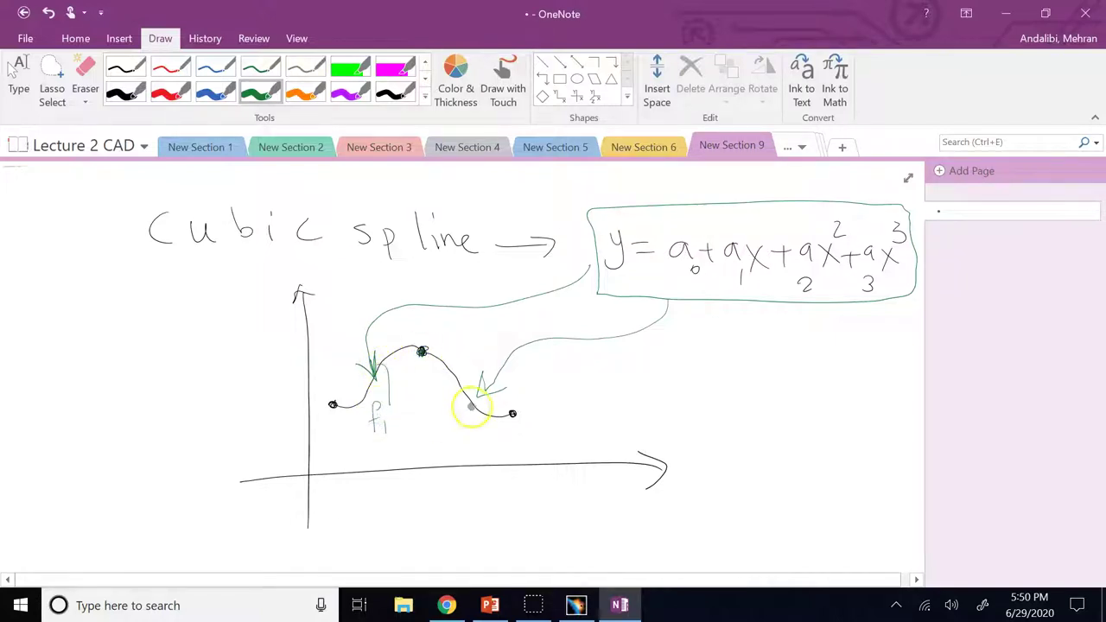
mouse_move(467, 396)
left_mouse_down()
mouse_move(470, 422)
mouse_move(482, 434)
mouse_move(486, 422)
left_mouse_up()
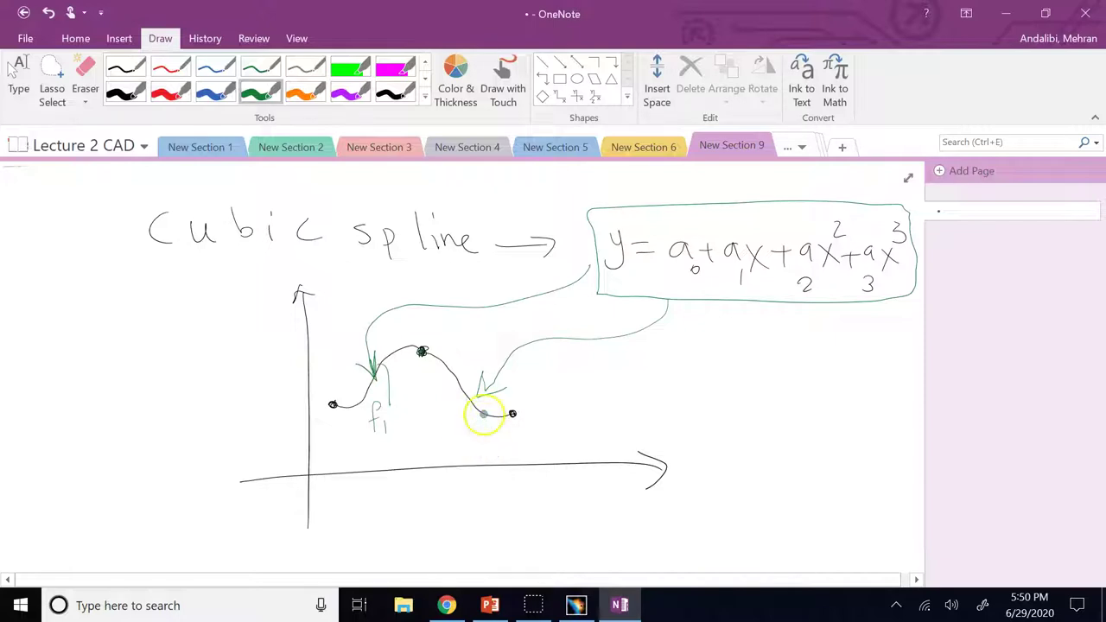
mouse_move(392, 442)
left_mouse_down()
mouse_move(379, 414)
mouse_move(374, 430)
mouse_move(395, 421)
mouse_move(451, 448)
left_mouse_up()
left_click(477, 417)
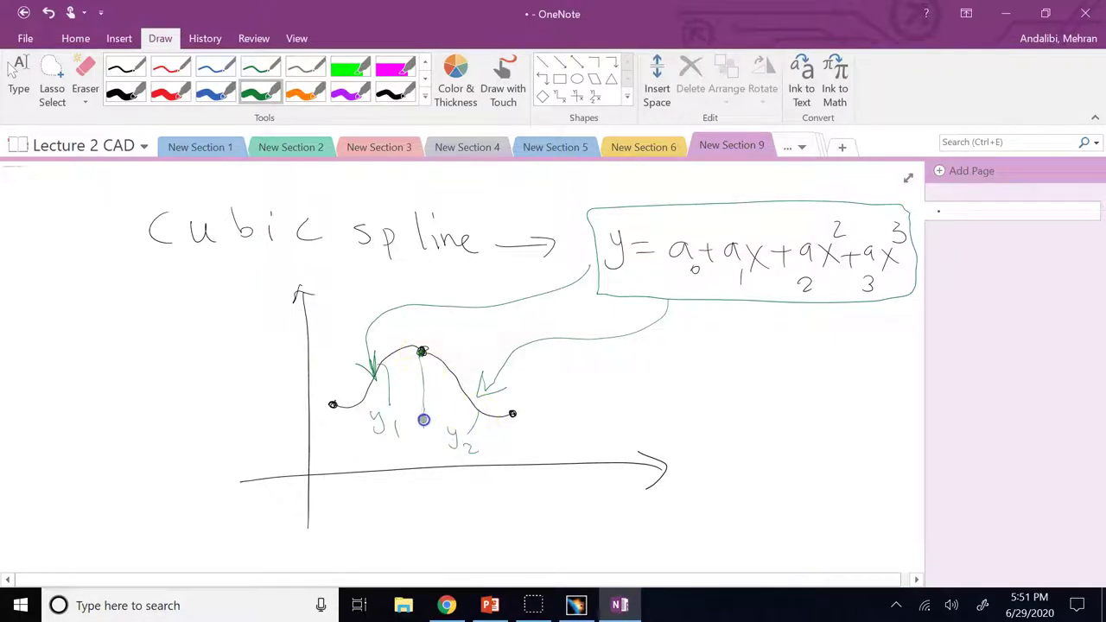
Label x* on the horizontal axis below the middle point and connect them with a dashed vertical line, erasing the solid one
left_click_drag(420, 483, 434, 500)
mouse_move(434, 482)
left_mouse_down()
mouse_move(420, 498)
mouse_move(446, 487)
mouse_move(435, 487)
left_mouse_up()
left_click(85, 76)
left_click_drag(413, 394, 424, 393)
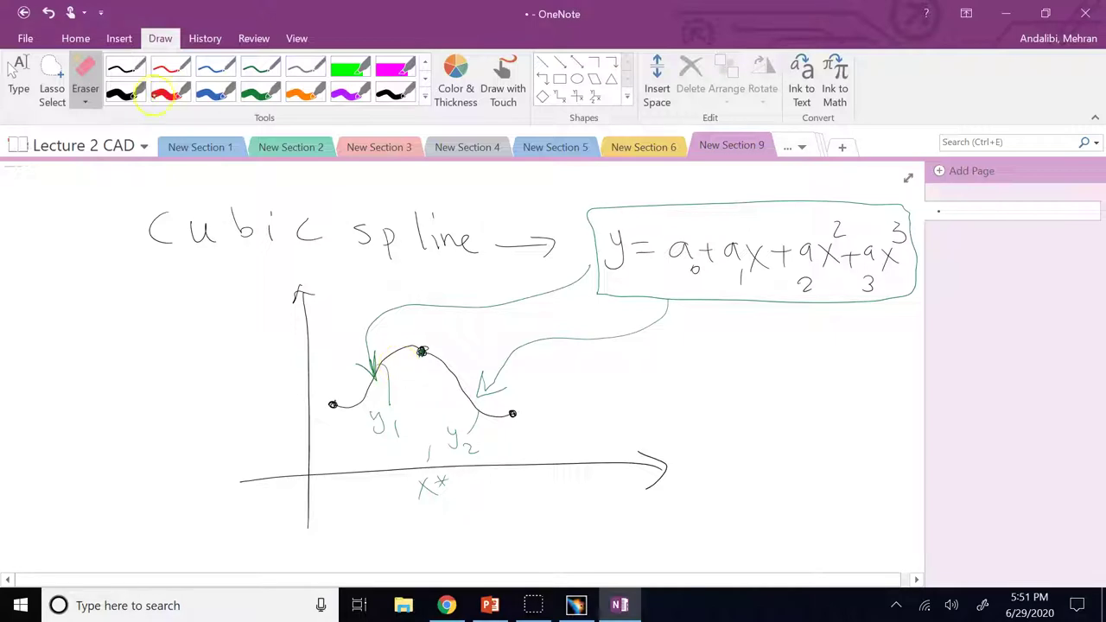
left_click(262, 91)
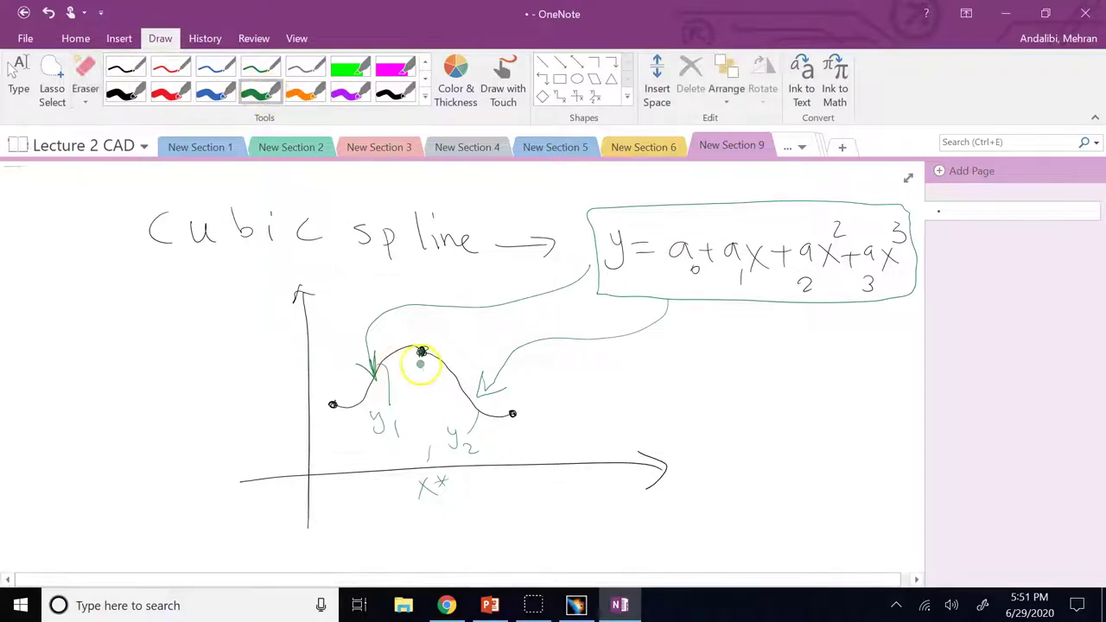
left_click_drag(420, 364, 423, 387)
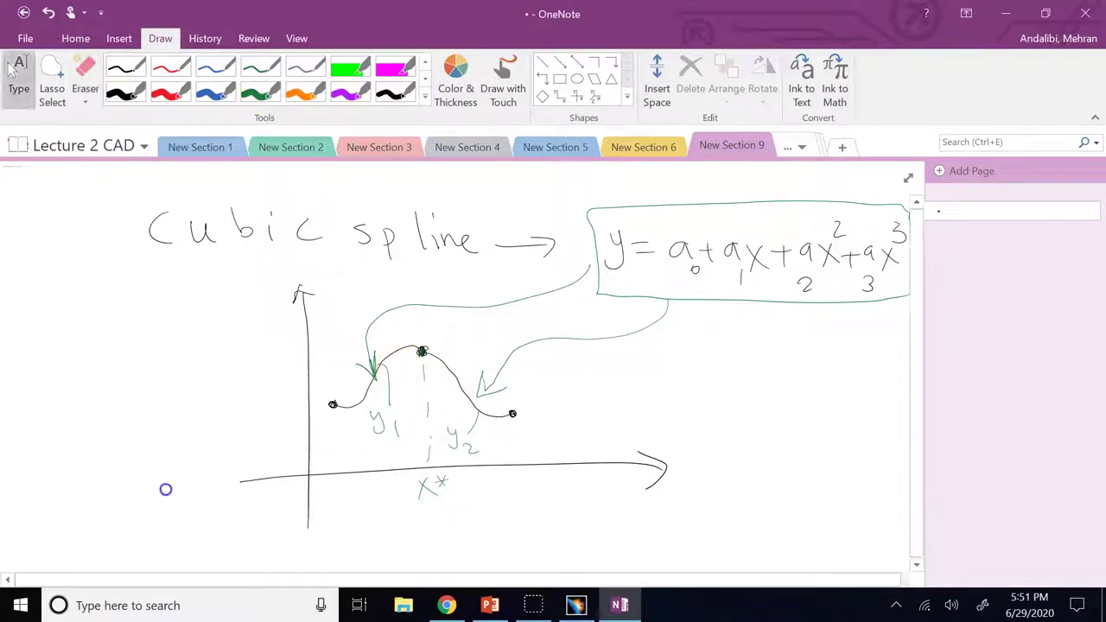
Handwrite the continuity condition y1(x*) = y2(x*) in black ink below the graph
scroll(156, 423, "down", 2)
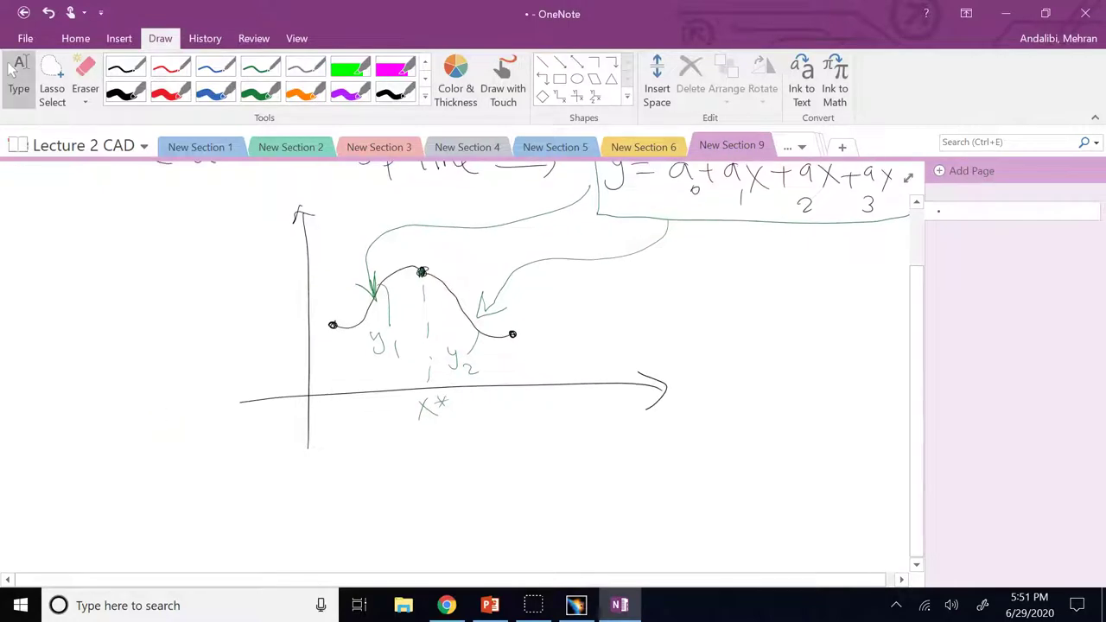
left_click(124, 92)
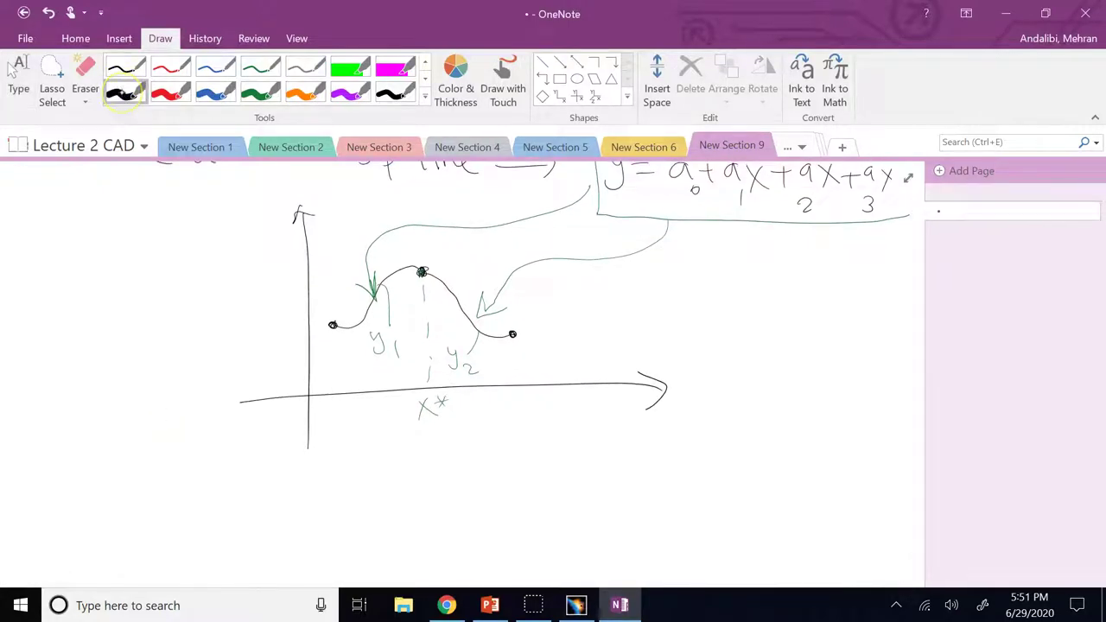
mouse_move(395, 468)
left_mouse_down()
mouse_move(434, 467)
mouse_move(473, 495)
left_mouse_up()
left_click_drag(473, 471, 453, 497)
mouse_move(472, 469)
left_mouse_down()
mouse_move(502, 471)
mouse_move(504, 461)
mouse_move(553, 486)
left_mouse_up()
left_click_drag(536, 494, 619, 503)
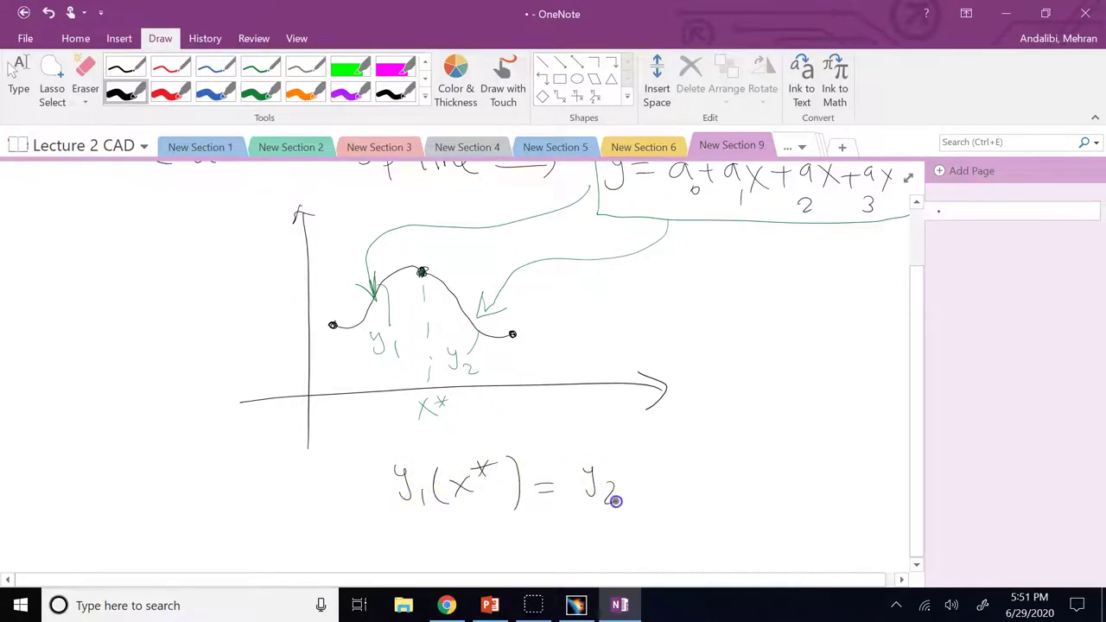
left_click_drag(661, 468, 679, 492)
left_click_drag(677, 467, 662, 496)
left_click_drag(712, 453, 714, 503)
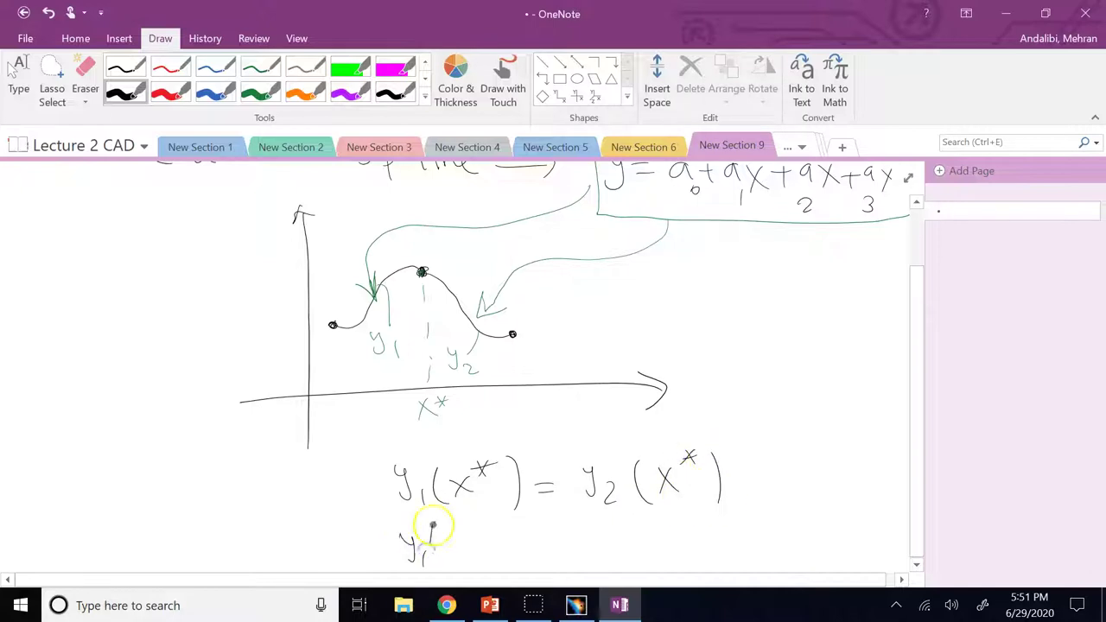
Handwrite the first-derivative condition y1'(x*) = y2'(x*) beneath the continuity condition
left_click_drag(432, 526, 429, 541)
mouse_move(471, 522)
left_mouse_down()
mouse_move(465, 567)
mouse_move(498, 562)
mouse_move(484, 563)
mouse_move(523, 529)
left_mouse_up()
mouse_move(515, 526)
left_mouse_down()
mouse_move(513, 545)
mouse_move(544, 567)
mouse_move(586, 542)
left_mouse_up()
left_click_drag(571, 554, 619, 555)
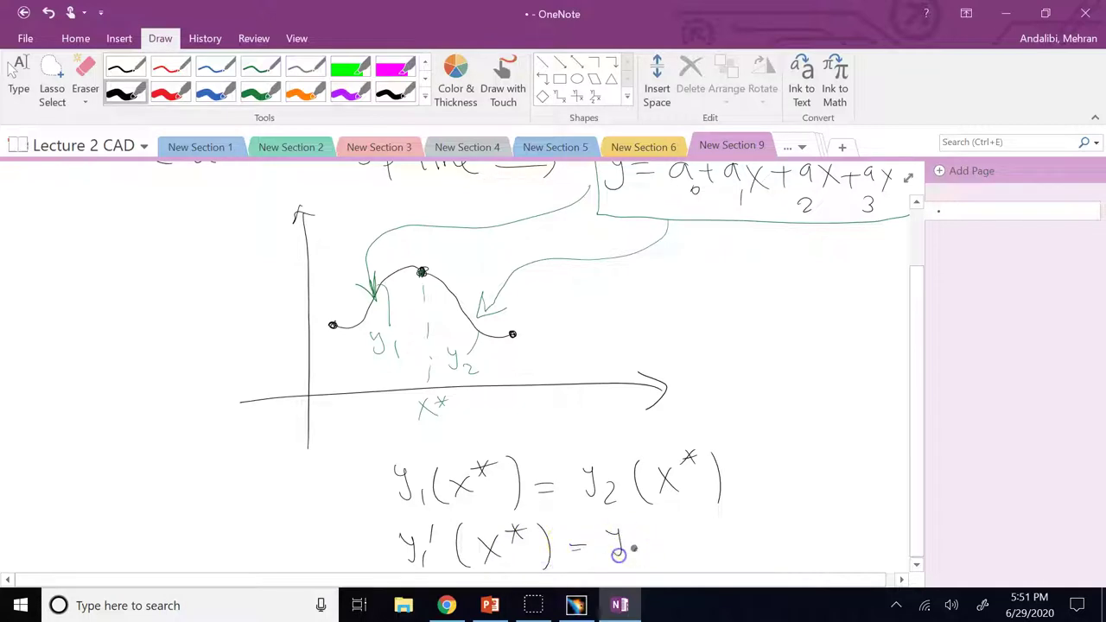
mouse_move(674, 525)
left_mouse_down()
mouse_move(671, 560)
mouse_move(709, 548)
left_mouse_up()
mouse_move(698, 531)
left_mouse_down()
mouse_move(687, 537)
mouse_move(719, 529)
left_mouse_up()
left_click_drag(738, 523, 744, 561)
Add the second-derivative condition y1''(x*) = y2''(x*) and group the three equations with a brace labelled "Smoothness"
scroll(124, 446, "down", 3)
mouse_move(356, 341)
left_mouse_down()
mouse_move(348, 428)
mouse_move(383, 539)
mouse_move(404, 502)
mouse_move(416, 535)
left_mouse_up()
left_click_drag(442, 489, 442, 501)
left_click_drag(449, 489, 472, 546)
mouse_move(486, 510)
left_mouse_down()
mouse_move(508, 534)
mouse_move(494, 543)
left_mouse_up()
mouse_move(523, 494)
left_mouse_down()
mouse_move(518, 517)
mouse_move(556, 548)
mouse_move(602, 521)
mouse_move(622, 523)
mouse_move(633, 548)
left_mouse_up()
mouse_move(640, 482)
left_mouse_down()
mouse_move(637, 500)
mouse_move(667, 532)
mouse_move(709, 518)
left_mouse_up()
left_click(626, 547)
mouse_move(696, 531)
left_mouse_down()
mouse_move(709, 495)
mouse_move(735, 493)
left_mouse_up()
left_click_drag(748, 489, 746, 541)
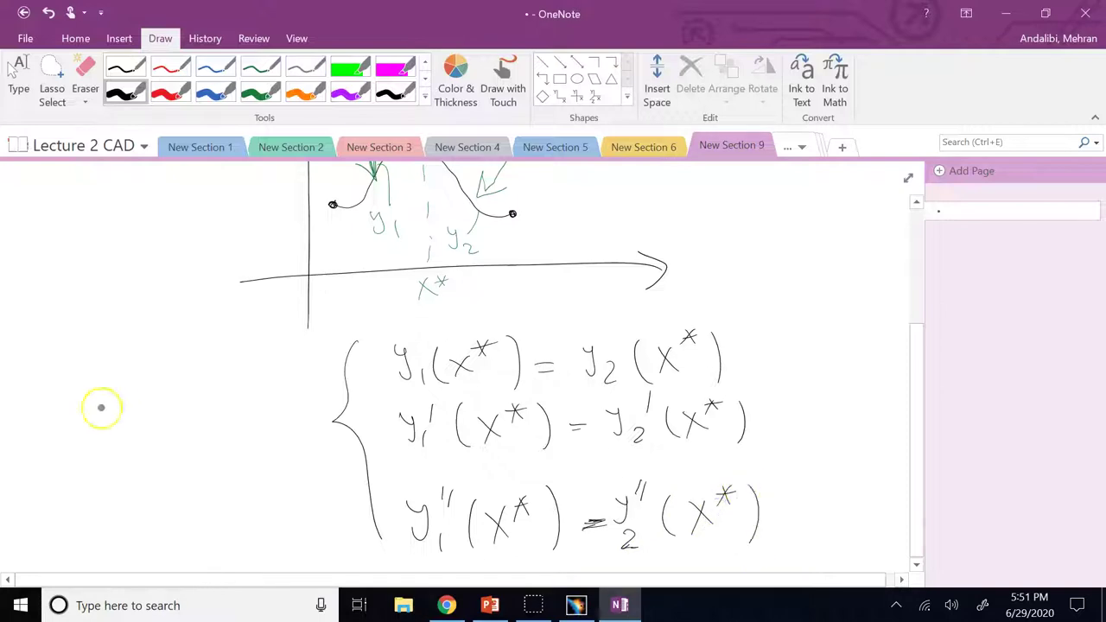
left_click_drag(86, 394, 98, 410)
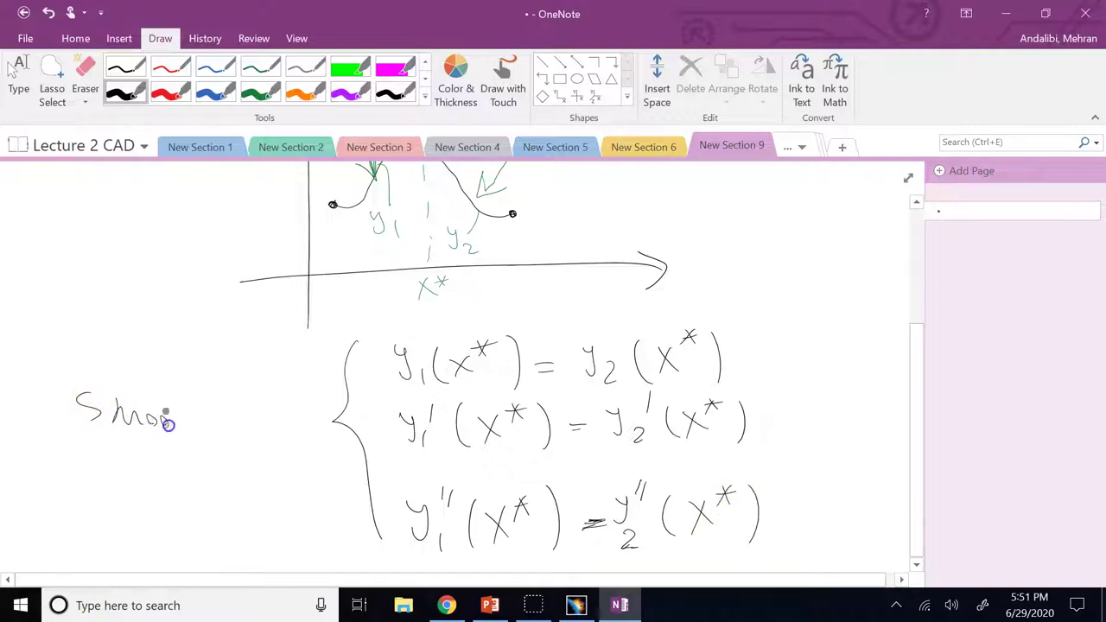
mouse_move(167, 423)
left_mouse_down()
mouse_move(185, 390)
mouse_move(232, 411)
mouse_move(296, 402)
left_mouse_up()
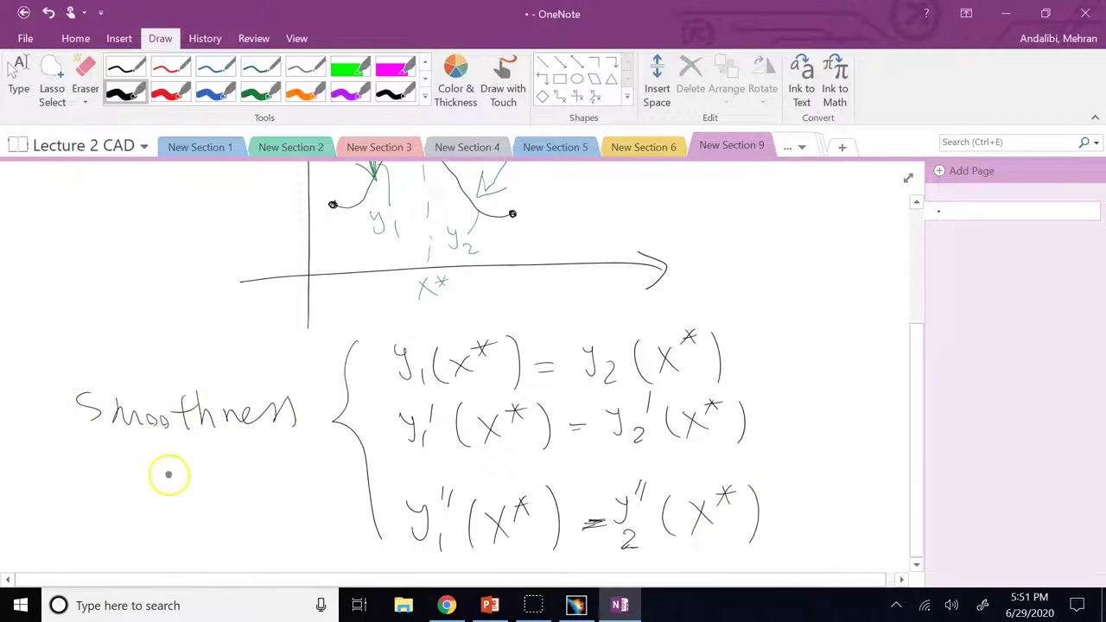
Handwrite "Conditions" beneath "Smoothness" and circle the coefficients a0, a1, a2 and a3 in the boxed cubic equation in black ink
mouse_move(166, 467)
left_mouse_down()
mouse_move(182, 499)
mouse_move(261, 493)
left_mouse_up()
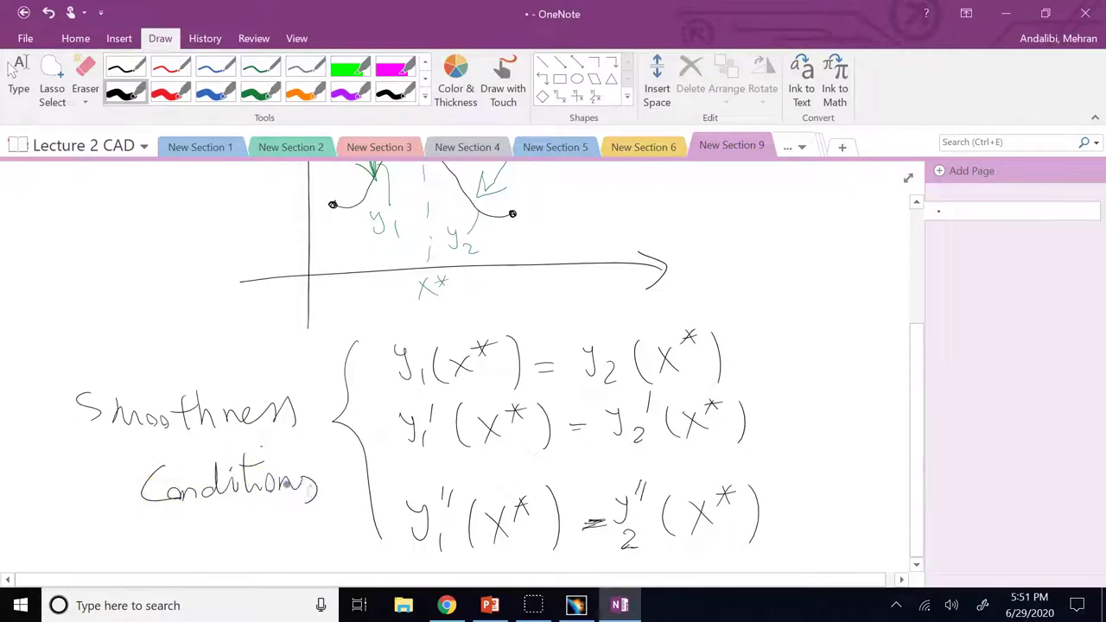
scroll(129, 447, "up", 3)
scroll(130, 407, "down", 2)
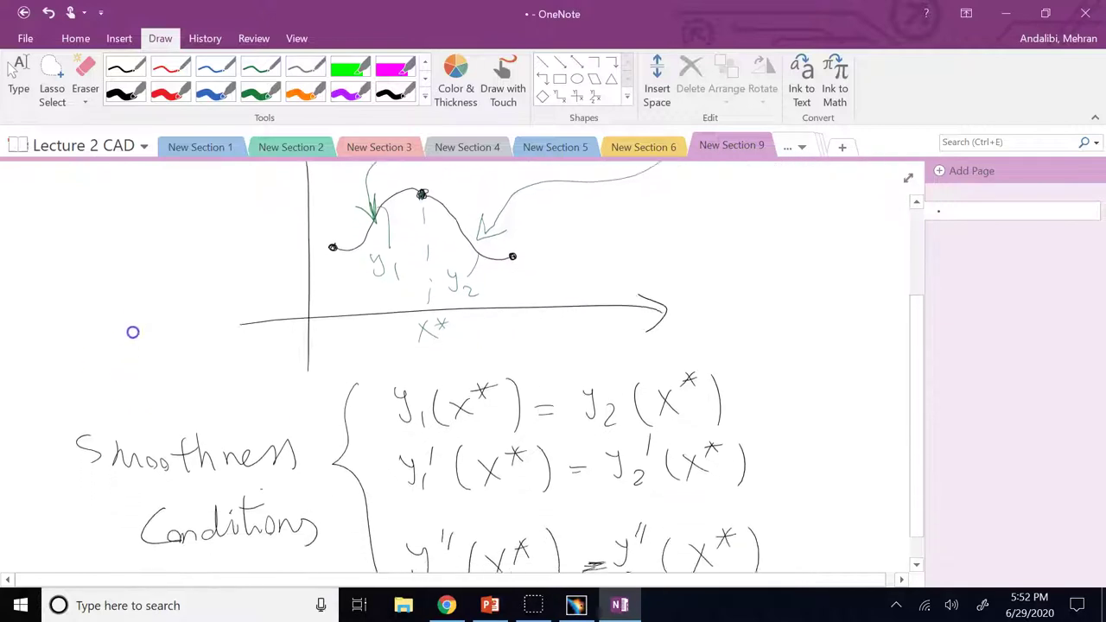
scroll(147, 484, "up", 3)
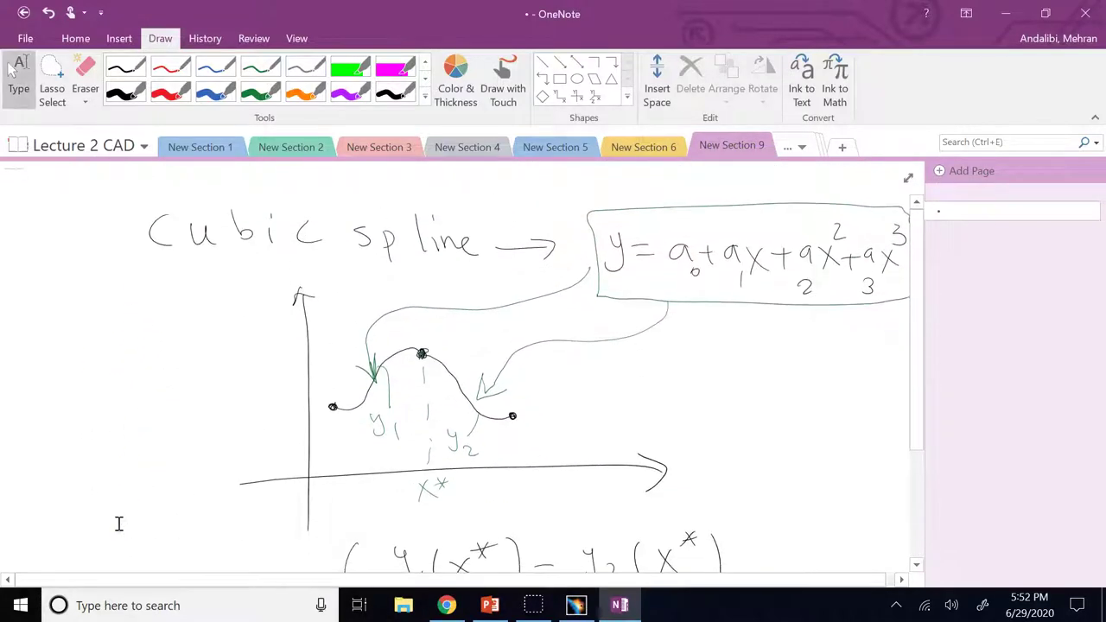
left_click(125, 91)
mouse_move(696, 226)
left_mouse_down()
mouse_move(702, 287)
mouse_move(749, 287)
left_mouse_up()
left_click_drag(817, 294, 847, 292)
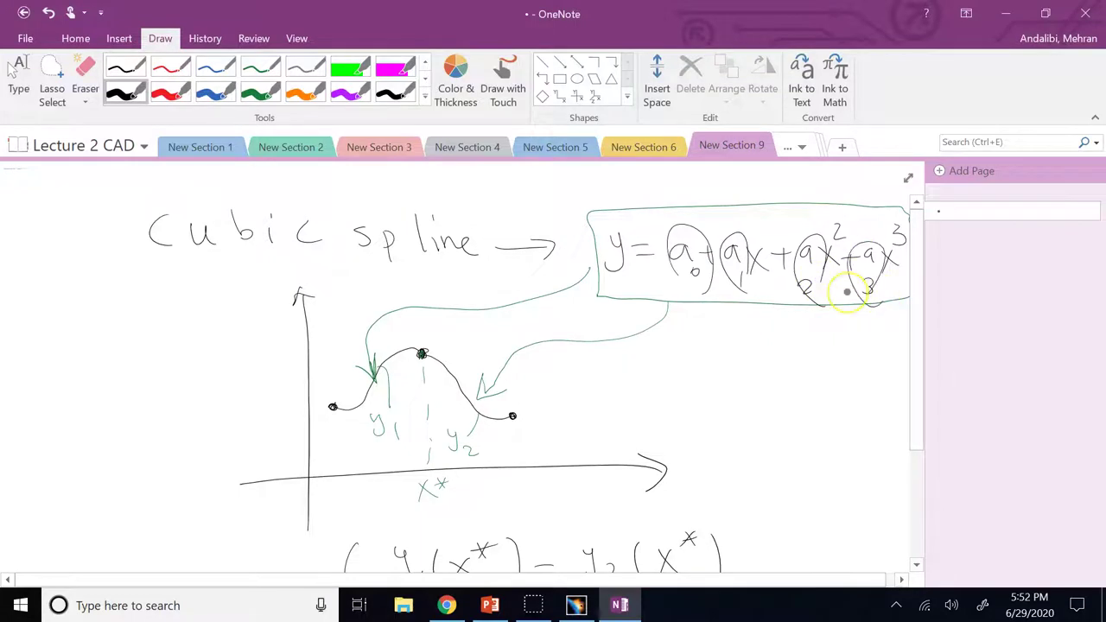
key("Escape")
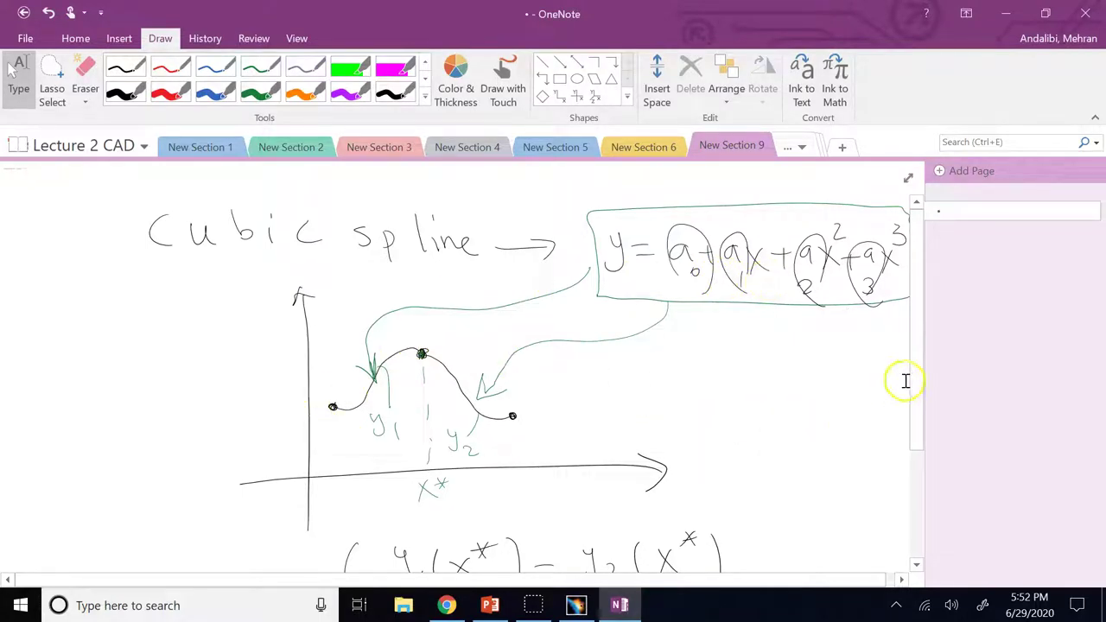
Draw four red arrows from beside the smoothness conditions up to the circled coefficients a0, a1, a2 and a3
mouse_move(913, 354)
left_mouse_down()
mouse_move(921, 396)
mouse_move(918, 346)
left_mouse_up()
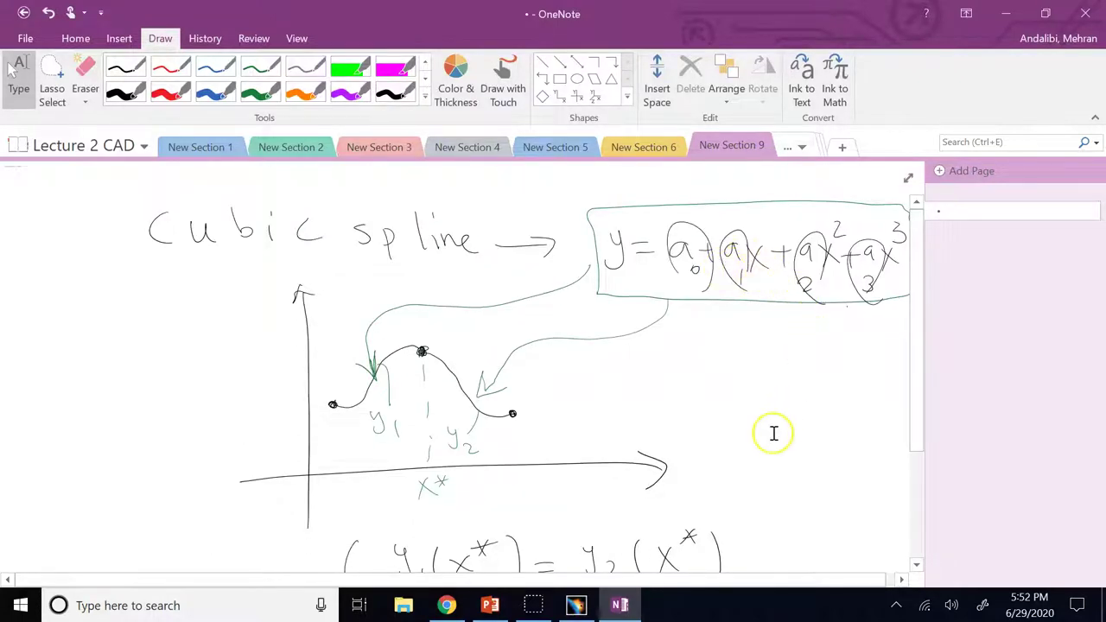
left_click_drag(914, 405, 924, 558)
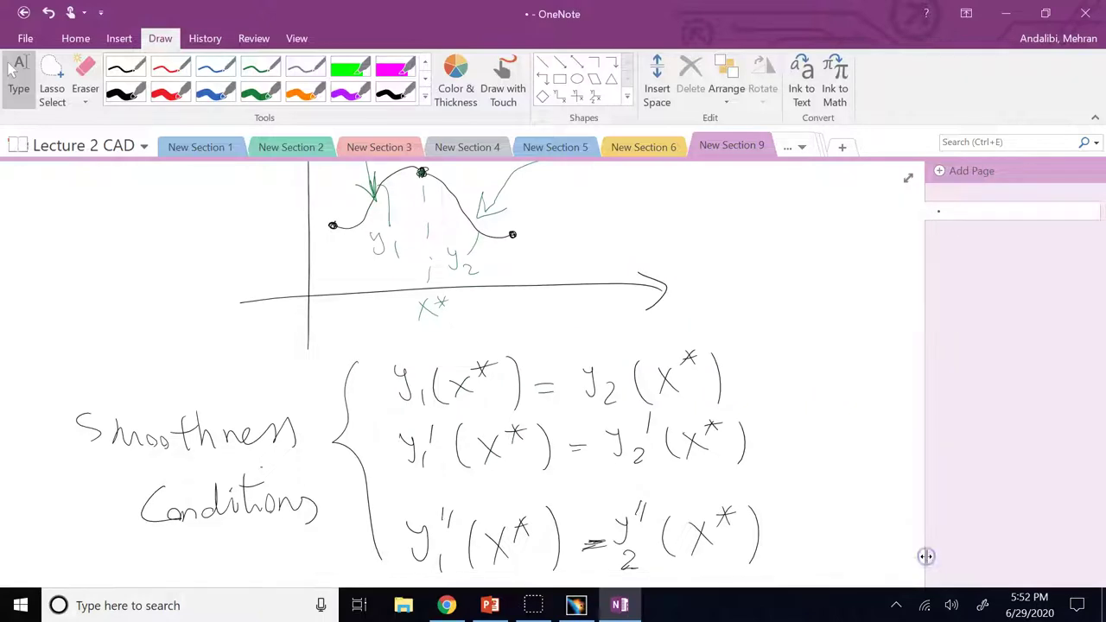
left_click(177, 90)
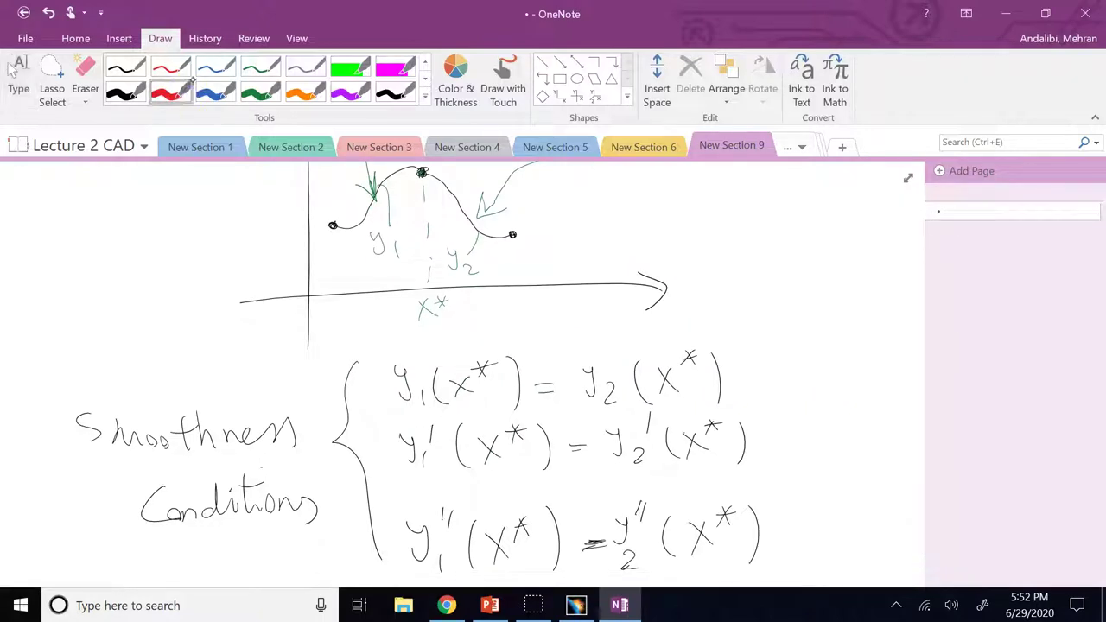
scroll(458, 371, "up", 3)
mouse_move(765, 535)
left_mouse_down()
mouse_move(783, 439)
mouse_move(705, 249)
mouse_move(732, 269)
left_mouse_up()
left_click_drag(766, 524, 748, 268)
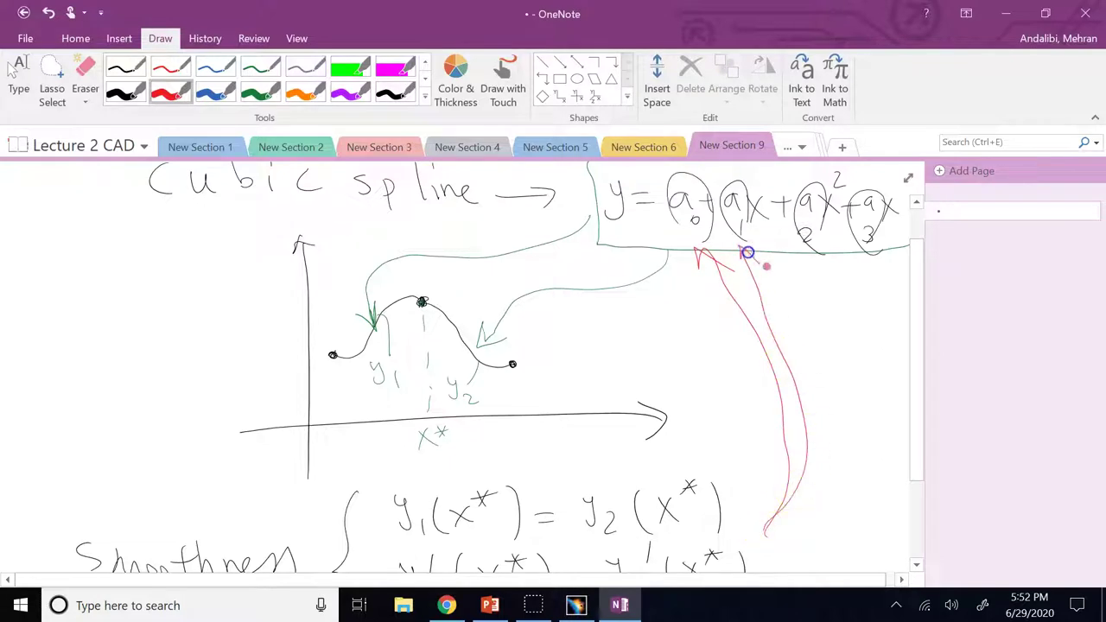
mouse_move(770, 518)
left_mouse_down()
mouse_move(810, 277)
mouse_move(830, 282)
left_mouse_up()
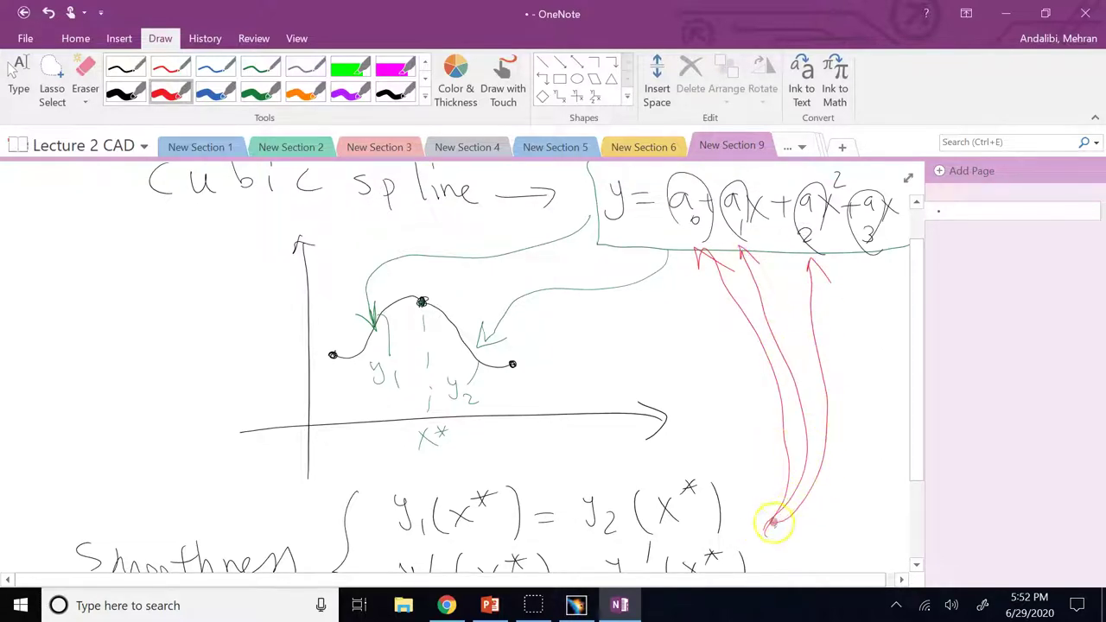
mouse_move(773, 523)
left_mouse_down()
mouse_move(867, 253)
mouse_move(882, 264)
left_mouse_up()
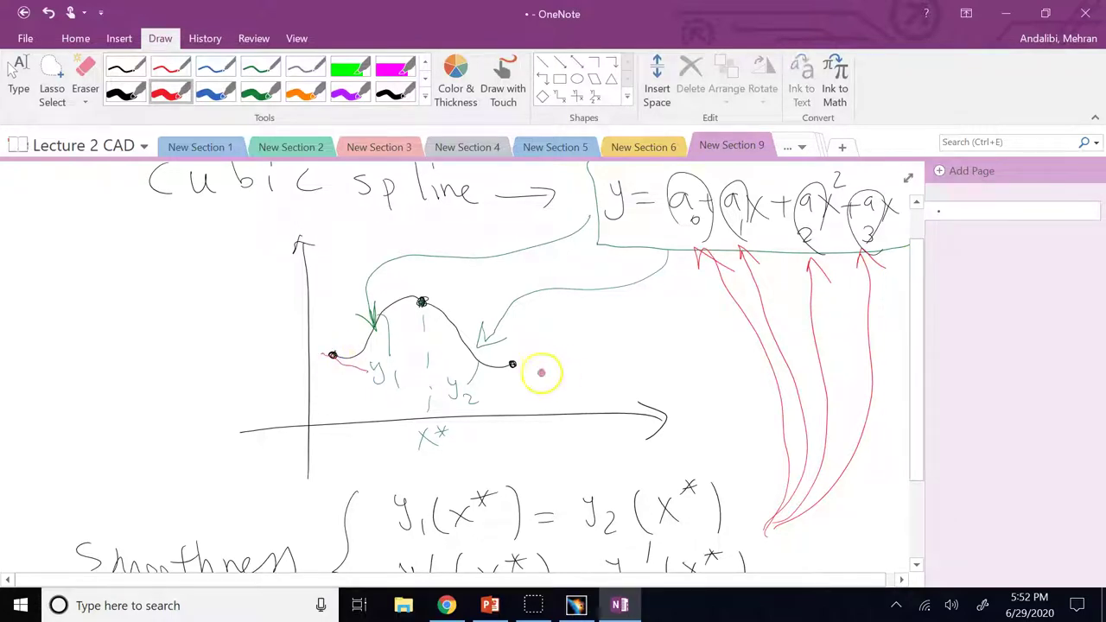
Mark the curve's end tangents in red and label both endpoints x1 and x2 on the horizontal axis with dashed vertical lines
left_click_drag(515, 363, 488, 374)
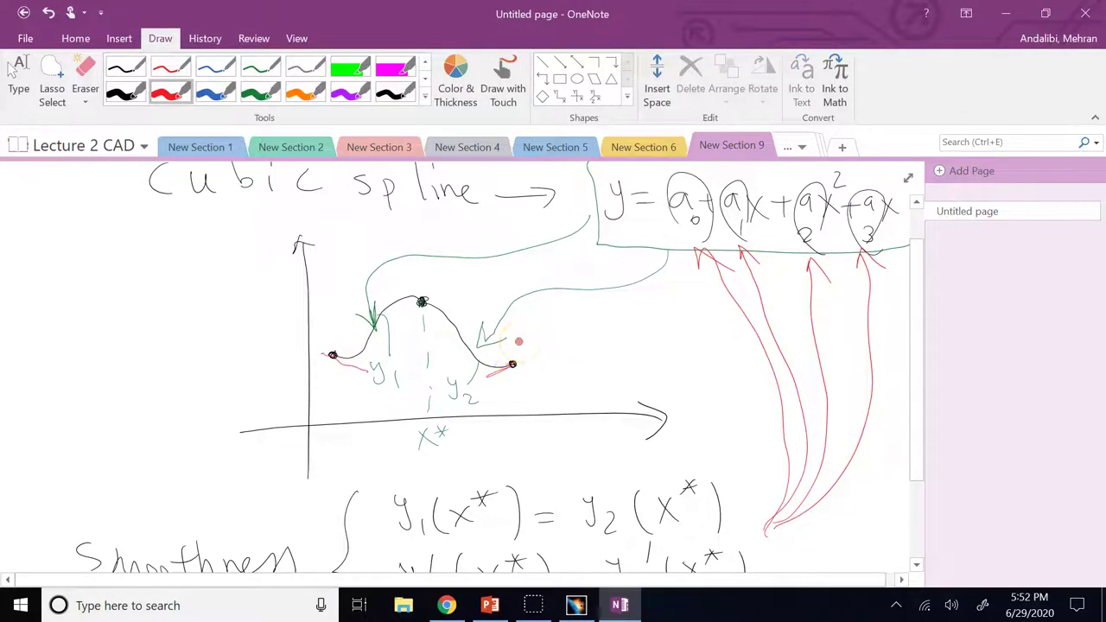
left_click_drag(336, 380, 345, 443)
mouse_move(344, 430)
left_mouse_down()
mouse_move(333, 445)
mouse_move(356, 450)
left_mouse_up()
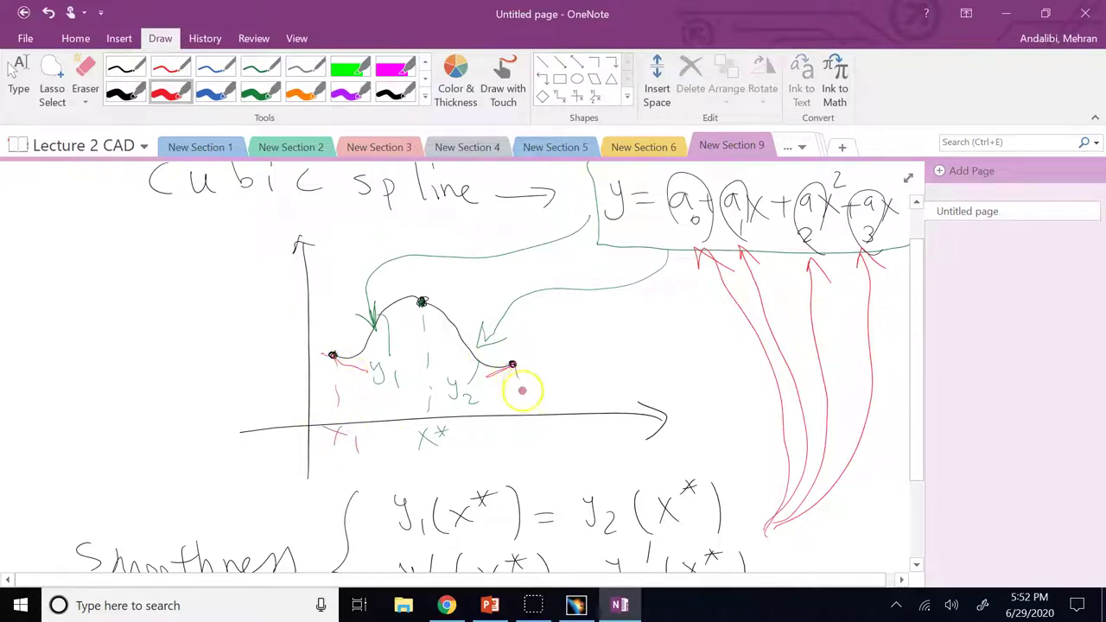
left_click_drag(524, 395, 524, 406)
left_click_drag(523, 410, 535, 444)
mouse_move(534, 429)
left_mouse_down()
mouse_move(521, 445)
mouse_move(554, 448)
left_mouse_up()
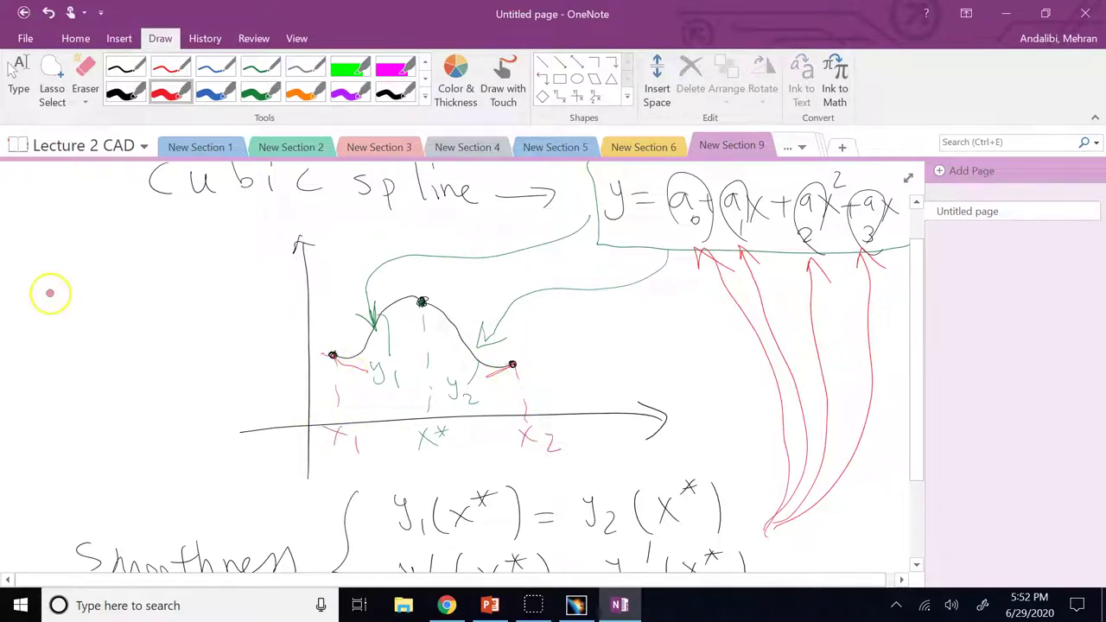
Handwrite the end condition y1''(x1) = with a check mark in red beside the graph
left_click_drag(50, 299, 56, 336)
left_click_drag(75, 275, 75, 289)
left_click_drag(74, 332, 79, 344)
mouse_move(96, 296)
left_mouse_down()
mouse_move(93, 346)
mouse_move(125, 339)
left_mouse_up()
mouse_move(124, 320)
left_mouse_down()
mouse_move(107, 339)
mouse_move(135, 341)
left_mouse_up()
mouse_move(150, 301)
left_mouse_down()
mouse_move(154, 345)
mouse_move(178, 320)
left_mouse_up()
left_click_drag(168, 329, 179, 329)
mouse_move(197, 309)
left_mouse_down()
mouse_move(199, 340)
mouse_move(232, 279)
left_mouse_up()
Write y2''(x2) = with a check mark in red beneath the first end condition and group both with a brace
mouse_move(30, 292)
left_mouse_down()
mouse_move(20, 308)
mouse_move(50, 424)
mouse_move(70, 403)
mouse_move(73, 415)
left_mouse_up()
left_click_drag(81, 394, 74, 426)
left_click_drag(85, 432, 93, 442)
mouse_move(98, 365)
left_mouse_down()
mouse_move(120, 432)
mouse_move(147, 429)
left_mouse_up()
mouse_move(147, 405)
left_mouse_down()
mouse_move(132, 429)
mouse_move(170, 436)
left_mouse_up()
mouse_move(172, 398)
left_mouse_down()
mouse_move(176, 441)
mouse_move(199, 412)
left_mouse_up()
left_click_drag(189, 422, 201, 420)
left_click_drag(217, 399, 251, 372)
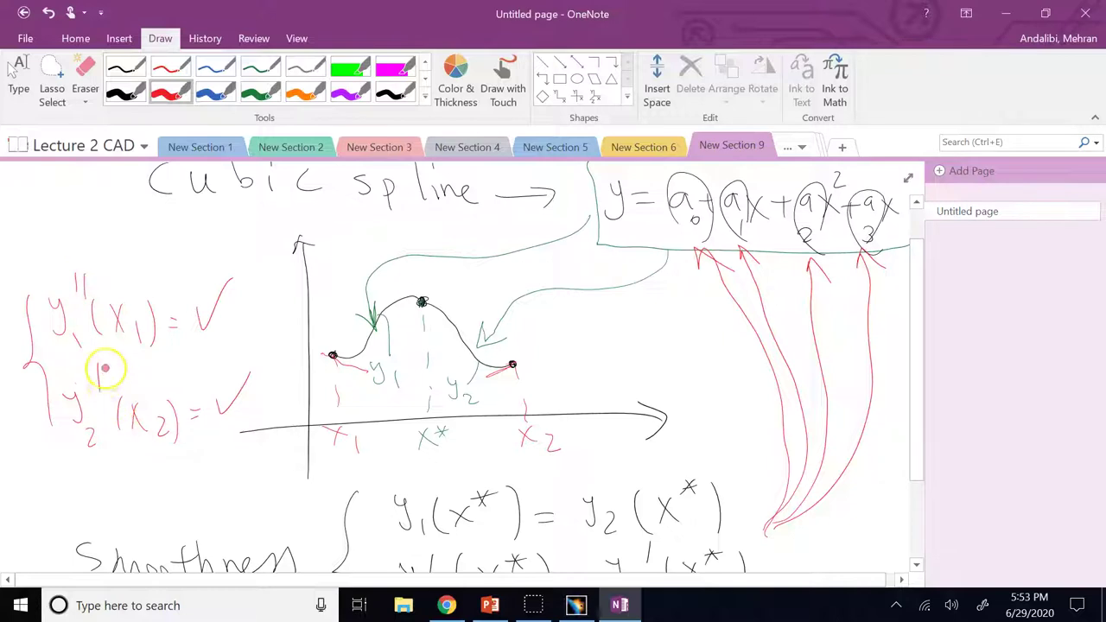
left_click_drag(104, 368, 104, 390)
left_click(17, 76)
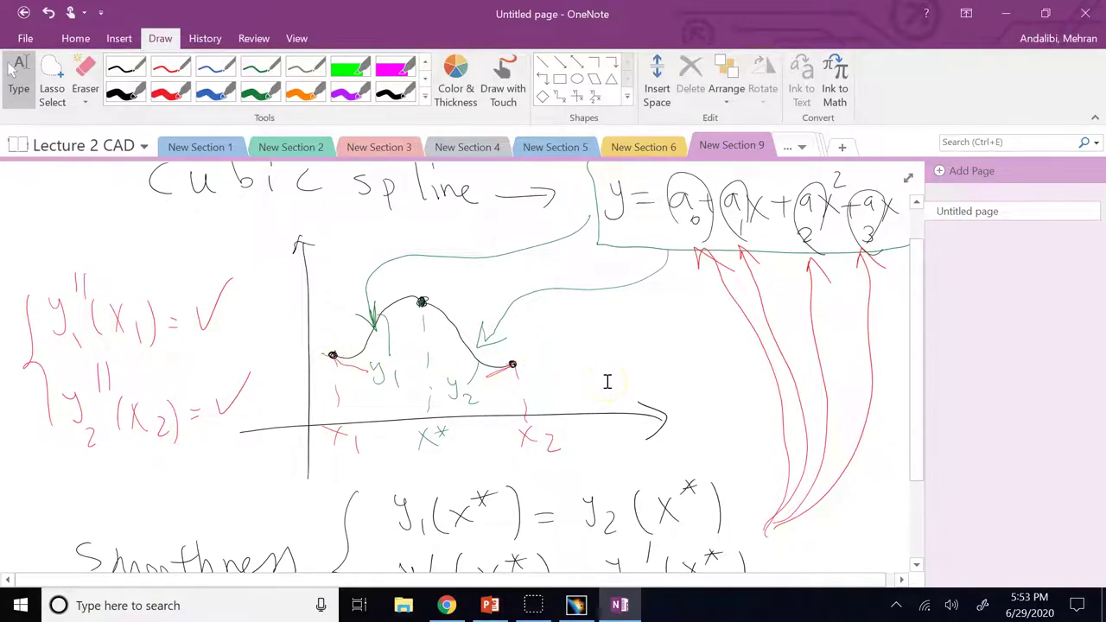
Draw a curved red arrow from the two end conditions to the coefficients in the cubic spline equation
mouse_move(135, 277)
left_mouse_down()
mouse_move(351, 209)
mouse_move(623, 266)
left_mouse_up()
left_click_drag(665, 229, 656, 249)
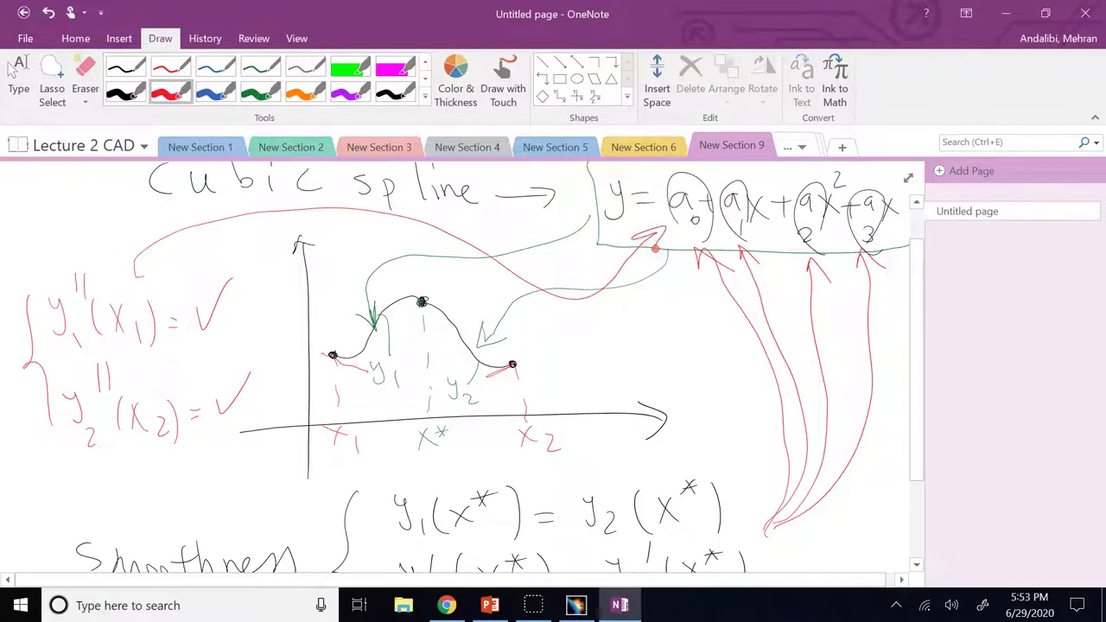
key("Escape")
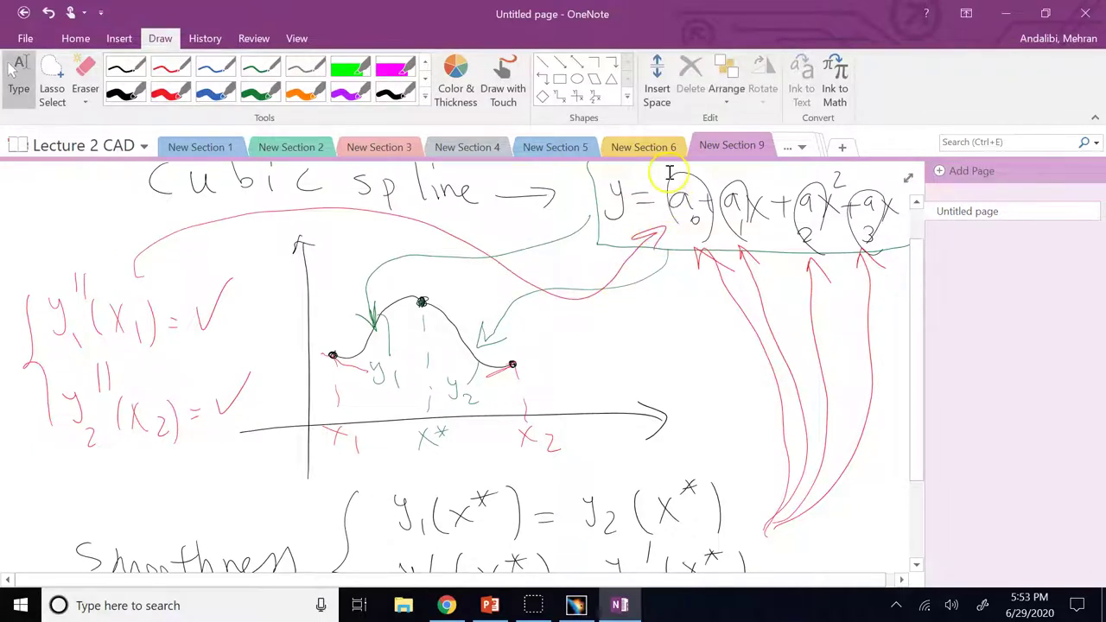
left_click_drag(919, 328, 916, 296)
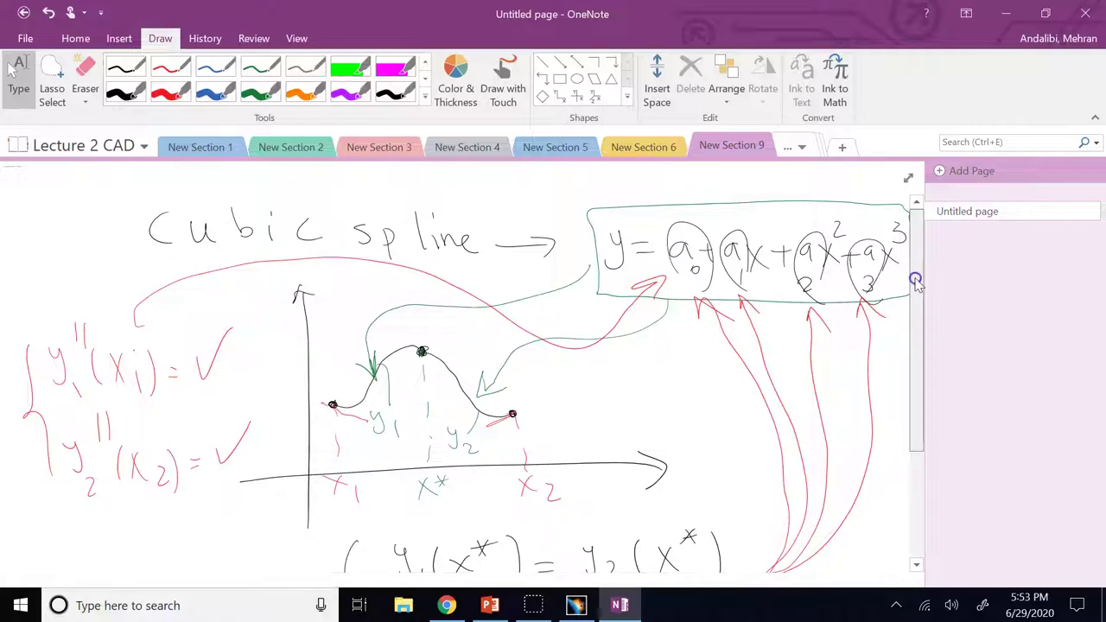
left_click_drag(916, 283, 927, 417)
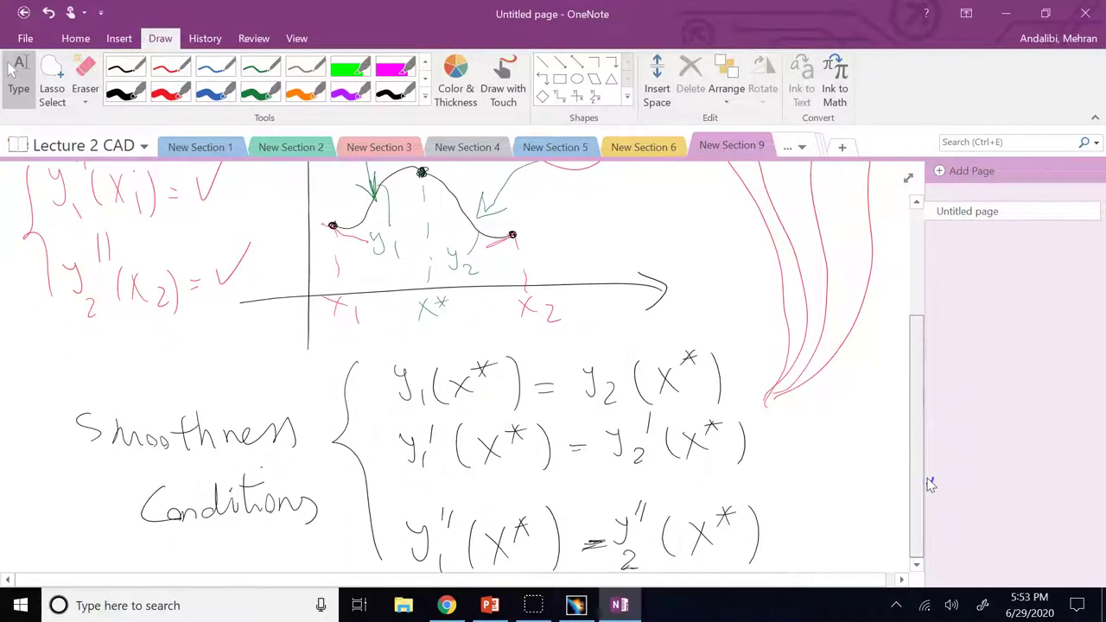
left_click_drag(930, 484, 925, 171)
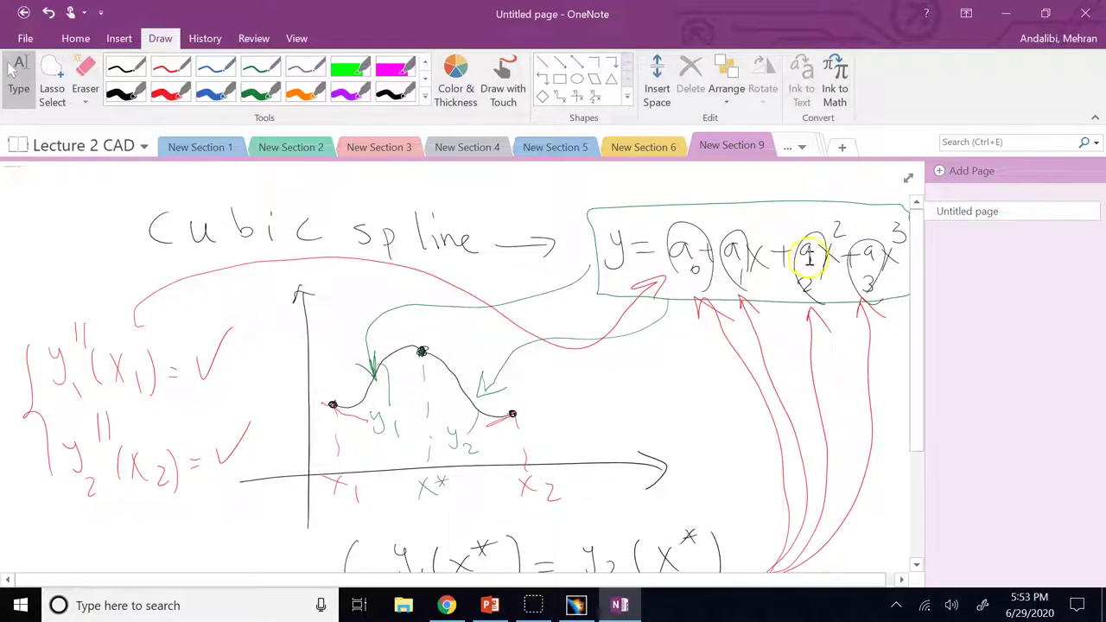
Switch to CATIA V5 and delete the whole airfoil profile from the sketch
left_click(577, 606)
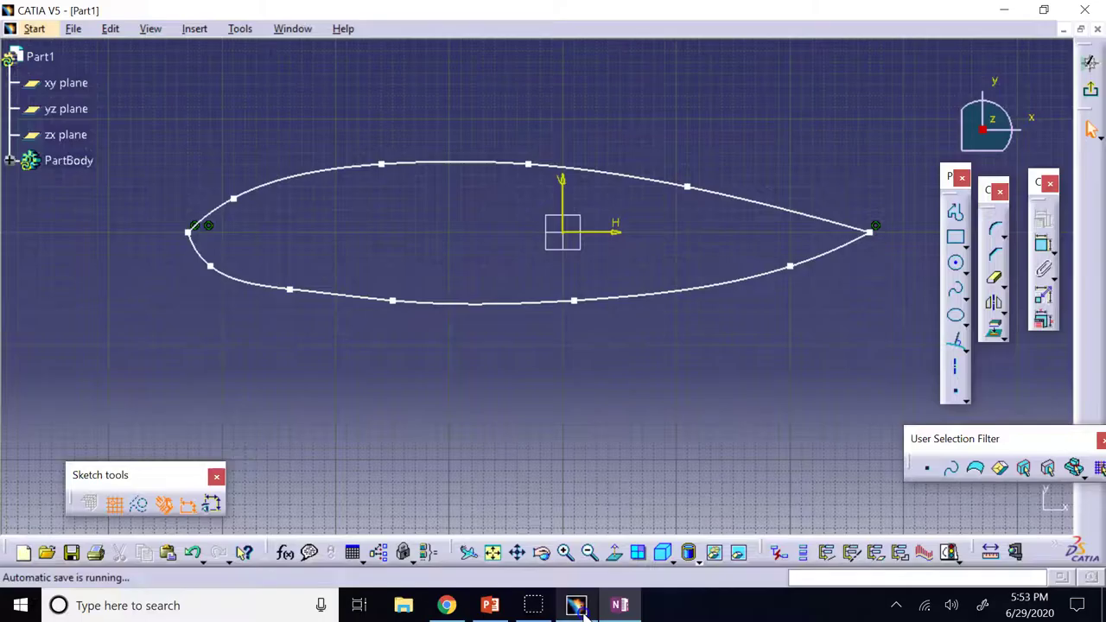
mouse_move(142, 119)
left_mouse_down()
mouse_move(291, 193)
mouse_move(832, 353)
mouse_move(899, 354)
left_mouse_up()
key("Delete")
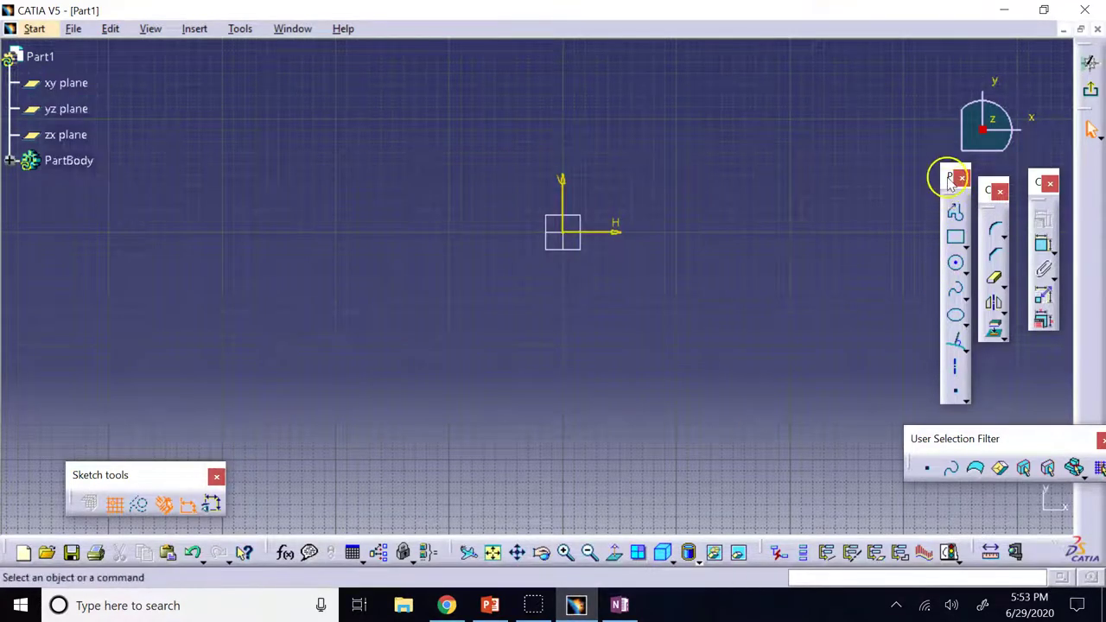
Make Line the shown line variant of the profile tools, dock that set at the window edge, and reposition the corner and chamfer tools
left_click_drag(951, 179, 933, 112)
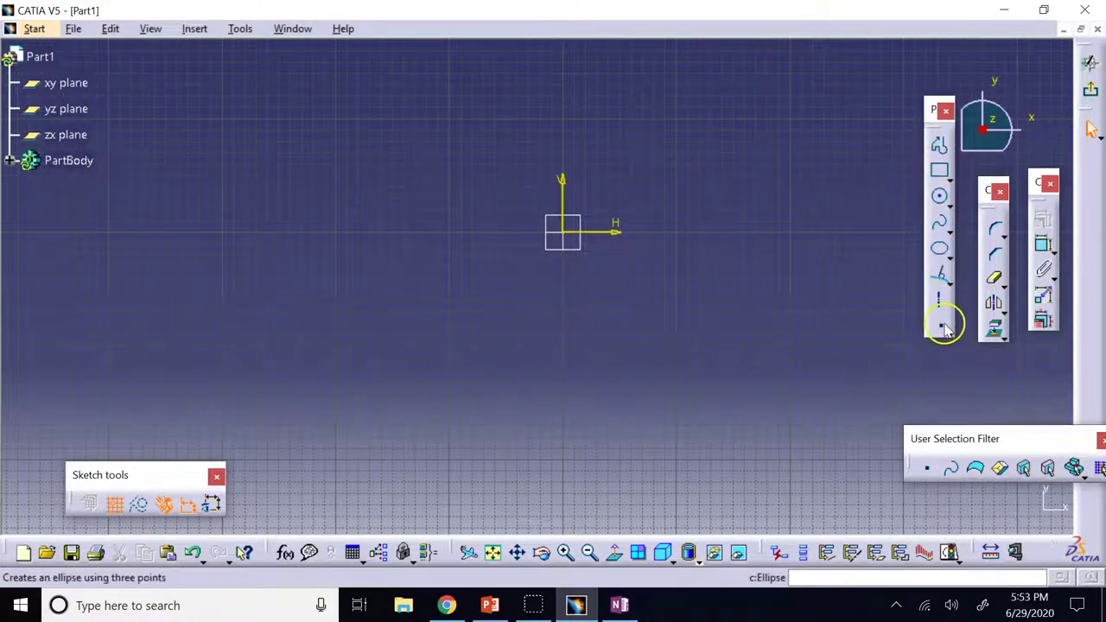
left_click(940, 275)
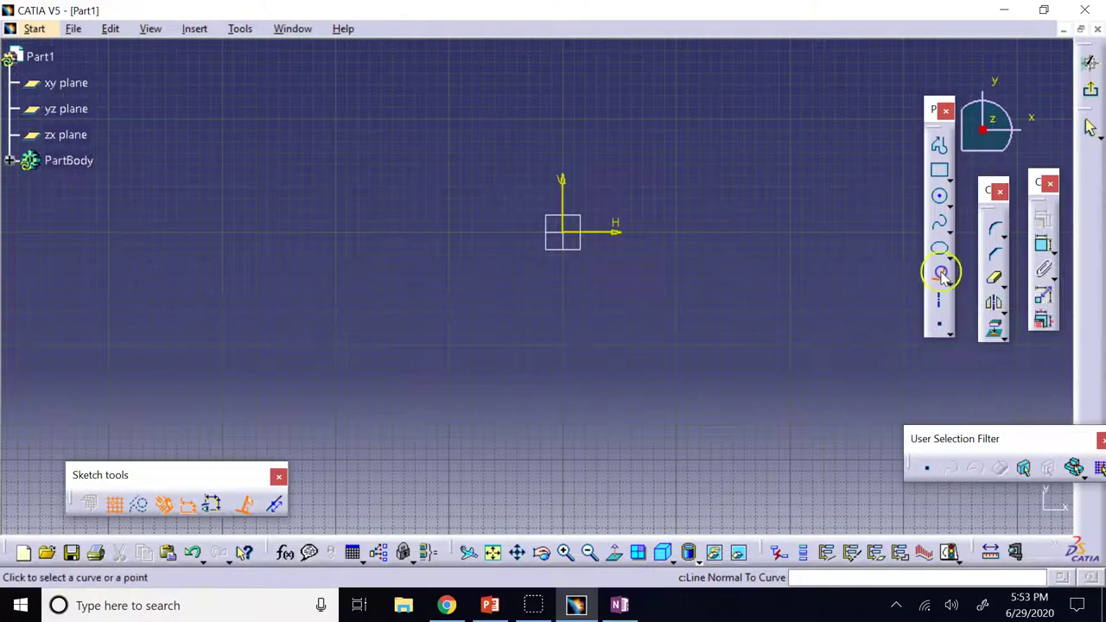
left_click(949, 286)
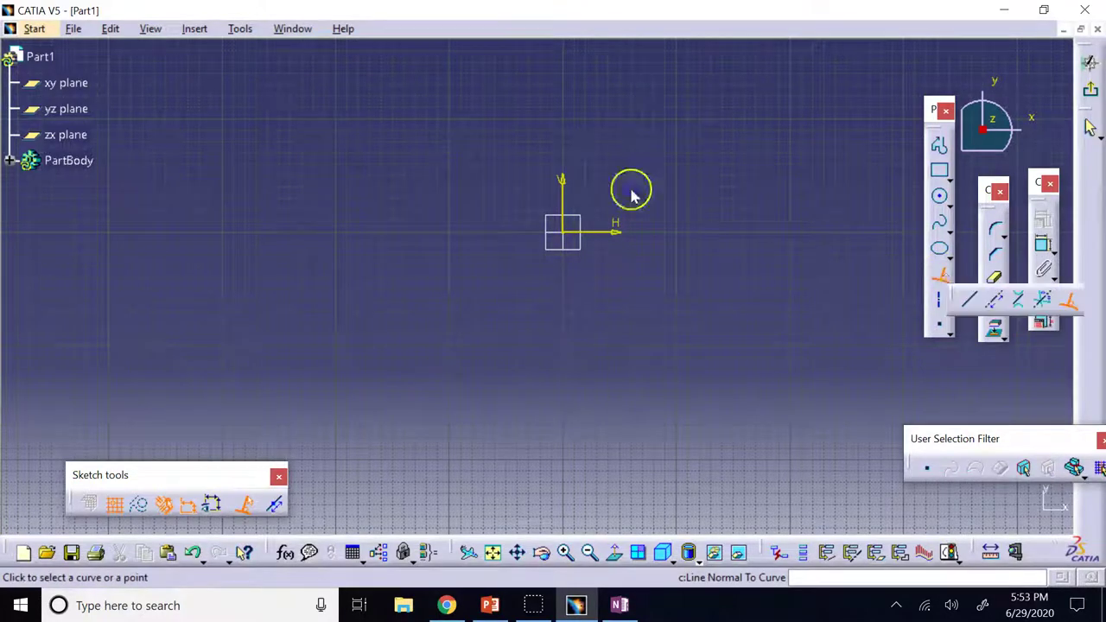
left_click(963, 299)
left_click_drag(939, 111, 1089, 173)
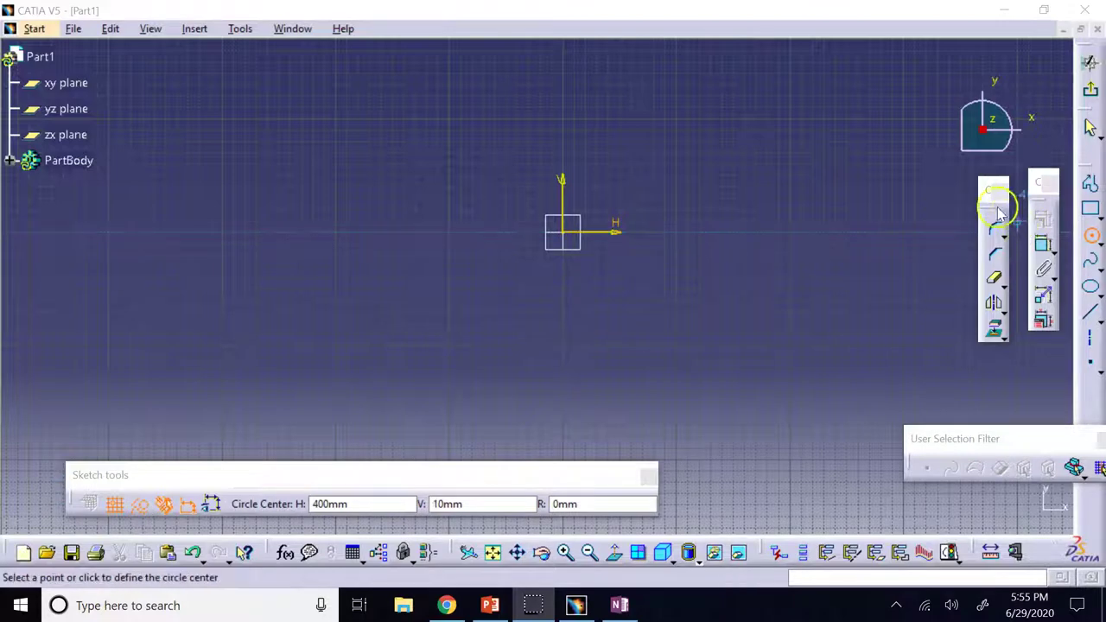
mouse_move(1000, 214)
left_mouse_down()
mouse_move(899, 139)
mouse_move(884, 141)
left_mouse_up()
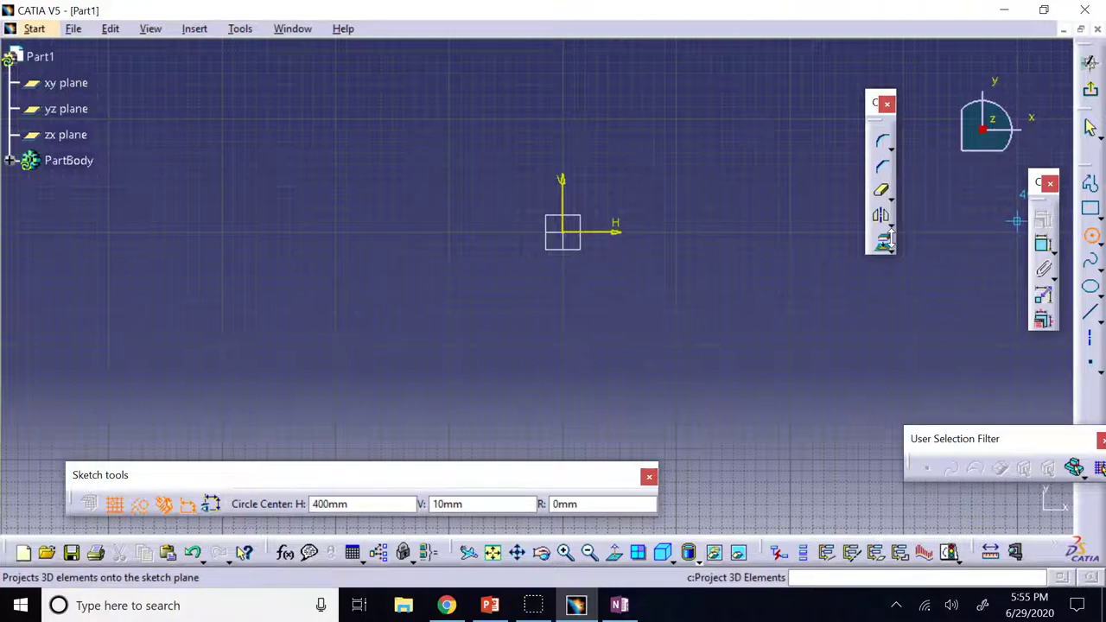
left_click(1091, 209)
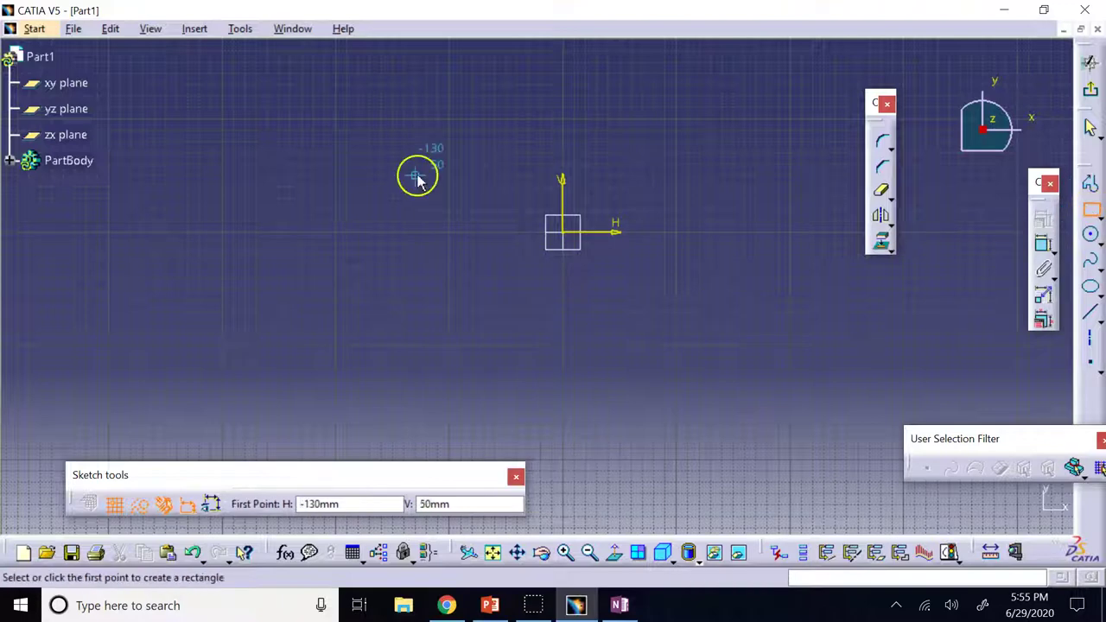
left_click(270, 173)
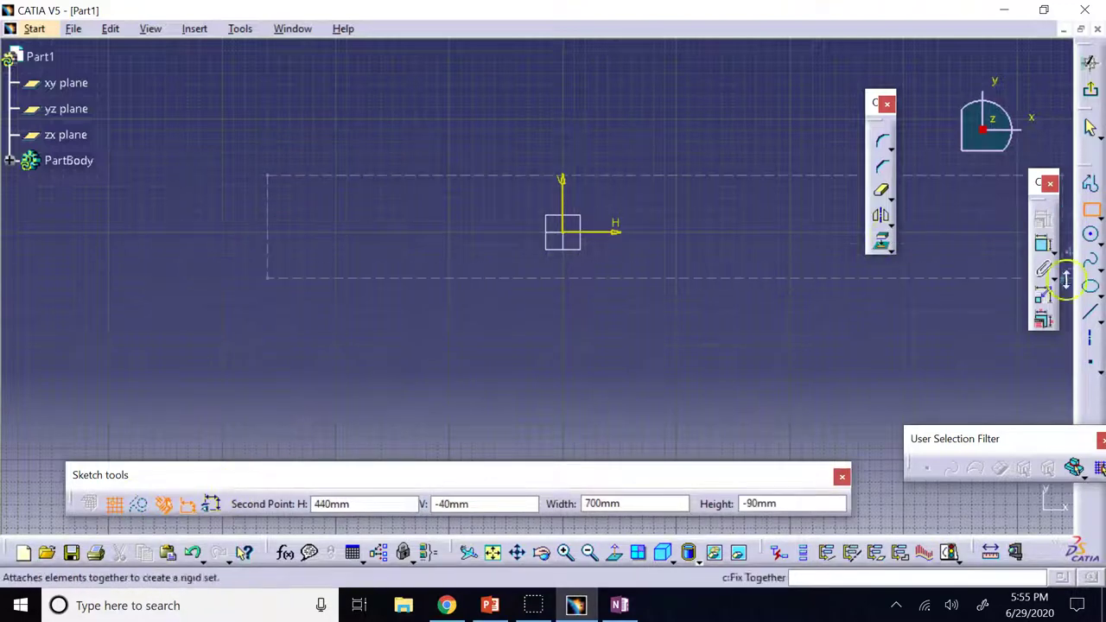
key("Escape")
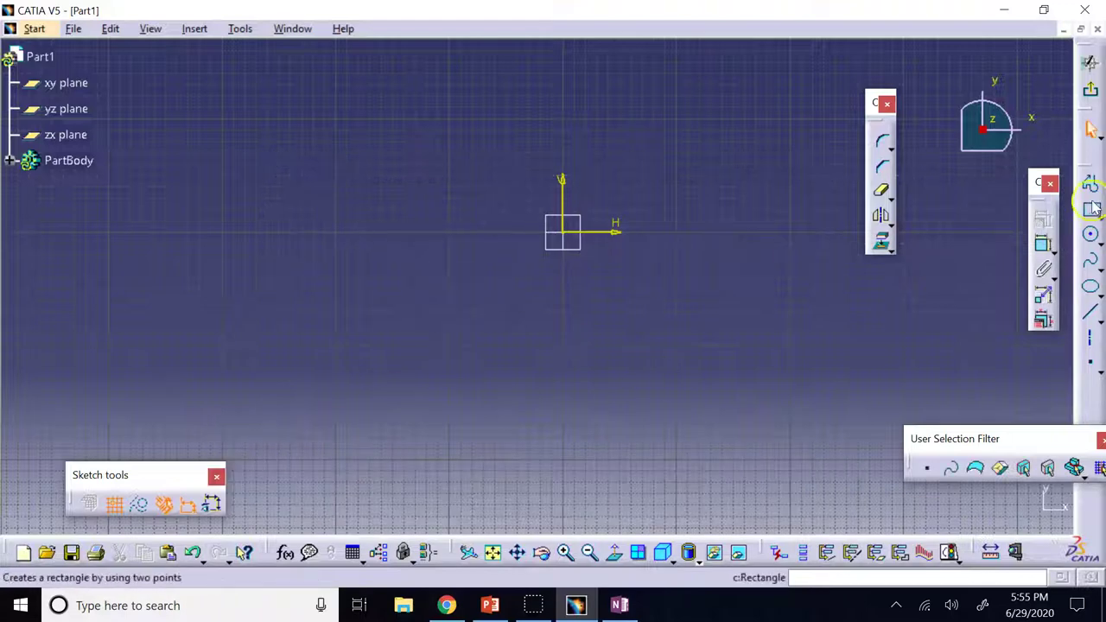
Draw a rectangle to the left of the sketch origin, spanning both sides of the horizontal axis
left_click(244, 164)
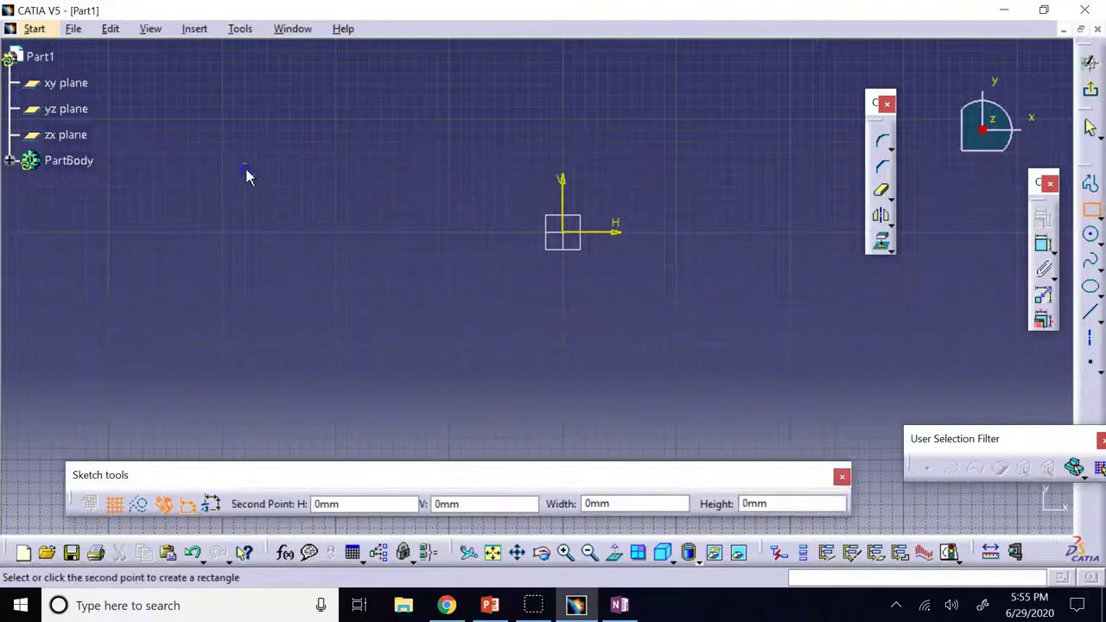
left_click(449, 300)
left_click(435, 153)
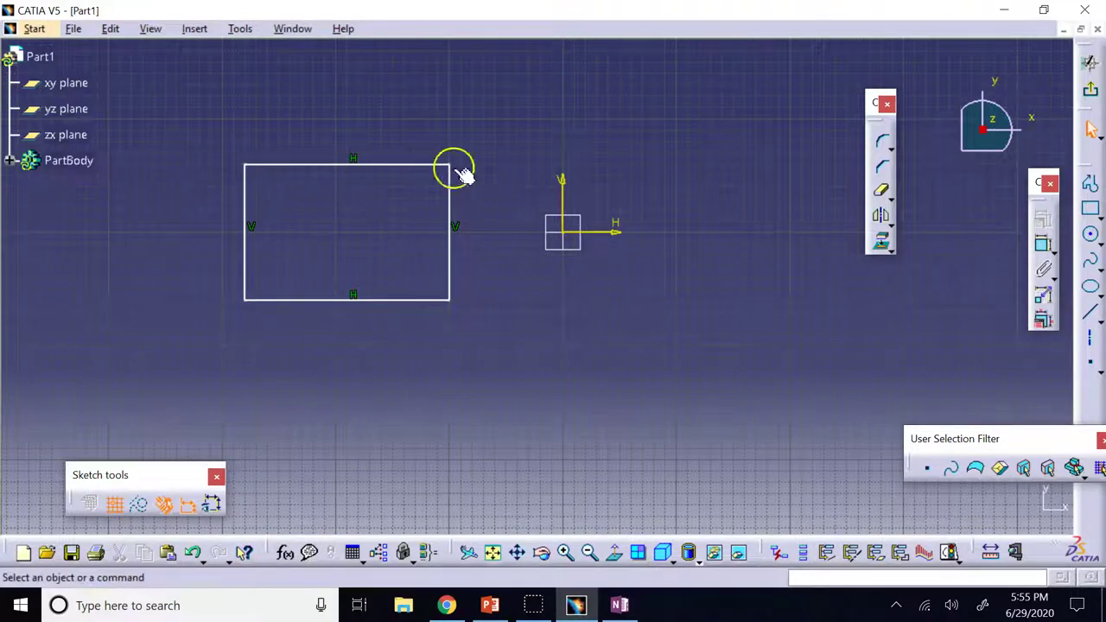
Round the rectangle's upper-right corner with a Corner arc of about 25.6 mm radius, trimming both edges
left_click(884, 145)
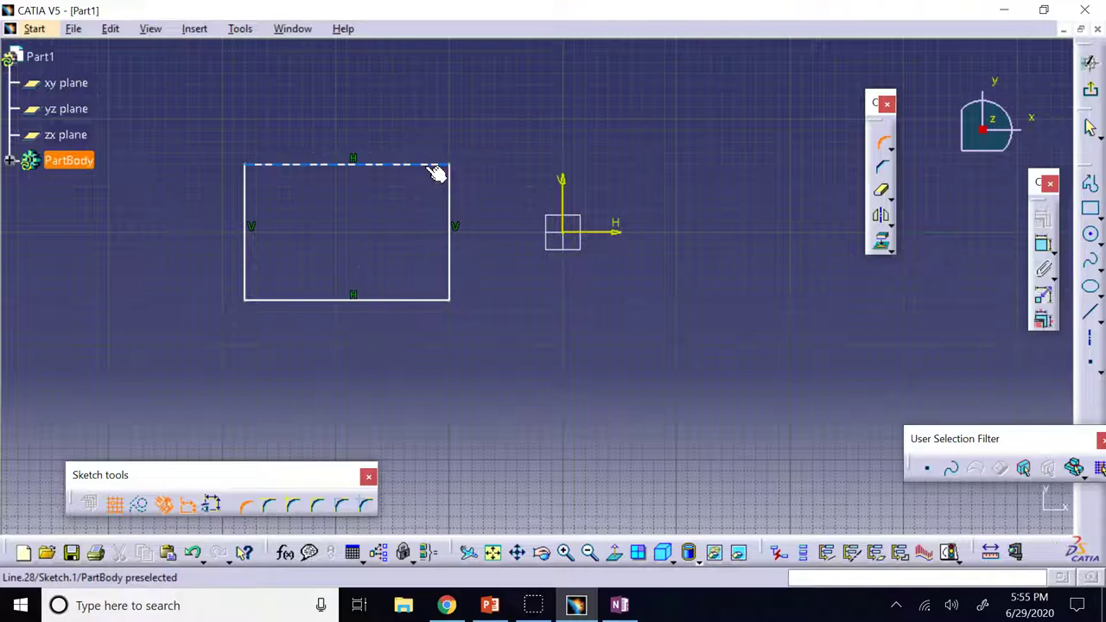
left_click(436, 172)
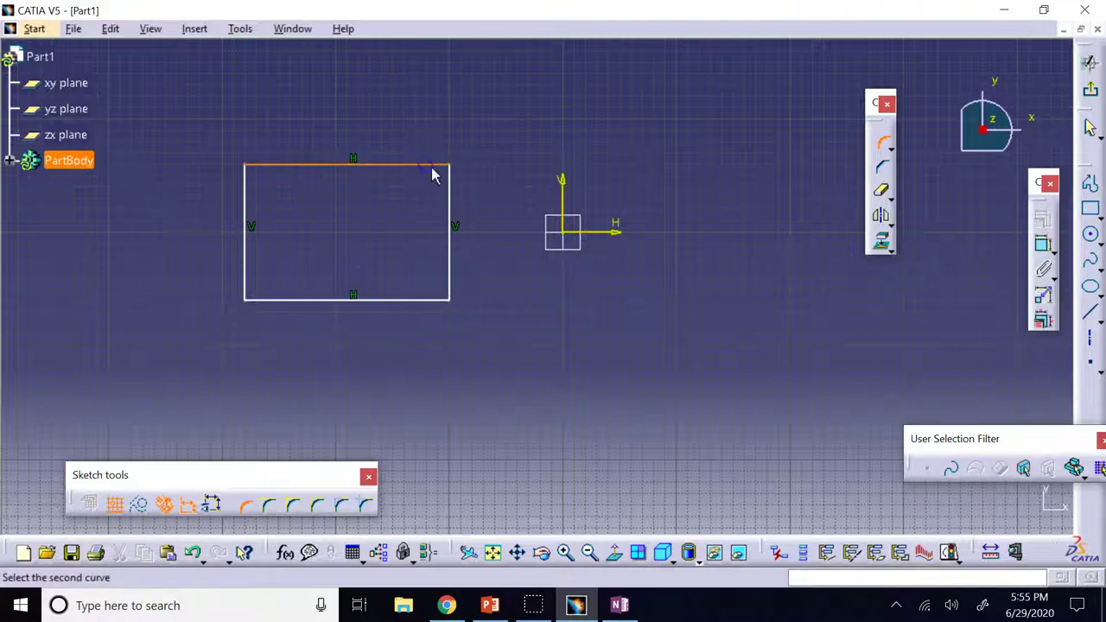
left_click(456, 208)
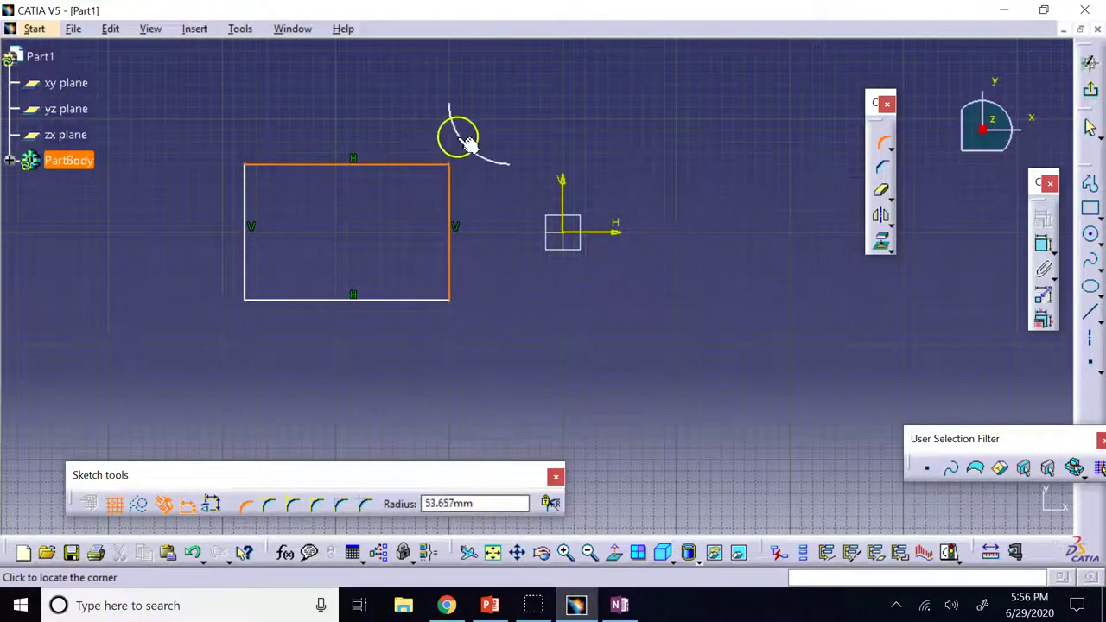
left_click(439, 170)
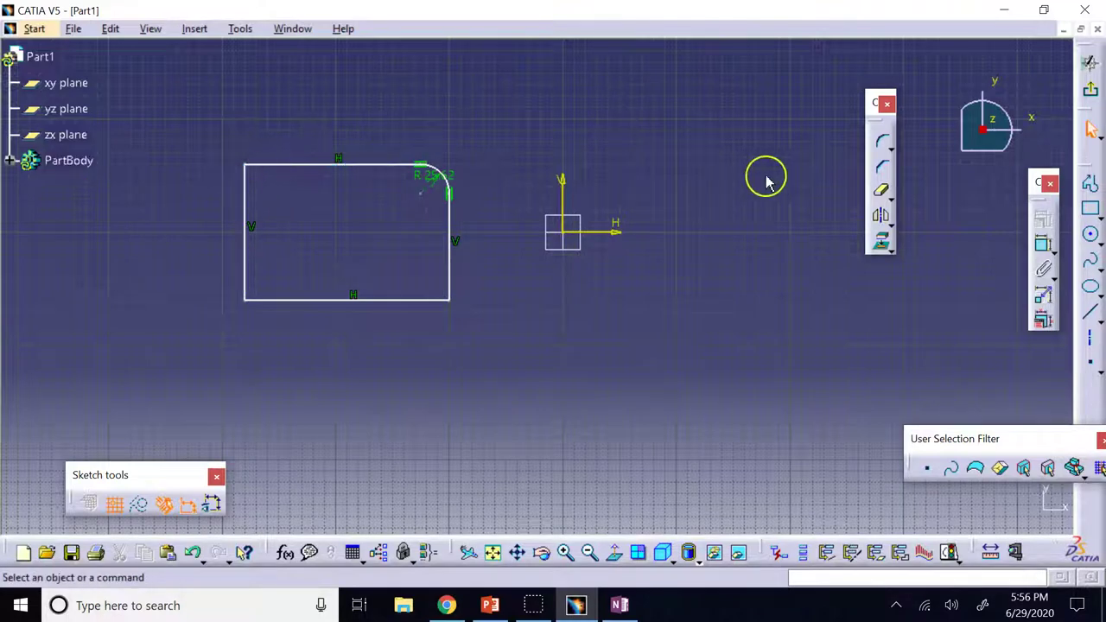
Try a 45-degree chamfer on the rectangle's upper-left corner with both edges left untrimmed, and undo it
left_click(883, 170)
left_click(286, 166)
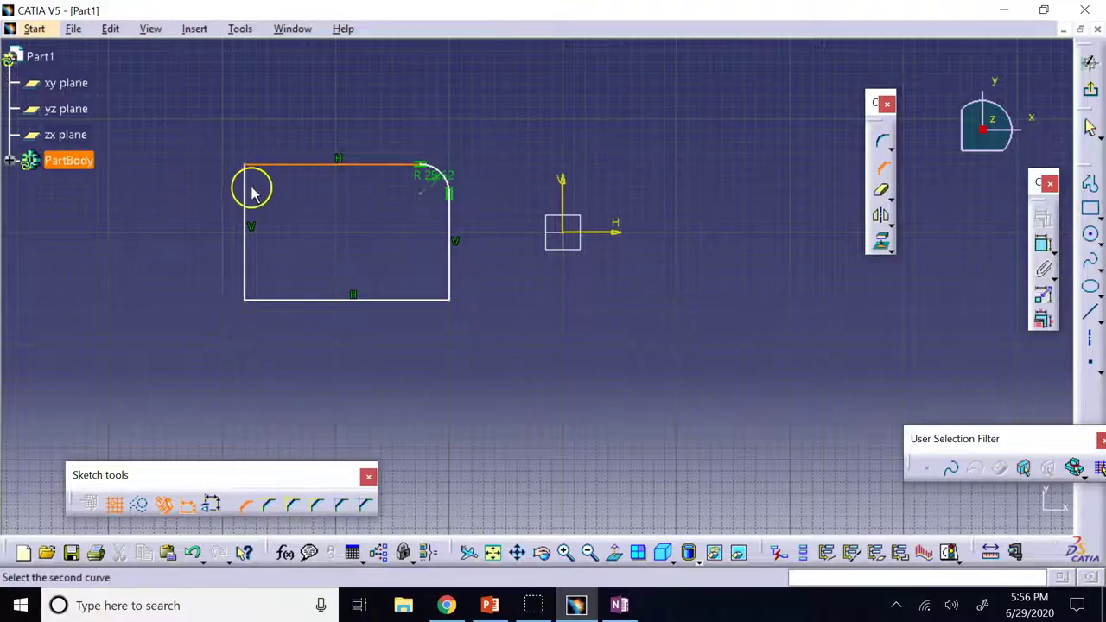
left_click(247, 198)
left_click(248, 165)
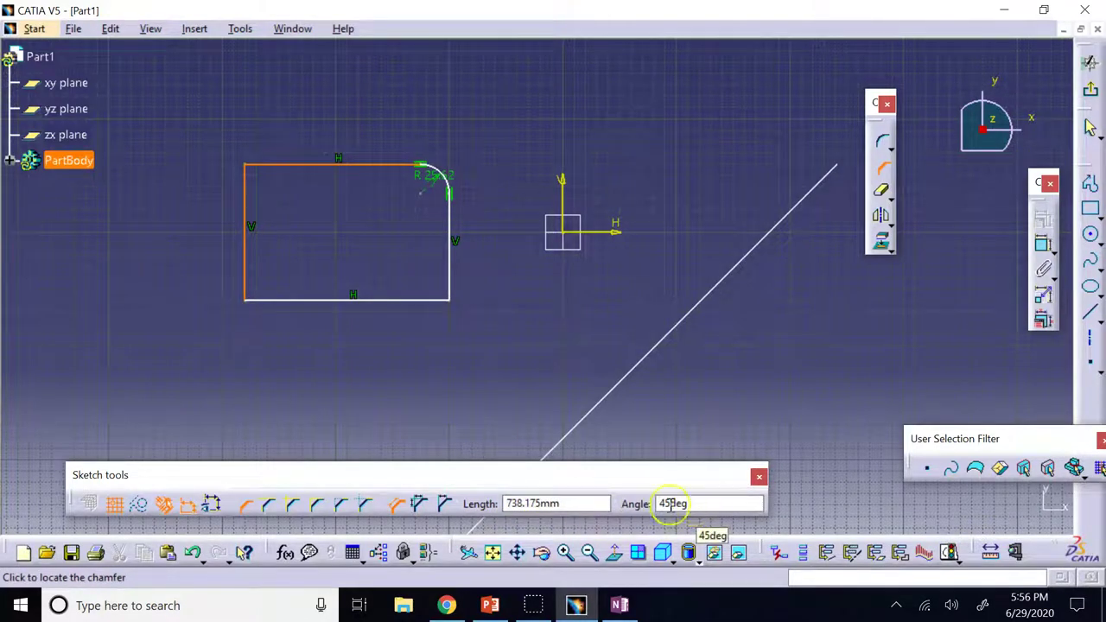
left_click(421, 508)
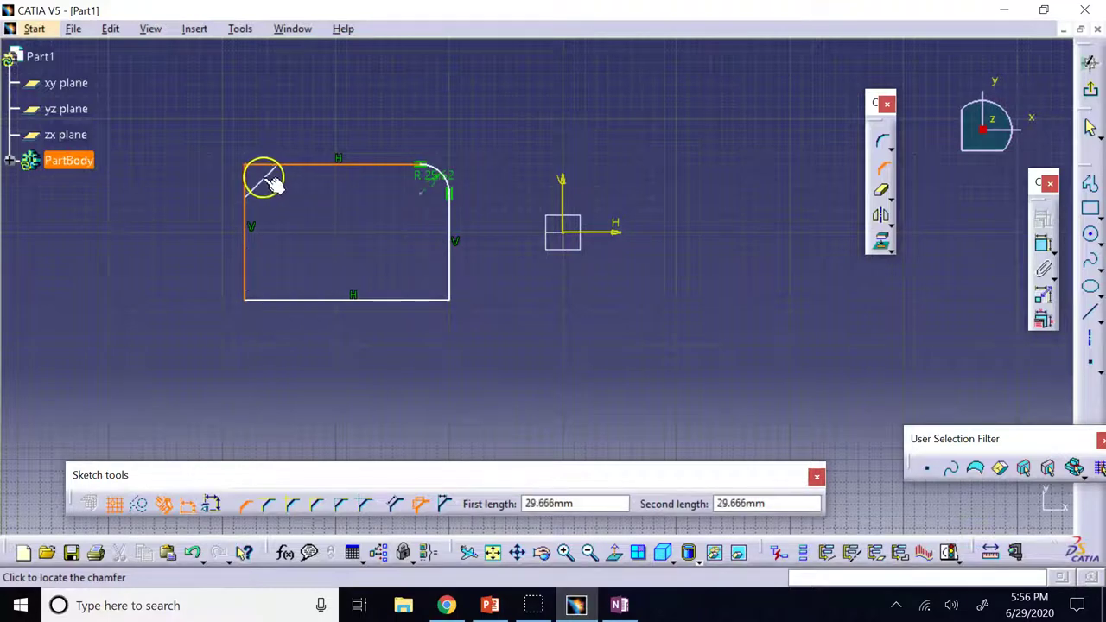
left_click(391, 504)
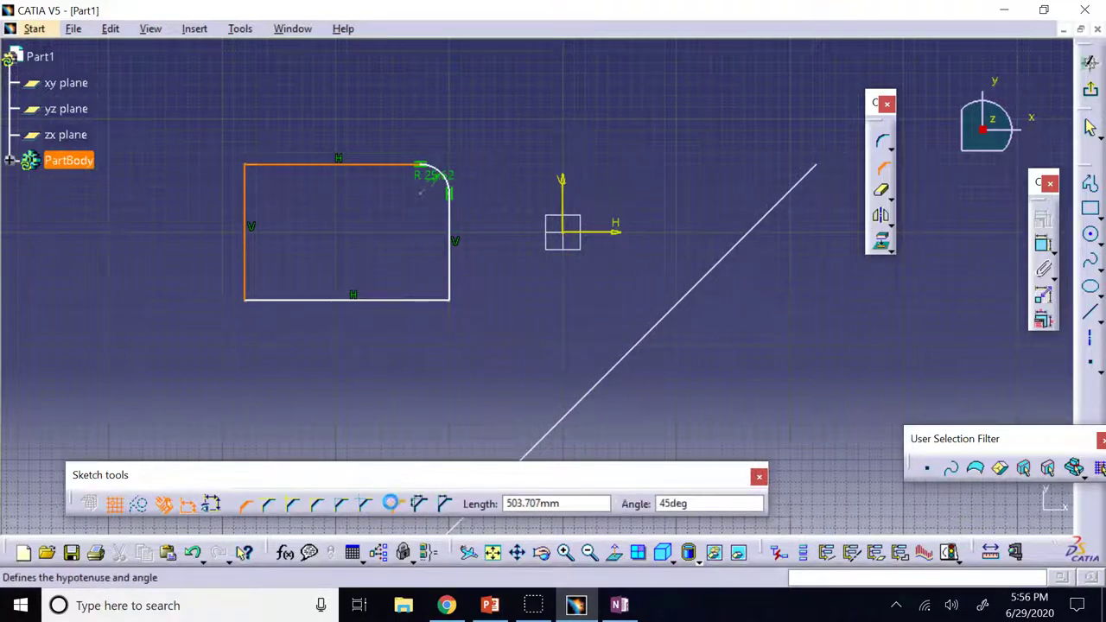
left_click(294, 505)
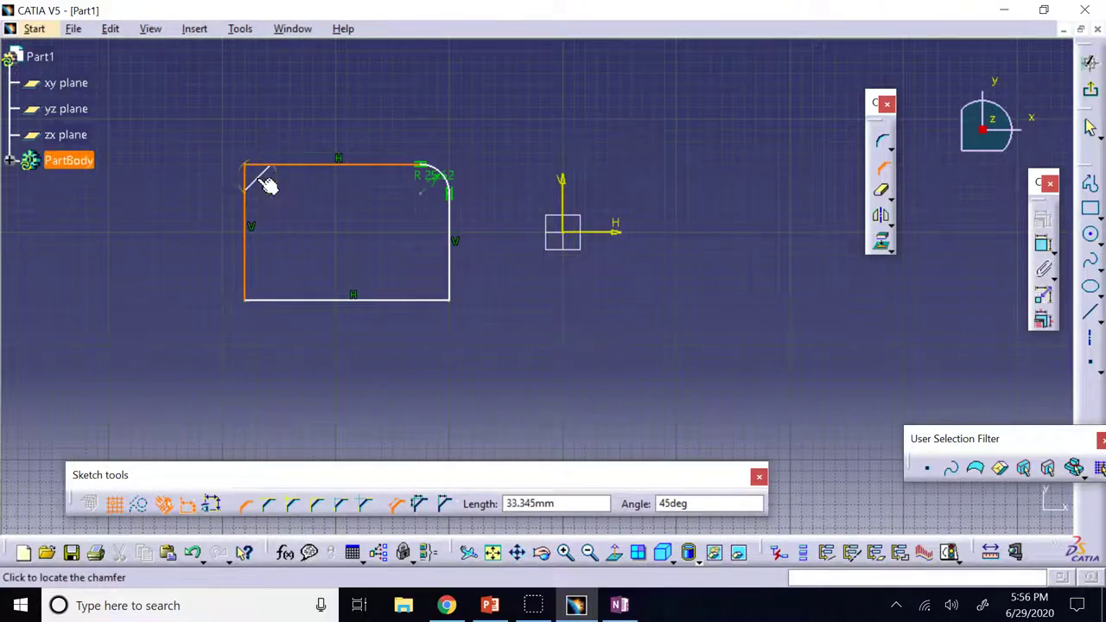
left_click(291, 507)
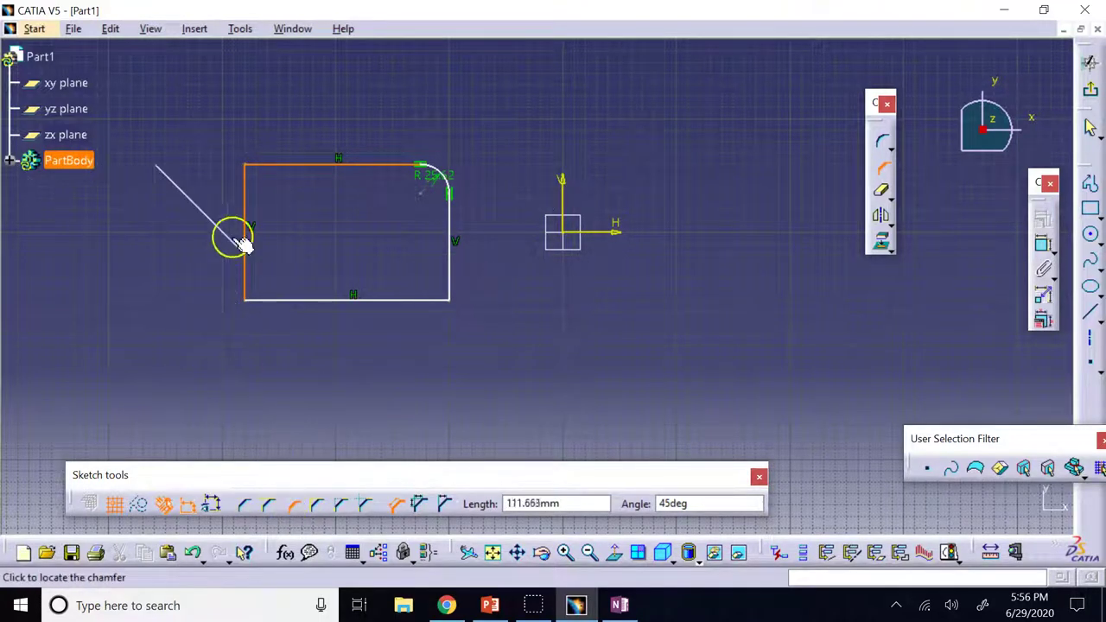
left_click(275, 175)
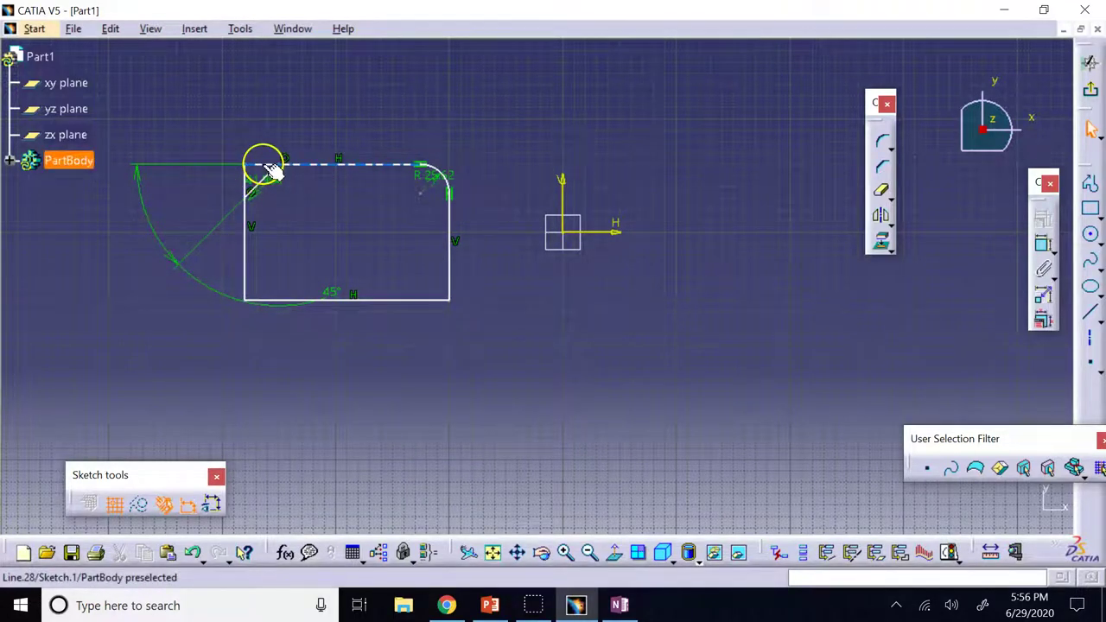
key("ctrl+z")
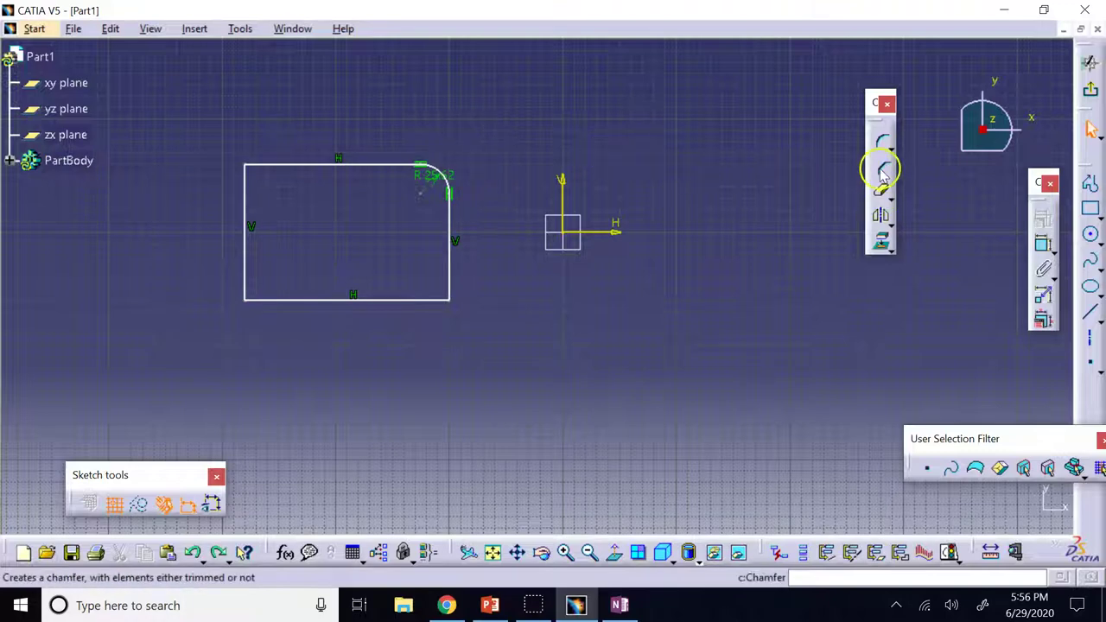
Chamfer the rectangle's upper-left corner at 30 degrees with a length of about 49 mm, trimming all elements
left_click(882, 173)
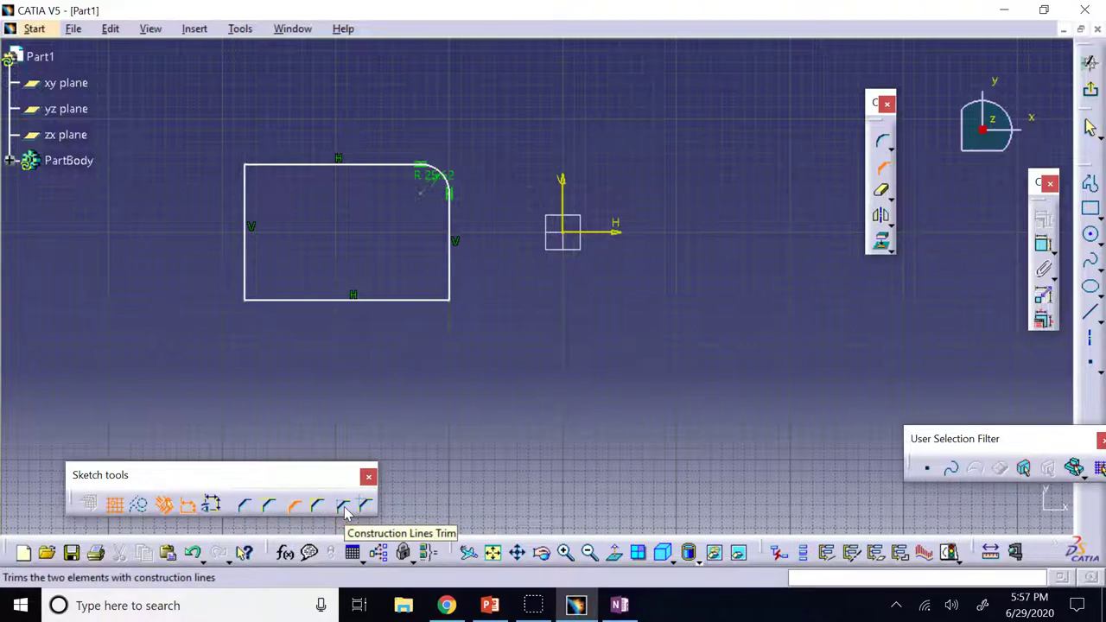
left_click(248, 508)
left_click(248, 508)
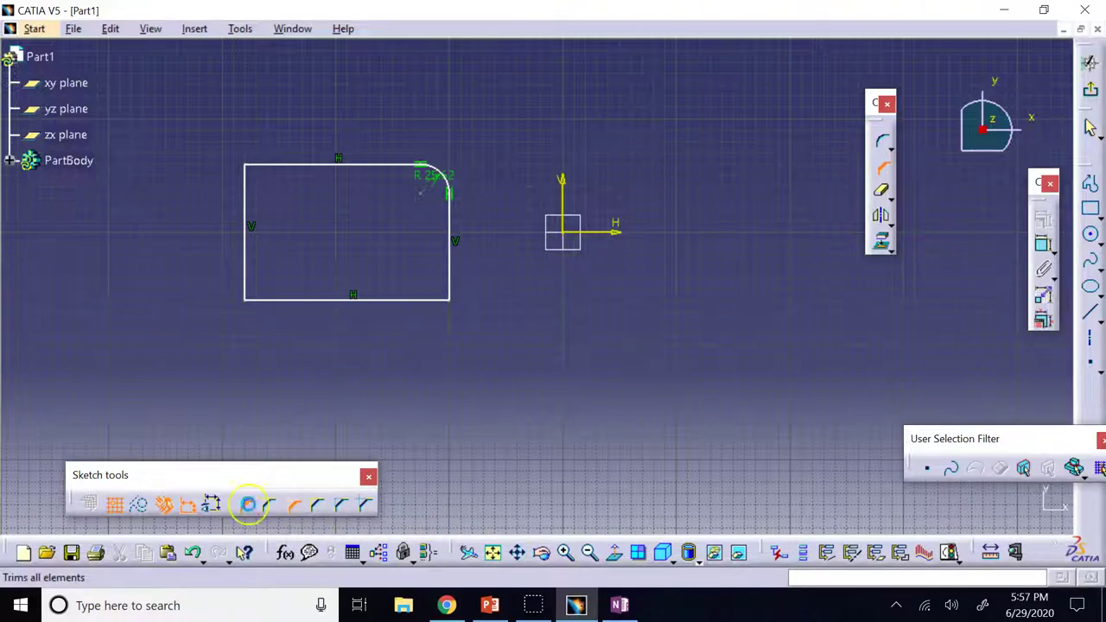
left_click(265, 165)
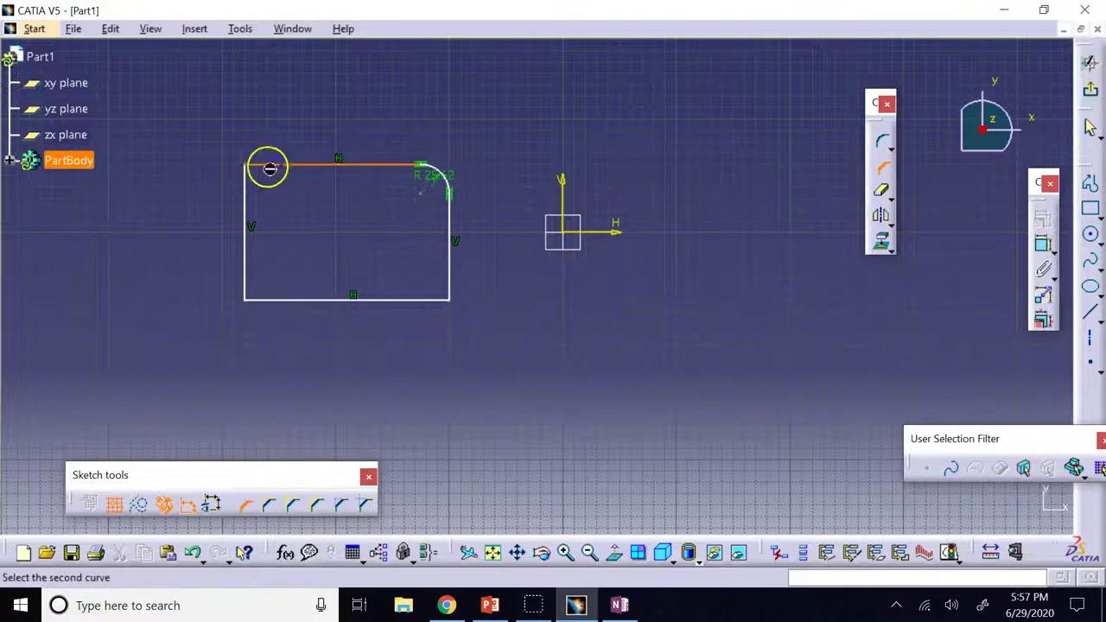
left_click(246, 187)
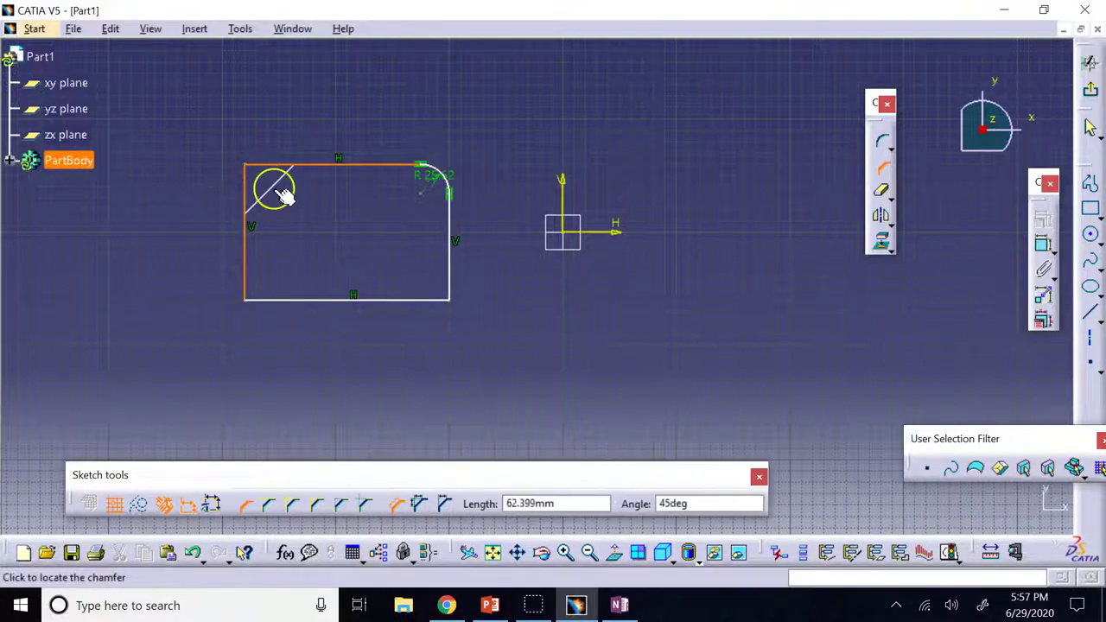
left_click(682, 504)
type("30")
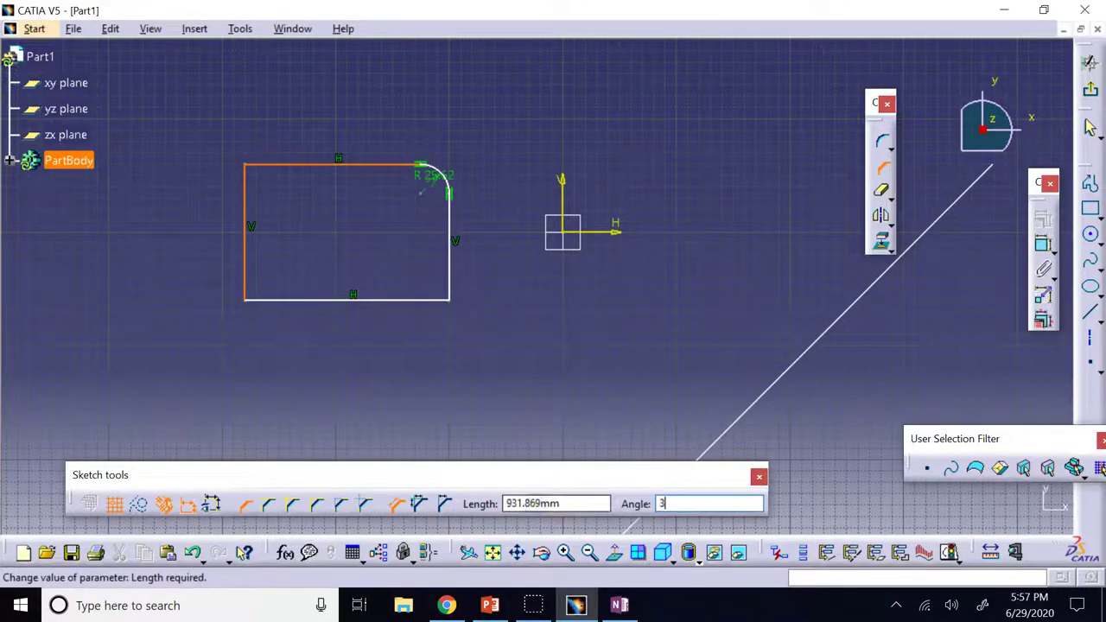
key("Return")
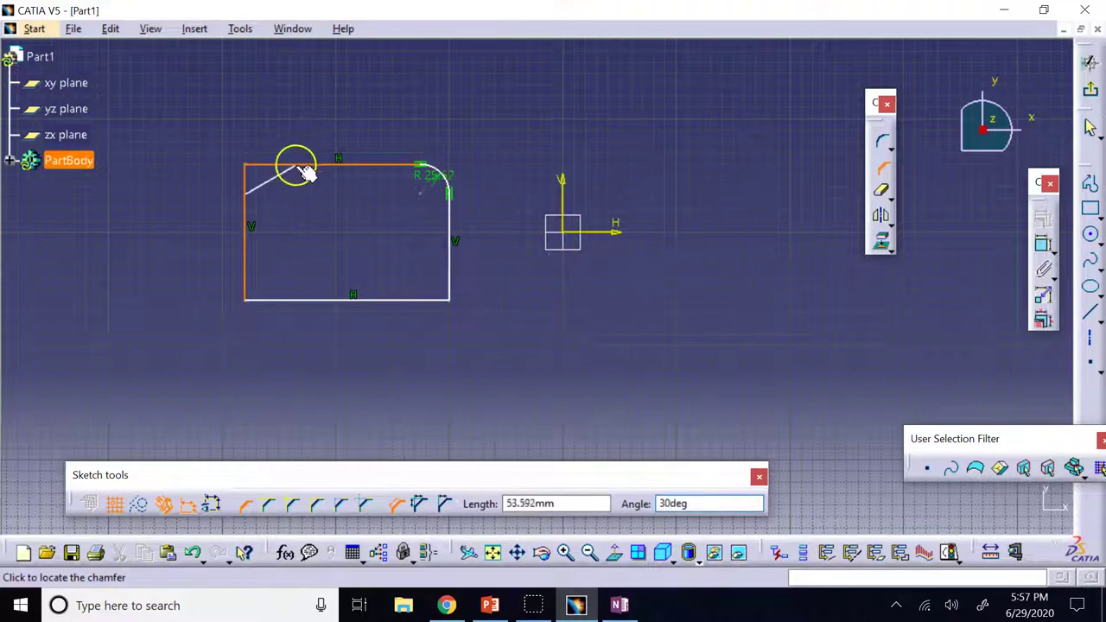
left_click(268, 172)
left_click(269, 105)
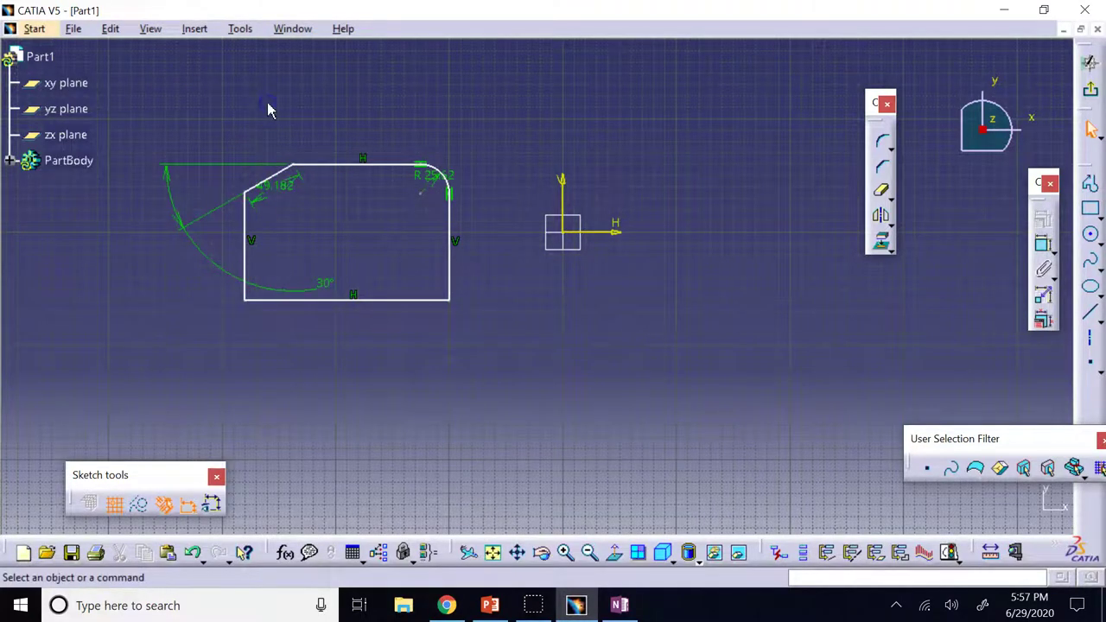
left_click_drag(292, 146, 252, 192)
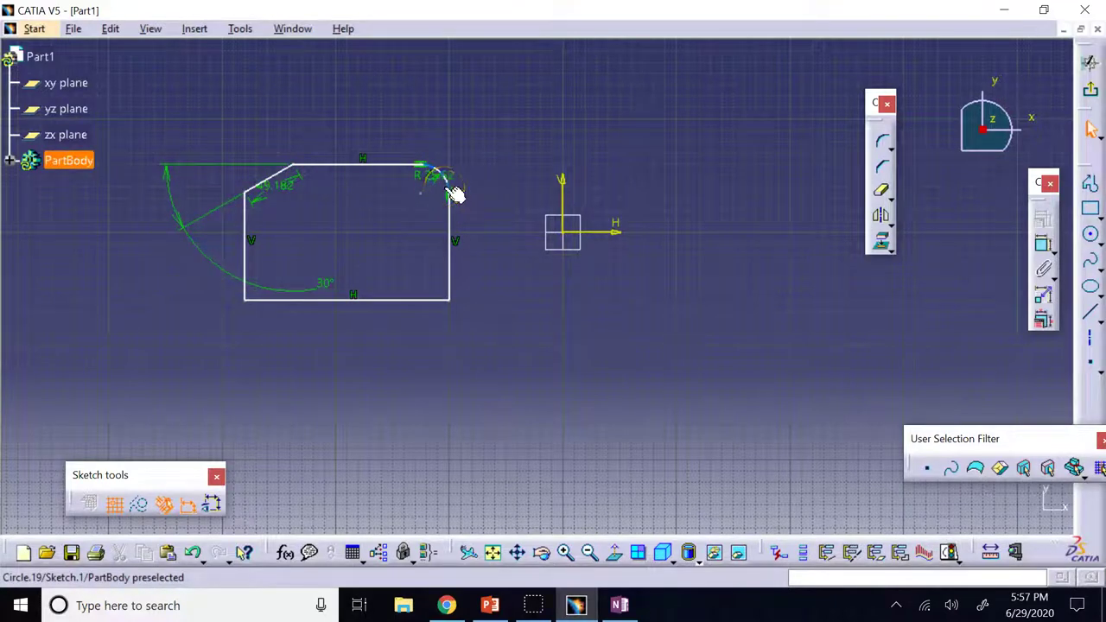
left_click_drag(455, 194, 504, 176)
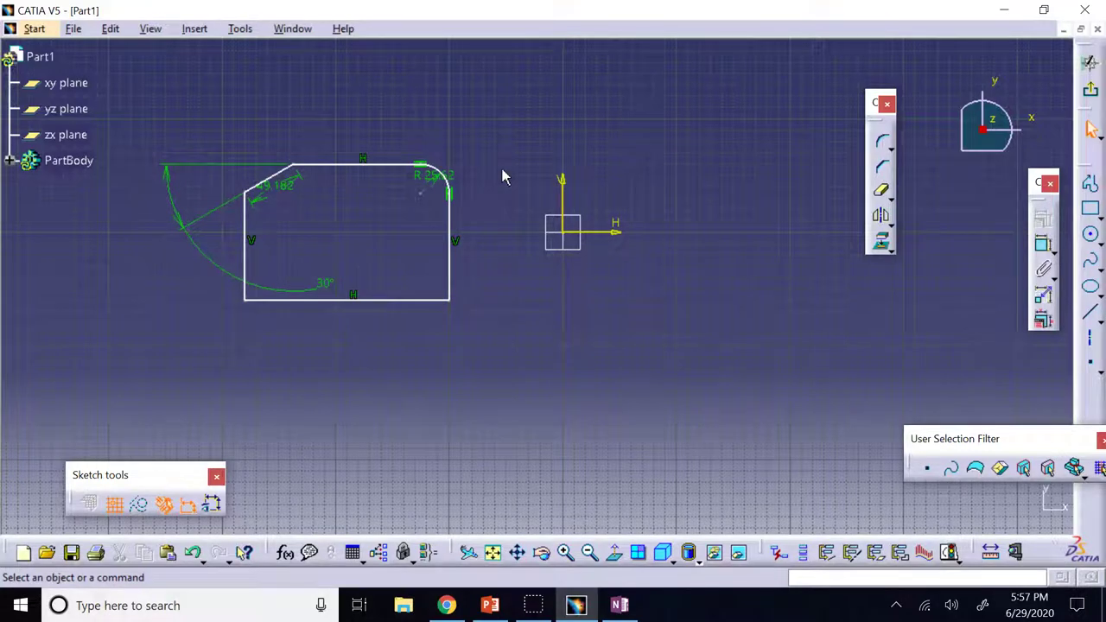
left_click_drag(503, 175, 458, 274)
Delete the profile's right vertical edge and draw a 60 mm horizontal line outward from the lower end of the corner arc
left_click(455, 287)
key("Delete")
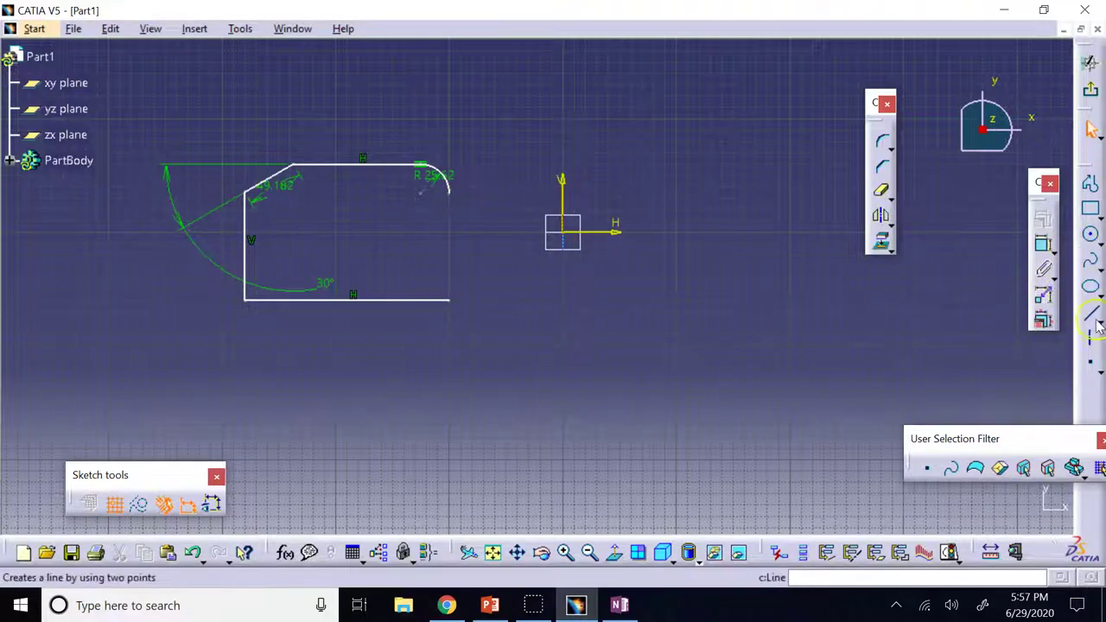
left_click(451, 193)
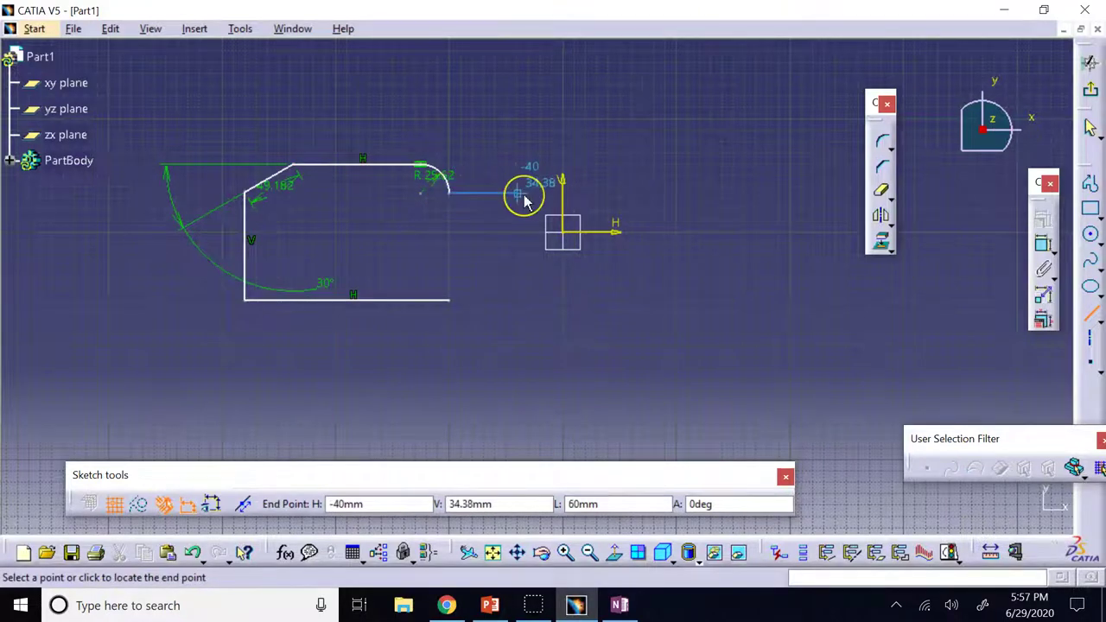
left_click(523, 197)
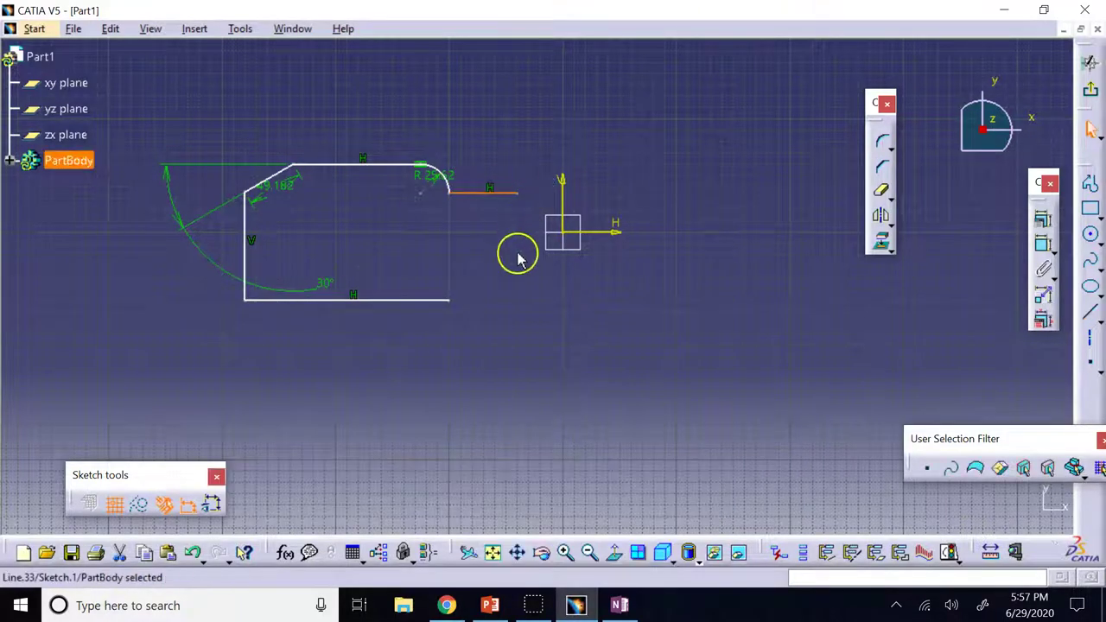
Close the profile with a vertical line down about 64 mm, a horizontal line back 60 mm, and a vertical line to the bottom edge's end
left_click(1089, 318)
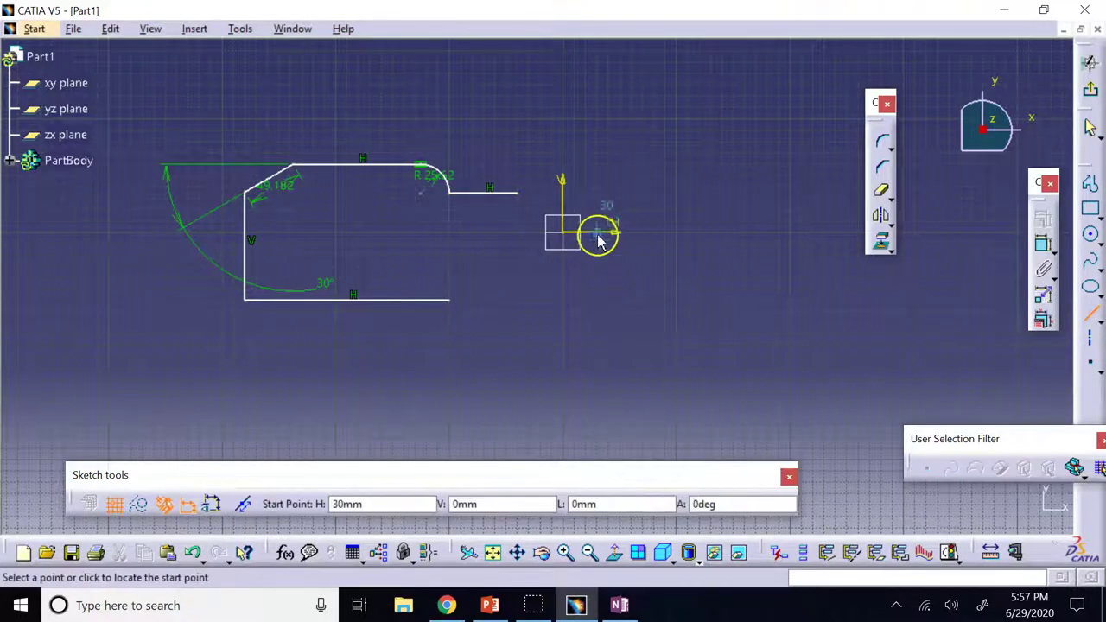
left_click(518, 192)
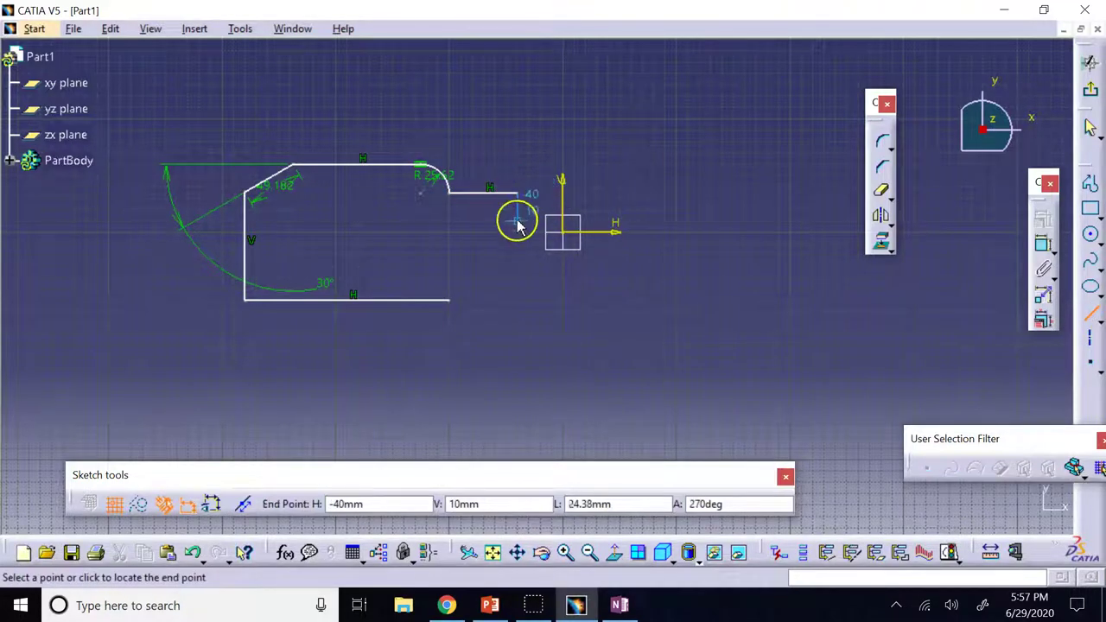
left_click(519, 267)
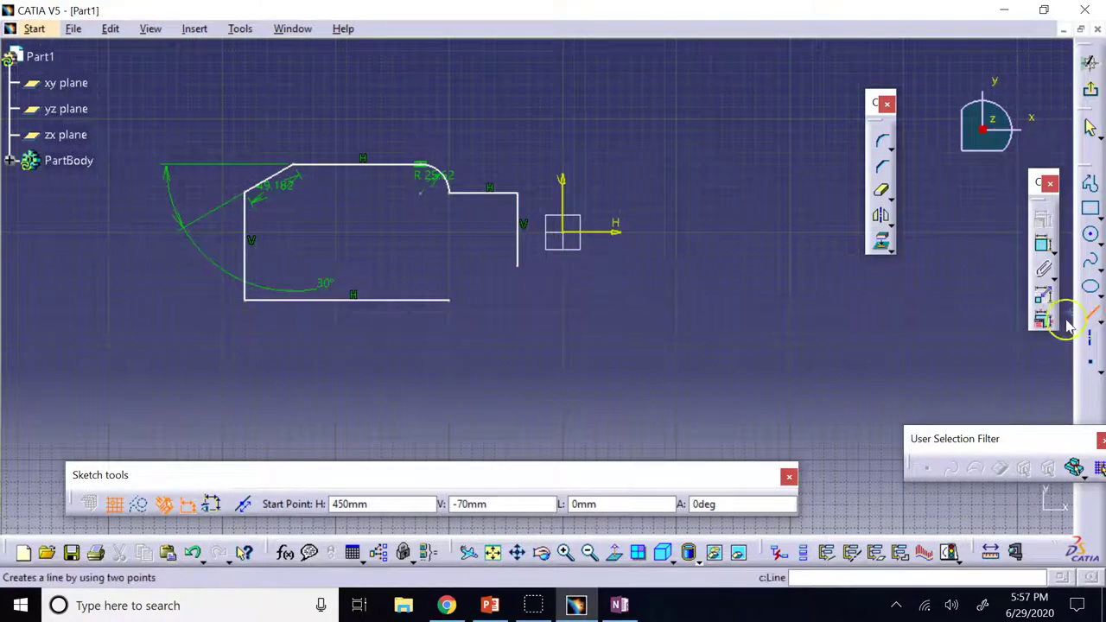
left_click(518, 267)
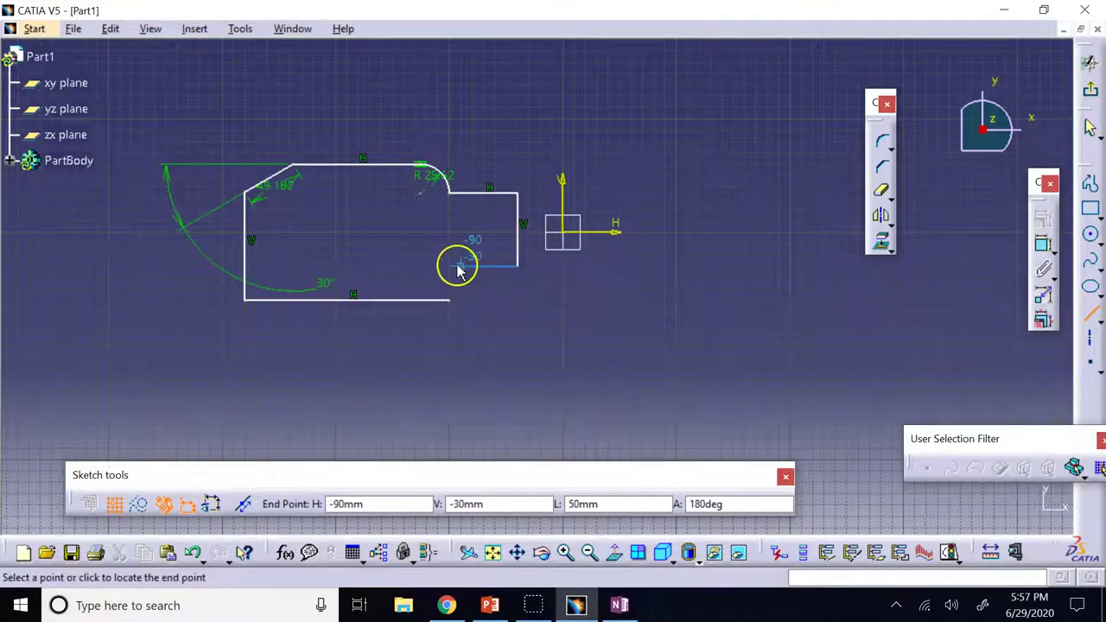
left_click(450, 267)
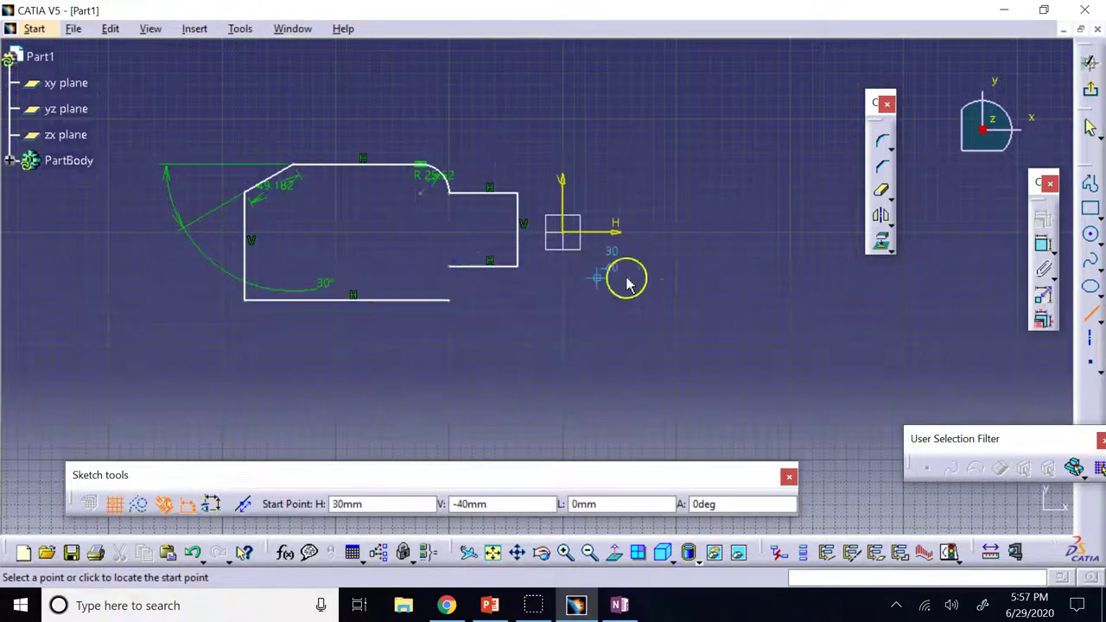
left_click(449, 266)
left_click(449, 300)
left_click(577, 328)
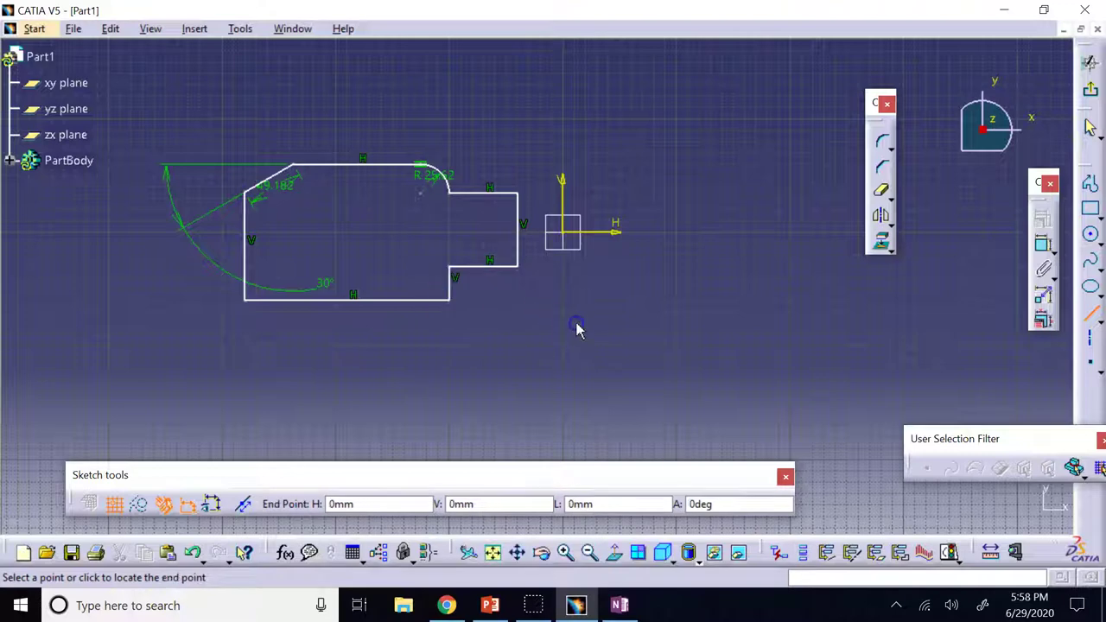
key("Escape")
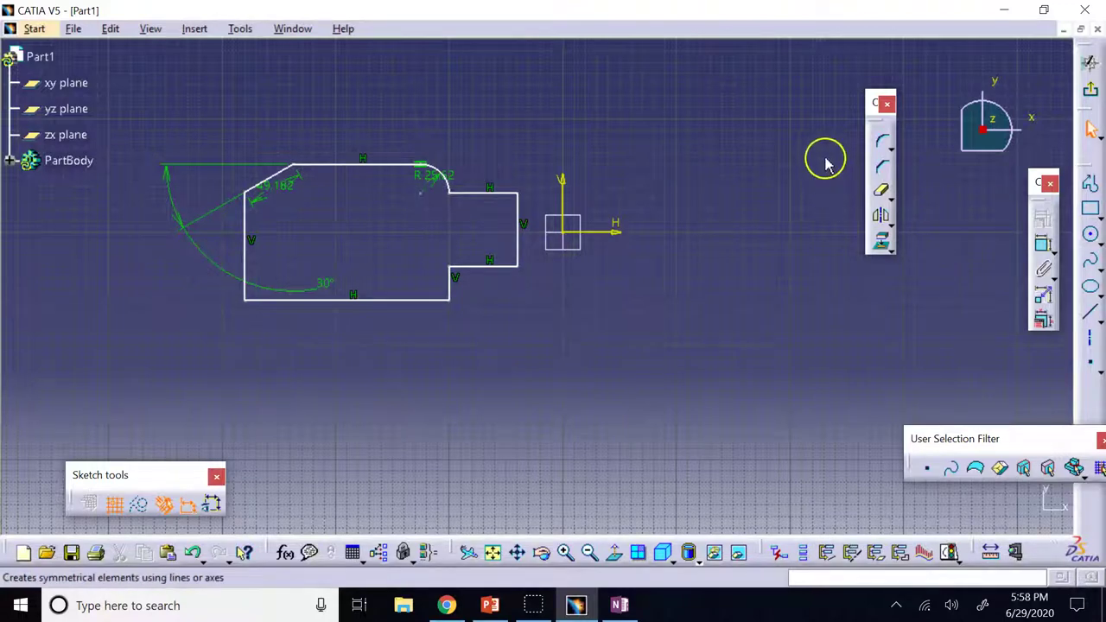
Round the inner corner below the rectangular extension with a Corner arc of about 15.7 mm radius
left_click(882, 141)
left_click(489, 273)
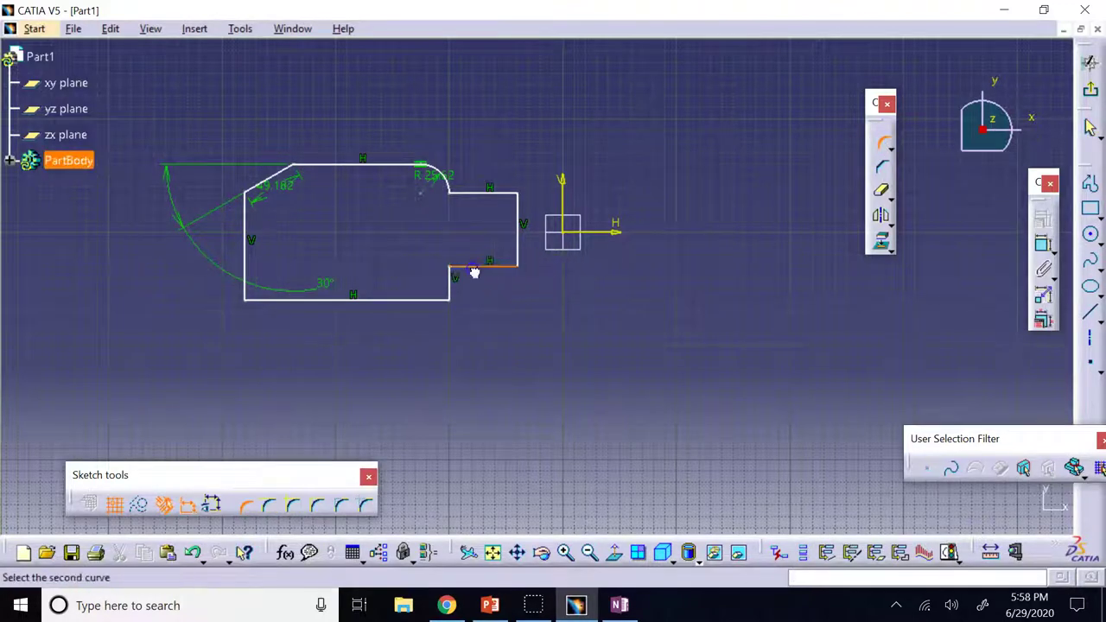
left_click(450, 281)
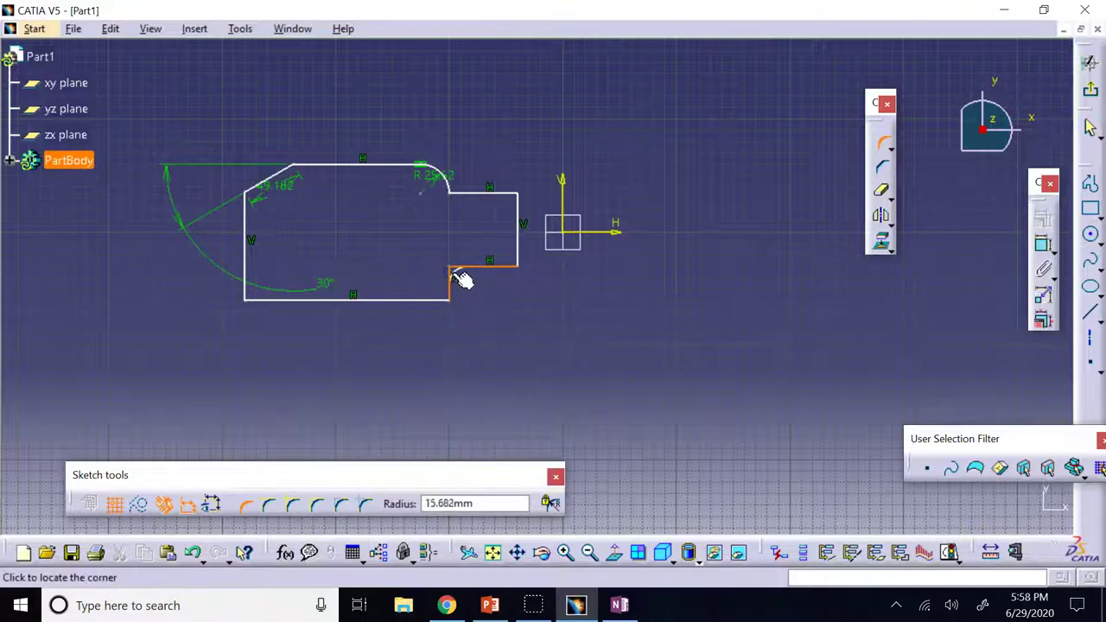
left_click(524, 328)
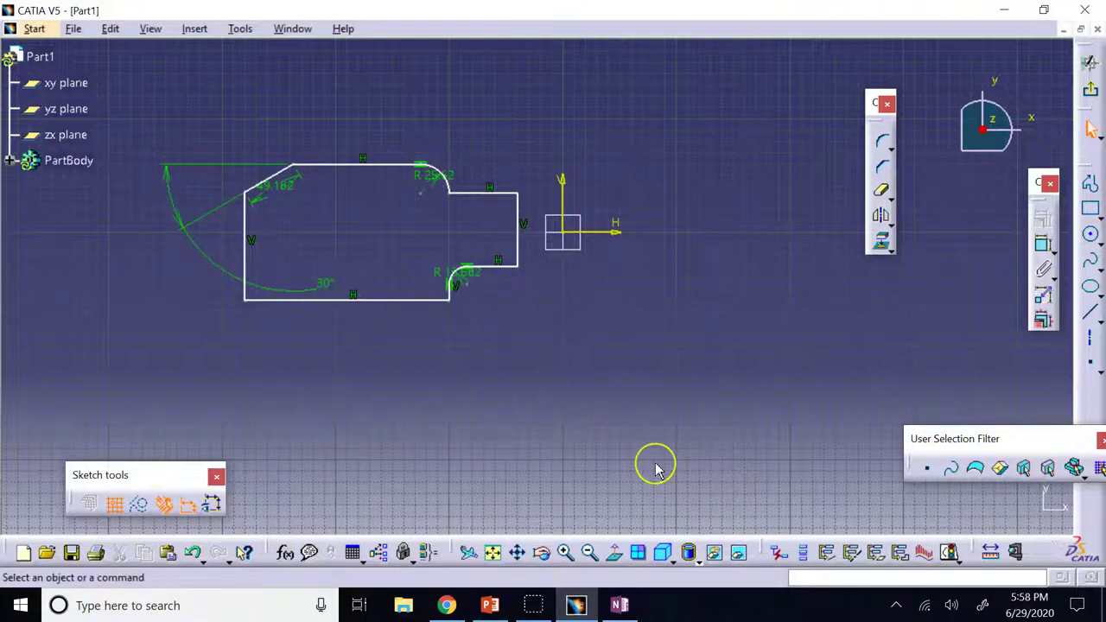
Round the inner corner above the rectangular extension, between the existing arc and the horizontal line, with a Corner arc of about 13.7 mm radius
left_click(881, 142)
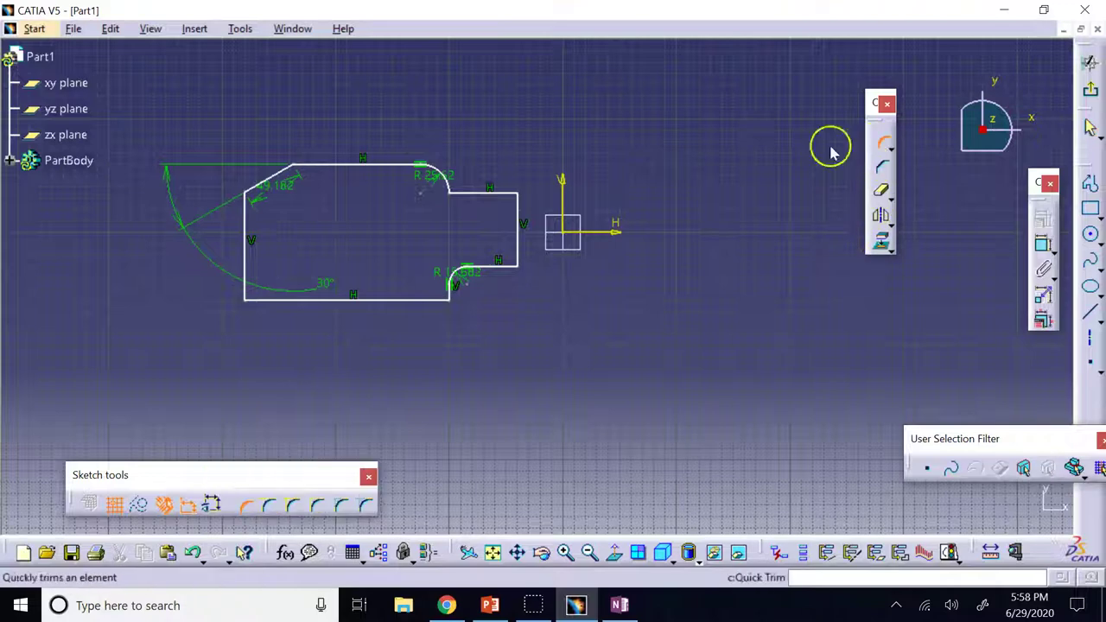
left_click(469, 197)
left_click(447, 184)
left_click(465, 195)
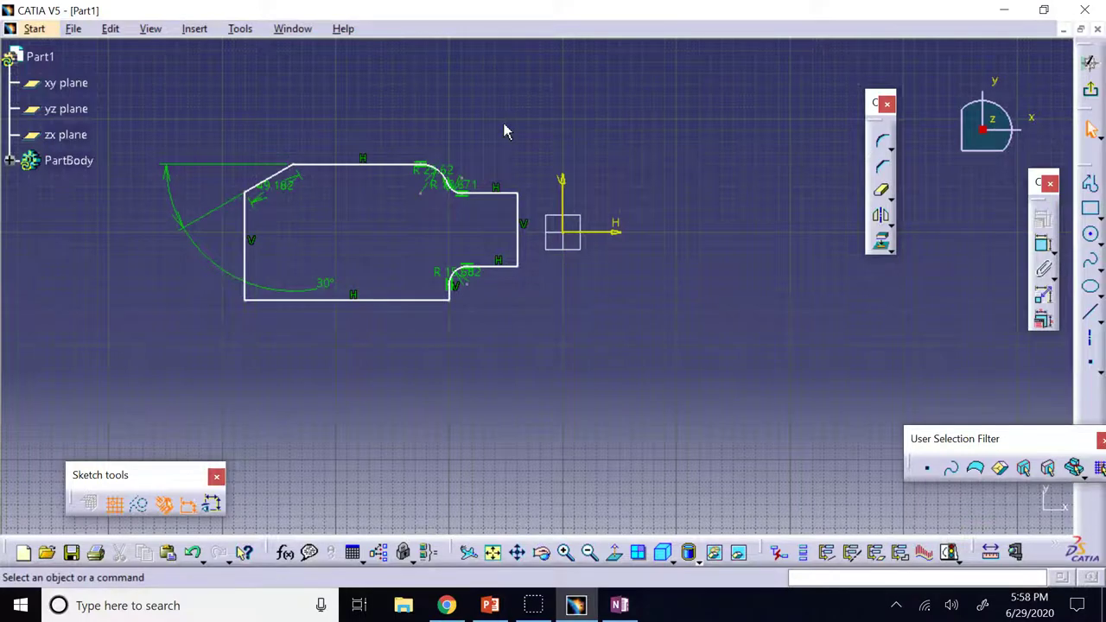
left_click(565, 552)
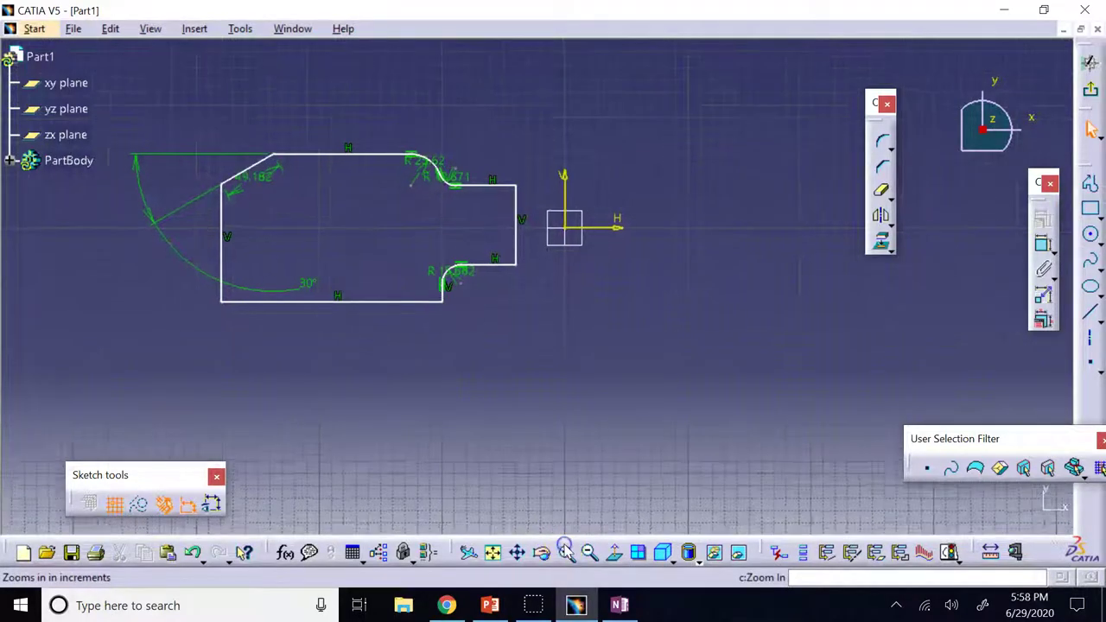
mouse_move(479, 469)
middle_mouse_down()
mouse_move(544, 452)
mouse_move(593, 456)
middle_mouse_up()
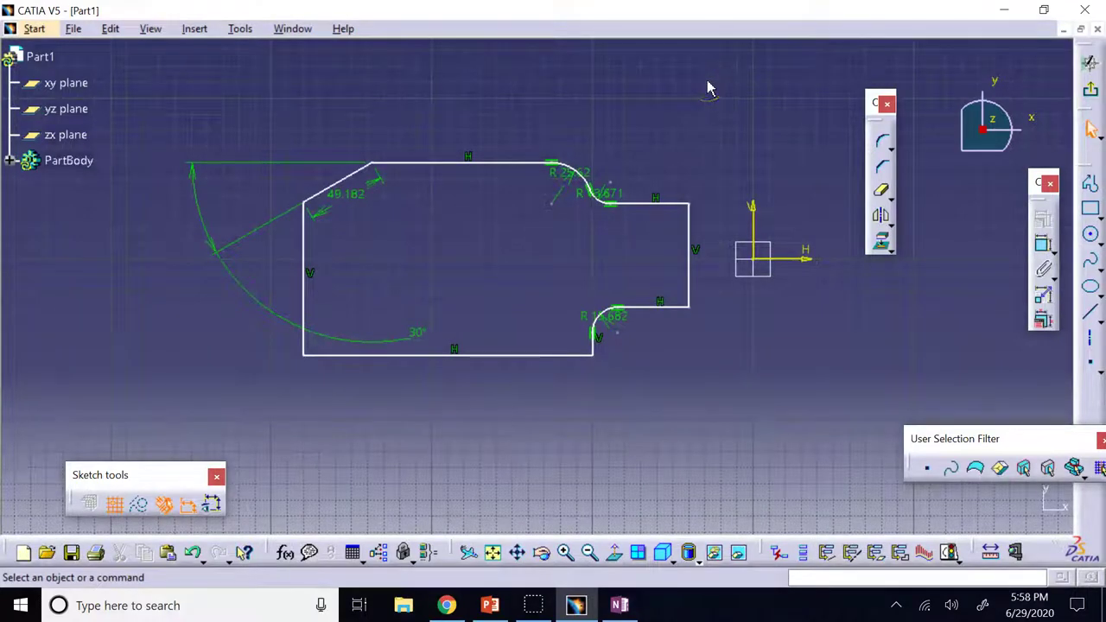
left_click(890, 151)
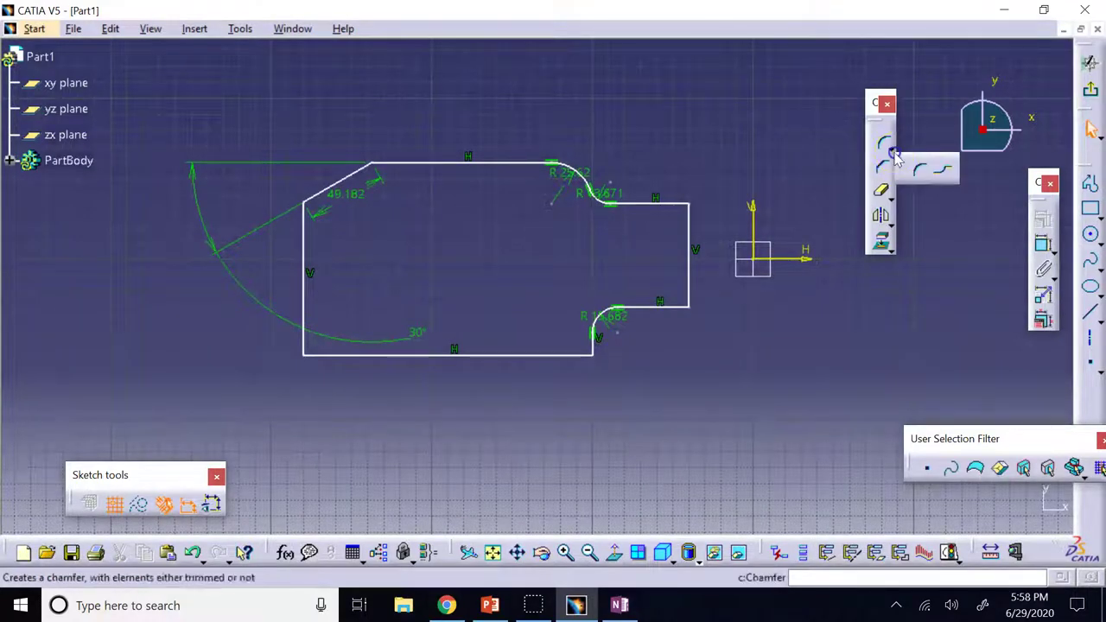
left_click(918, 173)
left_click(880, 173)
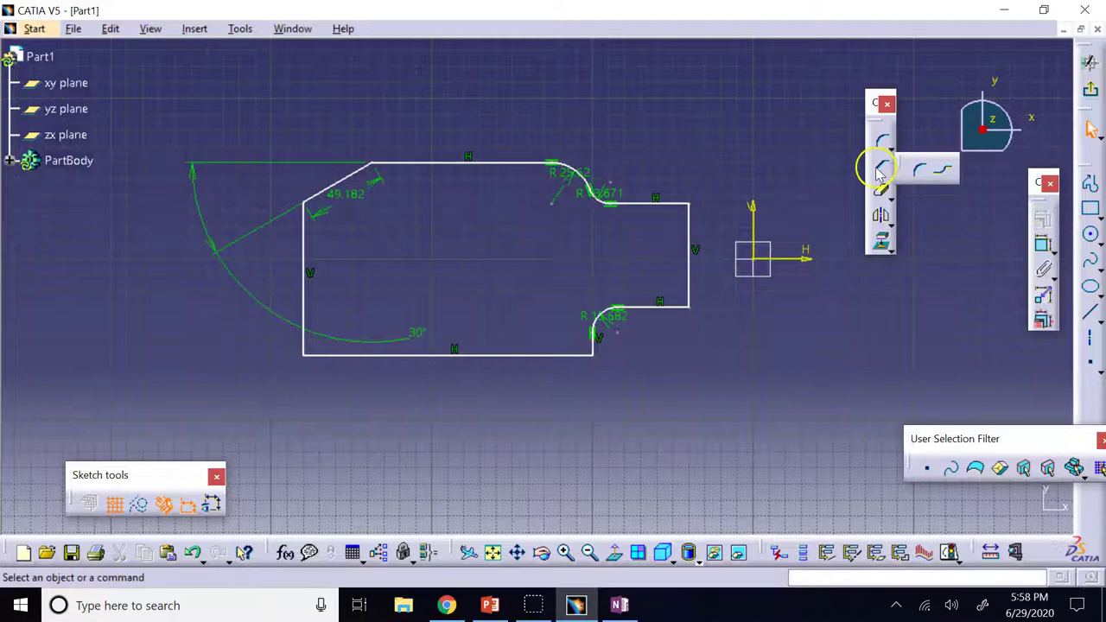
left_click(823, 160)
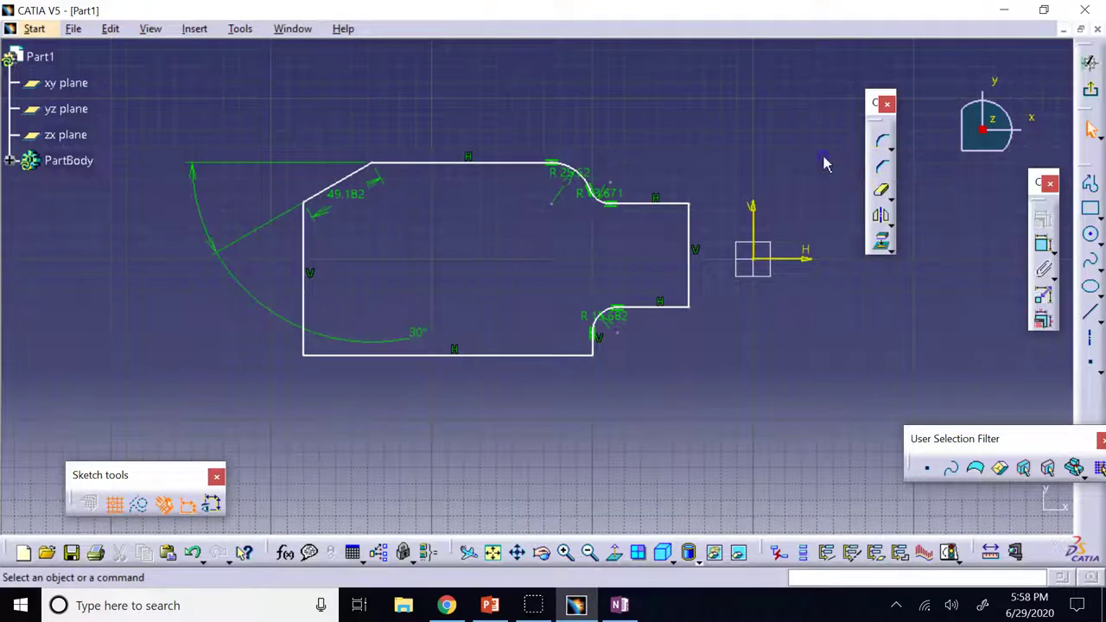
left_click(890, 199)
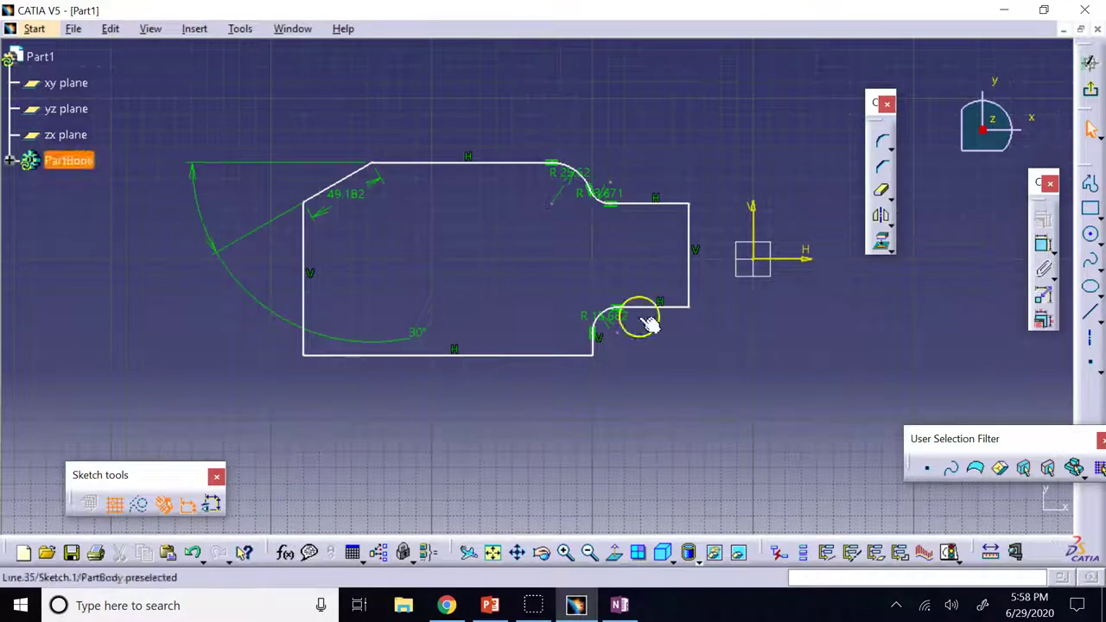
Delete the whole profile and draw an arched five-point spline from H -350, V 0 mm through H -240, V 50 mm to the H axis beside the origin
mouse_move(704, 412)
left_mouse_down()
mouse_move(388, 185)
mouse_move(240, 98)
mouse_move(169, 92)
left_mouse_up()
key("Delete")
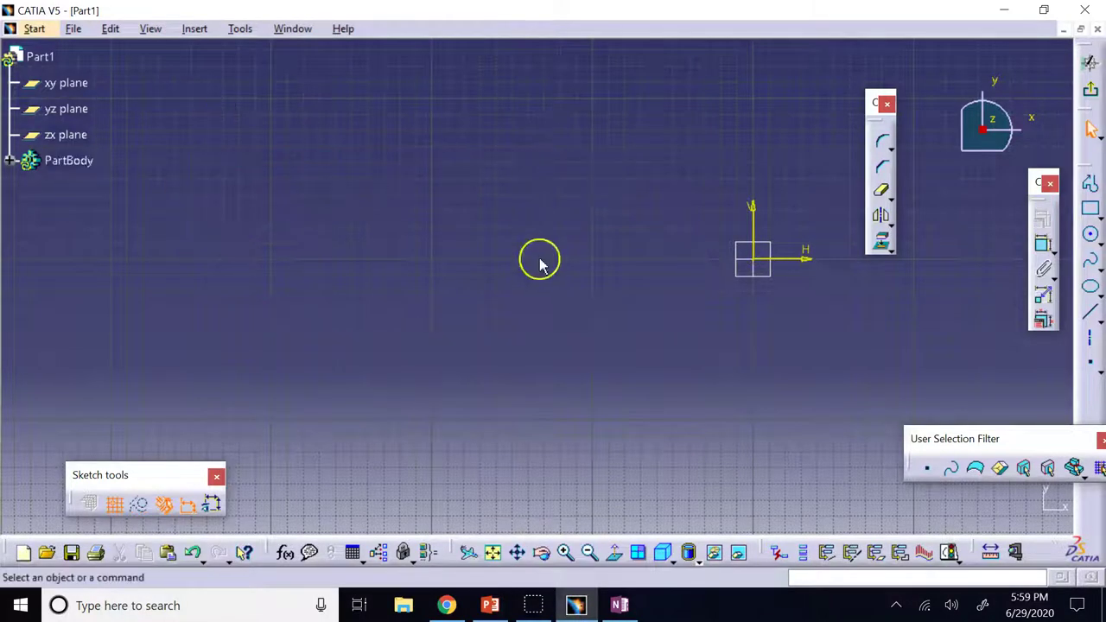
left_click(1091, 268)
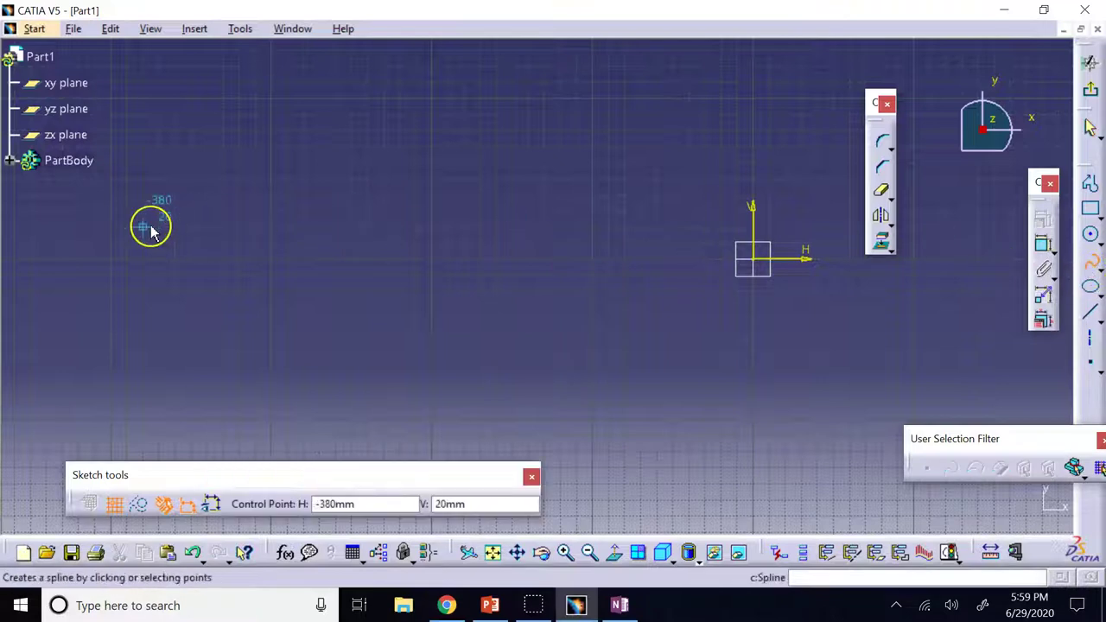
left_click(187, 258)
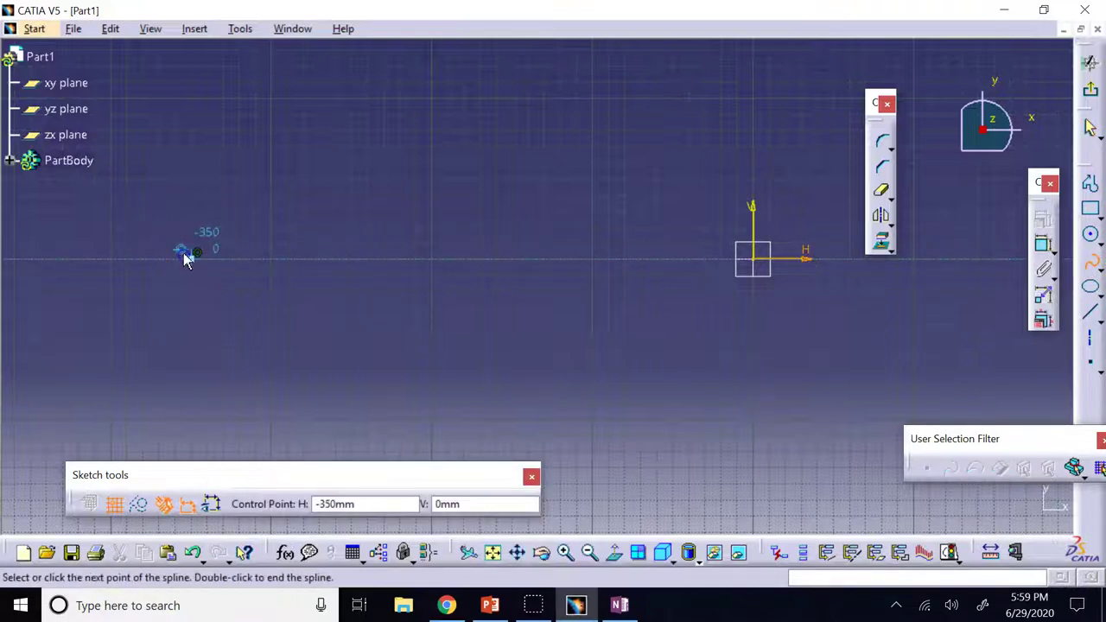
left_click(239, 211)
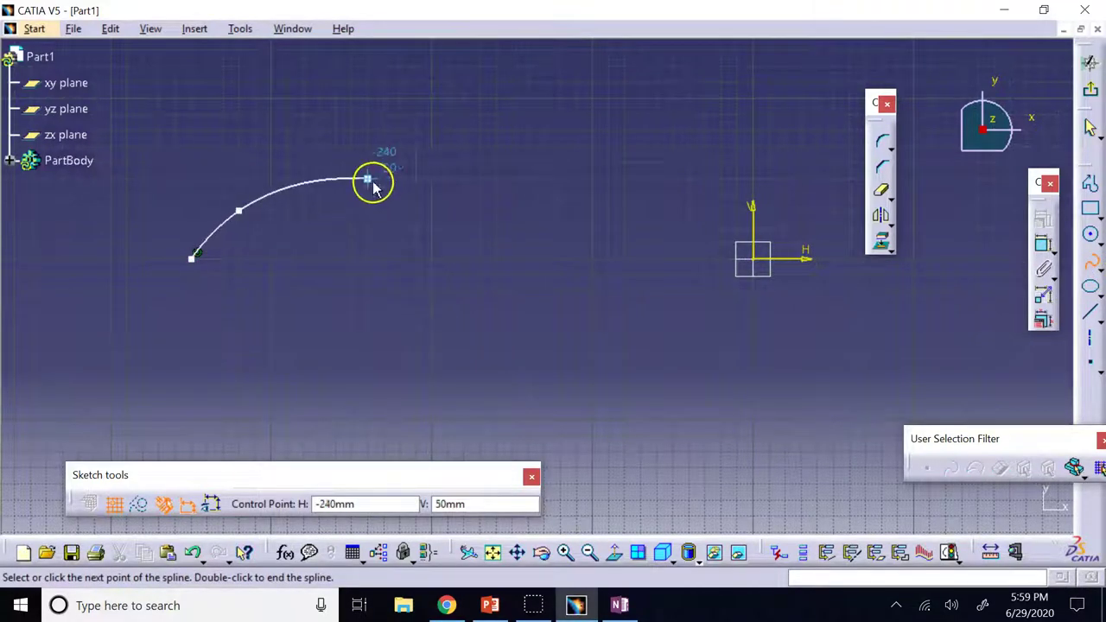
left_click(369, 179)
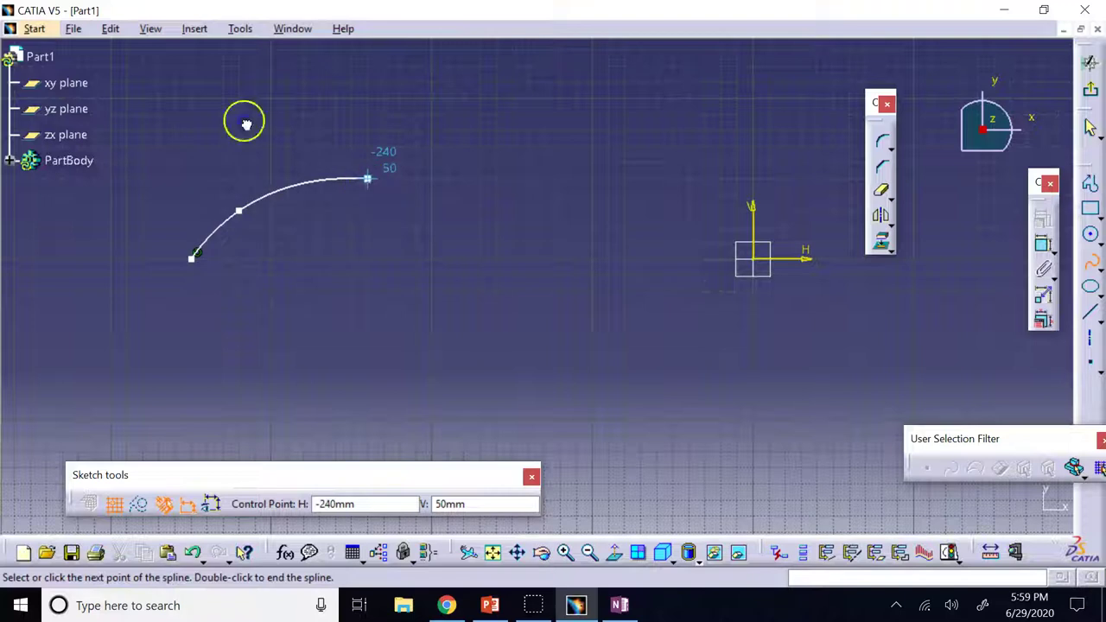
left_click(528, 195)
double_click(721, 259)
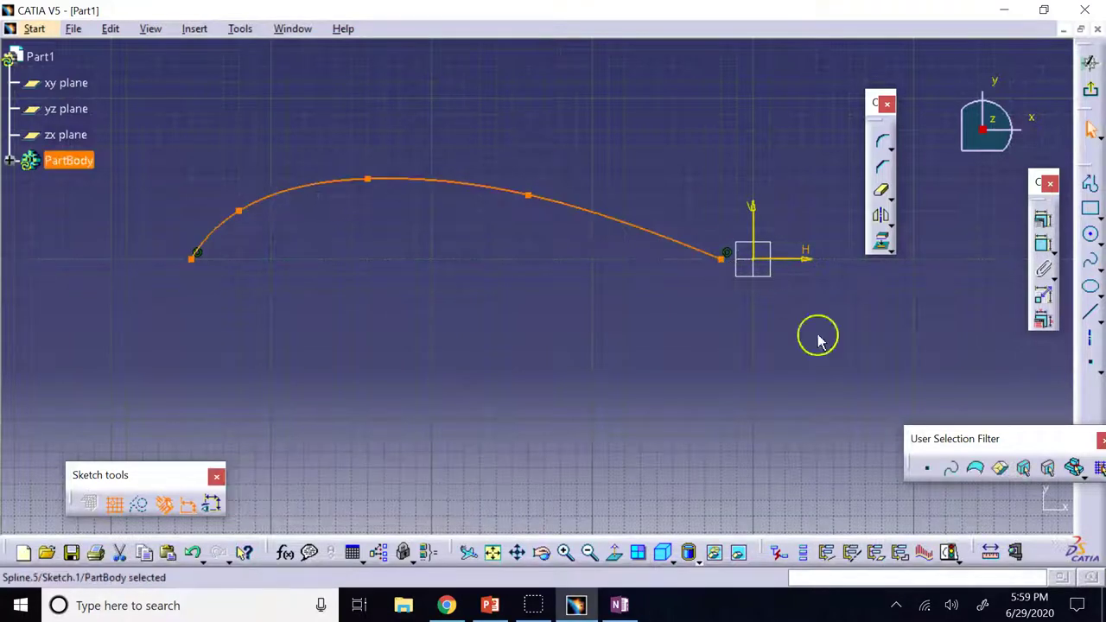
Close the airfoil with a flatter five-point lower spline between the upper spline's ends, passing through H -260, V -20 mm
left_click(1091, 259)
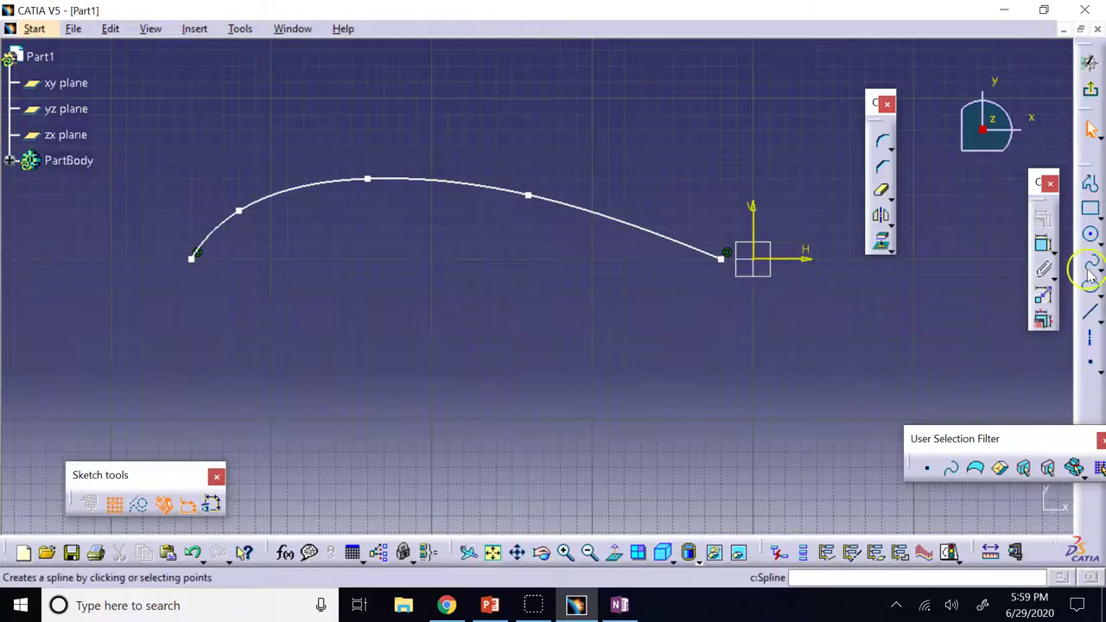
left_click(192, 257)
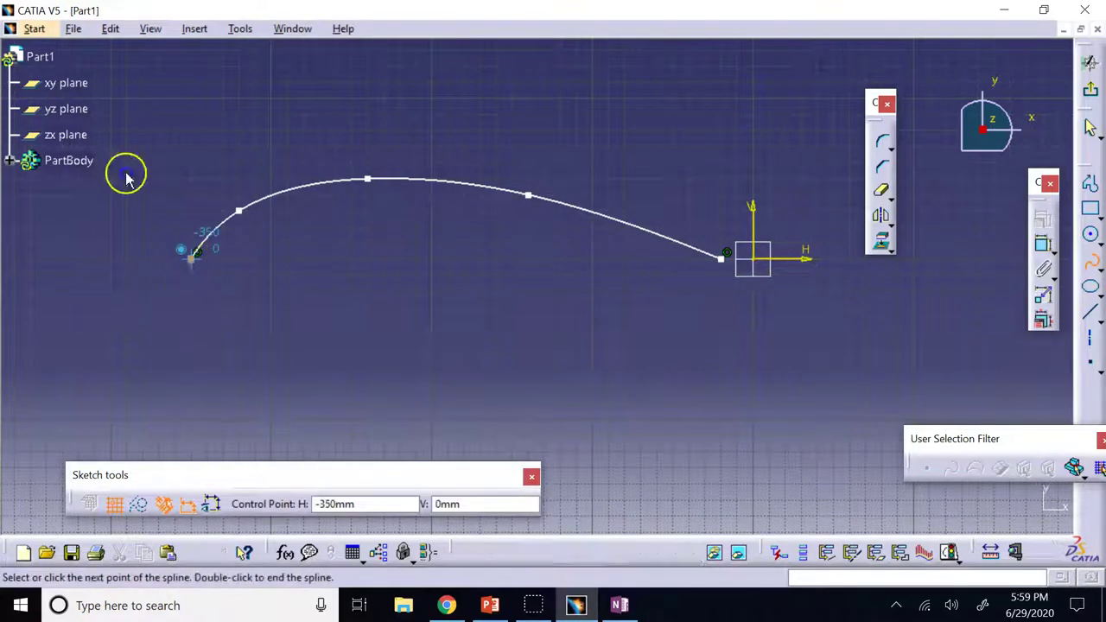
left_click(223, 275)
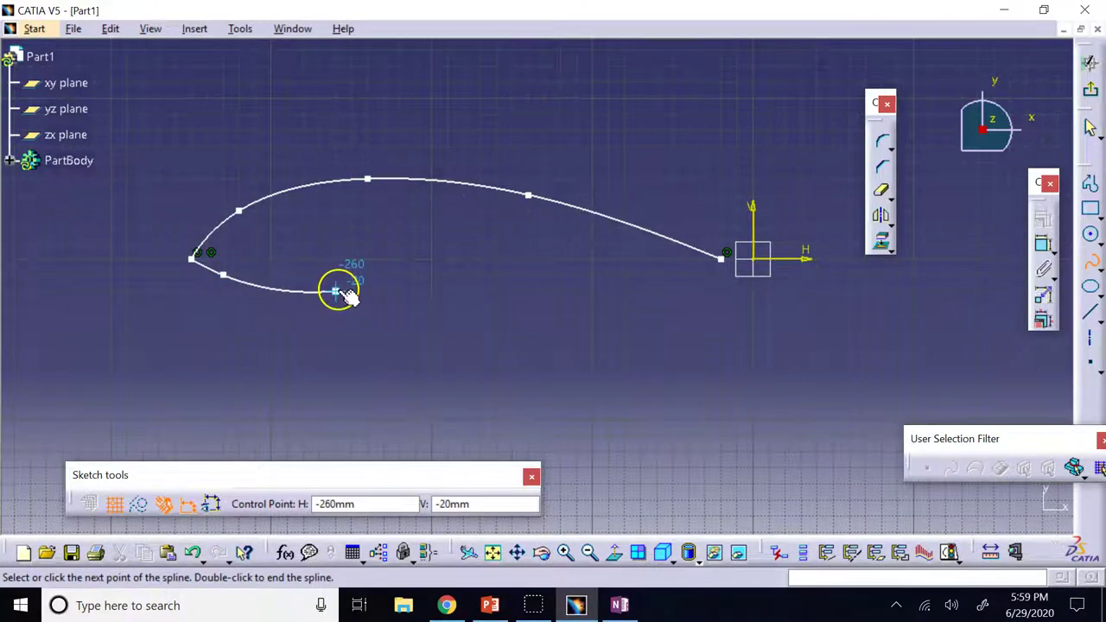
left_click(336, 291)
left_click(529, 291)
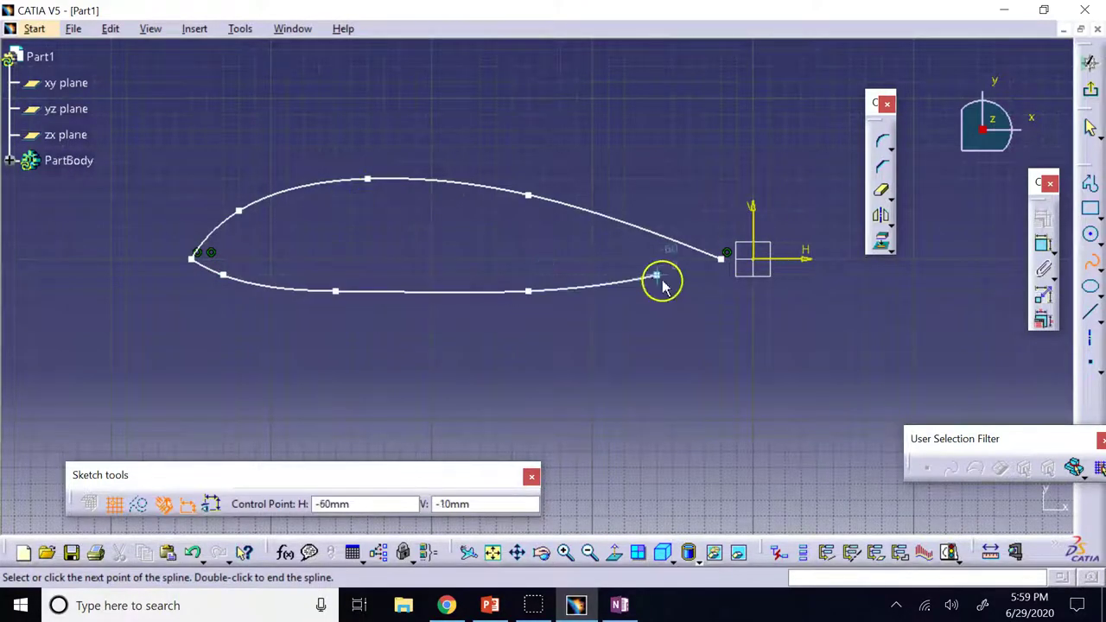
double_click(723, 261)
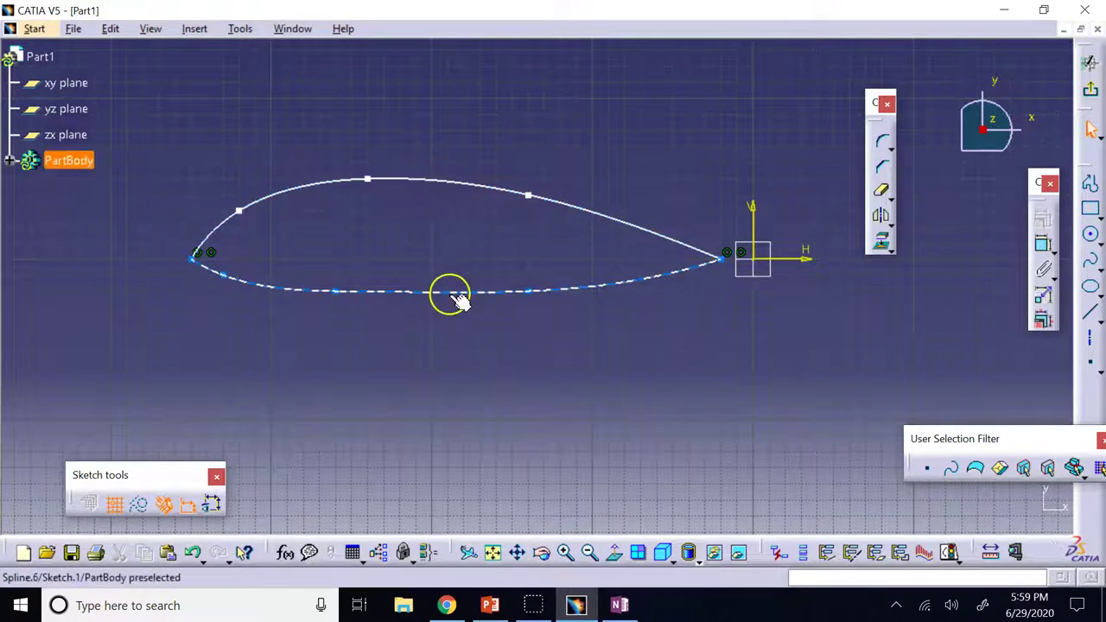
Draw two parallel vertical lines crossing both splines, the first starting at H -210, V 60 mm and the second slightly closer to the origin
left_click(1090, 313)
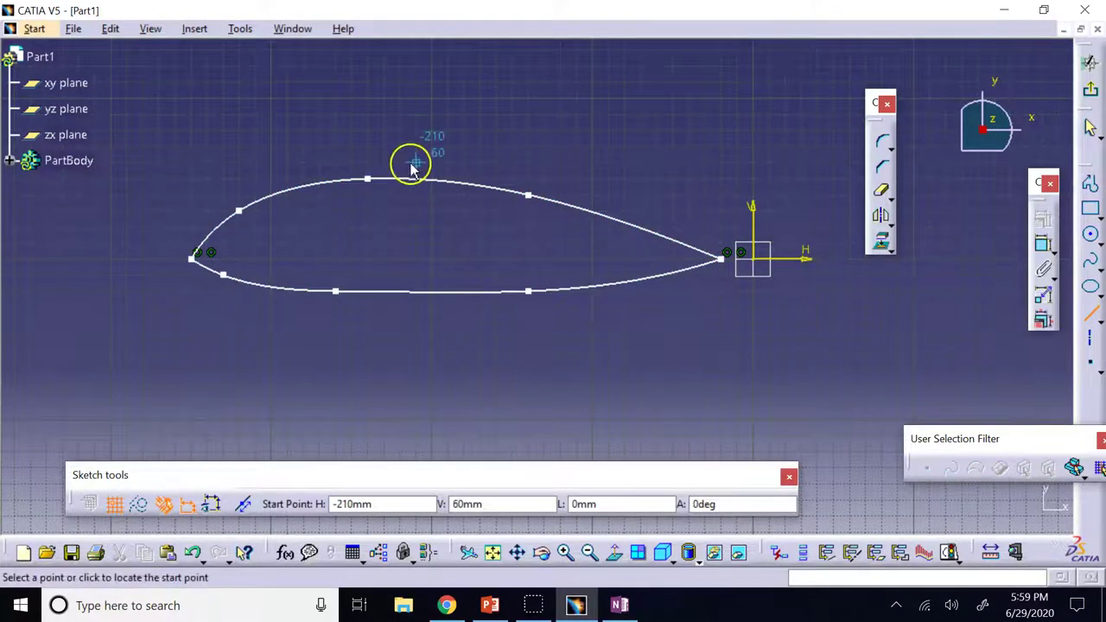
left_click(414, 165)
left_click(418, 323)
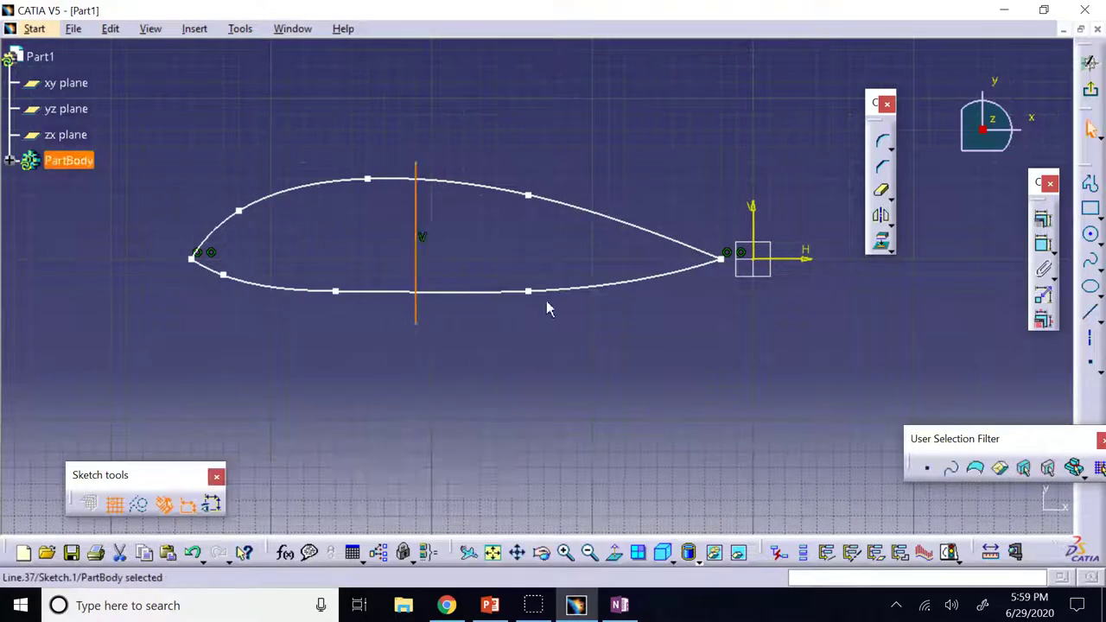
left_click(1091, 315)
left_click(448, 164)
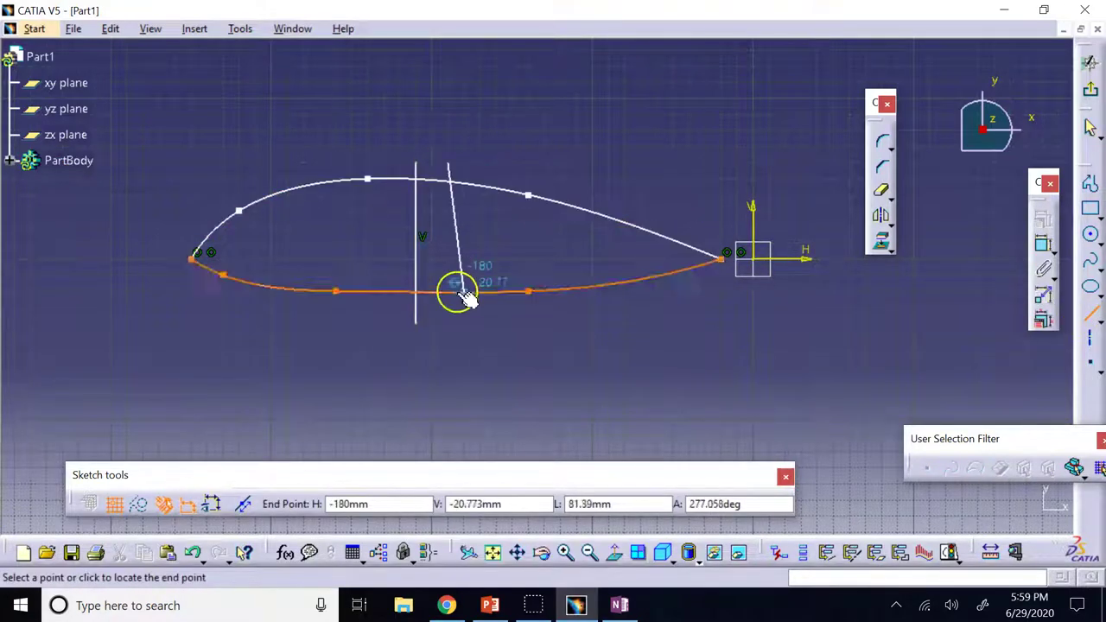
left_click(446, 324)
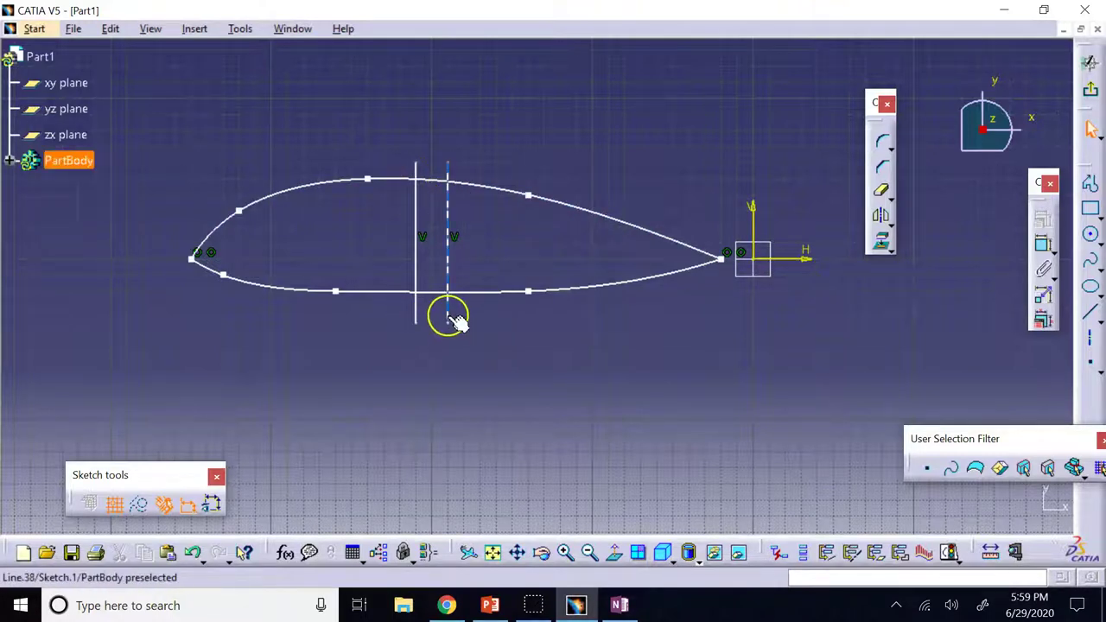
left_click(425, 313)
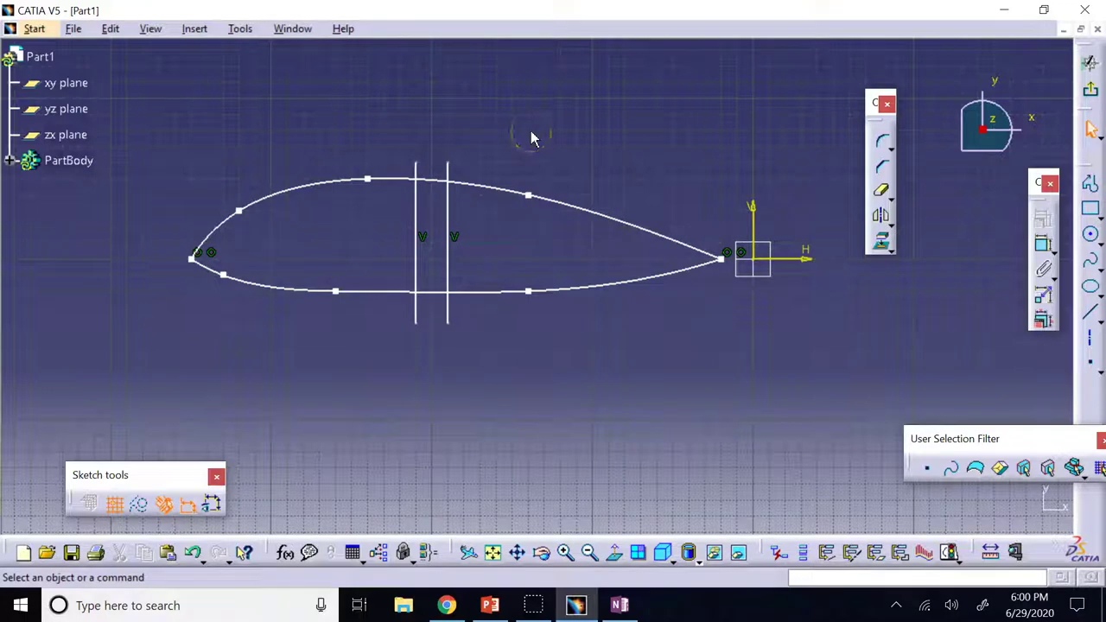
left_click(495, 185)
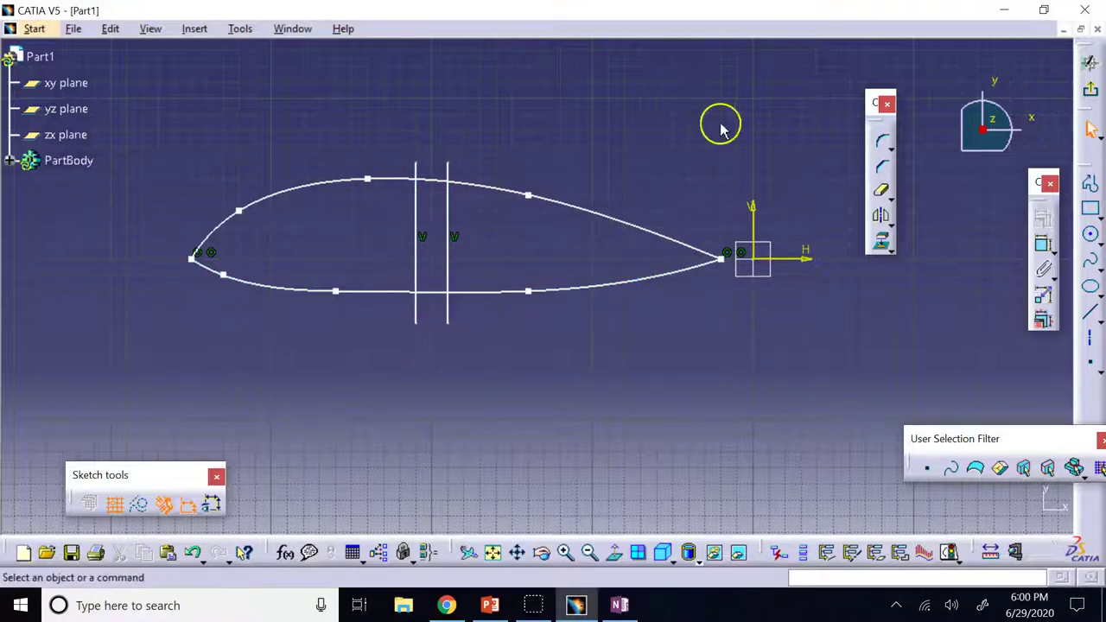
Quick Trim the upper and lower ends of both vertical lines that extend beyond the airfoil
left_click(882, 195)
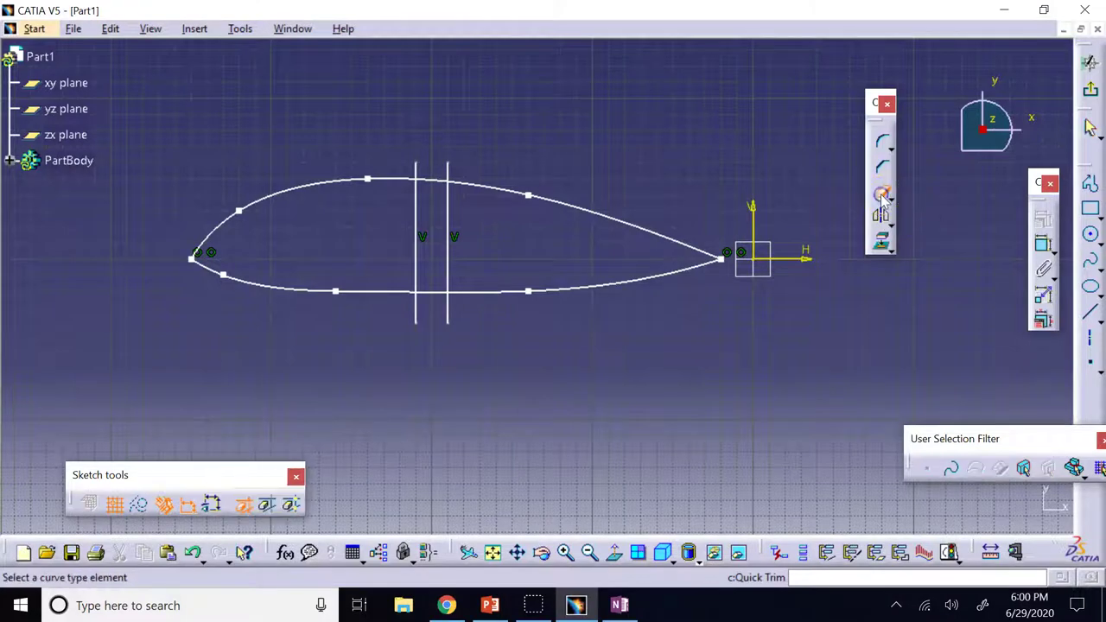
left_click(448, 311)
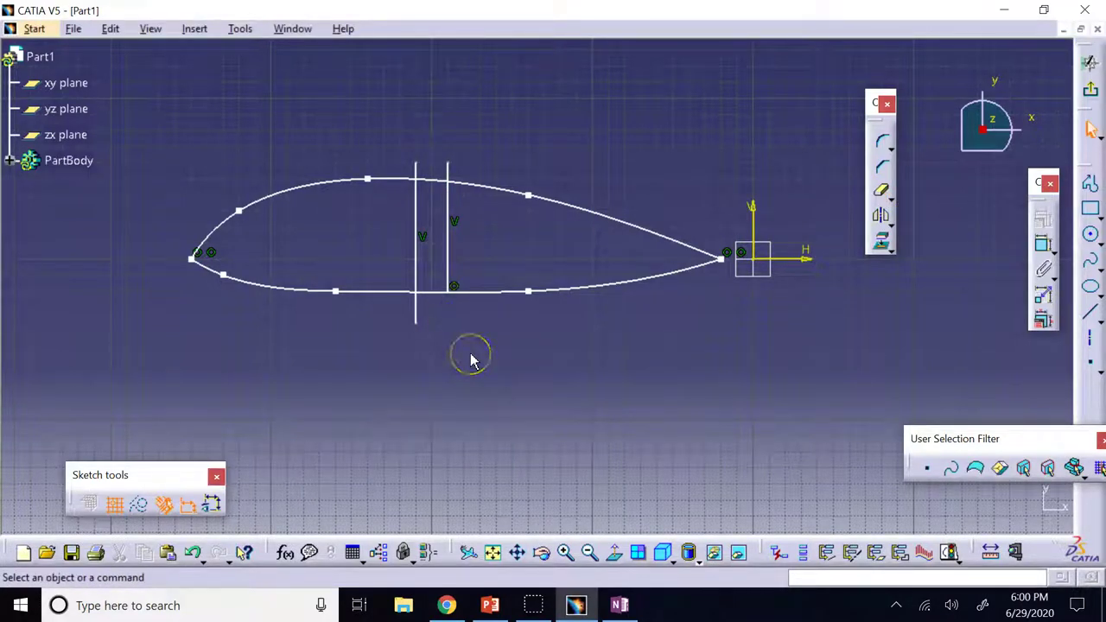
left_click(882, 192)
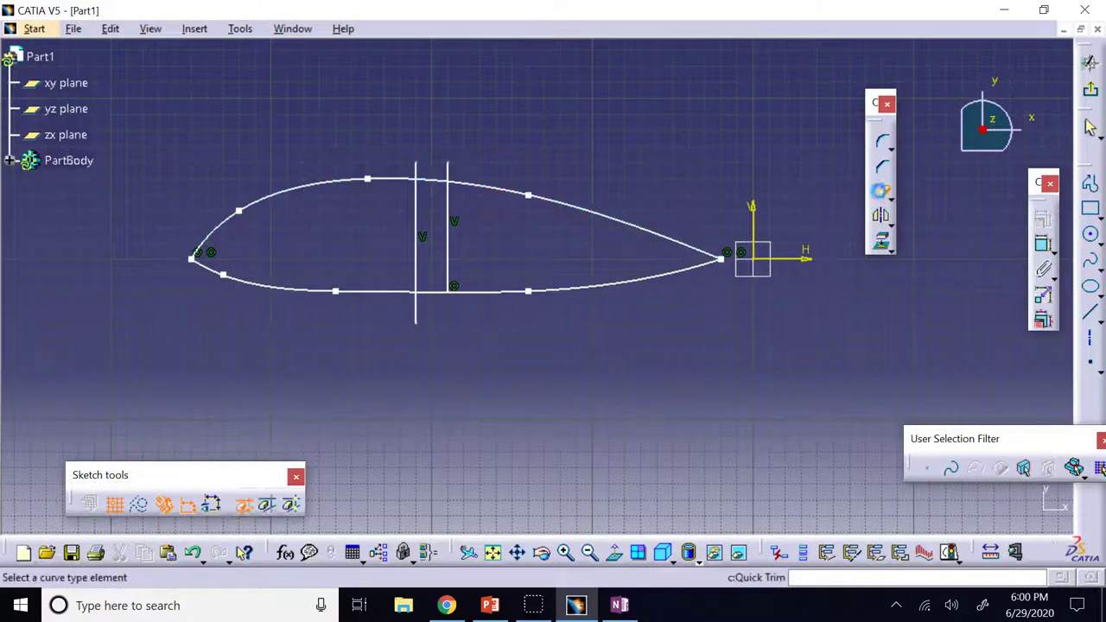
left_click(448, 171)
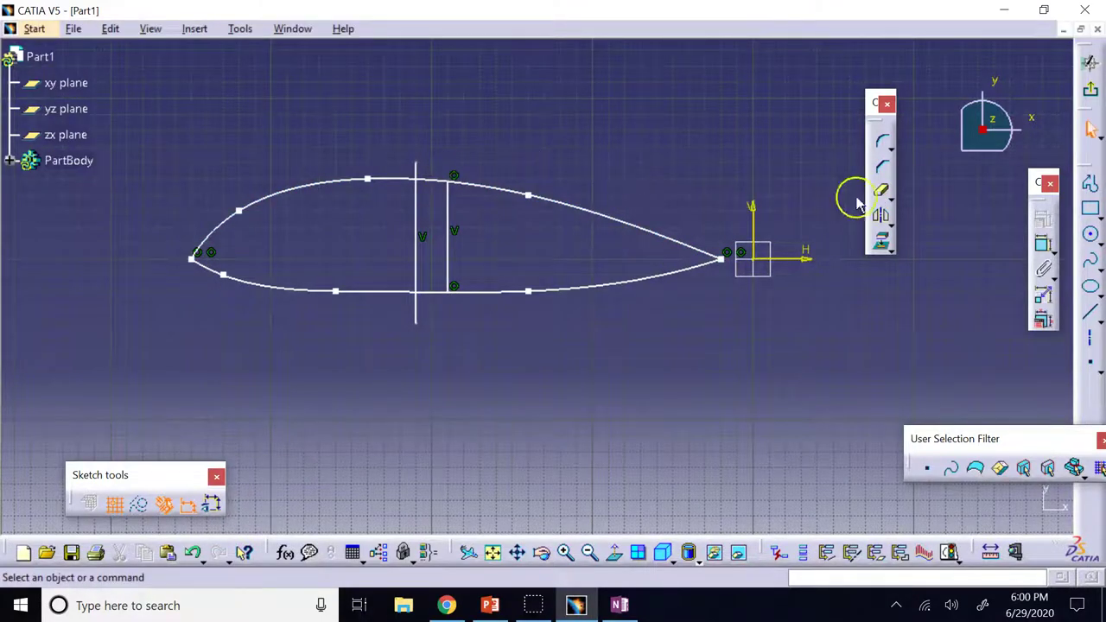
left_click(883, 192)
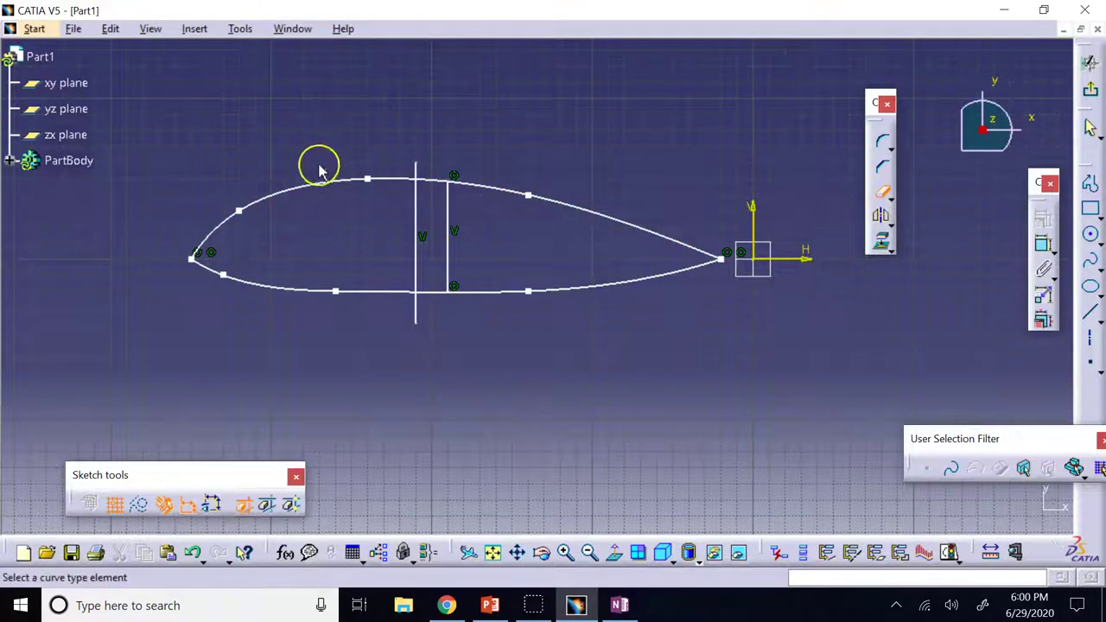
left_click(418, 170)
left_click(883, 191)
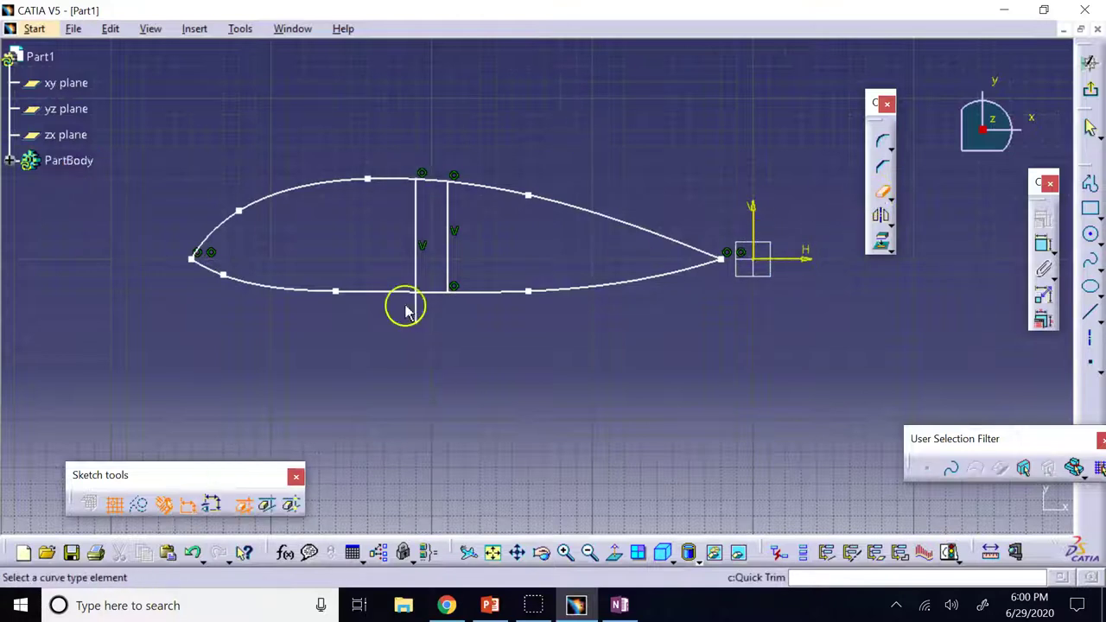
left_click(418, 311)
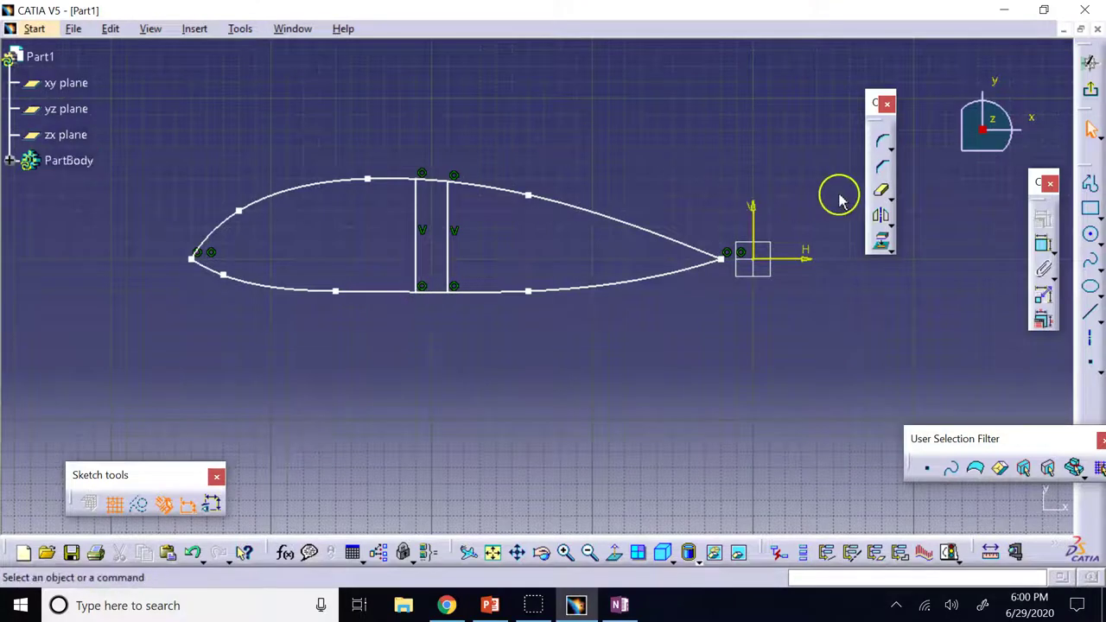
Quick Trim the upper and lower splines on both outer sides of the two vertical lines, keeping only the closed section between them
left_click(880, 192)
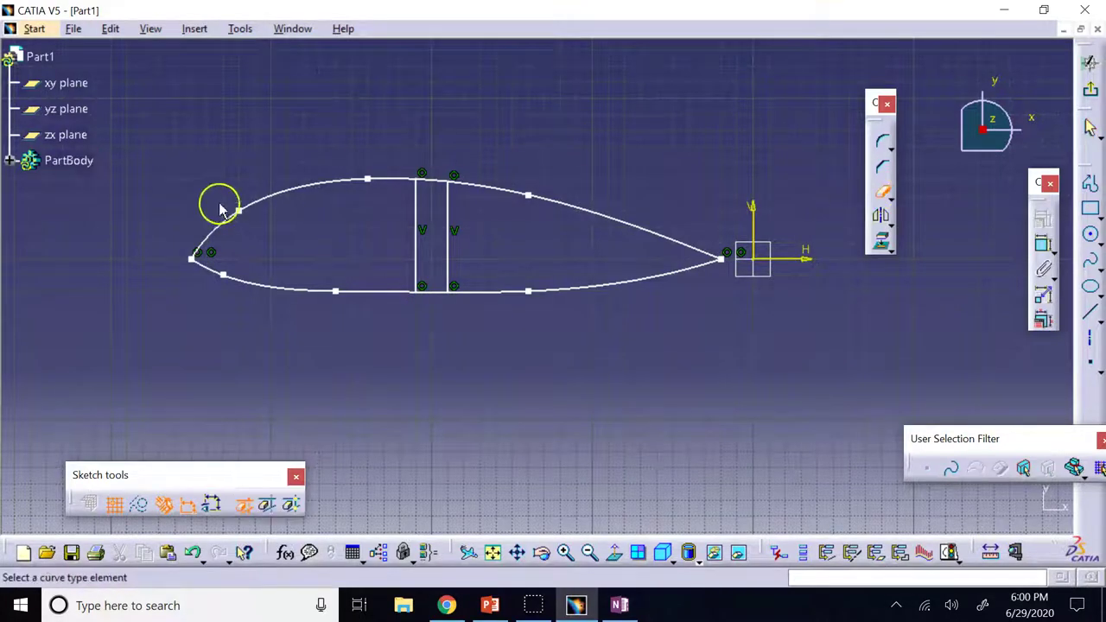
left_click(345, 184)
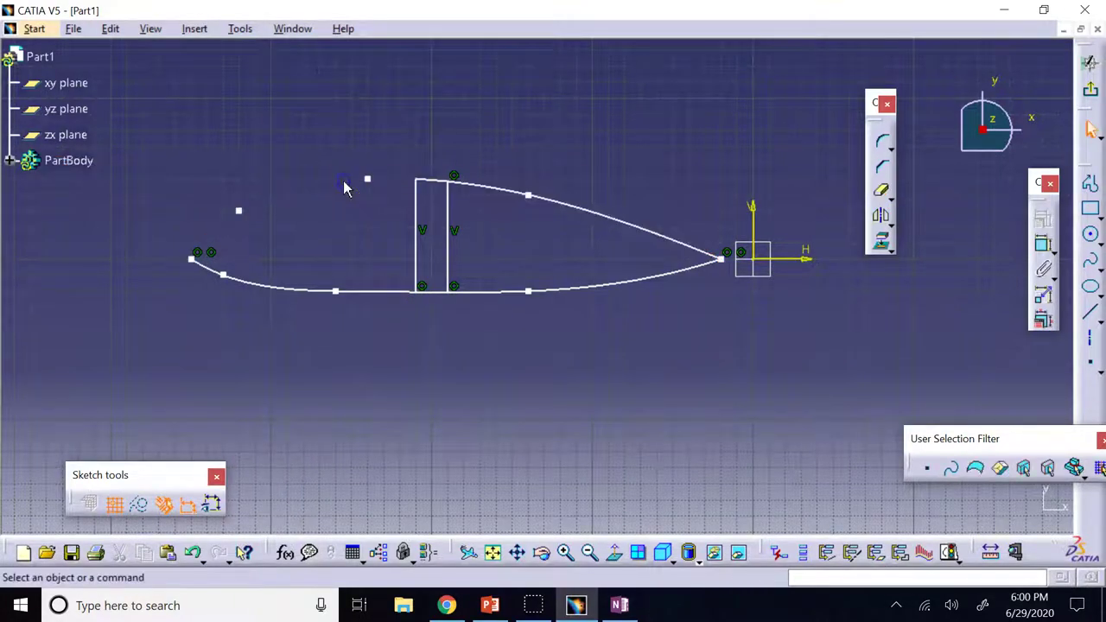
left_click(882, 191)
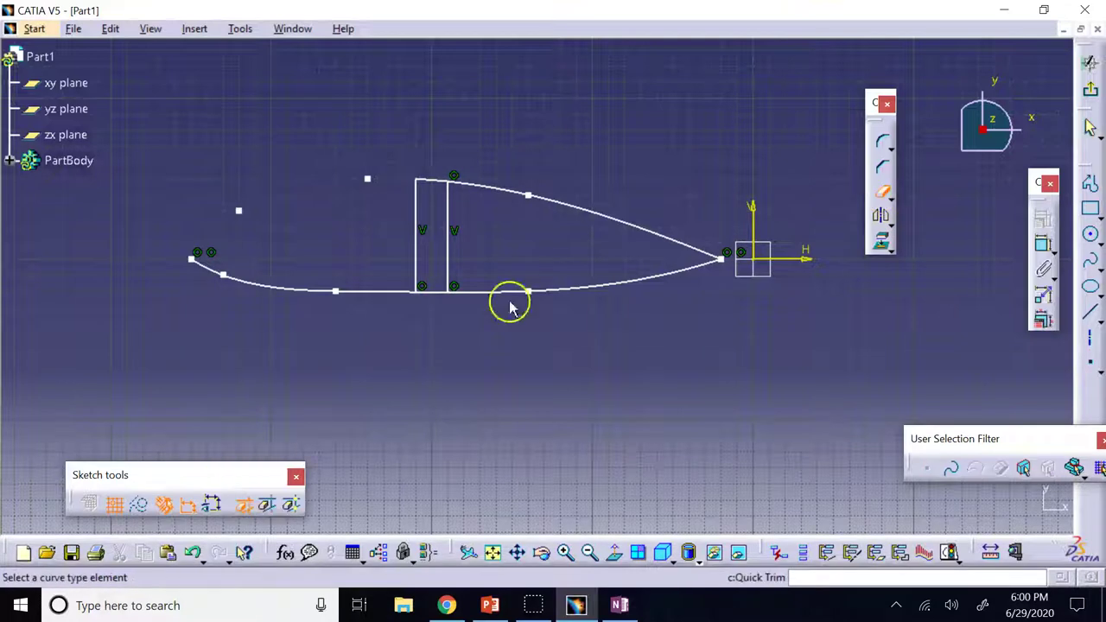
left_click(371, 296)
left_click(881, 191)
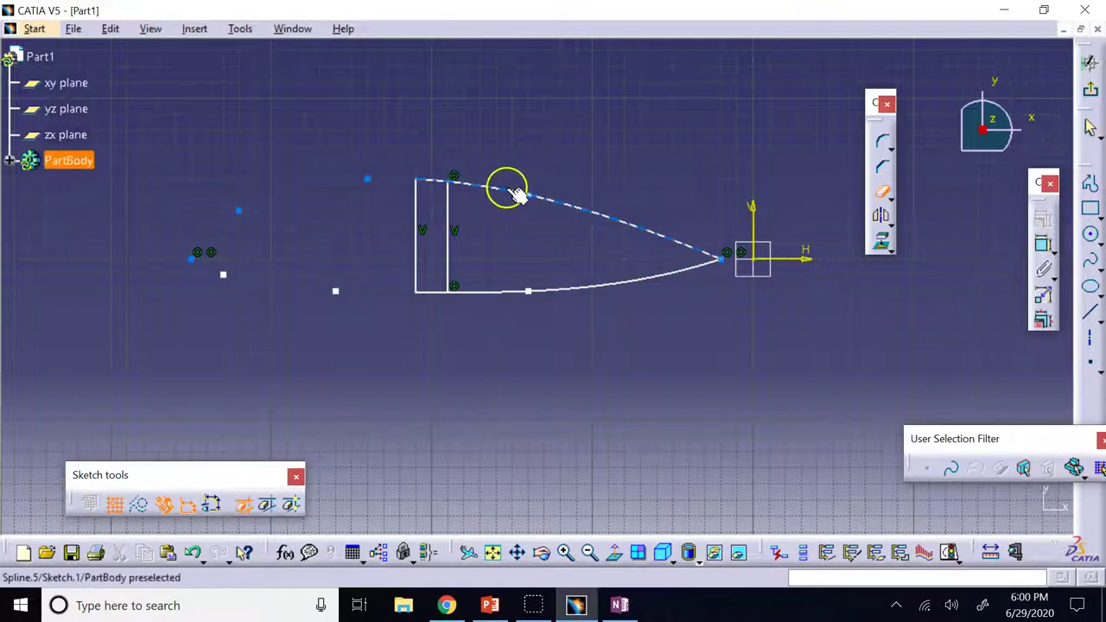
left_click(514, 190)
left_click(879, 197)
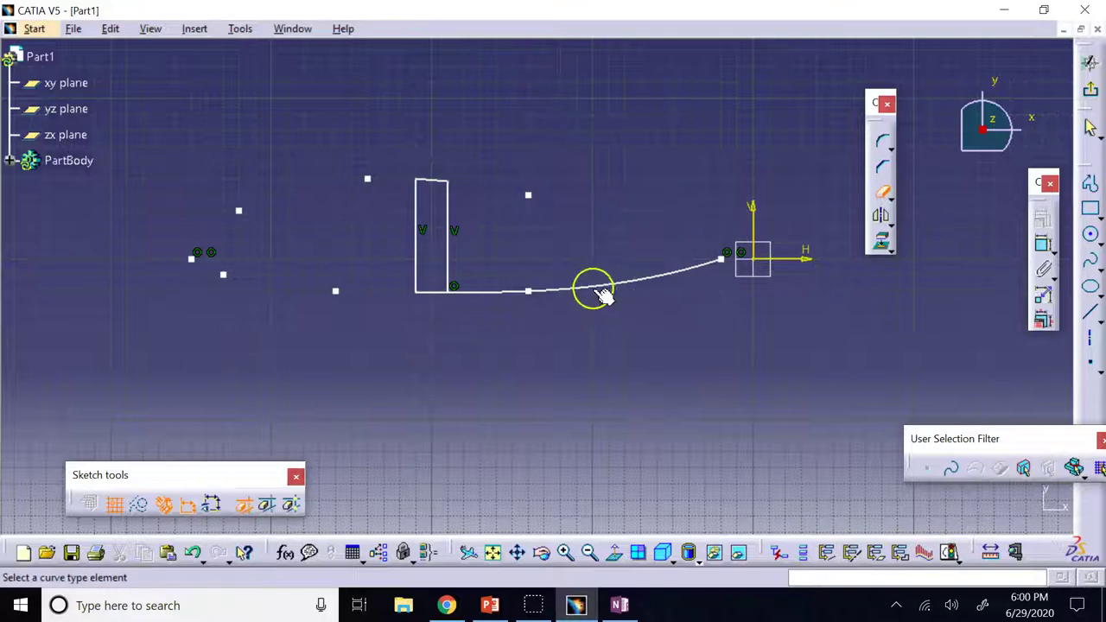
left_click(593, 286)
Try to delete the leftover spline control points between the vertical lines and the origin, and undo the deletion
left_click_drag(760, 350, 509, 181)
key("Delete")
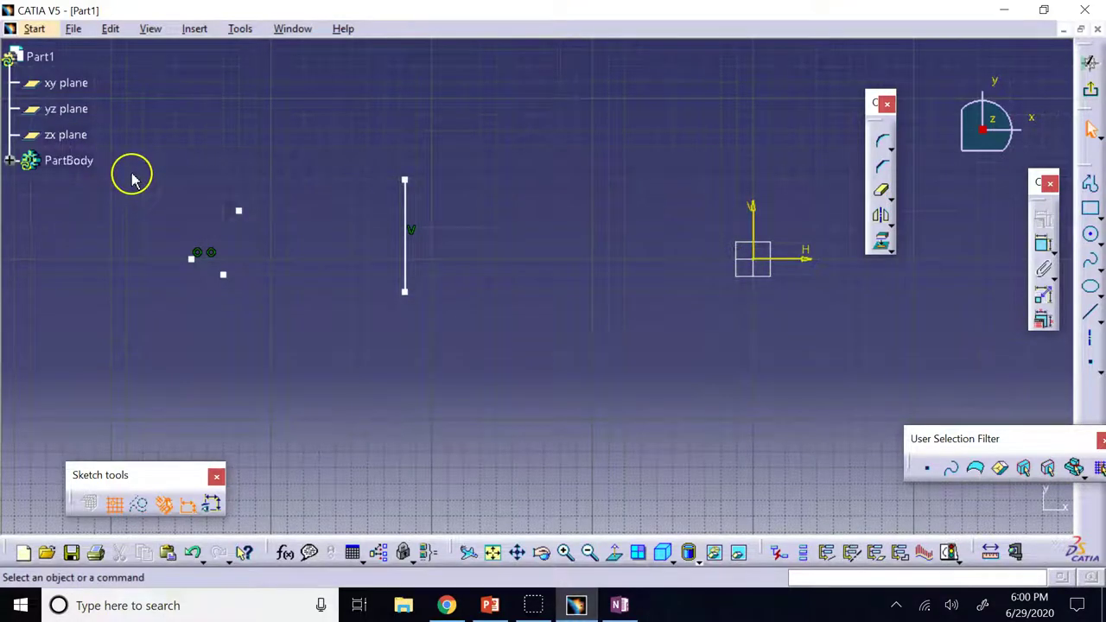
key("ctrl+z")
Examine the closed spar cross-section formed by the two vertical lines and the remaining spline segments
left_click(492, 163)
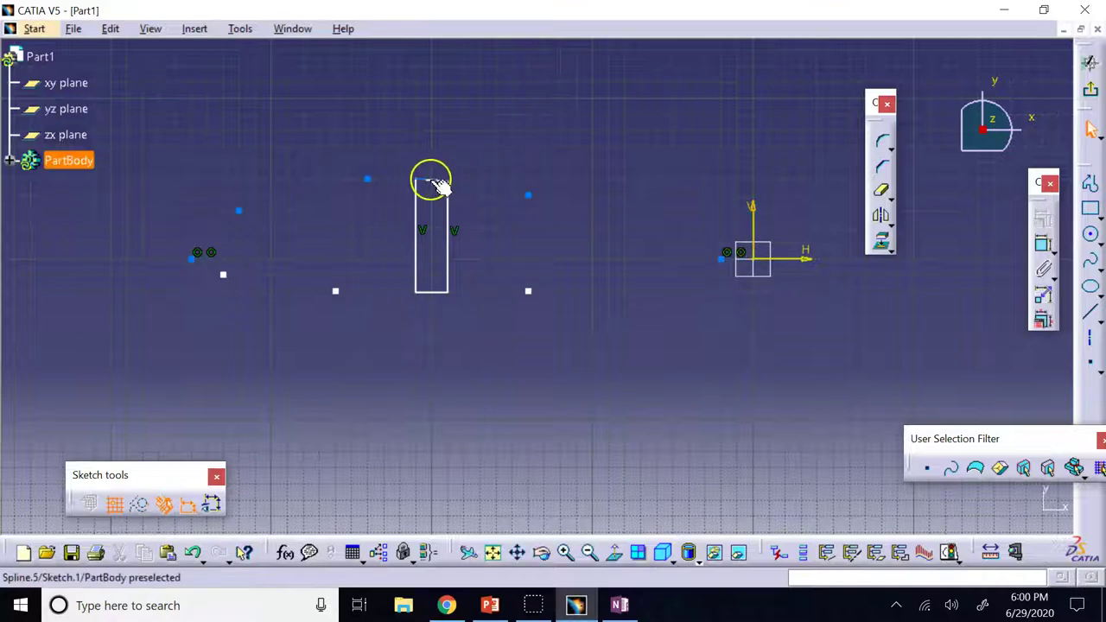
left_click(467, 357)
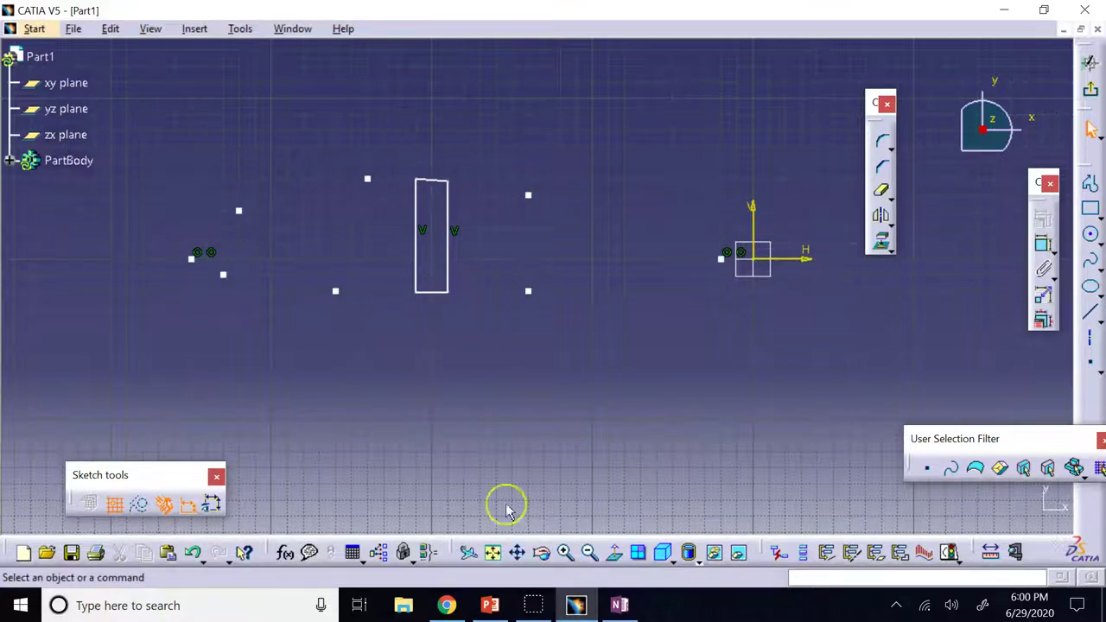
left_click(566, 553)
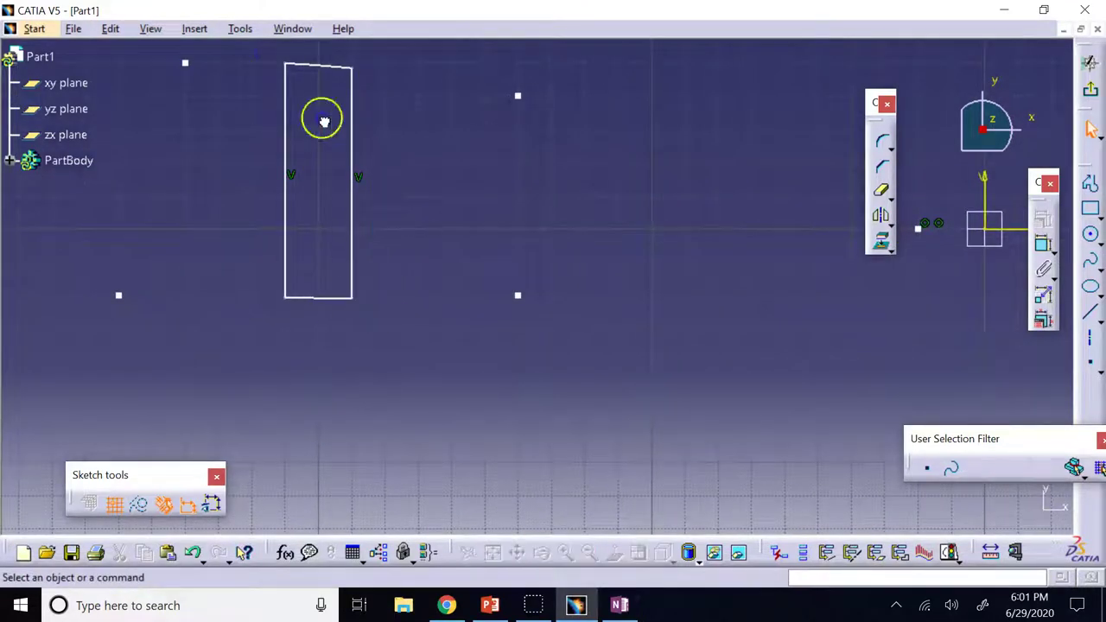
left_click_drag(379, 318, 259, 55)
left_click(267, 269)
left_click(400, 405)
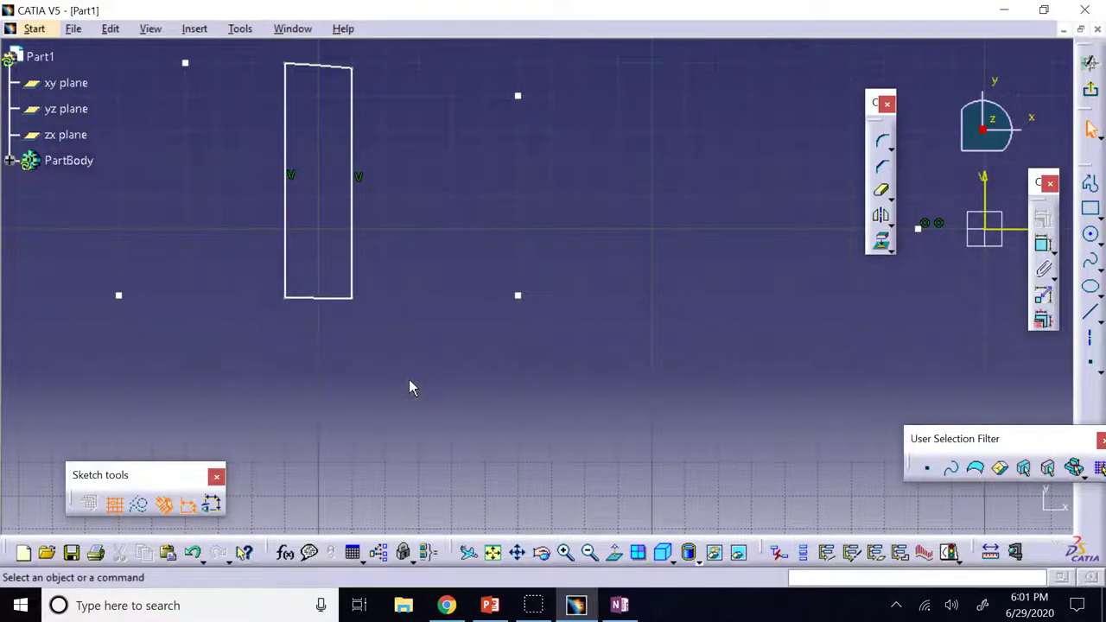
left_click(274, 254)
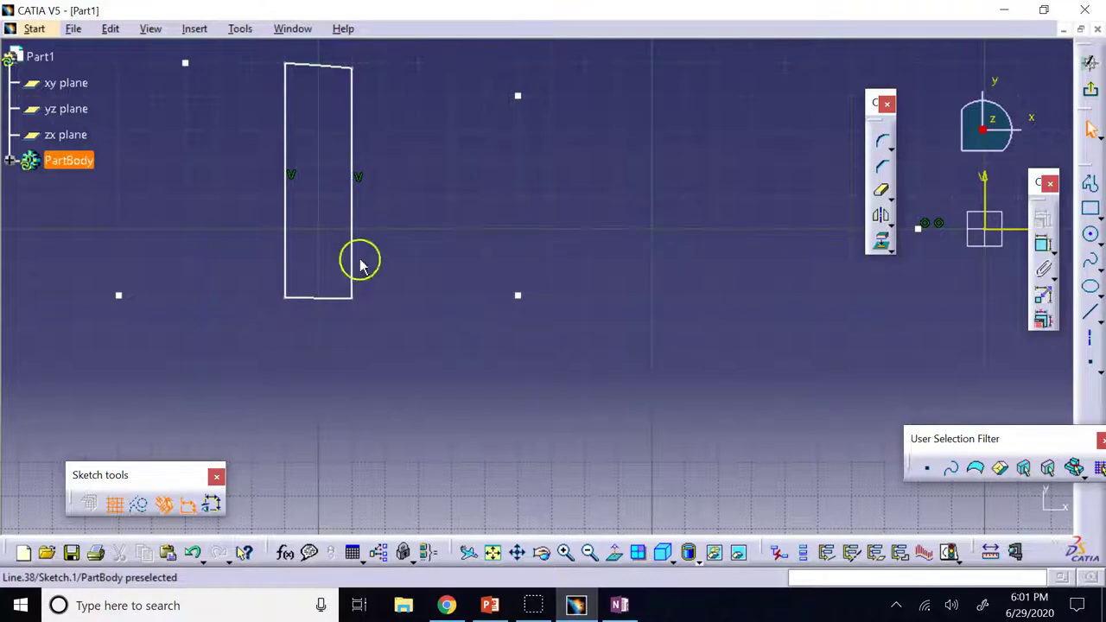
Switch to Chrome and search Google in a new tab for "ribs and spars wings"
left_click(447, 605)
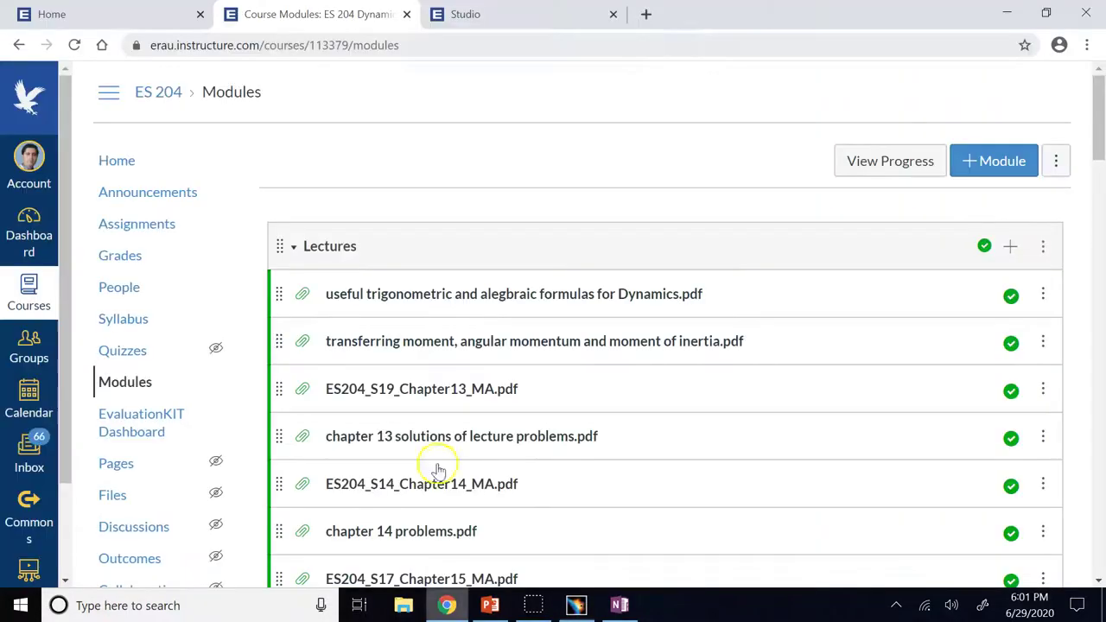
left_click(647, 15)
type("goo")
key("Return")
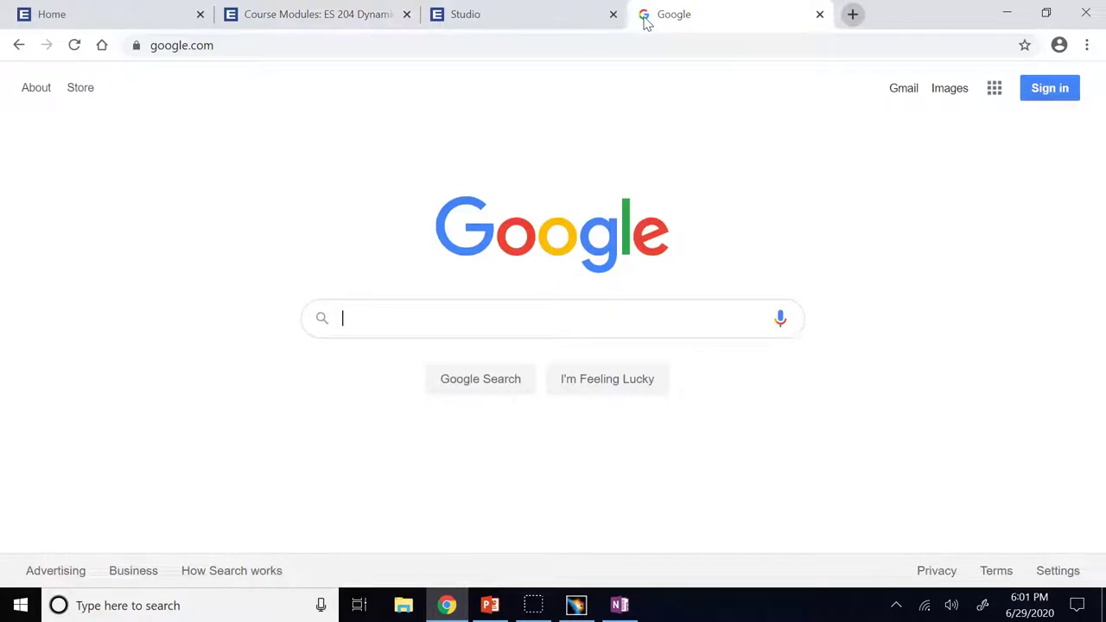
type("ribs and spa")
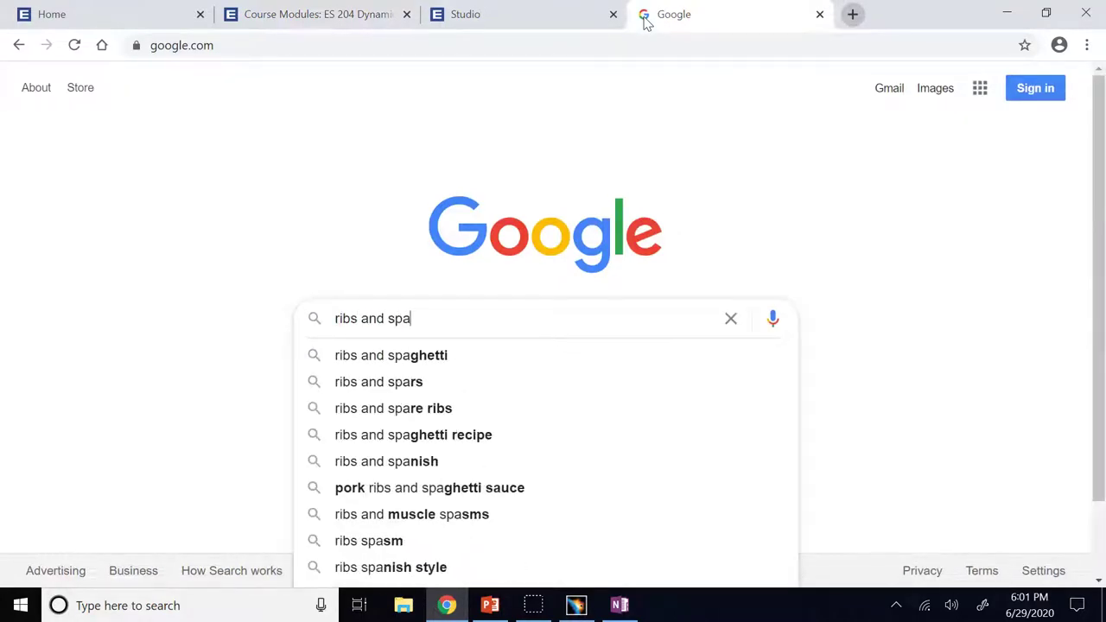
type("rs wing")
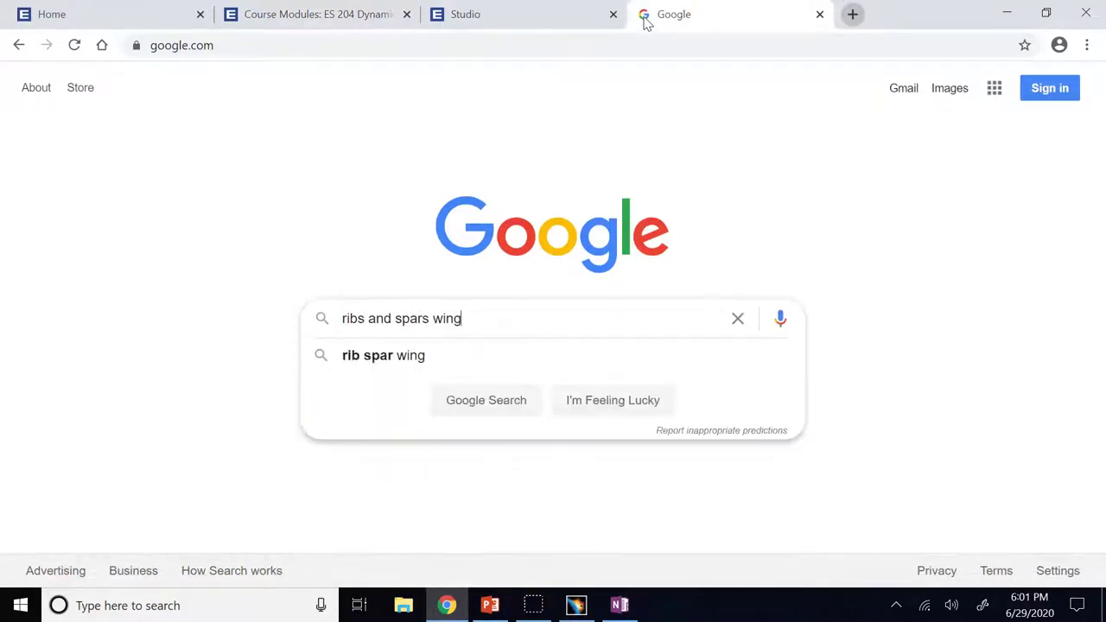
type("s")
key("Return")
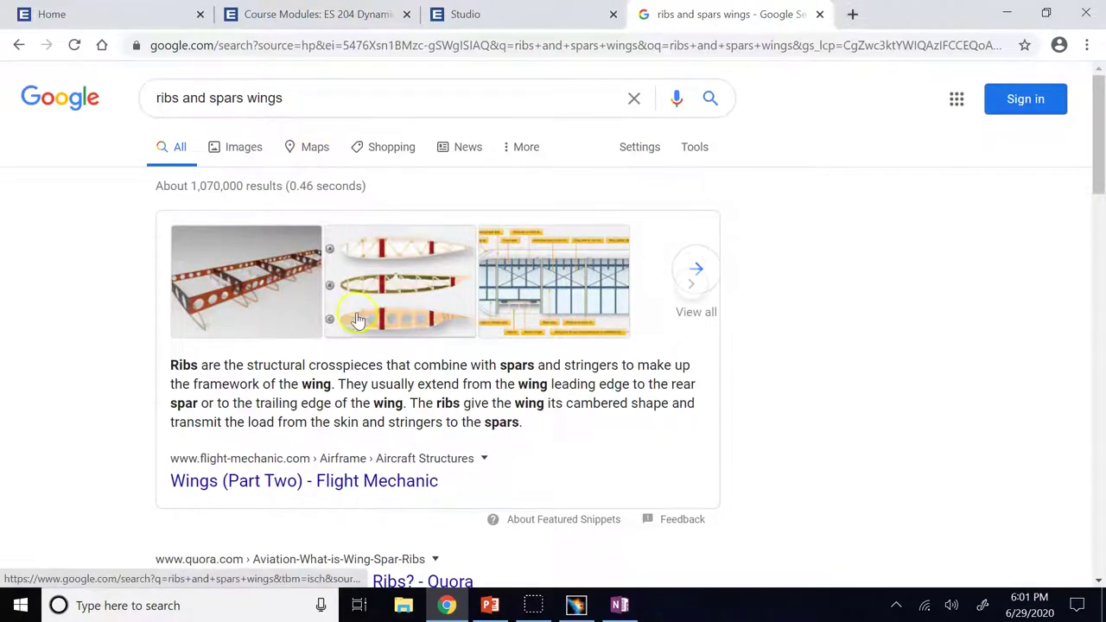
View the image results for the Quora wing spar diagram, the Pilotfriend aircraft wing structure and the carbon fiber wing spar design
left_click(242, 147)
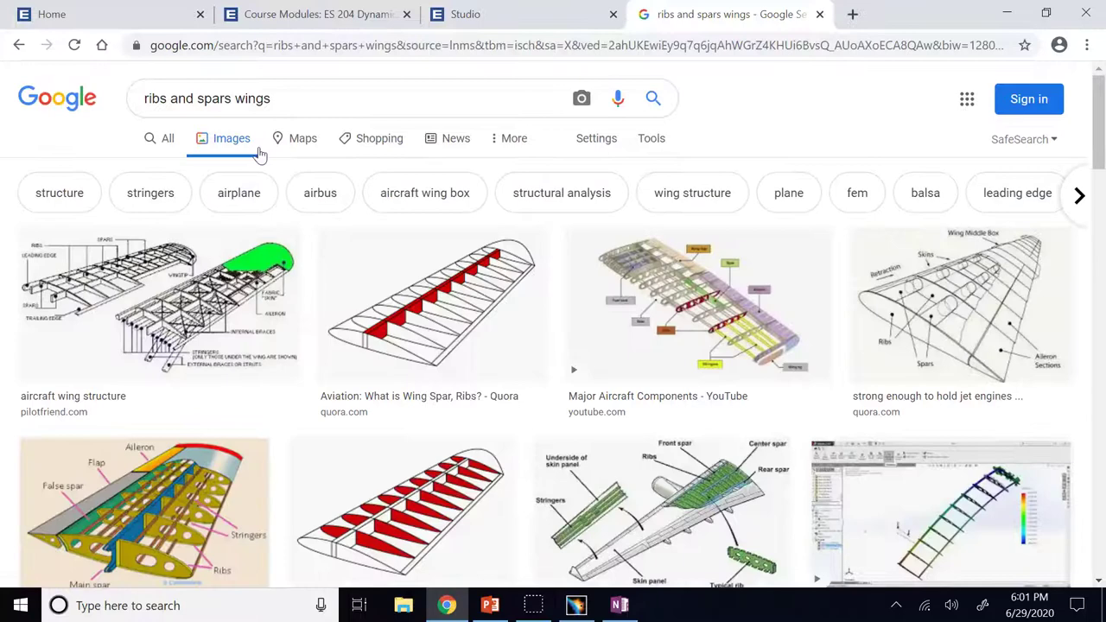
left_click(393, 318)
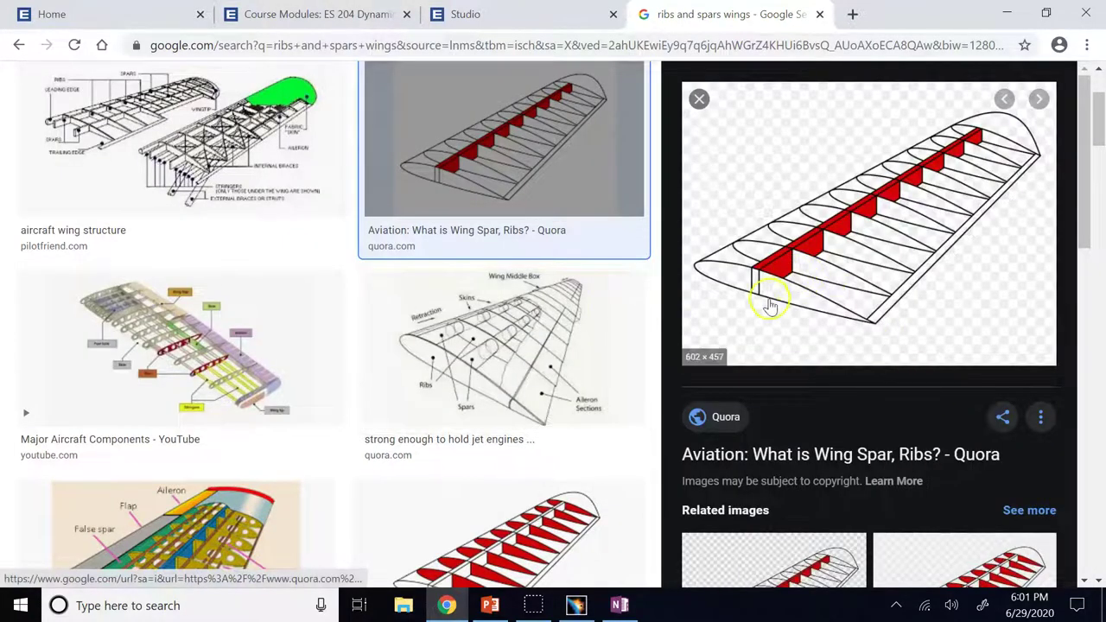
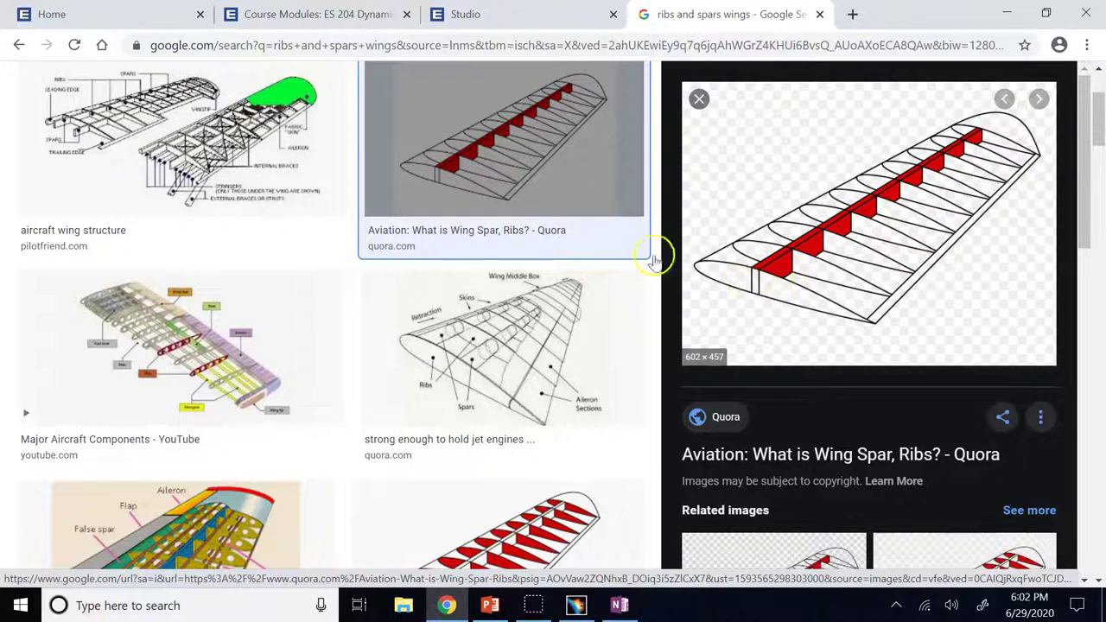
left_click(215, 149)
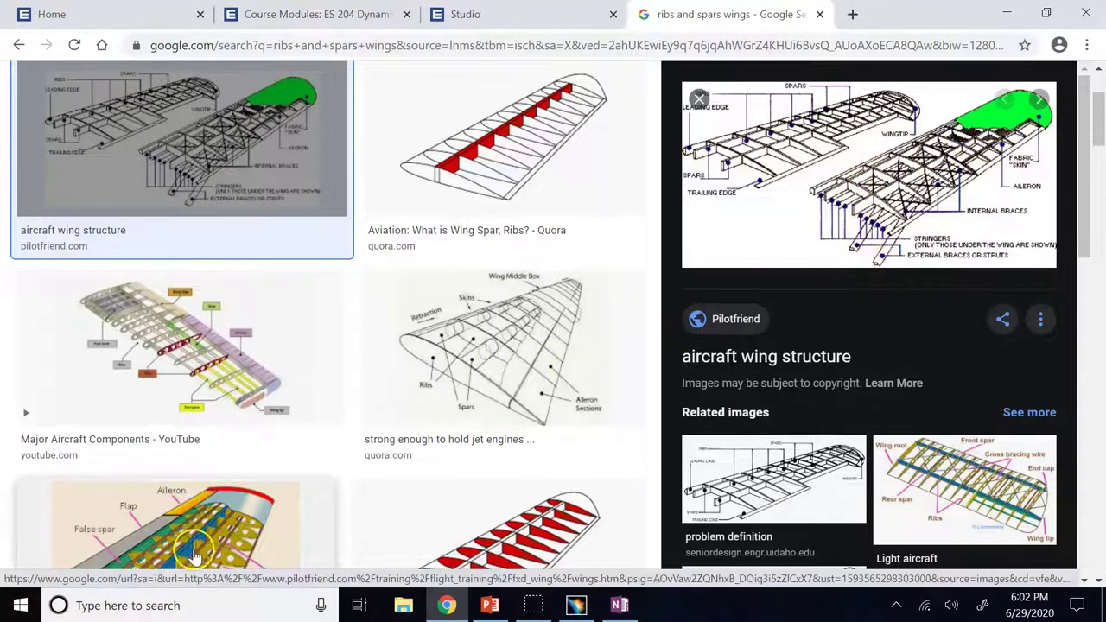
left_click(220, 540)
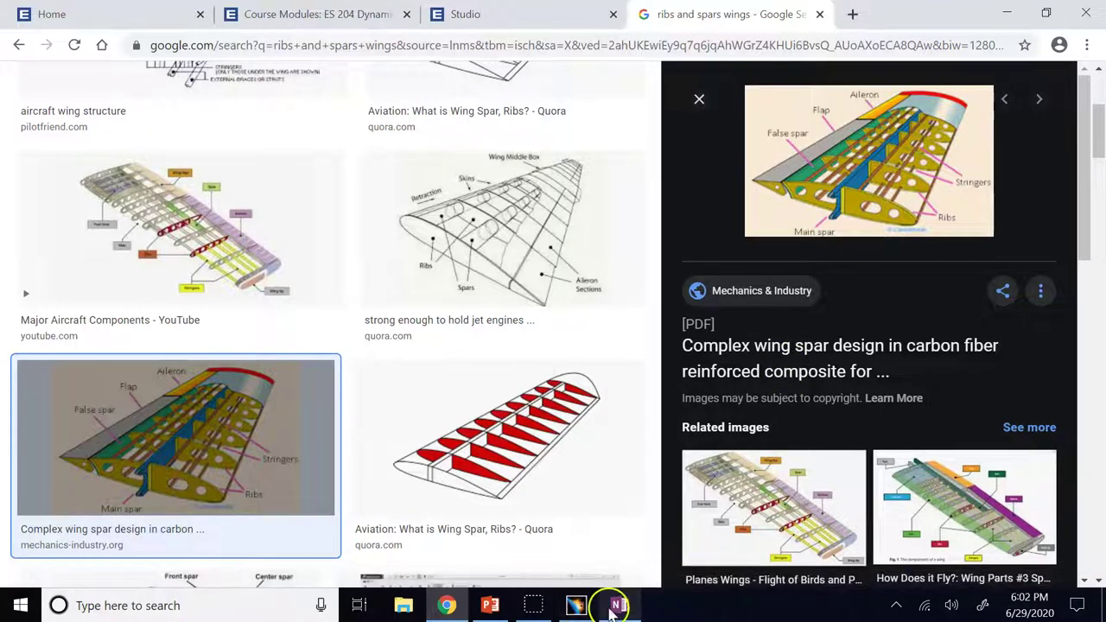
Switch back to CATIA and delete all the remaining spar lines, spline segments and control points from the sketch
left_click(578, 606)
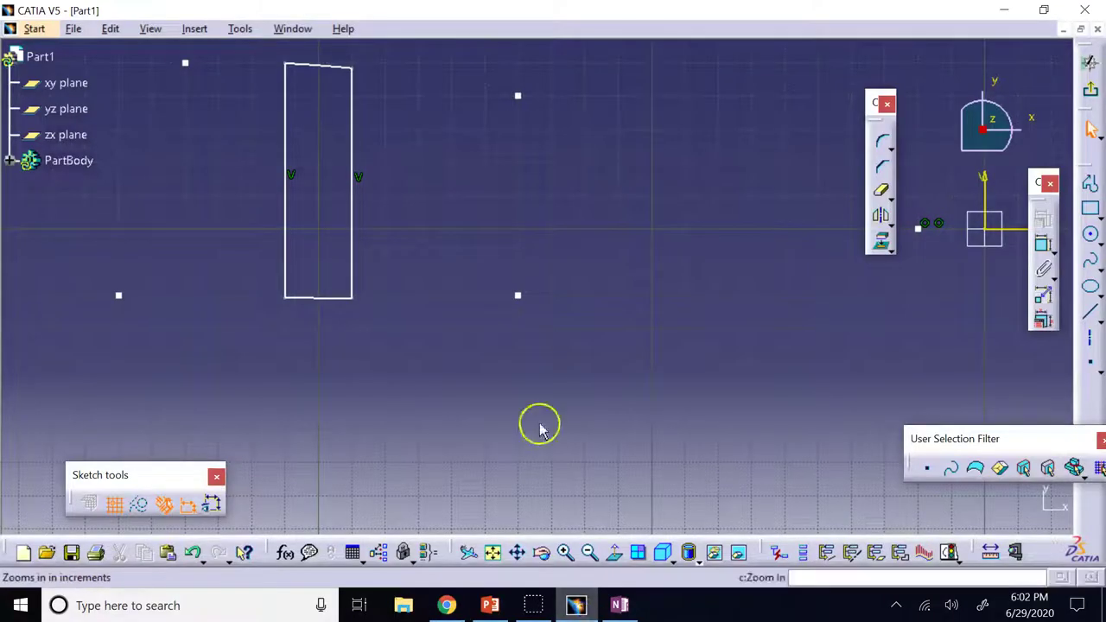
left_click(493, 552)
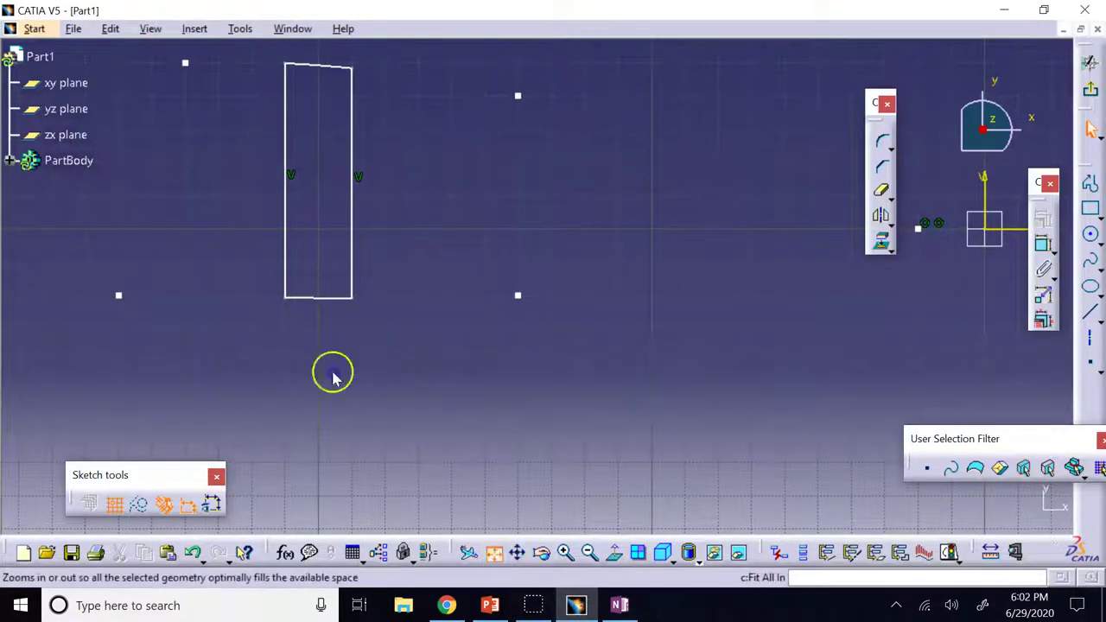
left_click_drag(787, 366, 304, 196)
key("Delete")
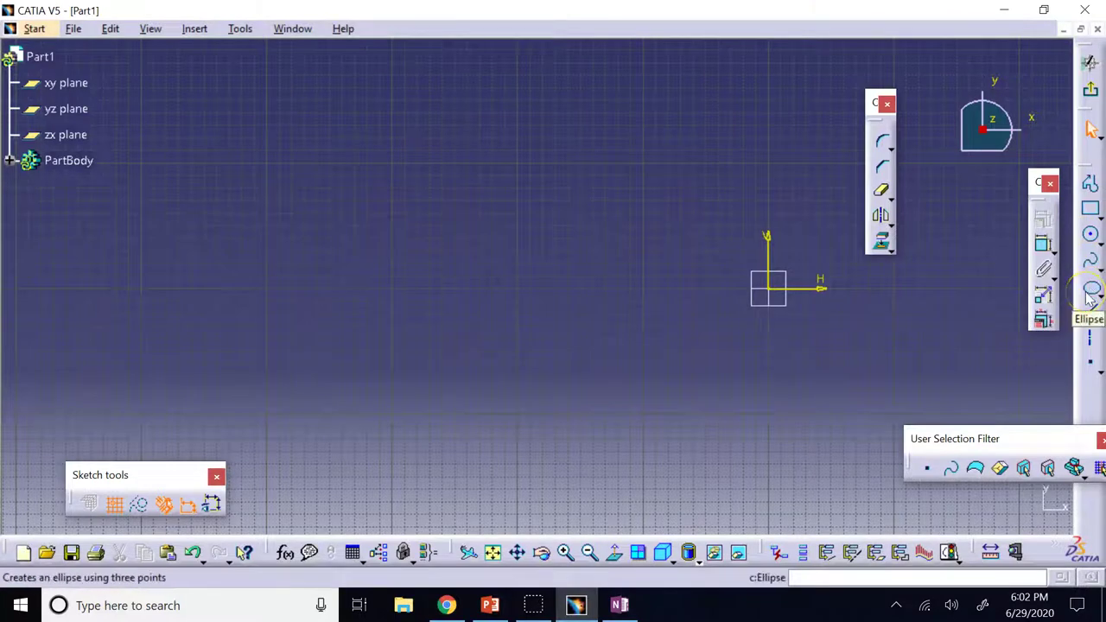
Draw a circle centred on the origin with a radius of about 103 mm, passing near H -50, V 90 mm
left_click(1089, 240)
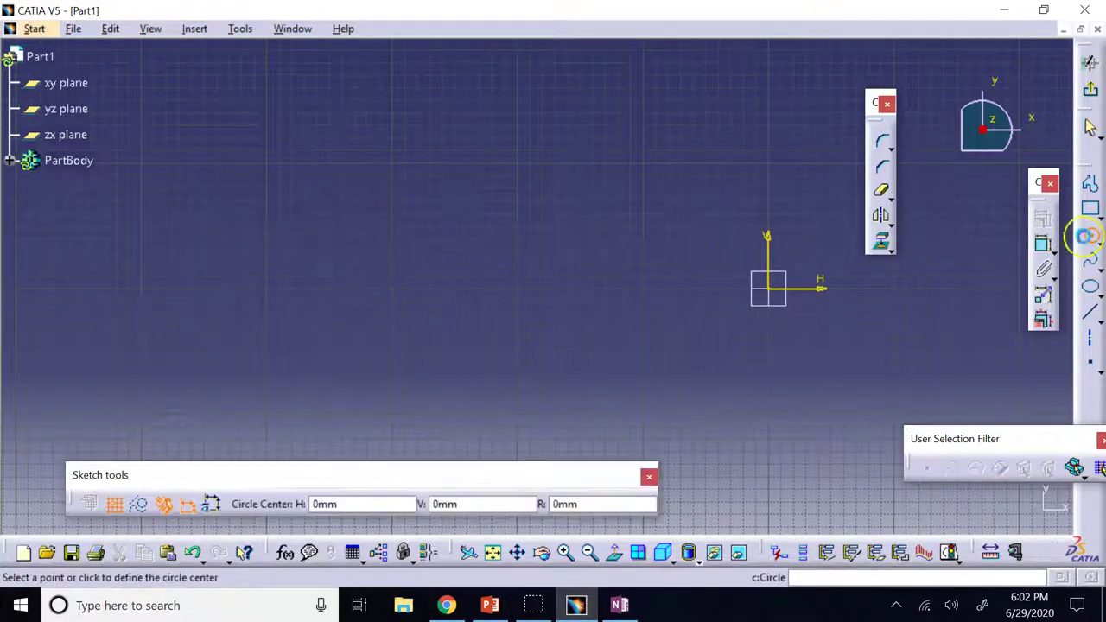
left_click(776, 292)
left_click(706, 178)
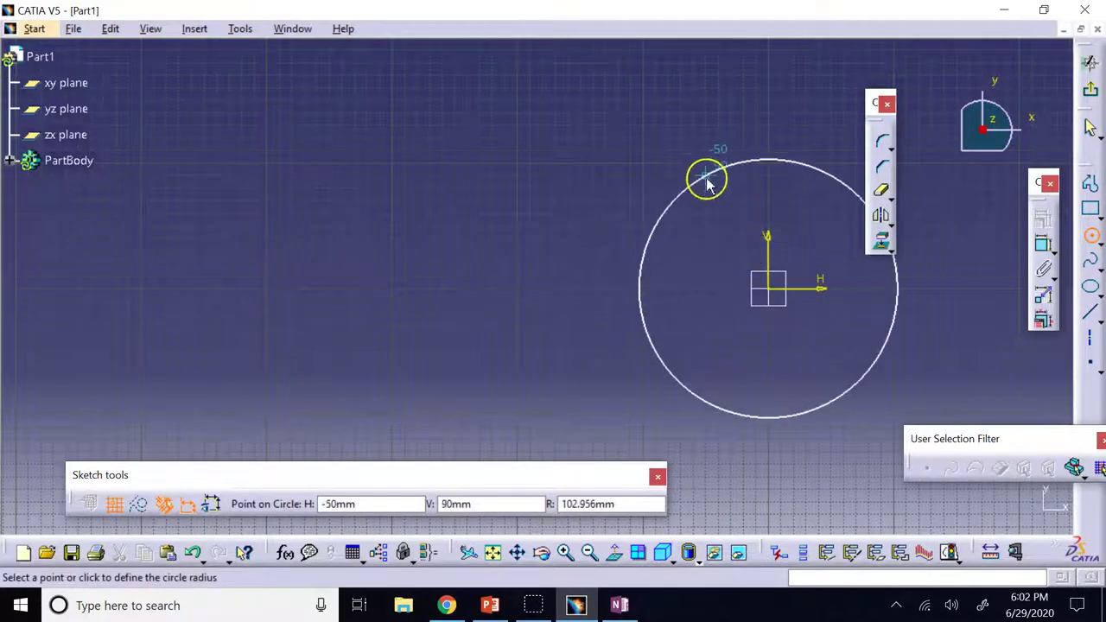
Draw a three-sided rectangular keyway profile on the top of the circle and Quick Trim the arc between its two vertical sides
left_click(522, 555)
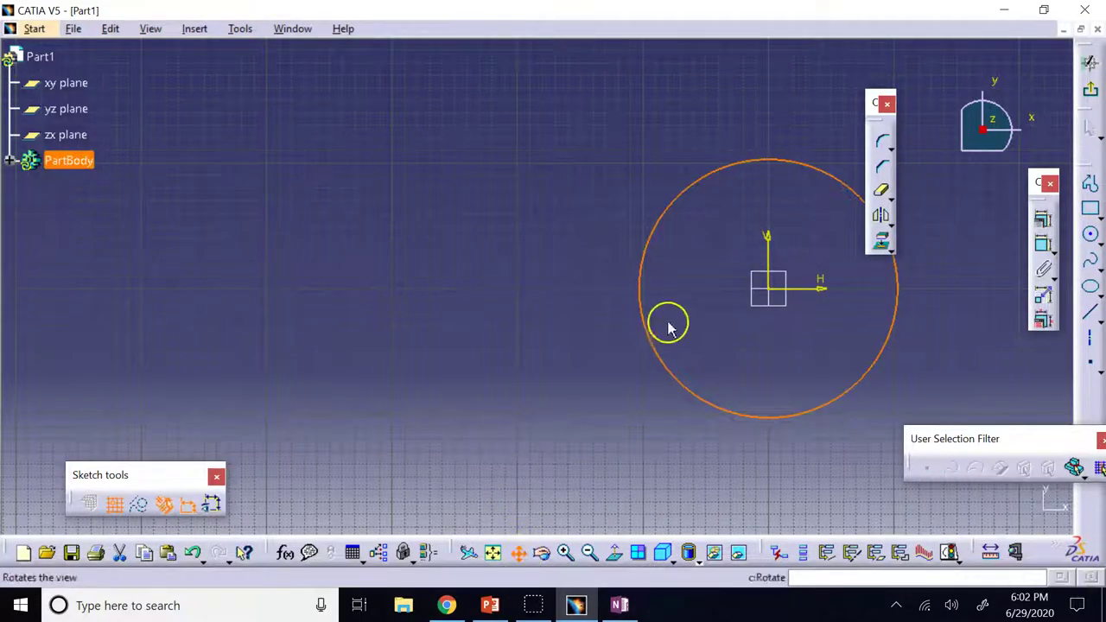
left_click_drag(666, 322, 389, 358)
left_click(685, 97)
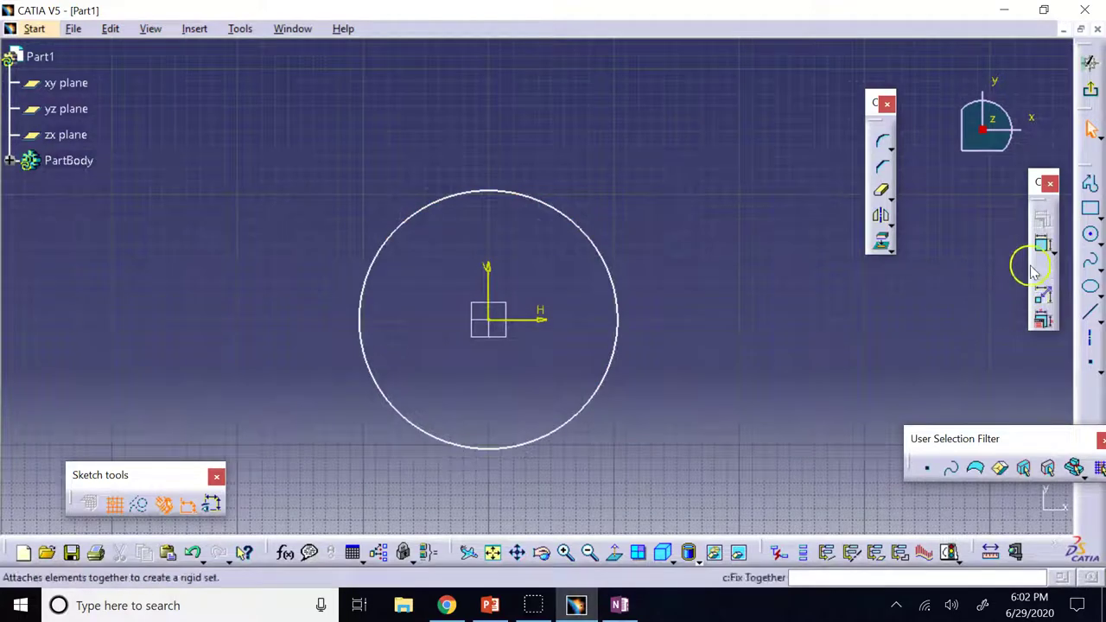
left_click(1090, 183)
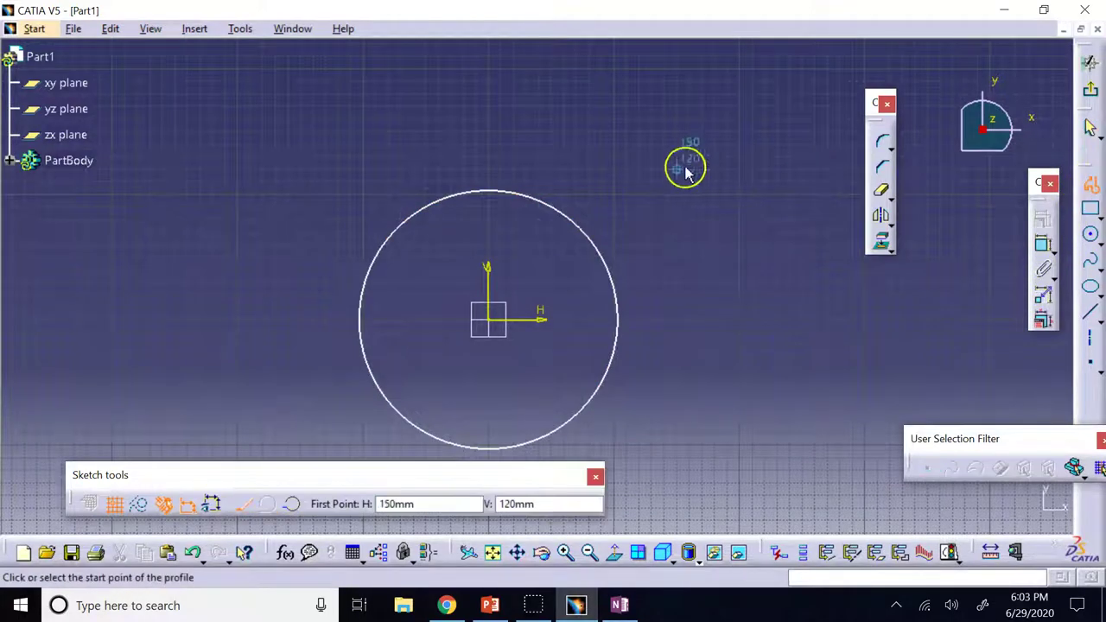
left_click(455, 190)
left_click(456, 169)
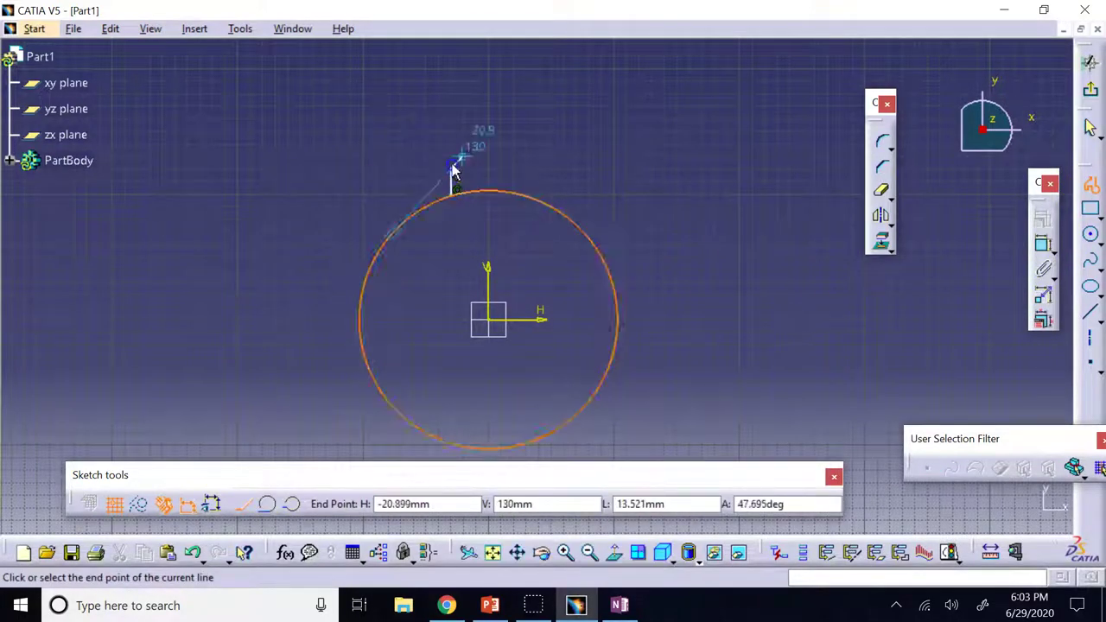
left_click(525, 170)
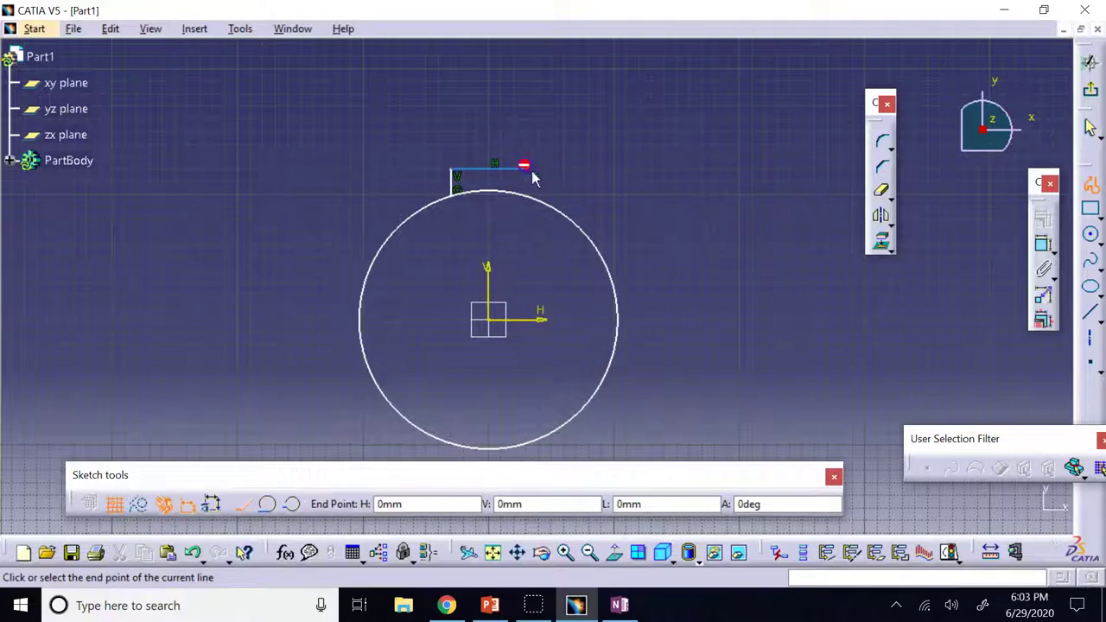
left_click(528, 192)
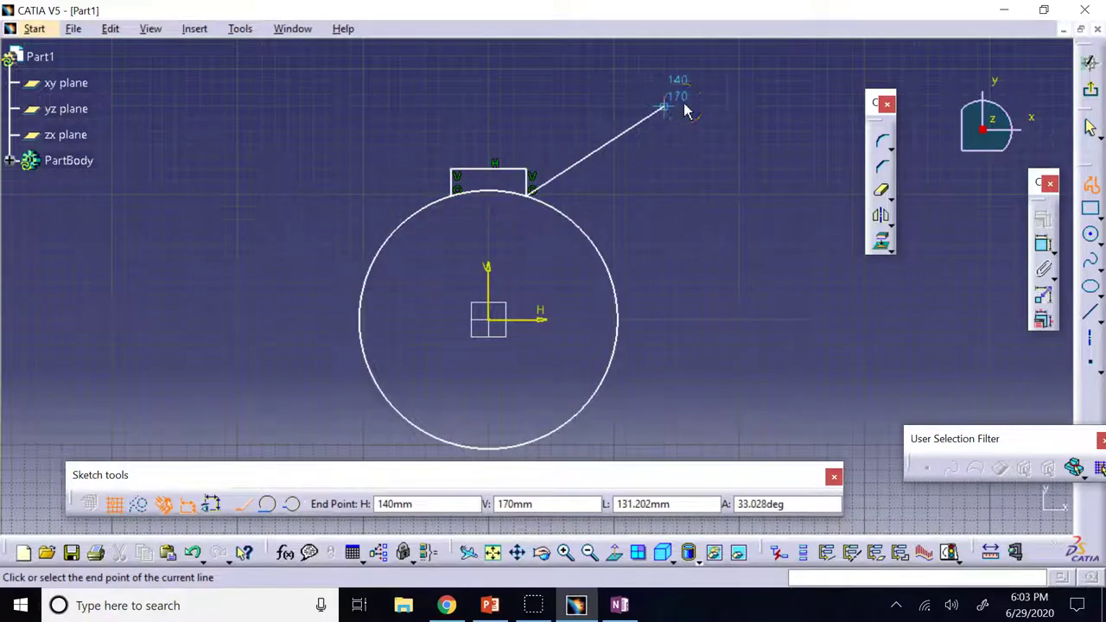
key("Escape")
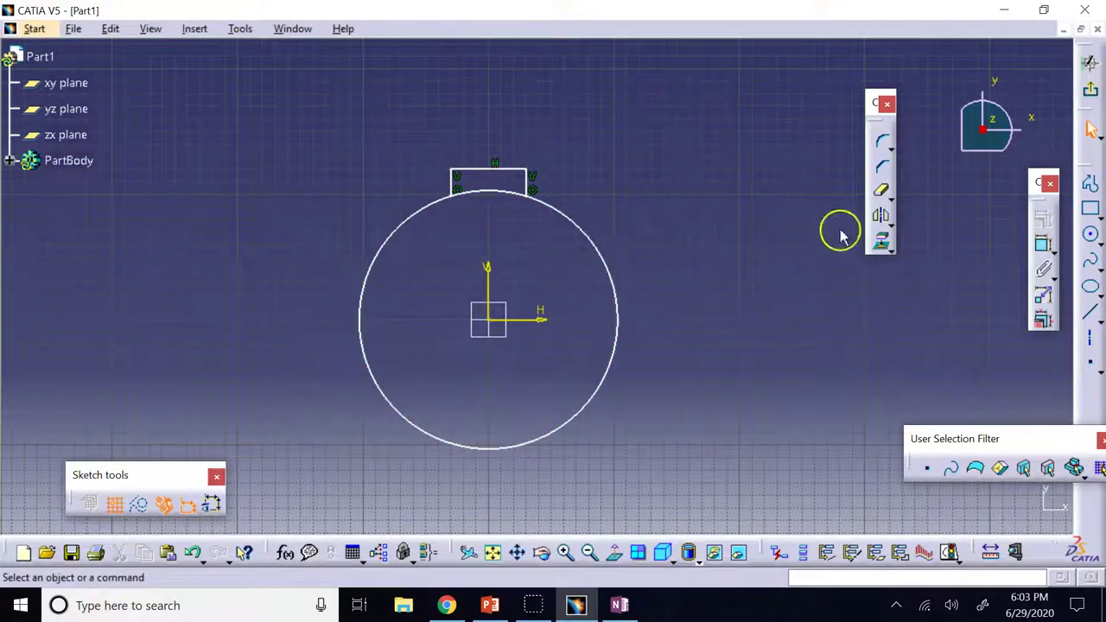
left_click(884, 193)
left_click(490, 197)
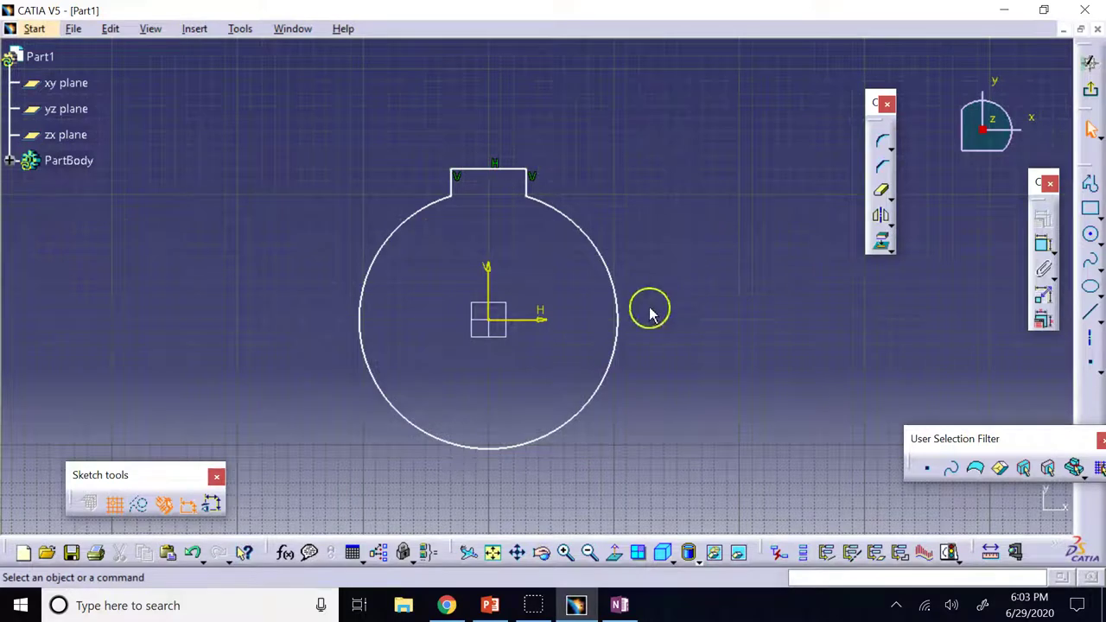
Draw a larger circle centred on the origin with a radius of about 175 mm, surrounding the keyway circle
left_click(1091, 235)
left_click(503, 323)
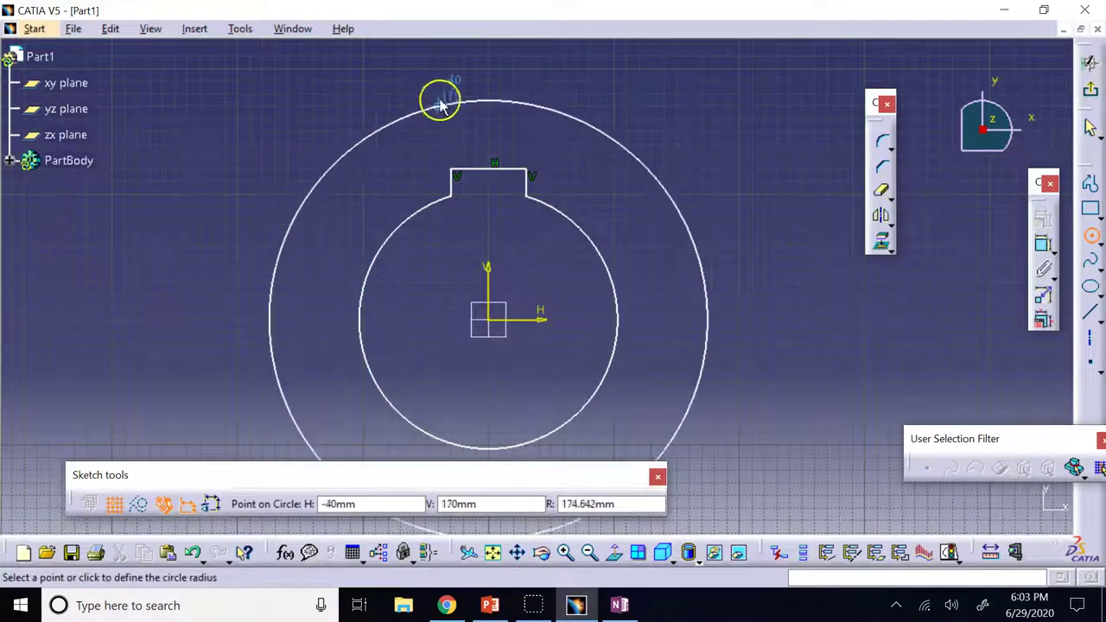
left_click(431, 106)
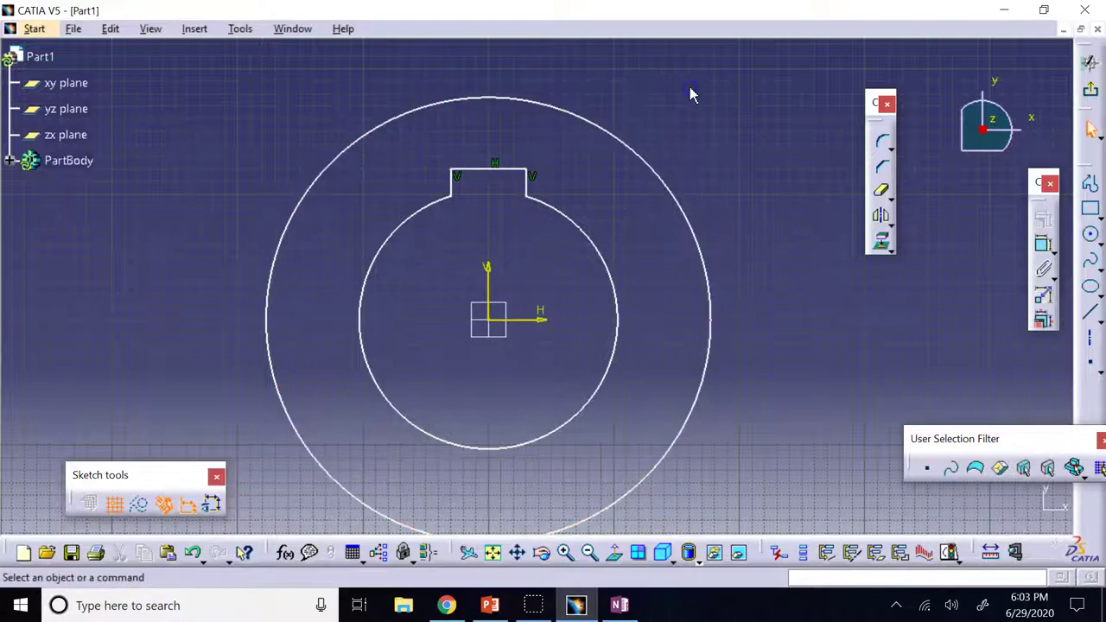
Draw a gear tooth's left flank spline from the outer circle to H -30, V 240 mm, and a 30 mm horizontal tip line to H 0
left_click(589, 552)
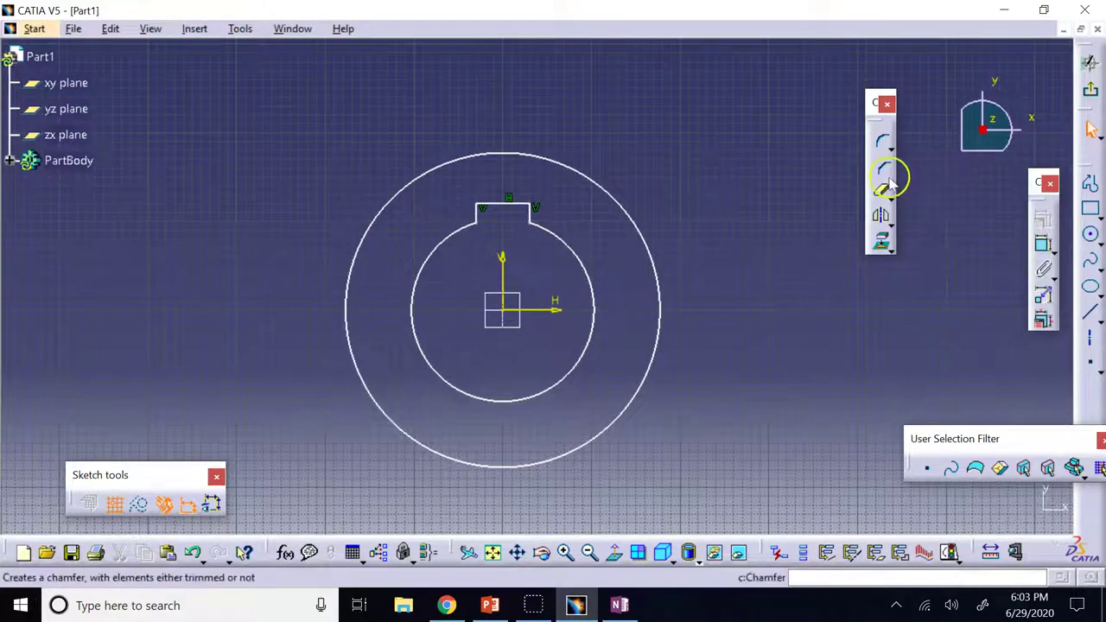
left_click(1091, 260)
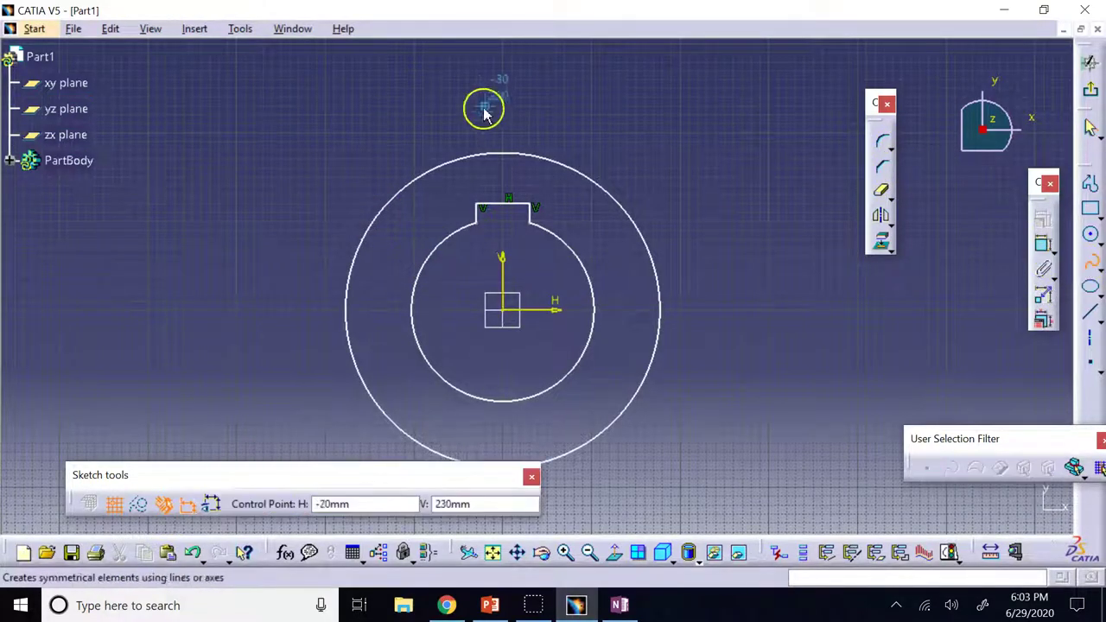
left_click(469, 156)
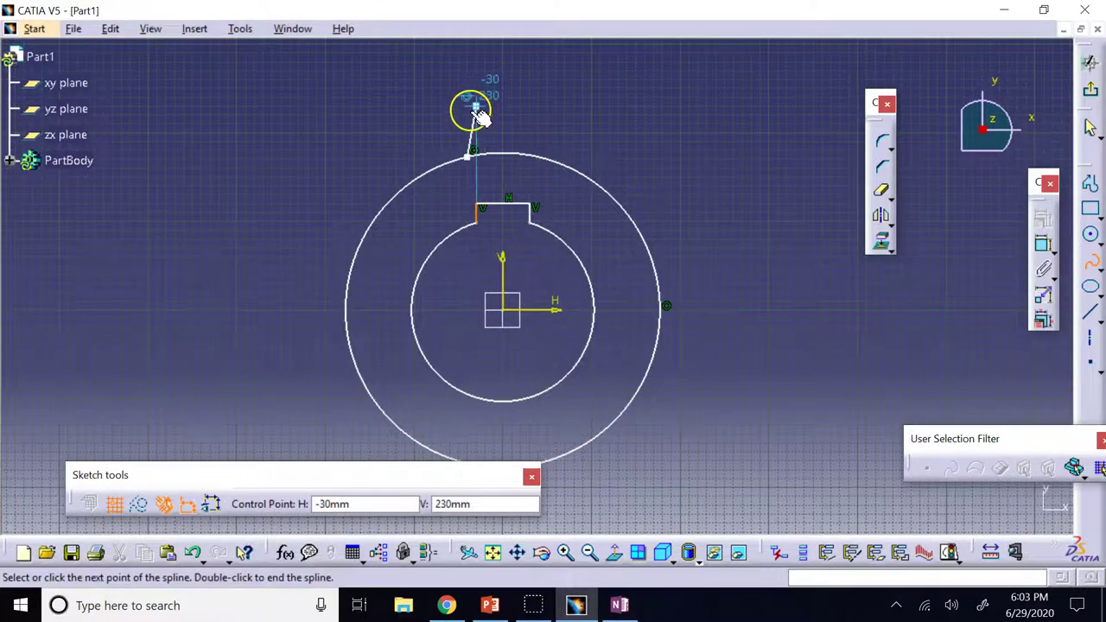
left_click(467, 132)
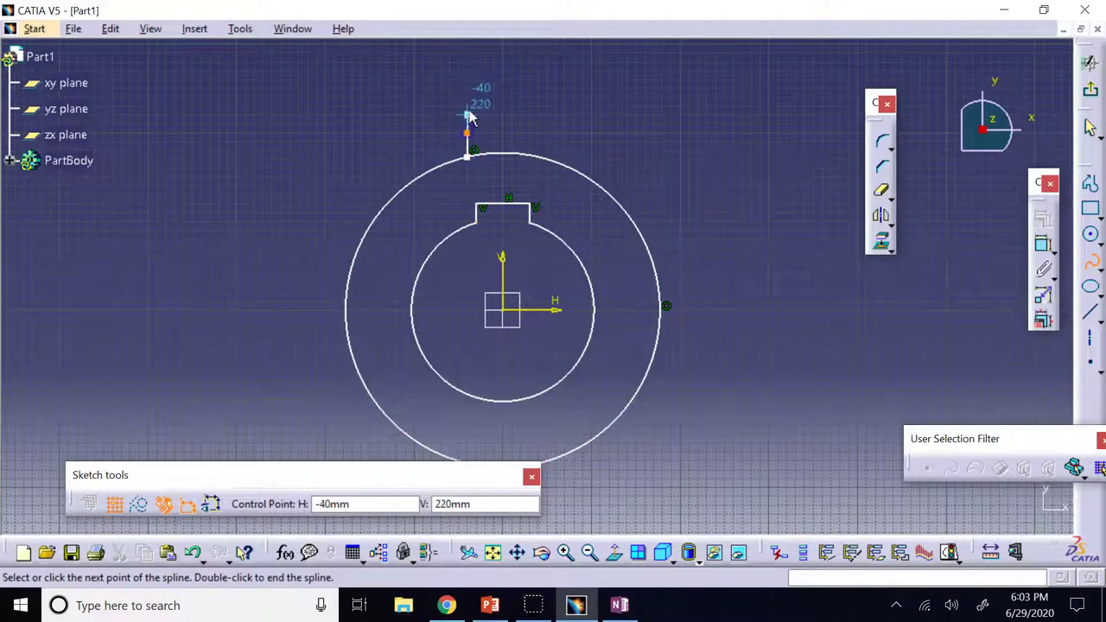
left_click(475, 95)
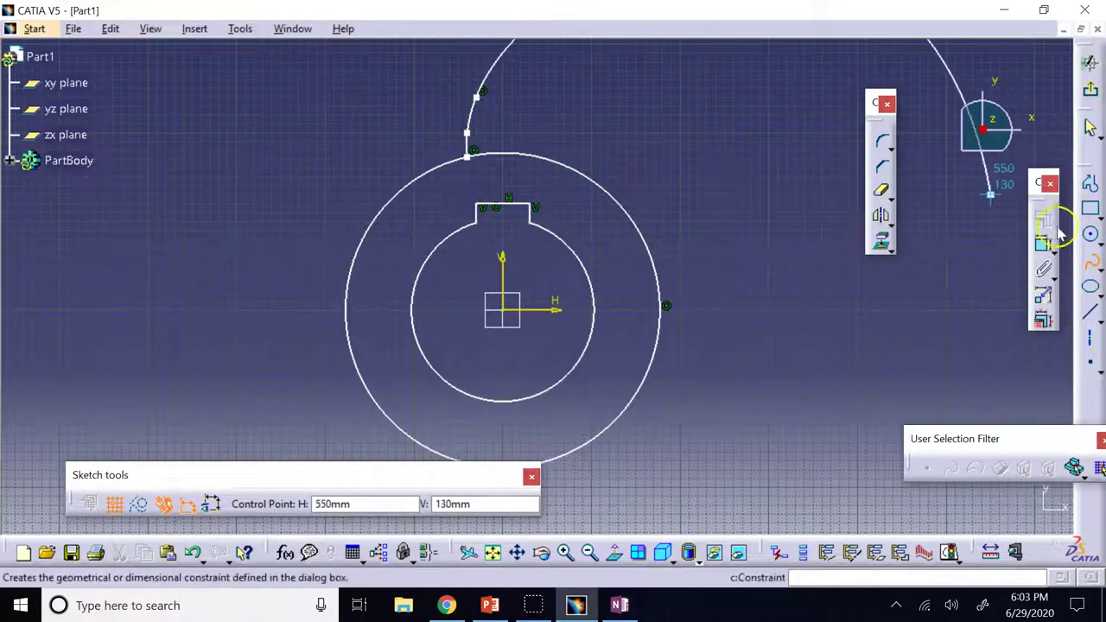
left_click(1085, 313)
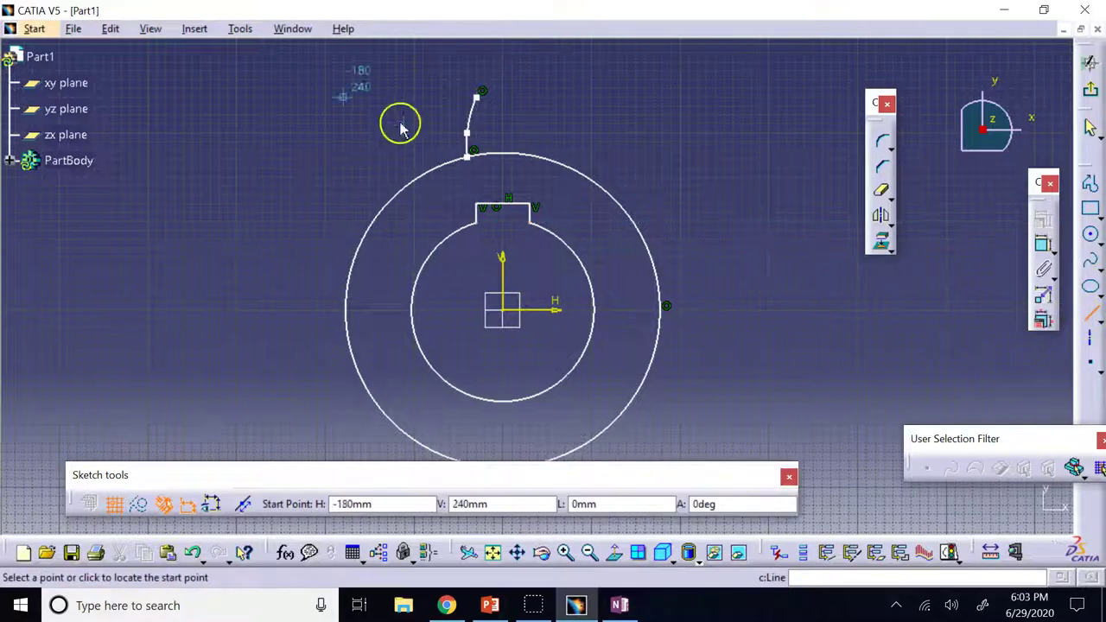
left_click(481, 100)
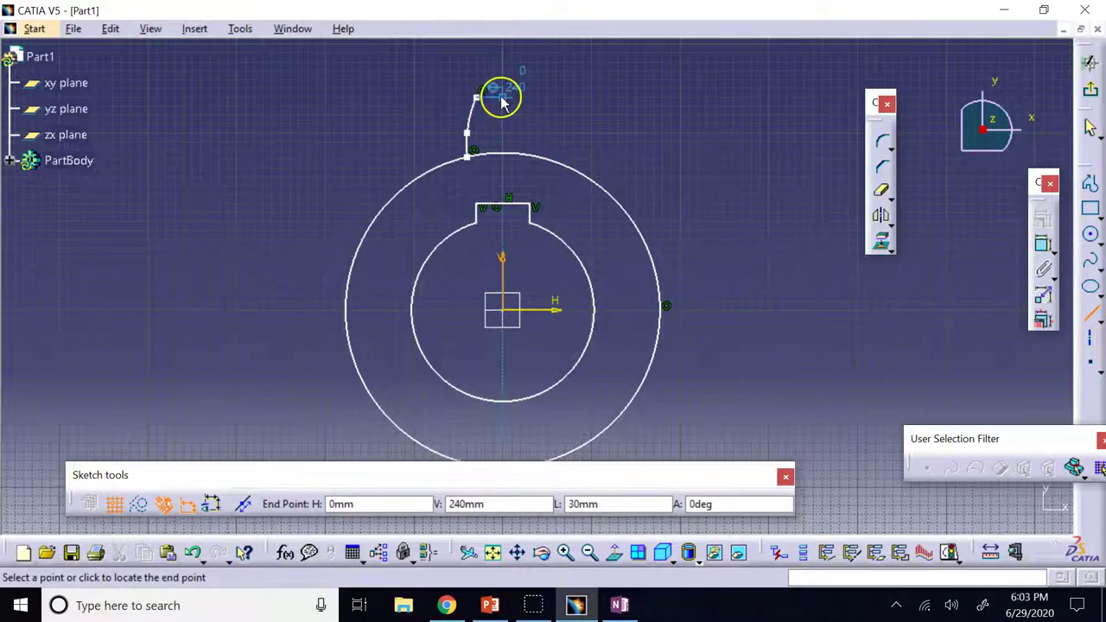
left_click(500, 101)
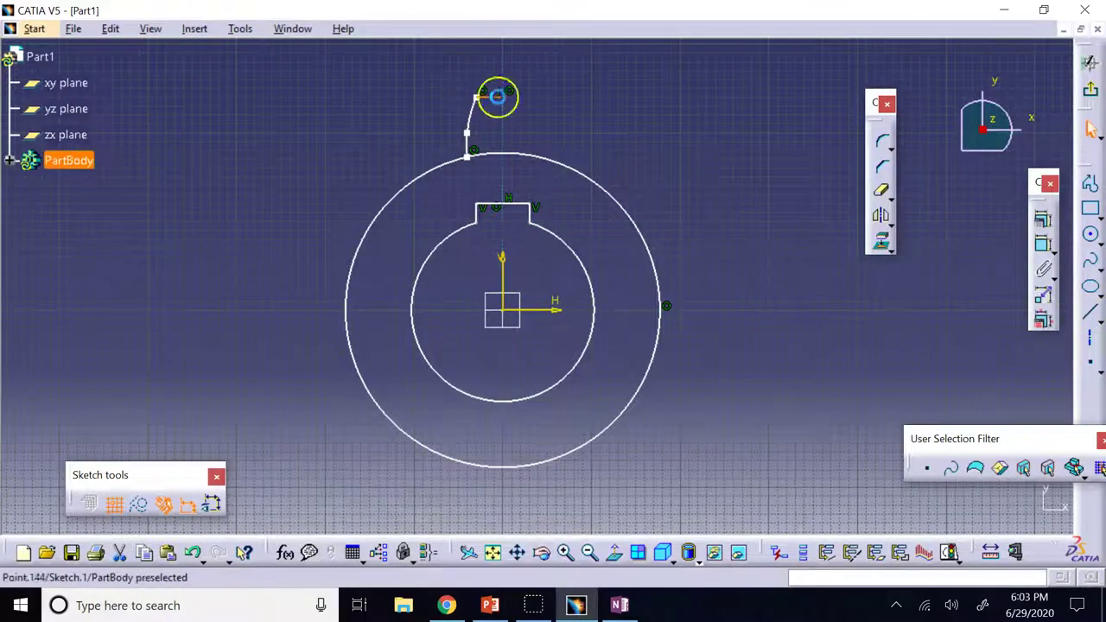
Draw the tooth's right flank as a three-point spline from the tip line's free end down to the outer circle near H 20 mm
left_click(1093, 266)
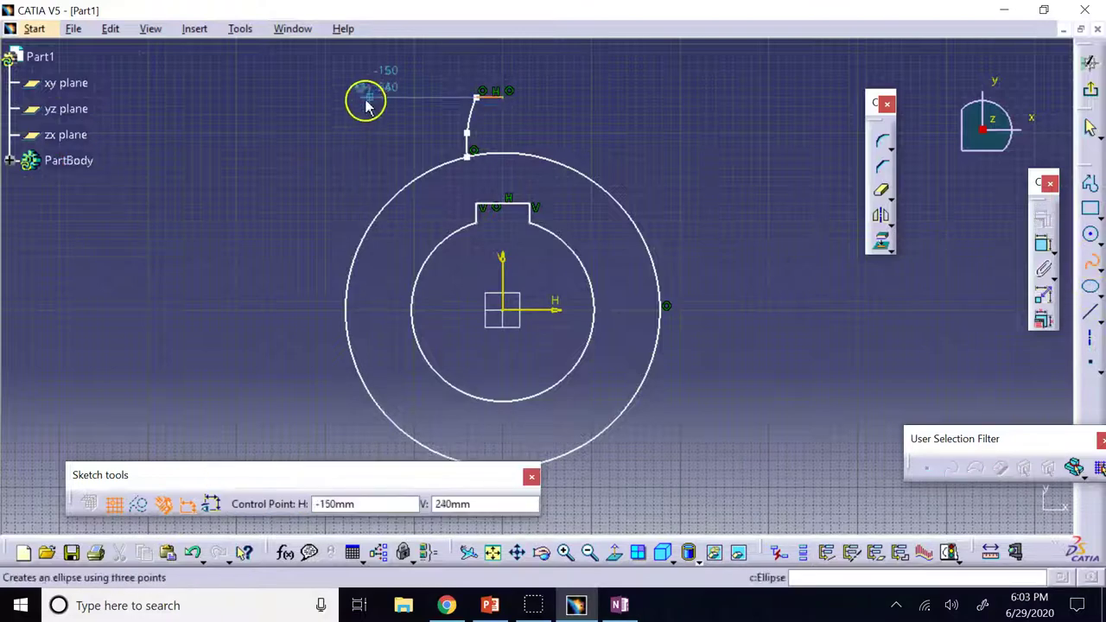
left_click(510, 99)
left_click(511, 113)
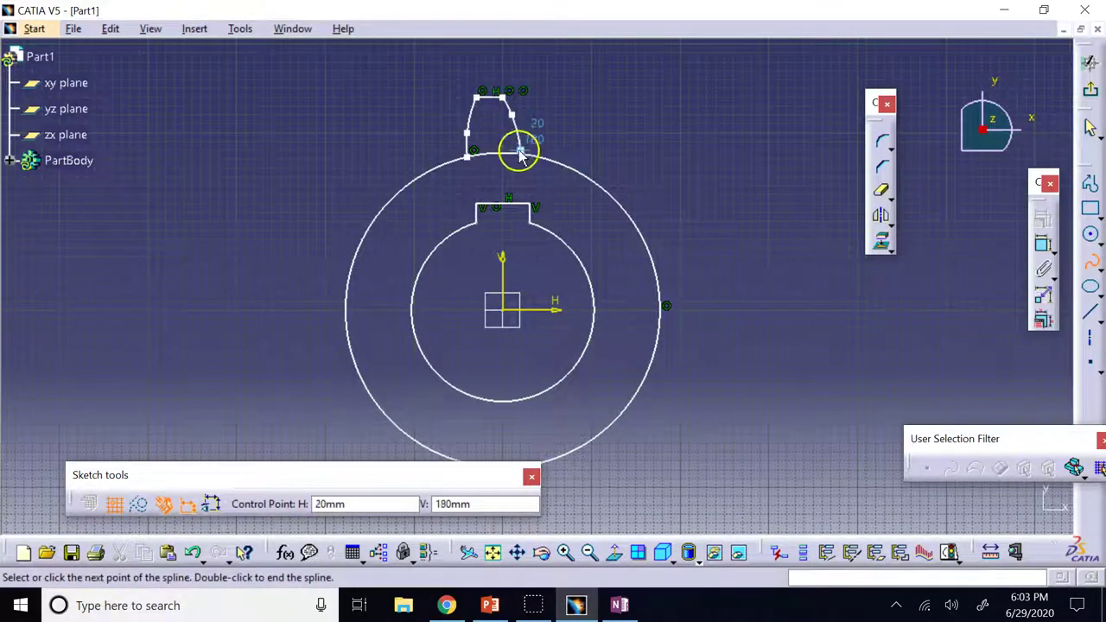
double_click(523, 155)
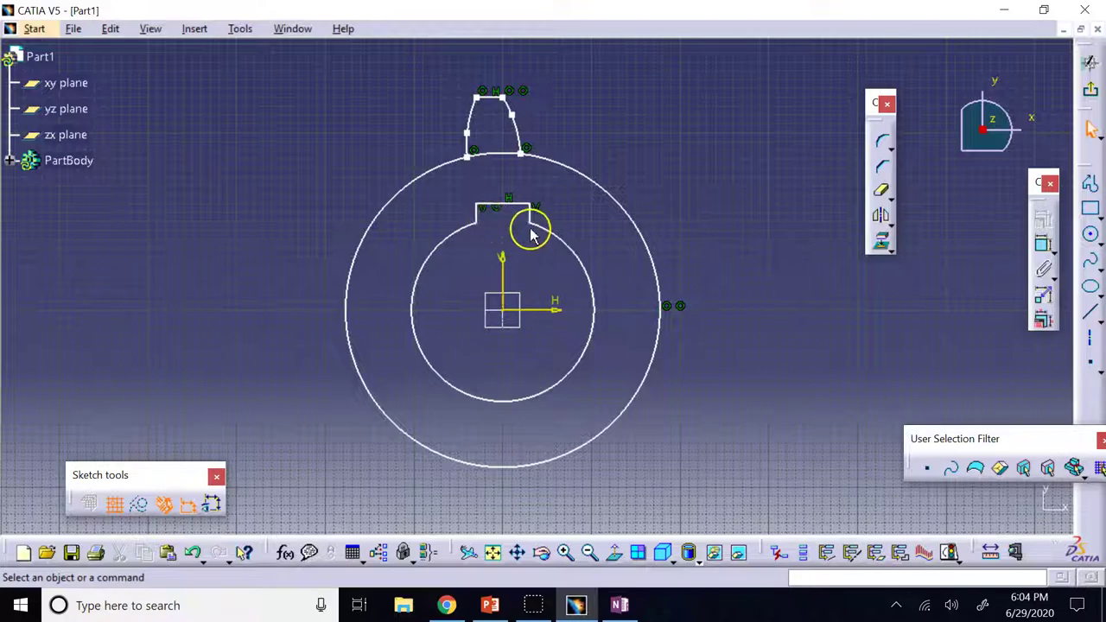
Draw a shaft circle centred on the origin with a radius of about 90 mm, just inside the keyway circle
left_click(1092, 236)
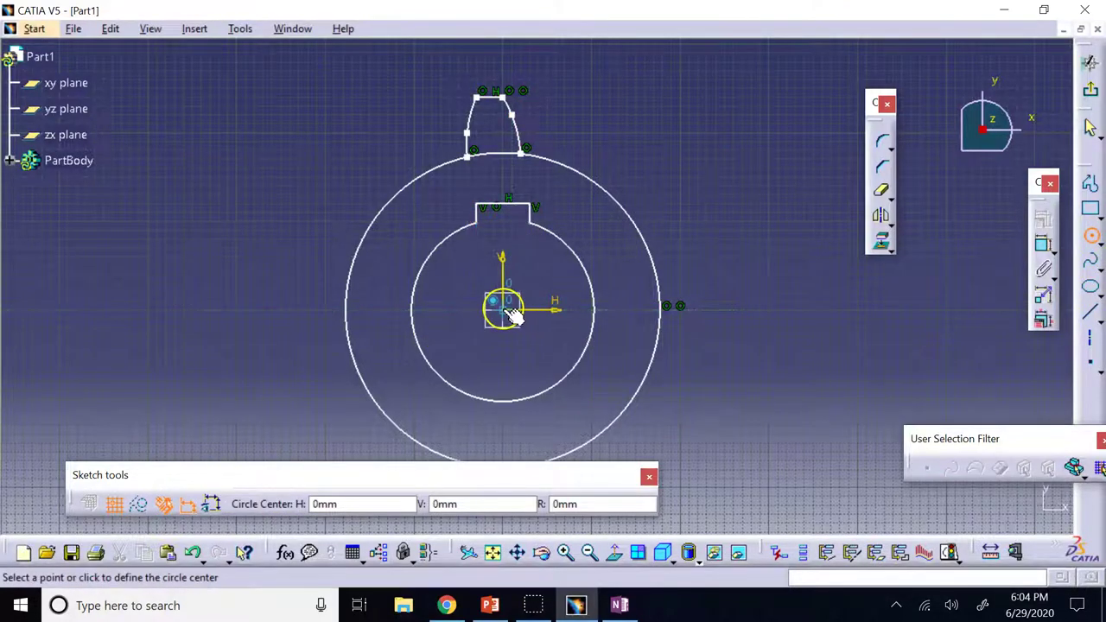
left_click(509, 311)
left_click(506, 234)
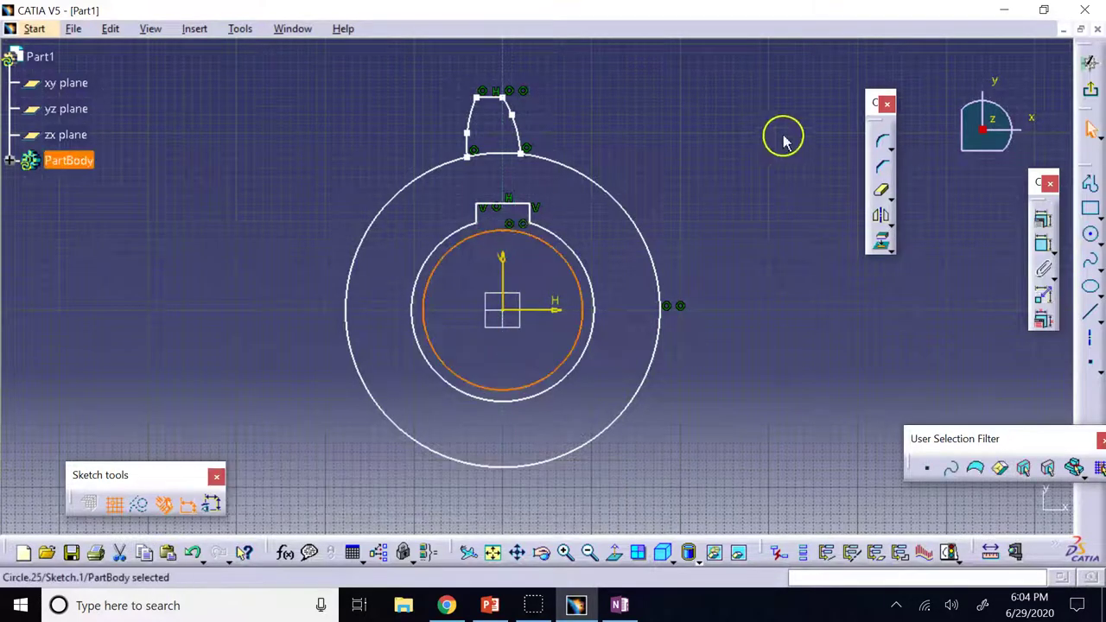
Draw a three-sided shaft key slot between H -30 and 30 mm below the keyway and Quick Trim the shaft circle's arc between its sides
left_click(1091, 312)
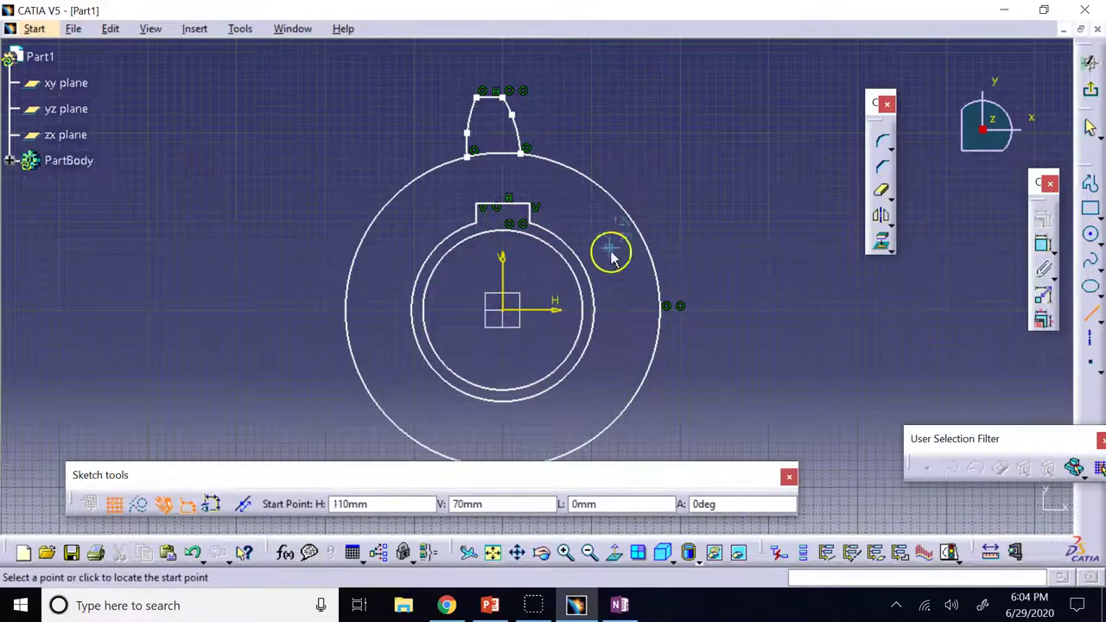
left_click(481, 251)
left_click(480, 258)
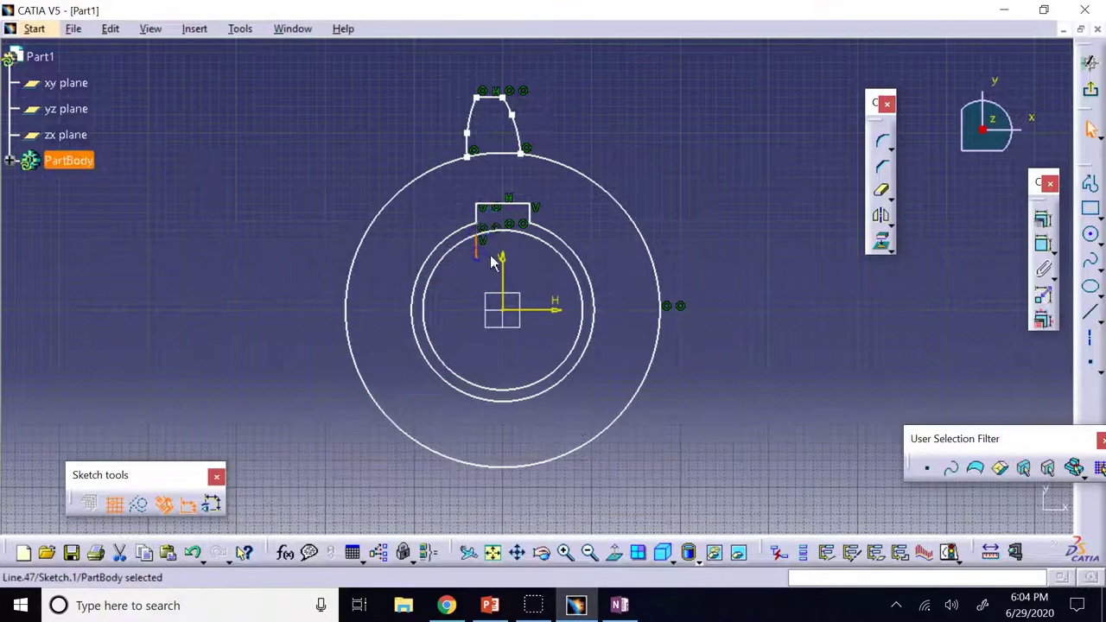
left_click(1092, 190)
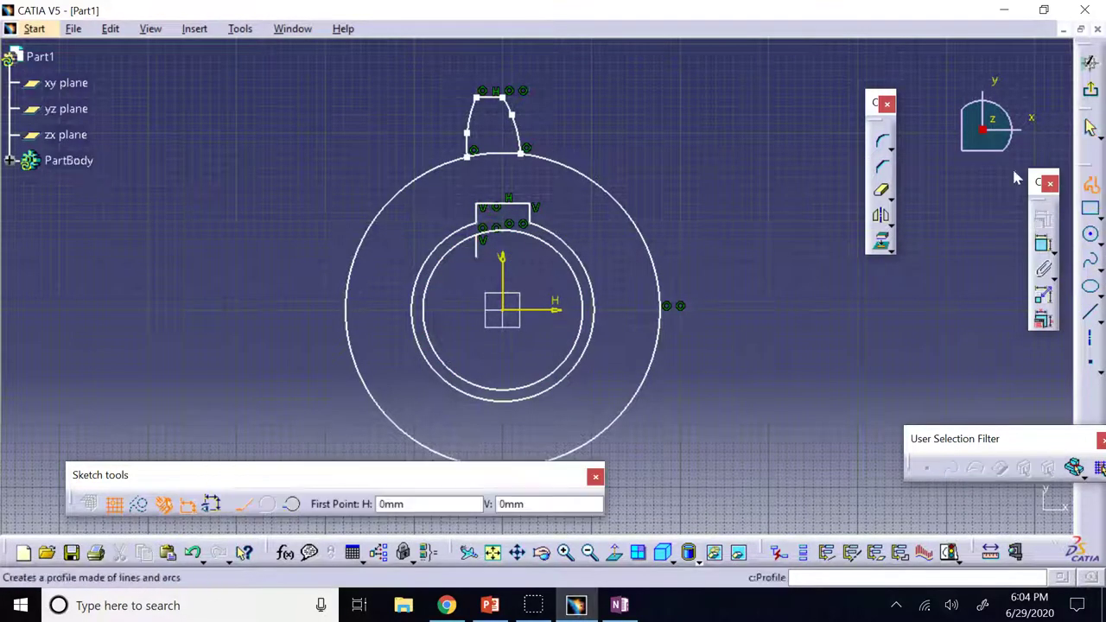
left_click(524, 254)
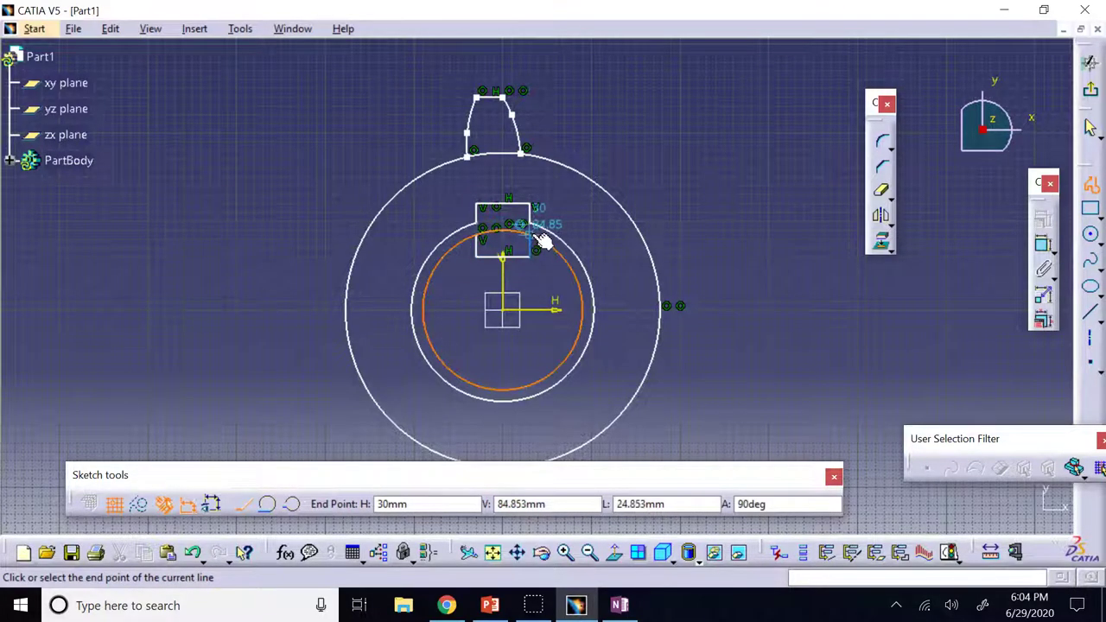
left_click(533, 240)
key("Escape")
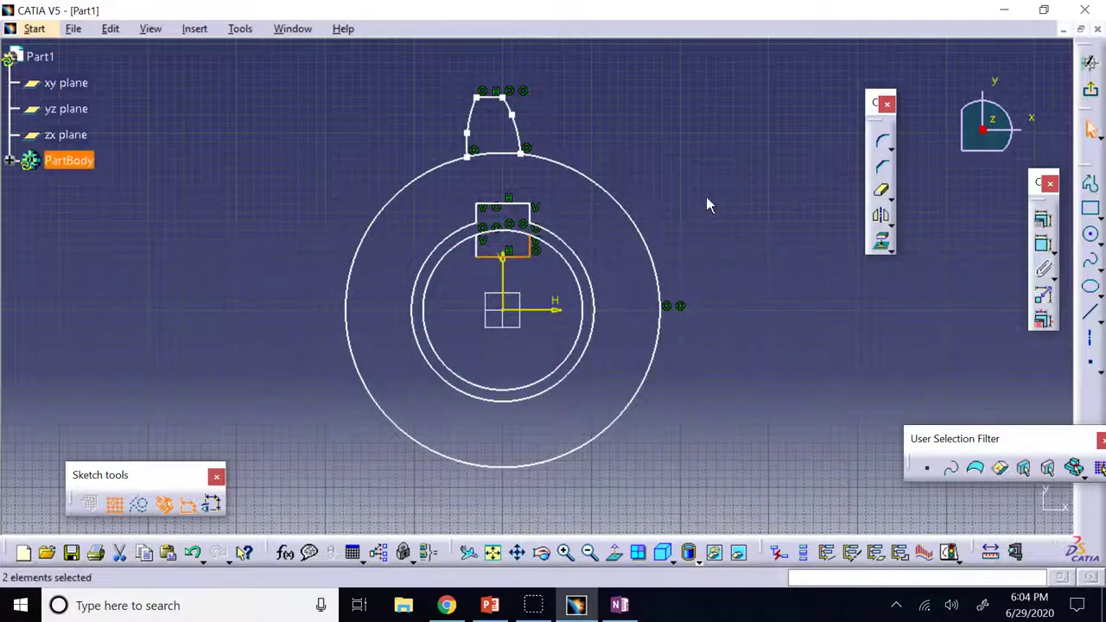
left_click(707, 199)
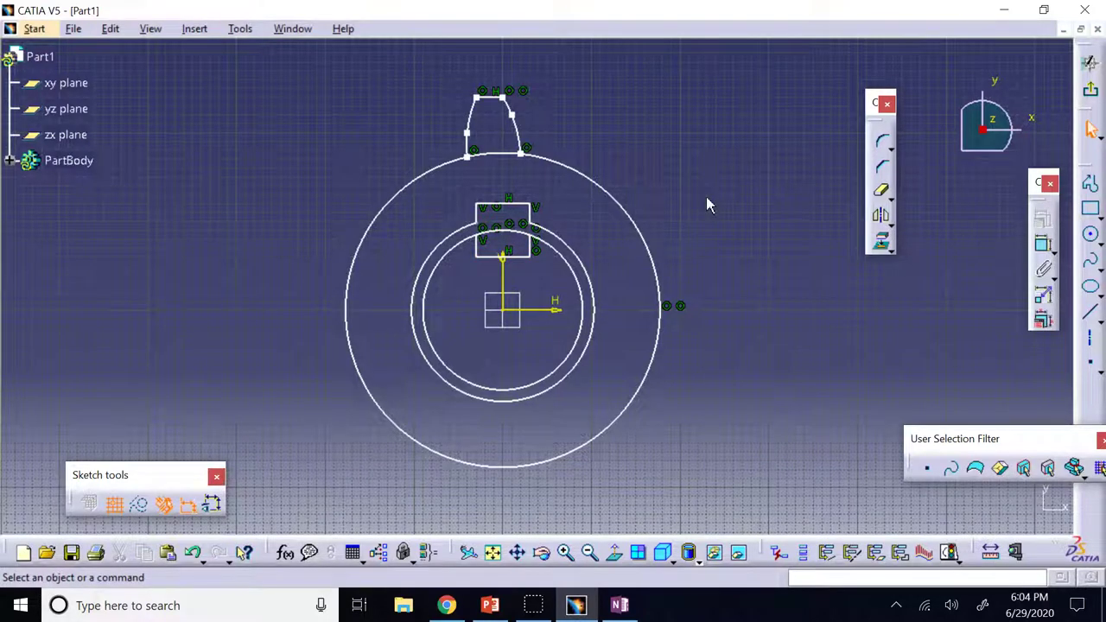
left_click(879, 193)
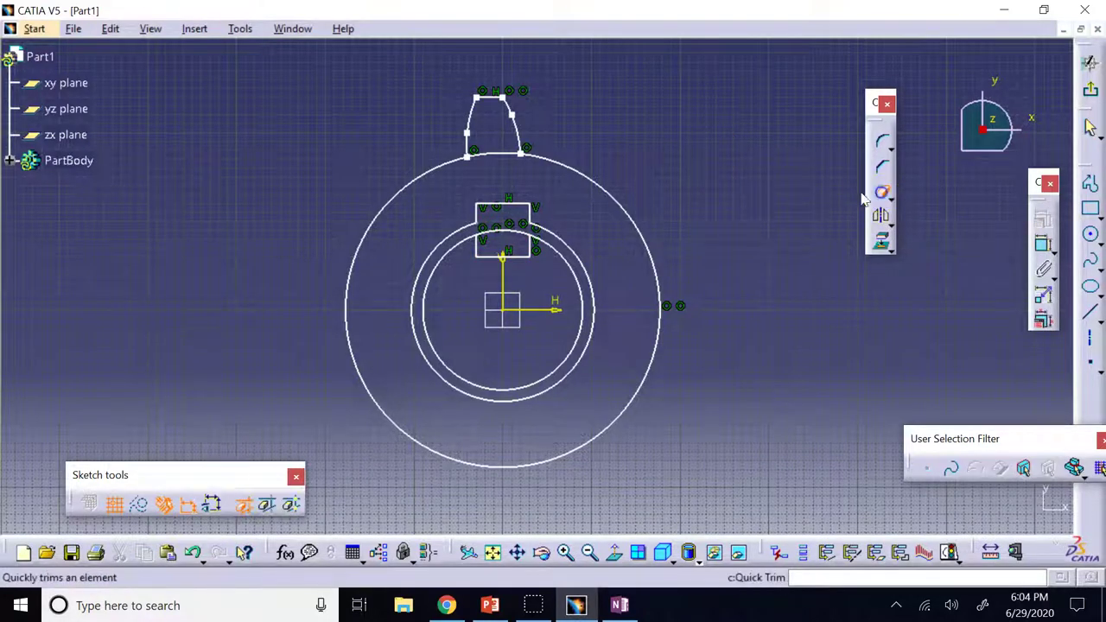
left_click(519, 229)
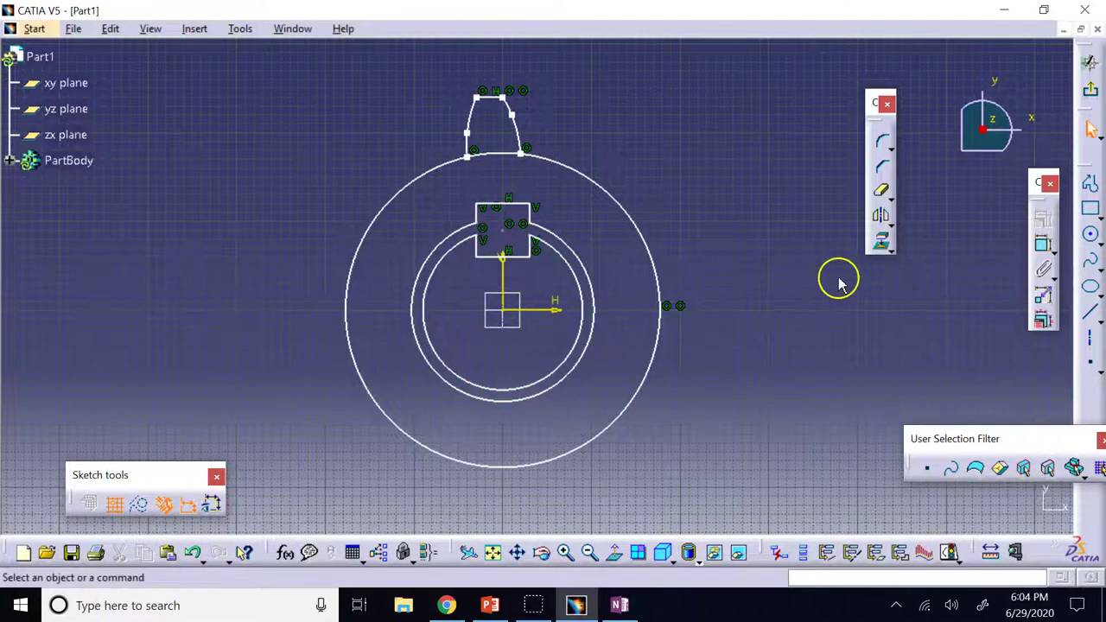
Draw a rectangle of about 40 by 40 mm inside the combined keyway opening to represent the key
left_click(1090, 209)
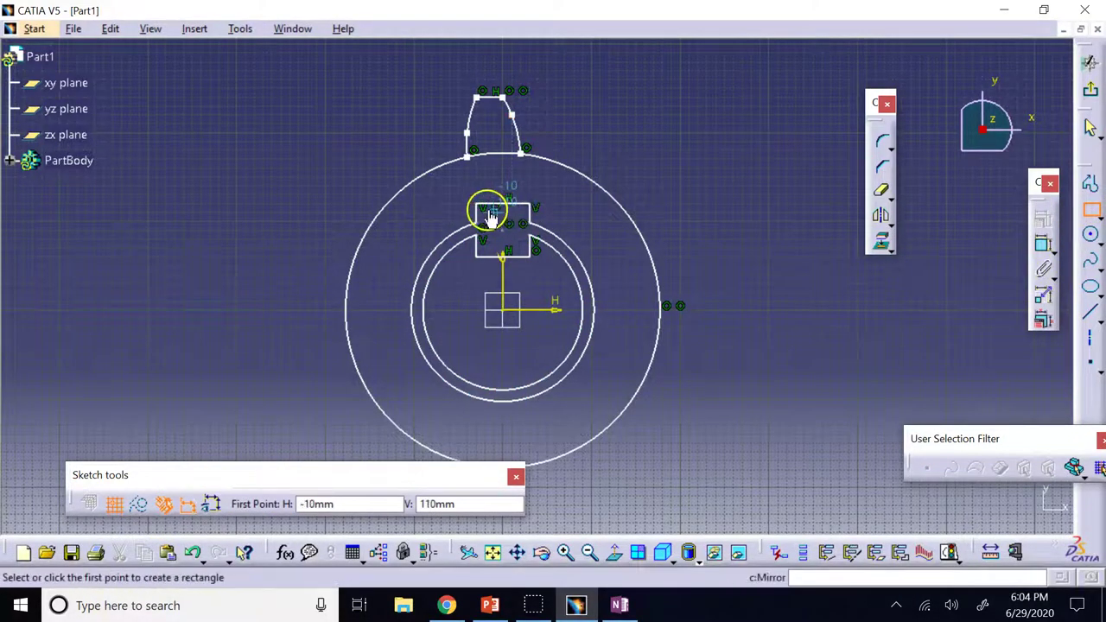
left_click(565, 551)
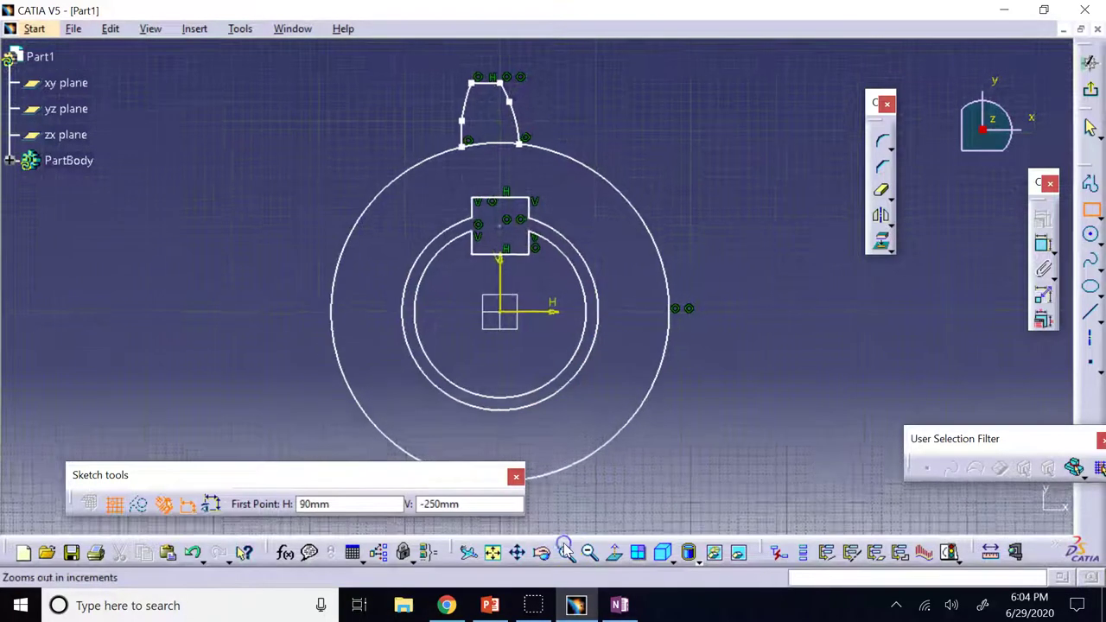
left_click(566, 552)
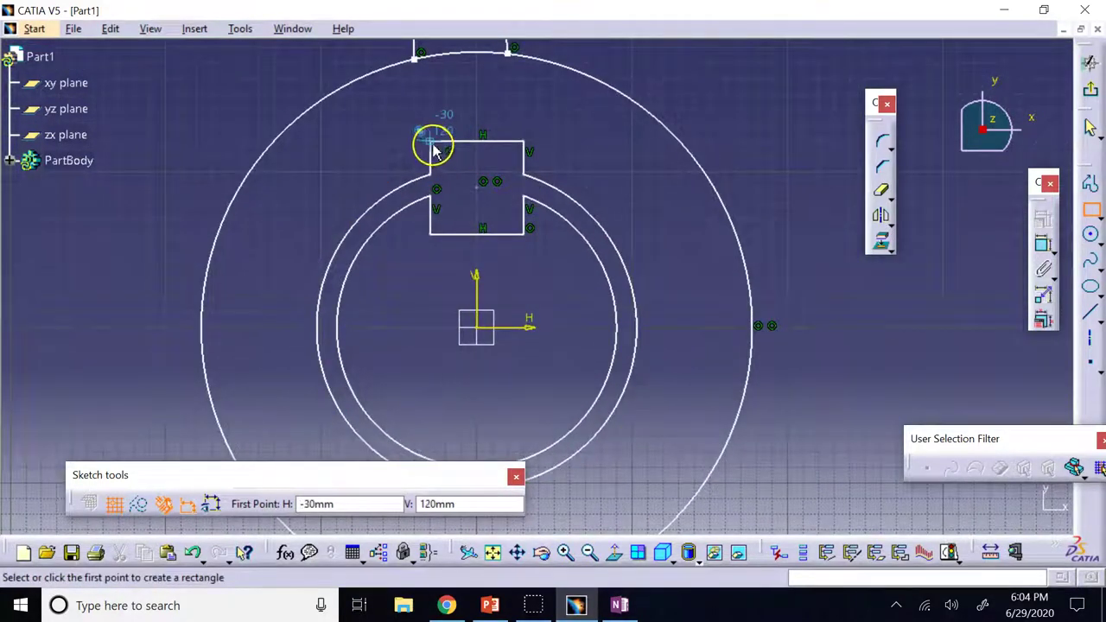
left_click(445, 156)
left_click(508, 218)
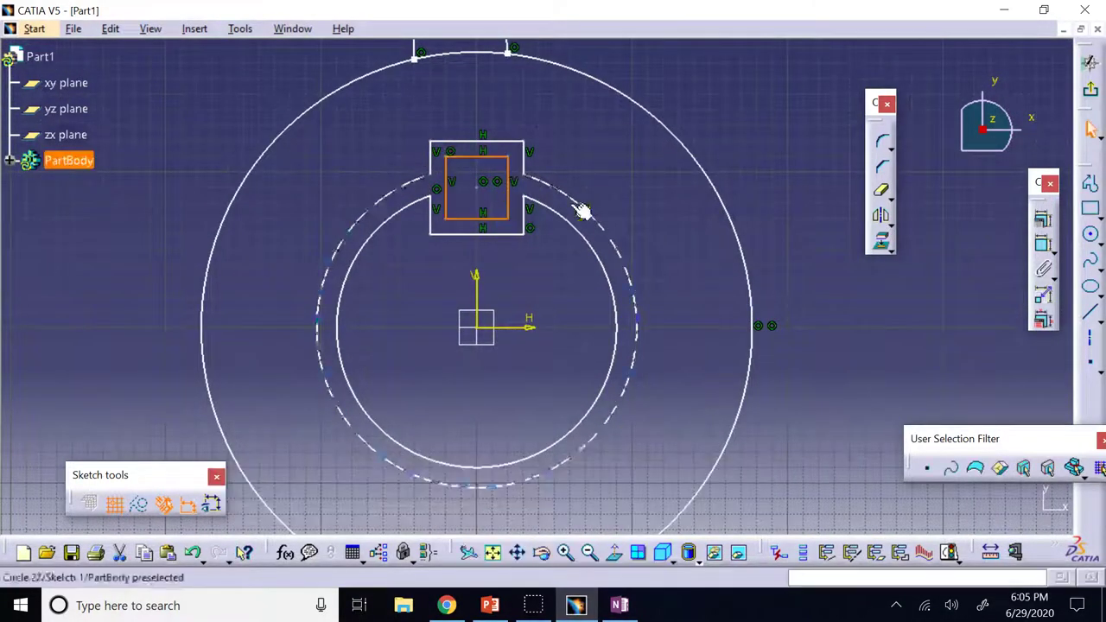
left_click(529, 82)
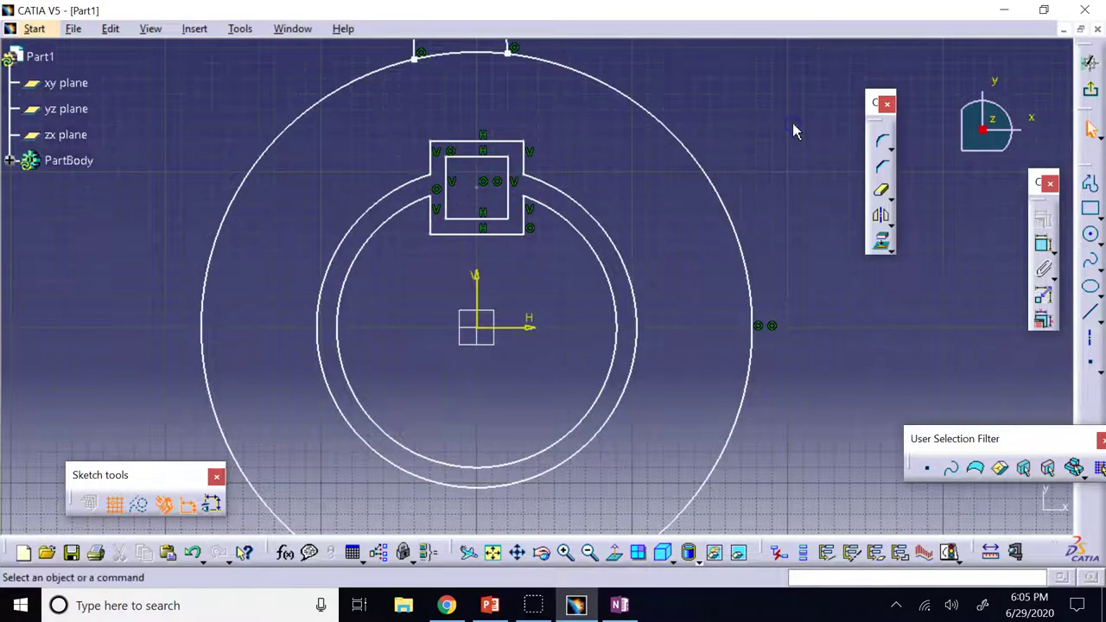
Quick Trim the outer circle's arc between the two flanks at the base of the gear tooth
left_click(590, 551)
mouse_move(391, 369)
middle_mouse_down()
mouse_move(481, 452)
mouse_move(531, 225)
middle_mouse_up()
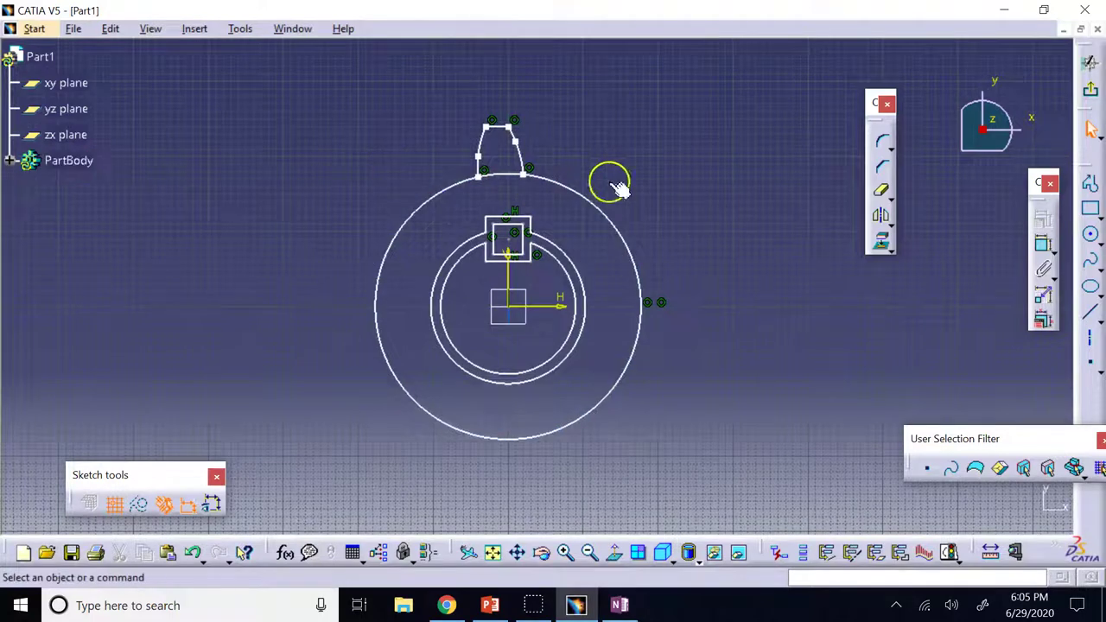
left_click(879, 190)
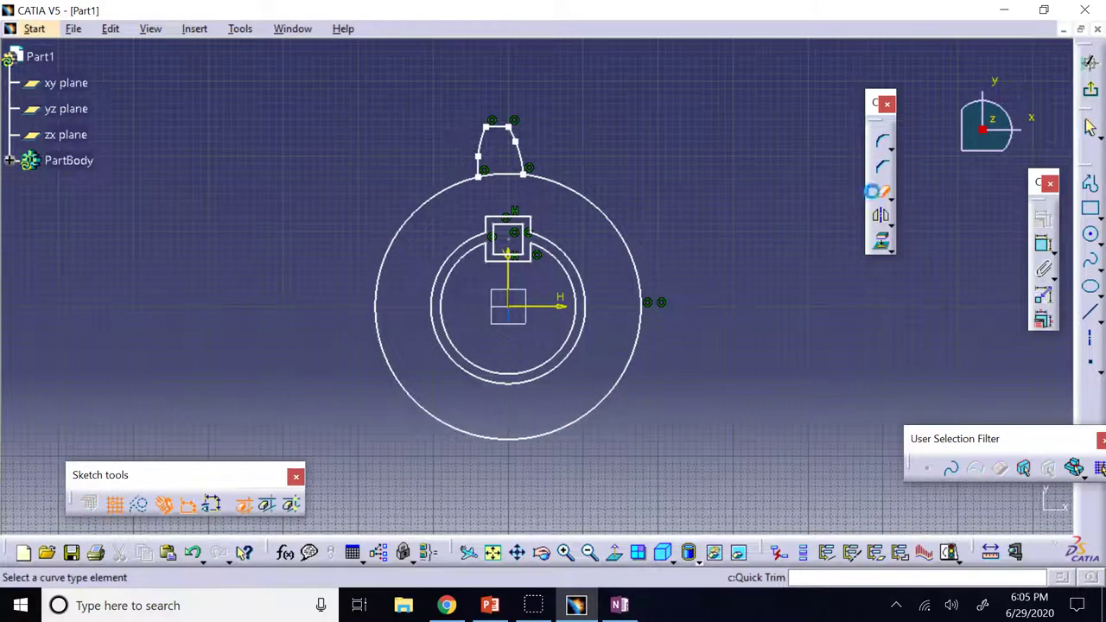
left_click(500, 177)
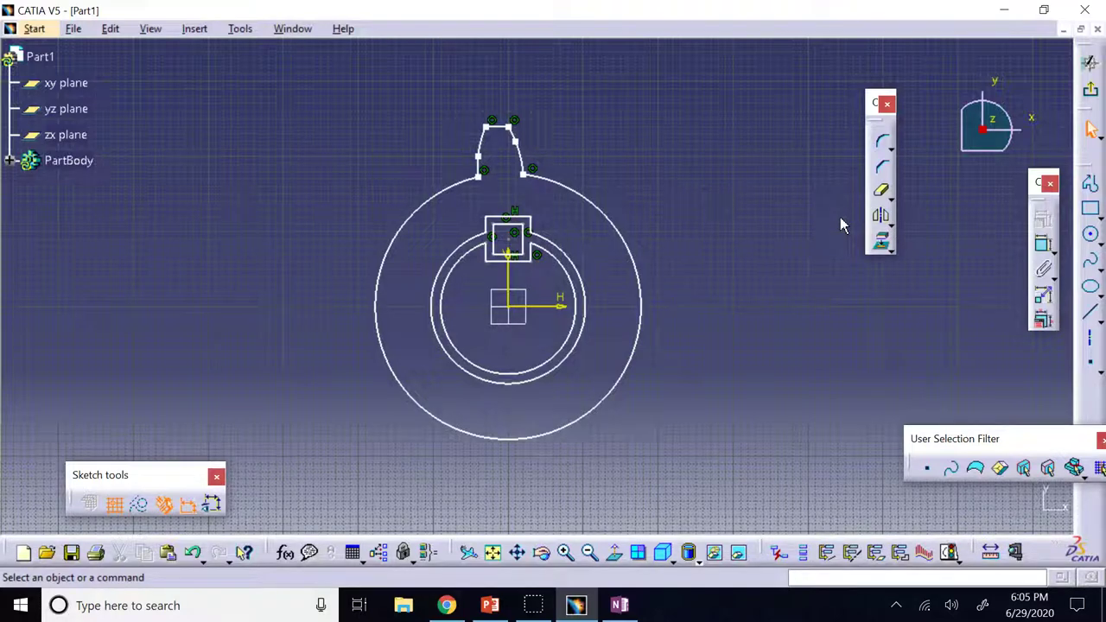
Switch to Chrome and run an image search for "gear key and keyway"
left_click(446, 607)
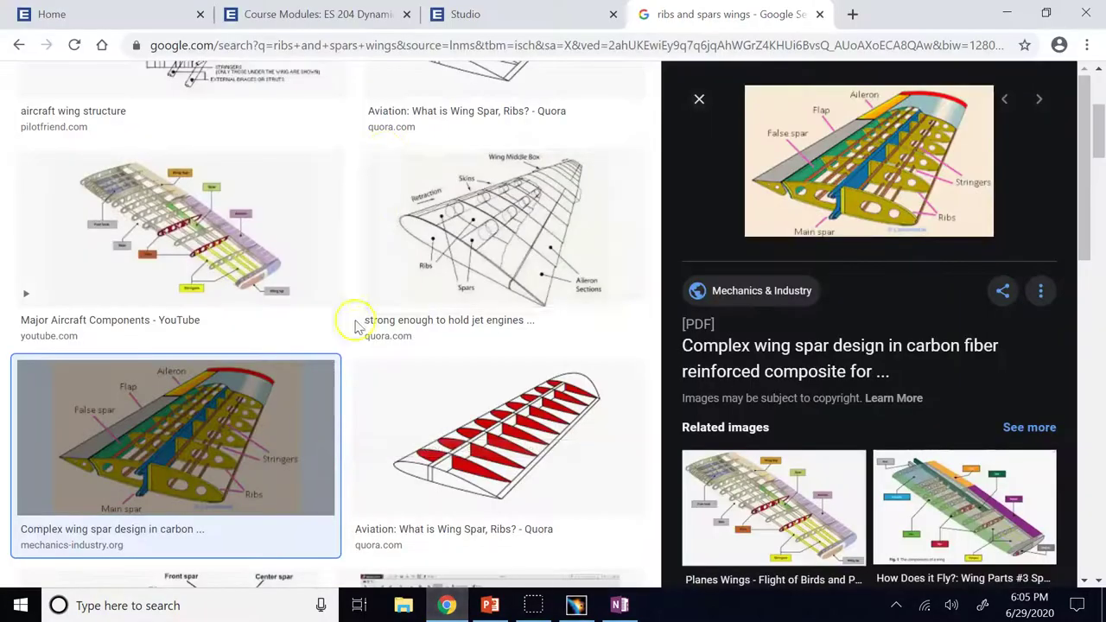
scroll(383, 338, "up", 3)
triple_click(398, 109)
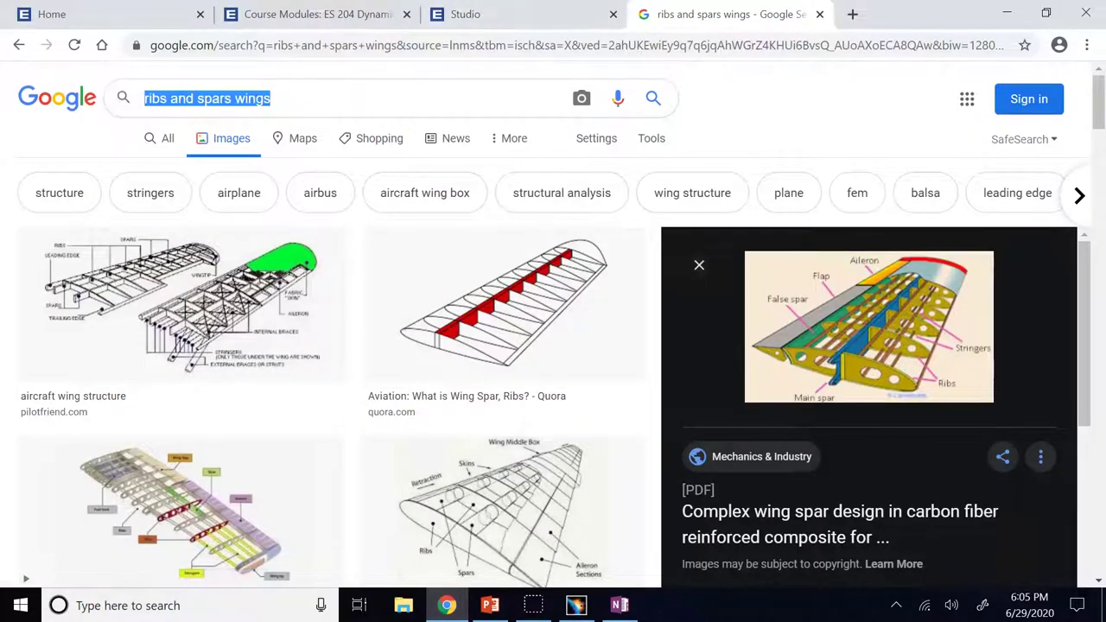
type("gear k")
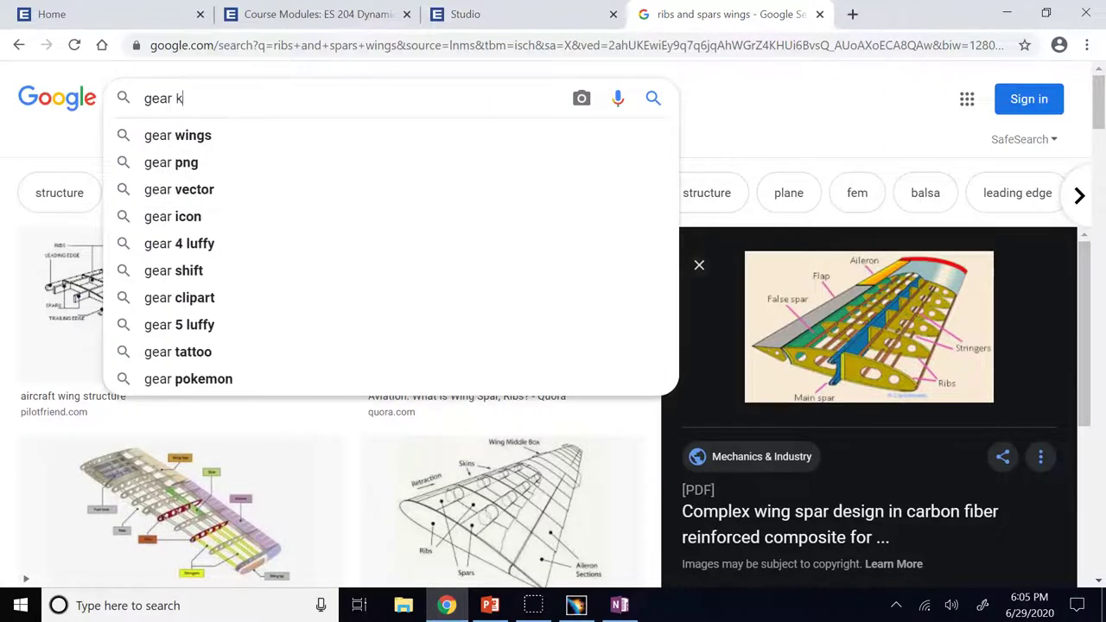
type("ey and k")
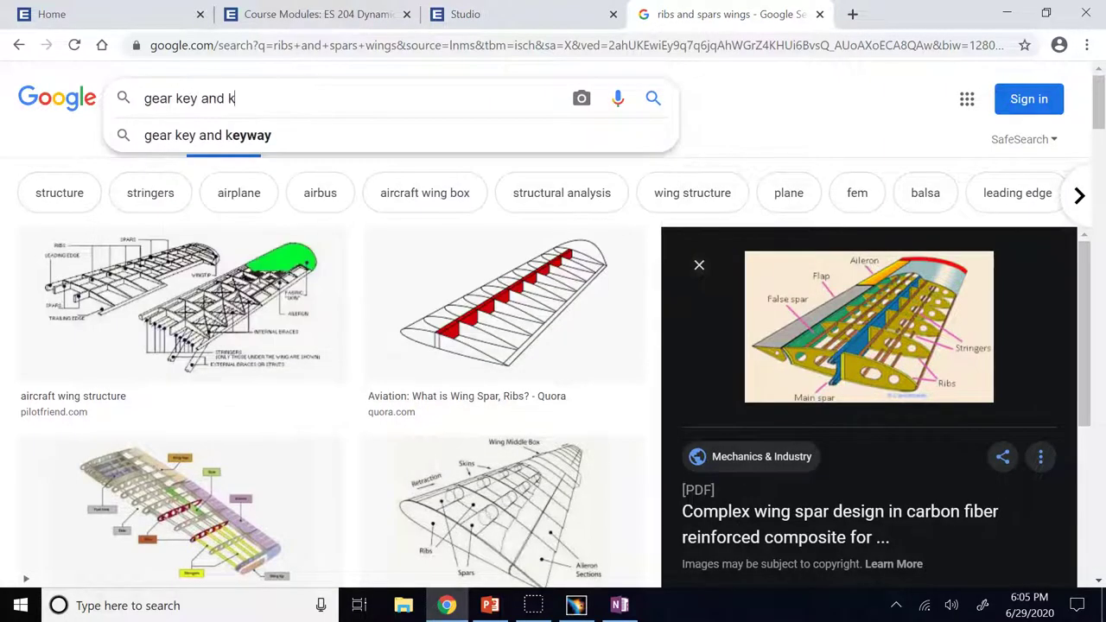
type("ewya")
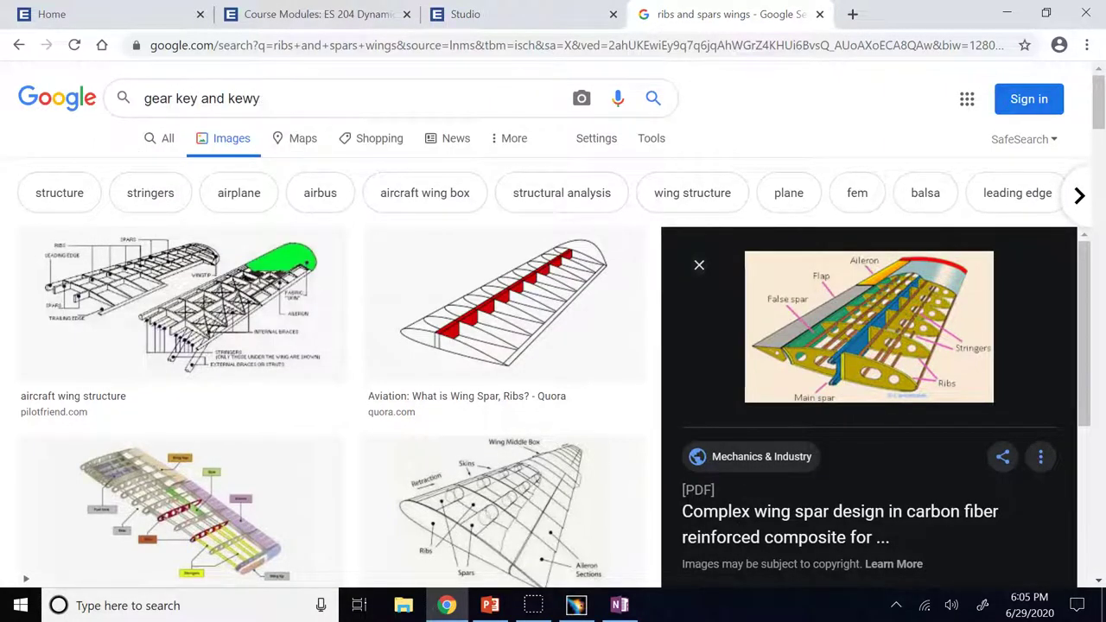
key("BackSpace")
key("BackSpace")
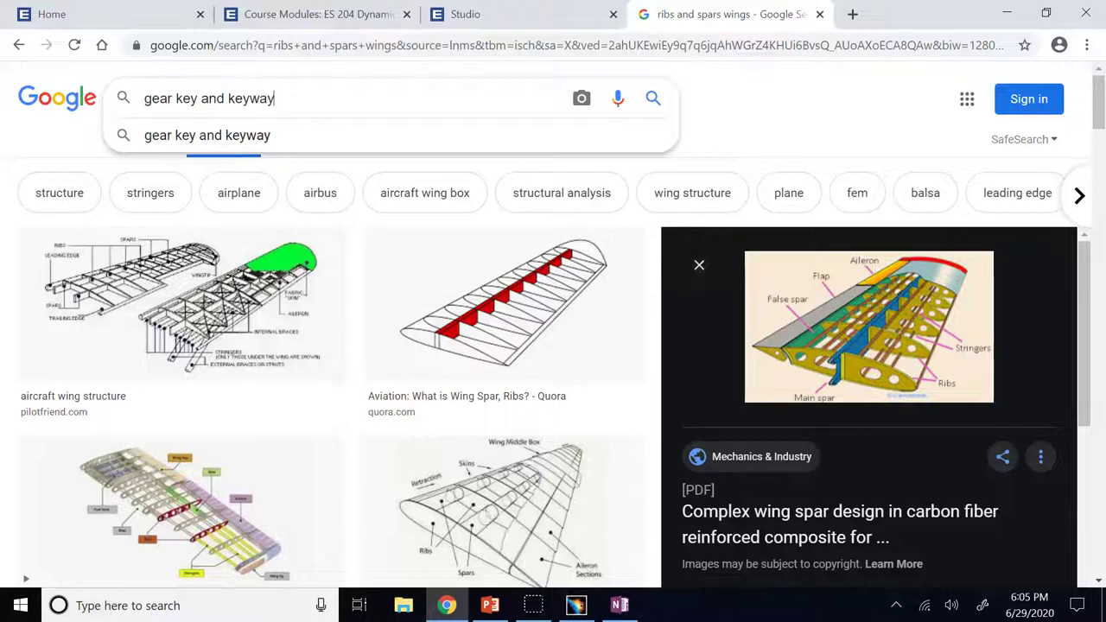
key("Return")
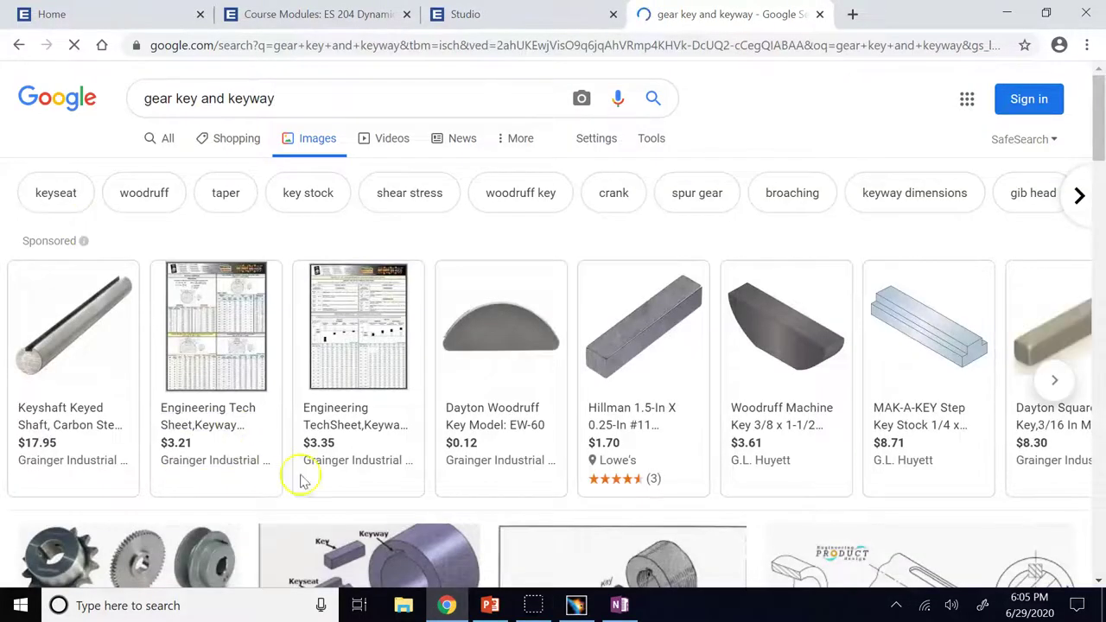
Examine the keyed shaft image from Linear Motion Tips and the gears with keyways image from Engineering Product Design
scroll(444, 543, "down", 3)
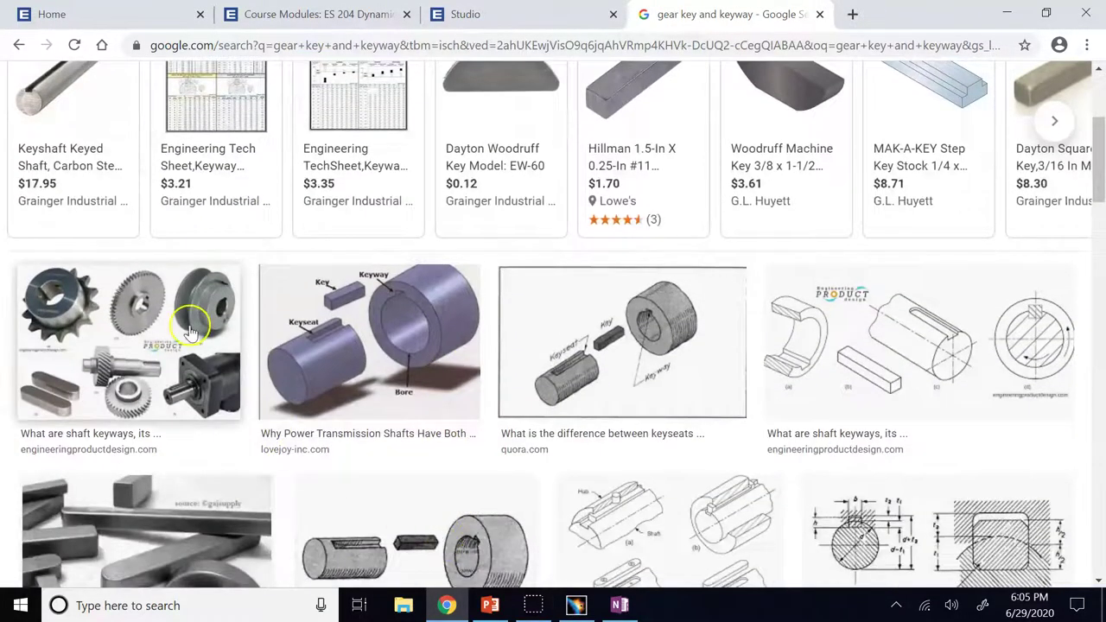
scroll(424, 420, "down", 3)
left_click(429, 354)
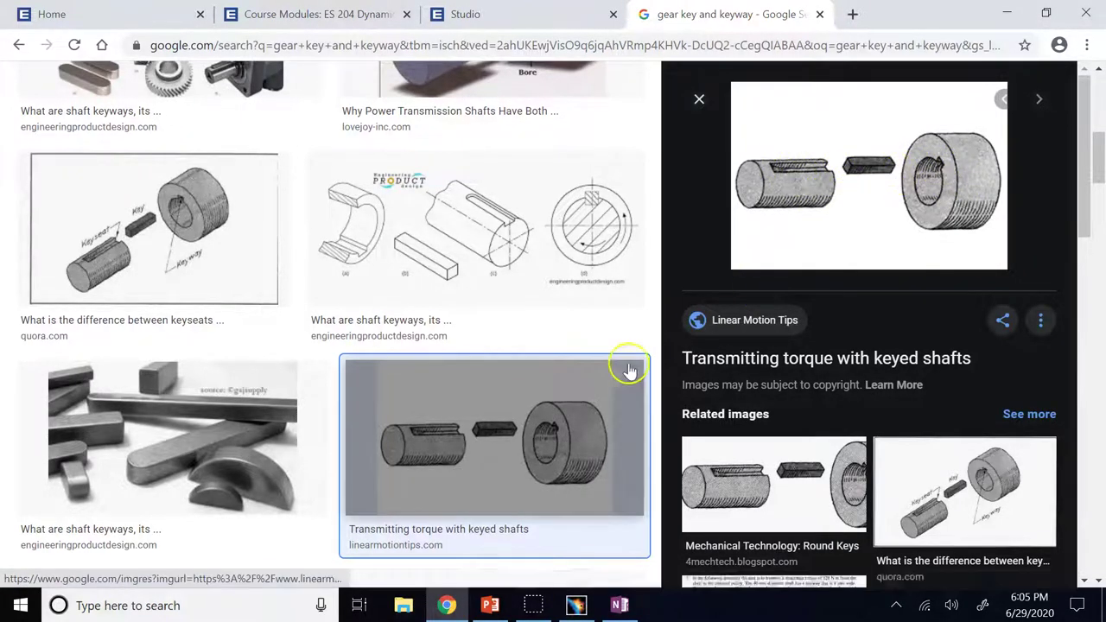
scroll(627, 367, "up", 6)
scroll(622, 373, "down", 4)
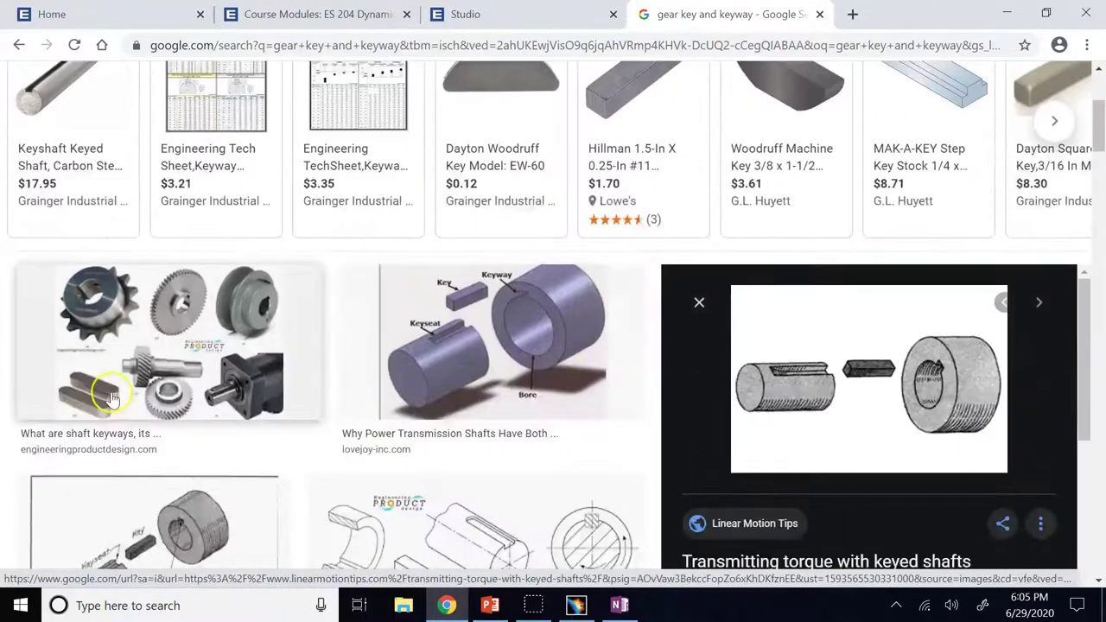
left_click(130, 381)
scroll(129, 380, "down", 2)
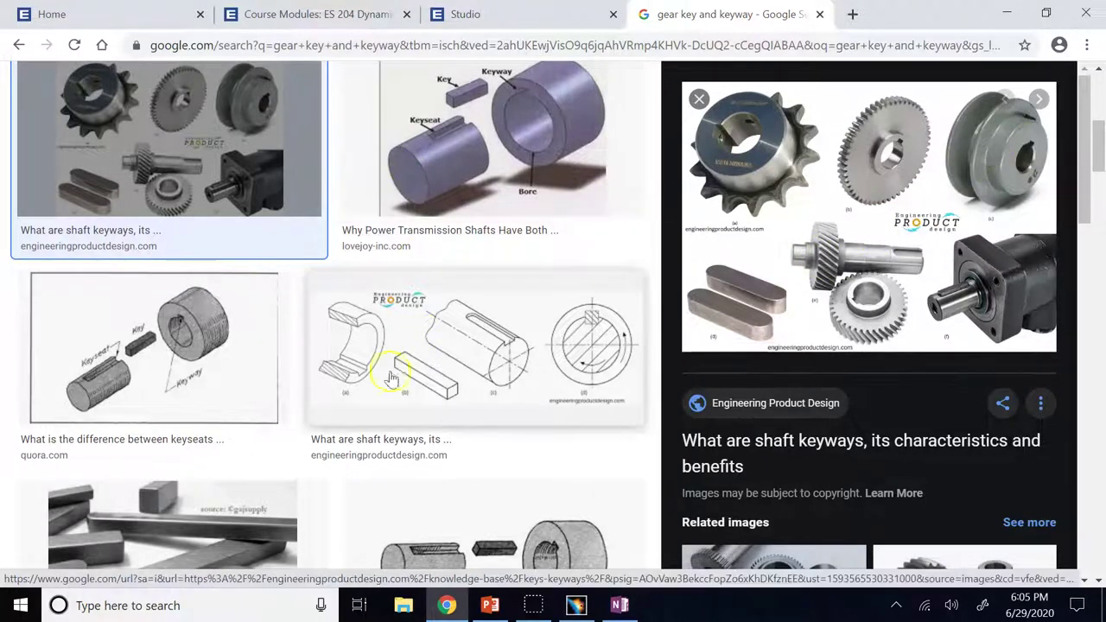
Switch back to CATIA and delete the entire gear and keyway sketch
left_click(587, 601)
mouse_move(299, 85)
left_mouse_down()
mouse_move(695, 439)
mouse_move(691, 461)
left_mouse_up()
key("Delete")
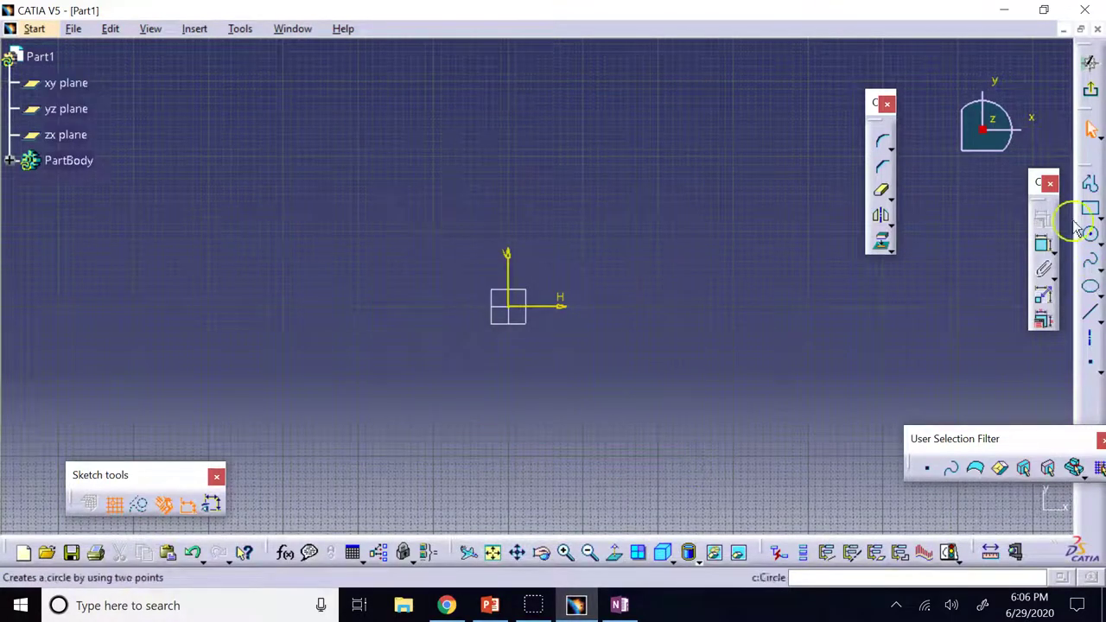
Draw a horizontal ellipse centred at about H 40 mm, V 90 mm with a major radius of 220 mm
left_click(892, 202)
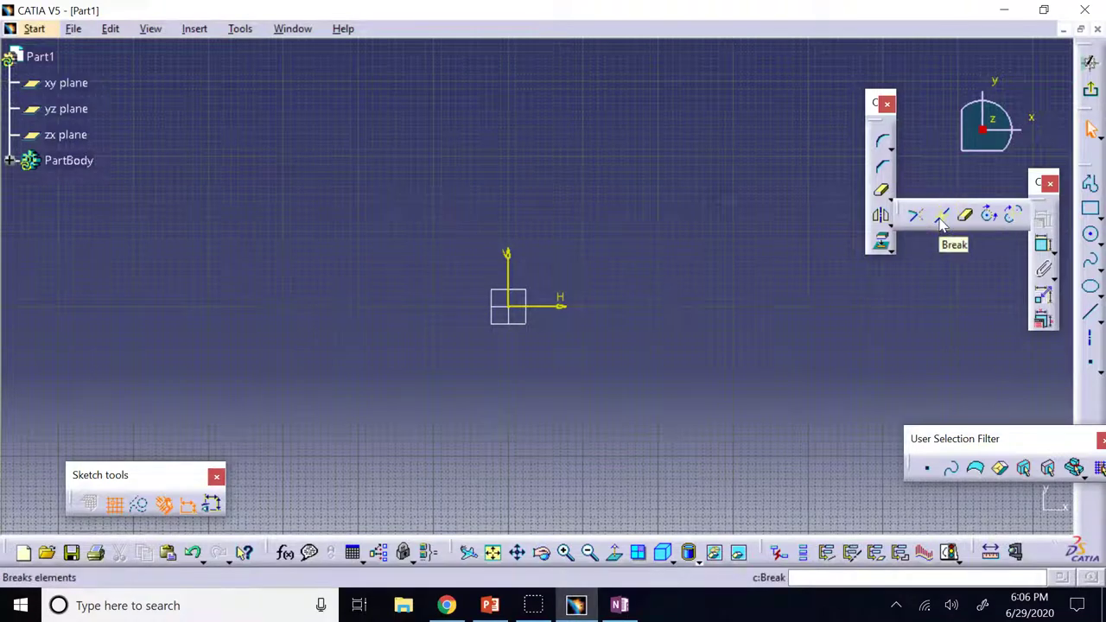
left_click(1091, 290)
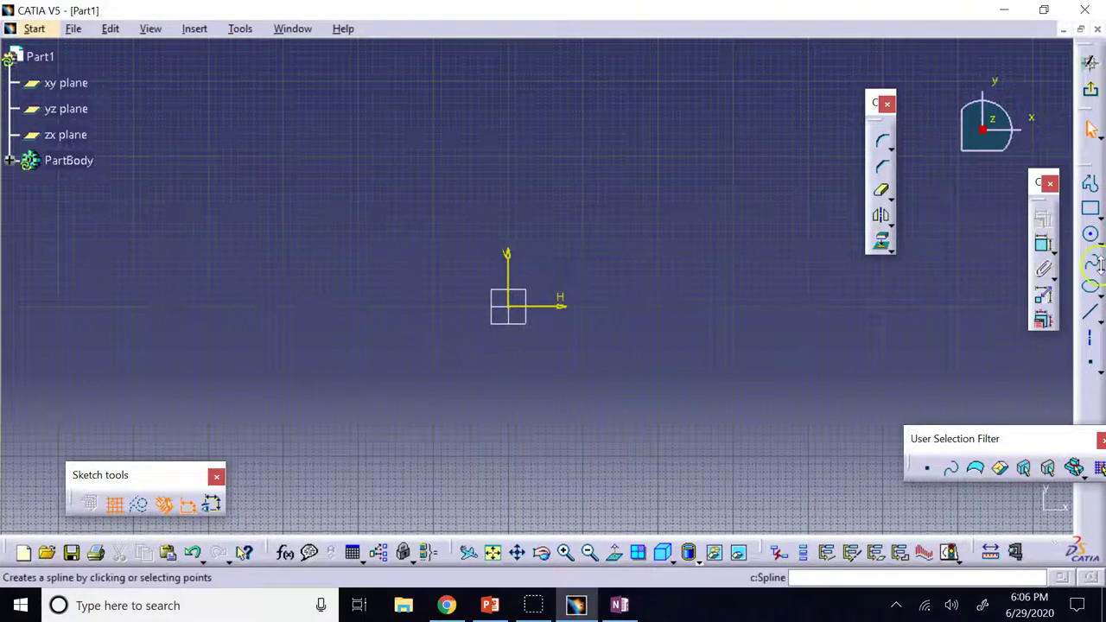
left_click(1092, 292)
left_click(538, 239)
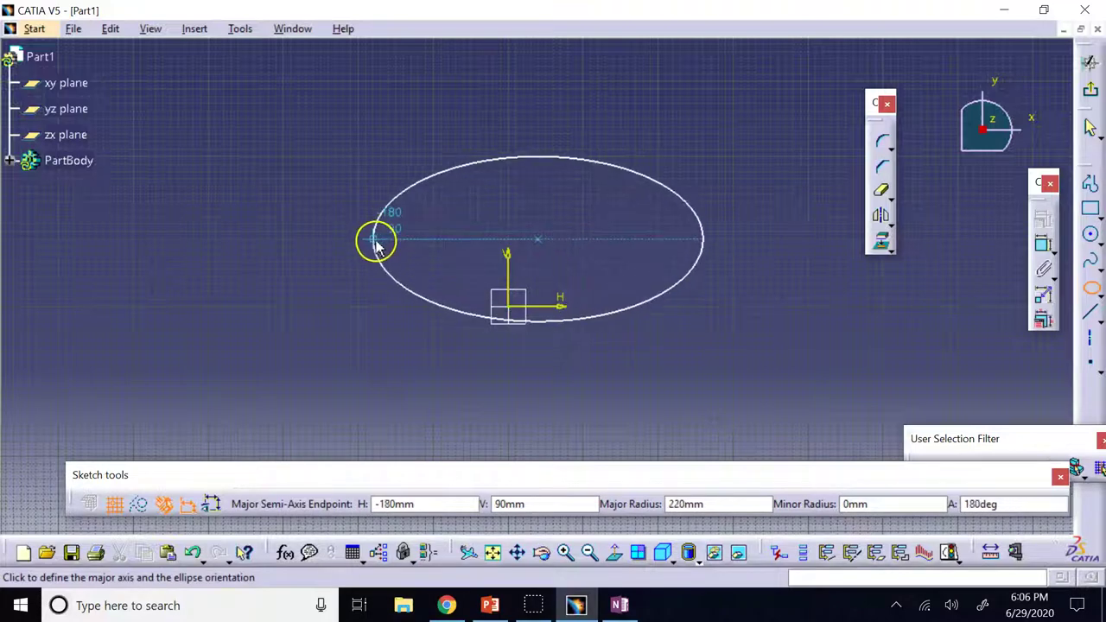
left_click(374, 239)
left_click(417, 181)
left_click(371, 116)
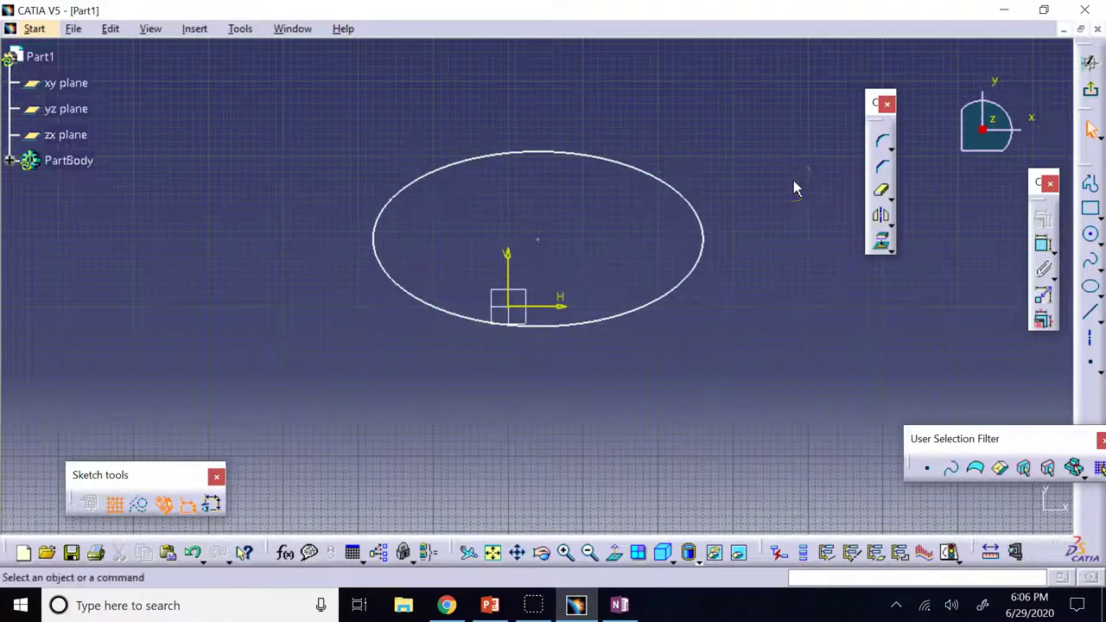
Break the ellipse at a point on its upper right side
left_click(890, 198)
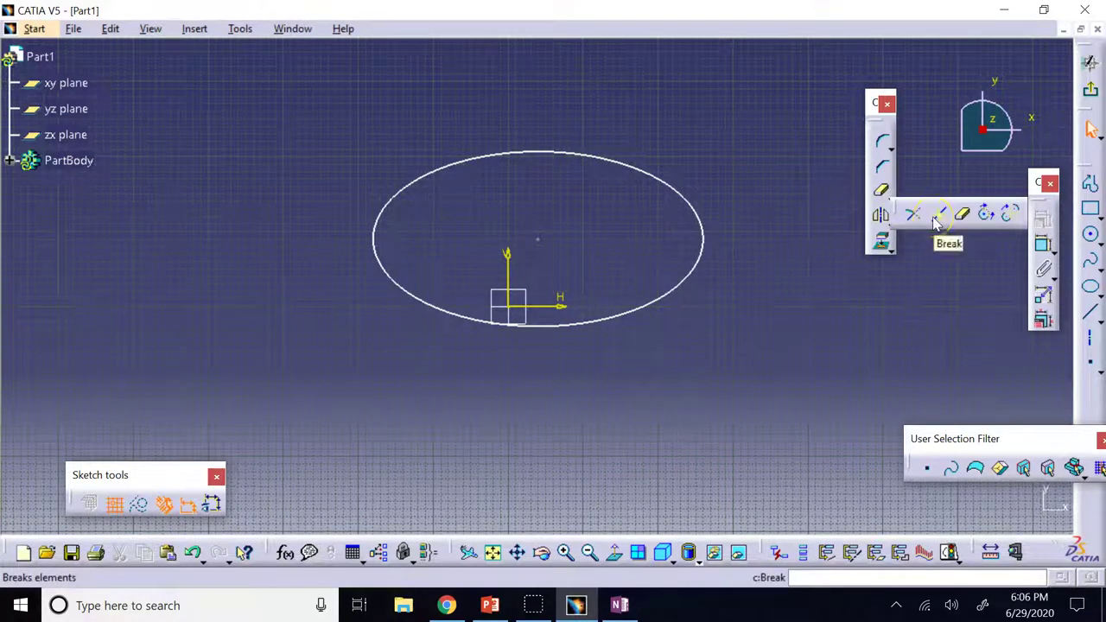
left_click(936, 214)
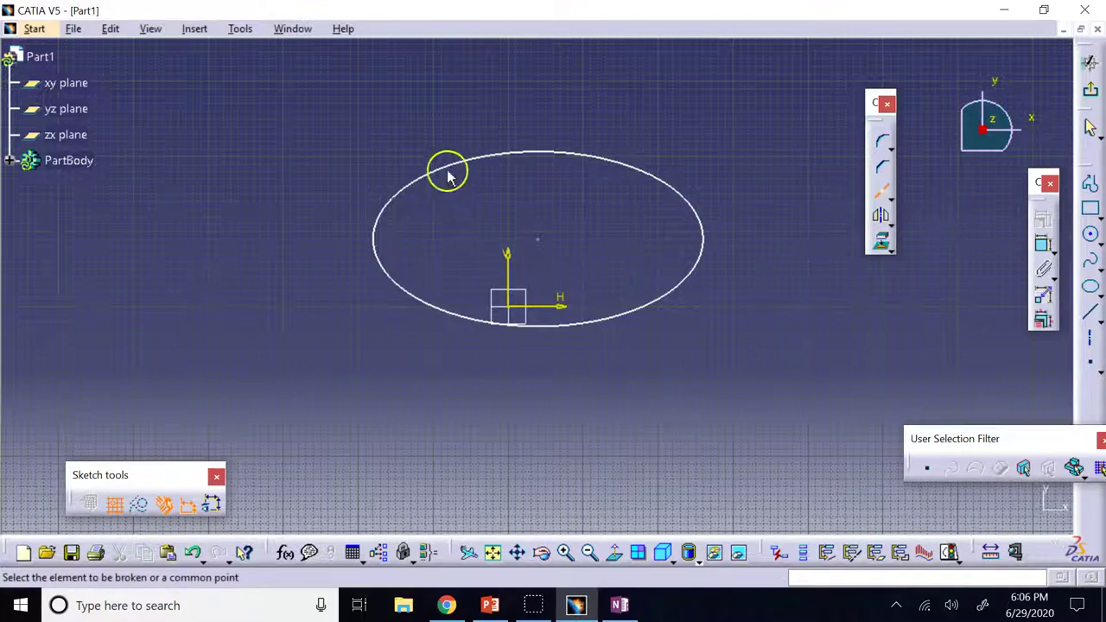
left_click(475, 163)
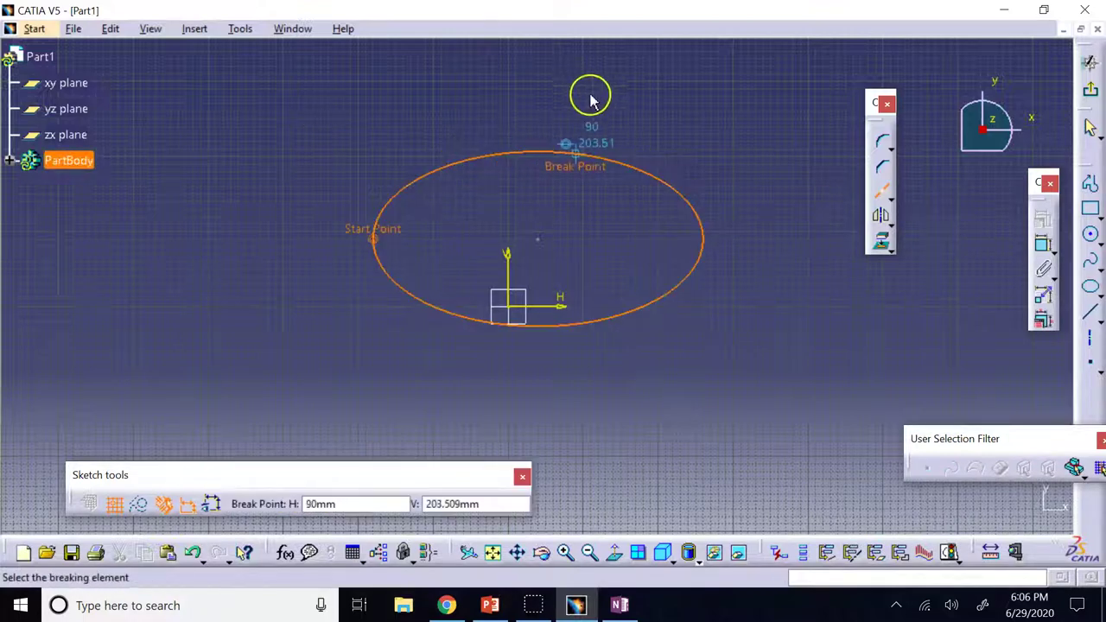
left_click(668, 167)
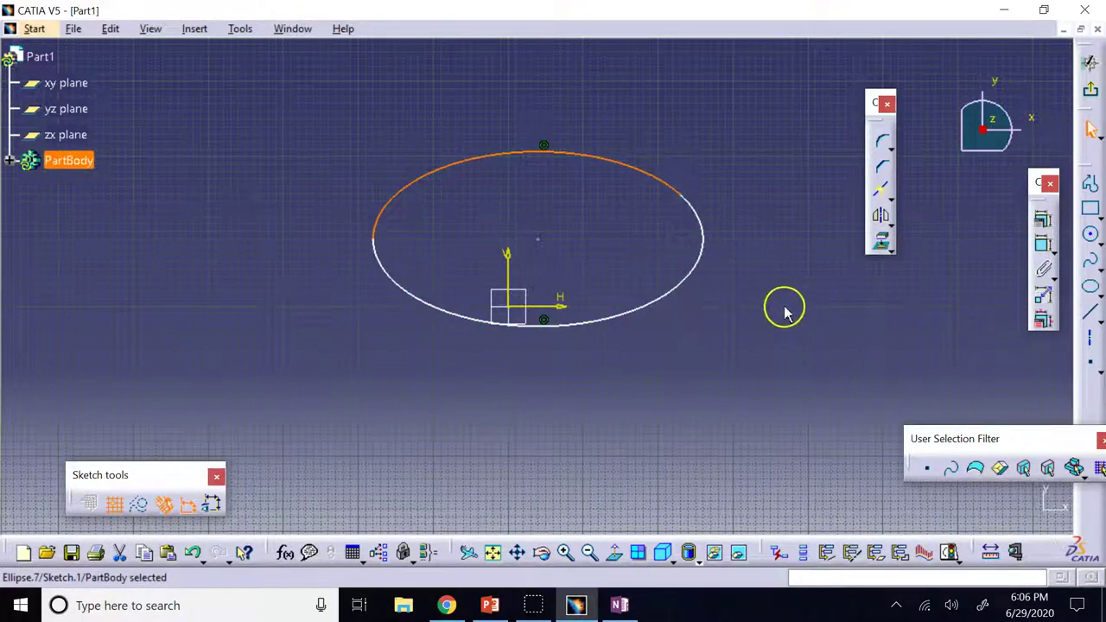
Break the ellipse at a point on its lower right side and select the resulting arcs to check the split
left_click(880, 192)
left_click(647, 290)
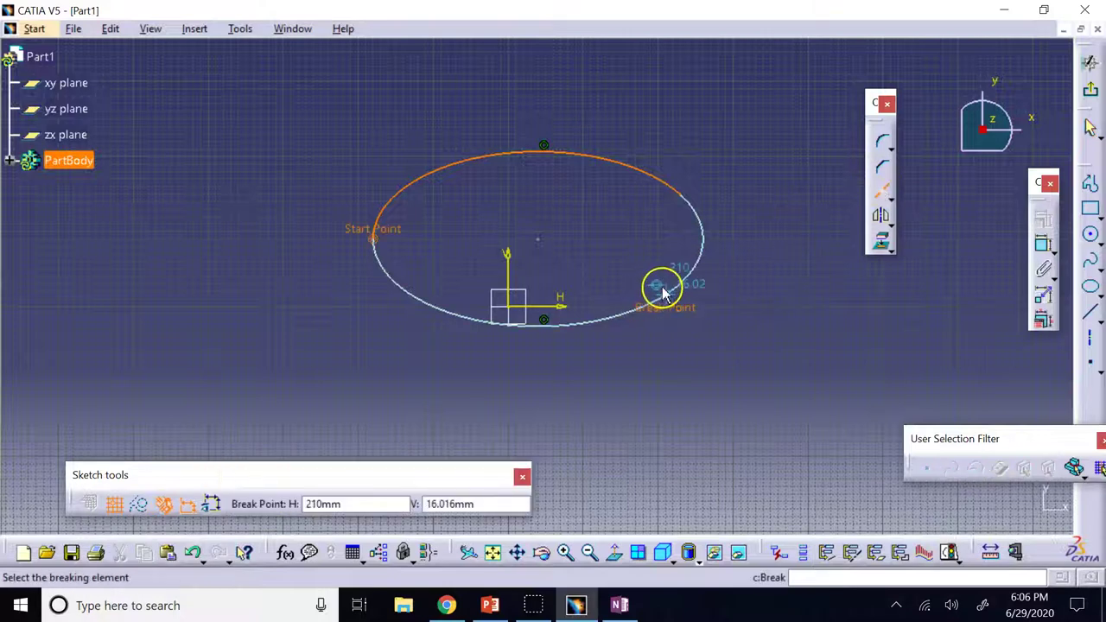
left_click(678, 288)
left_click(572, 395)
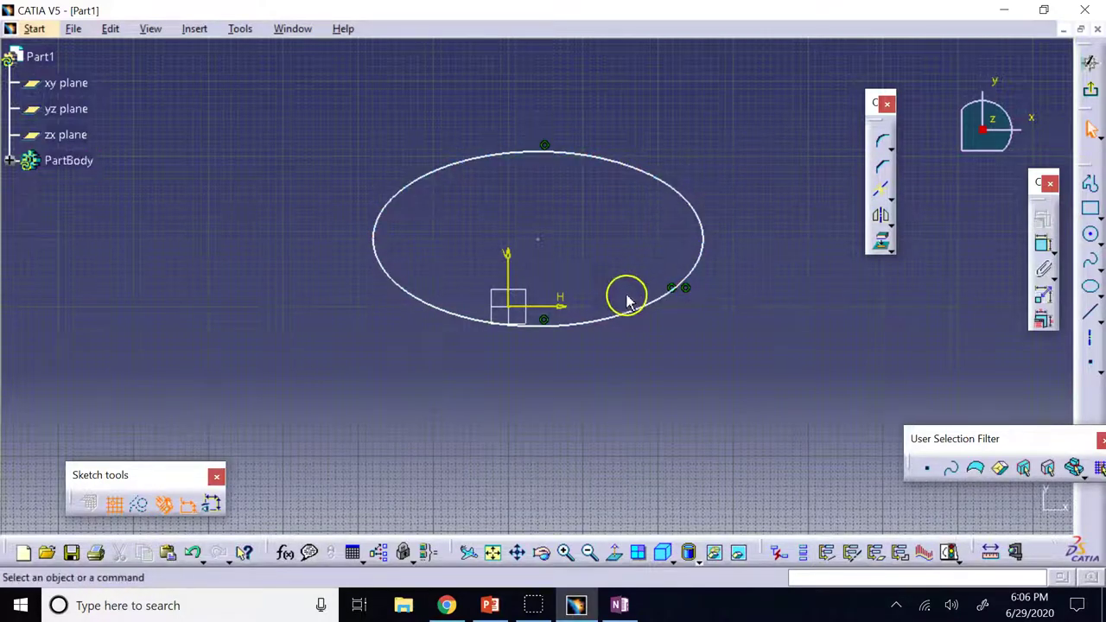
left_click(572, 334)
left_click(413, 175)
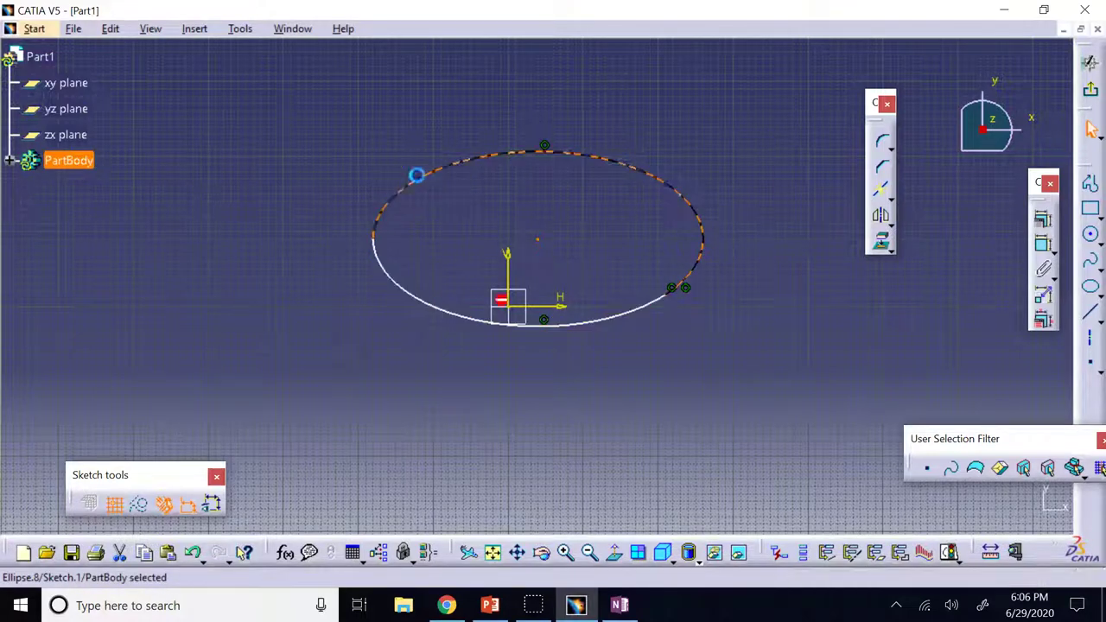
left_click(480, 91)
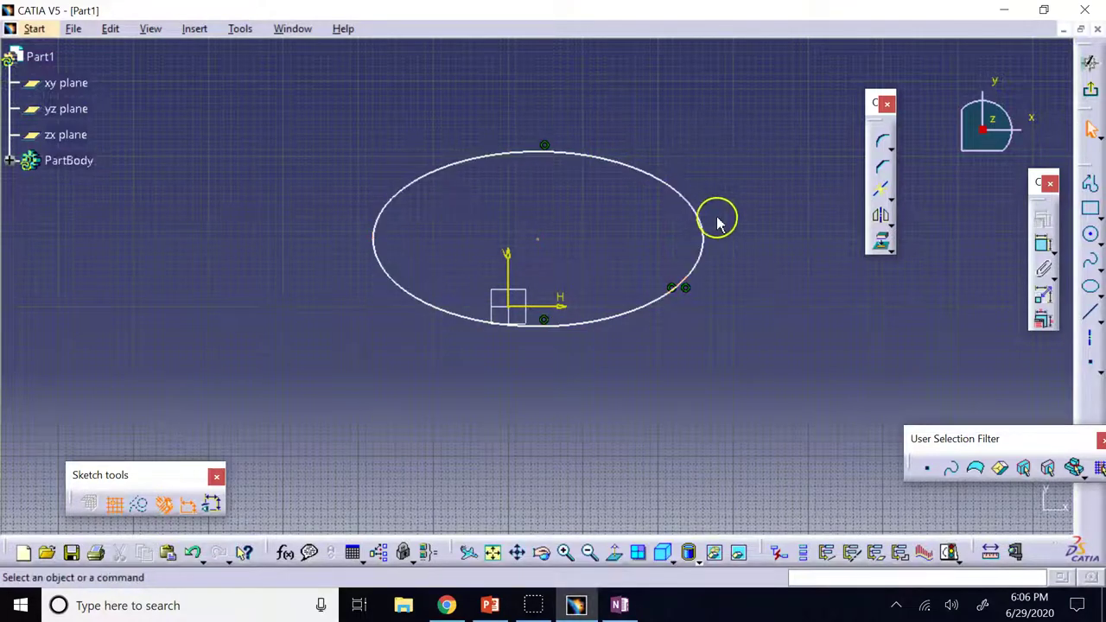
Break the ellipse's upper arc just left of its highest point and select the pieces on either side
left_click(880, 215)
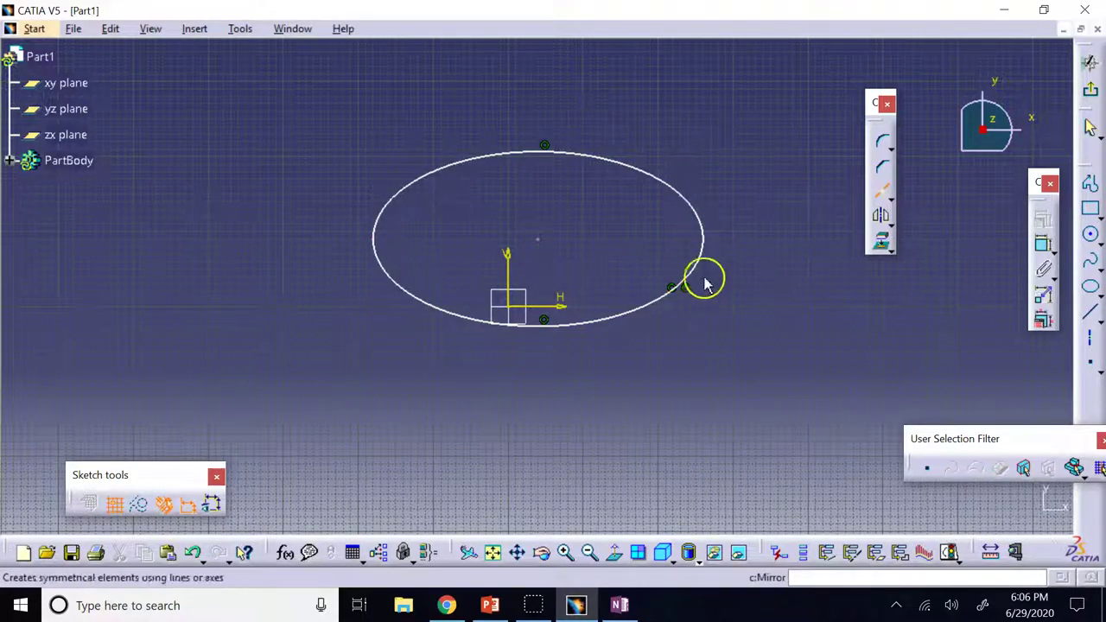
left_click(493, 155)
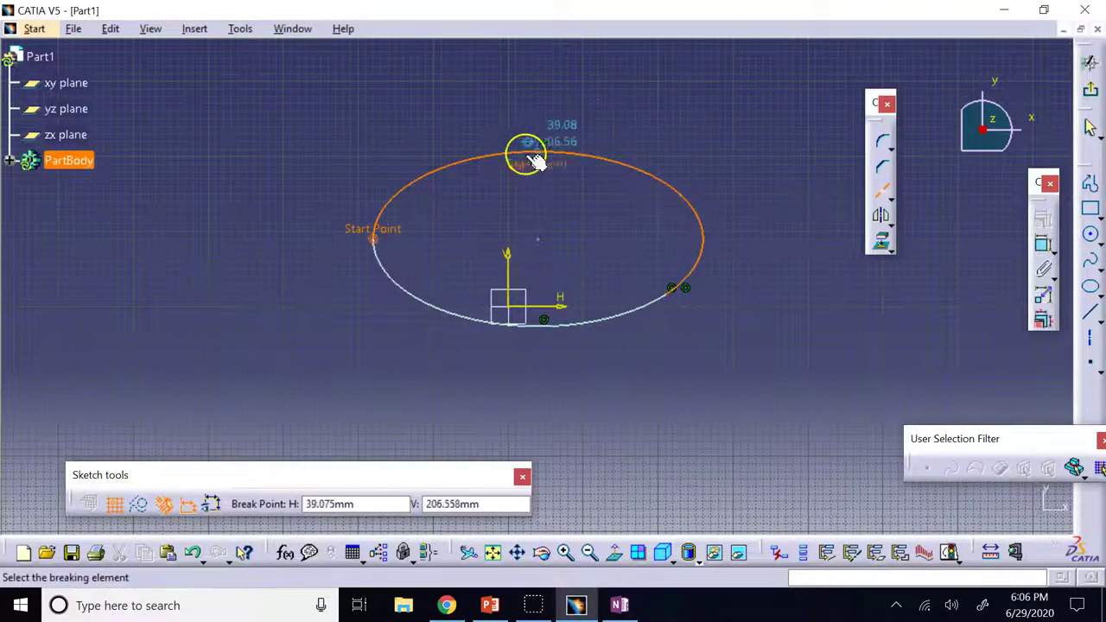
left_click(500, 155)
left_click(711, 99)
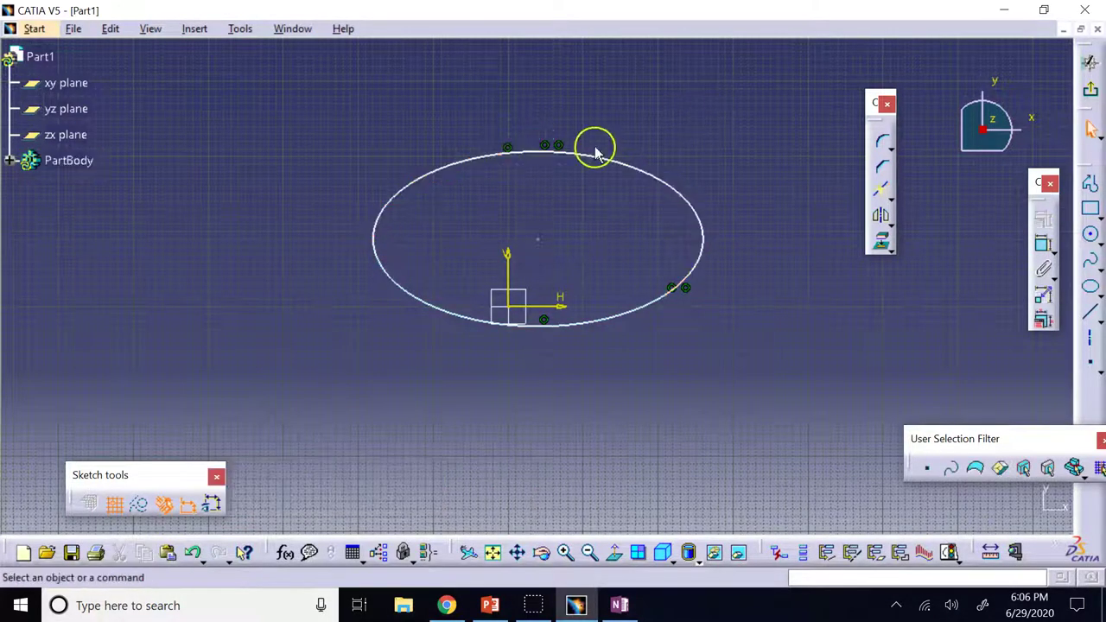
left_click(467, 167)
left_click(638, 171)
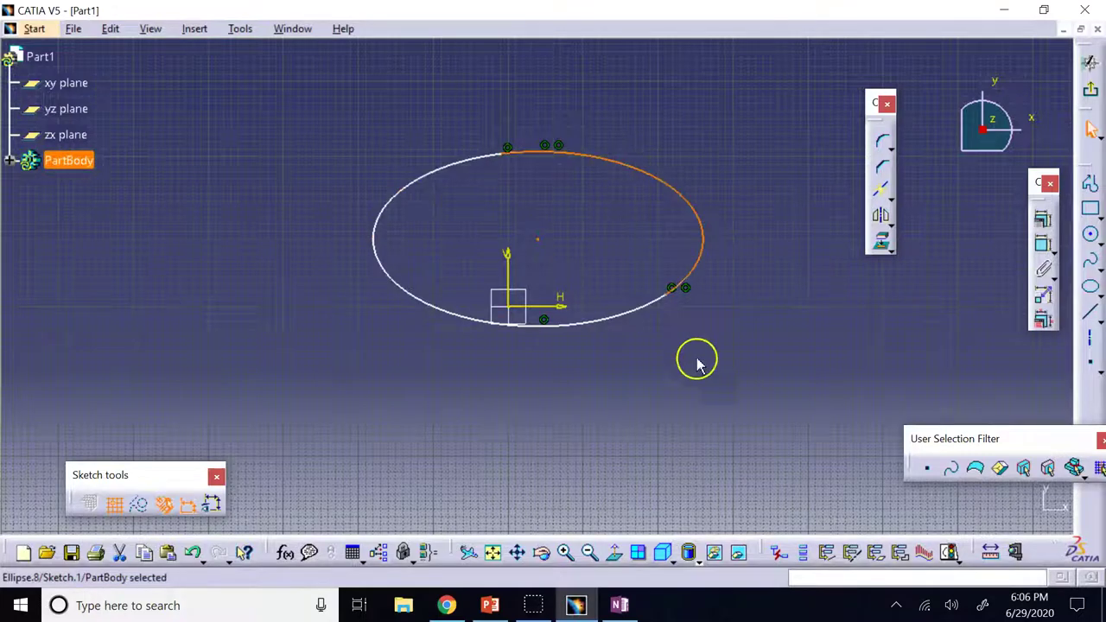
key("Escape")
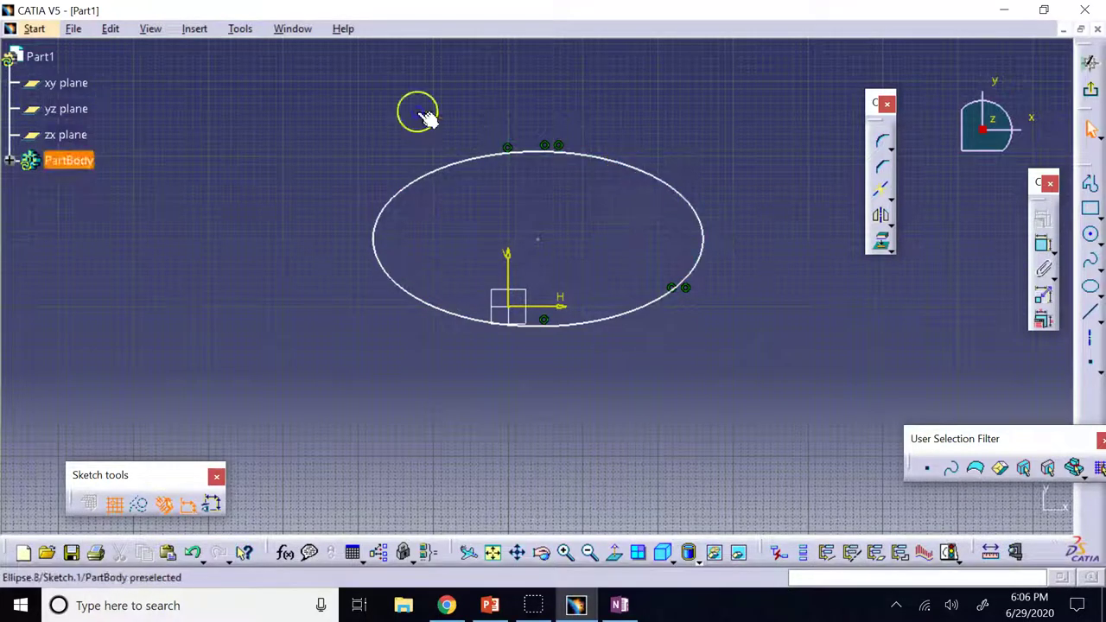
Delete the two arcs forming the upper part of the broken ellipse
left_click(637, 173)
key("Delete")
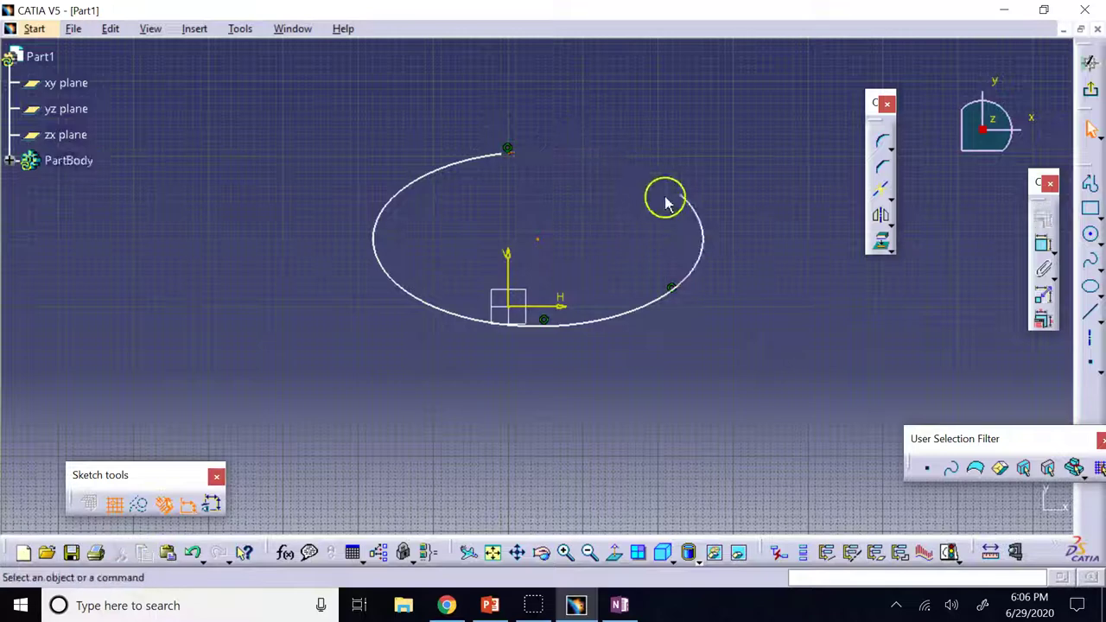
left_click(439, 169)
key("Delete")
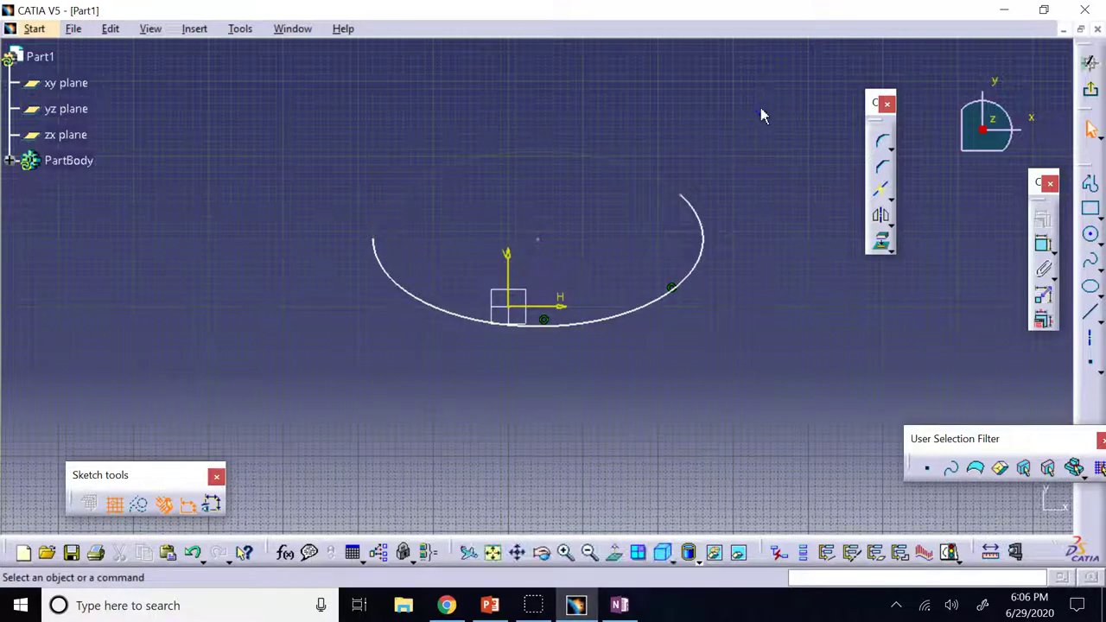
Delete the remaining right and lower arcs of the ellipse to empty the sketch
left_click(722, 258)
left_click(469, 178)
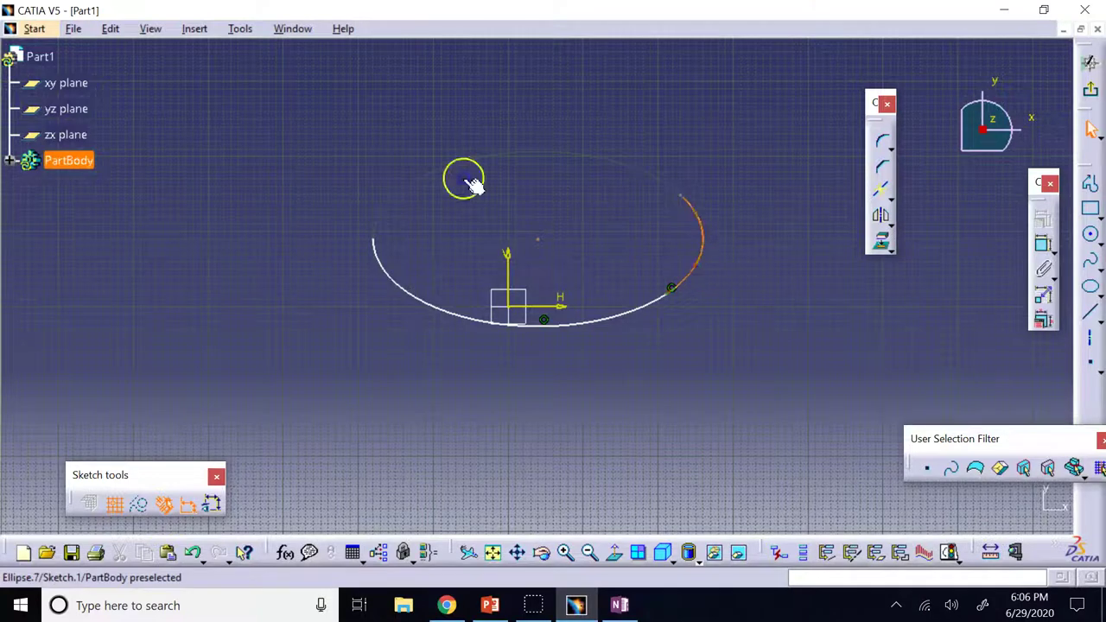
left_click(707, 274)
left_click(703, 257)
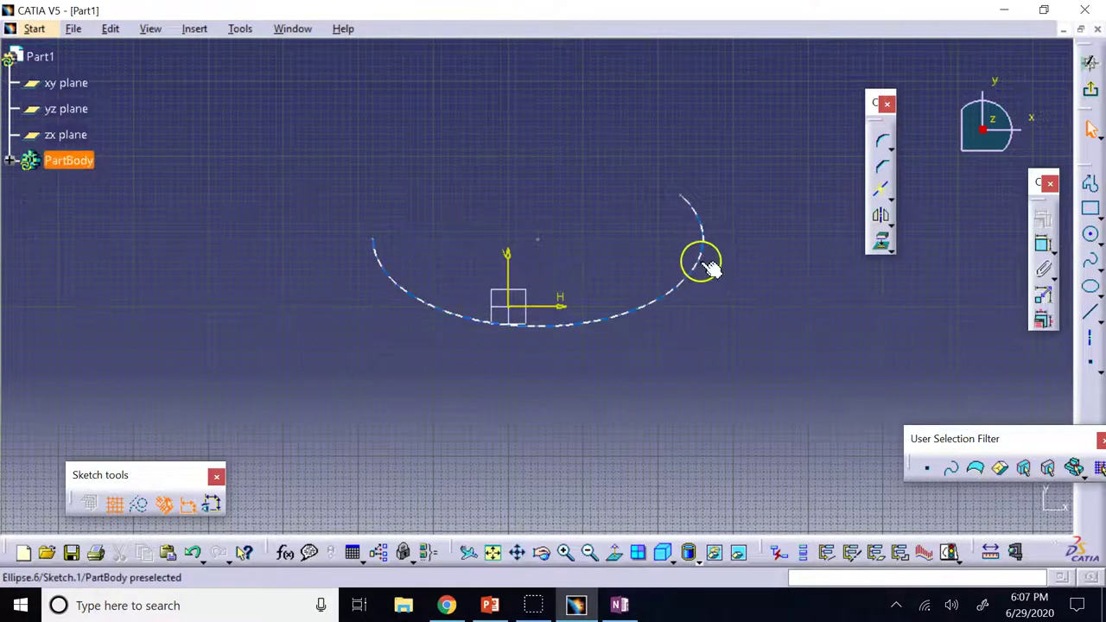
left_click(719, 361)
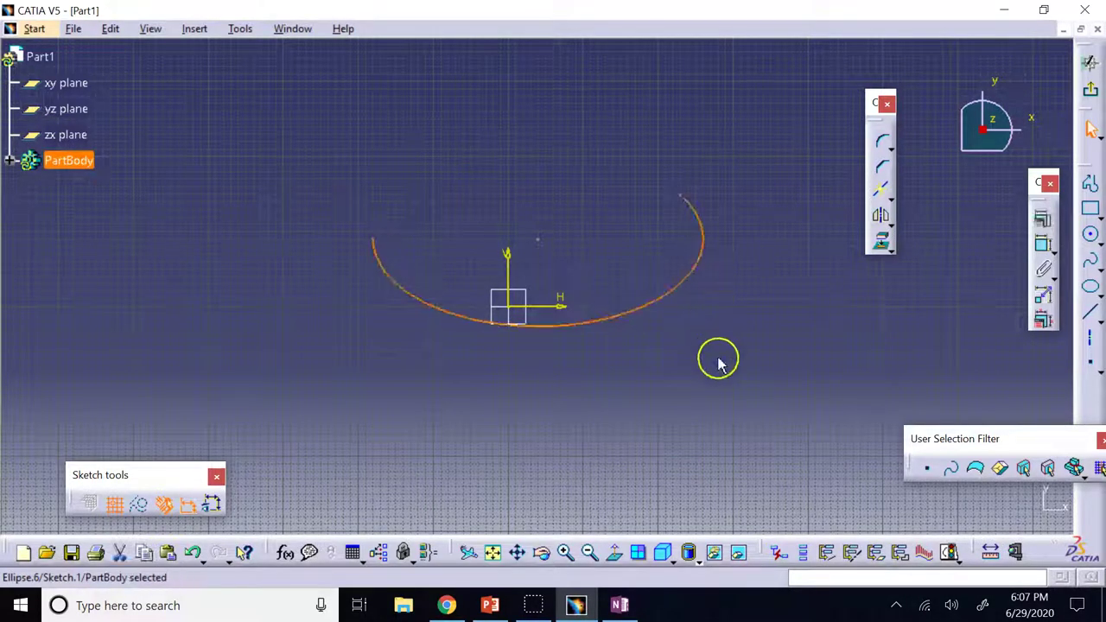
left_click(667, 292)
key("Delete")
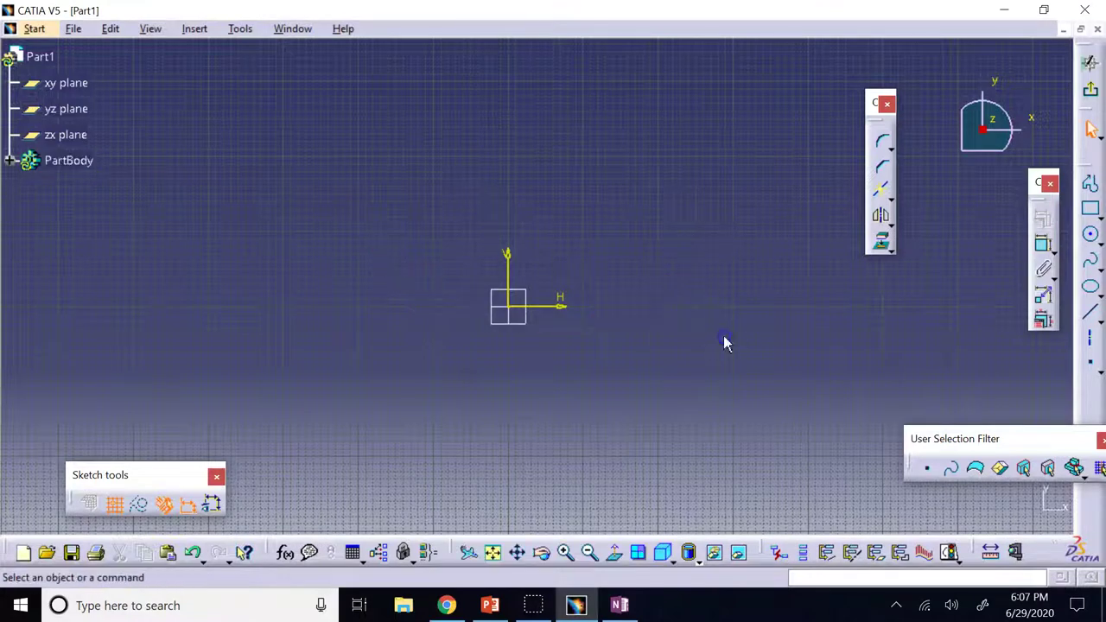
Draw two crossing lines above the sketch origin, one sloping down to the right about 522 mm long and one rising to the right
left_click(890, 199)
left_click(1087, 322)
left_click(328, 194)
left_click(709, 301)
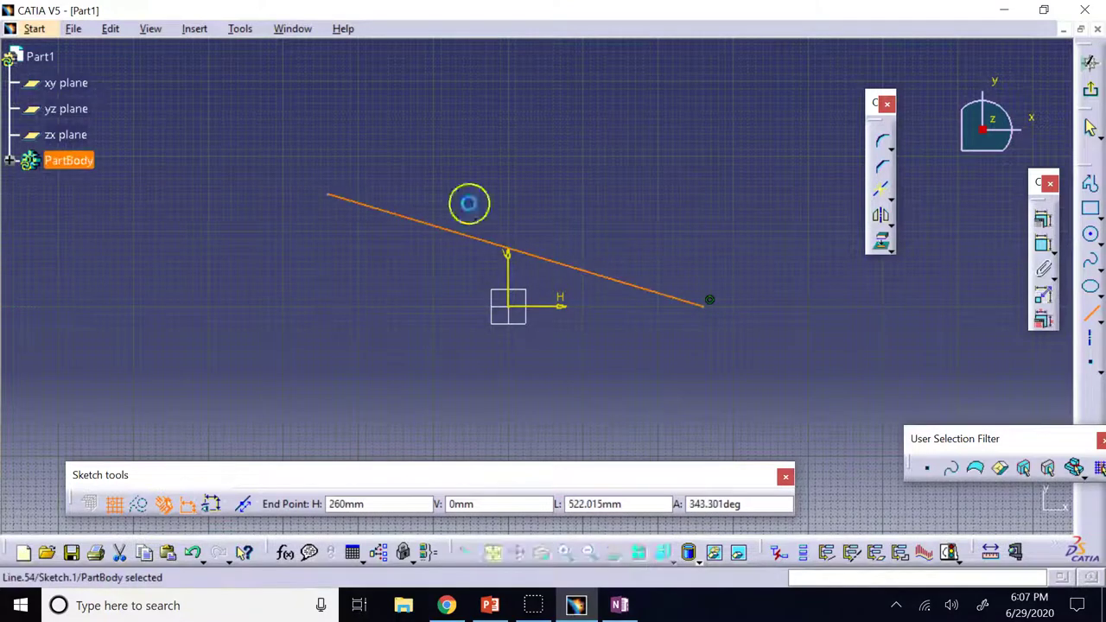
left_click(1091, 313)
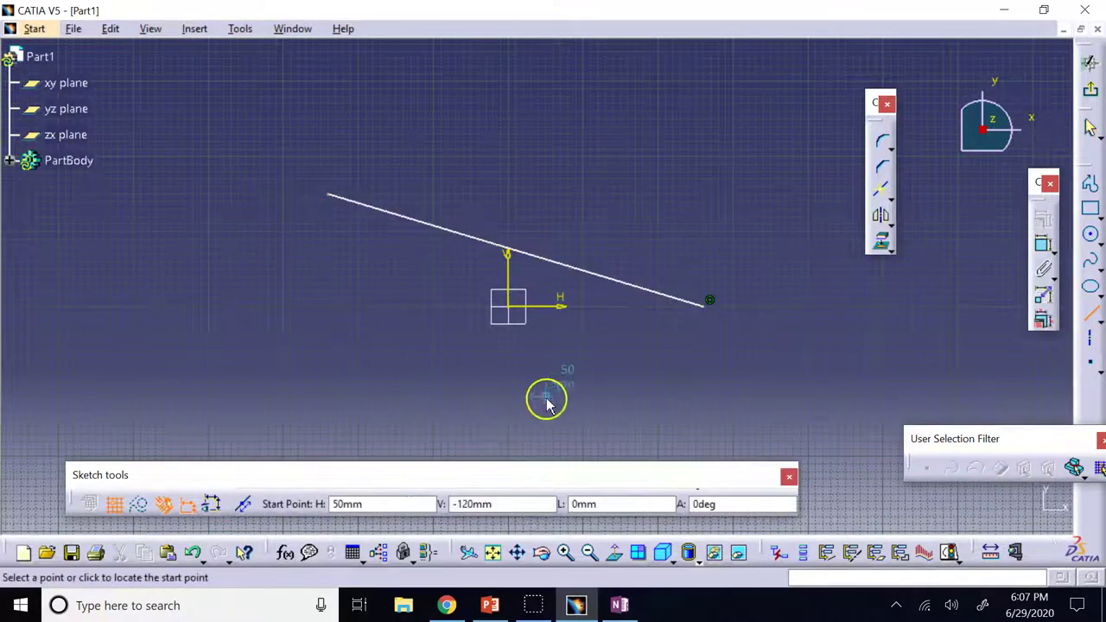
left_click(304, 374)
left_click(696, 111)
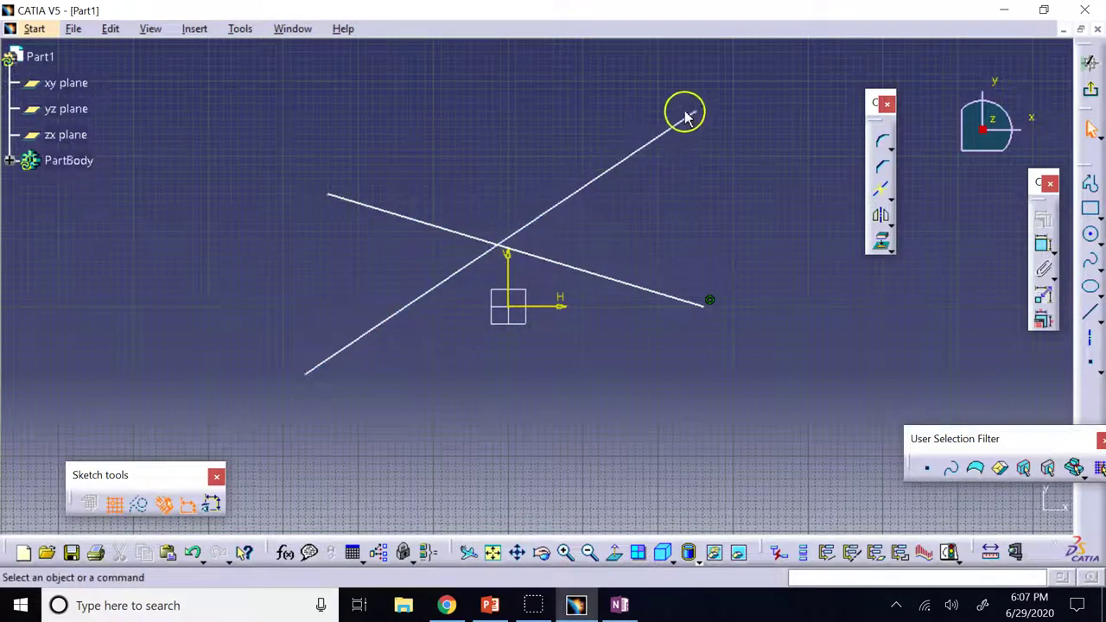
Try trimming only the rising line at the crossing, keeping its upper part with the first-element Trim option, and undo that trim
left_click(893, 202)
left_click(913, 212)
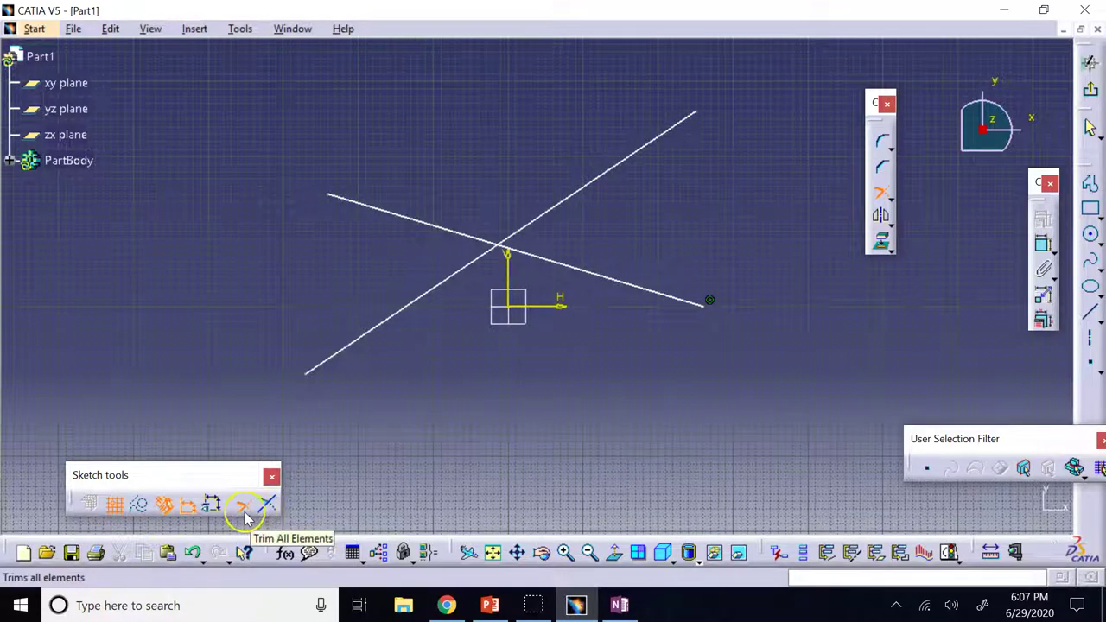
left_click(243, 505)
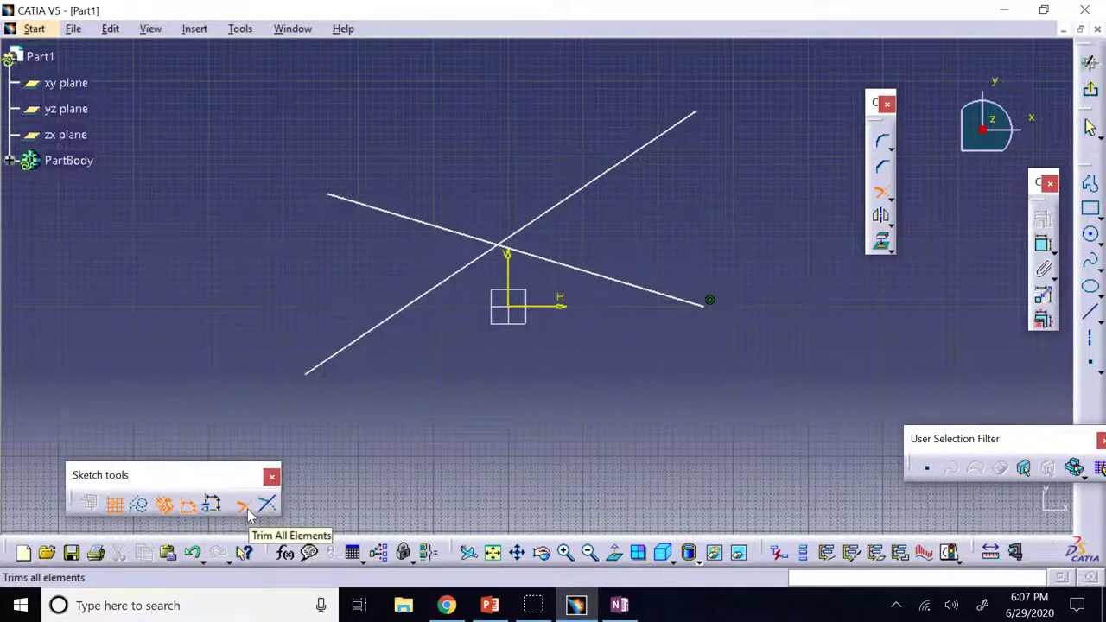
left_click(270, 508)
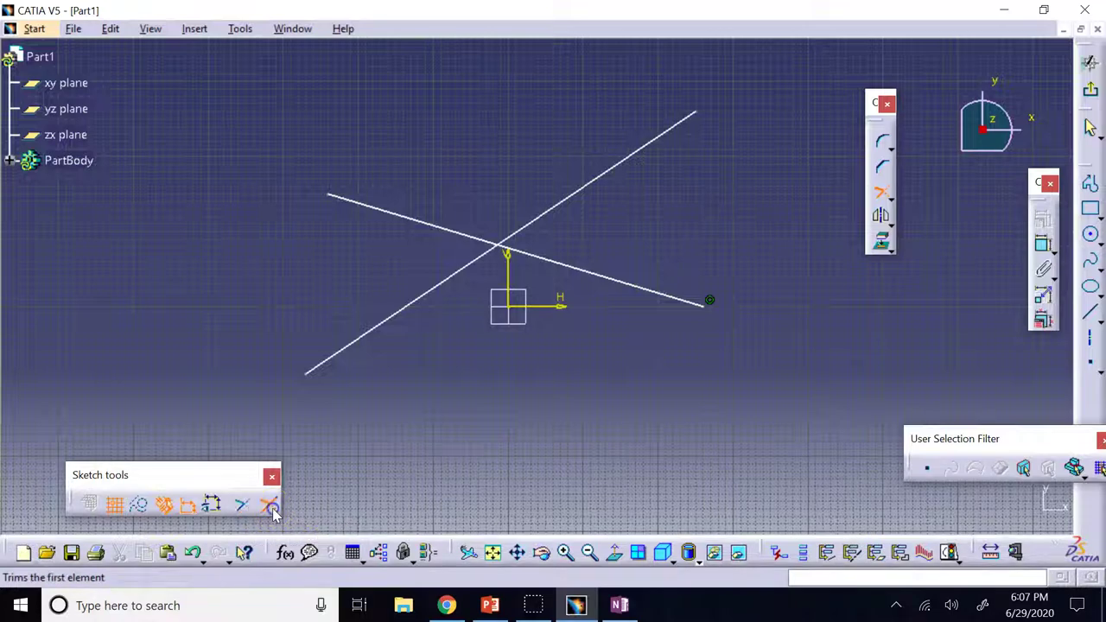
left_click(525, 228)
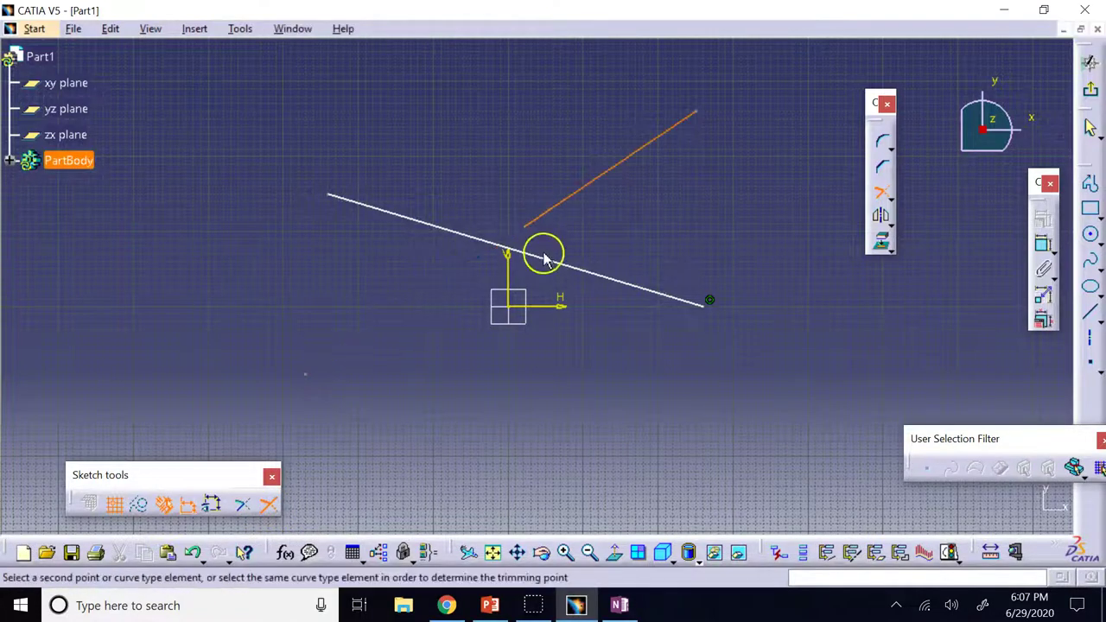
left_click(515, 252)
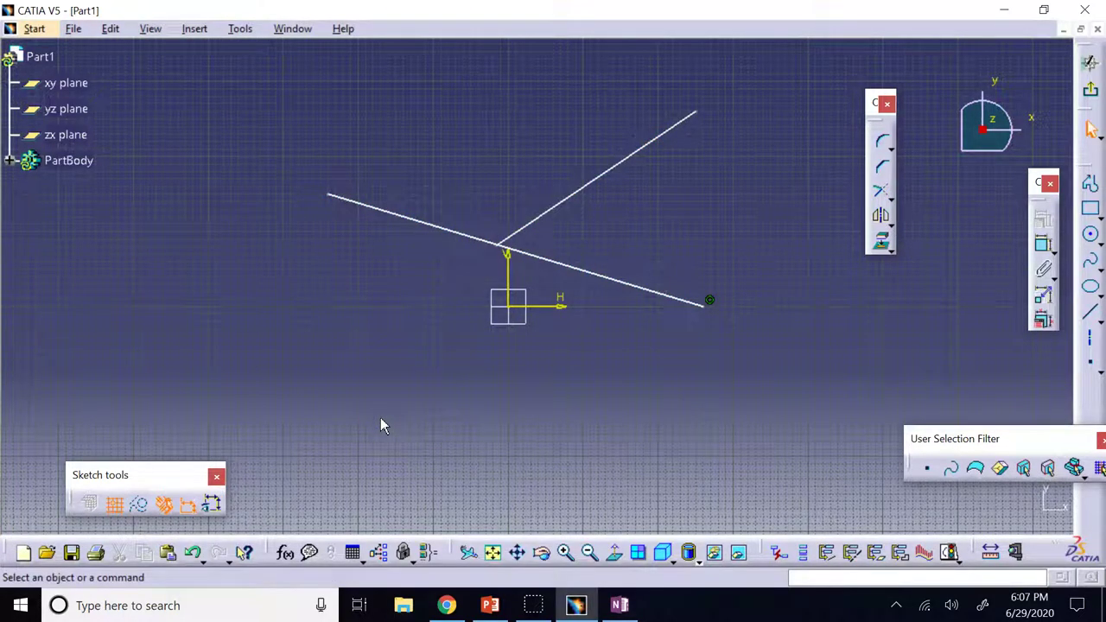
key("ctrl+z")
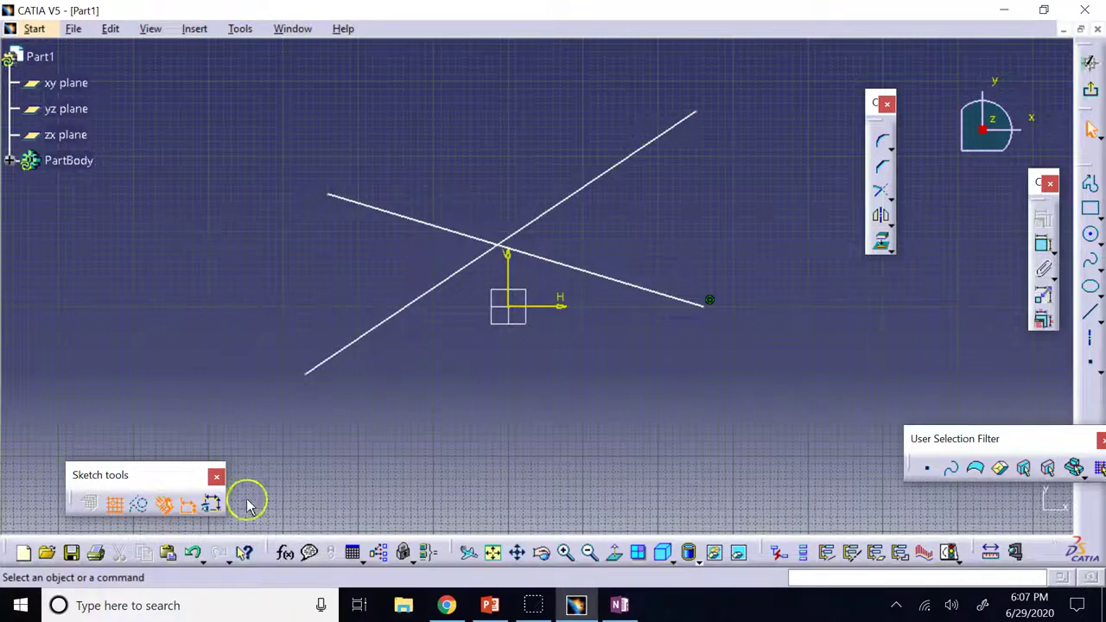
Trim both crossing lines at their intersection with Trim All Elements, keeping the portions left of the crossing
left_click(883, 189)
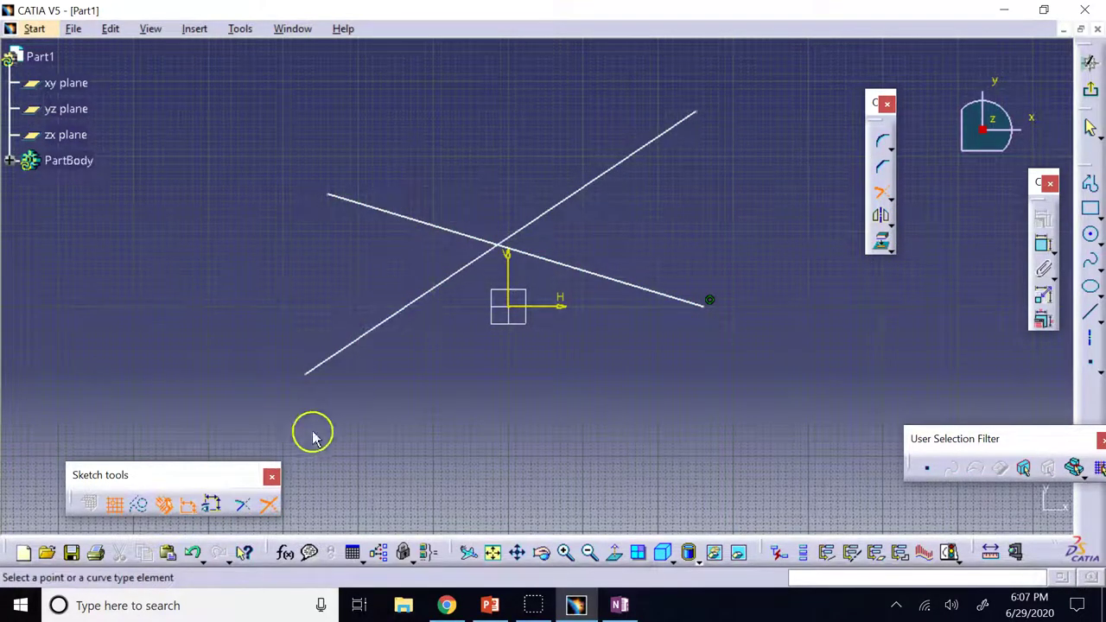
left_click(265, 505)
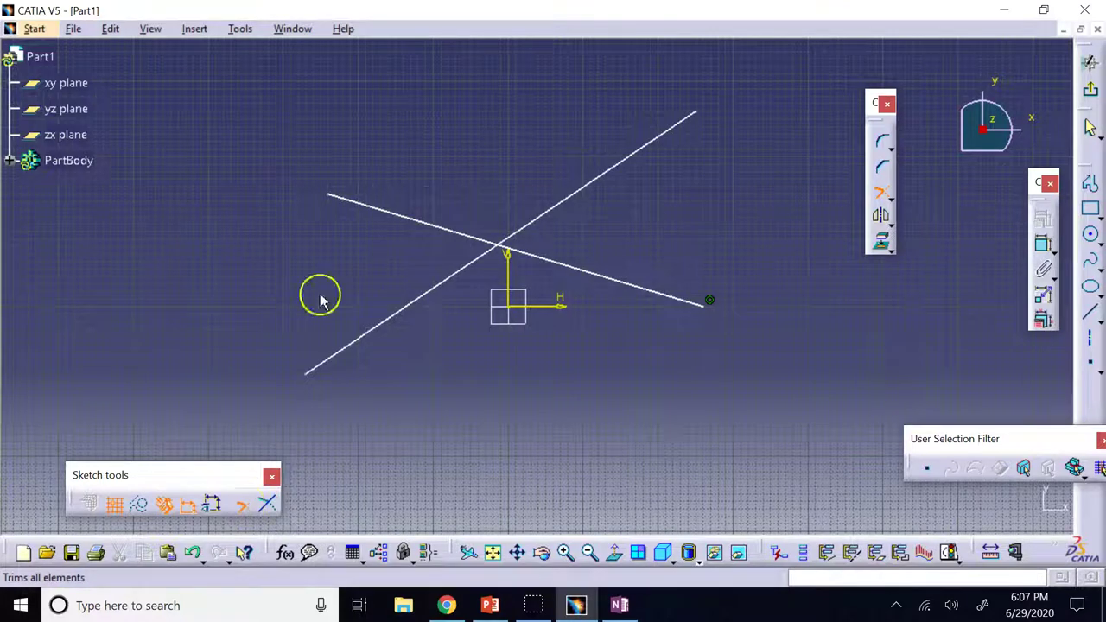
left_click(392, 213)
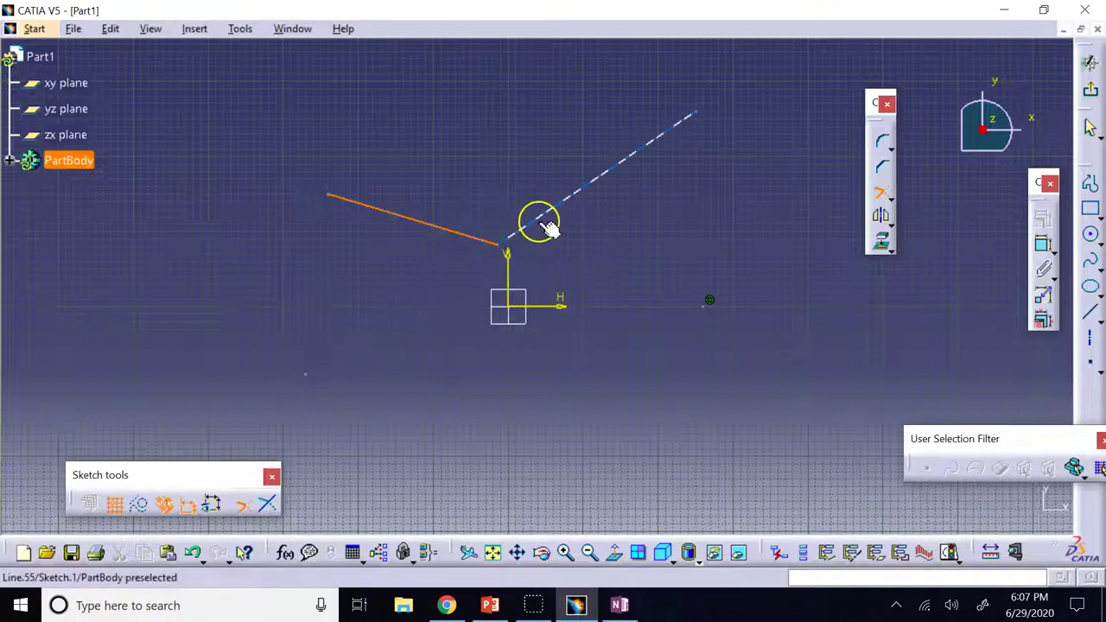
left_click(473, 262)
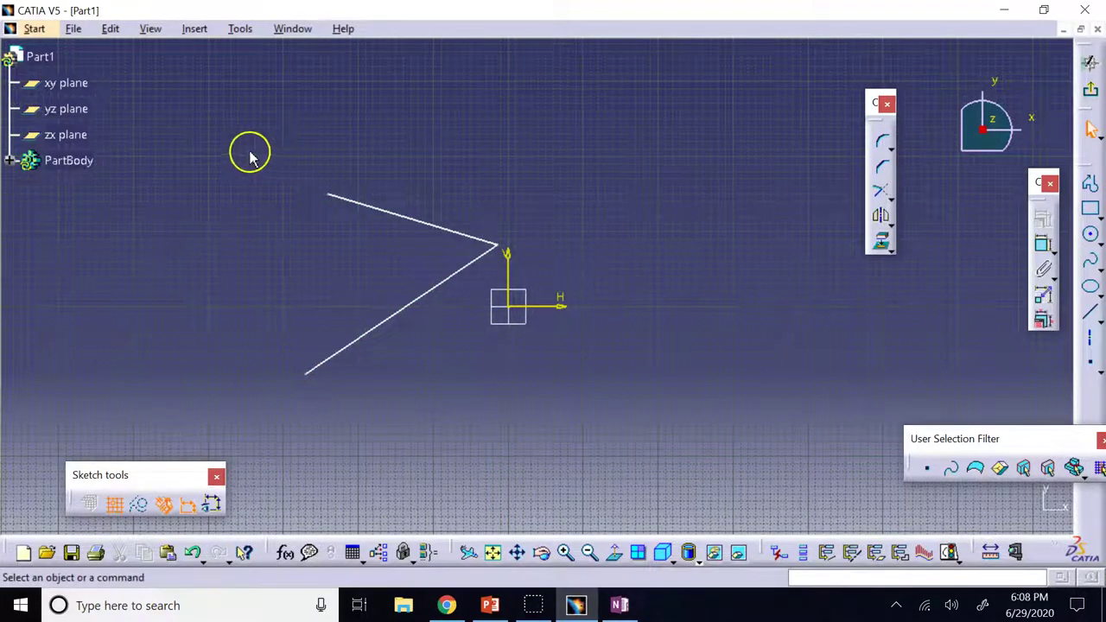
Delete the two trimmed lines and their leftover points to empty the sketch
left_click_drag(250, 152, 559, 428)
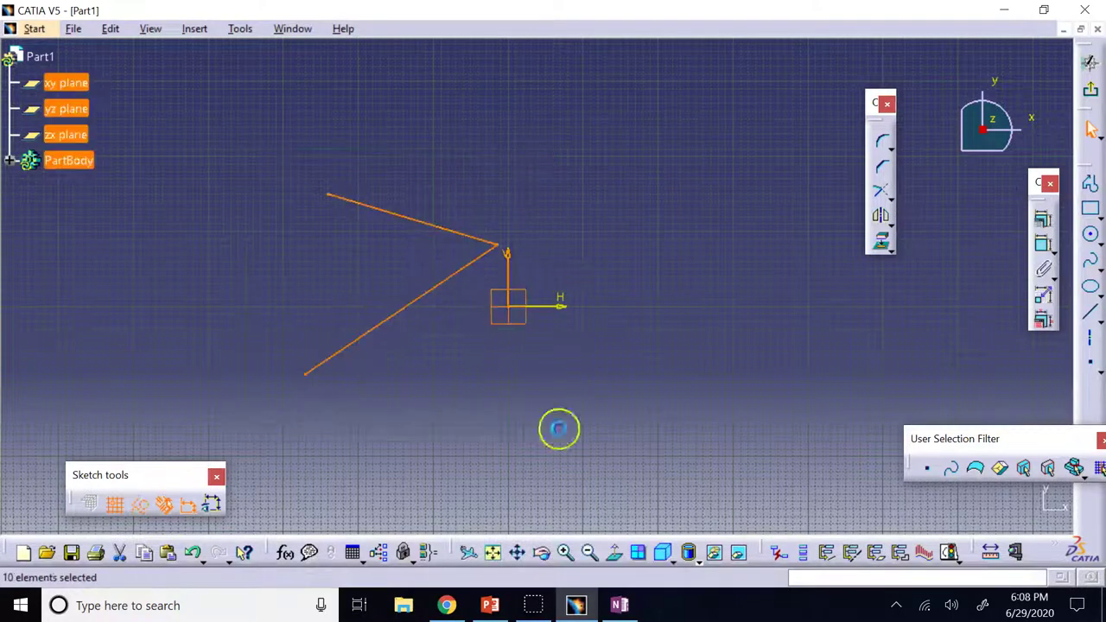
key("Delete")
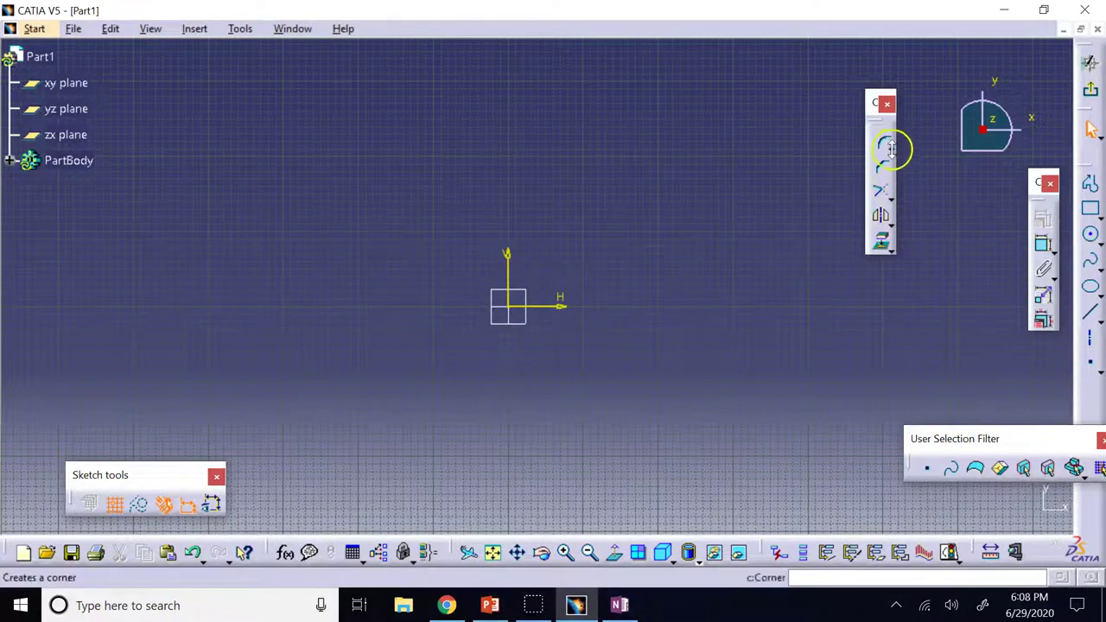
Draw a circle to the upper left of the origin and a slightly slanted axis between the circle and the origin
left_click(890, 231)
left_click(890, 223)
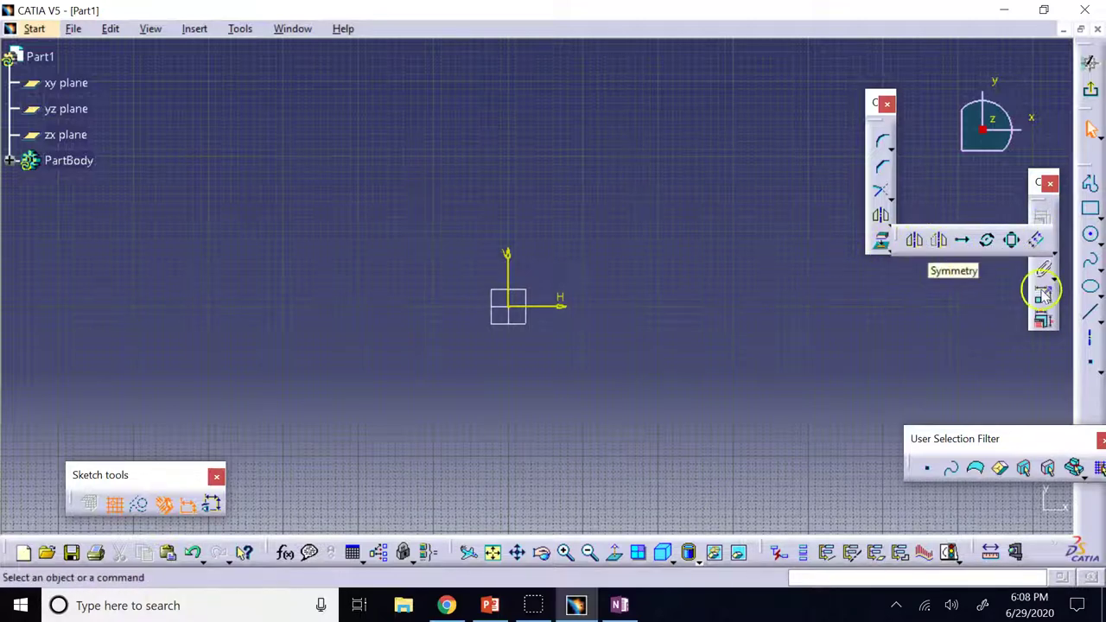
left_click(1091, 234)
left_click(260, 254)
left_click(251, 201)
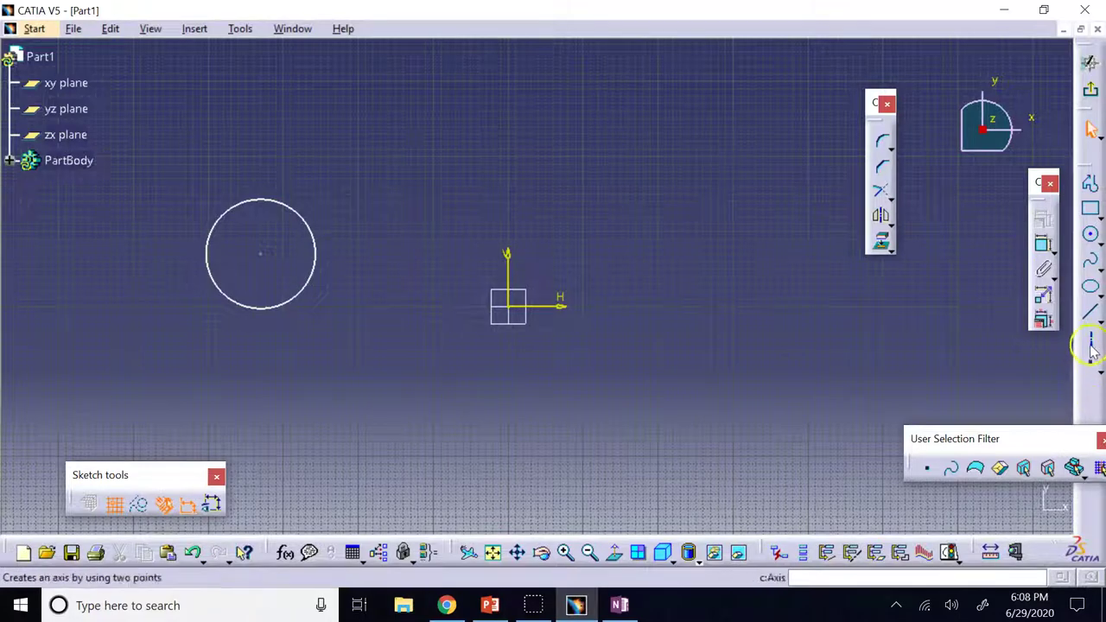
left_click(1091, 311)
left_click(396, 150)
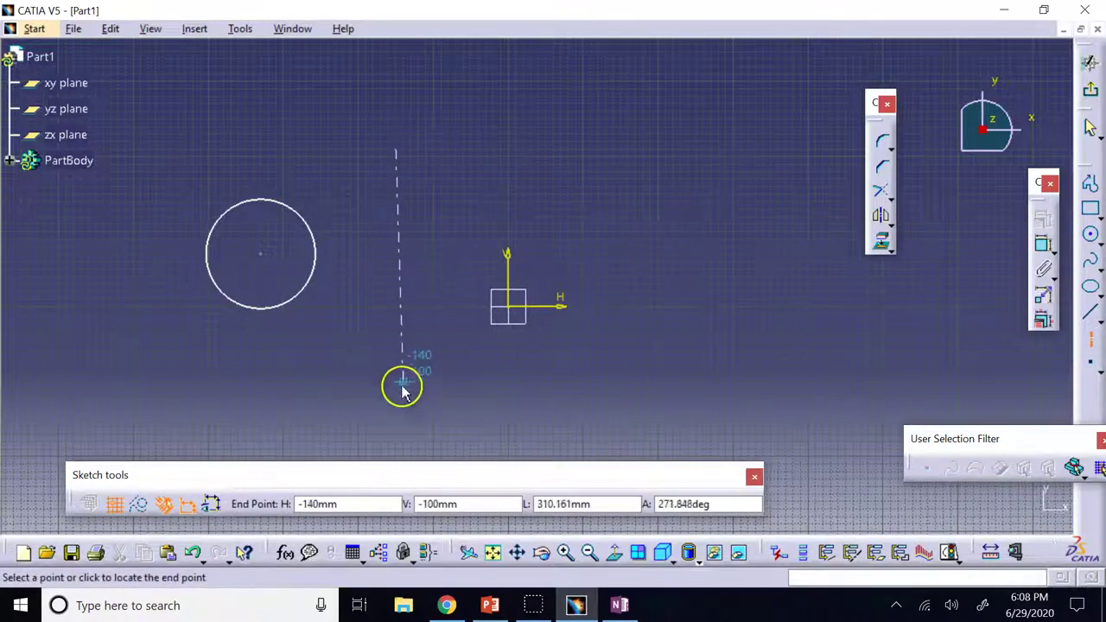
left_click(372, 399)
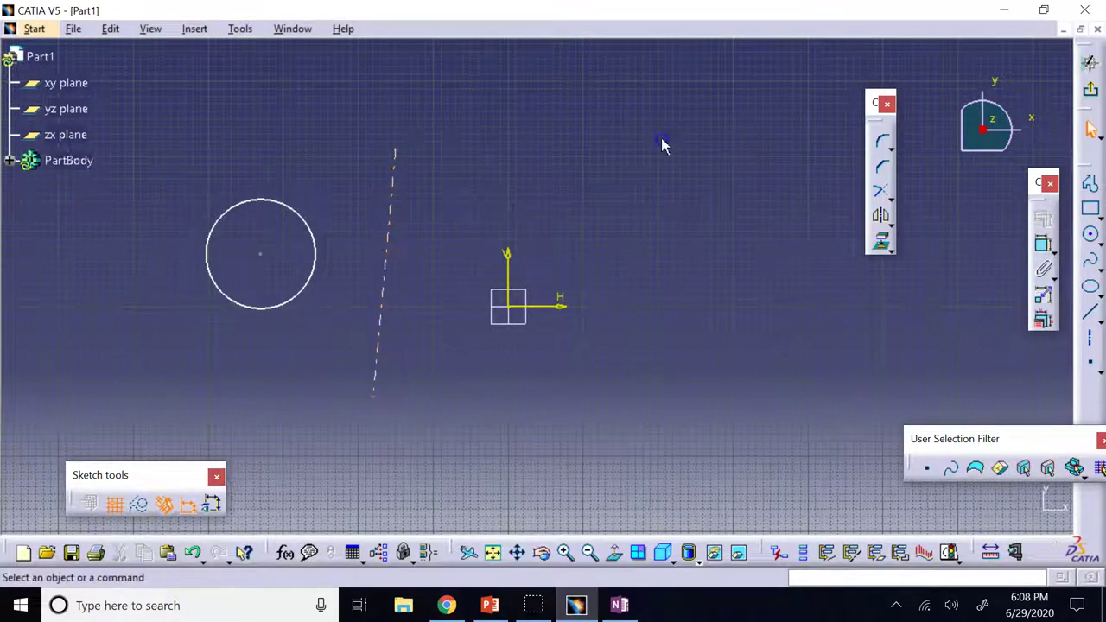
Mirror the circle across the slanted axis and delete the mirrored copy around the origin
left_click(881, 215)
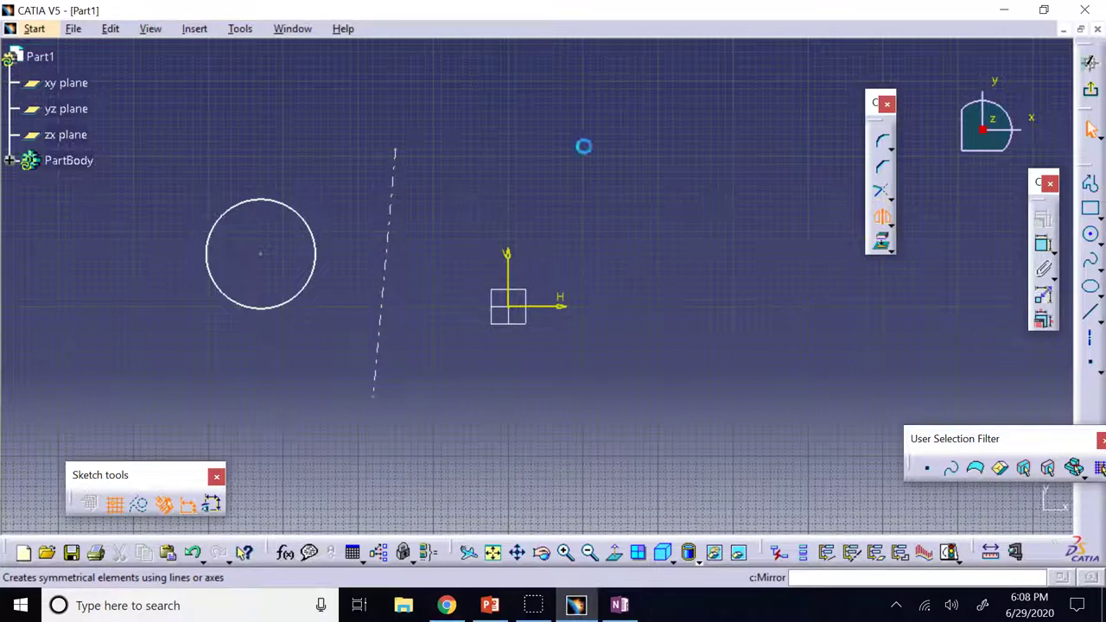
left_click(301, 299)
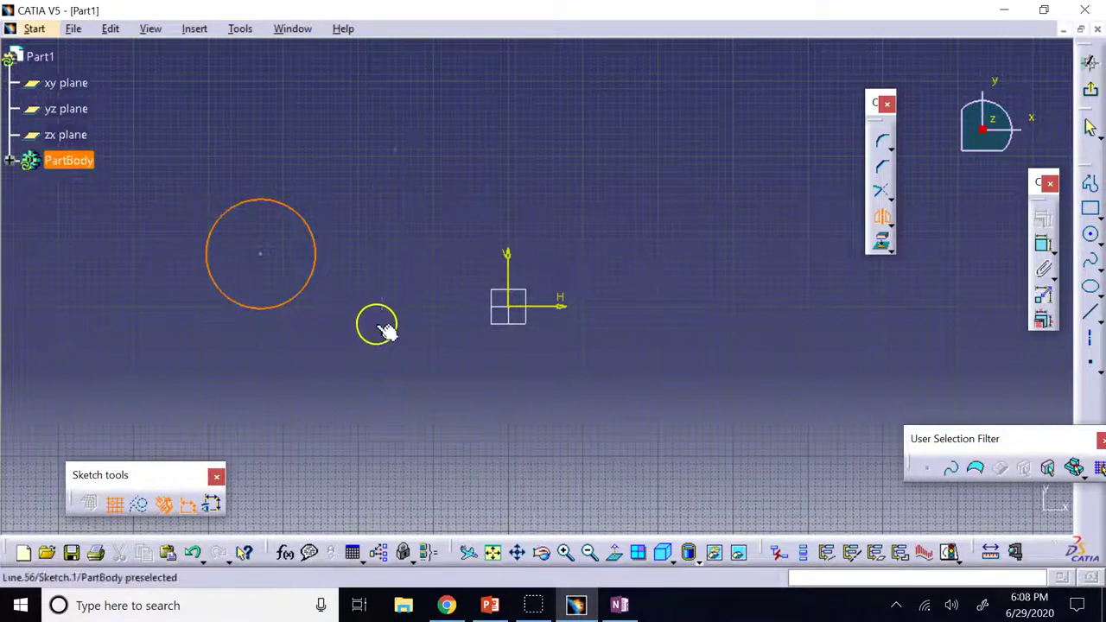
left_click(383, 324)
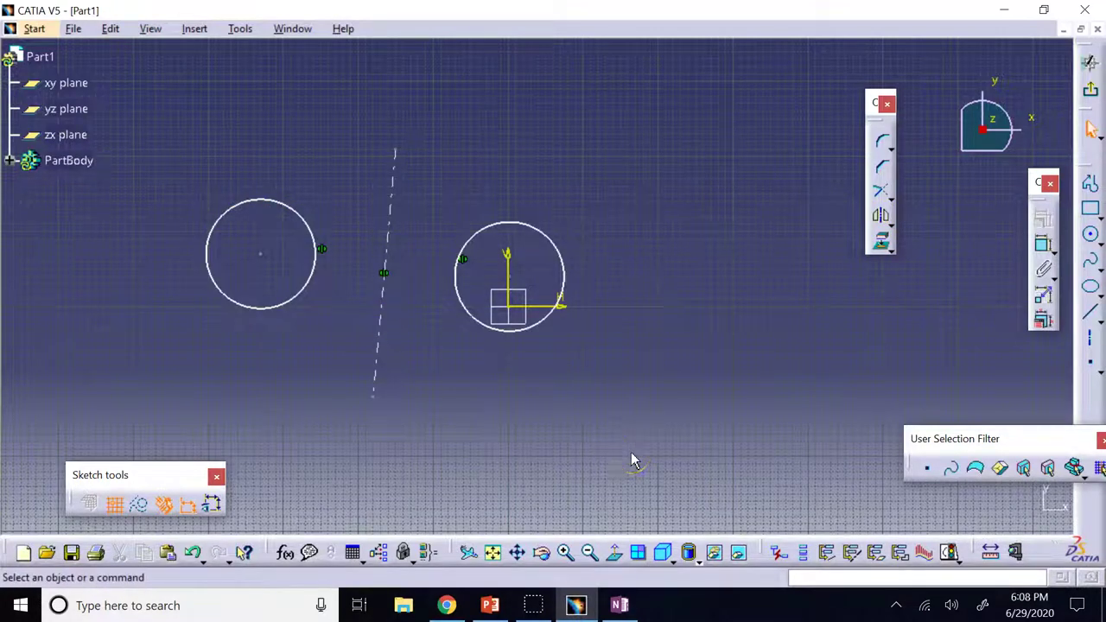
left_click(574, 263)
key("Delete")
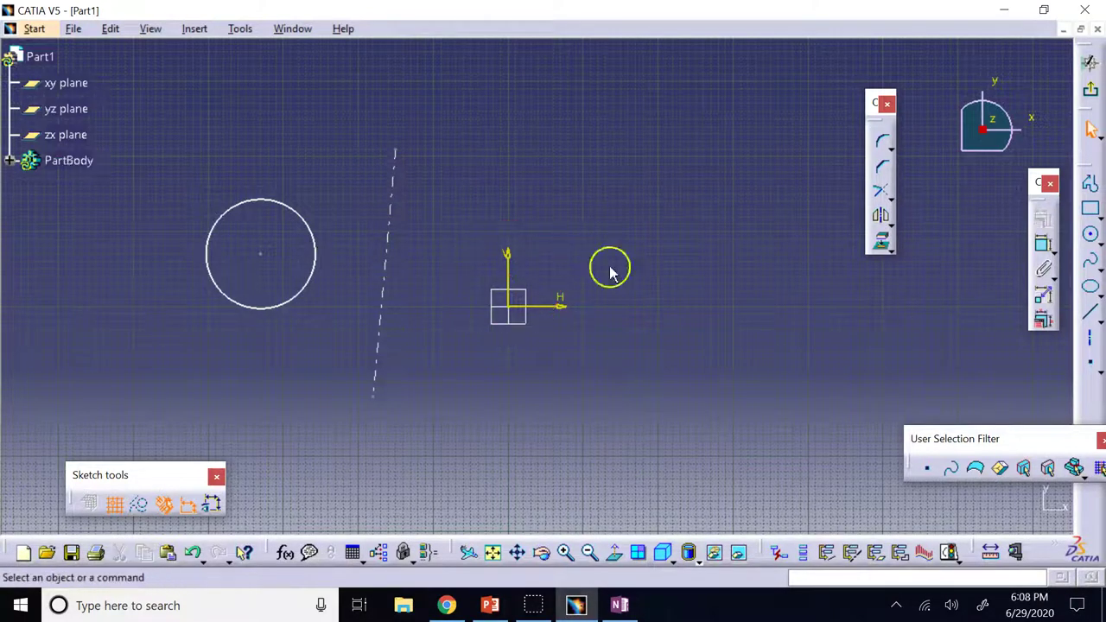
Try the Symmetry operation on the circle about the slanted axis and undo it
left_click(890, 223)
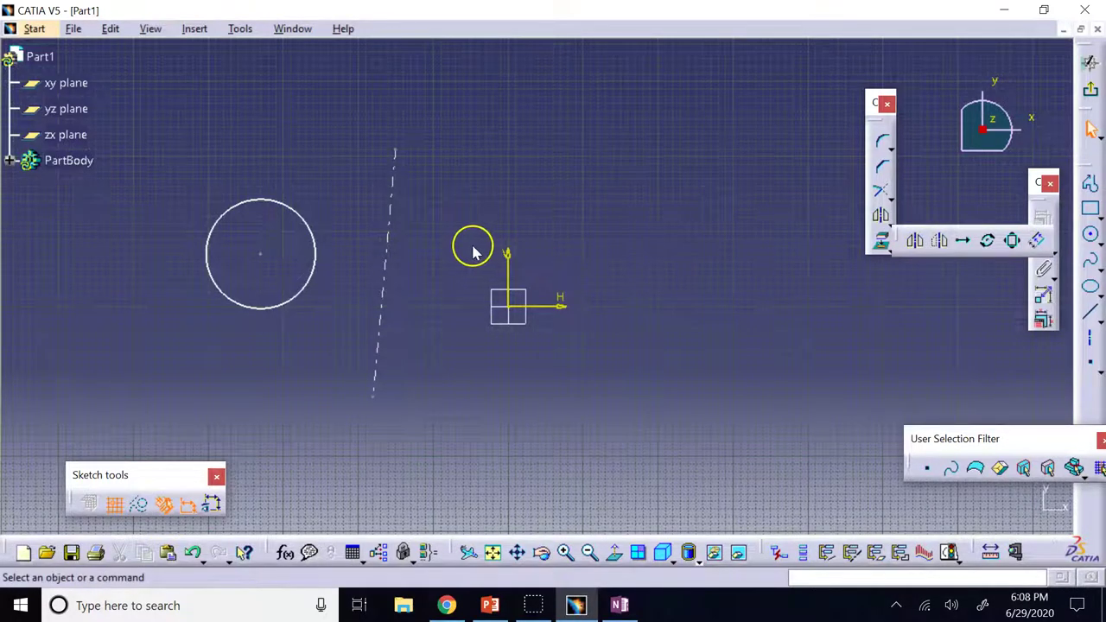
left_click(940, 240)
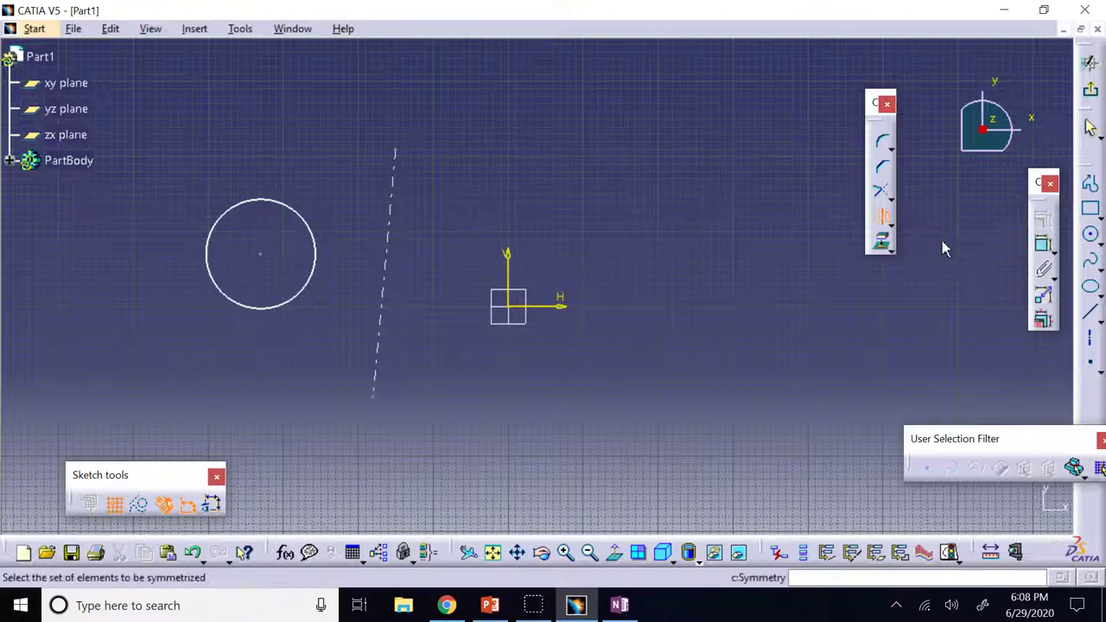
left_click(312, 234)
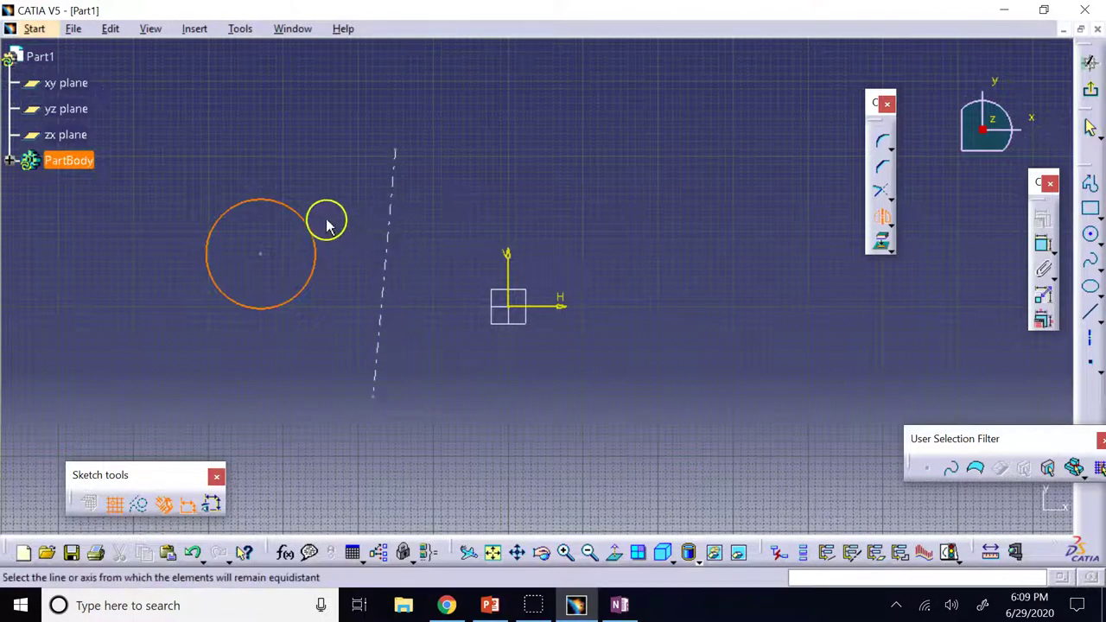
left_click(384, 268)
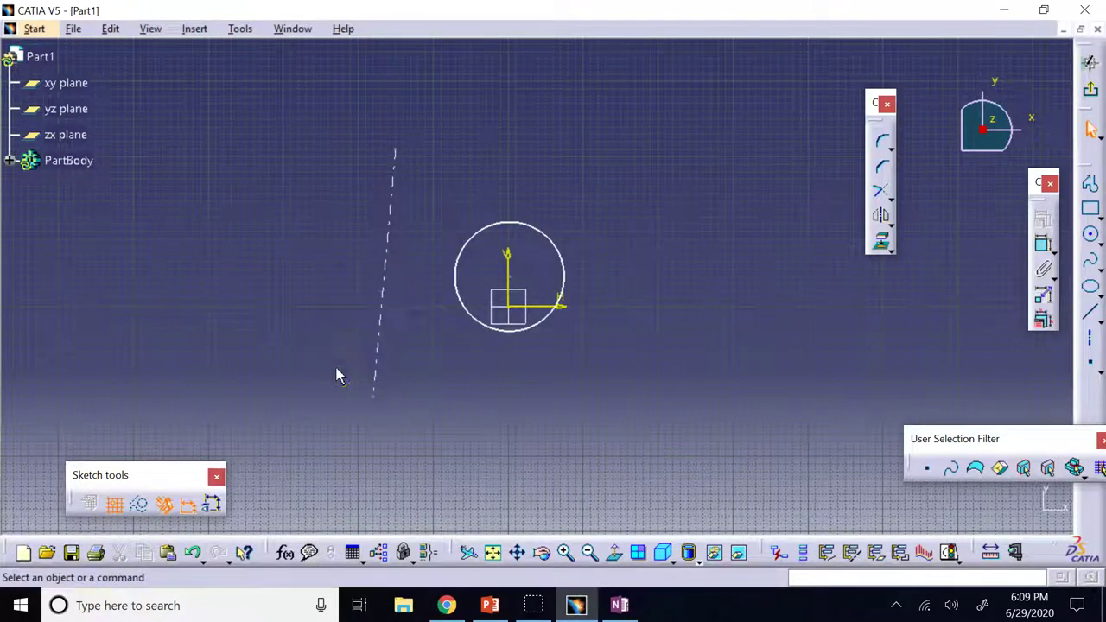
key("ctrl+z")
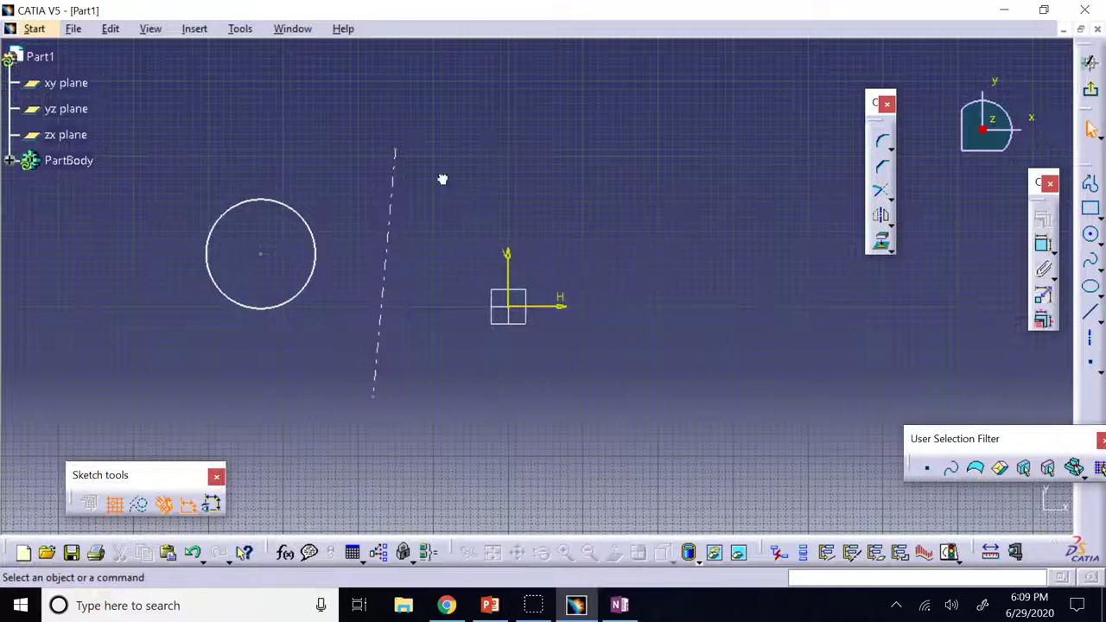
left_click(888, 223)
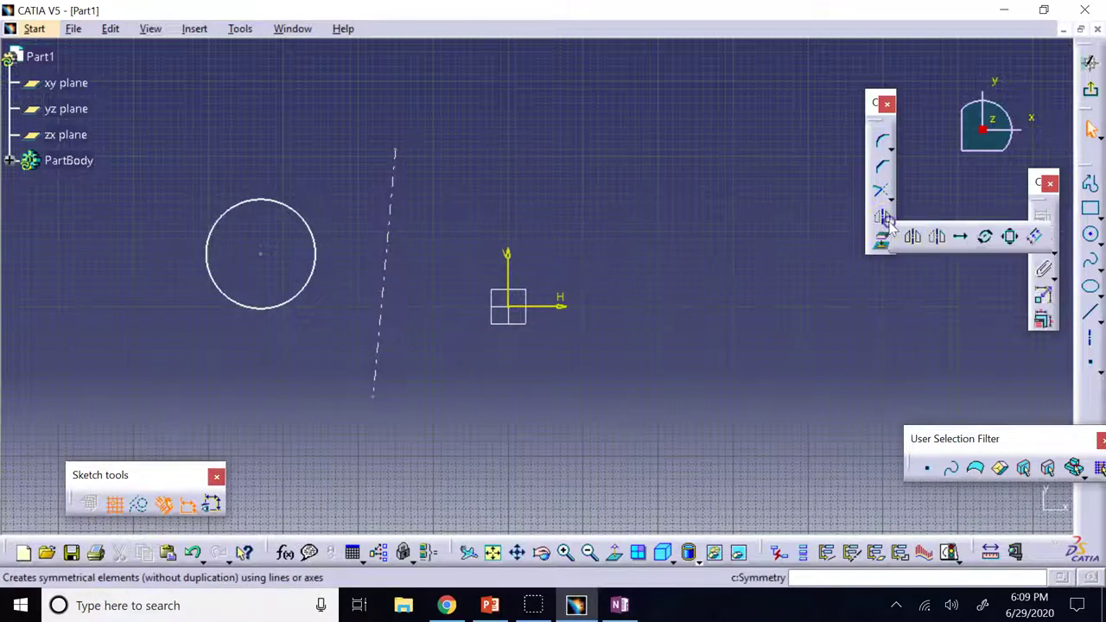
left_click(985, 238)
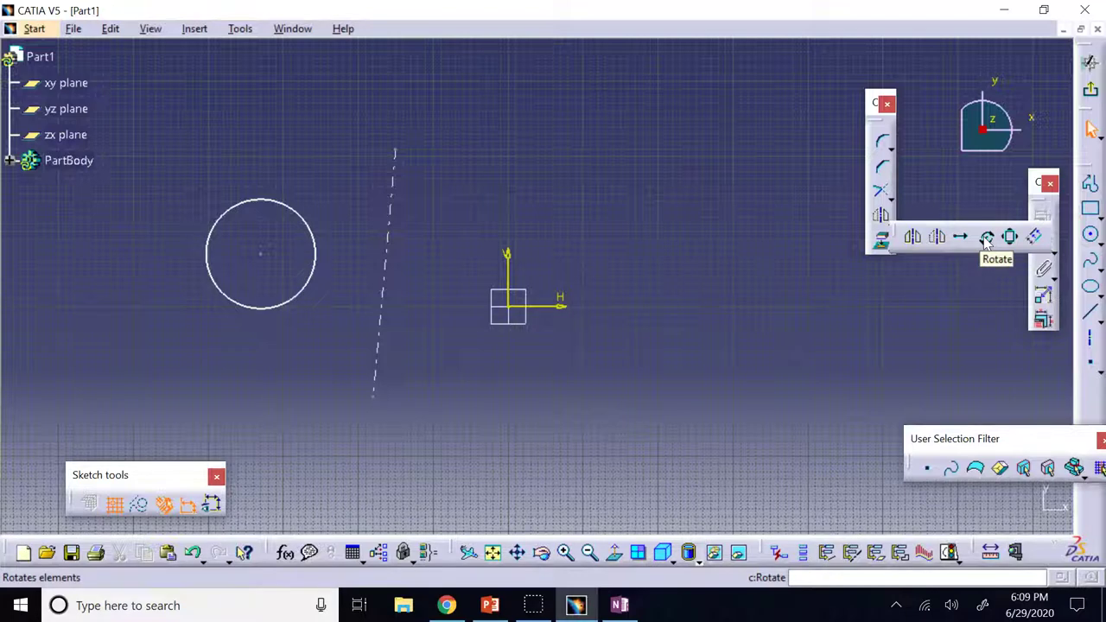
left_click(1032, 242)
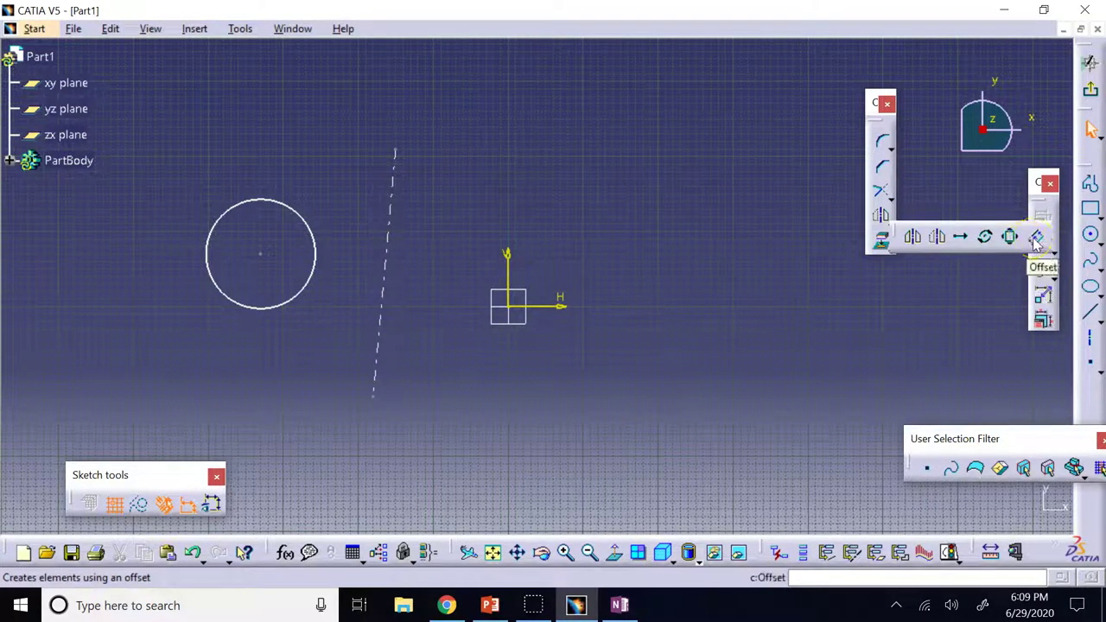
left_click(371, 228)
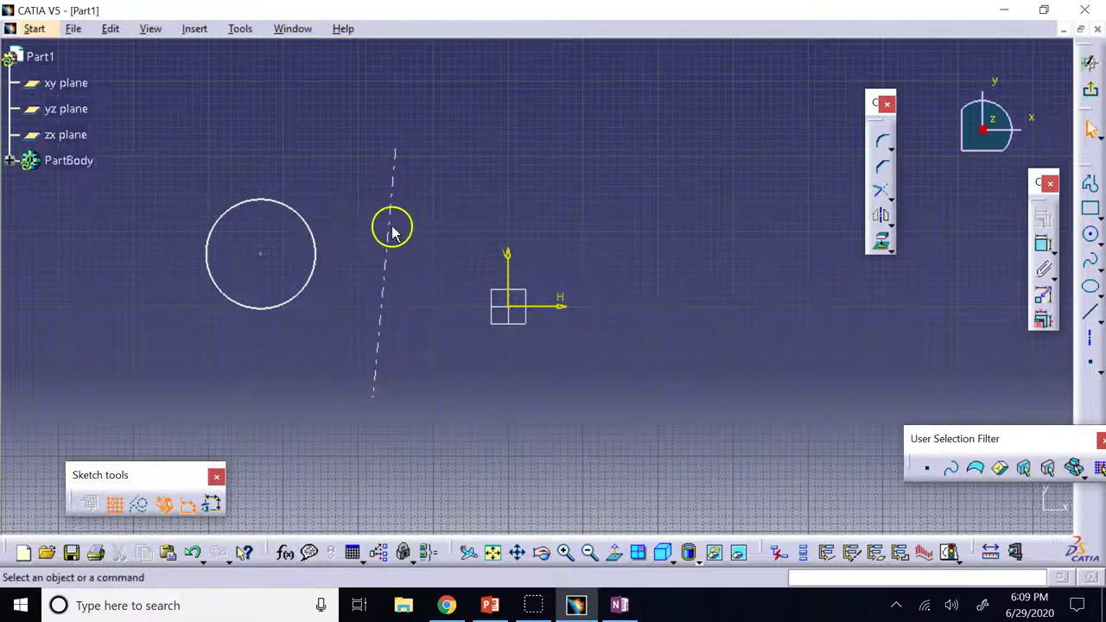
Delete the slanted axis beside the circle
left_click(389, 232)
key("Delete")
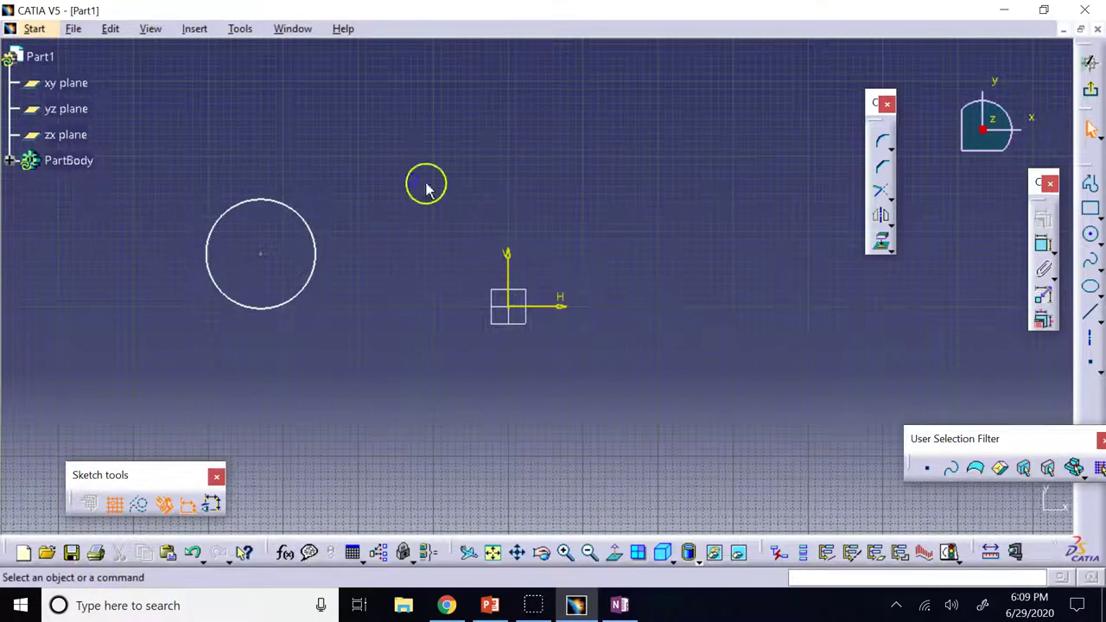
Enlarge the circle freehand and move its centre to the right, closer to the sketch's vertical axis
mouse_move(315, 243)
left_mouse_down()
mouse_move(399, 260)
mouse_move(363, 257)
left_mouse_up()
left_click_drag(251, 254, 361, 264)
left_click(593, 177)
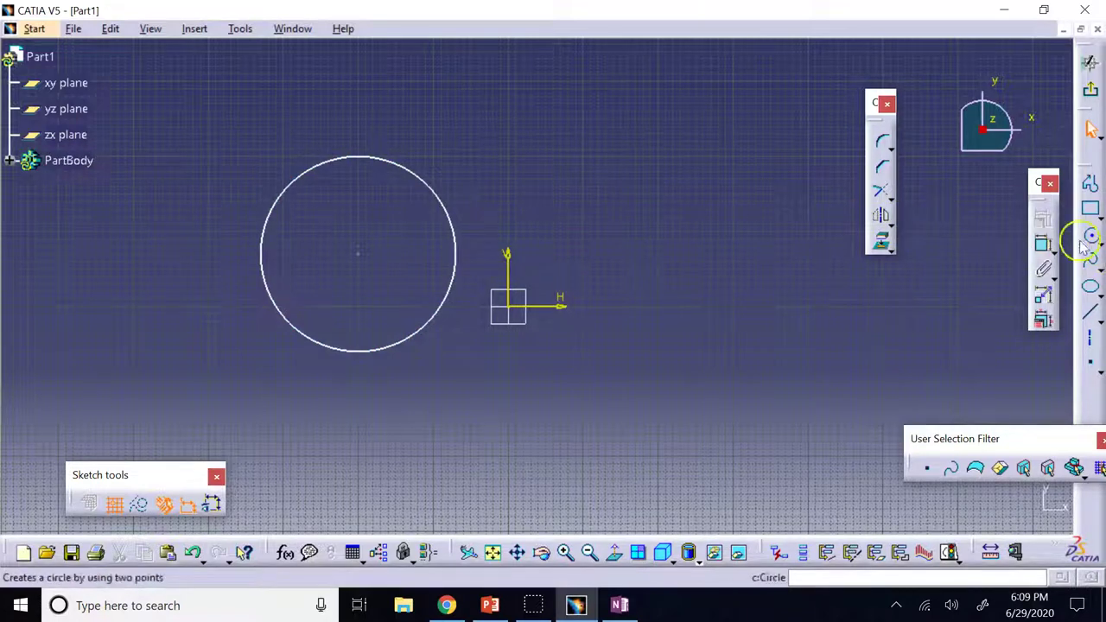
Offset the circle outward as one concentric instance, and delete the offset copy
left_click(890, 246)
left_click(1042, 240)
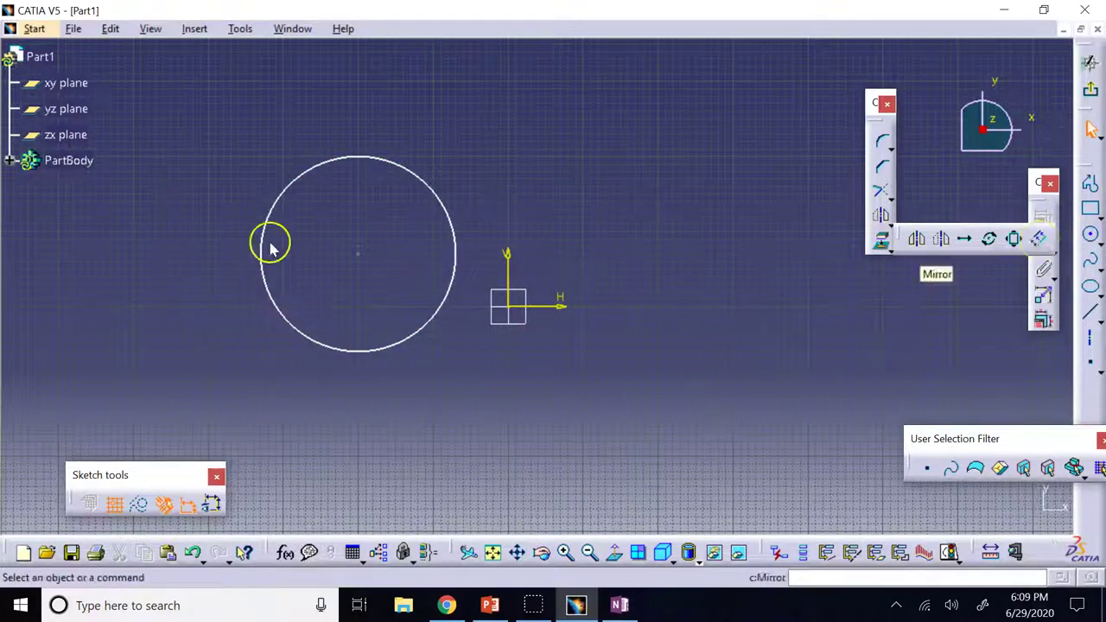
left_click(321, 169)
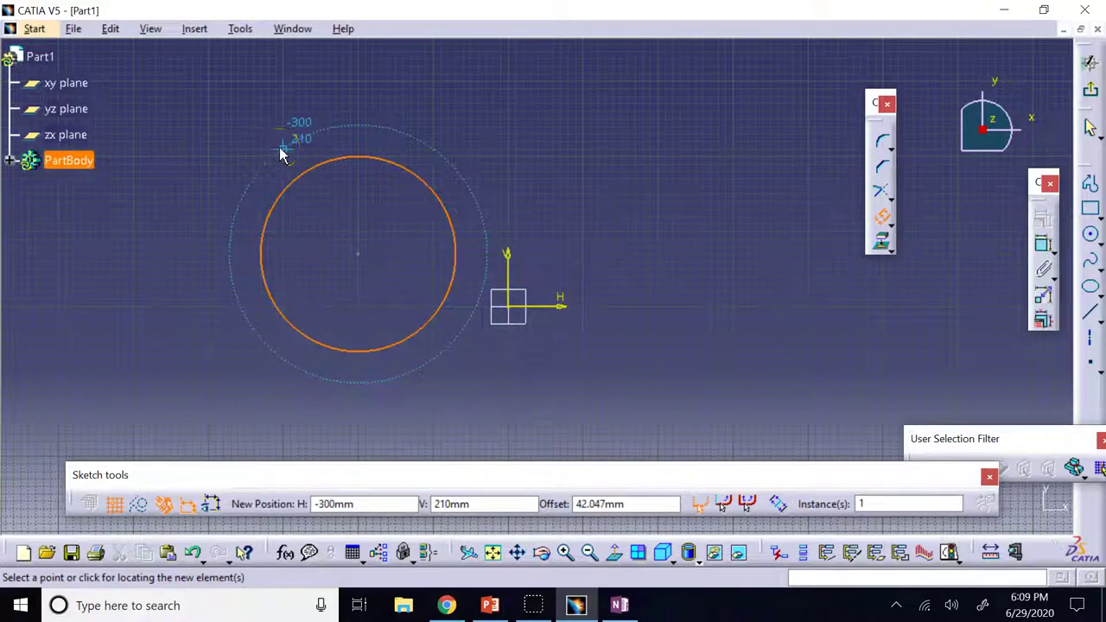
left_click(285, 153)
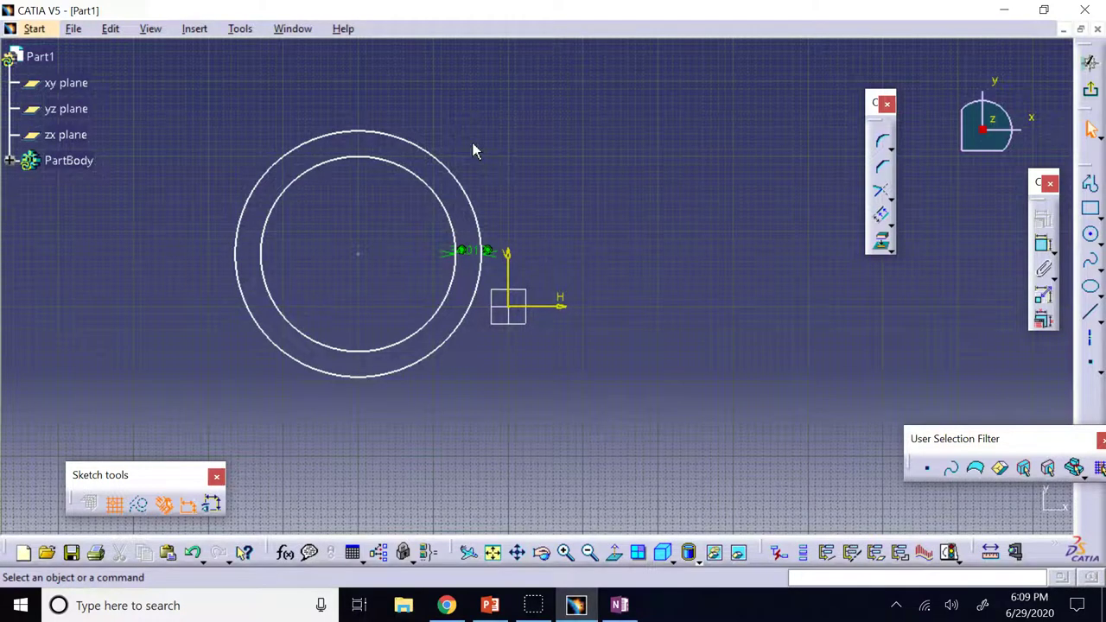
left_click(885, 239)
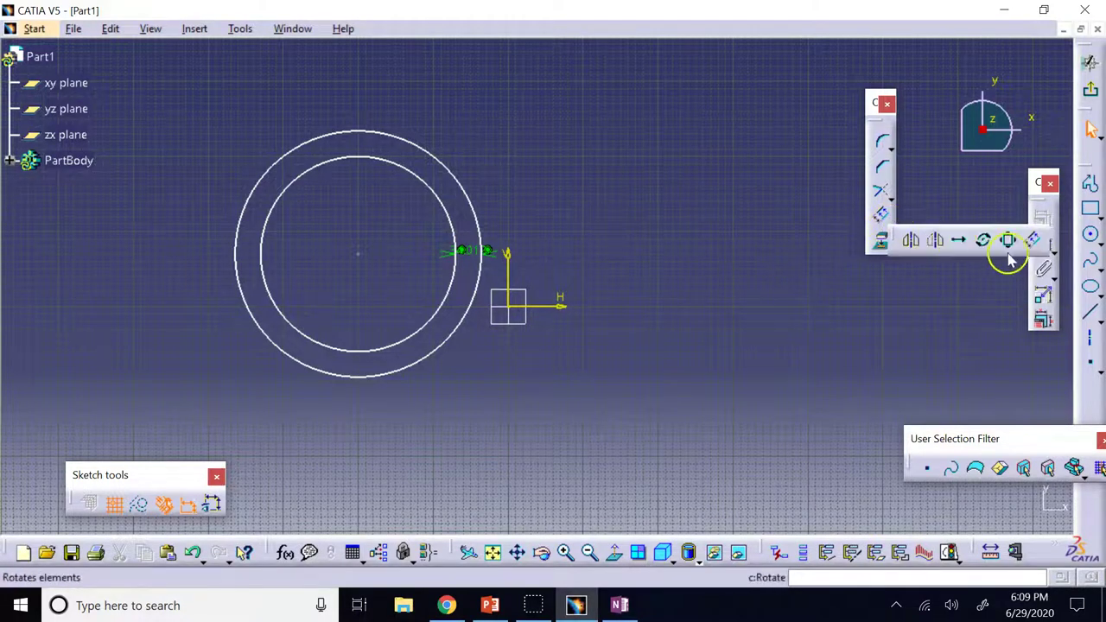
left_click(474, 217)
key("Delete")
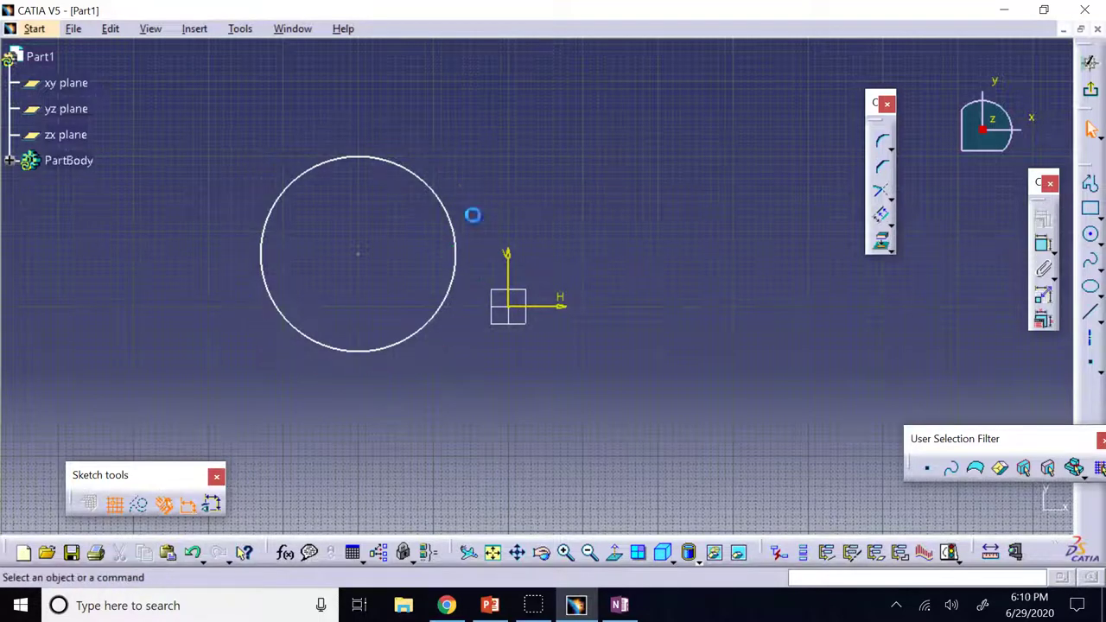
Scale the circle about its own centre by a factor of 2.2 with duplicate mode off
left_click(883, 239)
left_click(1039, 240)
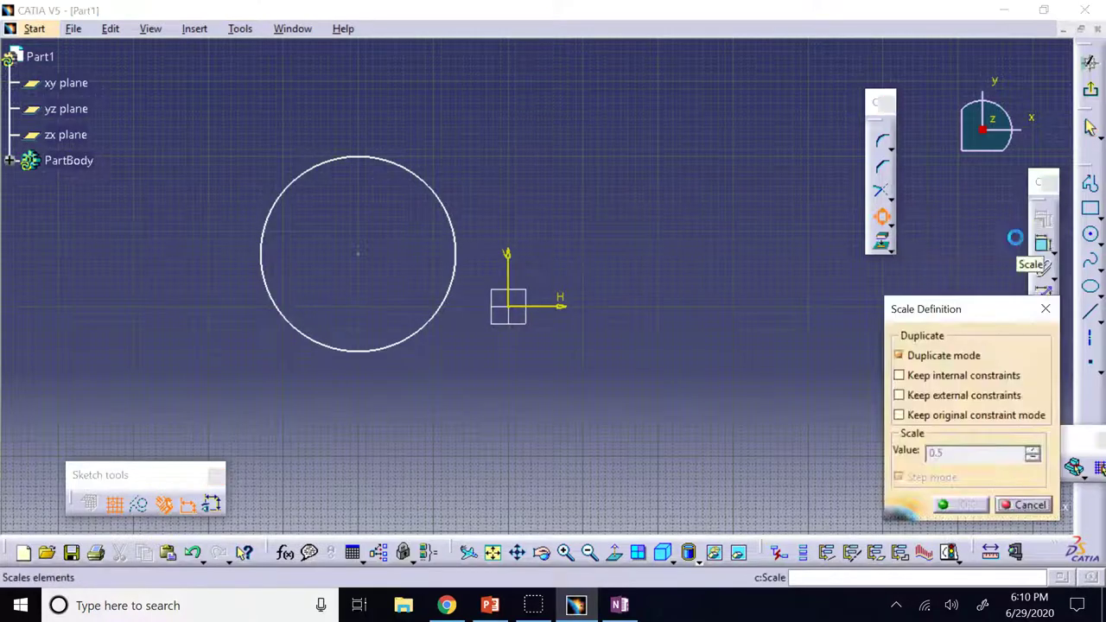
left_click(382, 158)
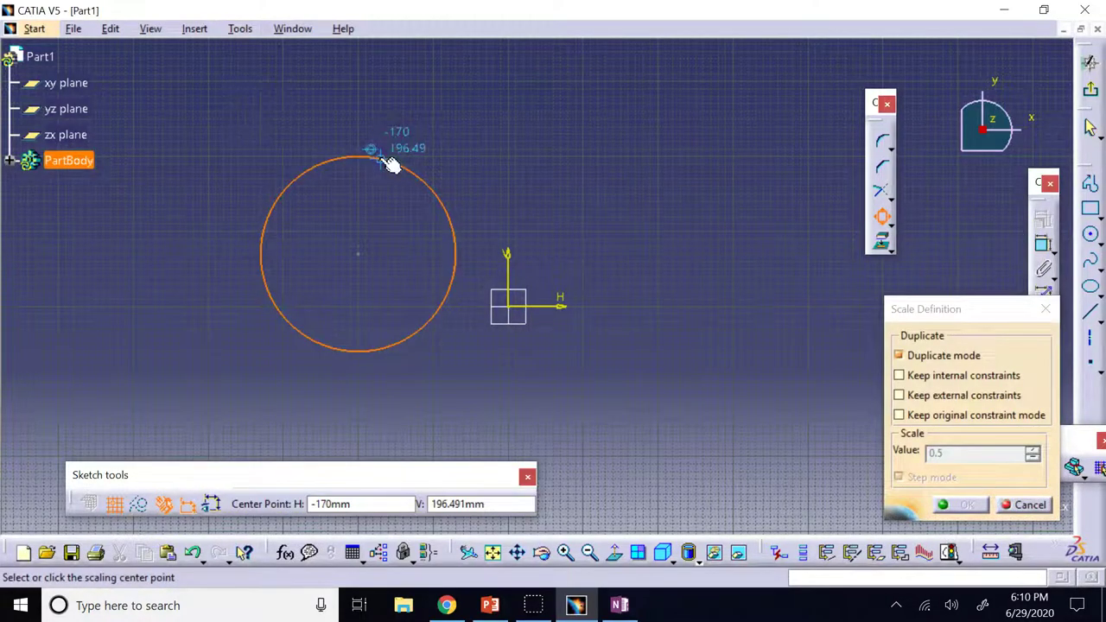
left_click(900, 357)
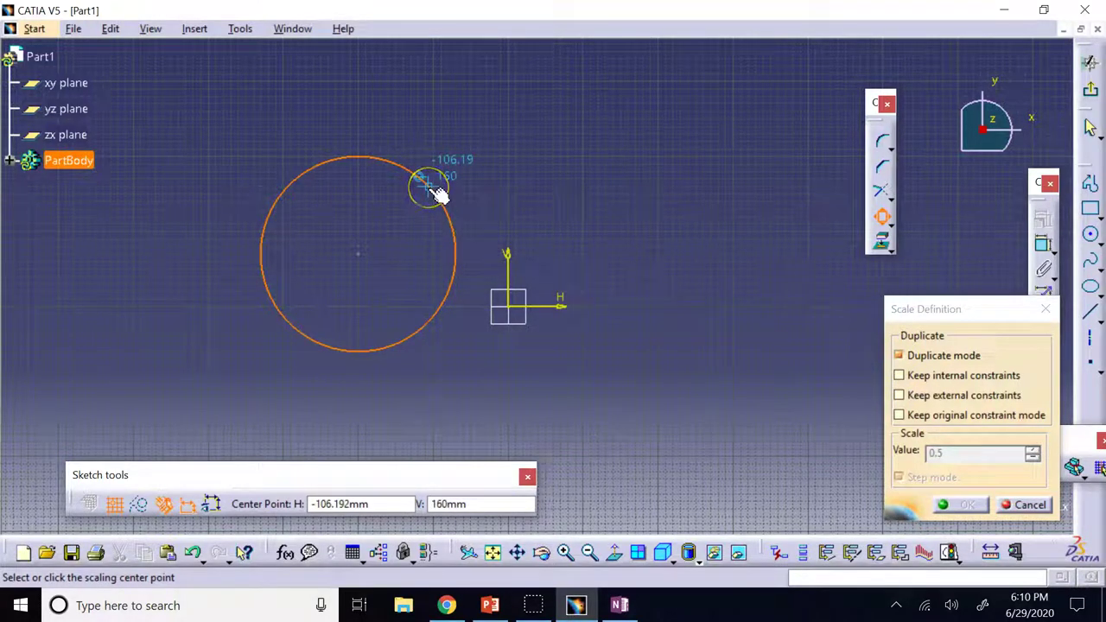
left_click(507, 121)
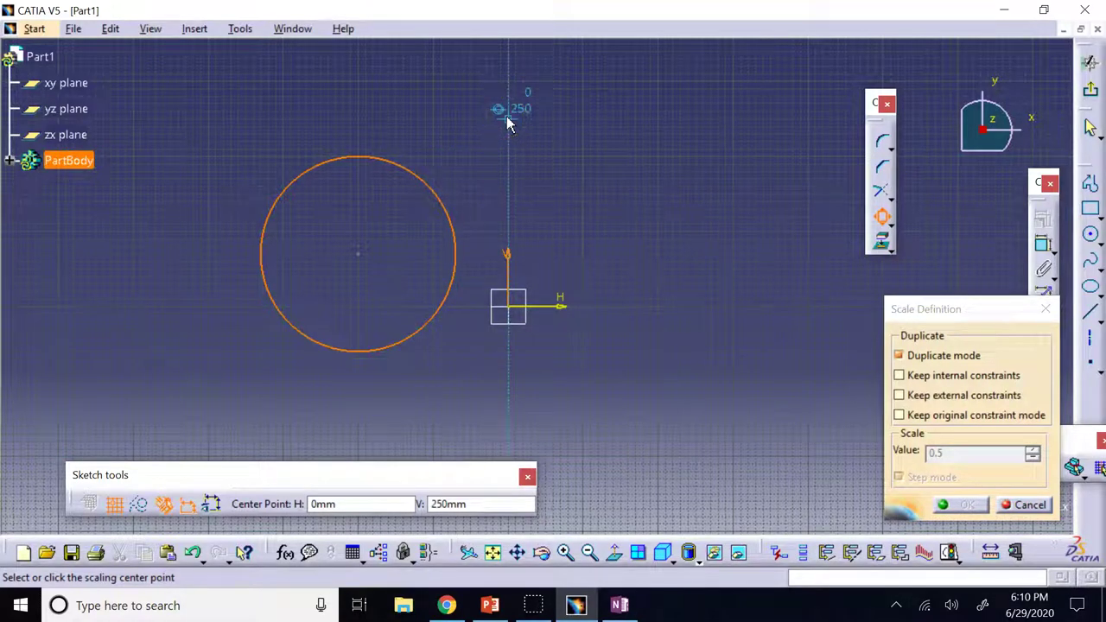
left_click(426, 173)
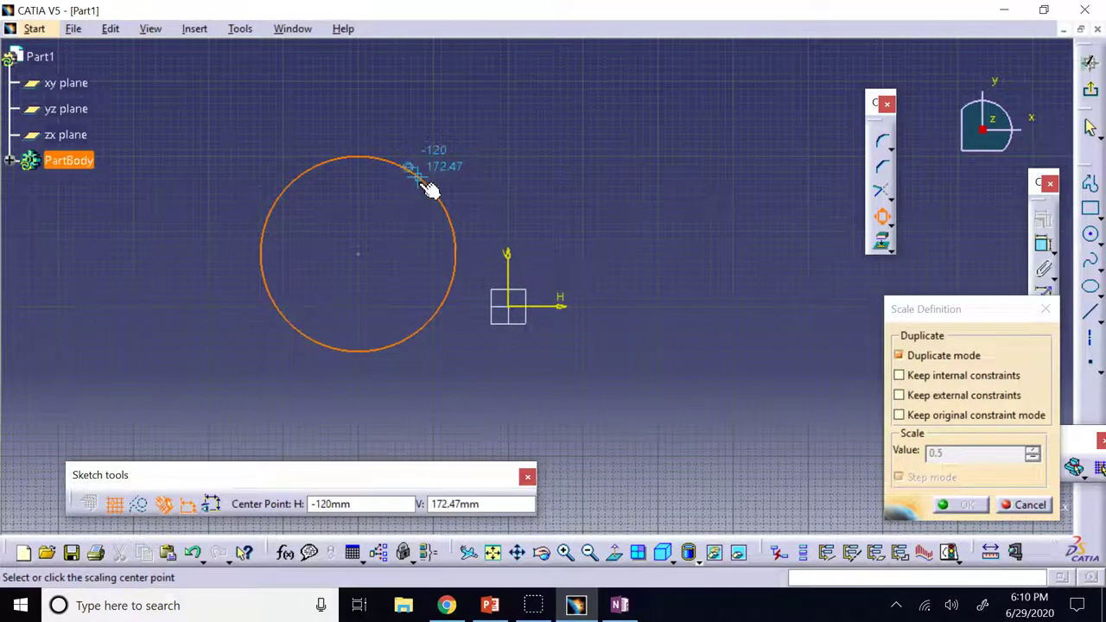
left_click(900, 356)
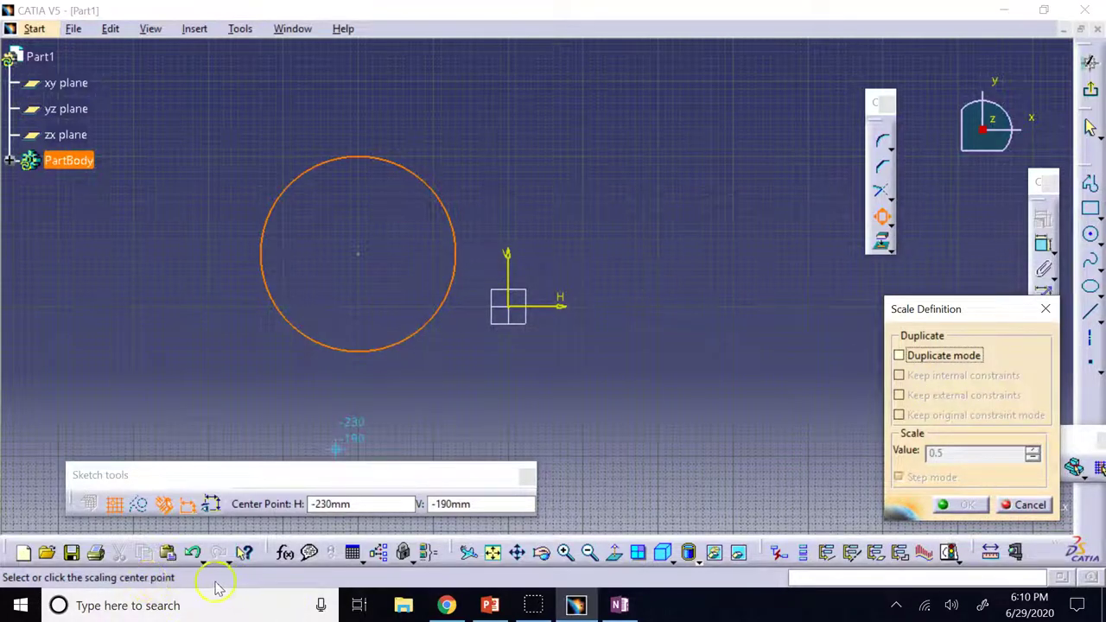
left_click(358, 253)
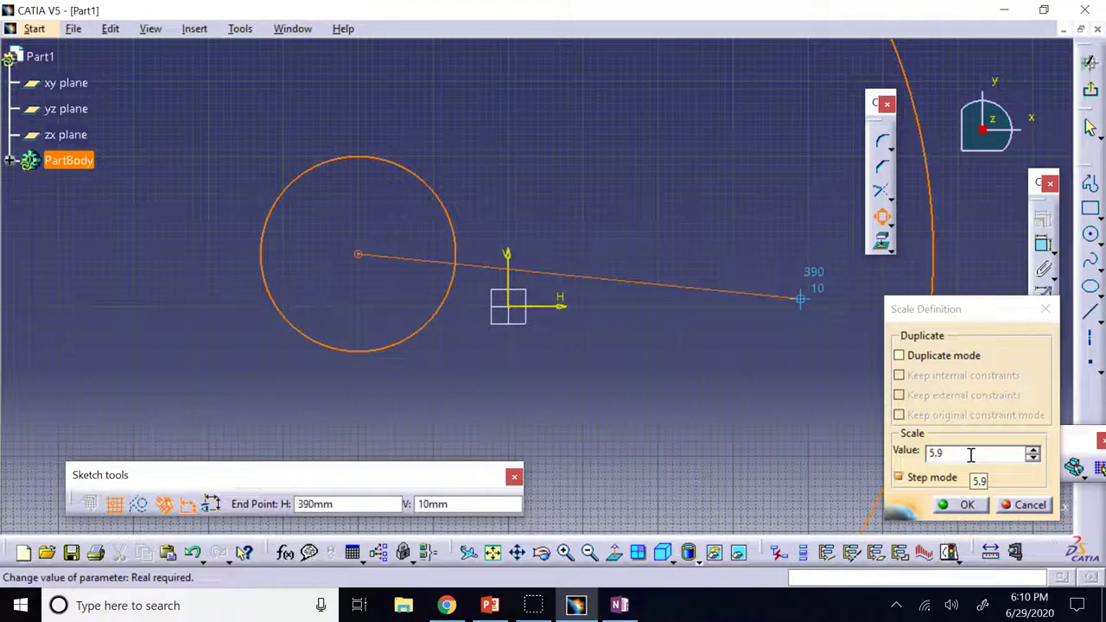
double_click(971, 455)
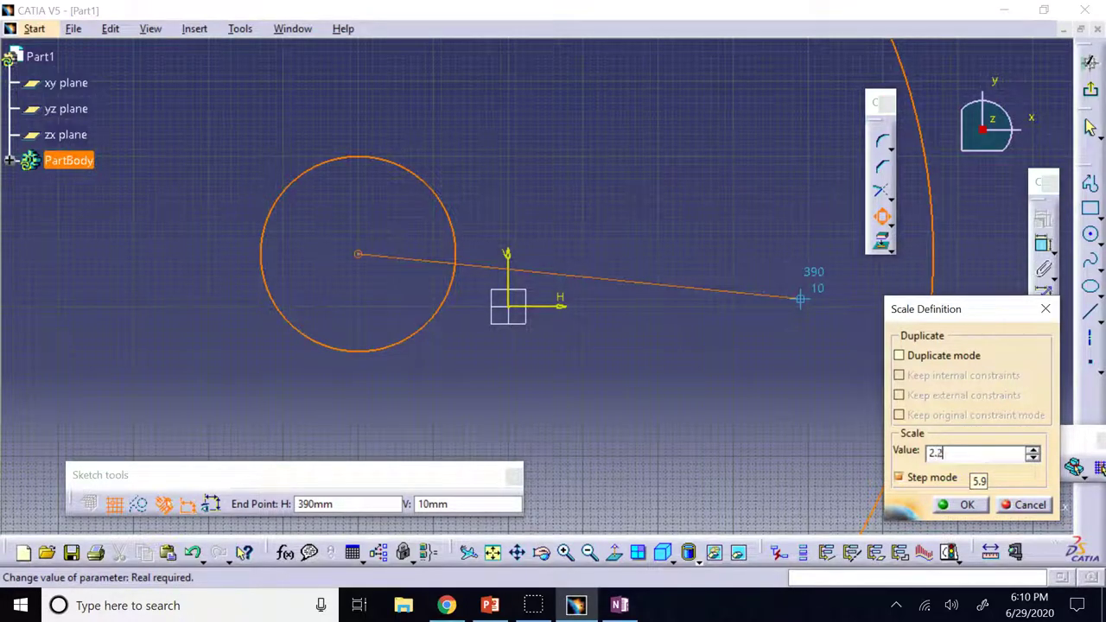
key("Return")
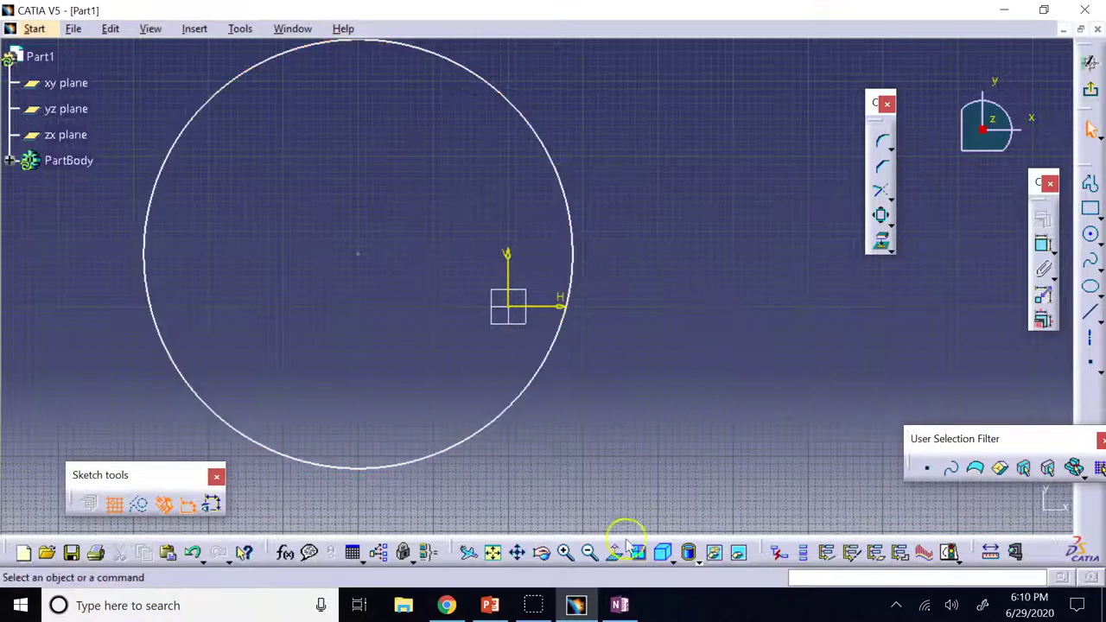
Translate the circle without duplicating it, from start point H -100 mm is V and H 500 mm to end point H 1000 mm, V 100 mm
left_click(589, 552)
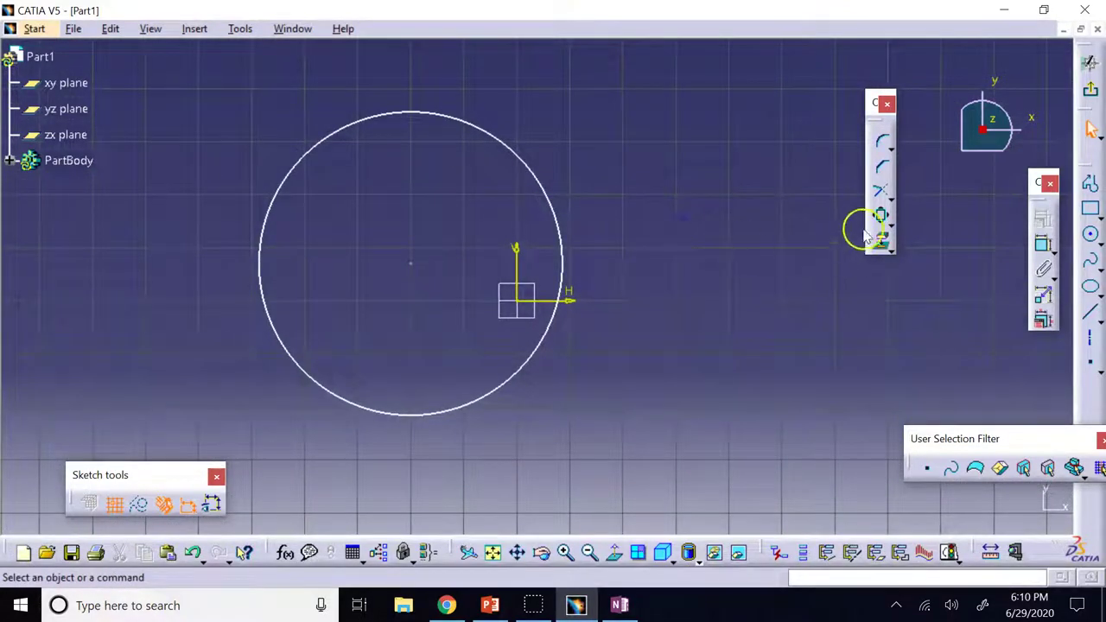
left_click(892, 223)
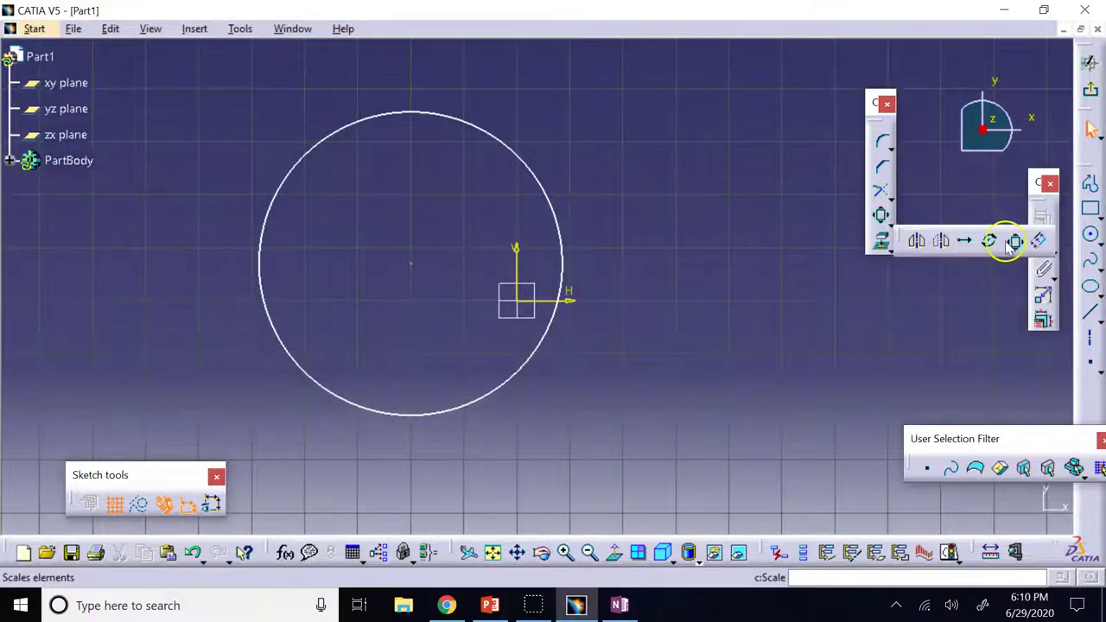
left_click(965, 242)
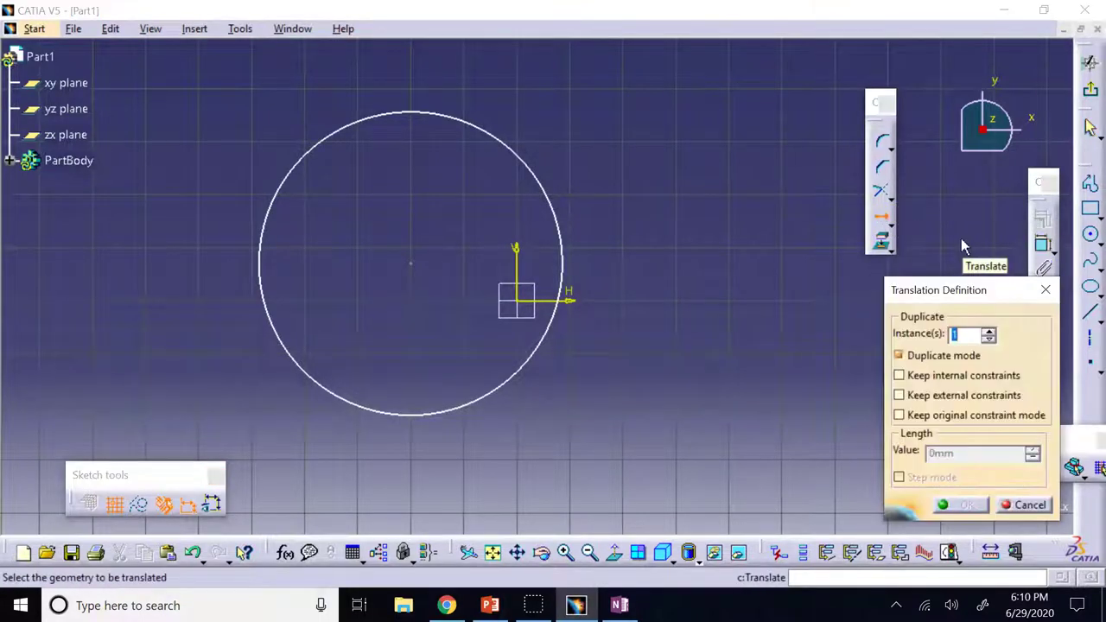
left_click(543, 192)
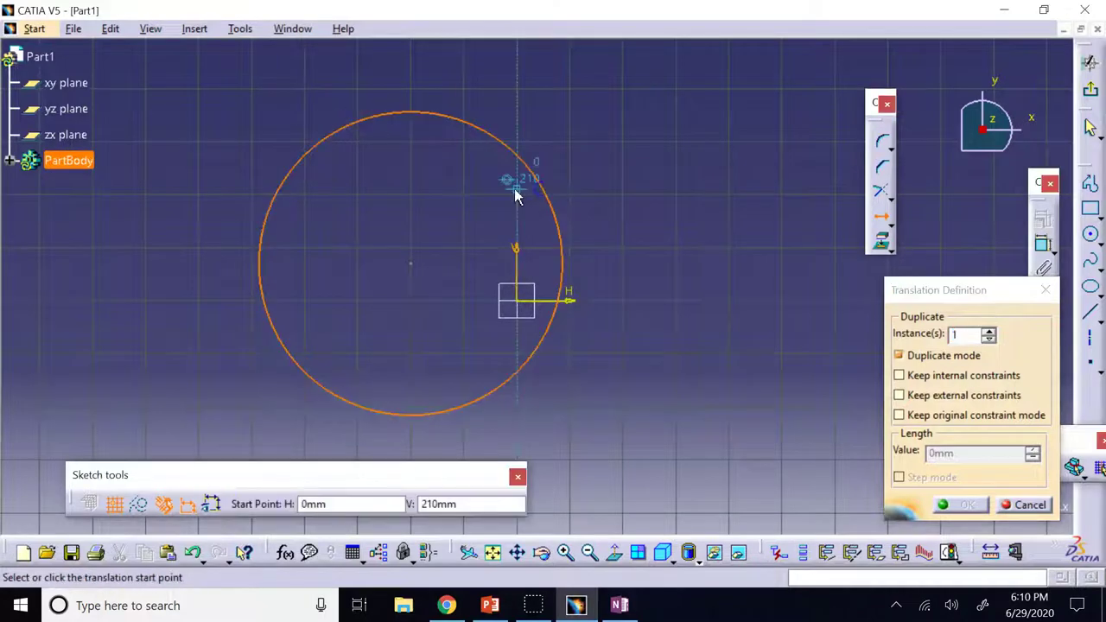
left_click(902, 358)
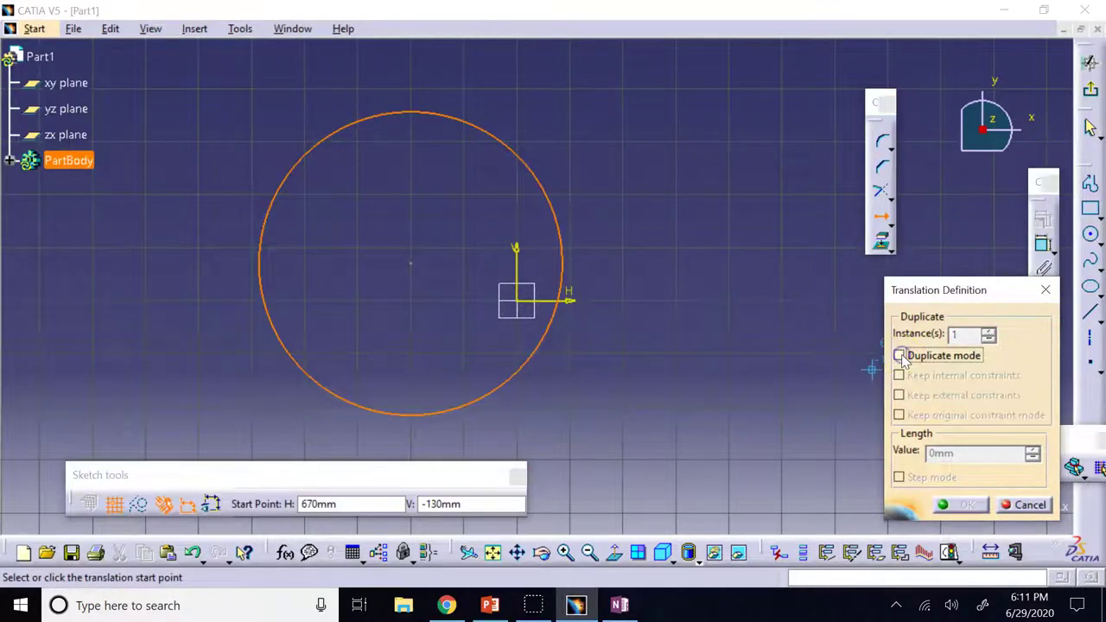
left_click(591, 554)
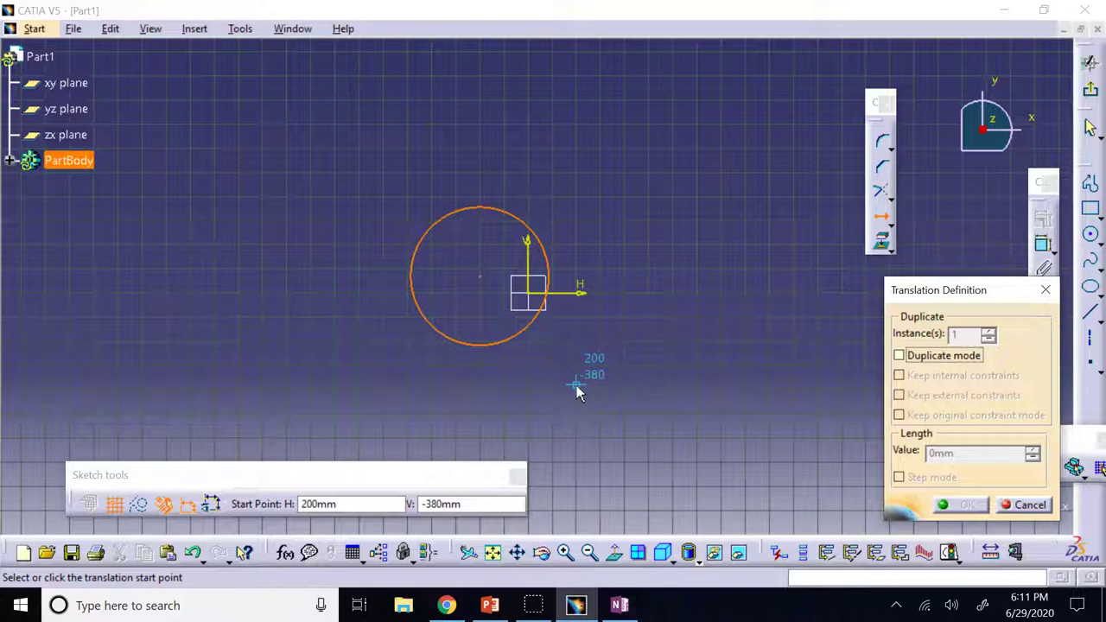
left_click(114, 504)
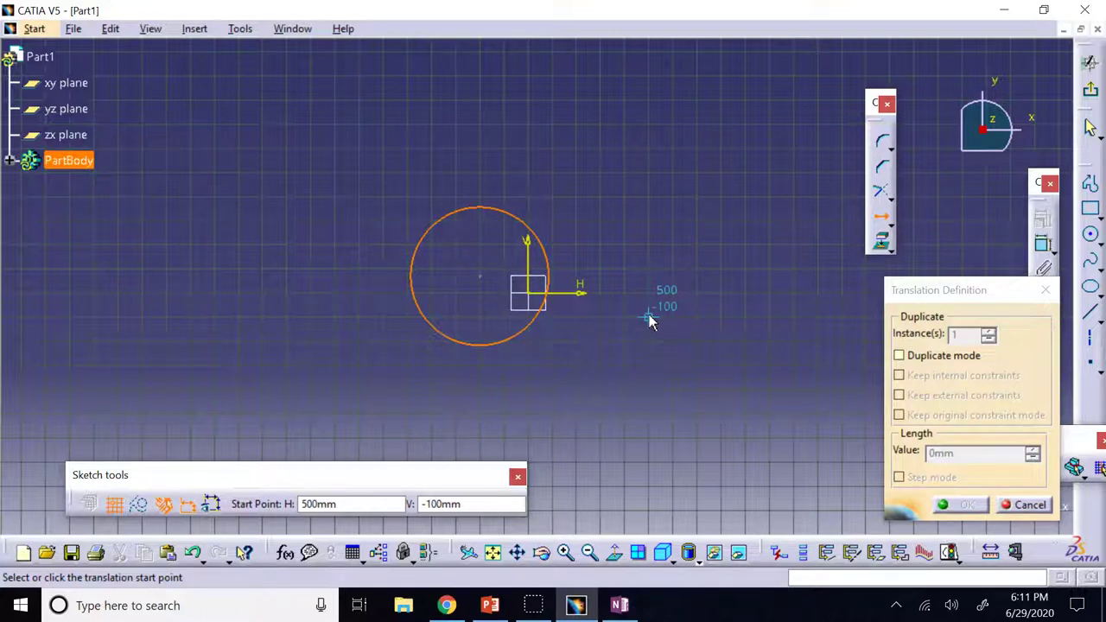
mouse_move(651, 320)
left_mouse_down()
mouse_move(678, 311)
mouse_move(651, 323)
left_mouse_up()
left_click(650, 324)
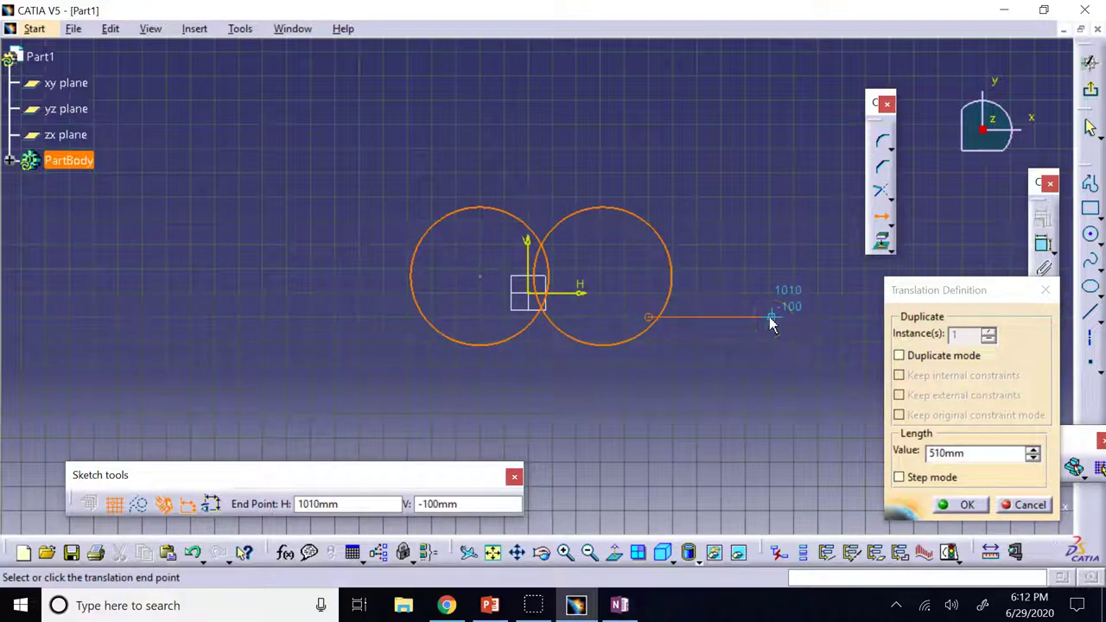
left_click_drag(772, 311, 771, 273)
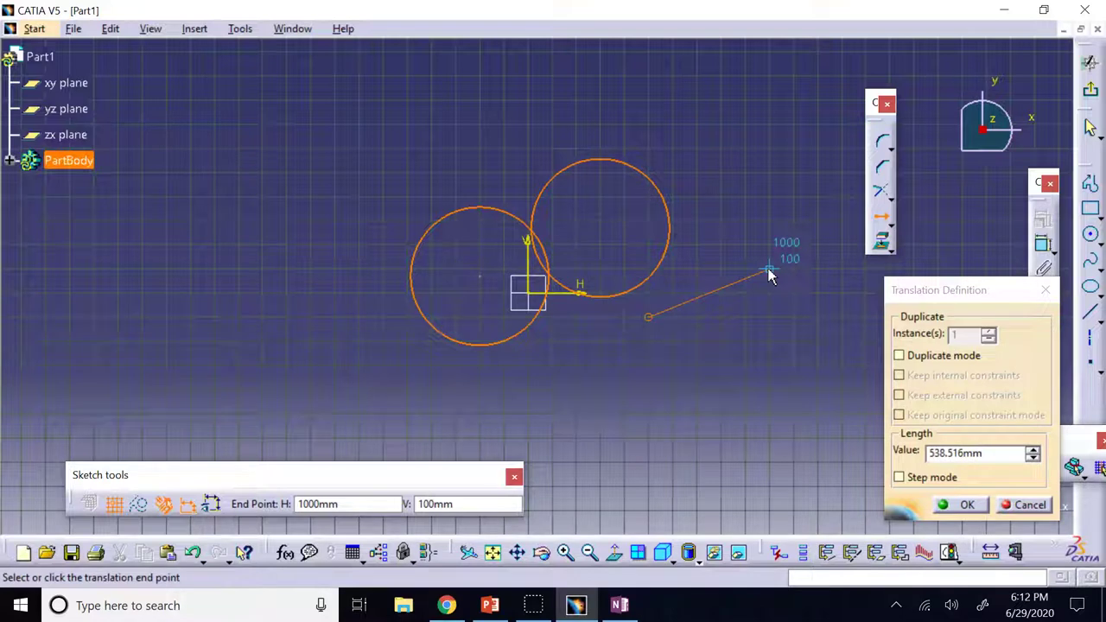
left_click(771, 273)
left_click(783, 363)
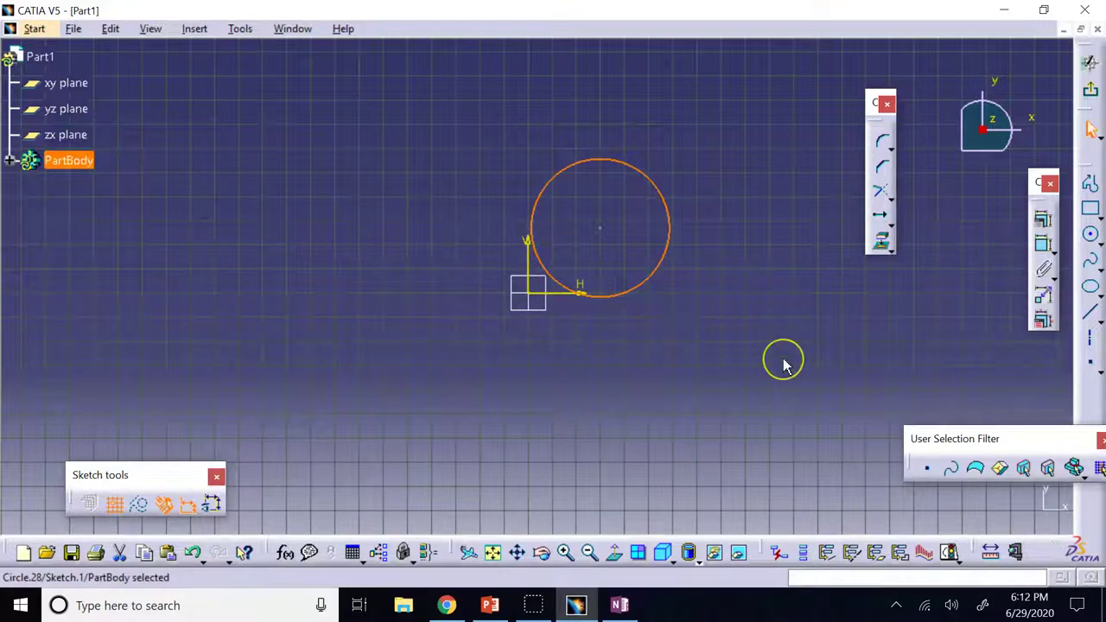
Rotate the circle about the sketch origin by 165 degrees with duplicate mode off
left_click(891, 249)
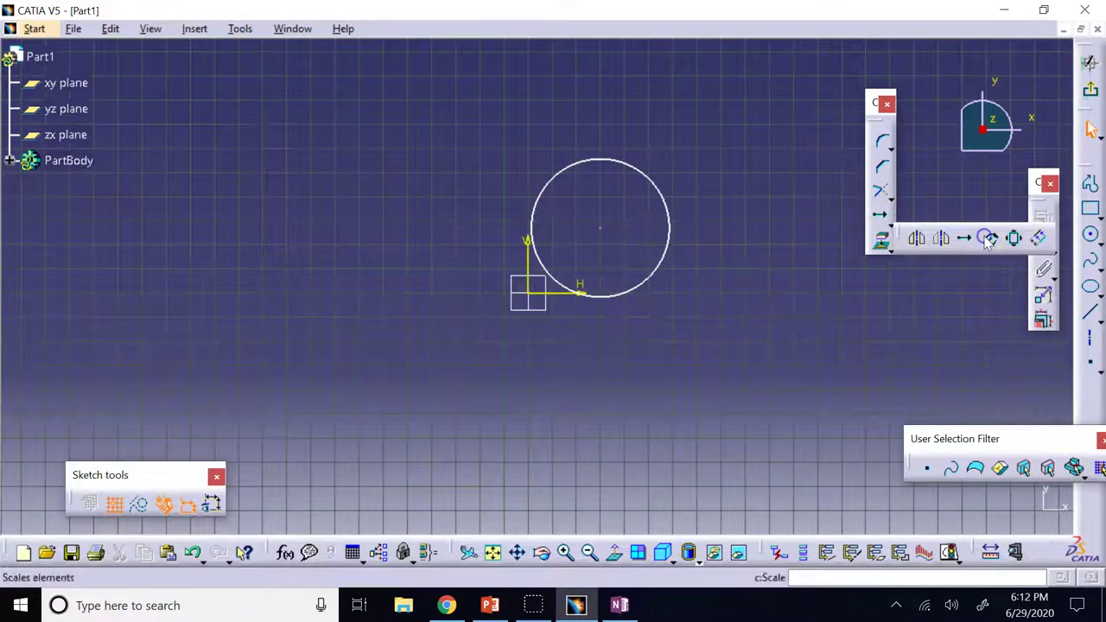
left_click(989, 239)
left_click(899, 356)
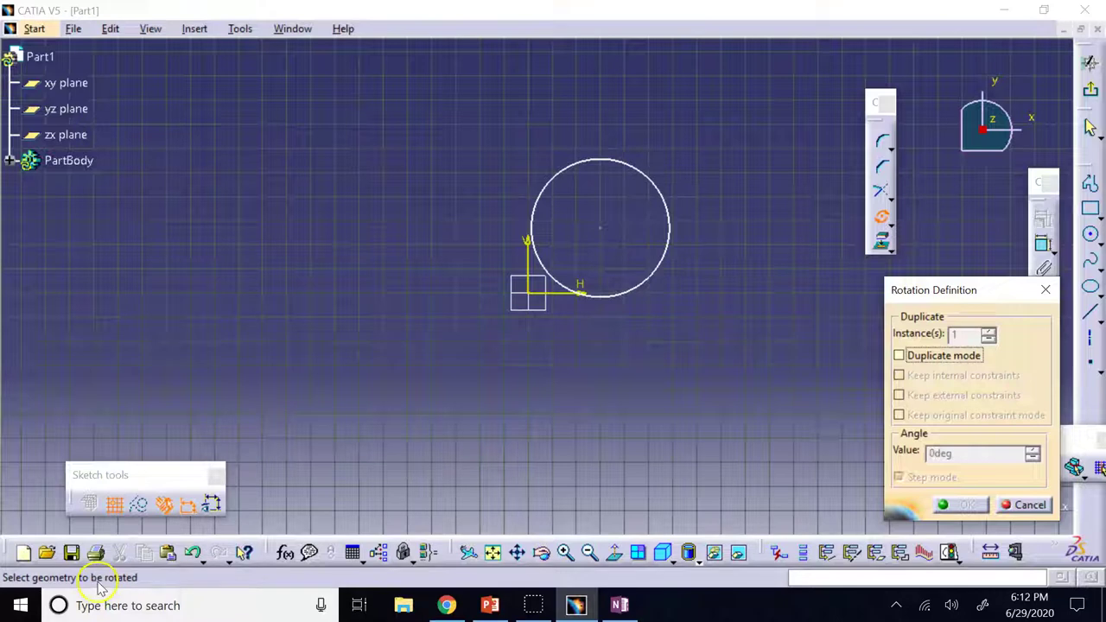
left_click(656, 273)
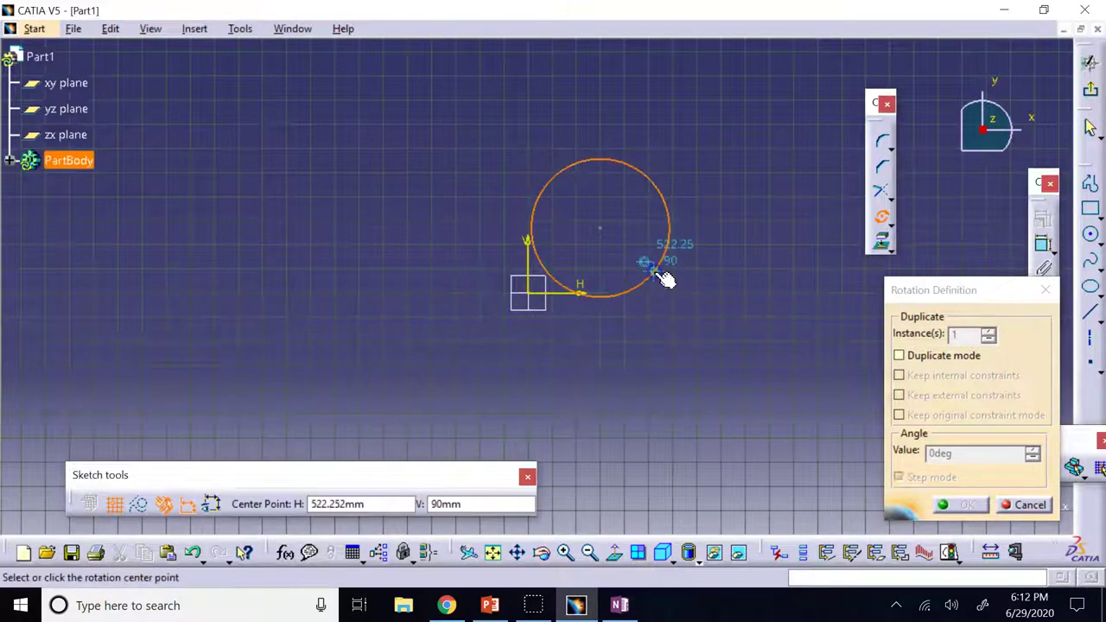
left_click(531, 294)
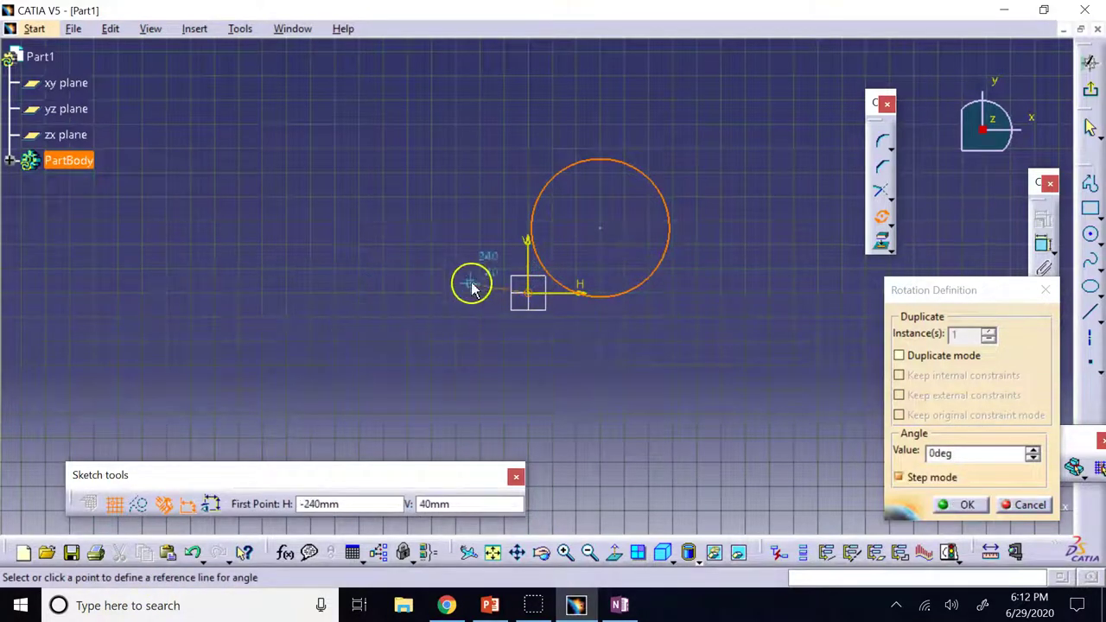
left_click(413, 251)
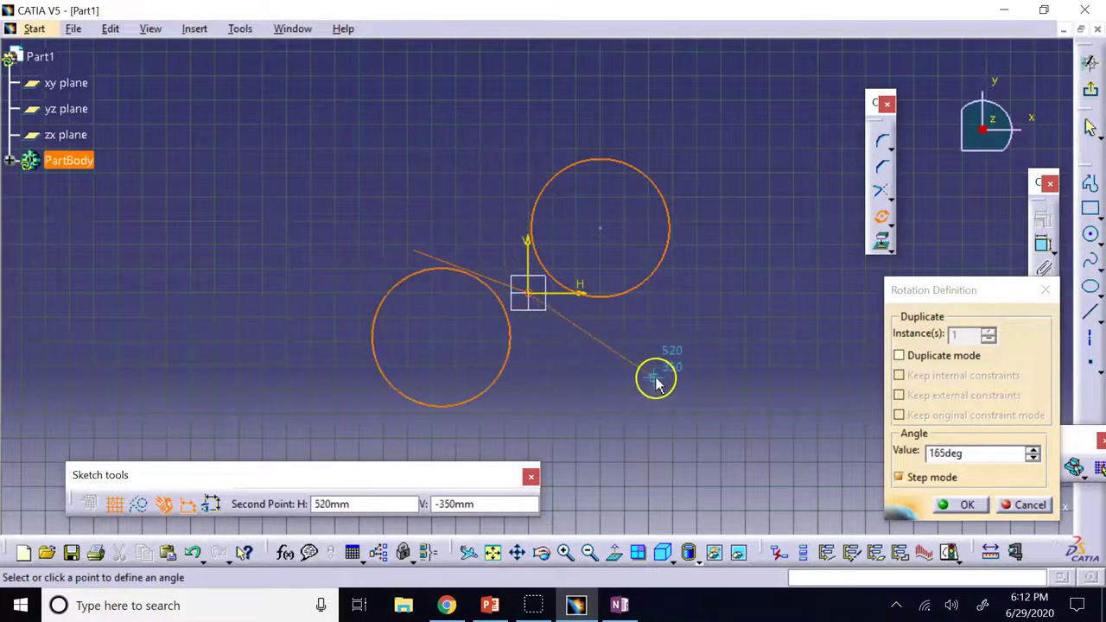
key("Escape")
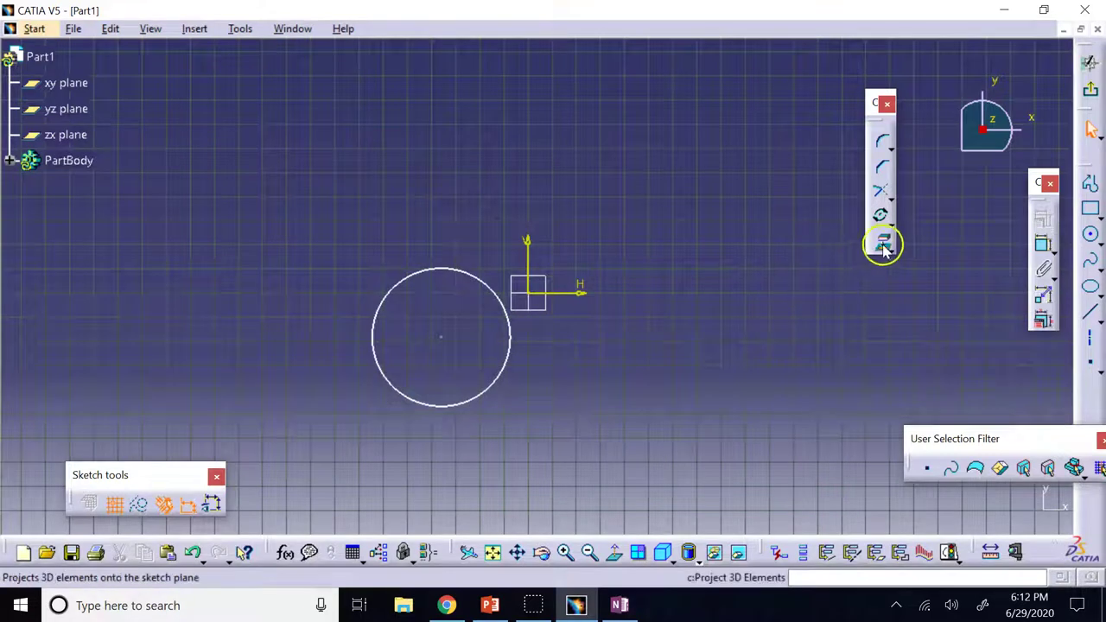
Switch to the PowerPoint lecture and examine slide 6 on projecting a sketch on a plane and isolating it
left_click(885, 248)
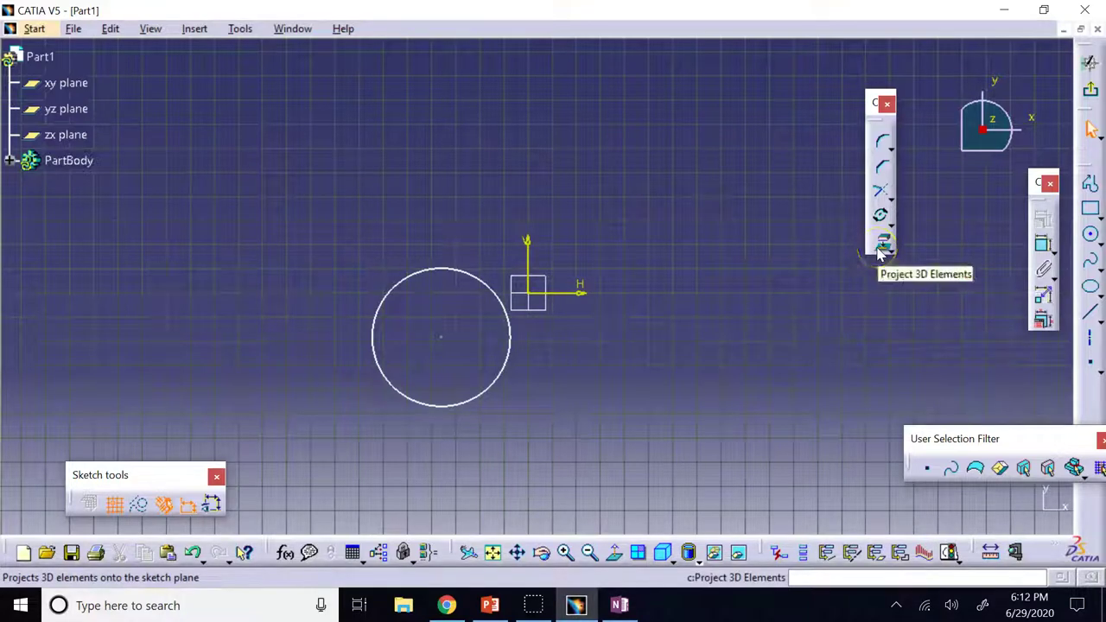
left_click(499, 605)
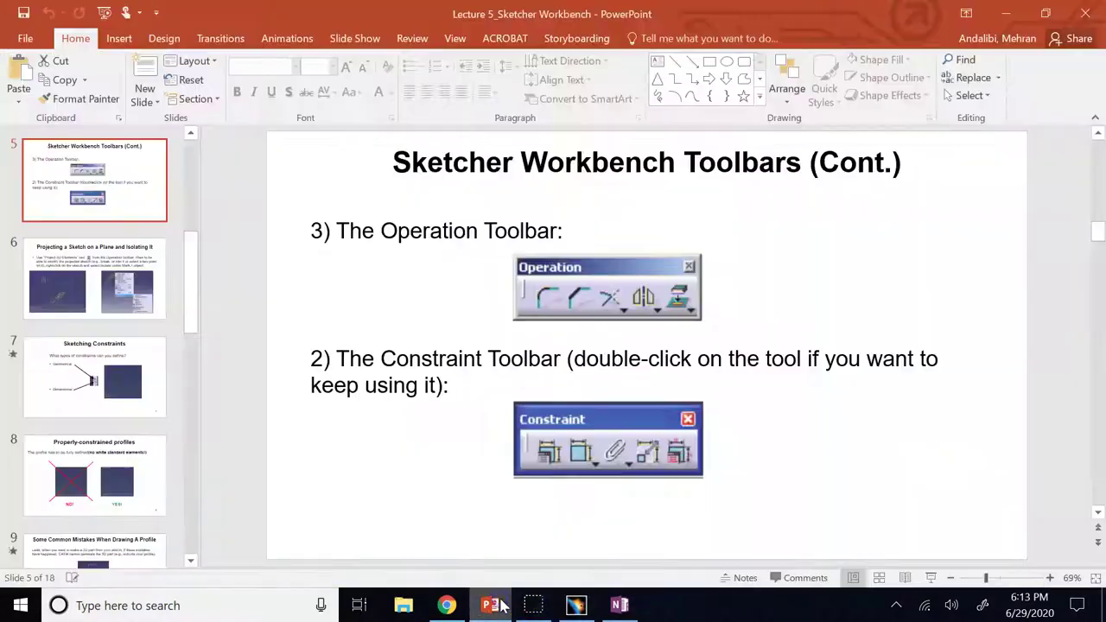
left_click(75, 275)
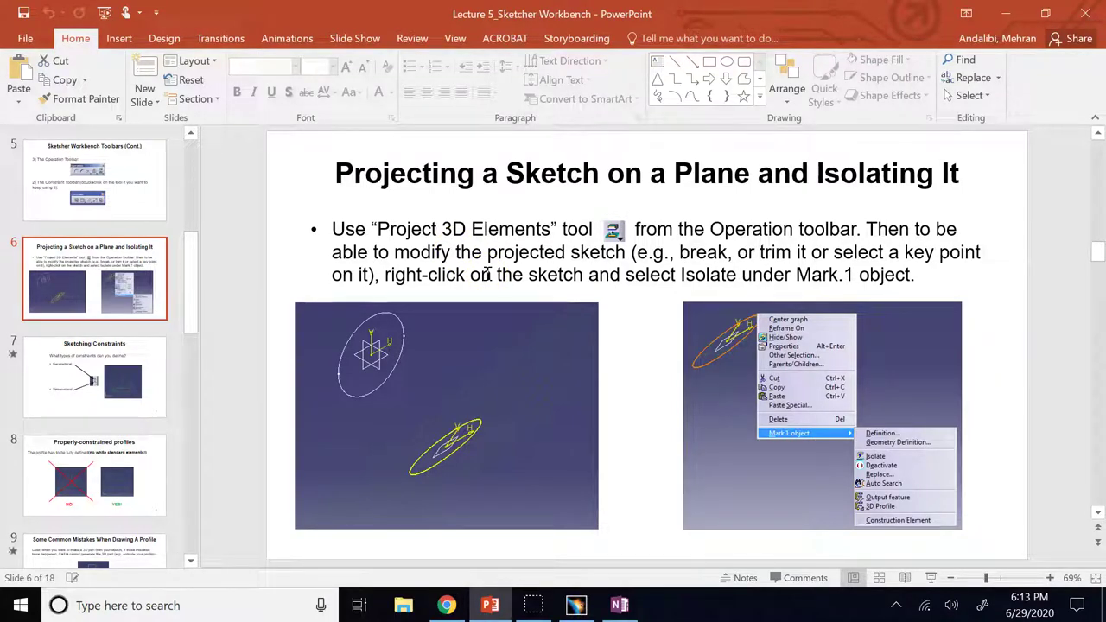
Return to CATIA and move the circle's centre onto the sketch origin
left_click(575, 605)
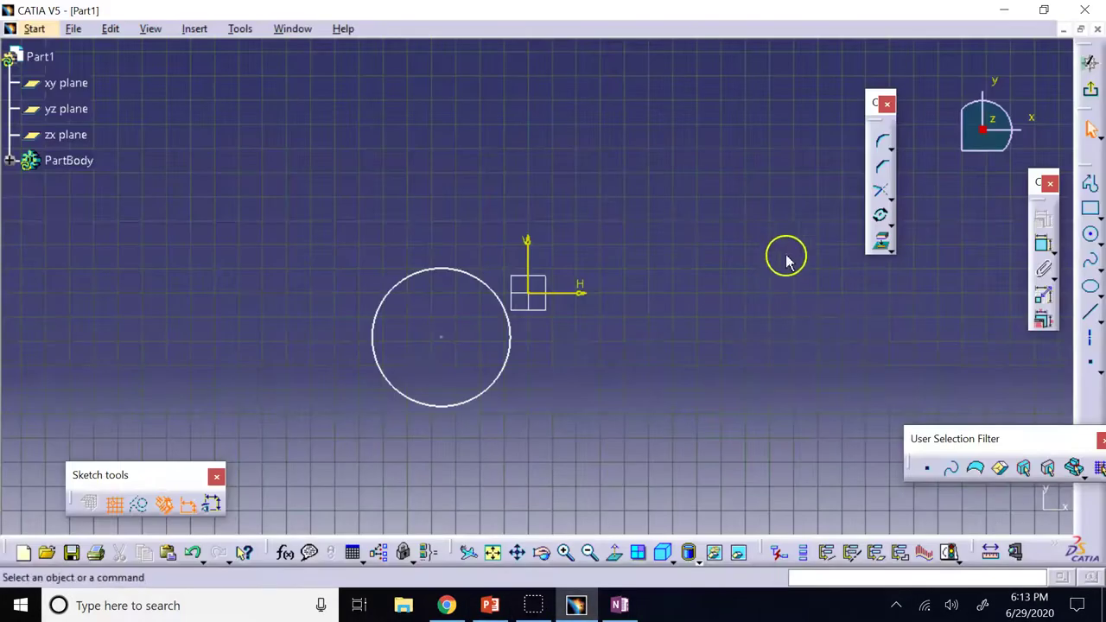
left_click_drag(440, 338, 528, 294)
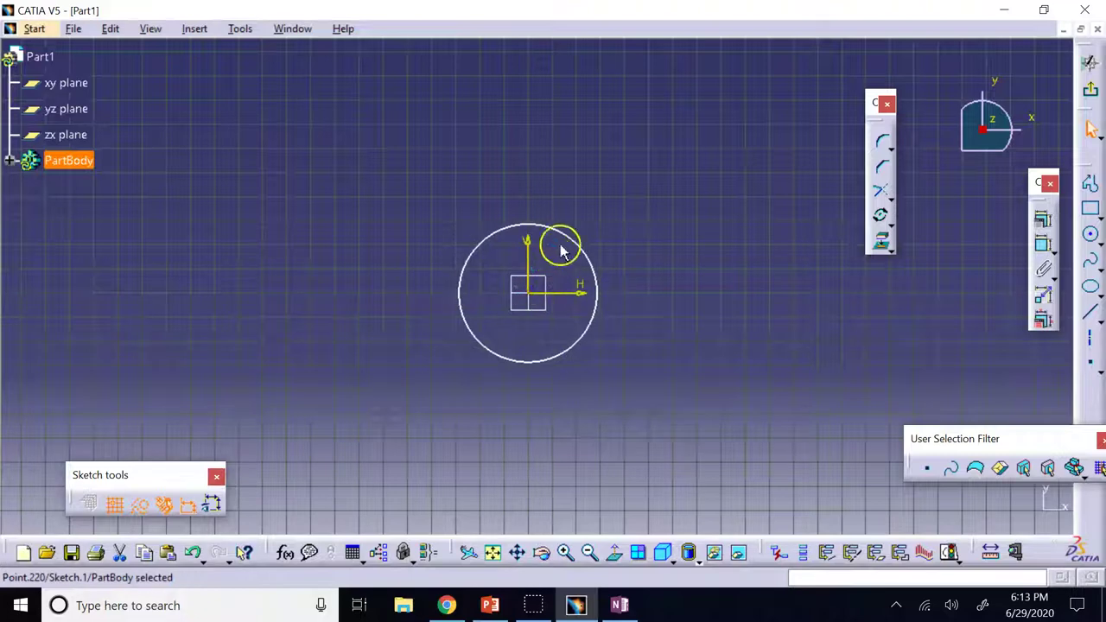
Enlarge the origin-centred circle to about twice its radius and exit the sketch to the 3D part view
left_click_drag(562, 251, 600, 178)
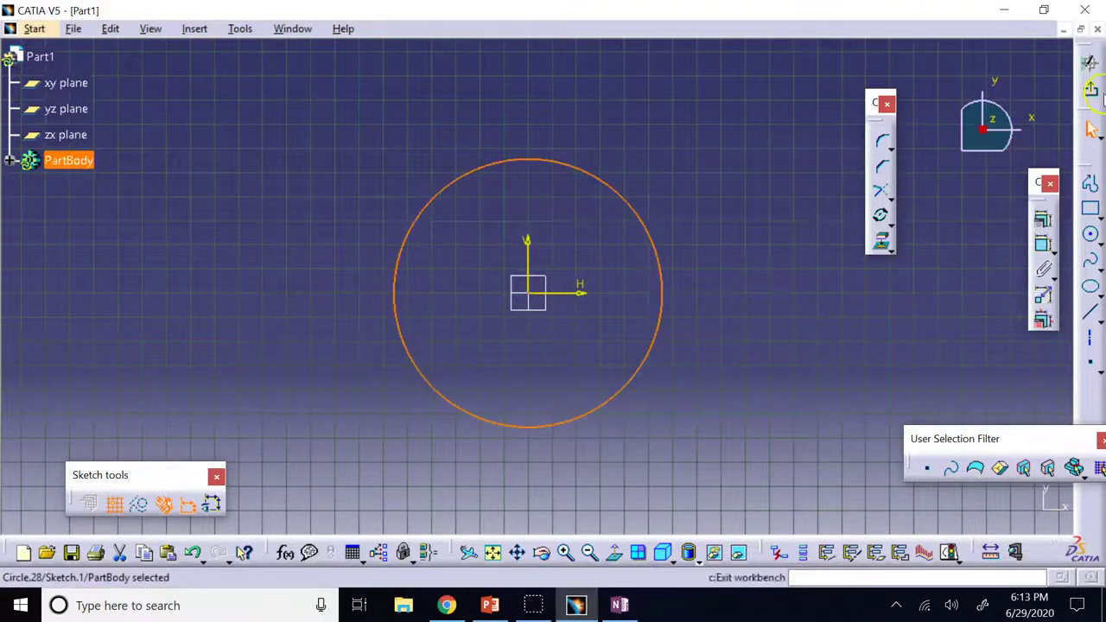
left_click(1094, 92)
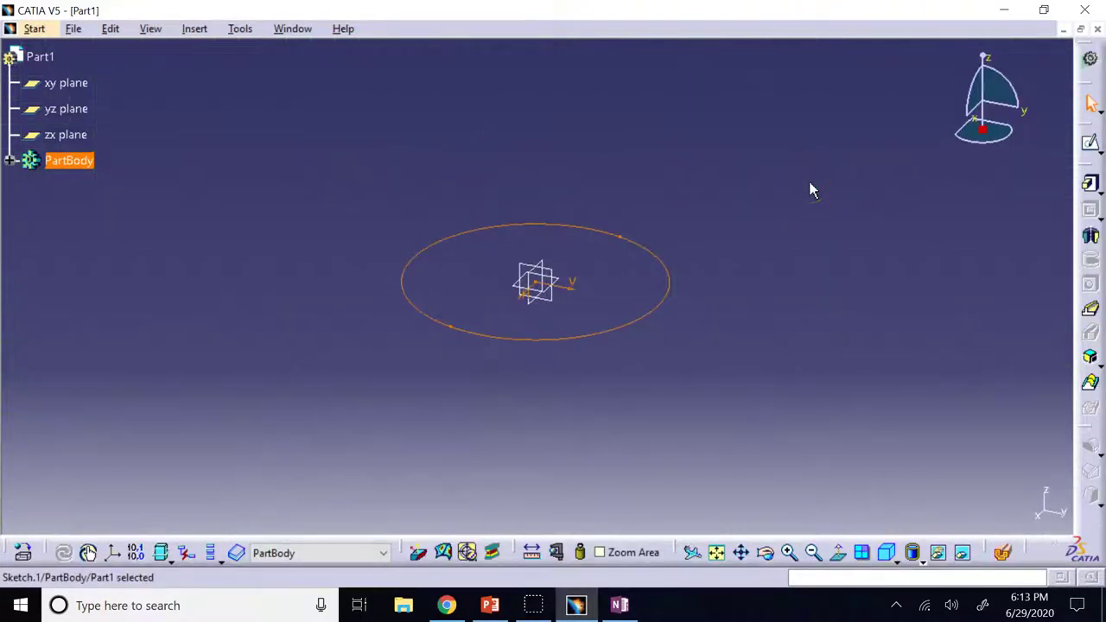
left_click(810, 184)
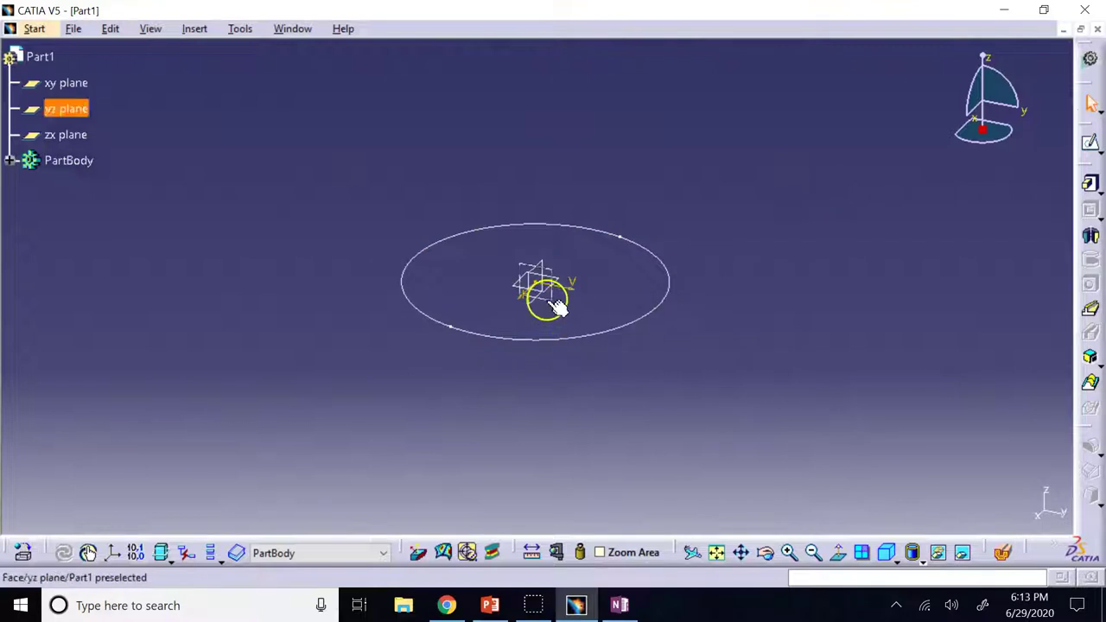
left_click(552, 294)
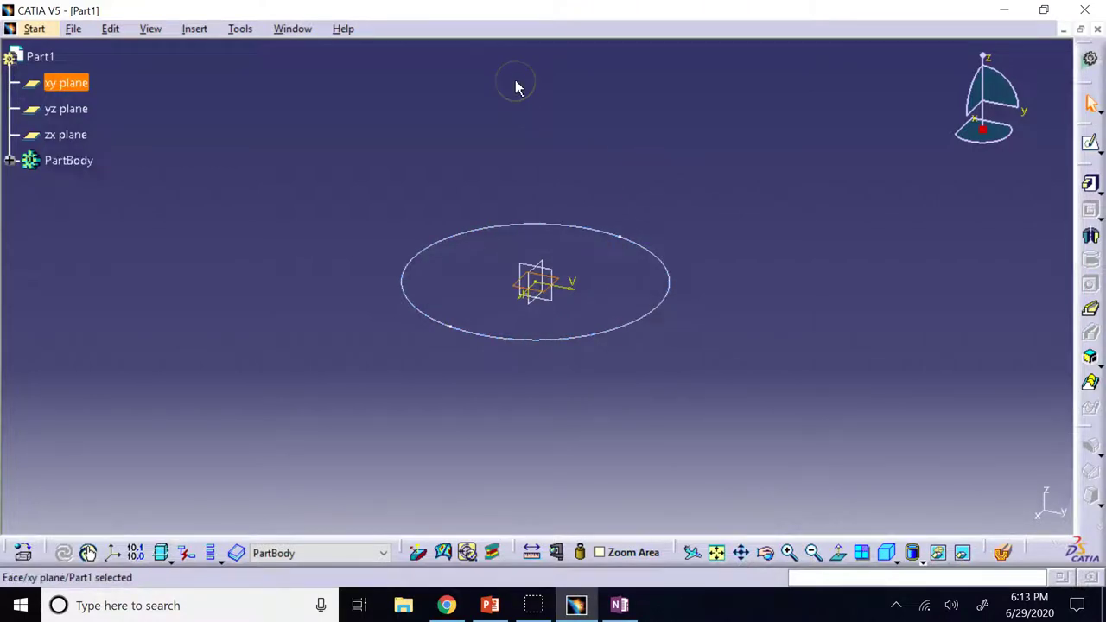
key("Escape")
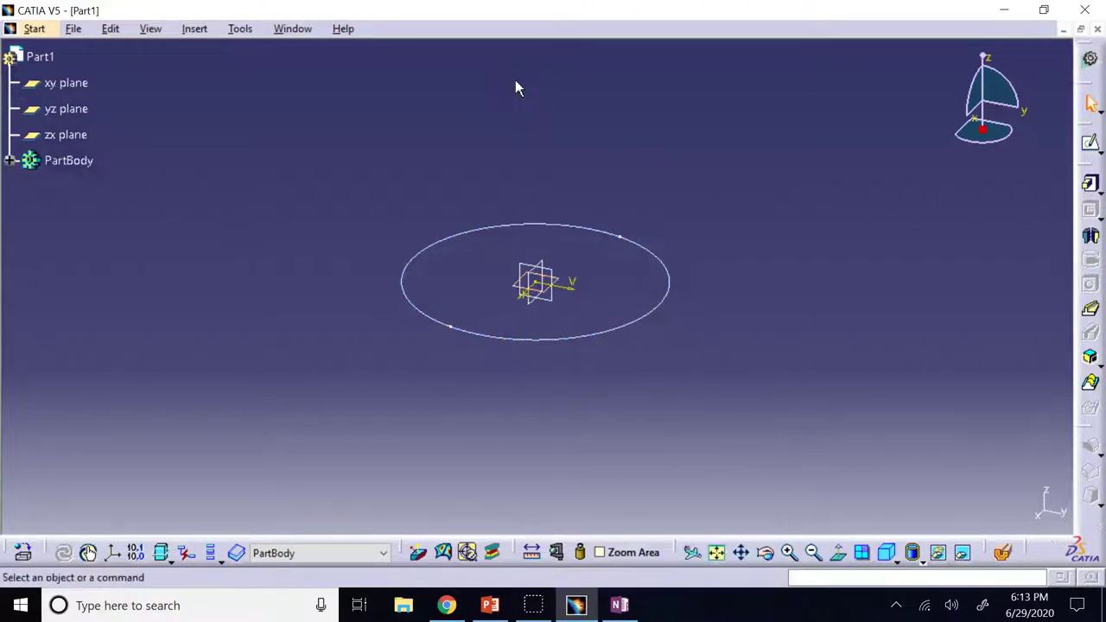
left_click(561, 247)
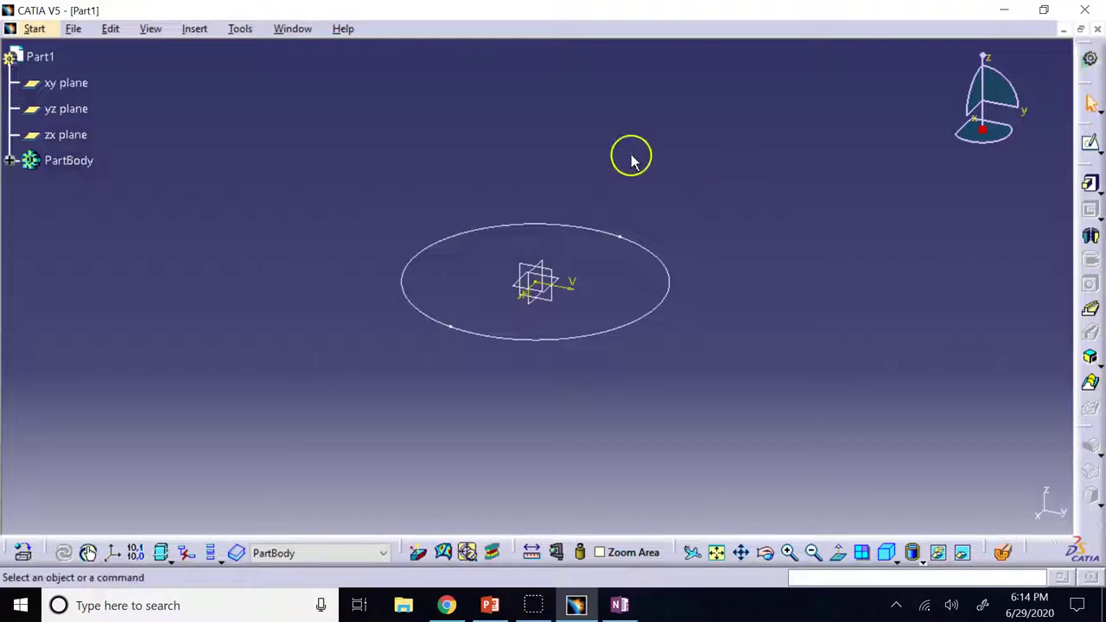
Open Sketch.1 for editing, move the User Selection Filter toolbar fully into the workspace, and exit the sketch
left_click(10, 161)
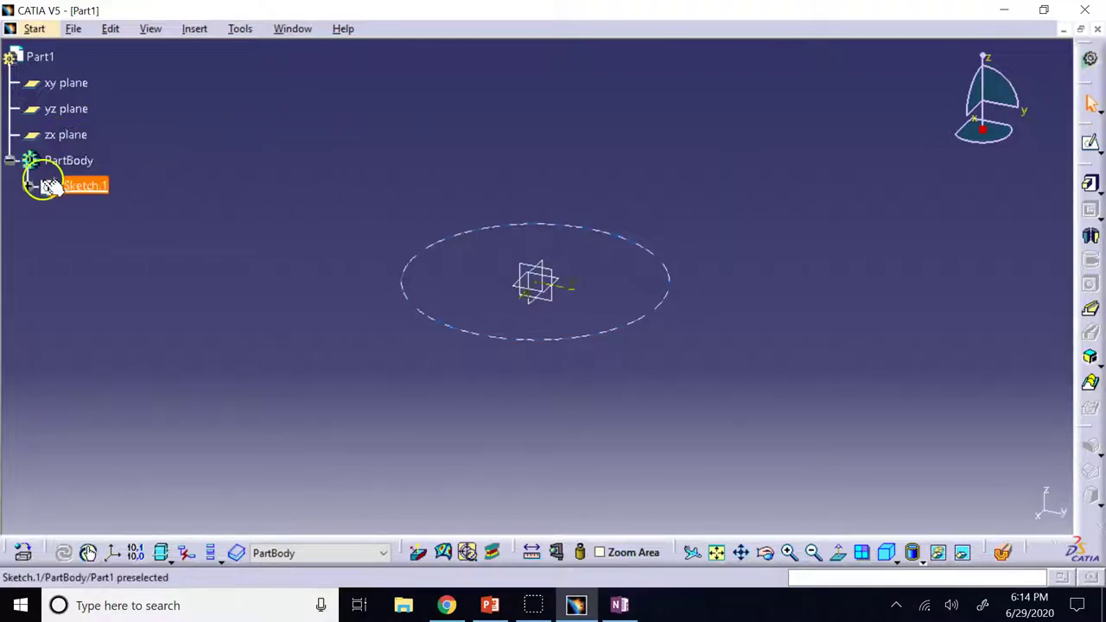
double_click(76, 184)
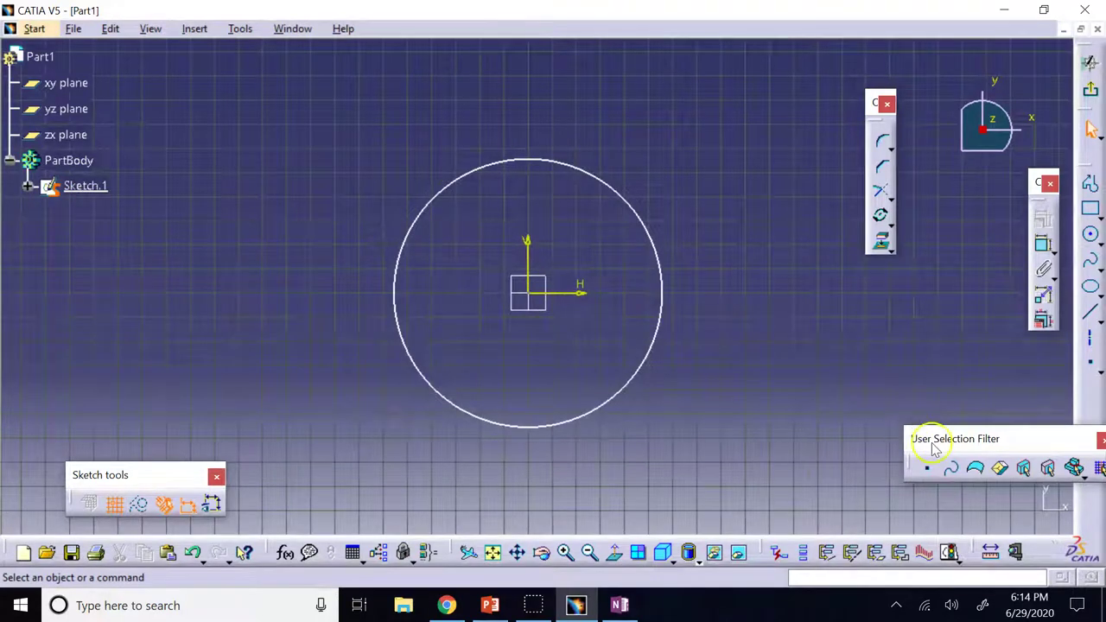
left_click_drag(925, 432, 832, 470)
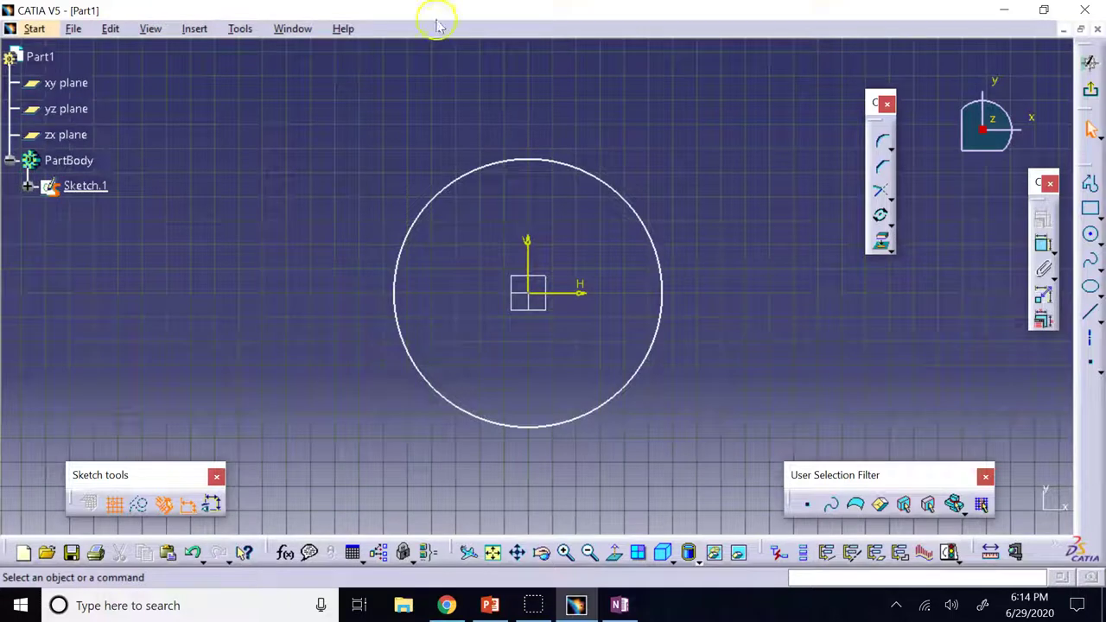
left_click(1093, 94)
left_click(1092, 92)
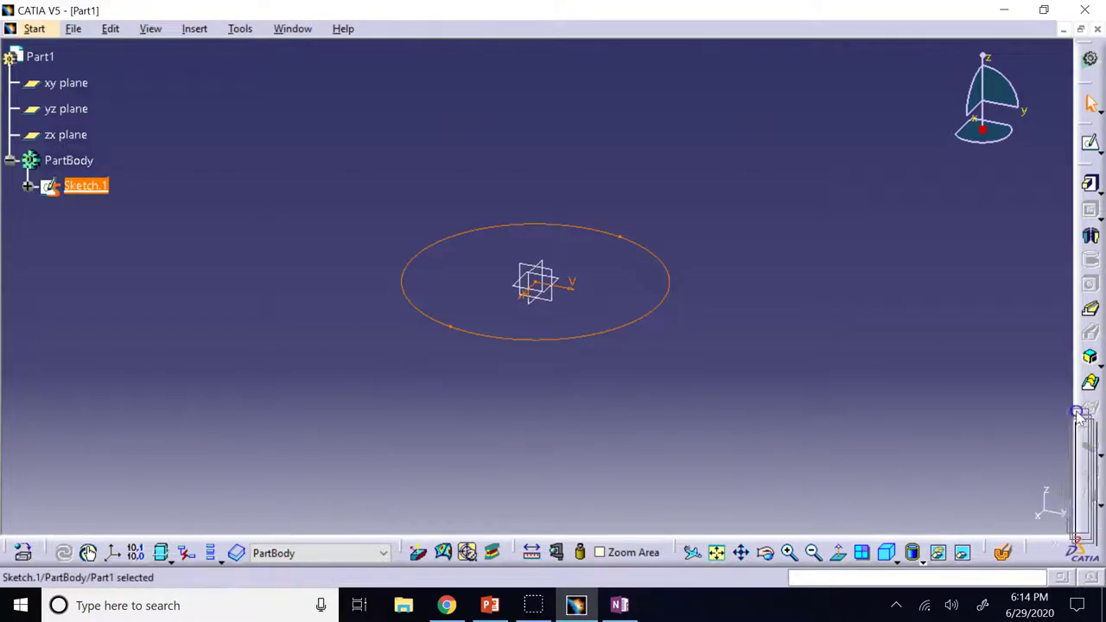
Undock the hidden toolbars, including the transformation features and the point, line and plane reference elements, and place them in the workspace
left_click(1093, 447)
mouse_move(1091, 446)
left_mouse_down()
mouse_move(1087, 457)
mouse_move(1037, 395)
mouse_move(1009, 324)
left_mouse_up()
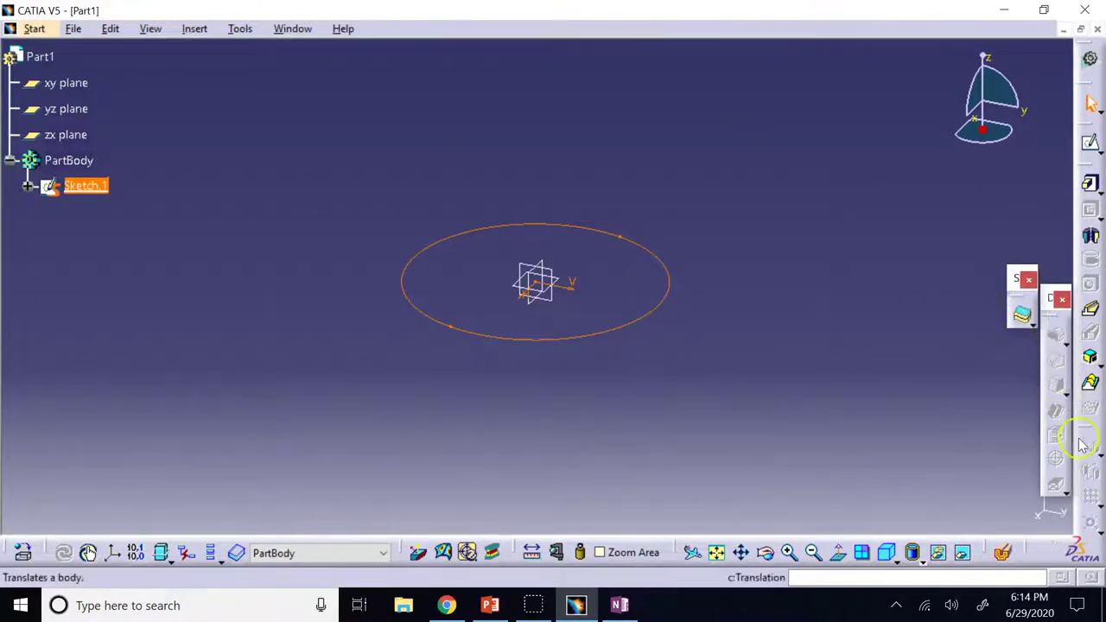
left_click_drag(1032, 395, 1016, 359)
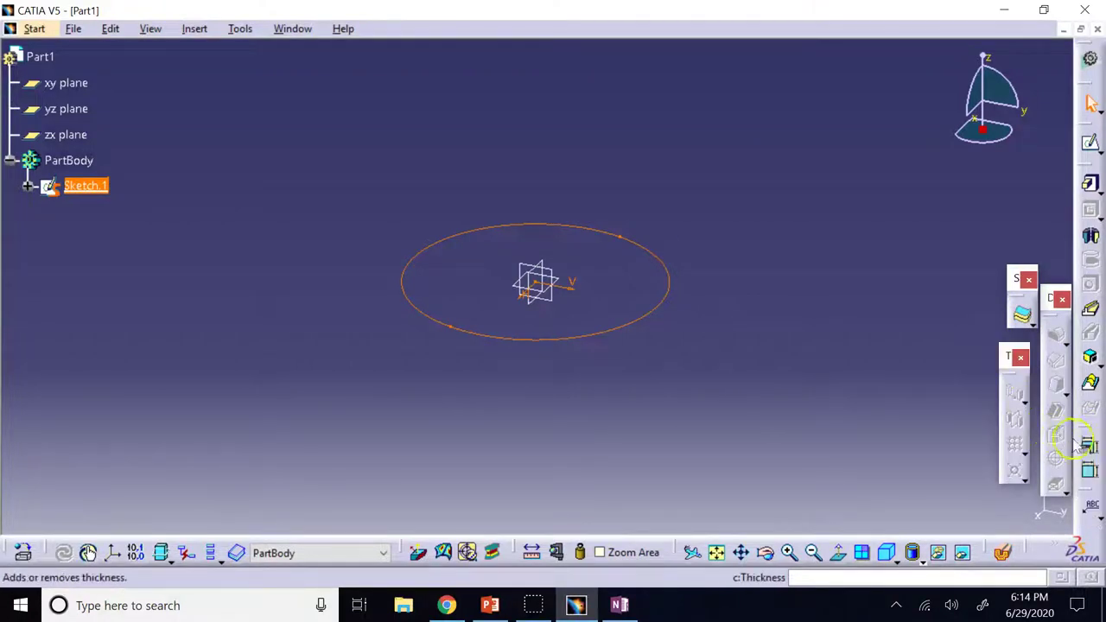
left_click_drag(1090, 471, 954, 240)
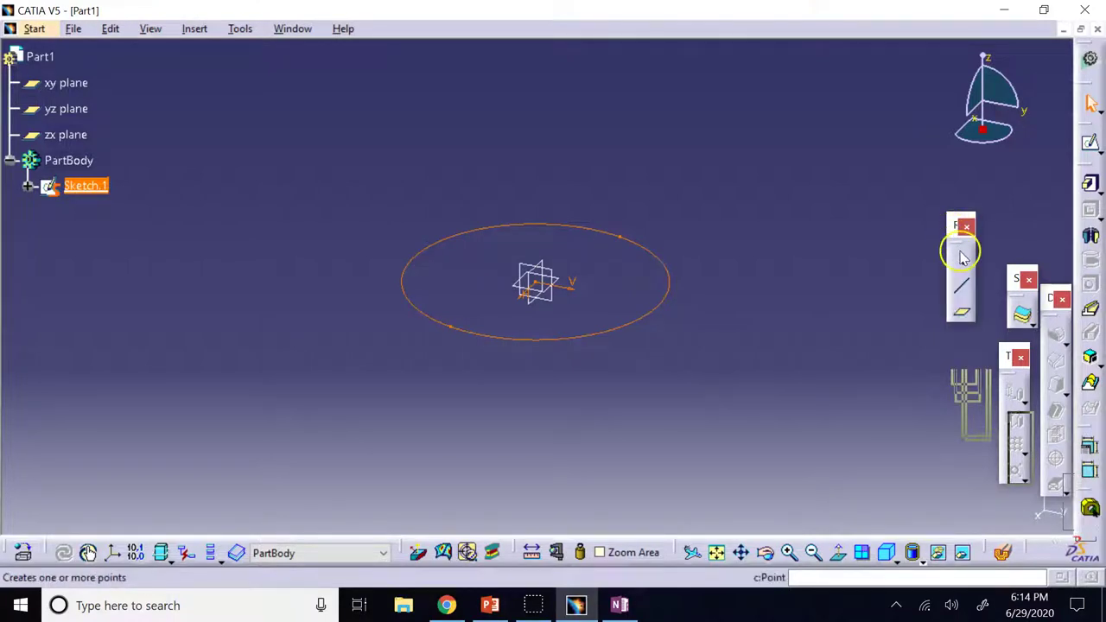
left_click(965, 262)
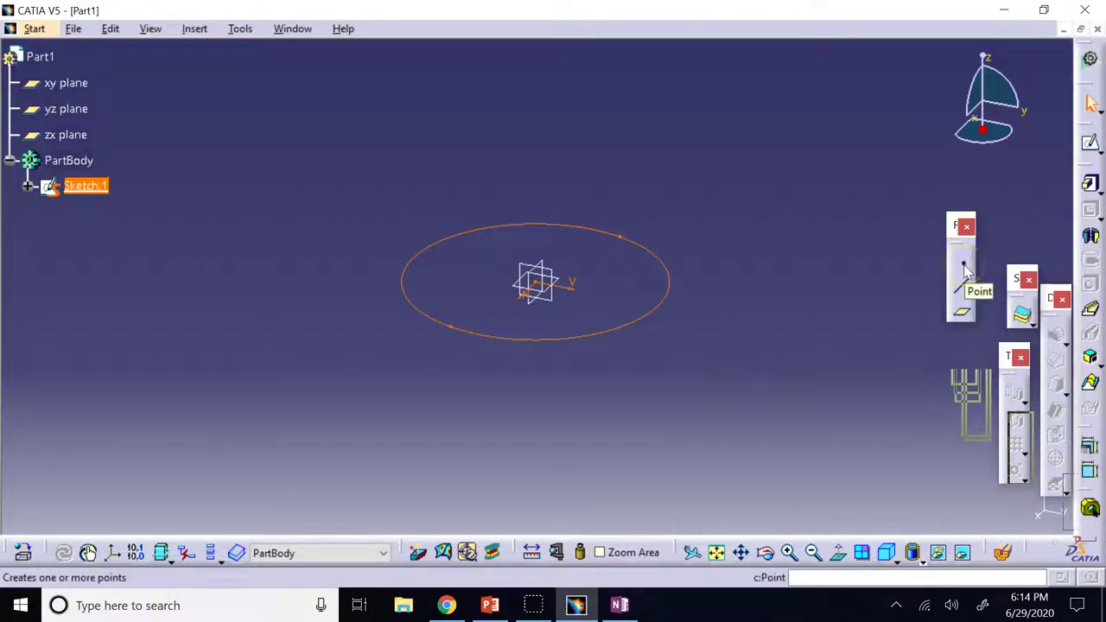
left_click(965, 264)
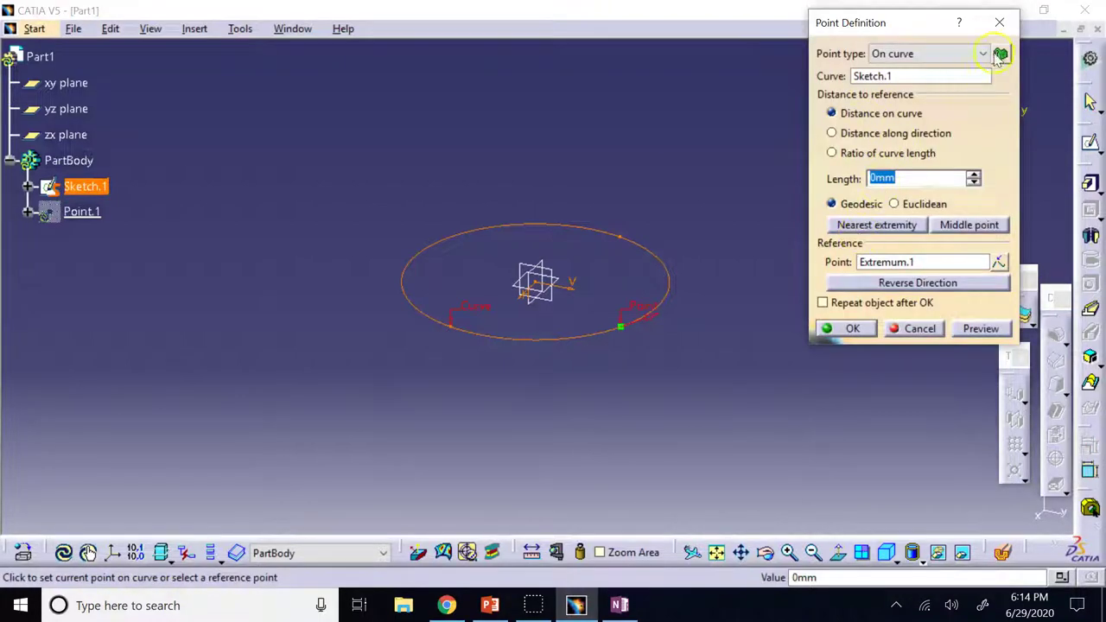
left_click(951, 52)
left_click(951, 51)
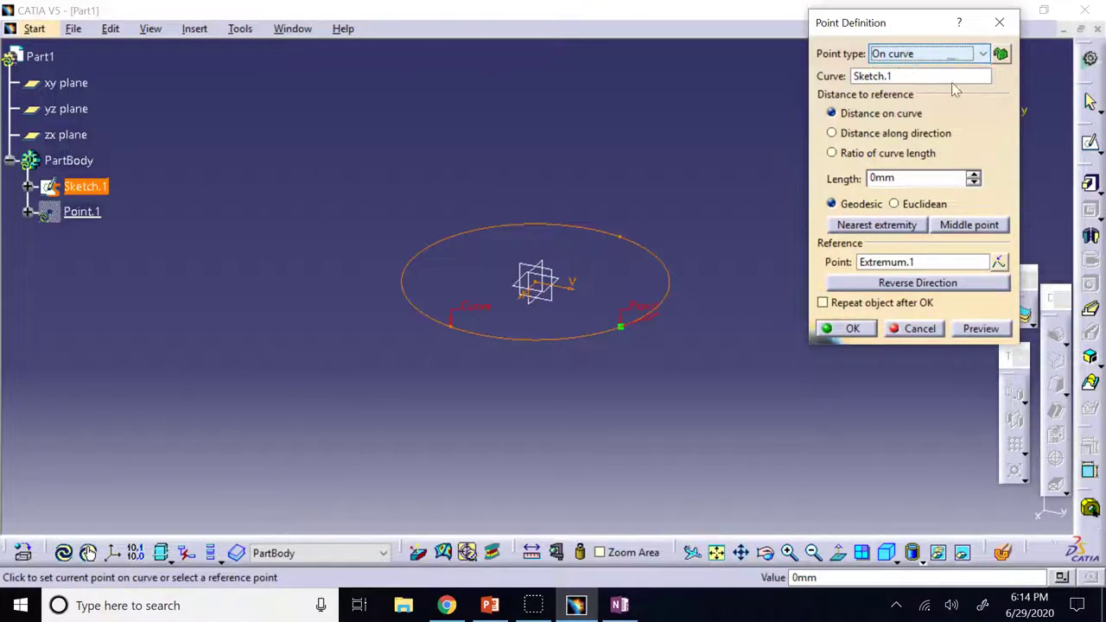
left_click(915, 330)
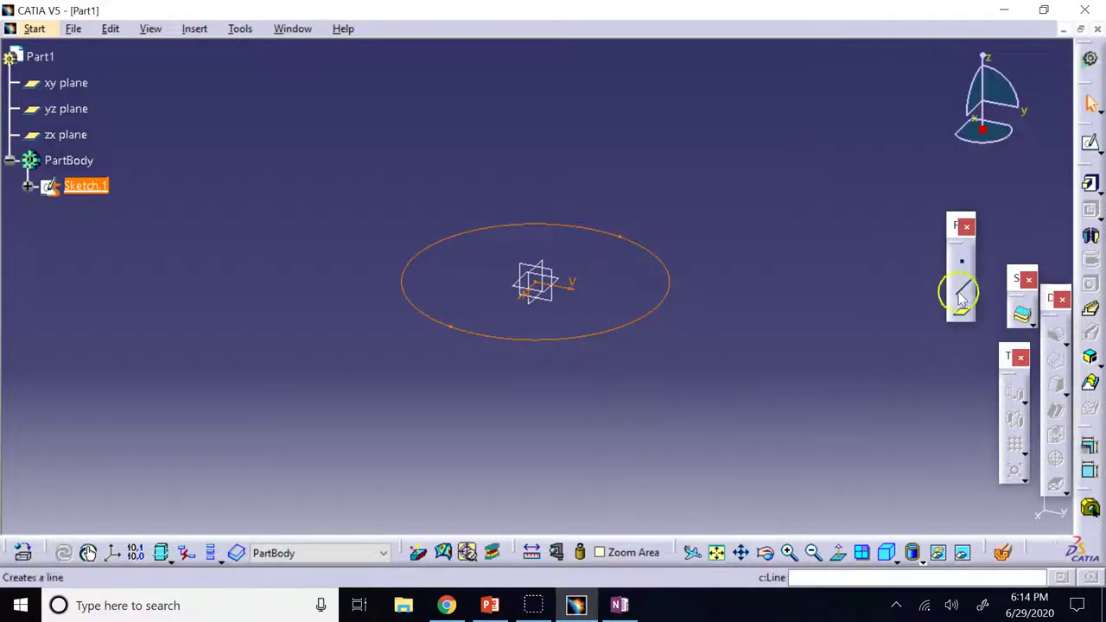
left_click(961, 296)
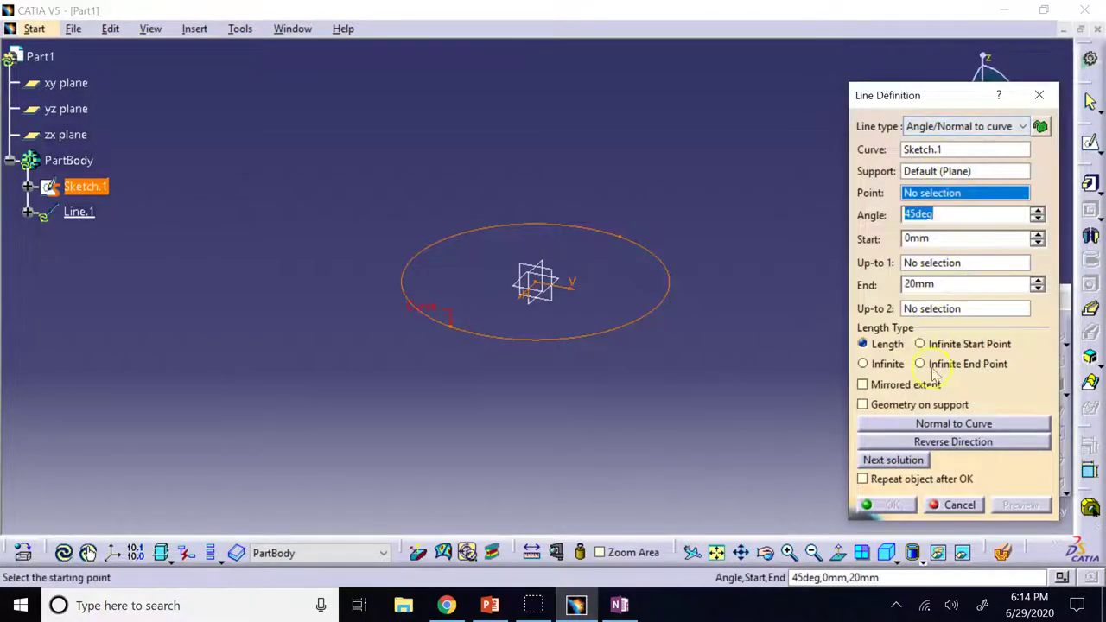
left_click(950, 507)
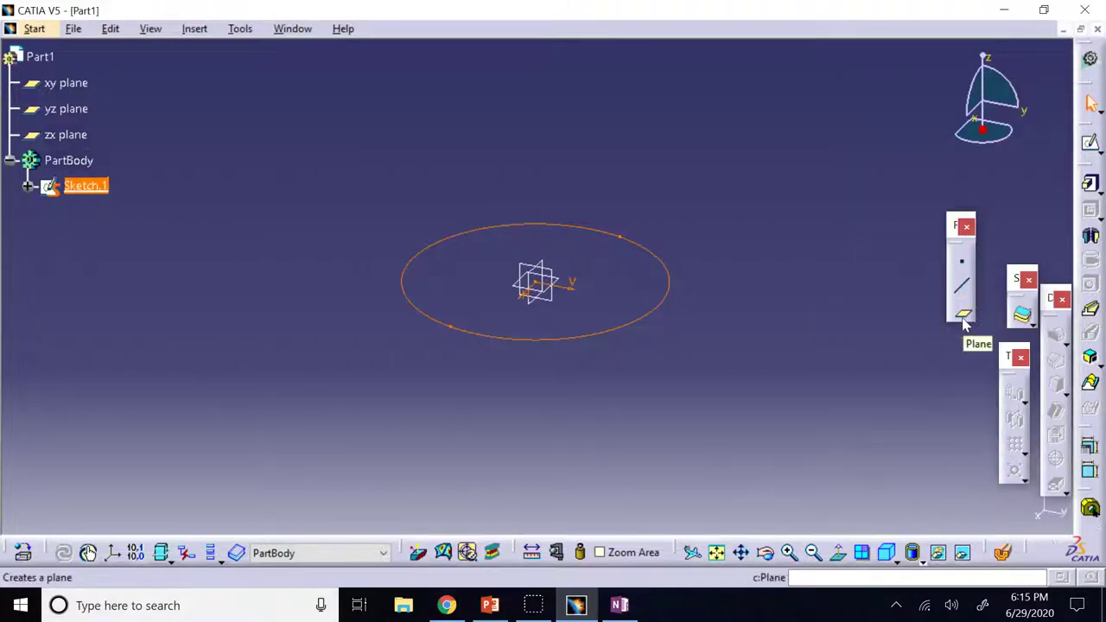
Create a reference plane of type Offset from plane, using the xy plane as reference and an offset of 100 mm
left_click(858, 295)
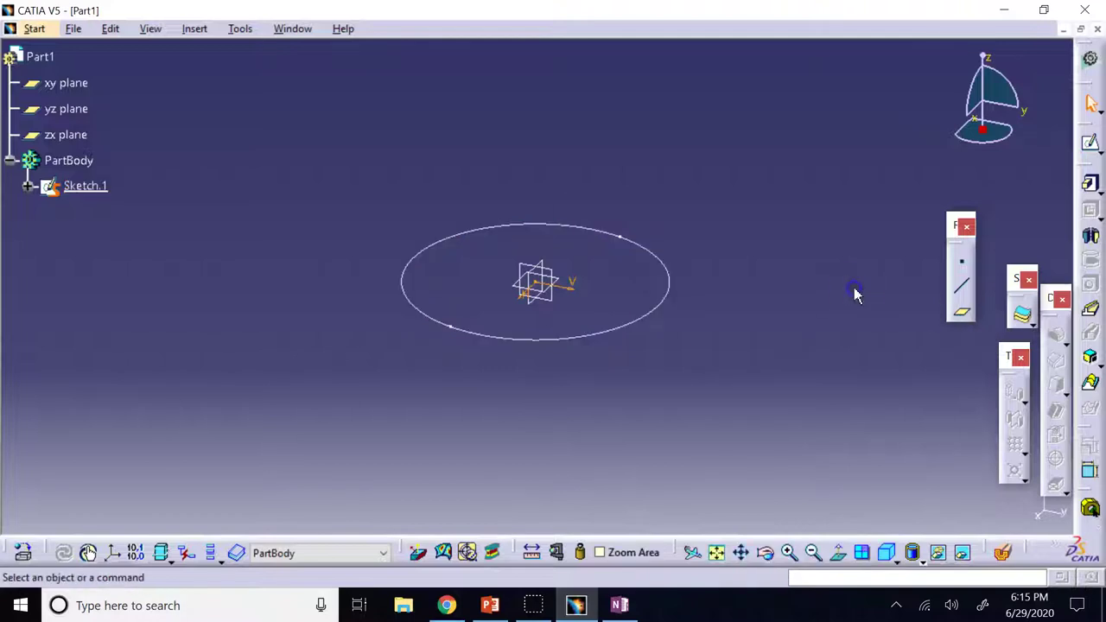
left_click(963, 315)
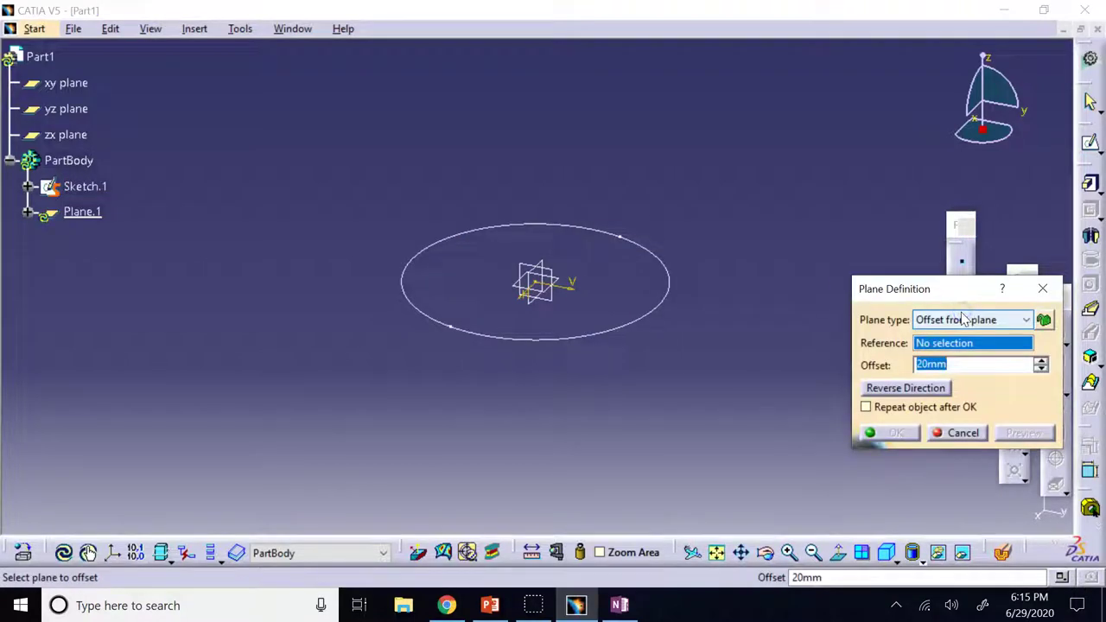
left_click_drag(940, 296, 815, 98)
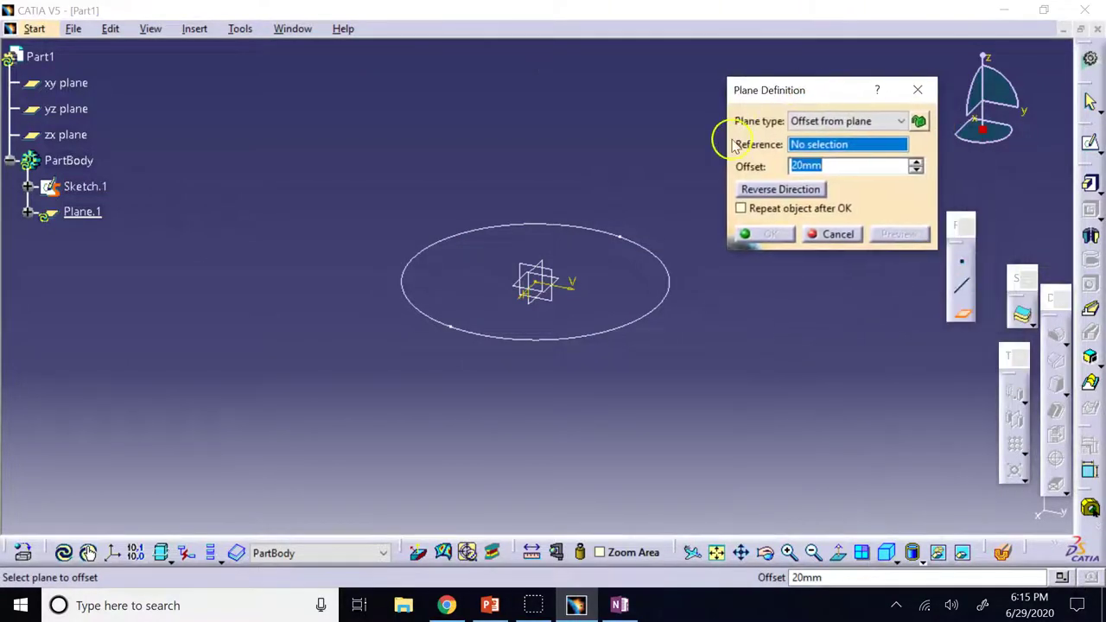
left_click(902, 121)
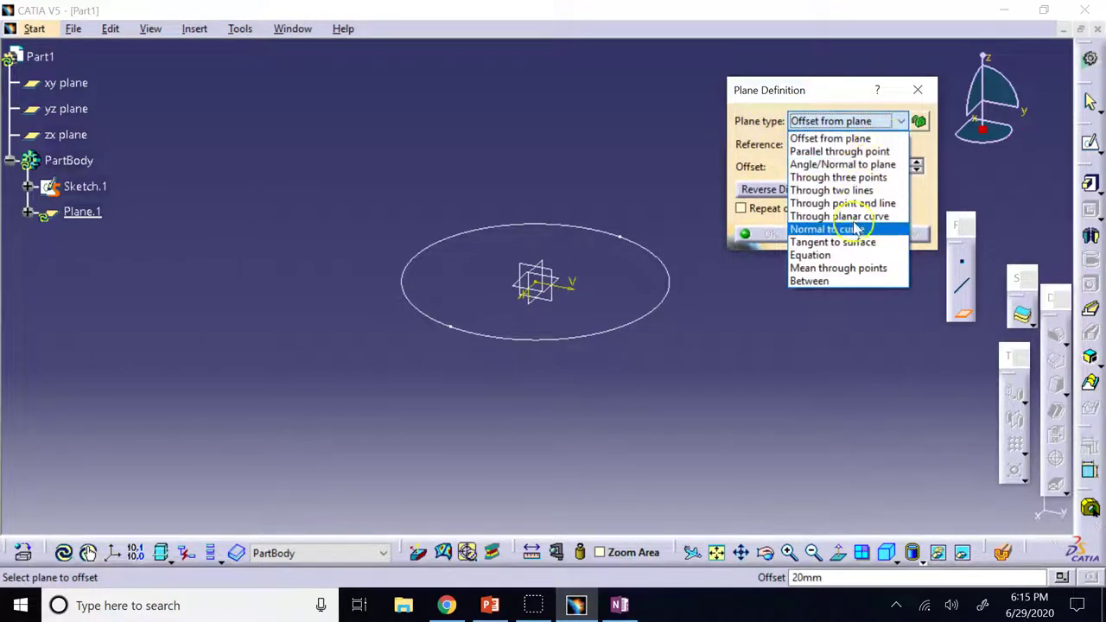
left_click(855, 153)
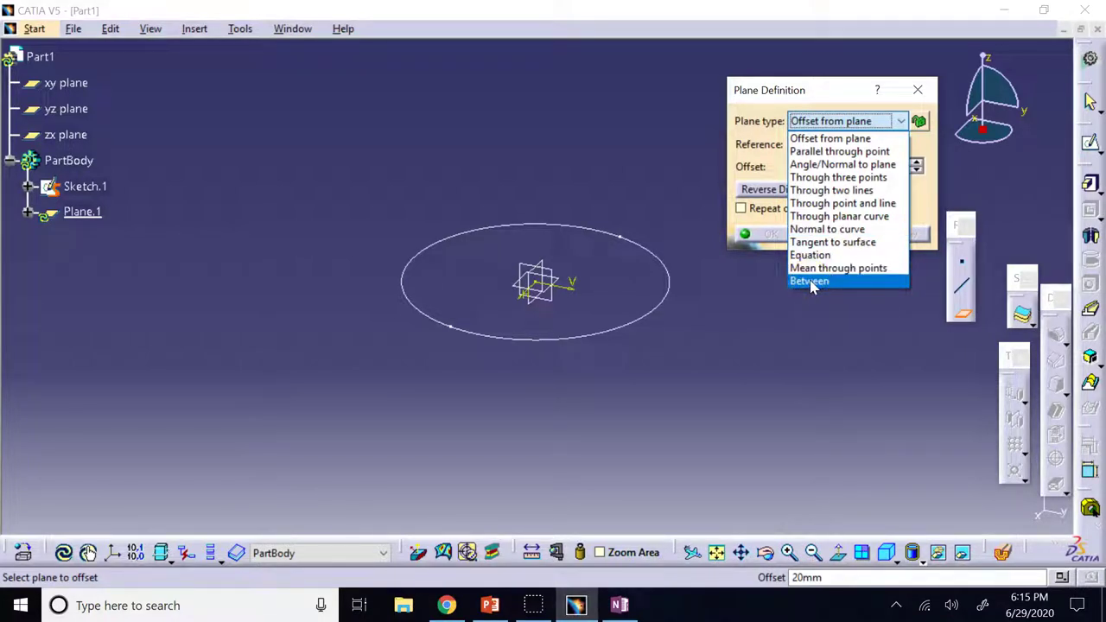
left_click(818, 140)
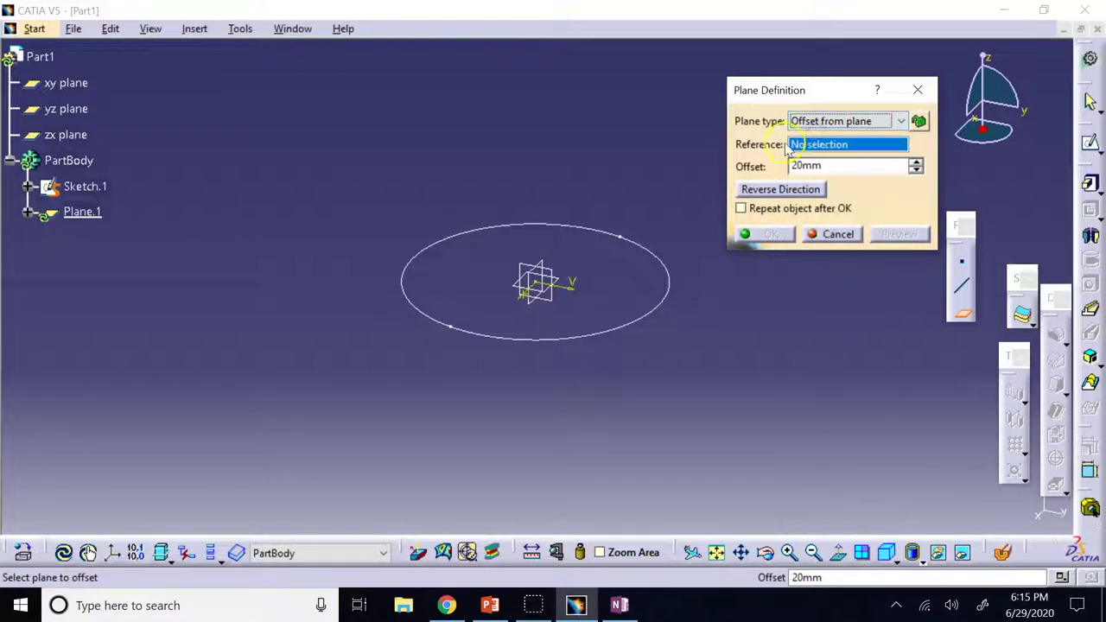
left_click(515, 296)
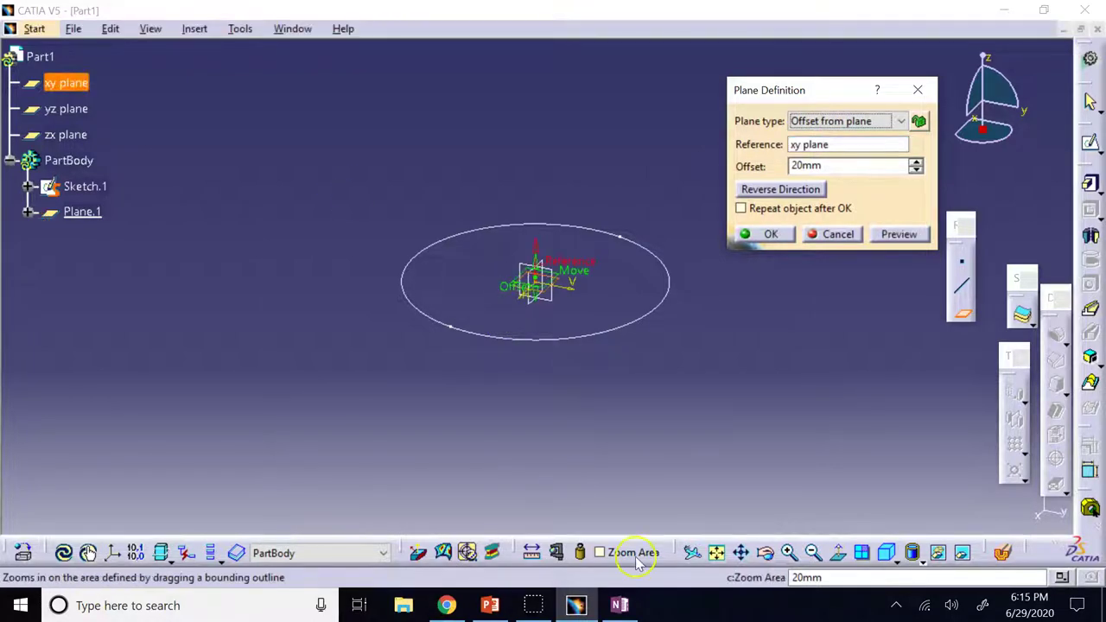
double_click(832, 166)
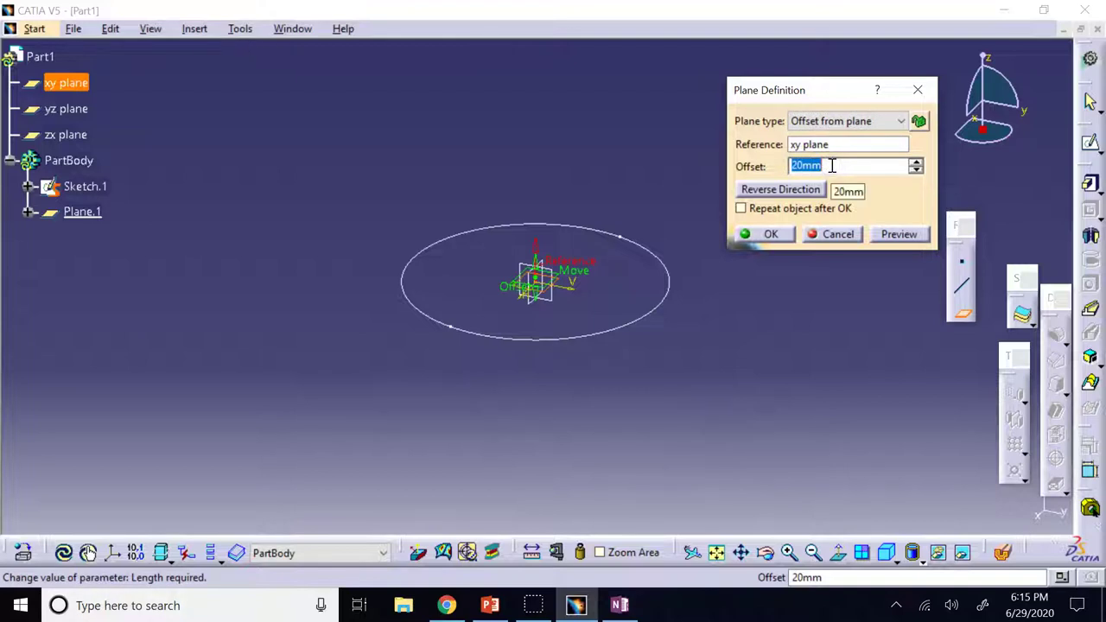
type("100")
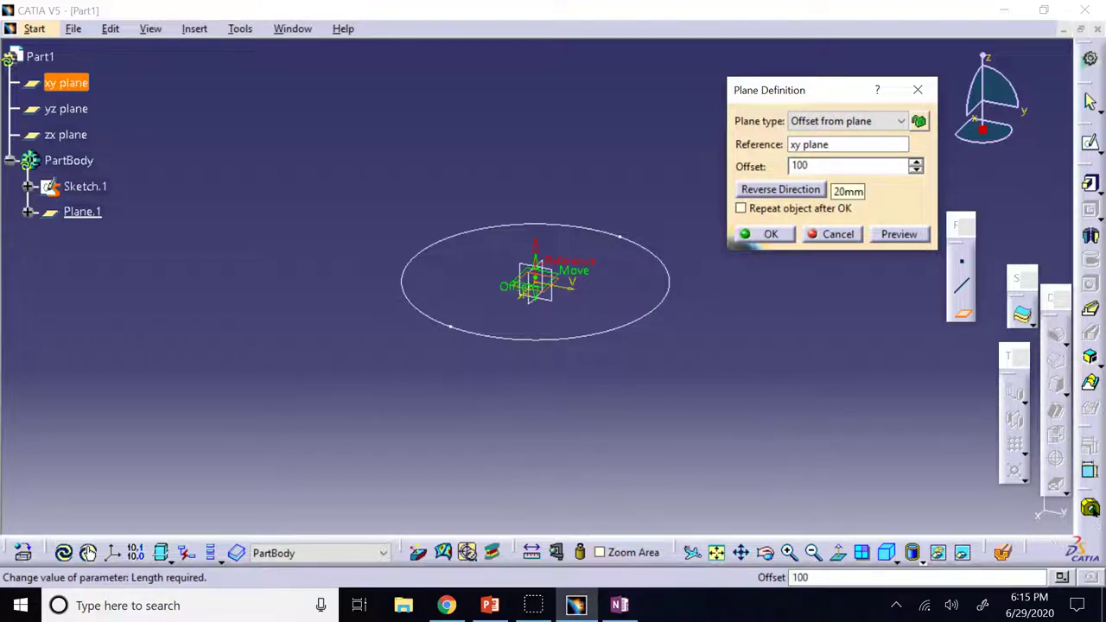
key("Return")
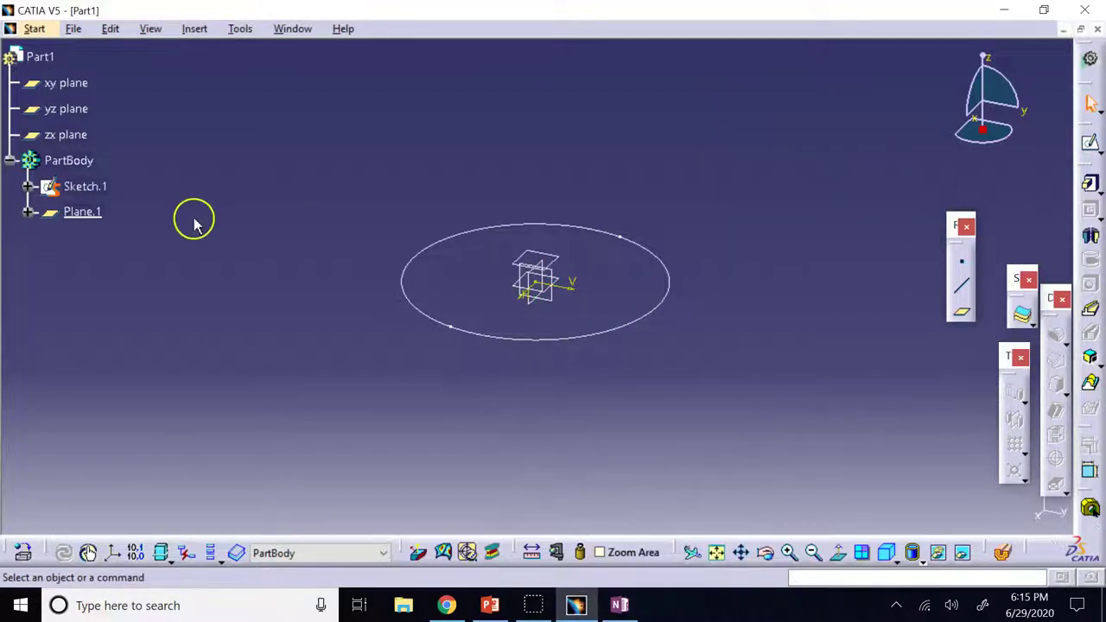
Edit Plane.1 and increase its offset so it lies well above the circle sketch
double_click(82, 213)
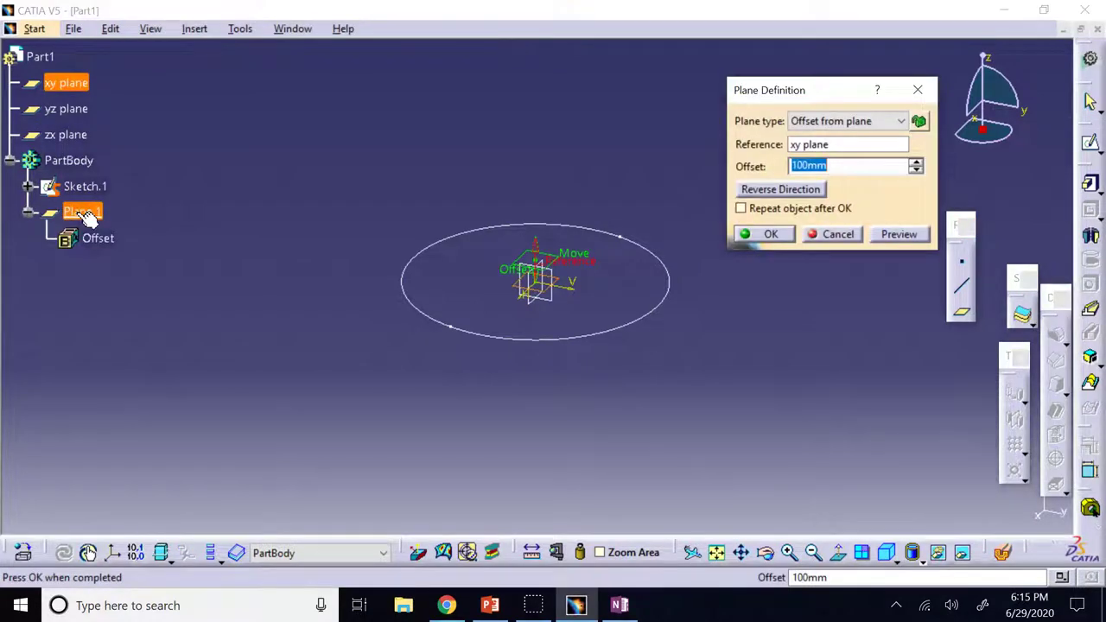
type("40")
key("Return")
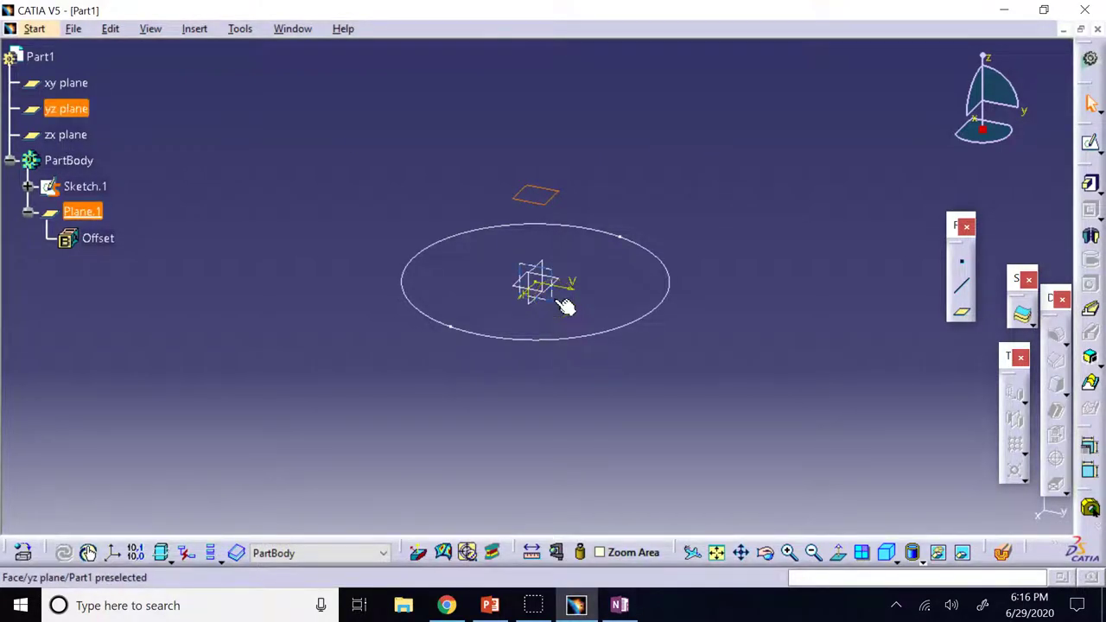
left_click(575, 215)
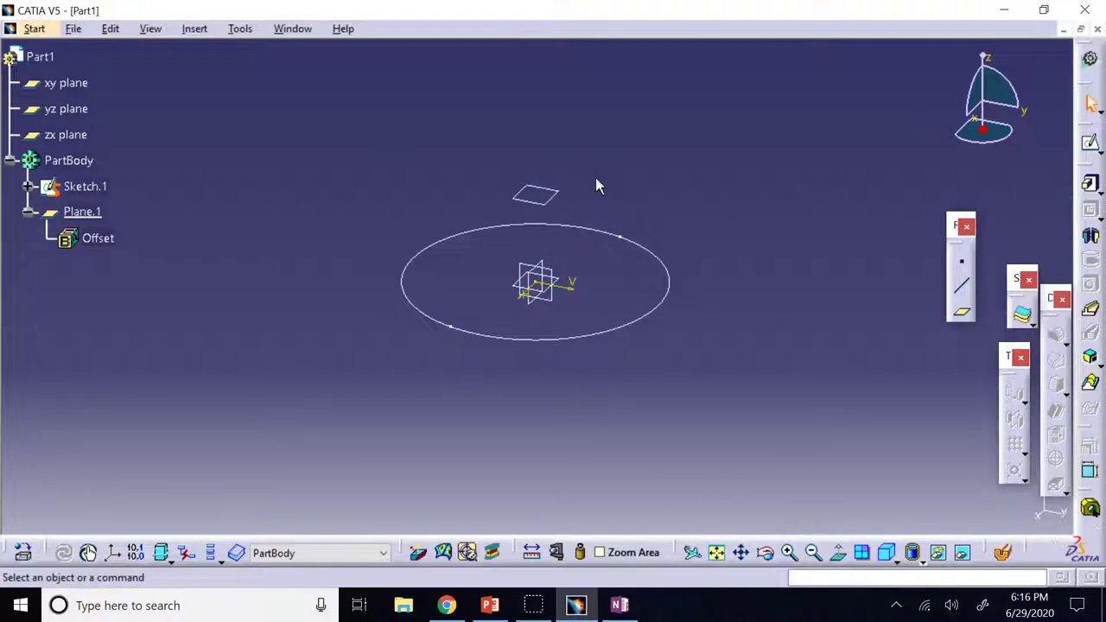
Start a new sketch on the offset plane Plane.1
left_click(557, 192)
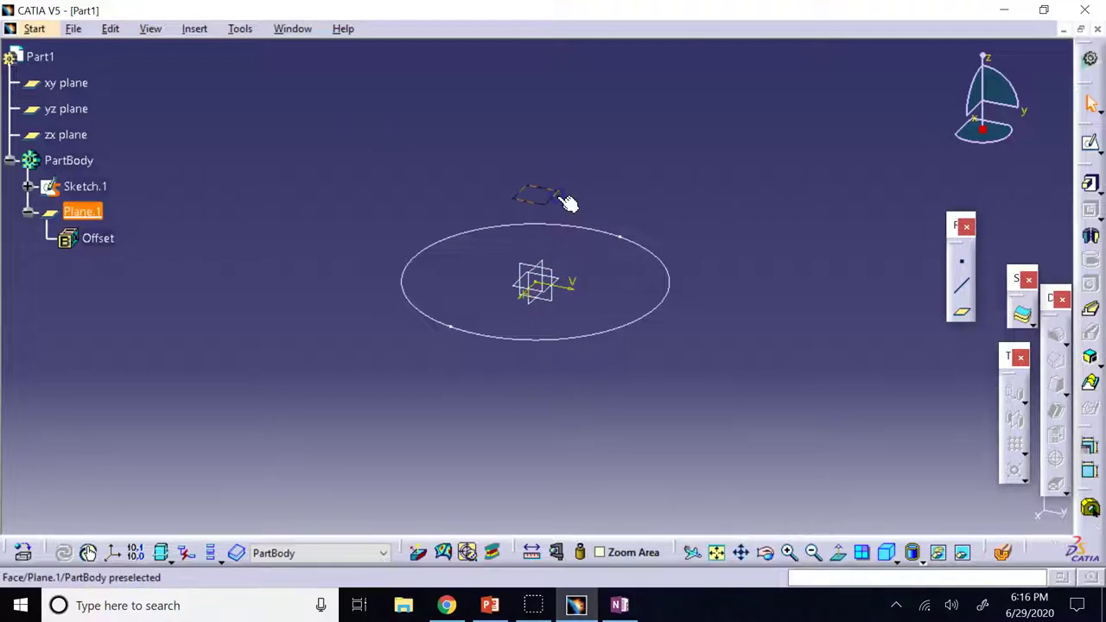
left_click(93, 212)
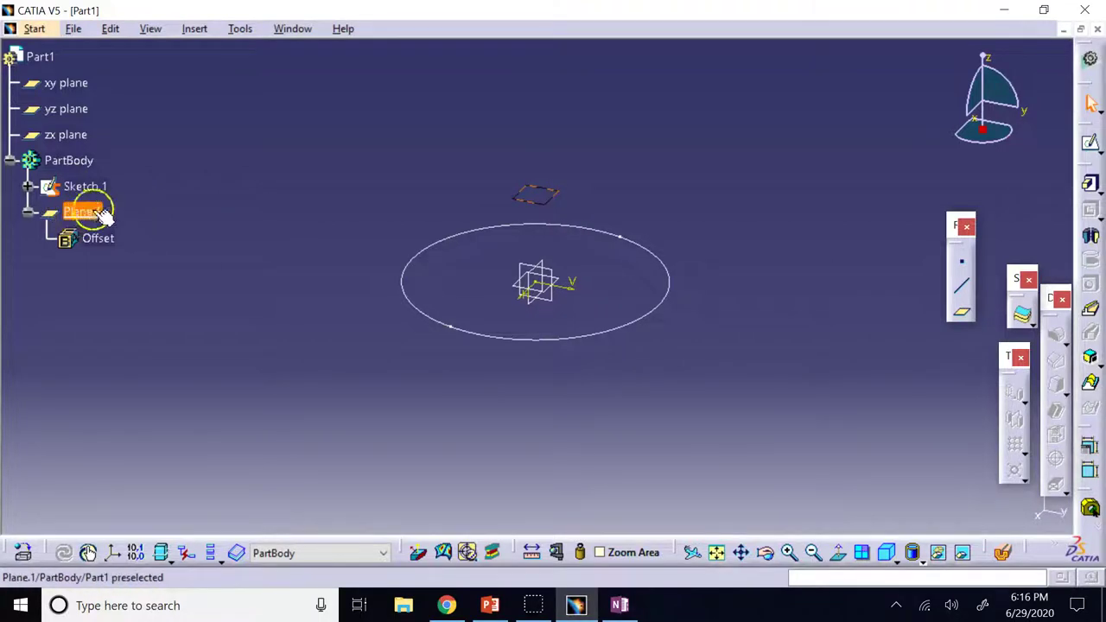
left_click(1090, 147)
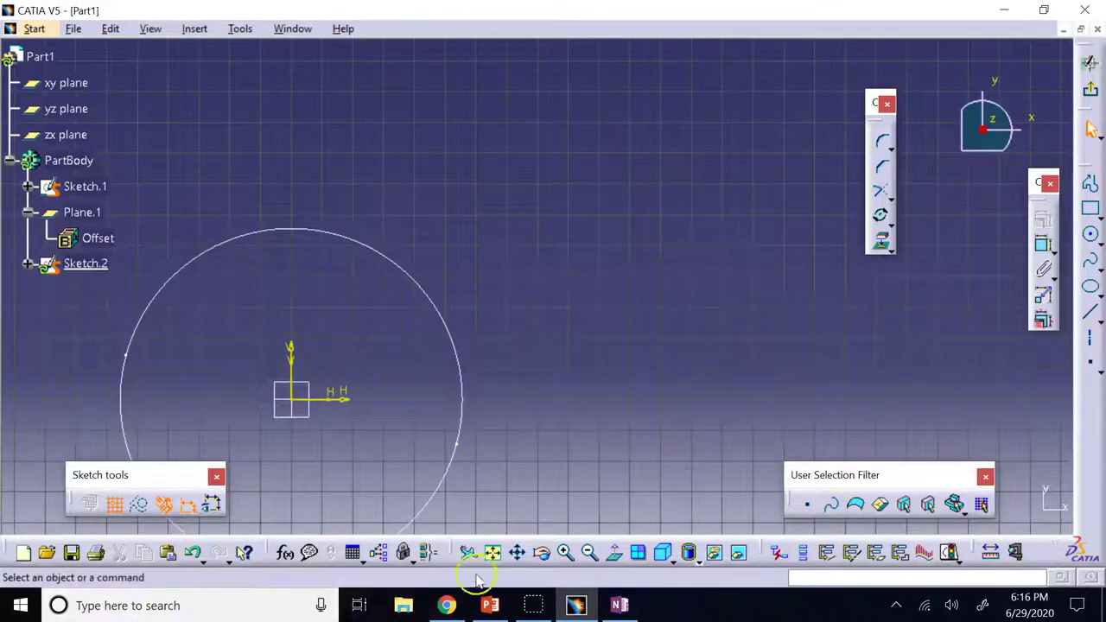
left_click(492, 552)
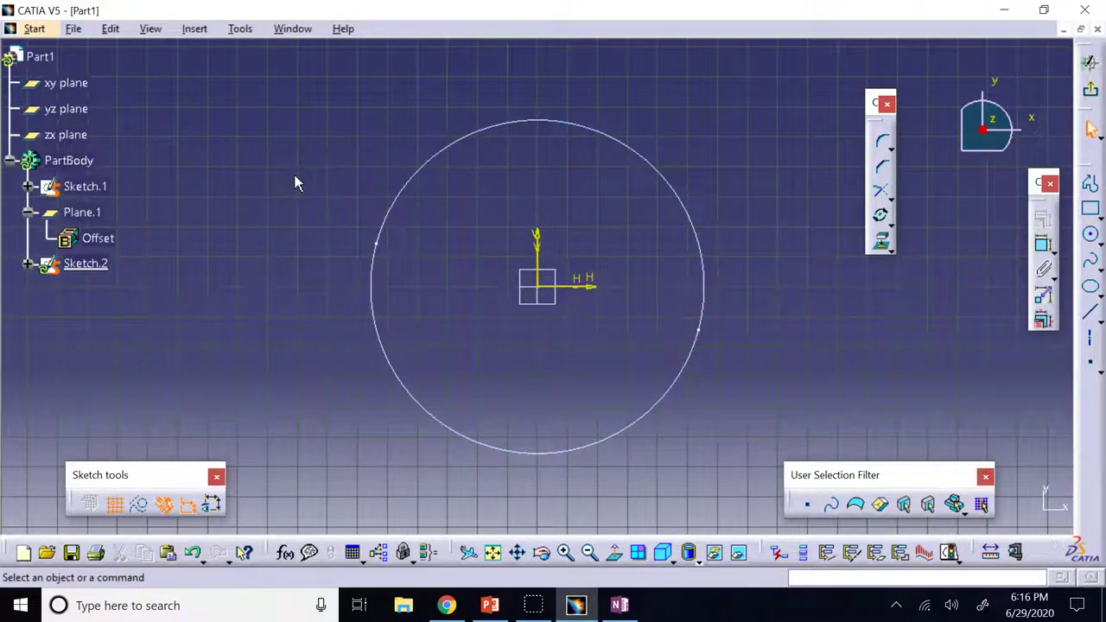
Examine the offset sketch plane and the original circle from normal, isometric and rotated views
left_click(609, 546)
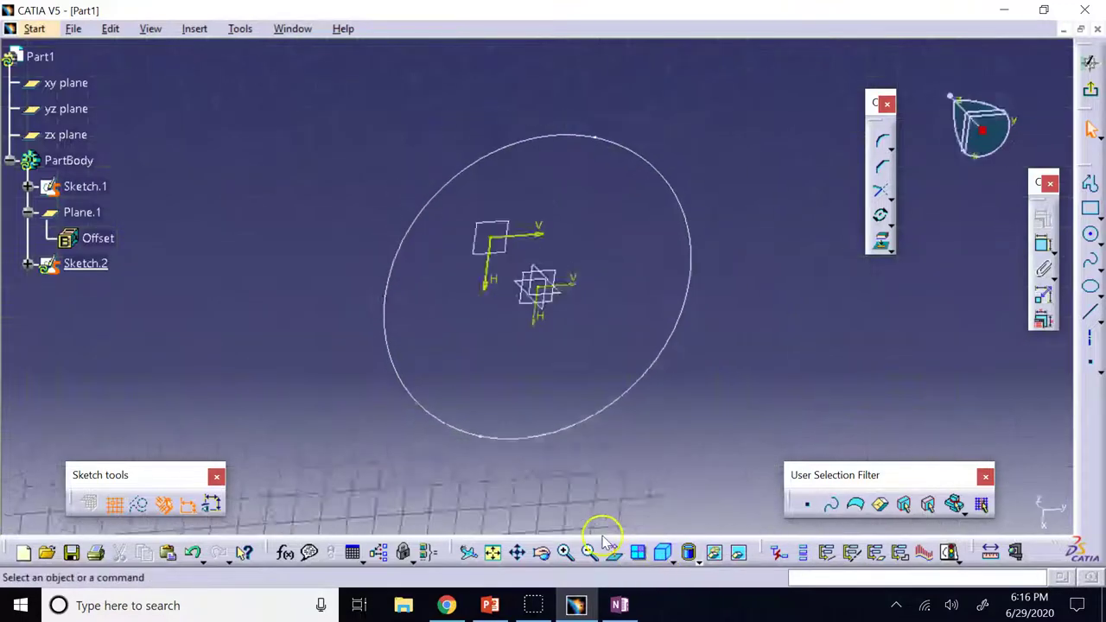
left_click(541, 553)
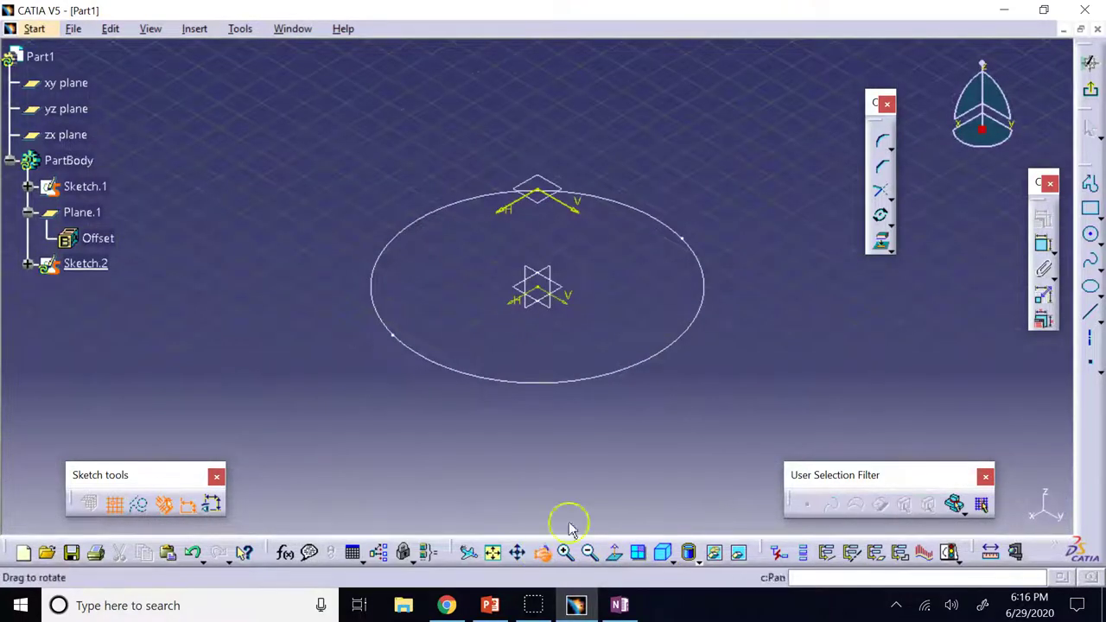
mouse_move(570, 529)
left_mouse_down()
mouse_move(563, 395)
mouse_move(605, 456)
left_mouse_up()
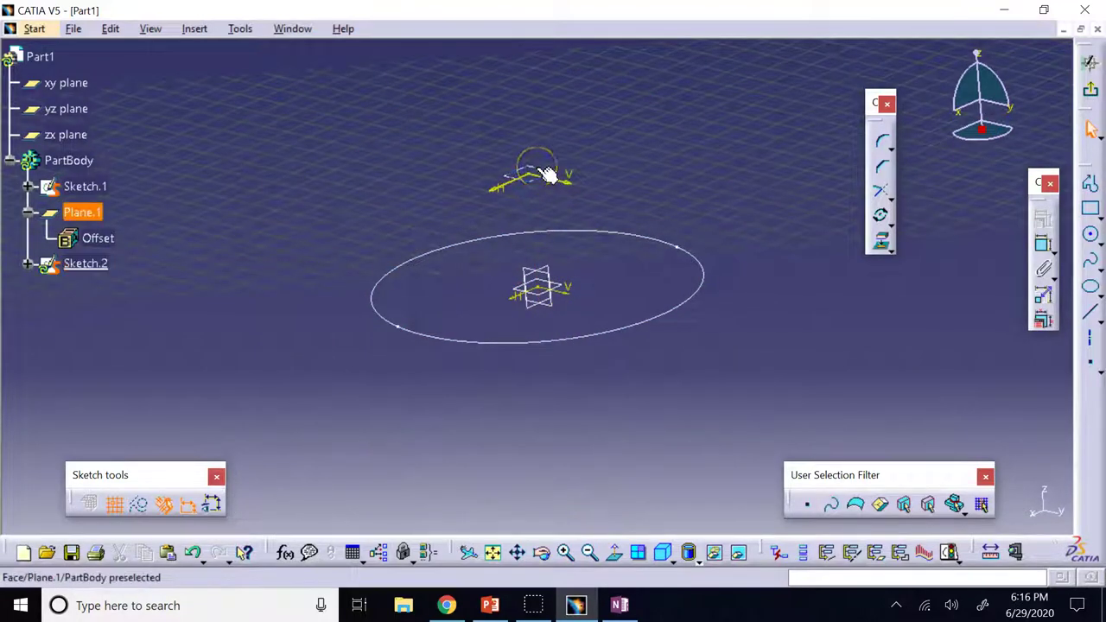
left_click(614, 551)
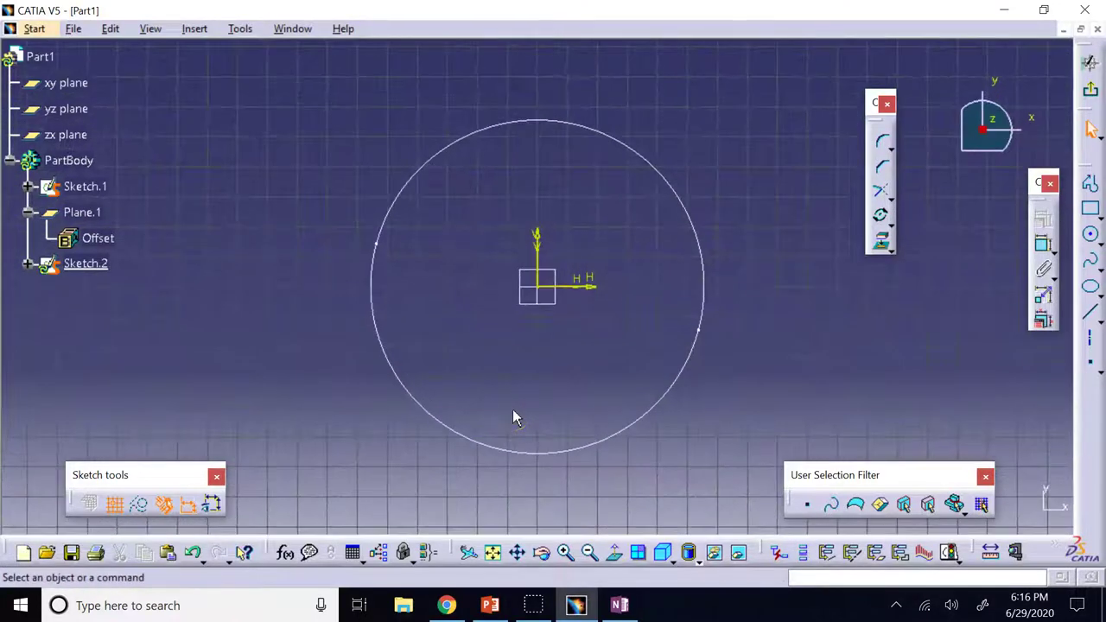
left_click(662, 551)
left_click(548, 553)
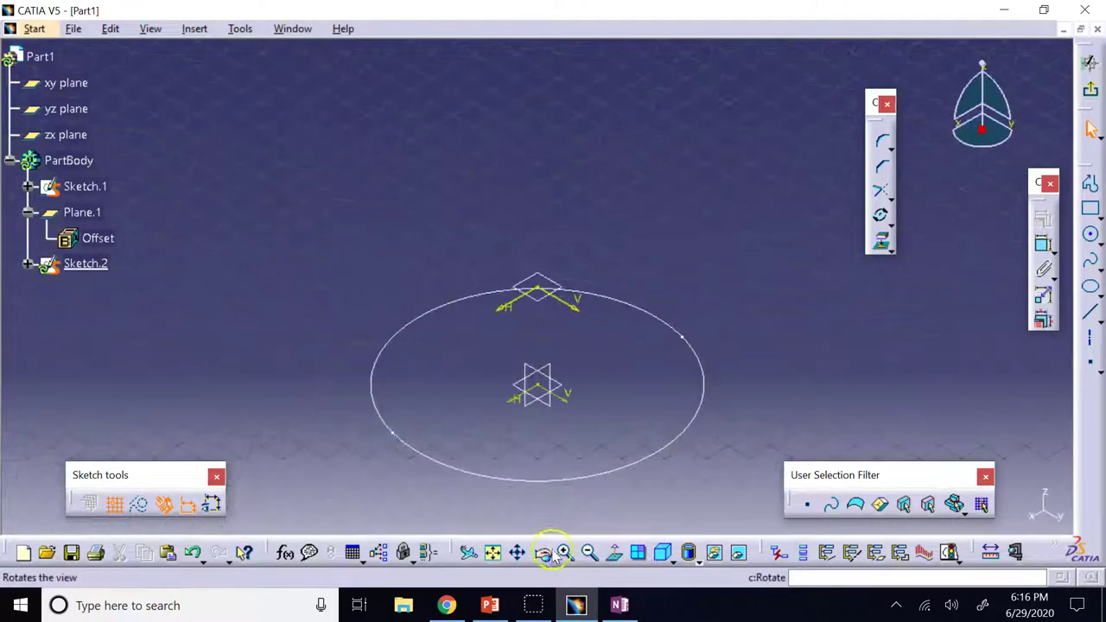
mouse_move(593, 487)
left_mouse_down()
mouse_move(761, 389)
mouse_move(735, 239)
mouse_move(669, 214)
mouse_move(662, 227)
mouse_move(689, 239)
left_mouse_up()
left_click(824, 319)
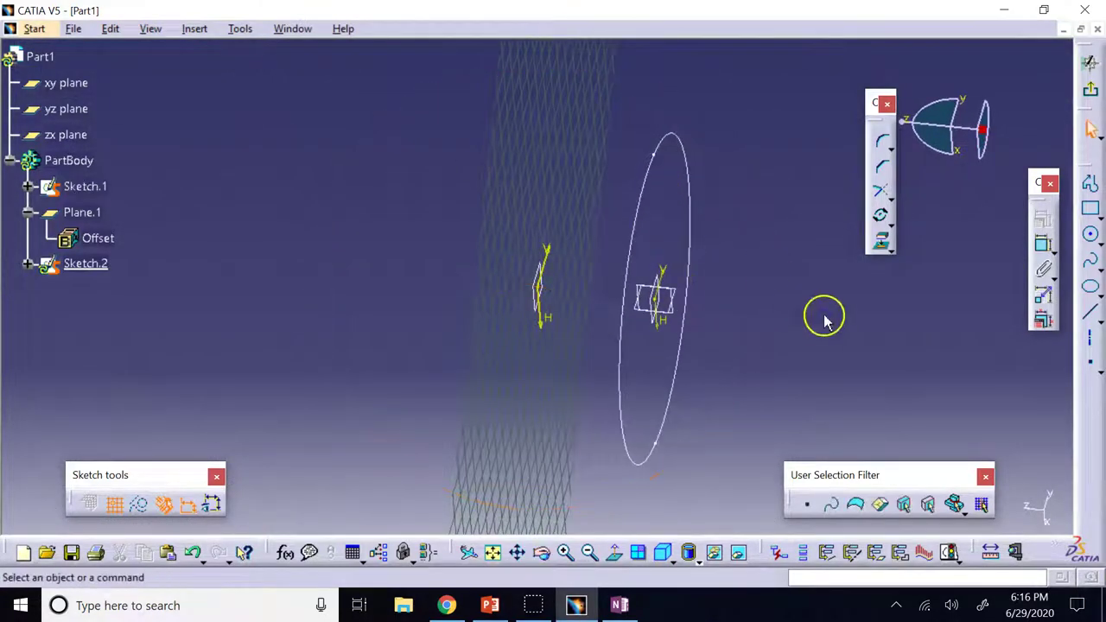
Project the Sketch.1 circle onto the active offset sketch plane with Project 3D Elements
left_click(882, 246)
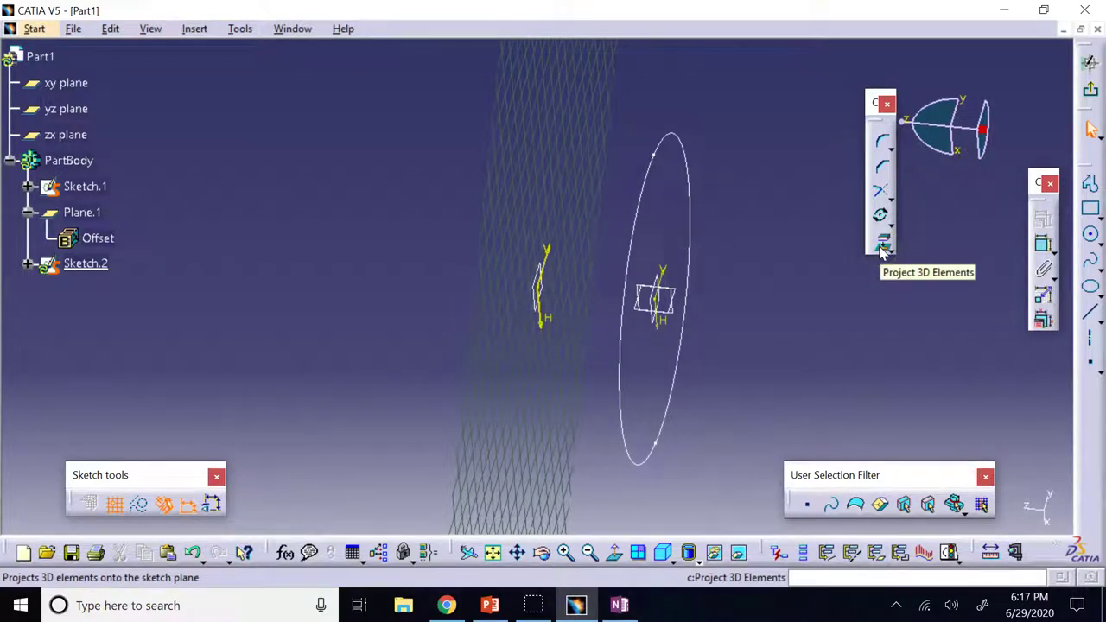
left_click(881, 247)
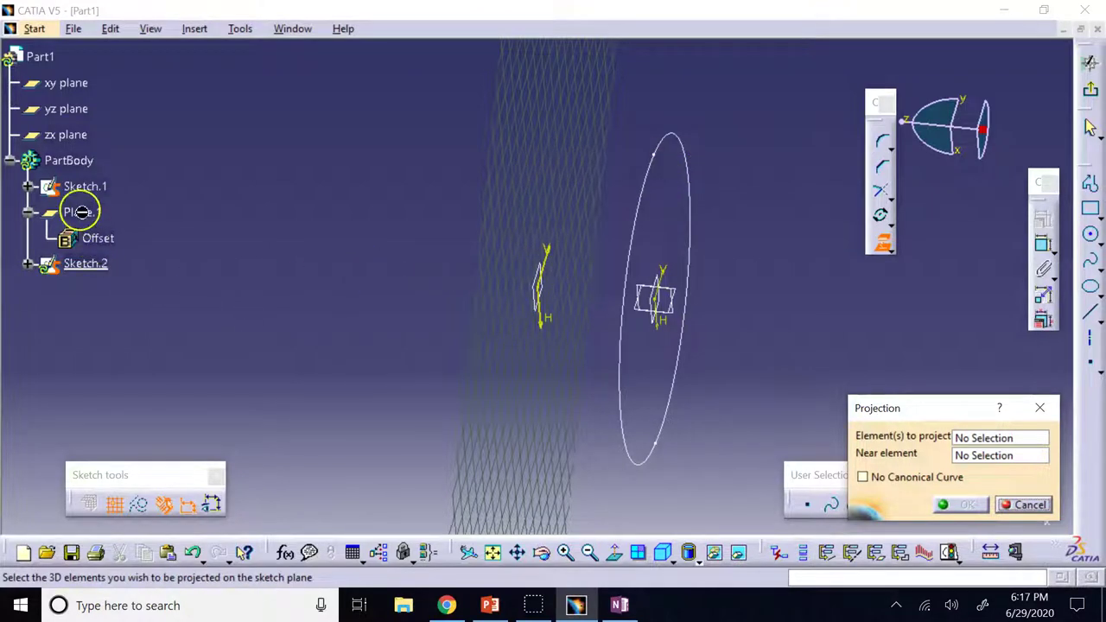
left_click(690, 208)
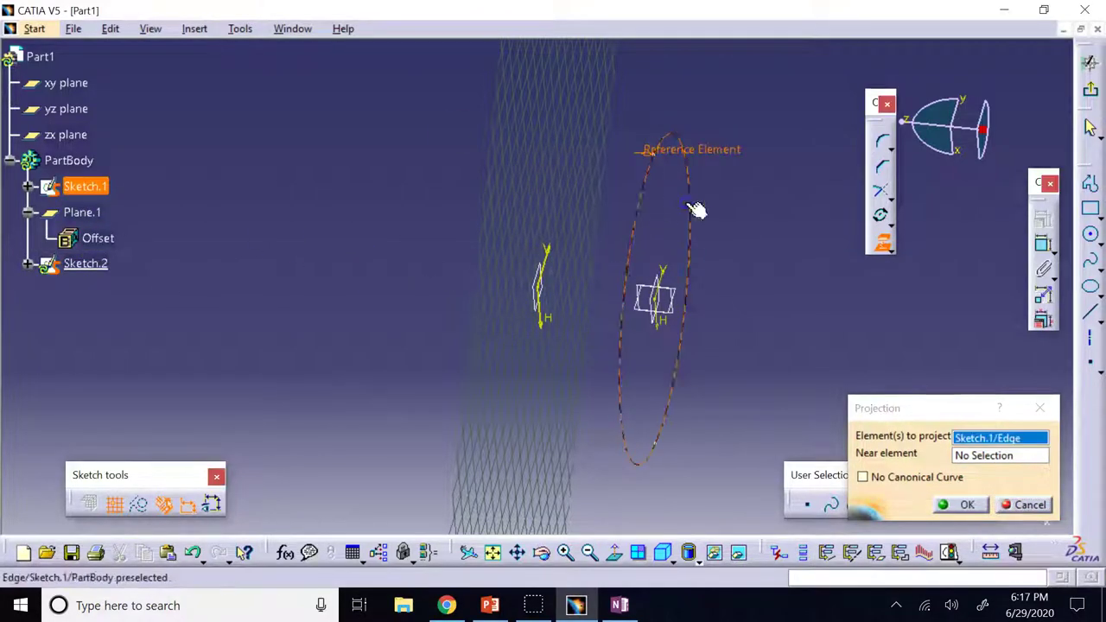
left_click(963, 505)
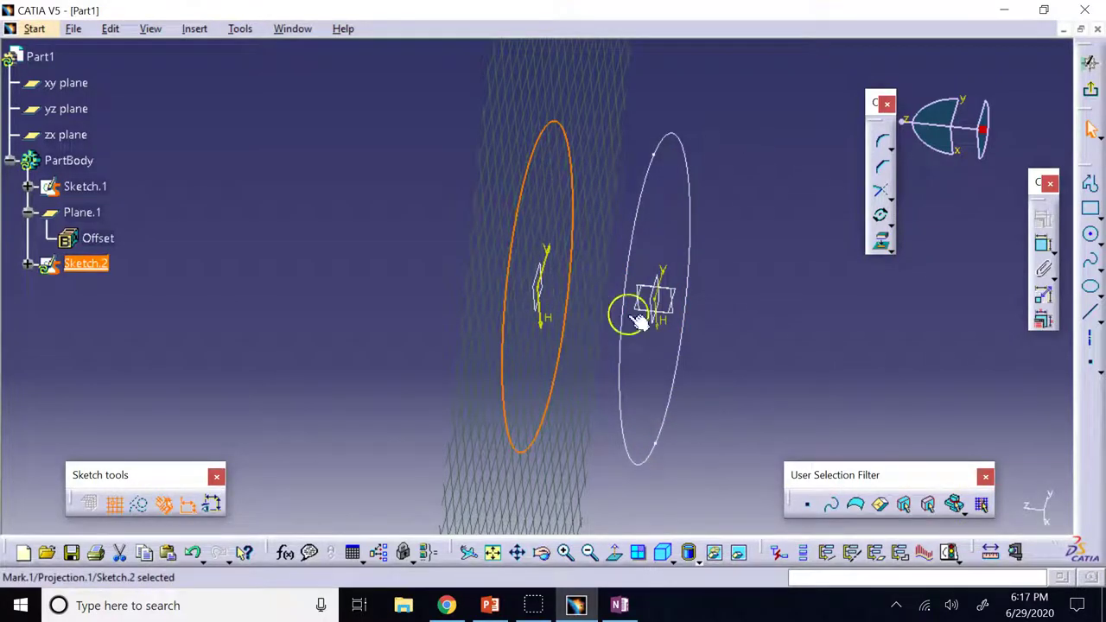
left_click(575, 361)
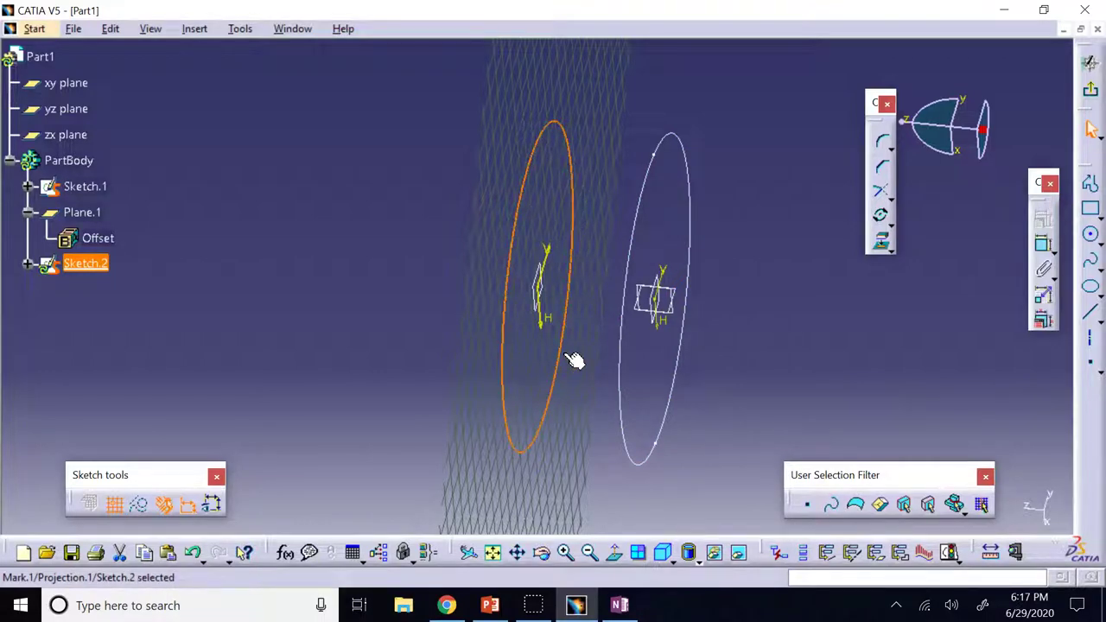
Compare the projected circle with the original circle and exit Sketch.2
left_click(614, 551)
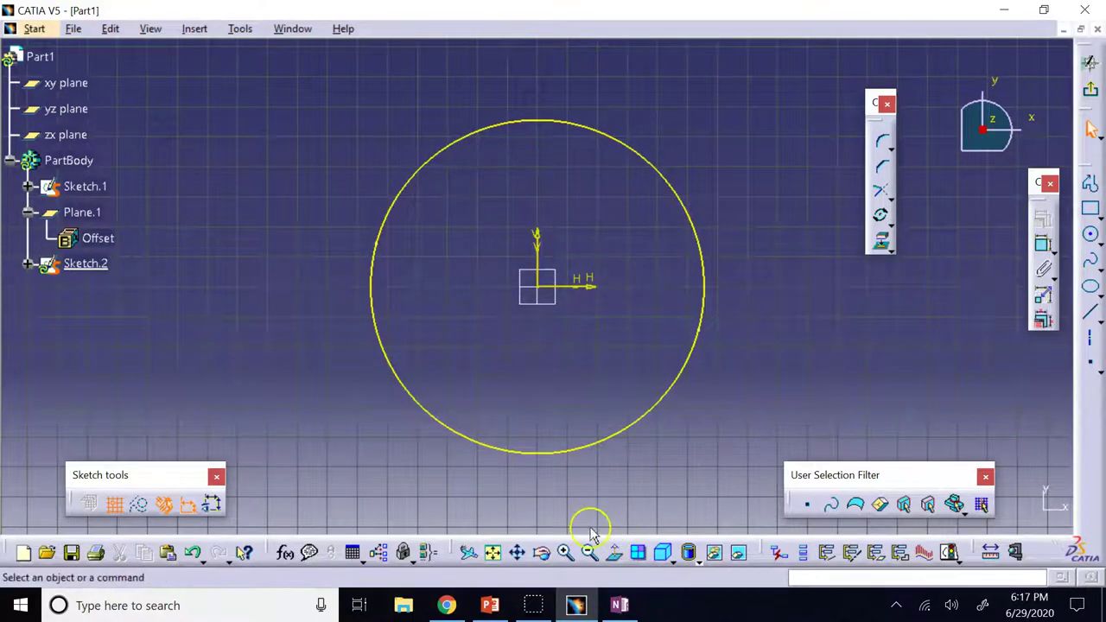
left_click(541, 552)
mouse_move(709, 432)
left_mouse_down()
mouse_move(677, 395)
mouse_move(591, 345)
mouse_move(583, 323)
mouse_move(610, 349)
left_mouse_up()
left_click(800, 292)
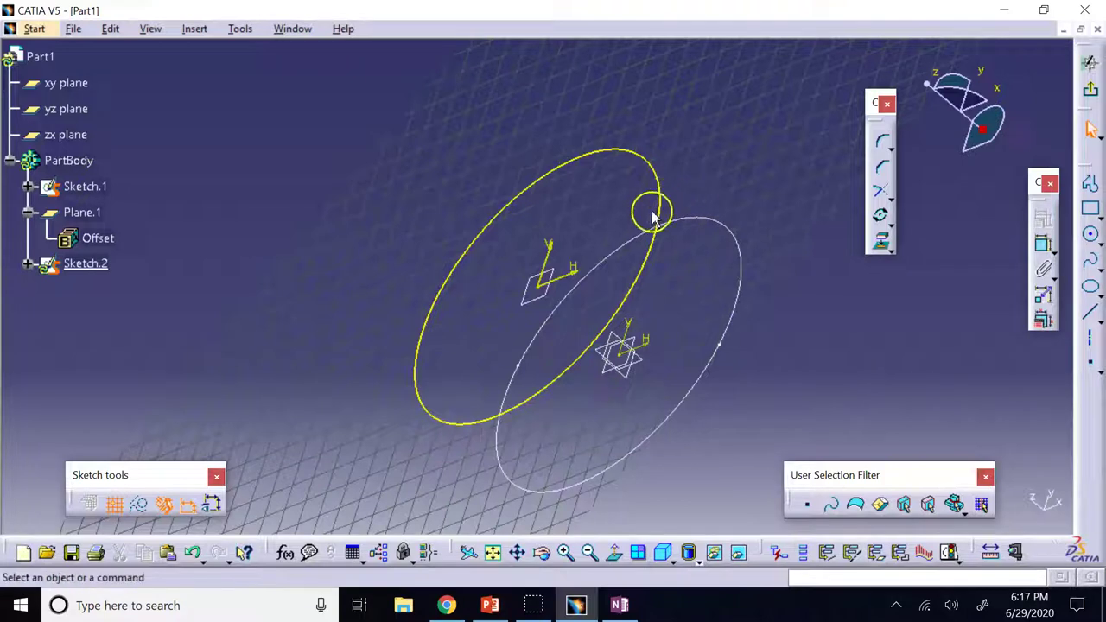
left_click(737, 339)
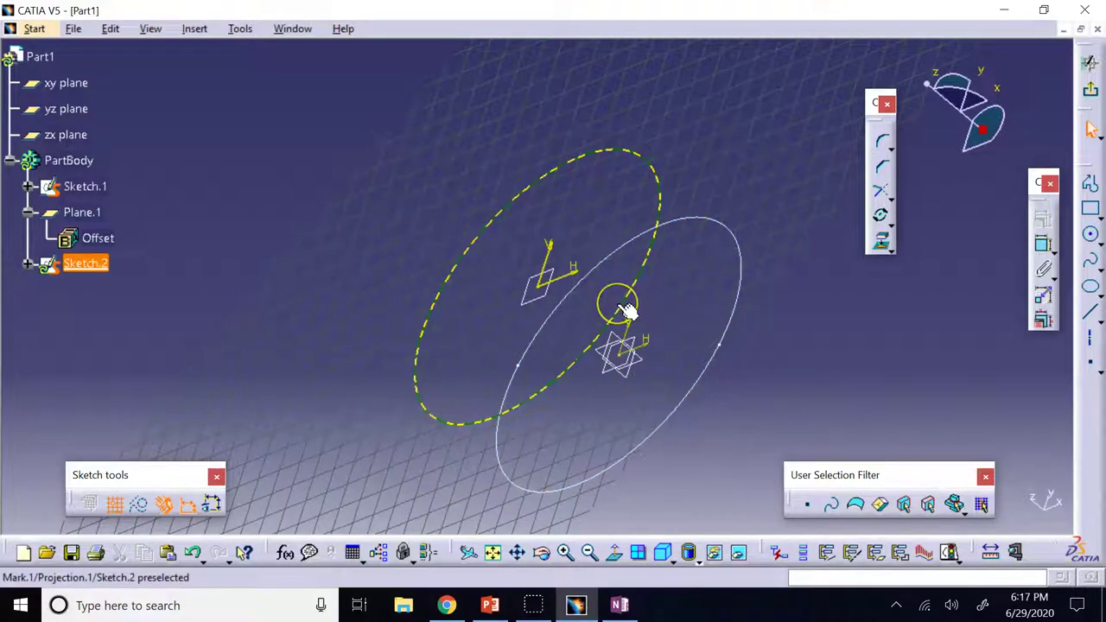
left_click(657, 292)
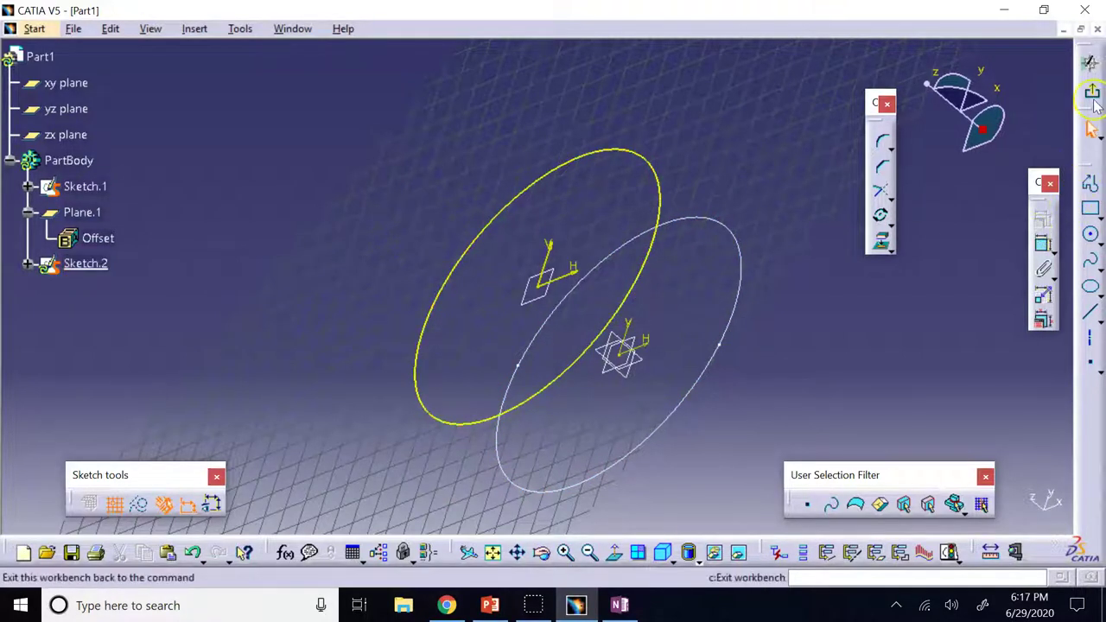
left_click(1093, 92)
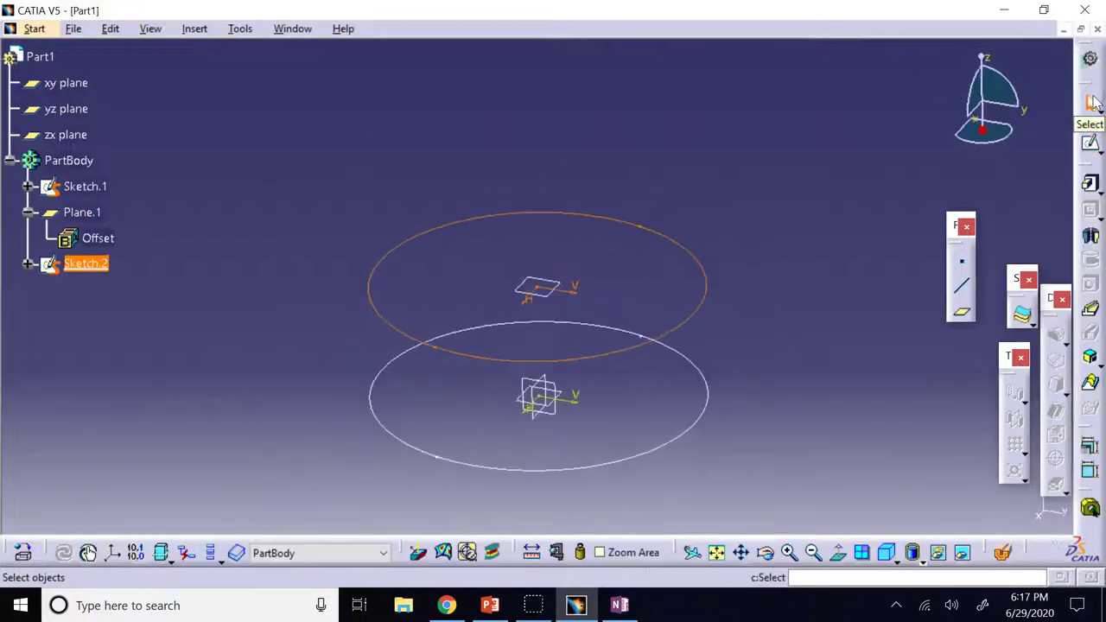
Edit Sketch.1 by shrinking the circle and moving its center away from the origin, and exit the sketch
left_click(87, 195)
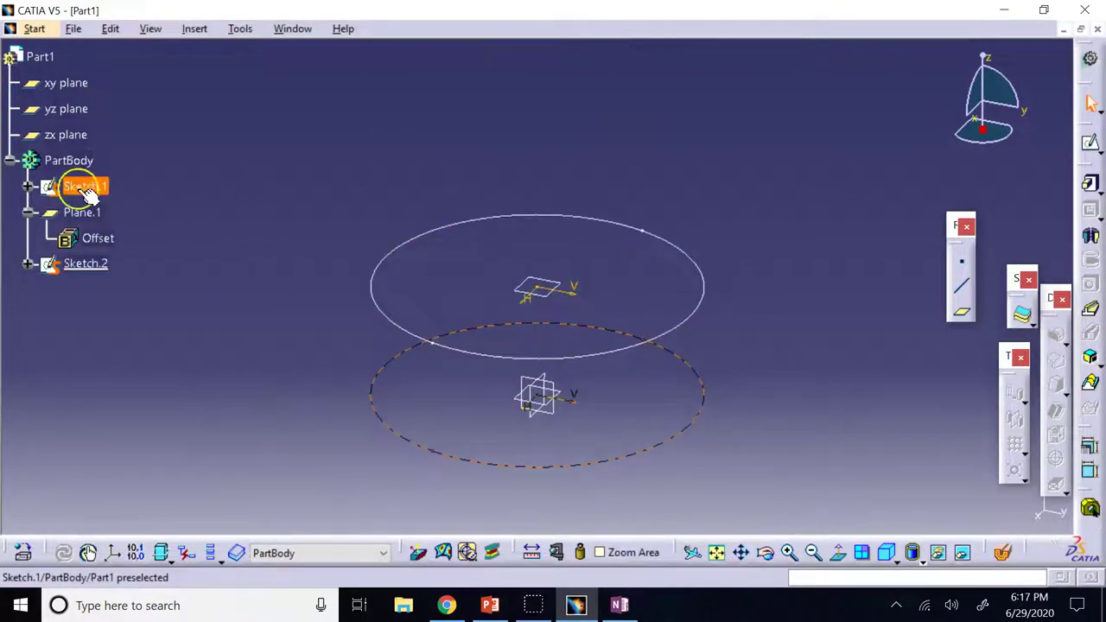
double_click(87, 191)
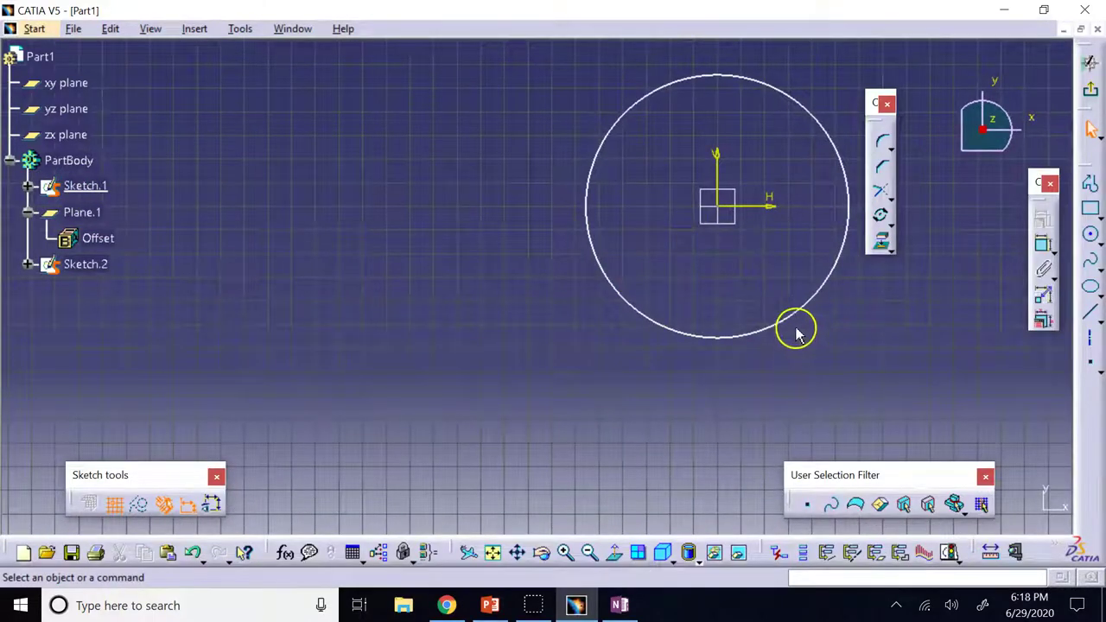
left_click_drag(711, 95, 664, 184)
mouse_move(730, 216)
left_mouse_down()
mouse_move(422, 249)
mouse_move(435, 230)
left_mouse_up()
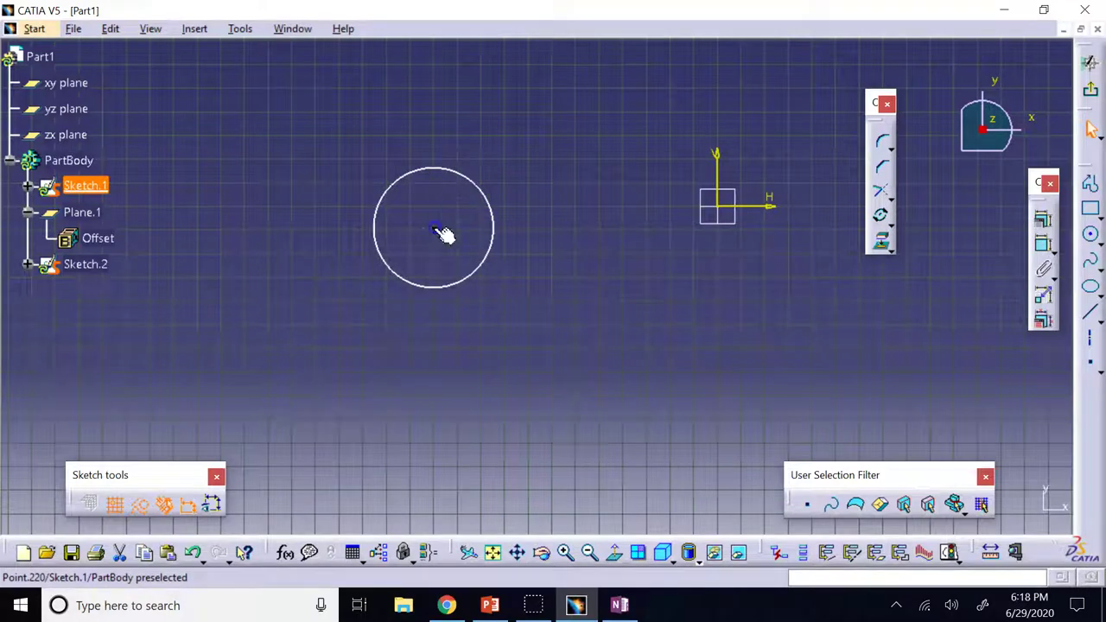
left_click(1090, 63)
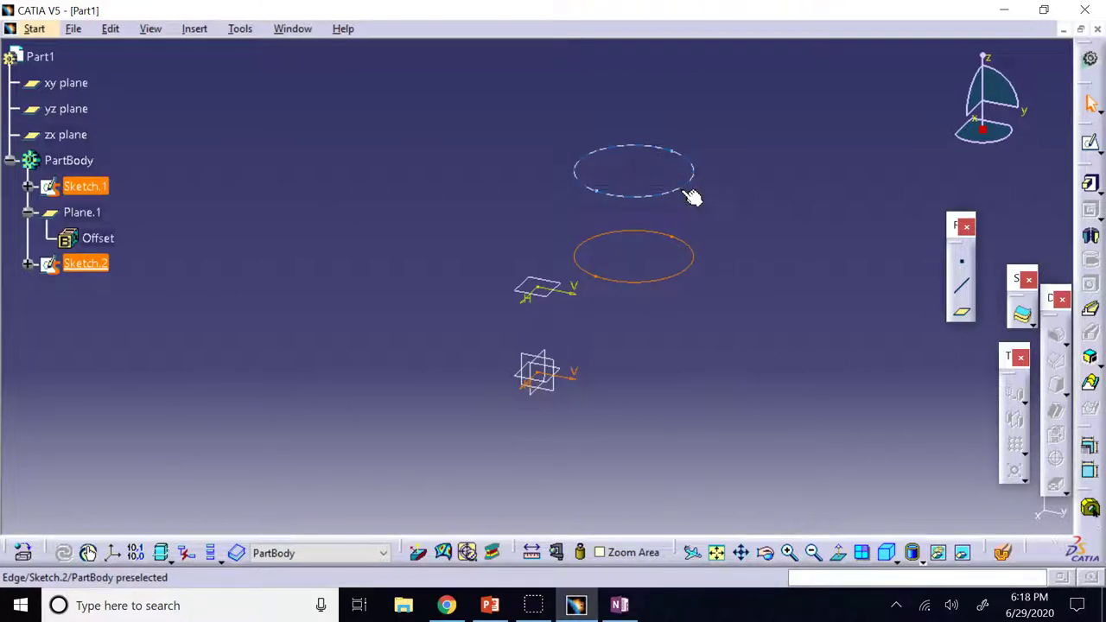
left_click(712, 260)
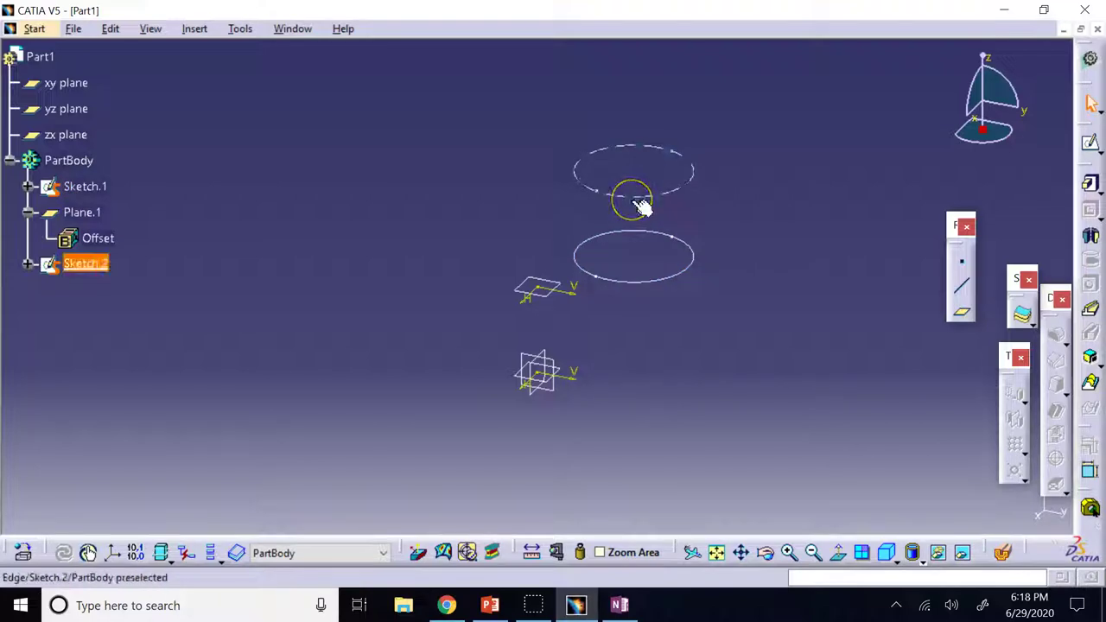
Edit Sketch.2, isolate the projected circle (Mark.1 object) from its source geometry, and exit the sketch
double_click(86, 263)
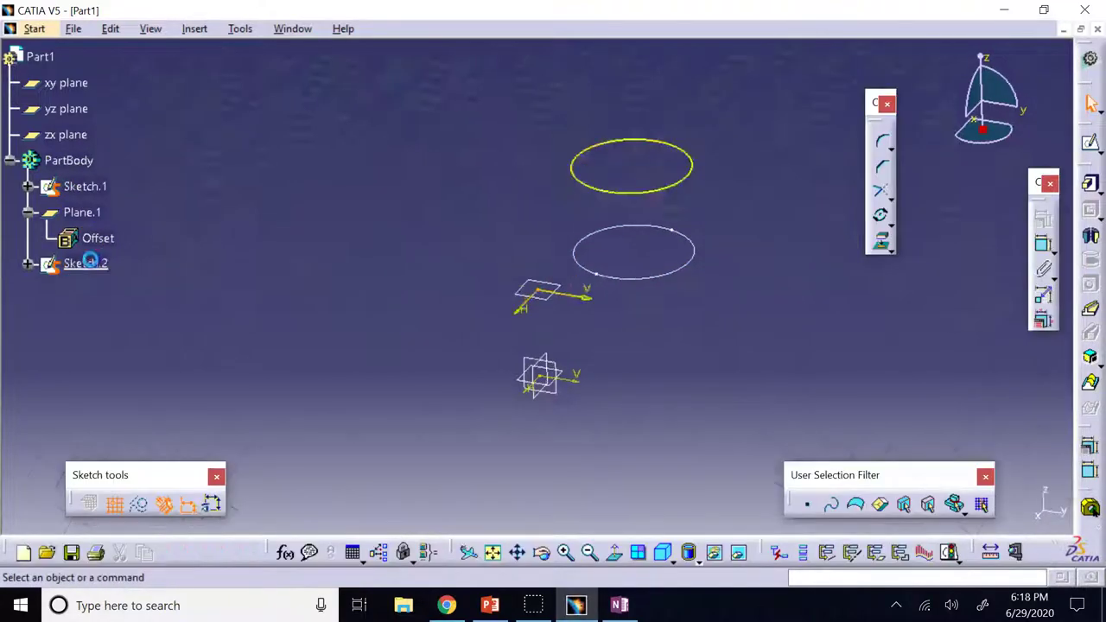
left_click(522, 553)
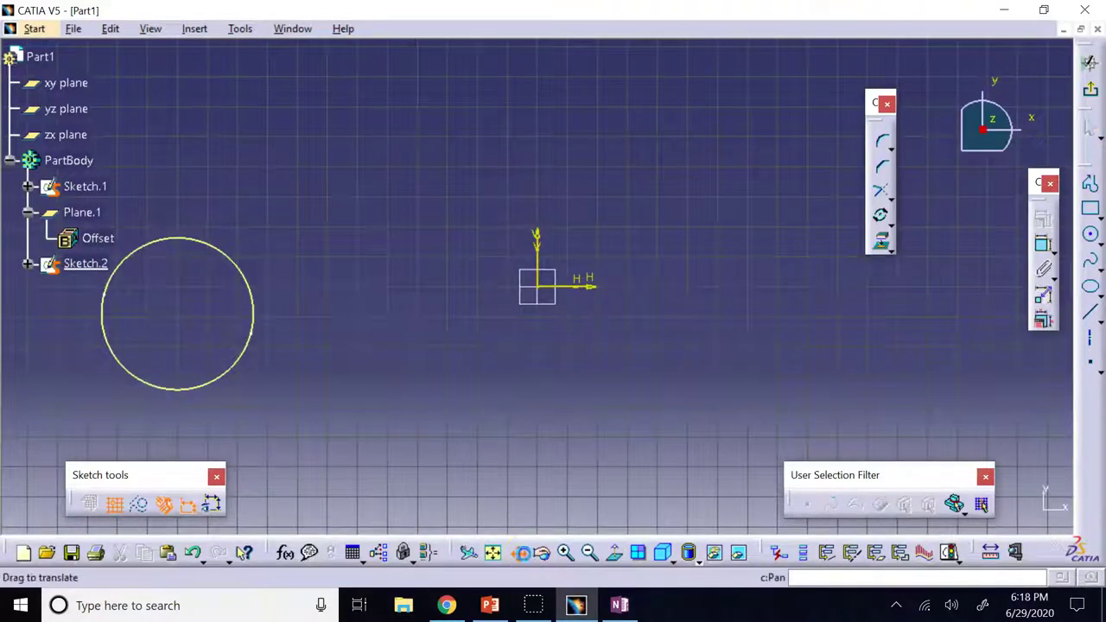
mouse_move(467, 459)
left_mouse_down()
mouse_move(659, 383)
mouse_move(773, 420)
left_mouse_up()
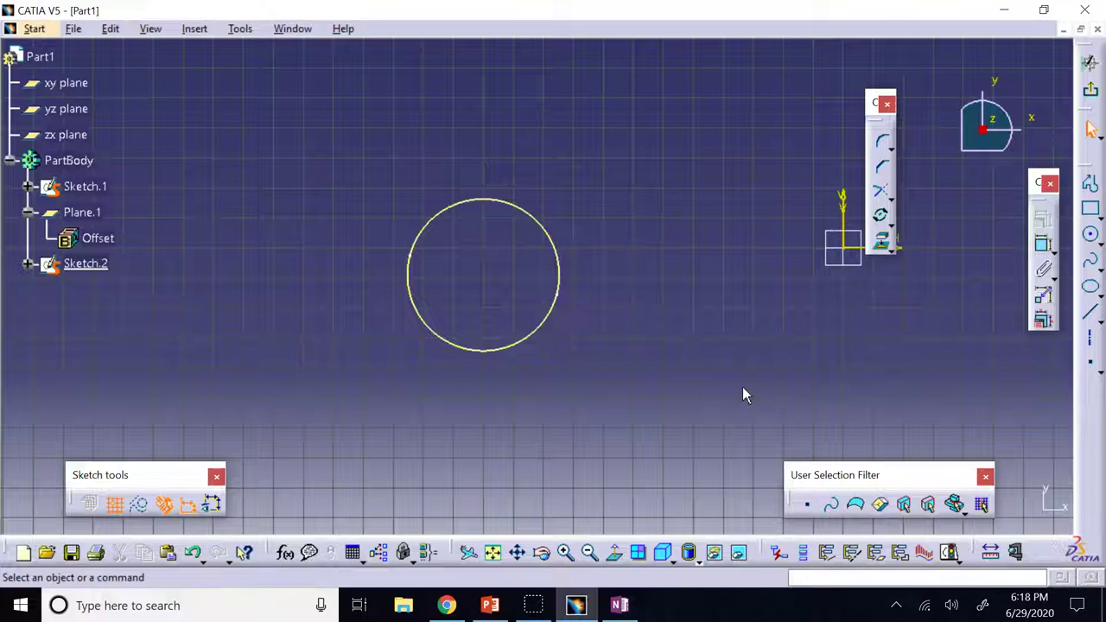
right_click(542, 332)
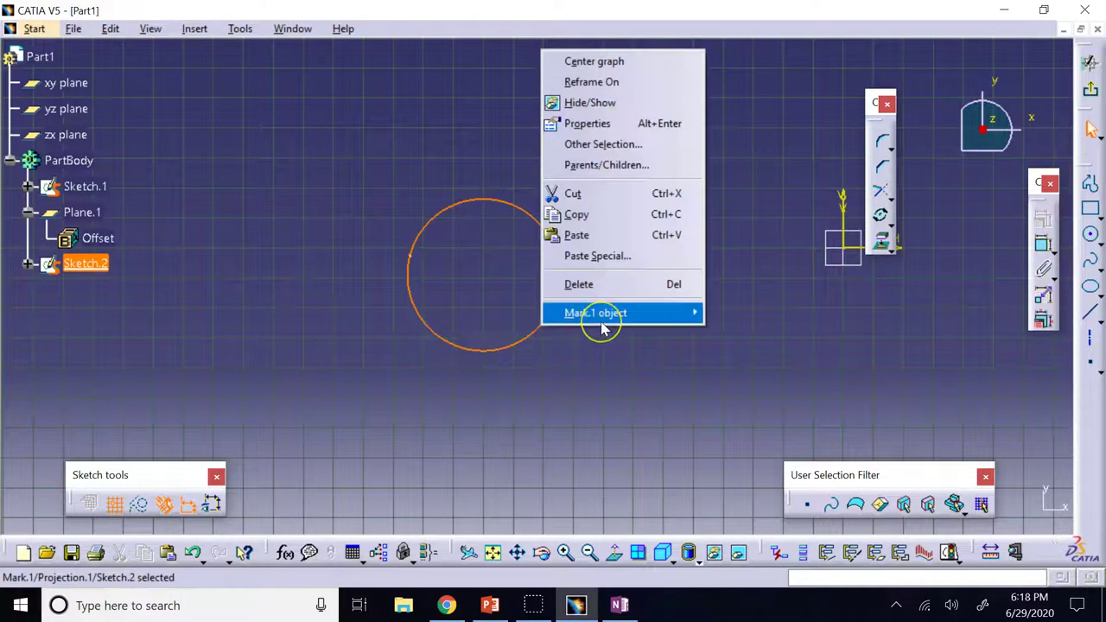
mouse_move(602, 325)
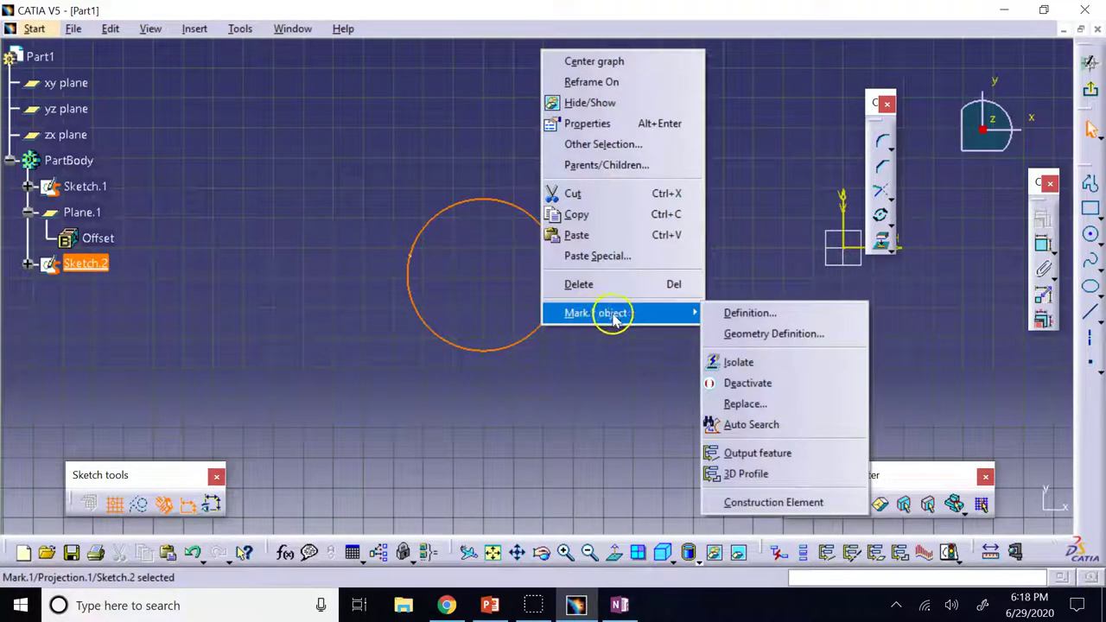
left_click(757, 364)
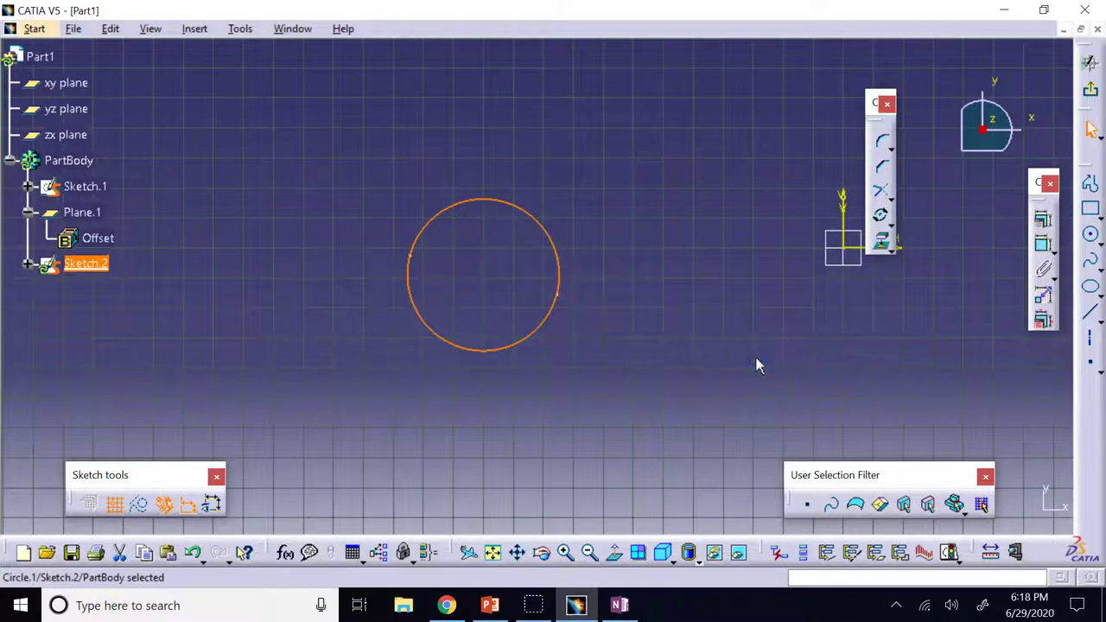
left_click(695, 308)
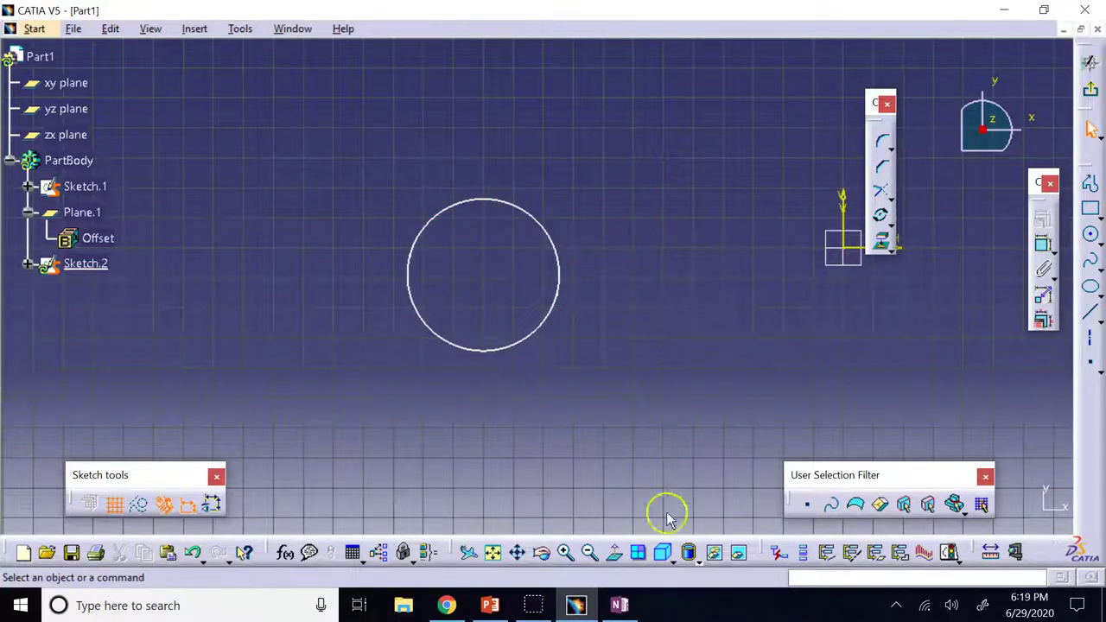
left_click(664, 554)
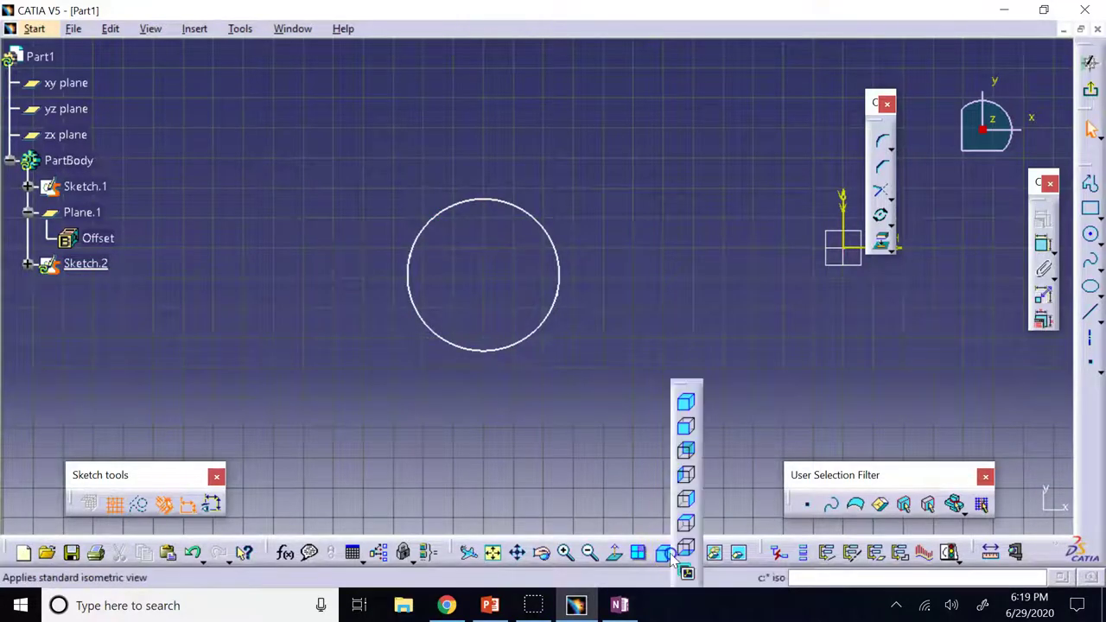
left_click(687, 404)
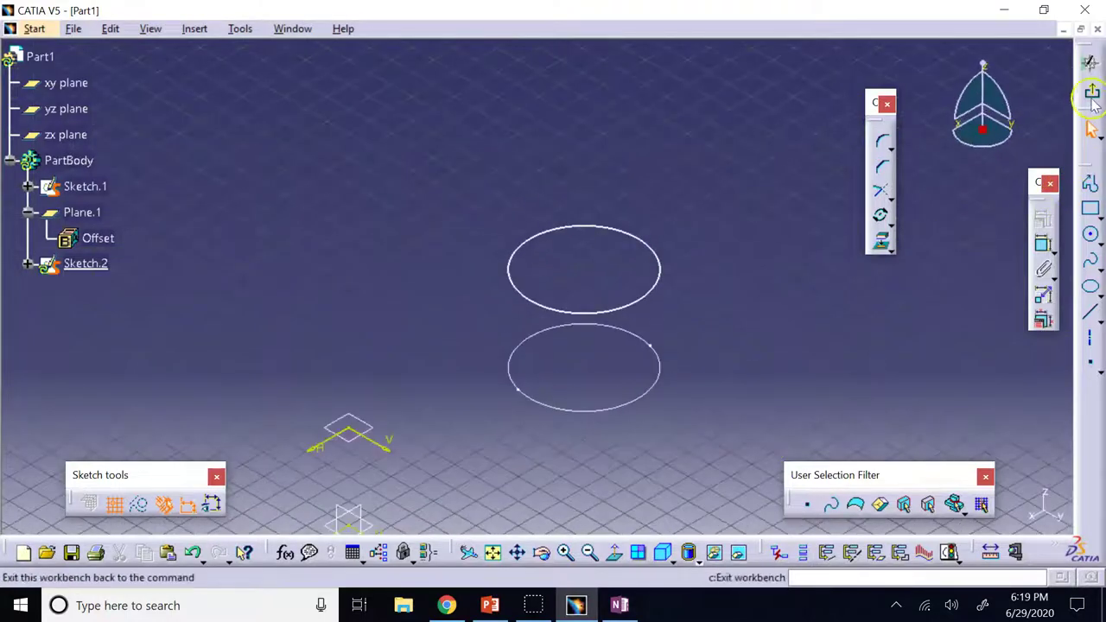
left_click(795, 282)
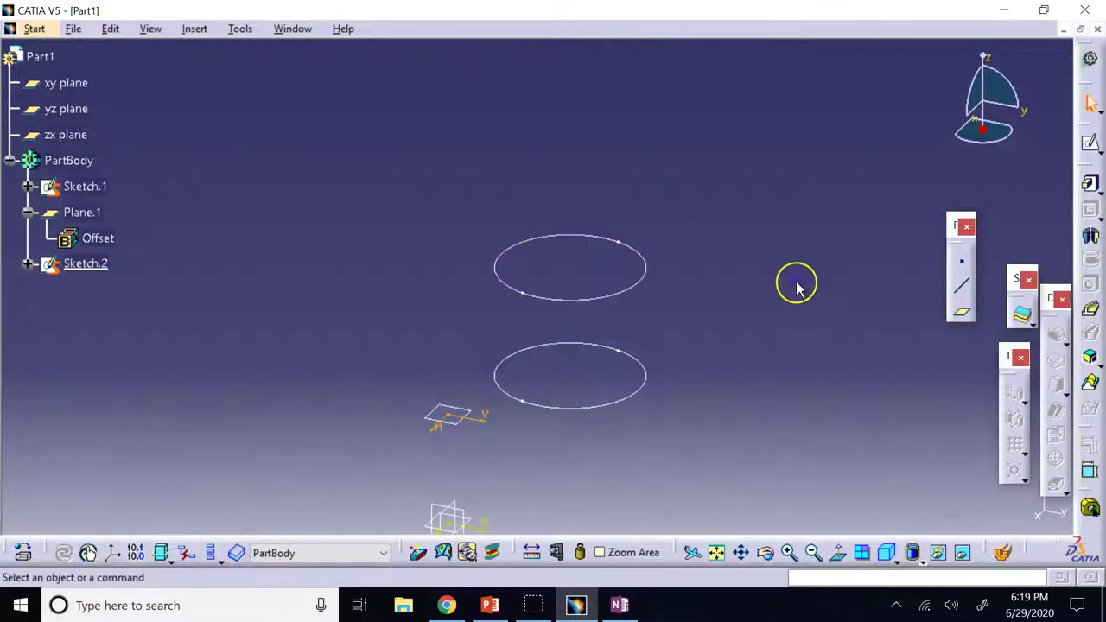
Edit Sketch.1 to enlarge its circle well beyond the isolated circle's size, and exit the sketch
double_click(645, 393)
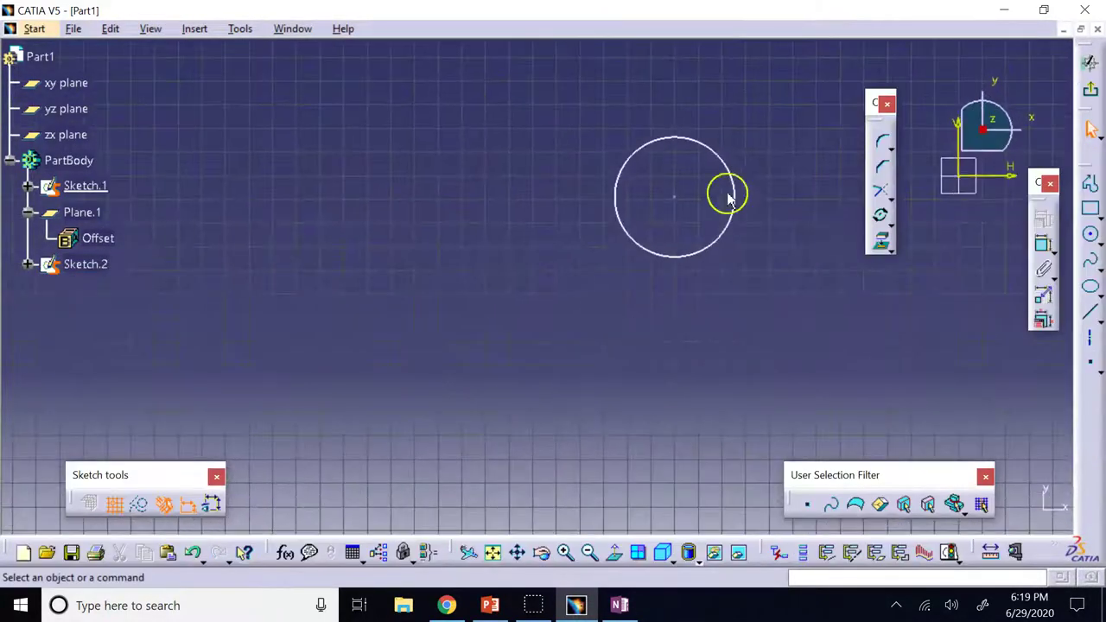
left_click_drag(742, 182, 886, 303)
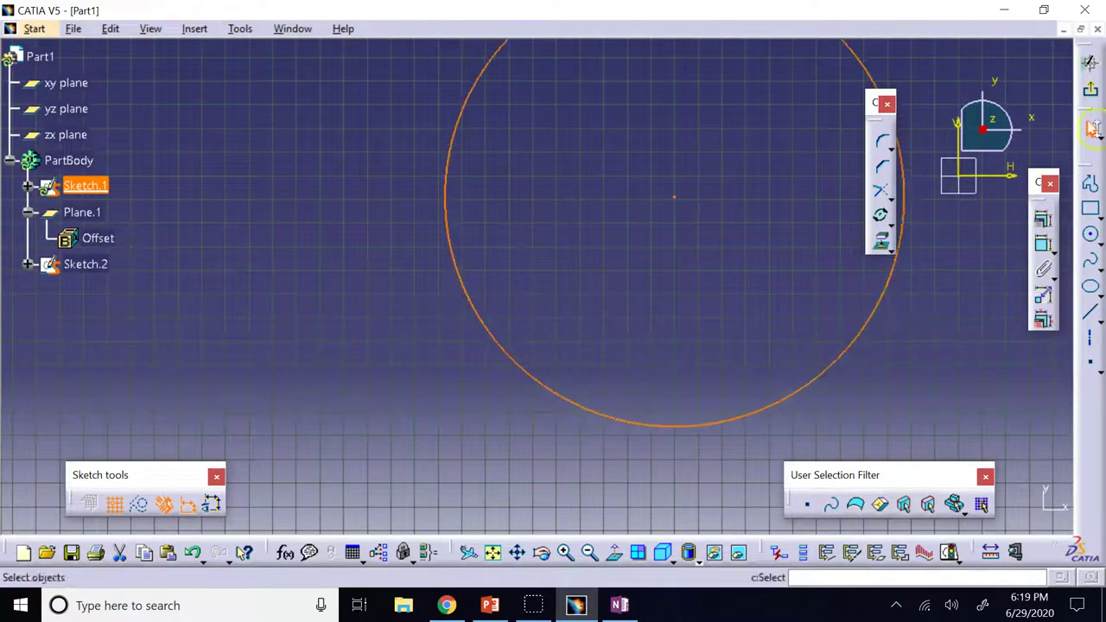
left_click(1089, 97)
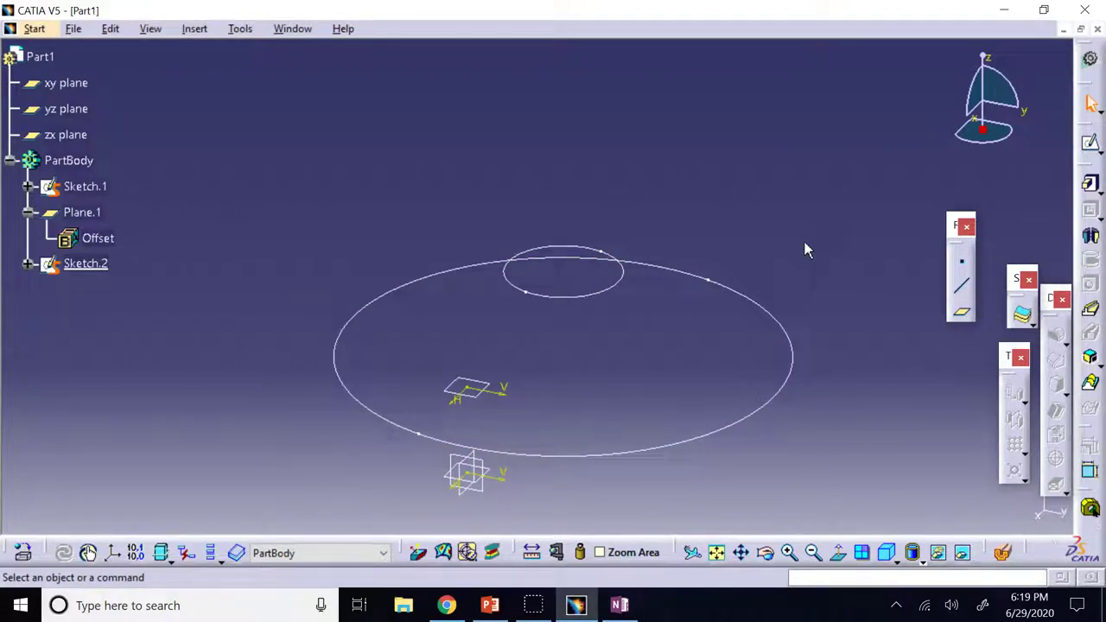
Switch to the PowerPoint slide on projecting a sketch onto a plane and isolating it
left_click(491, 606)
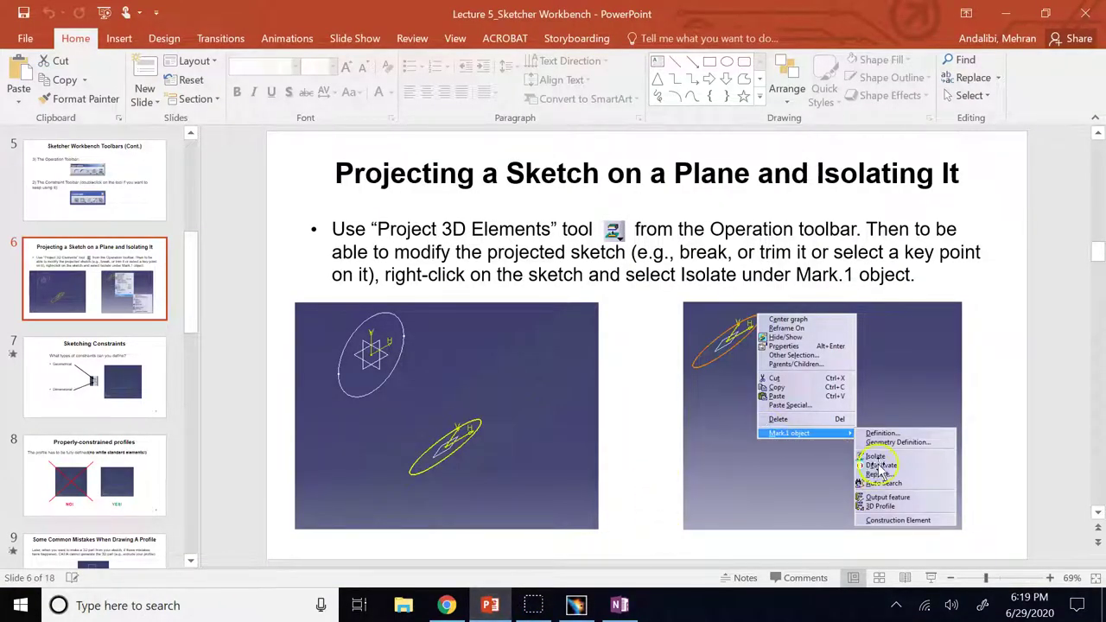
Go to the Sketching Constraints slide in the presentation and glance through the slides that follow it
left_click(795, 275)
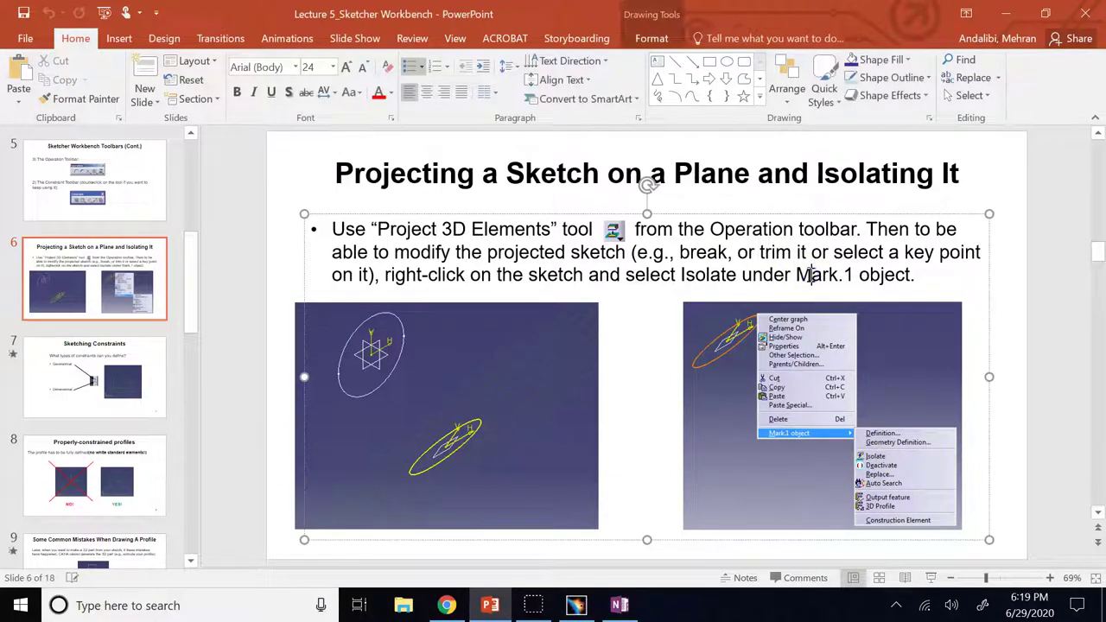
left_click(131, 375)
scroll(131, 374, "down", 3)
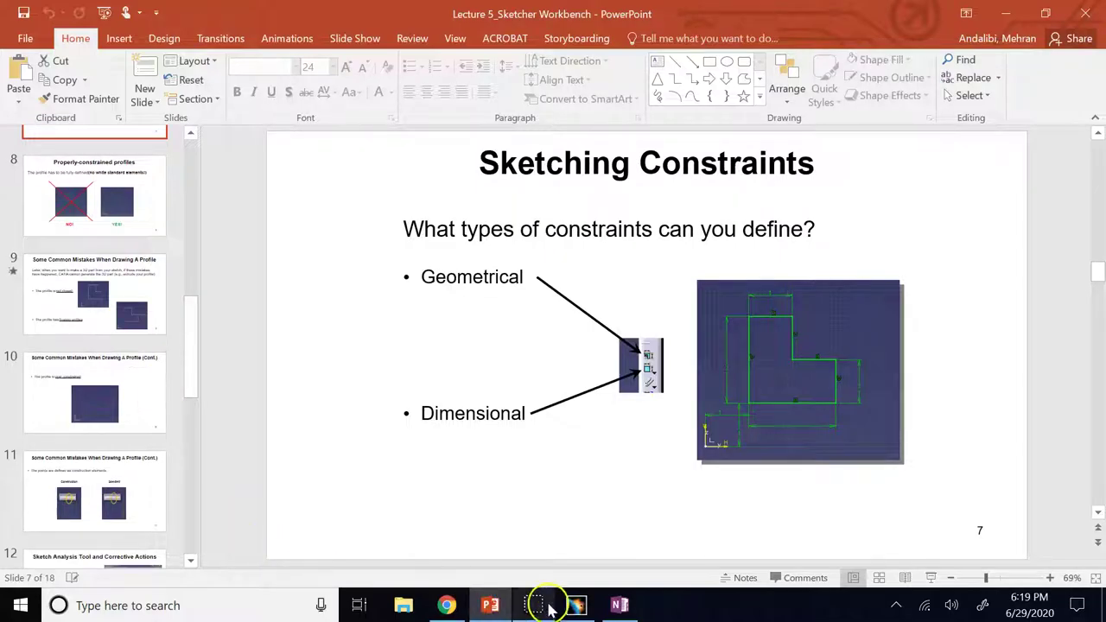
Switch to CATIA and delete offset Plane.1 together with the dependent Sketch.2, keeping Sketch.1
left_click(576, 605)
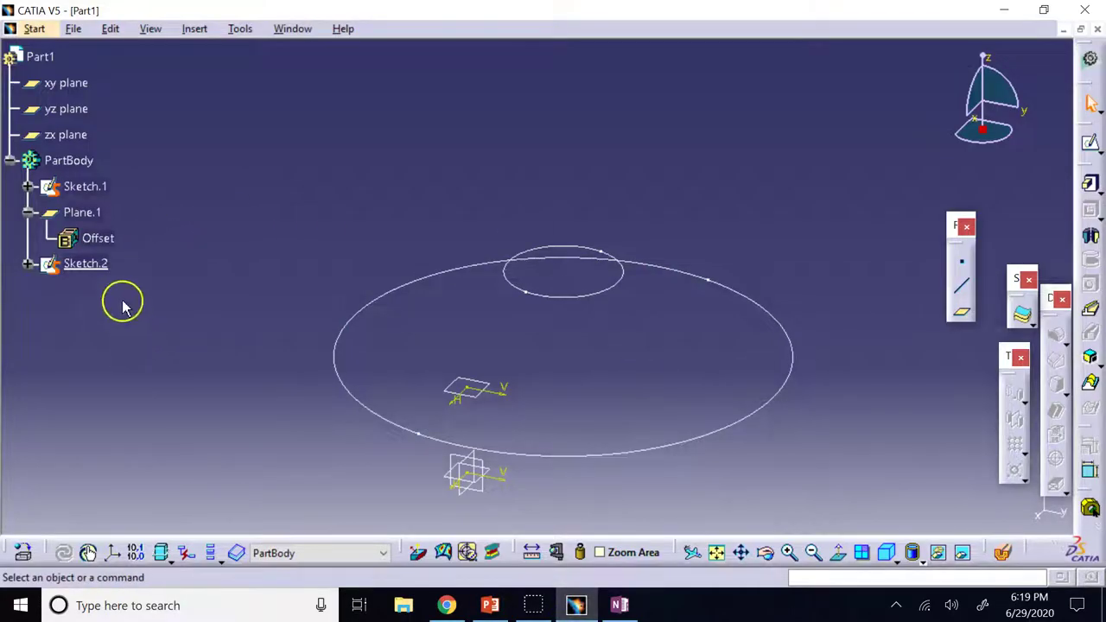
right_click(89, 218)
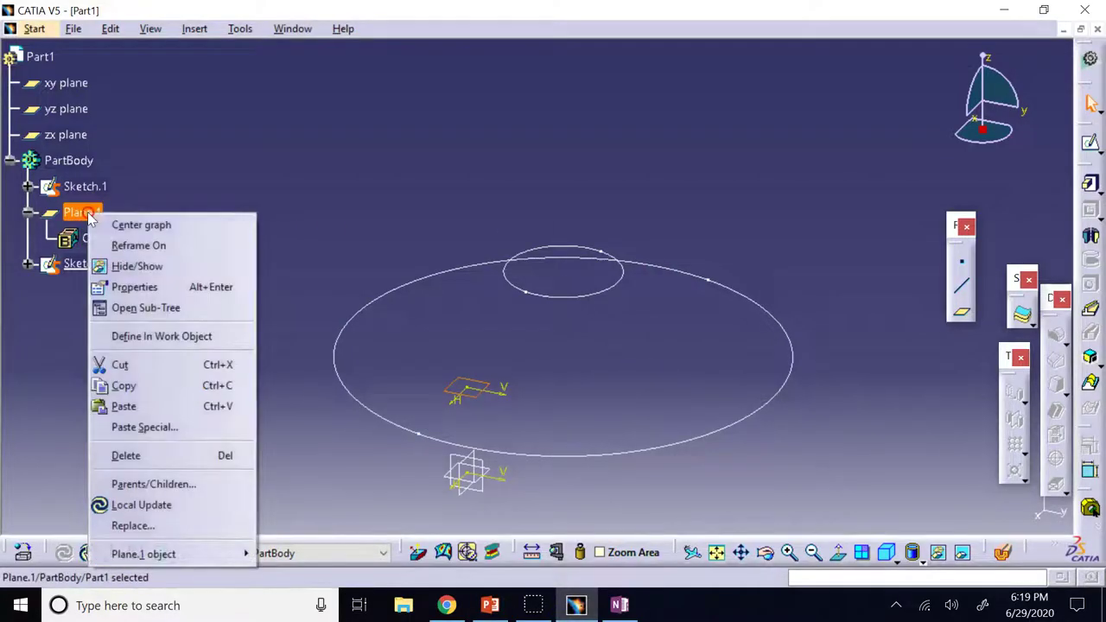
left_click(143, 455)
left_click(944, 506)
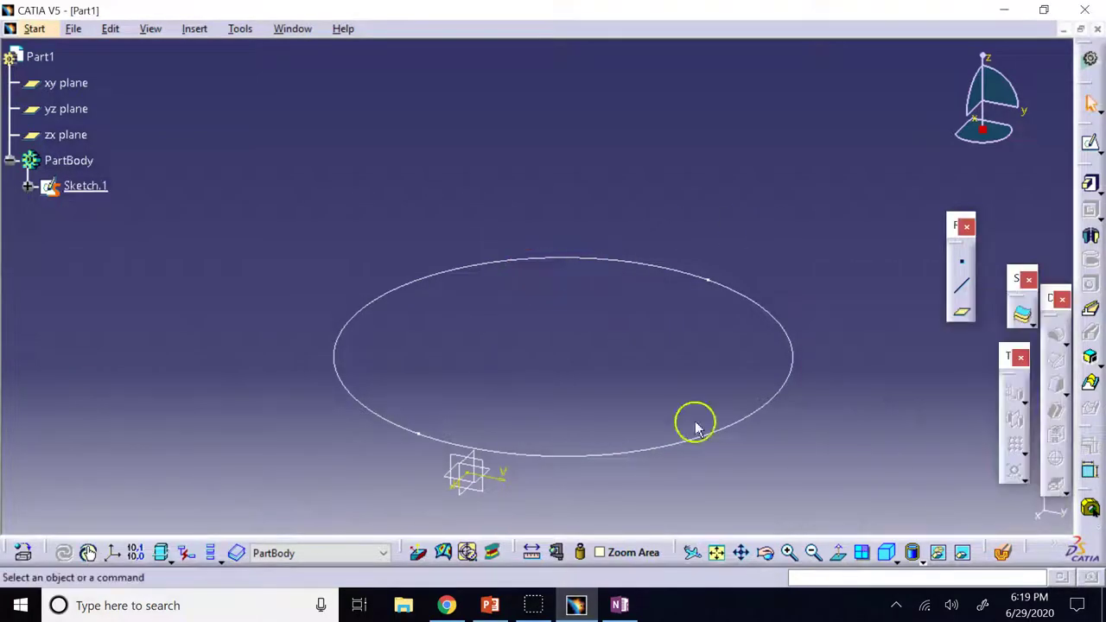
Open Sketch.1 for editing, move its circle to the middle of the view, and shrink it to about half its size
double_click(99, 188)
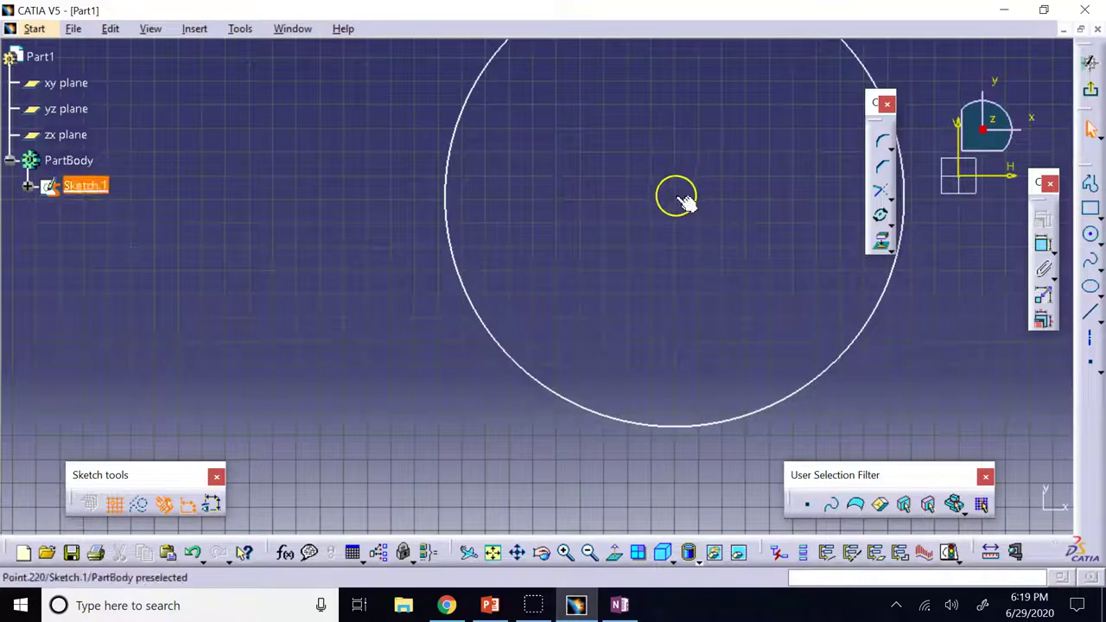
left_click_drag(674, 197, 550, 265)
left_click_drag(782, 313, 672, 239)
Dock the Operation toolbar with the sketching tools, and reposition the floating Sketch tools and Constraint toolbars around the drawing area
left_click_drag(874, 103, 1094, 406)
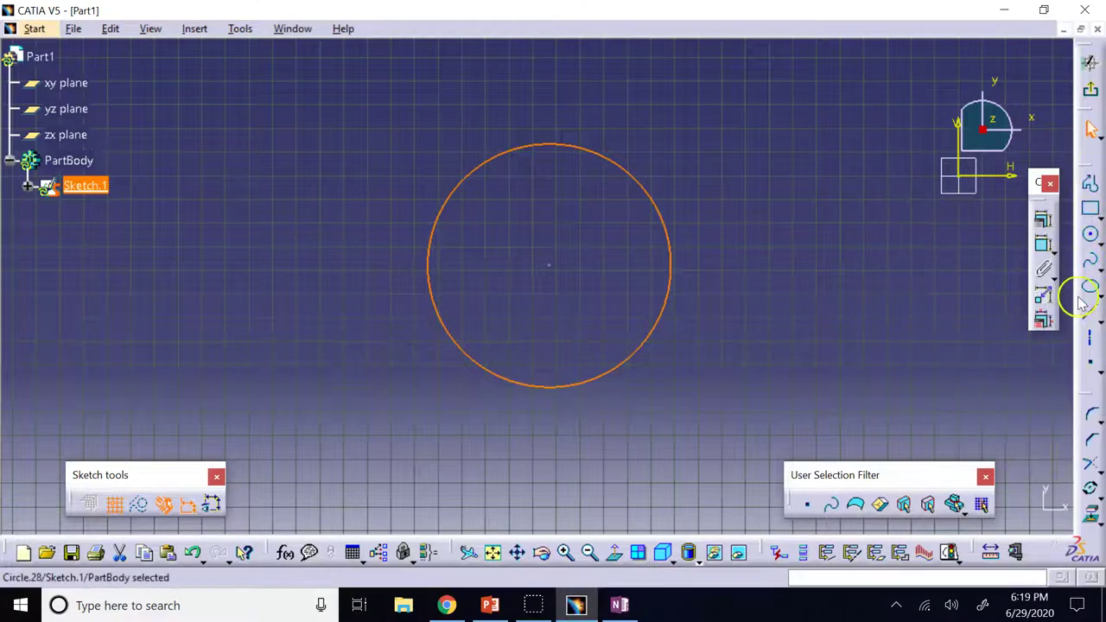
left_click_drag(142, 471, 79, 496)
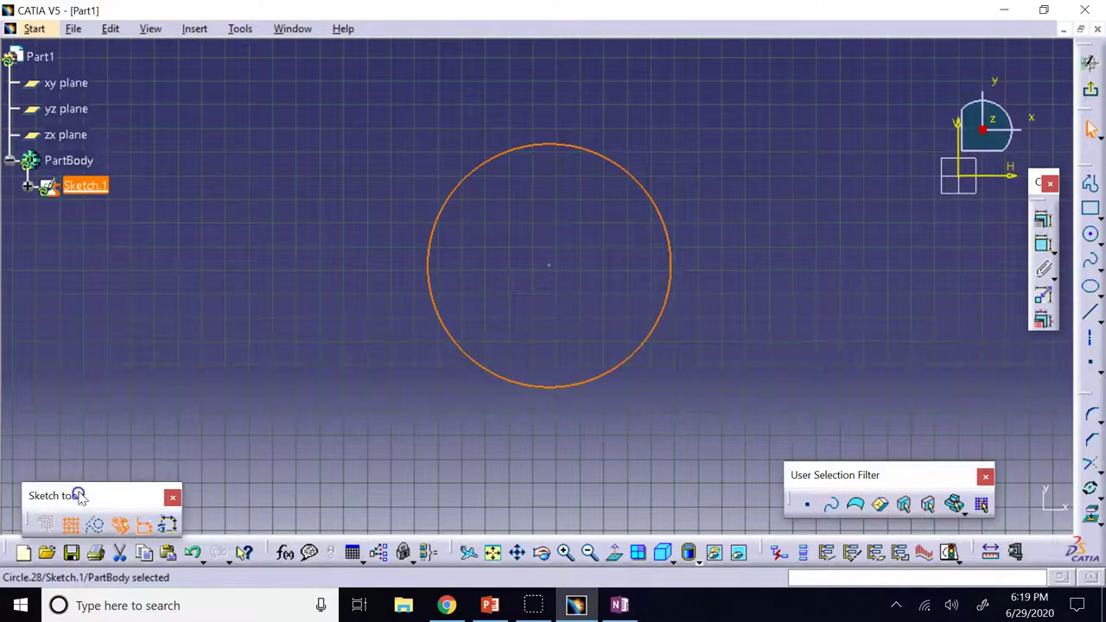
left_click(518, 138)
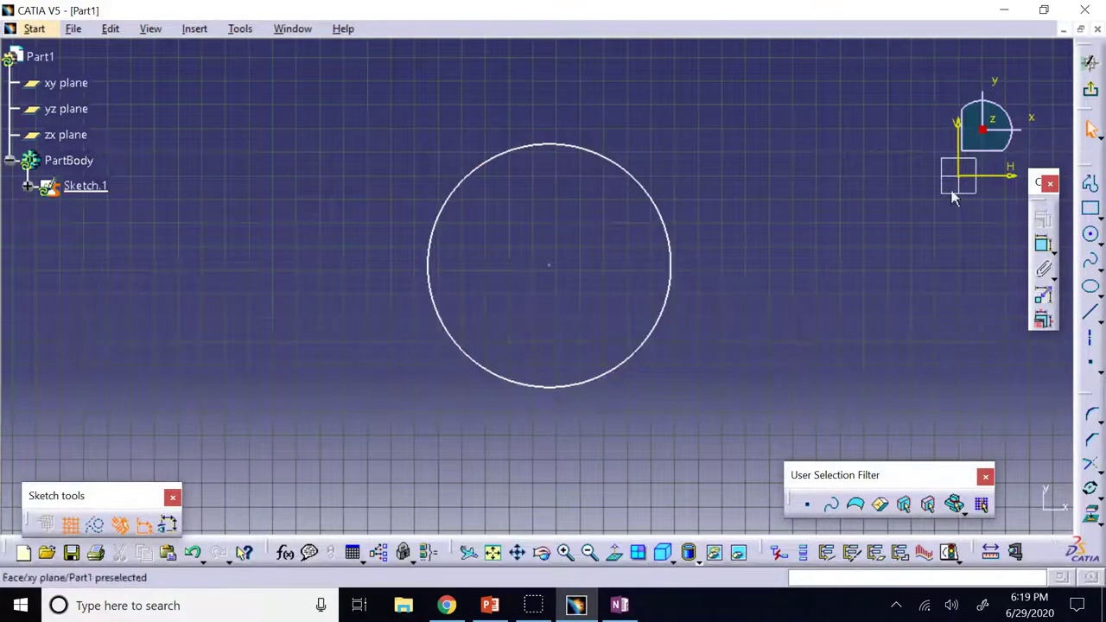
left_click_drag(1040, 192, 864, 211)
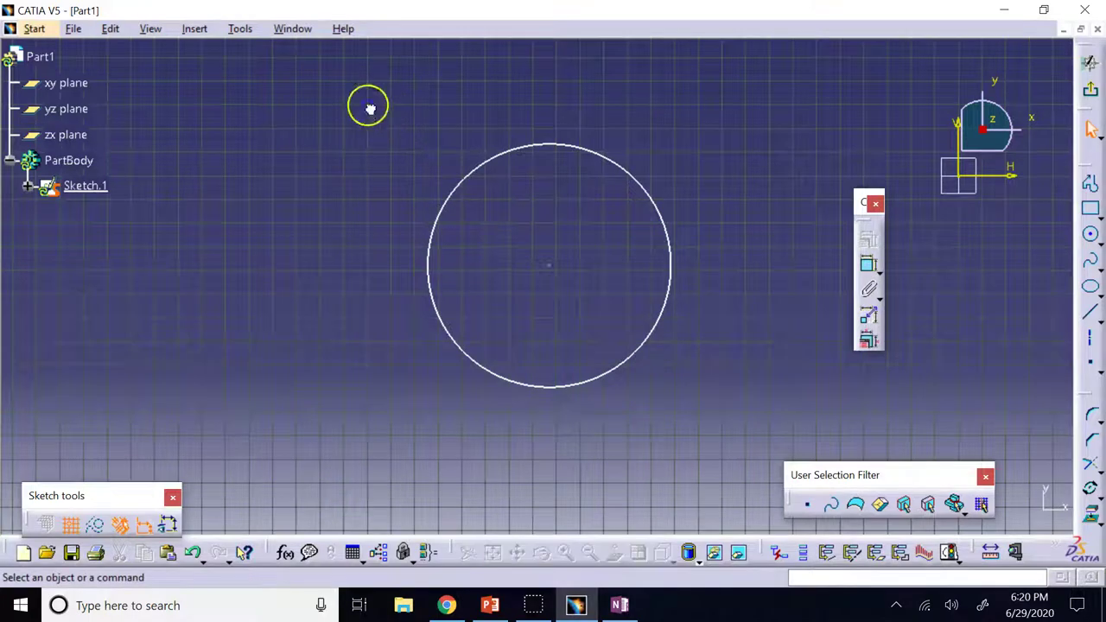
Delete the circle and draw an unconstrained rectangle about 110 mm high enclosing the sketch origin
left_click_drag(368, 104, 683, 415)
key("Delete")
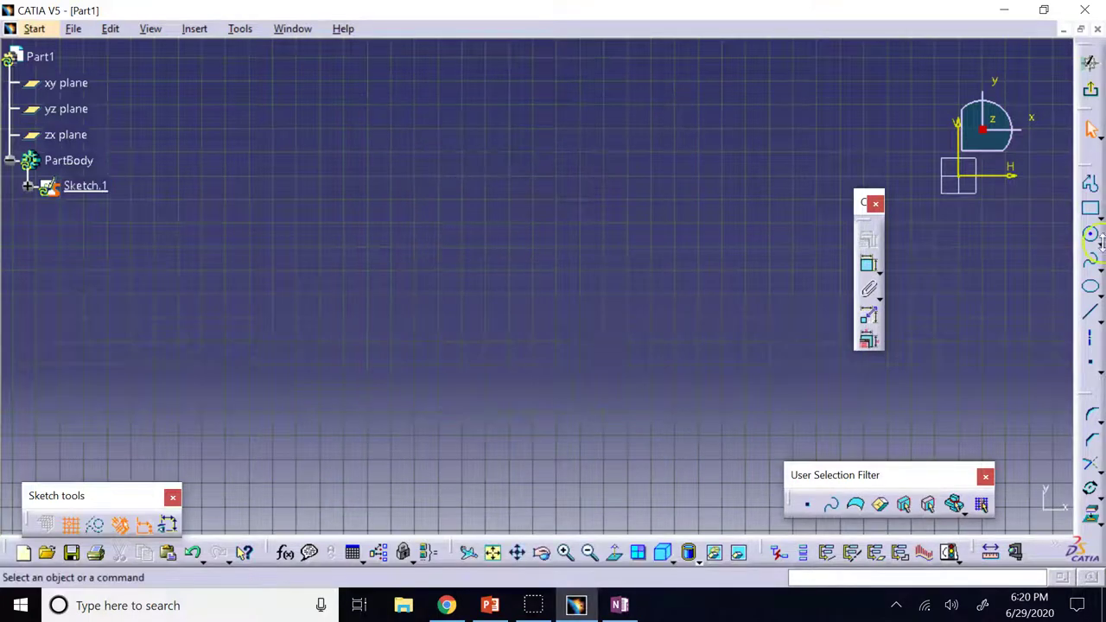
left_click(1090, 211)
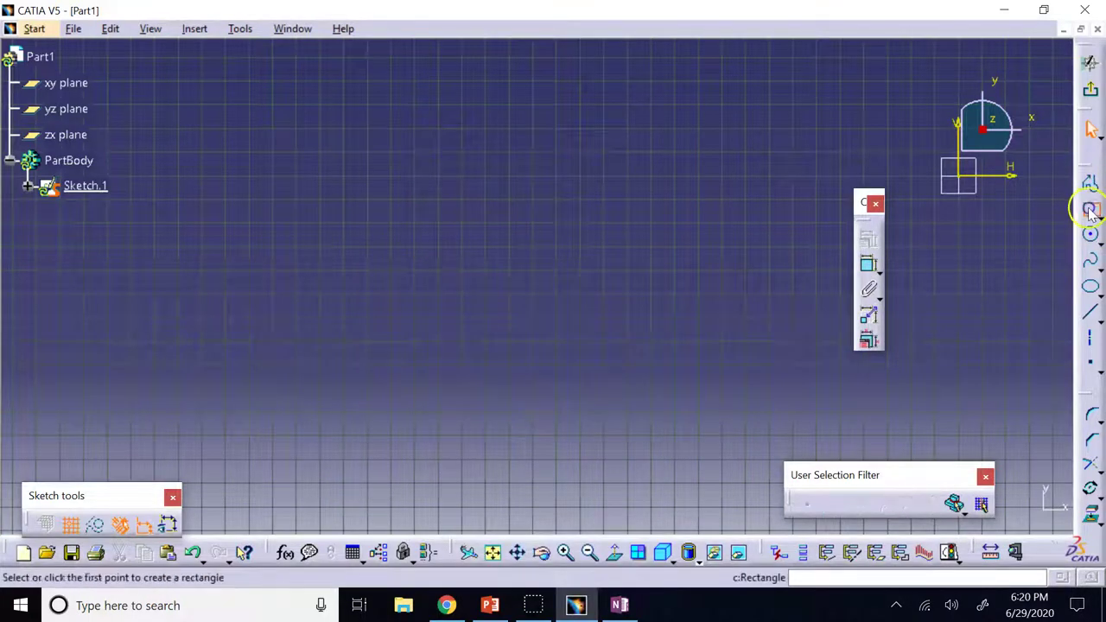
left_click(493, 554)
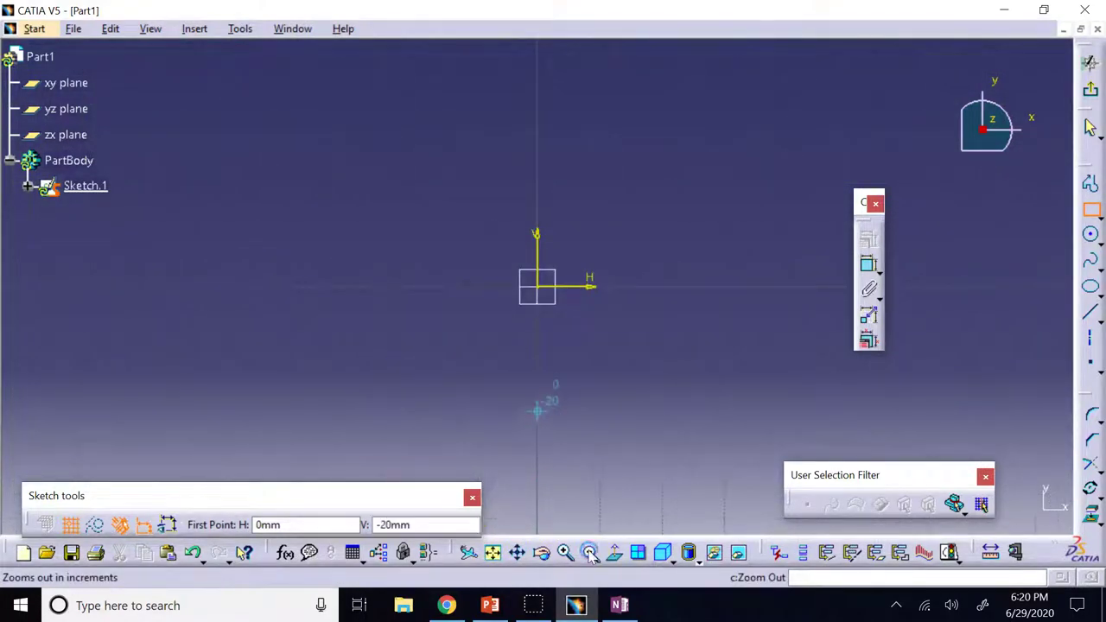
left_click(591, 553)
left_click(590, 553)
left_click(590, 553)
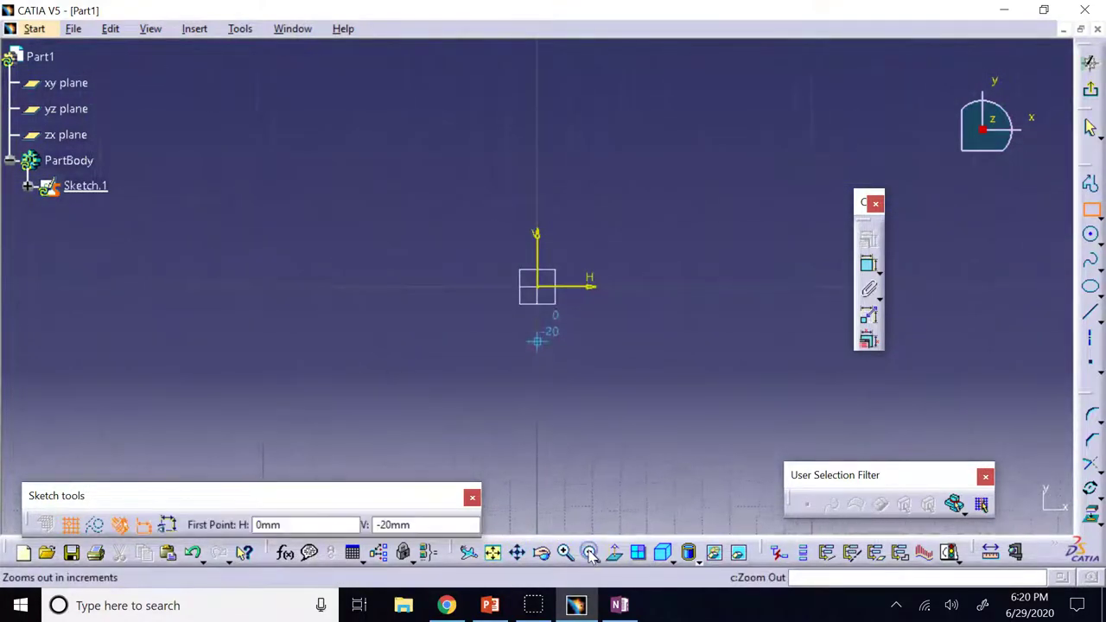
left_click(256, 156)
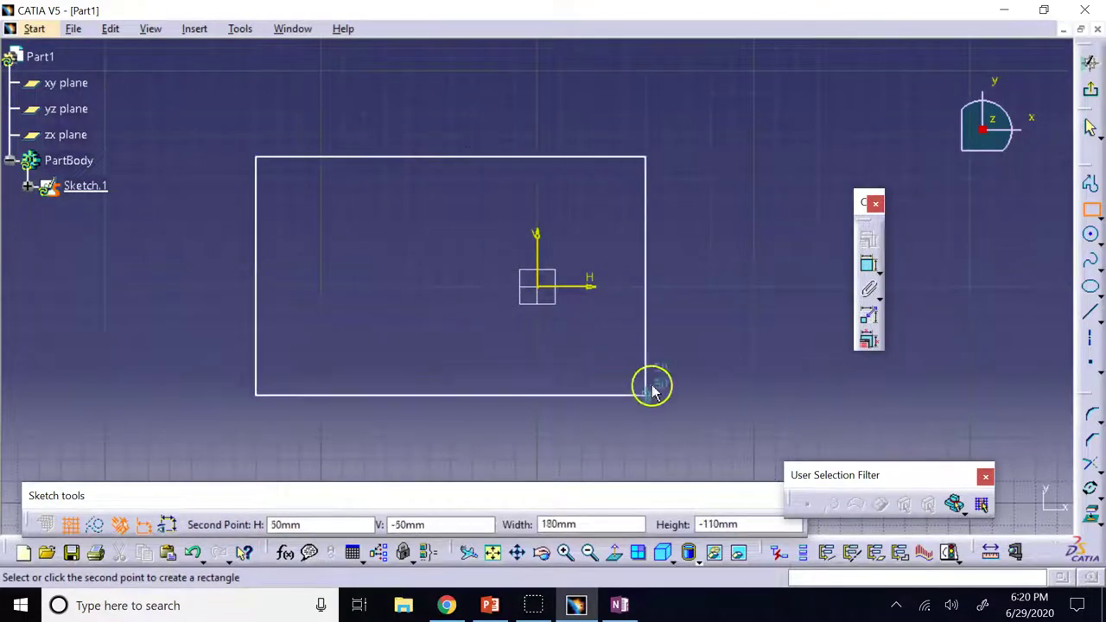
left_click(667, 395)
left_click(817, 126)
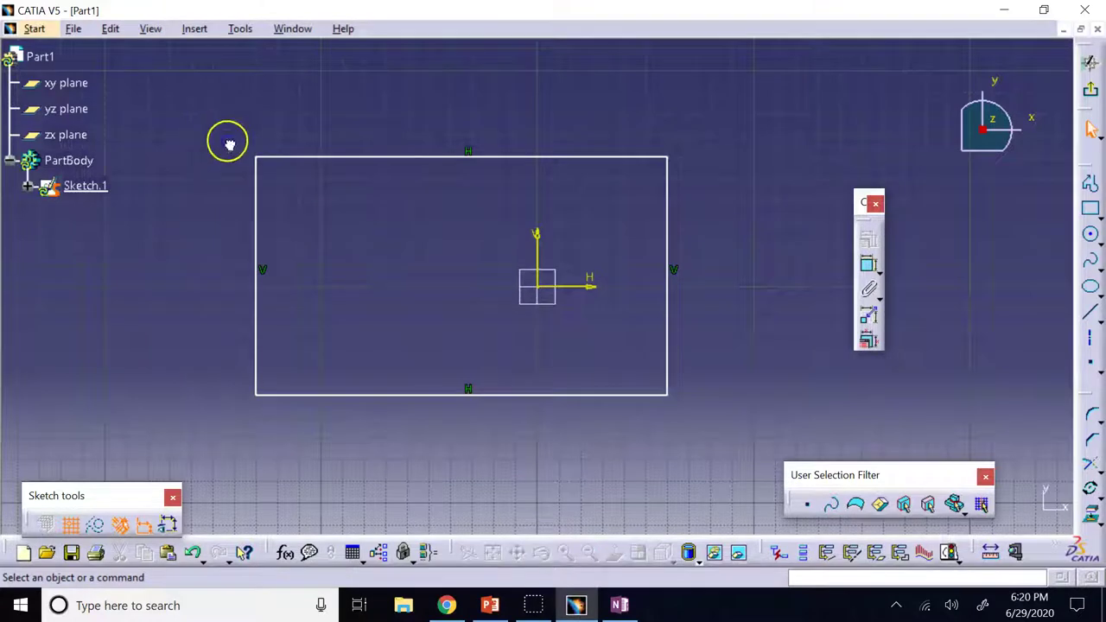
left_click_drag(214, 122, 692, 444)
left_click(803, 245)
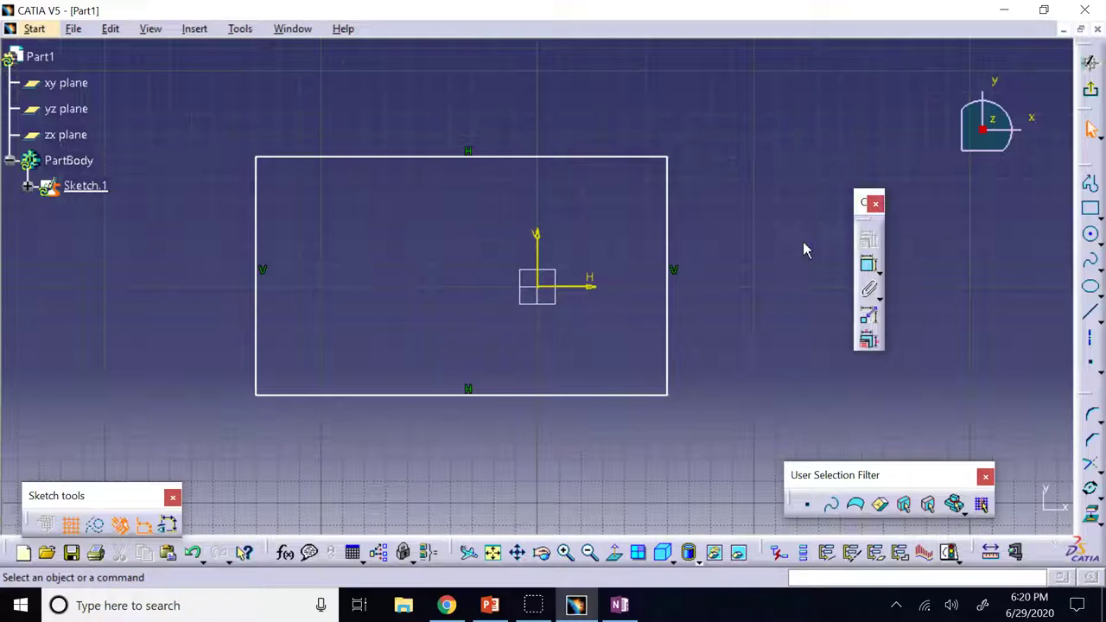
Switch to OneNote, add a new section to the notebook, and handwrite "white" on its page with a black pen
left_click(590, 606)
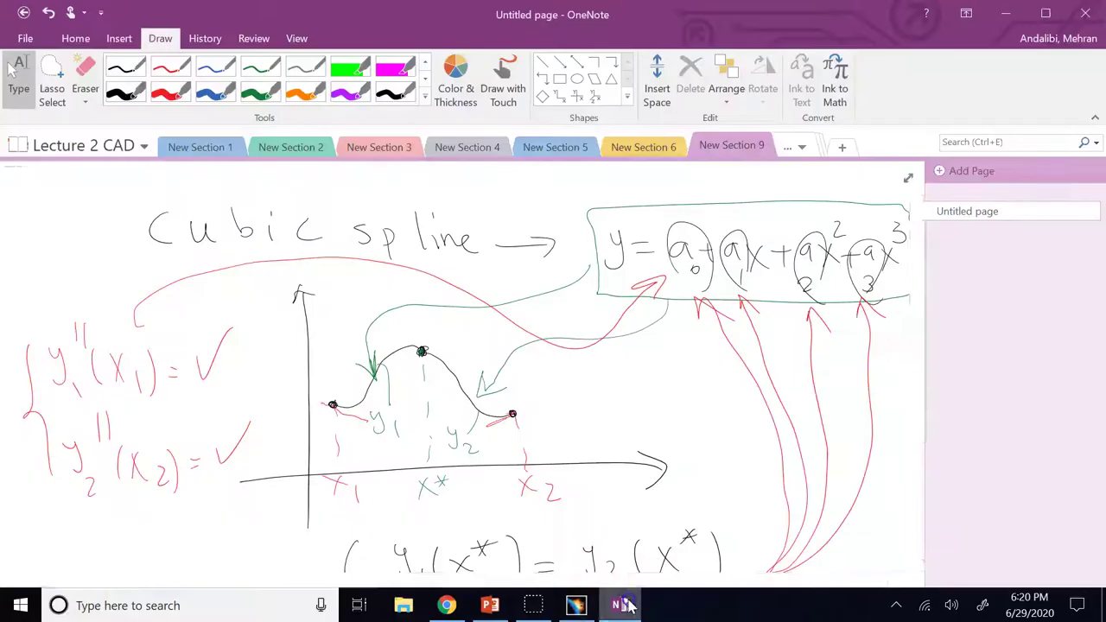
left_click(850, 151)
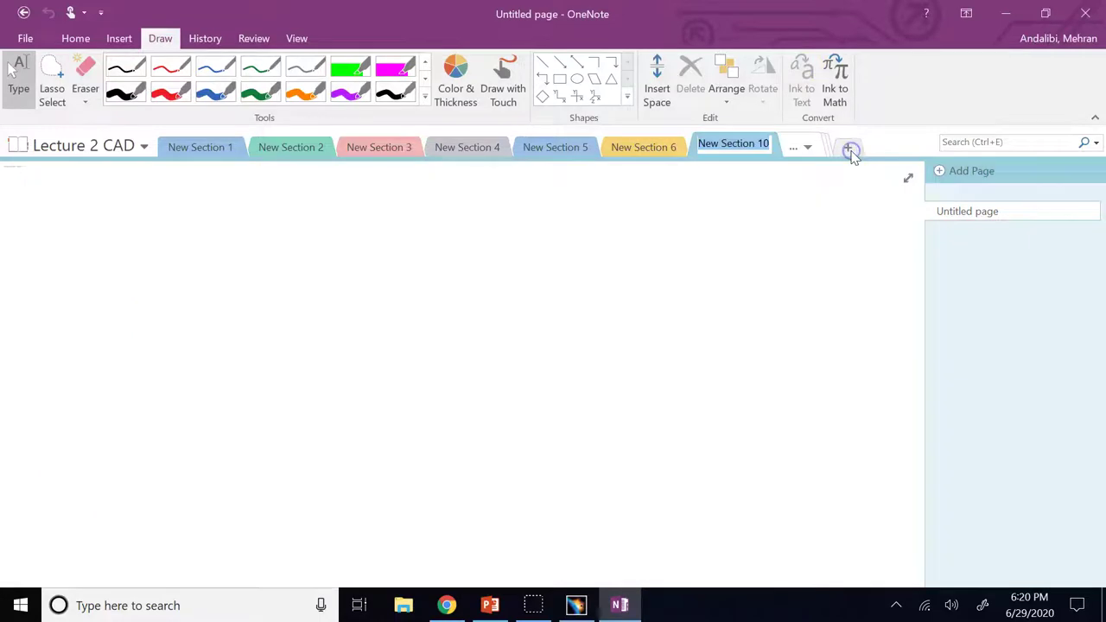
left_click(128, 97)
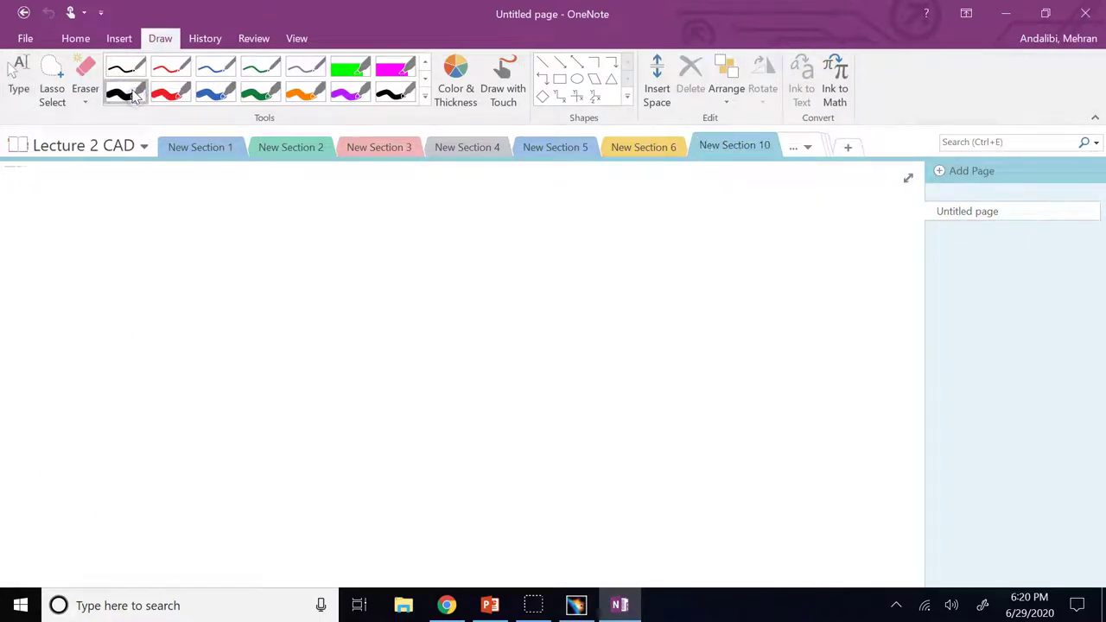
mouse_move(162, 249)
left_mouse_down()
mouse_move(176, 265)
mouse_move(195, 256)
left_mouse_up()
mouse_move(206, 240)
left_mouse_down()
mouse_move(213, 267)
mouse_move(237, 247)
mouse_move(247, 267)
mouse_move(267, 245)
mouse_move(246, 252)
left_mouse_up()
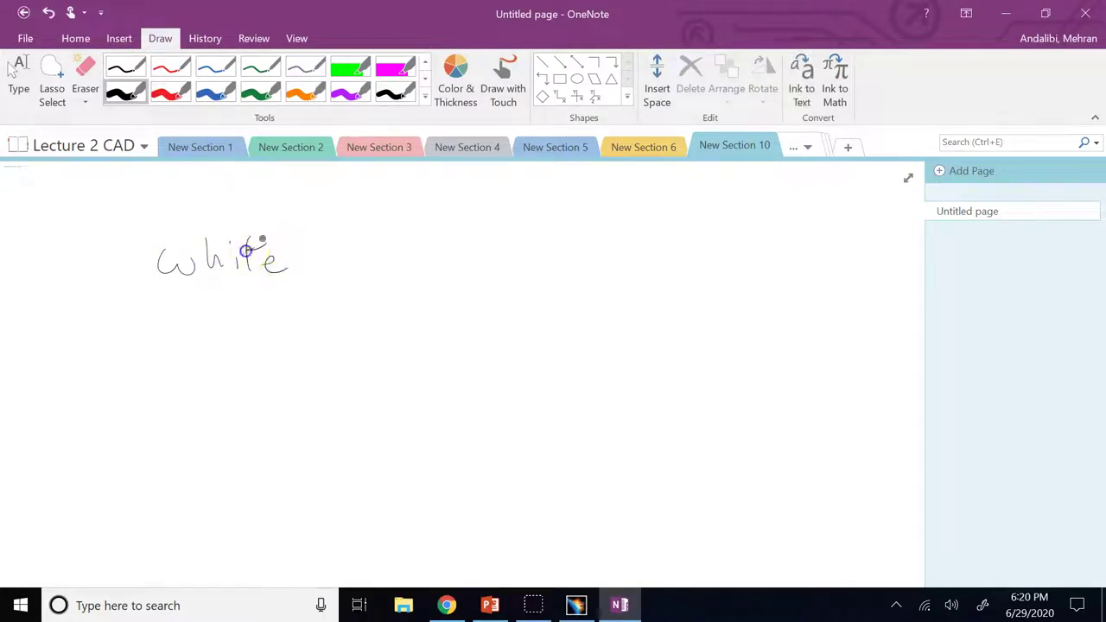
Handwrite "sketch entity" with an arrow leading to "white", and define white as "under-defined"
mouse_move(37, 350)
left_mouse_down()
mouse_move(33, 387)
mouse_move(55, 383)
mouse_move(65, 366)
mouse_move(73, 387)
mouse_move(111, 358)
mouse_move(128, 389)
left_mouse_up()
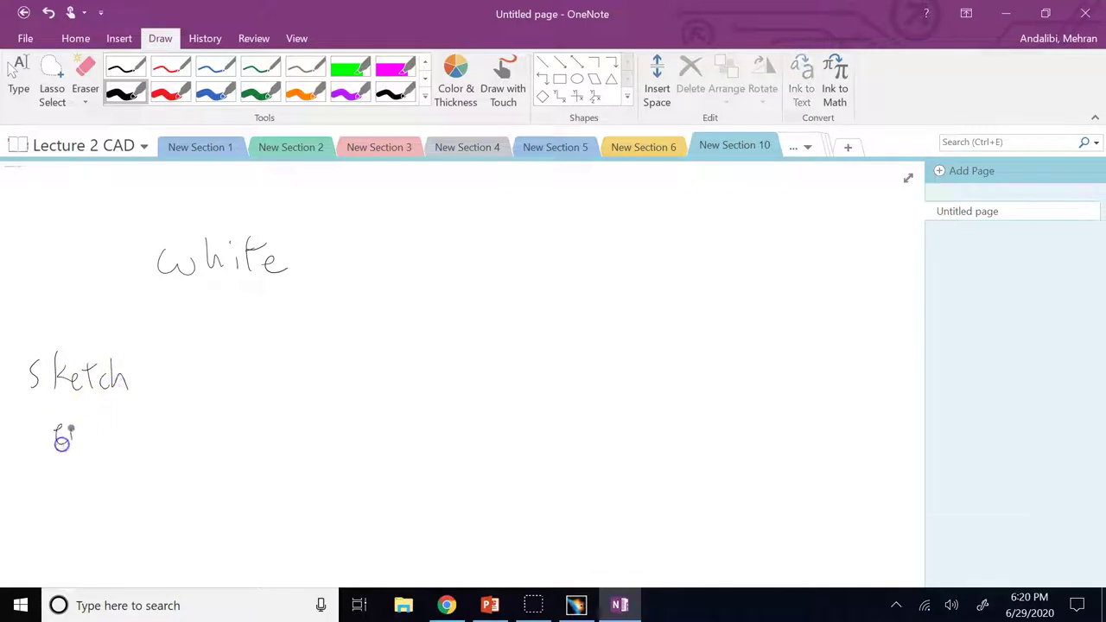
mouse_move(87, 425)
left_mouse_down()
mouse_move(109, 432)
mouse_move(119, 415)
mouse_move(129, 444)
left_mouse_up()
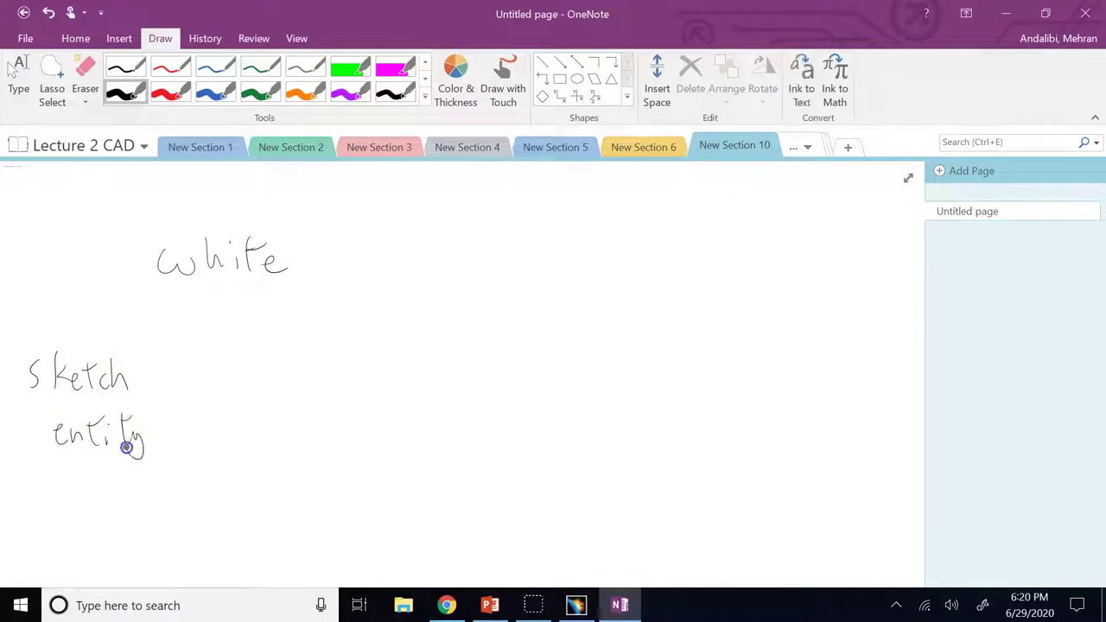
left_click_drag(140, 403, 176, 333)
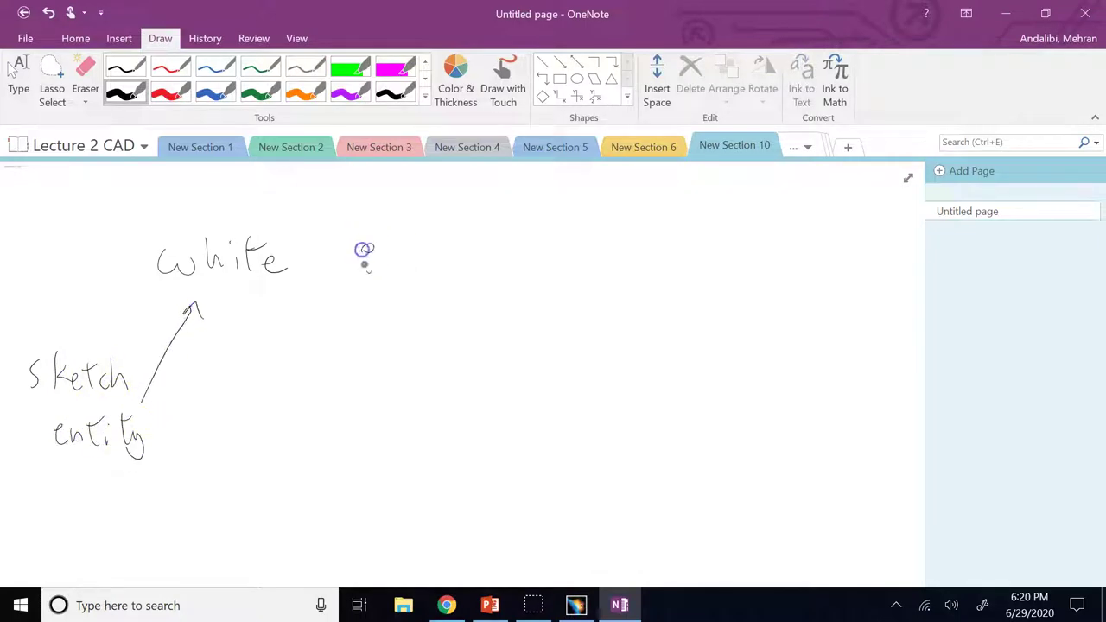
left_click(364, 250)
mouse_move(446, 249)
left_mouse_down()
mouse_move(585, 250)
mouse_move(617, 262)
mouse_move(628, 247)
mouse_move(631, 278)
left_mouse_up()
mouse_move(643, 256)
left_mouse_down()
mouse_move(684, 268)
mouse_move(722, 233)
mouse_move(728, 271)
left_mouse_up()
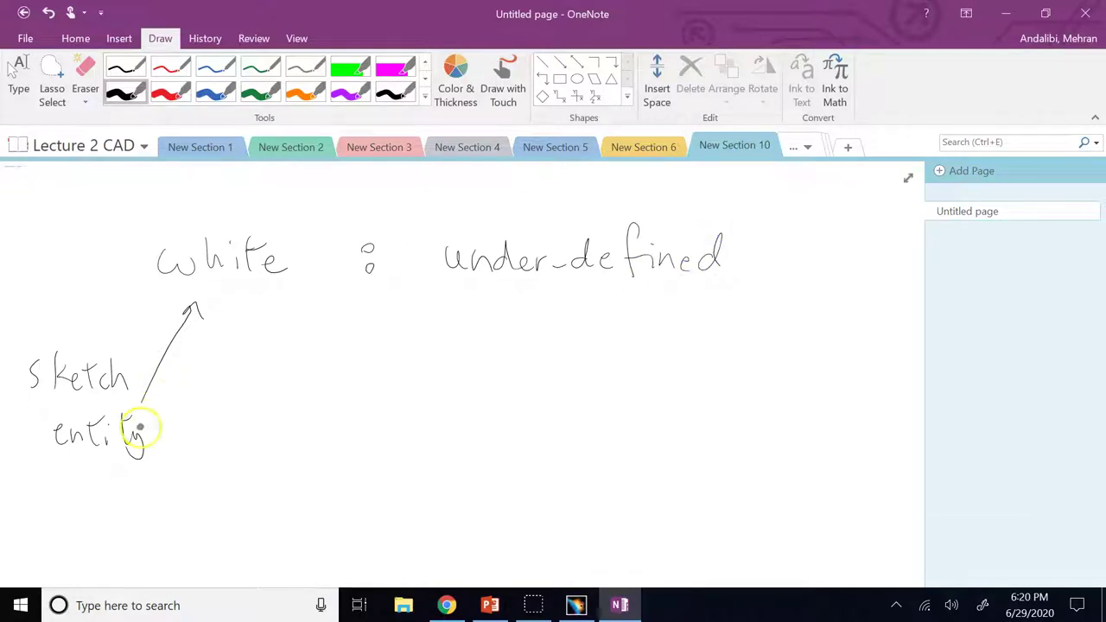
Draw a second arrow from "sketch entity" and handwrite "yellow: dependent/projected" at its end
mouse_move(202, 415)
left_mouse_down()
mouse_move(262, 402)
mouse_move(253, 412)
left_mouse_up()
mouse_move(285, 378)
left_mouse_down()
mouse_move(280, 418)
mouse_move(343, 396)
left_mouse_up()
left_click_drag(351, 386, 402, 382)
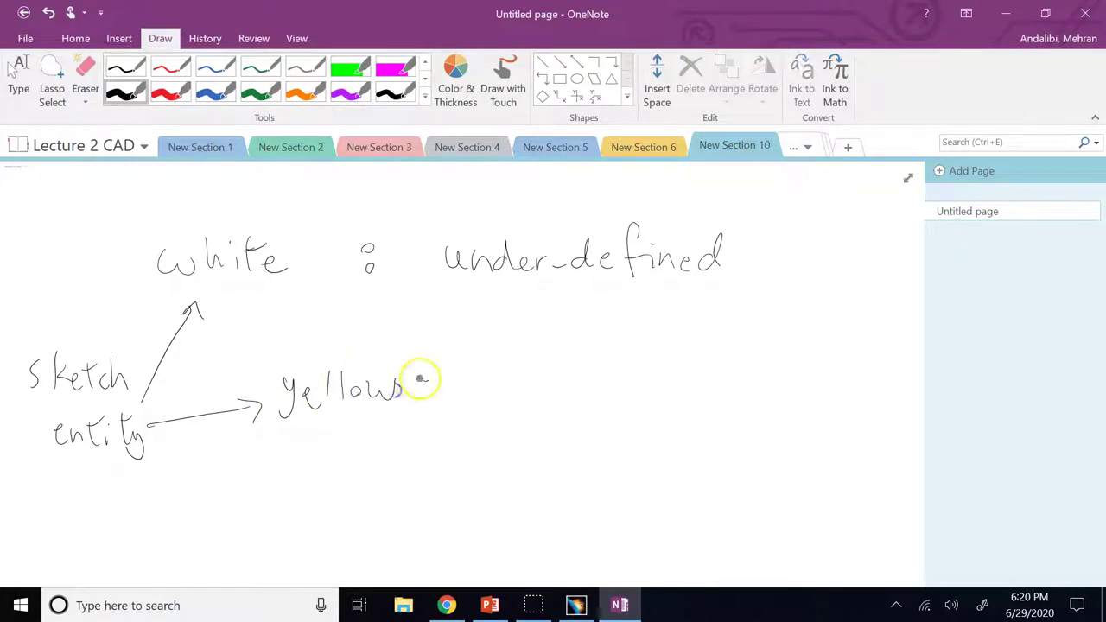
mouse_move(499, 380)
left_mouse_down()
mouse_move(504, 363)
mouse_move(510, 396)
left_mouse_up()
left_click_drag(519, 393, 524, 395)
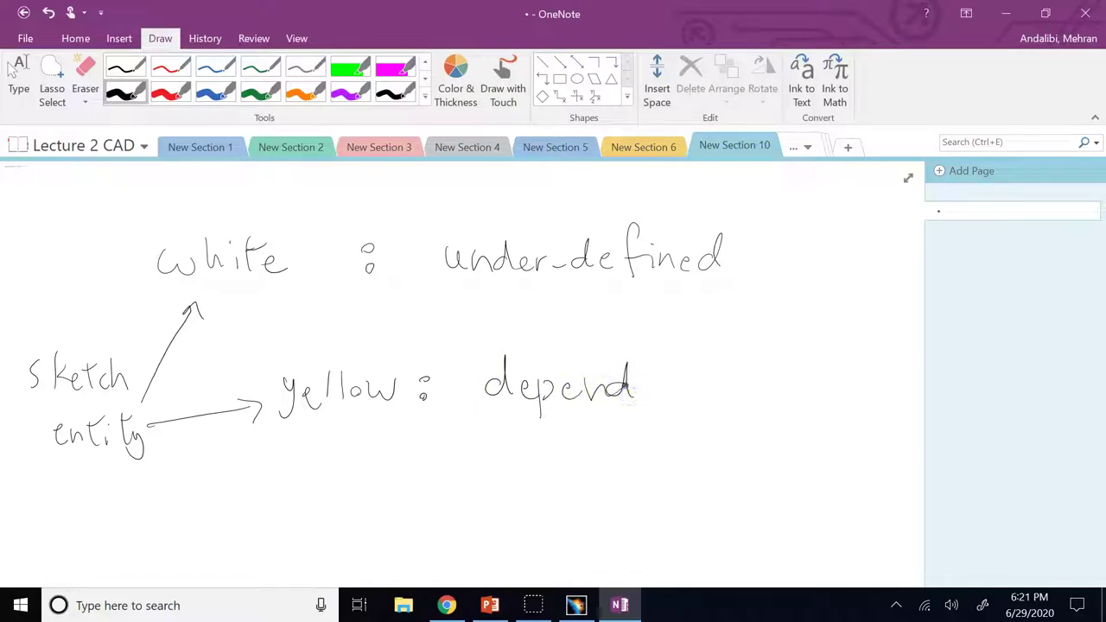
key("ctrl+z")
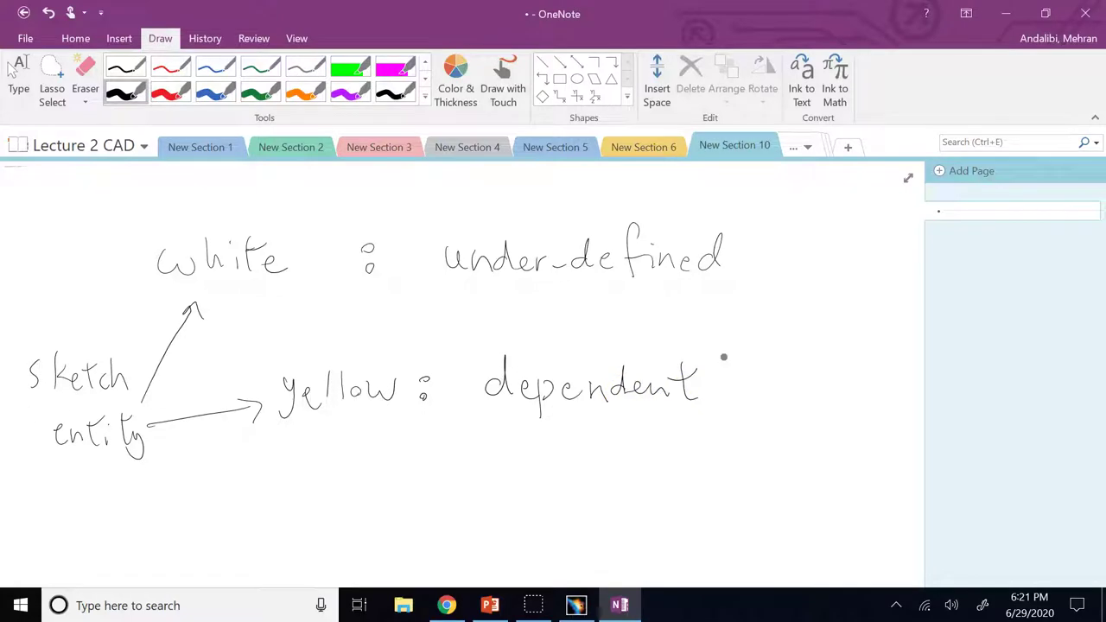
mouse_move(735, 380)
left_mouse_down()
mouse_move(736, 408)
mouse_move(756, 379)
left_mouse_up()
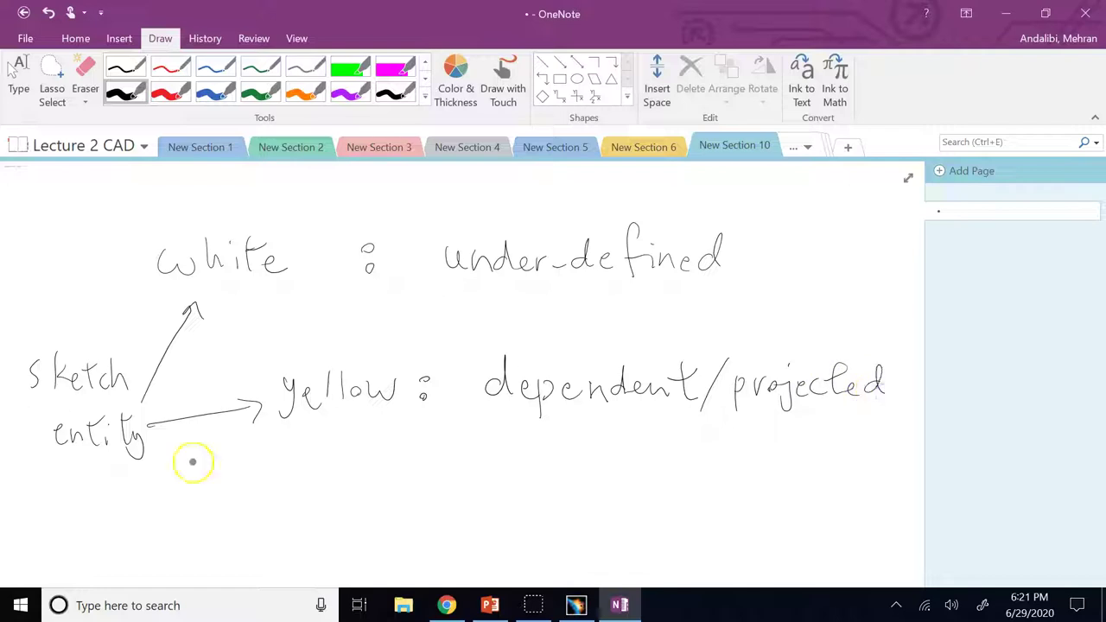
Add two more arrows from "sketch entity" leading to the handwritten entries "green:" and "purple:"
left_click_drag(149, 455, 226, 503)
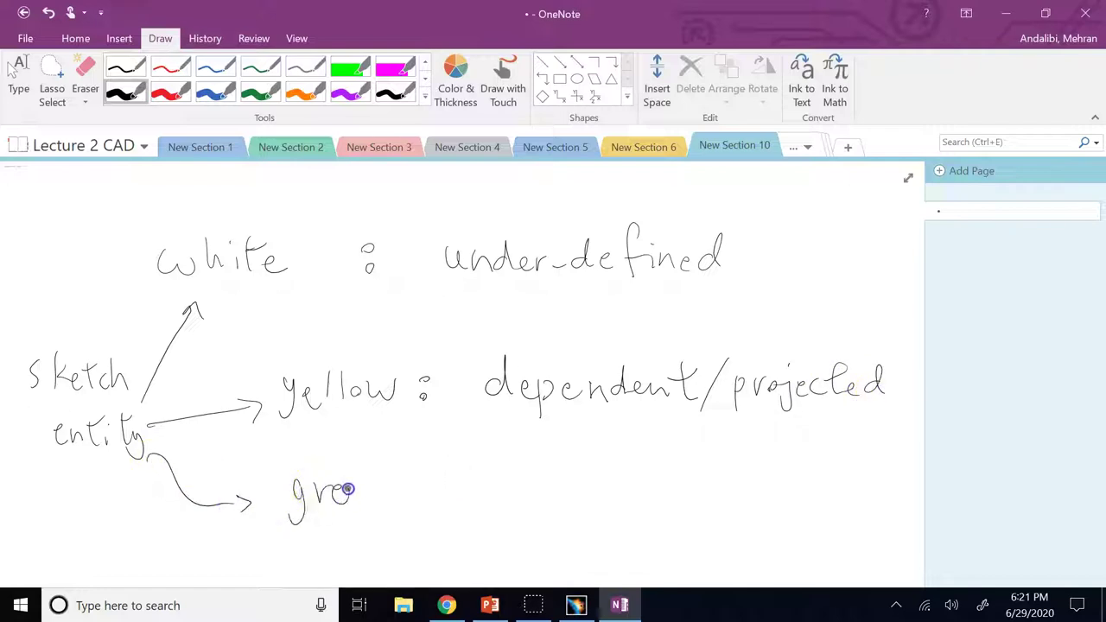
scroll(74, 476, "down", 1)
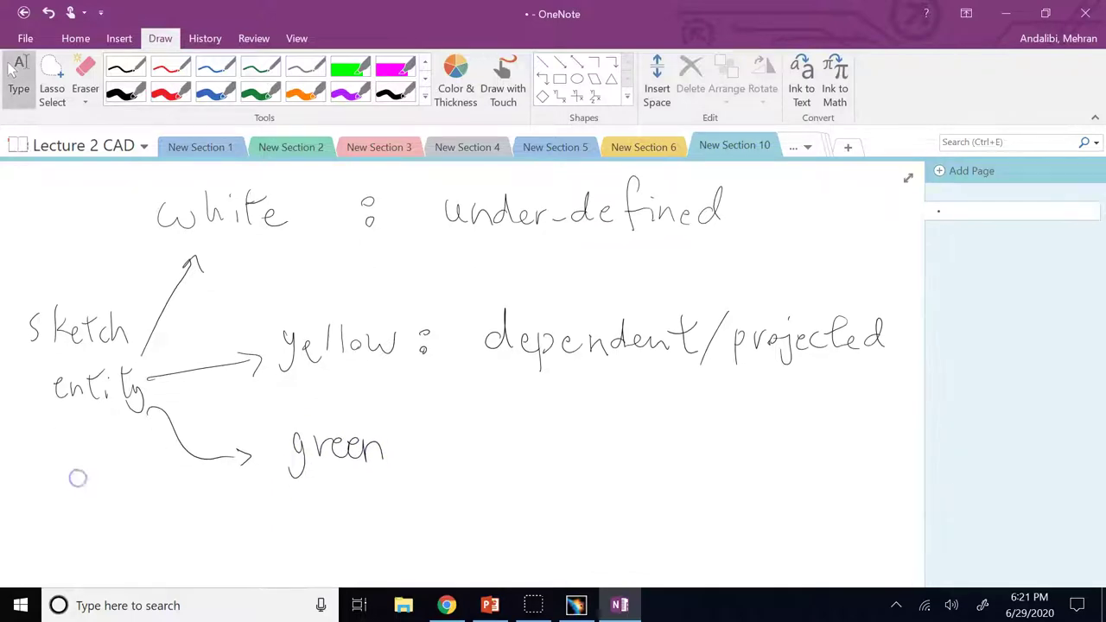
scroll(84, 458, "up", 1)
mouse_move(149, 460)
left_mouse_down()
mouse_move(223, 557)
mouse_move(355, 566)
left_mouse_up()
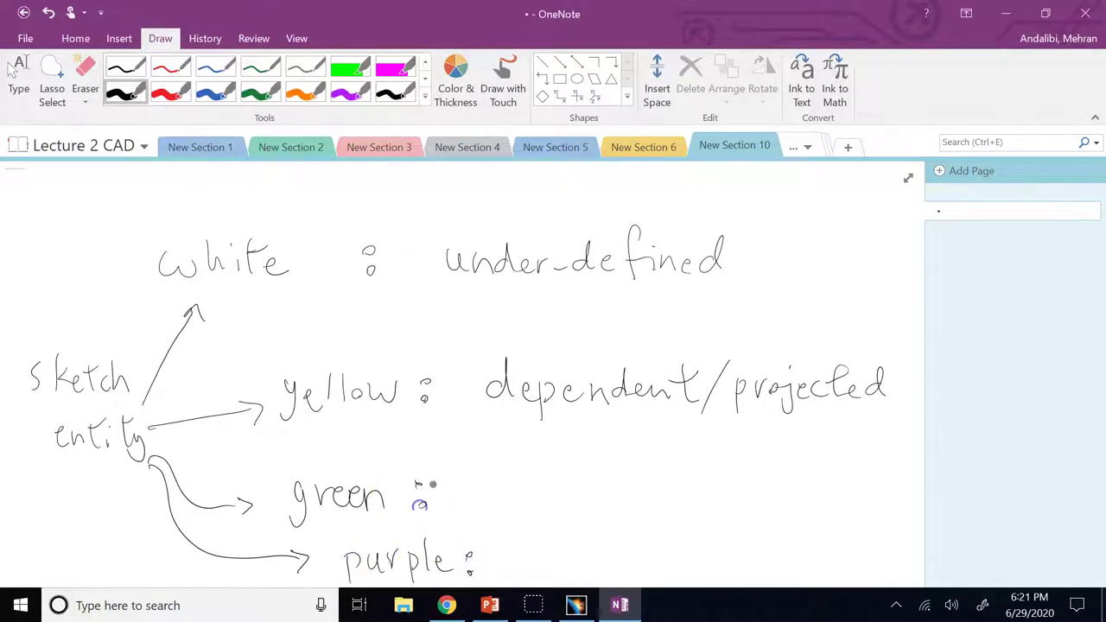
scroll(61, 469, "down", 1)
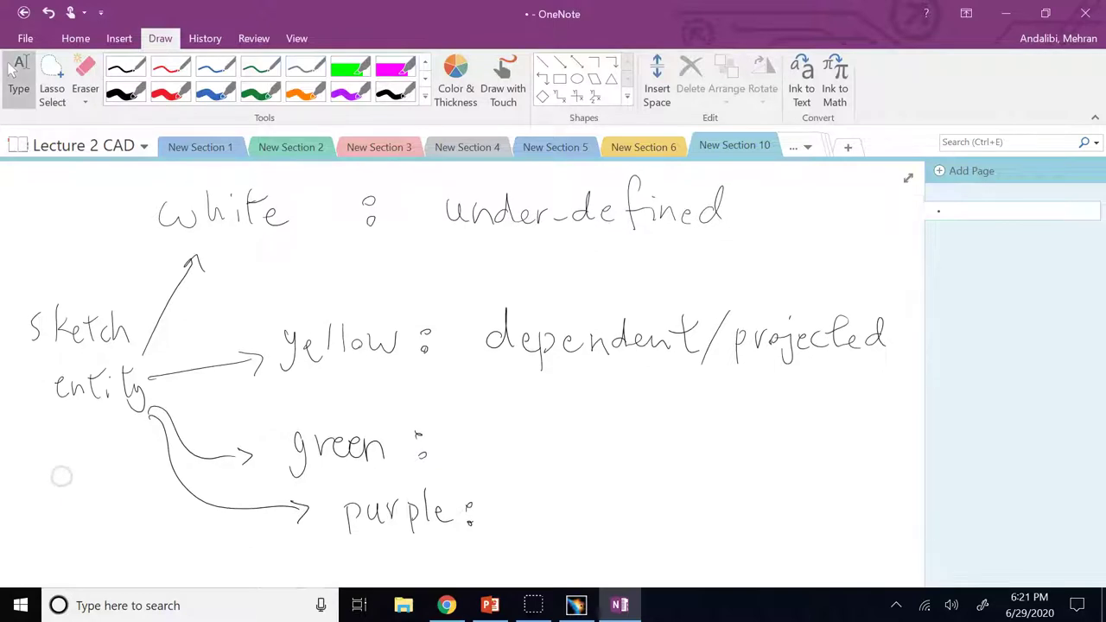
left_click(167, 347)
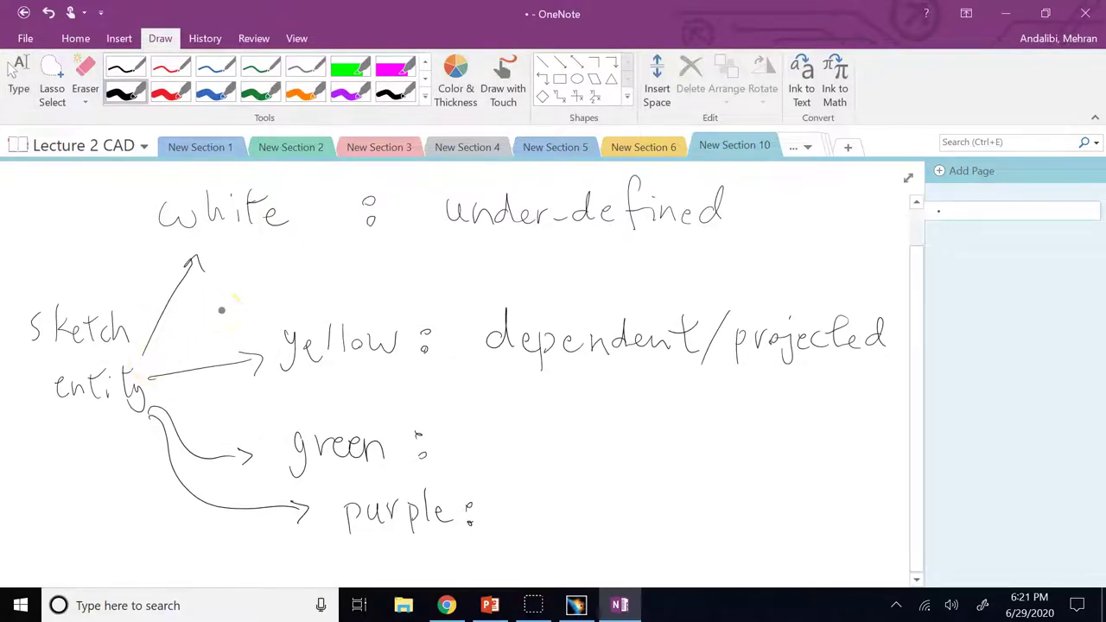
key("Escape")
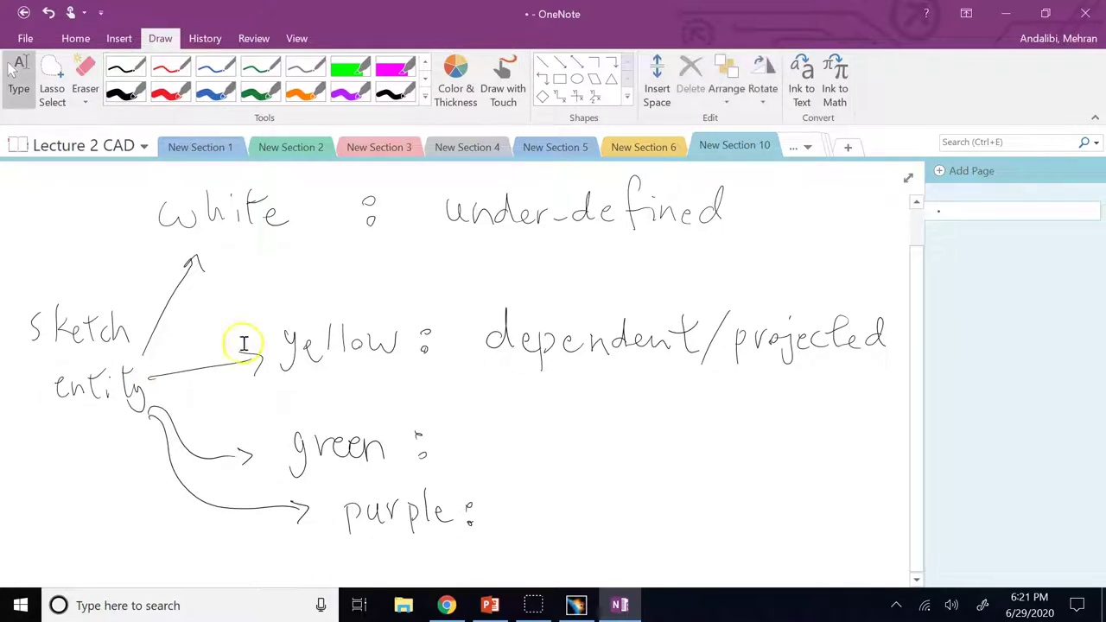
Switch to CATIA and reposition the rectangle in Sketch.1 freehand by its right edge, top edge and upper-right corner
left_click(300, 441)
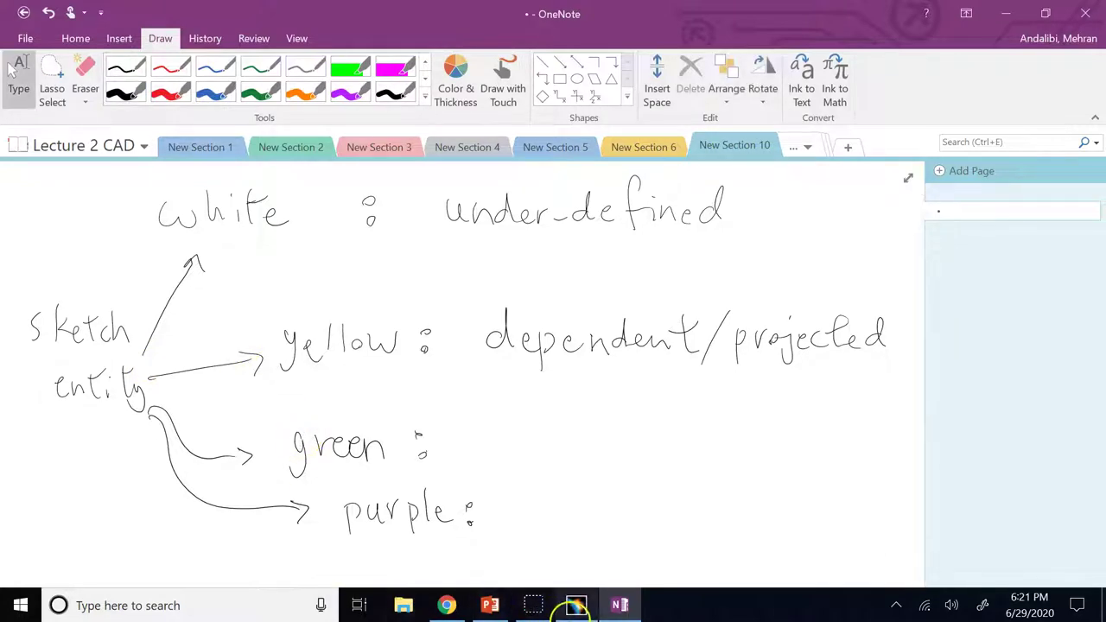
left_click(576, 605)
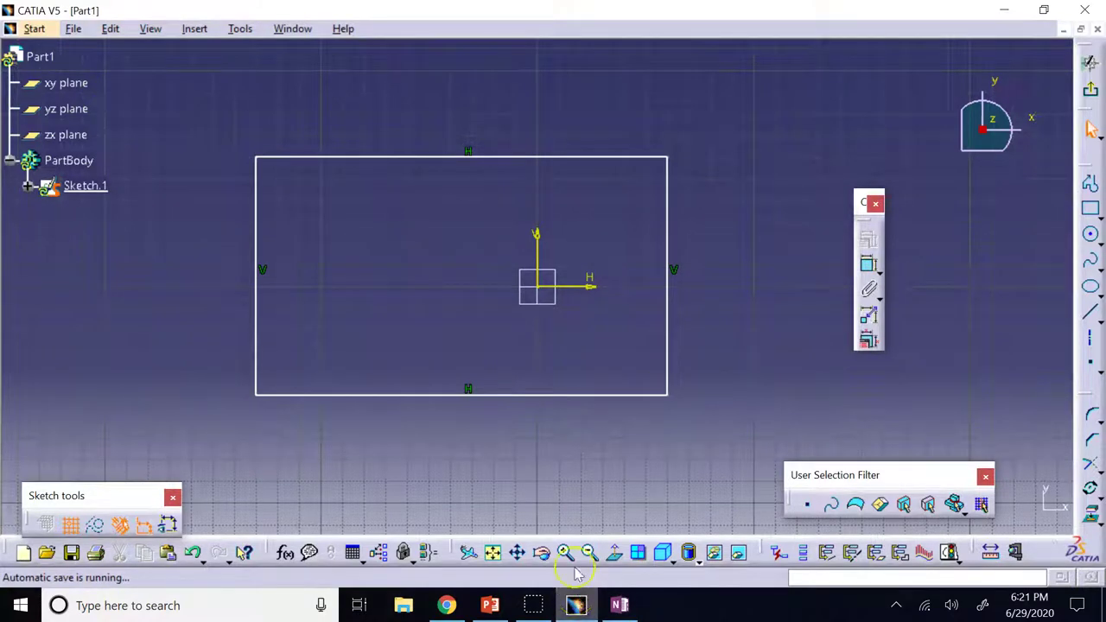
left_click(673, 230)
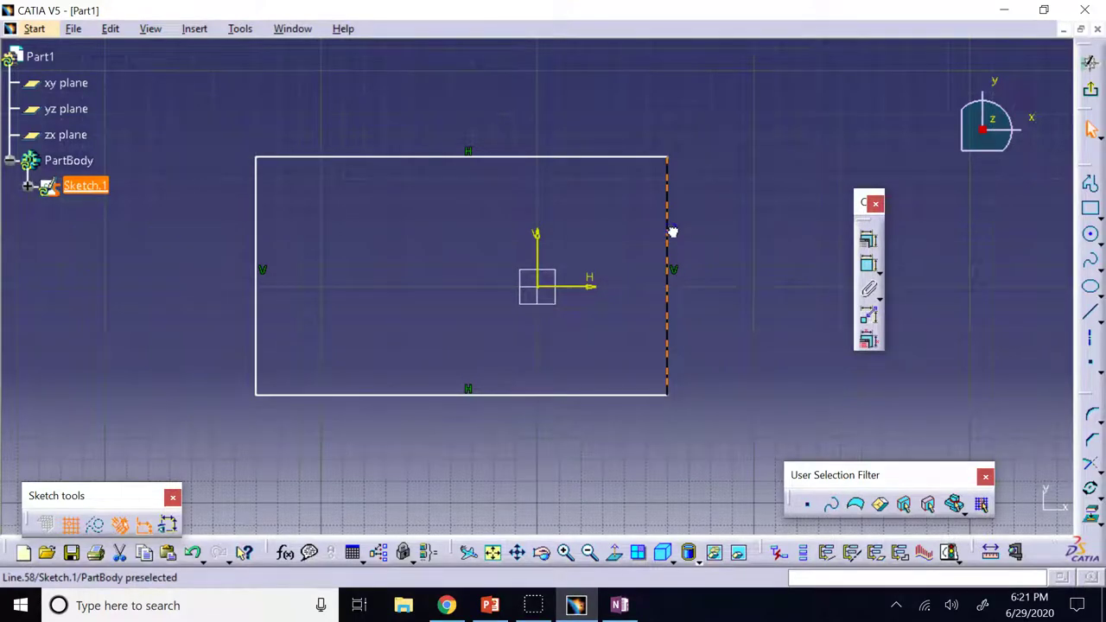
left_click_drag(673, 230, 741, 227)
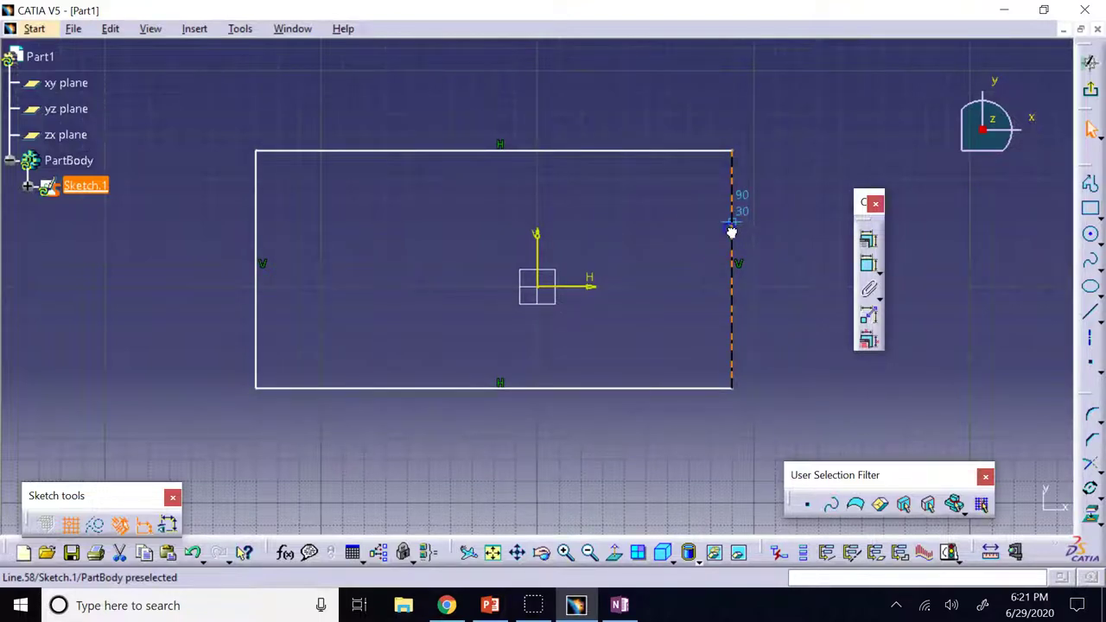
left_click_drag(731, 231, 755, 205)
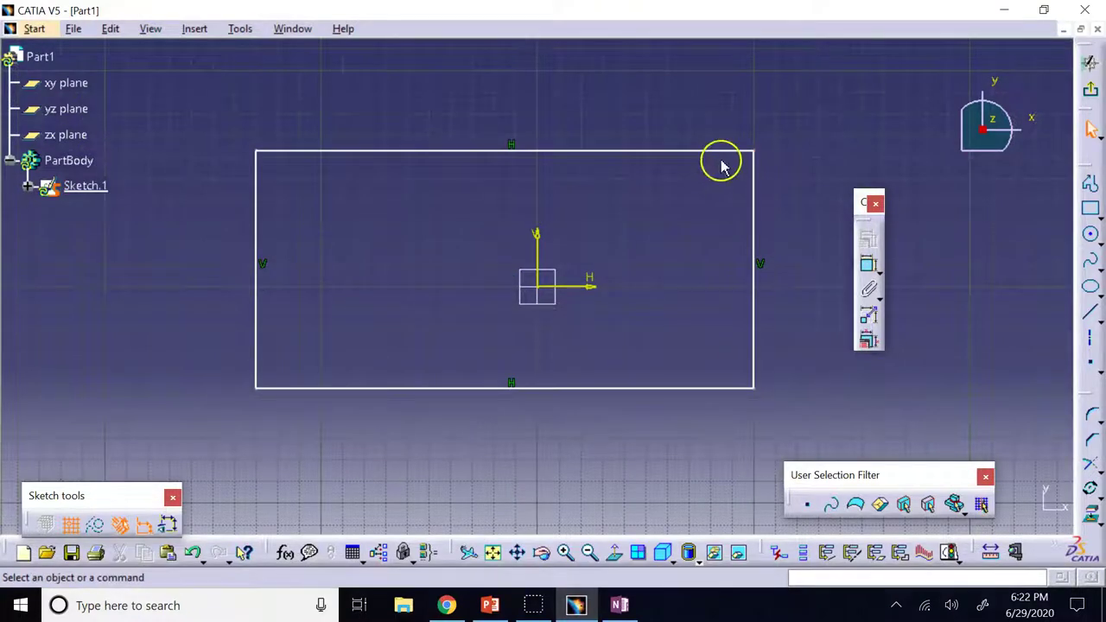
left_click_drag(714, 148, 740, 156)
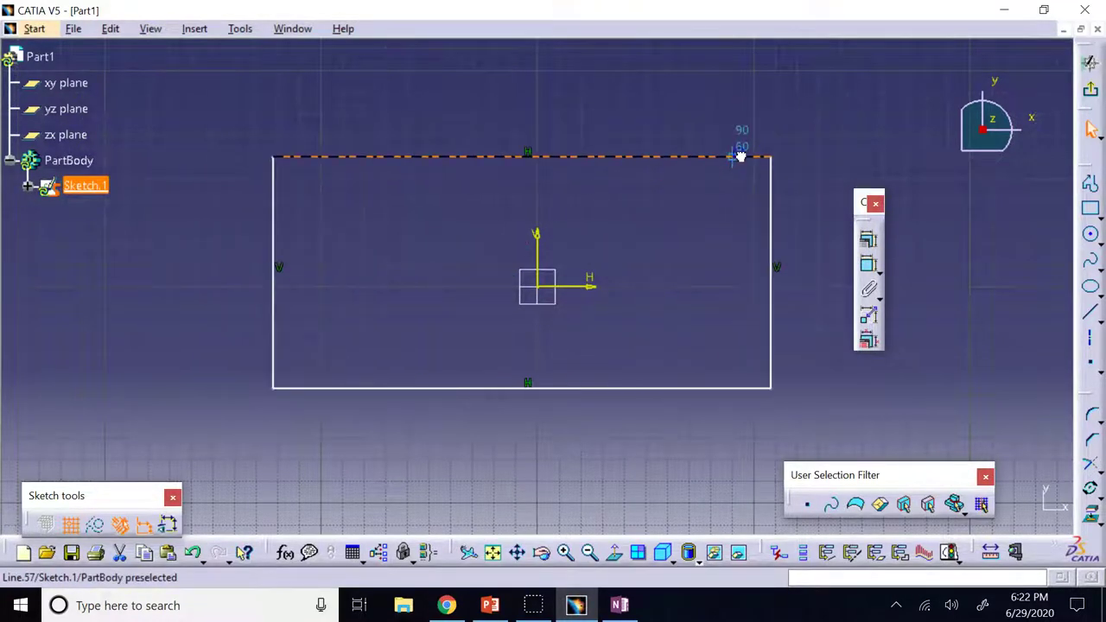
left_click(853, 95)
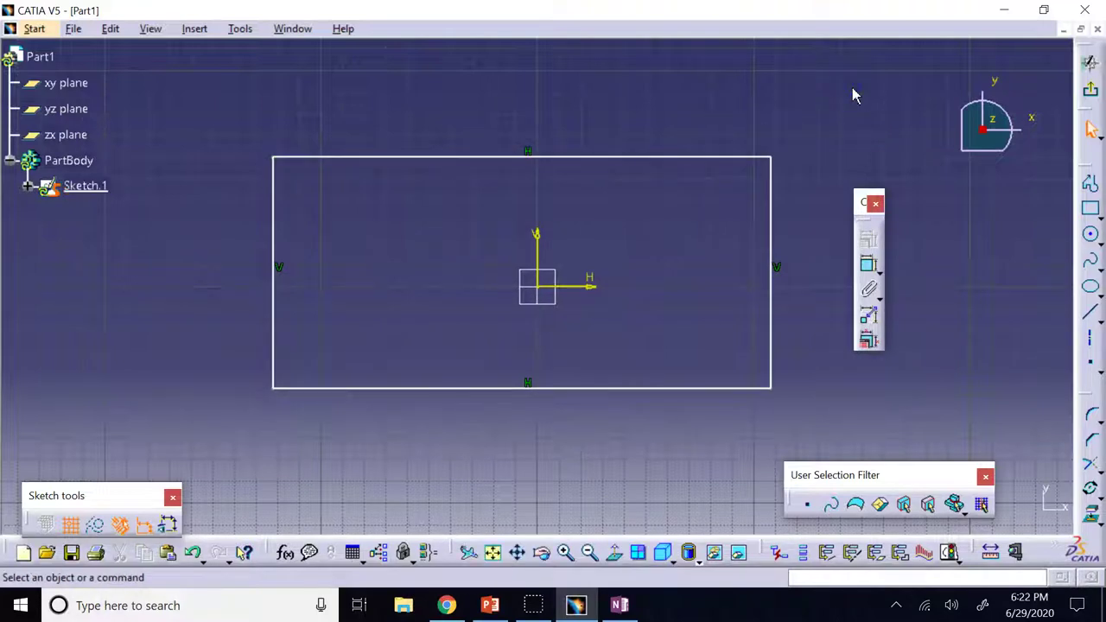
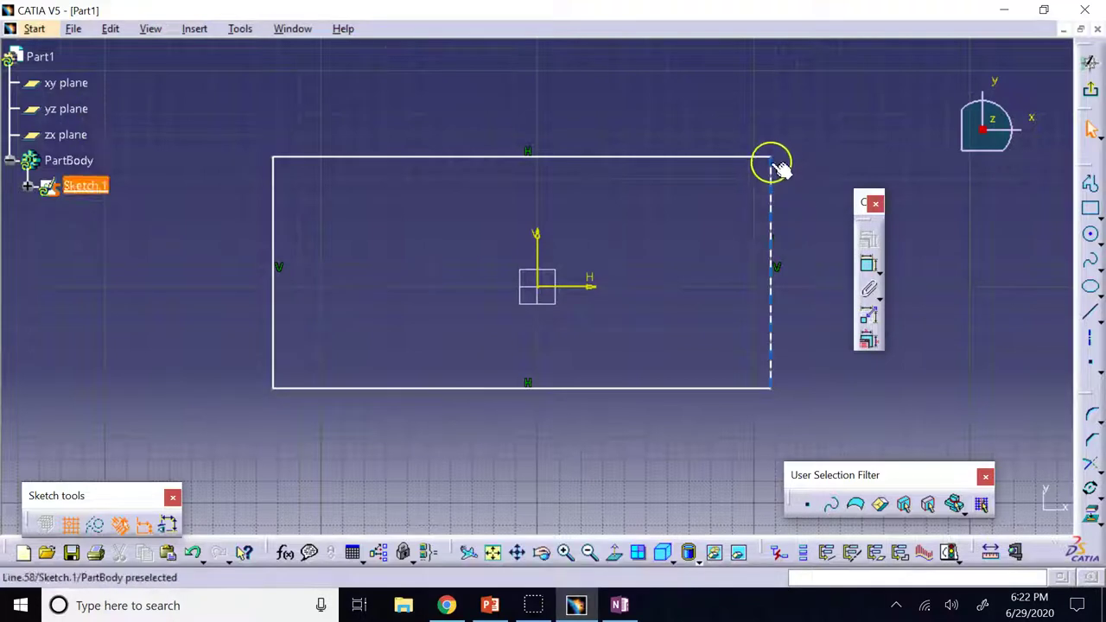
left_click_drag(772, 155, 734, 201)
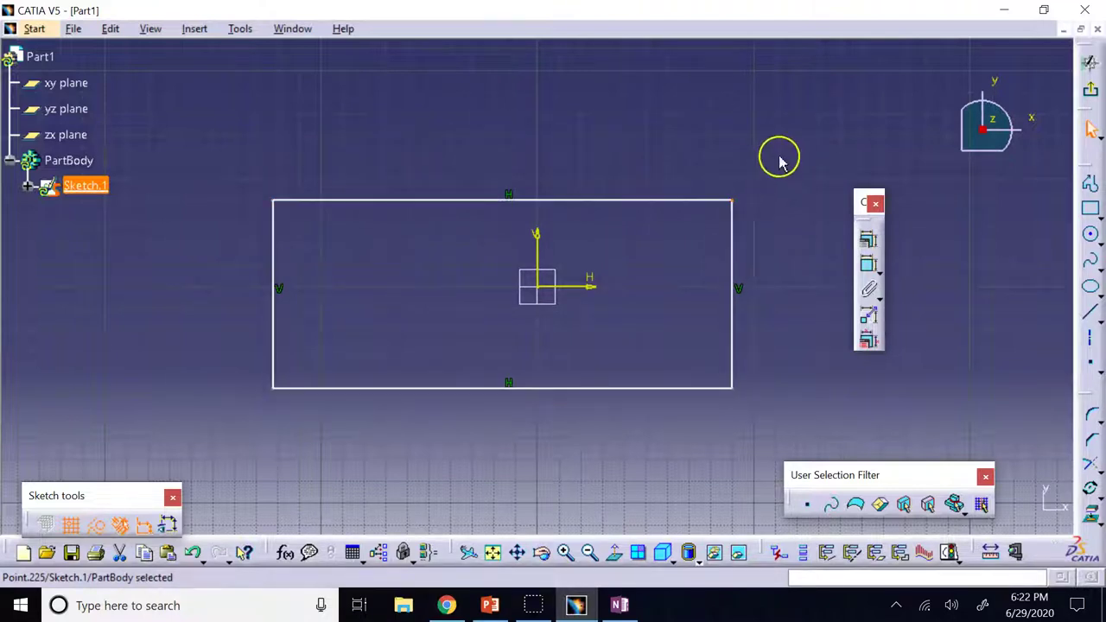
Draw a slanted line above the rectangle, shift its upper endpoint slightly, and delete the line
left_click(1090, 311)
left_click(365, 134)
left_click(623, 93)
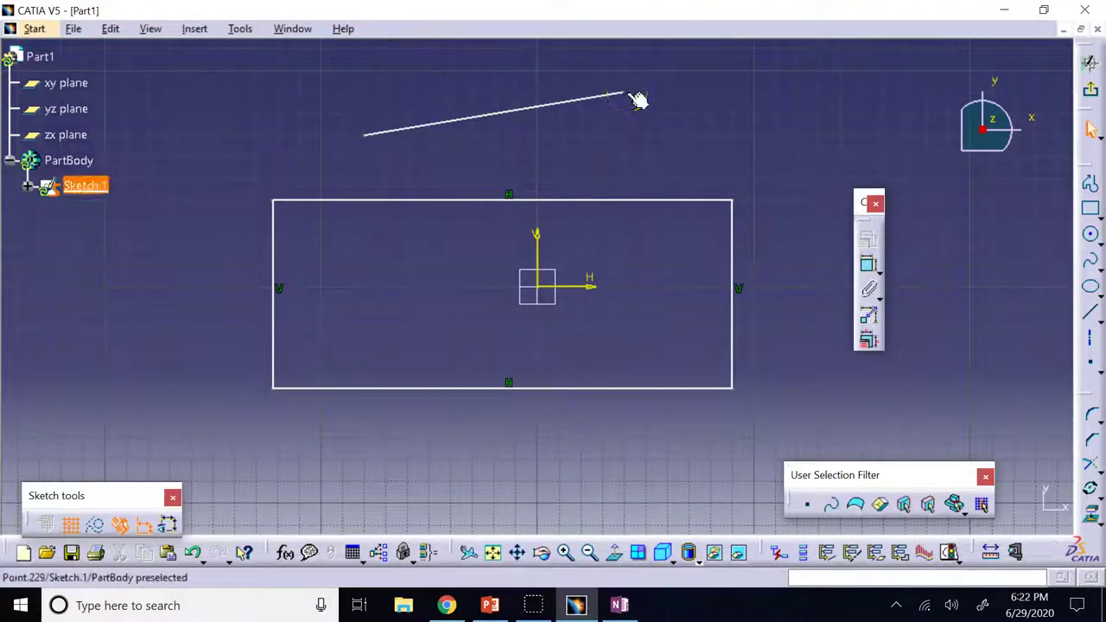
mouse_move(635, 99)
left_mouse_down()
mouse_move(654, 164)
mouse_move(667, 86)
mouse_move(671, 165)
mouse_move(669, 144)
mouse_move(648, 176)
mouse_move(645, 119)
mouse_move(612, 113)
mouse_move(605, 89)
left_mouse_up()
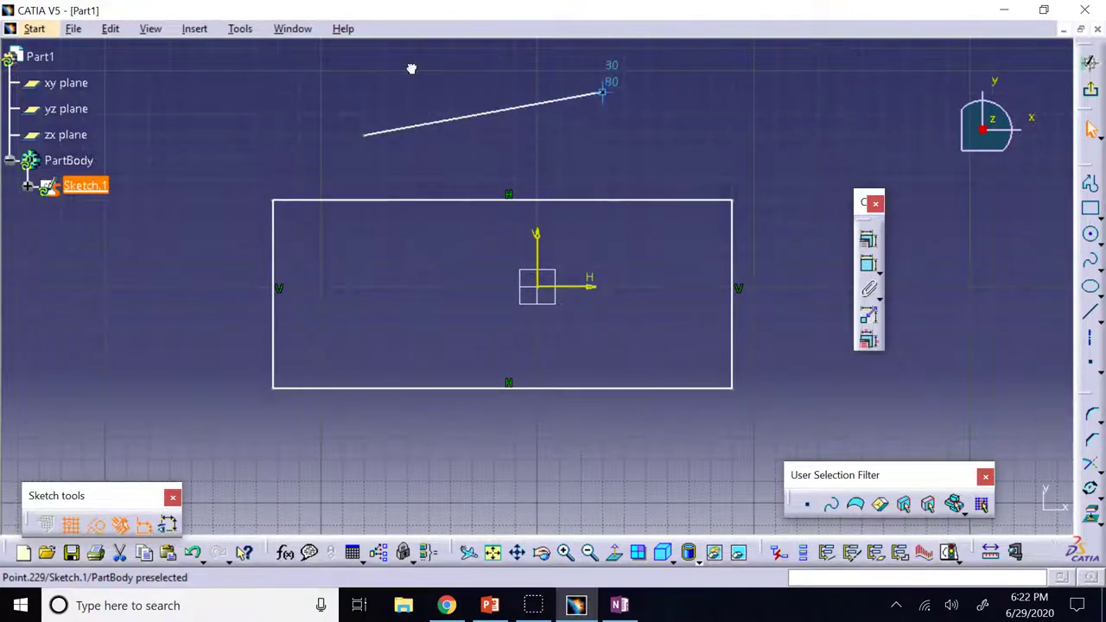
left_click(563, 99)
key("Delete")
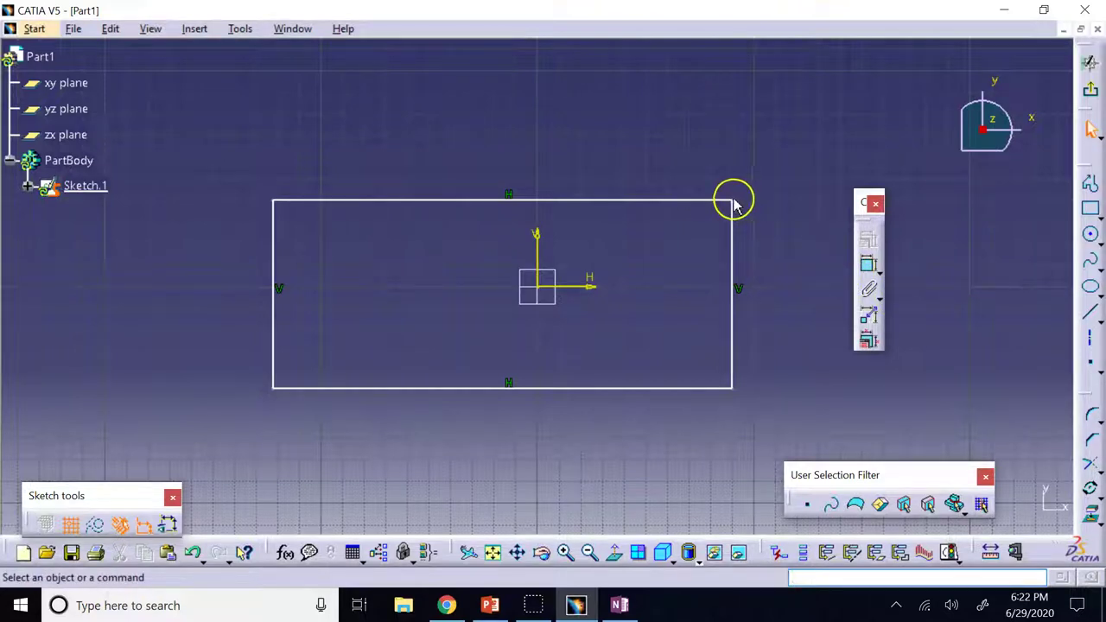
Raise the rectangle's upper-right corner slightly and highlight the constraint symbols on its top and right edges
left_click_drag(744, 205, 725, 189)
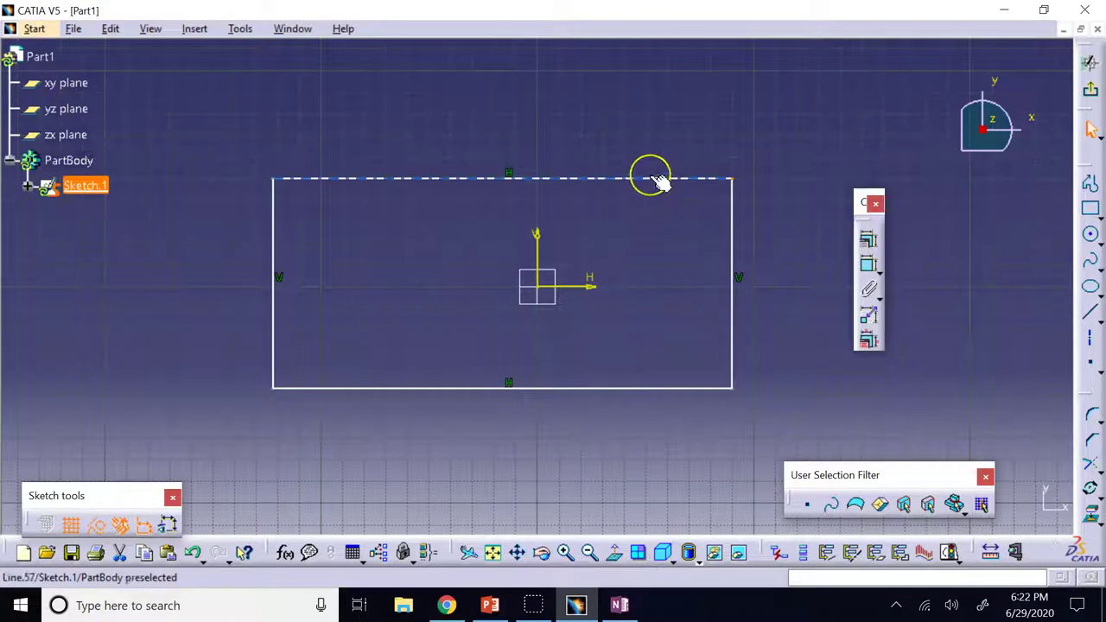
left_click(486, 84)
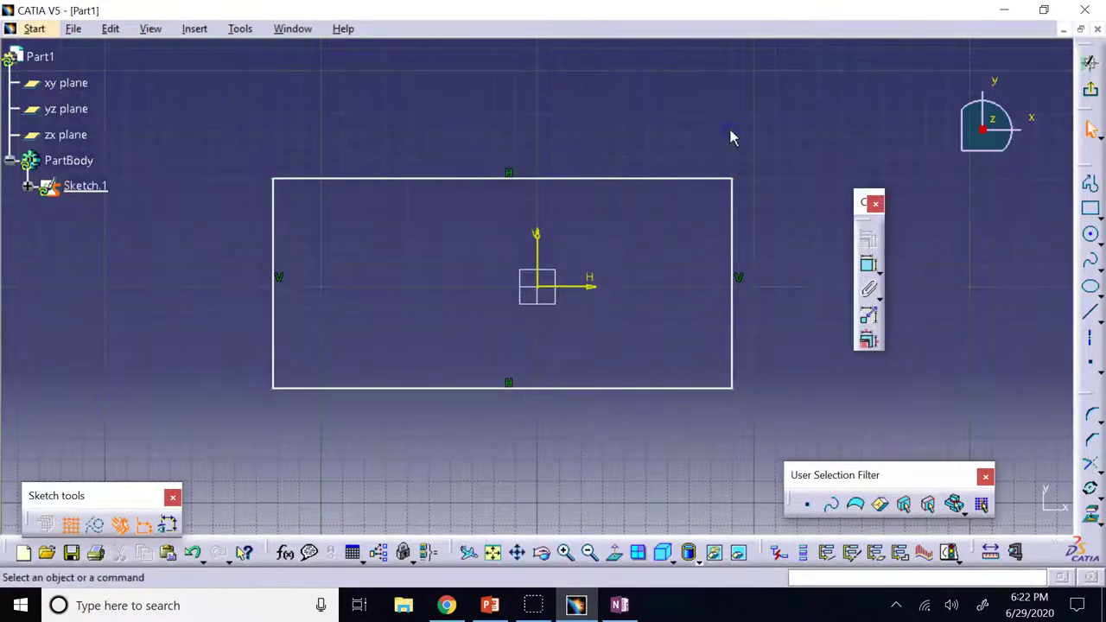
left_click(510, 174)
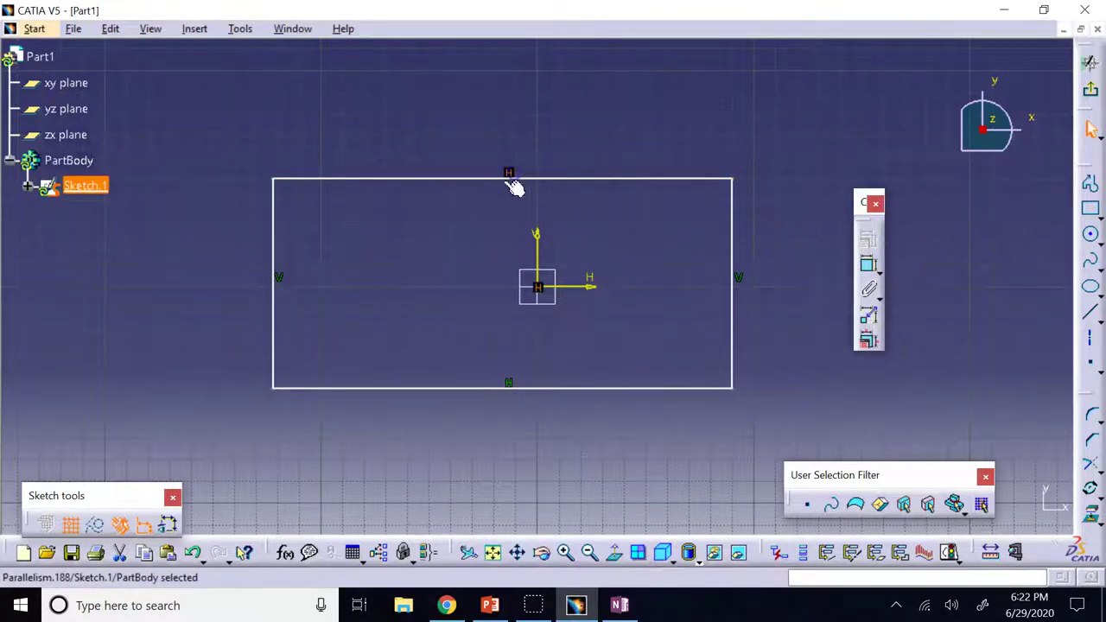
left_click(390, 398)
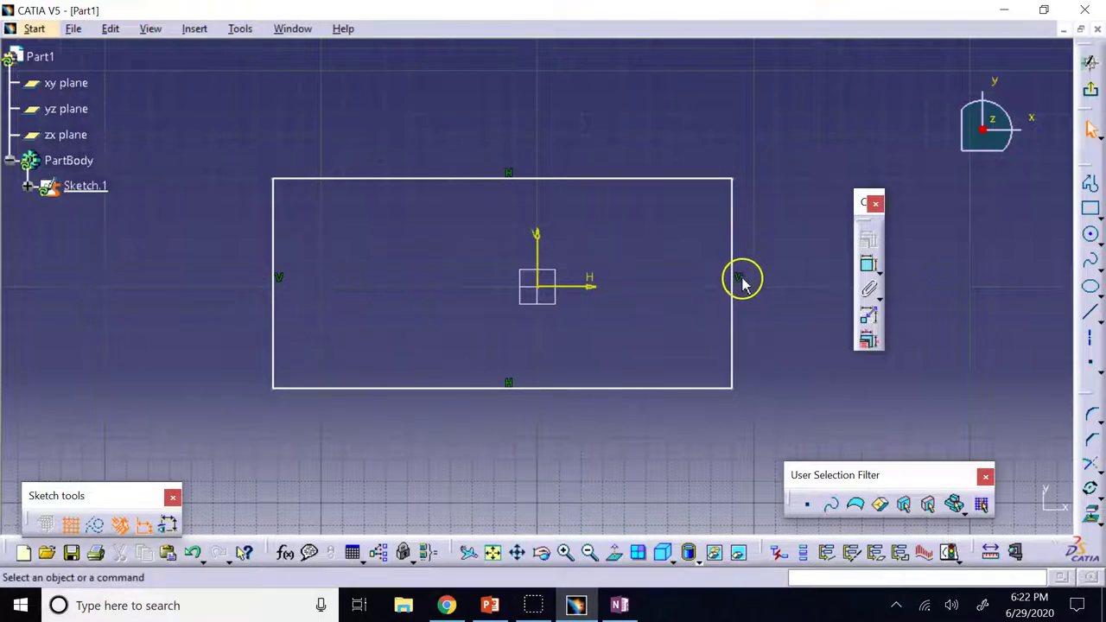
left_click(496, 190)
Relocate the floating constraint toolbar so it sits clear of the rectangle's right edge
left_click(566, 553)
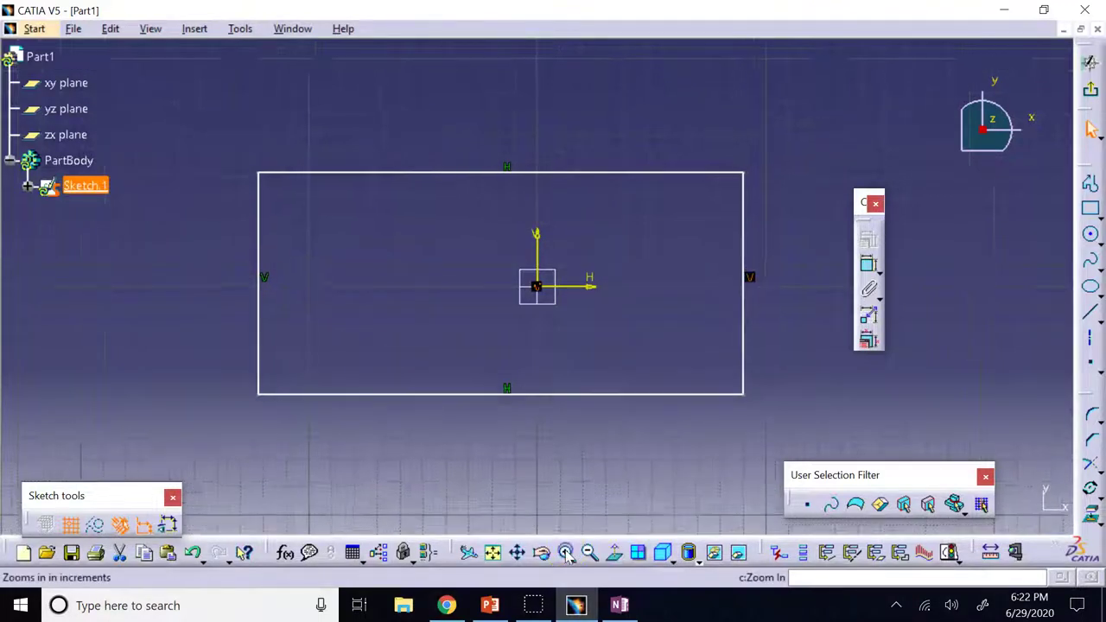
left_click(566, 553)
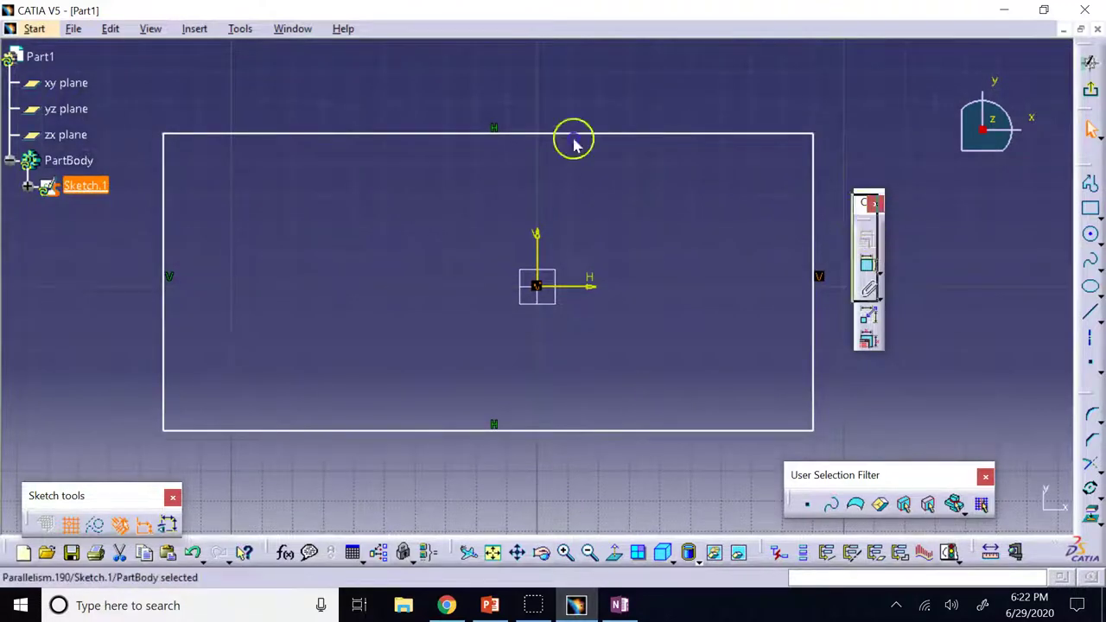
left_click_drag(867, 202, 1026, 229)
left_click(671, 79)
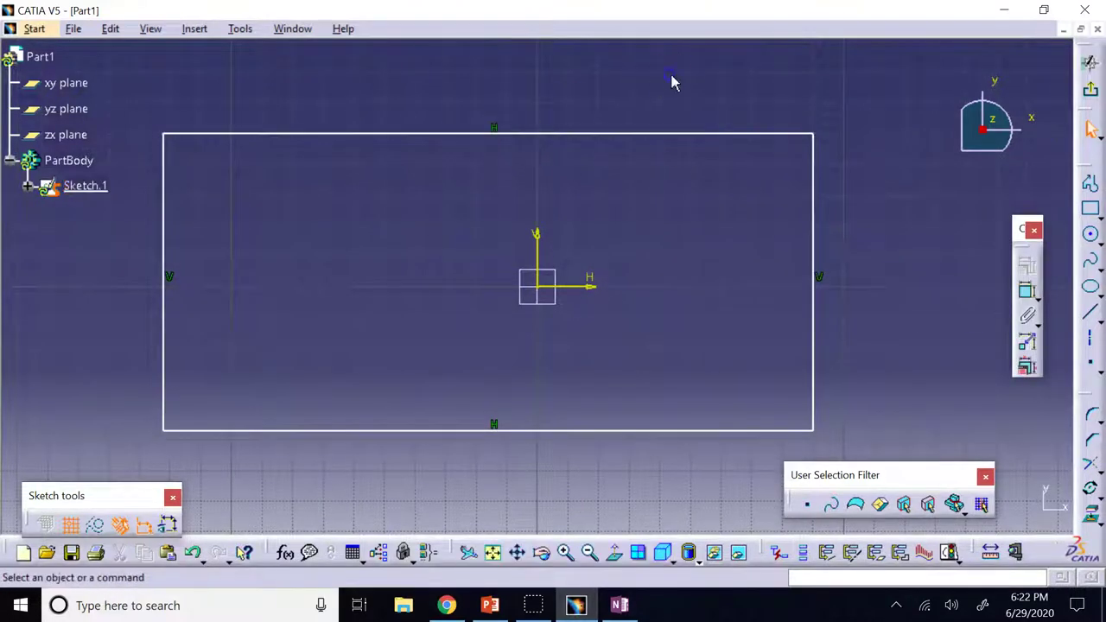
Examine the vertical and horizontal constraint symbols on the rectangle's edges, highlighting each one with its reference axis
left_click(868, 256)
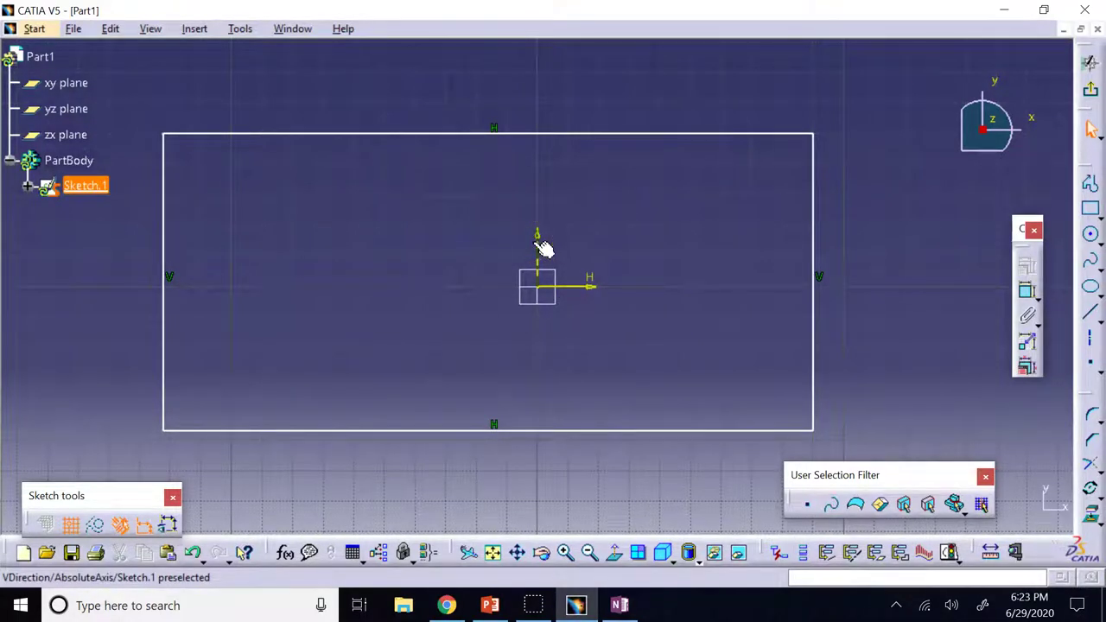
left_click(506, 102)
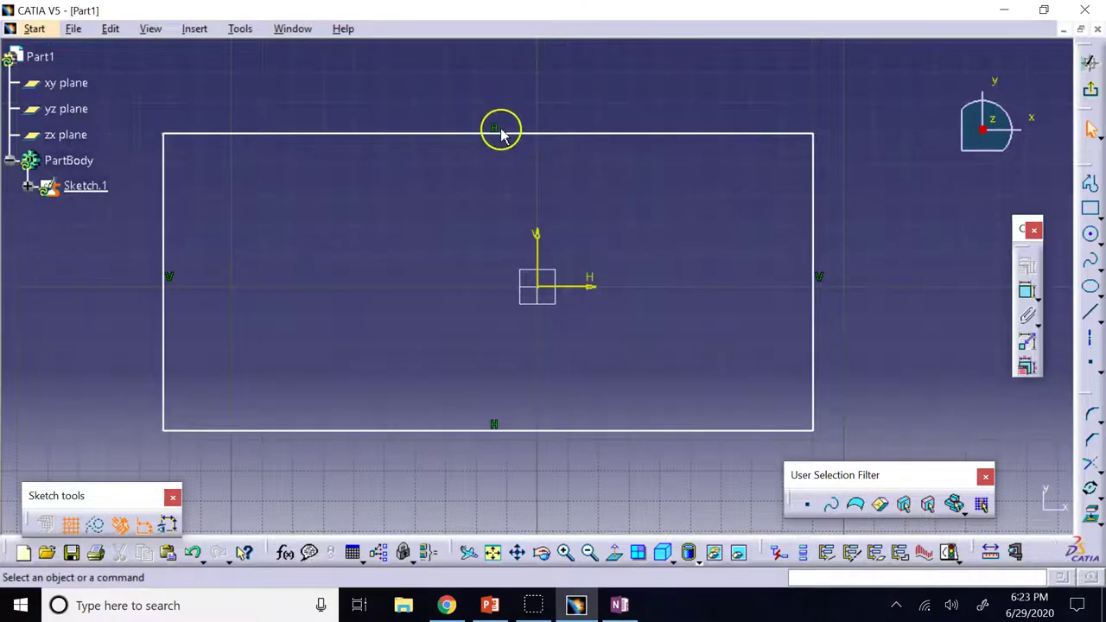
left_click(915, 232)
left_click(832, 291)
left_click(820, 279)
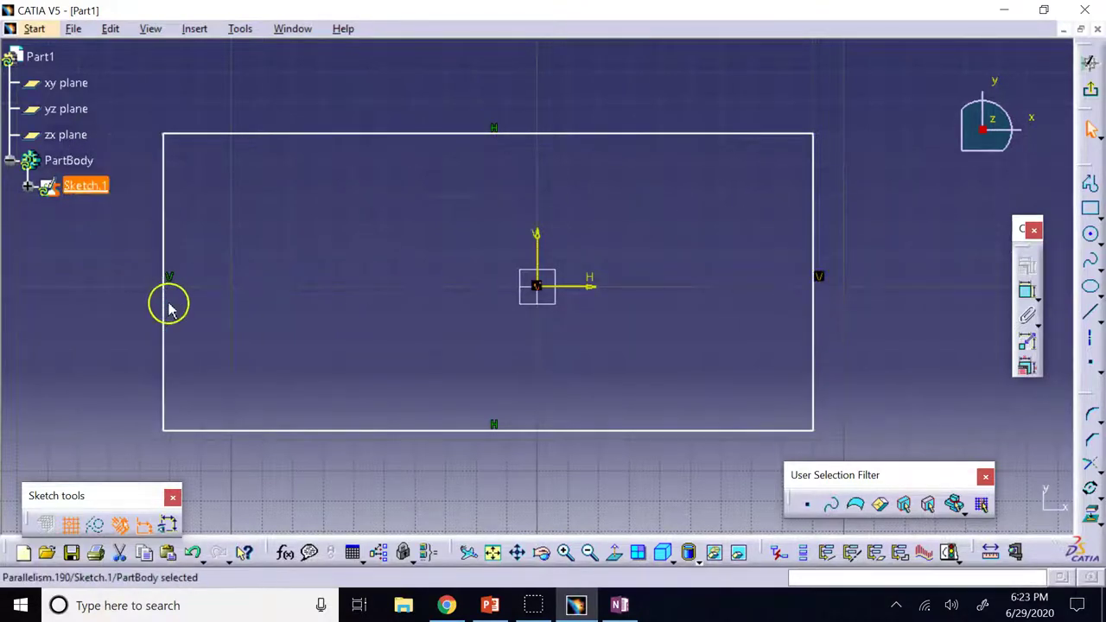
left_click(173, 278)
left_click(493, 457)
left_click(493, 427)
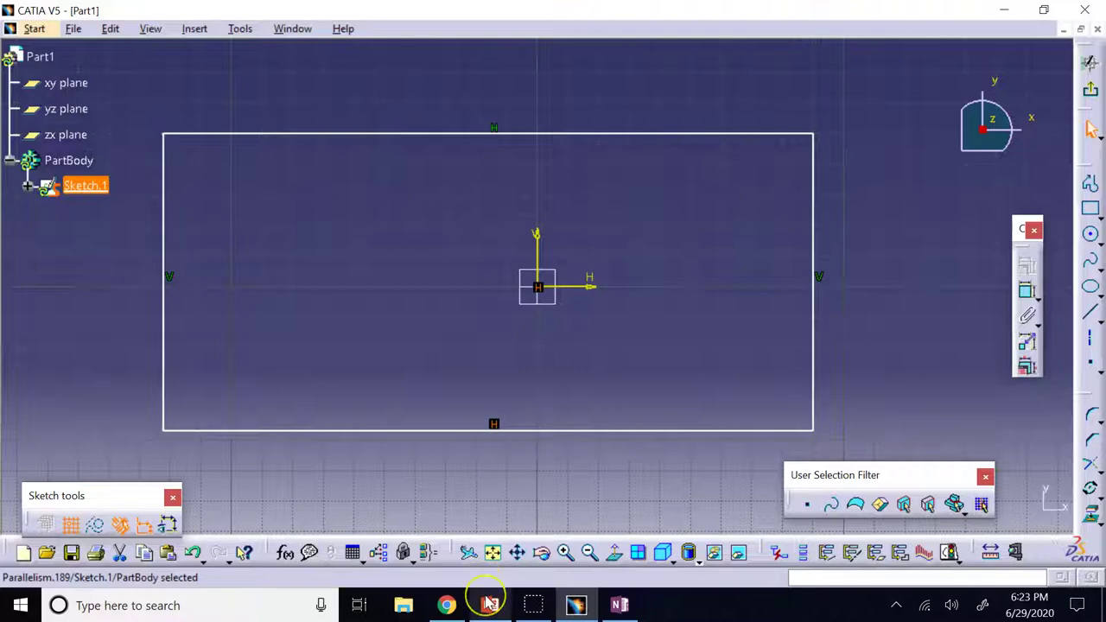
Switch to PowerPoint, look over the "Some Common Mistakes When Drawing A Profile" slide and its neighbours, and return to CATIA
mouse_move(490, 605)
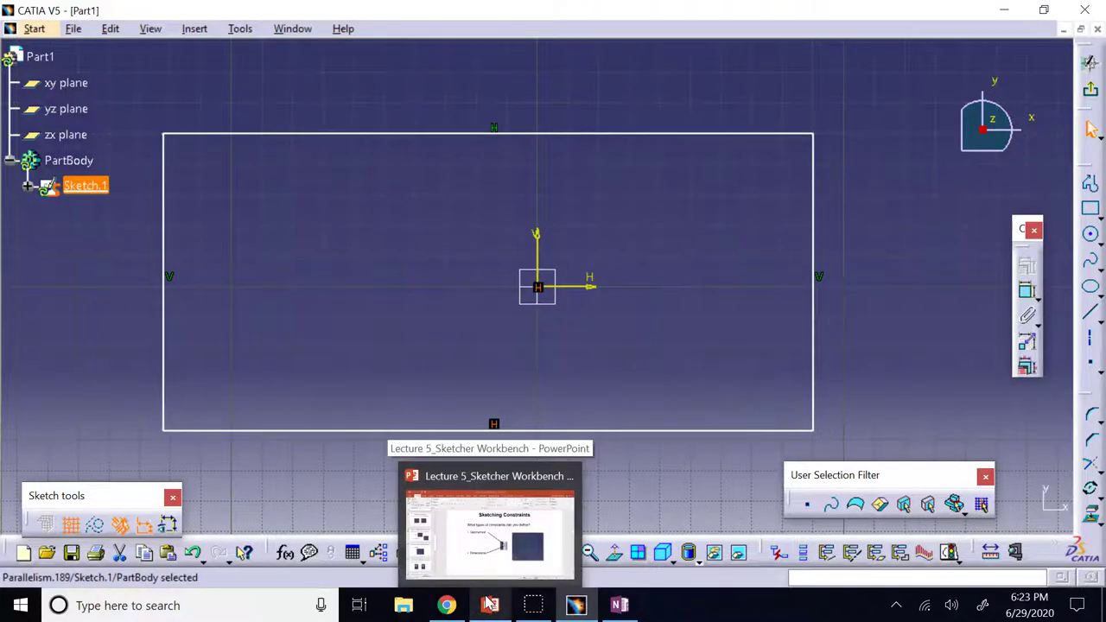
left_click(491, 605)
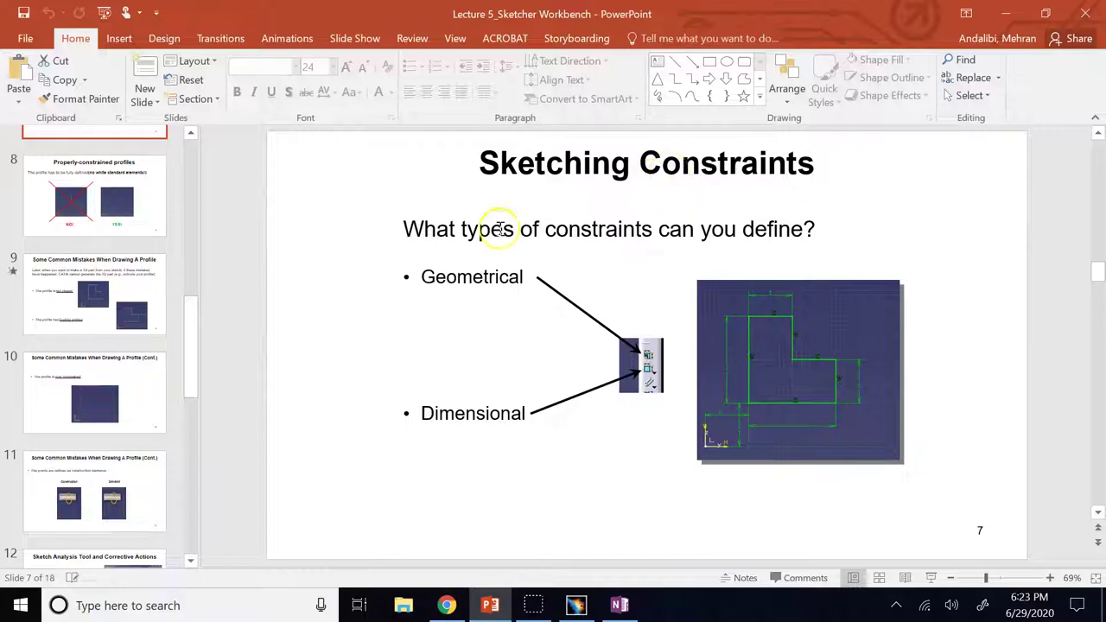
left_click(126, 296)
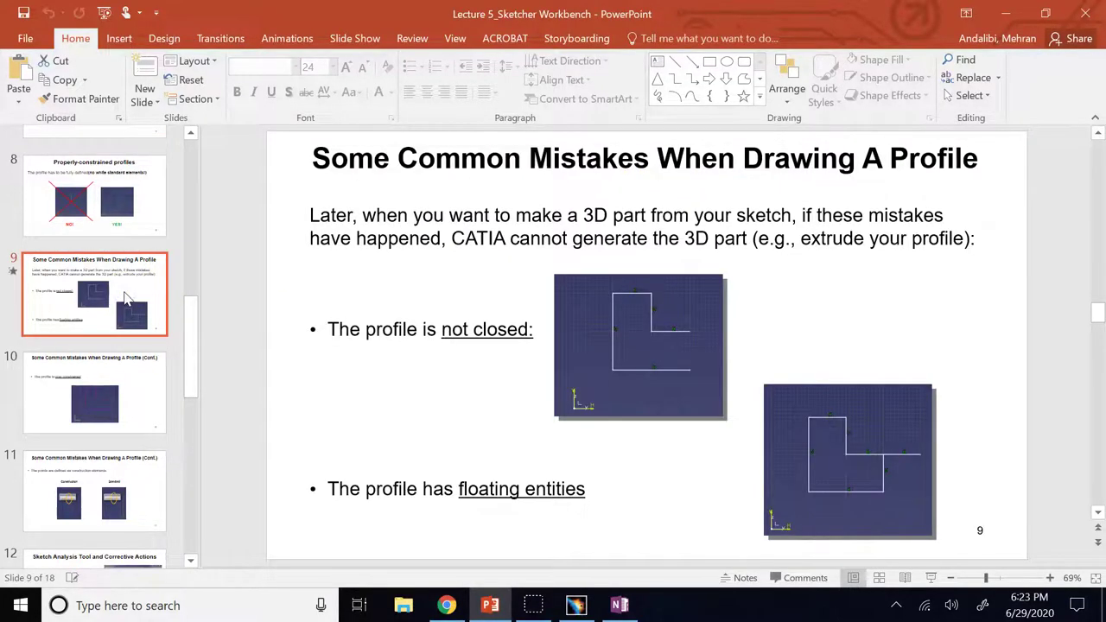
scroll(125, 298, "down", 2)
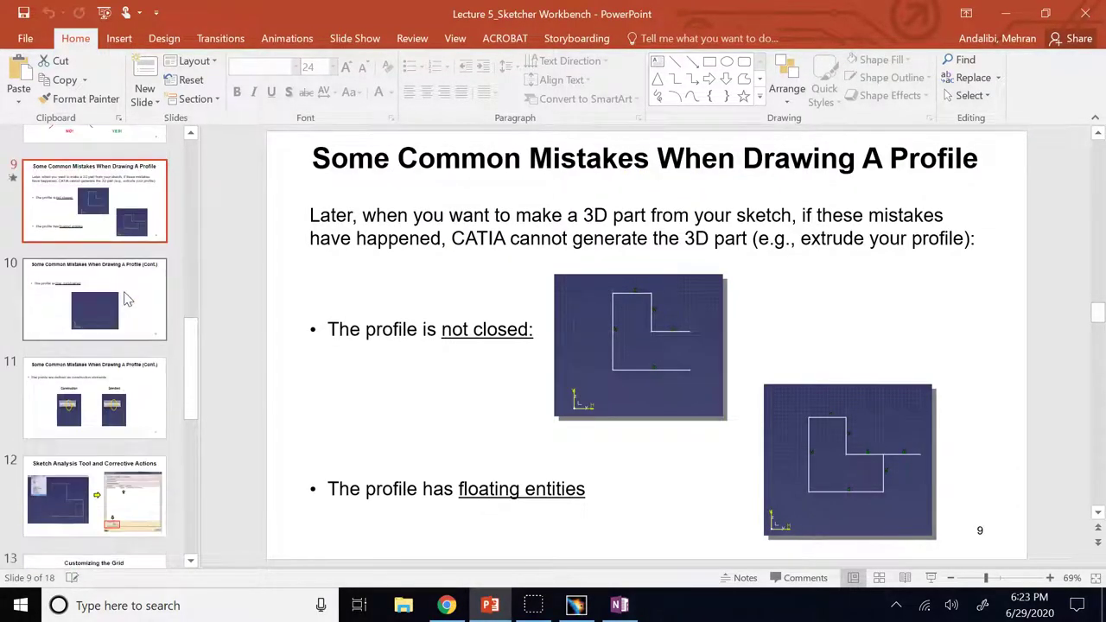
scroll(125, 298, "up", 1)
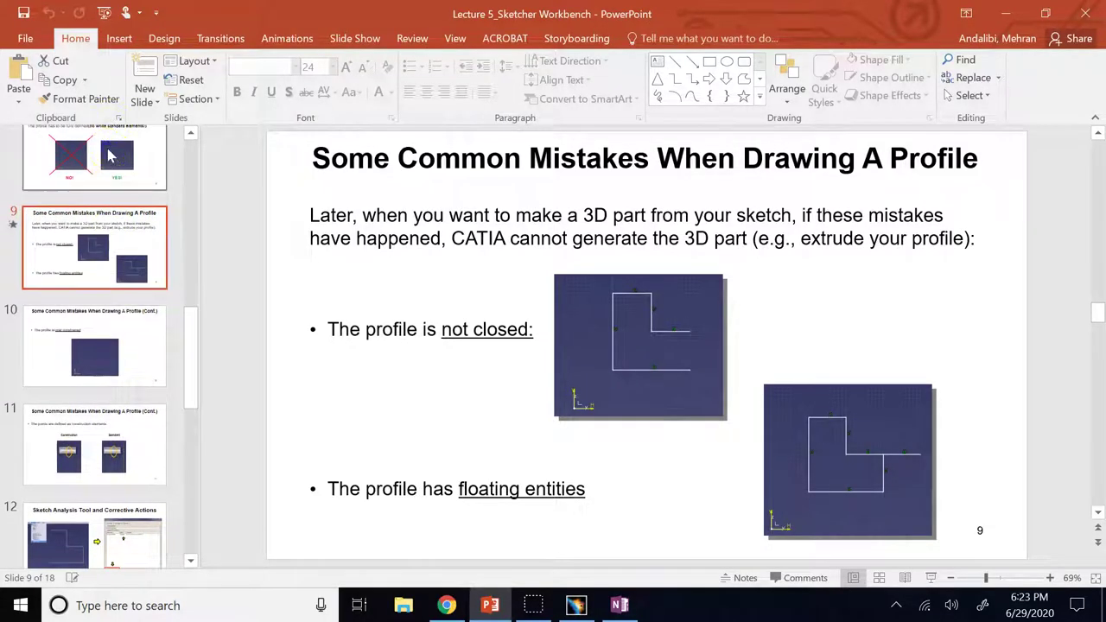
scroll(447, 334, "up", 1)
left_click(577, 607)
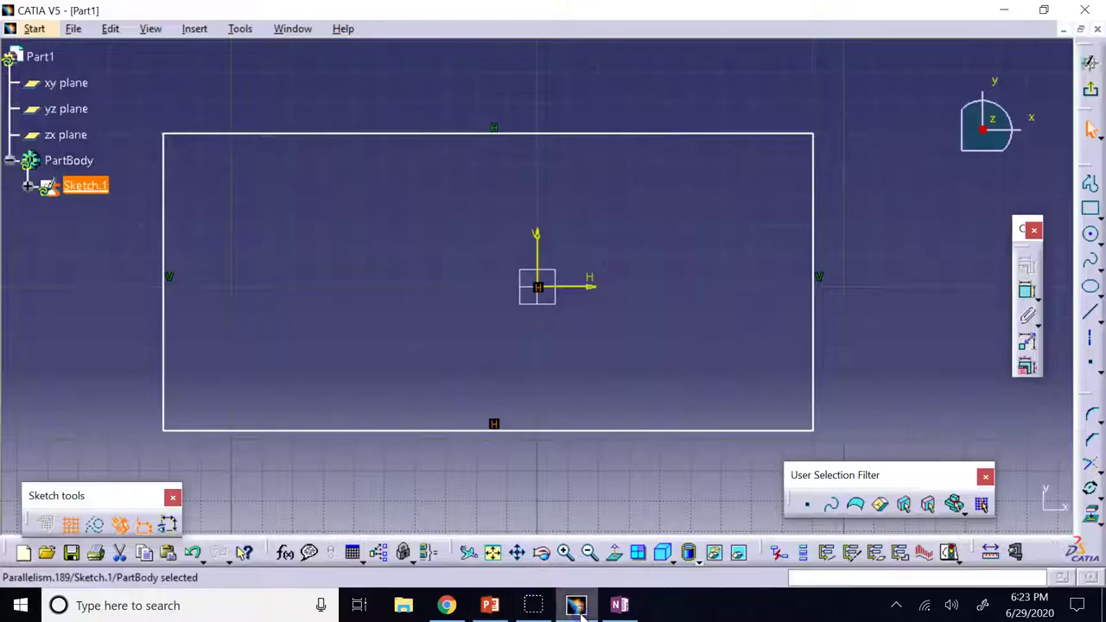
Switch to OneNote, add a new section to the notebook, and handwrite "Sketch Constraints" on its page with a black pen
left_click(620, 606)
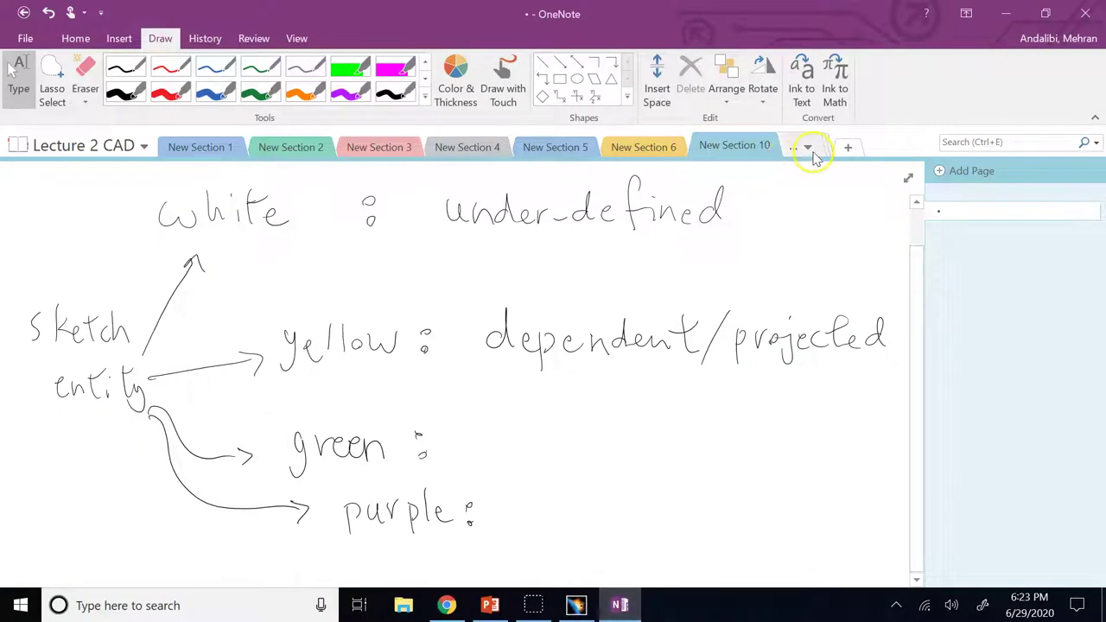
left_click(847, 148)
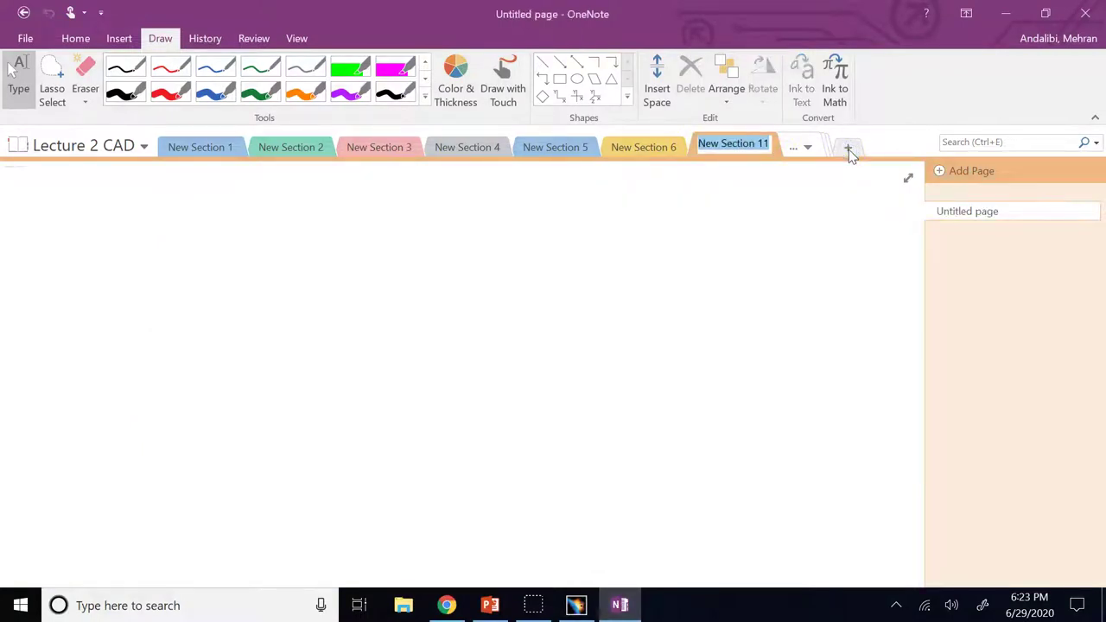
left_click(125, 93)
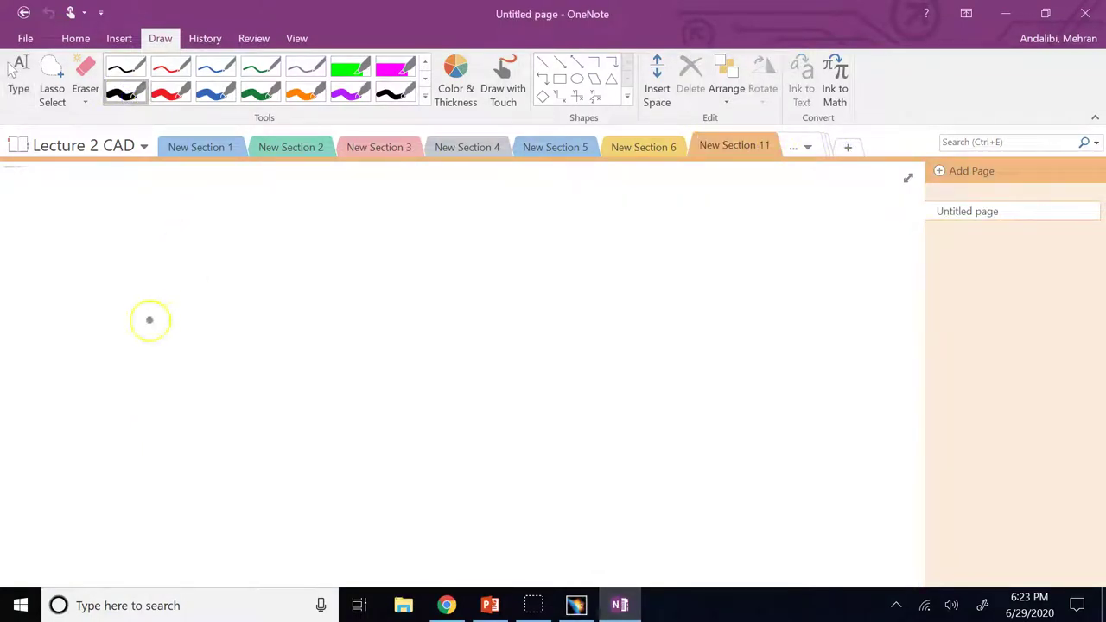
mouse_move(149, 319)
left_mouse_down()
mouse_move(174, 348)
mouse_move(188, 329)
mouse_move(199, 346)
mouse_move(236, 328)
mouse_move(189, 354)
mouse_move(209, 335)
mouse_move(208, 353)
mouse_move(220, 334)
mouse_move(236, 352)
mouse_move(246, 336)
mouse_move(289, 339)
mouse_move(293, 328)
mouse_move(313, 353)
left_mouse_up()
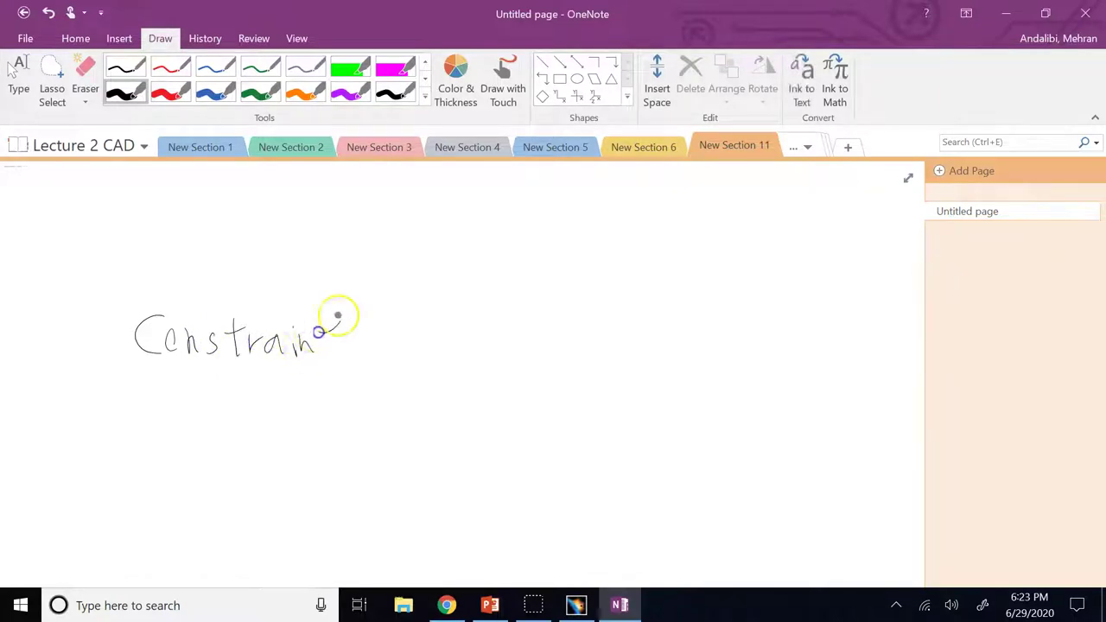
mouse_move(328, 314)
left_mouse_down()
mouse_move(352, 328)
mouse_move(345, 354)
left_mouse_up()
mouse_move(172, 266)
left_mouse_down()
mouse_move(178, 283)
mouse_move(195, 255)
left_mouse_up()
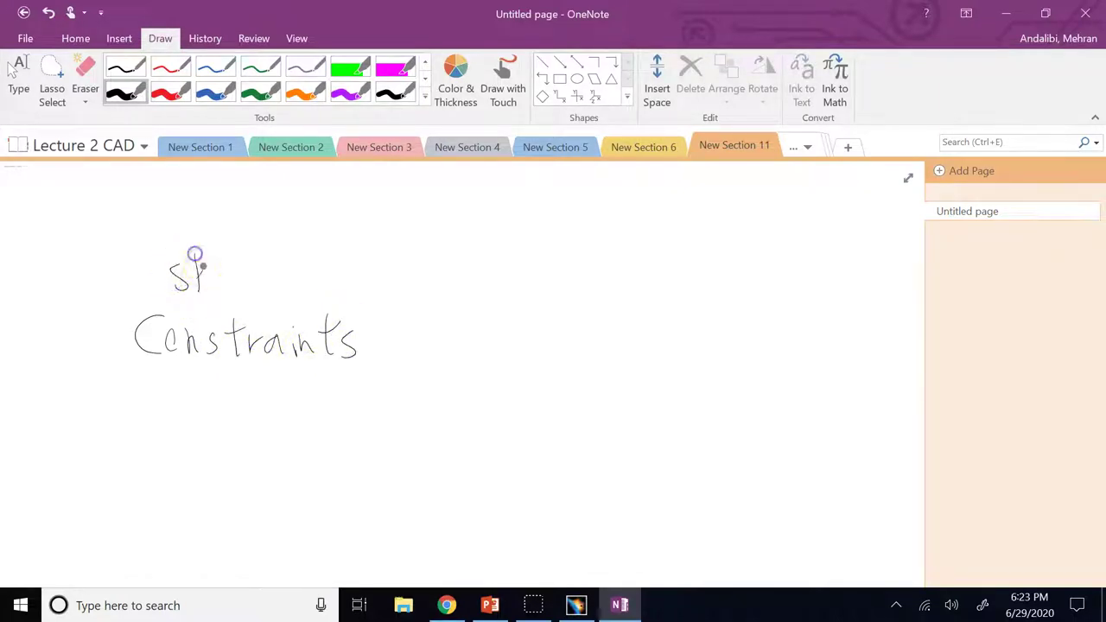
left_click_drag(231, 289, 284, 279)
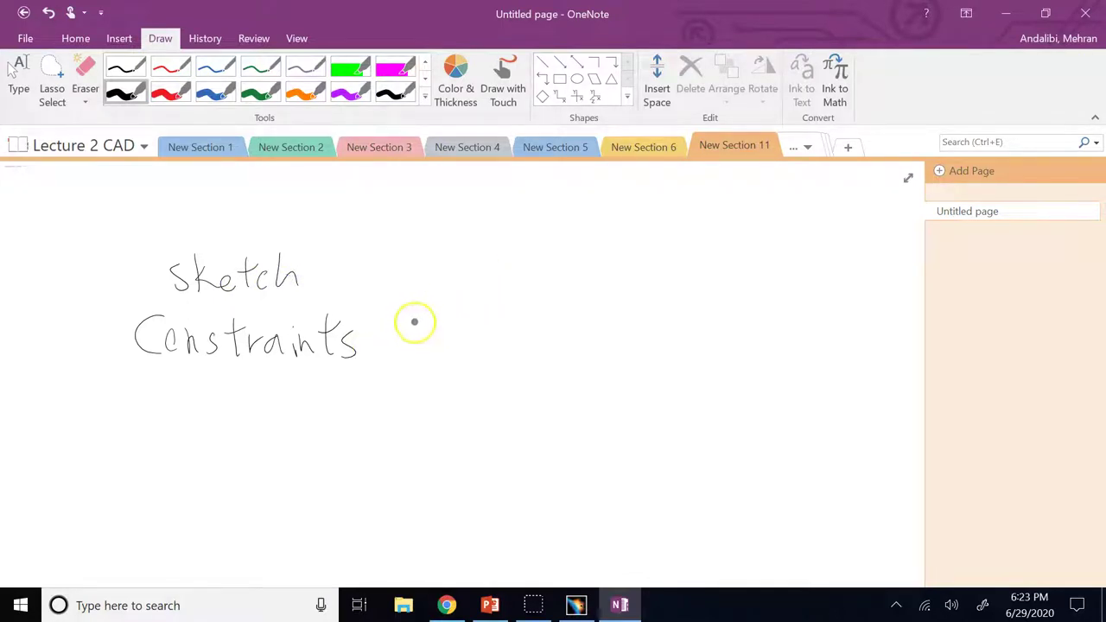
Draw two arrows branching out from "Sketch Constraints" and handwrite "dimensional" at the end of the upper arrow
left_click_drag(376, 337, 520, 278)
left_click_drag(381, 359, 551, 424)
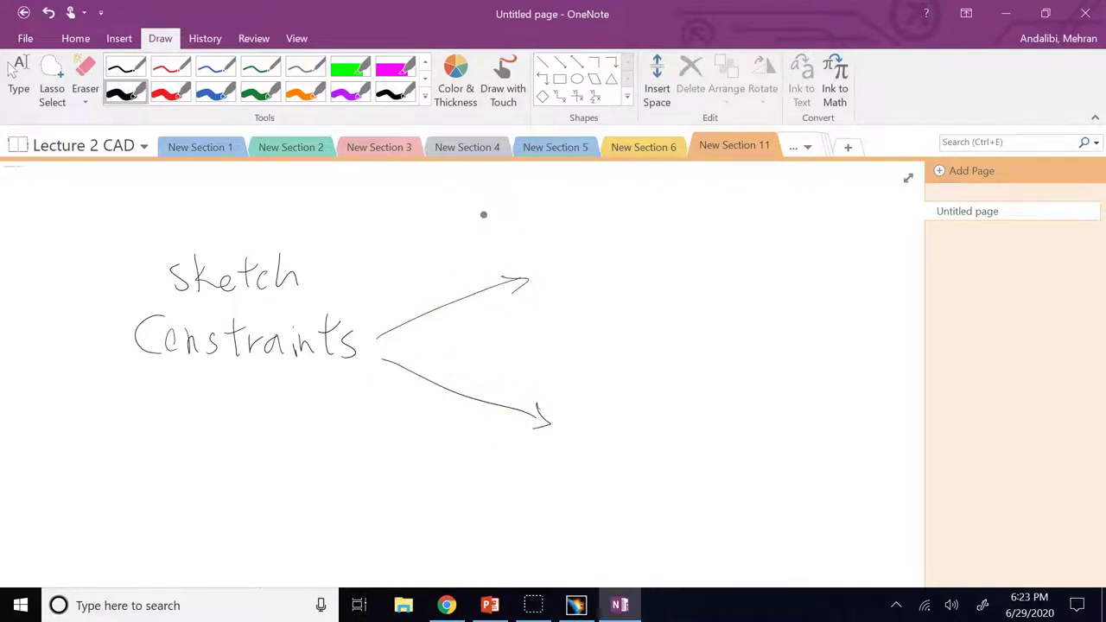
mouse_move(563, 275)
left_mouse_down()
mouse_move(565, 240)
mouse_move(576, 266)
mouse_move(578, 257)
mouse_move(613, 287)
mouse_move(632, 274)
mouse_move(651, 285)
mouse_move(660, 271)
mouse_move(667, 286)
mouse_move(679, 275)
mouse_move(699, 289)
mouse_move(739, 274)
mouse_move(743, 291)
mouse_move(780, 287)
left_mouse_up()
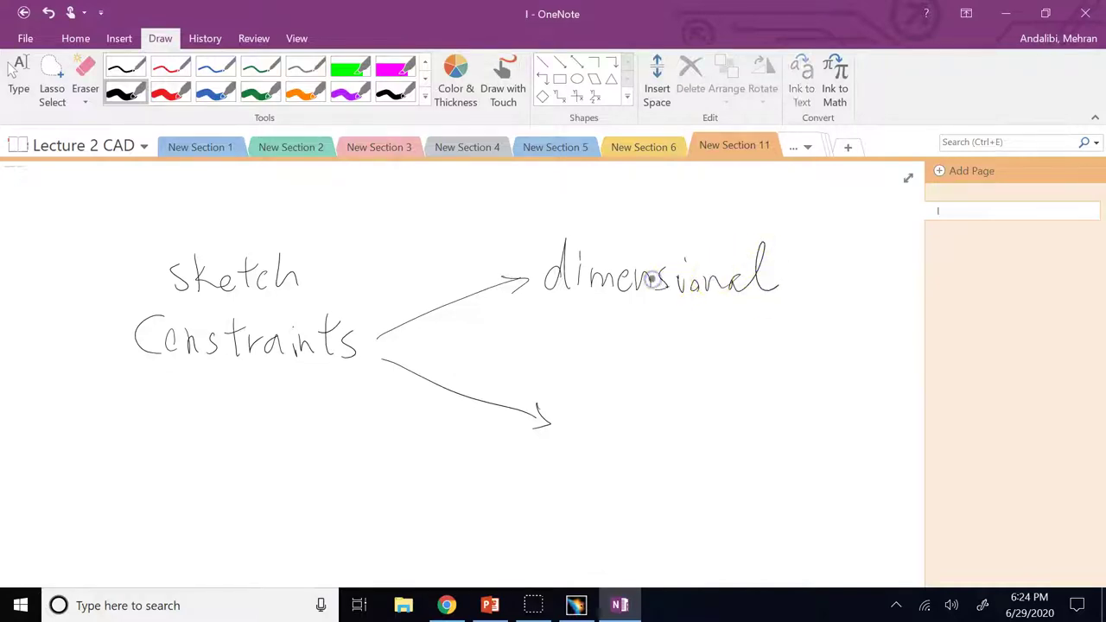
Handwrite "geometrical" at the end of the lower arrow, undoing and rewriting the malformed first letters, and put the pen away
mouse_move(593, 407)
left_mouse_down()
mouse_move(596, 397)
mouse_move(565, 443)
left_mouse_up()
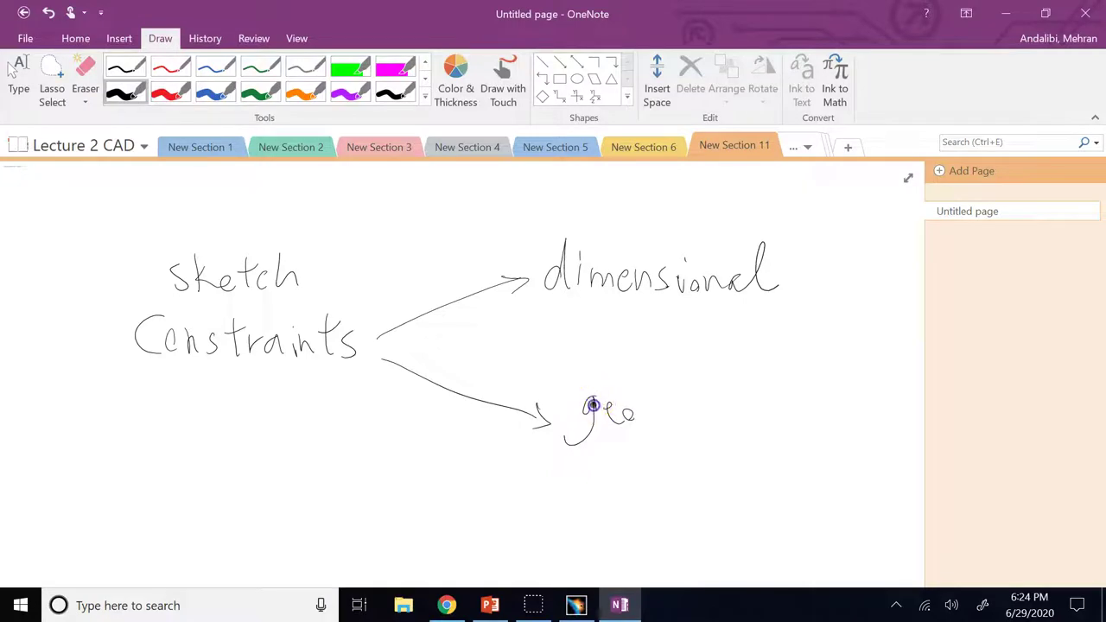
key("ctrl+z")
key("ctrl+z")
key("ctrl+z")
key("ctrl+z")
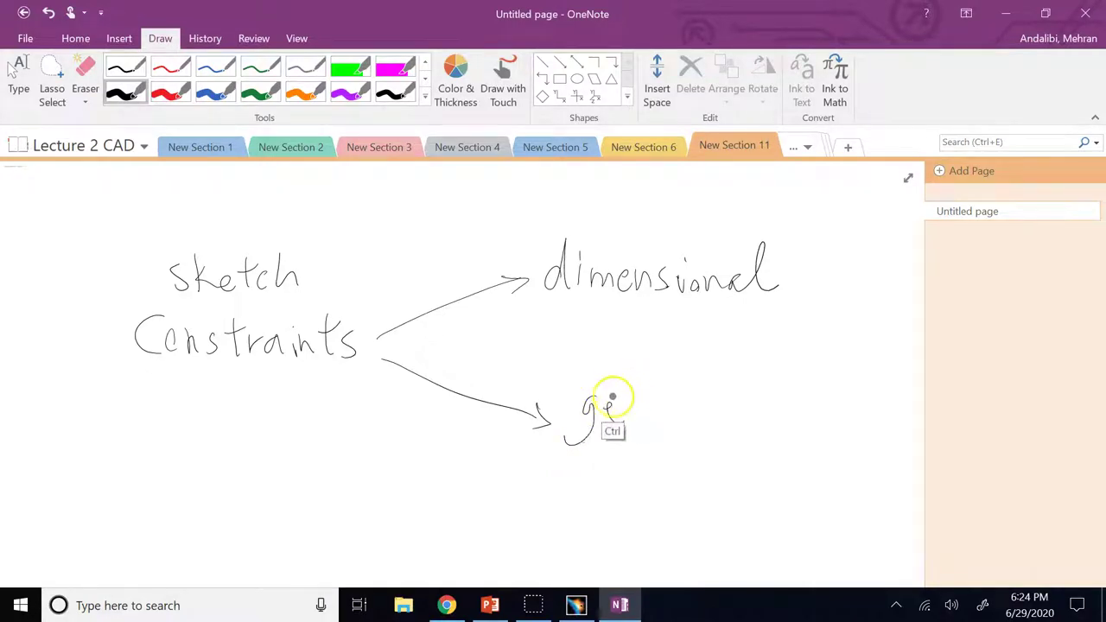
mouse_move(601, 399)
left_mouse_down()
mouse_move(631, 417)
mouse_move(660, 404)
mouse_move(743, 414)
mouse_move(804, 378)
mouse_move(828, 422)
left_mouse_up()
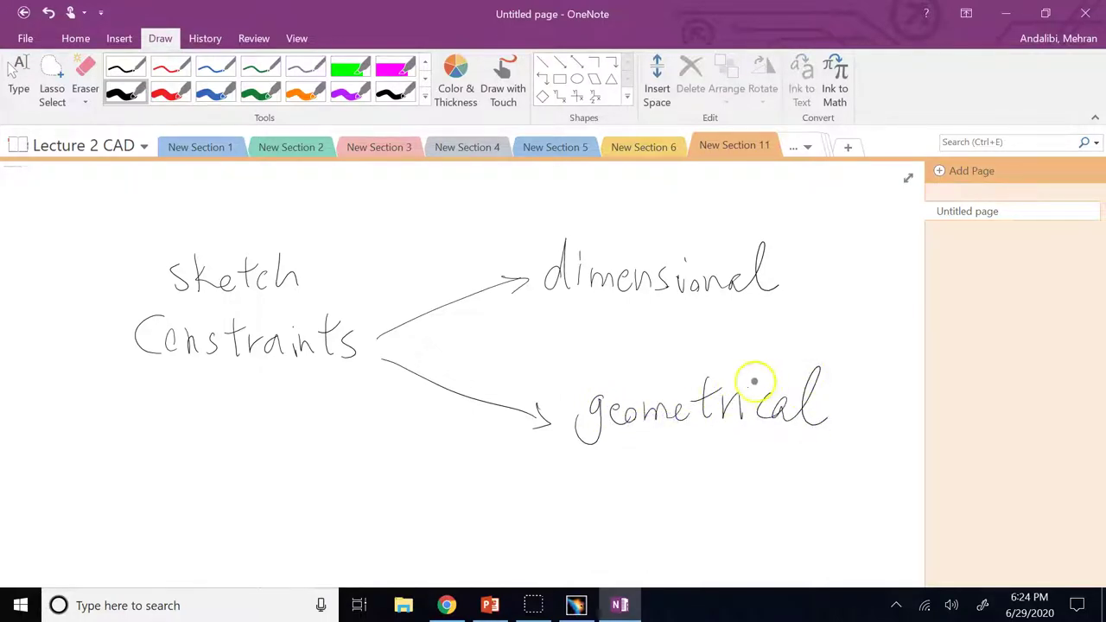
left_click(741, 384)
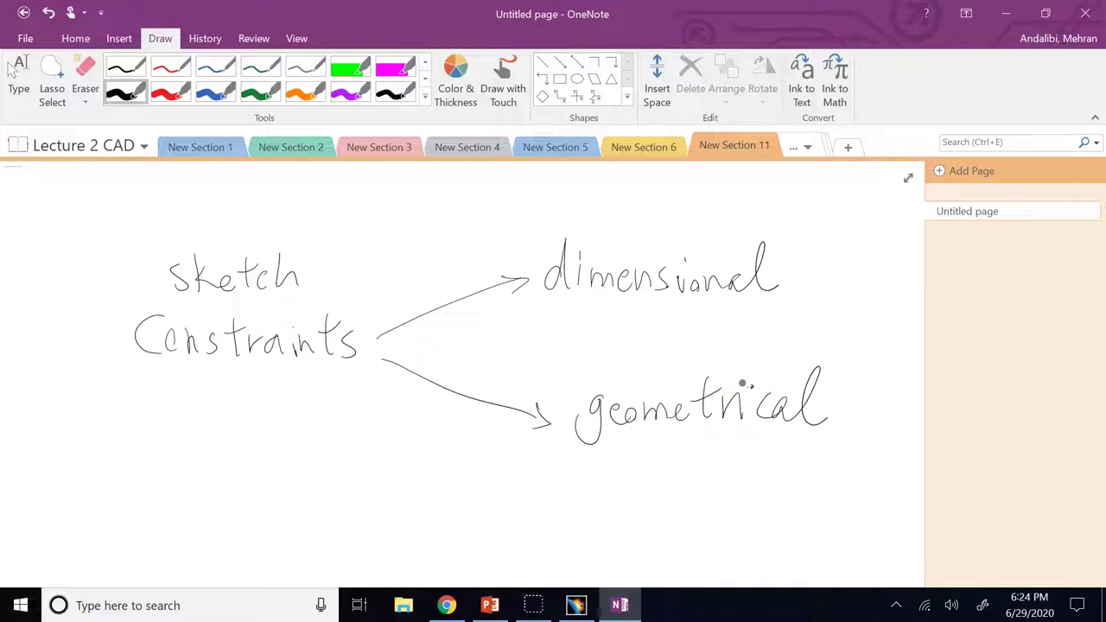
left_click(10, 68)
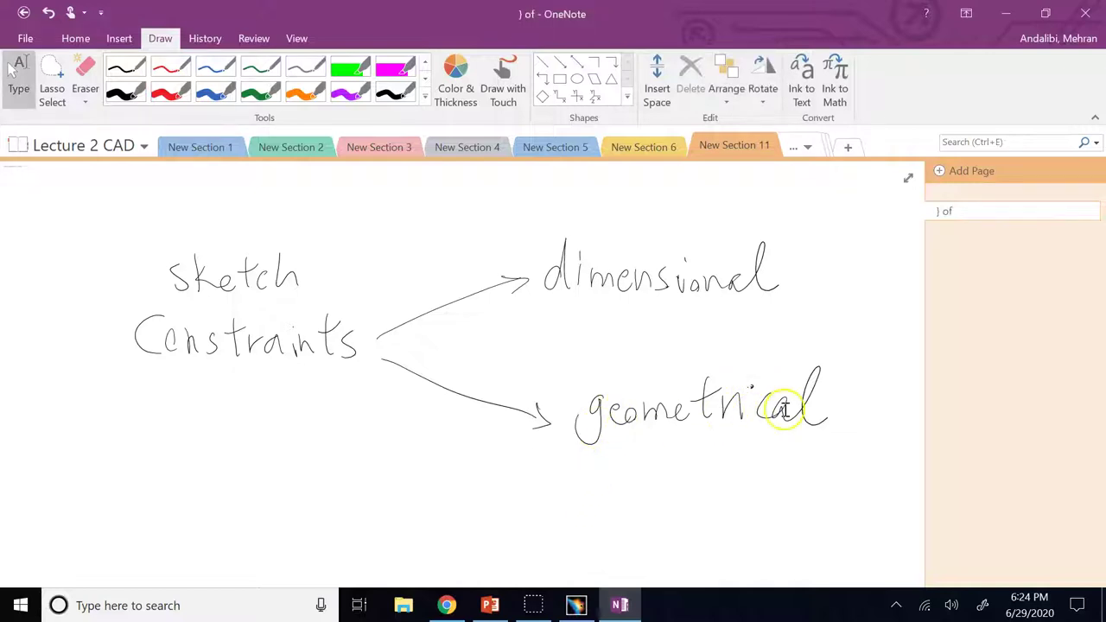
Switch to CATIA, highlight the top edge's horizontal constraint, and delete the vertical constraint from the rectangle's right edge
left_click(576, 605)
left_click(846, 183)
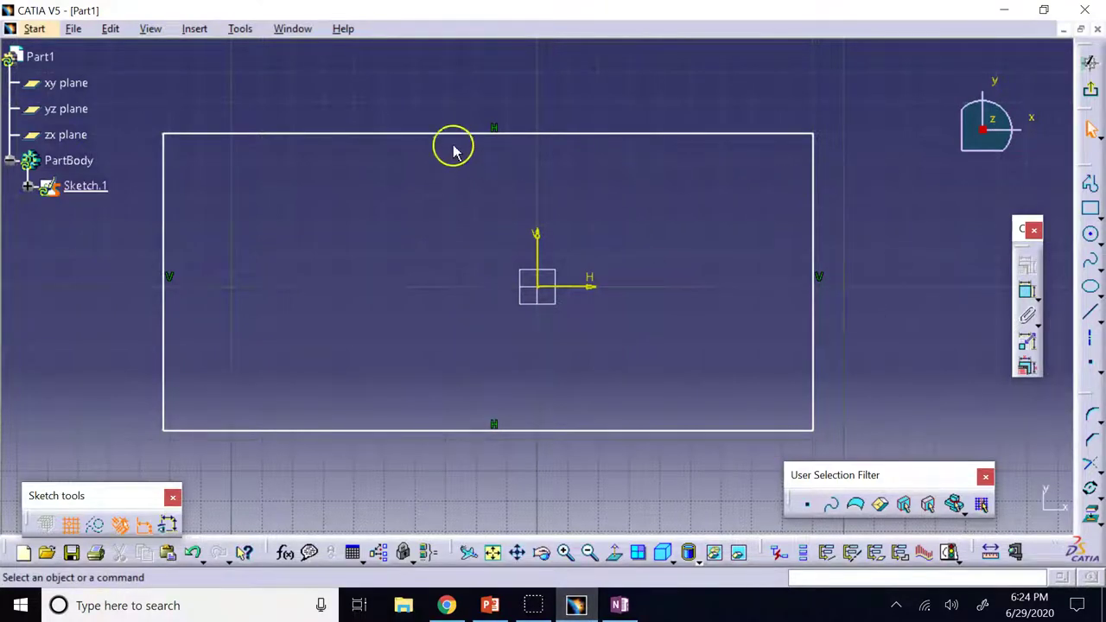
left_click(496, 128)
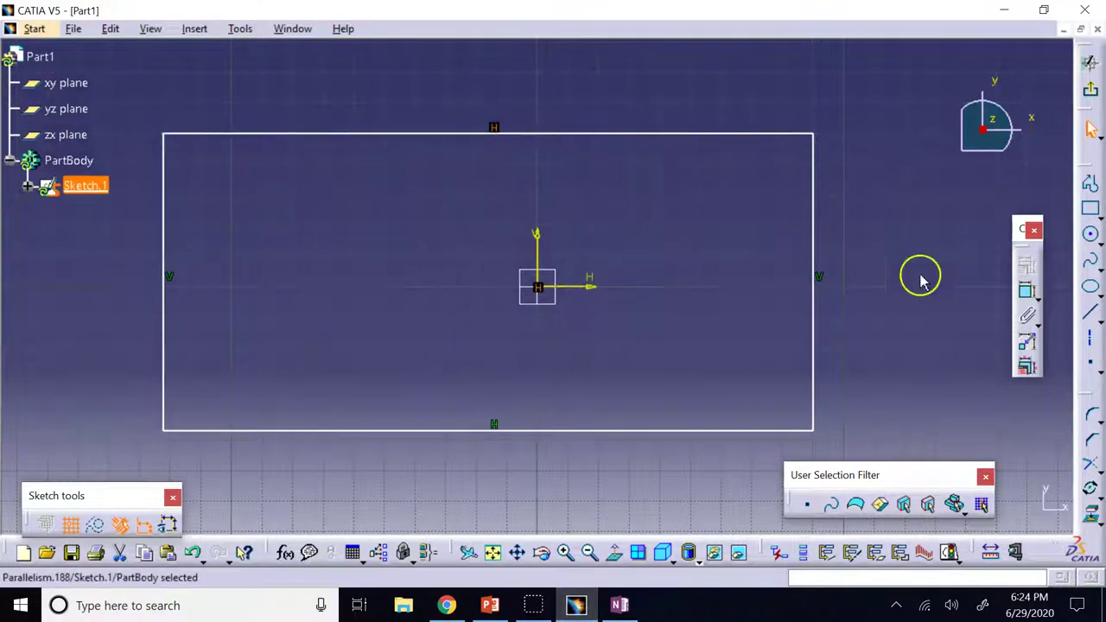
left_click(819, 238)
left_click(825, 277)
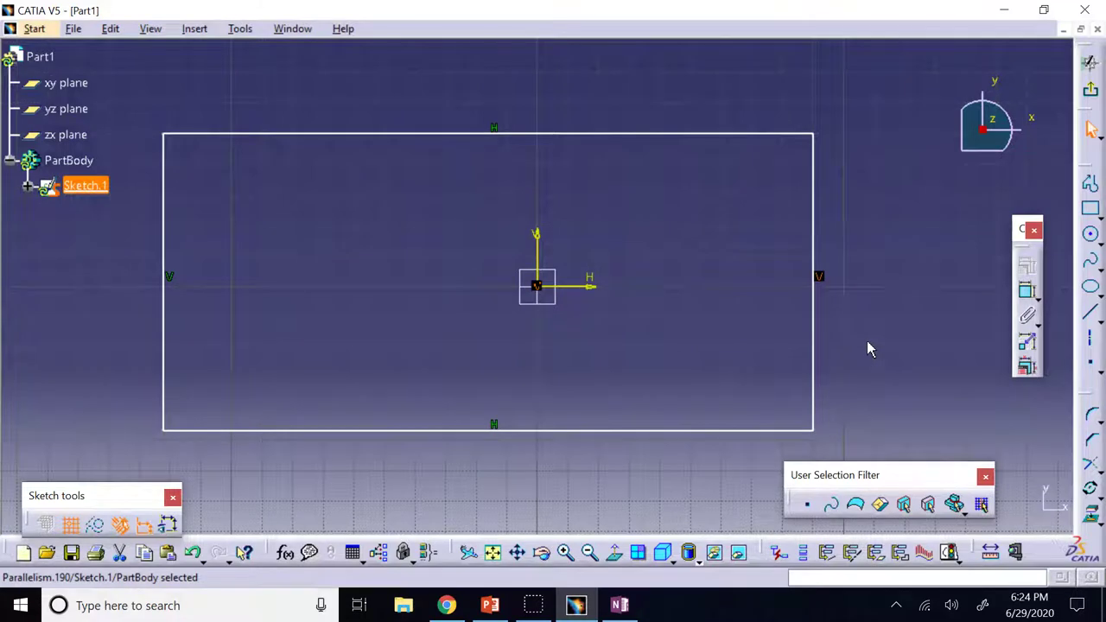
key("Delete")
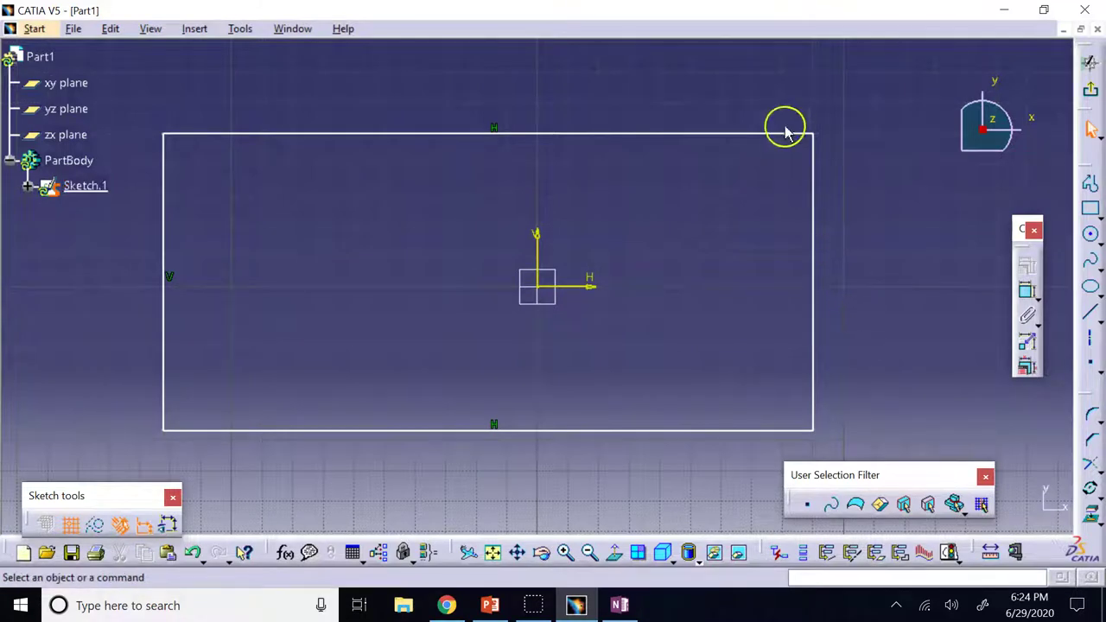
Move the rectangle's lower-right corner up to about (90, -30) and test how freely the unconstrained right edge moves
left_click(813, 429)
left_click_drag(814, 429, 810, 371)
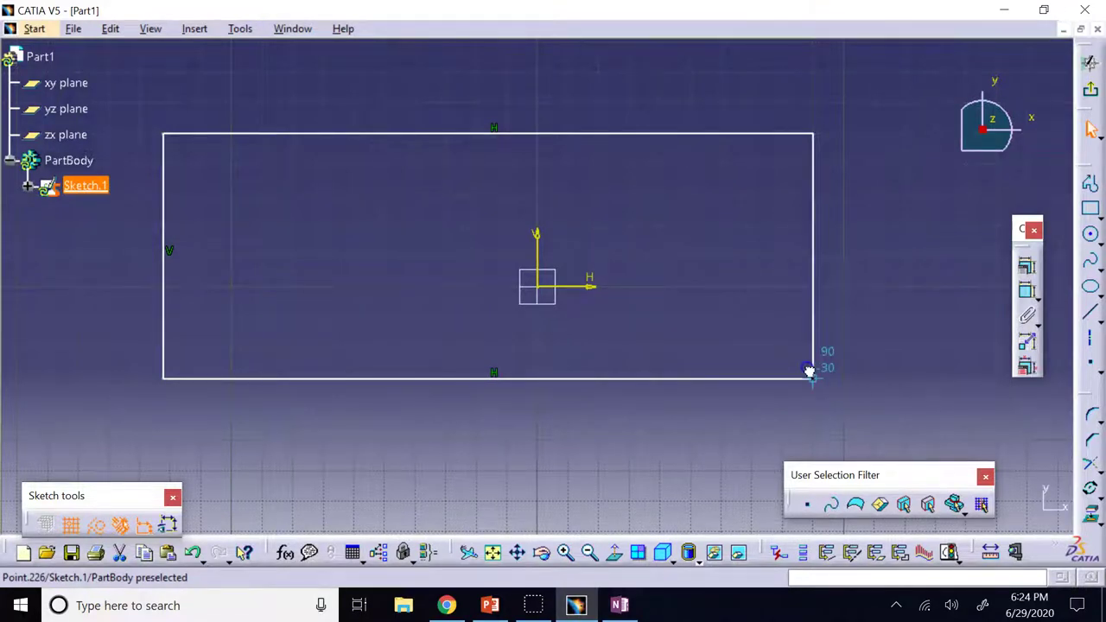
left_click(826, 246)
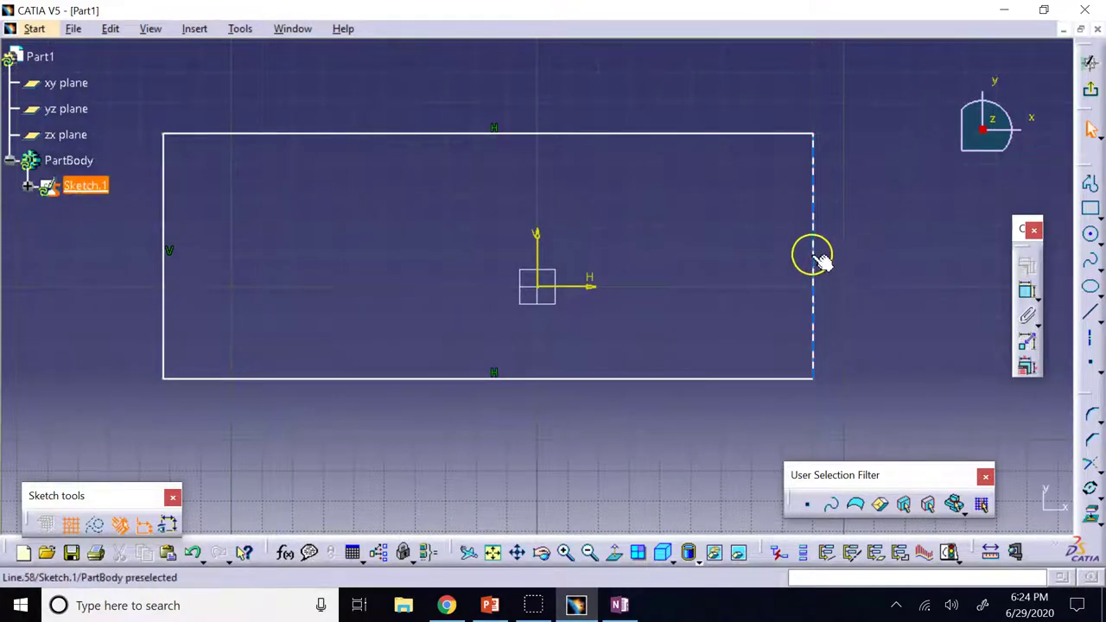
left_click(821, 259)
left_click(842, 262)
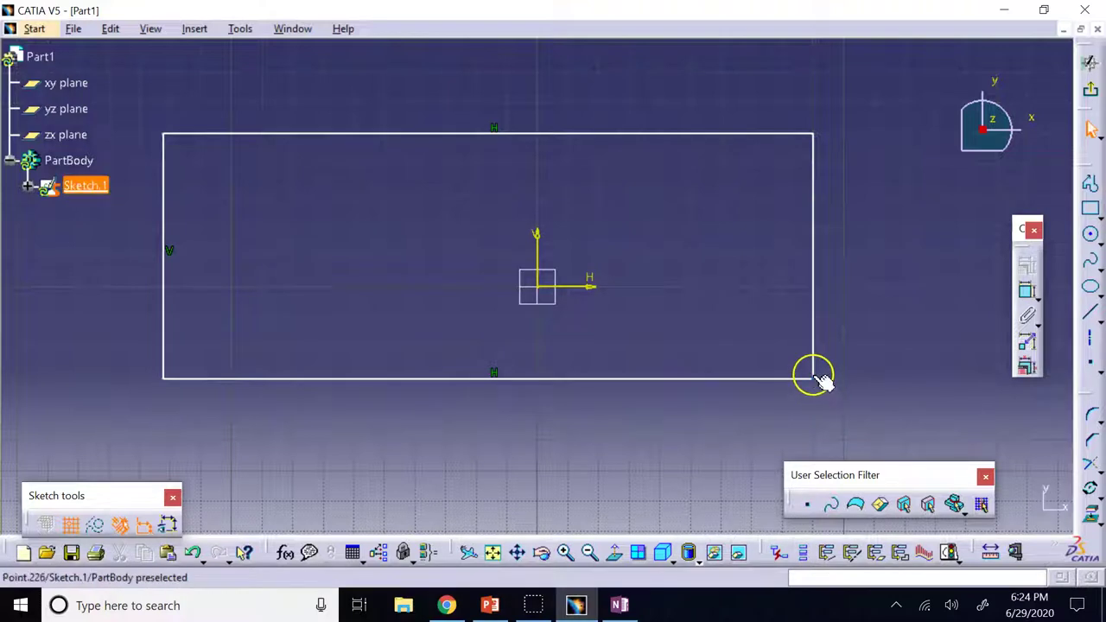
mouse_move(814, 377)
left_mouse_down()
mouse_move(585, 361)
mouse_move(671, 390)
mouse_move(822, 383)
left_mouse_up()
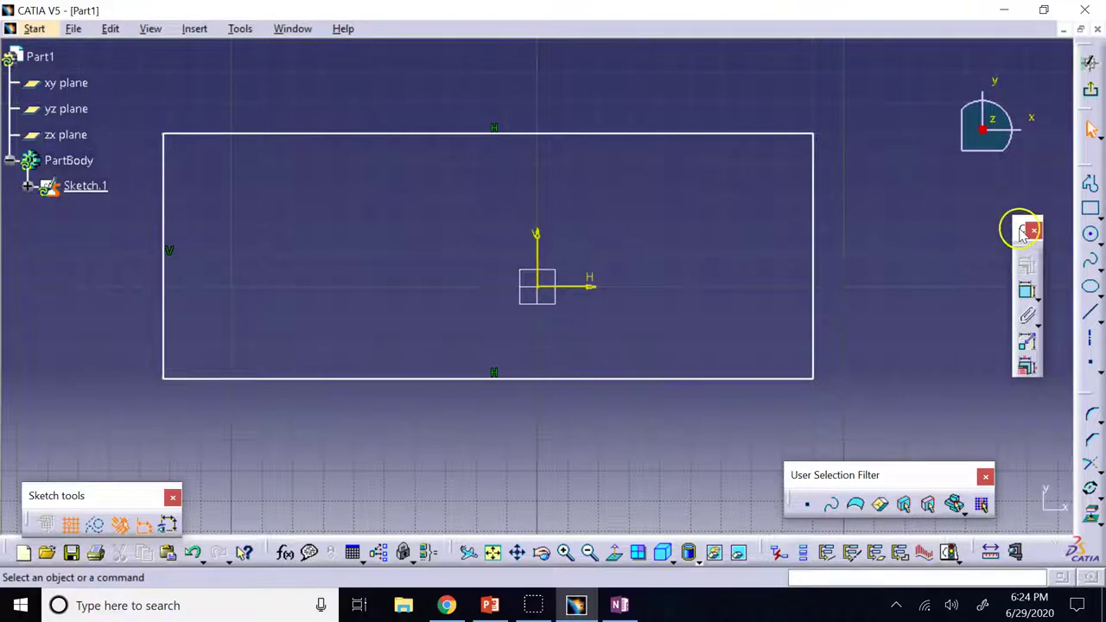
Apply a Vertical constraint to the rectangle's right edge and pull its lower-right corner inward until the width is about 162 mm
left_click_drag(1020, 229, 987, 223)
left_click(814, 266)
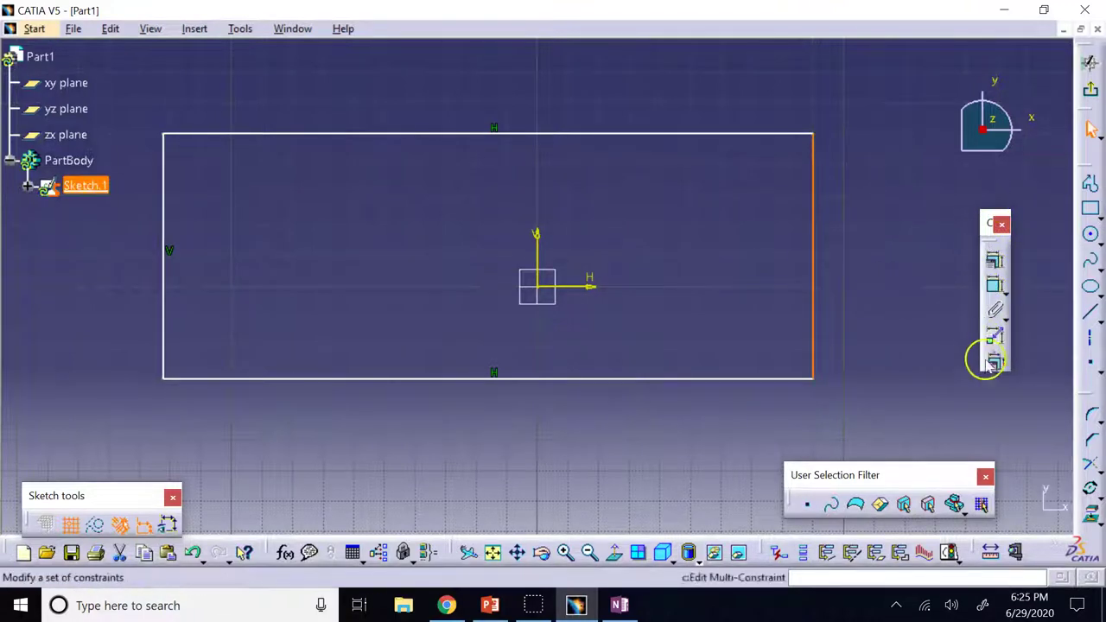
left_click(996, 261)
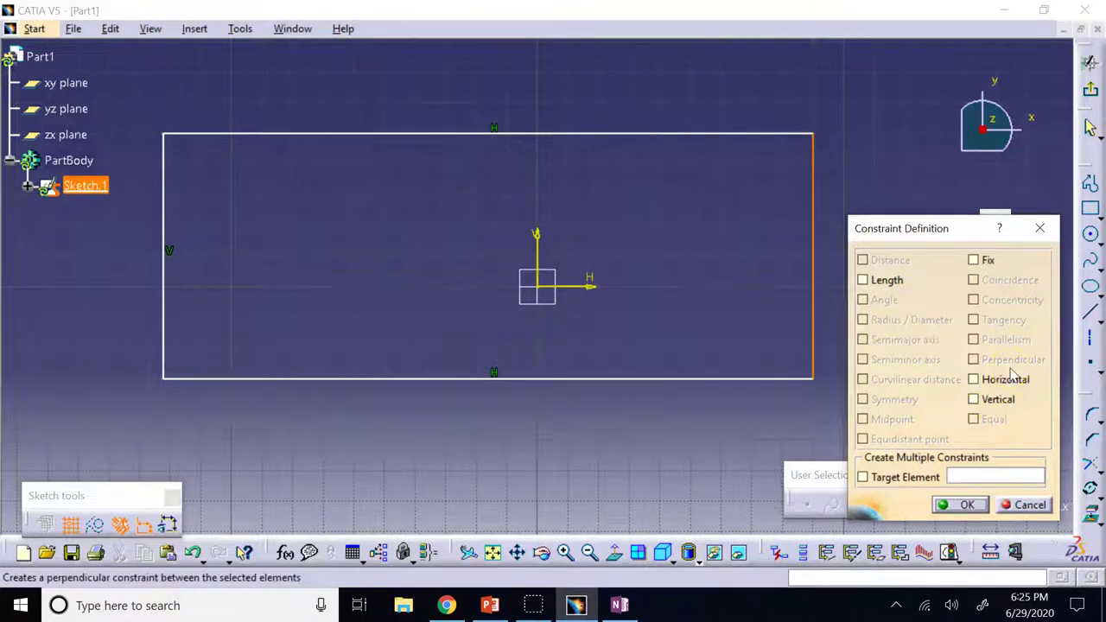
left_click(975, 400)
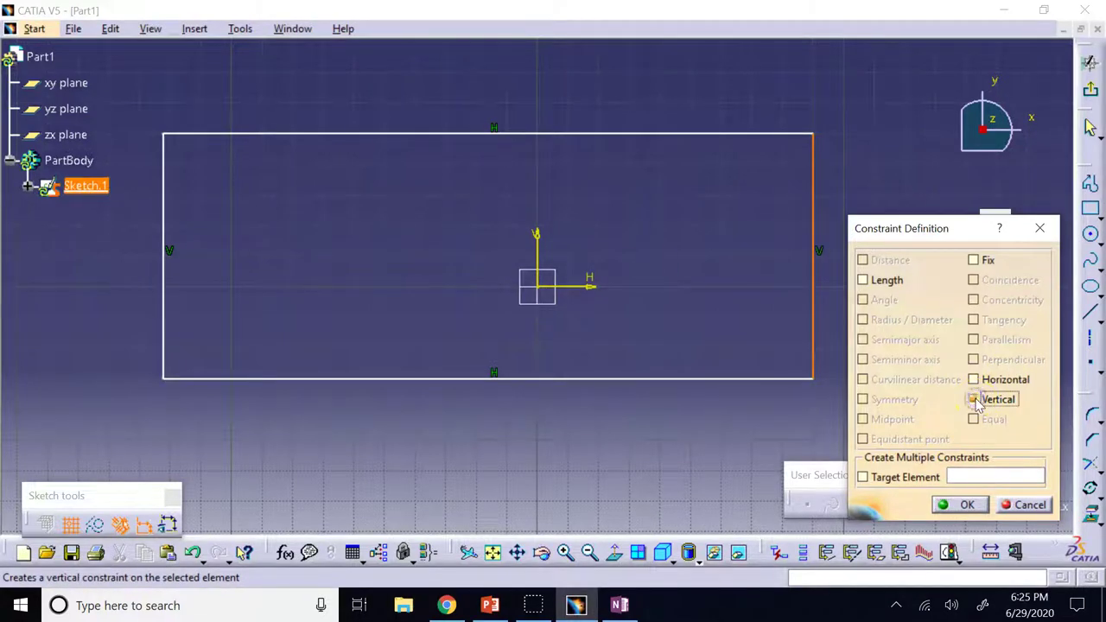
left_click(961, 504)
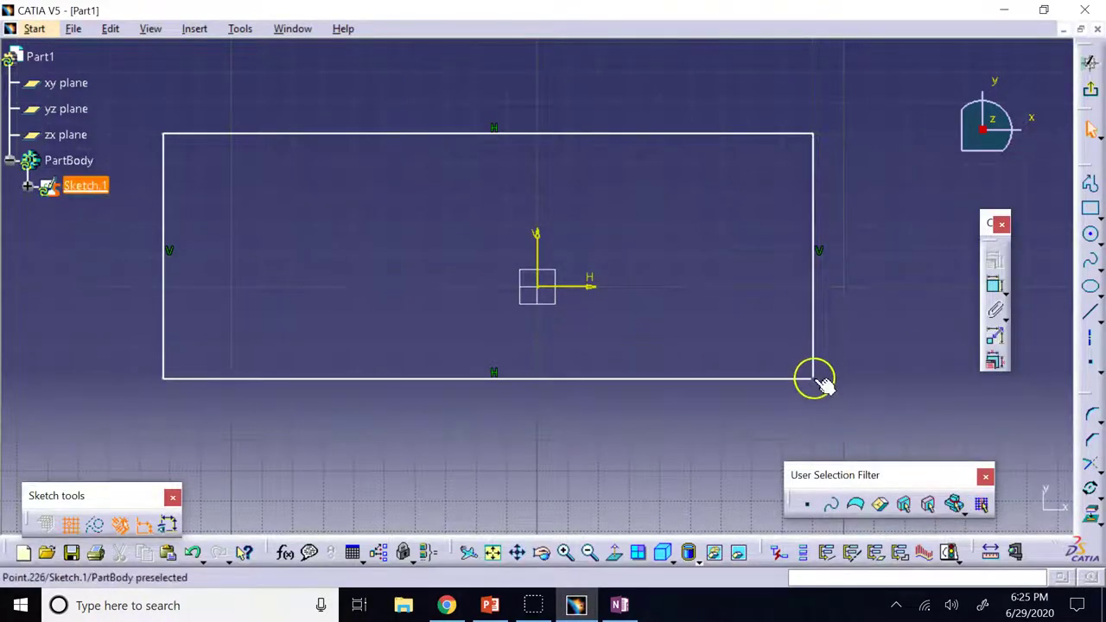
left_click_drag(812, 379, 661, 380)
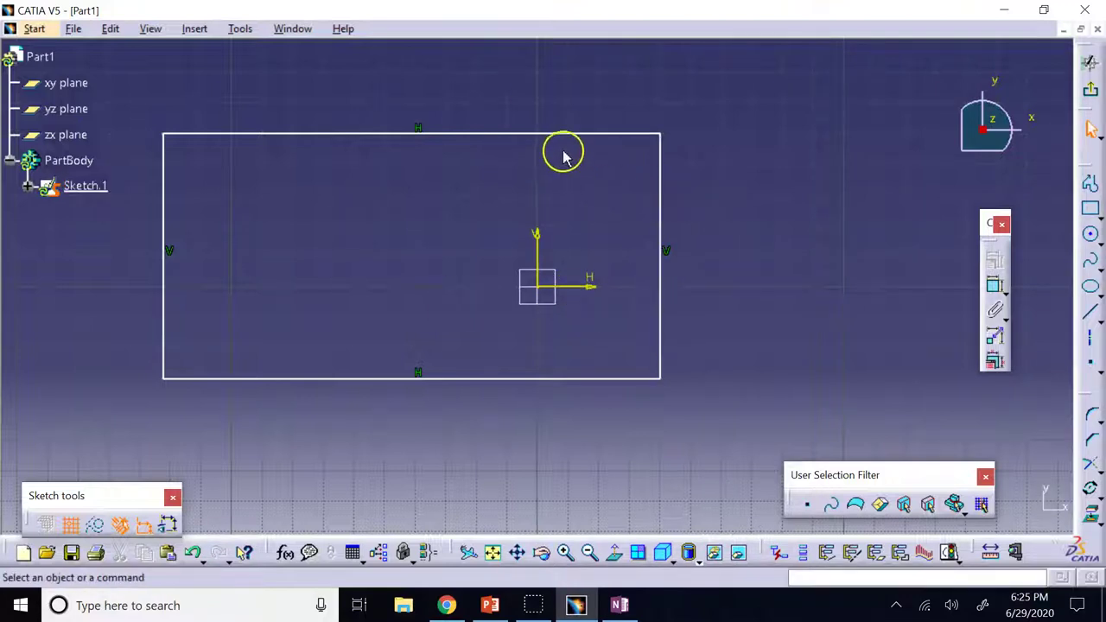
left_click(851, 220)
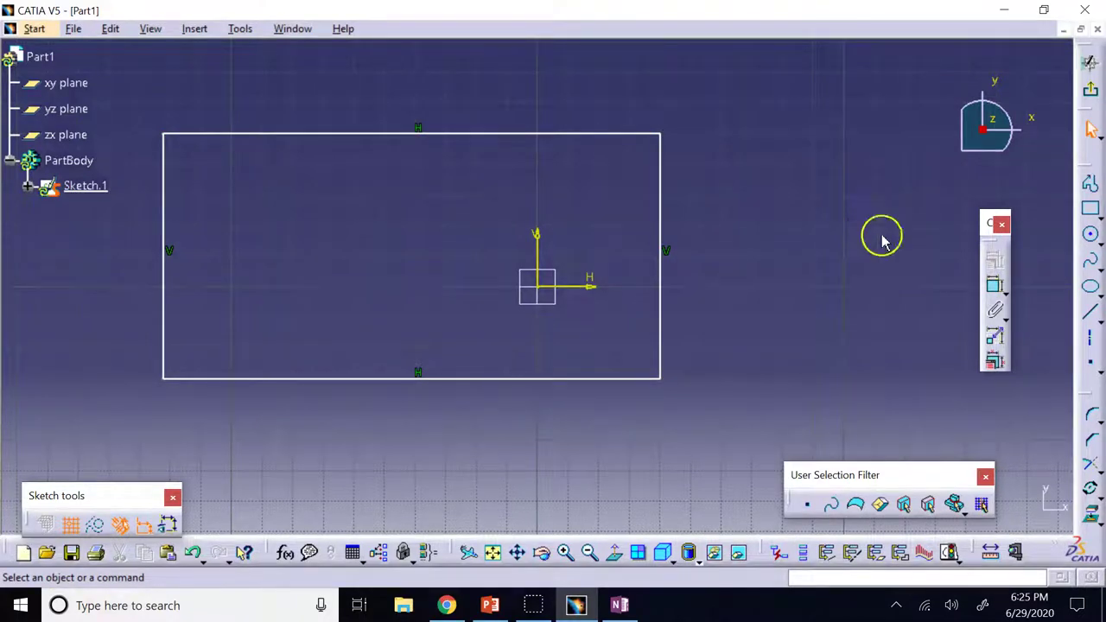
Dimension the length of the rectangle's top edge, place the dimension above it, and set it to 150 mm
left_click(995, 290)
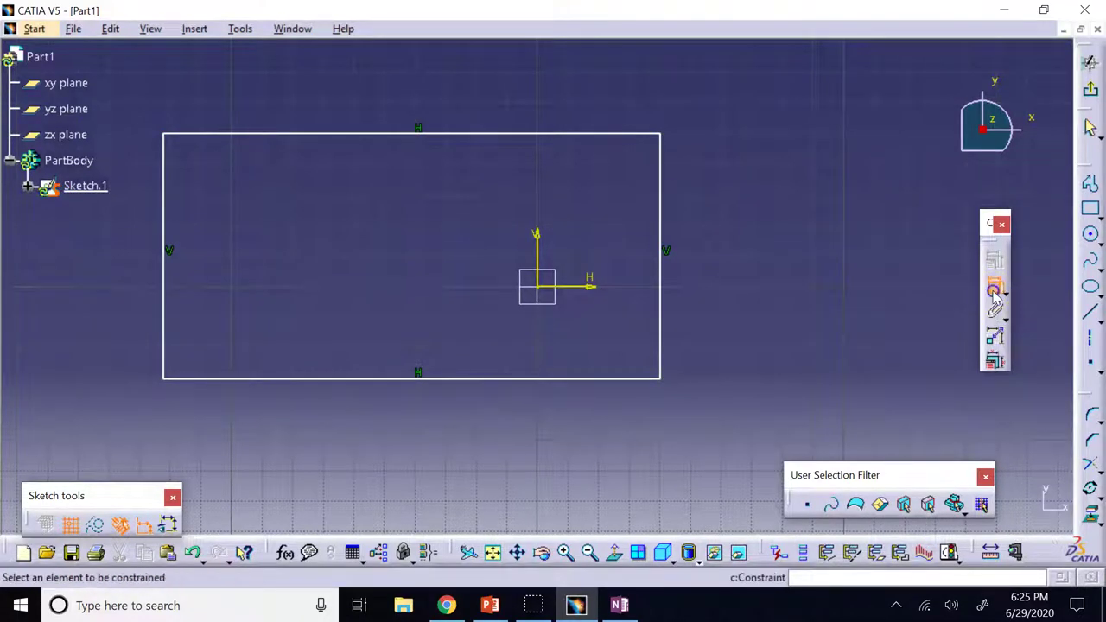
left_click(477, 138)
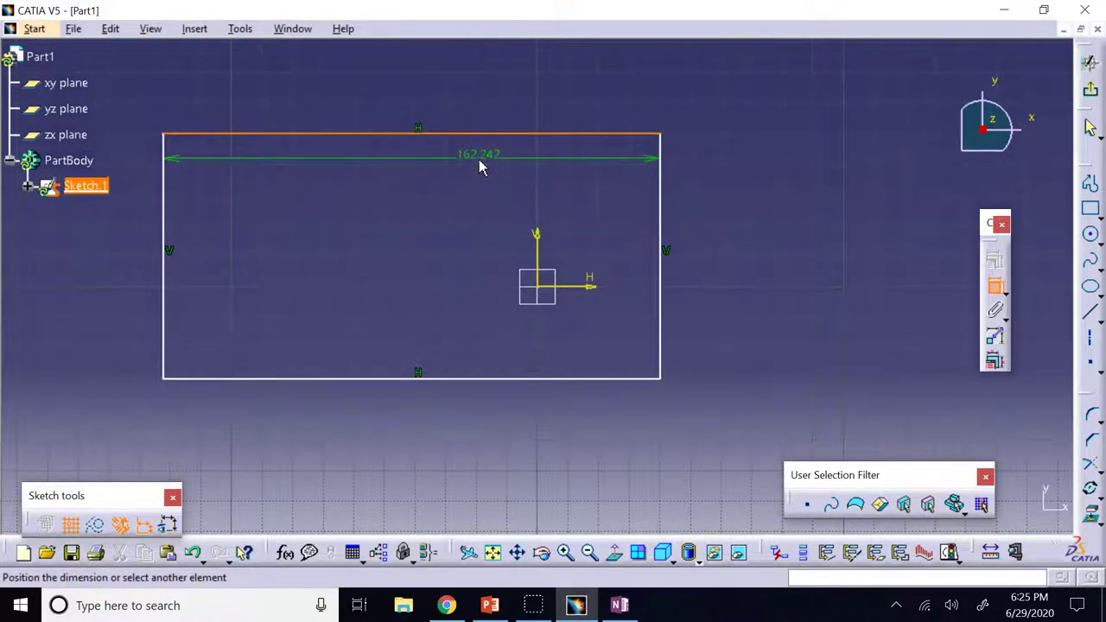
left_click_drag(482, 167, 460, 95)
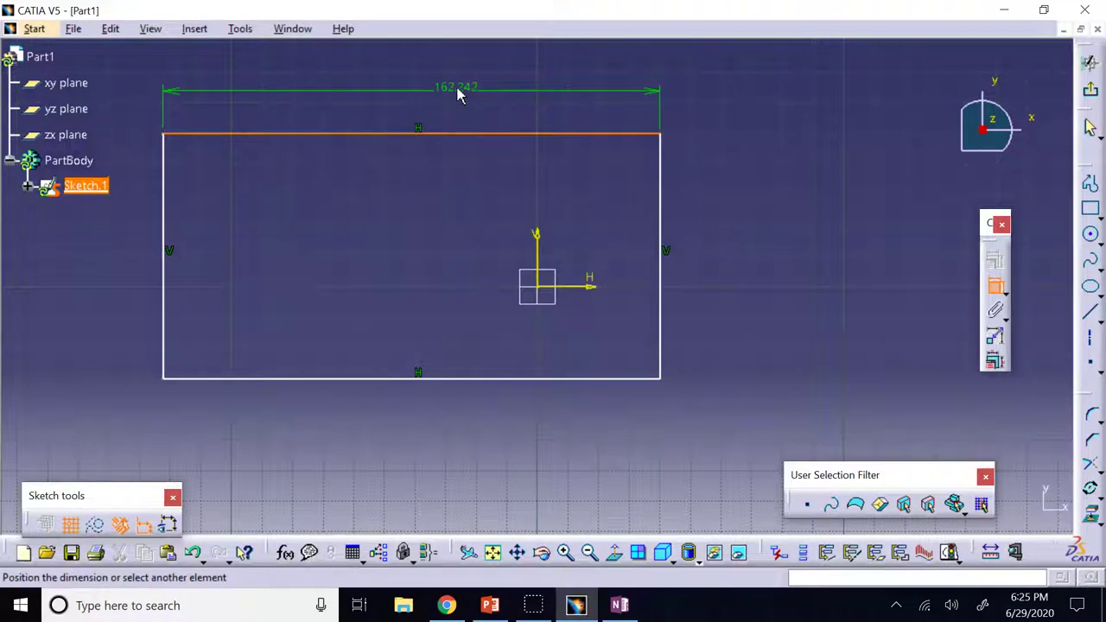
left_click(458, 95)
left_click(784, 149)
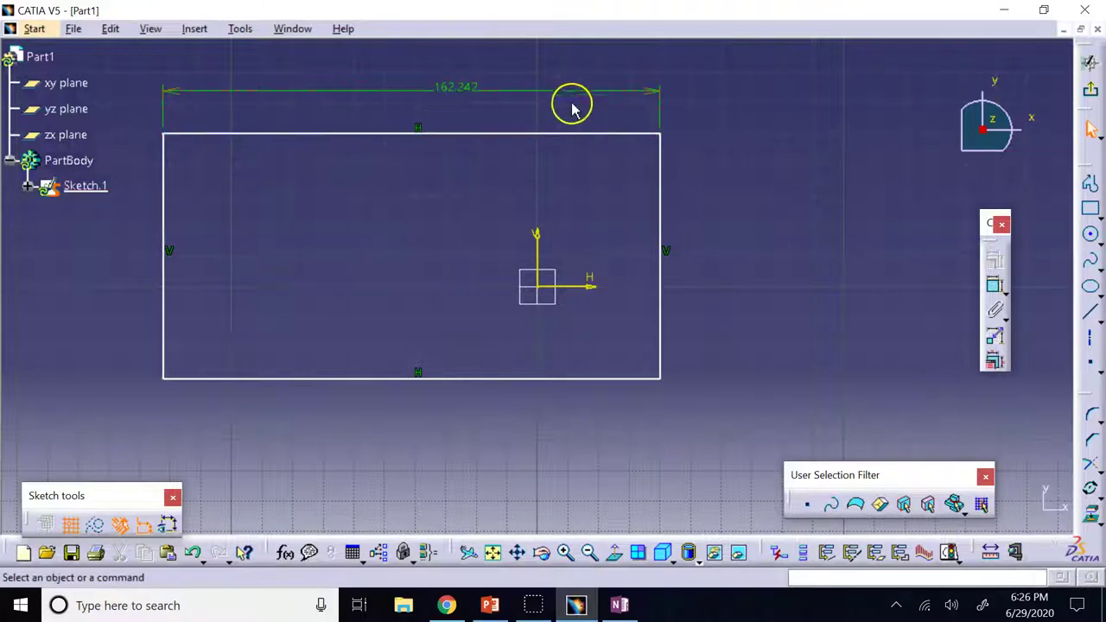
double_click(471, 90)
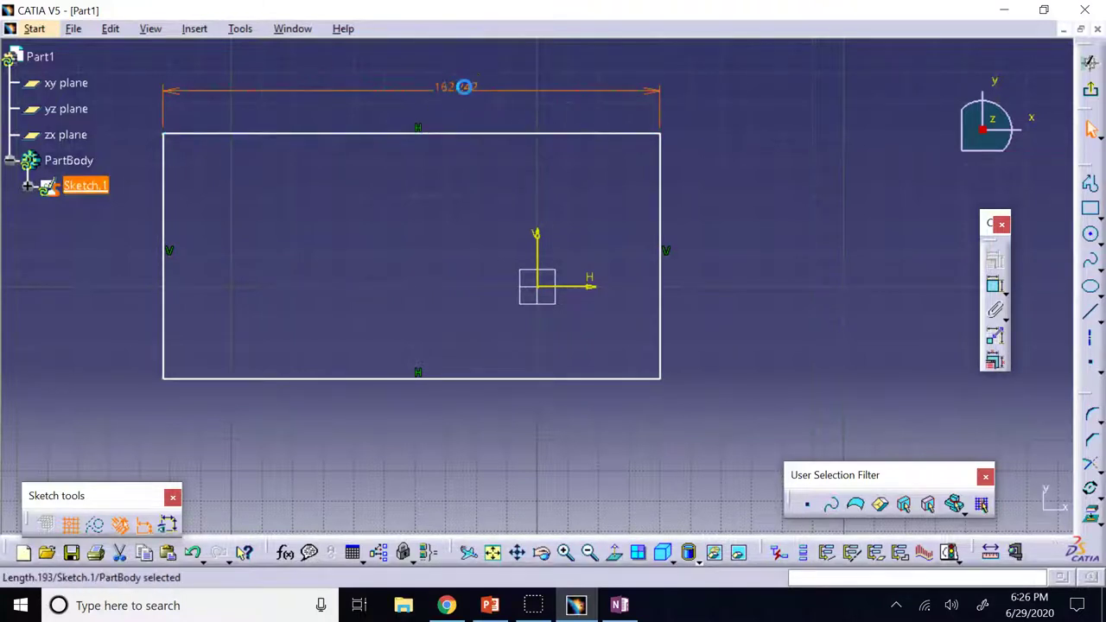
type("15")
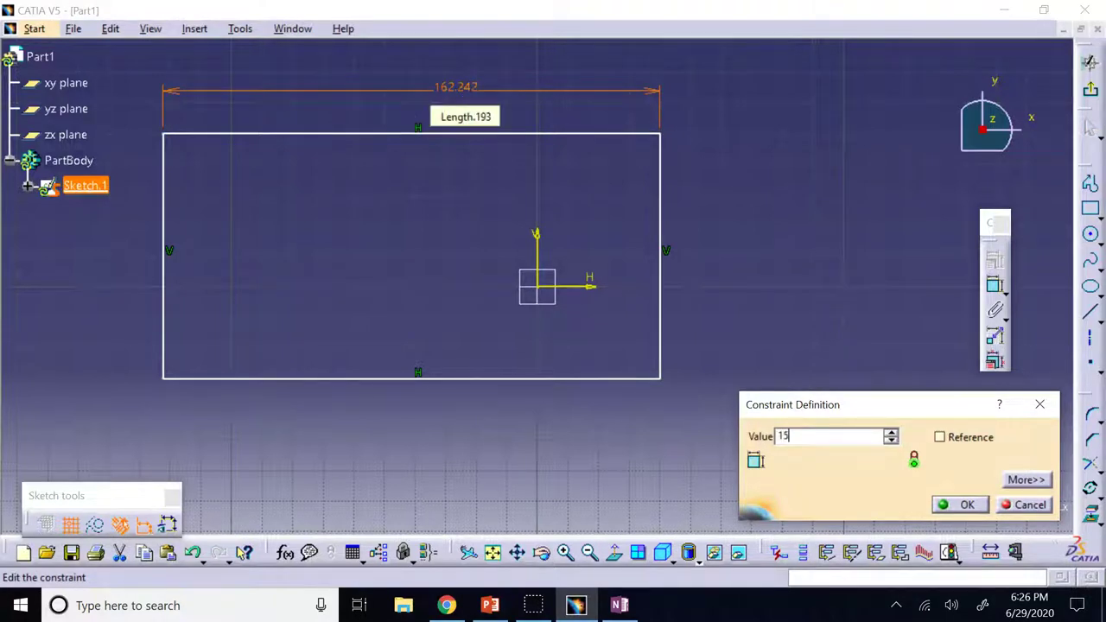
type("0")
key("Return")
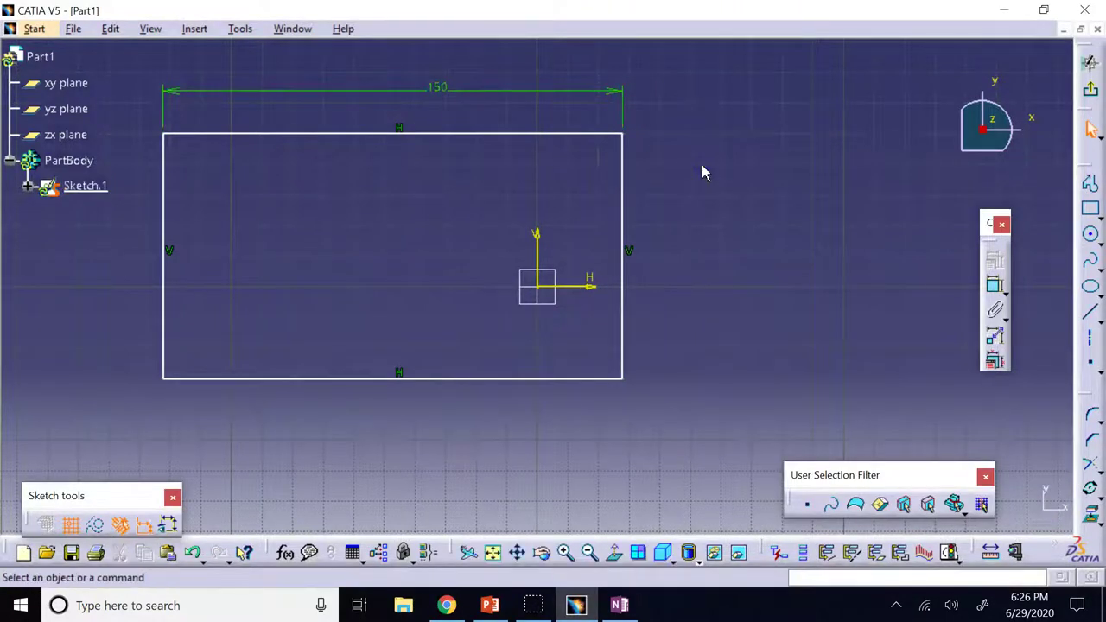
Dimension the length of the rectangle's right edge, place the dimension outside the rectangle, and set it to 50 mm
left_click(994, 285)
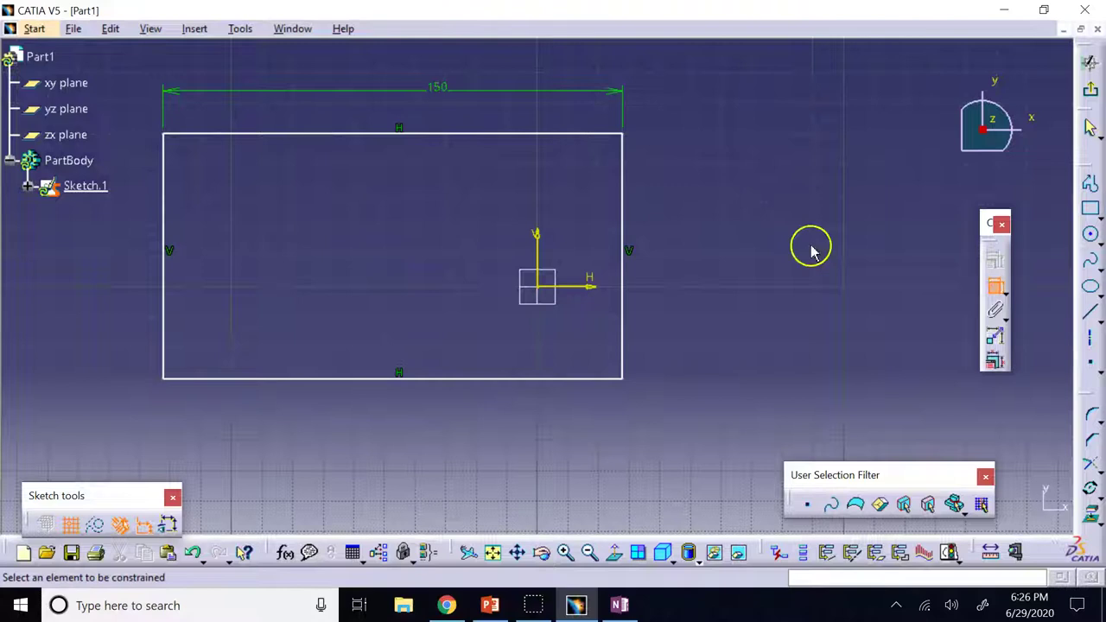
left_click(626, 232)
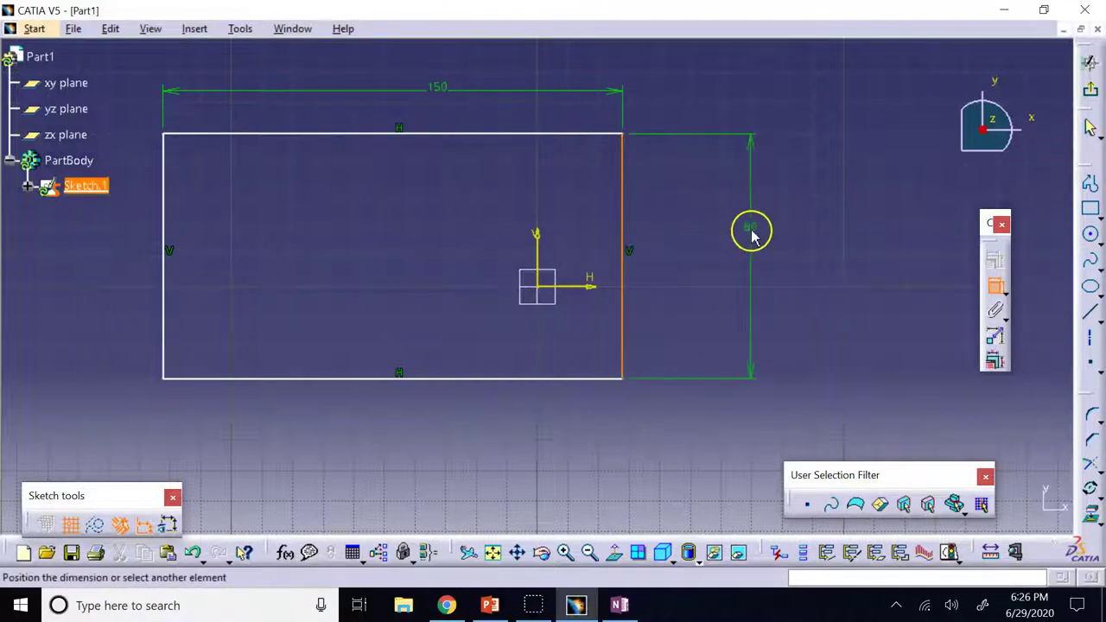
left_click(752, 232)
double_click(752, 232)
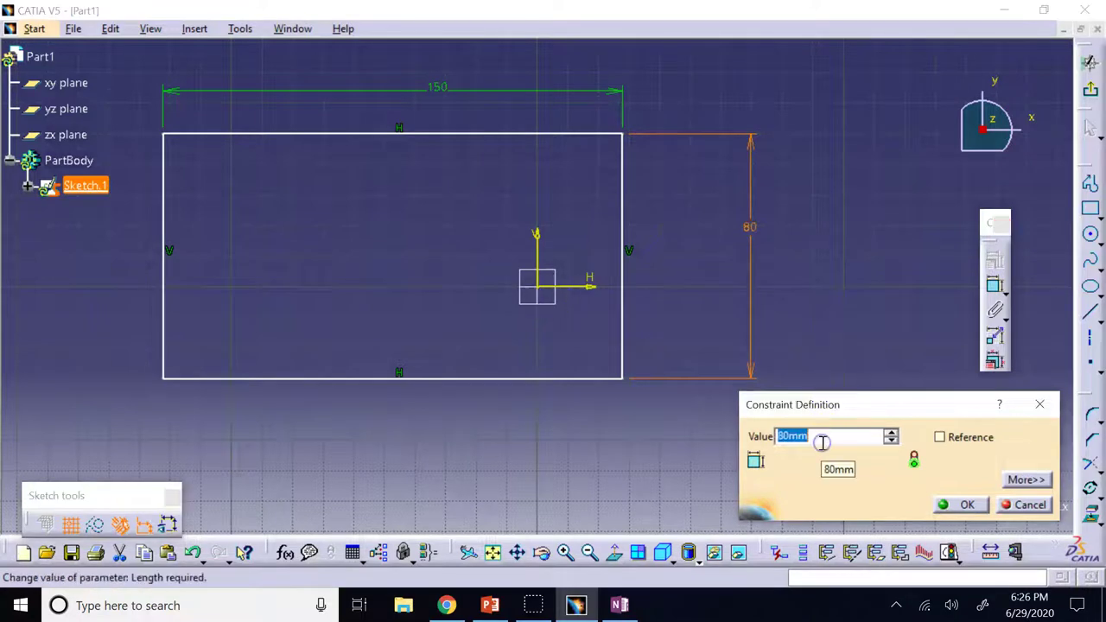
key("Return")
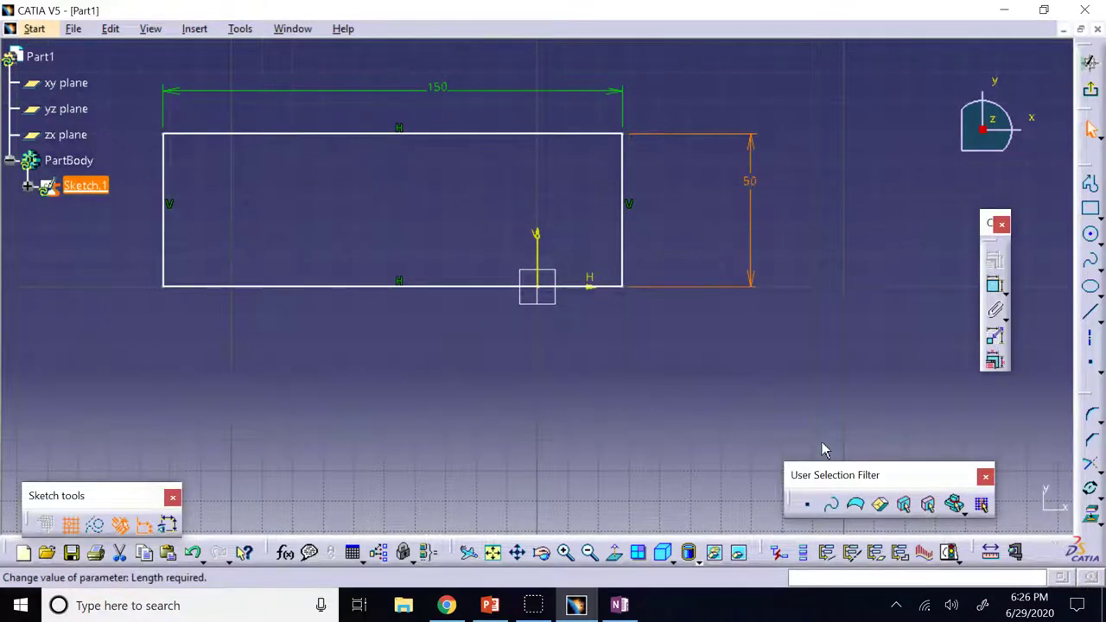
left_click(747, 422)
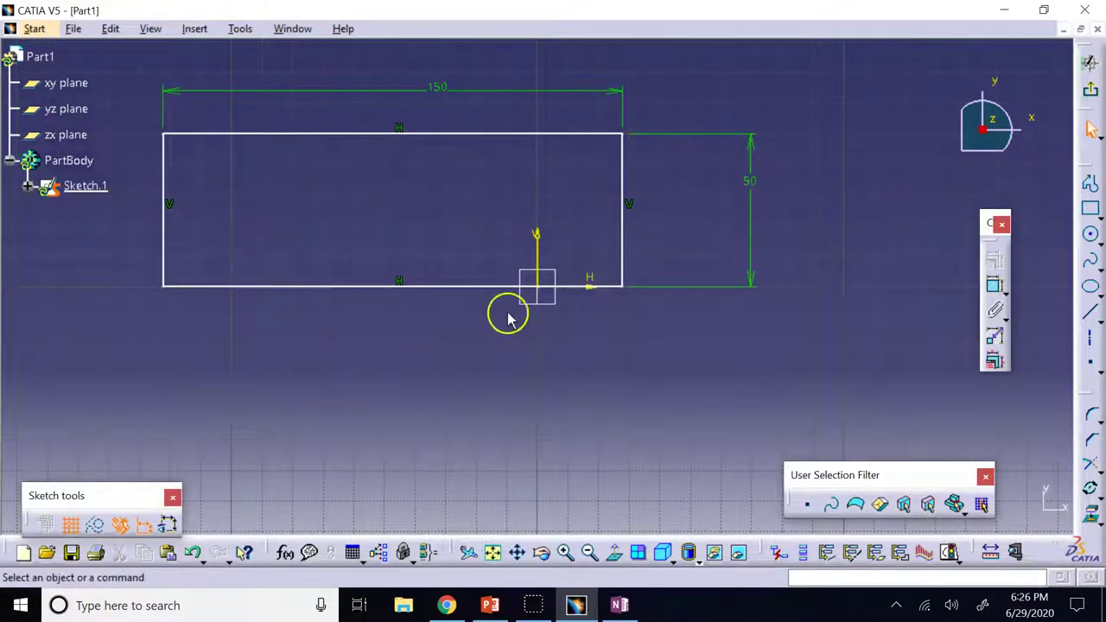
Change the length dimension of the rectangle's right edge to 60 mm
double_click(751, 183)
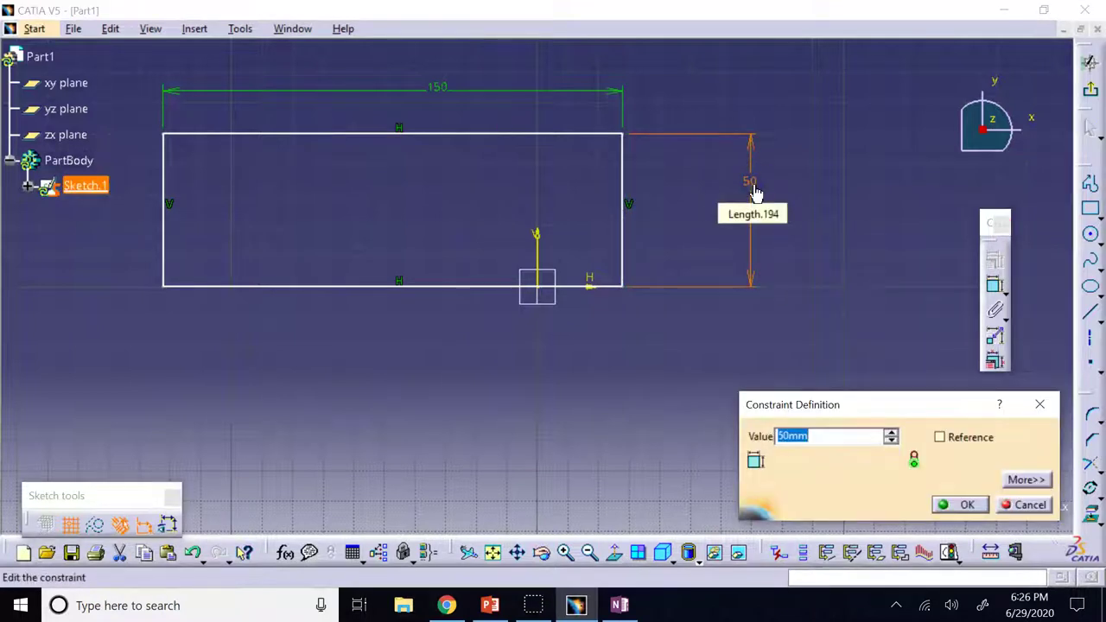
type("60")
key("Return")
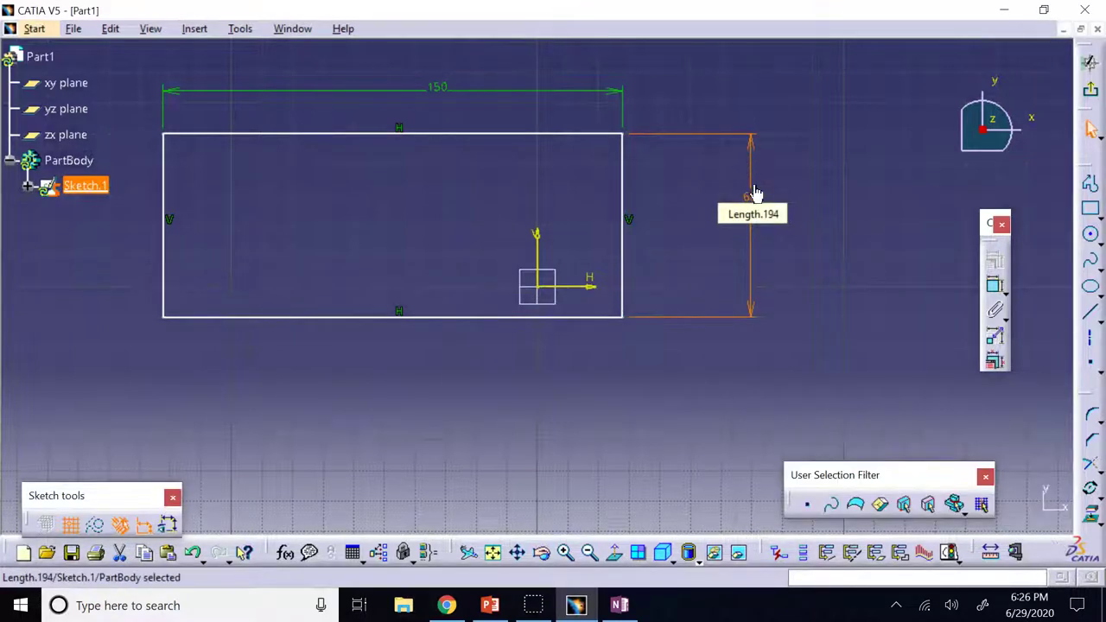
Move the rectangle by its bottom edge until it is roughly centred around the sketch origin
left_click(839, 153)
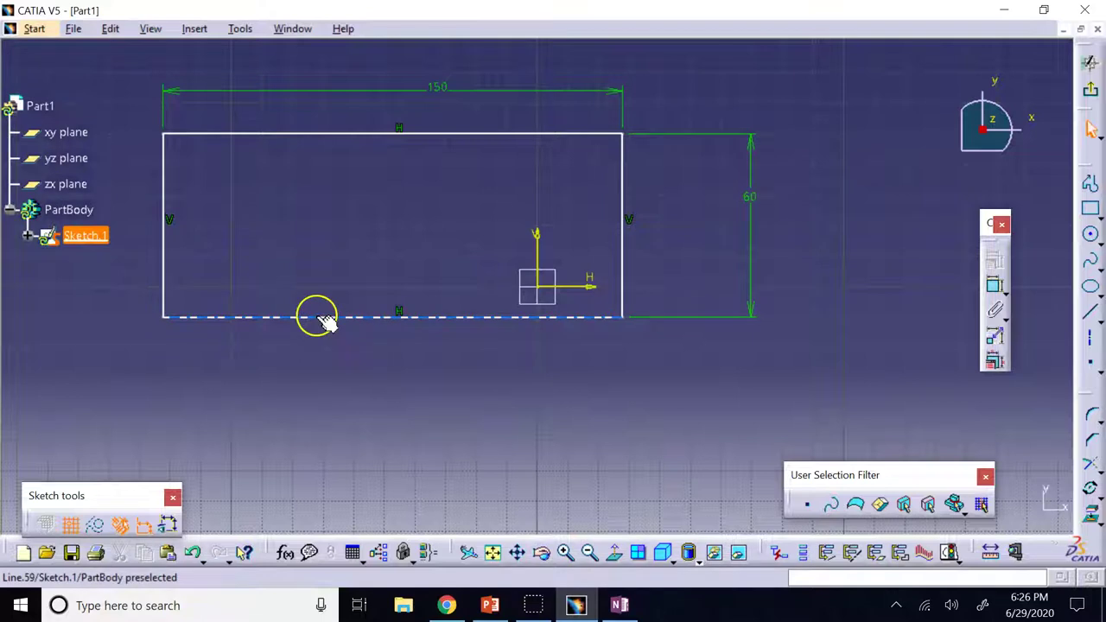
left_click_drag(321, 318, 438, 345)
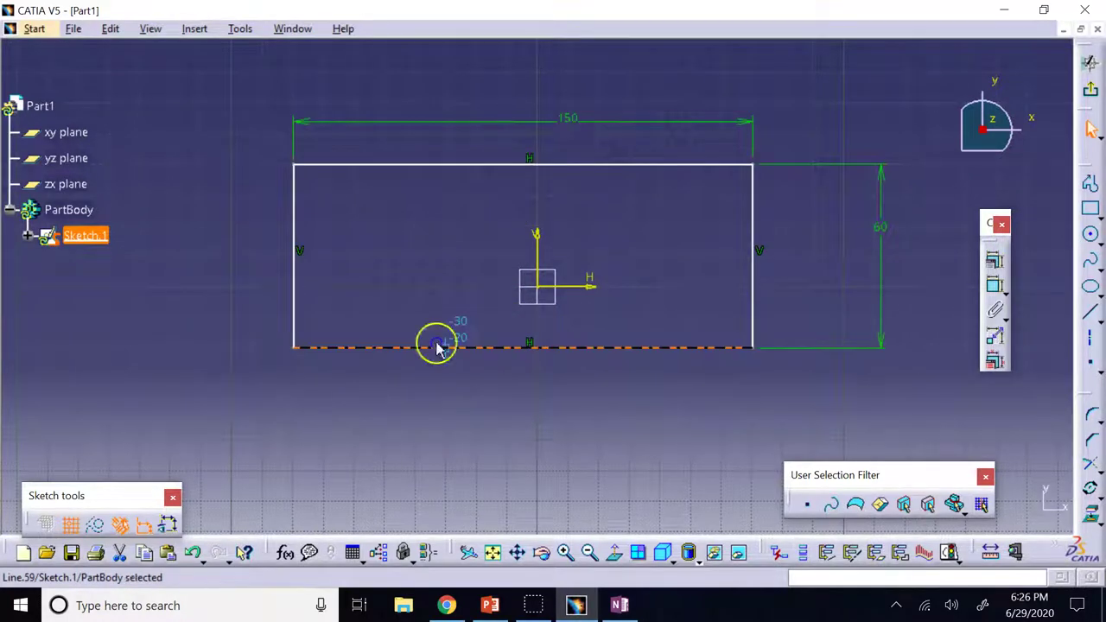
left_click(409, 441)
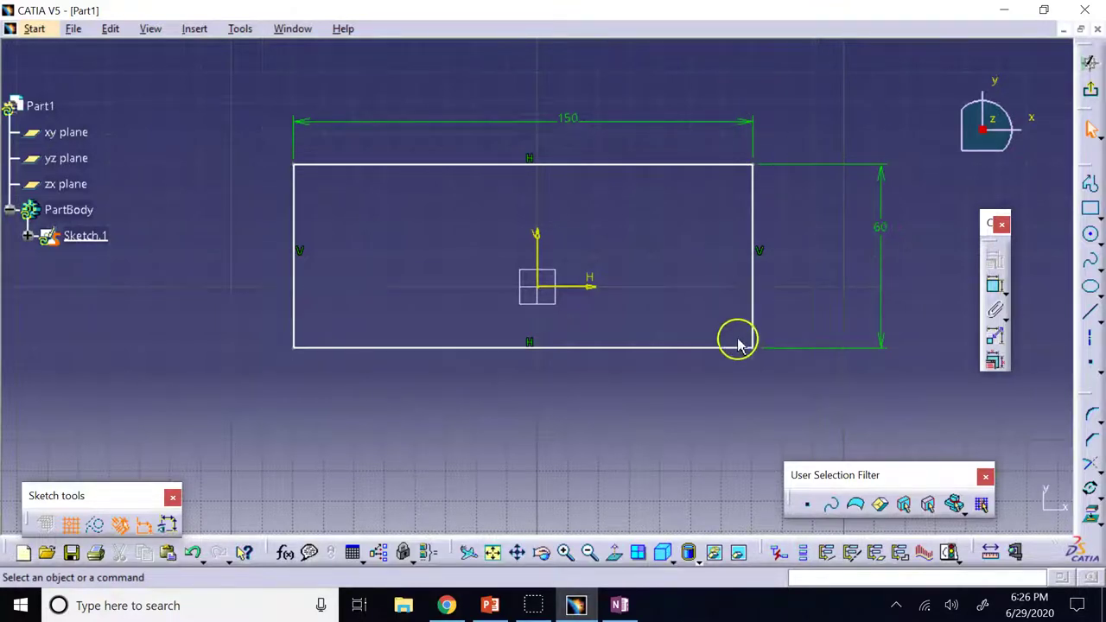
left_click_drag(728, 348, 730, 378)
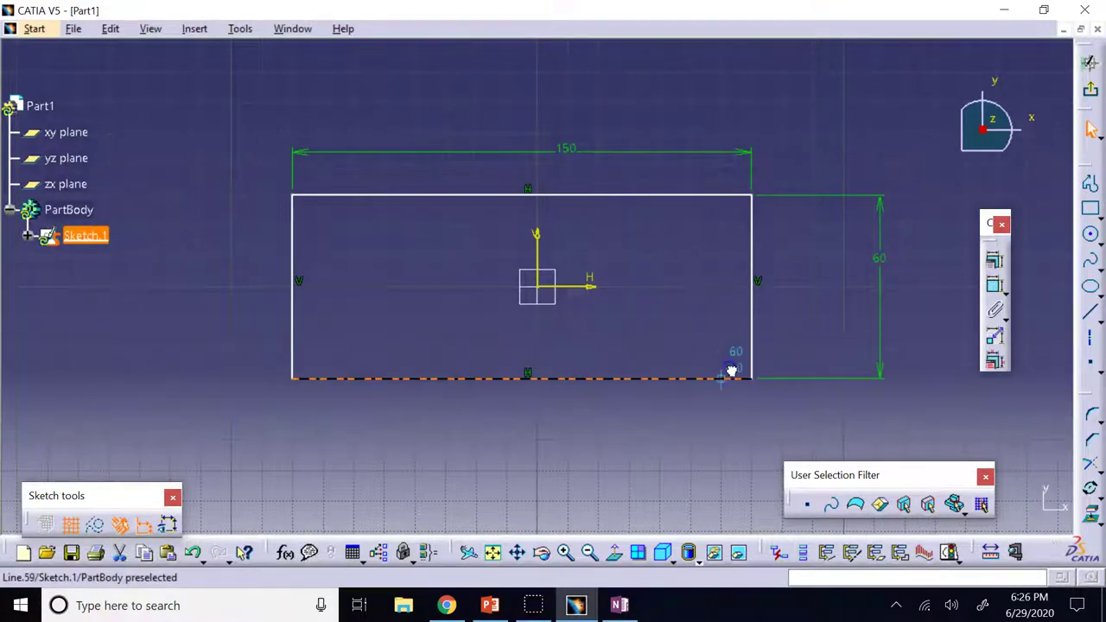
left_click(488, 256)
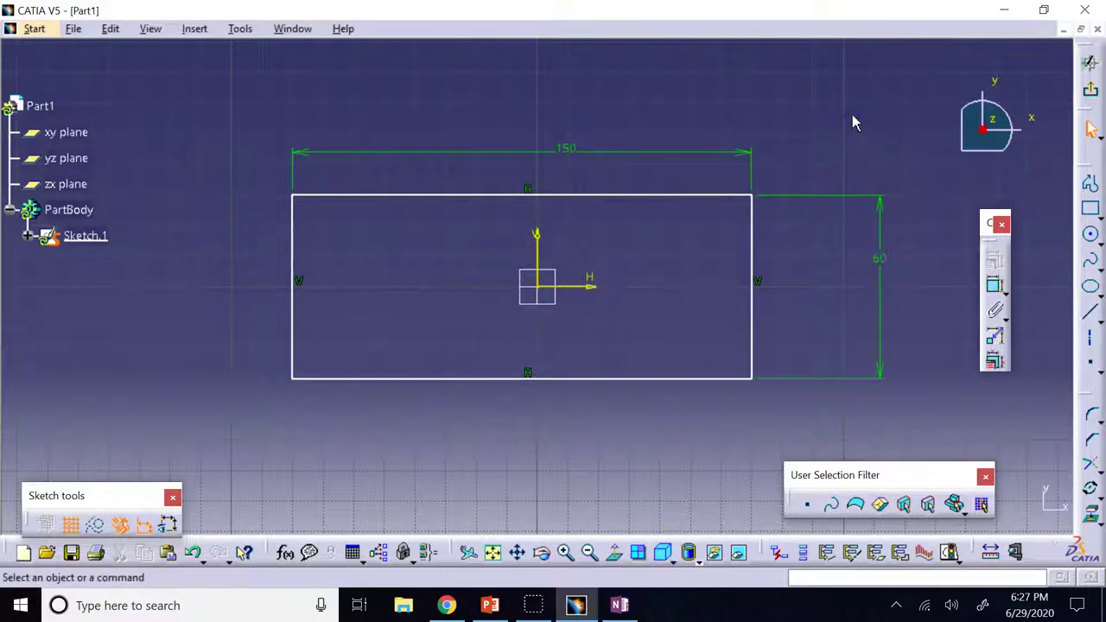
Dimension the distance from the rectangle's top edge to the H axis, placing it between the right edge and the 60 mm dimension
left_click(995, 285)
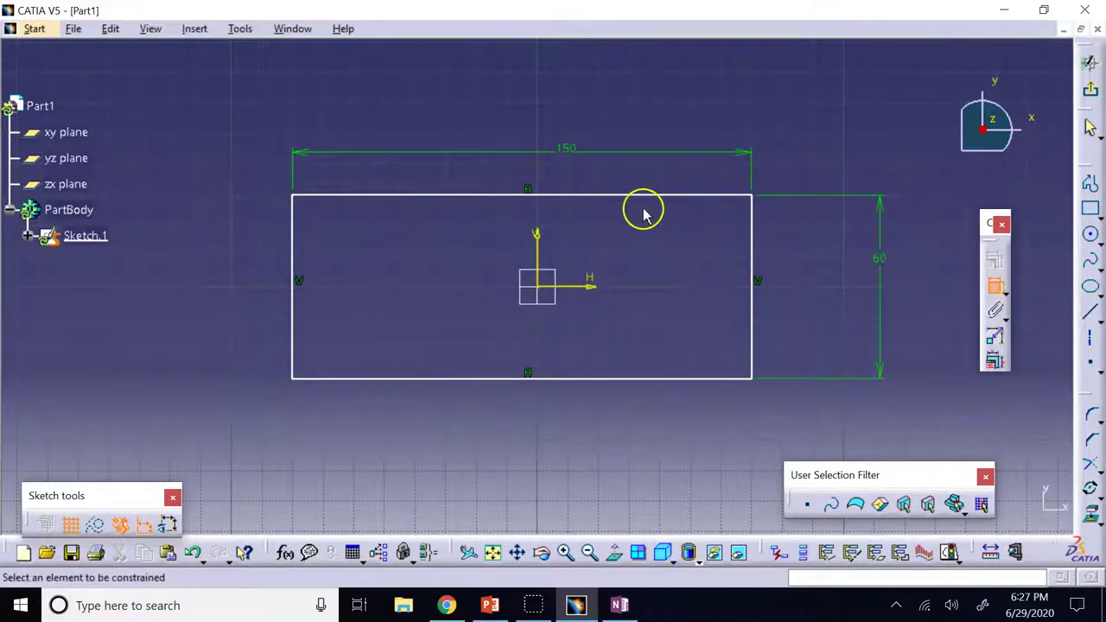
left_click(621, 196)
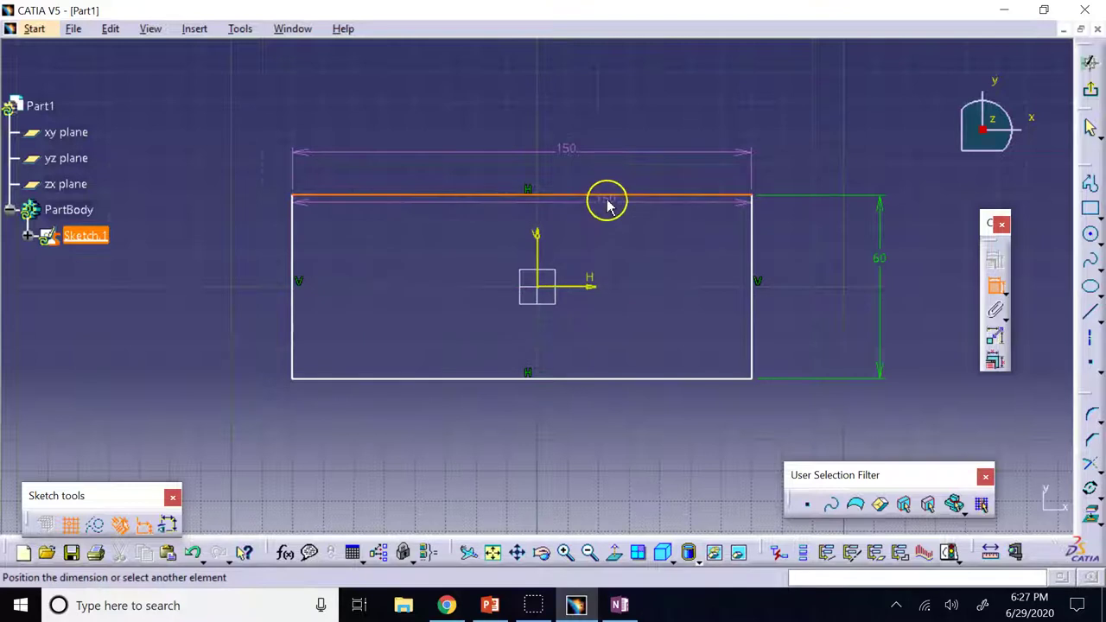
left_click(590, 290)
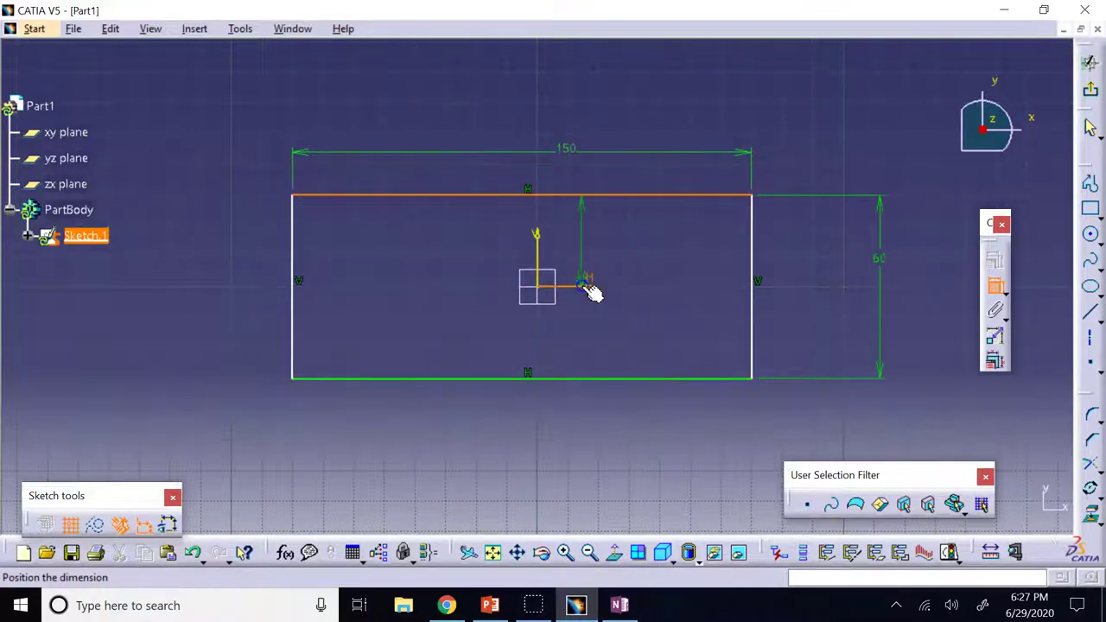
left_click(805, 242)
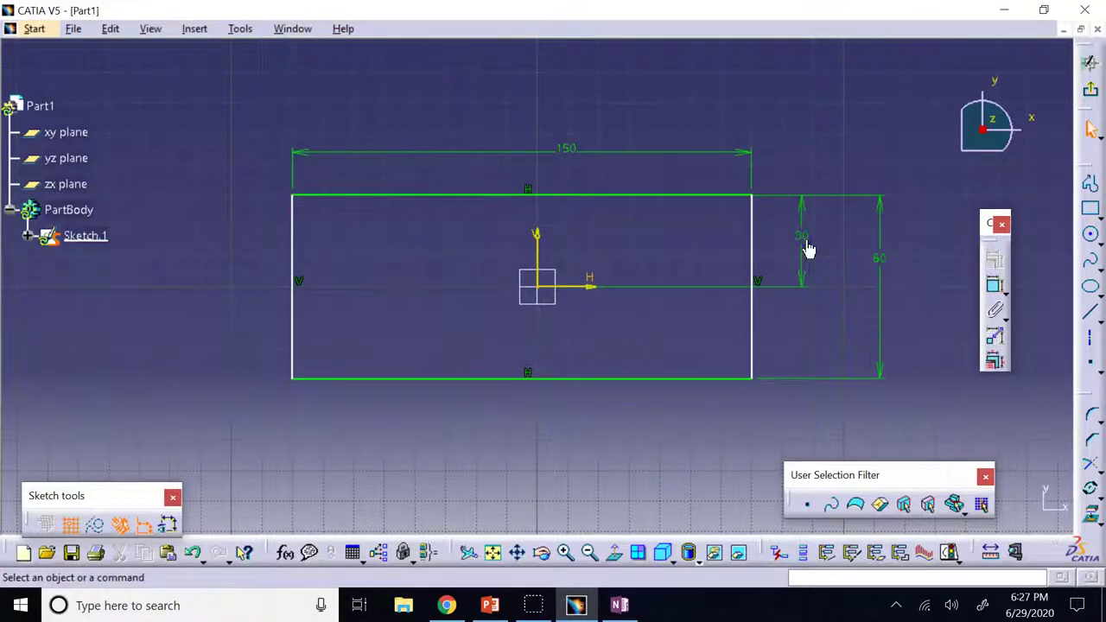
Dimension the distance from the rectangle's right edge to the V axis below the rectangle and set it to 75 mm
left_click(1003, 288)
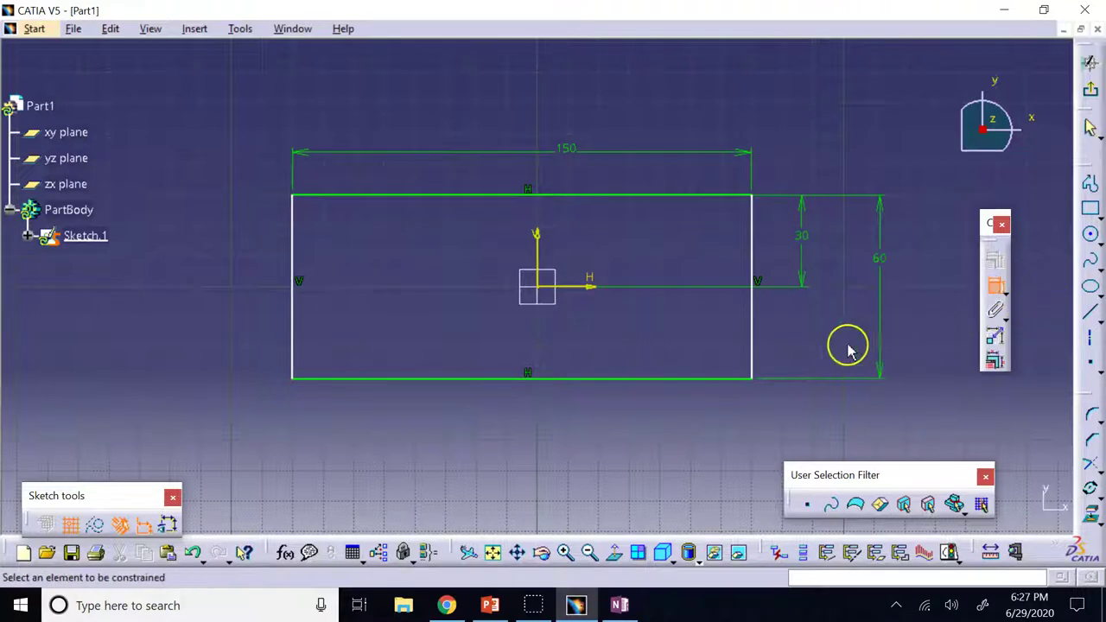
left_click(752, 345)
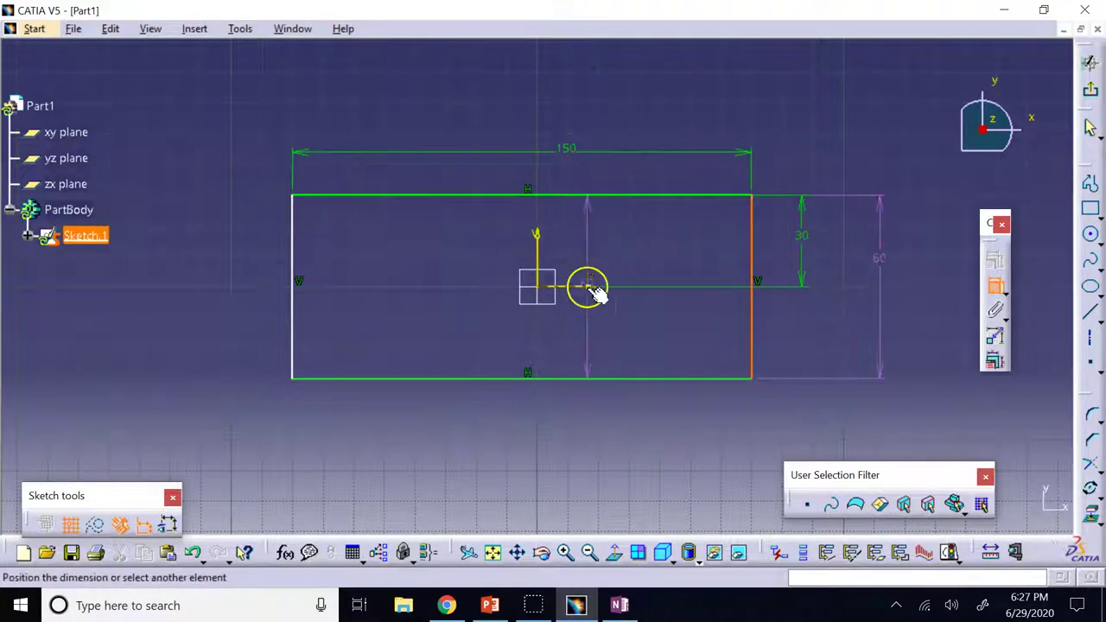
left_click(538, 258)
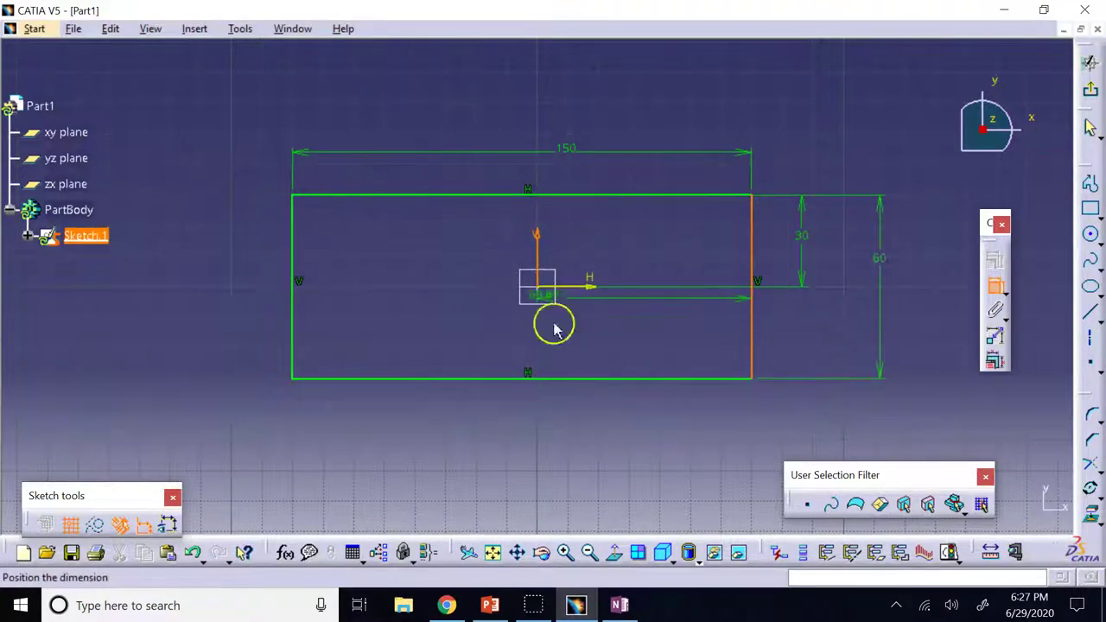
left_click(599, 419)
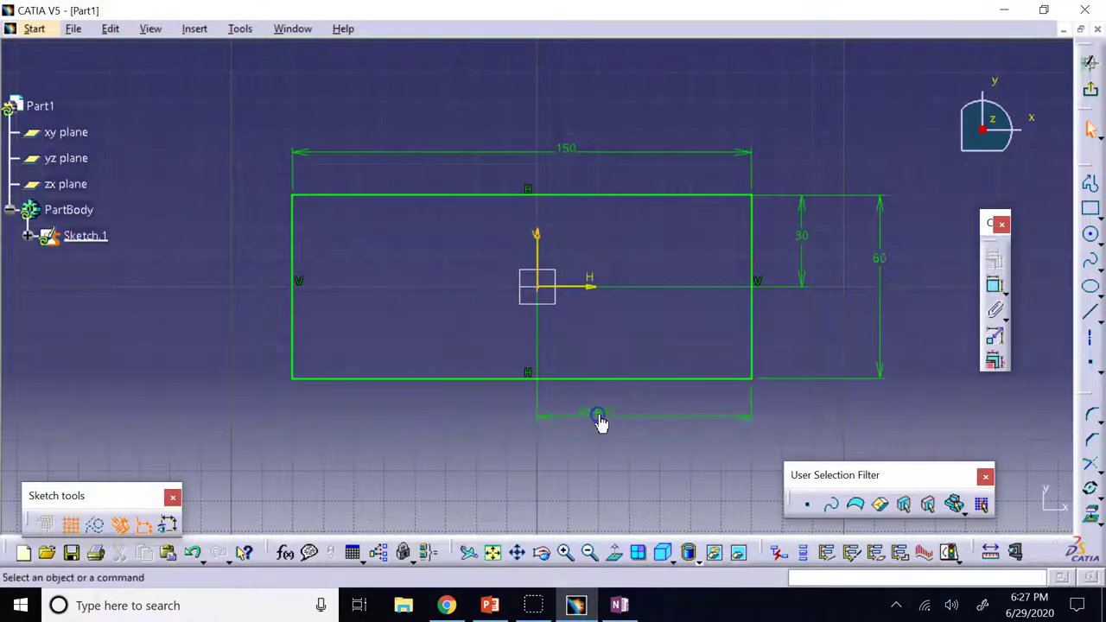
left_click(600, 419)
double_click(602, 420)
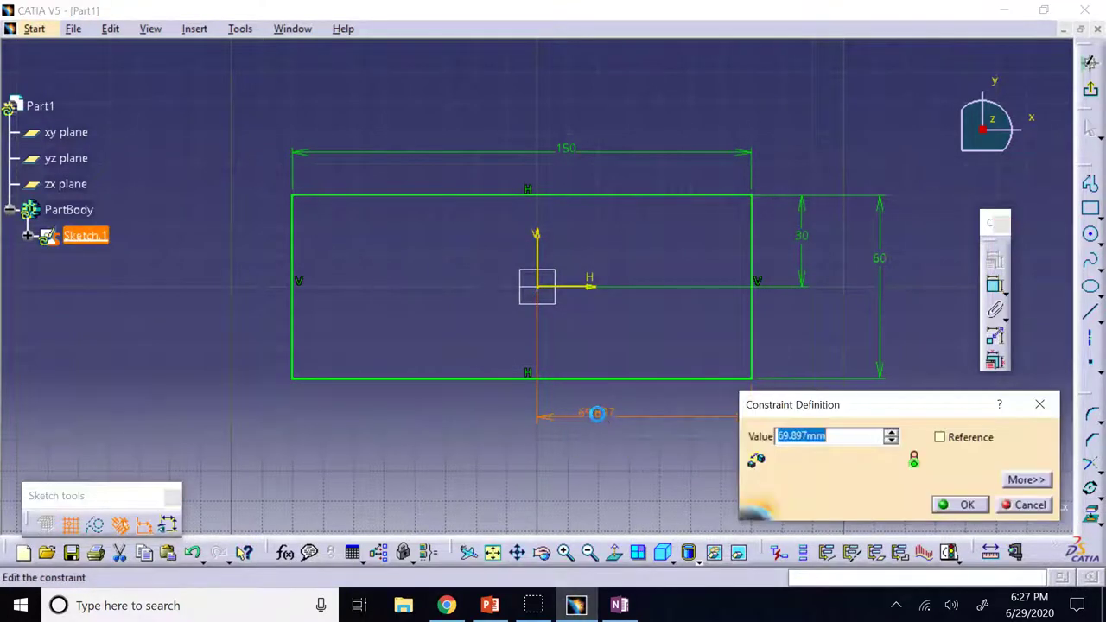
type("75")
key("Return")
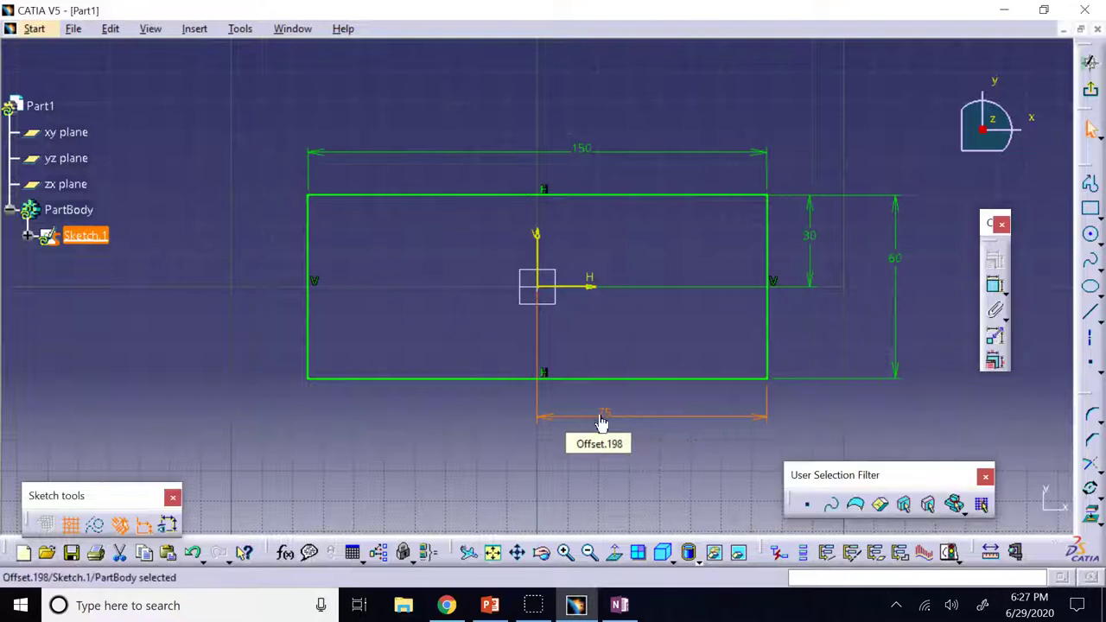
left_click(828, 110)
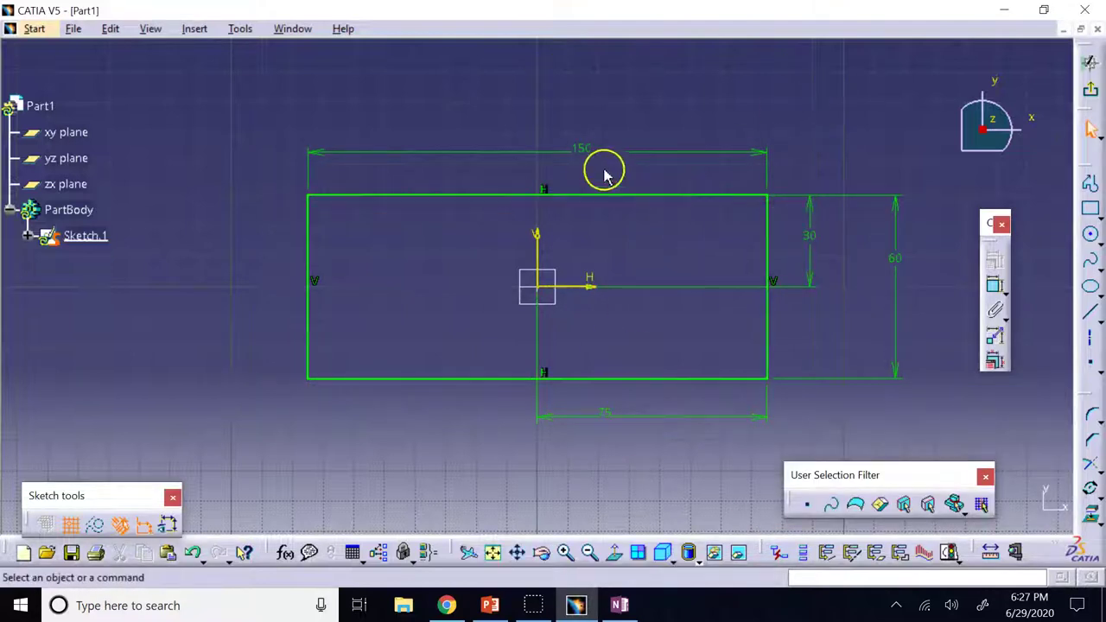
Reposition the 75 mm dimension between the top edge and the 150 mm dimension, and try to pull the rectangle's top edge
left_click(585, 151)
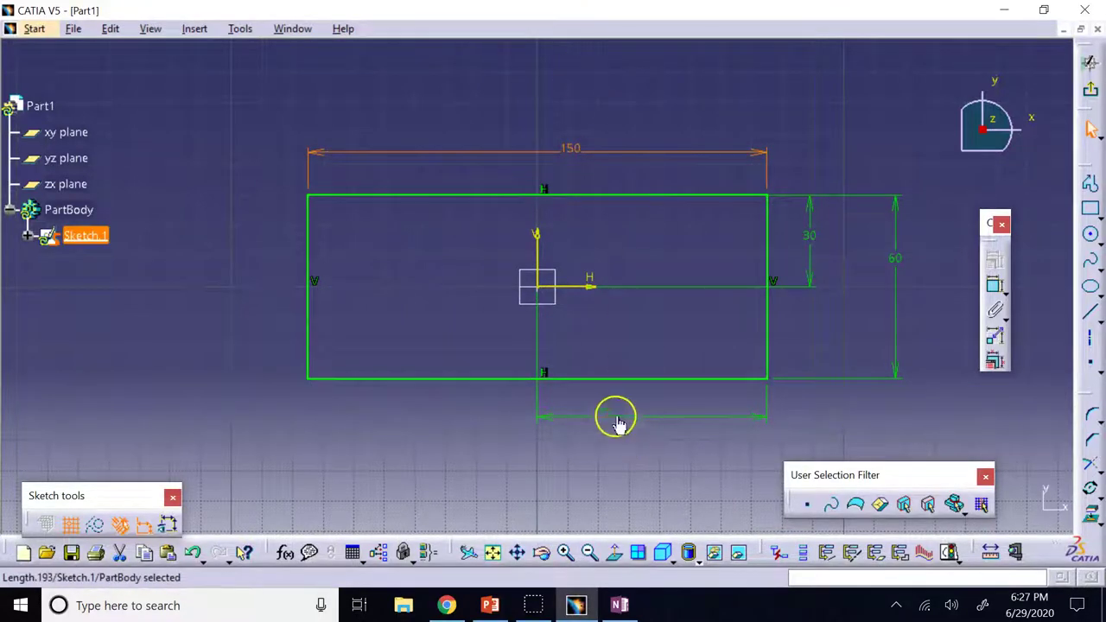
left_click_drag(613, 418, 585, 173)
left_click(670, 110)
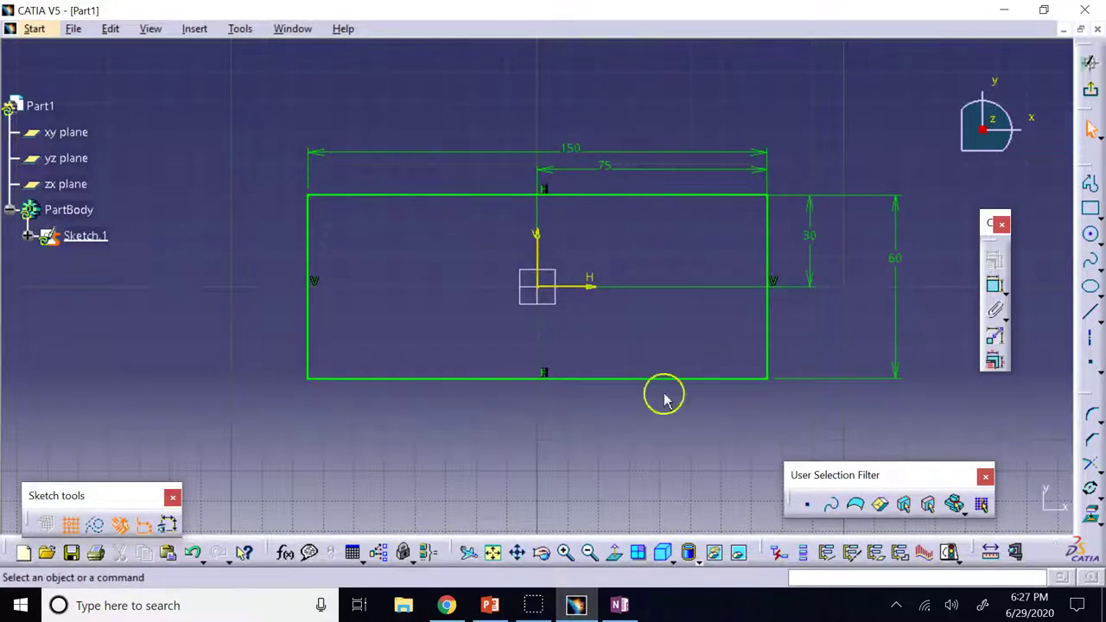
left_click(322, 196)
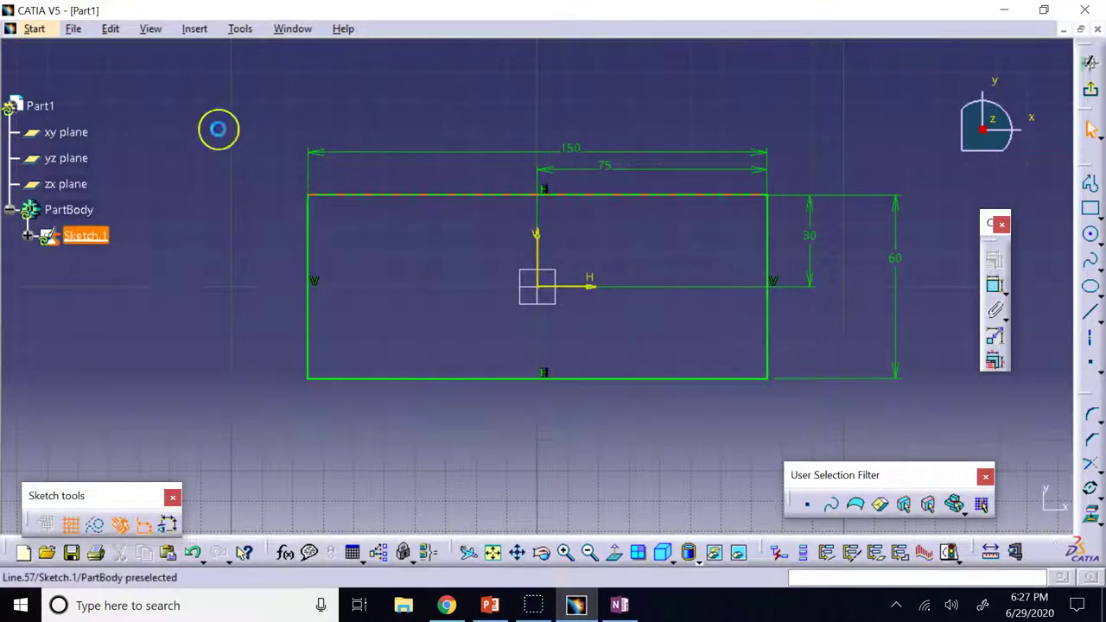
left_click(485, 448)
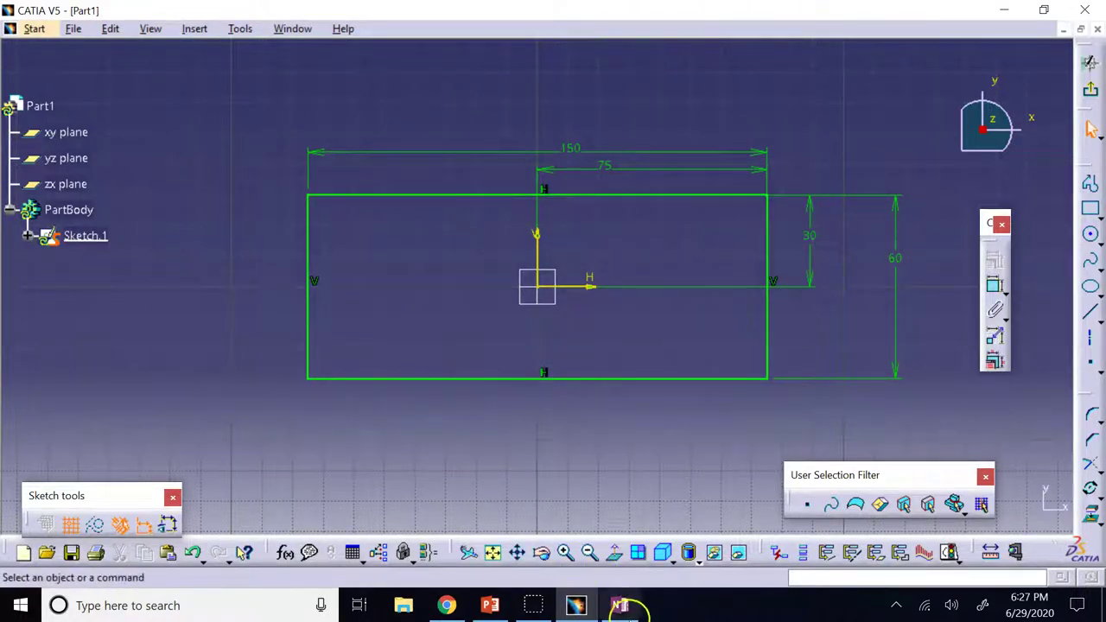
Switch to the handwritten sketch constraints notes in OneNote
left_click(620, 605)
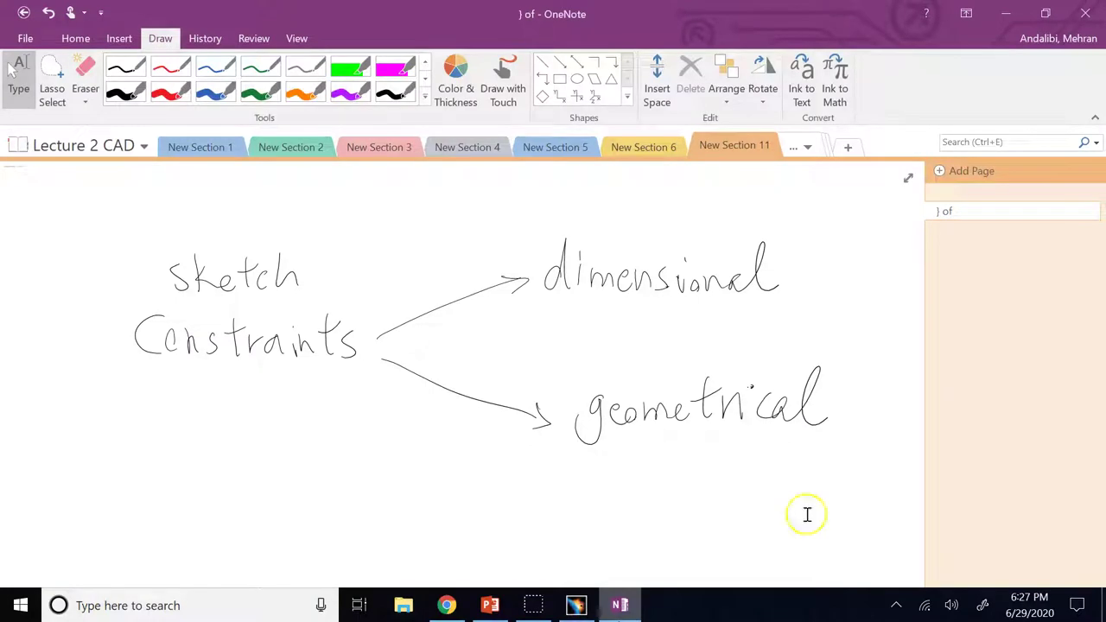
right_click(270, 151)
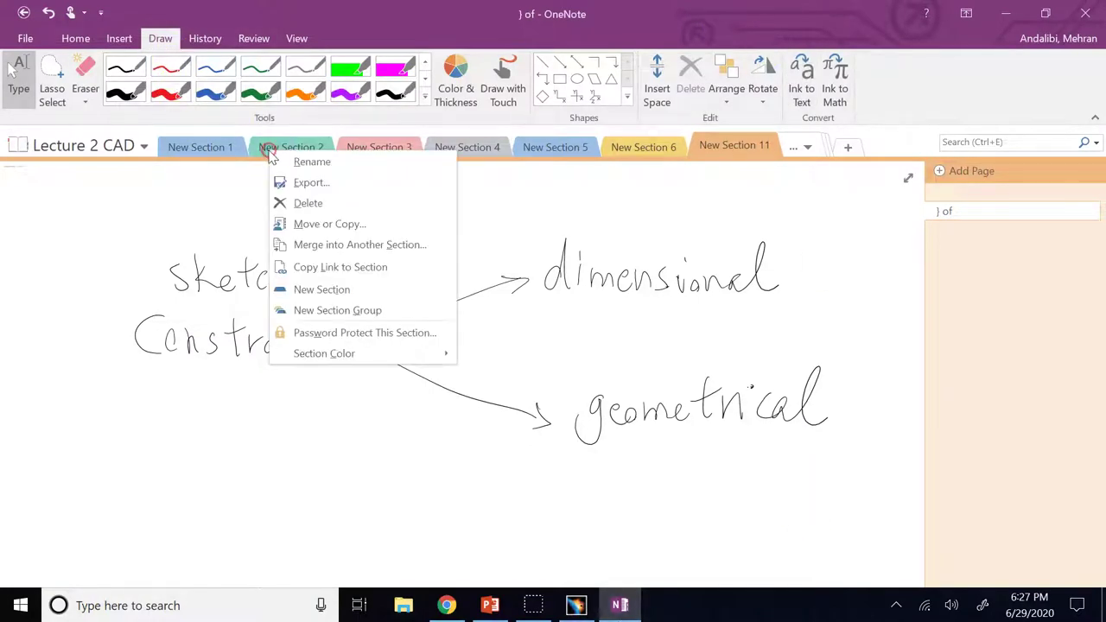
left_click(308, 203)
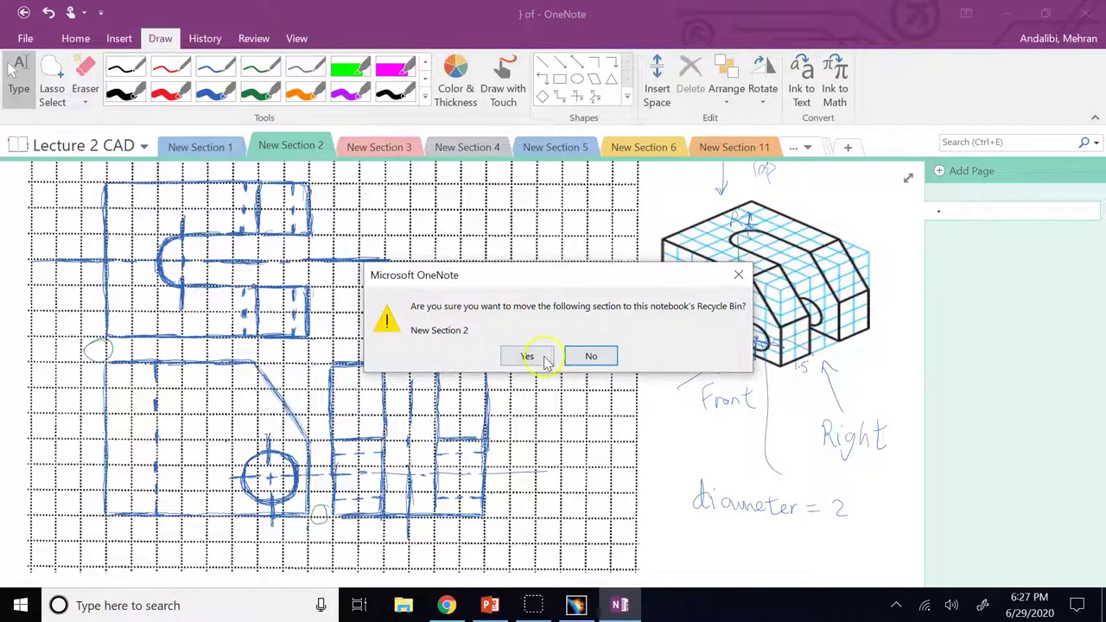
left_click(591, 356)
Delete New Section 1 and New Section 4 from the Lecture 2 CAD notebook
right_click(220, 148)
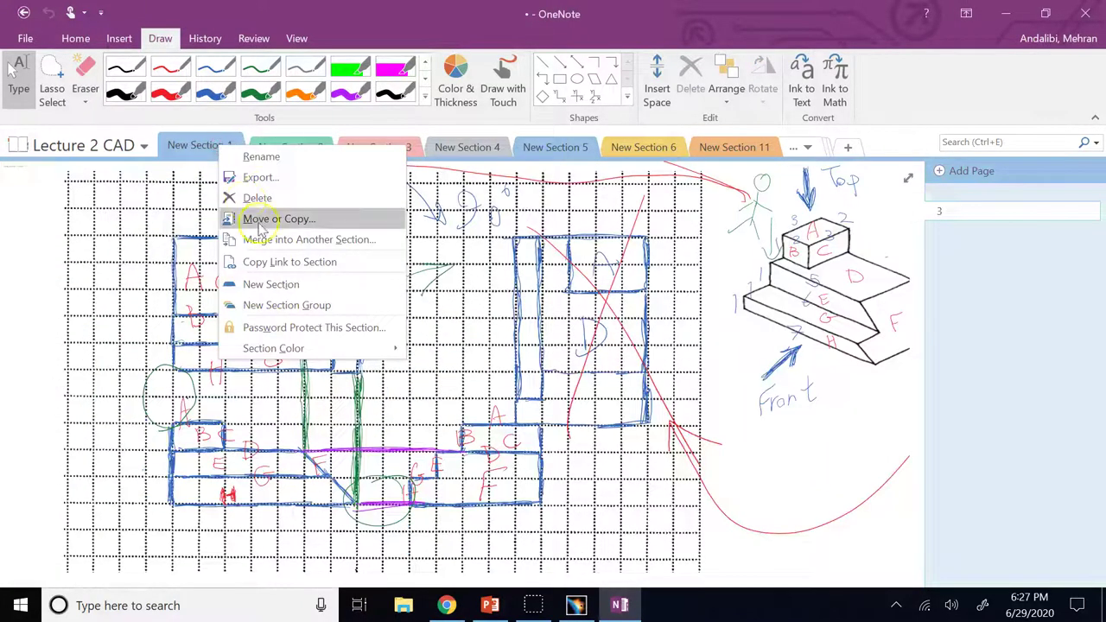
left_click(339, 197)
left_click(528, 356)
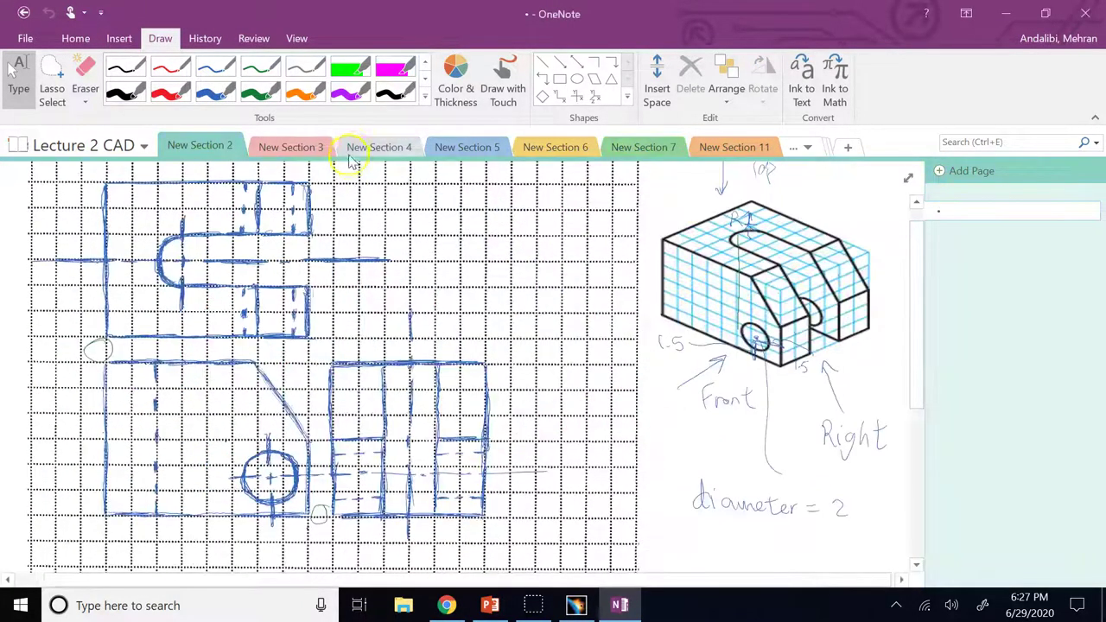
right_click(352, 150)
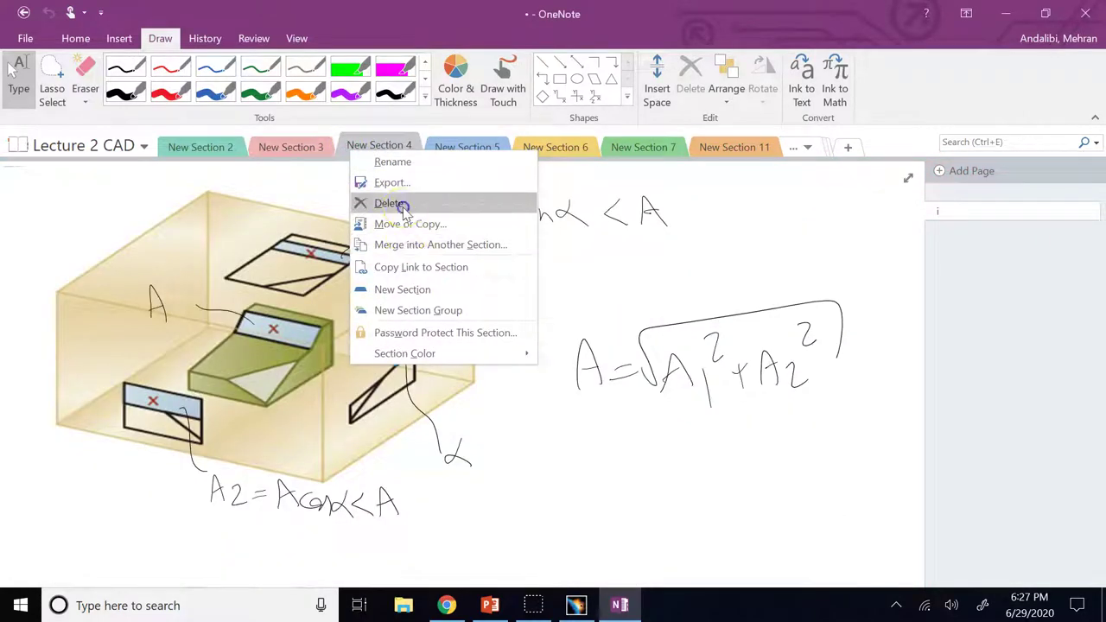
left_click(387, 203)
left_click(527, 356)
Delete New Section 6 and New Section 7 from the Lecture 2 CAD notebook
right_click(458, 150)
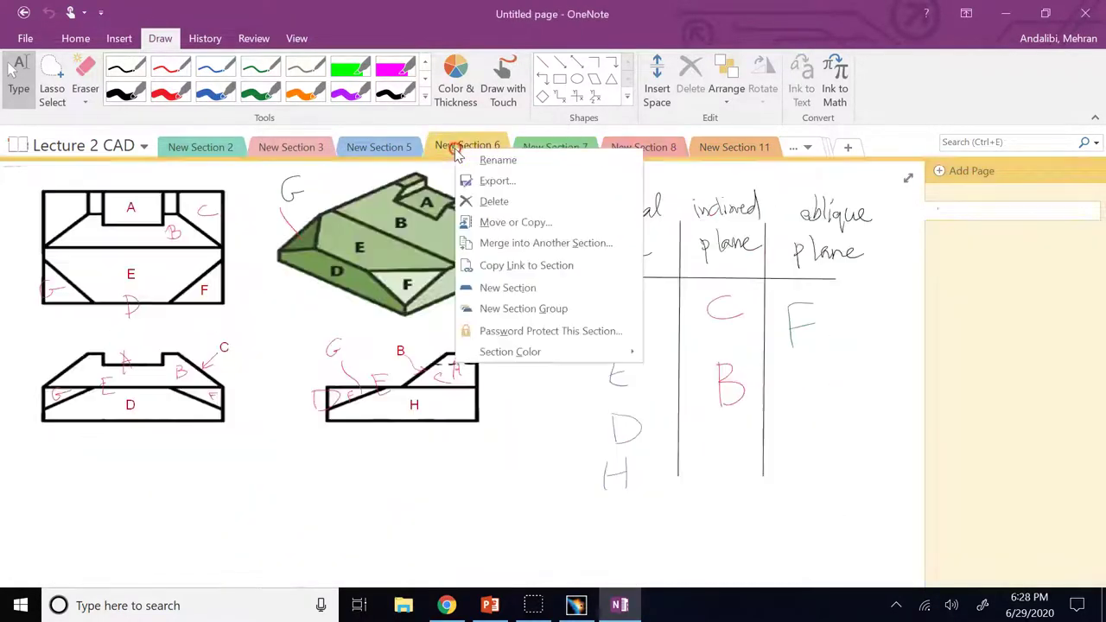
left_click(510, 200)
left_click(527, 356)
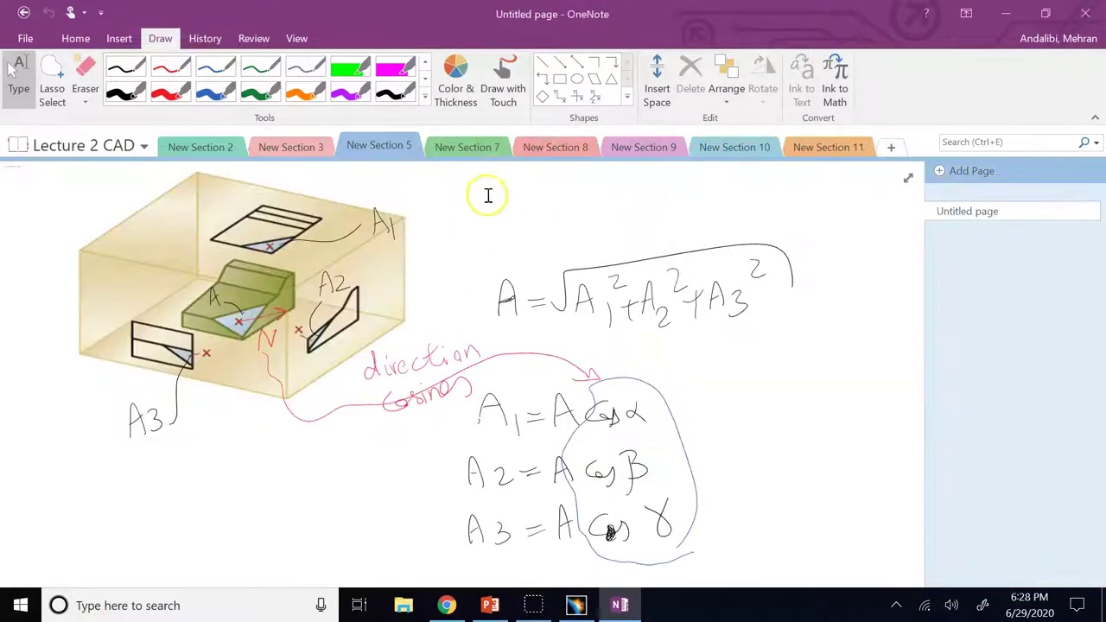
right_click(487, 149)
left_click(526, 198)
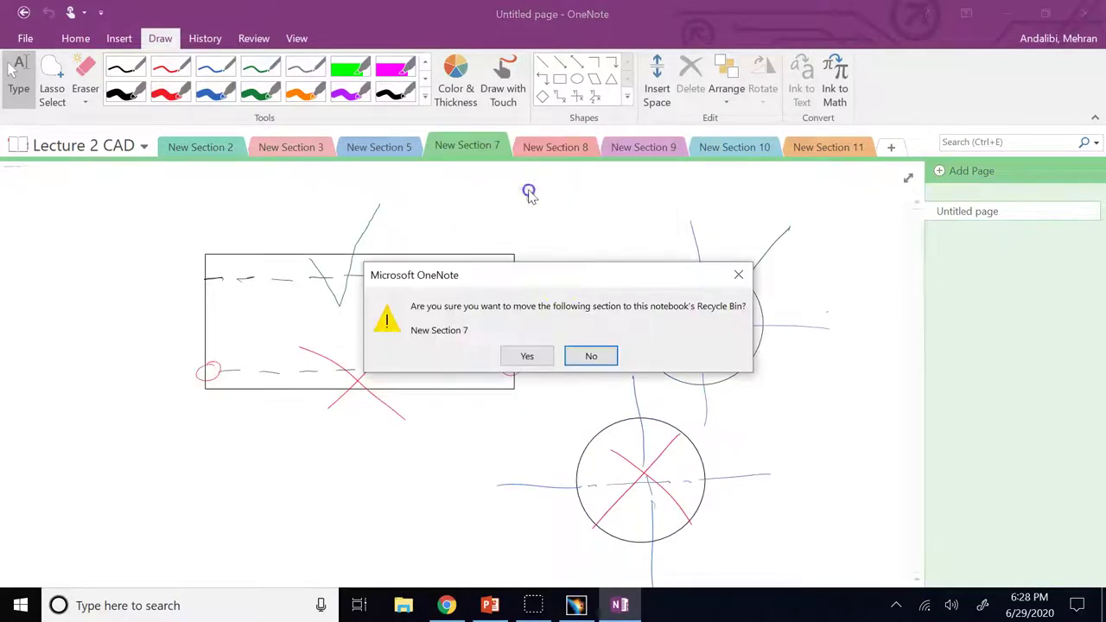
left_click(528, 355)
Delete New Section 5 and New Section 3 from the notebook, keeping New Section 8 and New Section 9
right_click(377, 147)
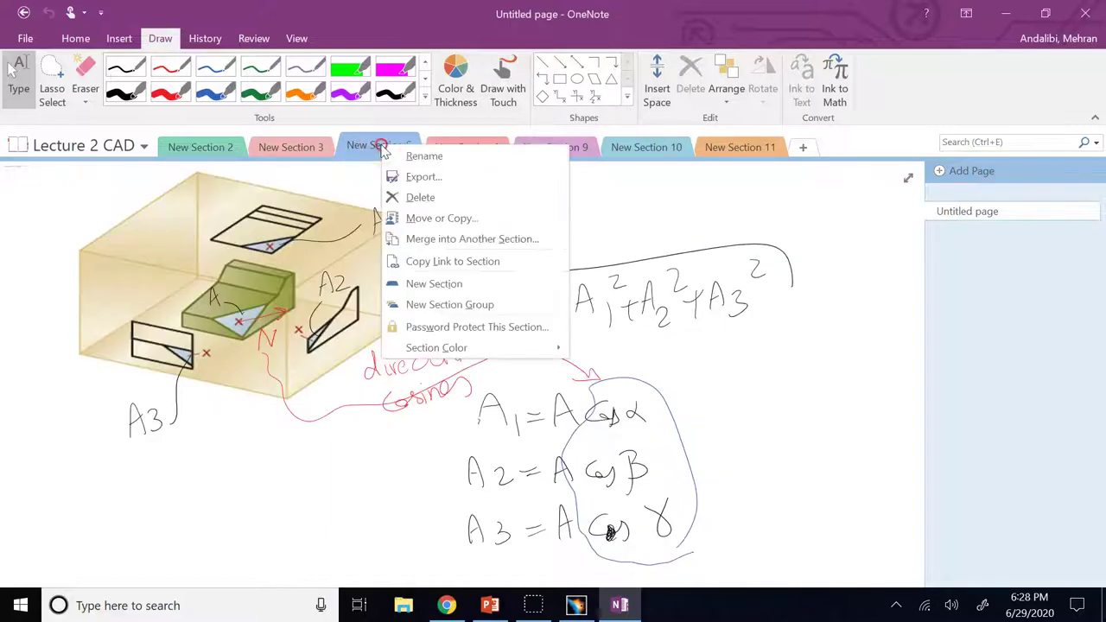
left_click(426, 210)
left_click(527, 356)
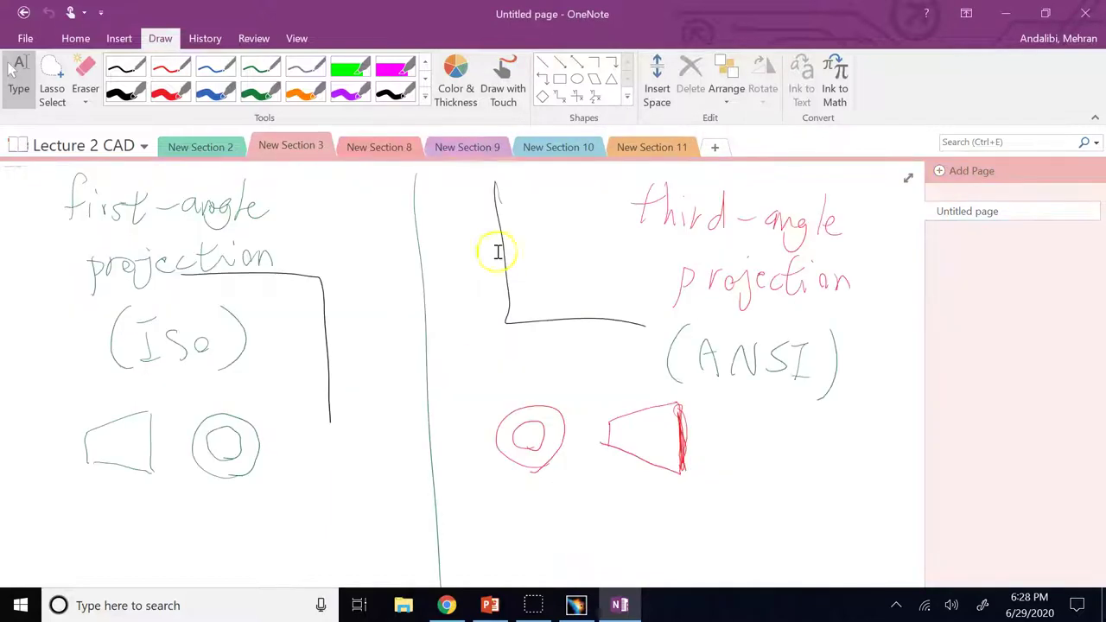
right_click(469, 145)
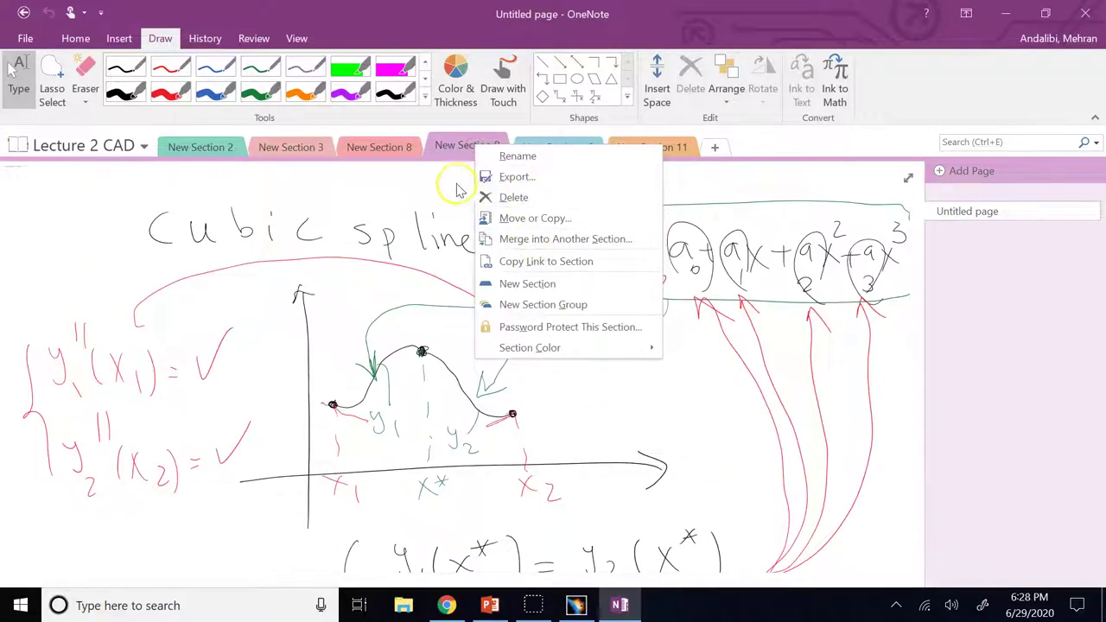
left_click(377, 147)
left_click(304, 146)
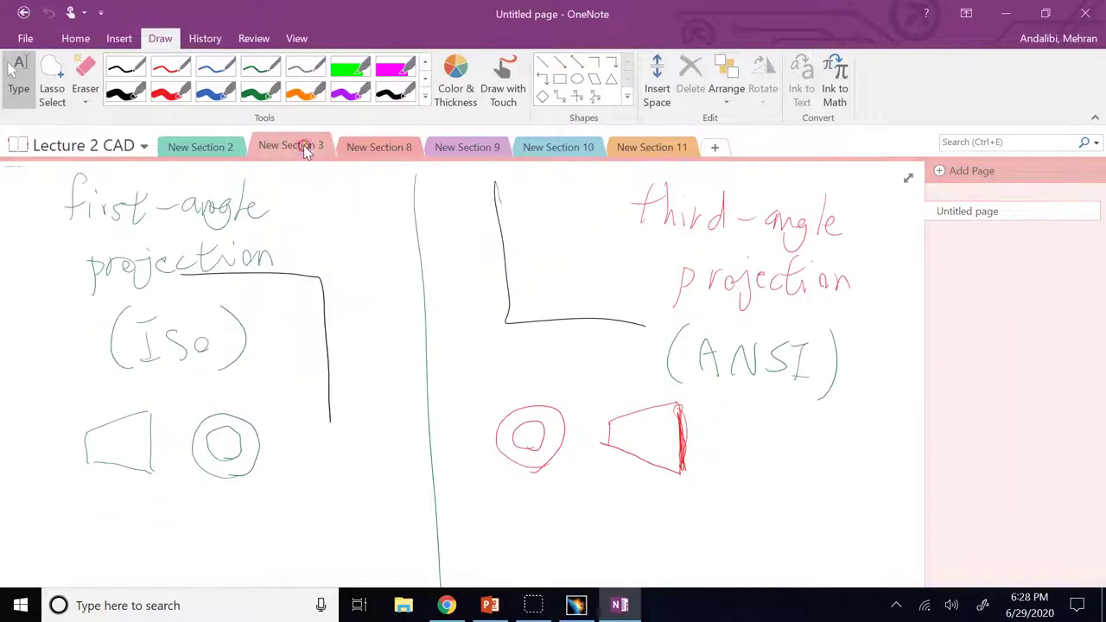
right_click(304, 146)
left_click(343, 199)
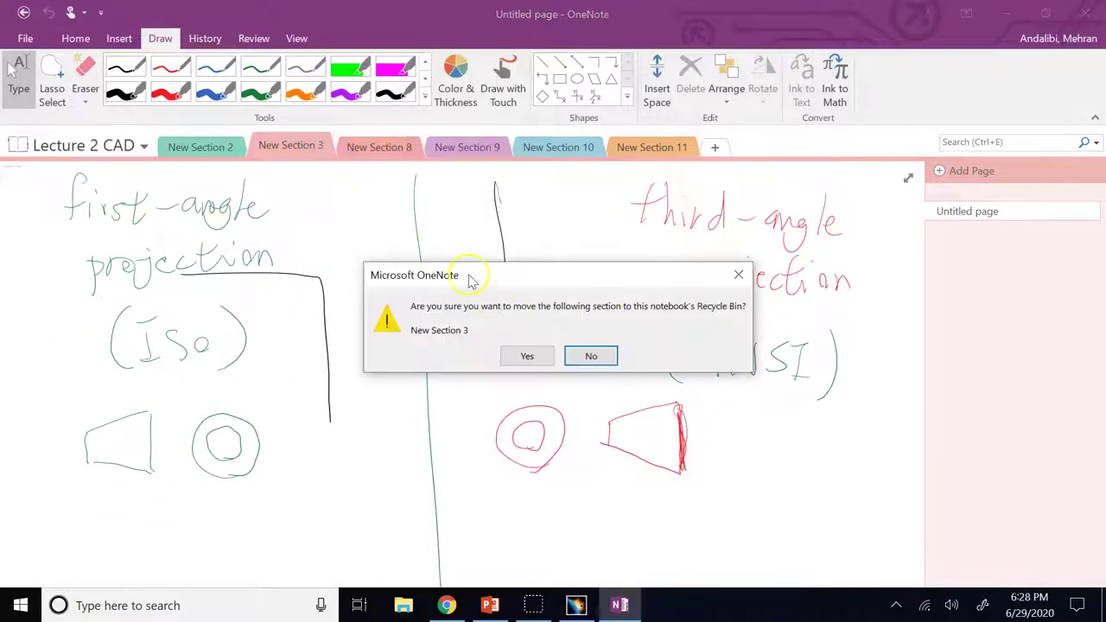
left_click(526, 355)
Delete New Section 2 from the Lecture 2 CAD notebook
right_click(222, 147)
left_click(281, 201)
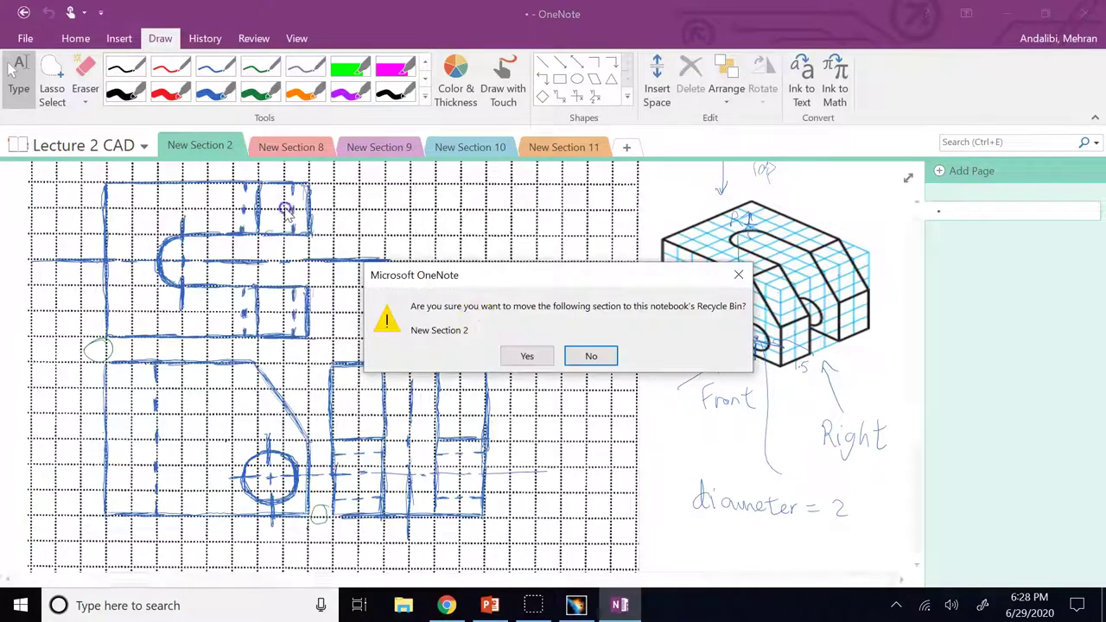
left_click(526, 355)
Handwrite "fully-defined" in black beside "green:" in the New Section 10 notes, and switch back to the CATIA sketch
left_click(472, 147)
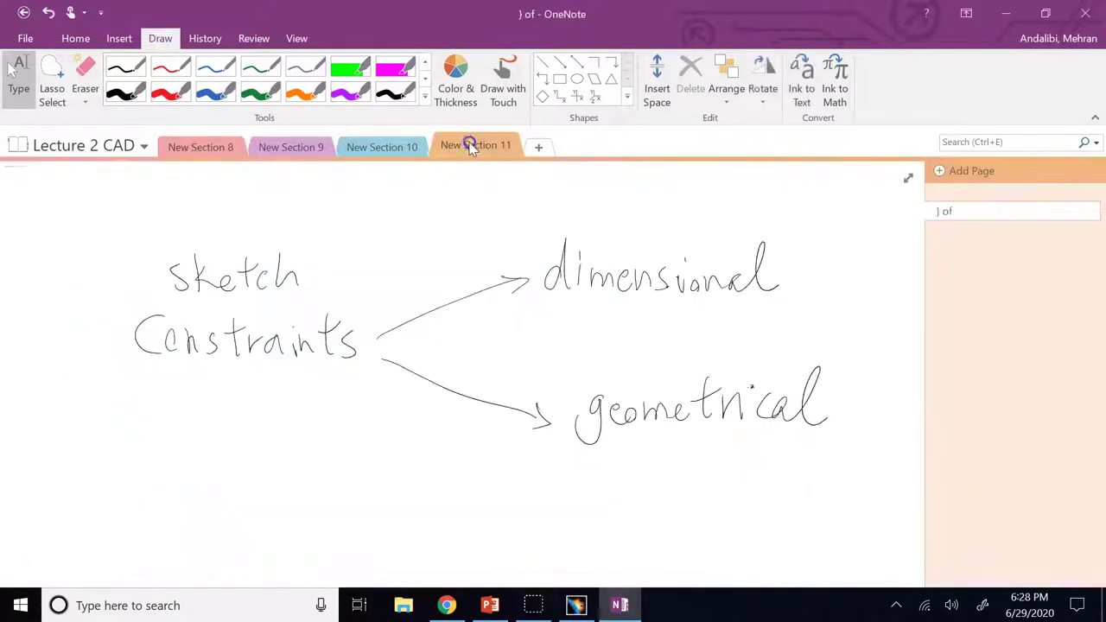
left_click(402, 145)
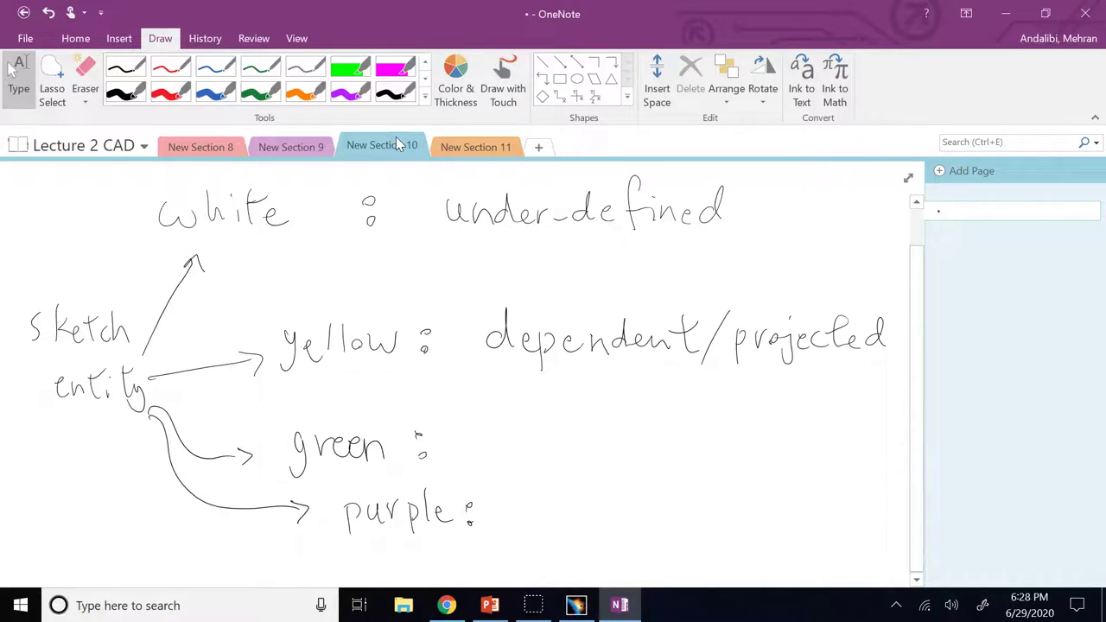
left_click(128, 91)
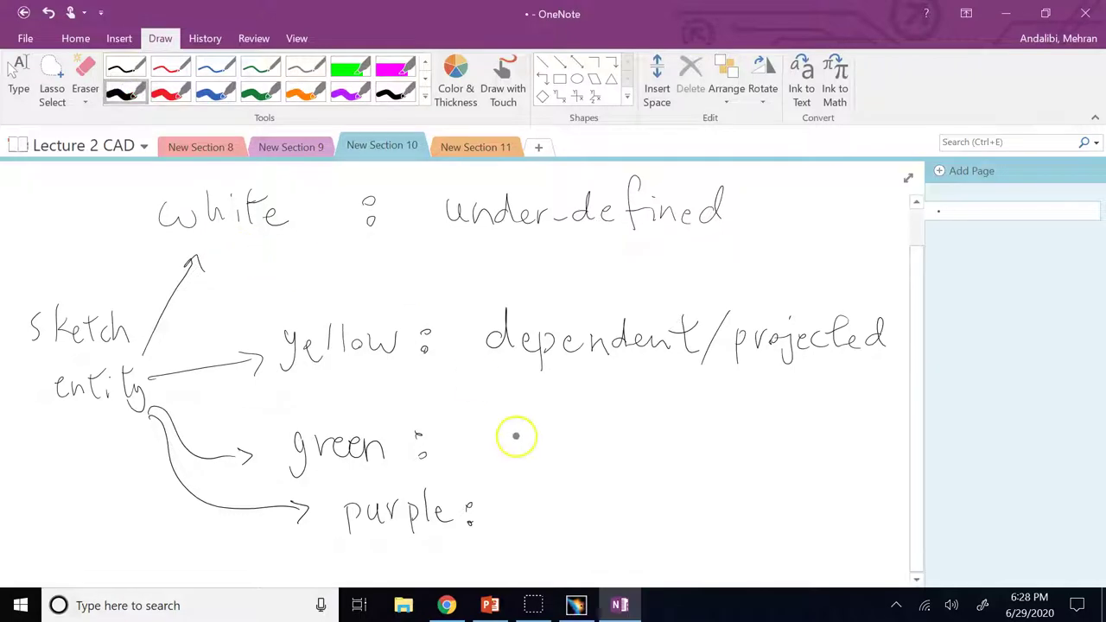
left_click_drag(492, 403, 484, 461)
mouse_move(478, 434)
left_mouse_down()
mouse_move(501, 431)
mouse_move(517, 457)
left_mouse_up()
left_click_drag(514, 426, 547, 458)
left_click_drag(560, 399, 561, 459)
left_click_drag(578, 423, 576, 482)
left_click_drag(512, 430, 534, 459)
left_click_drag(610, 446, 697, 451)
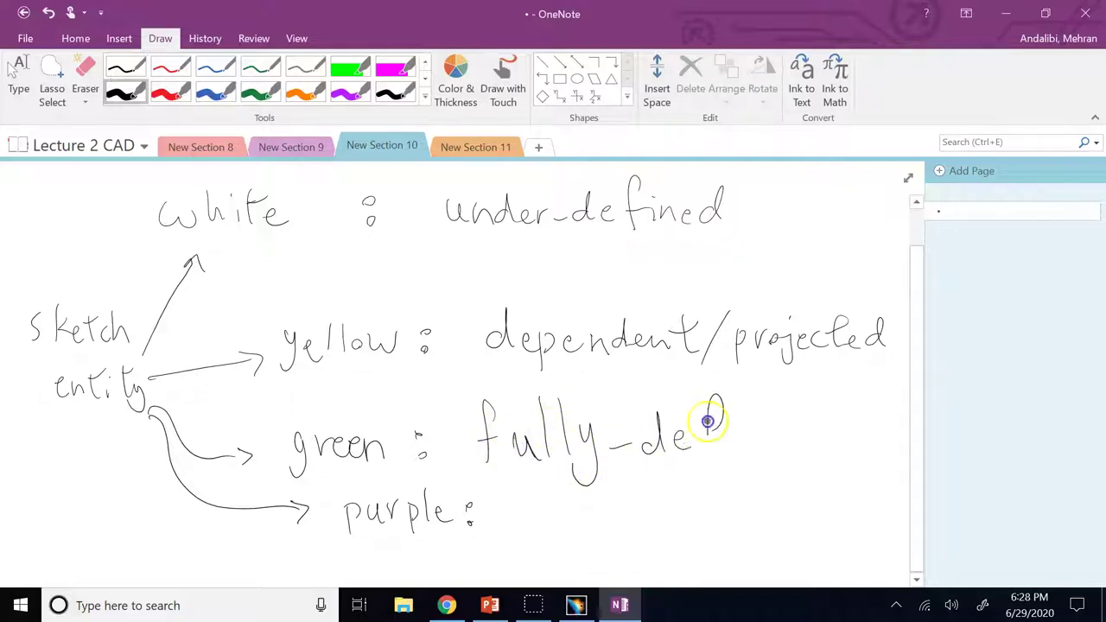
left_click_drag(725, 396, 710, 467)
left_click_drag(703, 435, 725, 433)
left_click(740, 430)
mouse_move(744, 437)
left_mouse_down()
mouse_move(746, 451)
mouse_move(780, 458)
left_mouse_up()
left_click_drag(783, 451, 799, 458)
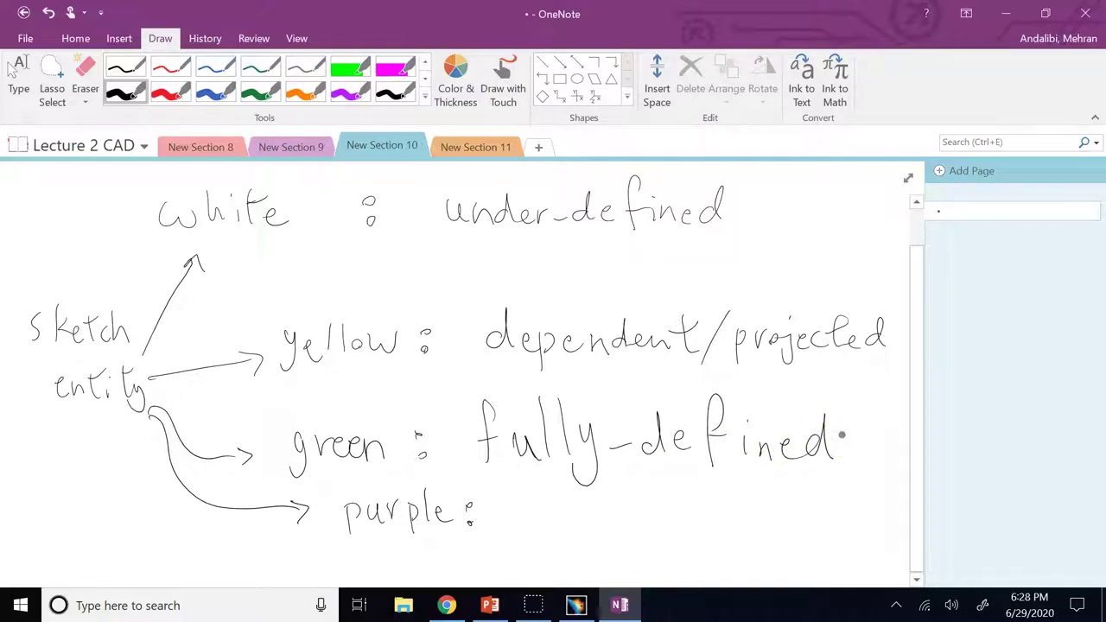
left_click(594, 606)
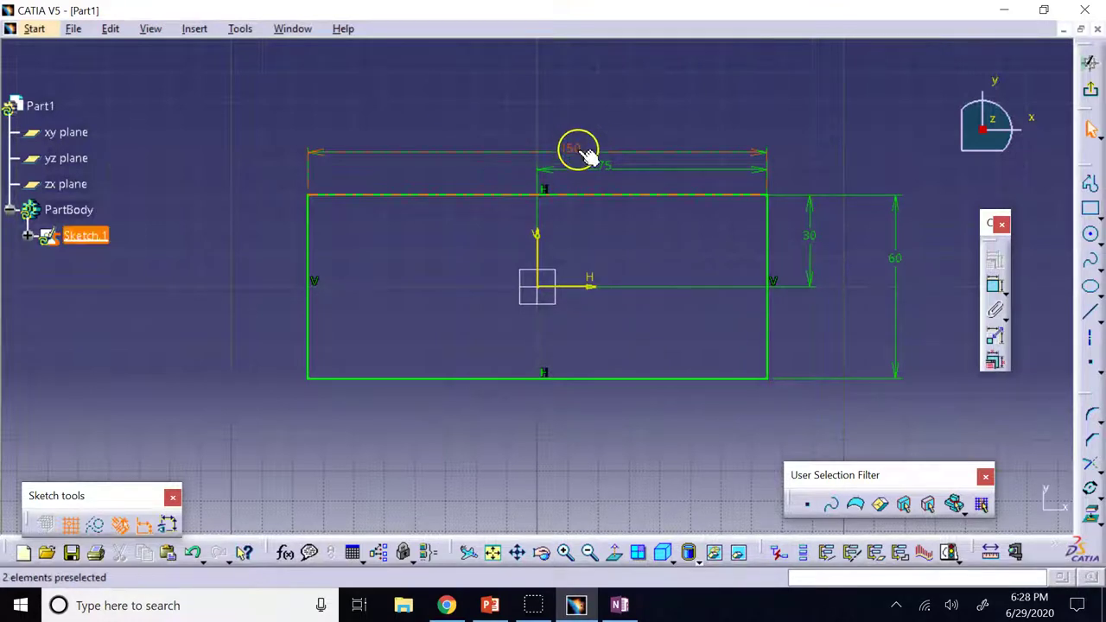
Set the rectangle's overall height dimension to 2.2in and clear the selection
double_click(896, 256)
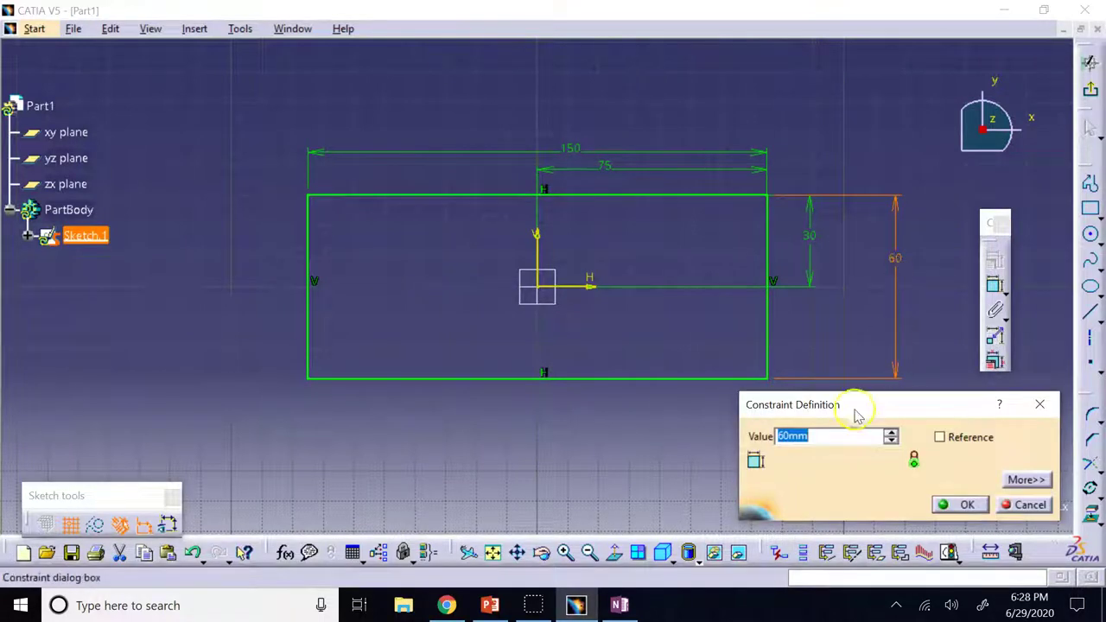
left_click(831, 438)
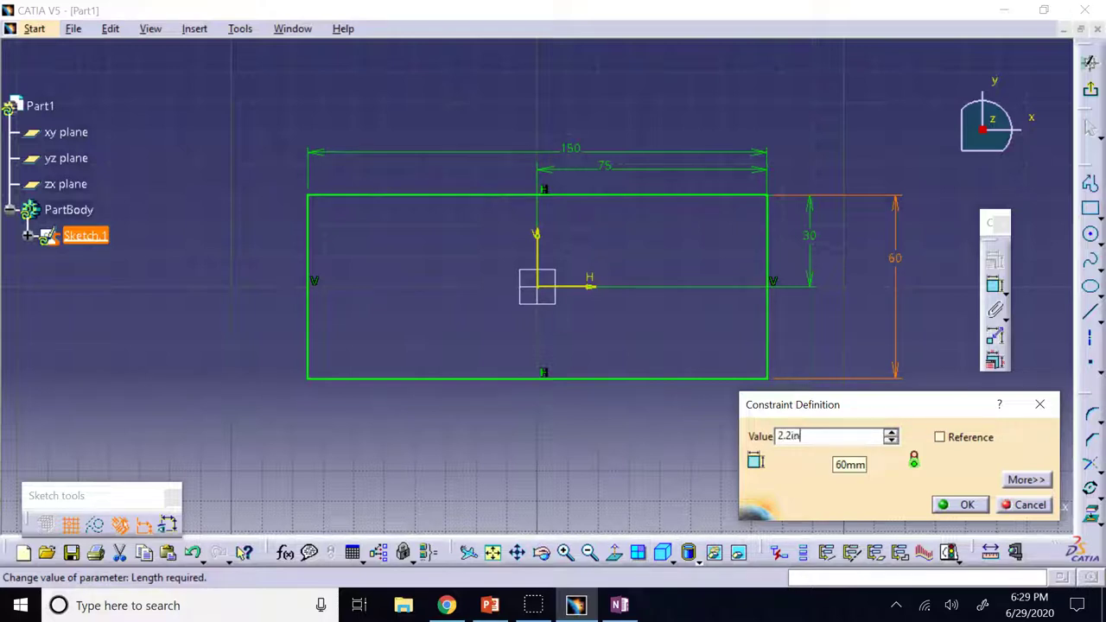
key("Return")
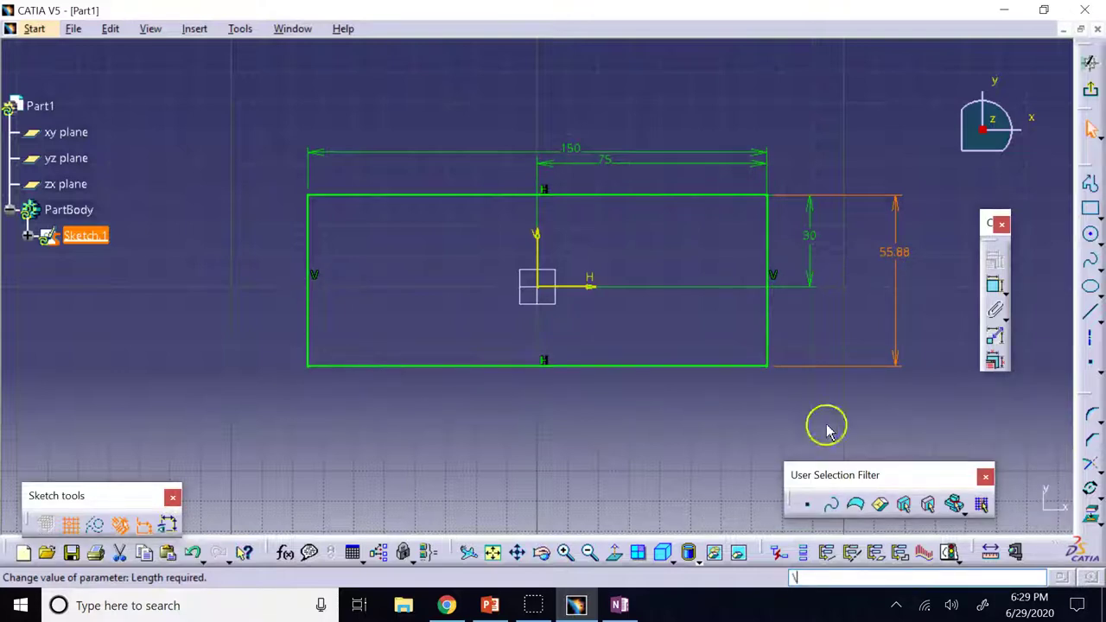
left_click(566, 152)
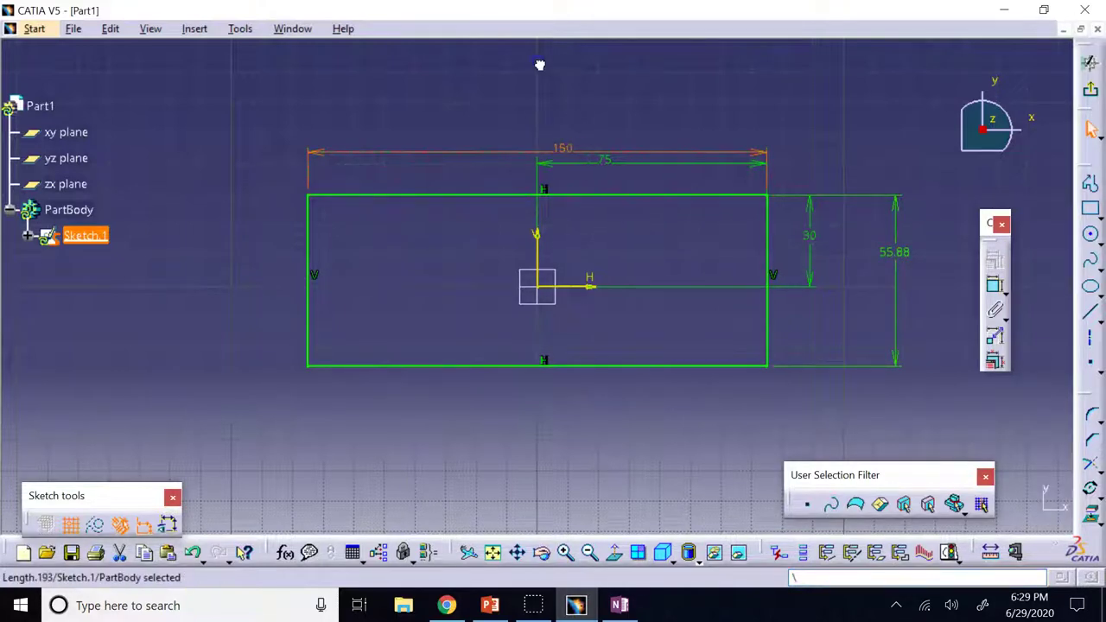
left_click(784, 113)
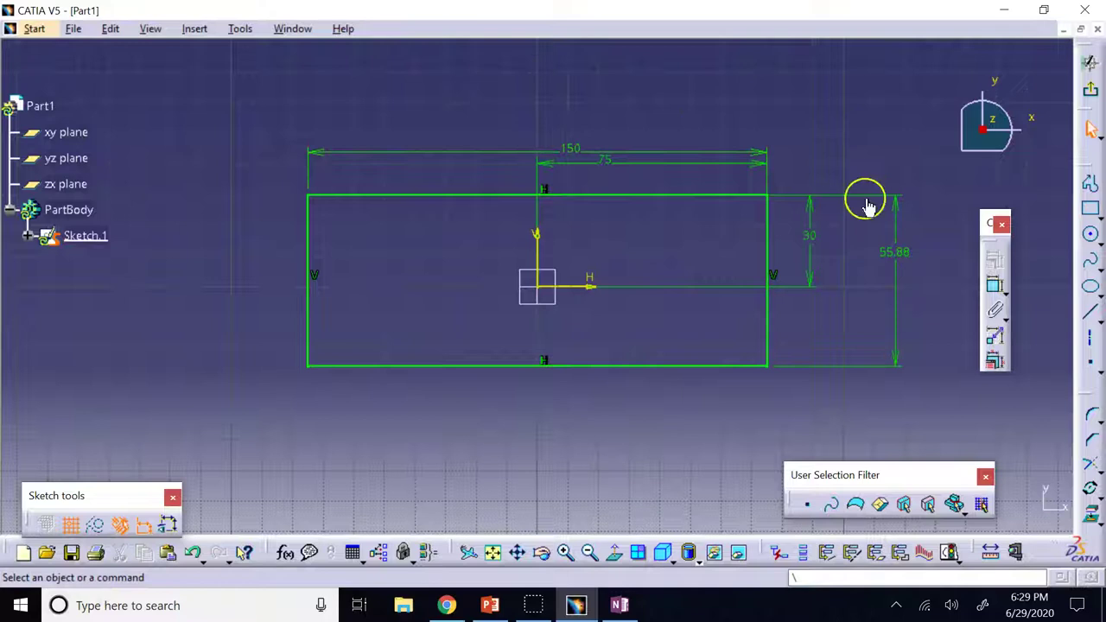
left_click(919, 259)
left_click(602, 98)
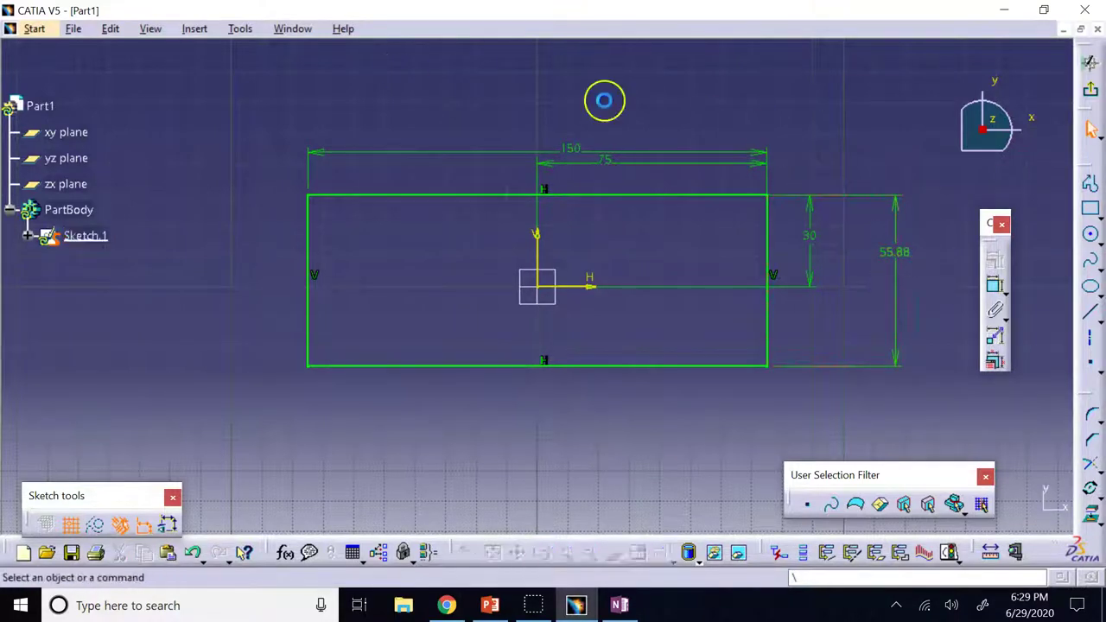
Set the rectangle's overall height dimension to 60 mm and deselect it
double_click(899, 253)
left_click(850, 439)
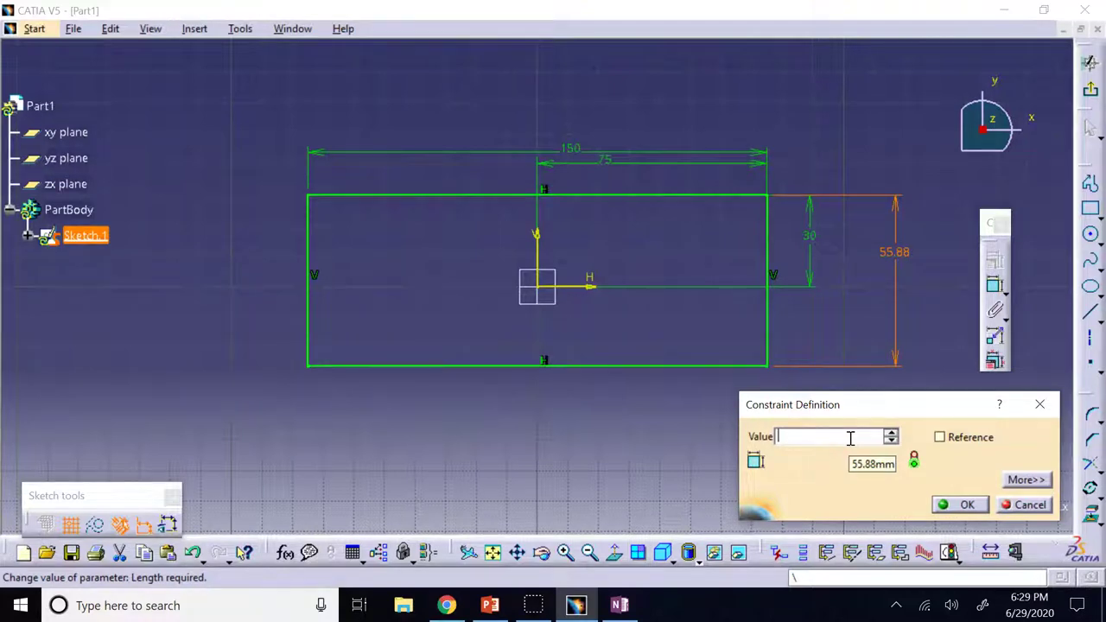
type("60")
key("Return")
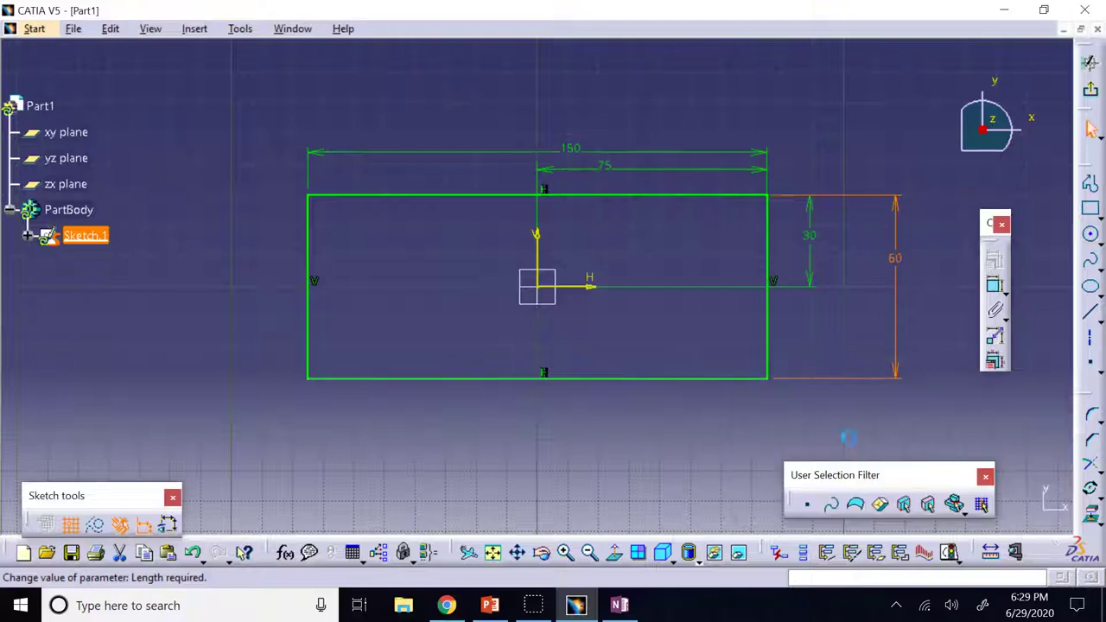
left_click(822, 94)
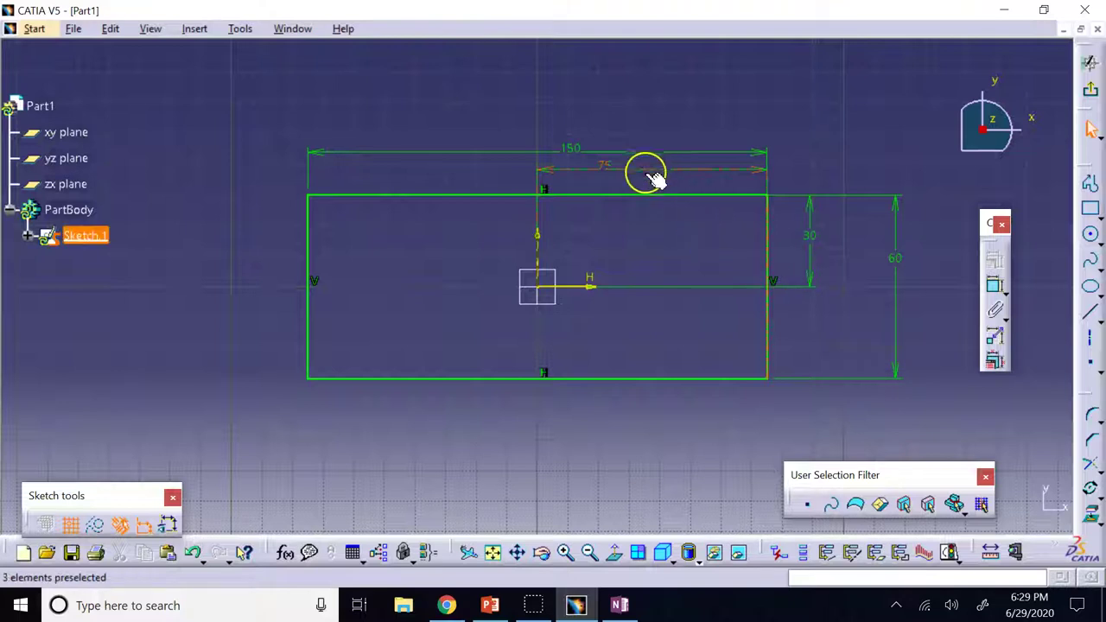
double_click(897, 265)
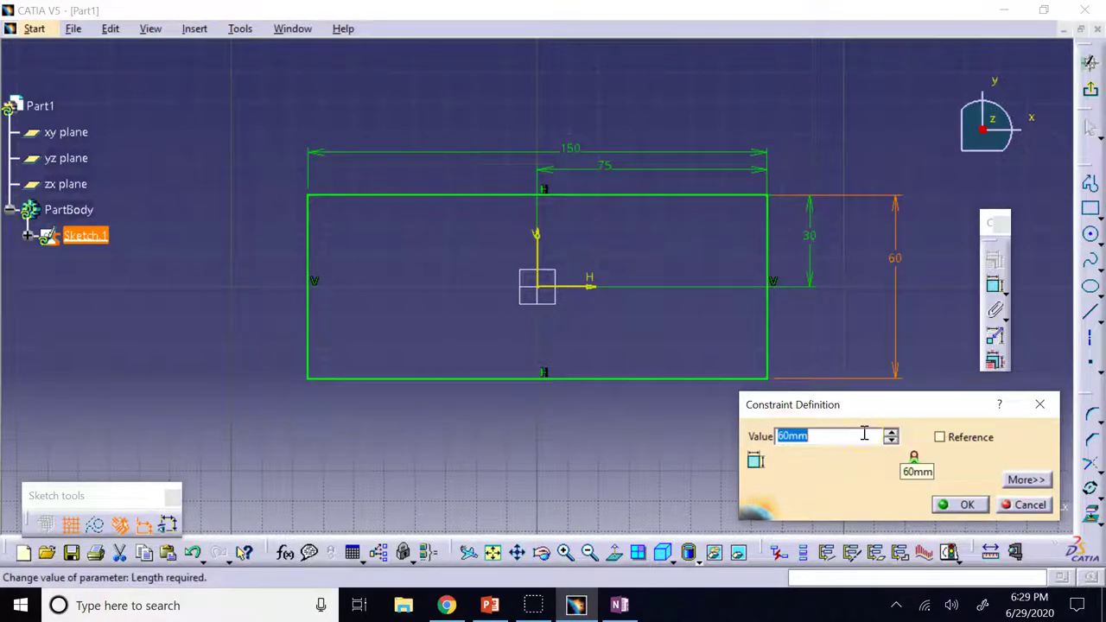
left_click(1017, 505)
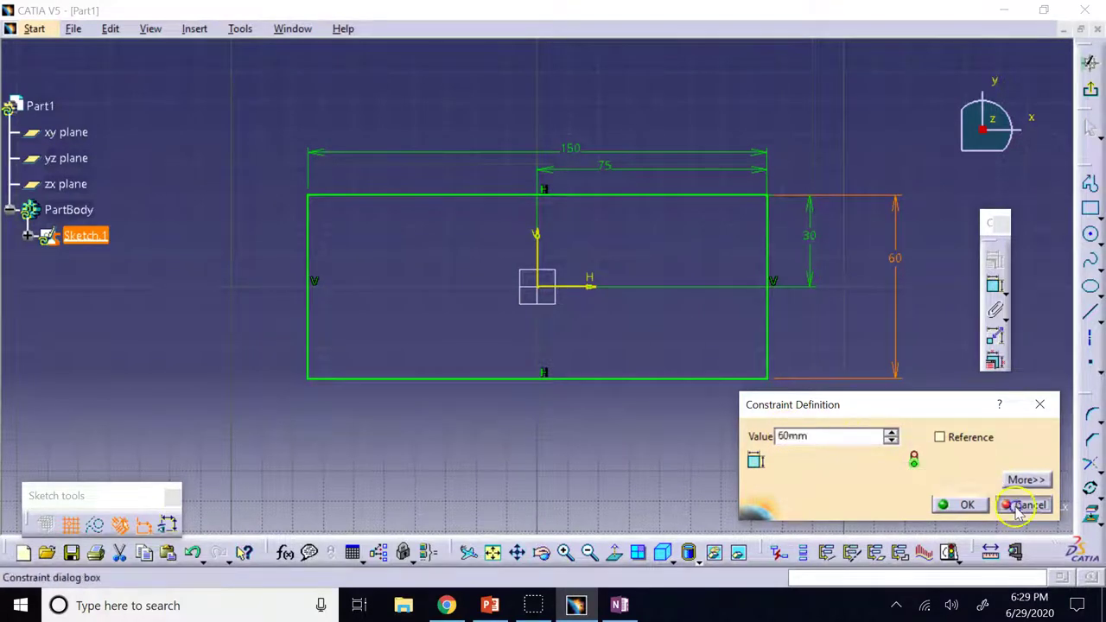
left_click(912, 162)
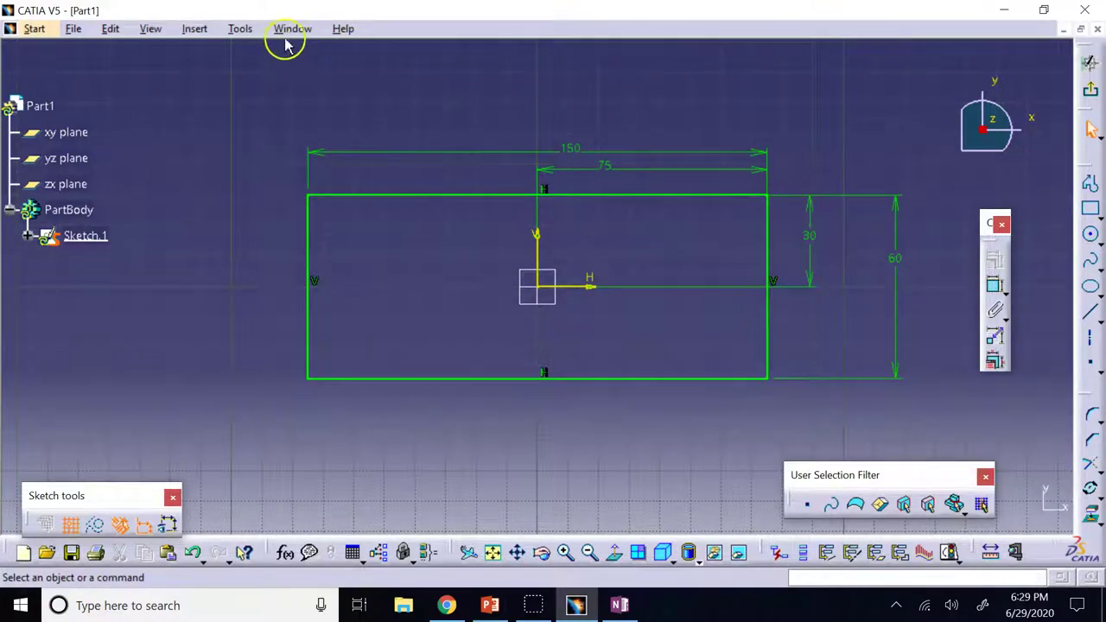
Change the default Length unit to Inch (in) in the Parameters and Measure options and apply it
left_click(242, 31)
left_click(268, 217)
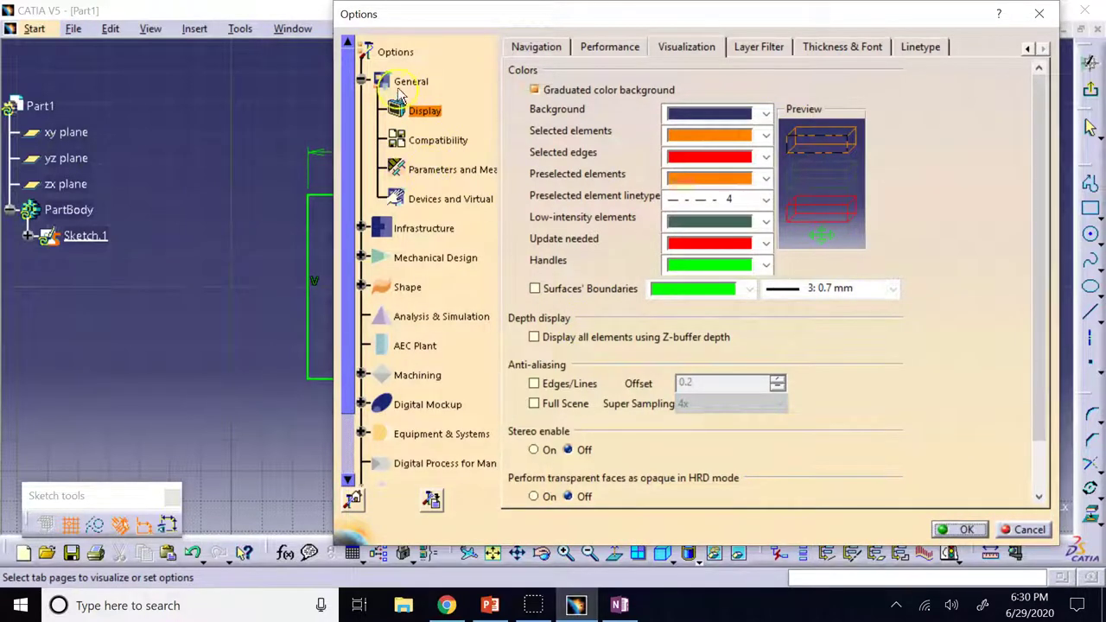
left_click(363, 82)
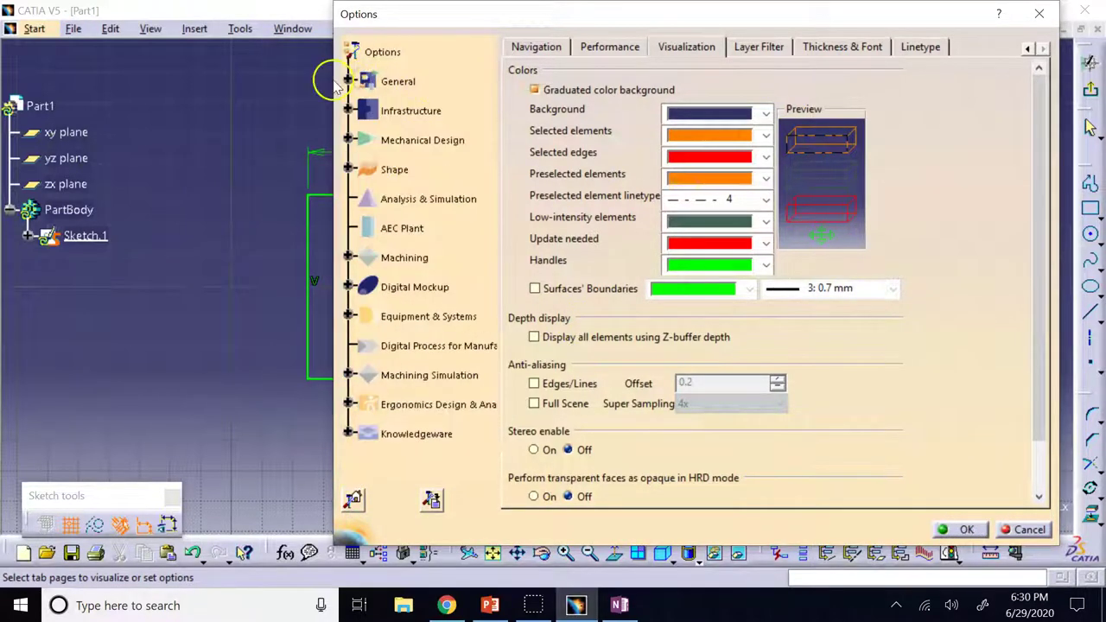
left_click(361, 82)
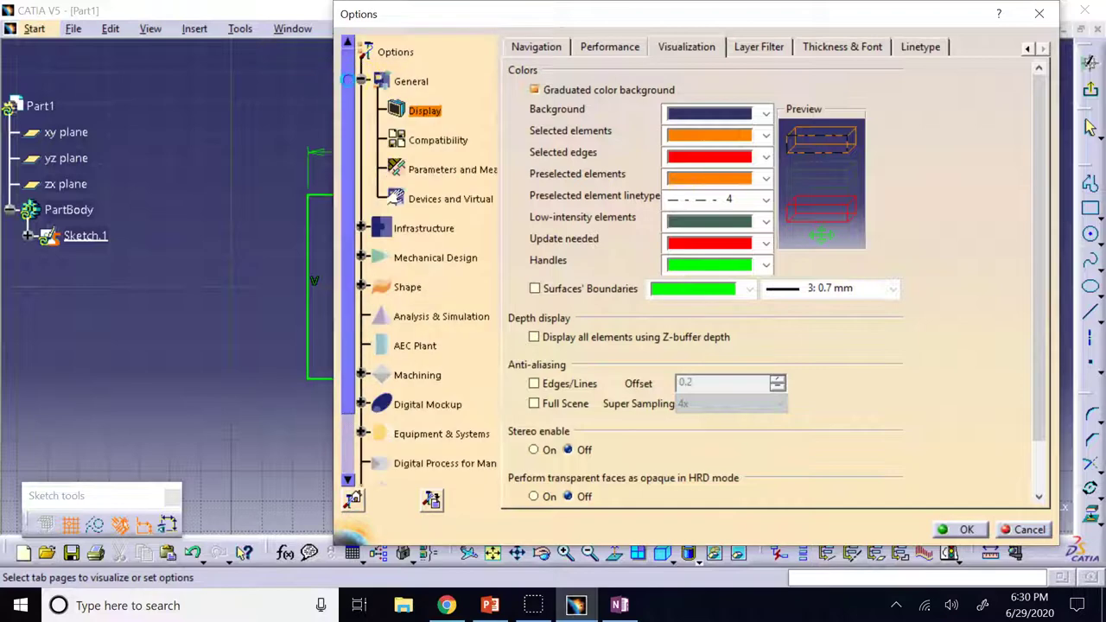
left_click(432, 171)
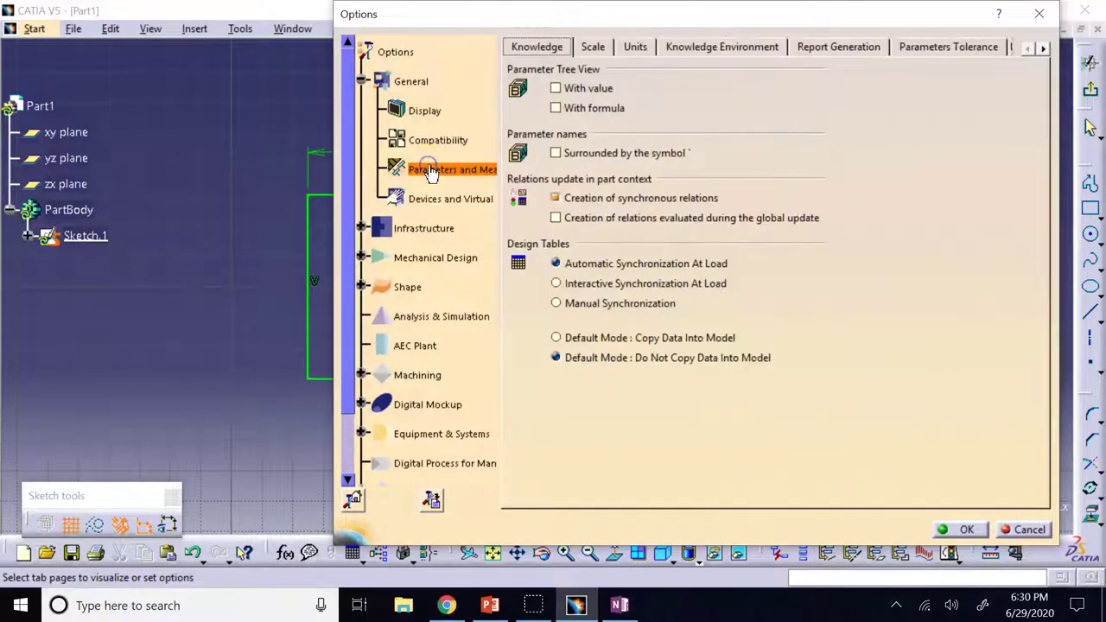
left_click(635, 46)
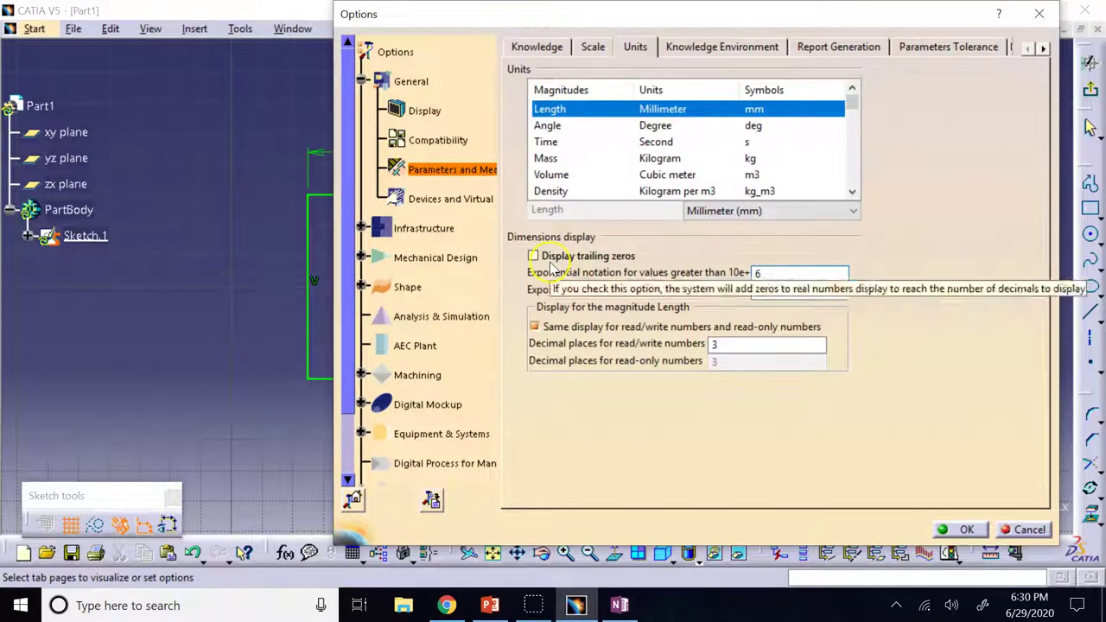
left_click(851, 105)
left_click_drag(851, 106, 864, 83)
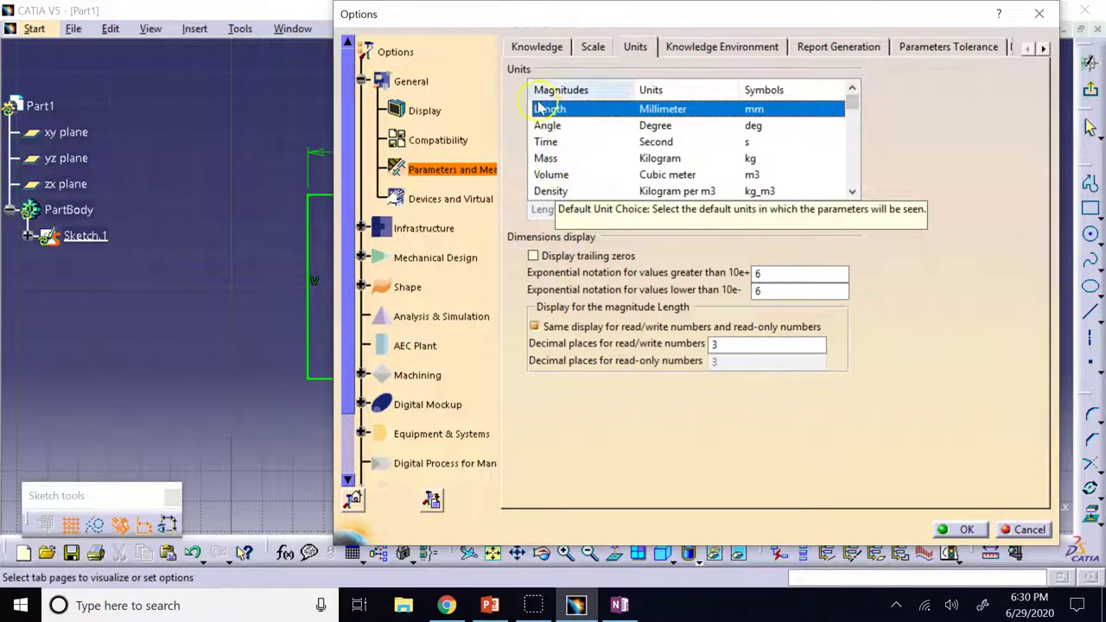
left_click(584, 113)
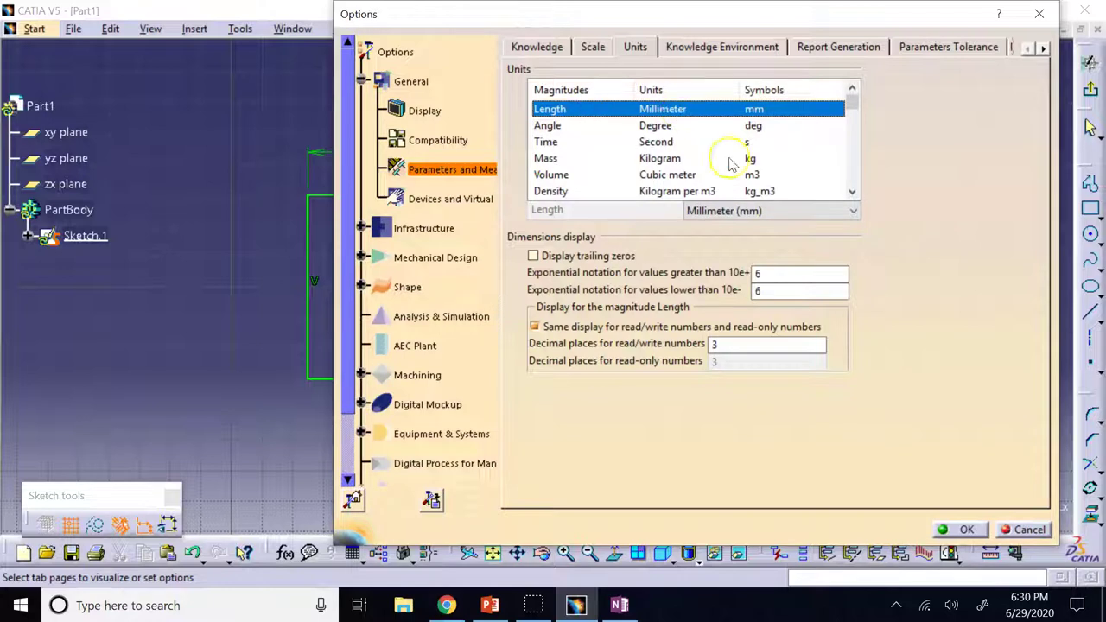
left_click(754, 211)
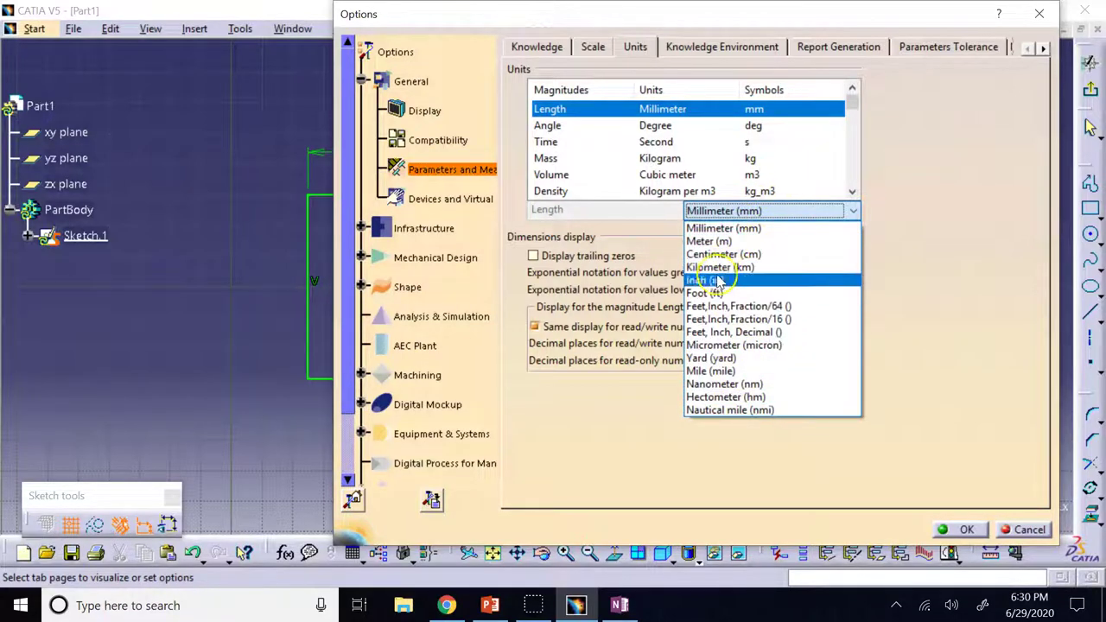
left_click(714, 280)
left_click(959, 529)
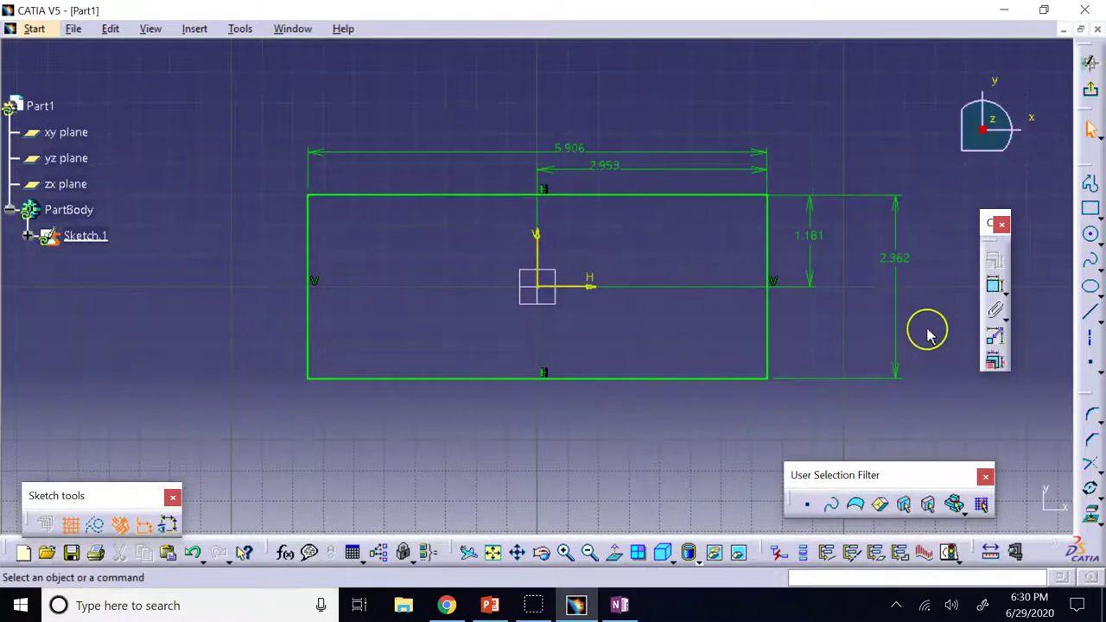
Set the rectangle's overall height to 2 in and its top edge's offset from the horizontal axis to 1 in
double_click(900, 264)
type("2.362in")
key("Return")
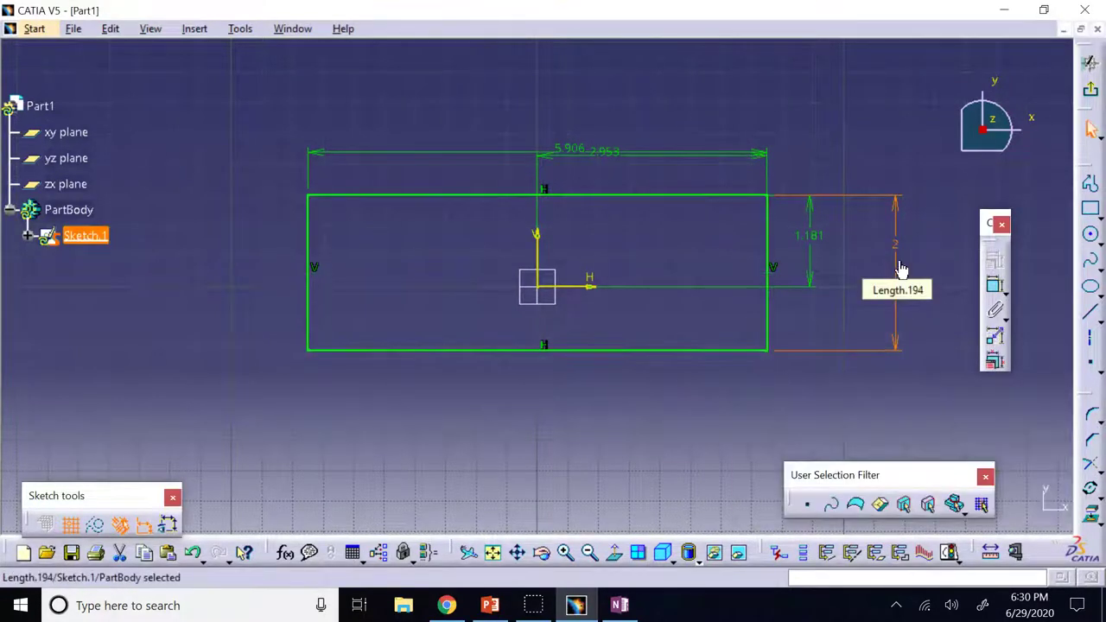
double_click(815, 235)
type("1")
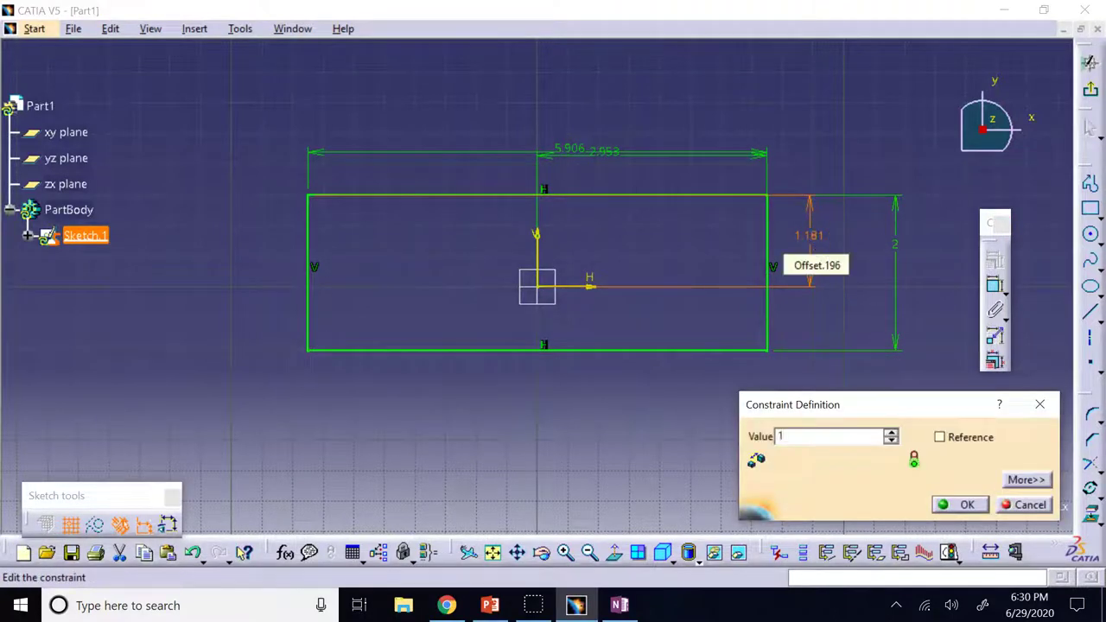
key("Return")
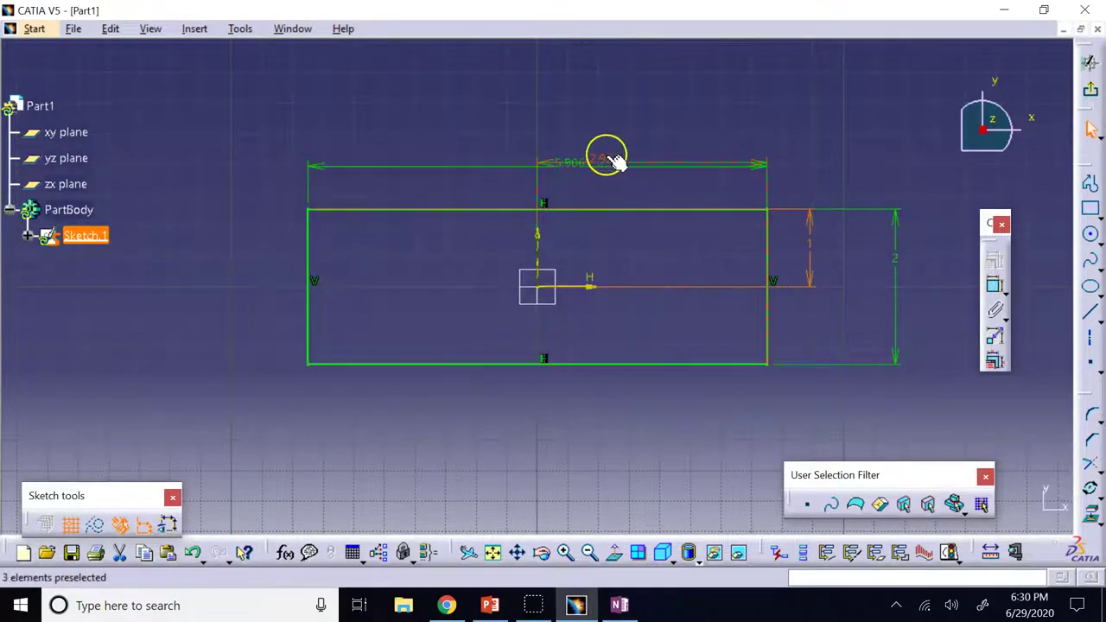
Set the offset between the vertical axis and the rectangle's right edge to 3 in
double_click(578, 172)
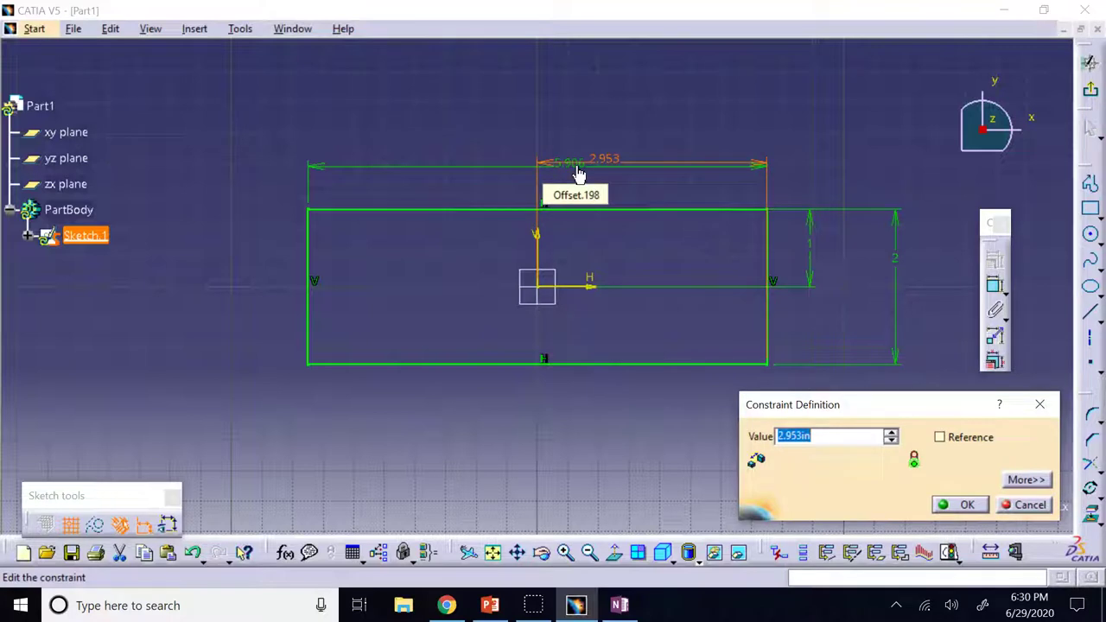
type("3")
key("Return")
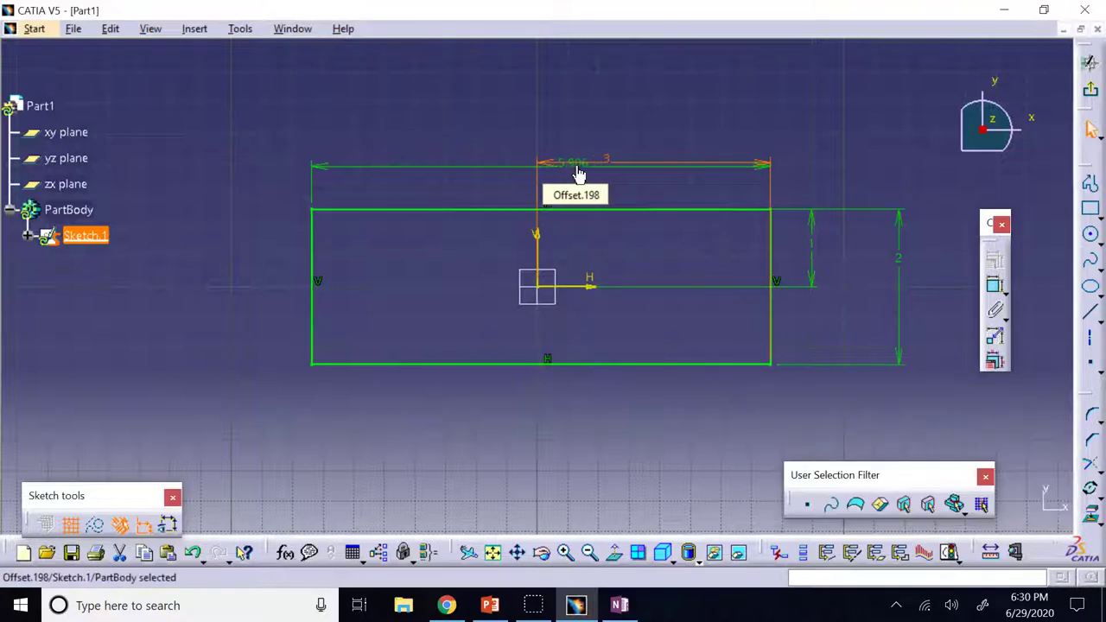
double_click(578, 172)
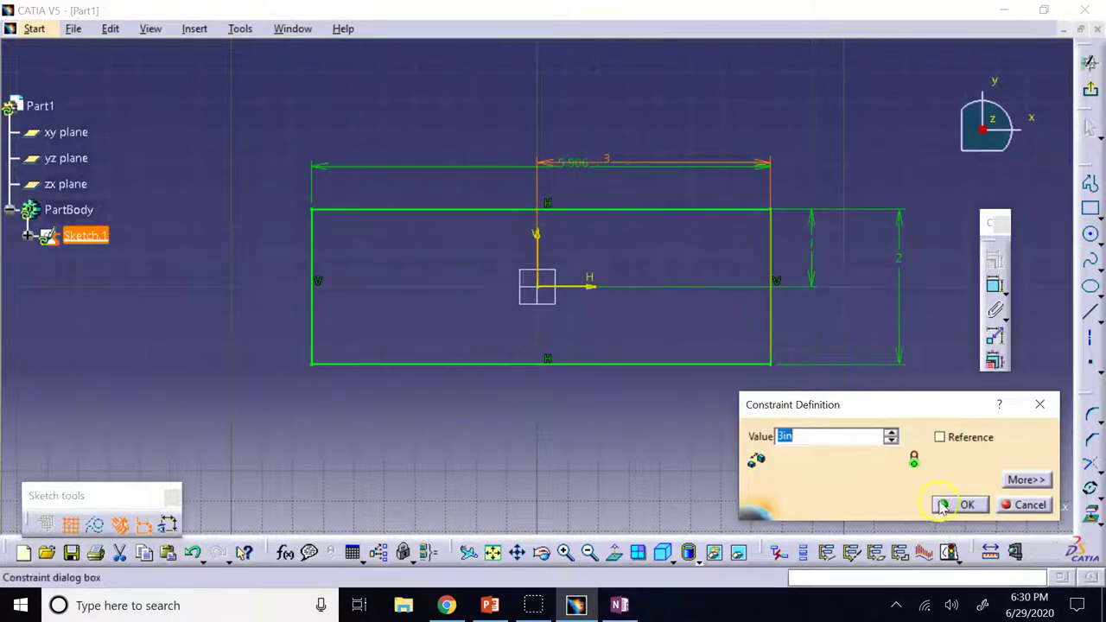
left_click(944, 508)
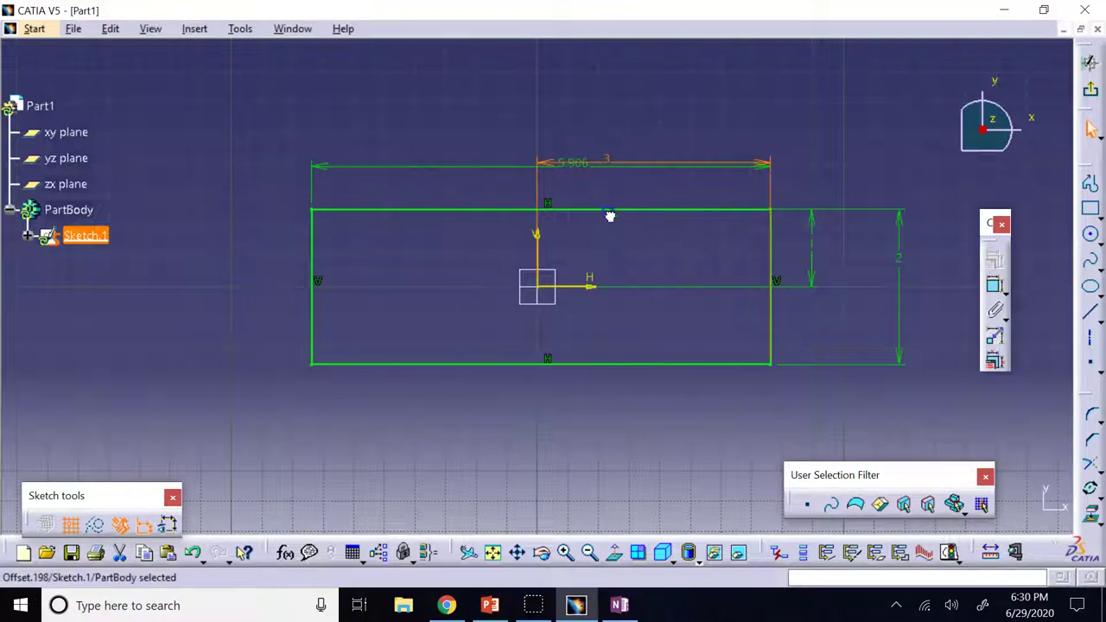
Move the 3 in offset value clear of the overall width dimension and set the rectangle's overall width to 6 in
left_click_drag(589, 177, 670, 166)
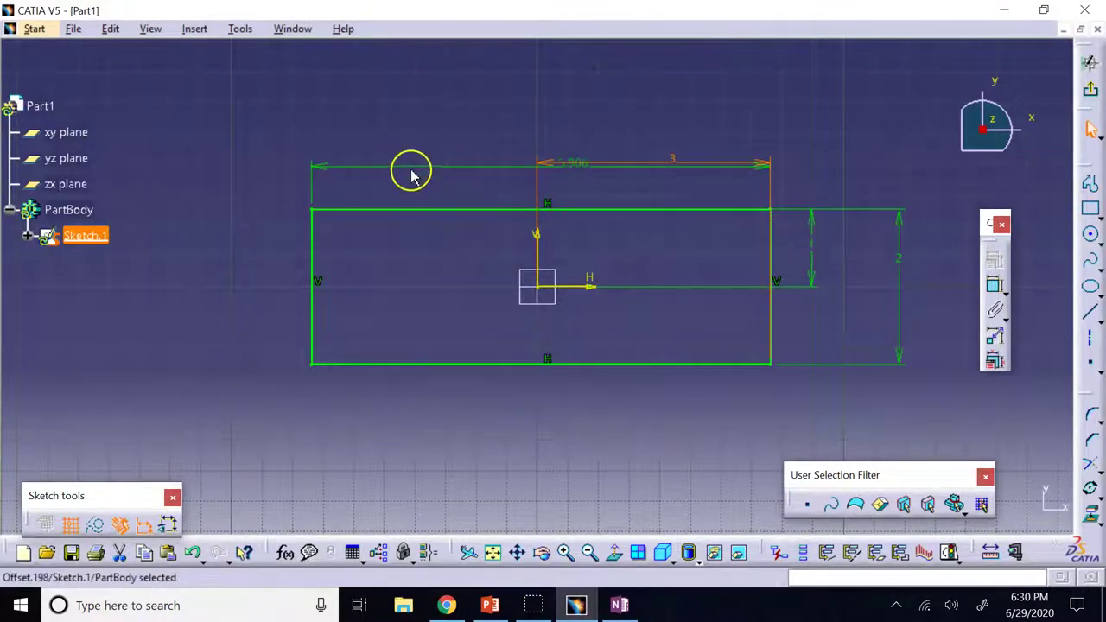
double_click(577, 168)
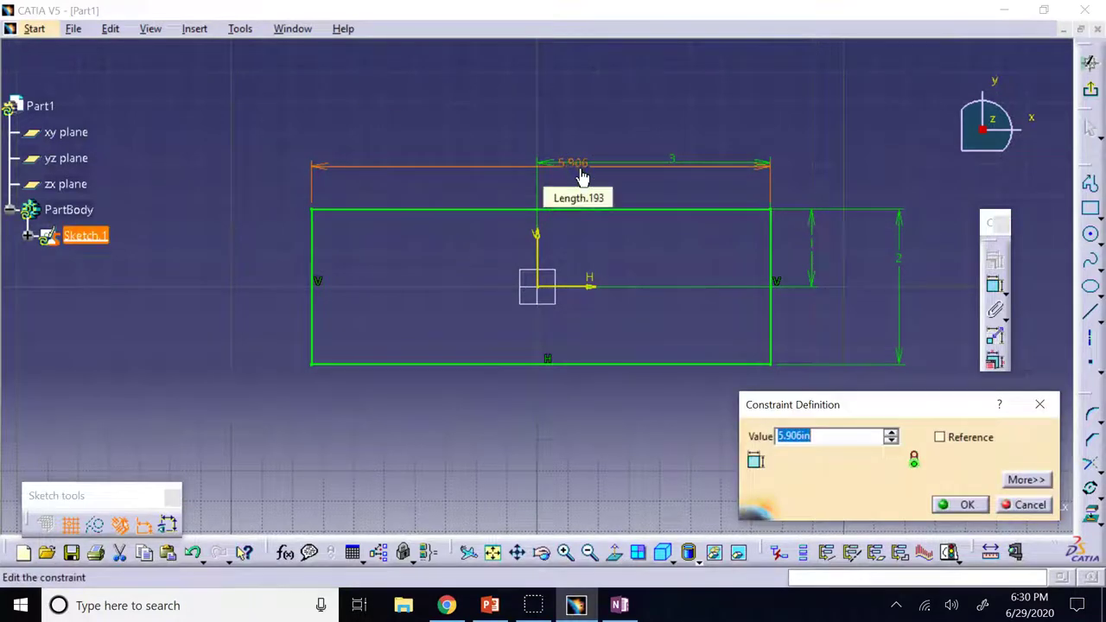
type("6")
key("Return")
left_click(593, 130)
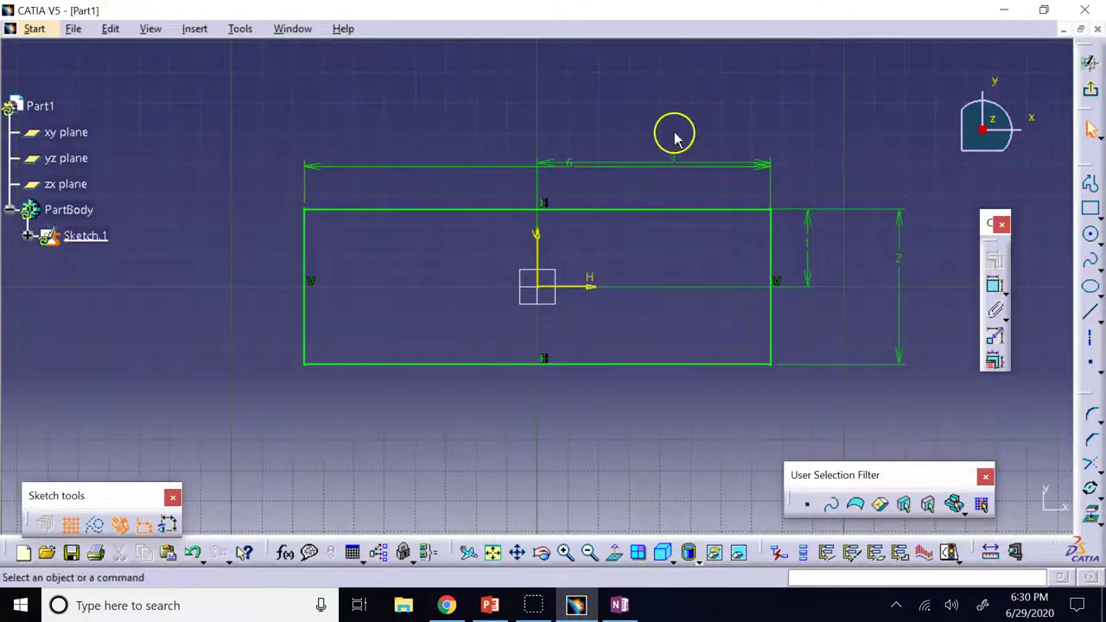
Move the 3 in offset's value outside its extension lines, beyond the rectangle's right edge
left_click(682, 161)
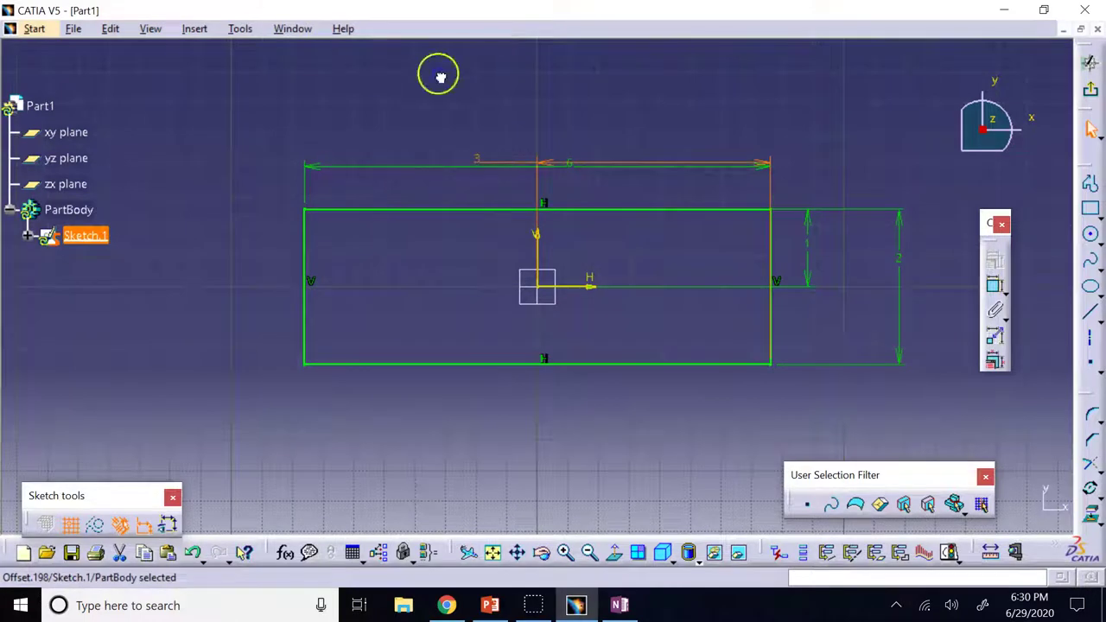
left_click(622, 106)
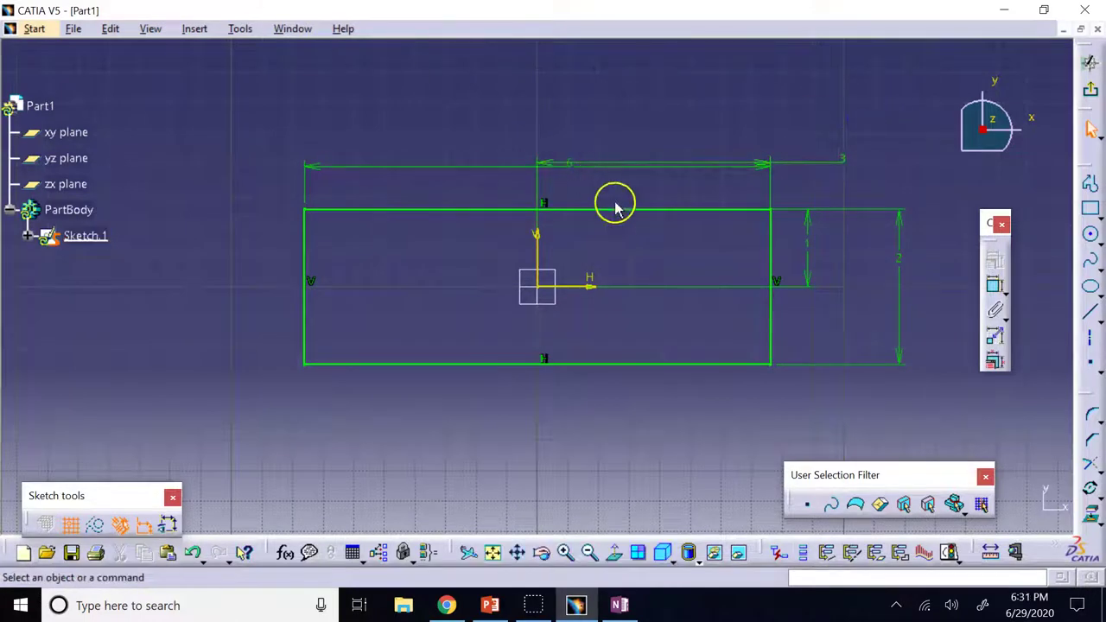
left_click(745, 421)
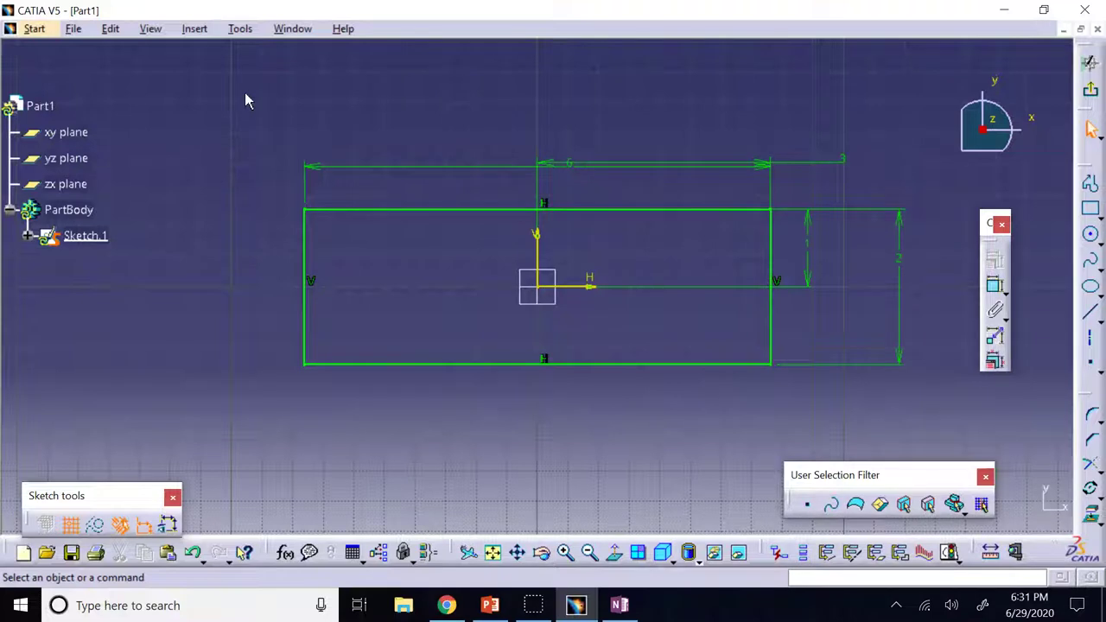
Delete the right edge's 3 in offset from the vertical axis and the top edge's 1 in offset from the horizontal axis
left_click(845, 163)
key("Delete")
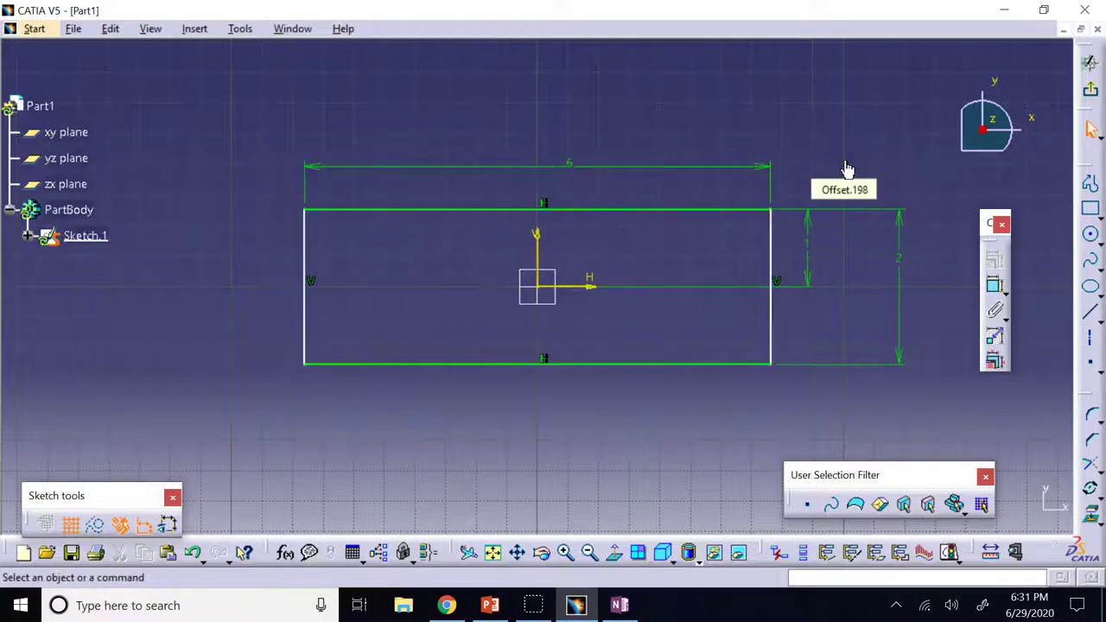
left_click(809, 254)
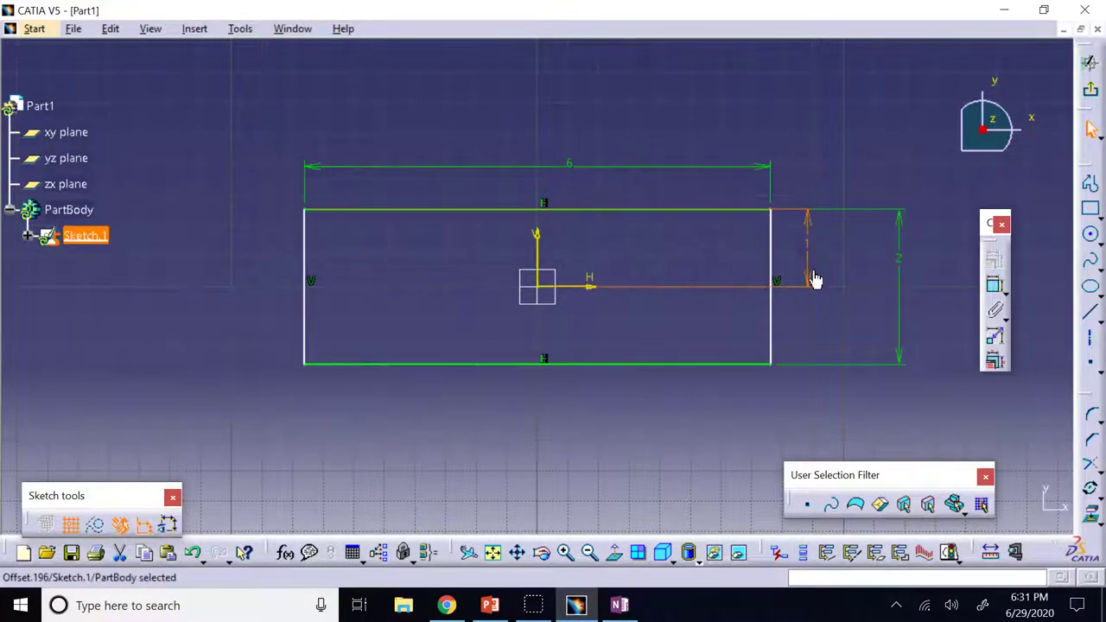
key("Delete")
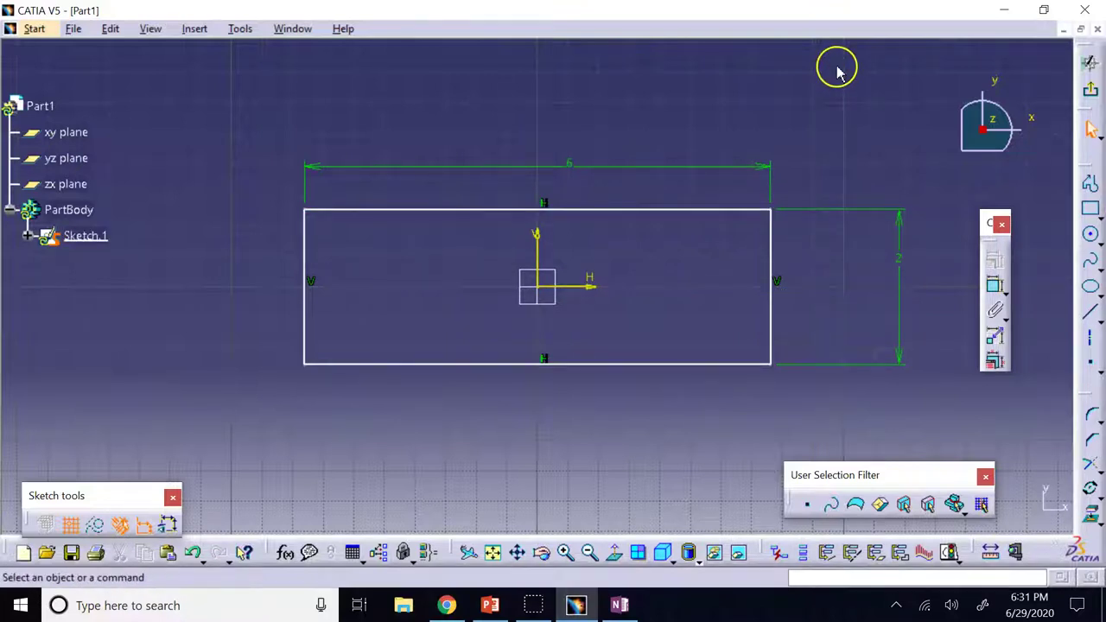
Dimension the offset between the horizontal axis and the rectangle's top edge, placing it between the right edge and the height dimension
left_click(993, 286)
left_click(588, 286)
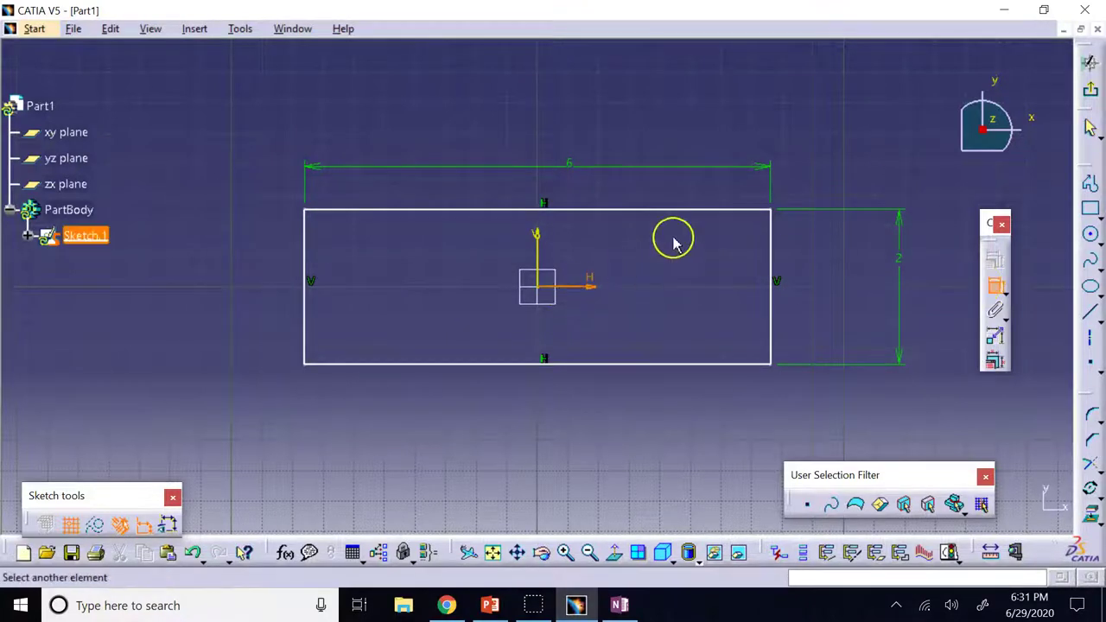
left_click(683, 212)
left_click(813, 242)
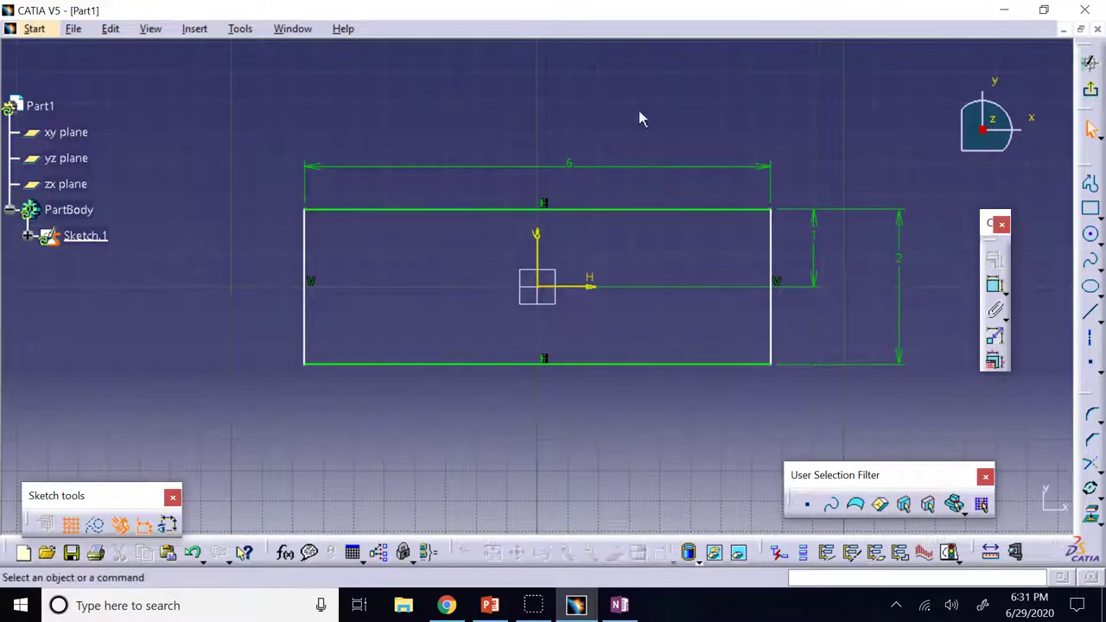
Dimension the offset between the vertical axis and the rectangle's right edge, placing it just below the overall width dimension
left_click(995, 286)
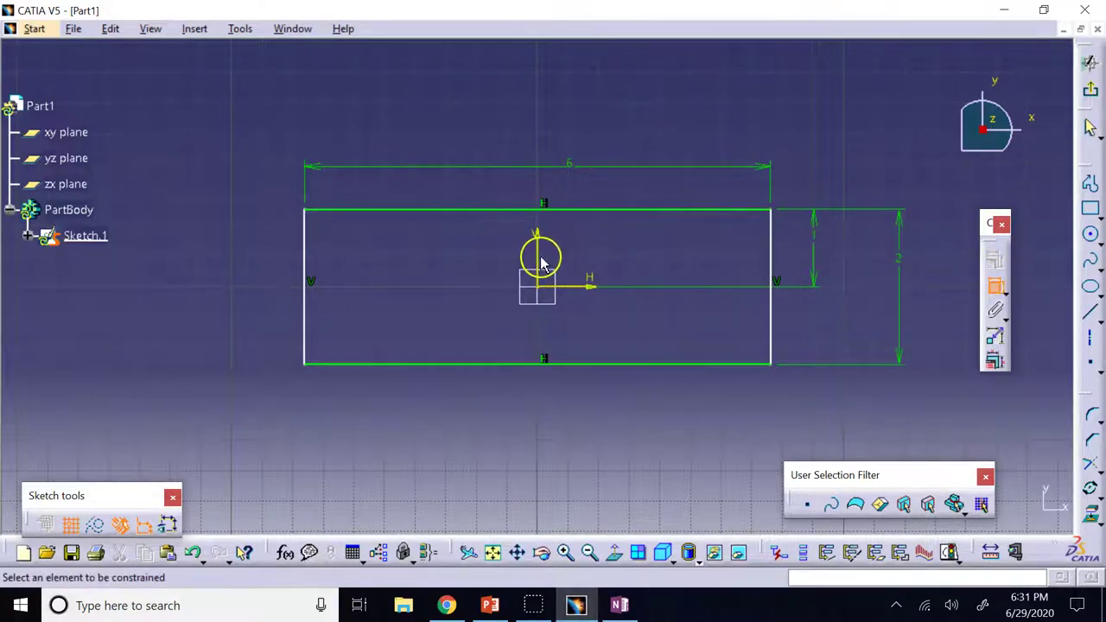
left_click(540, 262)
left_click(771, 255)
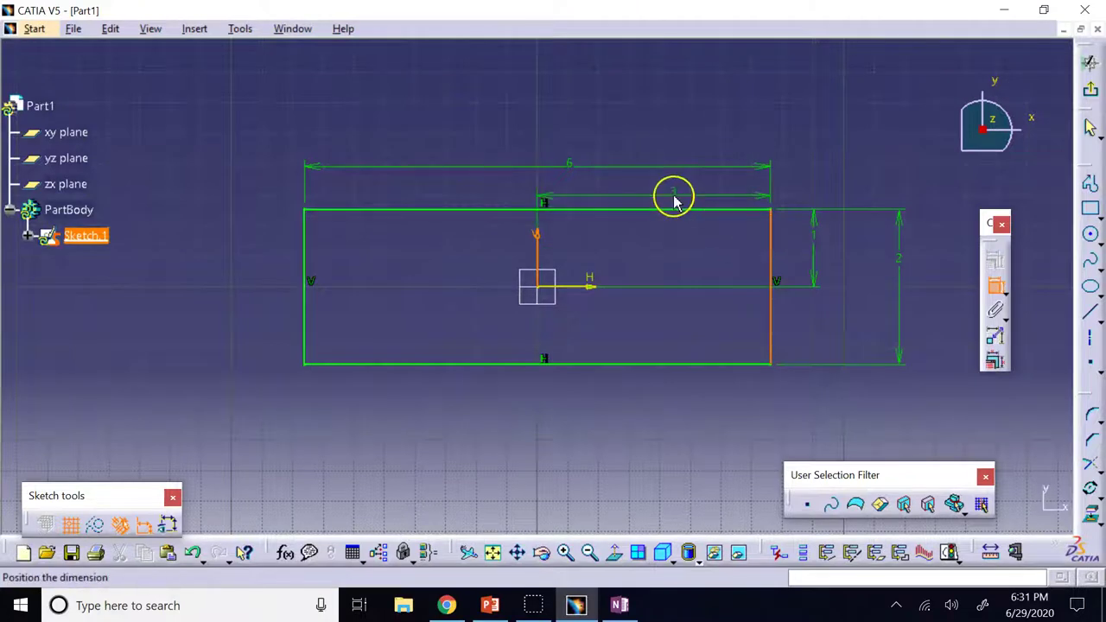
left_click(664, 184)
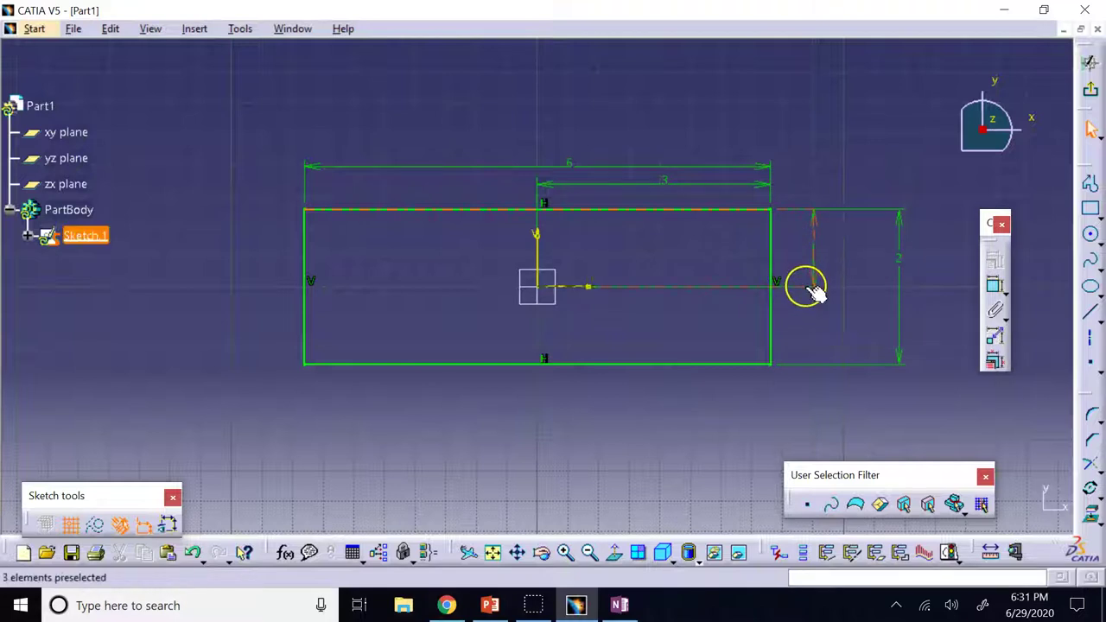
Apply a dimensional constraint between the rectangle's bottom edge and the horizontal axis, leaving the dimension unplaced
left_click(994, 289)
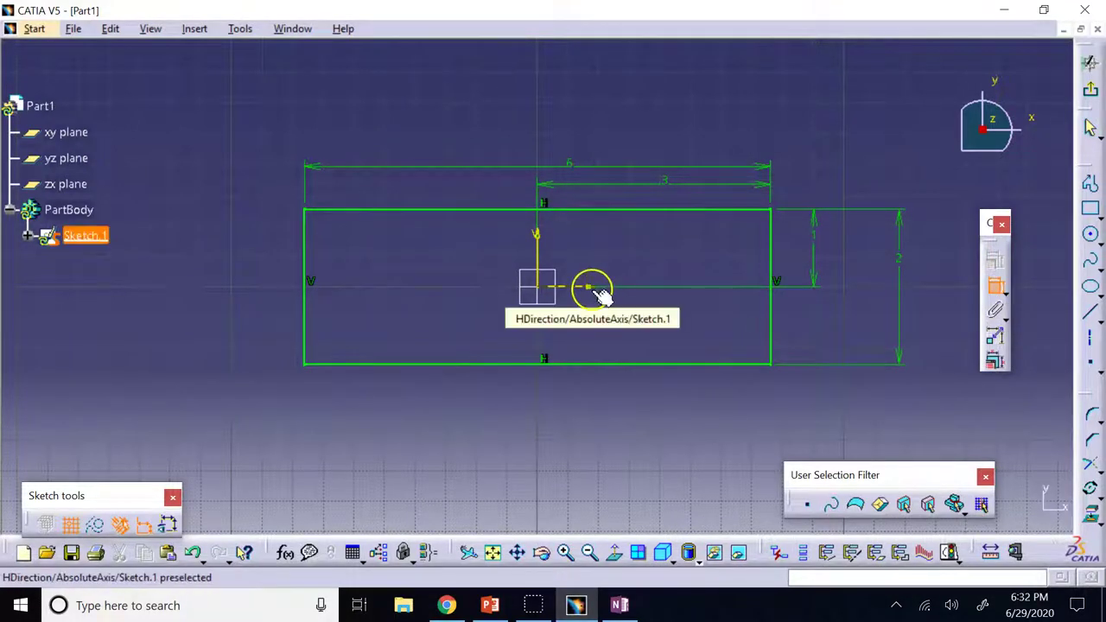
left_click(593, 364)
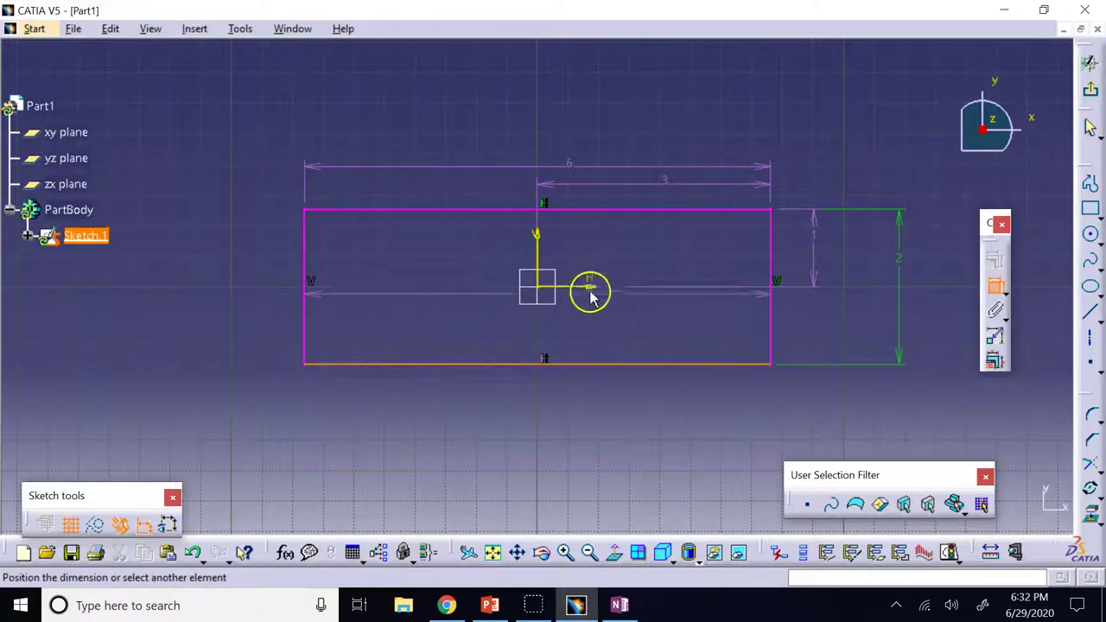
left_click(592, 294)
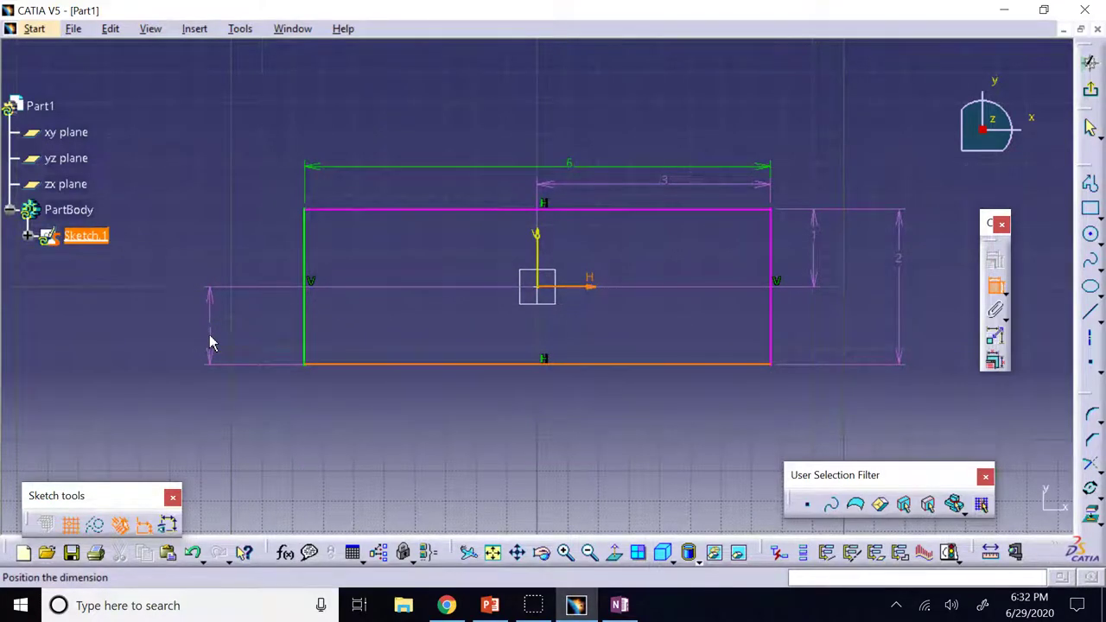
Switch to OneNote and handwrite "over-defined" beside "purple:" in the list of sketch entity colours
left_click(619, 605)
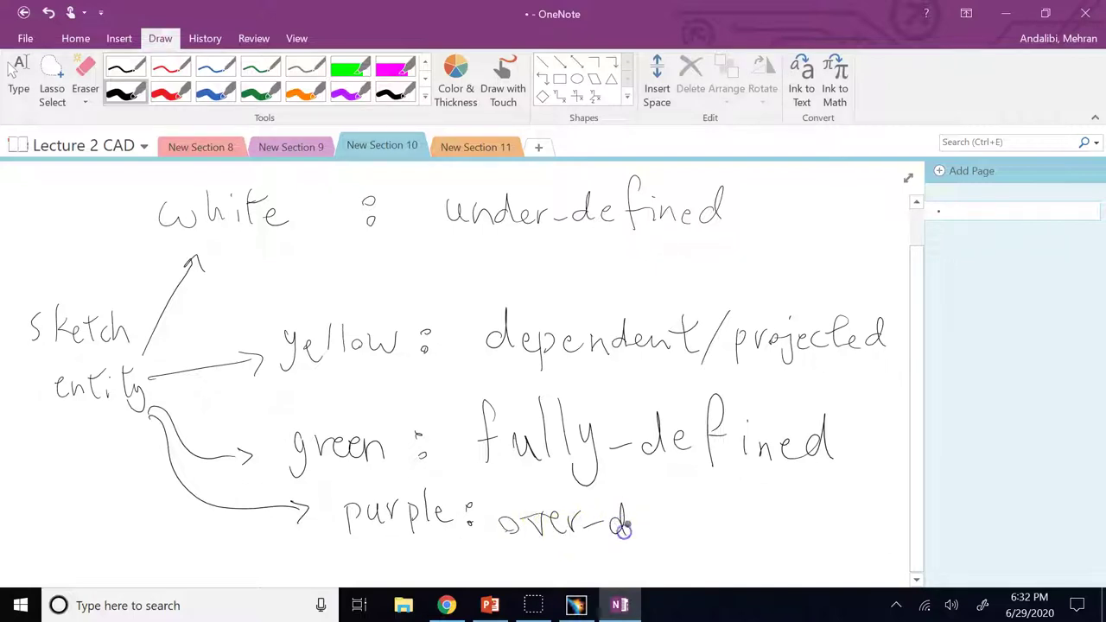
left_click_drag(667, 489, 675, 523)
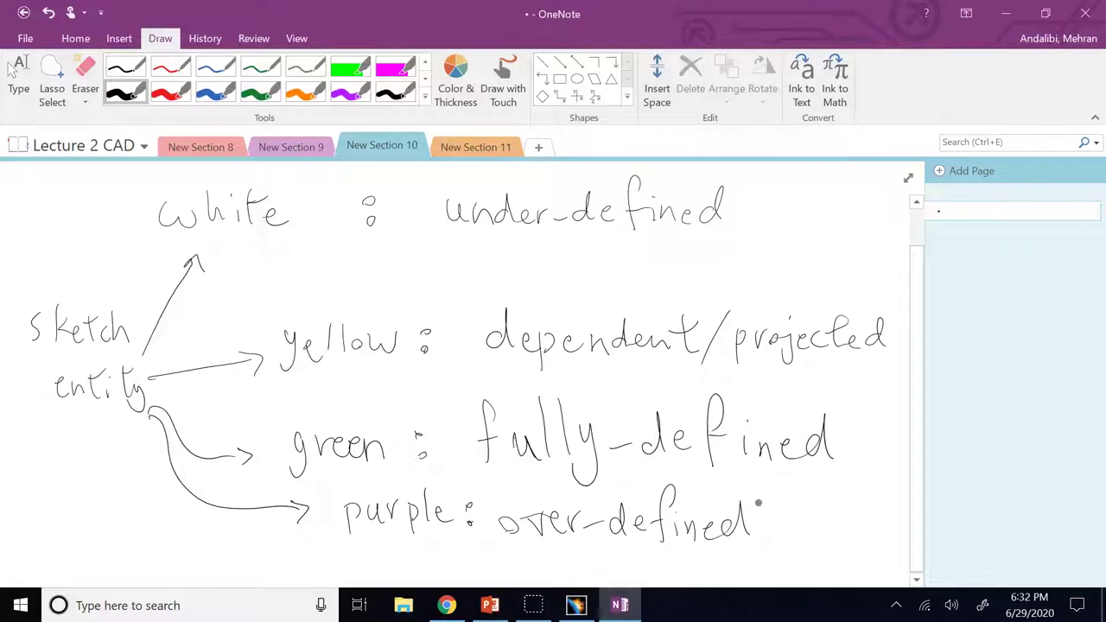
Return to CATIA and place the bottom edge's offset dimension outside the rectangle's left edge, with its value below the extension lines
left_click(576, 604)
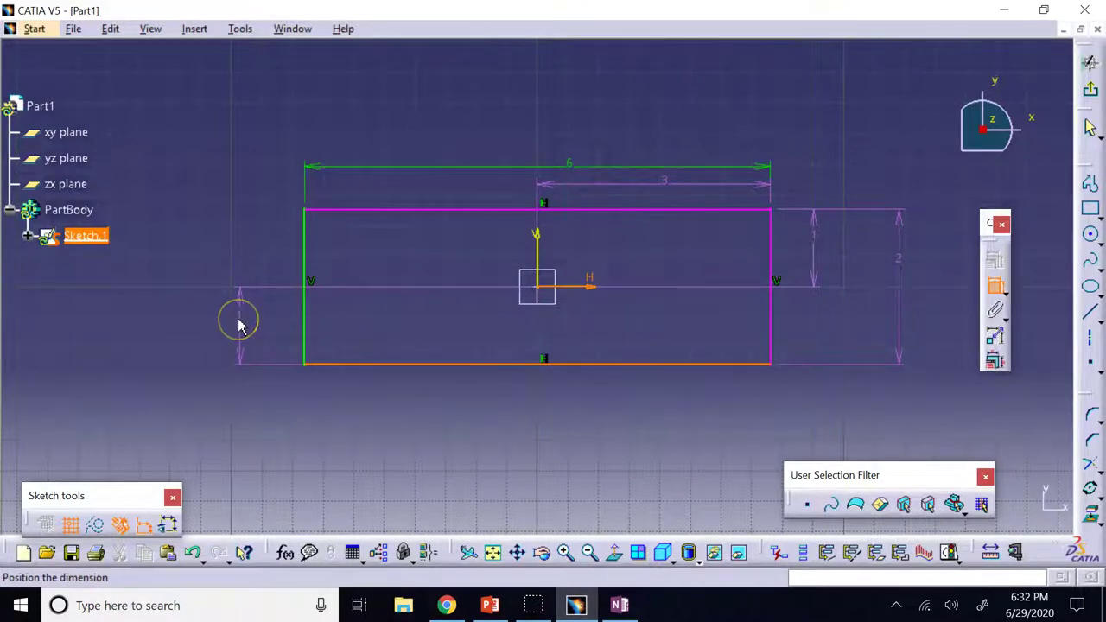
left_click(272, 326)
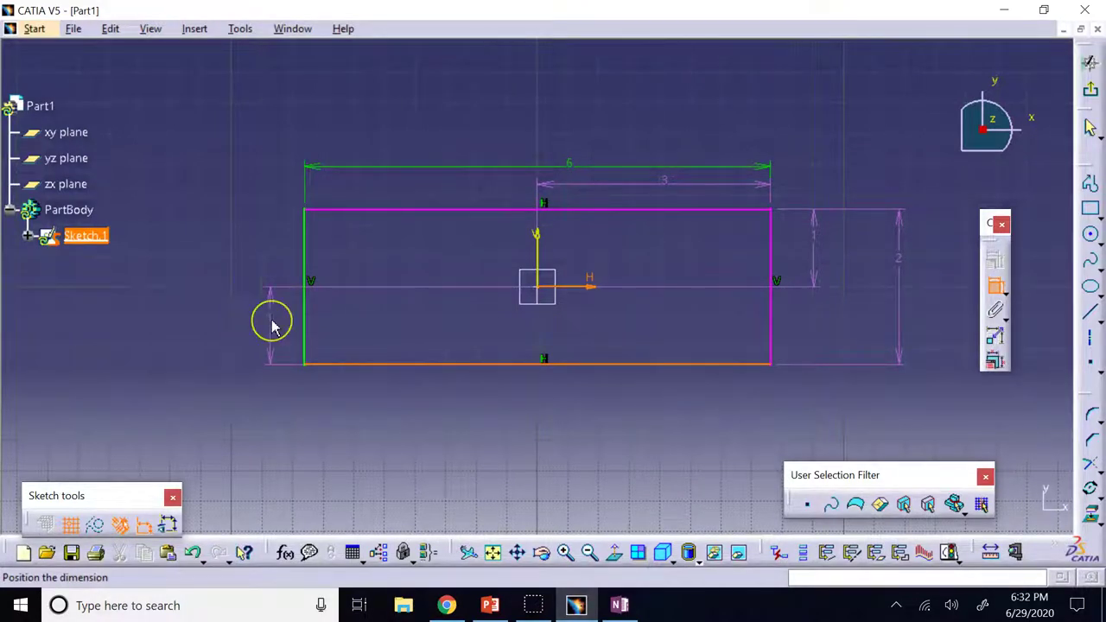
left_click_drag(273, 326, 267, 406)
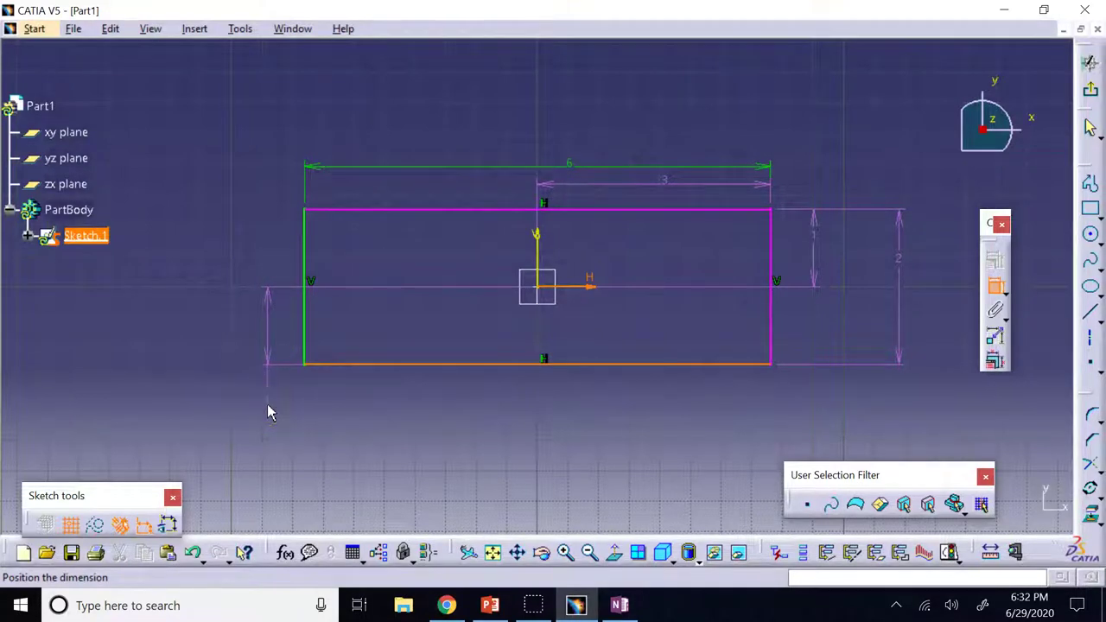
left_click(268, 405)
left_click(357, 404)
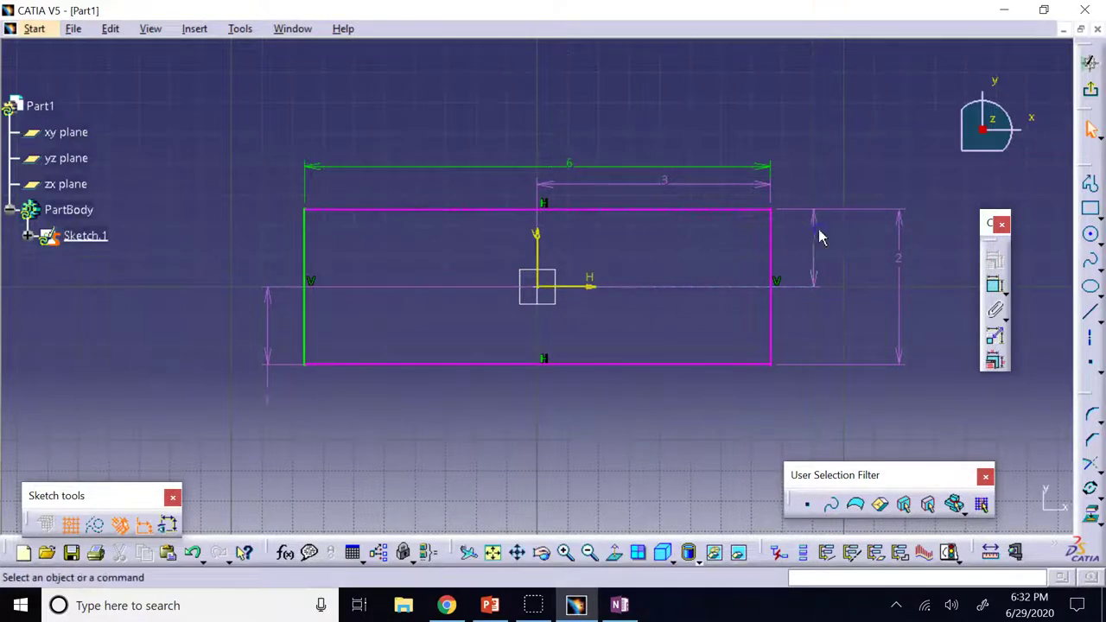
Delete the redundant offset dimension between the horizontal axis and the rectangle's top edge
left_click(821, 255)
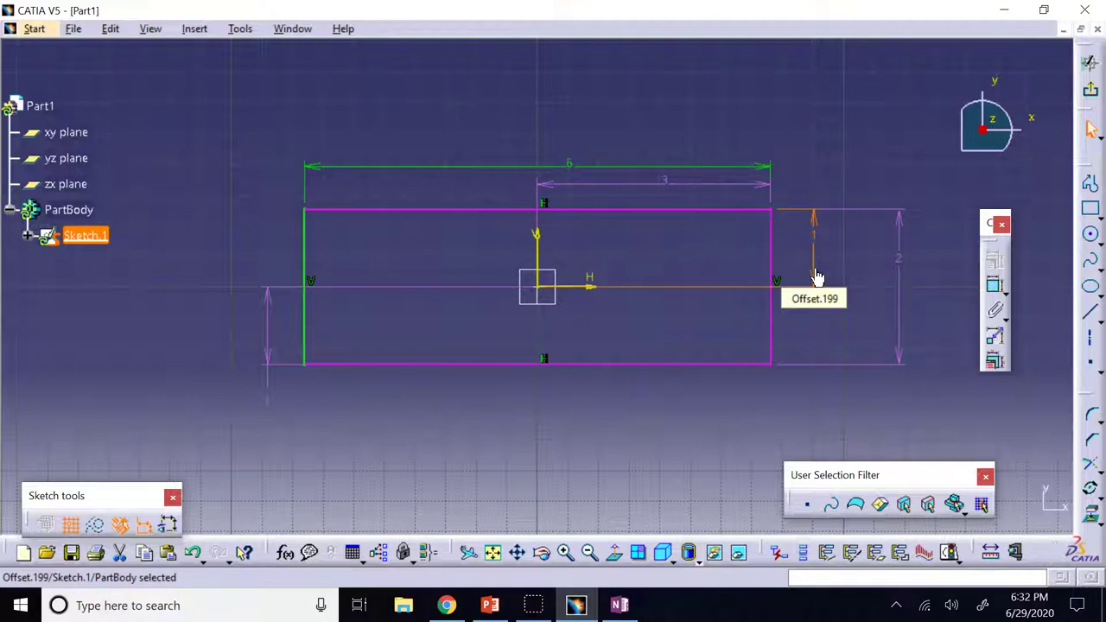
left_click(818, 247)
key("Delete")
left_click(551, 95)
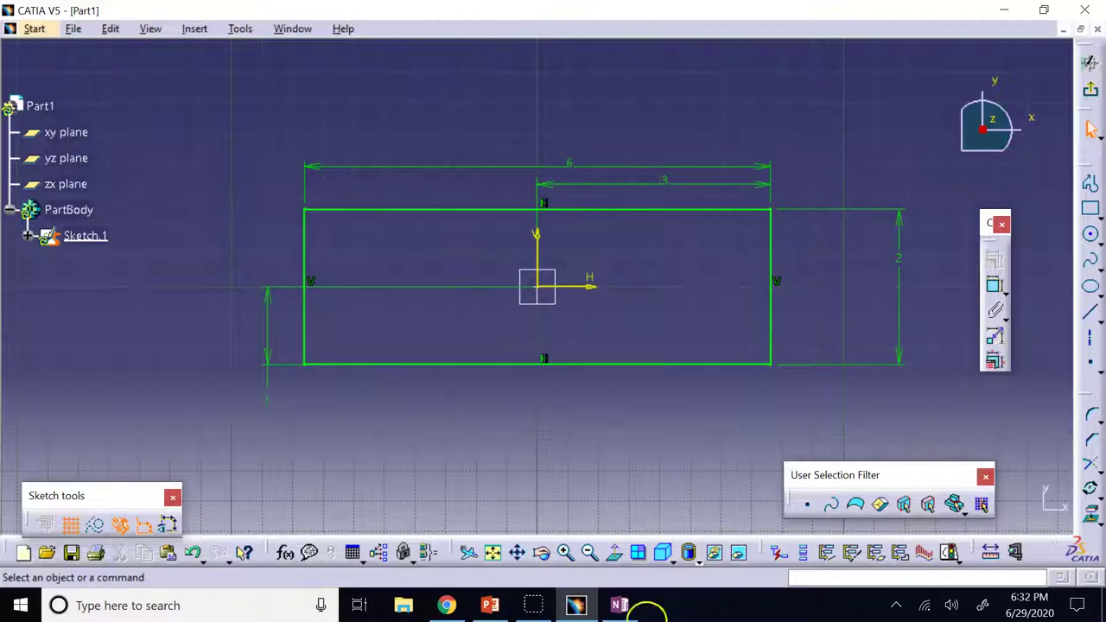
Switch to the PowerPoint lecture and review the slides on over-constrained profiles, sketching constraints and properly-constrained profiles
left_click(489, 605)
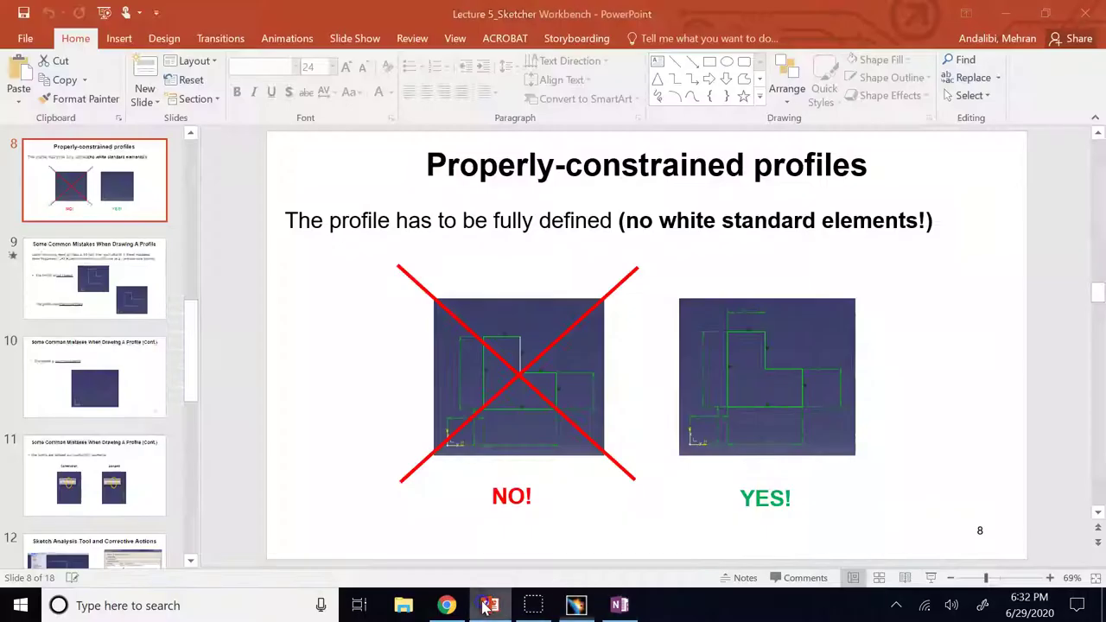
left_click(86, 396)
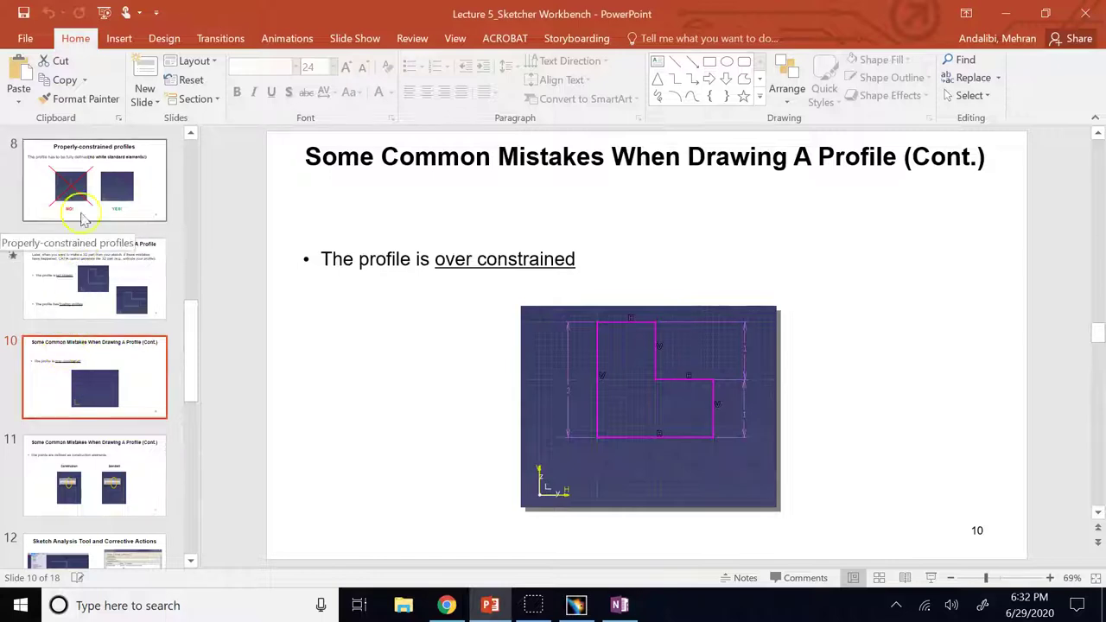
left_click(87, 185)
scroll(86, 185, "up", 1)
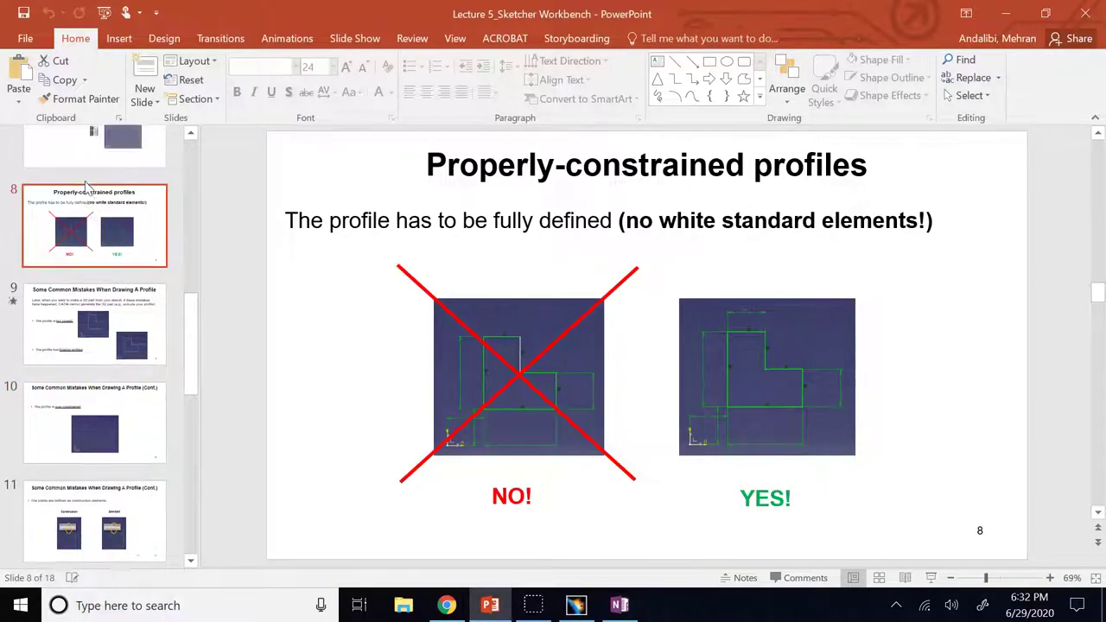
left_click(91, 147)
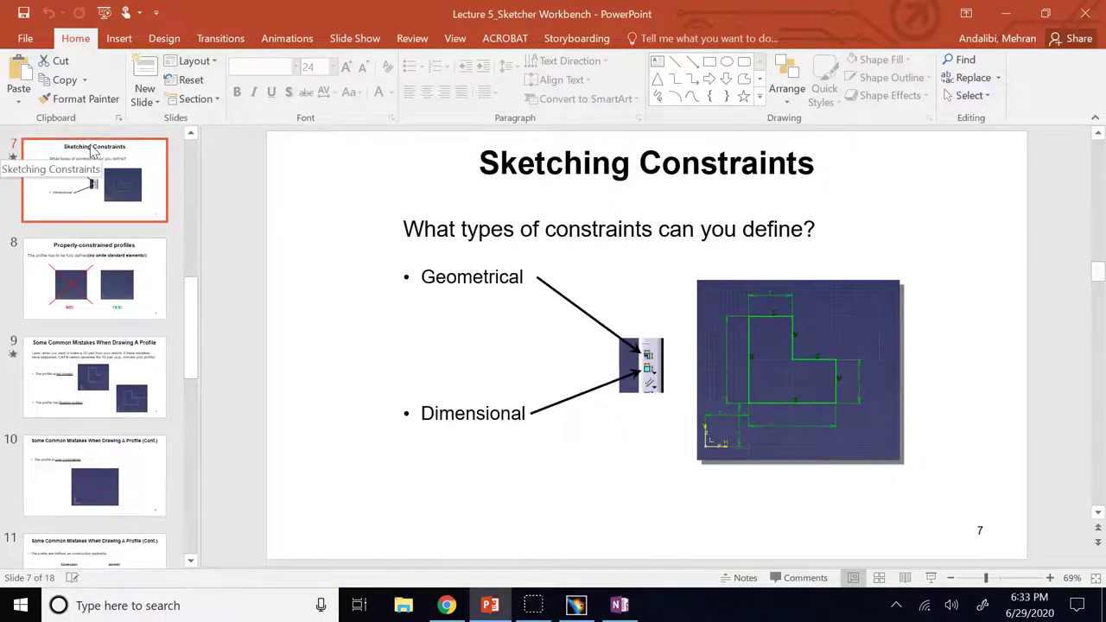
left_click(116, 304)
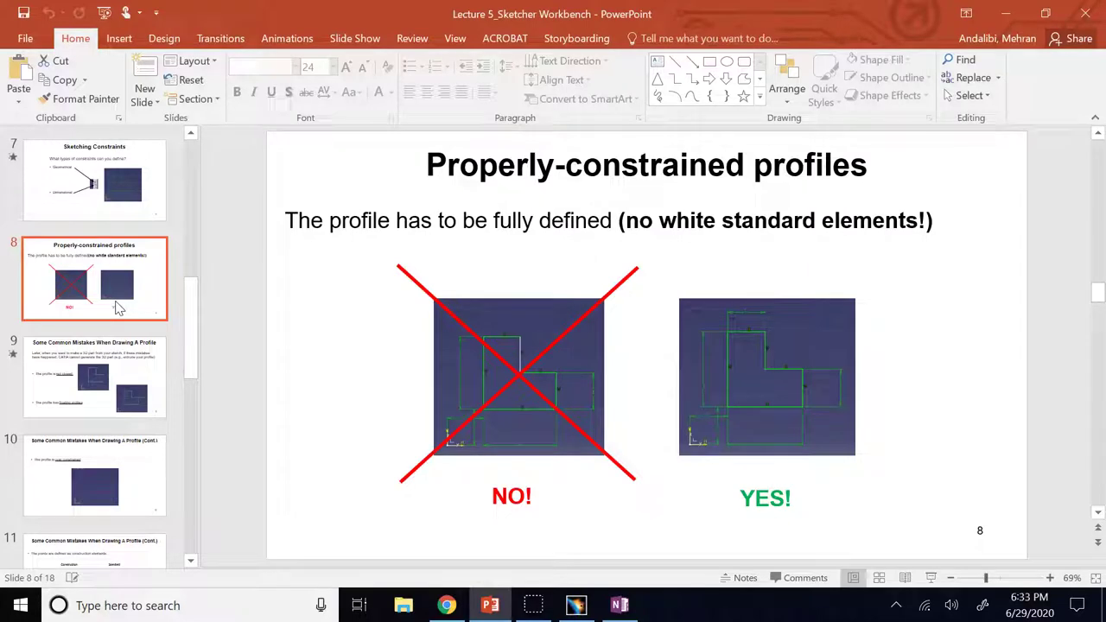
Return to CATIA and delete the whole rectangle together with all its constraints from the sketch
left_click(566, 607)
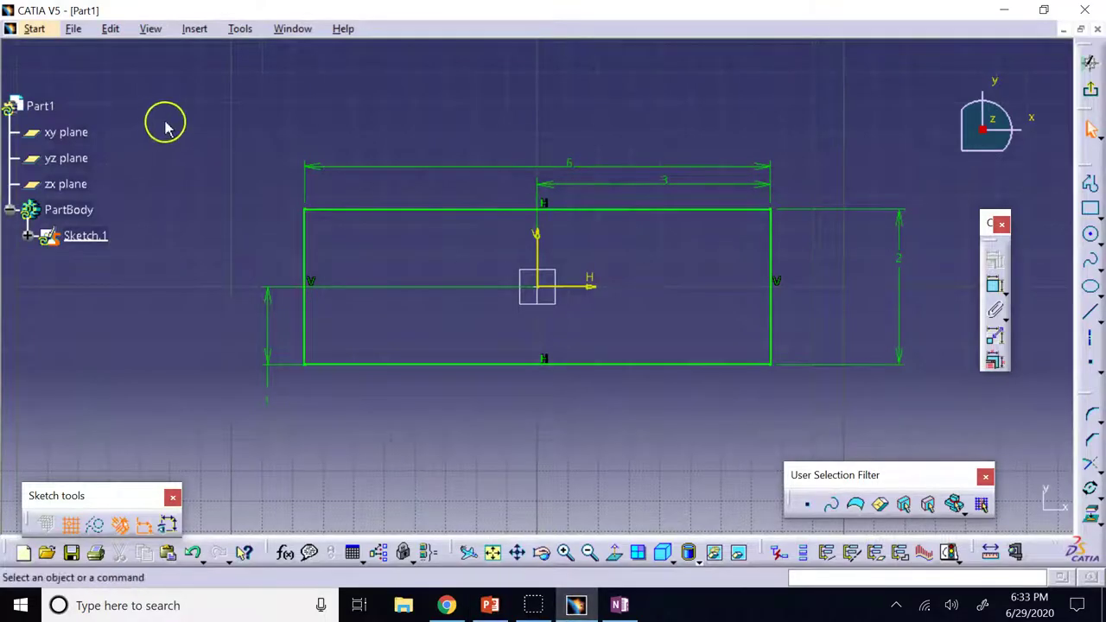
mouse_move(193, 116)
left_mouse_down()
mouse_move(459, 312)
mouse_move(924, 413)
left_mouse_up()
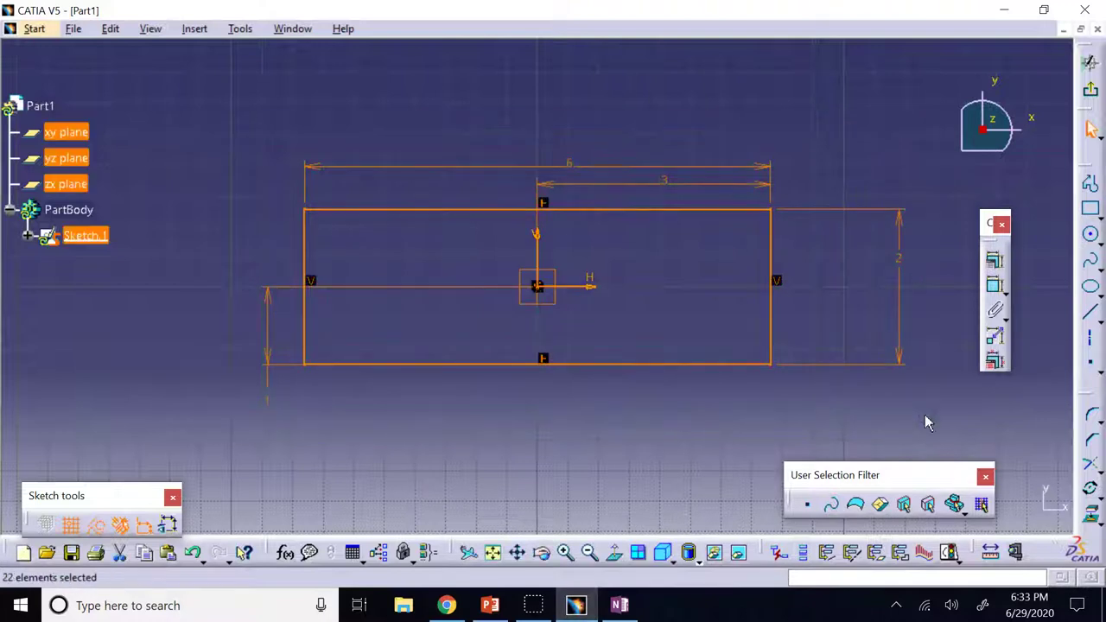
key("Delete")
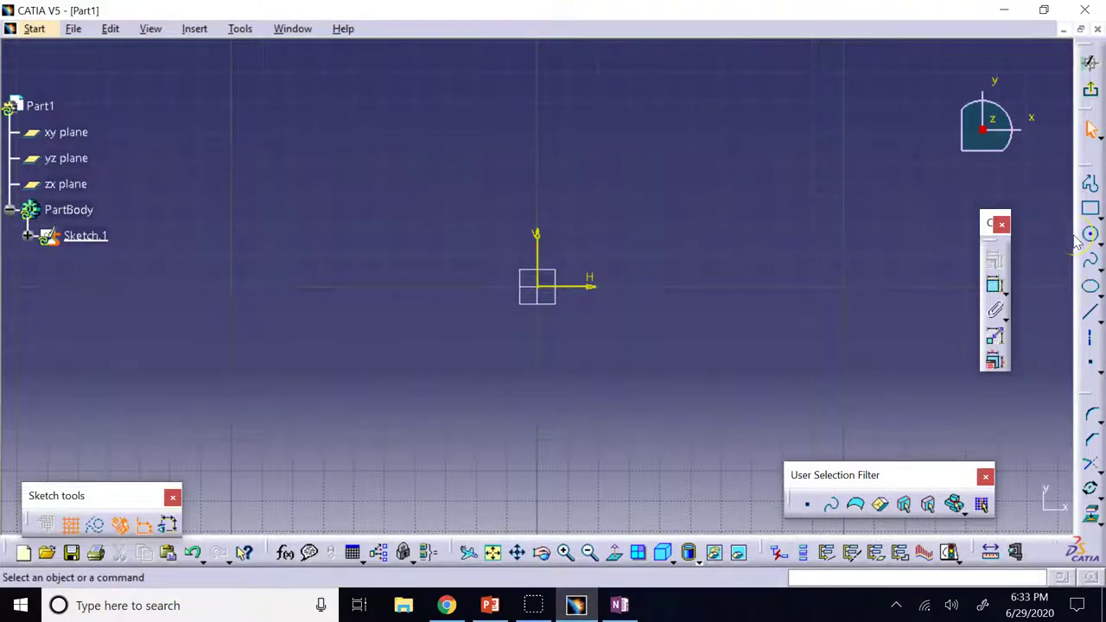
Sketch a slanted line left of the origin, starting on the horizontal axis and rising toward the vertical axis
left_click(1090, 311)
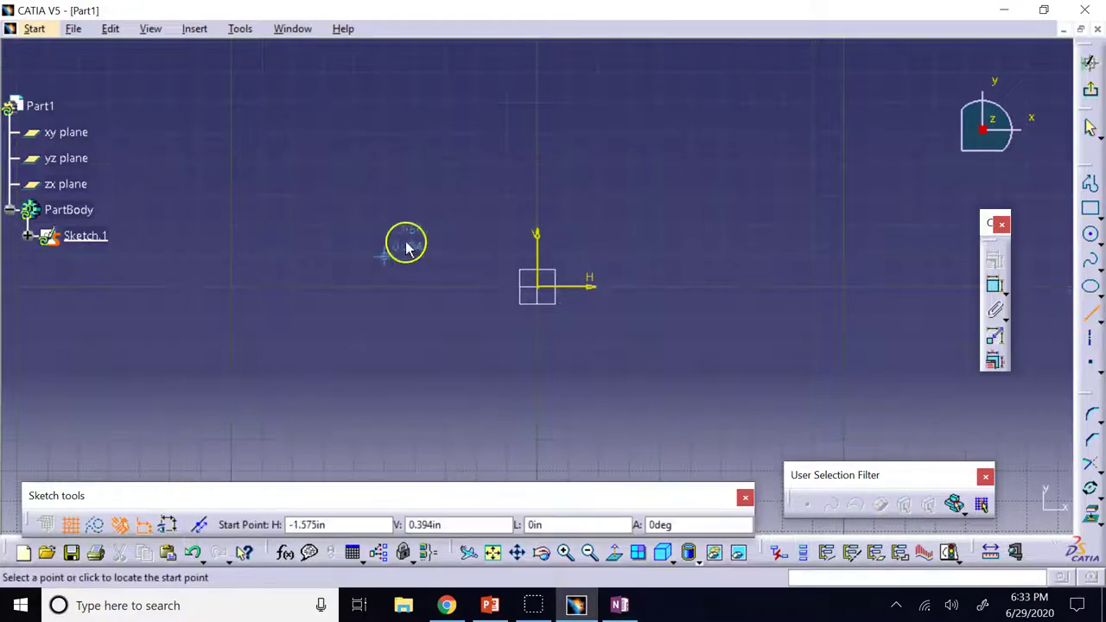
left_click(262, 286)
left_click(384, 104)
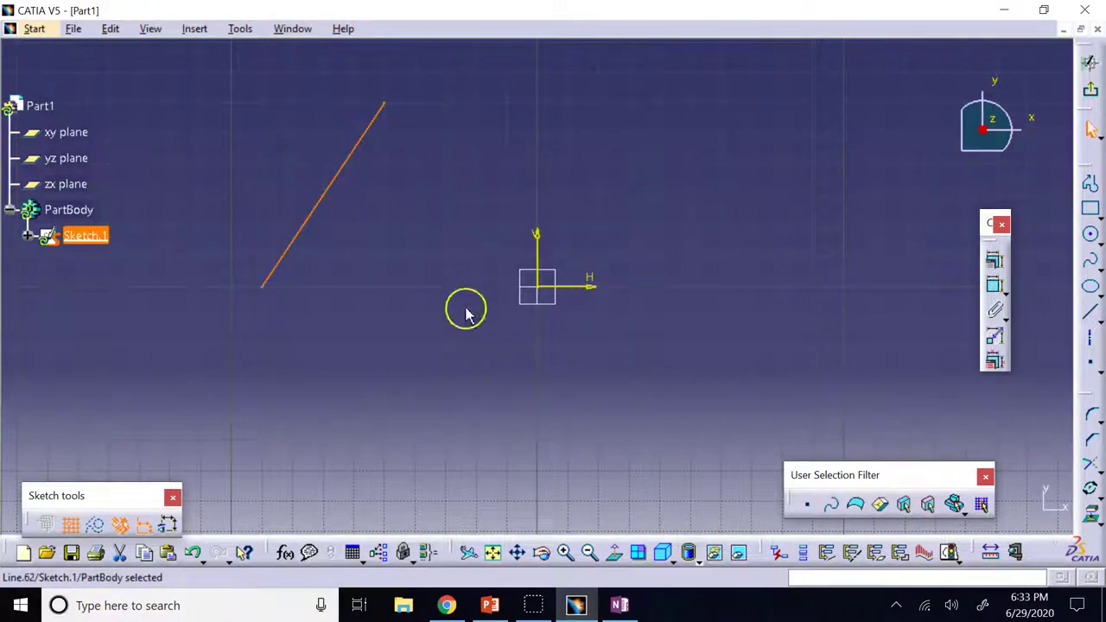
Complete the triangle with a side from the slanted line's upper end to about H -0.787 in on the horizontal axis and a closing base
left_click(1090, 183)
left_click(384, 105)
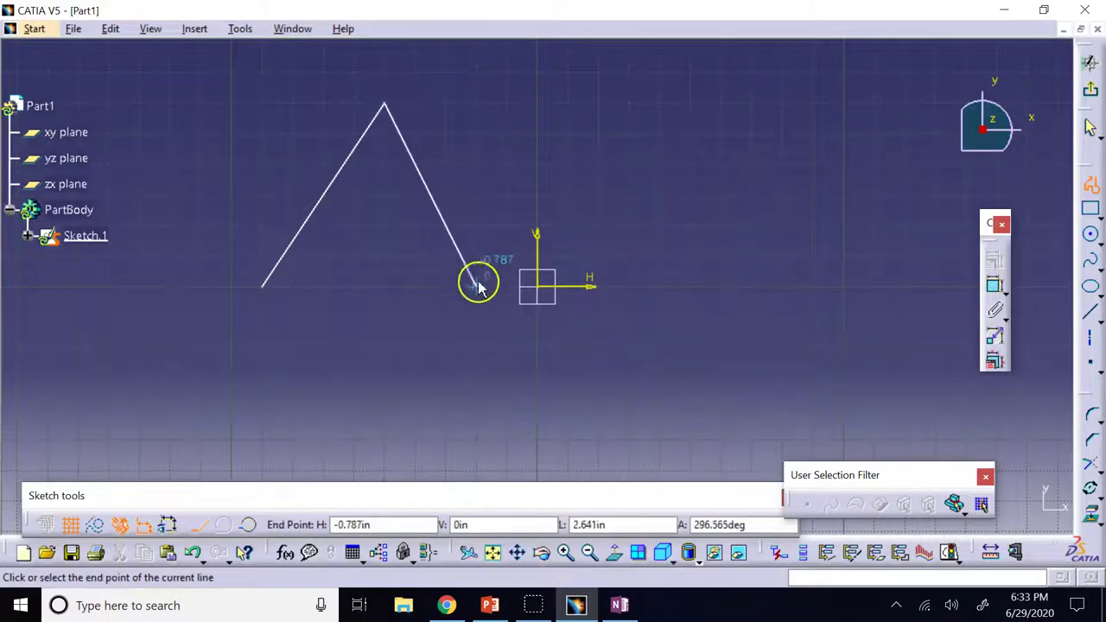
left_click(476, 286)
left_click(263, 287)
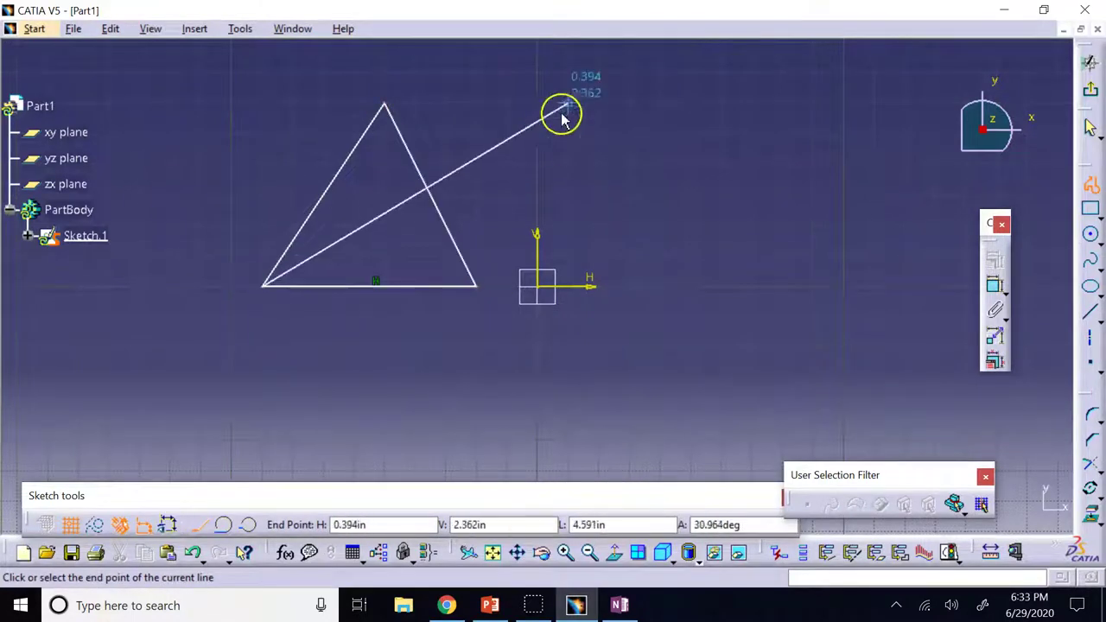
key("Escape")
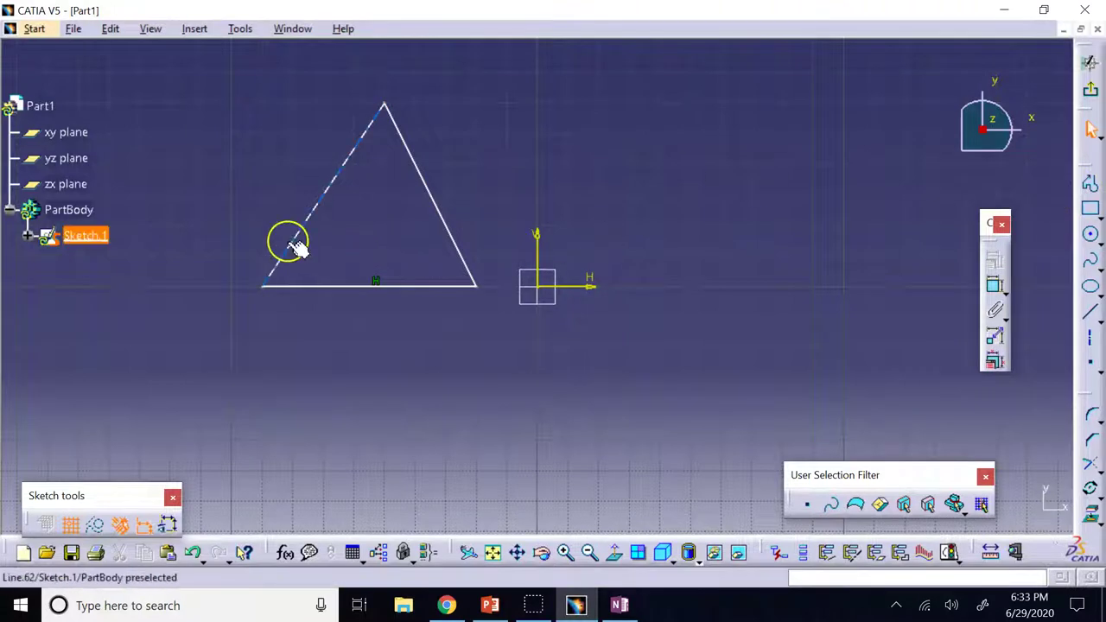
Constrain the angle between the triangle's left side and its base to 50°
left_click(995, 286)
left_click(301, 243)
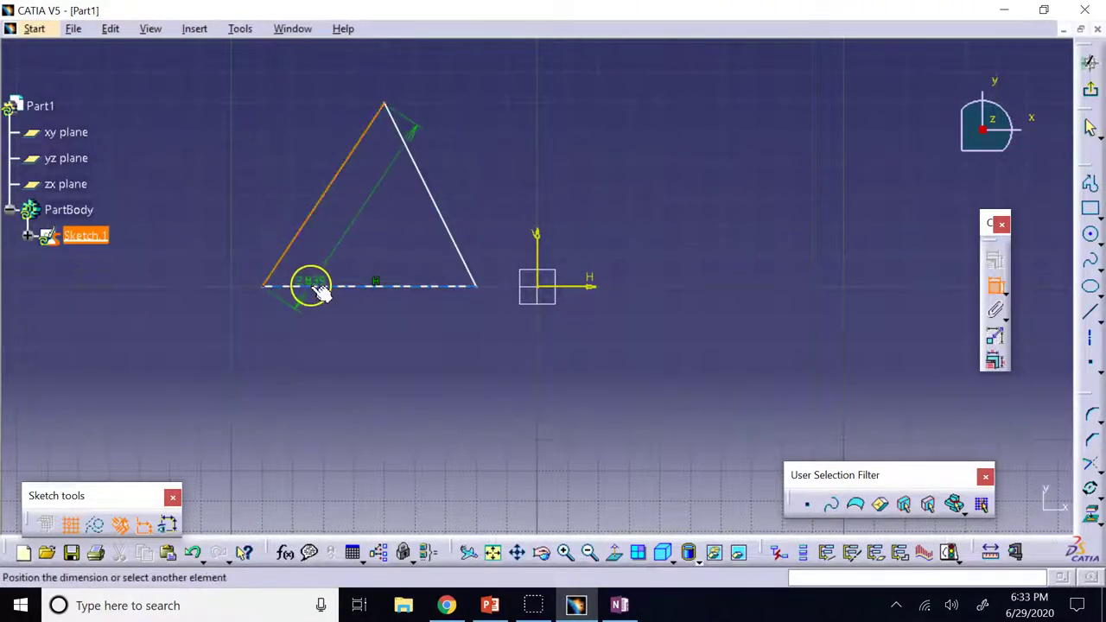
left_click(309, 286)
left_click(350, 244)
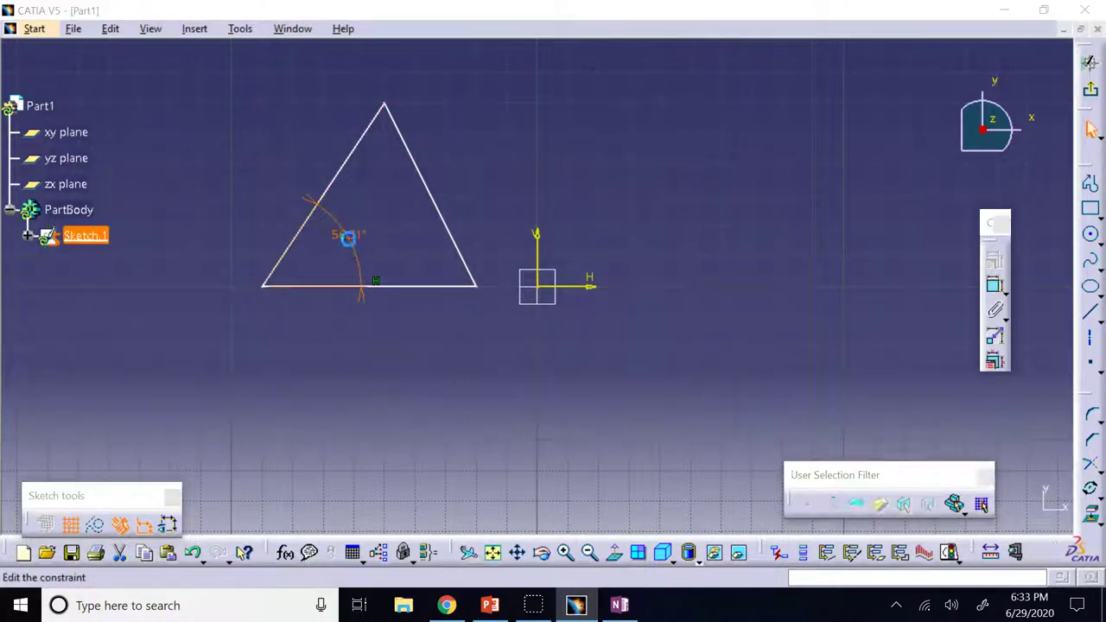
double_click(349, 241)
type("50")
key("Return")
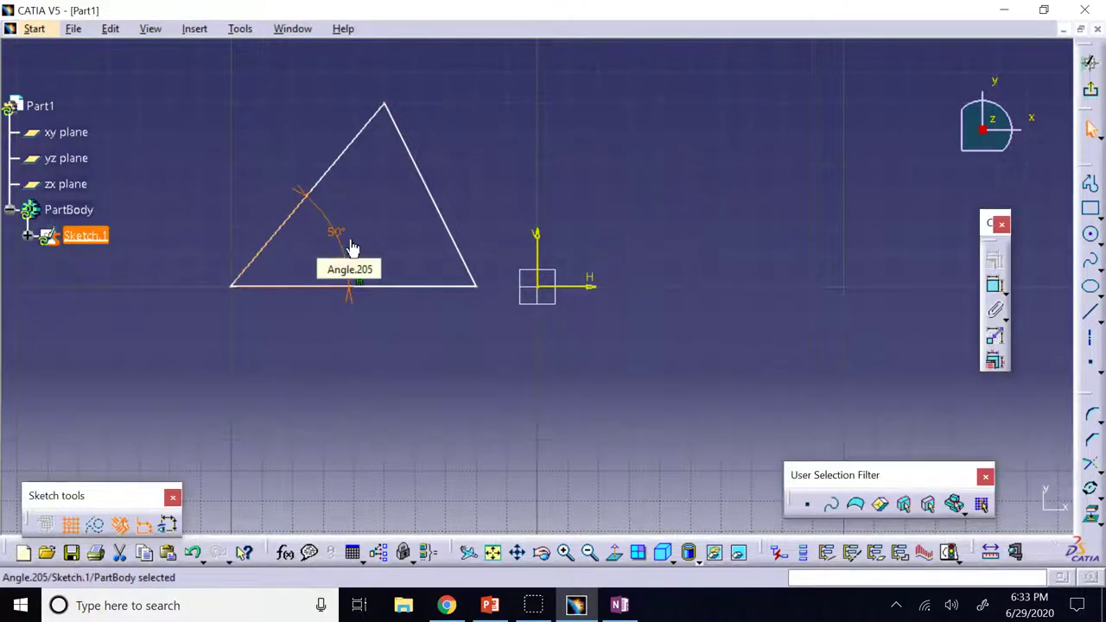
Constrain the angle between the triangle's right side and base to 75°, and reposition the 50° dimension nearer its corner
left_click(995, 290)
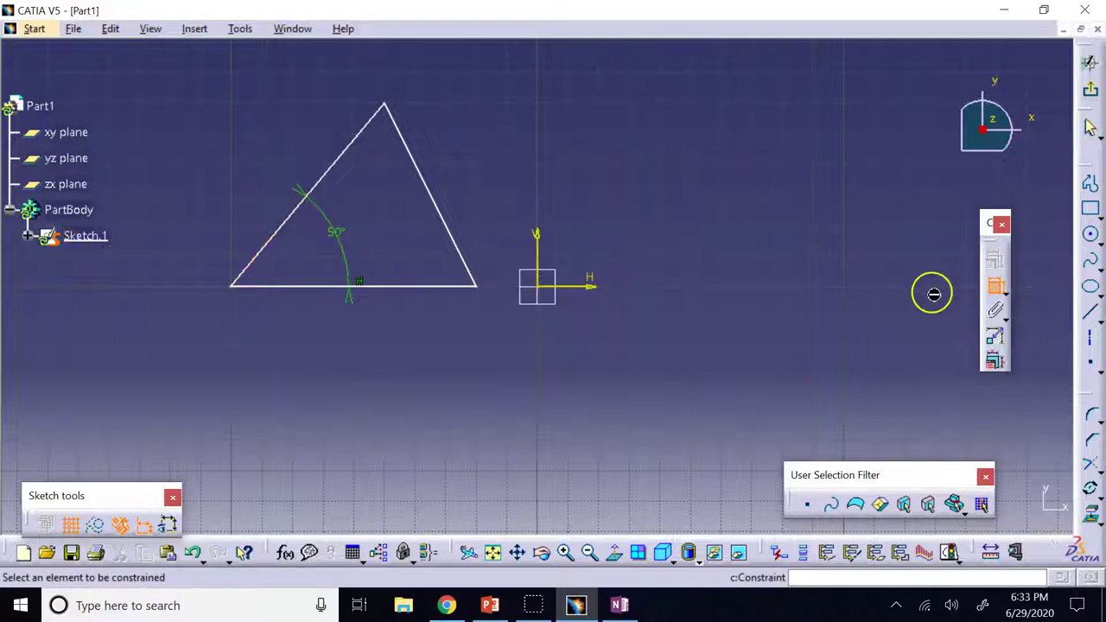
left_click(463, 250)
left_click(449, 288)
left_click(432, 265)
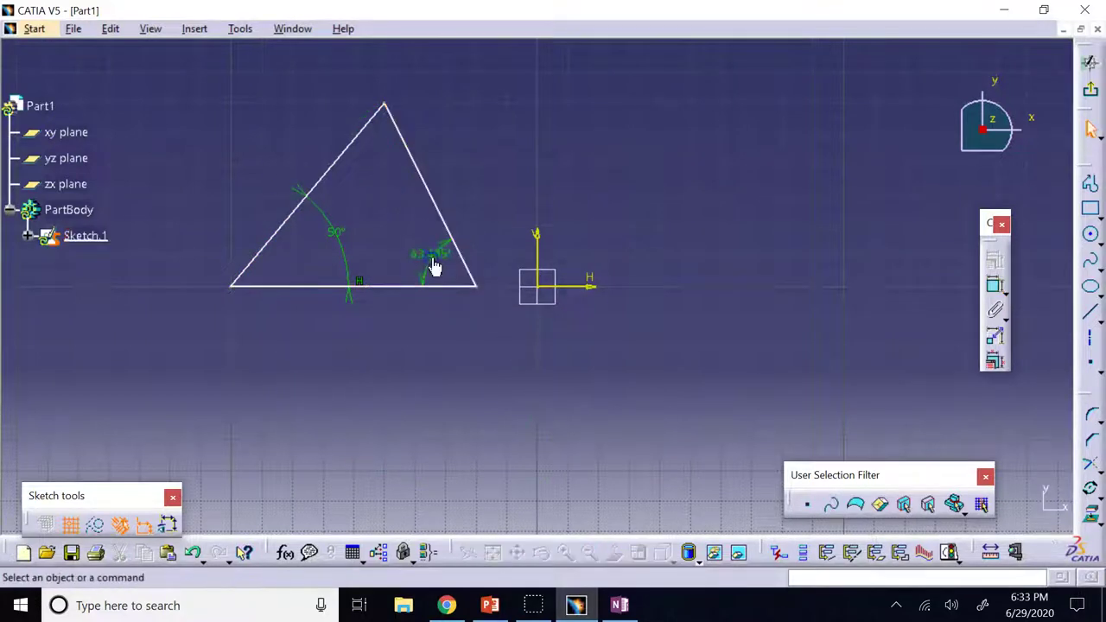
double_click(434, 265)
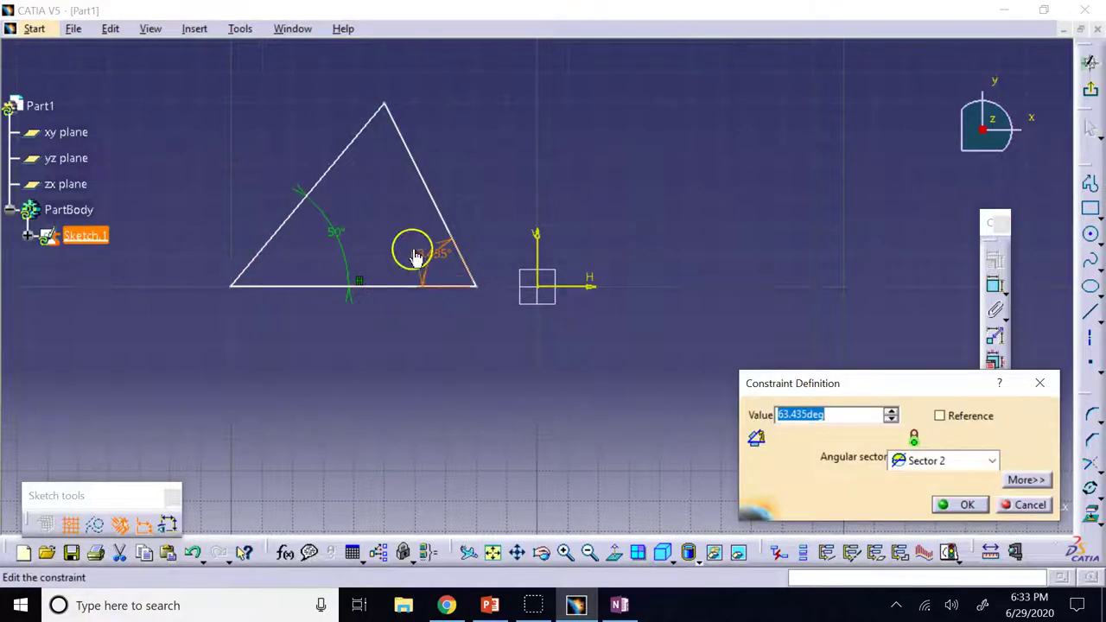
type("75")
key("Return")
left_click(527, 89)
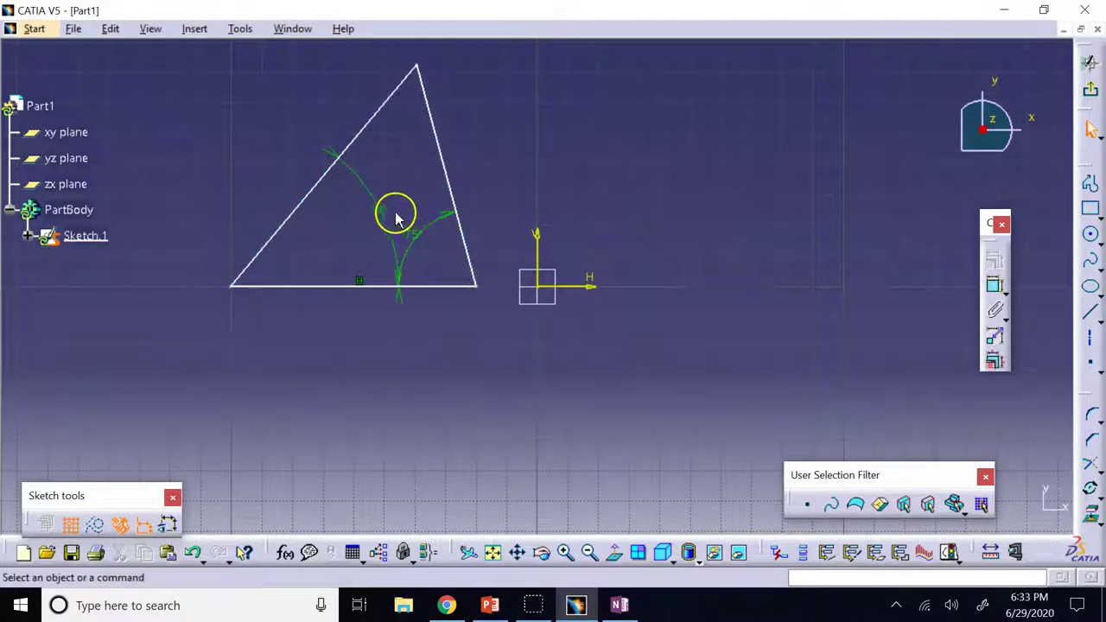
left_click_drag(383, 214, 329, 254)
left_click(603, 145)
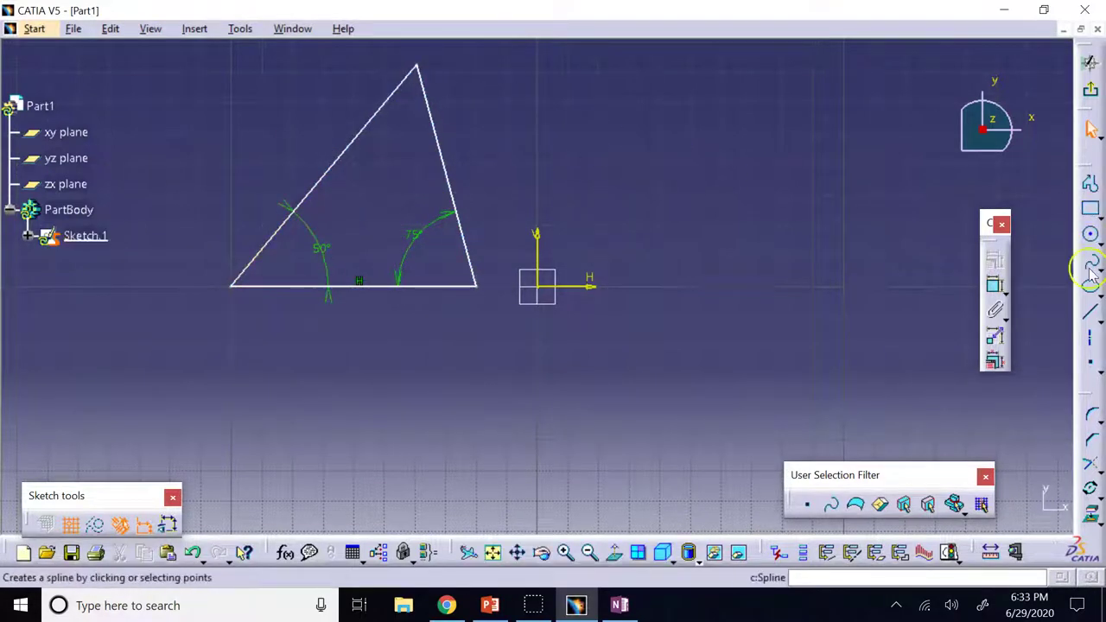
Dimension the length of the triangle's right side and set it to 3 in
left_click(994, 285)
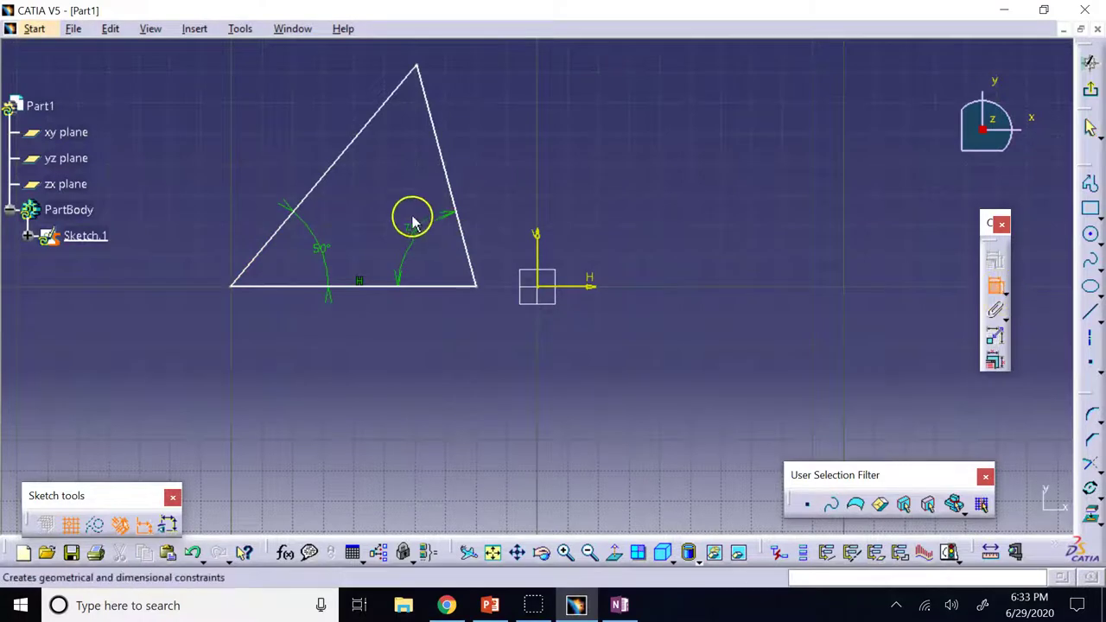
left_click(448, 171)
left_click(500, 156)
double_click(505, 157)
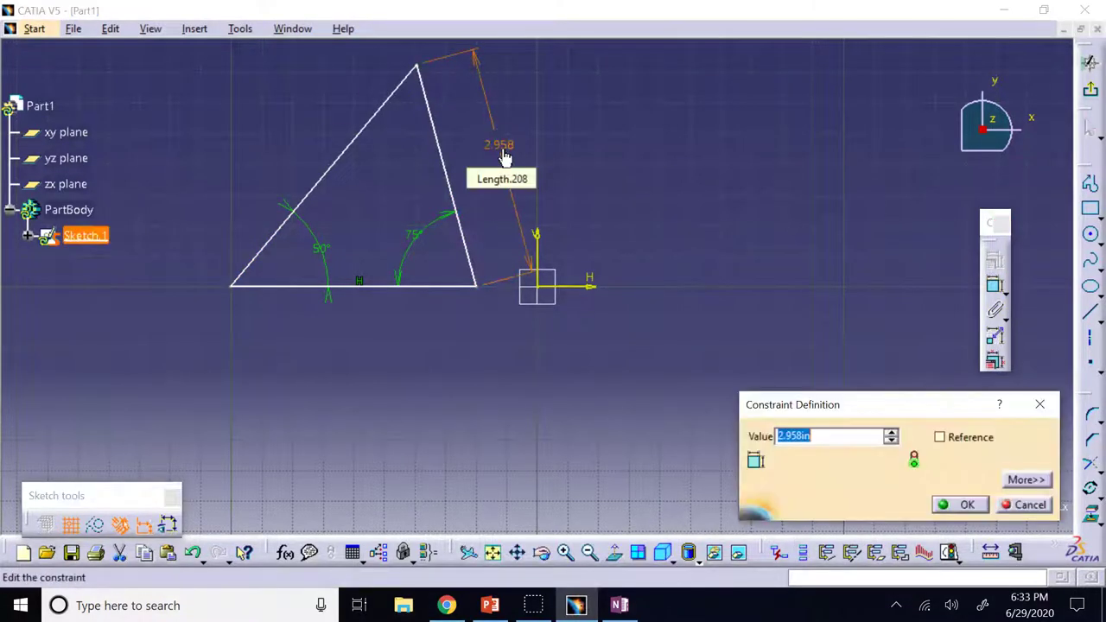
key("Return")
left_click(740, 124)
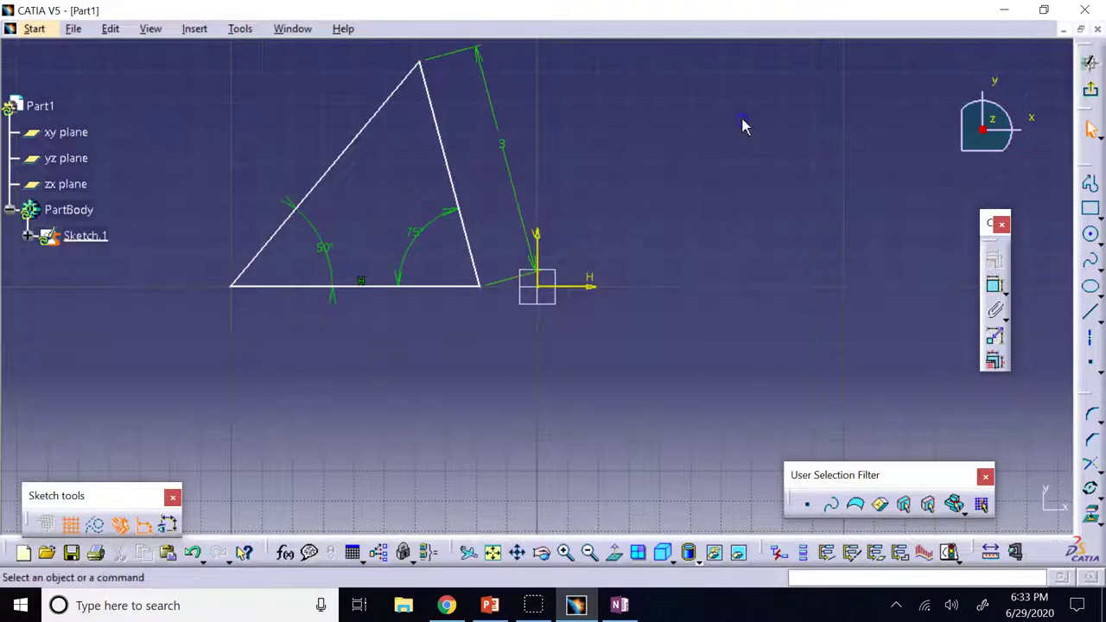
Shift the triangle down and to the left, below the horizontal axis, to test its remaining freedom of movement
left_click_drag(458, 187, 415, 222)
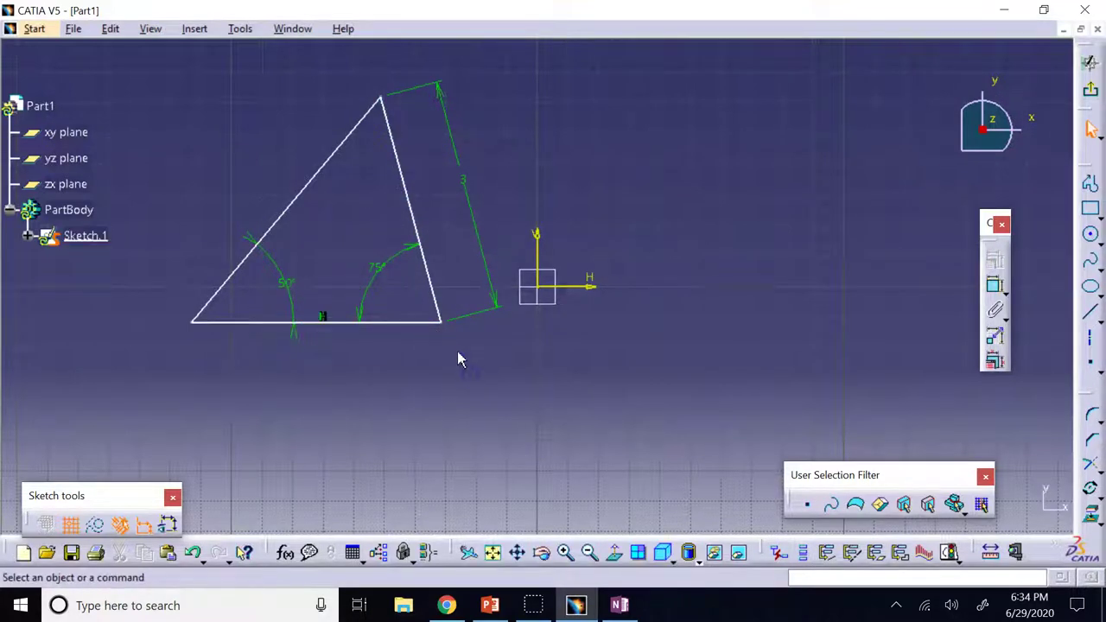
left_click(622, 225)
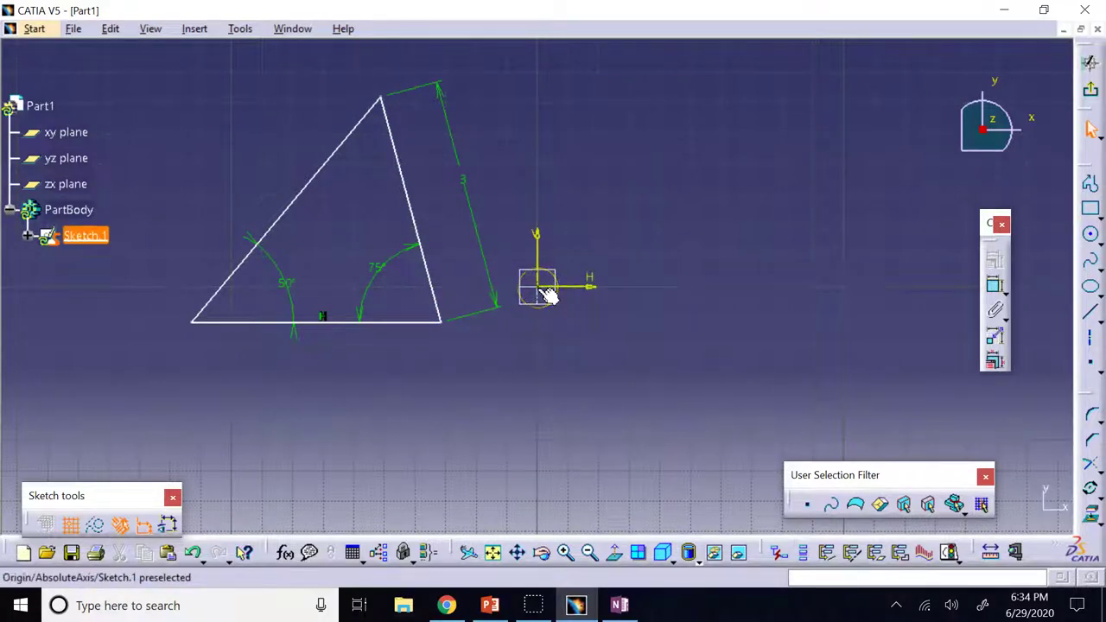
left_click(494, 294)
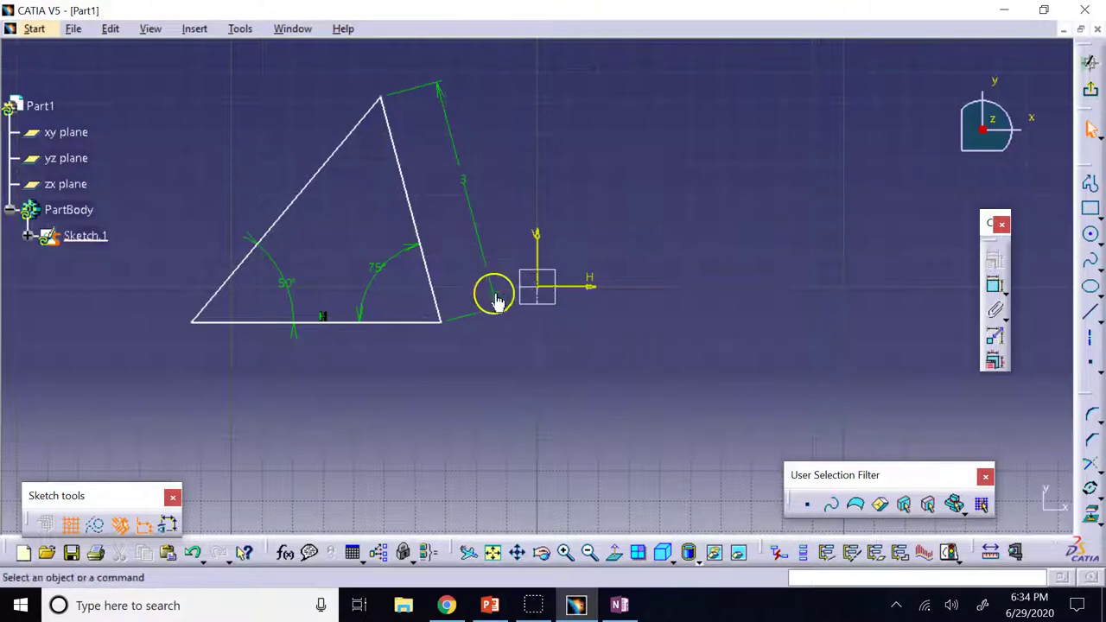
left_click(443, 324)
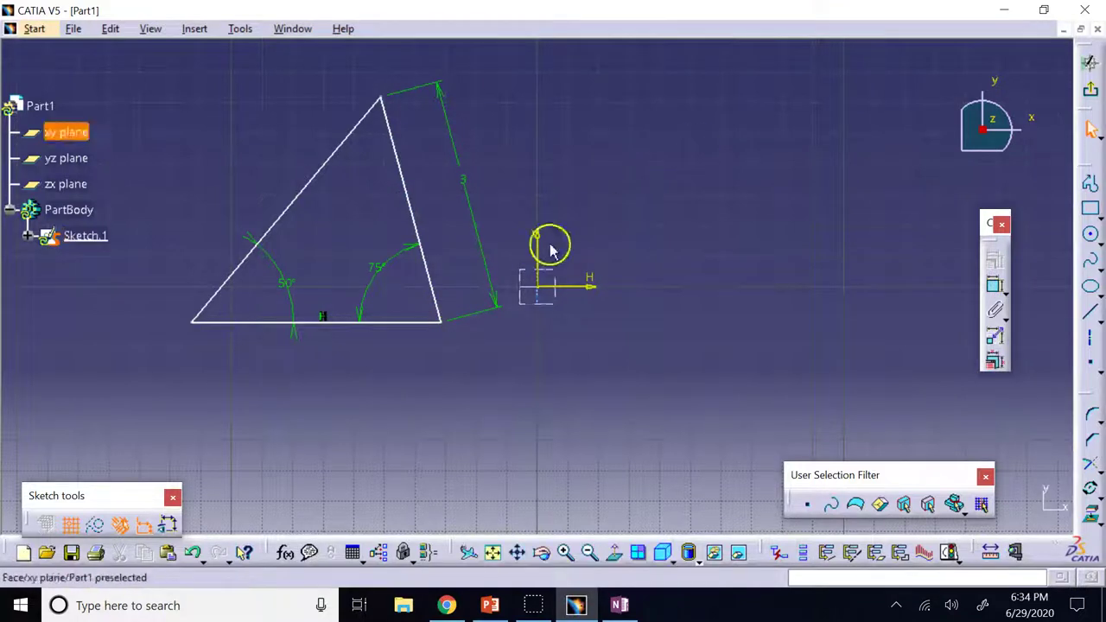
Apply a coincidence constraint between the triangle's lower-right corner and the sketch origin
left_click(443, 322)
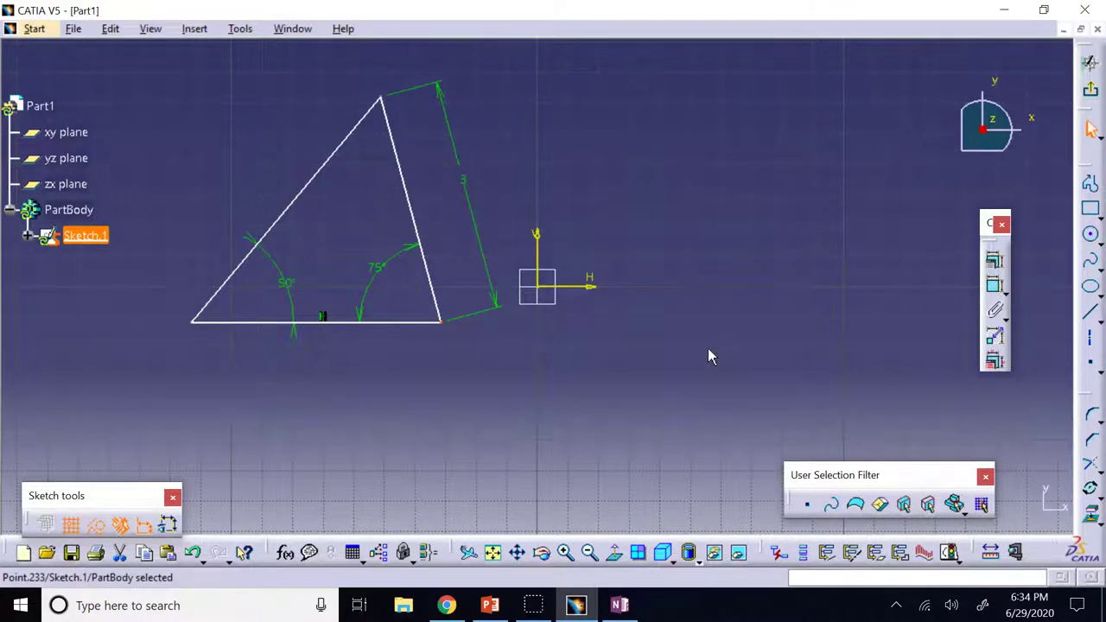
left_click(547, 296)
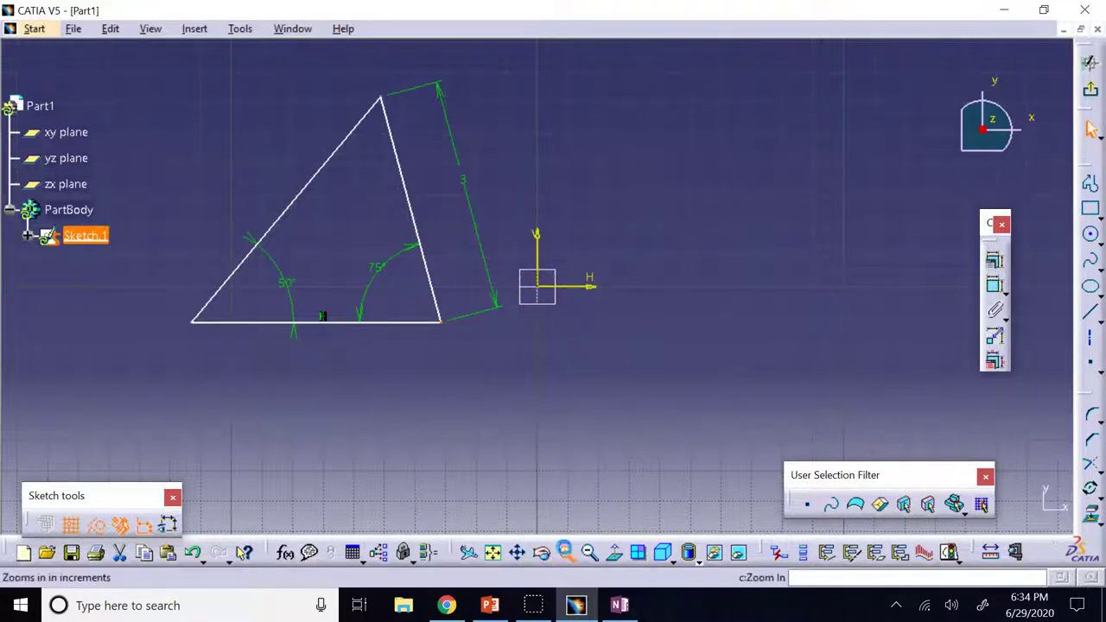
left_click(565, 553)
left_click(565, 552)
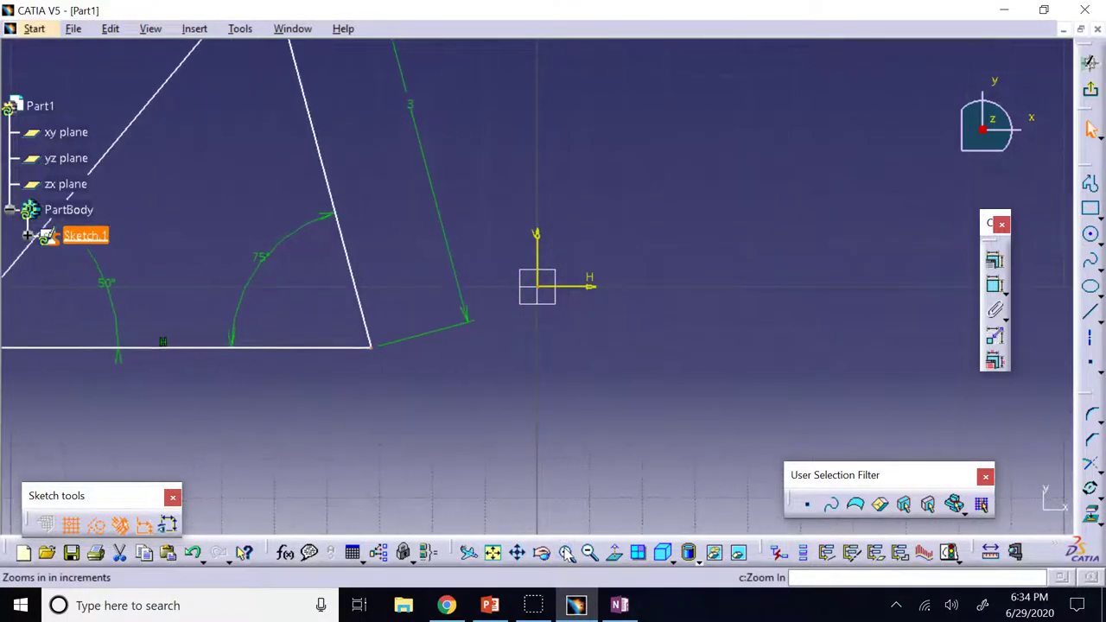
left_click(994, 261)
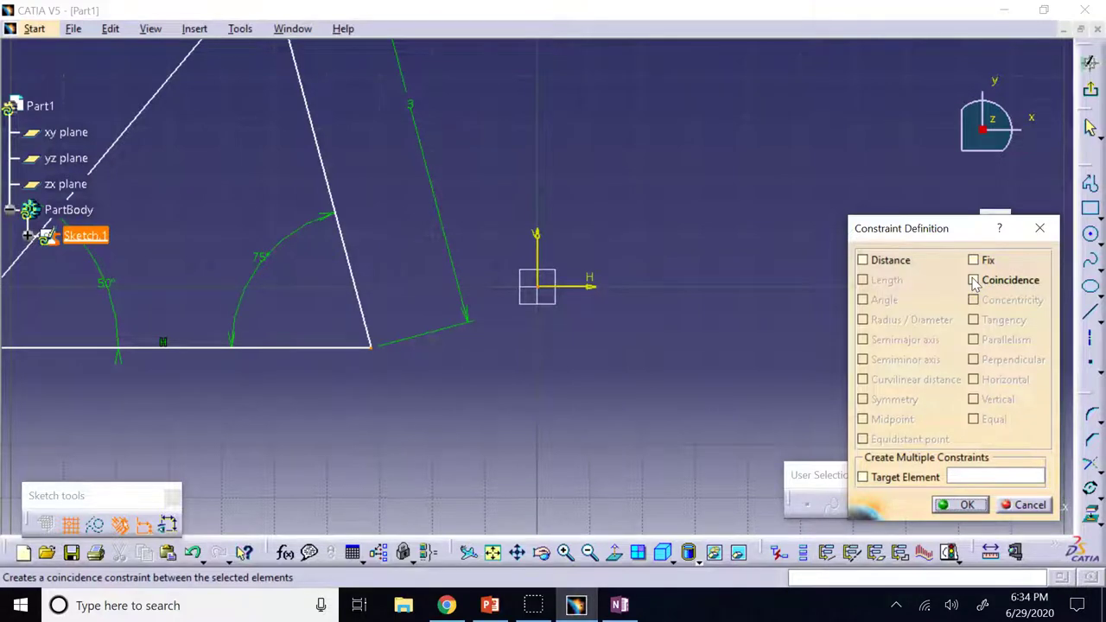
left_click(974, 281)
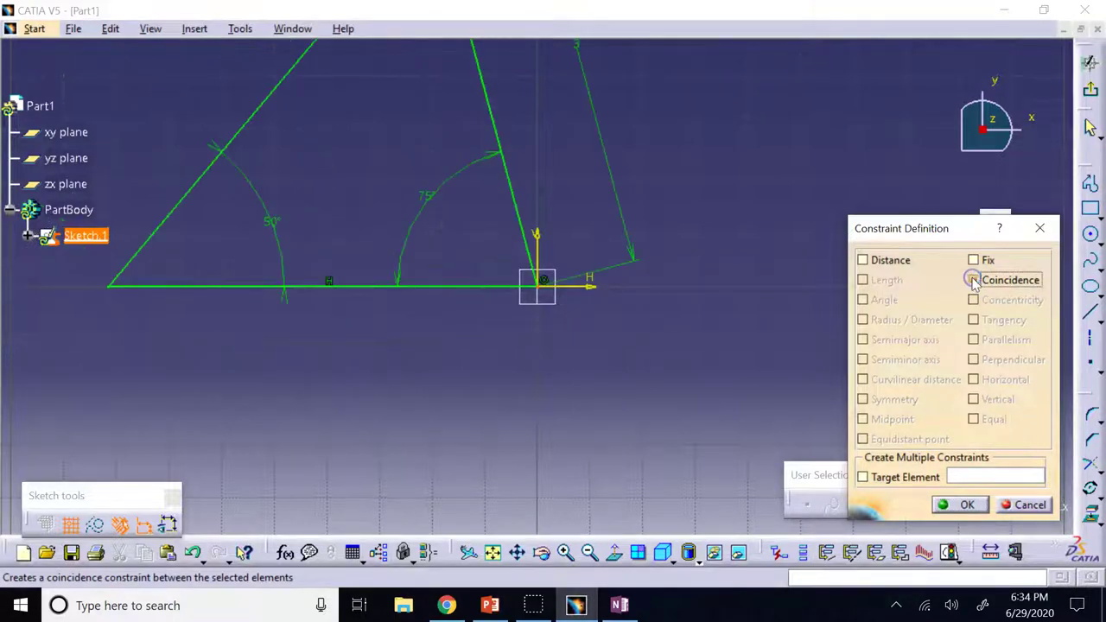
left_click(960, 505)
left_click(588, 553)
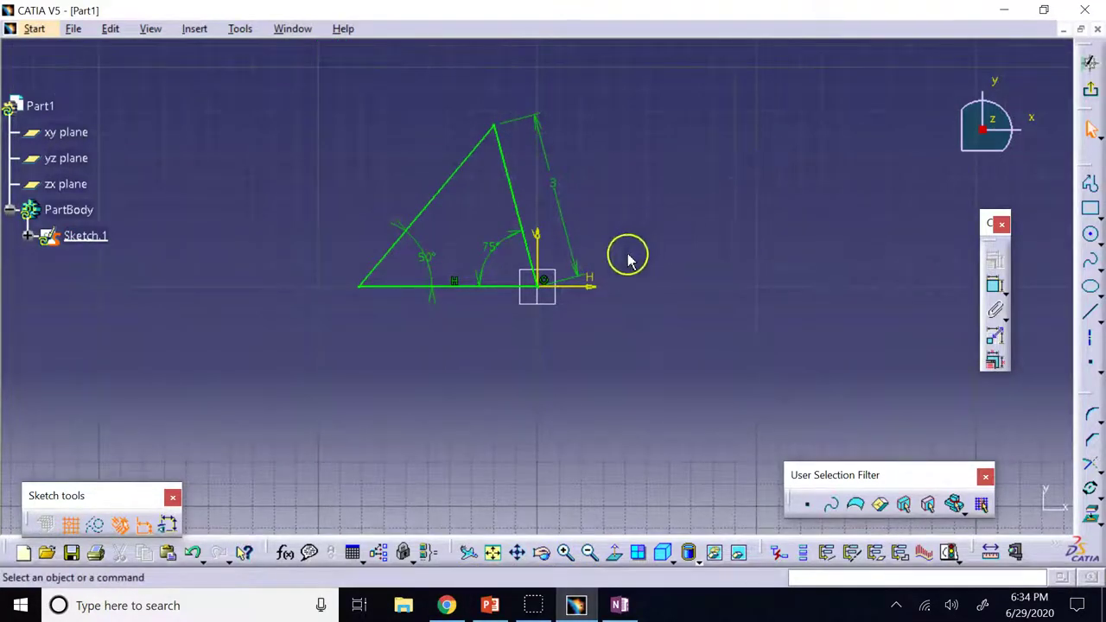
Examine the coincidence symbol at the origin, then select the whole triangle and try to move it
left_click(547, 283)
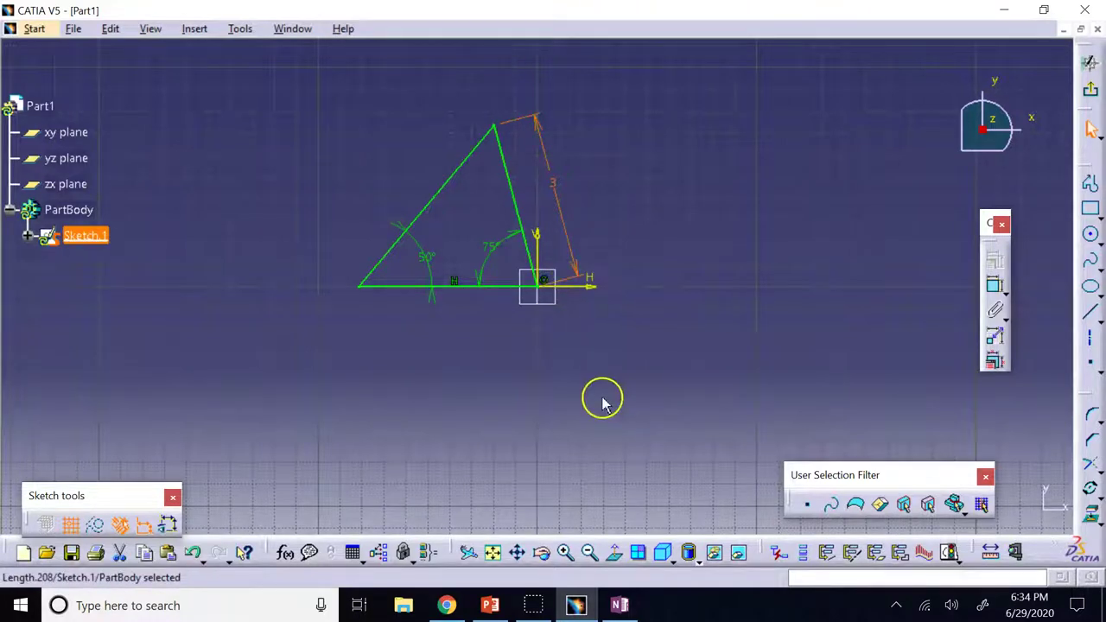
left_click(565, 552)
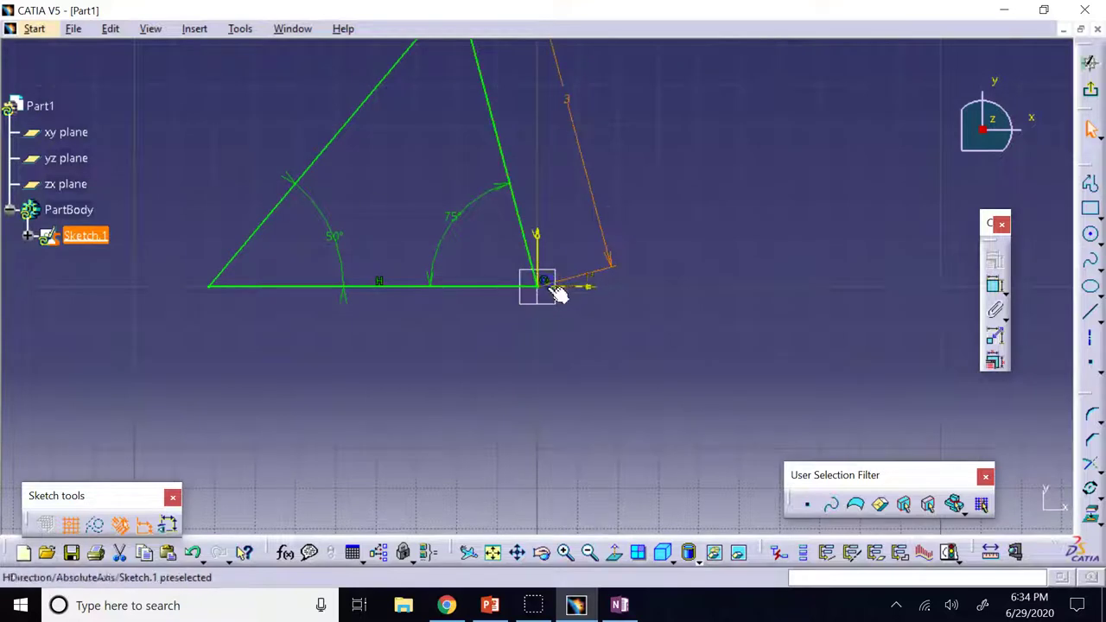
left_click(728, 348)
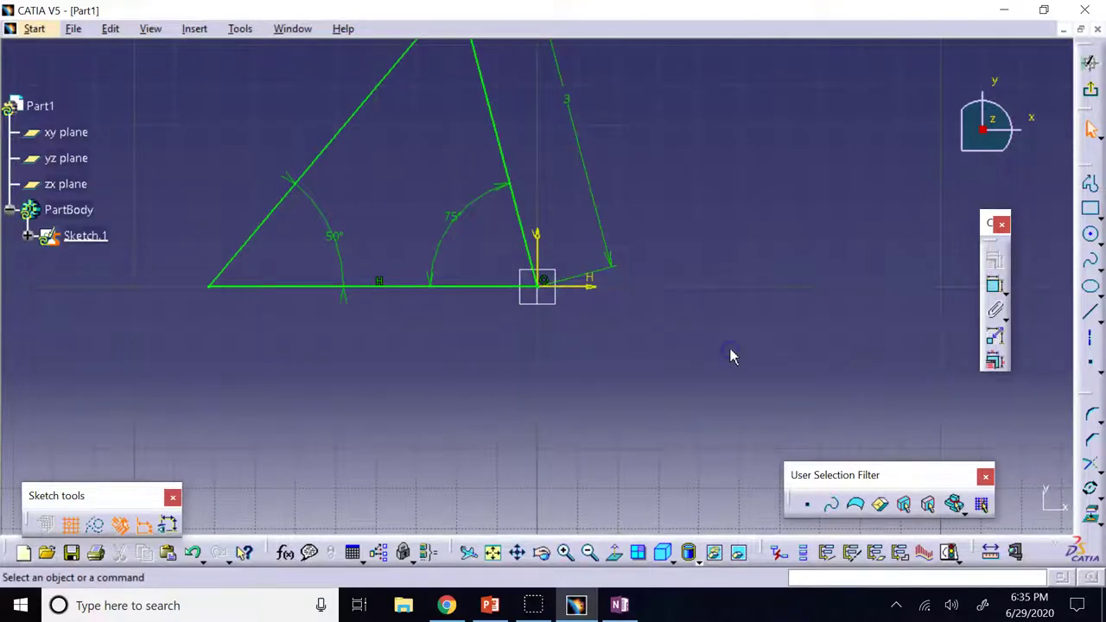
left_click(589, 552)
mouse_move(681, 353)
left_mouse_down()
mouse_move(276, 87)
mouse_move(257, 55)
left_mouse_up()
left_click(354, 244)
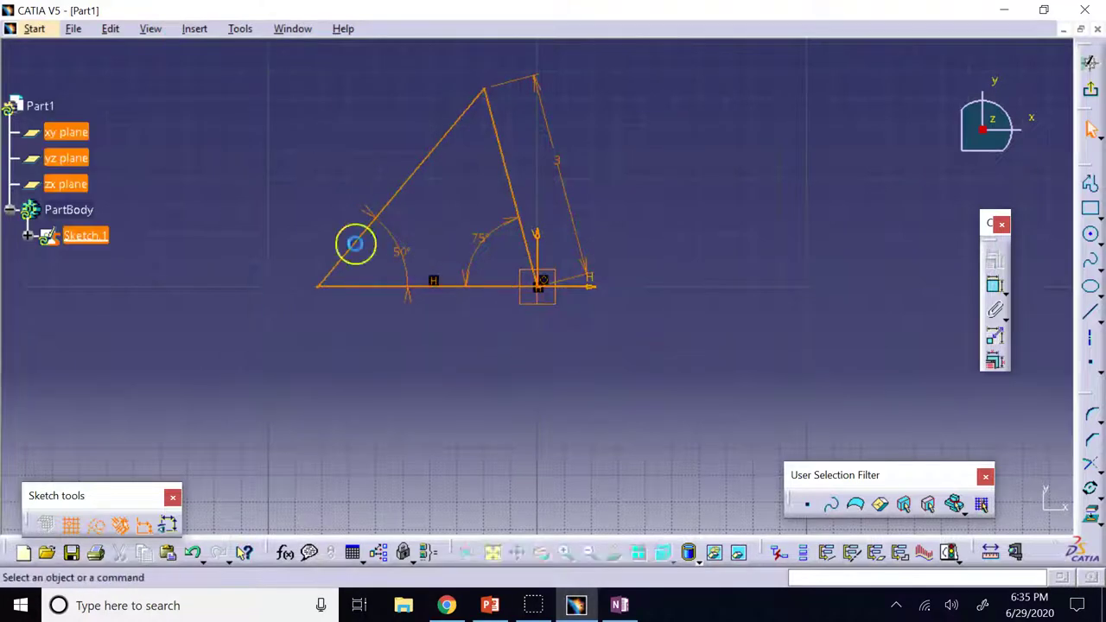
Delete the coincidence constraint at the origin and move the triangle left along the horizontal axis
left_click(547, 279)
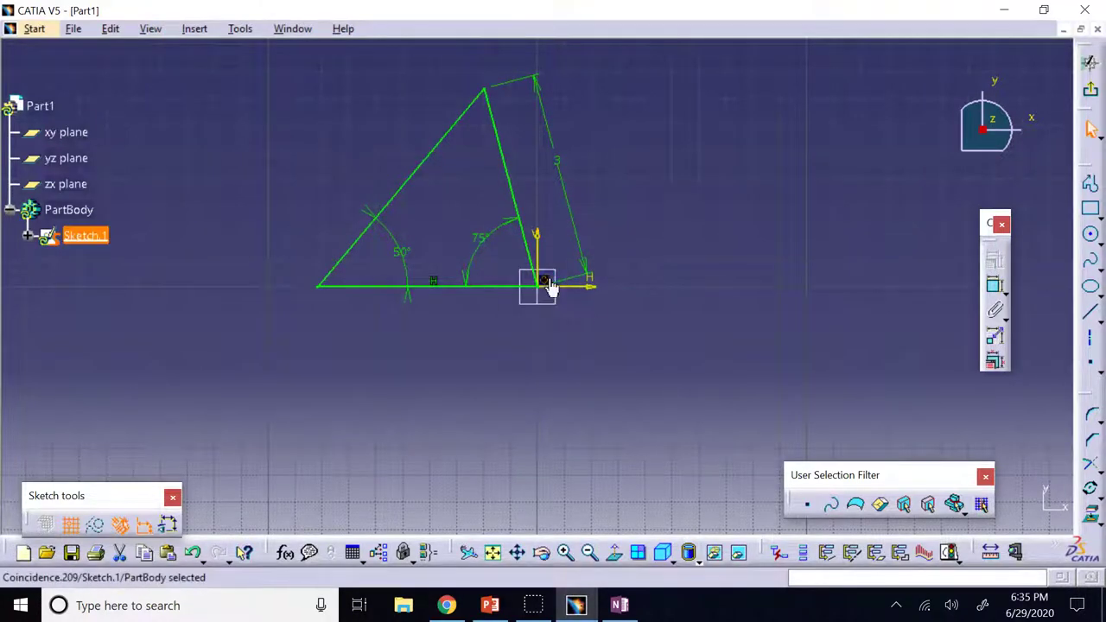
left_click(613, 388)
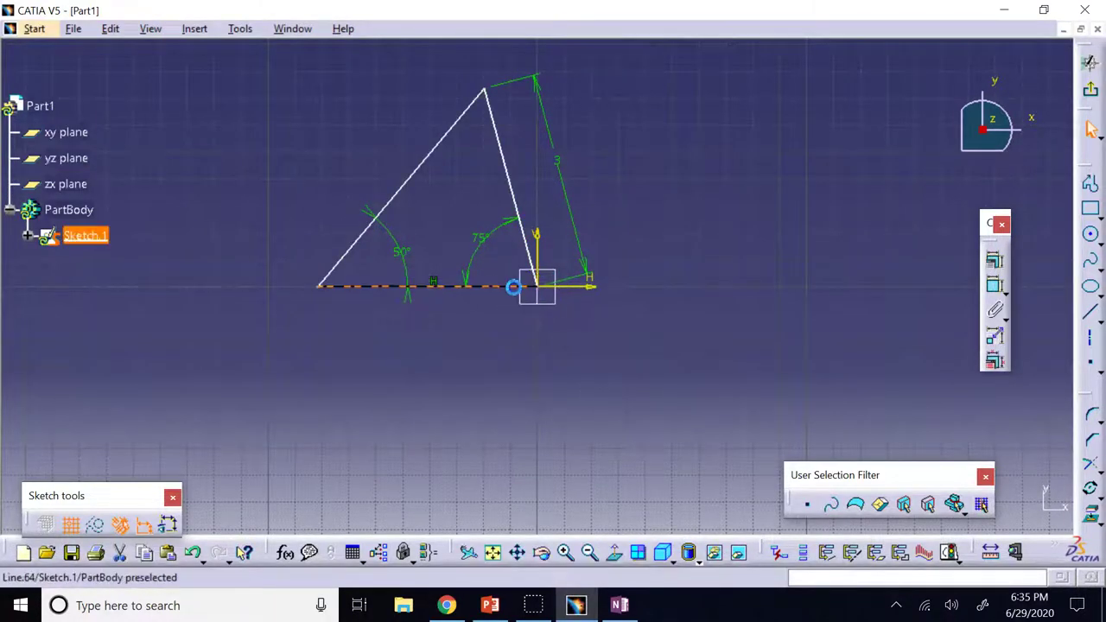
left_click_drag(513, 287, 437, 294)
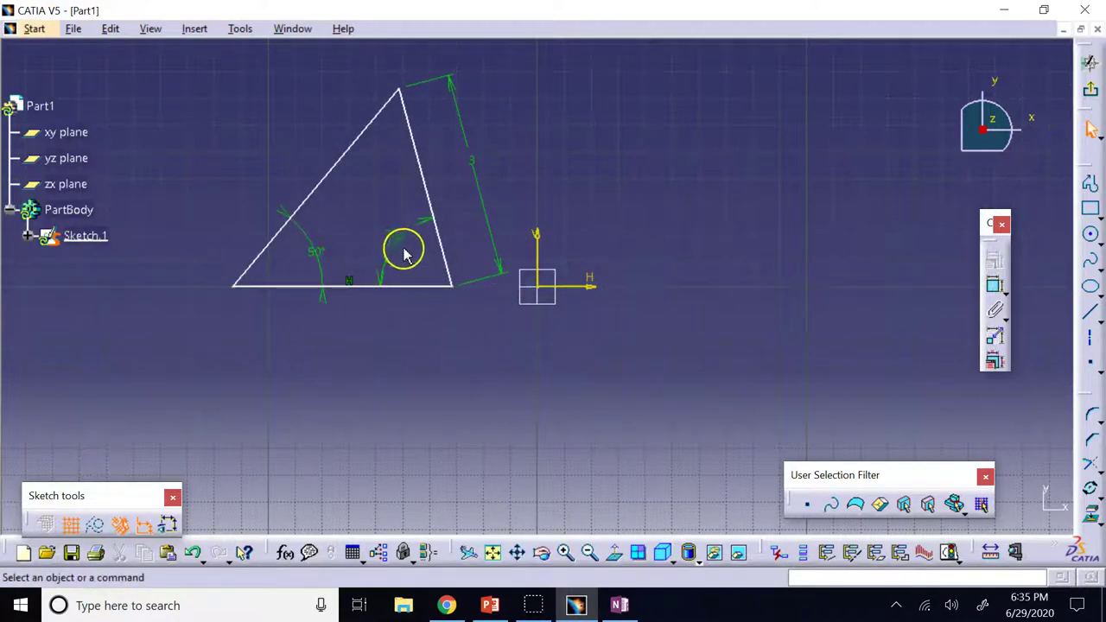
Apply a coincidence constraint between the triangle's lower-right corner and the sketch origin again
left_click(451, 286)
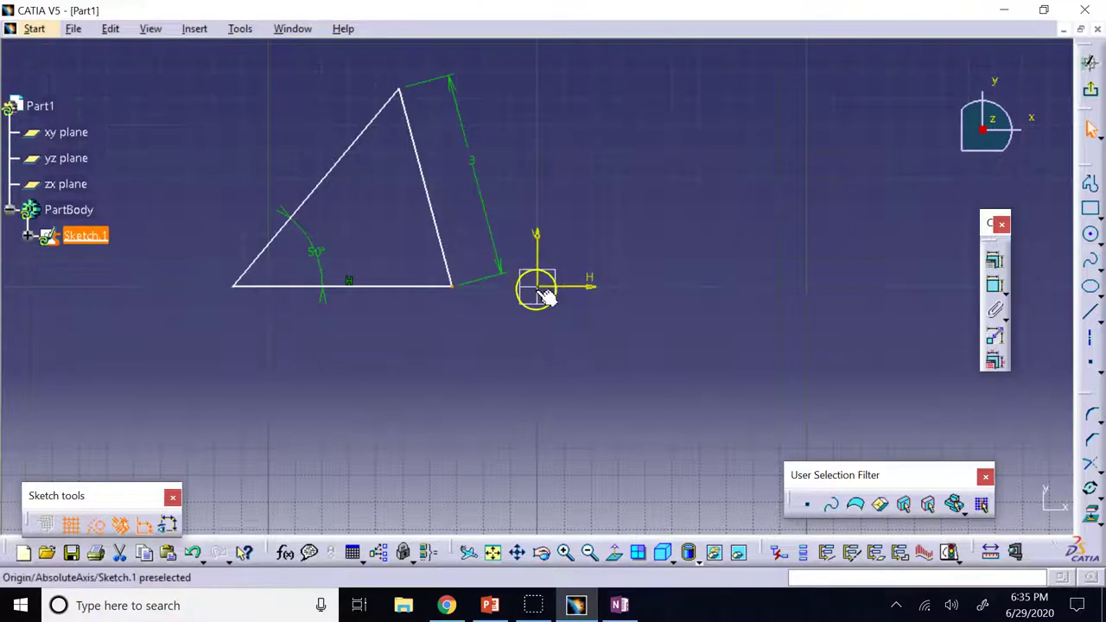
left_click(545, 291, "ctrl")
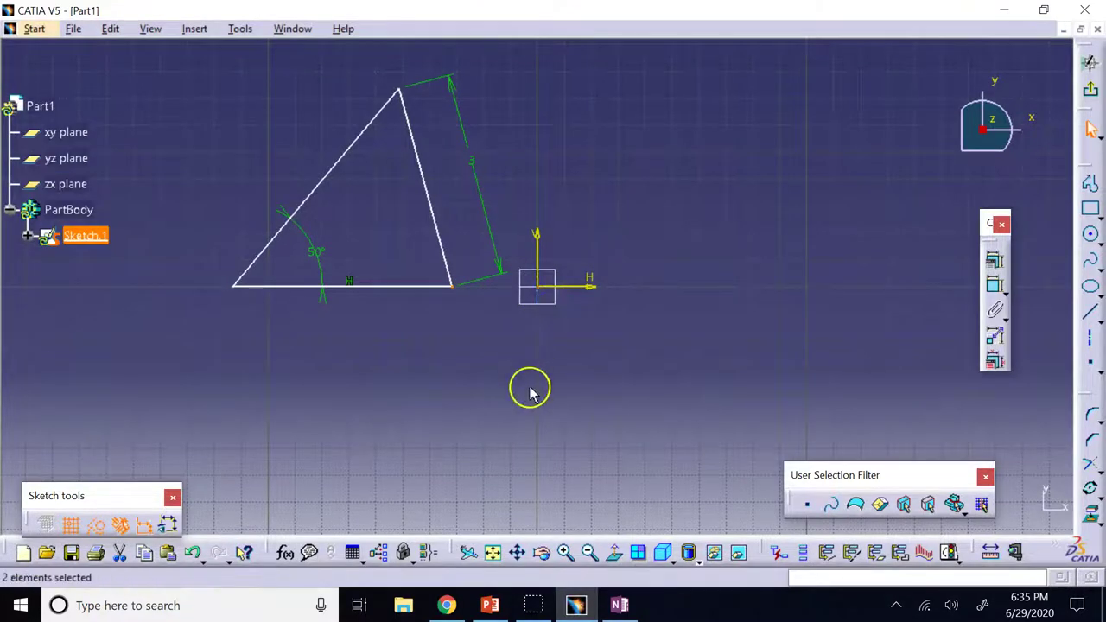
left_click(995, 259)
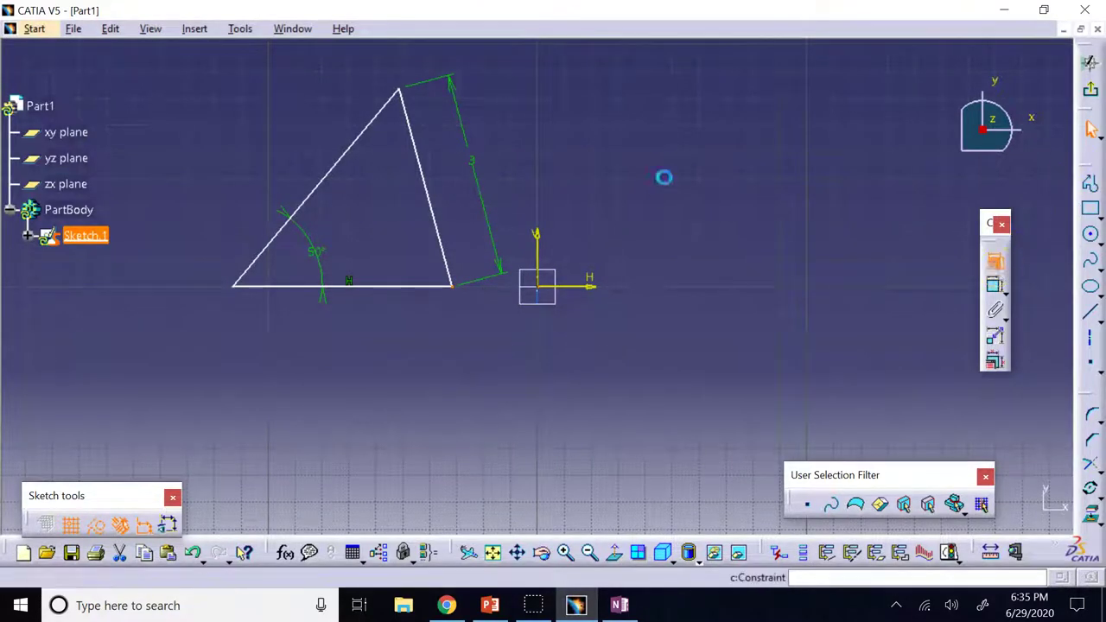
left_click(986, 286)
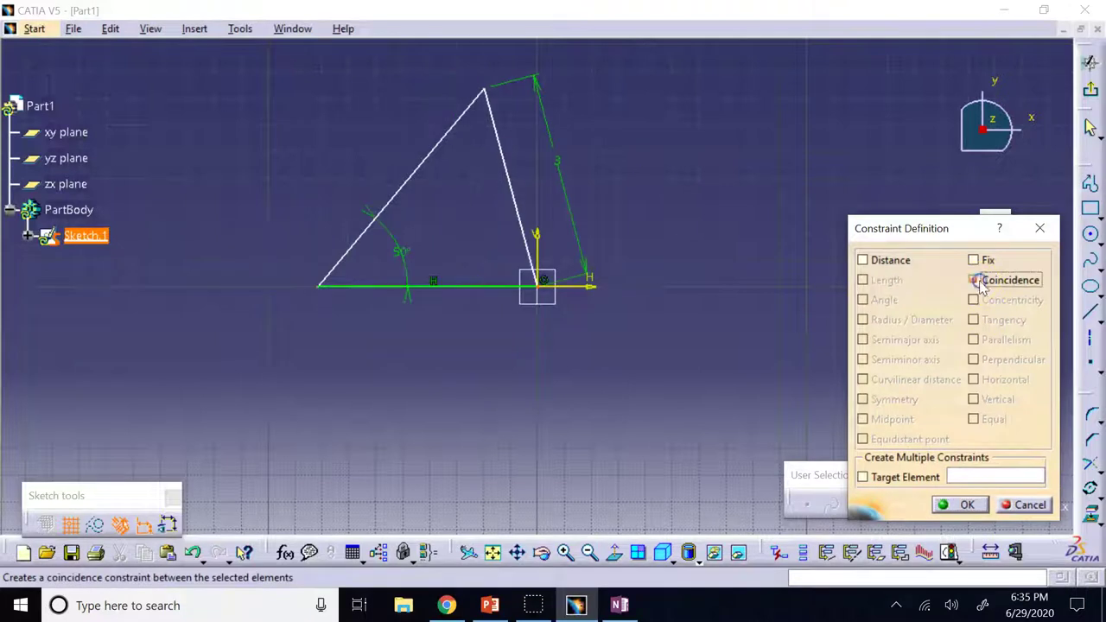
left_click(966, 505)
Swing the triangle's right side to the left about the origin to test its remaining freedom of movement
mouse_move(493, 166)
left_mouse_down()
mouse_move(613, 129)
mouse_move(444, 167)
mouse_move(509, 156)
left_mouse_up()
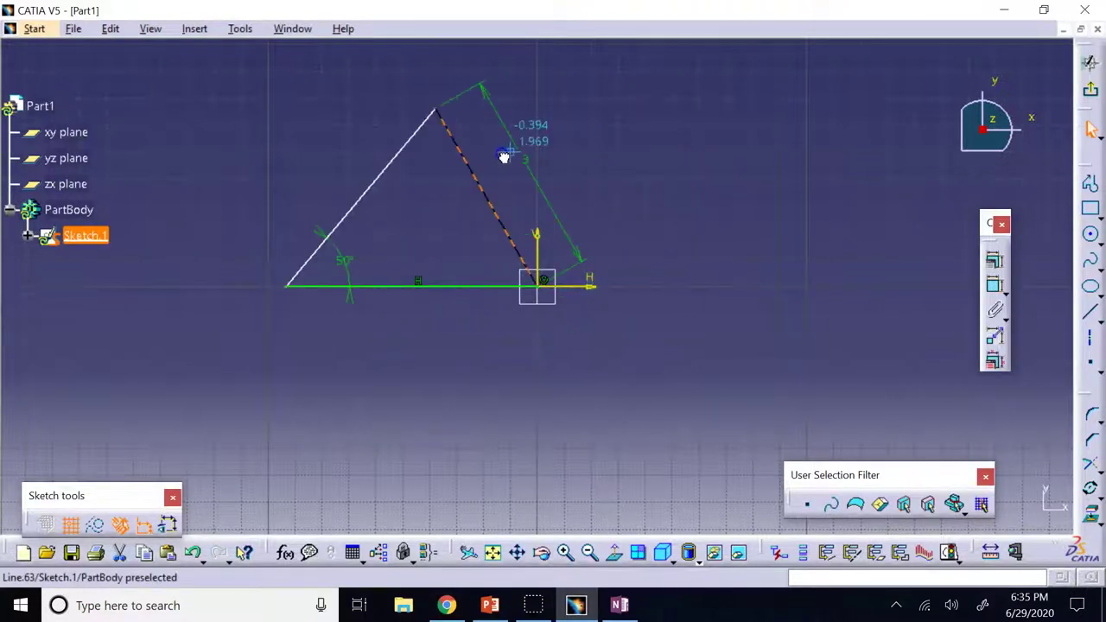
left_click(749, 166)
left_click(718, 175)
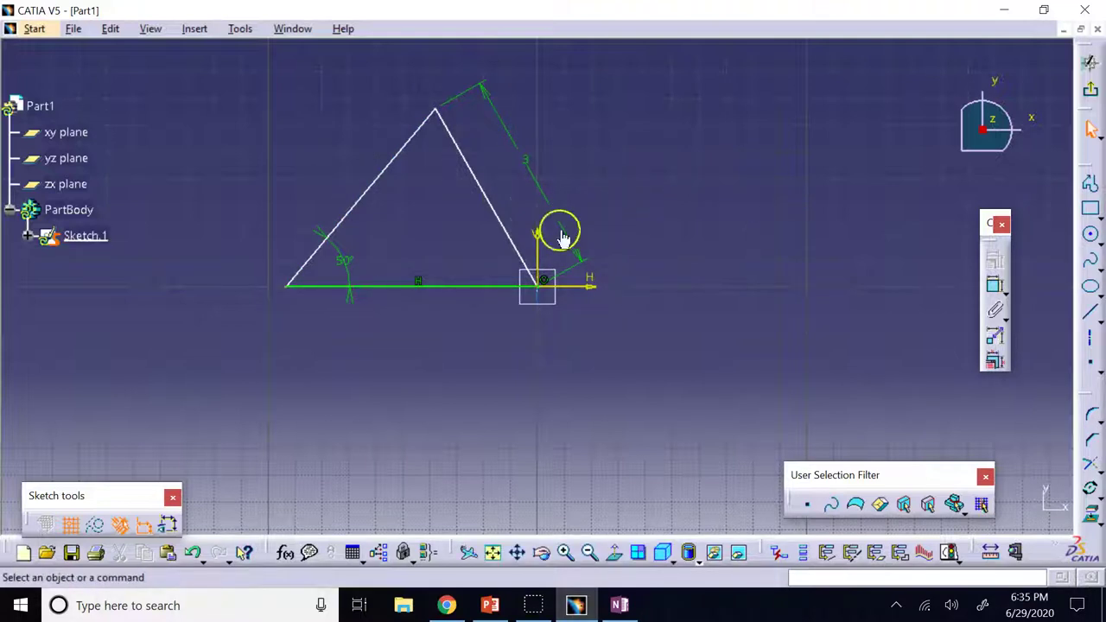
left_click(371, 186)
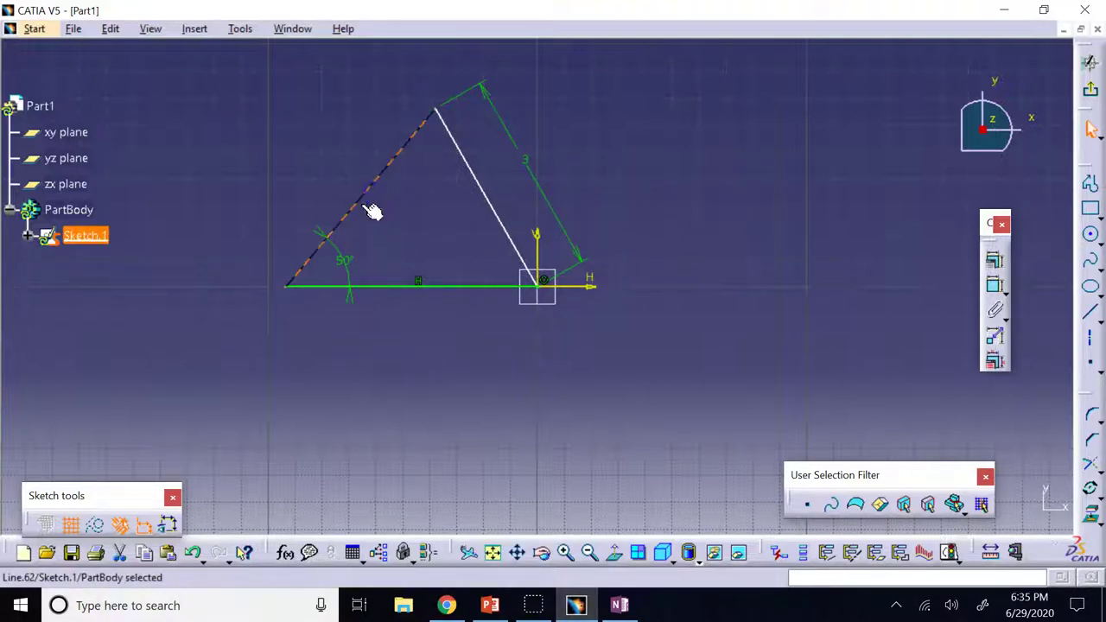
left_click(395, 288, "ctrl")
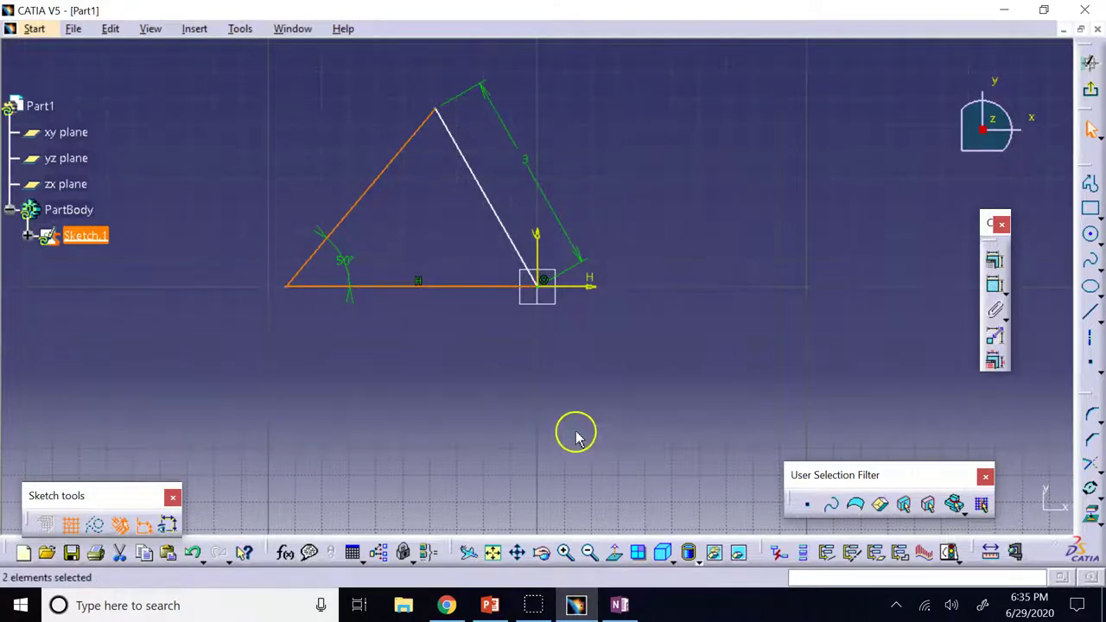
left_click(995, 259)
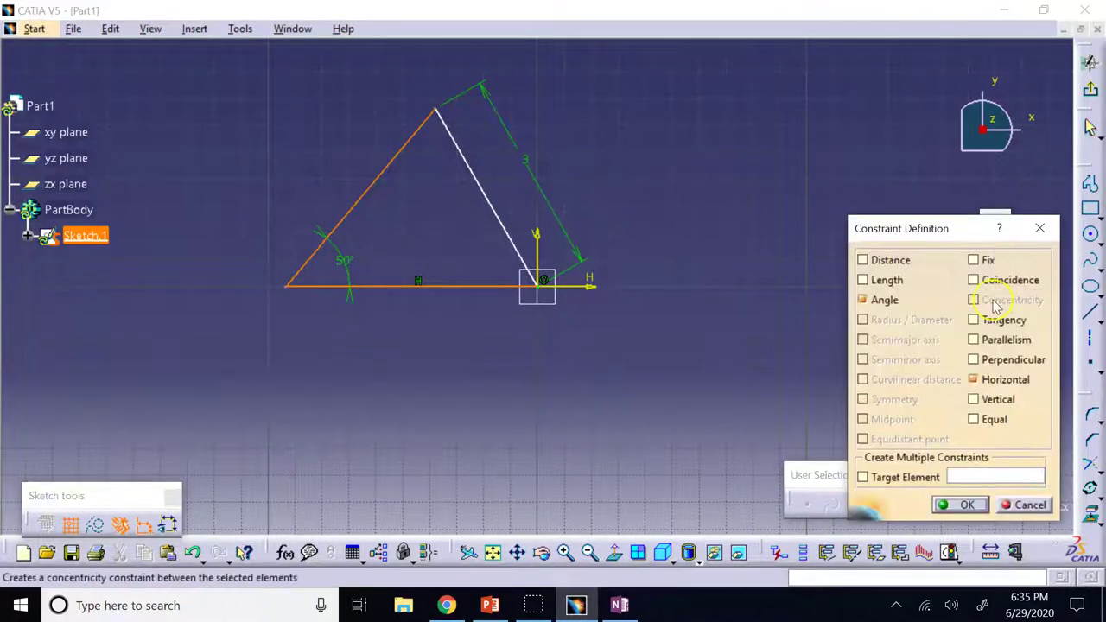
left_click(974, 419)
left_click(961, 505)
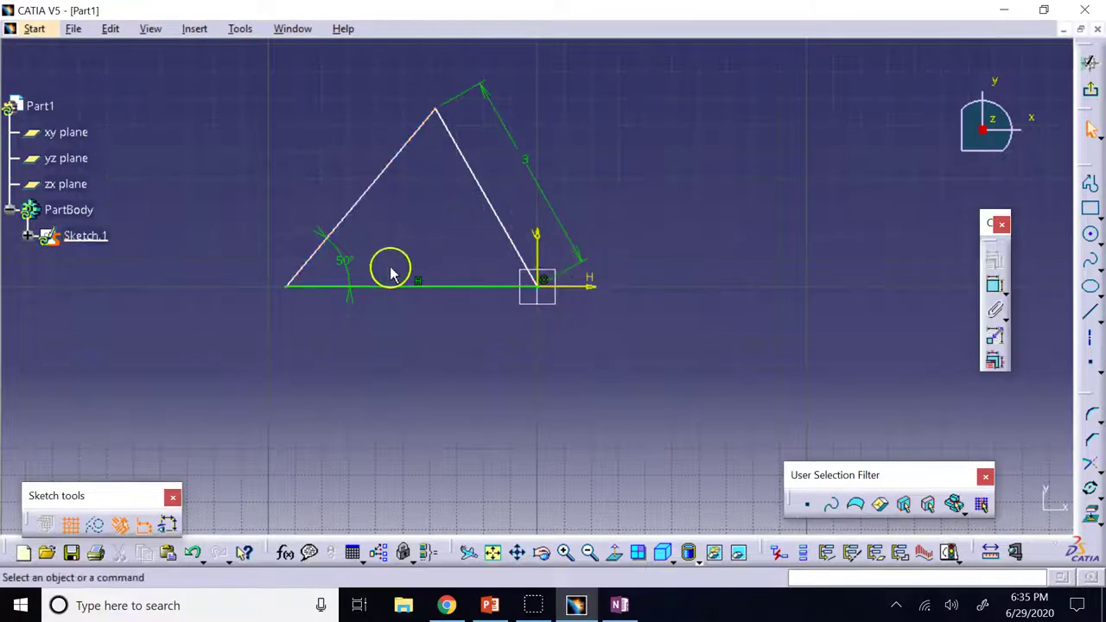
Replace the 50° angle constraint with a 60° angle constraint between the triangle's right side and its base
left_click(348, 281)
key("Delete")
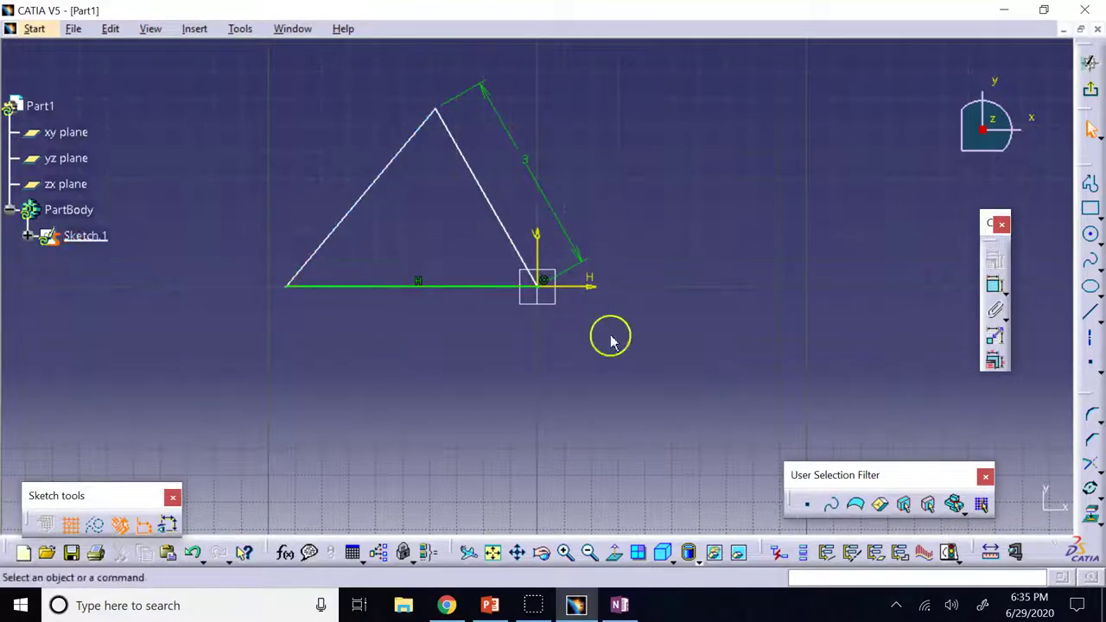
left_click(996, 285)
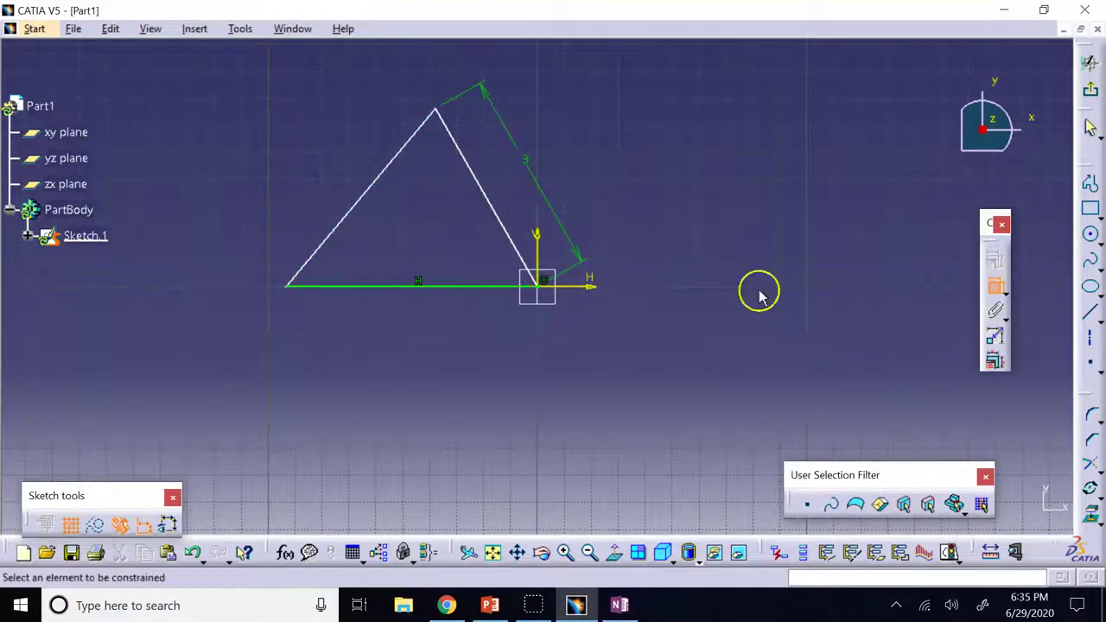
left_click(516, 248)
left_click(488, 285)
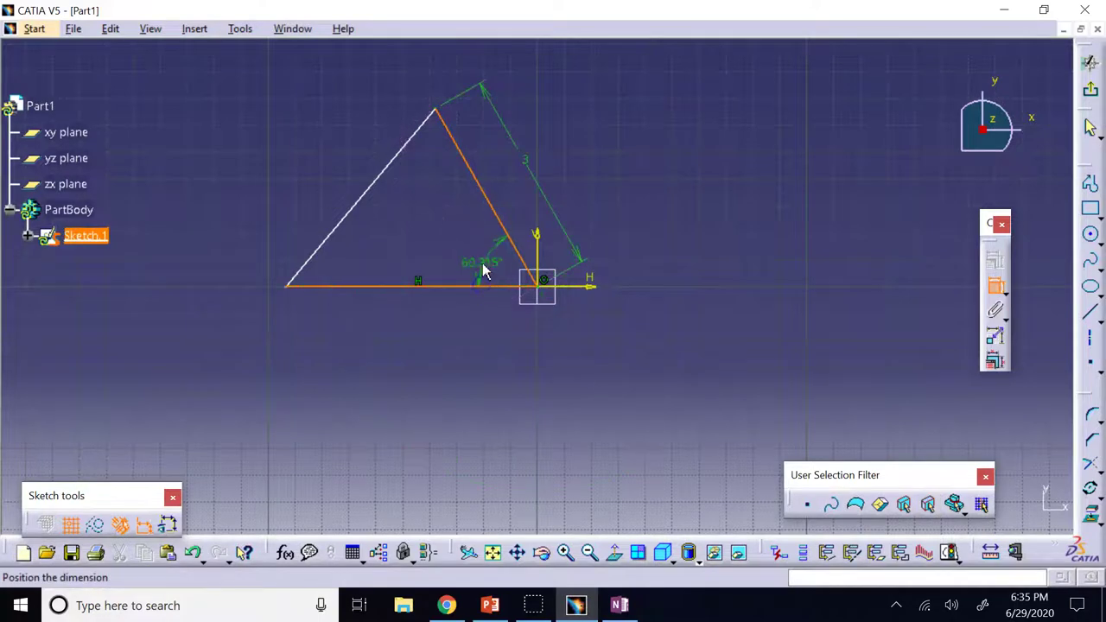
left_click(486, 273)
double_click(485, 274)
type("6")
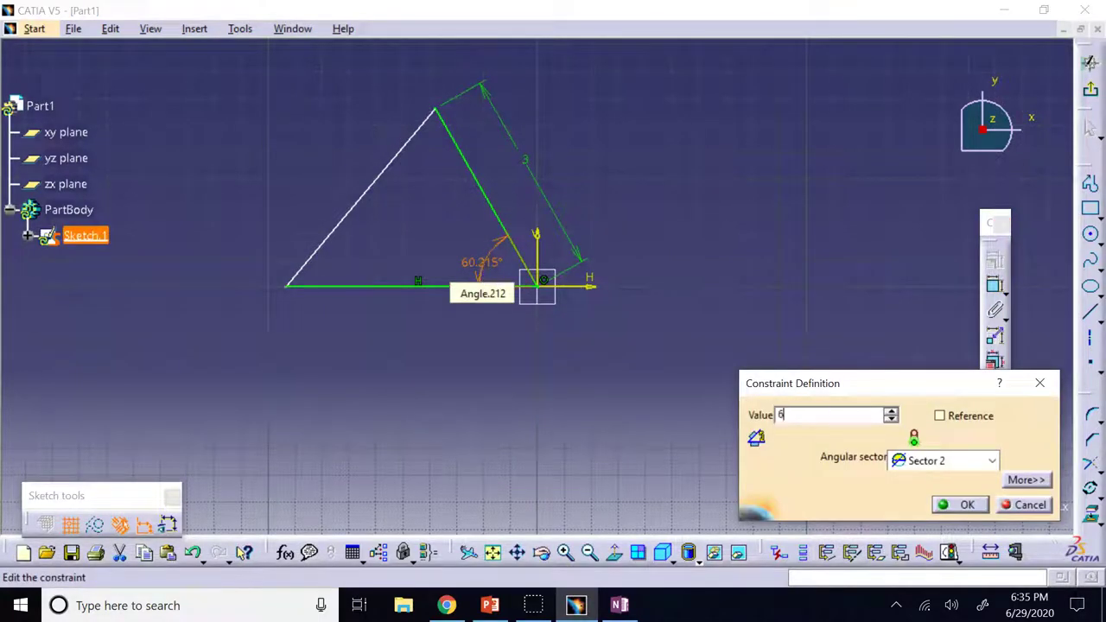
type("0")
key("Return")
left_click(774, 116)
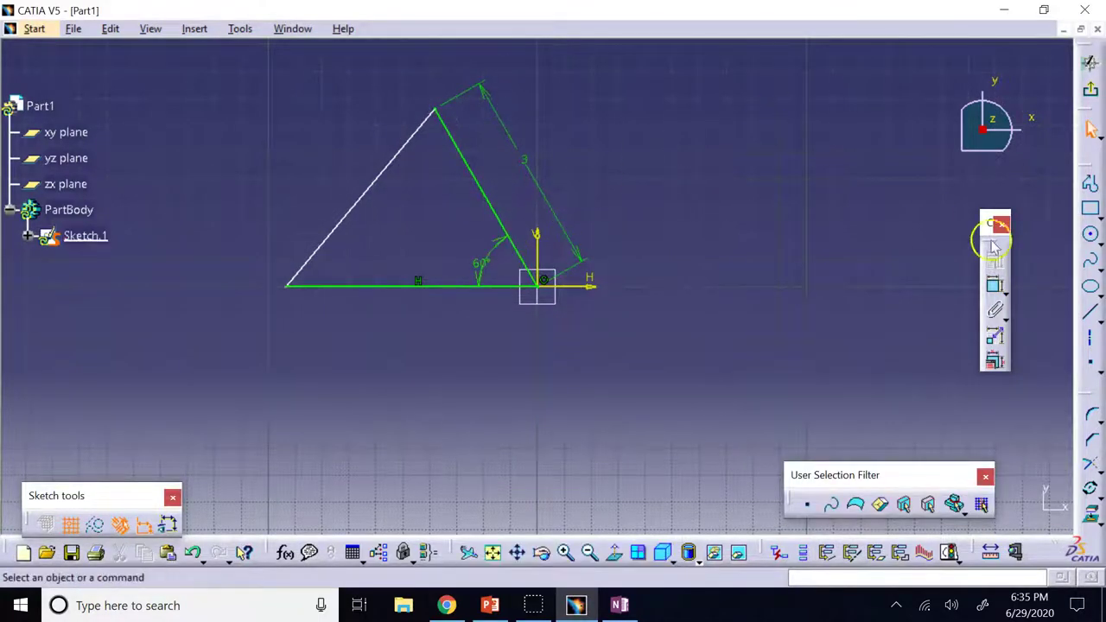
Try a perpendicular constraint between the triangle's left side and its base, and discard it
left_click(336, 234)
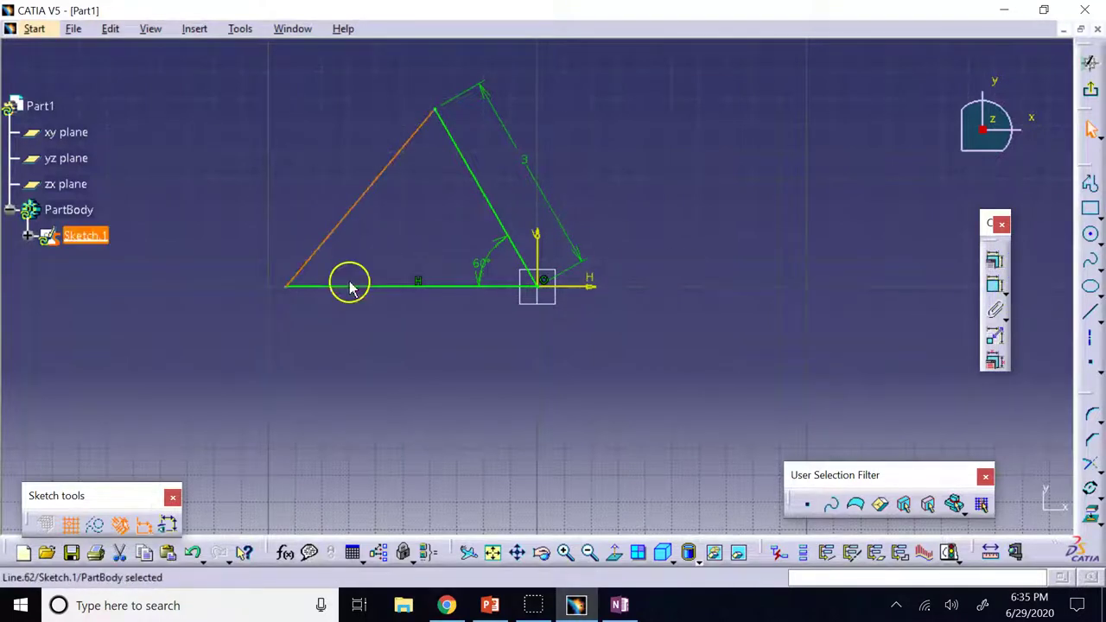
left_click(415, 286, "ctrl")
left_click(994, 260)
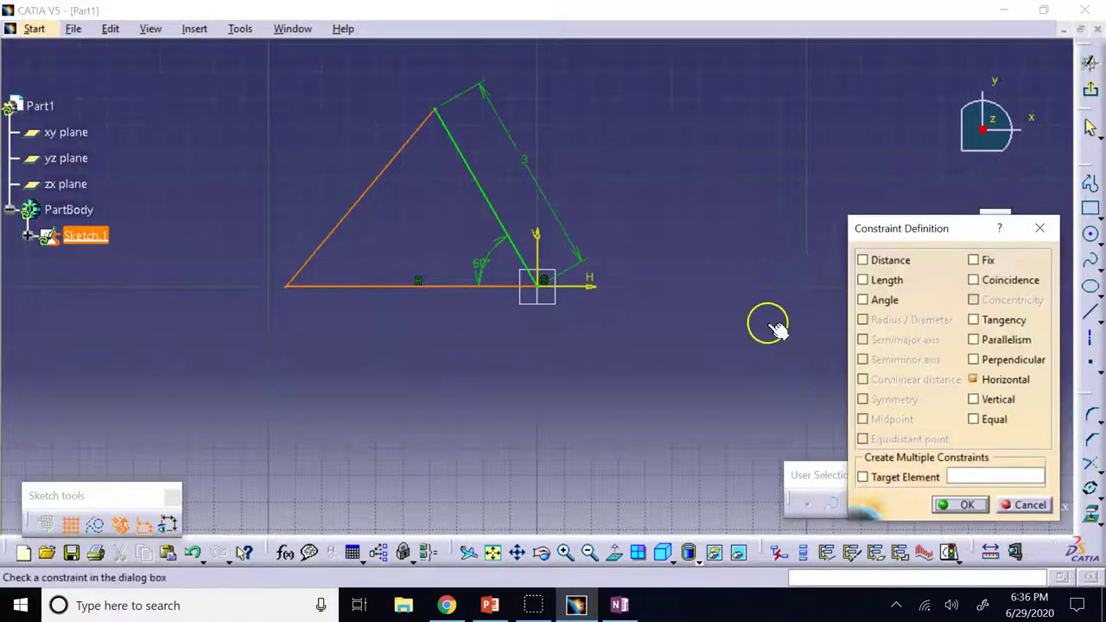
left_click(974, 360)
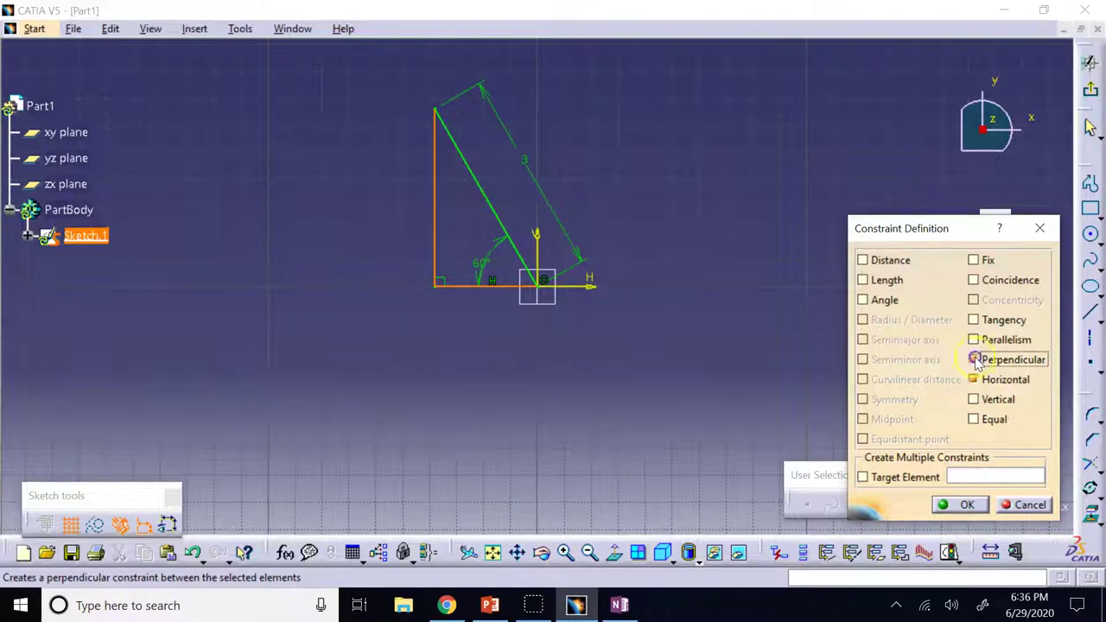
left_click(975, 359)
key("Return")
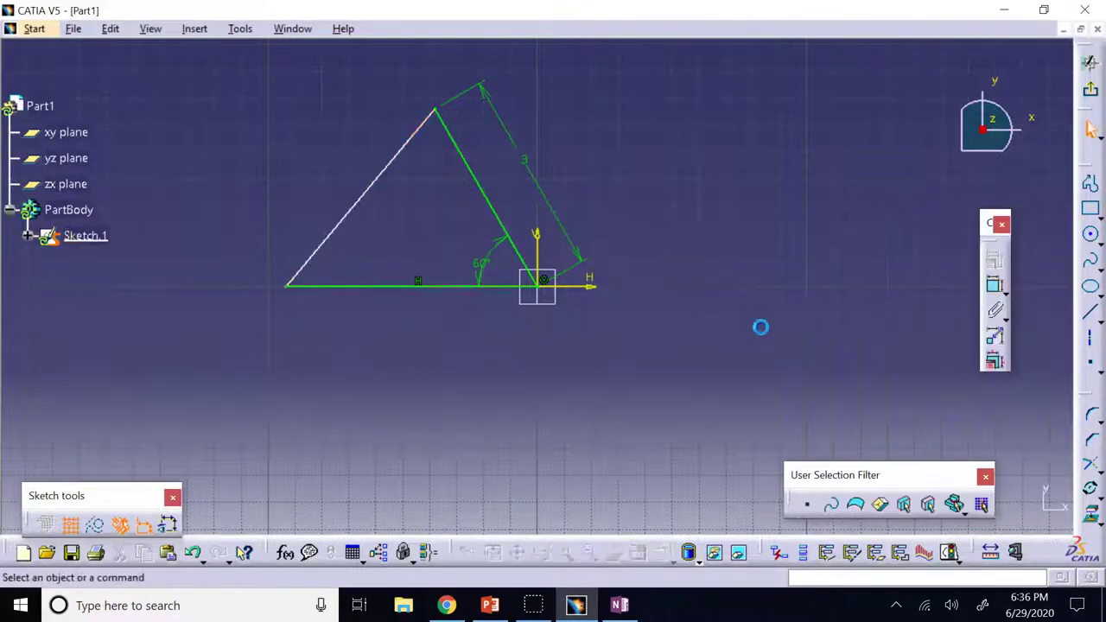
left_click(346, 215)
left_click(546, 256, "ctrl")
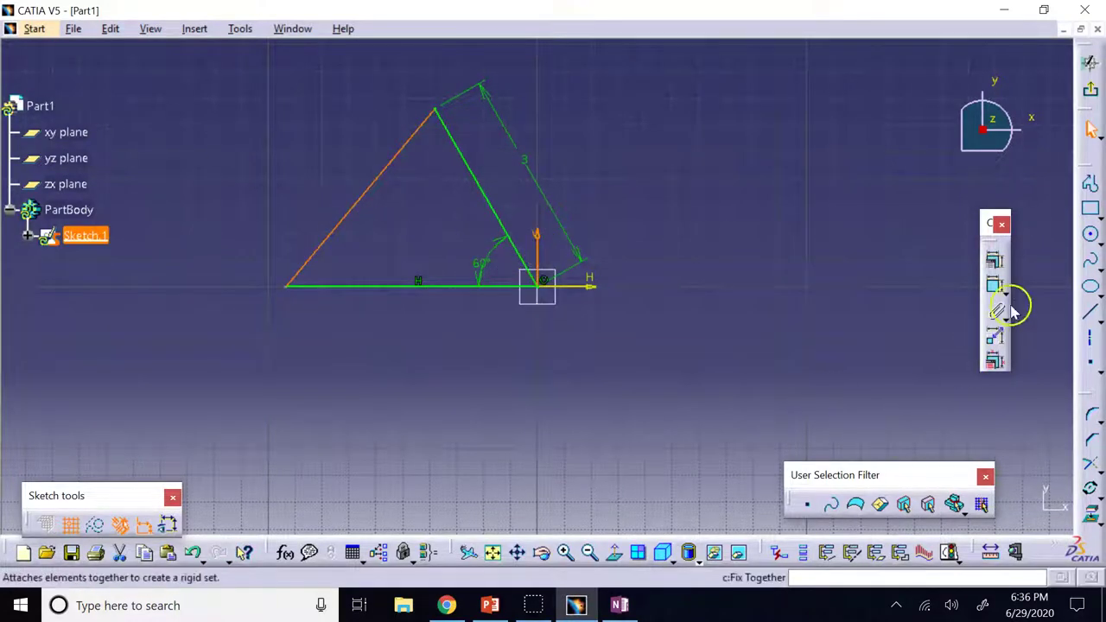
left_click(995, 260)
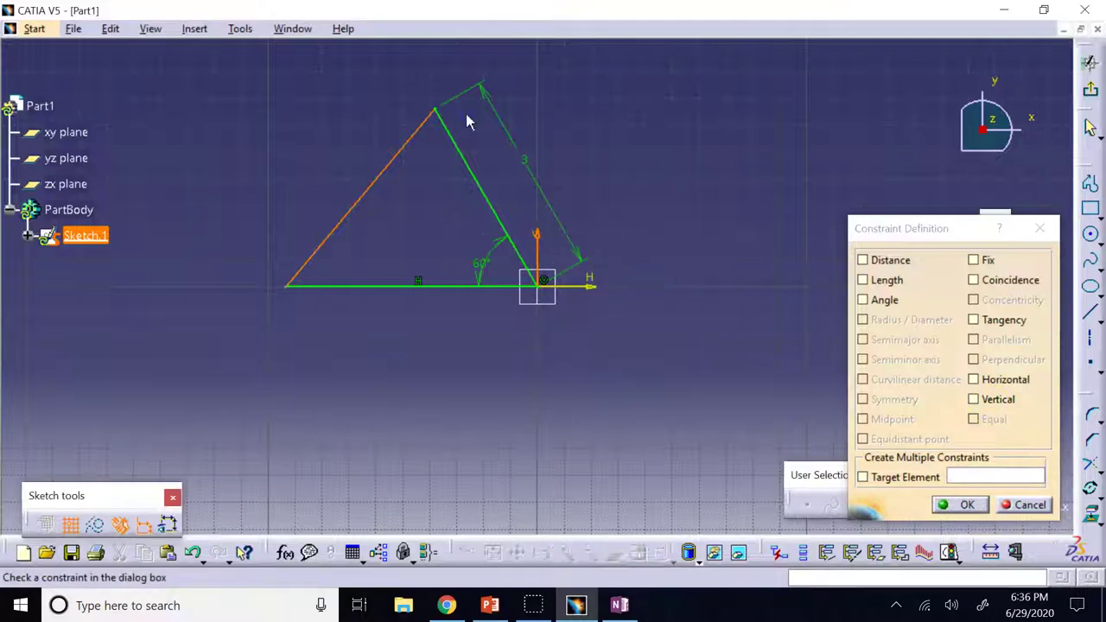
left_click(1026, 505)
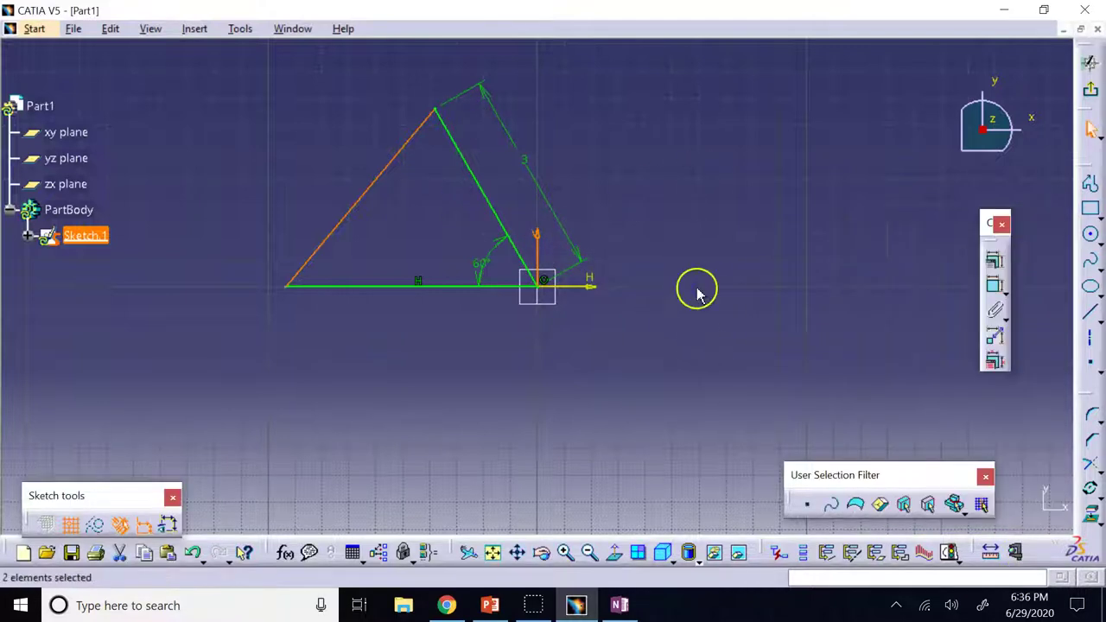
Try a vertical constraint on the triangle's left side, and discard it
left_click(390, 185)
left_click(995, 268)
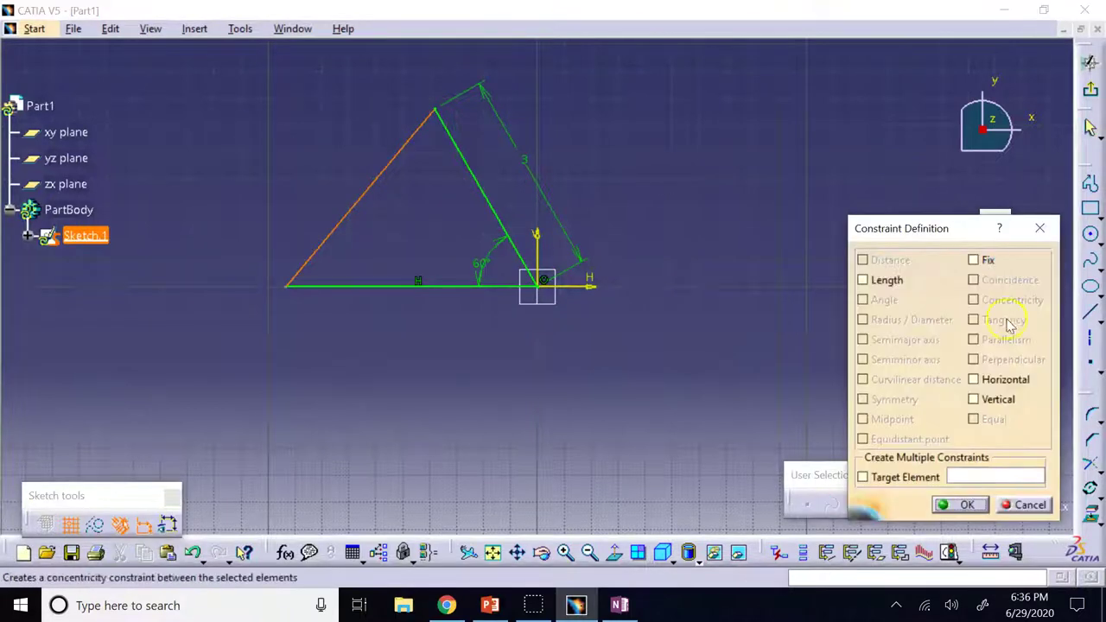
left_click(980, 400)
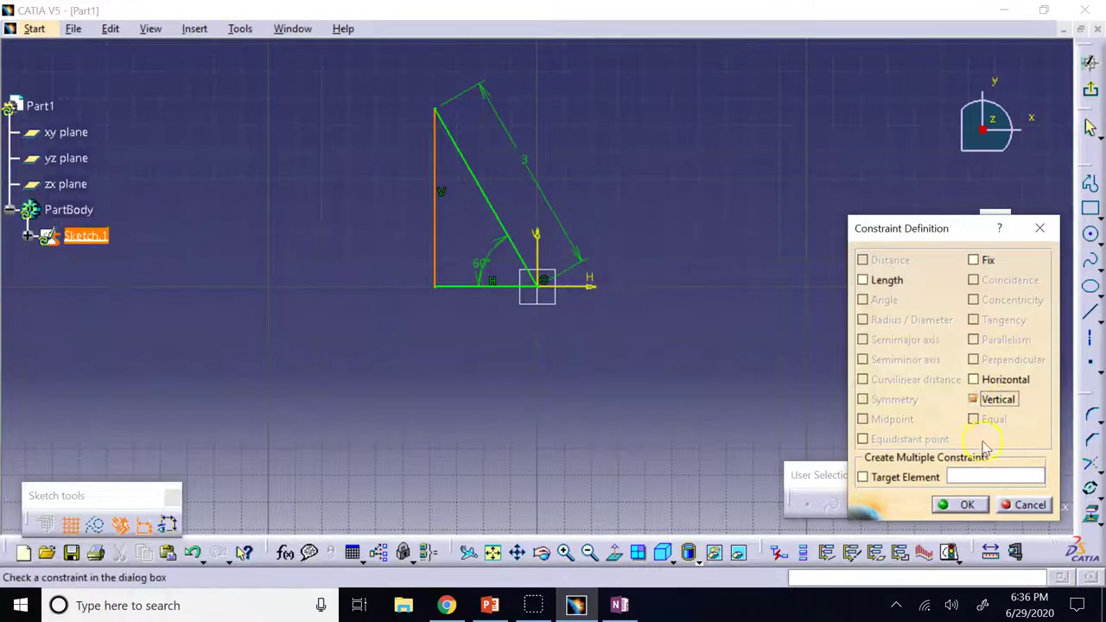
left_click(1027, 505)
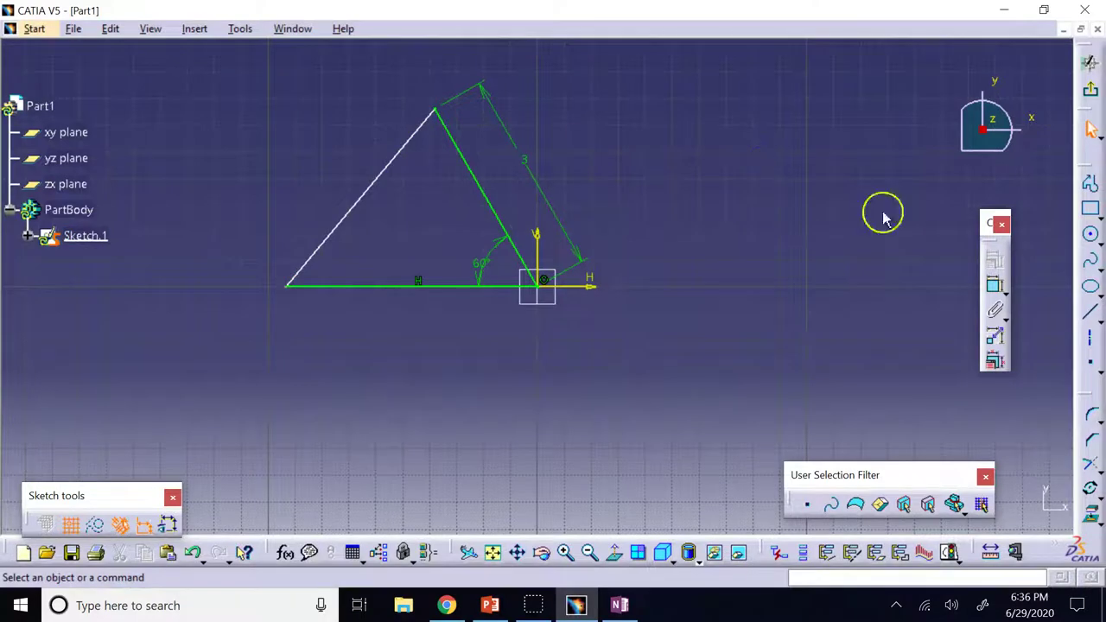
Draw a separate diagonal line about 3.34 in long to the right of the triangle and dimension its length
left_click(1090, 312)
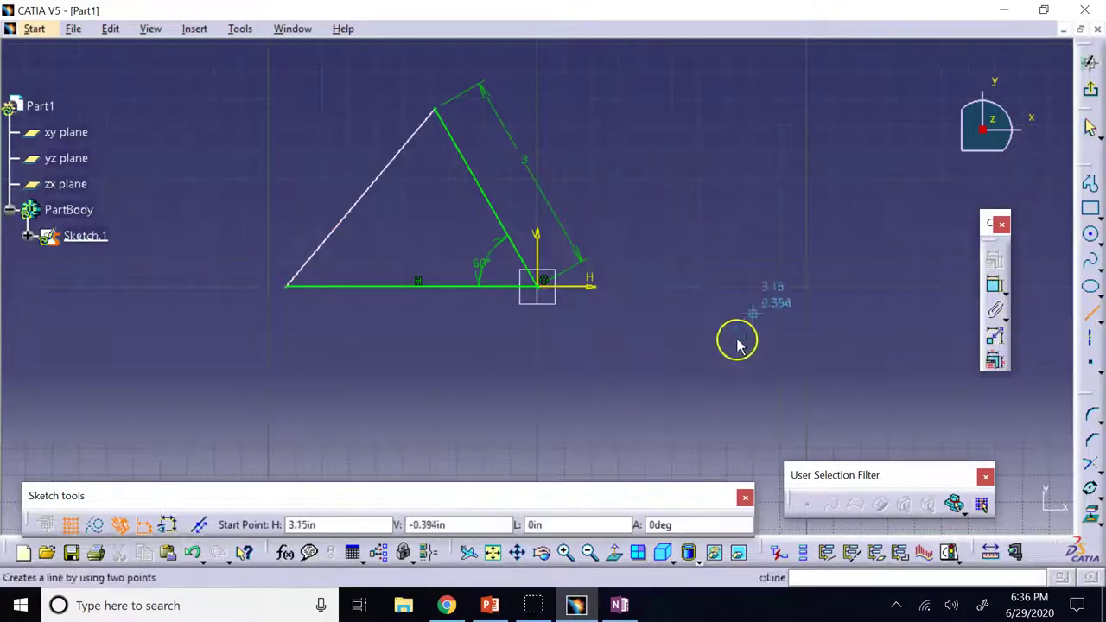
left_click(780, 259)
left_click(618, 421)
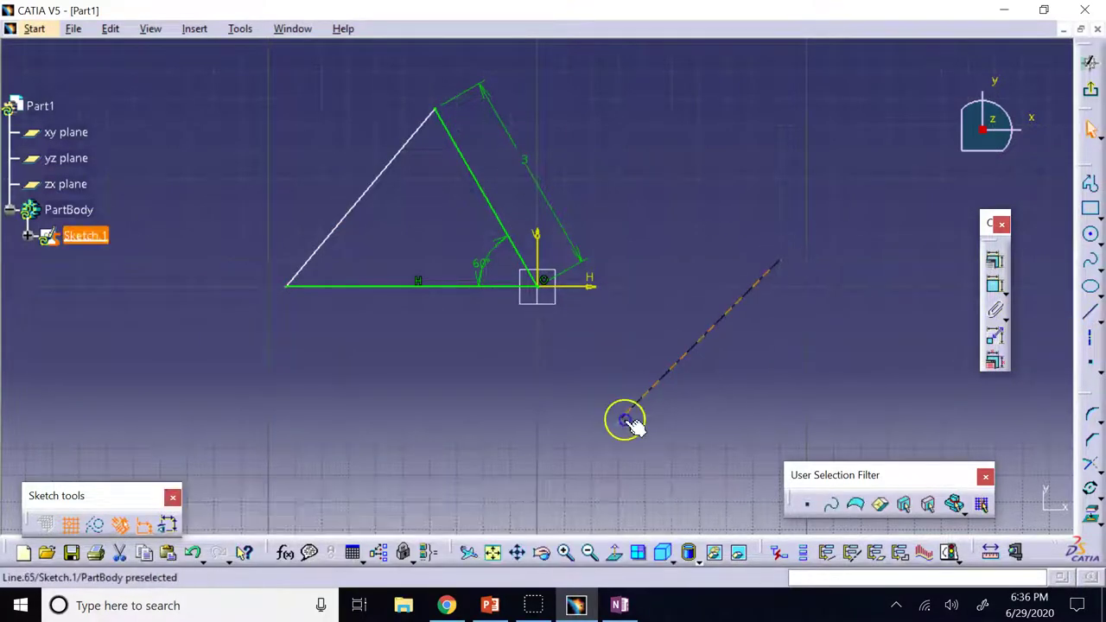
left_click(792, 383)
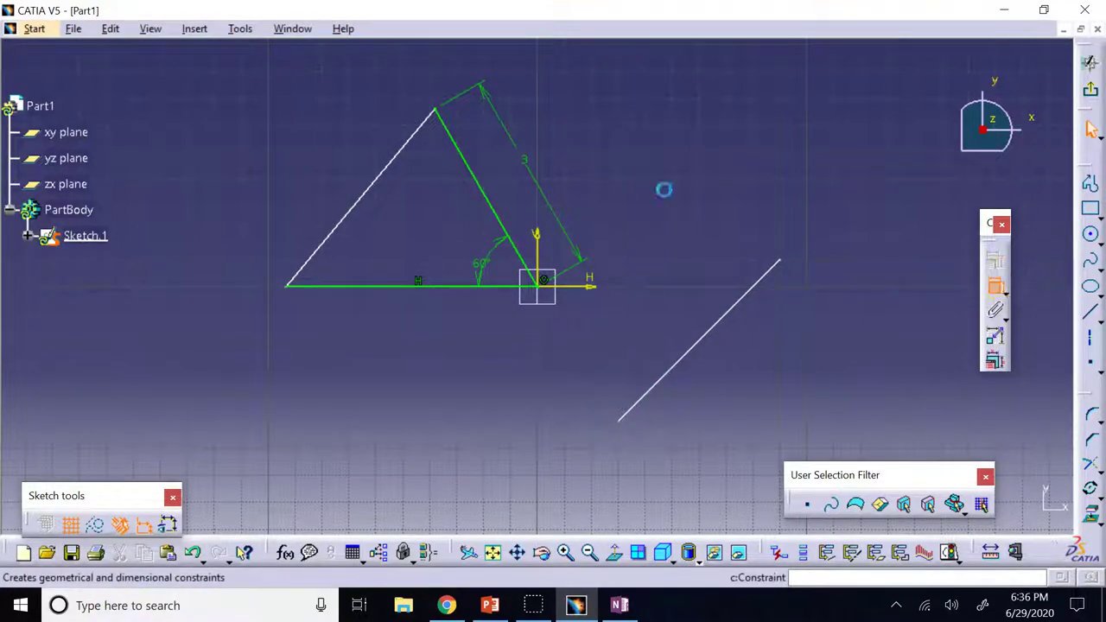
left_click(714, 331)
left_click(733, 354)
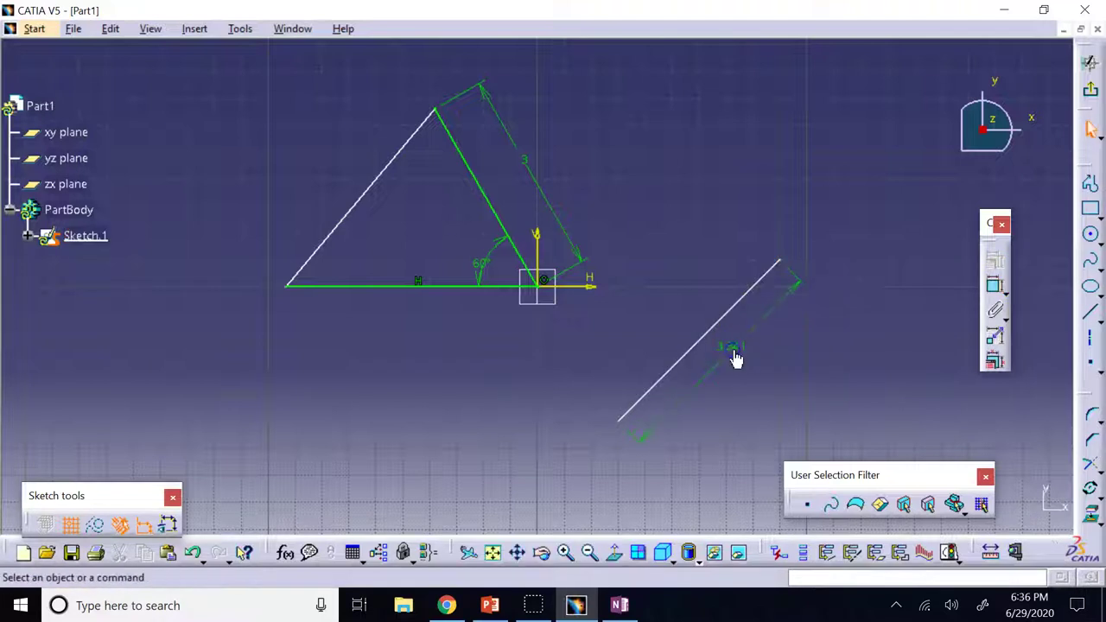
Add an angle constraint between the horizontal axis and the separate diagonal line
left_click(996, 285)
left_click(570, 286)
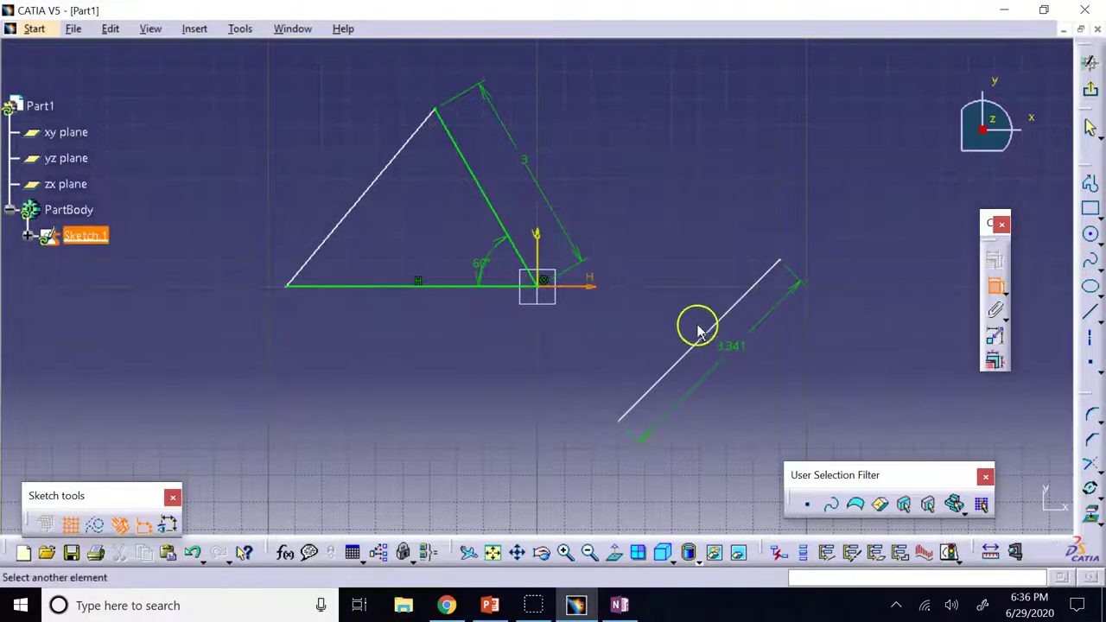
left_click(695, 338)
left_click(678, 319)
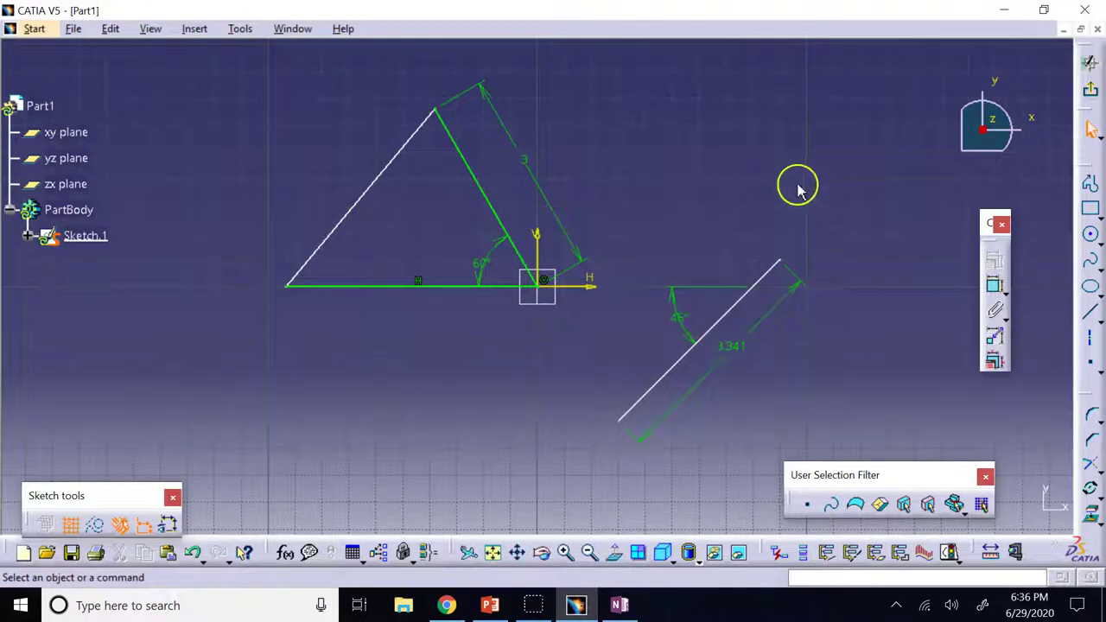
Apply a coincidence constraint between the diagonal line's upper endpoint and the sketch origin
left_click(780, 261)
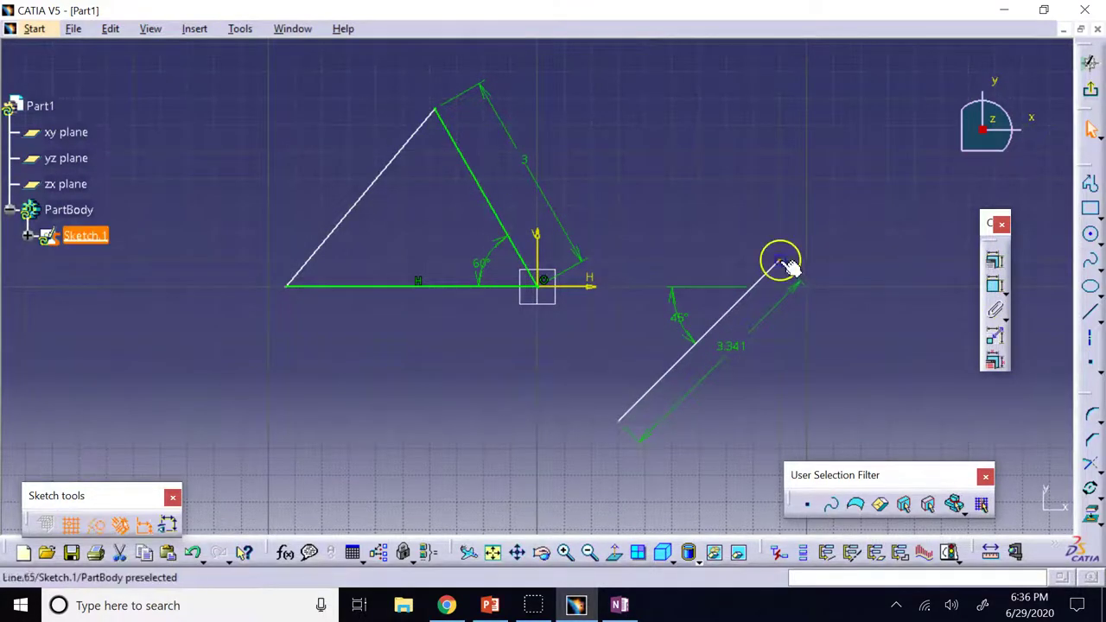
left_click(545, 282, "ctrl")
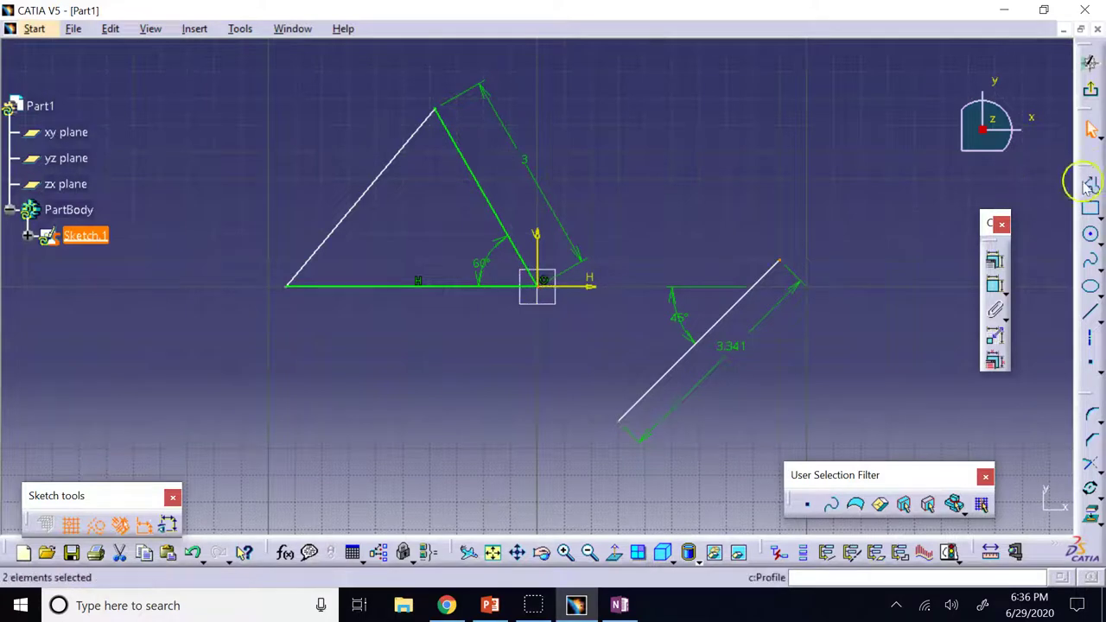
left_click(995, 260)
left_click(974, 280)
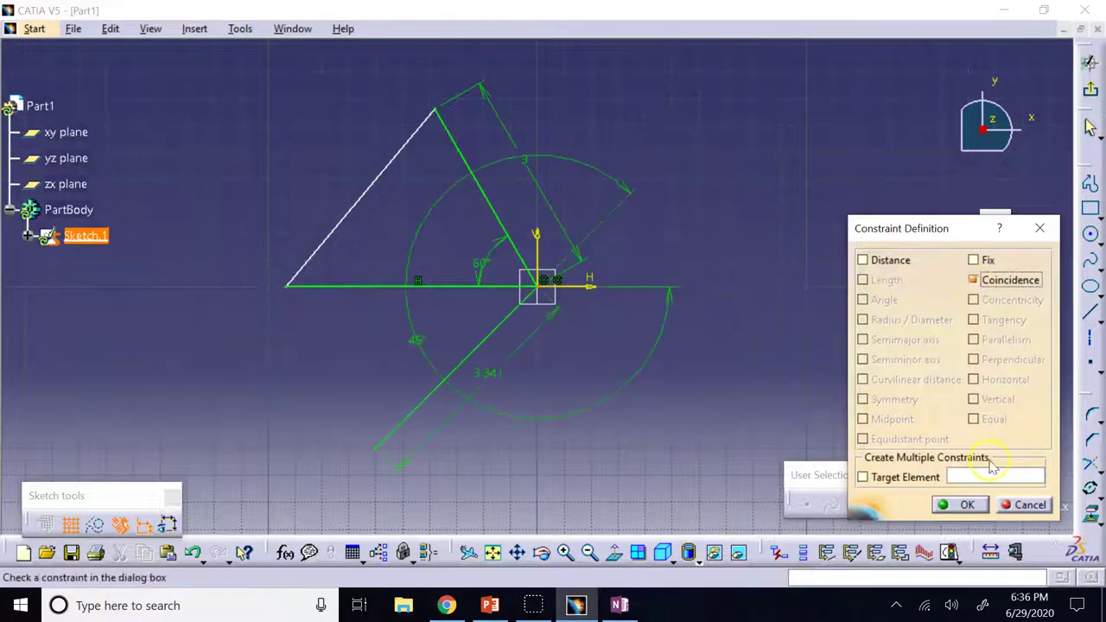
left_click(959, 505)
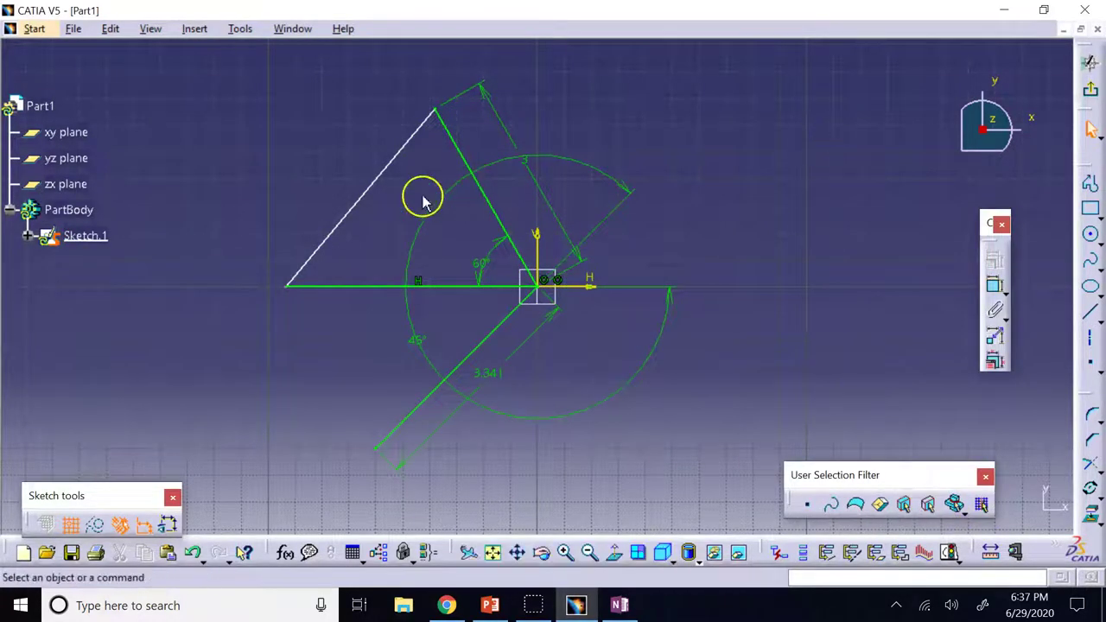
Convert the diagonal line running down from the origin into a construction element
left_click(378, 188)
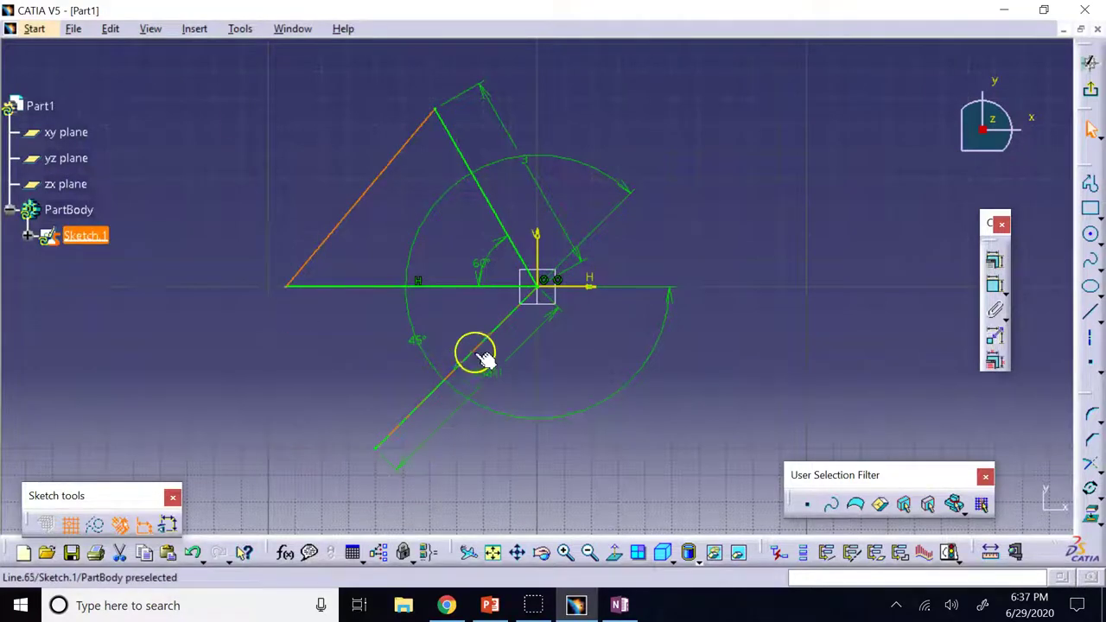
left_click(724, 344)
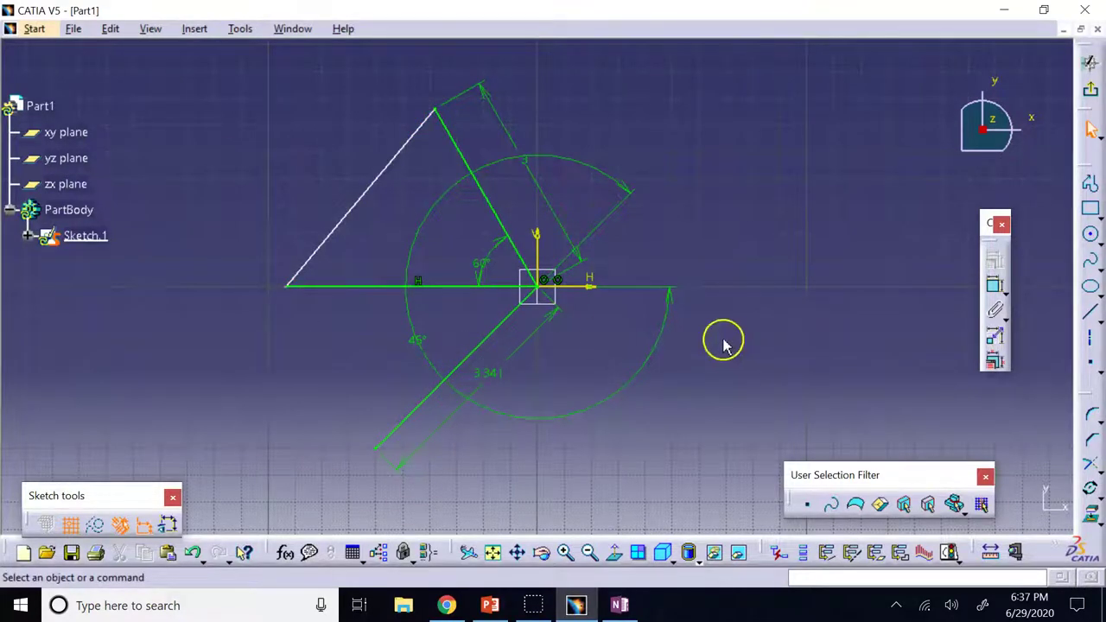
left_click(497, 348)
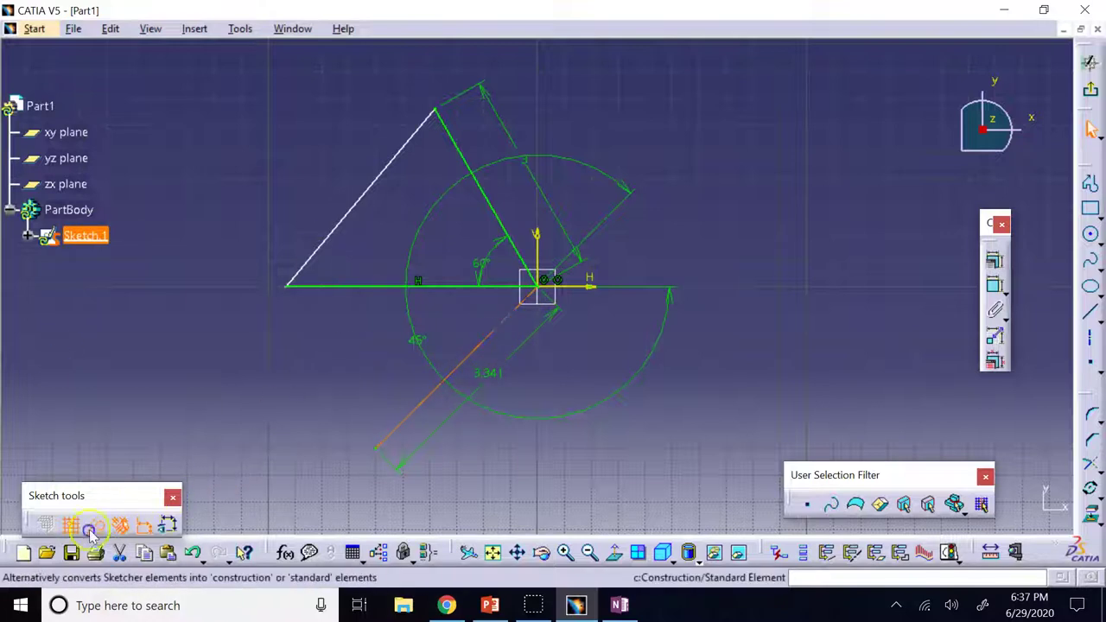
Convert the 45° line below the triangle to a construction element and constrain the triangle's free slanted side parallel to it
left_click(91, 527)
left_click(146, 373)
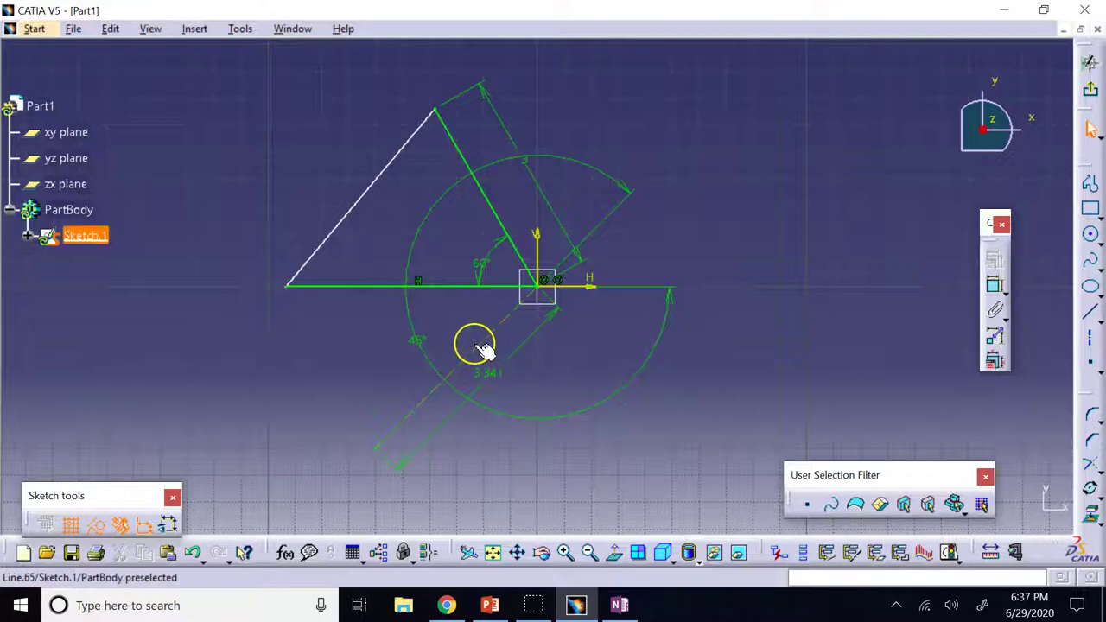
left_click(373, 180)
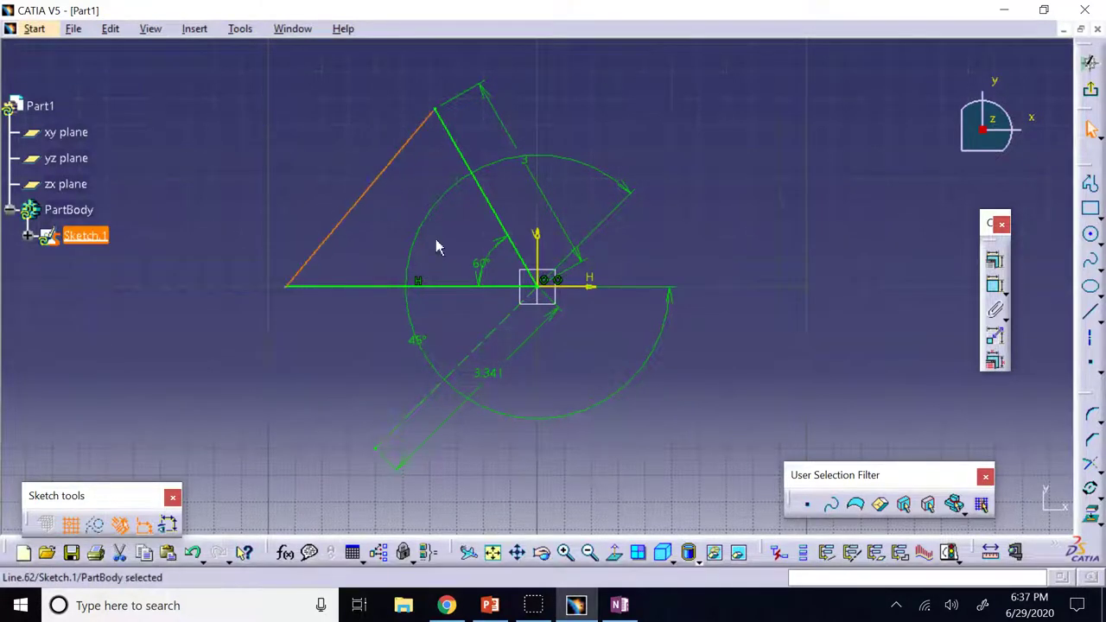
left_click(502, 329, "ctrl")
left_click(509, 335, "ctrl")
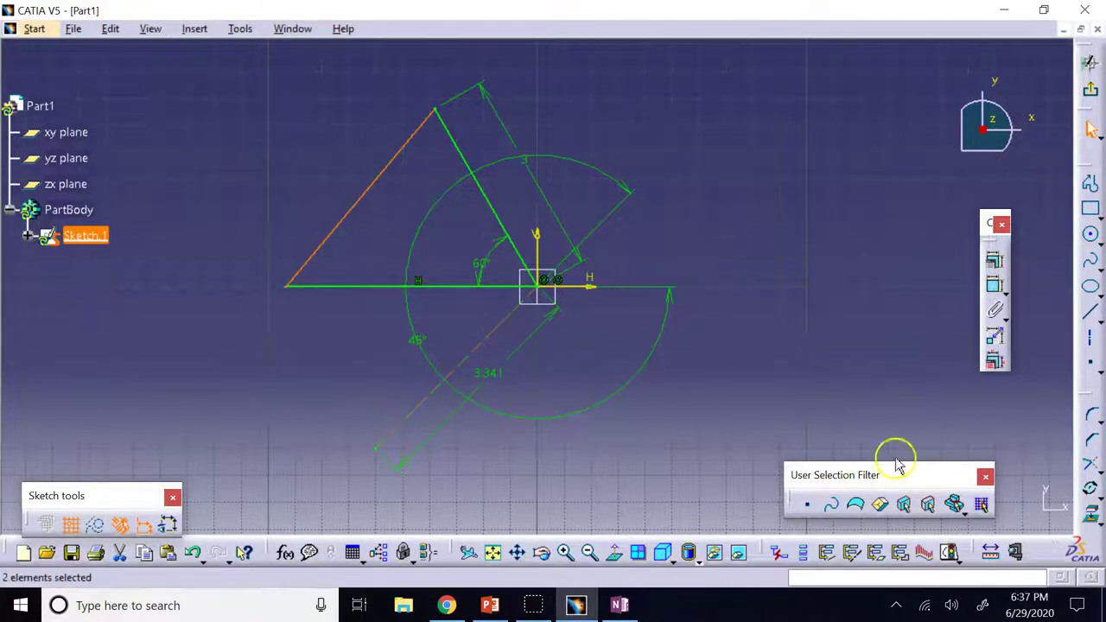
left_click(995, 261)
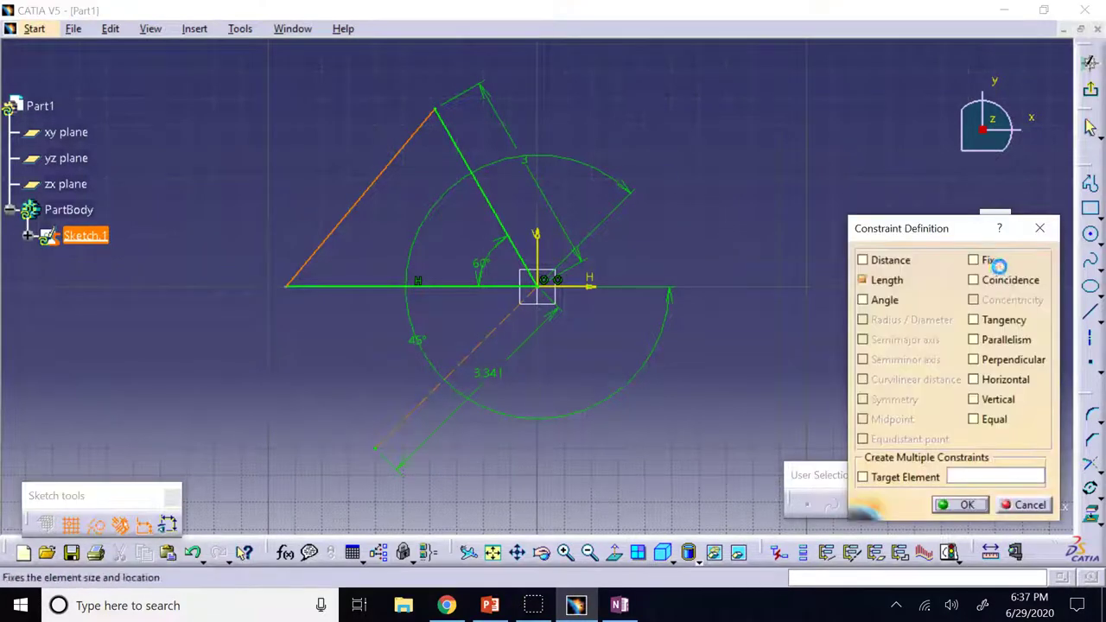
left_click(973, 341)
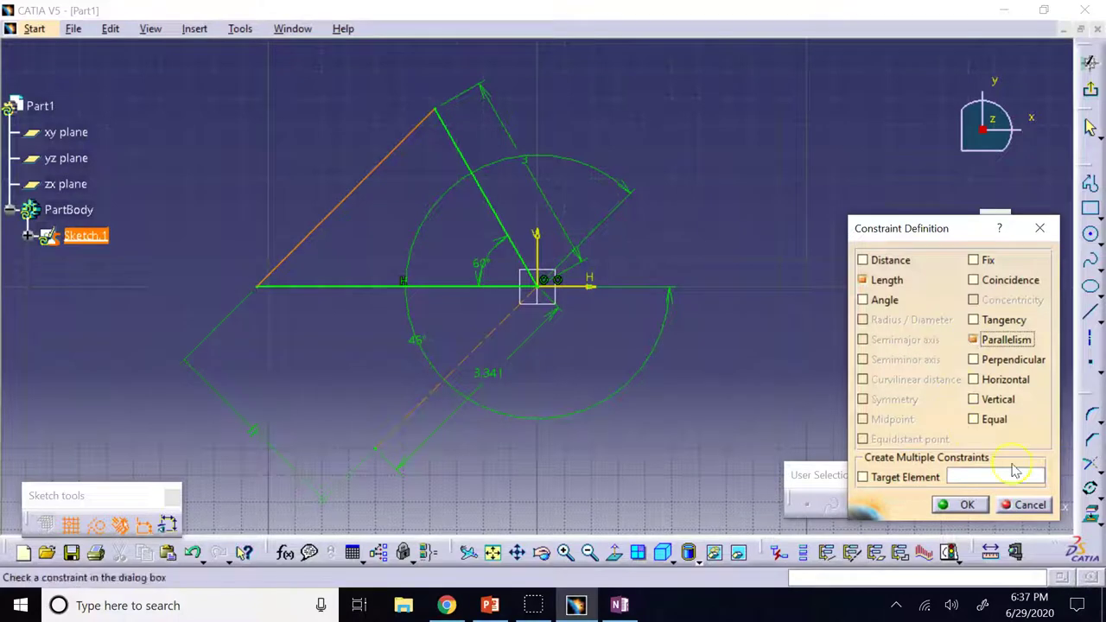
left_click(964, 505)
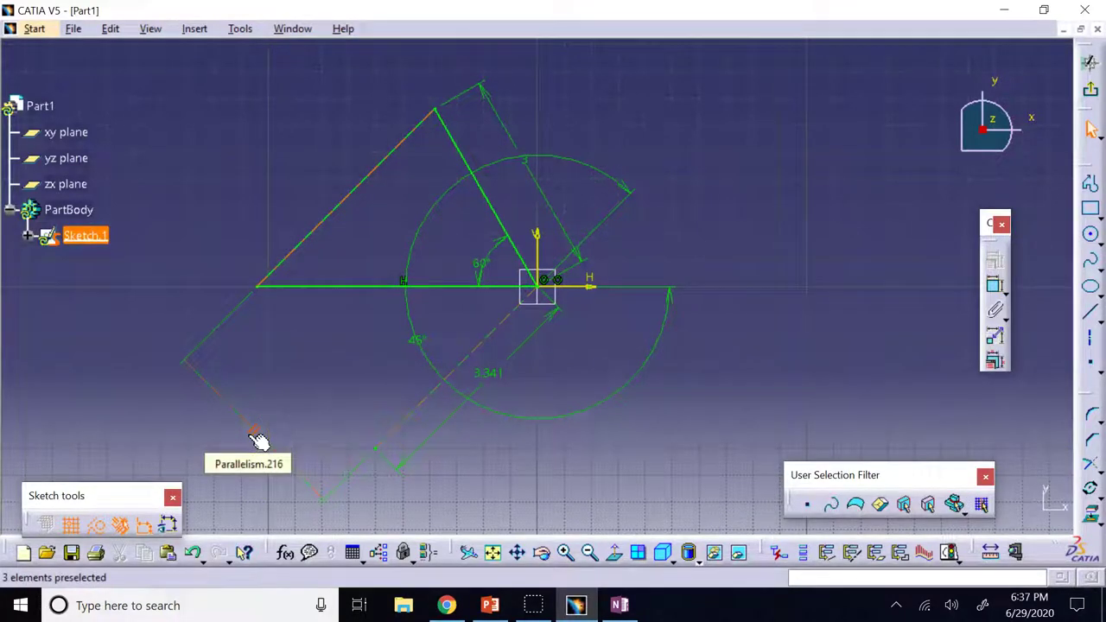
left_click(560, 352)
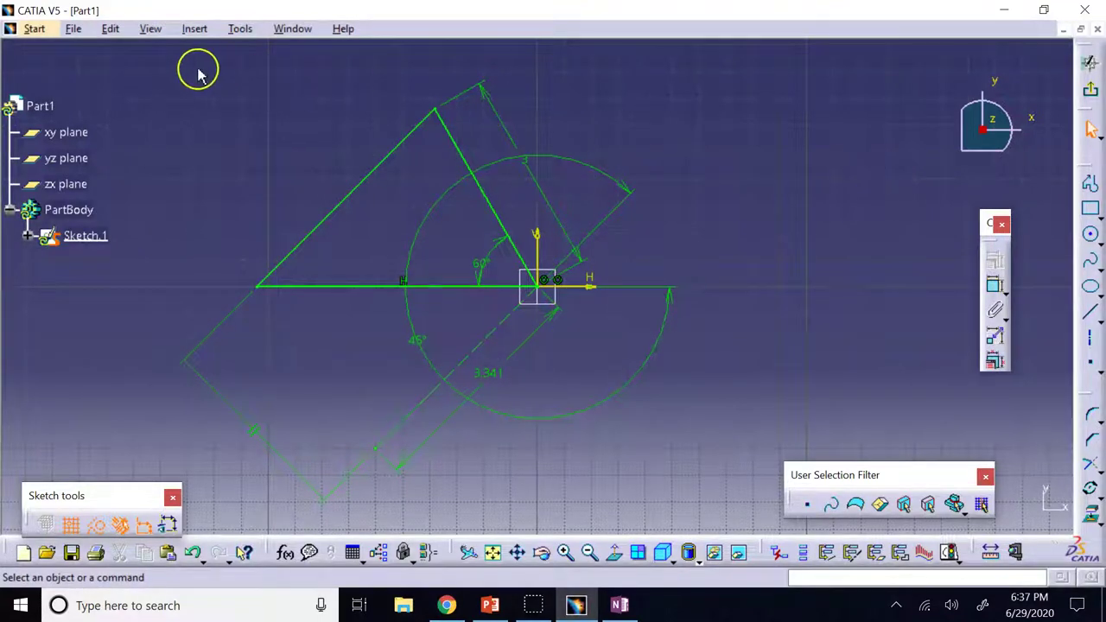
Delete all the sketch geometry and draw a circle above and to the right of the origin as a standard element
mouse_move(141, 69)
left_mouse_down()
mouse_move(563, 464)
mouse_move(686, 510)
left_mouse_up()
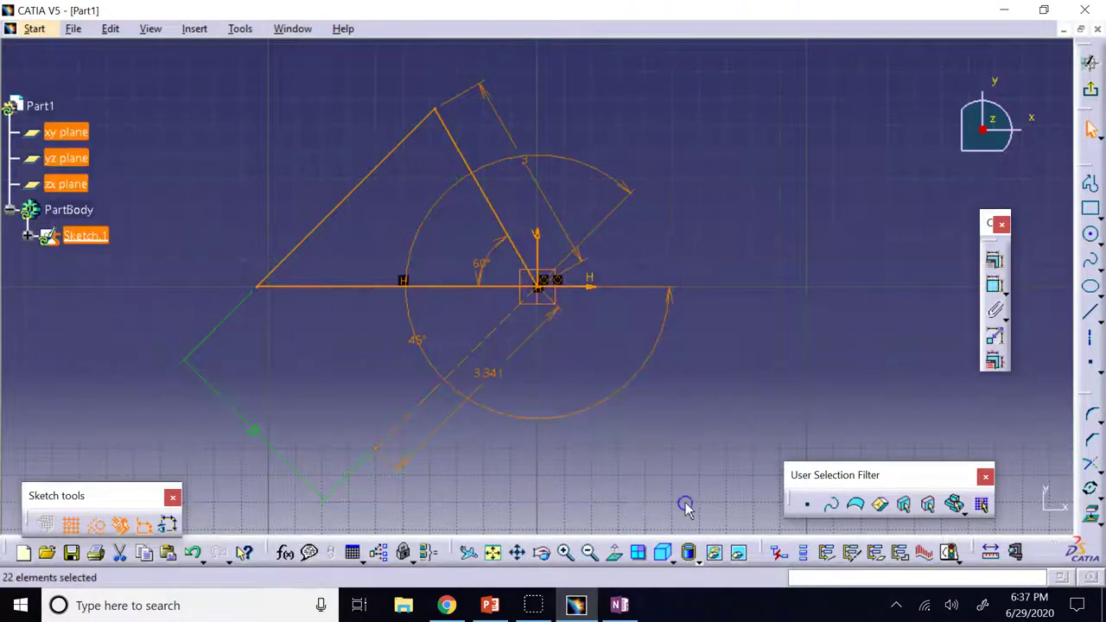
key("Delete")
left_click(1091, 233)
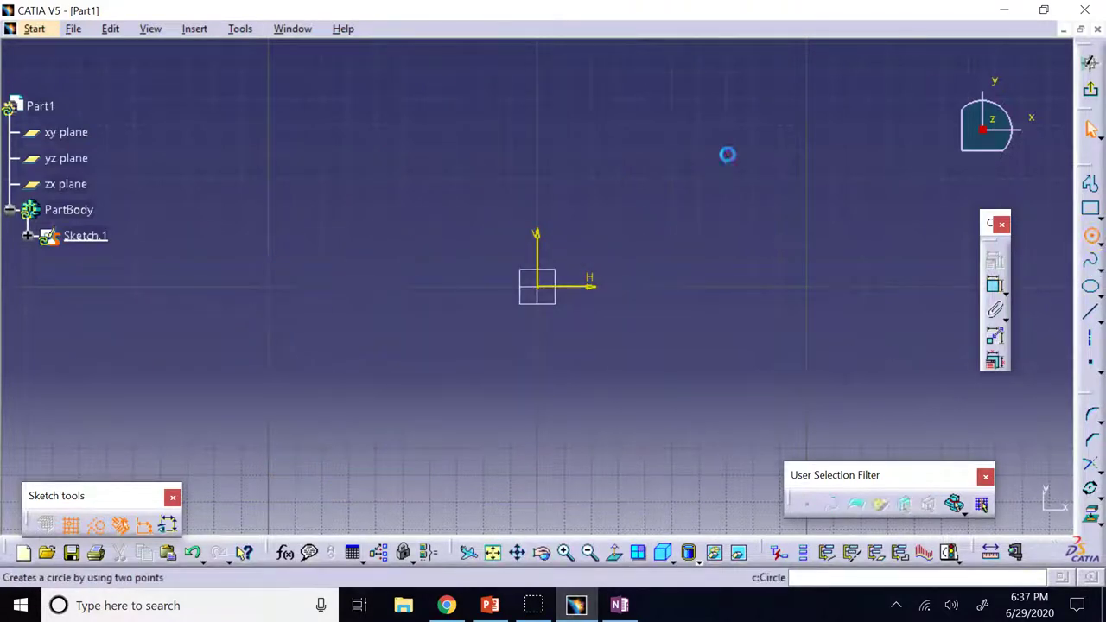
left_click(699, 205)
left_click(673, 149)
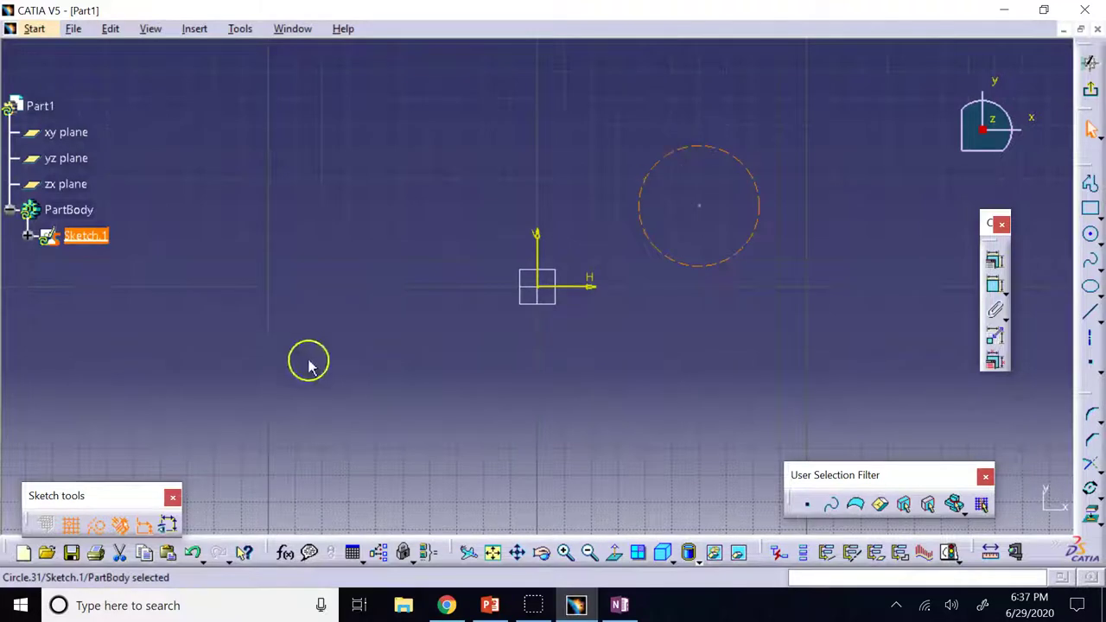
left_click(95, 525)
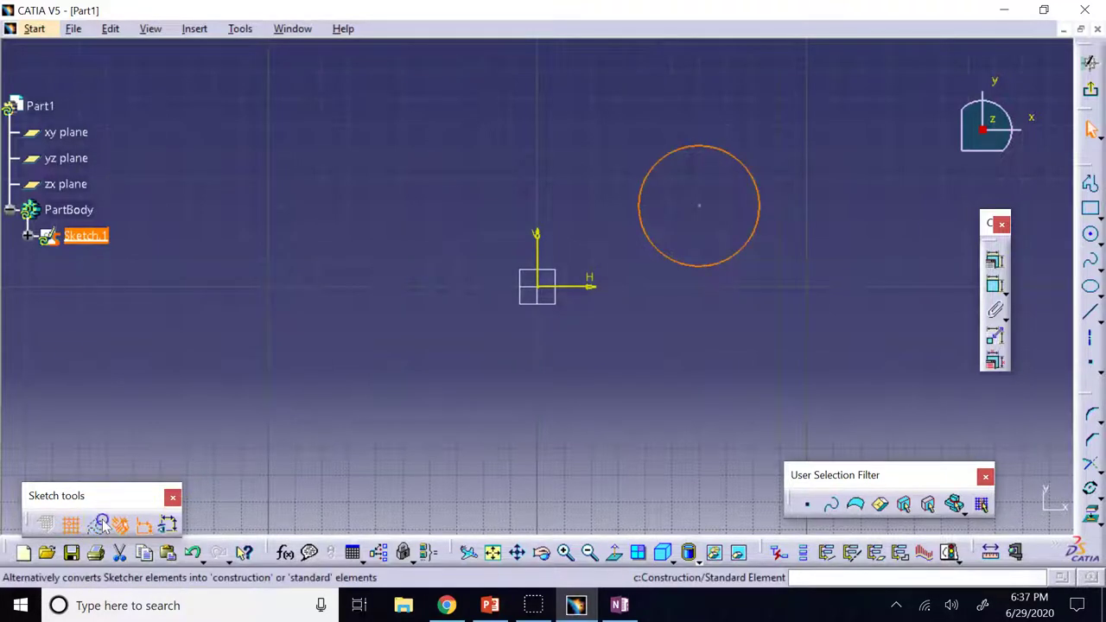
left_click(795, 175)
Draw a second, larger circle enclosing the first, with its center offset up and to the left of the first circle's center
left_click(1091, 233)
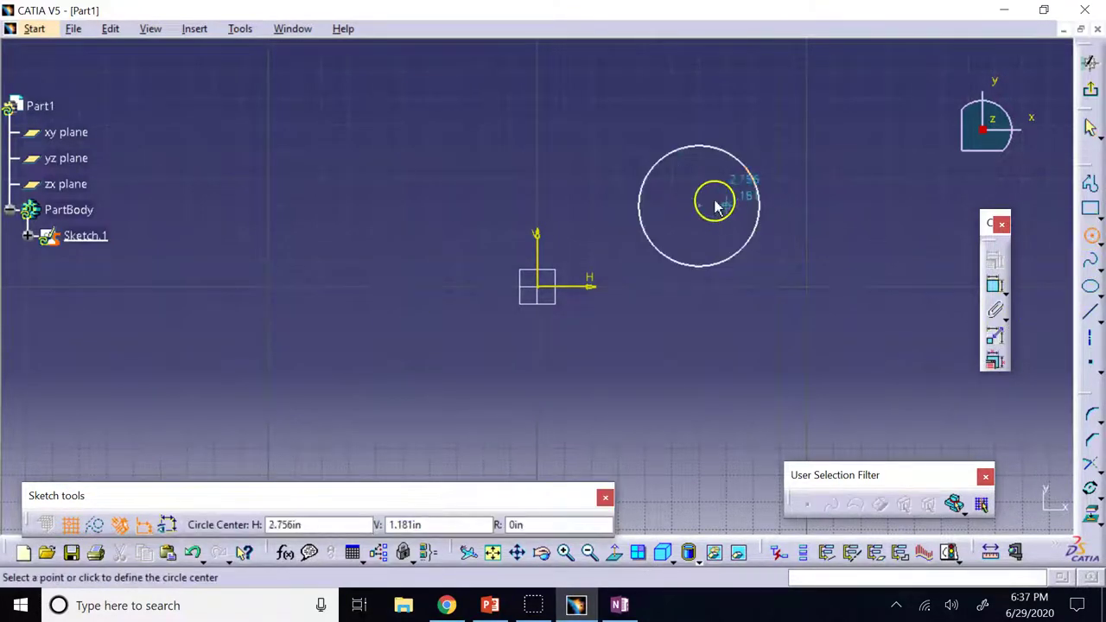
left_click(672, 179)
left_click(565, 126)
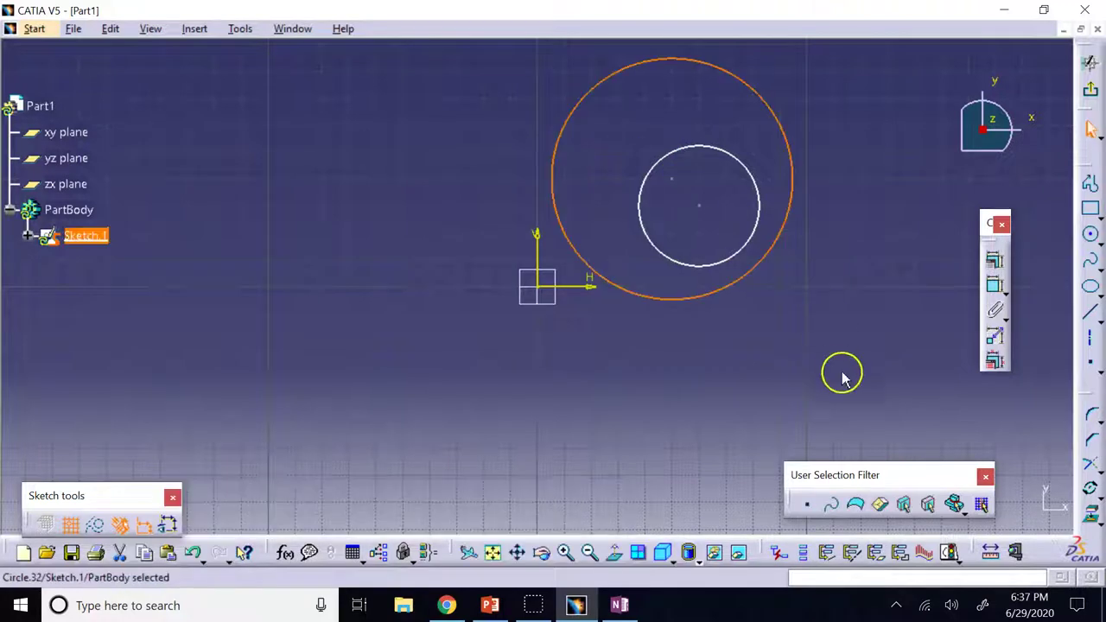
left_click(843, 375)
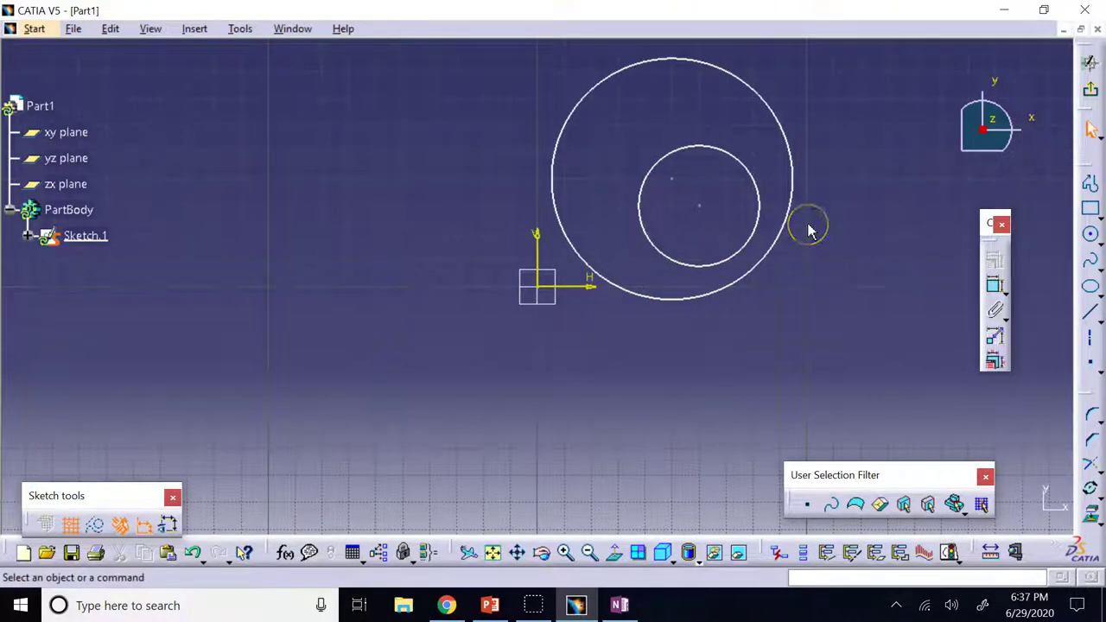
Try the Concentricity and Equal constraints between the two circles
left_click(751, 176)
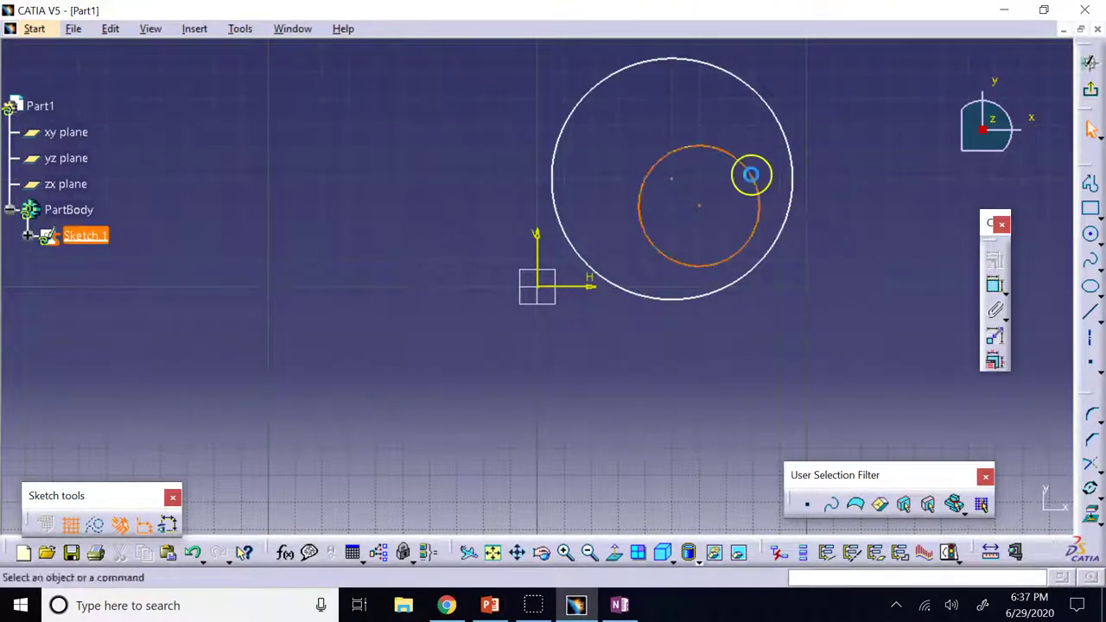
left_click(781, 123, "ctrl")
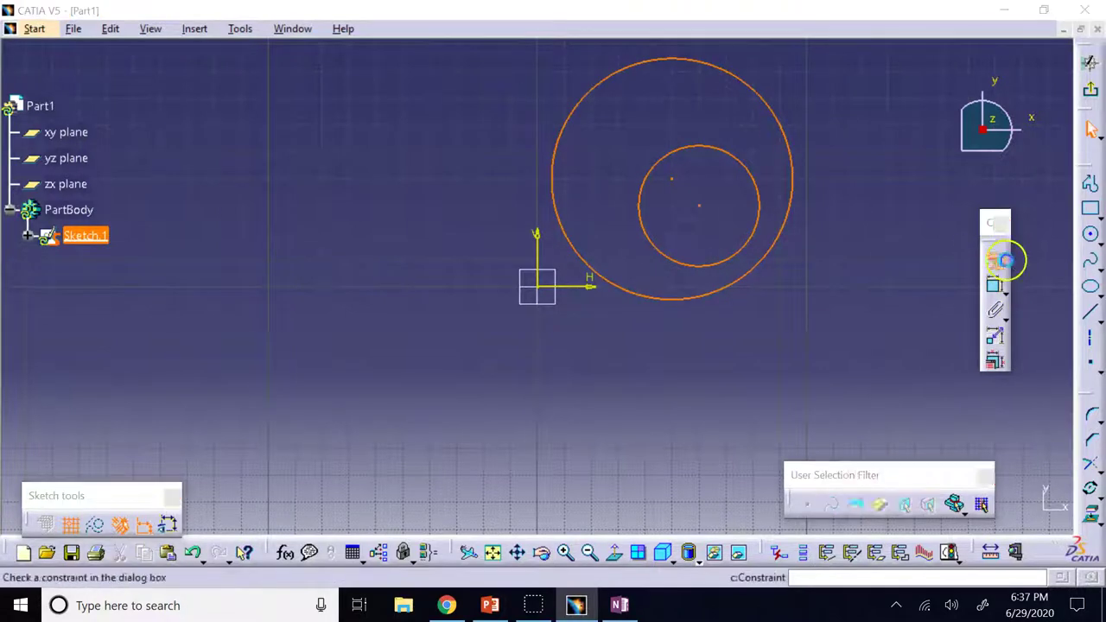
left_click(1003, 259)
left_click(977, 300)
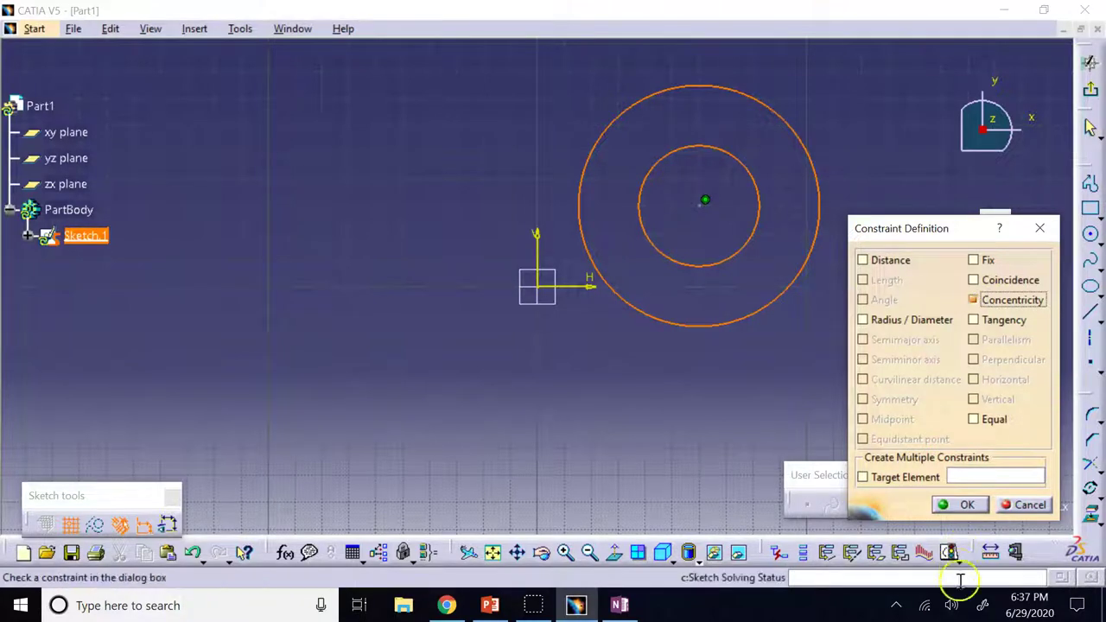
left_click(974, 420)
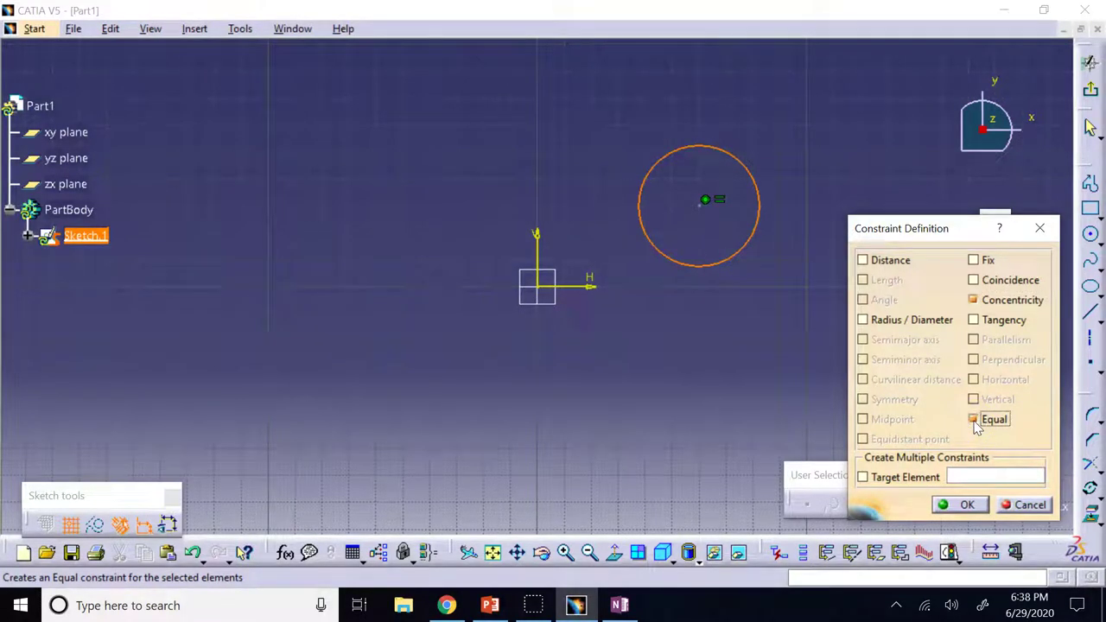
left_click(1029, 505)
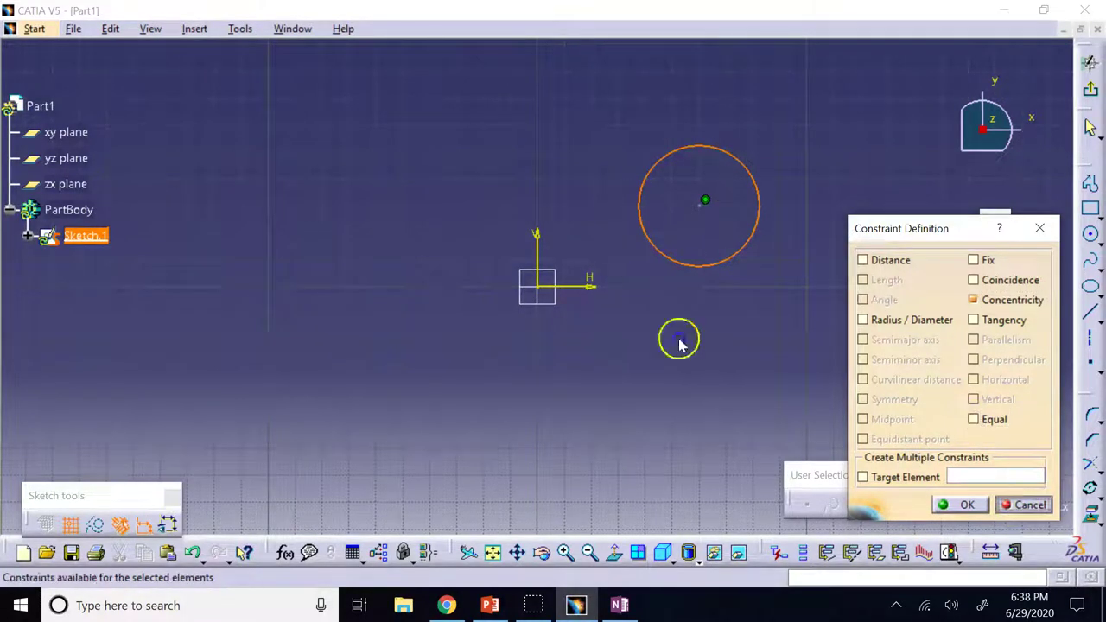
Draw a slanted line beneath the circles and constrain it tangent to the larger circle
left_click(1090, 313)
left_click(511, 393)
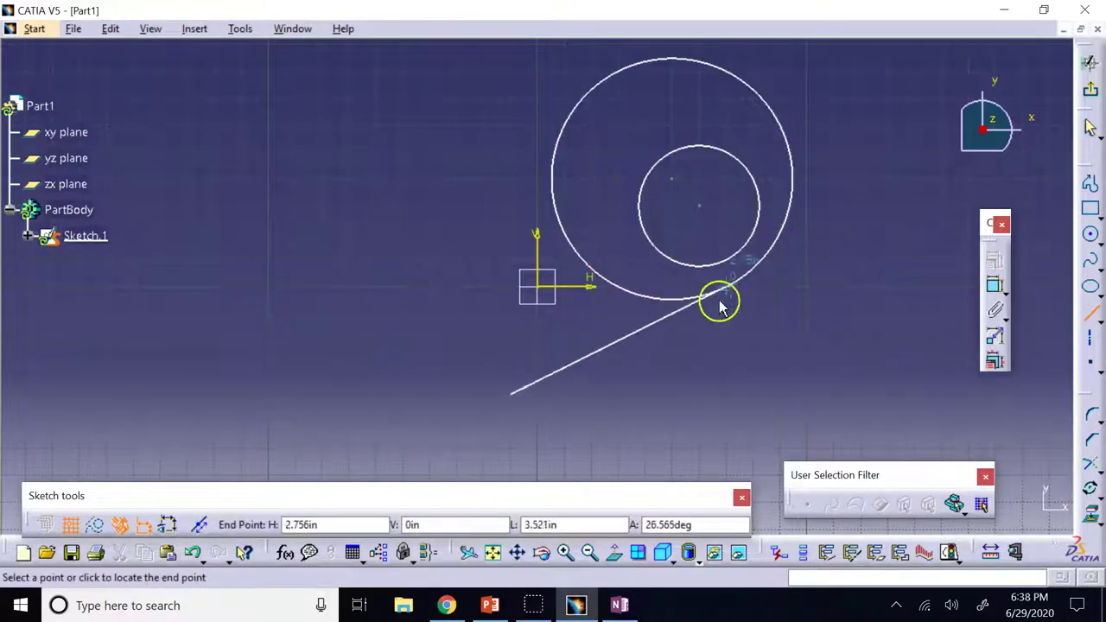
left_click(753, 288)
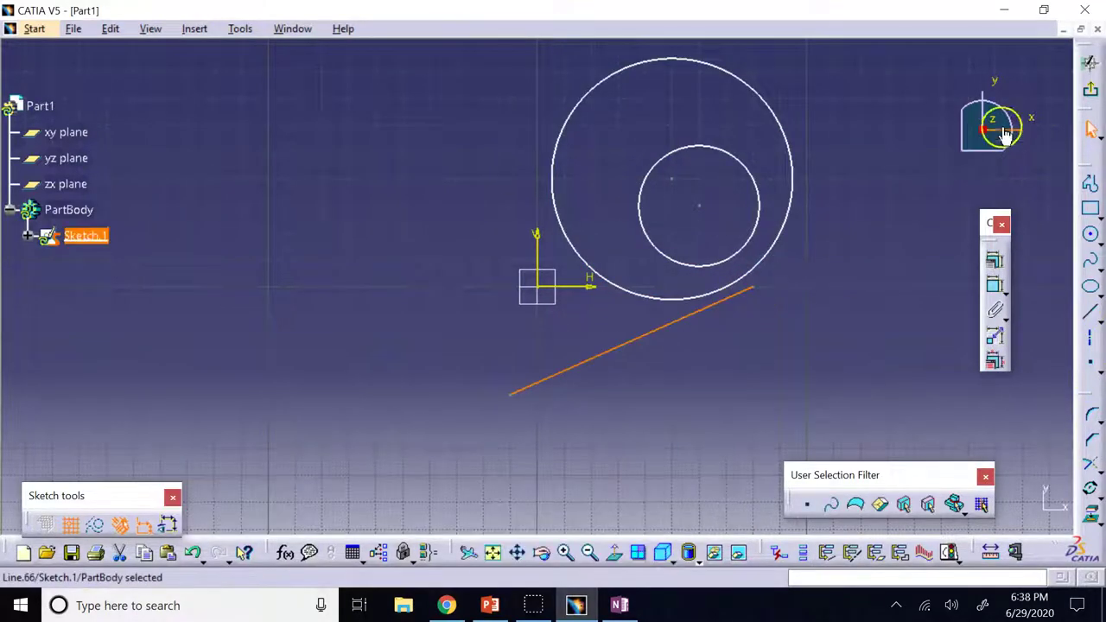
left_click(746, 291, "ctrl")
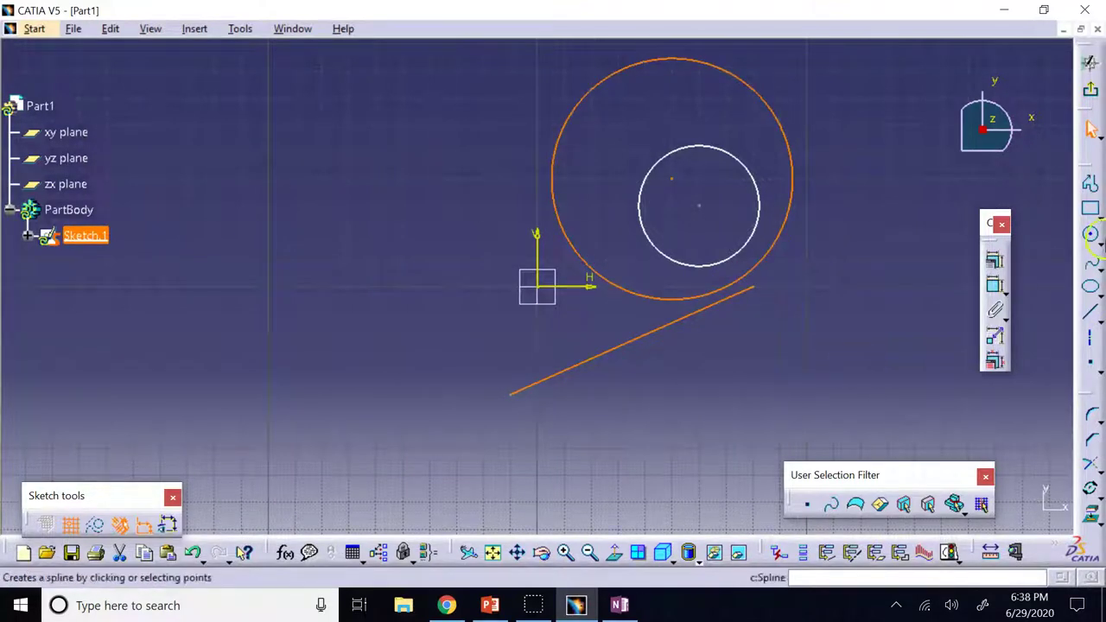
left_click(994, 260)
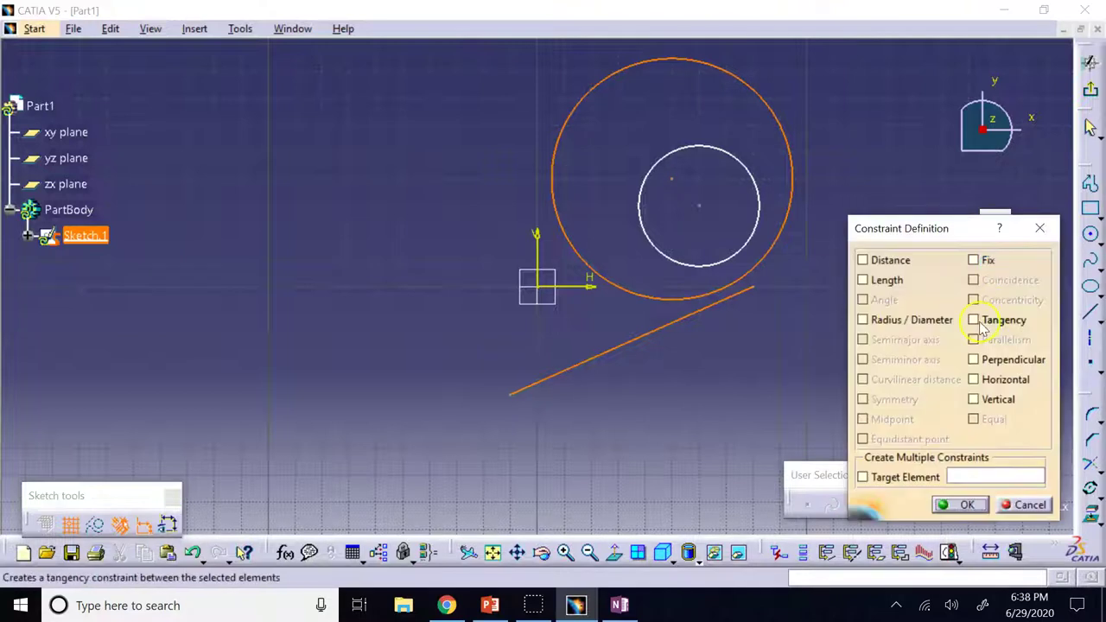
left_click(975, 320)
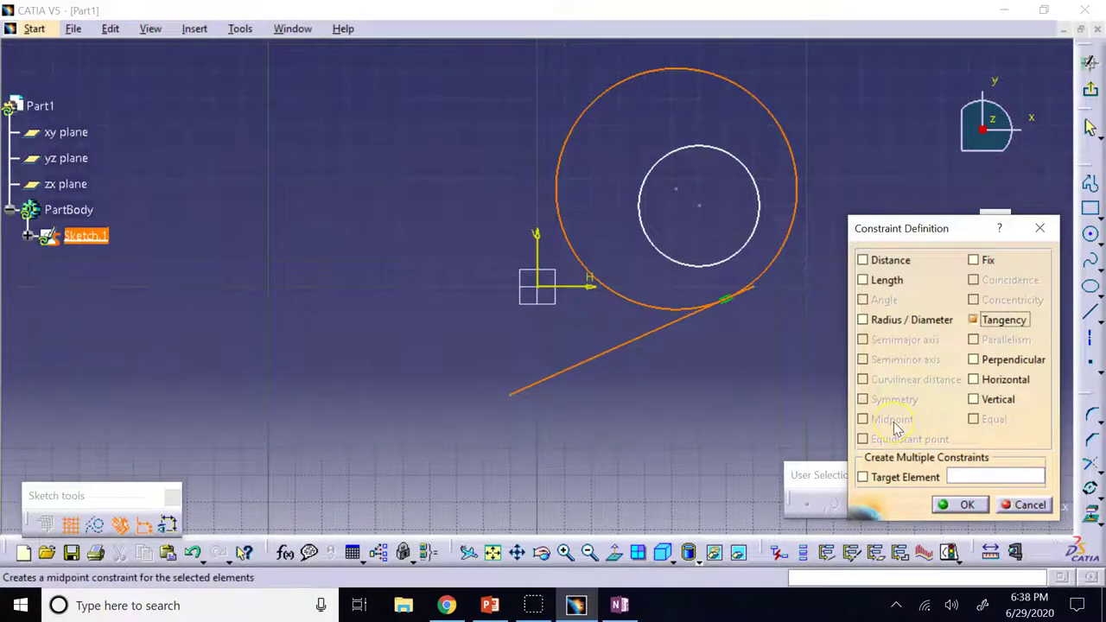
left_click(966, 506)
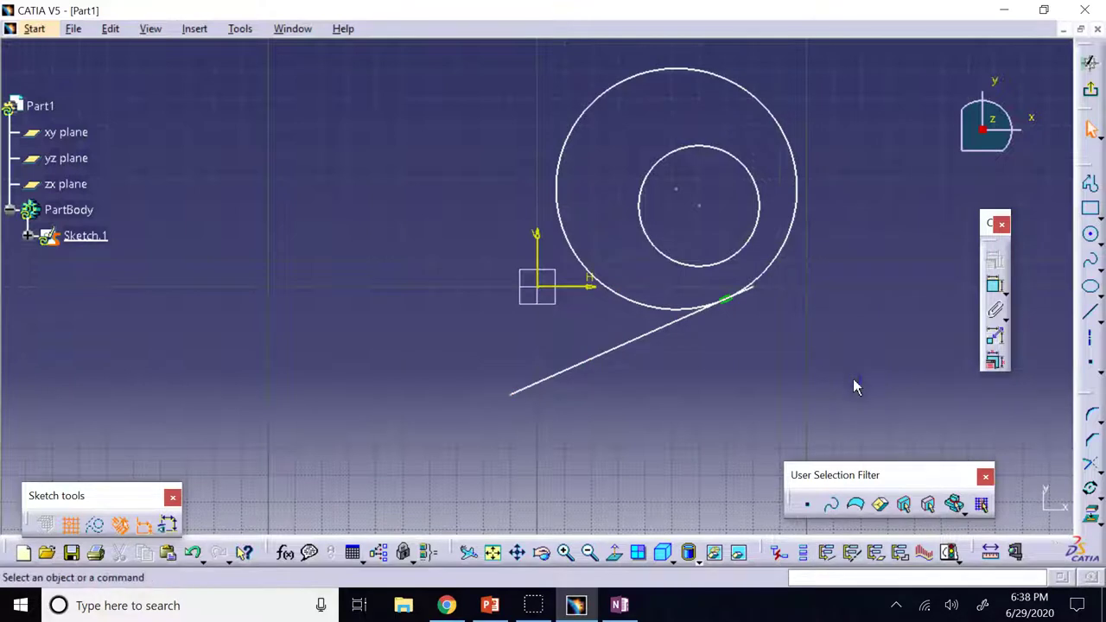
Delete the tangent line and both circles from the sketch
mouse_move(877, 392)
left_mouse_down()
mouse_move(536, 121)
mouse_move(434, 78)
left_mouse_up()
key("Delete")
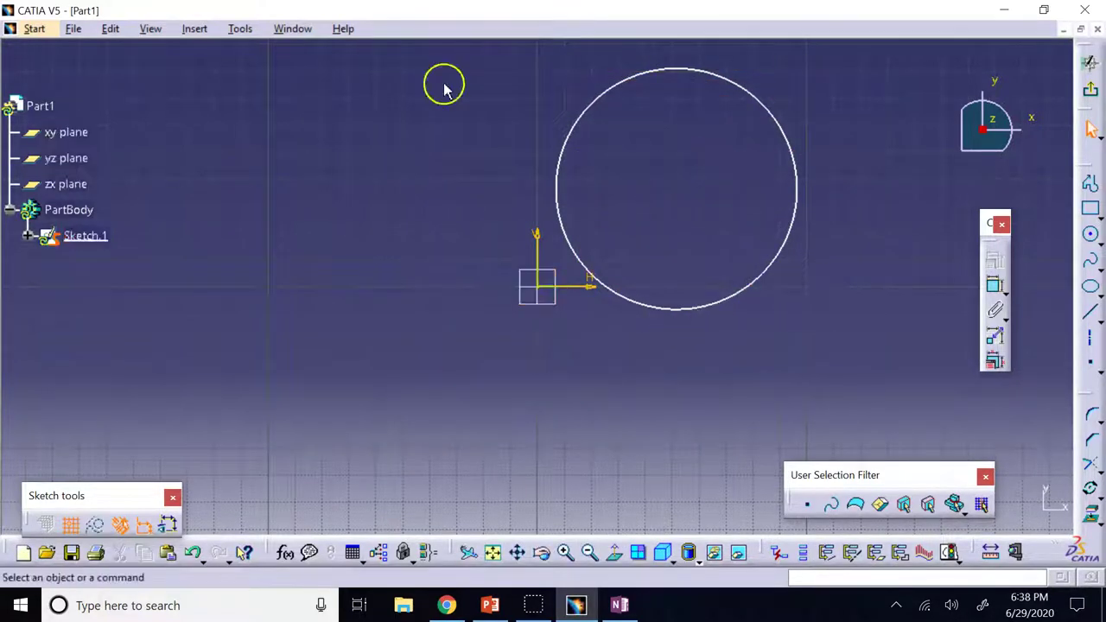
left_click(595, 98)
key("Delete")
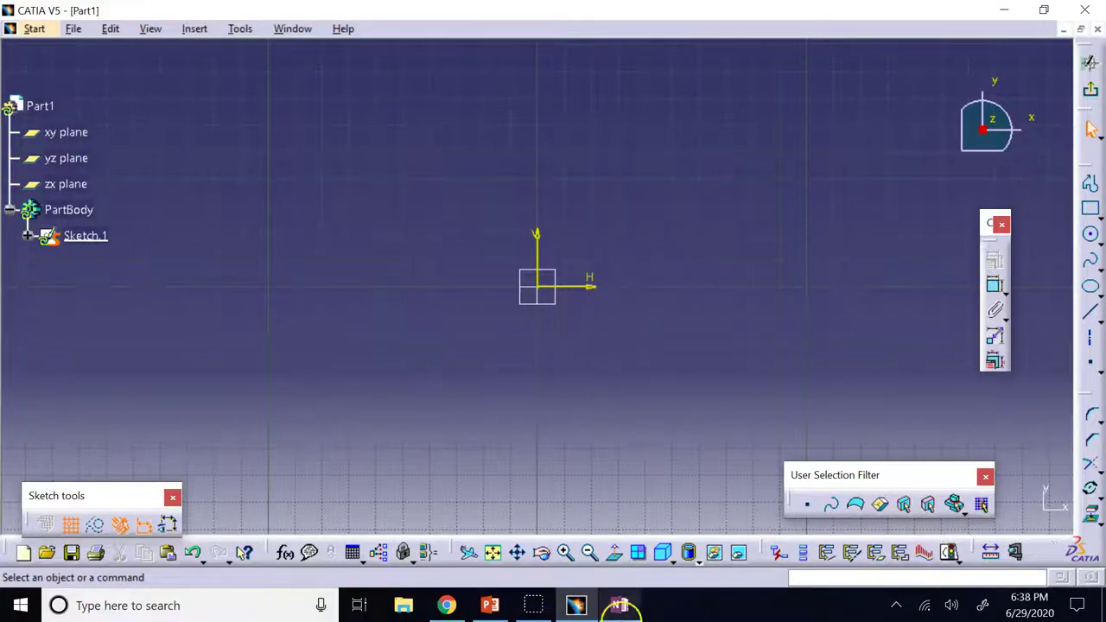
Look at the sketch constraints notes in OneNote and browse the PowerPoint slides on constraints and common profile mistakes
left_click(620, 605)
left_click(489, 146)
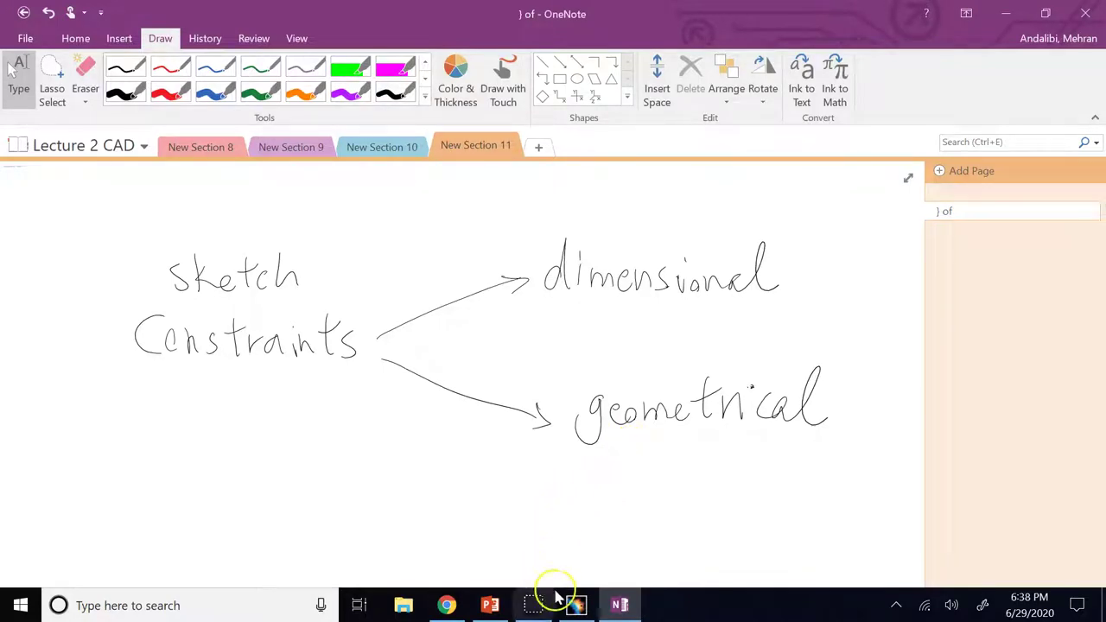
left_click(492, 605)
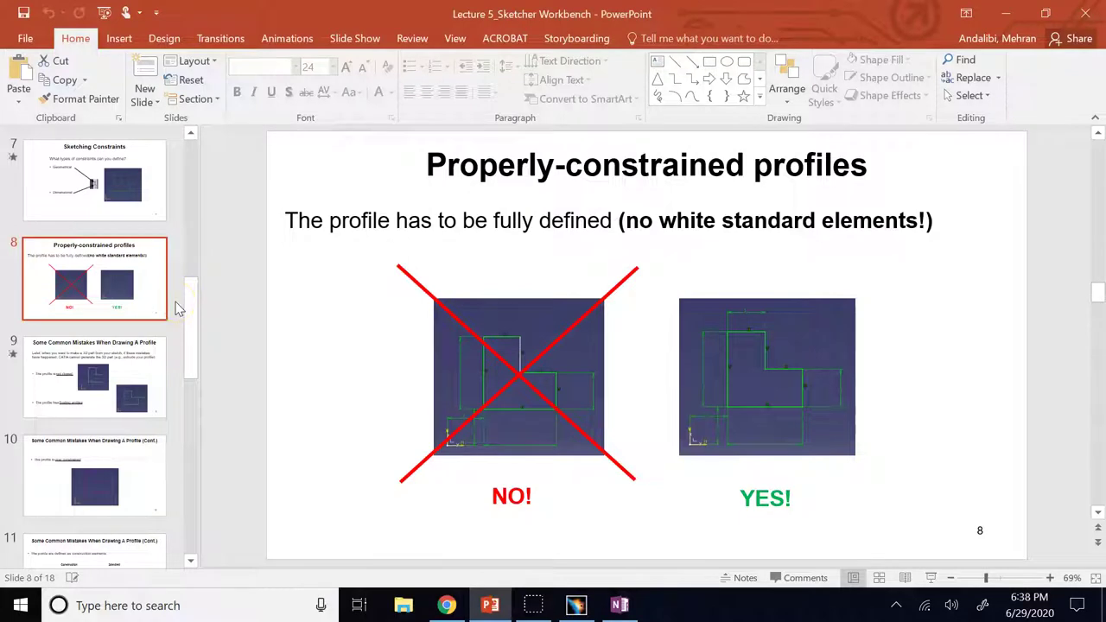
left_click(96, 217)
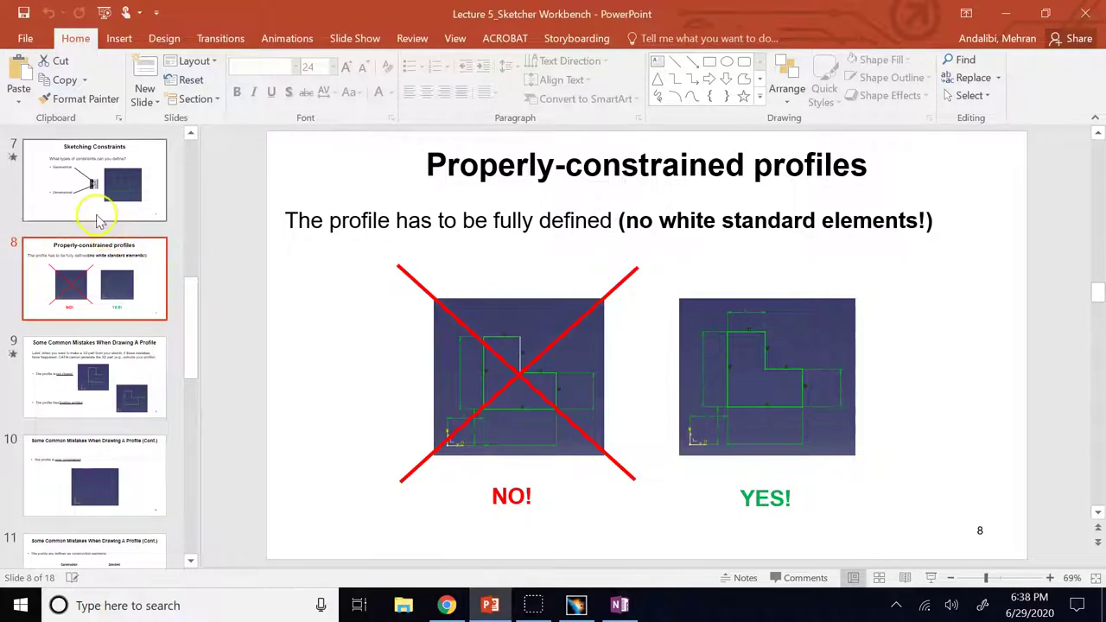
scroll(110, 232, "up", 3)
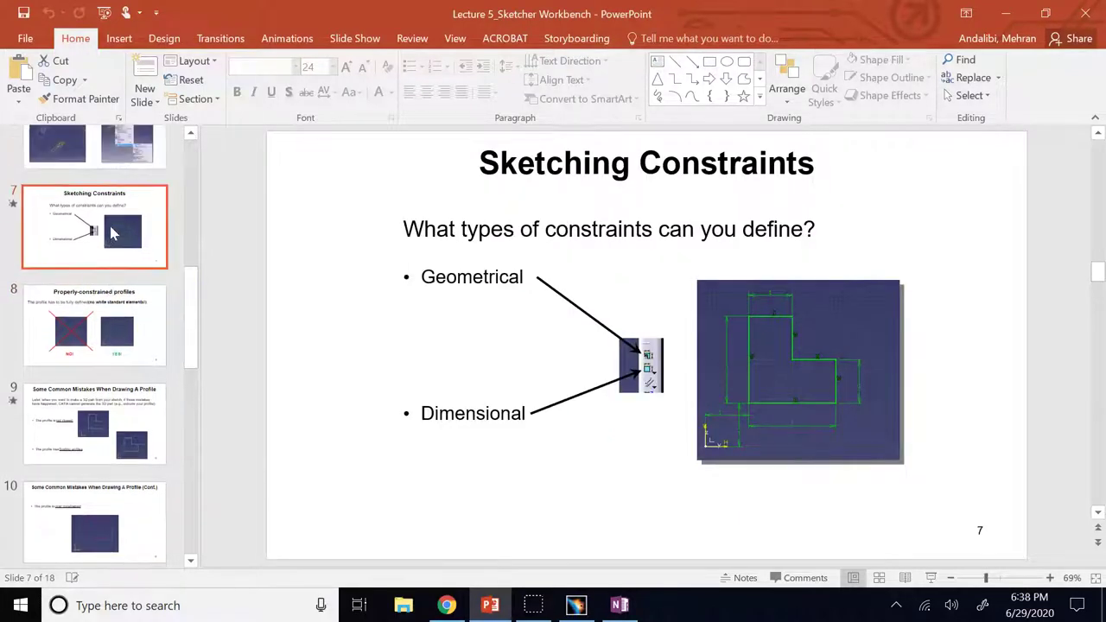
left_click(117, 260)
scroll(111, 358, "down", 3)
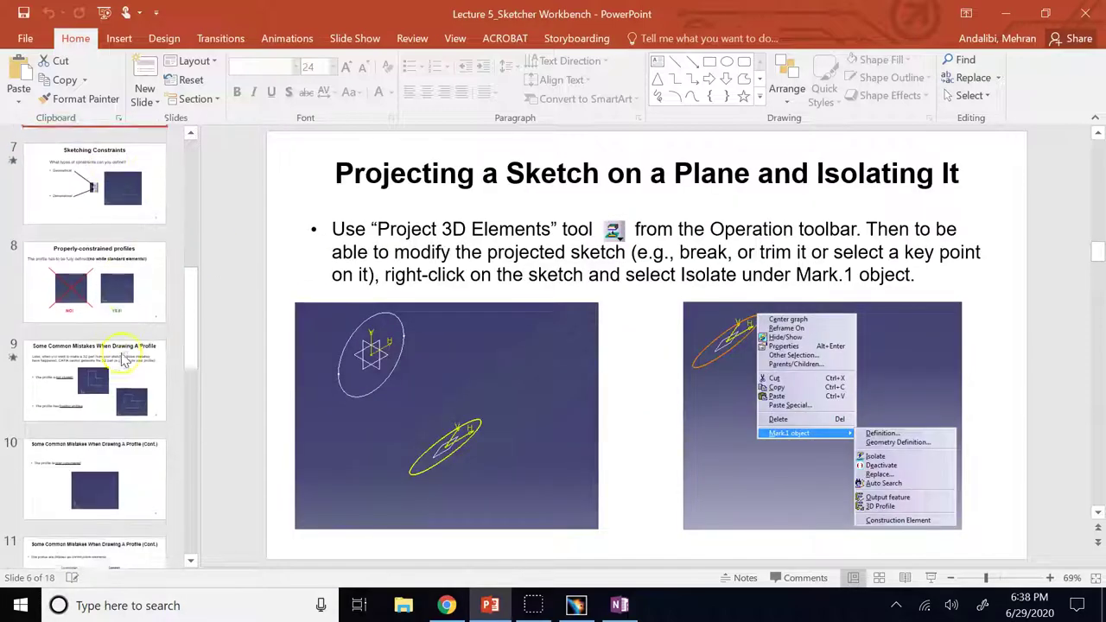
left_click(112, 463)
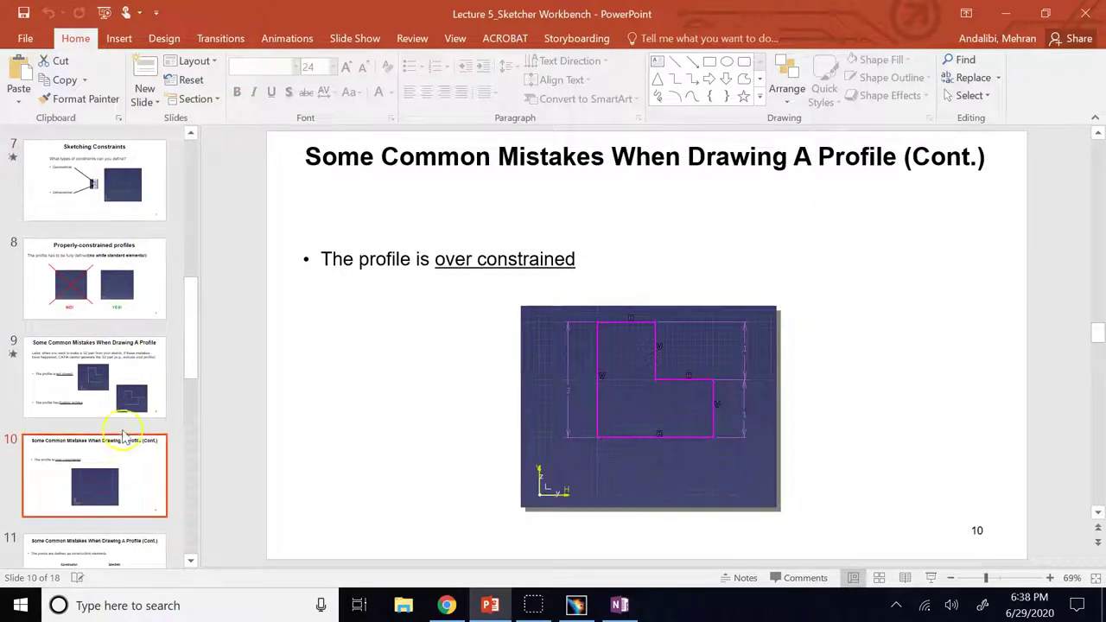
left_click(121, 412)
scroll(123, 414, "down", 2)
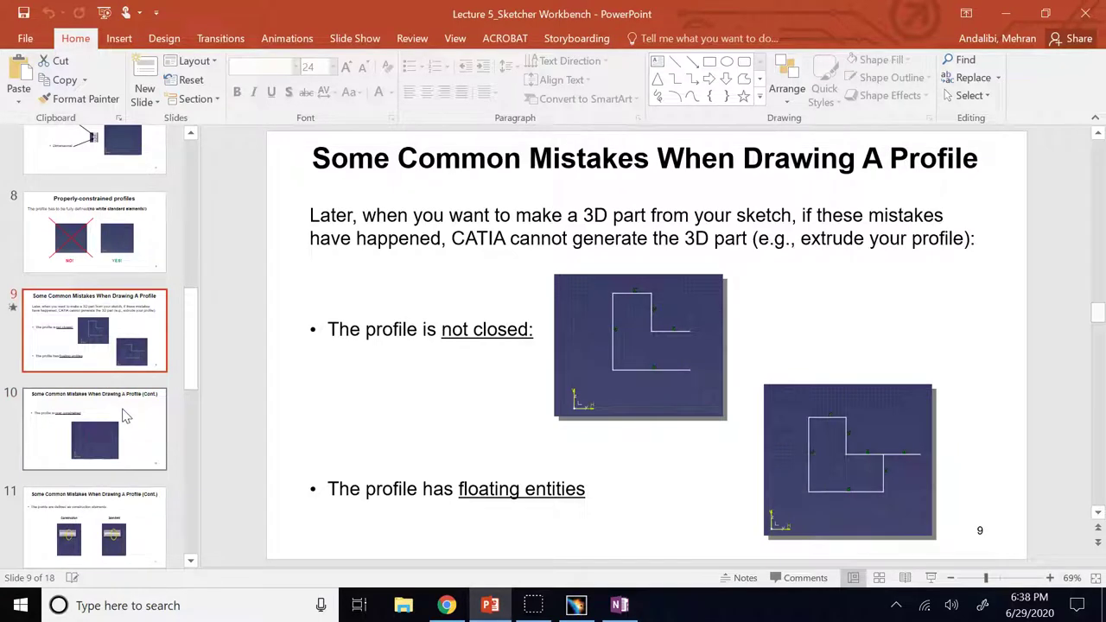
scroll(124, 415, "down", 5)
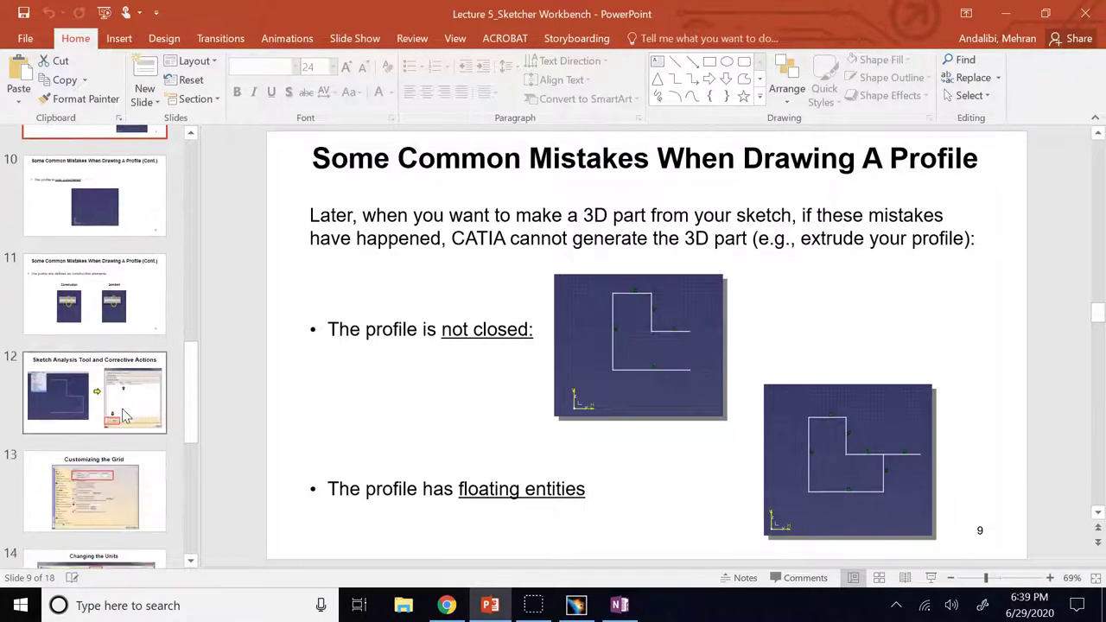
Switch from the slides to CATIA V5 and draw a horizontal ellipse centred on the sketch origin
scroll(123, 415, "down", 10)
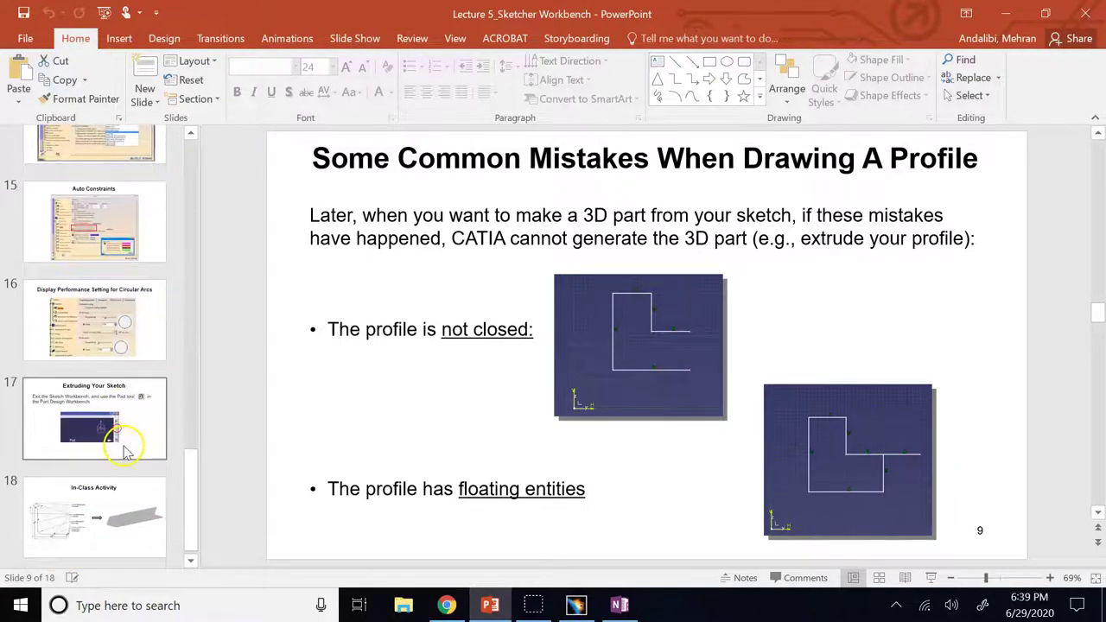
left_click(575, 605)
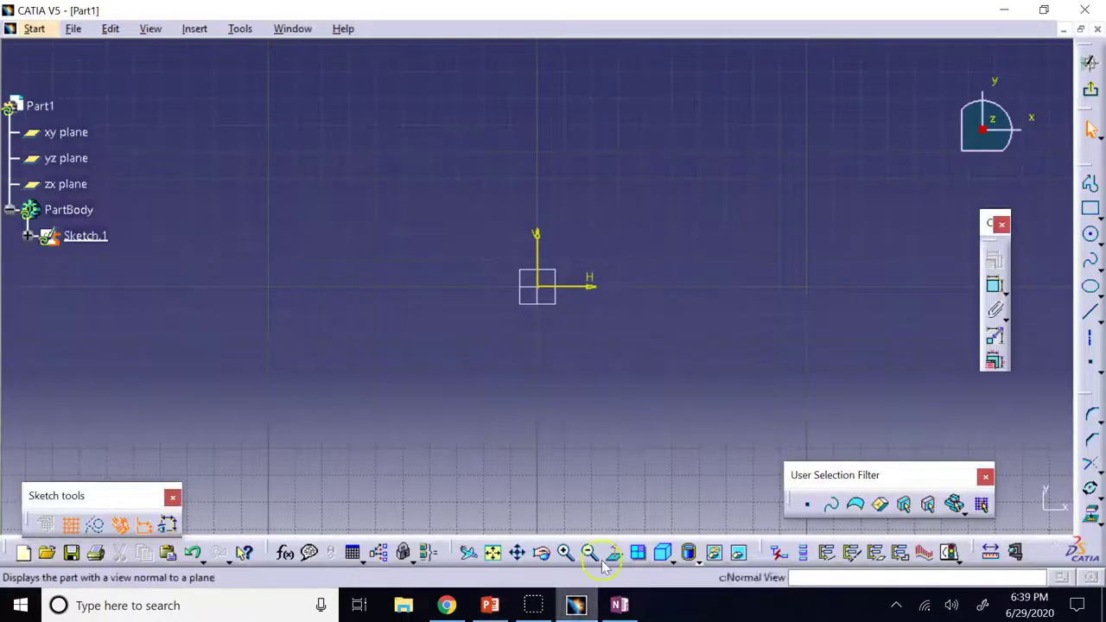
left_click(1091, 290)
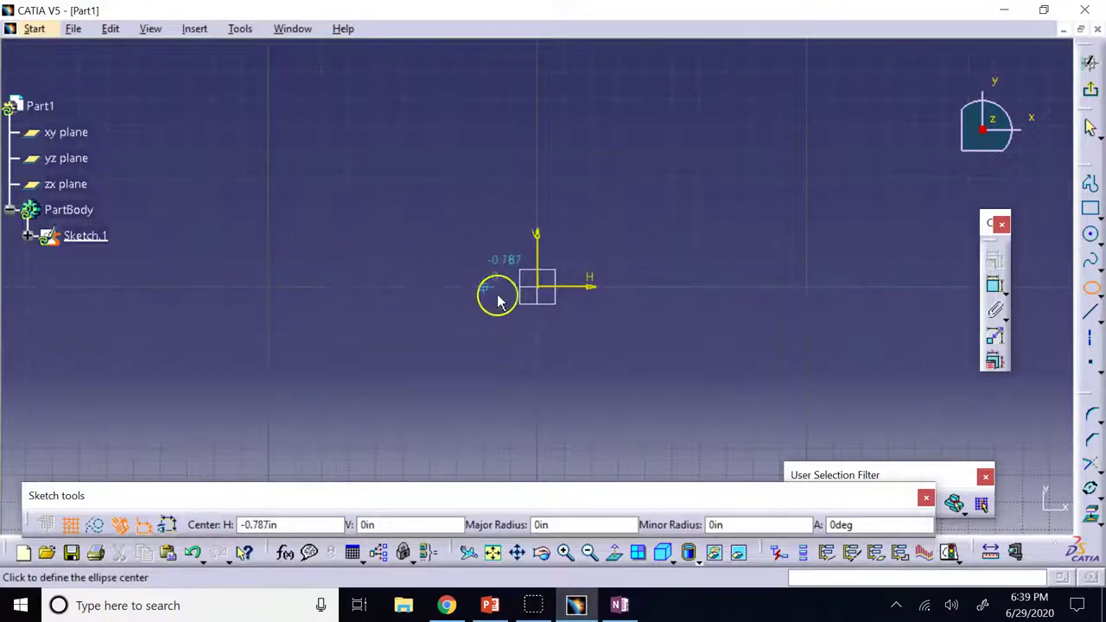
left_click(544, 288)
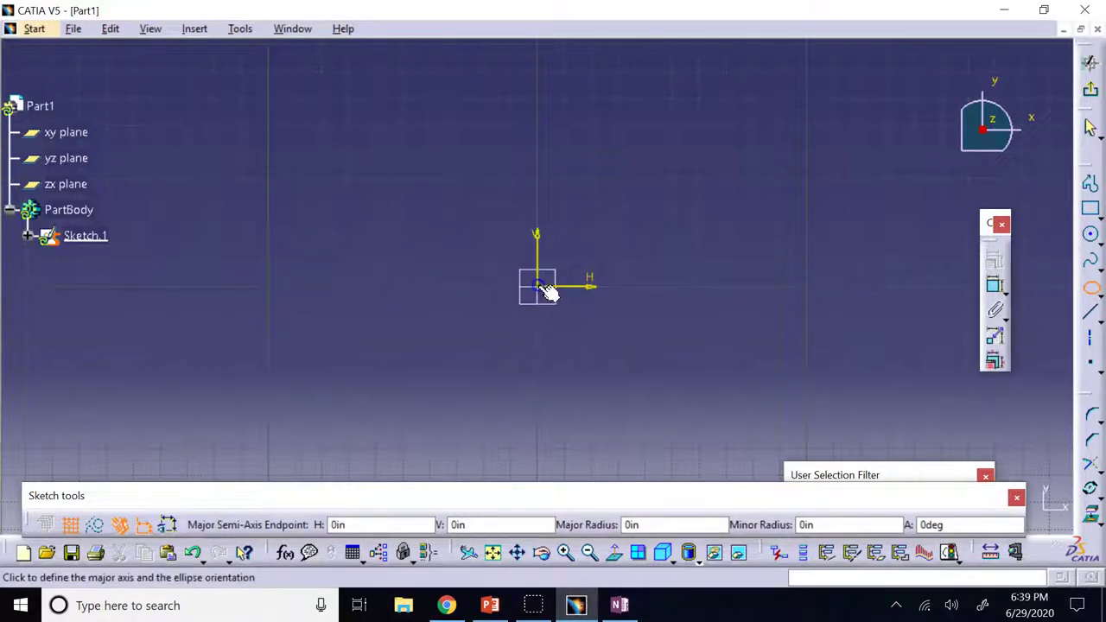
left_click(328, 283)
left_click(402, 219)
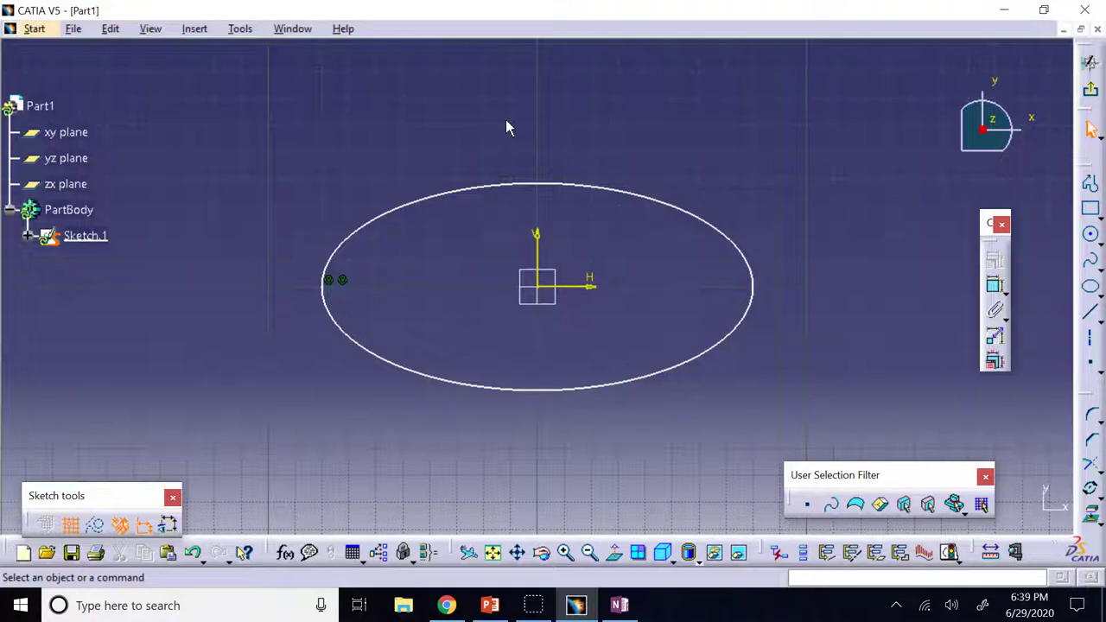
left_click(525, 183)
left_click(614, 217)
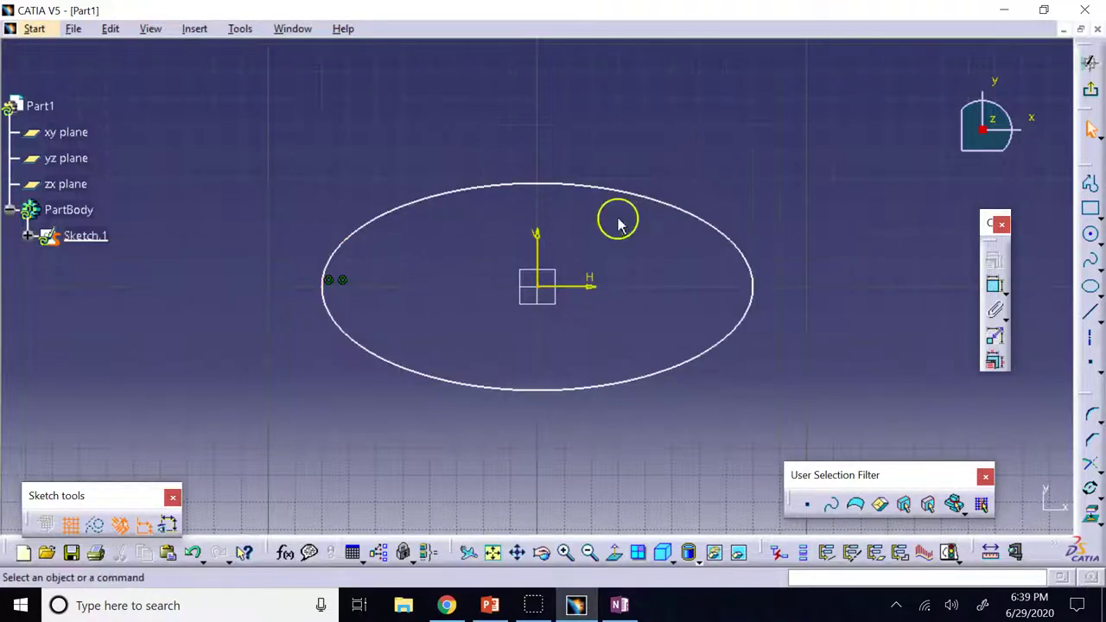
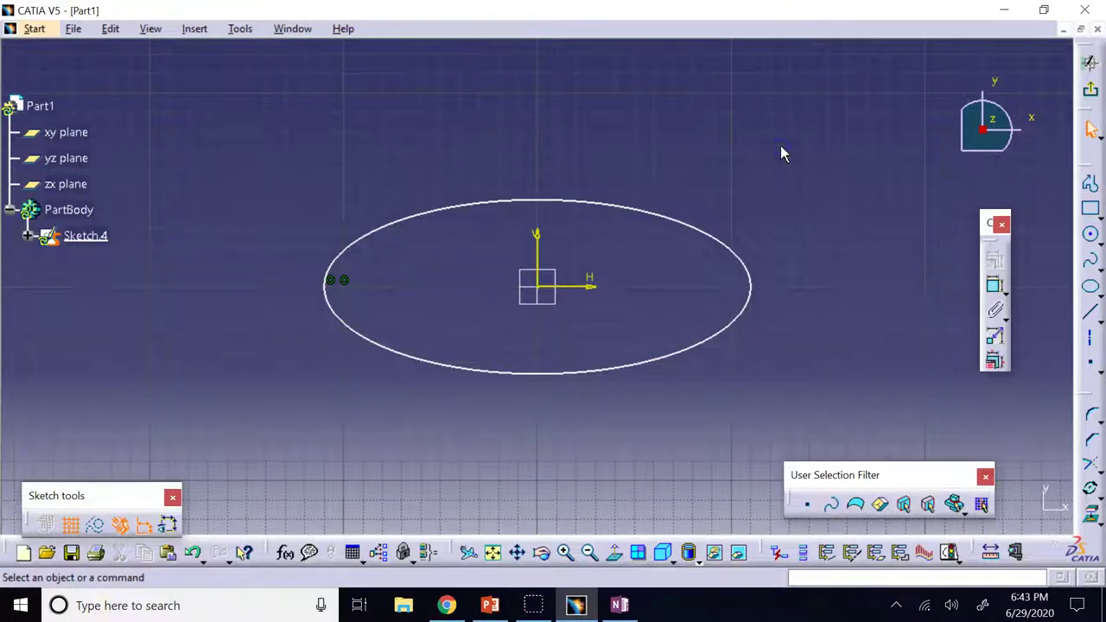
Dimension the ellipse's major diameter below the shape and set it to 8 in
left_click(996, 291)
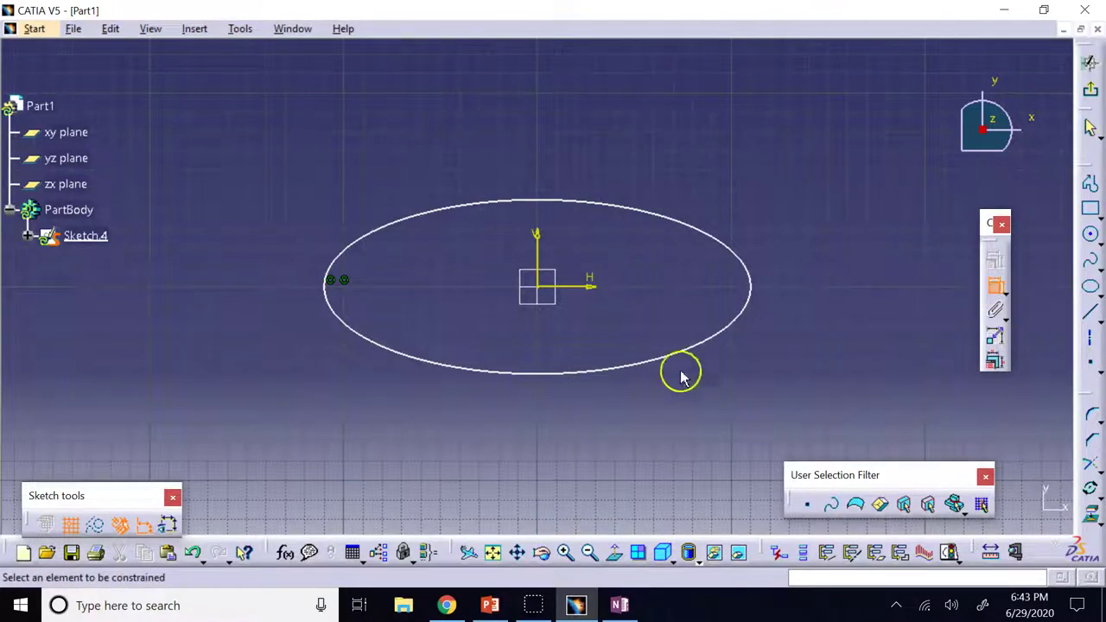
left_click(552, 374)
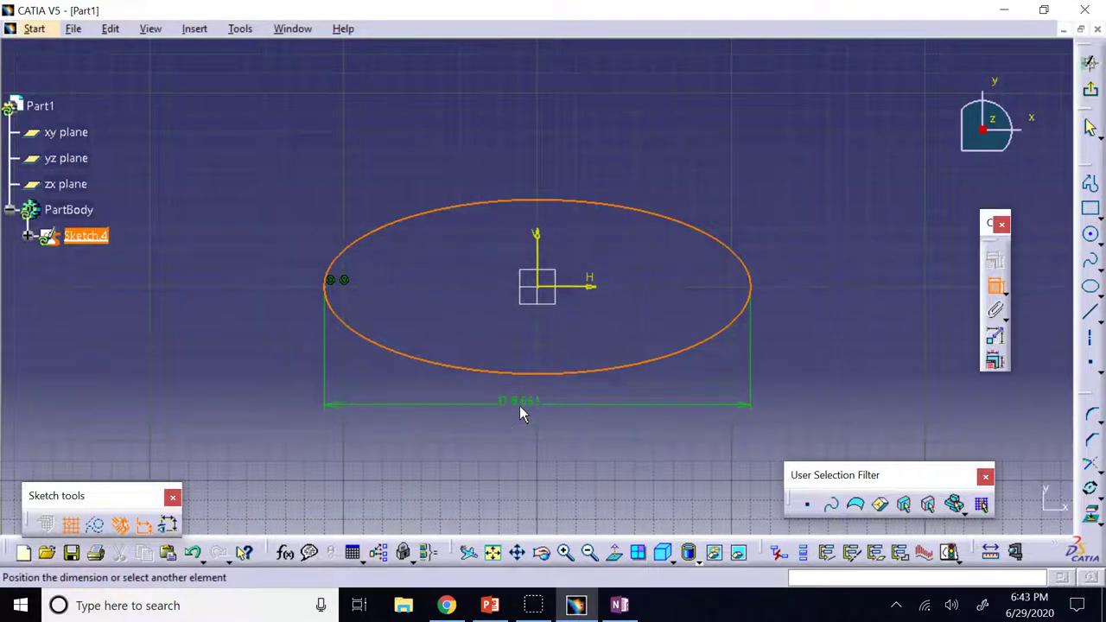
left_click(520, 406)
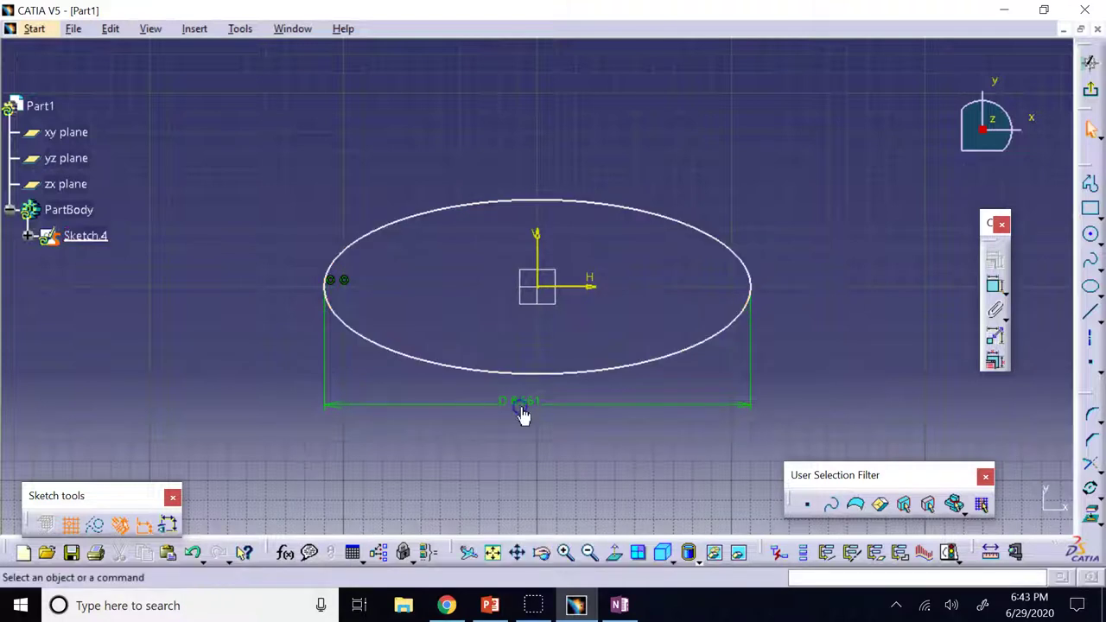
left_click(529, 430)
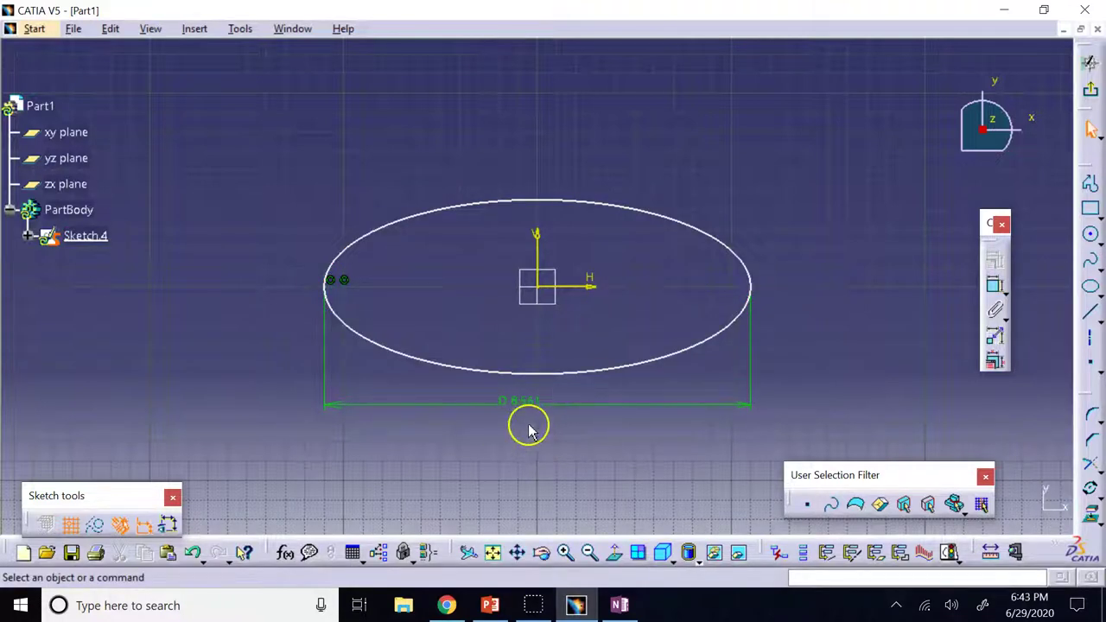
double_click(519, 402)
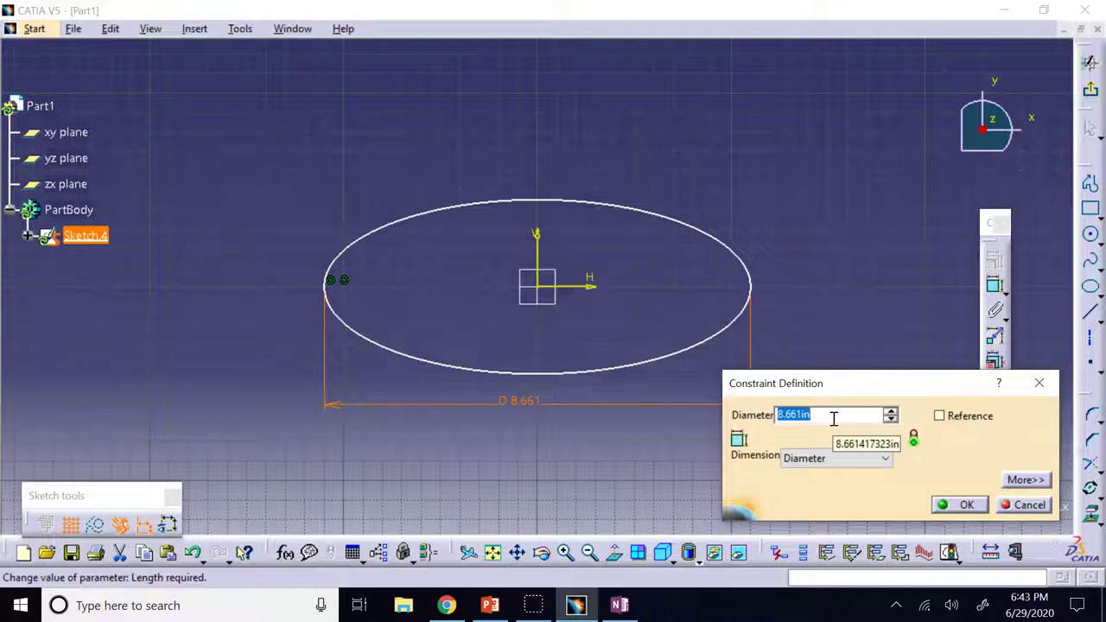
type("8")
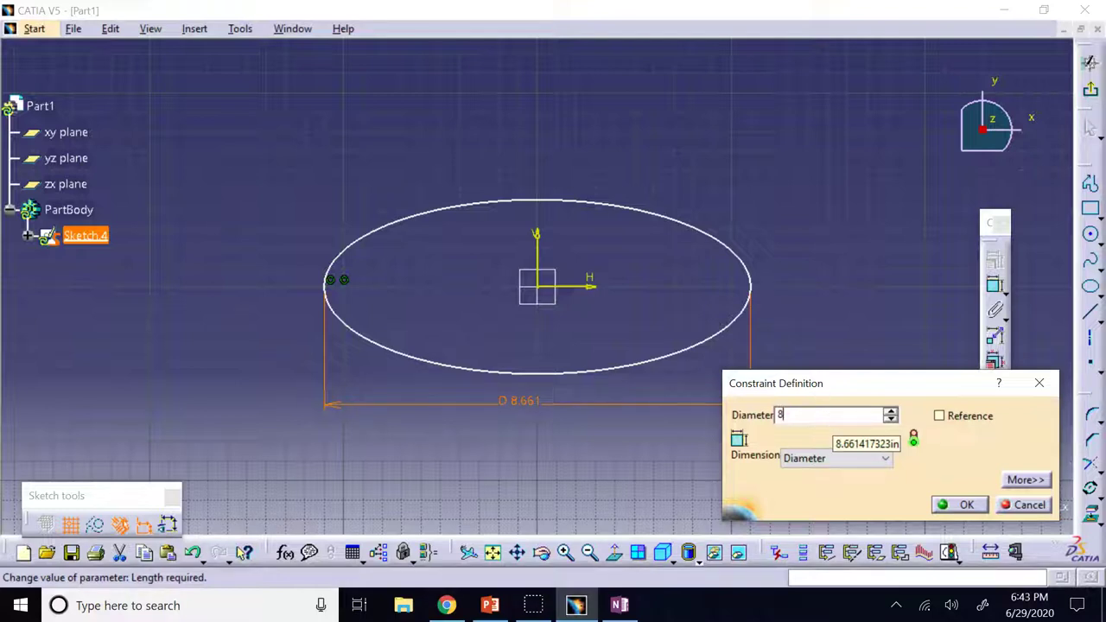
left_click(955, 505)
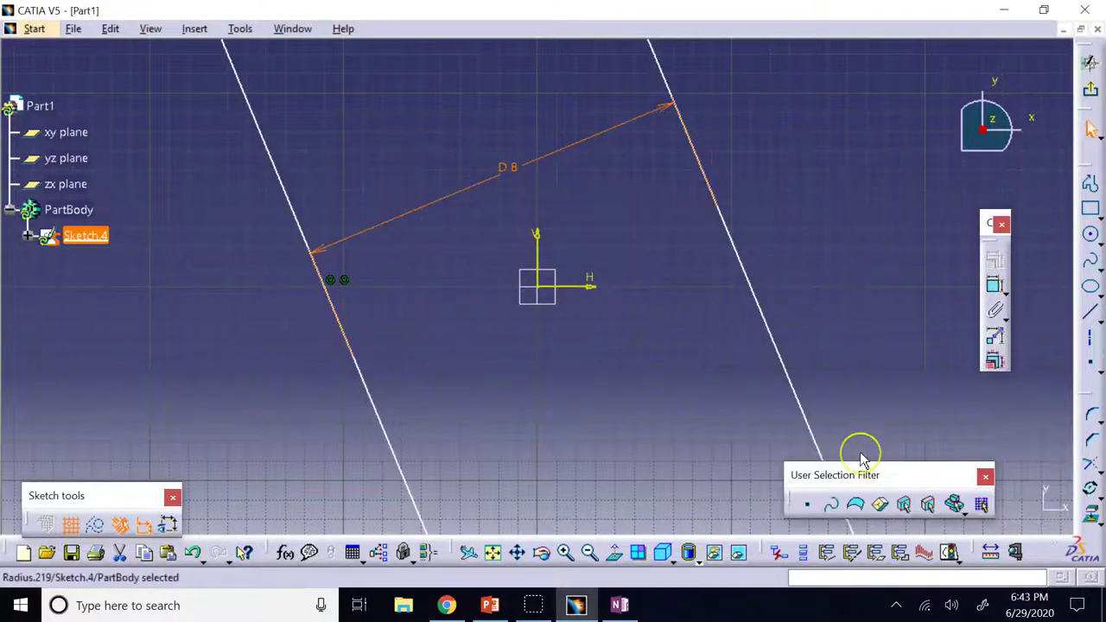
Undo the diameter edit and the ellipse, and open a new sketch on the xy plane
left_click(494, 553)
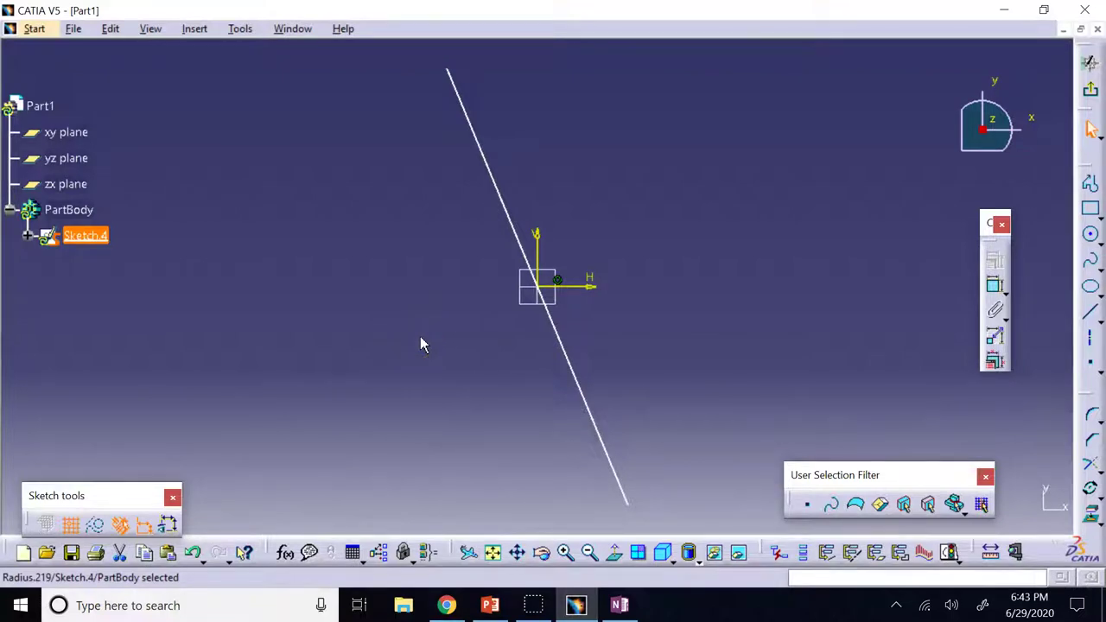
key("ctrl+z")
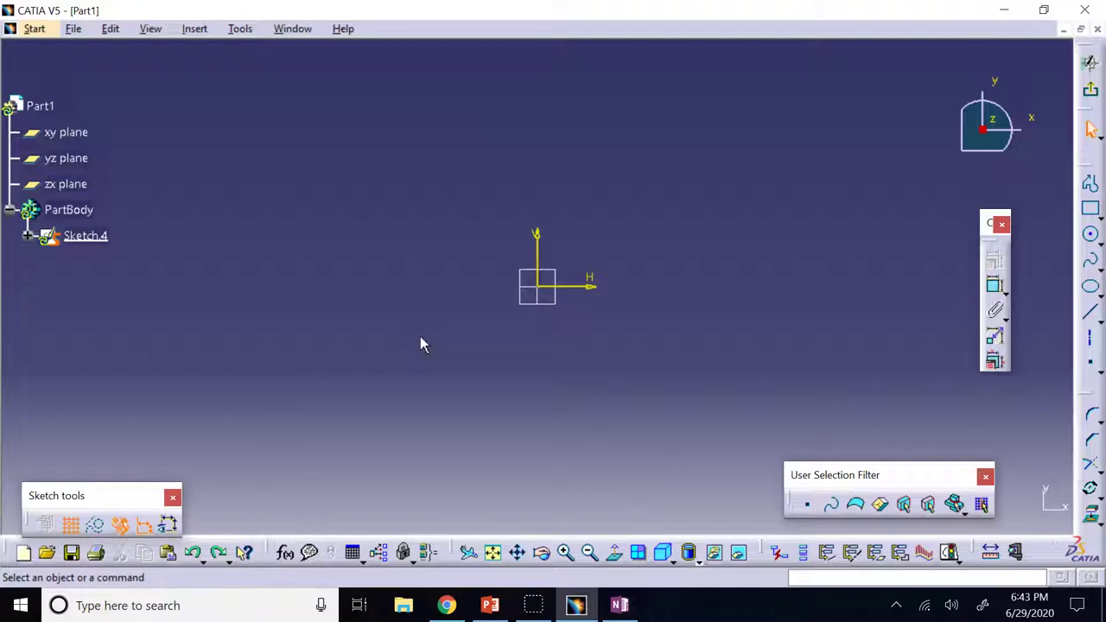
key("ctrl+z")
left_click(386, 307)
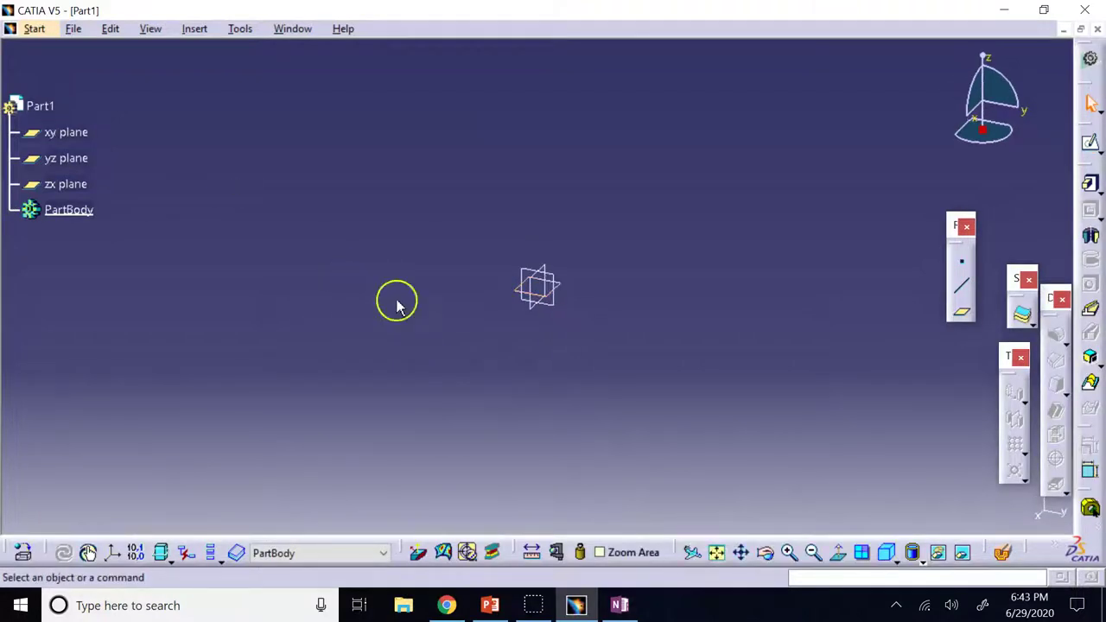
left_click(562, 284)
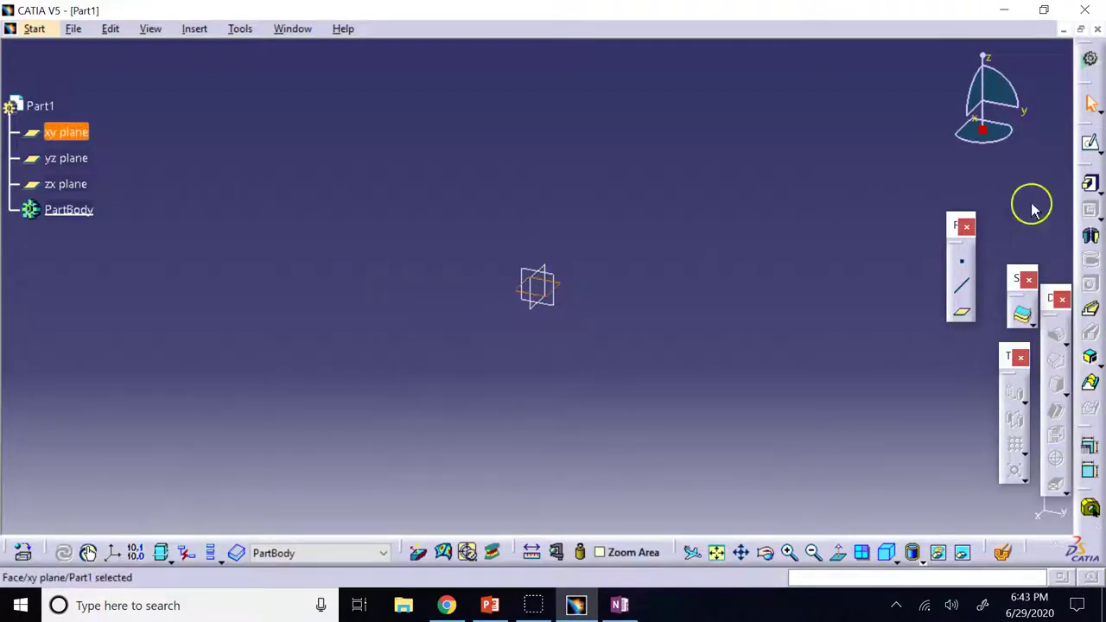
left_click(1092, 147)
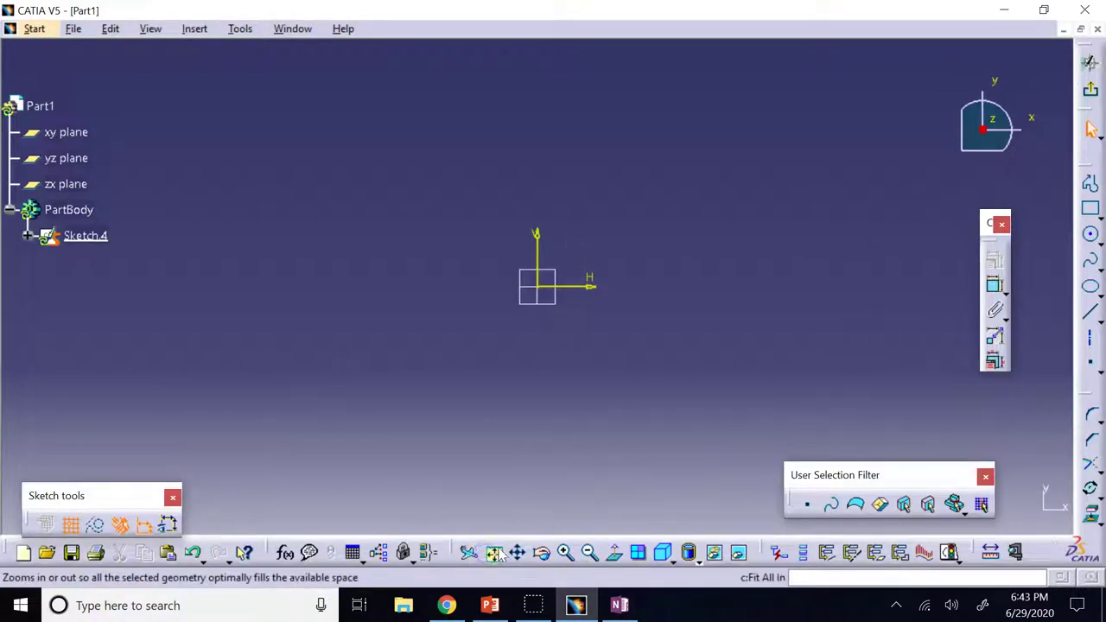
Draw an ellipse centred on the origin with a 4 in major radius, 2 in minor radius and 0 deg angle
left_click(589, 553)
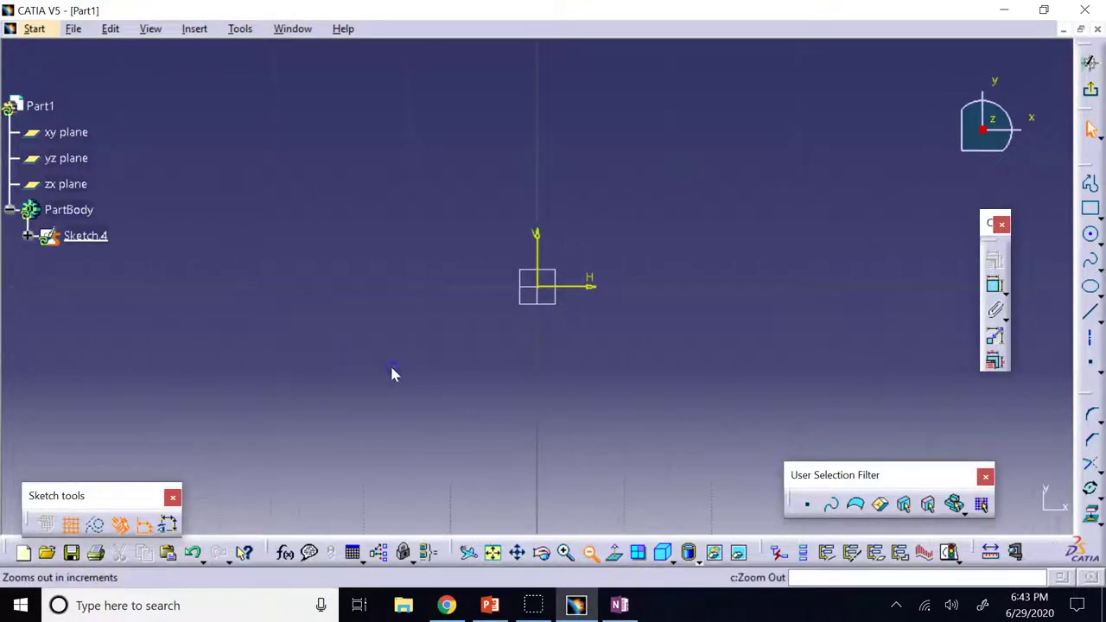
left_click(588, 553)
left_click(589, 554)
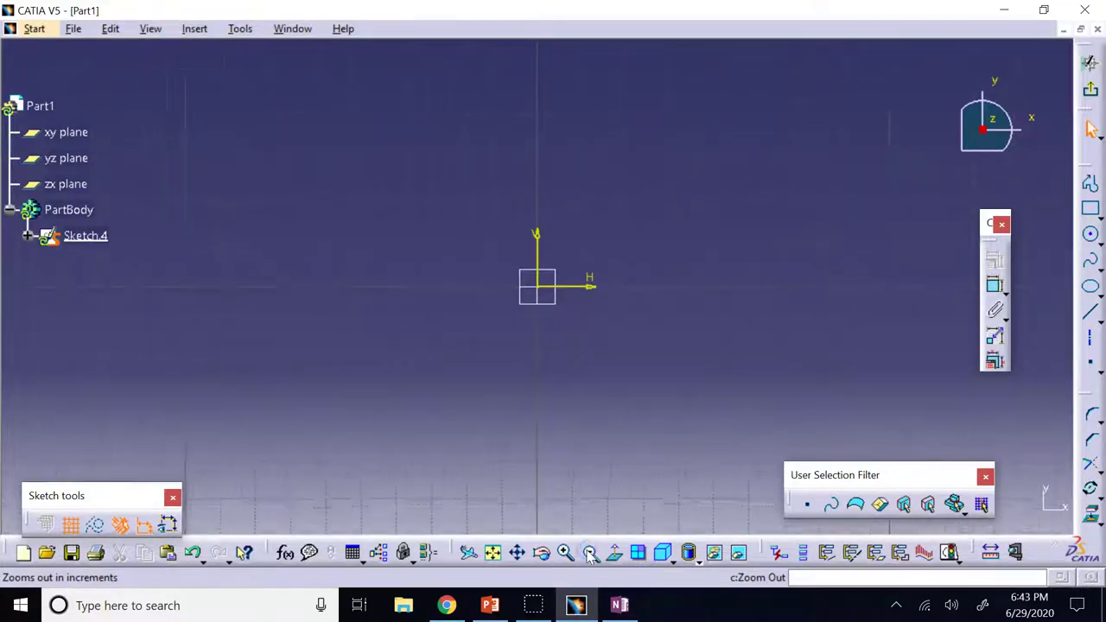
left_click(590, 555)
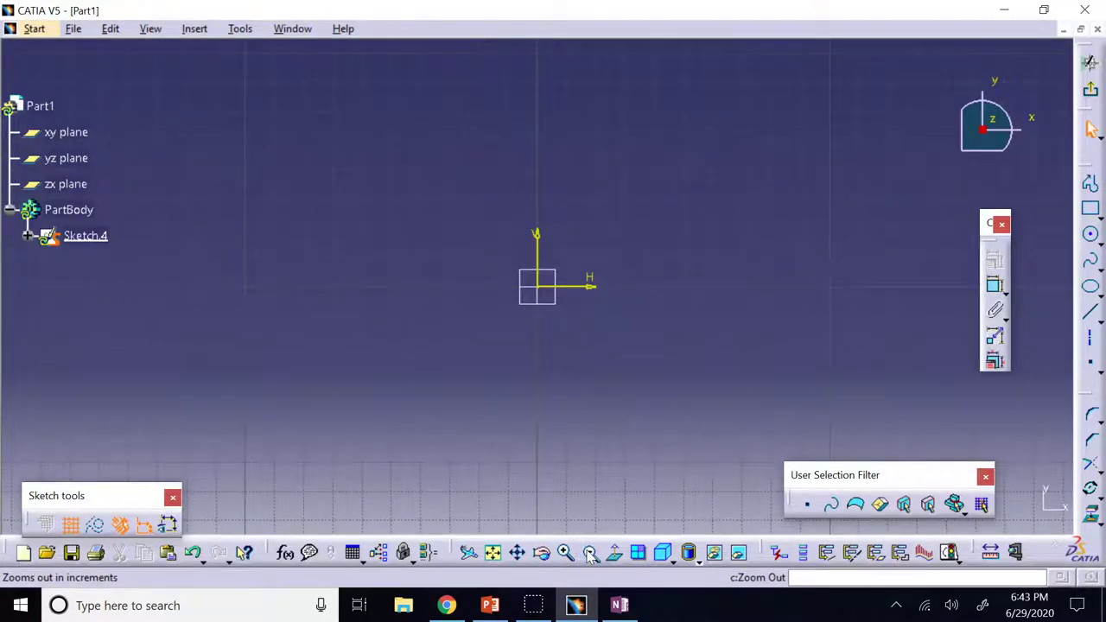
left_click(588, 553)
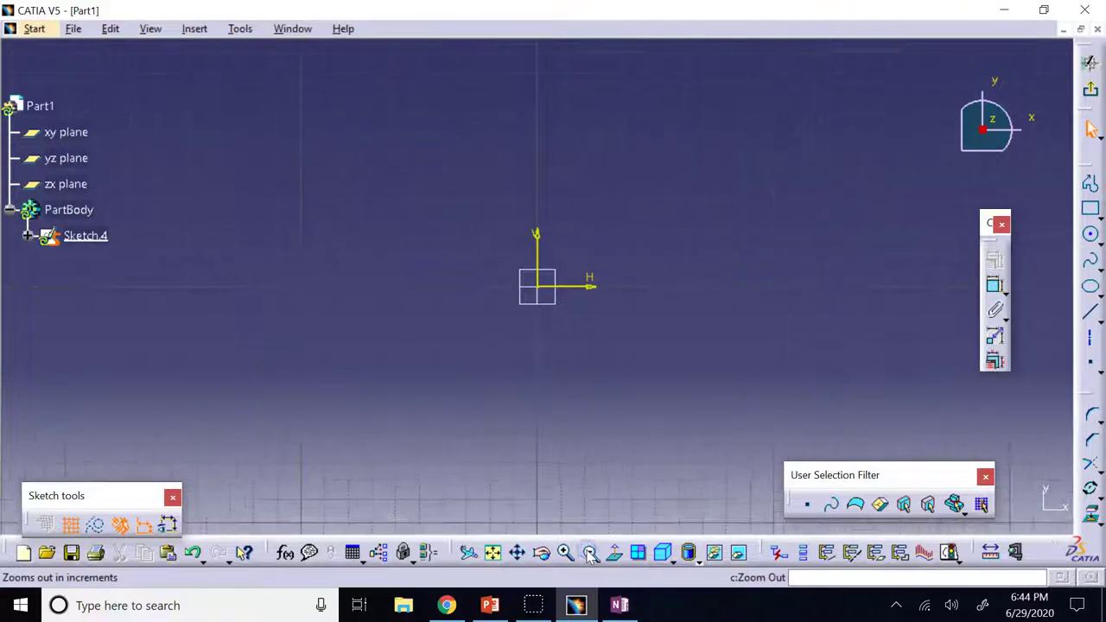
left_click(1091, 287)
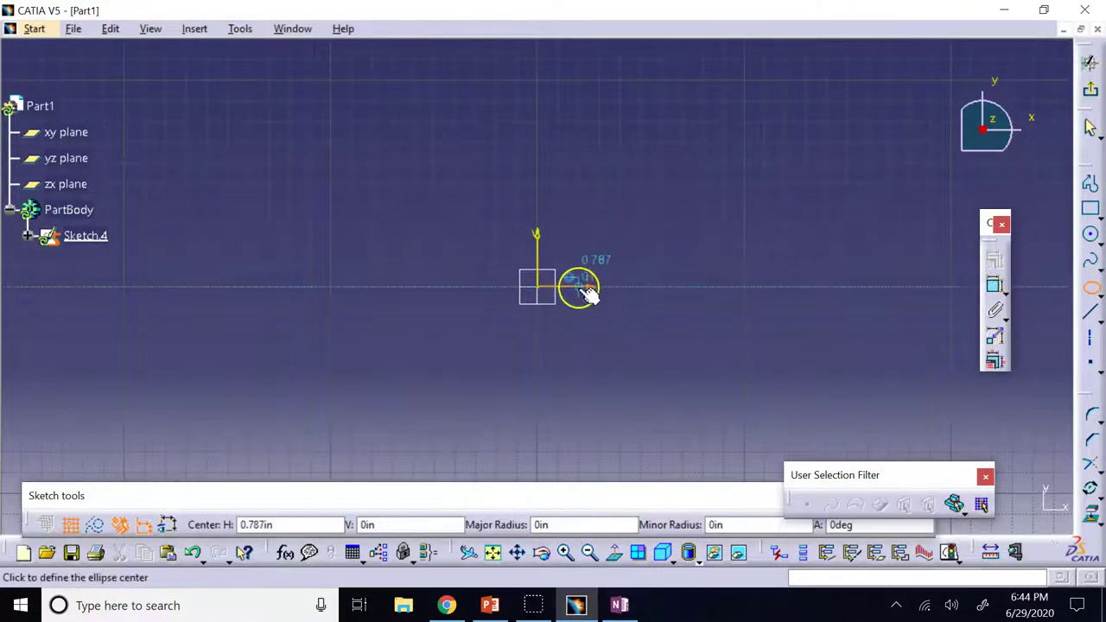
left_click(537, 287)
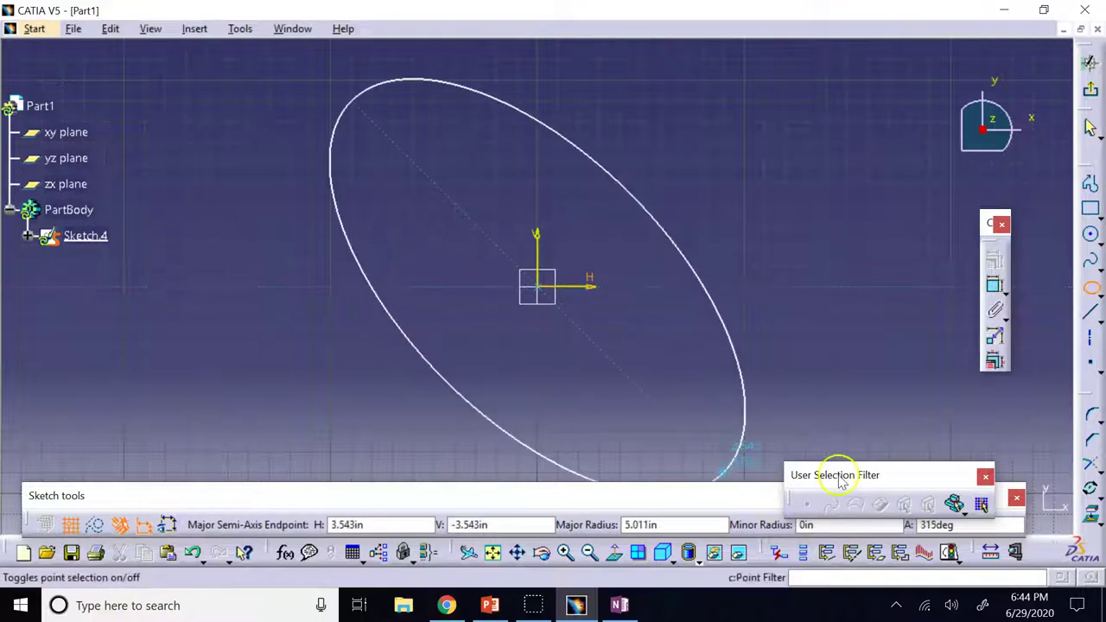
left_click_drag(839, 474, 983, 309)
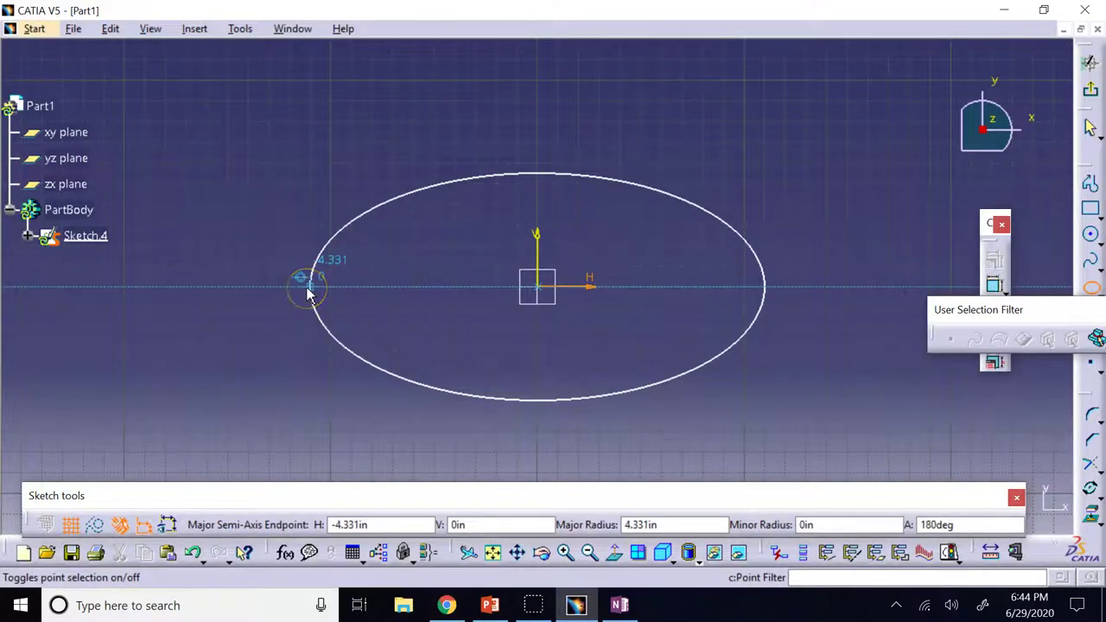
left_click(666, 526)
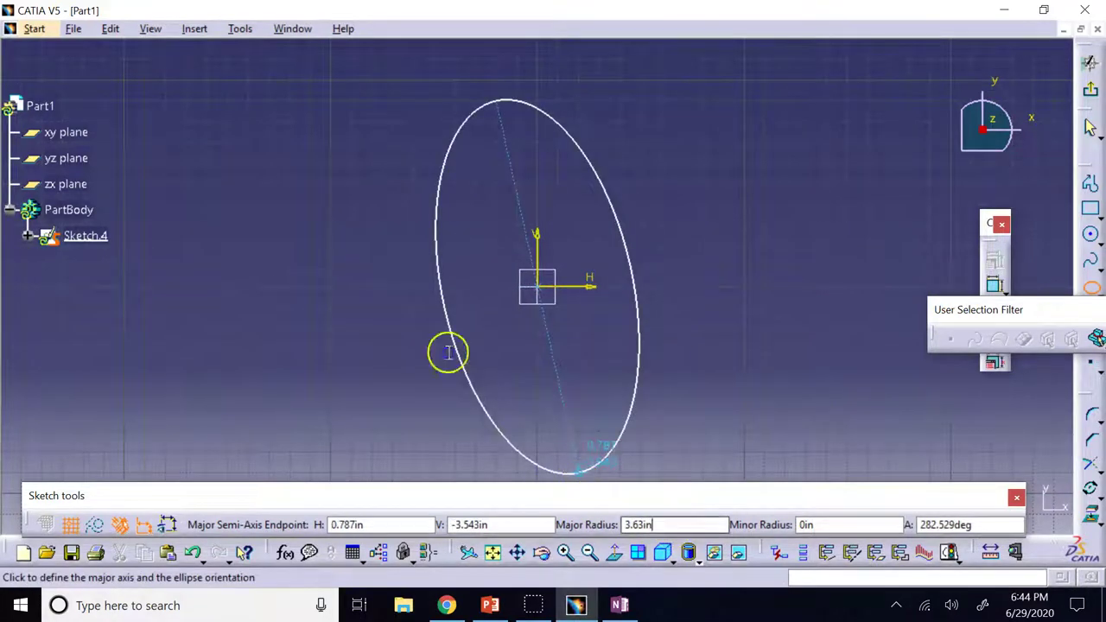
type("4")
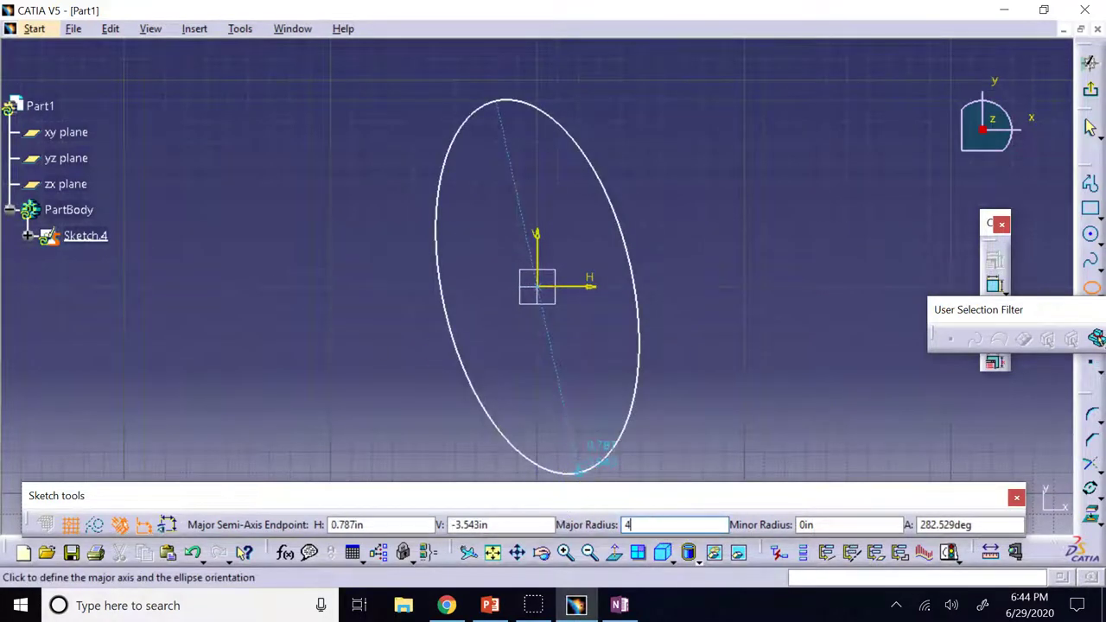
key("Return")
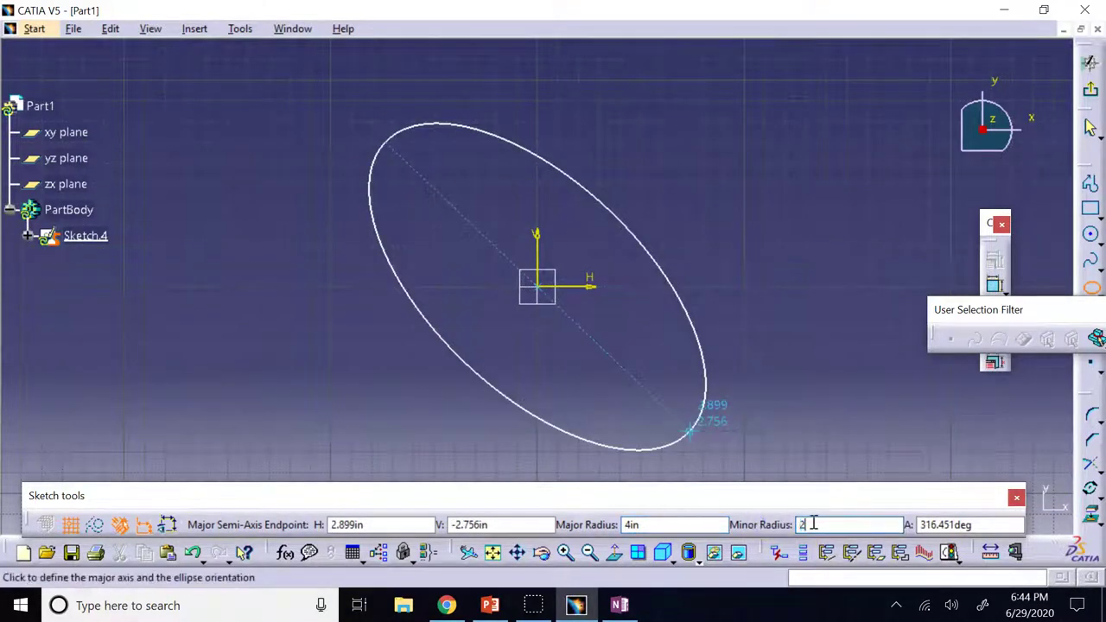
key("Tab")
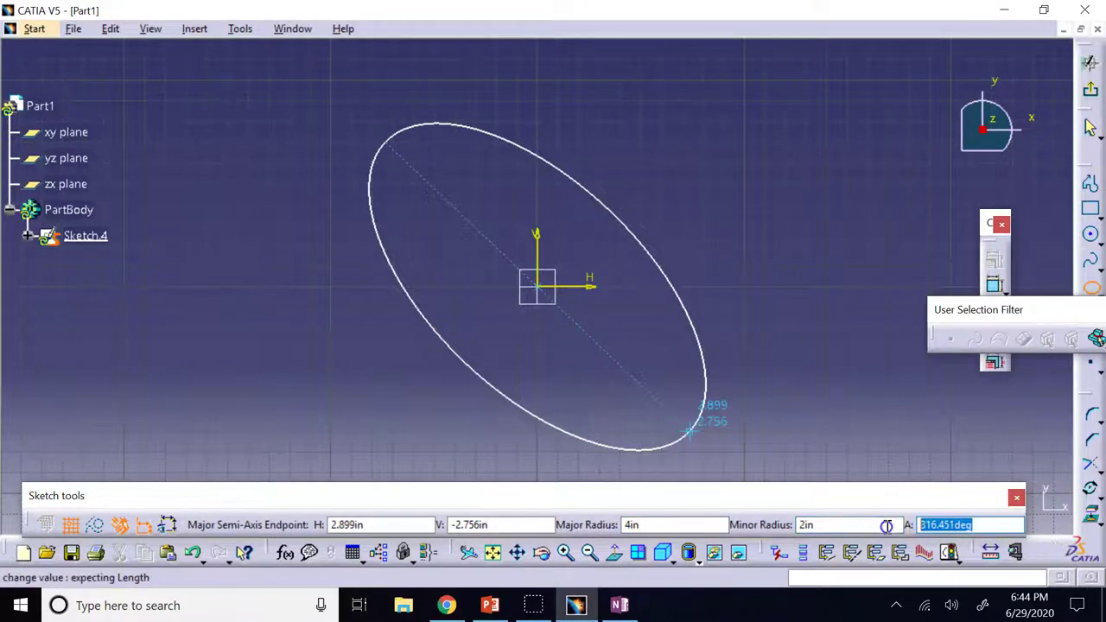
type("0")
key("Return")
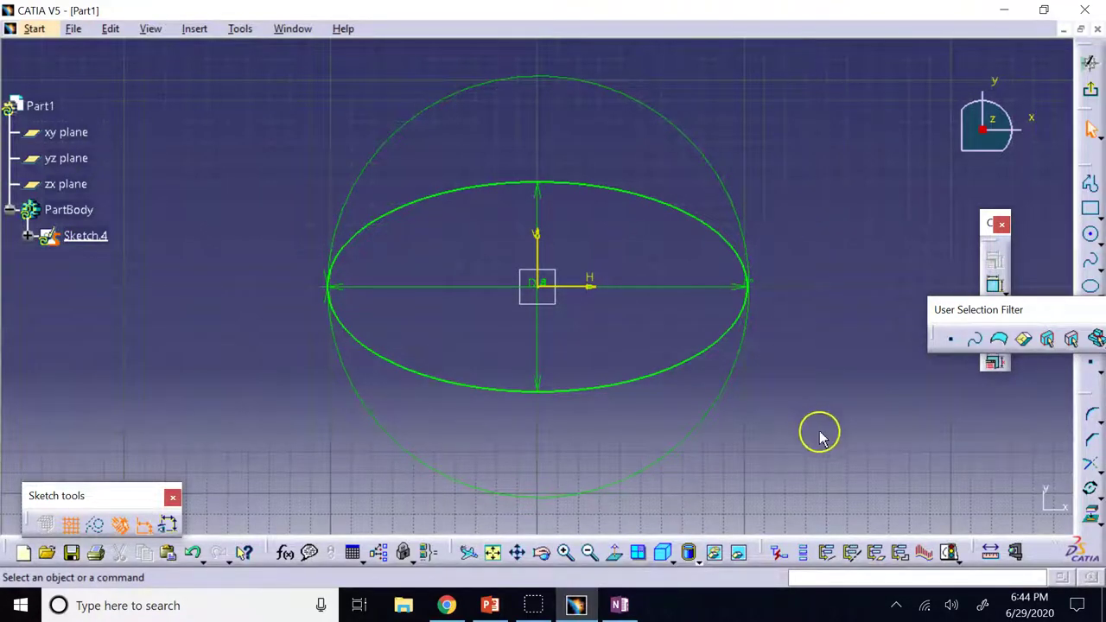
Delete the dimensioned ellipse and draw a horizontal one freehand, centred on the origin with a major radius of about 3.54 in
mouse_move(821, 467)
left_mouse_down()
mouse_move(268, 45)
mouse_move(279, 69)
left_mouse_up()
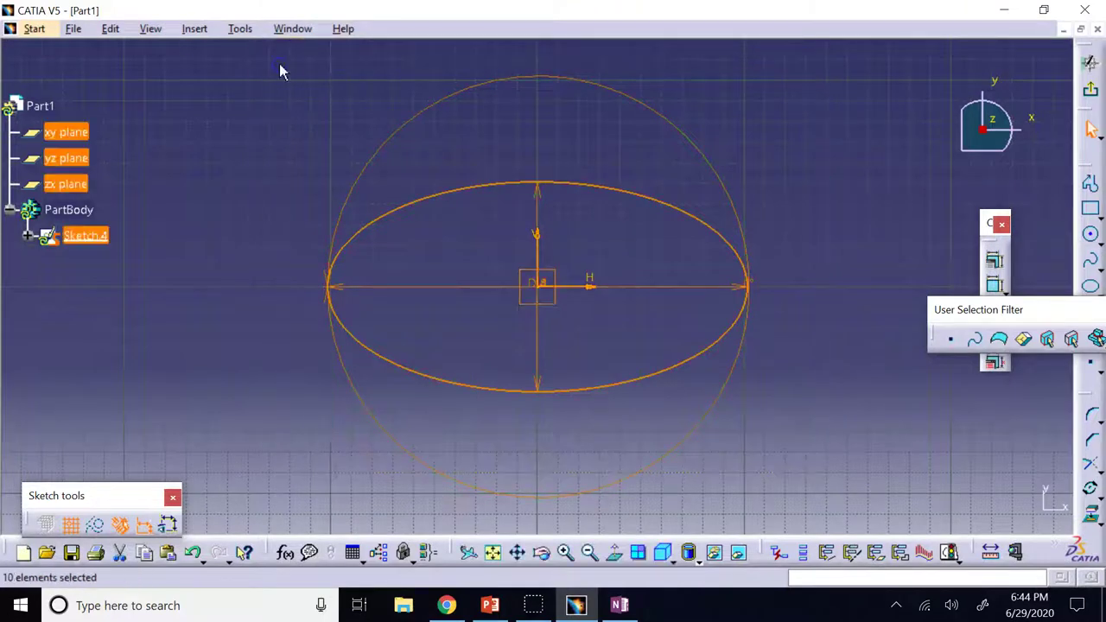
key("Delete")
left_click(1090, 288)
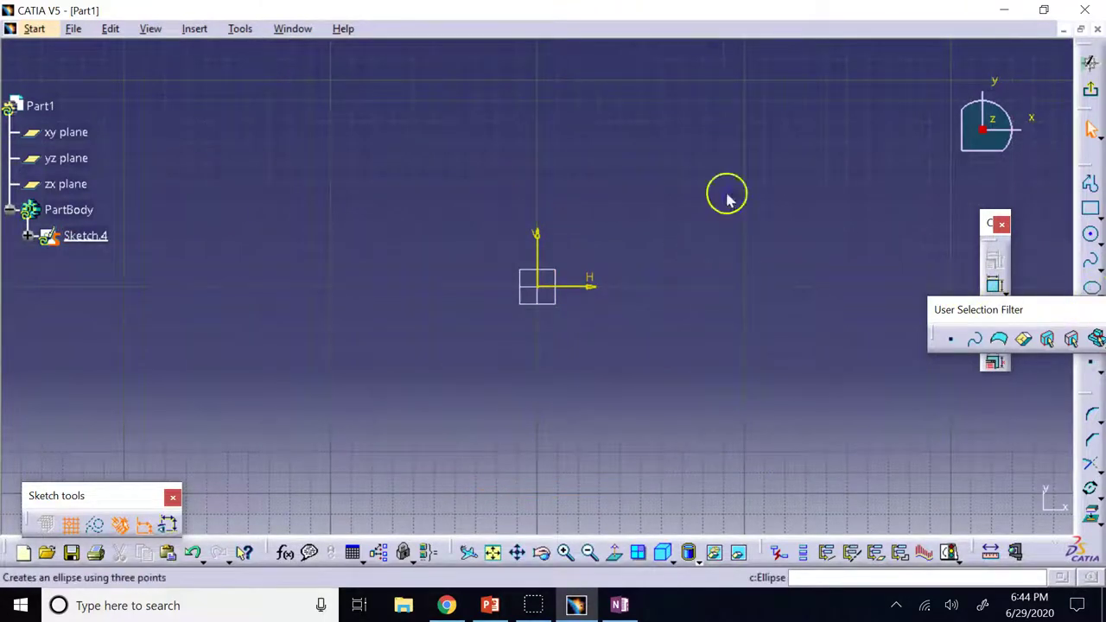
left_click(542, 288)
left_click(356, 285)
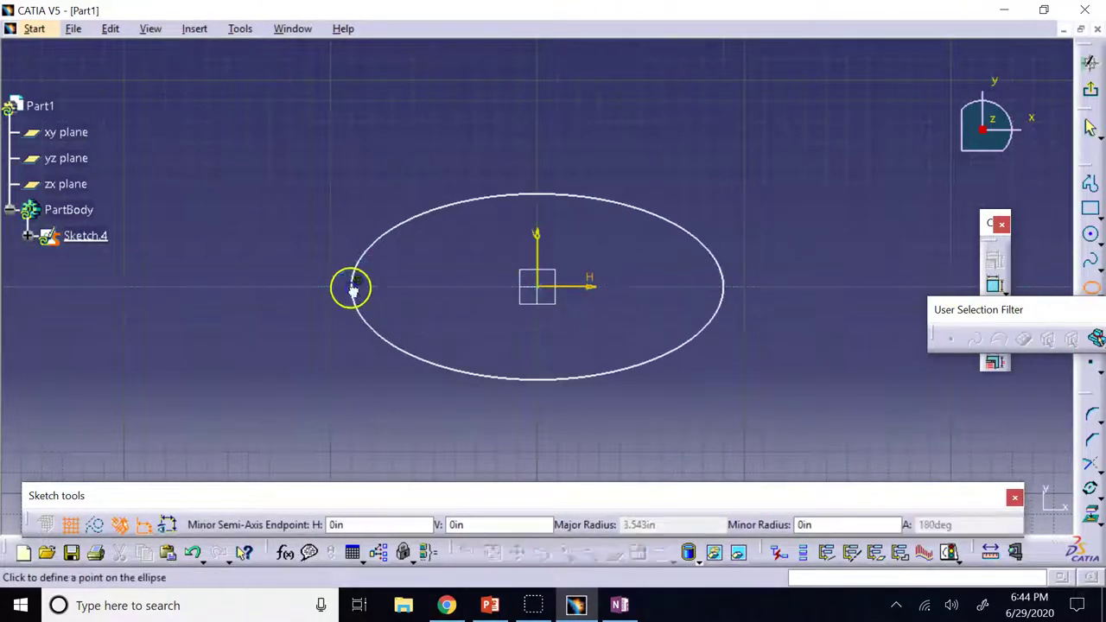
left_click(397, 226)
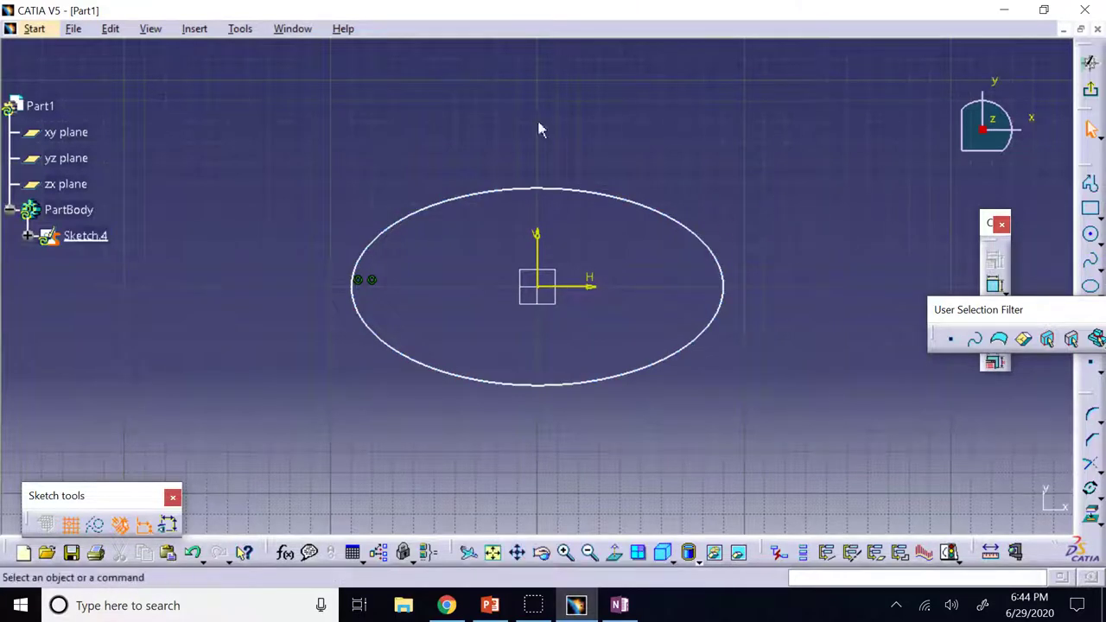
Dimension the ellipse's major diameter below the shape and select the coincidence constraint at its left end to check it
left_click_drag(1000, 310, 985, 494)
left_click(996, 286)
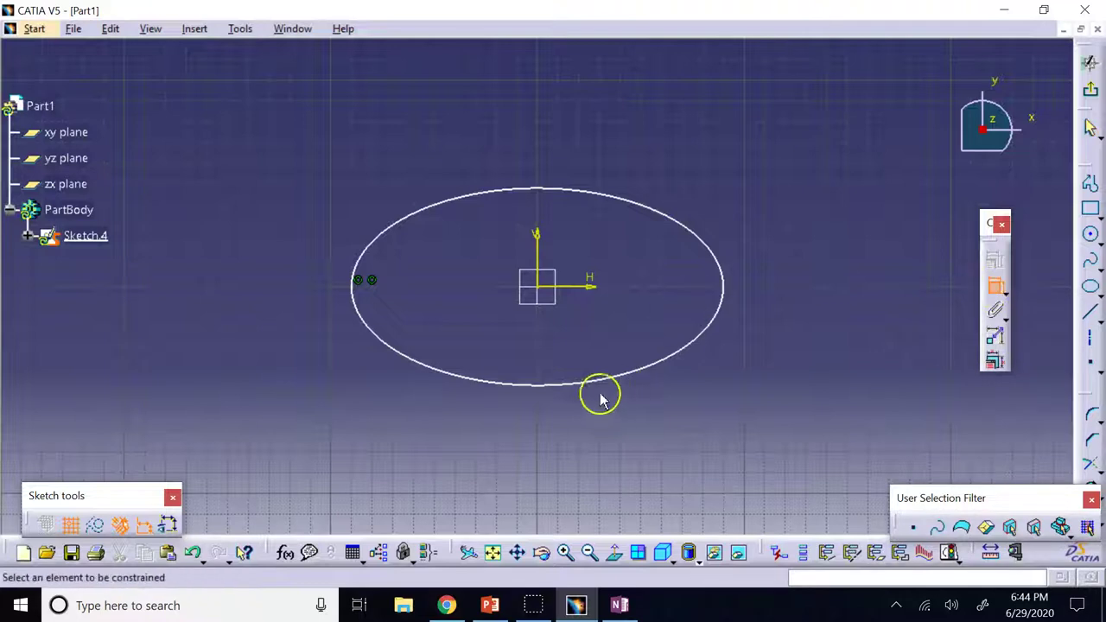
left_click(537, 387)
left_click(516, 440)
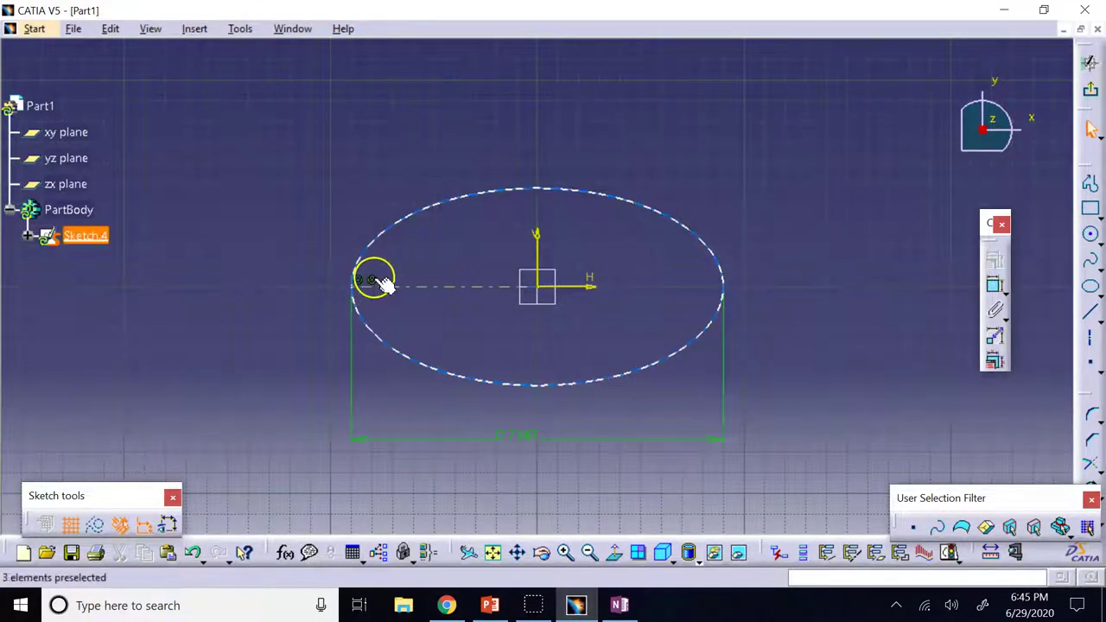
left_click(374, 284)
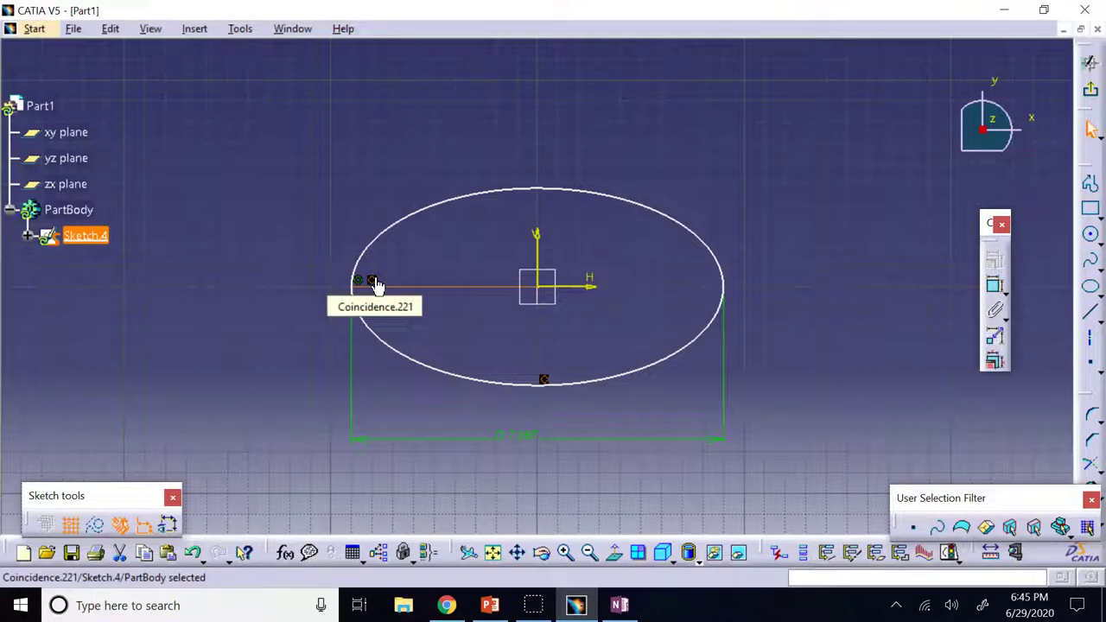
left_click(766, 118)
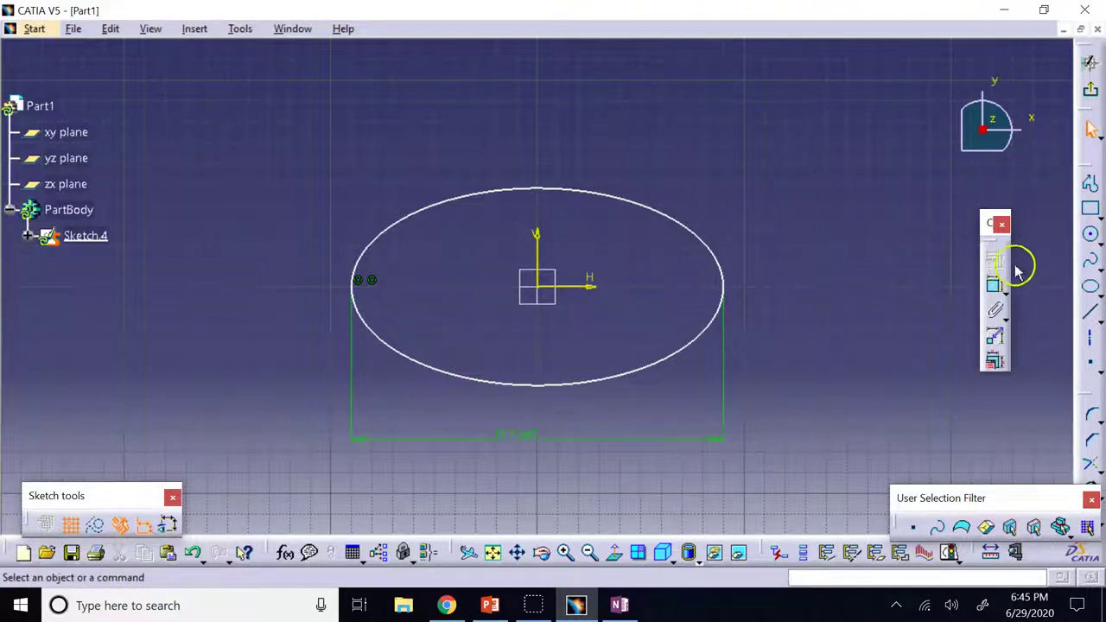
Add a second major-diameter dimension above the ellipse, and delete that redundant dimension
left_click(995, 286)
left_click(533, 188)
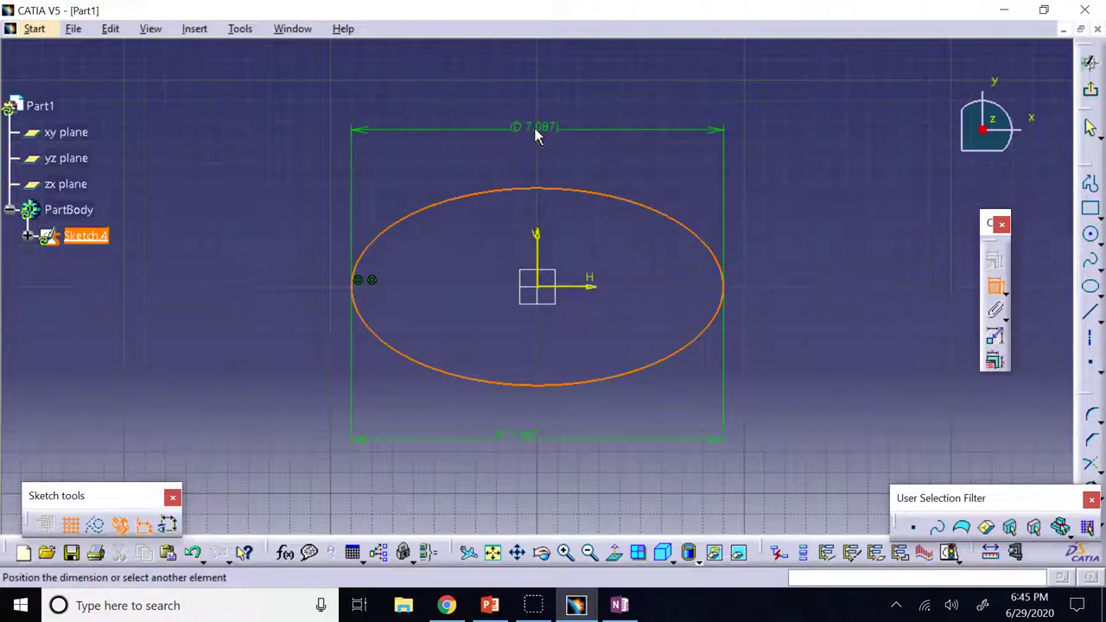
left_click_drag(536, 135, 764, 183)
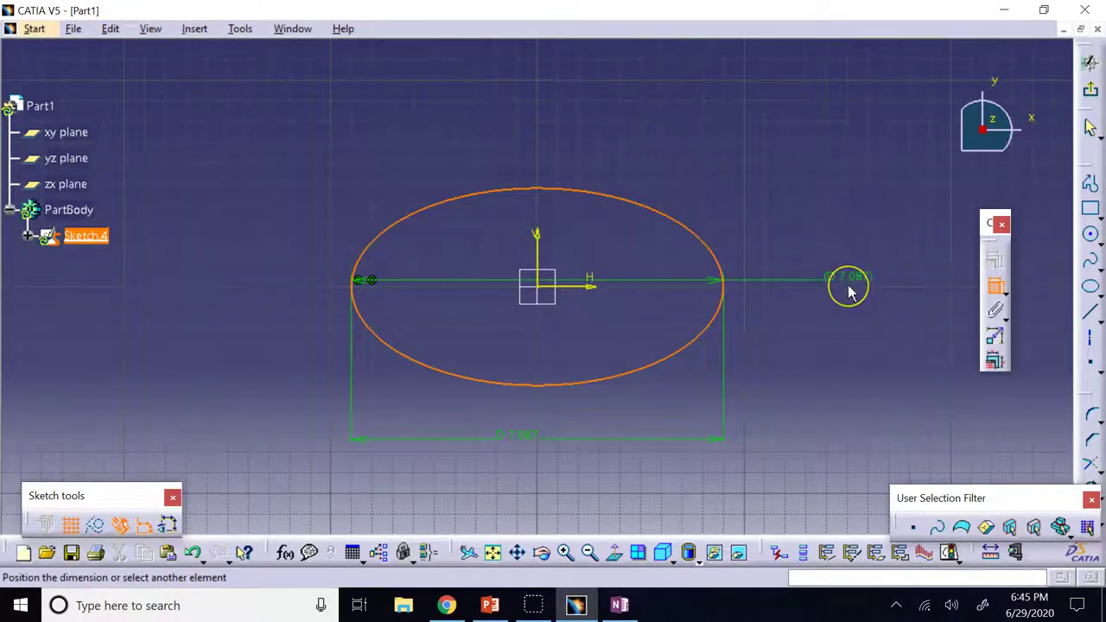
left_click_drag(849, 292, 666, 163)
left_click(856, 160)
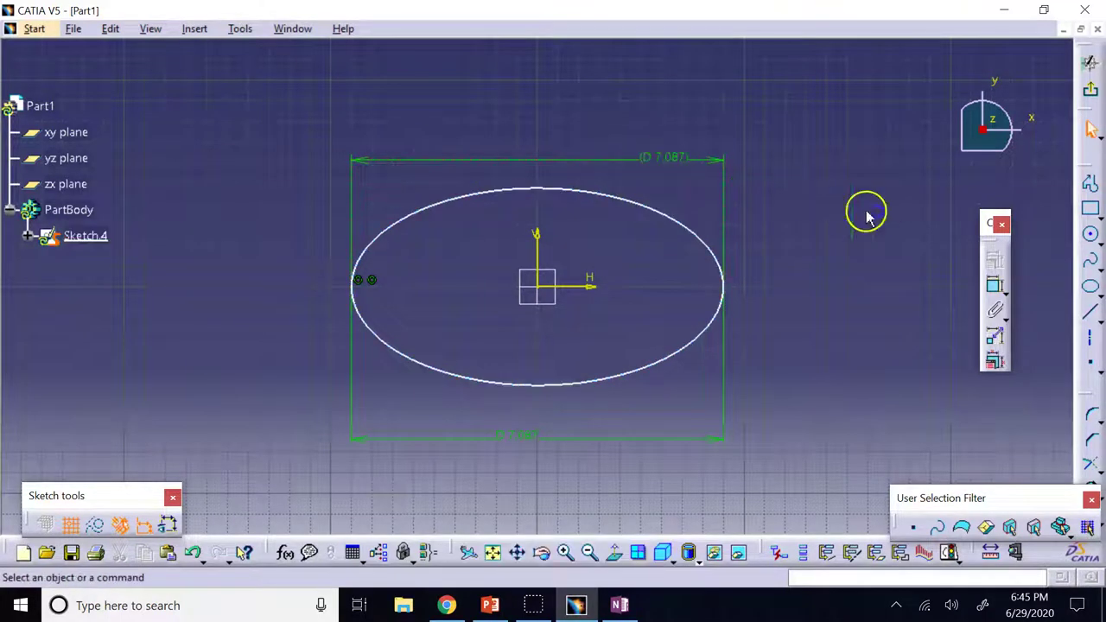
left_click(681, 158)
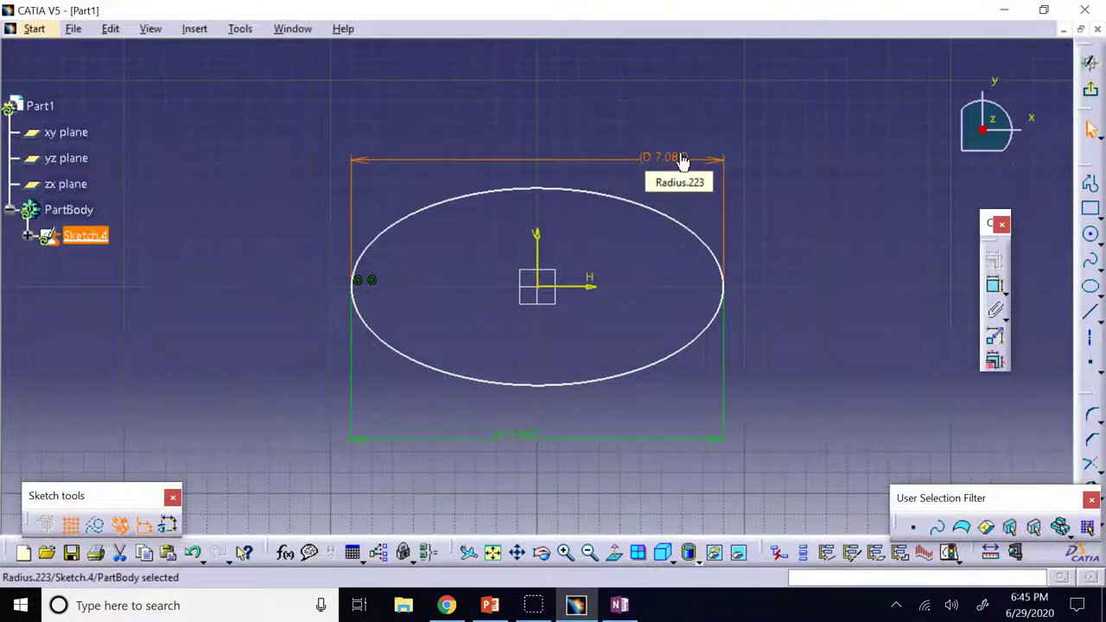
key("Delete")
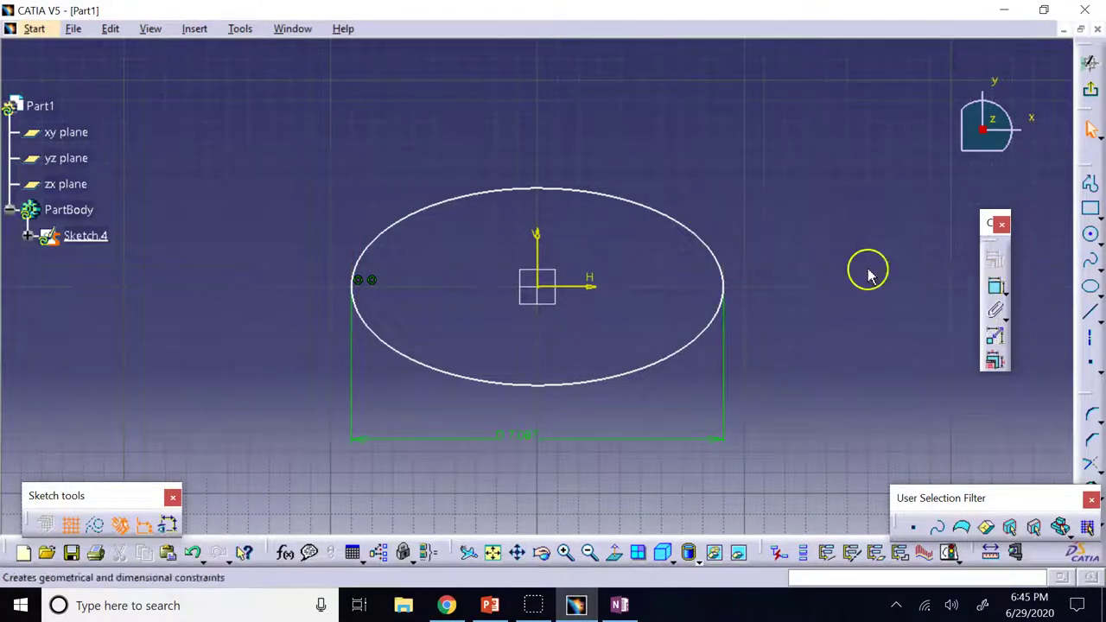
Dimension the ellipse's minor diameter using the Semiminor axis option, placing the dimension to the left of the ellipse
left_click(996, 286)
left_click(689, 232)
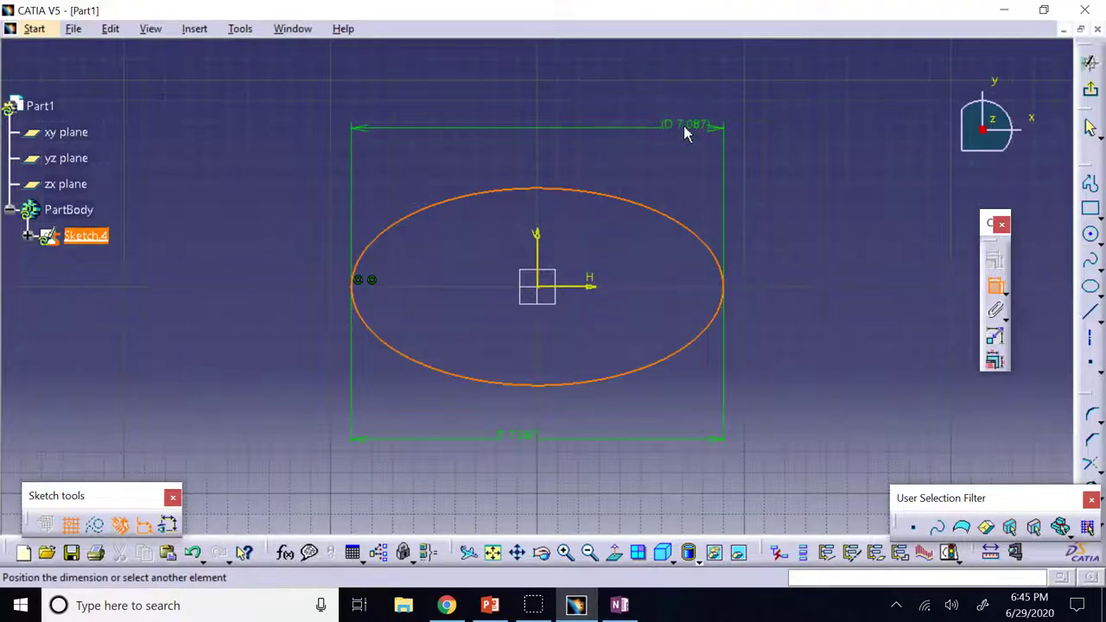
right_click(692, 154)
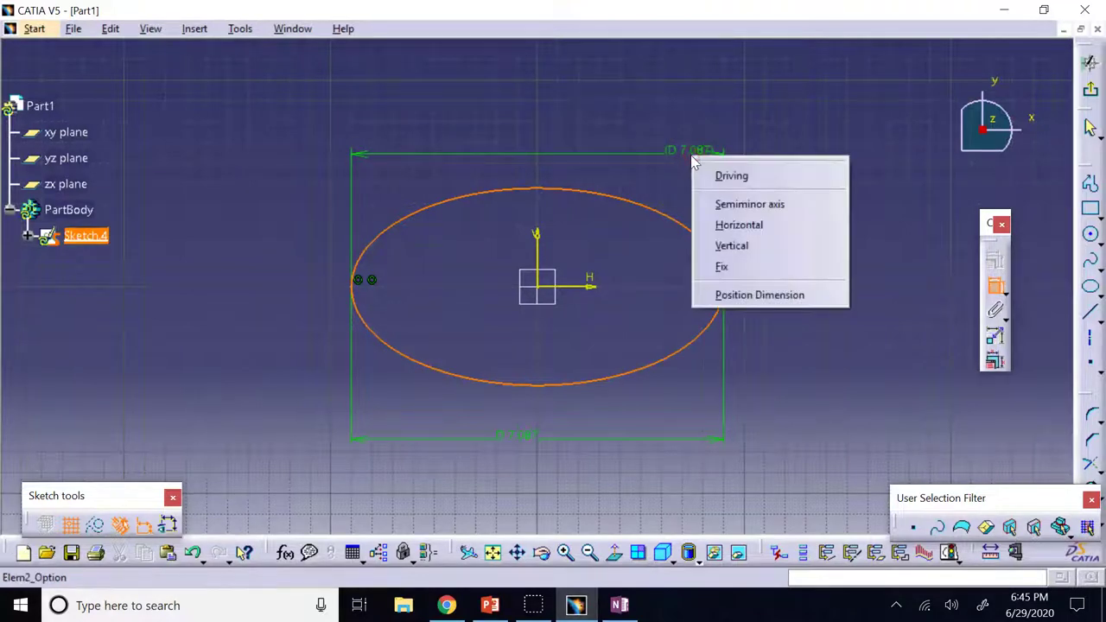
left_click(778, 214)
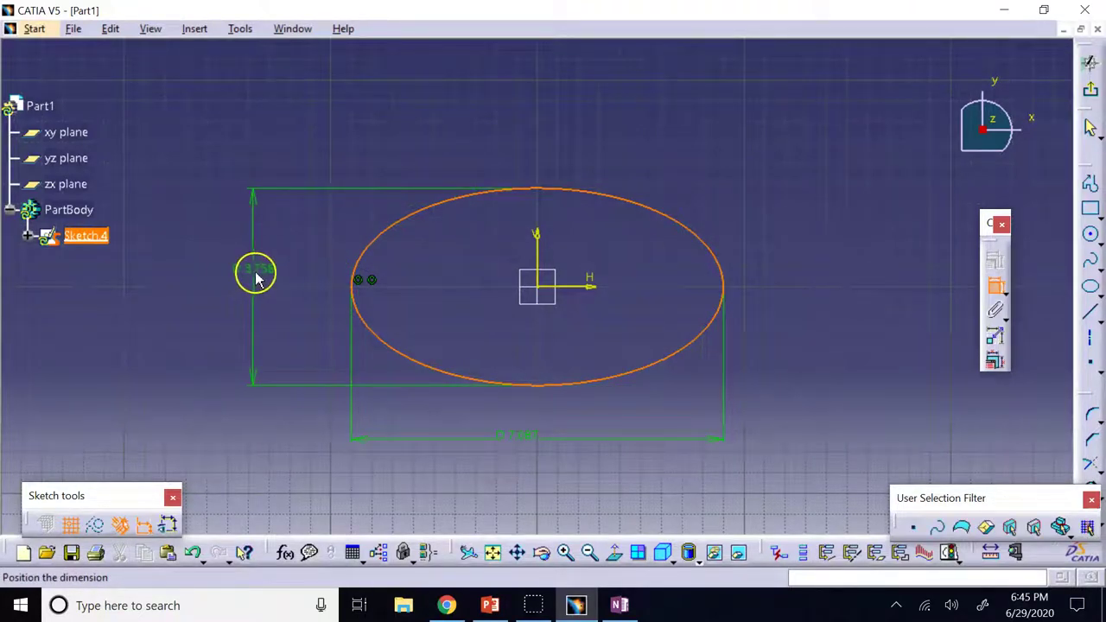
left_click(256, 275)
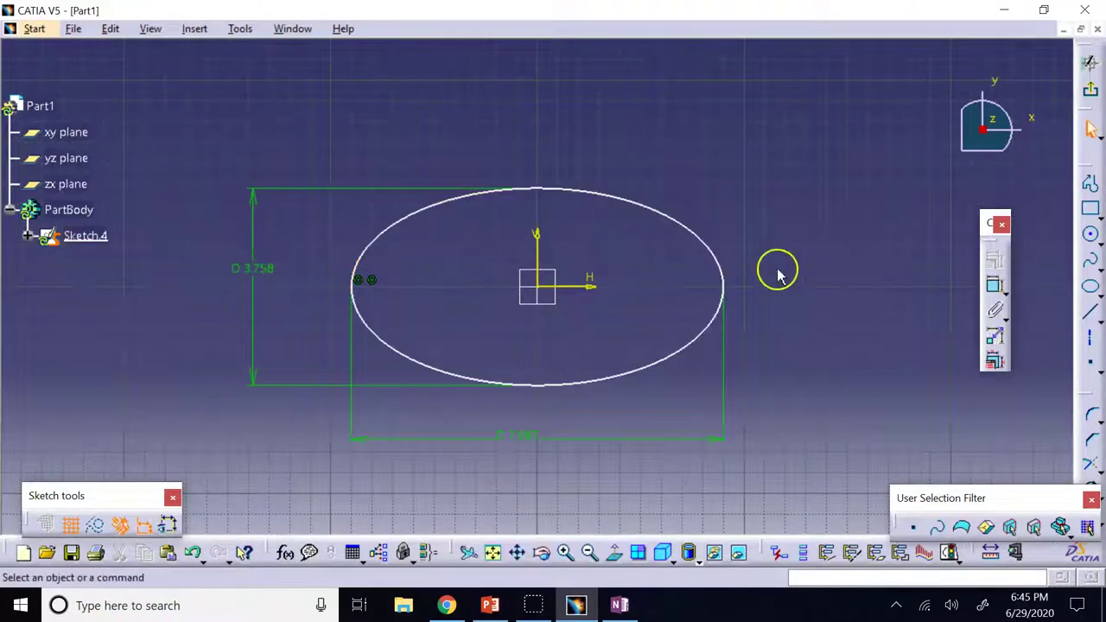
left_click(927, 252)
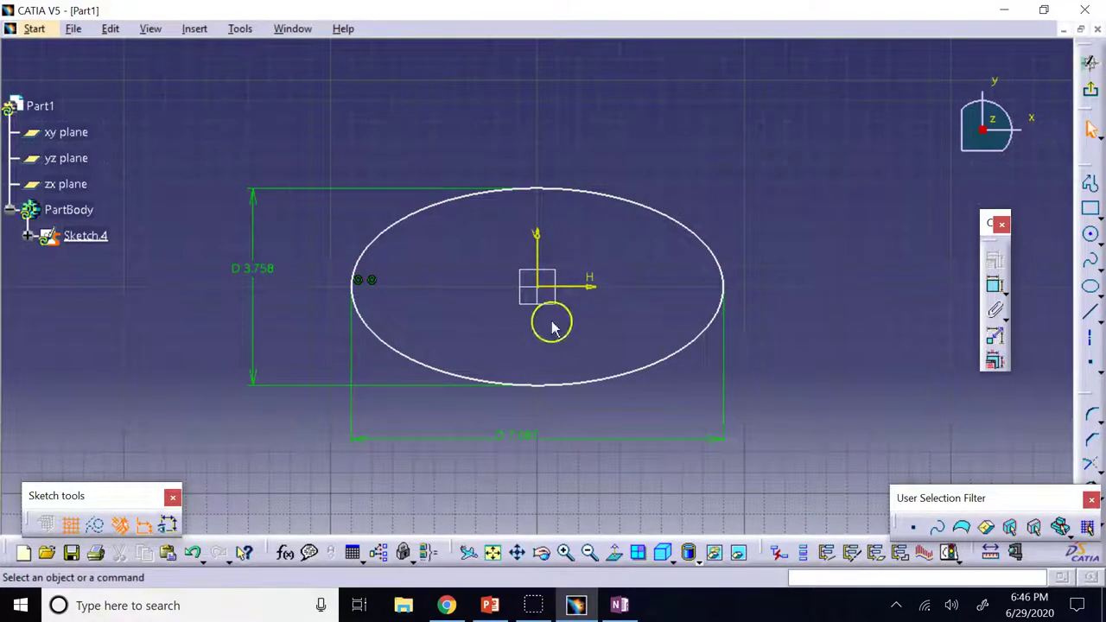
left_click(541, 286)
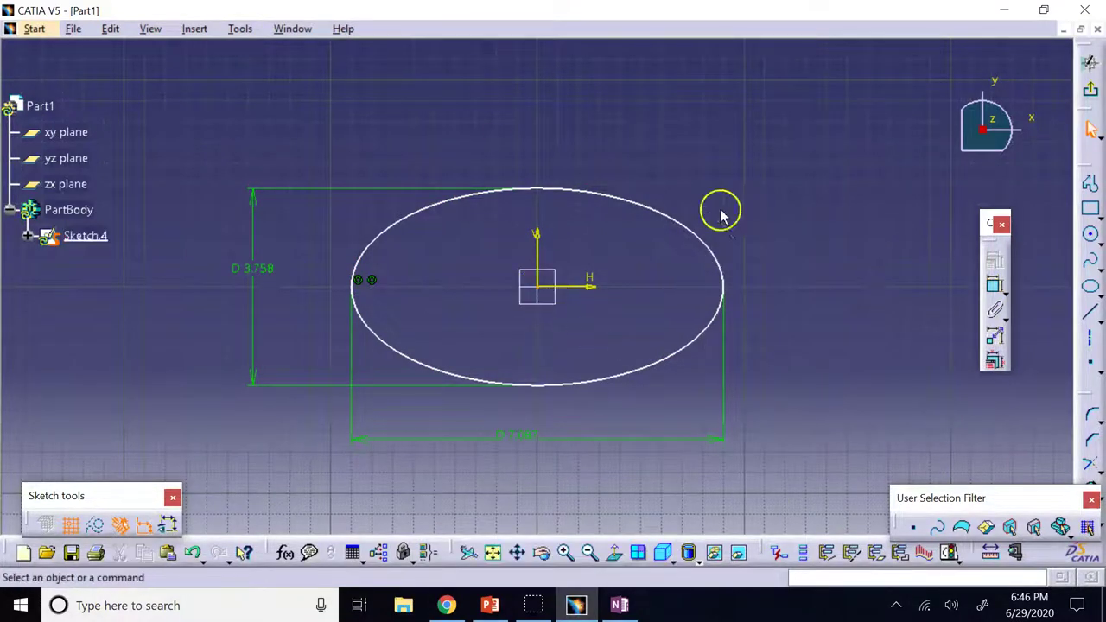
left_click(699, 236)
left_click(787, 256)
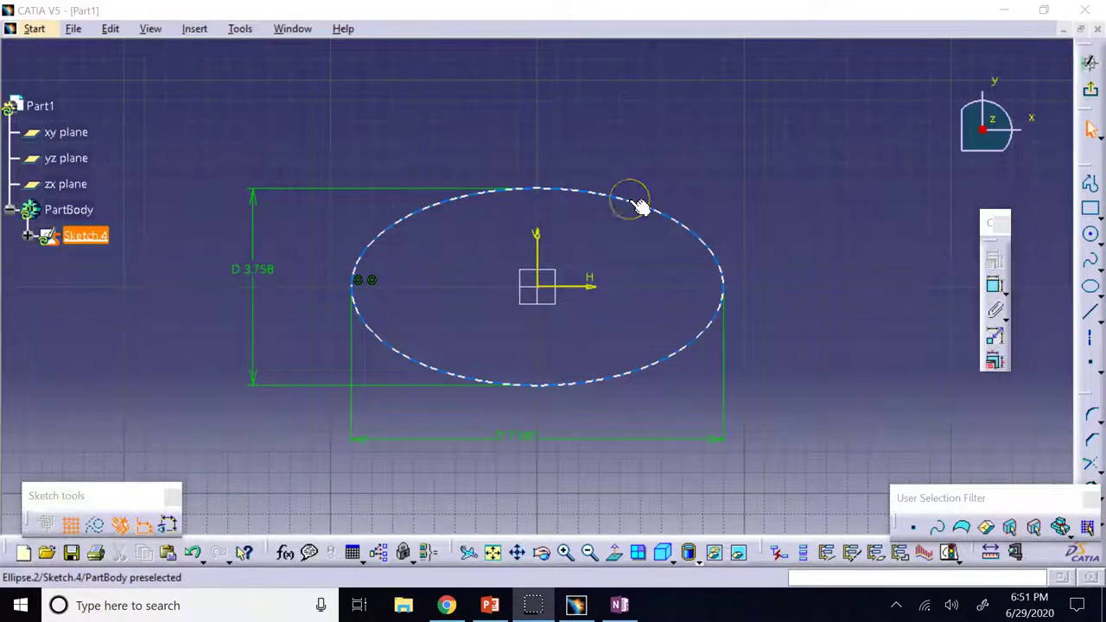
left_click(718, 159)
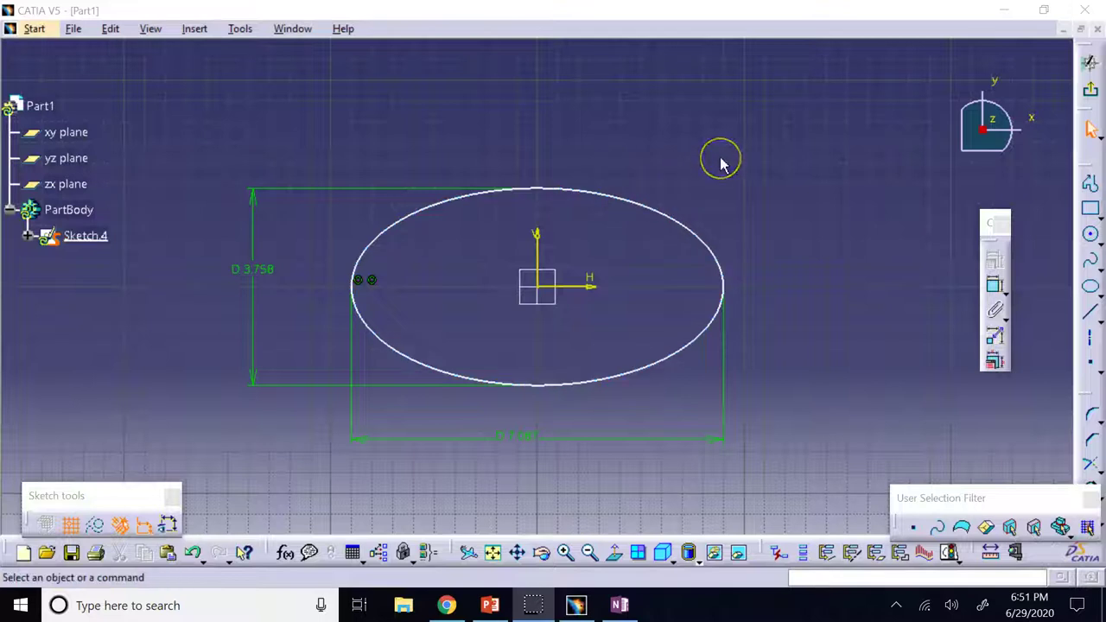
left_click(722, 195)
Constrain the ellipse's orientation with an angle dimension between the ellipse and the V axis, placed inside the ellipse
left_click(994, 286)
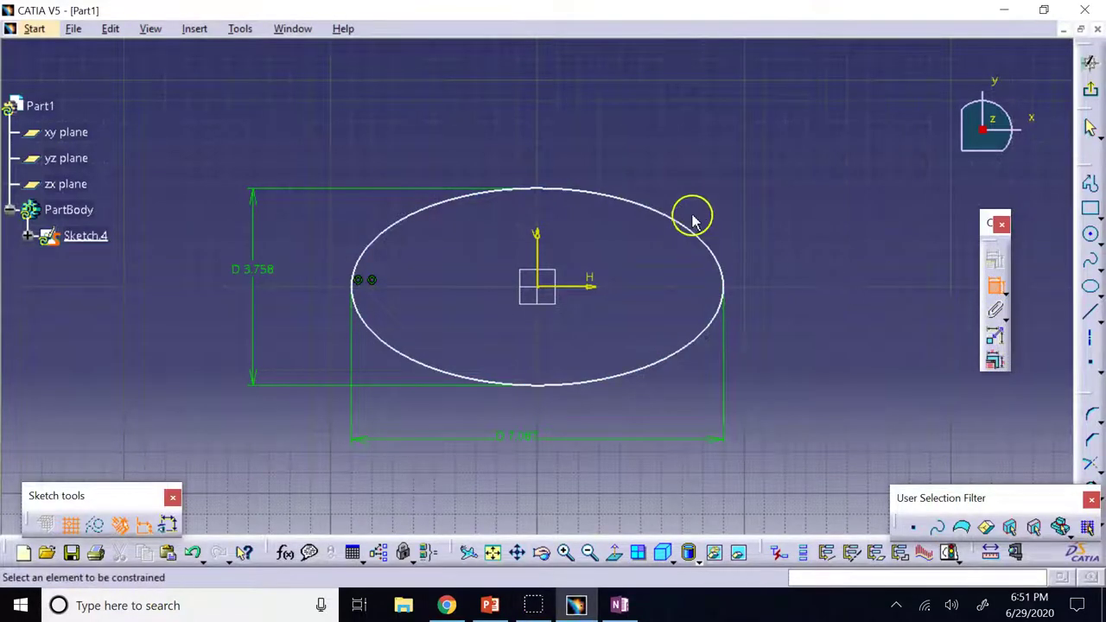
left_click(704, 242)
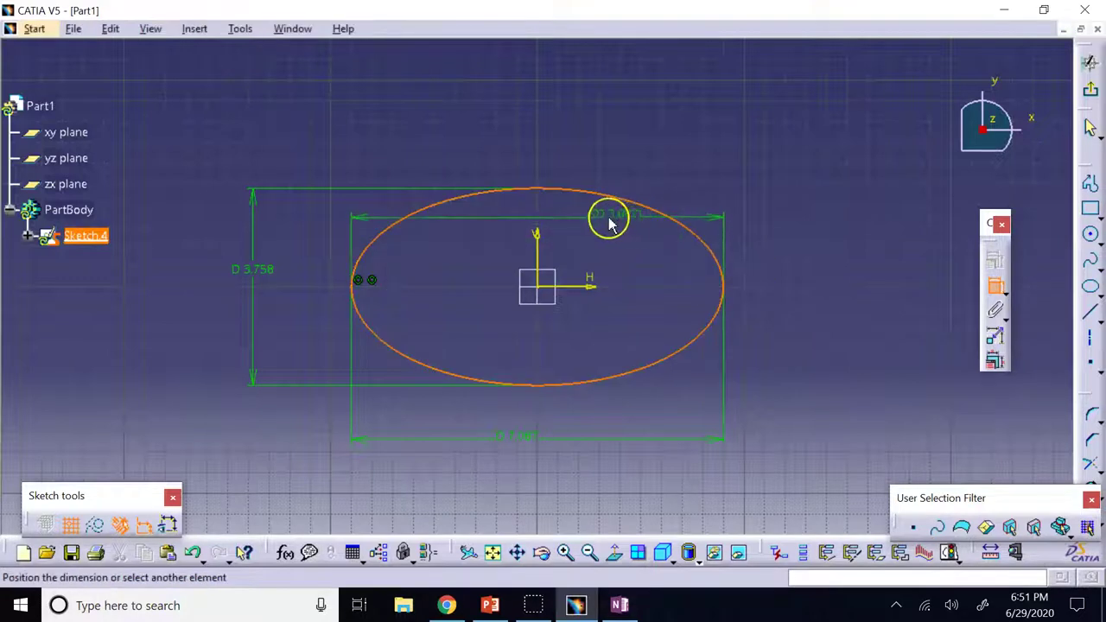
left_click(540, 247)
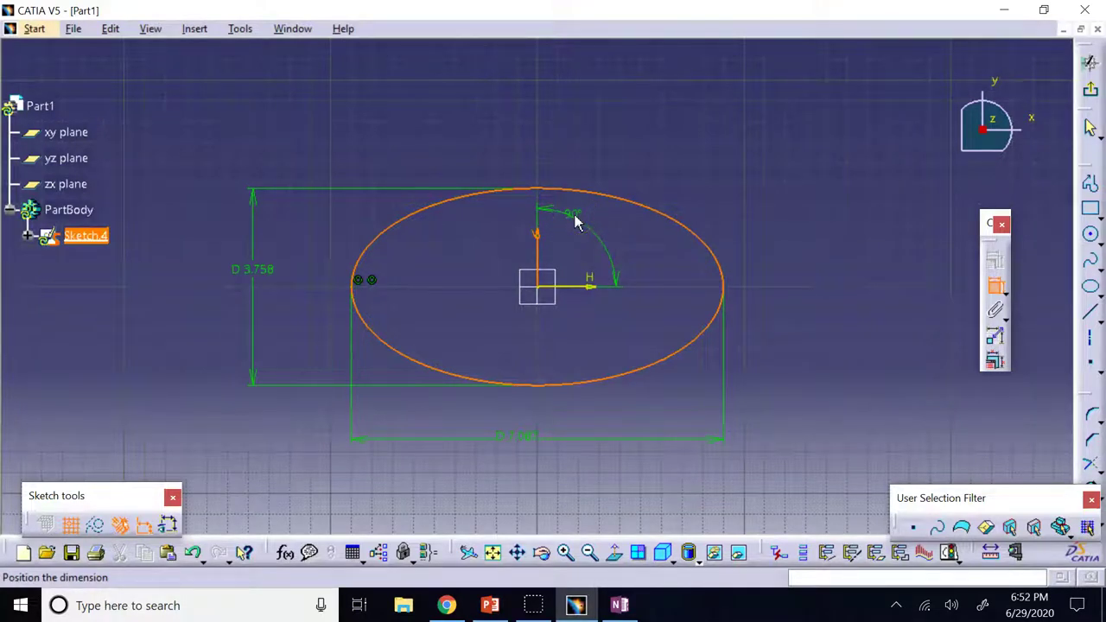
left_click(575, 226)
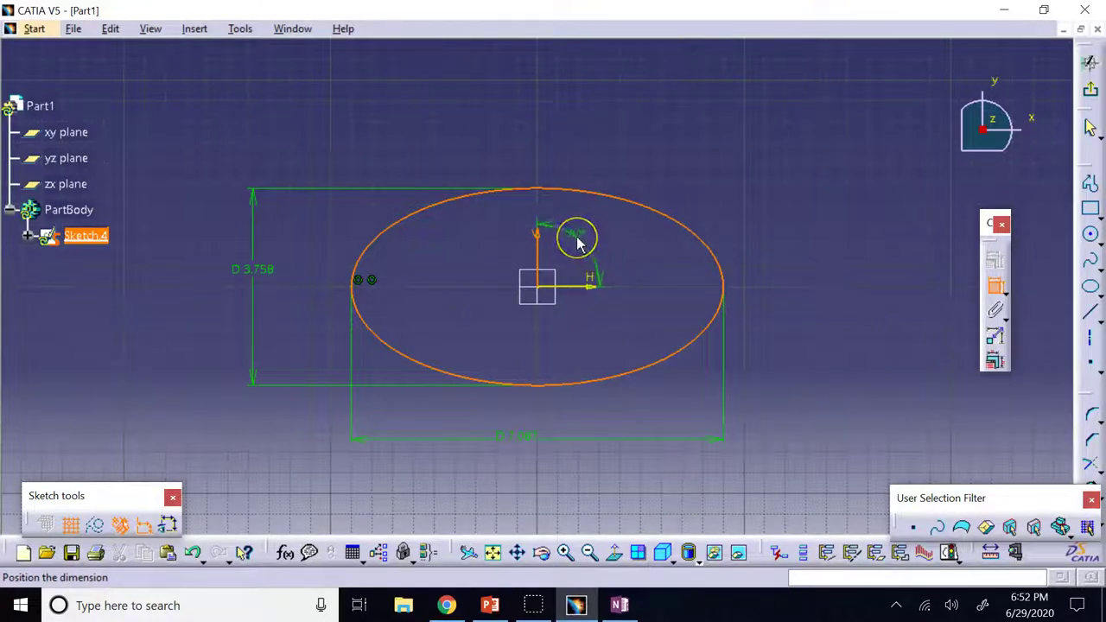
left_click(577, 244)
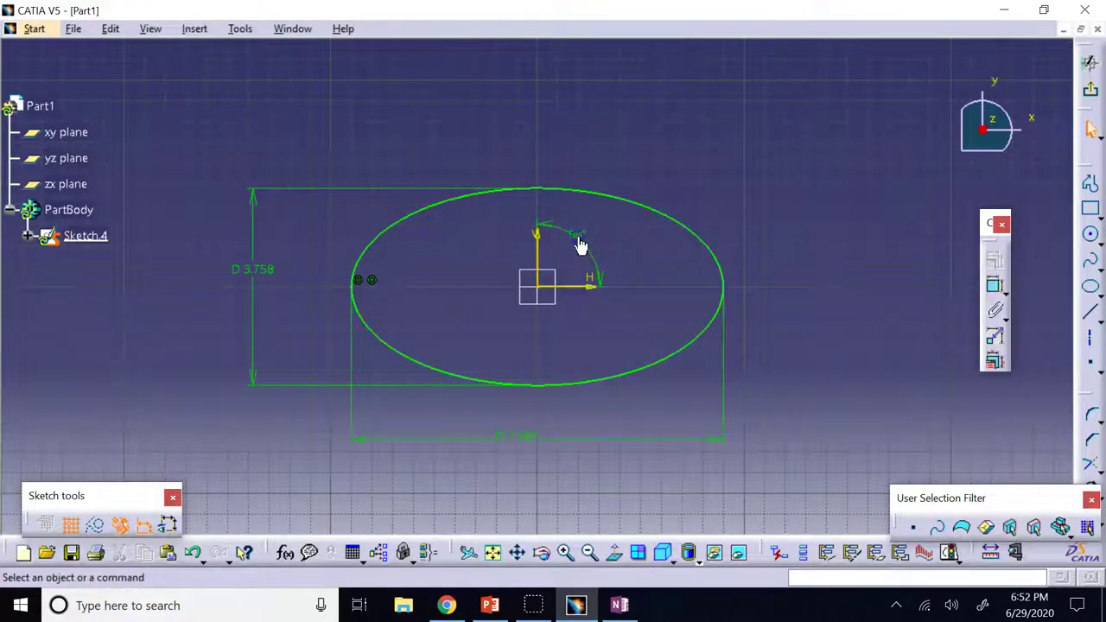
left_click(808, 89)
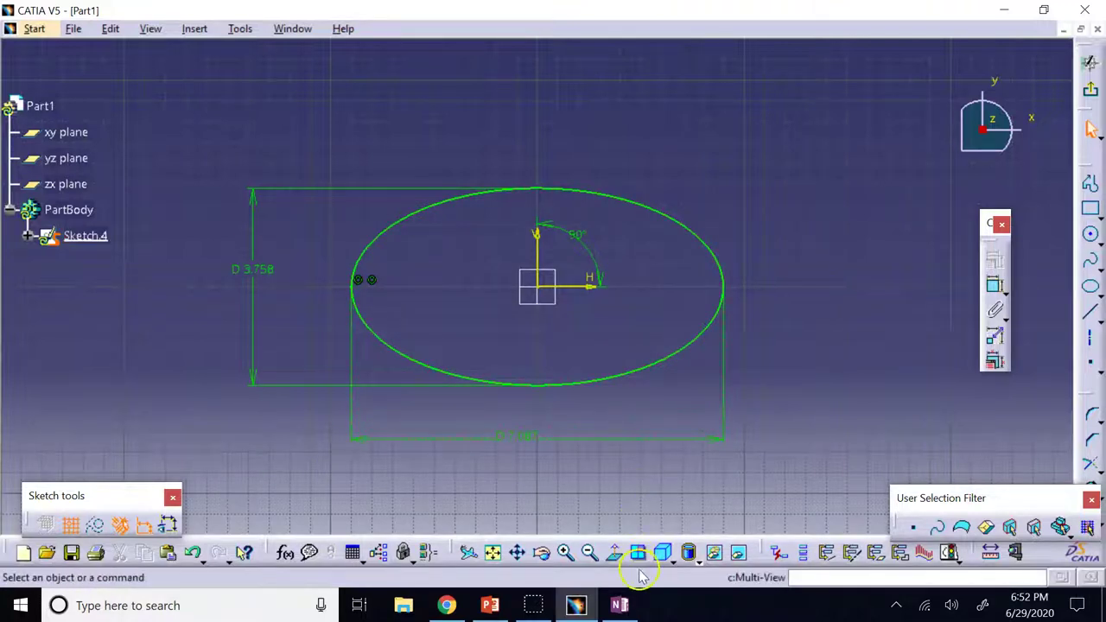
Switch to the Lecture 5_Sketcher Workbench presentation in PowerPoint and view the Customizing the Grid and Auto Constraints slides
left_click(491, 608)
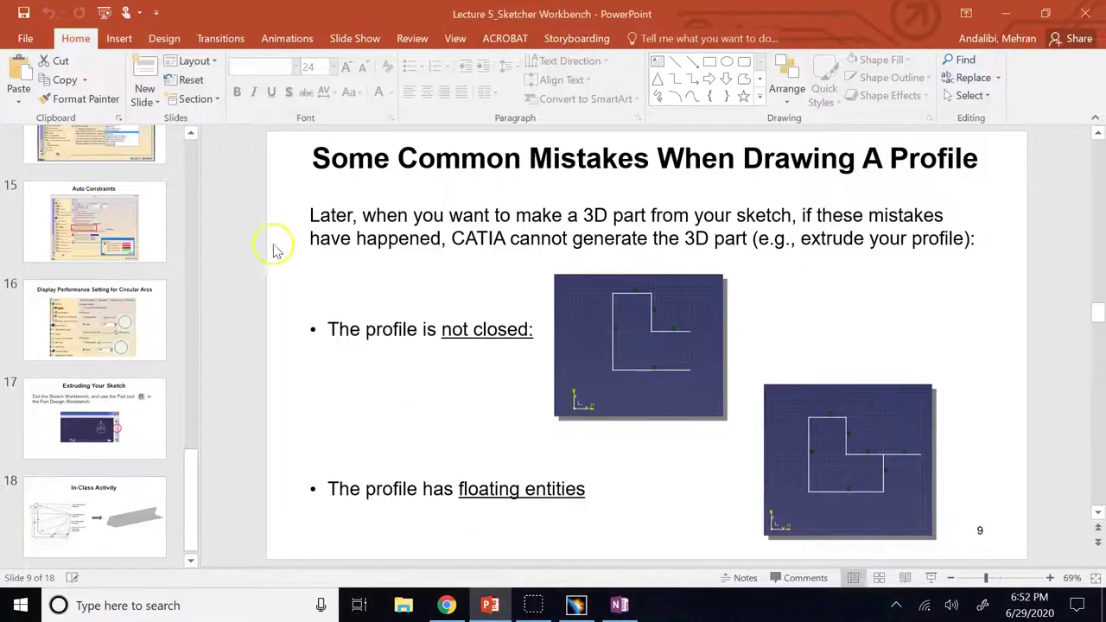
left_click(246, 237)
scroll(103, 240, "up", 3)
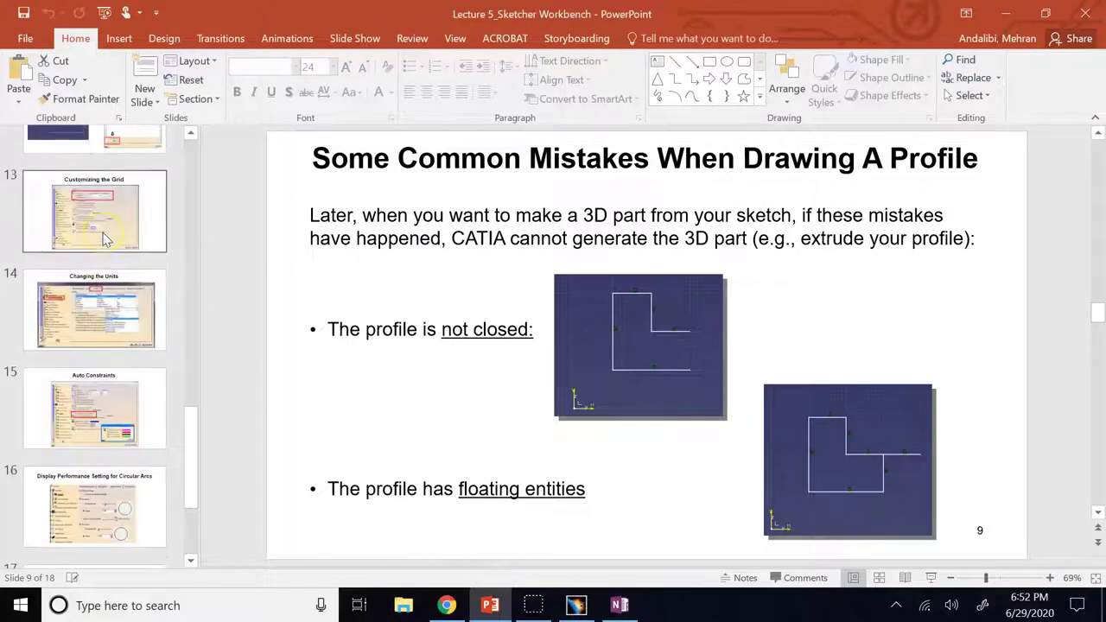
left_click(103, 240)
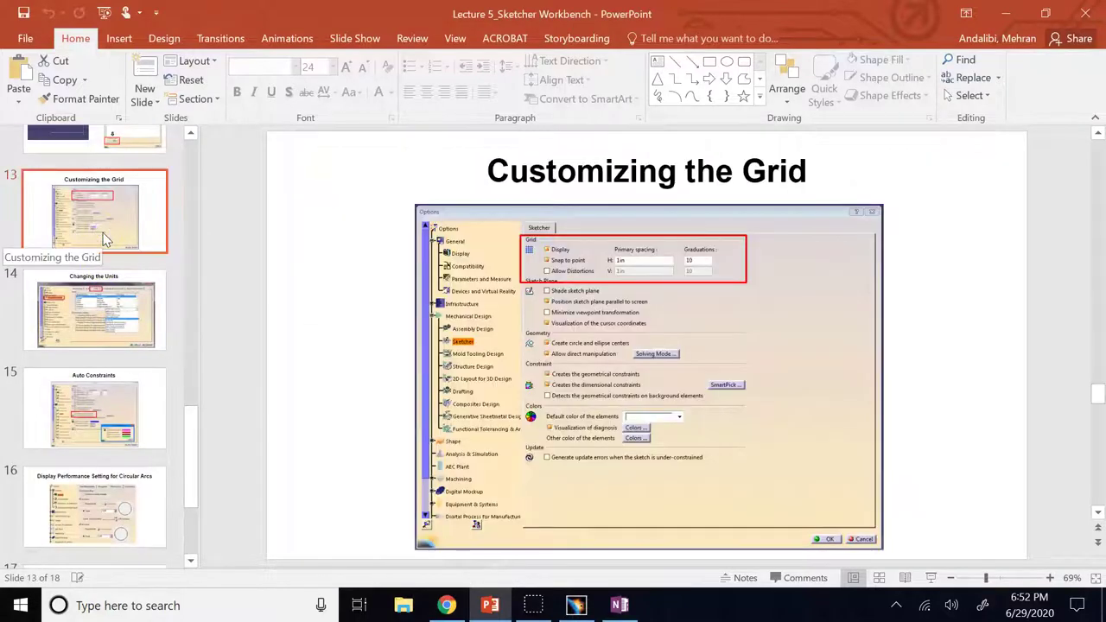
left_click(114, 419)
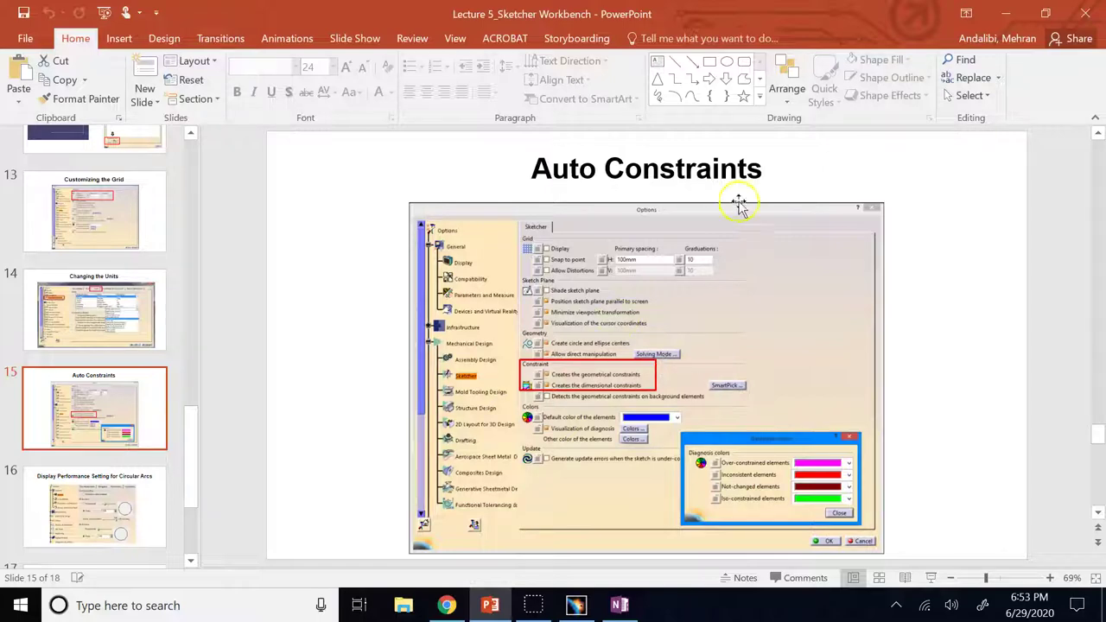
Switch back to CATIA and delete the ellipse together with all its dimensions and constraints
left_click(574, 604)
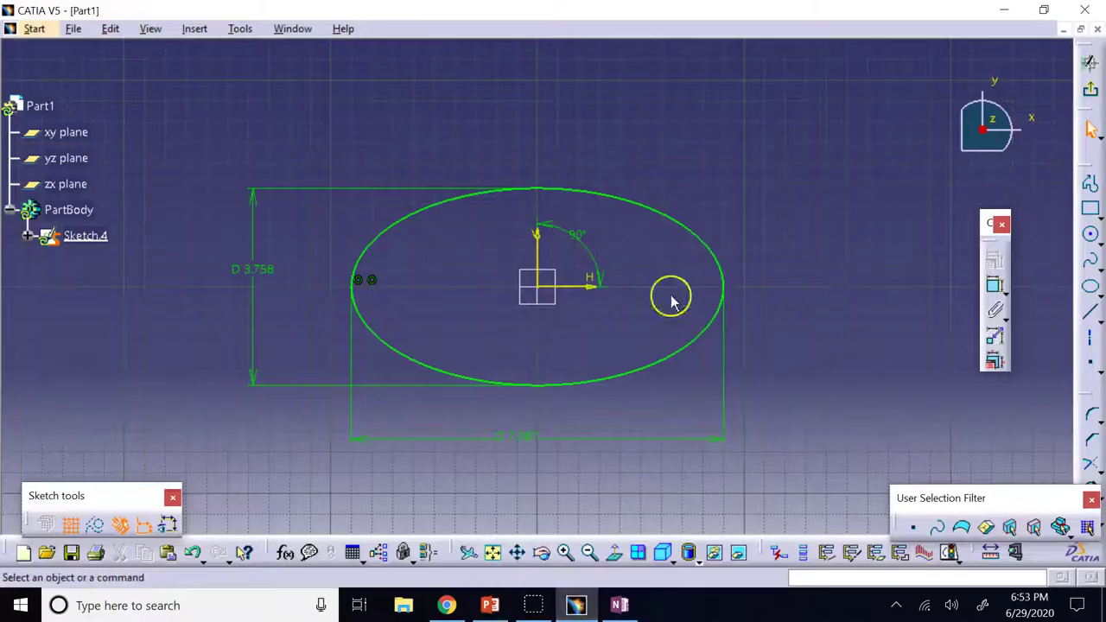
left_click_drag(200, 144, 806, 477)
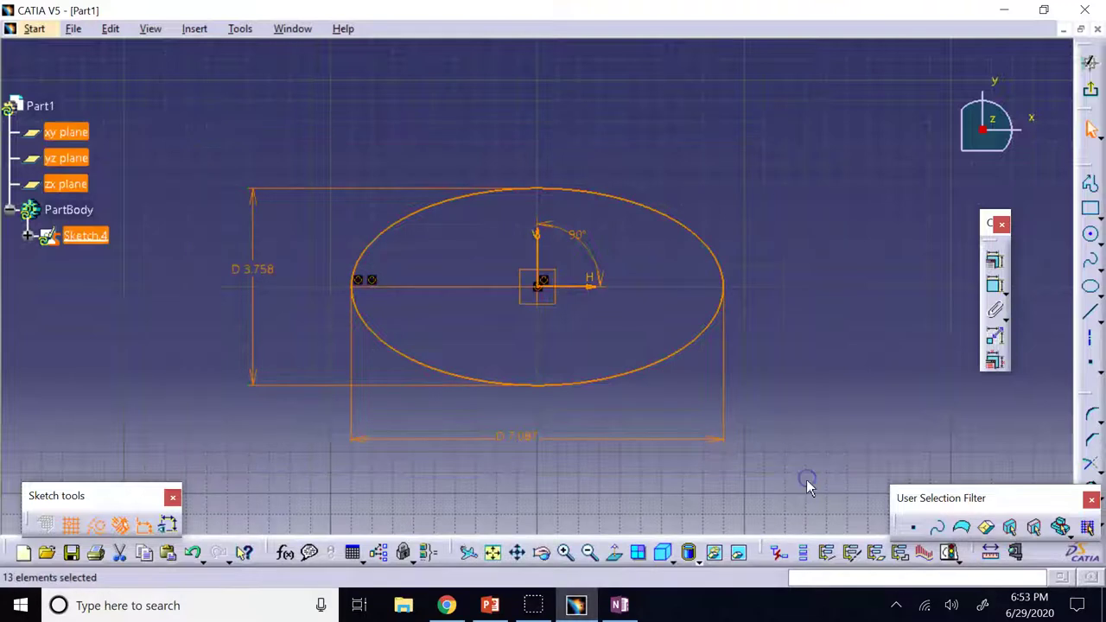
key("Delete")
Draw a freehand rectangle to the left of the origin, extending from above the H axis to slightly below it
left_click(1090, 208)
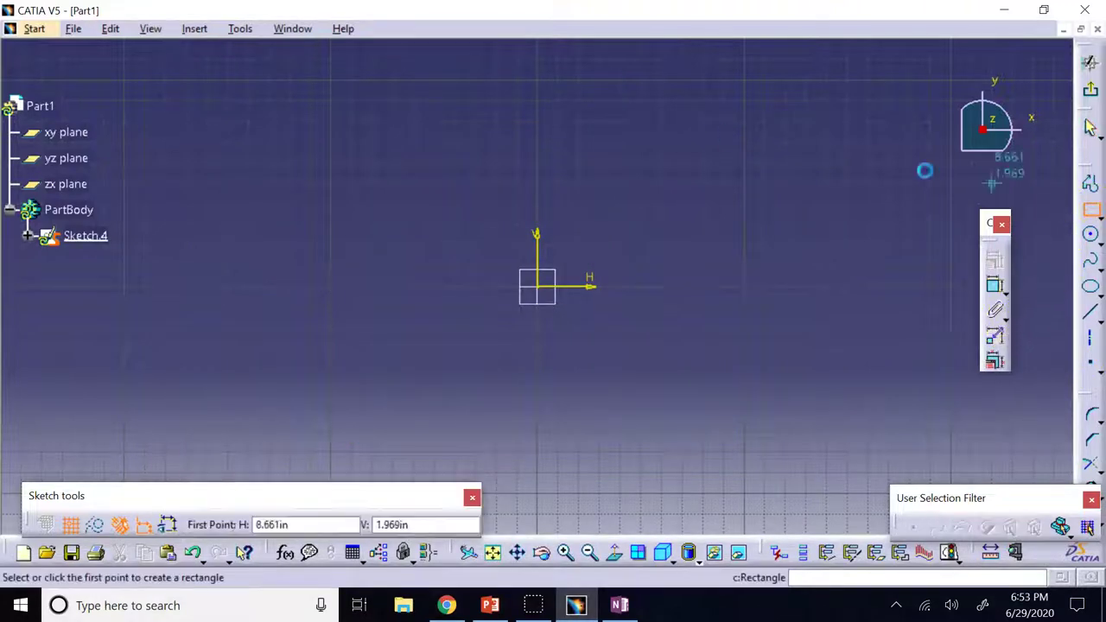
left_click(186, 143)
left_click(433, 307)
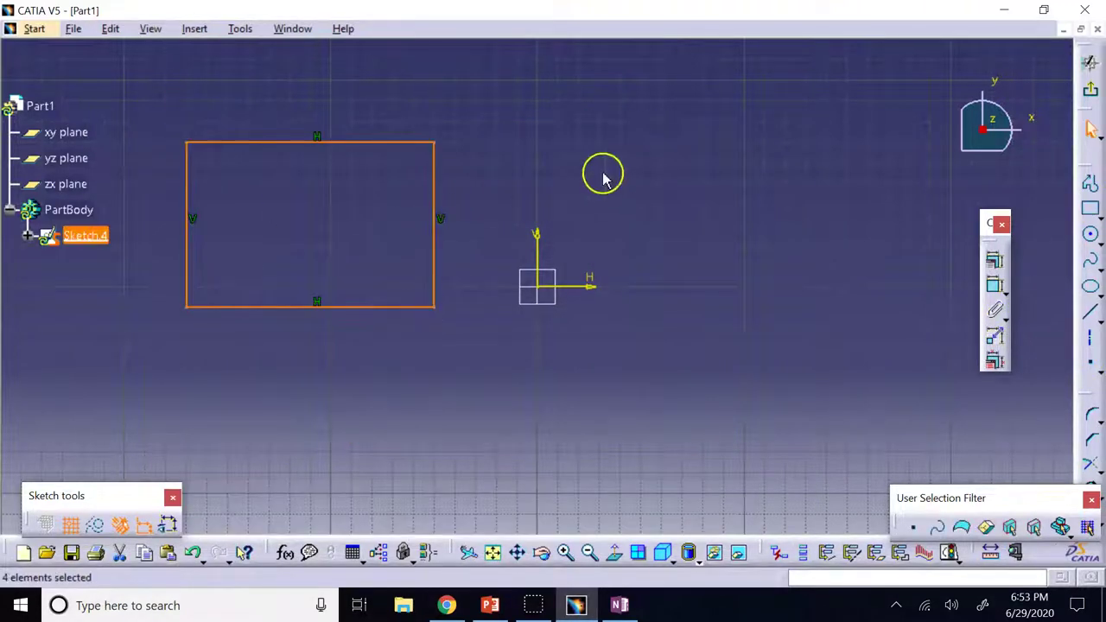
left_click(604, 172)
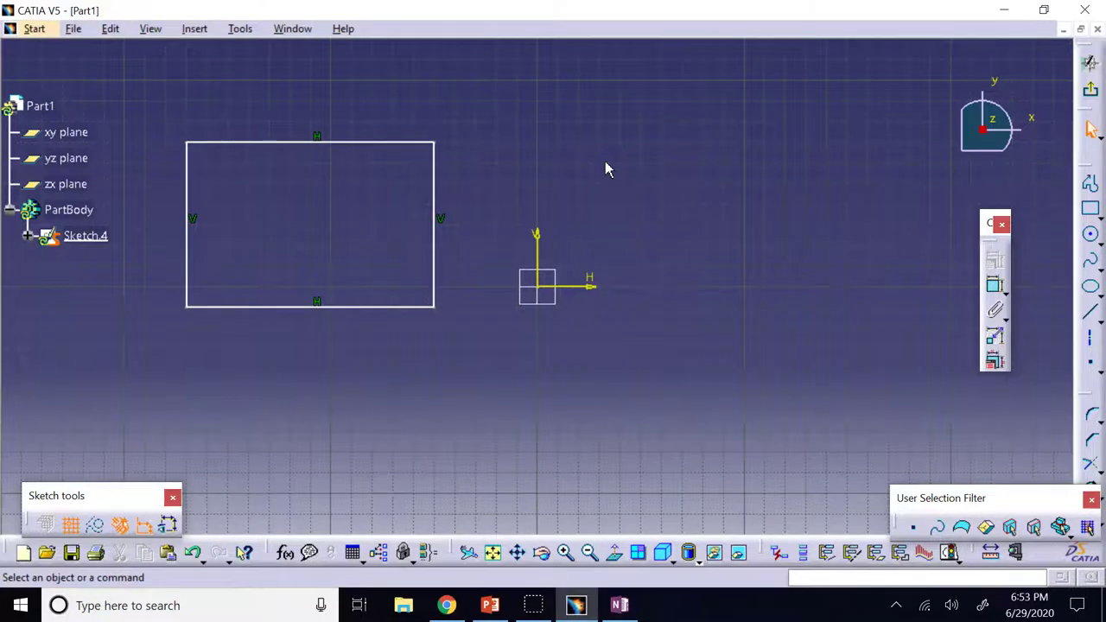
left_click(563, 173)
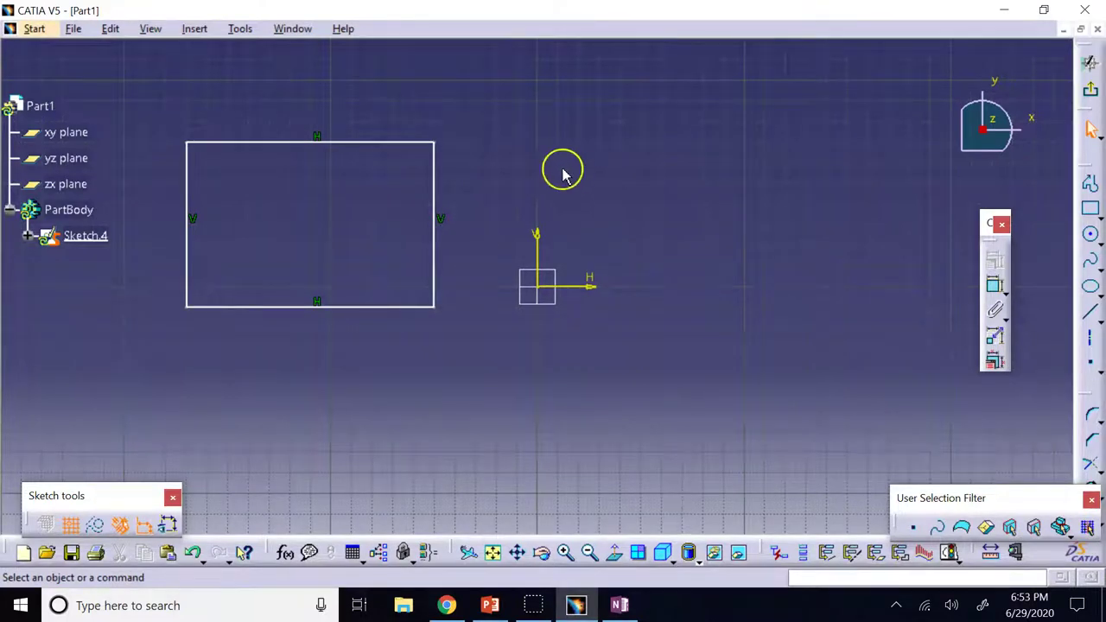
Examine the automatic horizontal and vertical constraints on each side of the rectangle, then the rectangle as a whole
left_click(317, 137)
left_click(199, 221)
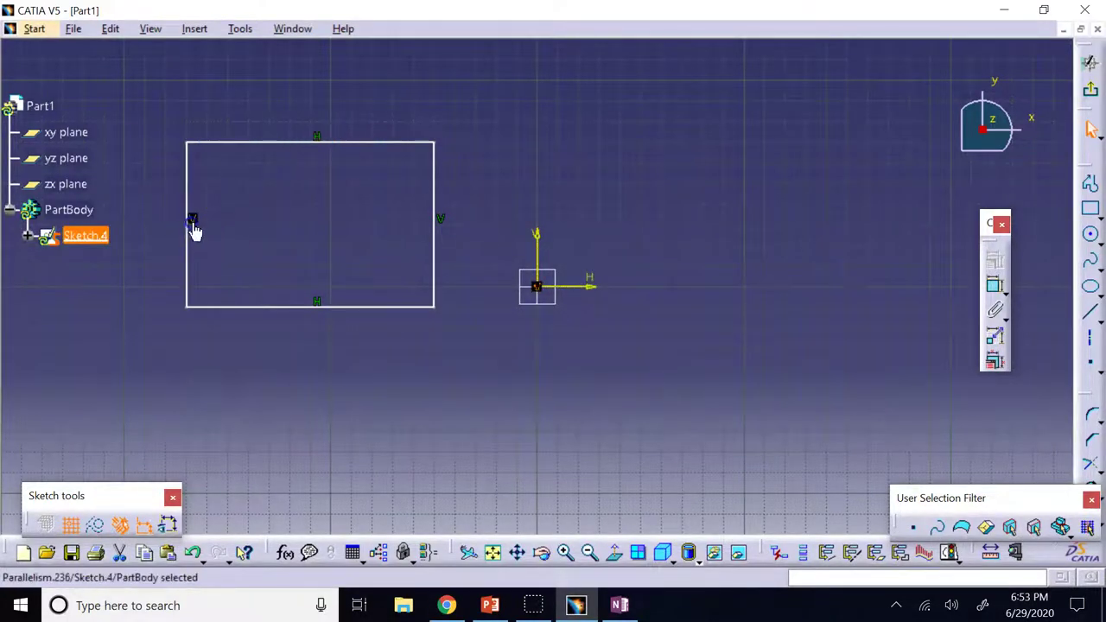
left_click(326, 301)
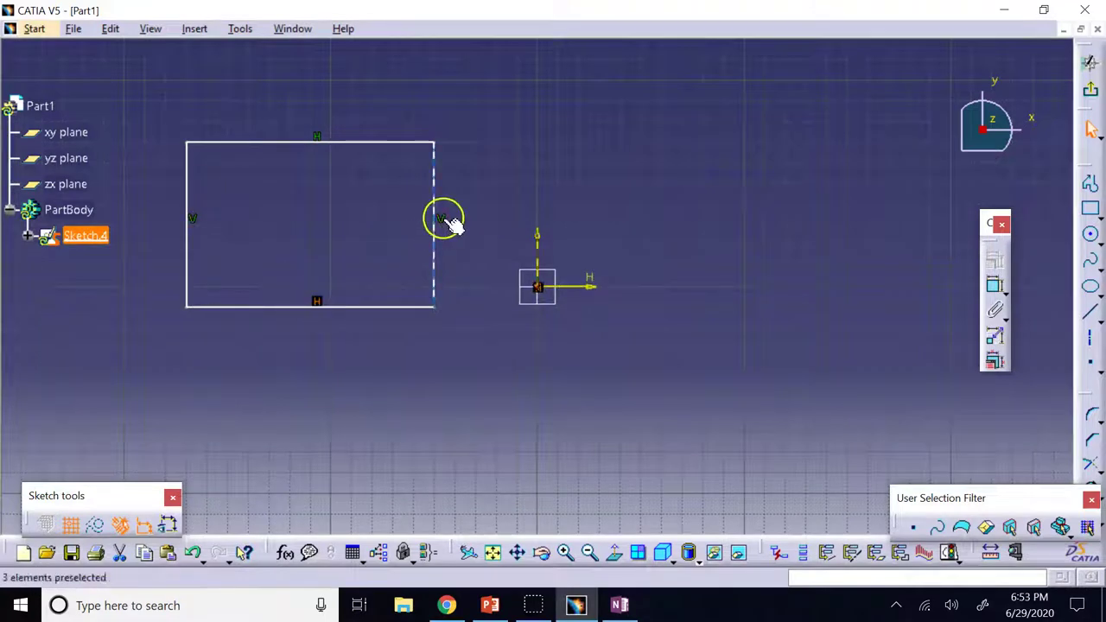
left_click(551, 150)
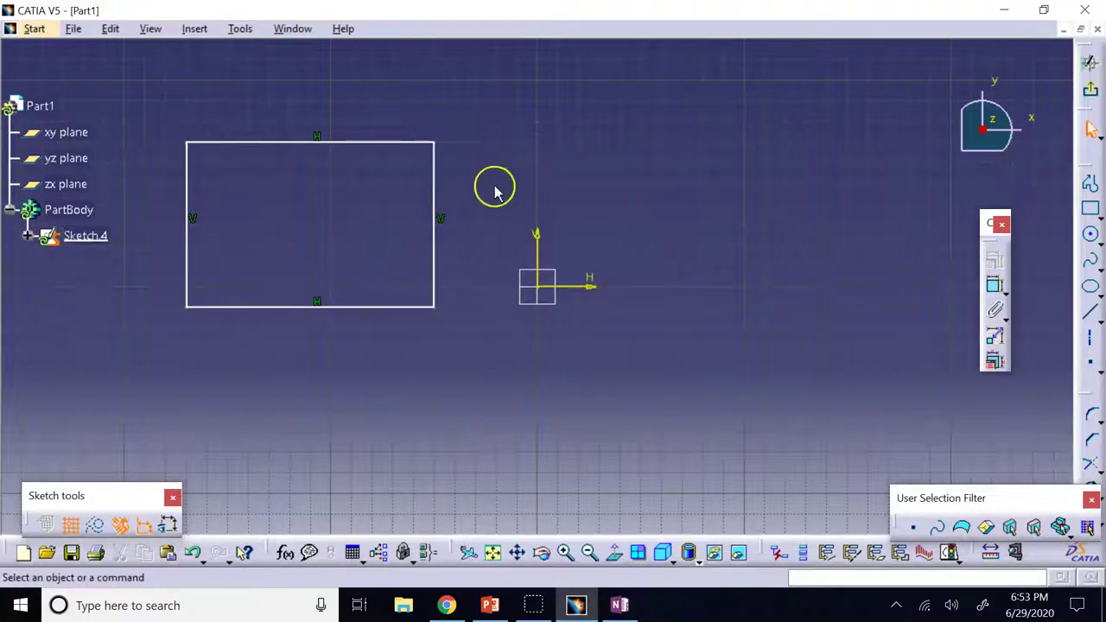
left_click(318, 140)
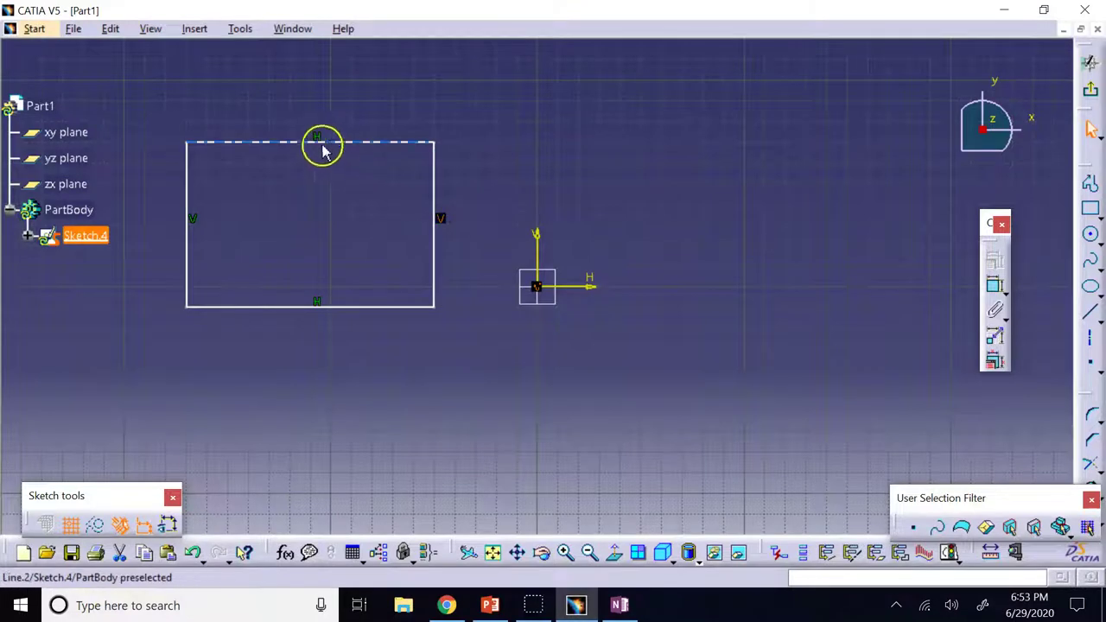
left_click(195, 219)
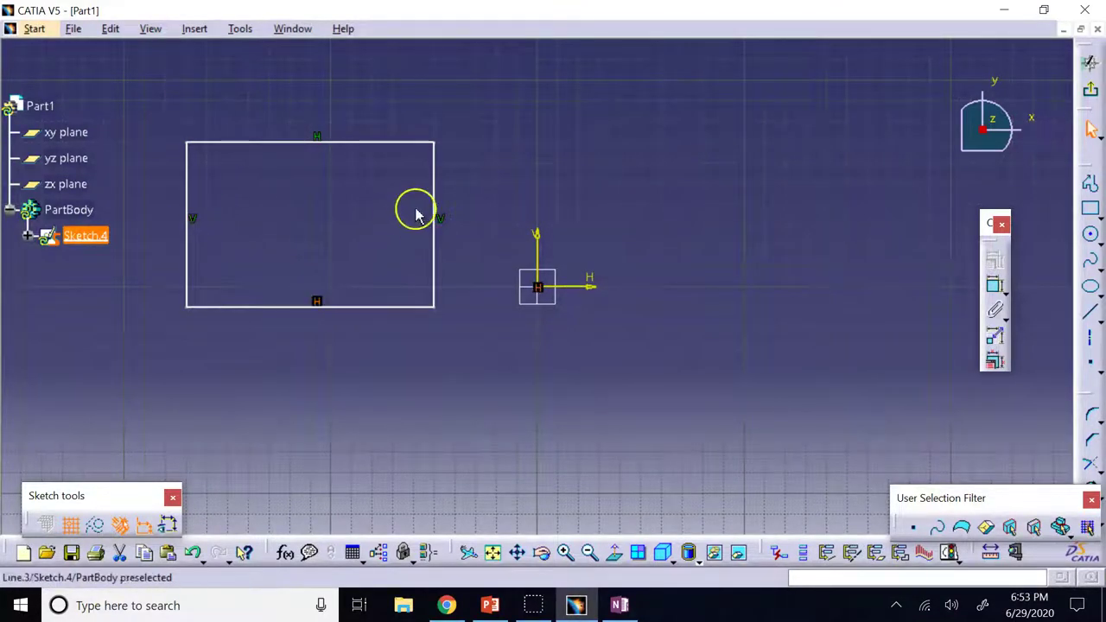
left_click(592, 138)
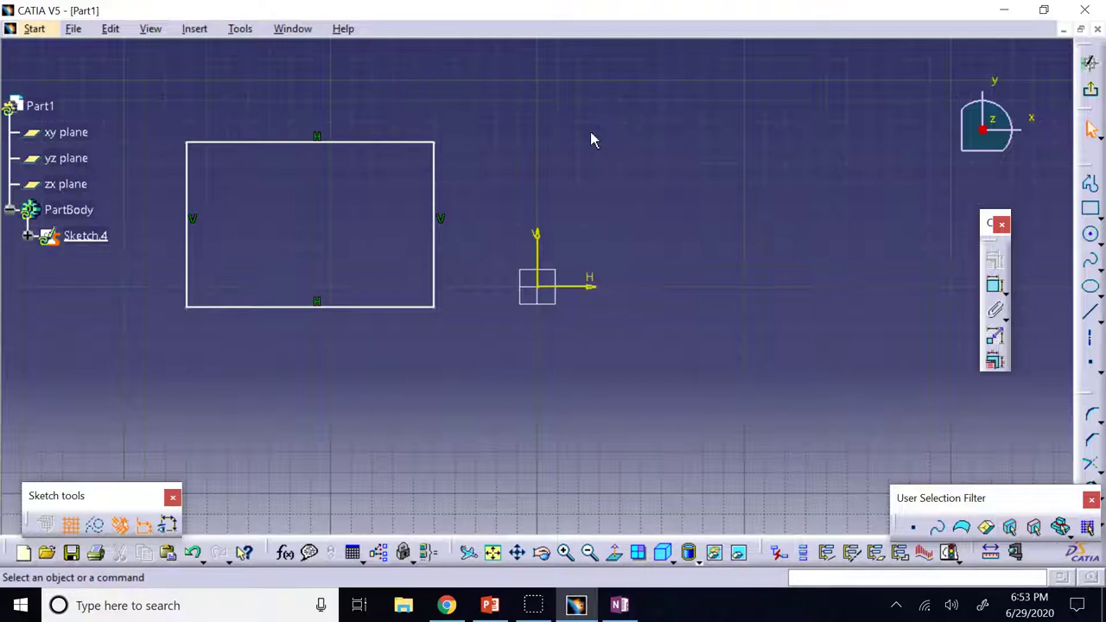
mouse_move(148, 110)
left_mouse_down()
mouse_move(345, 175)
mouse_move(451, 325)
left_mouse_up()
left_click(656, 168)
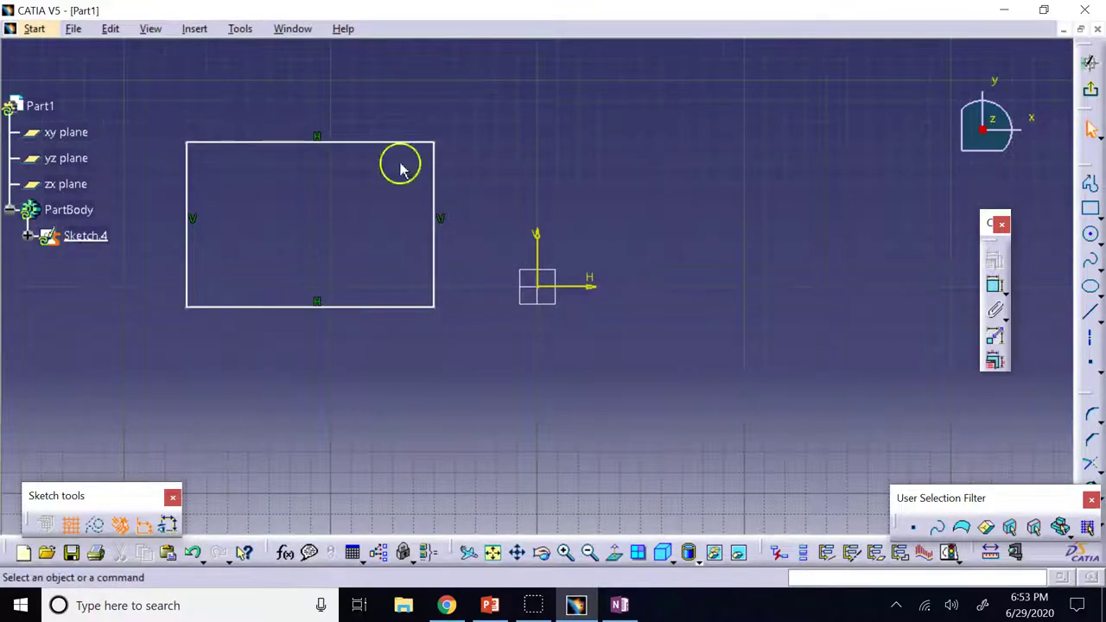
left_click_drag(150, 118, 465, 340)
left_click(455, 141)
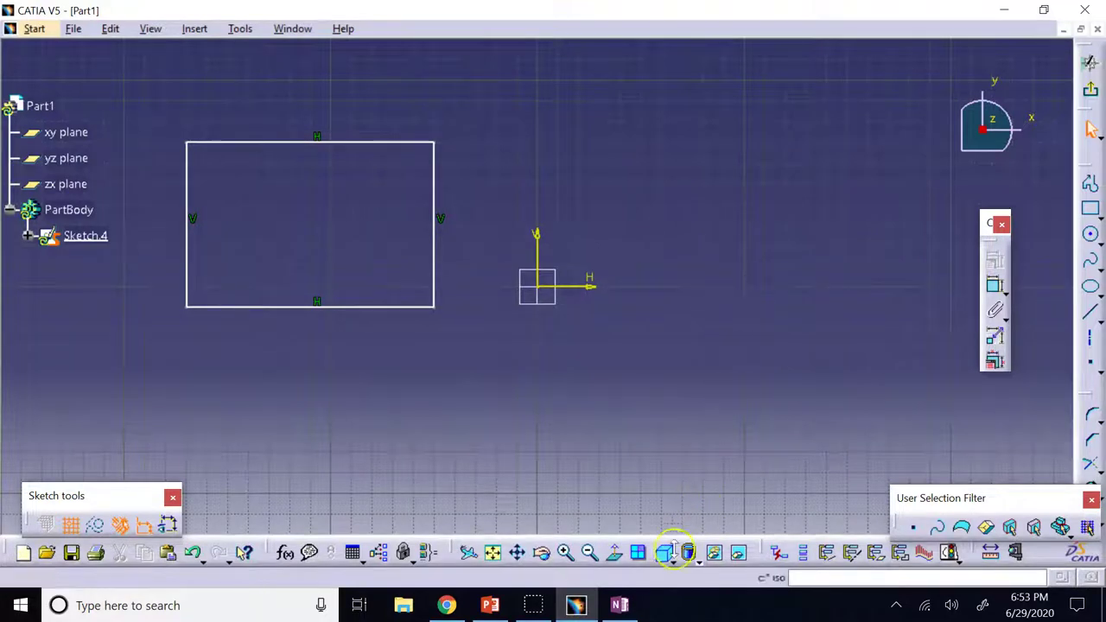
Switch to OneNote to view the sketch entity color notes in New Section 10, then show PowerPoint's Auto Constraints slide
left_click(621, 605)
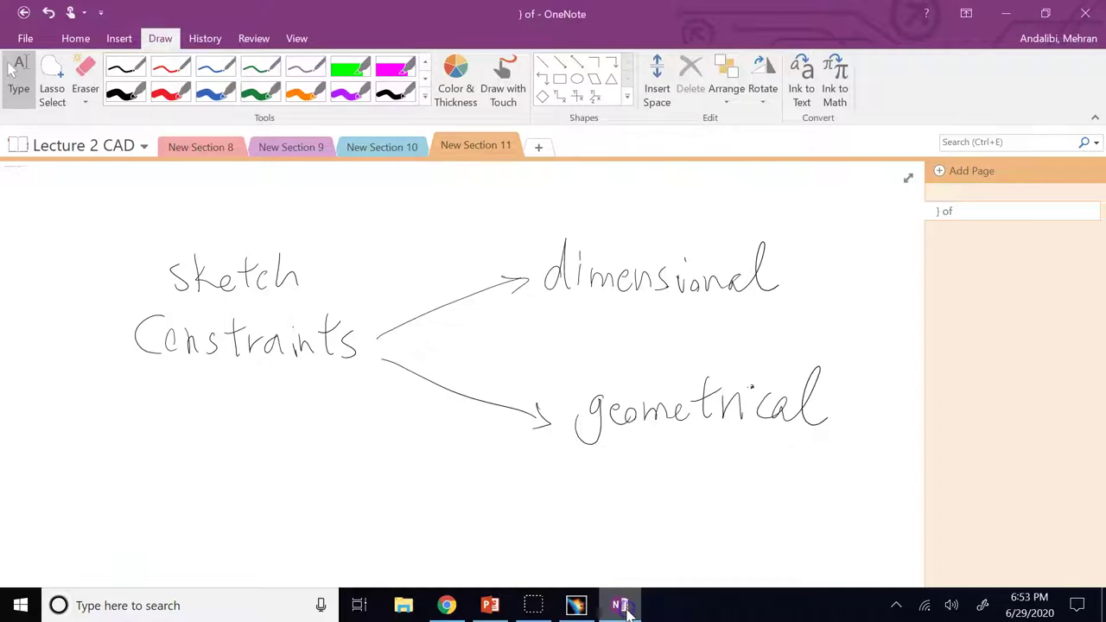
left_click(382, 147)
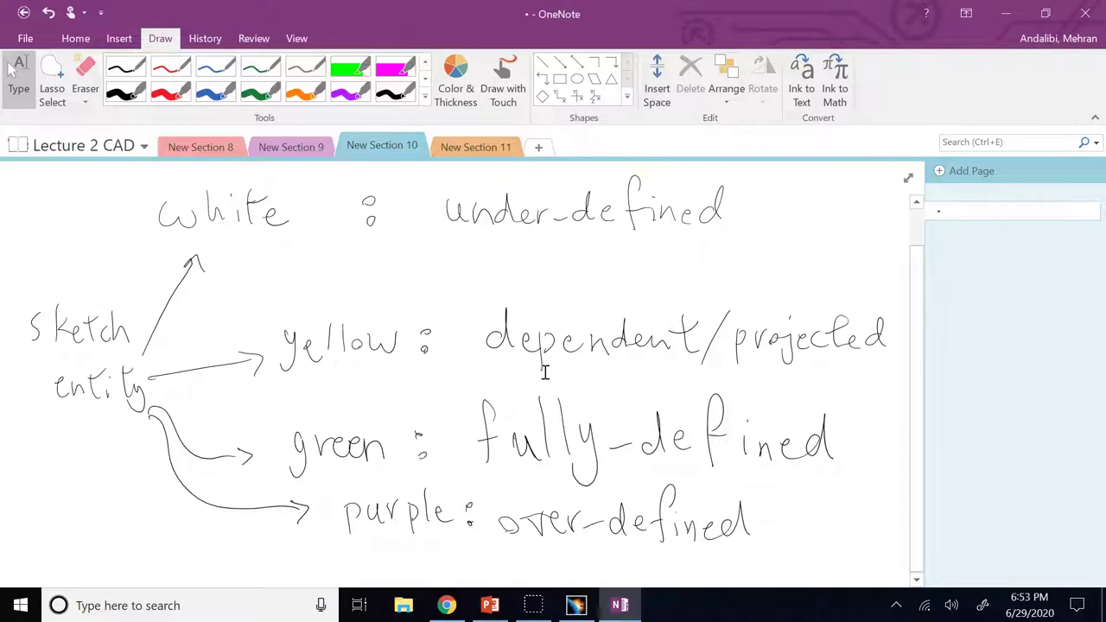
left_click(490, 605)
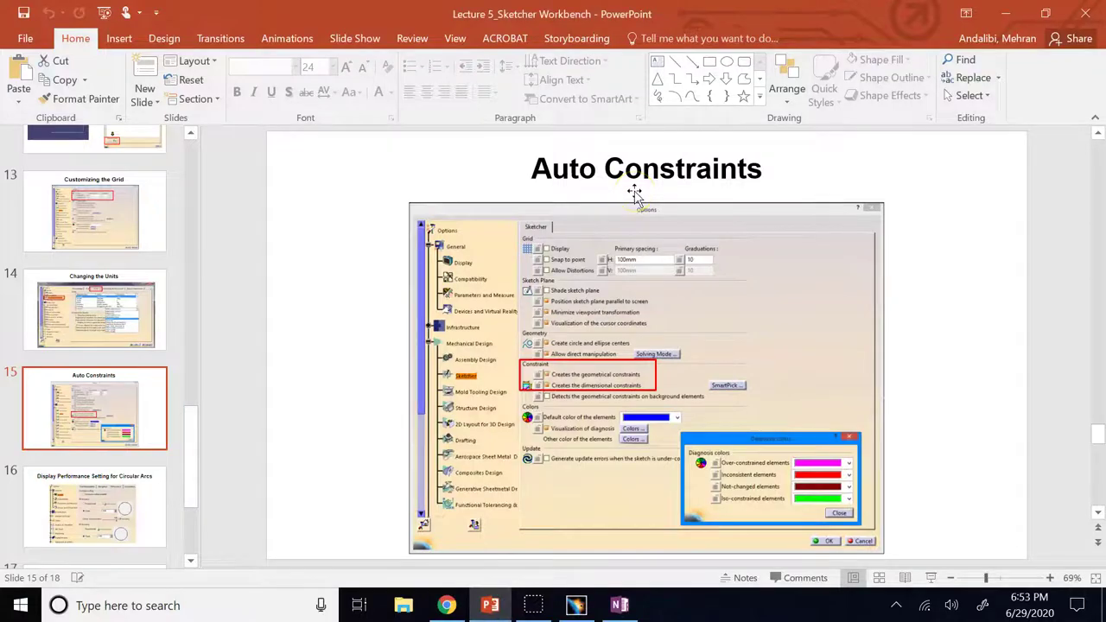
Switch back to CATIA and turn off creation of geometrical and dimensional constraints in the Sketcher options
left_click(576, 605)
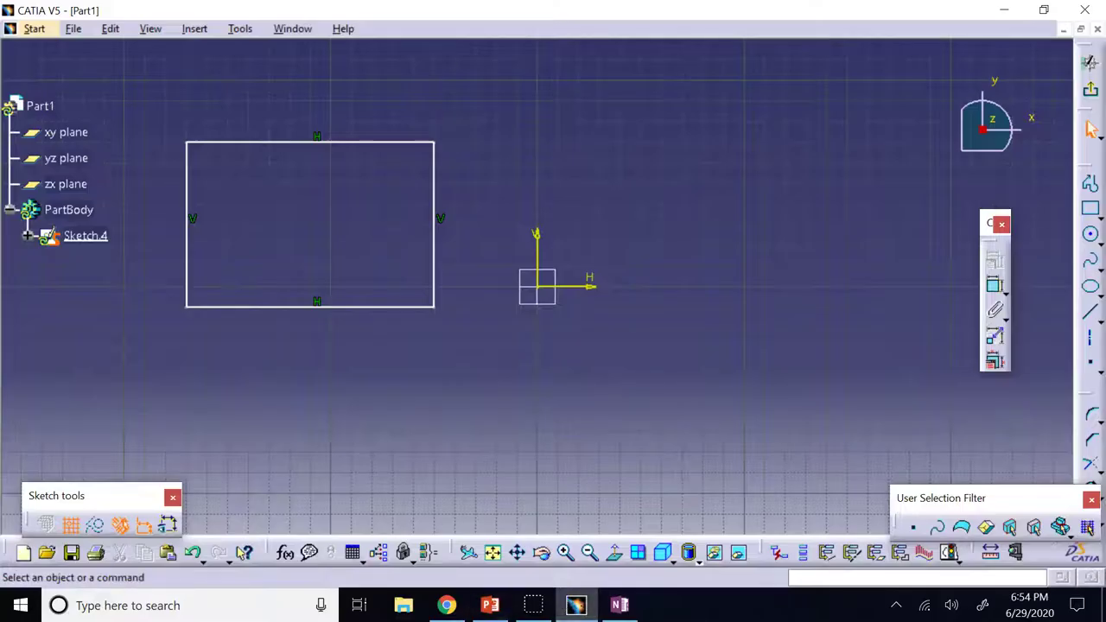
left_click(240, 29)
mouse_move(293, 71)
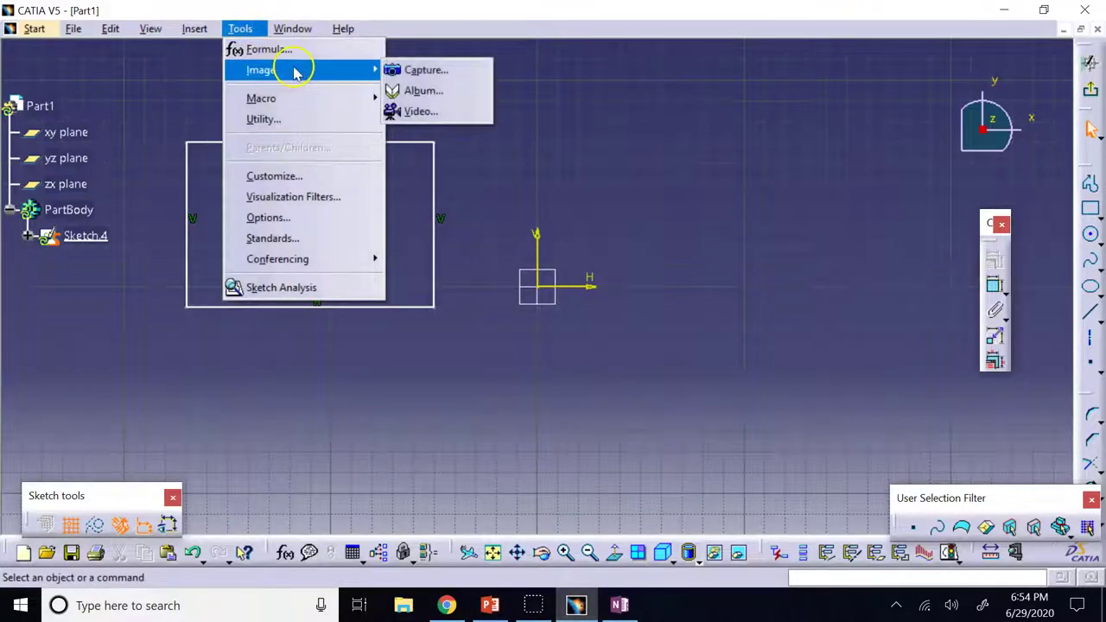
left_click(298, 217)
left_click(362, 80)
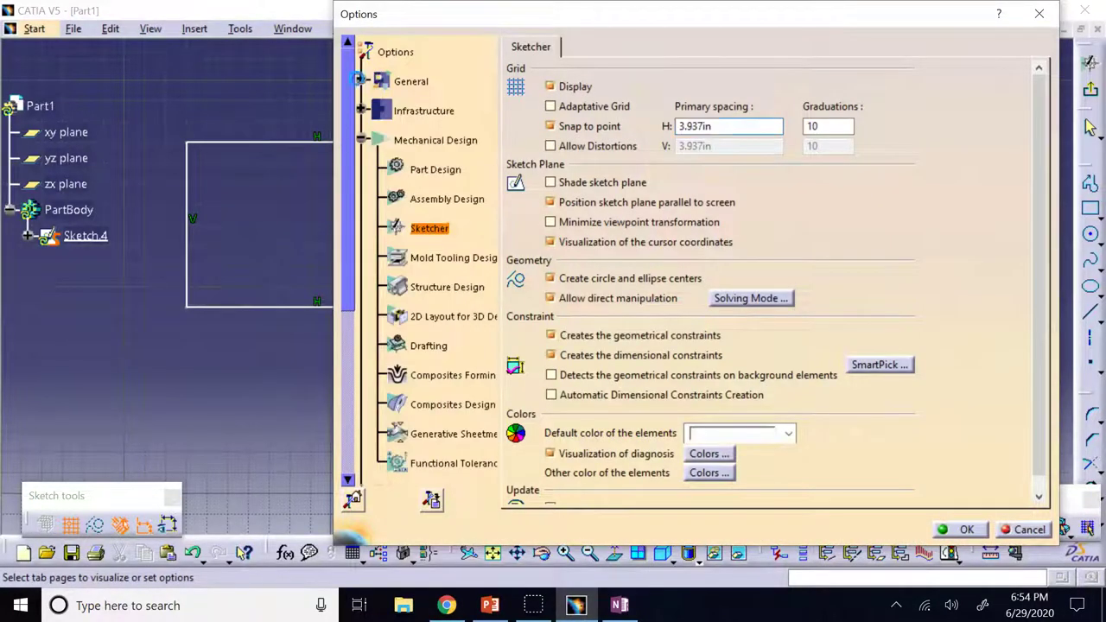
left_click(432, 170)
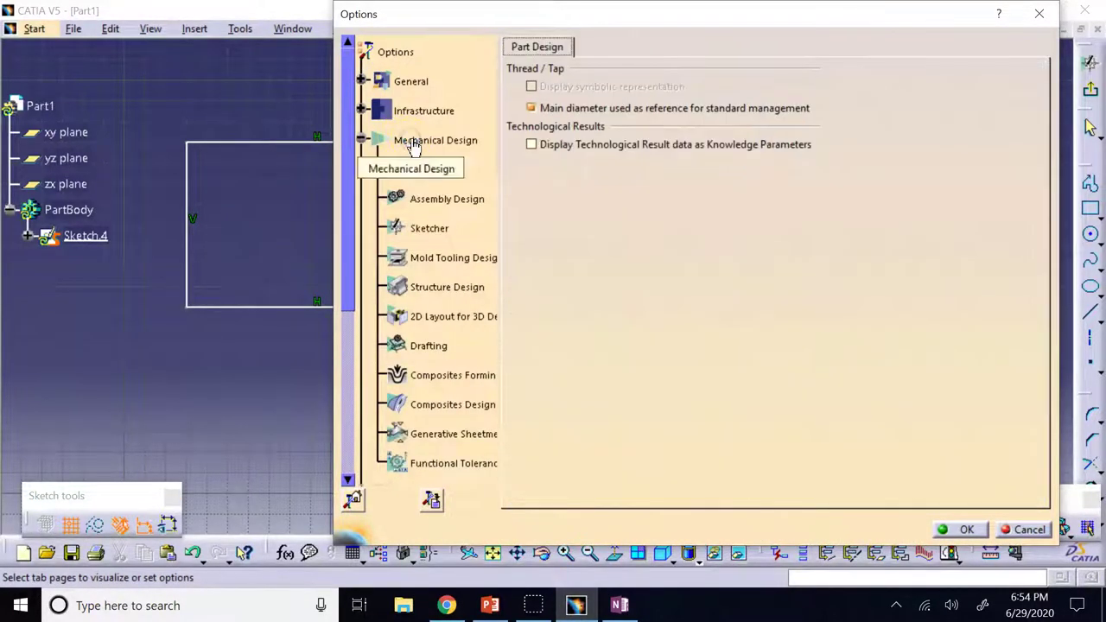
left_click(429, 229)
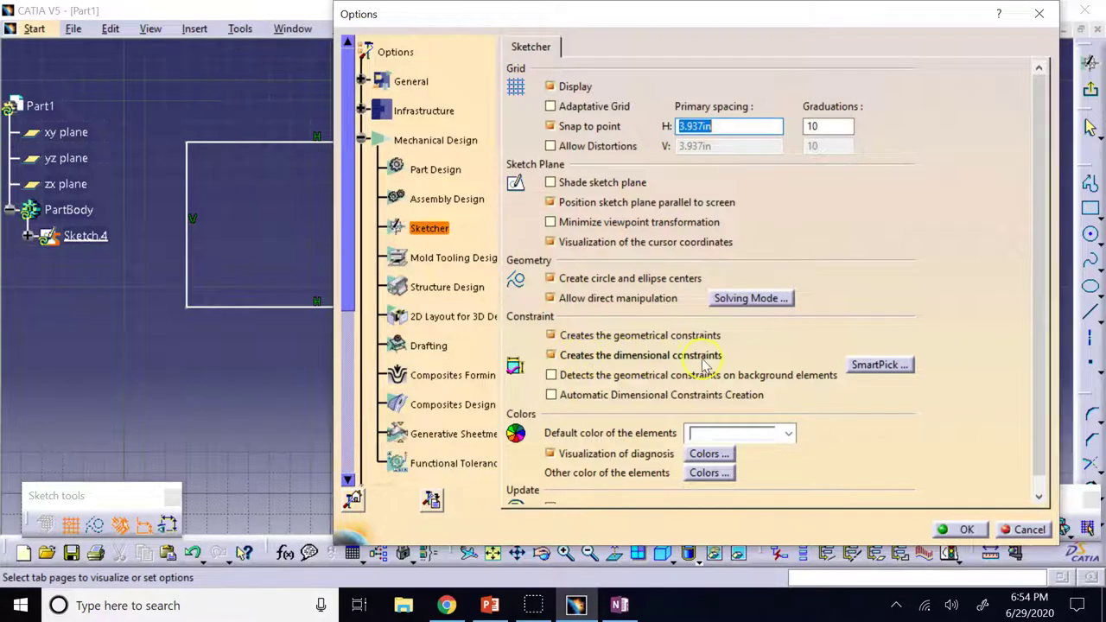
left_click(551, 335)
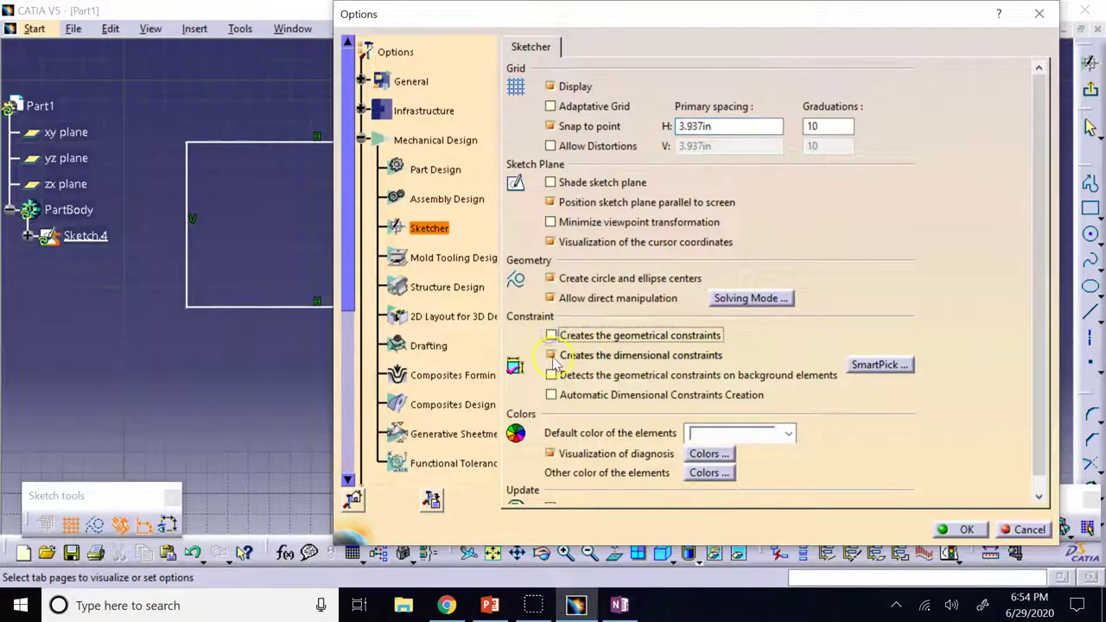
left_click(551, 356)
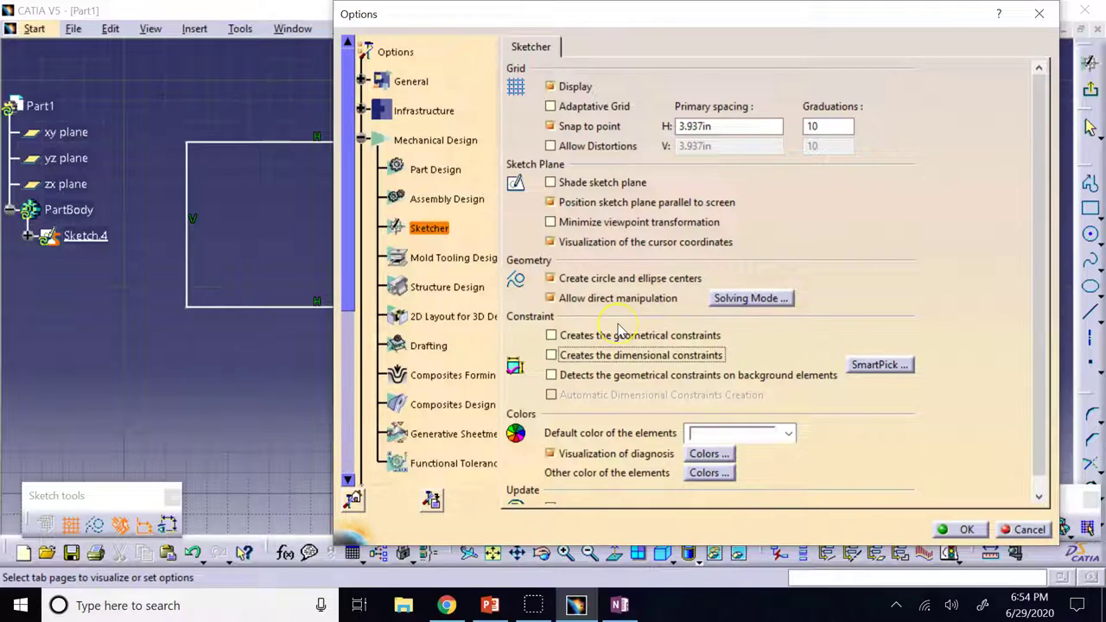
Set the default color of sketch elements to dark red in the Sketcher options
scroll(1040, 420, "down", 1)
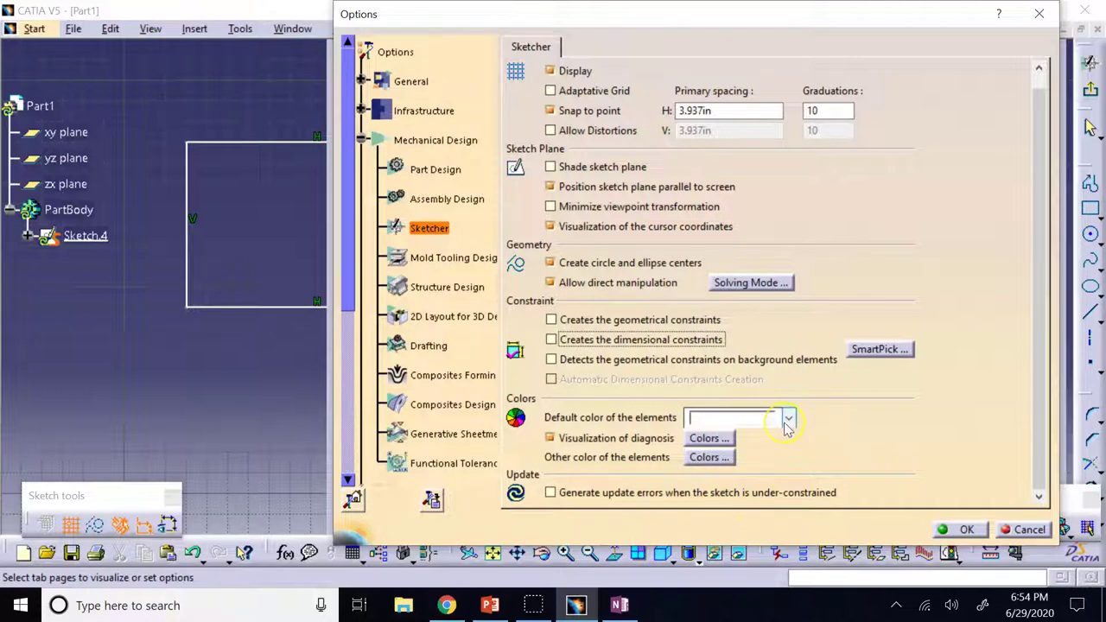
left_click(860, 434)
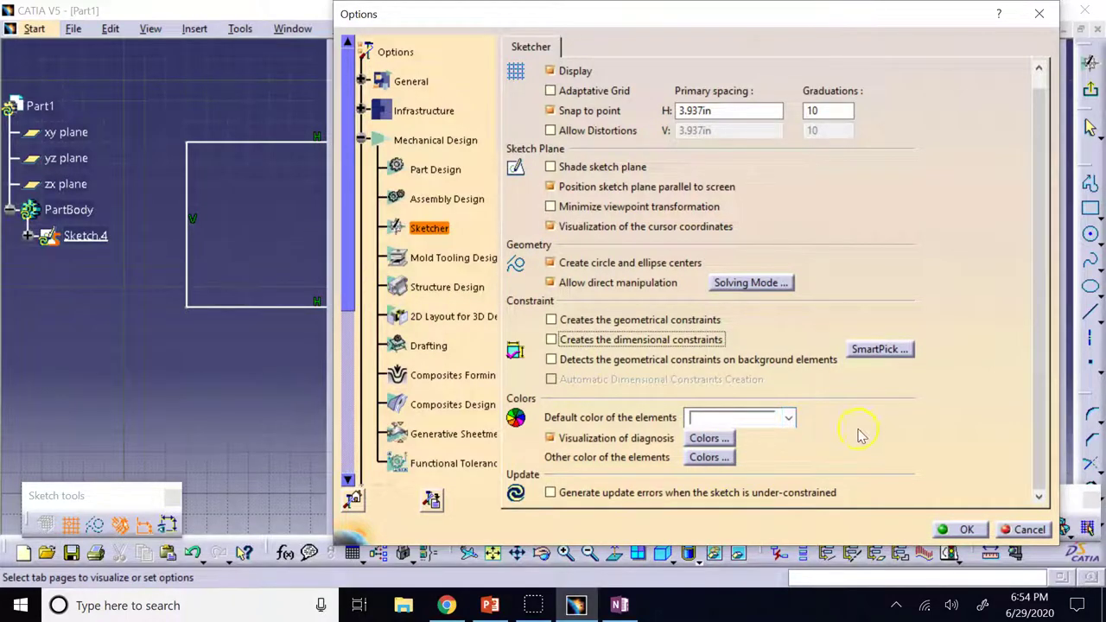
left_click(791, 419)
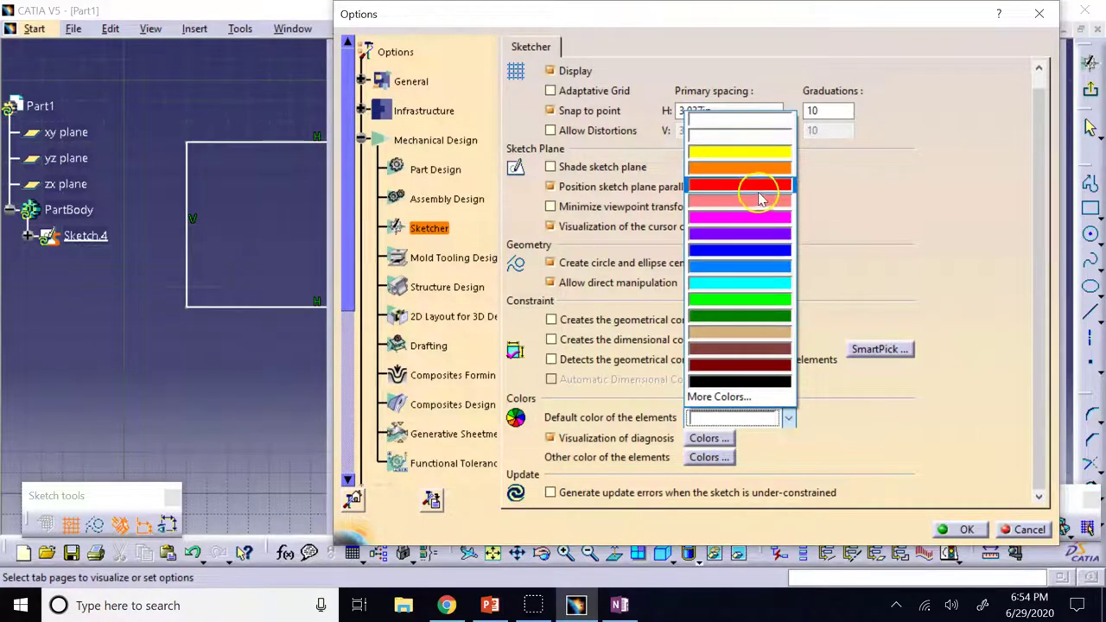
left_click(768, 269)
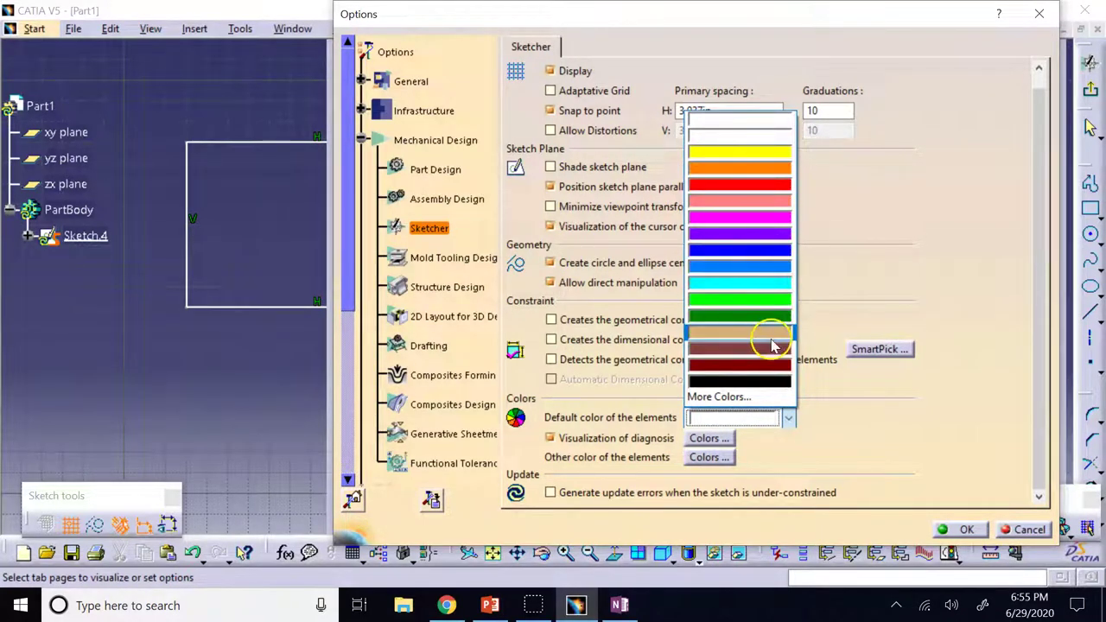
left_click(766, 297)
left_click(777, 242)
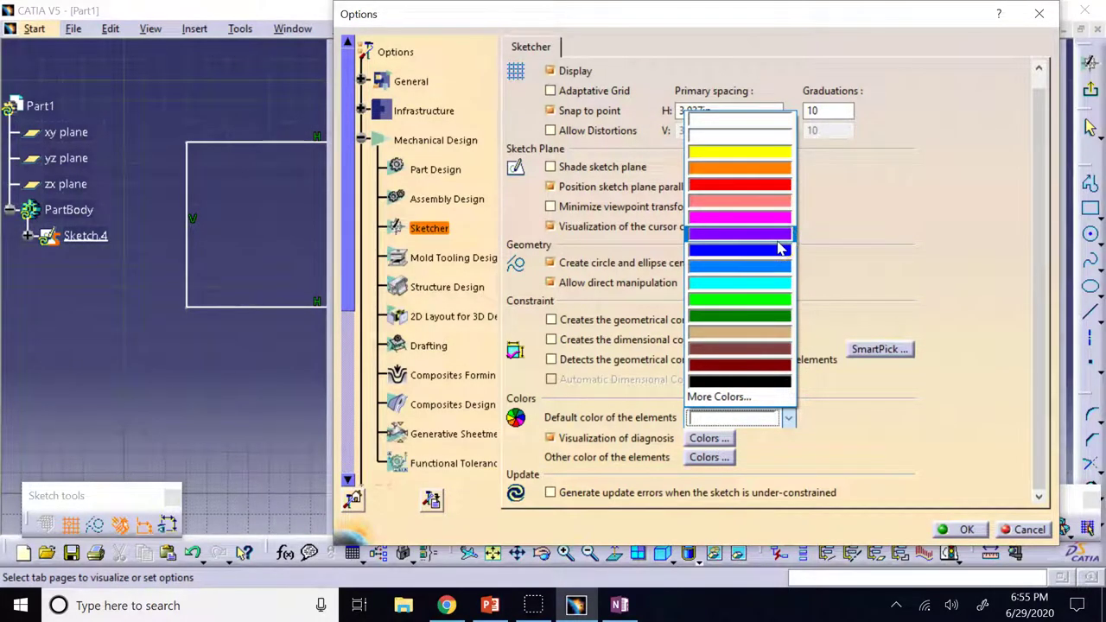
left_click(743, 204)
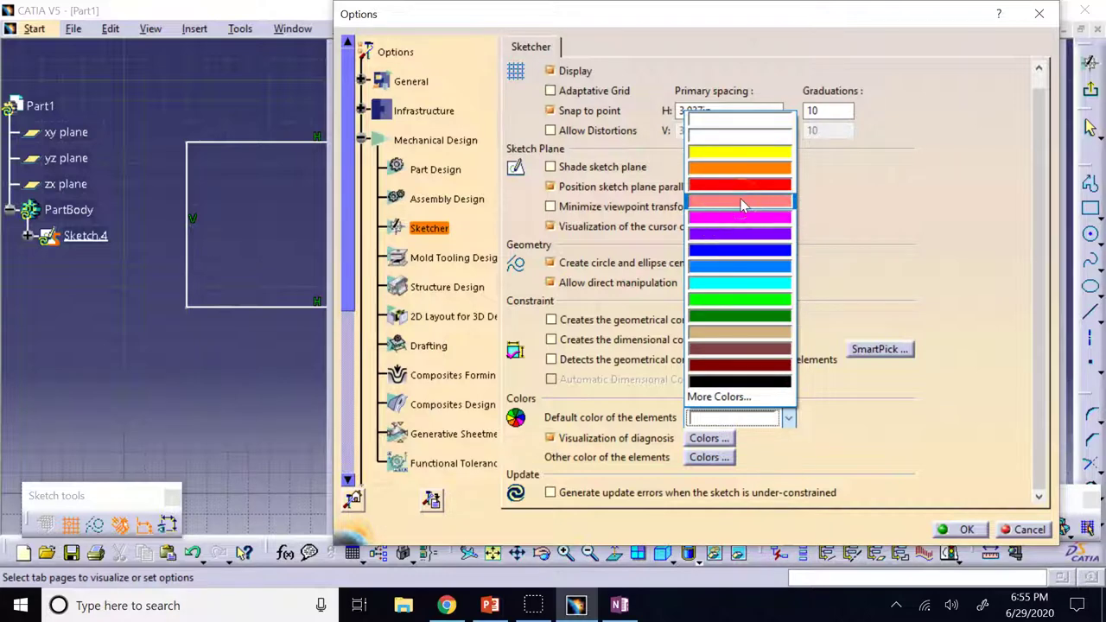
left_click(740, 176)
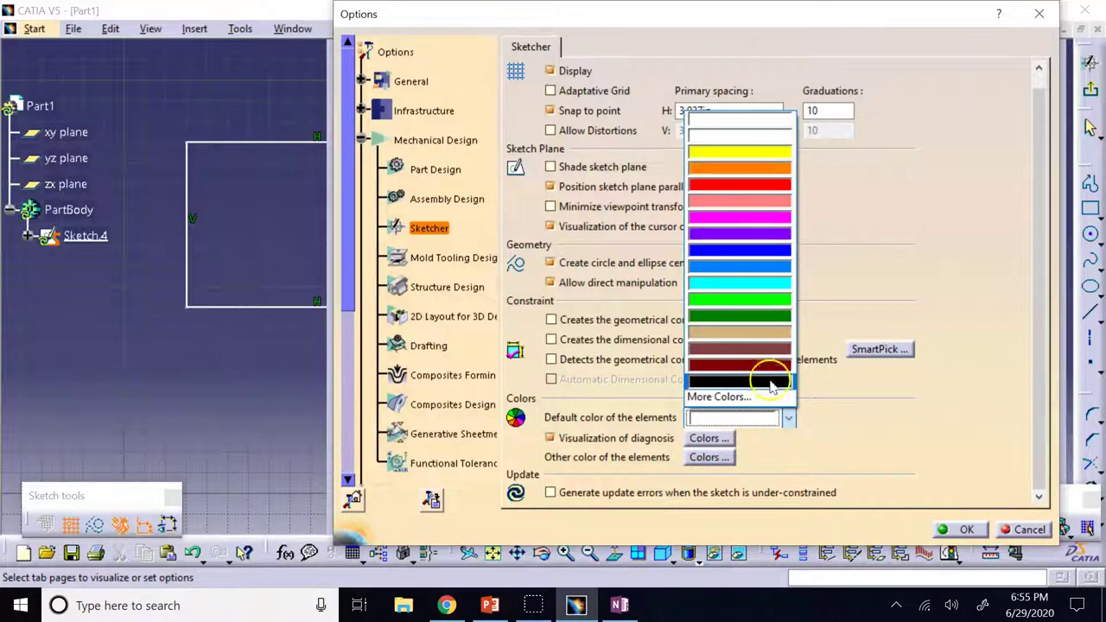
left_click(749, 363)
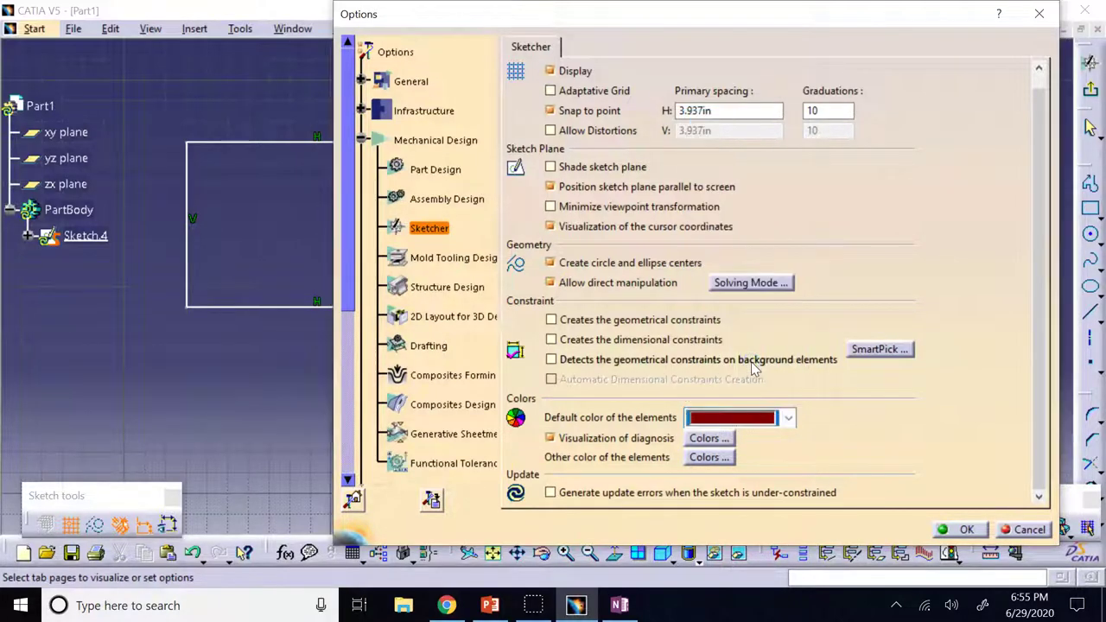
Review the diagnosis color choices for iso-constrained and over-constrained elements without changing them, and apply the Sketcher options
left_click(709, 439)
left_click(709, 439)
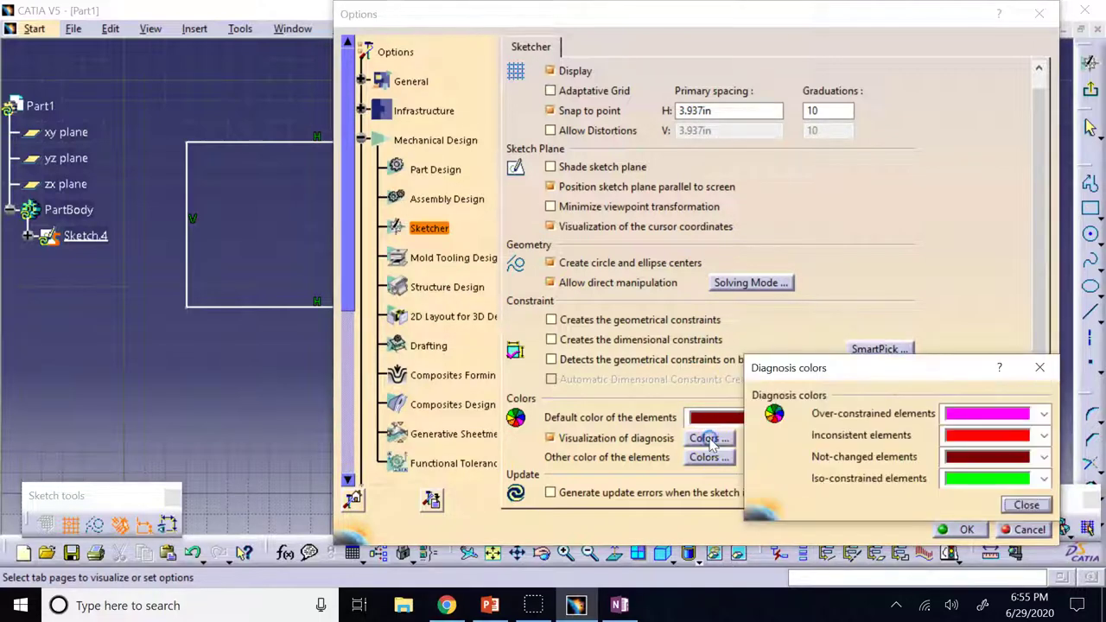
left_click(1043, 479)
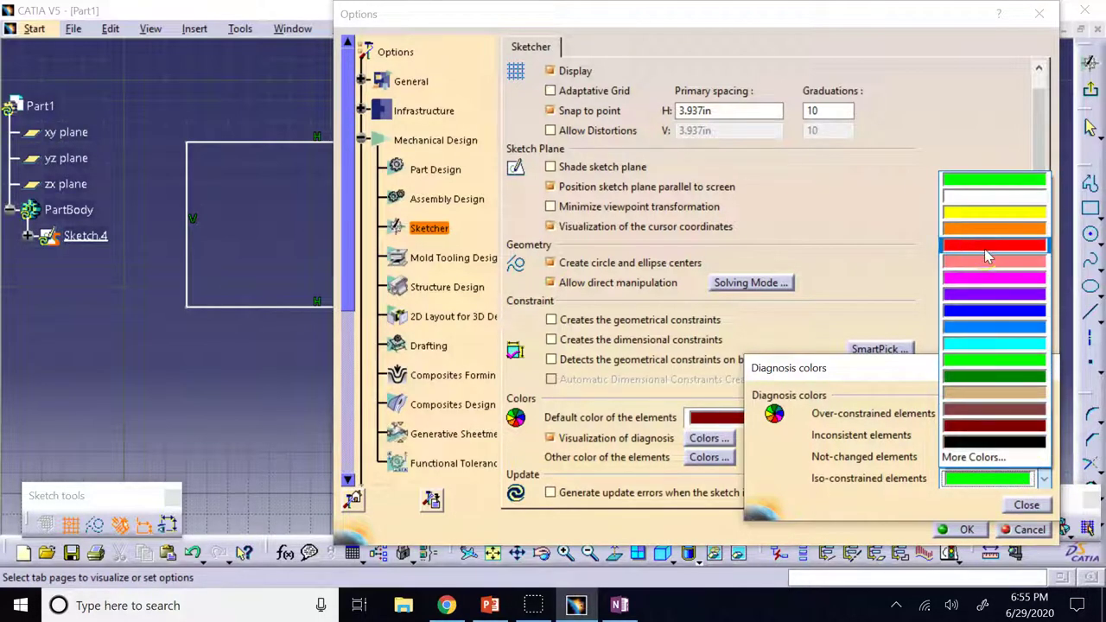
left_click(883, 456)
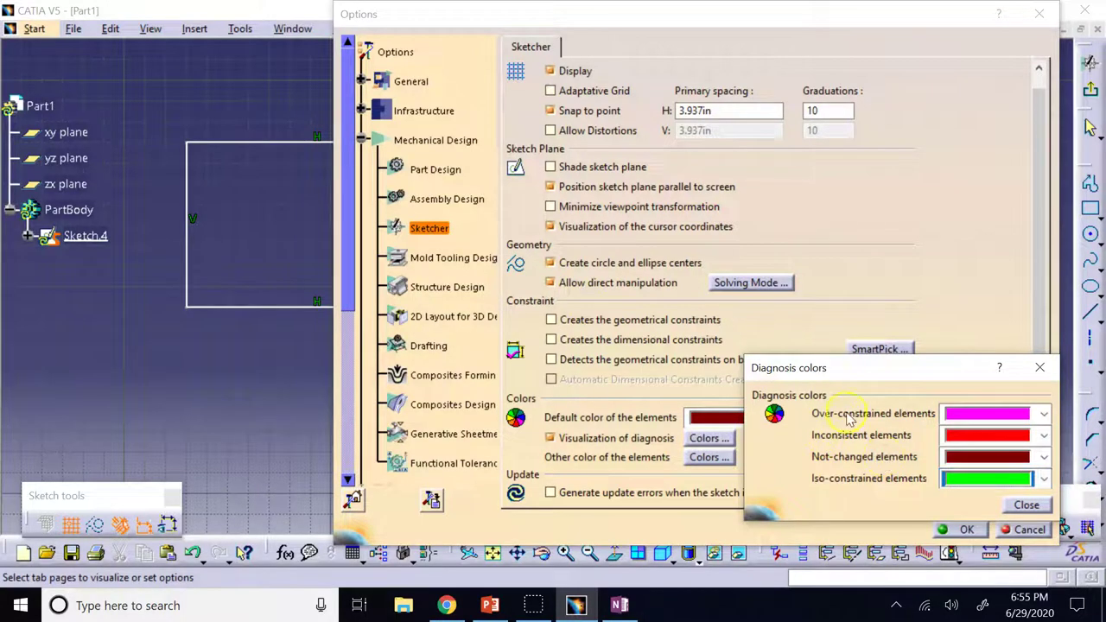
left_click(1044, 414)
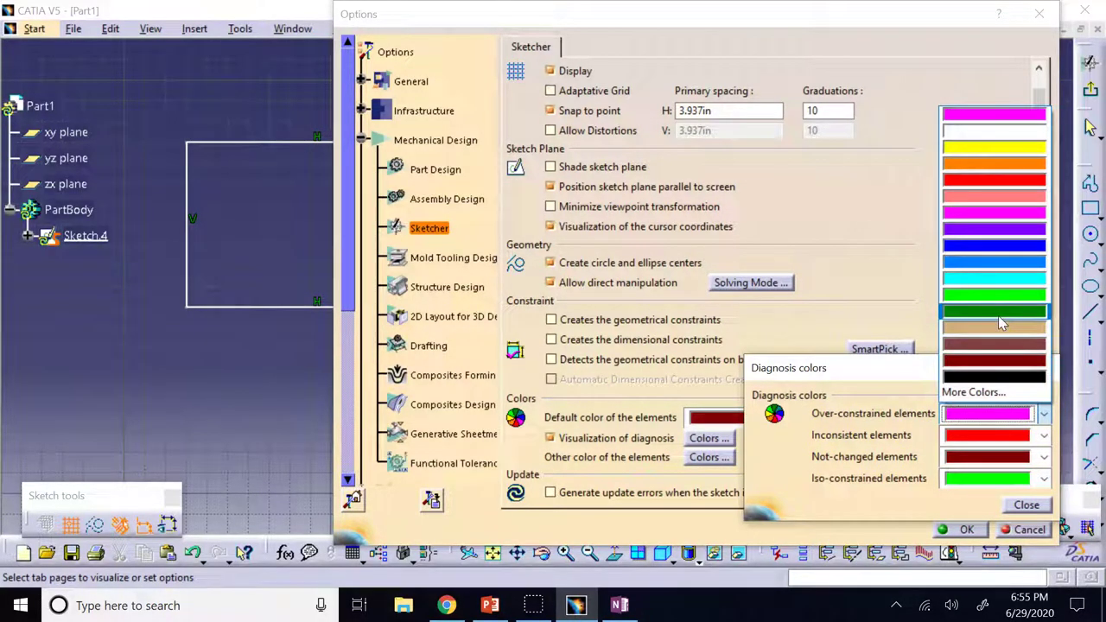
left_click(856, 195)
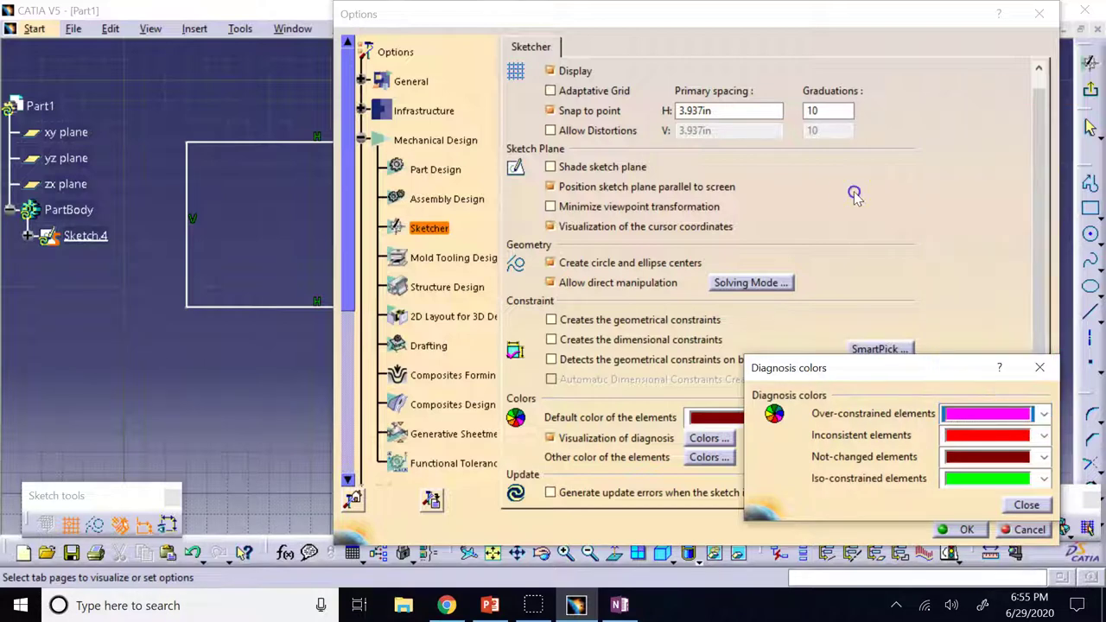
left_click(1026, 506)
left_click(972, 529)
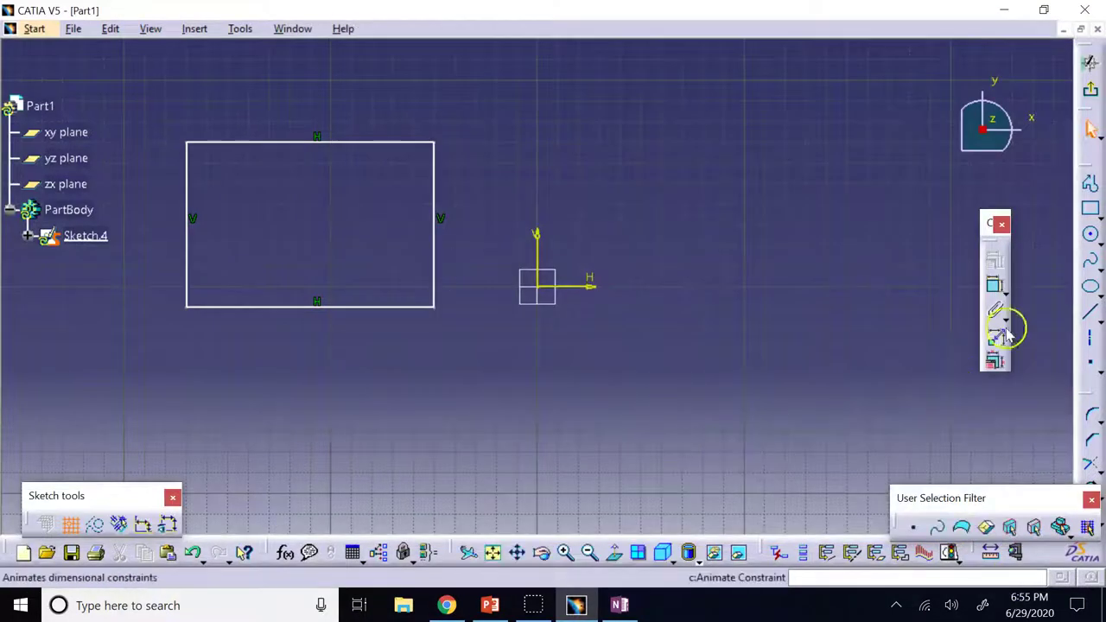
Draw a freehand rectangle about 2.4 in high to the right of the origin, entirely above the H axis
left_click(1091, 209)
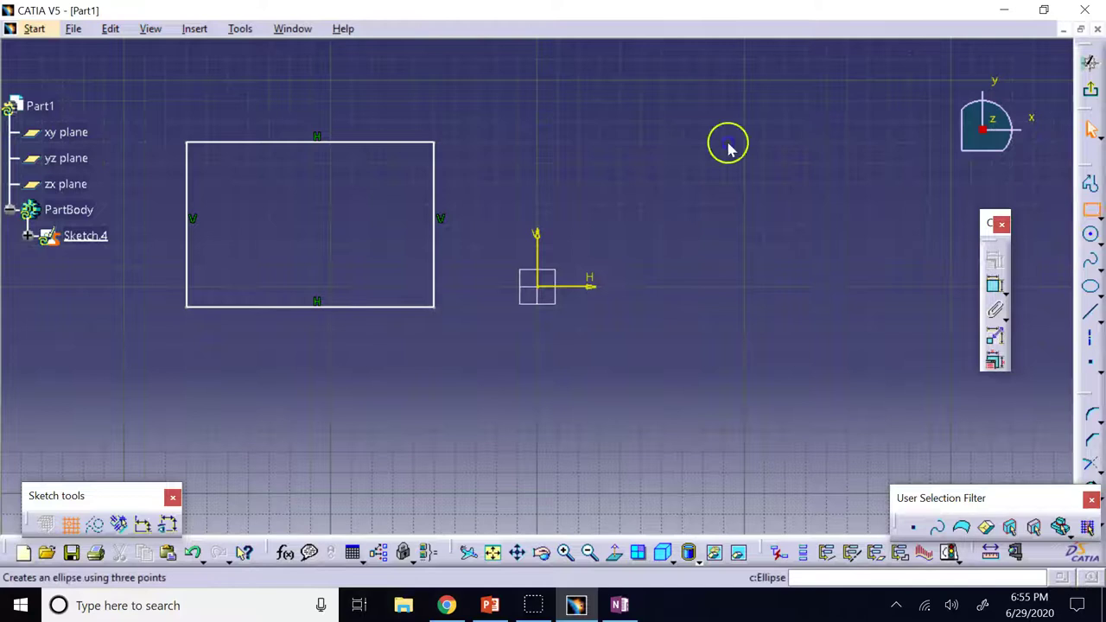
left_click(600, 142)
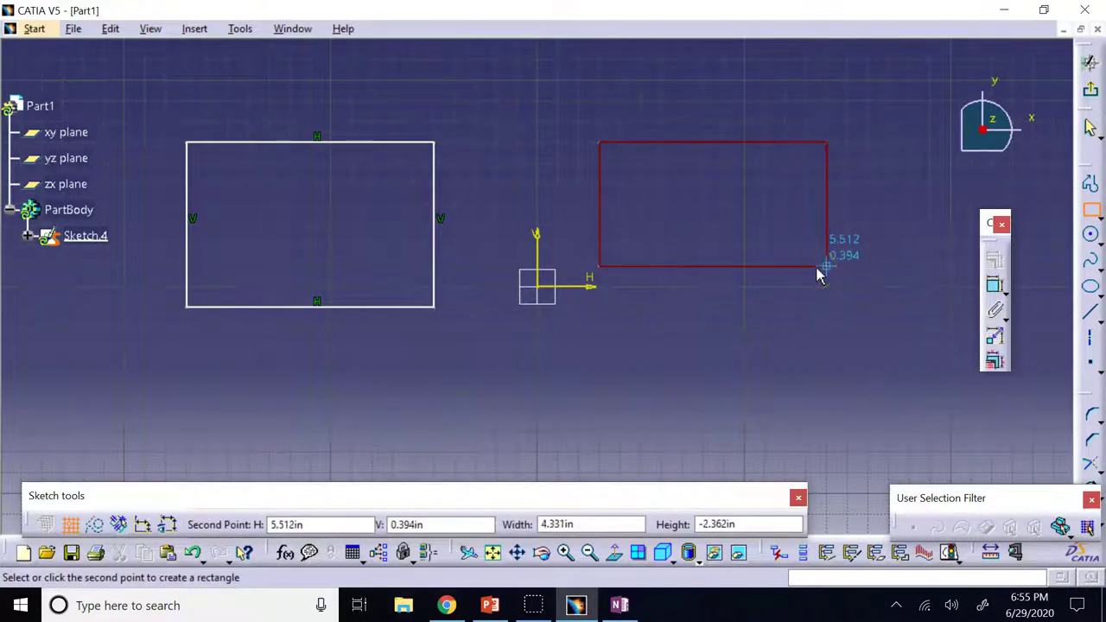
left_click_drag(821, 275, 854, 266)
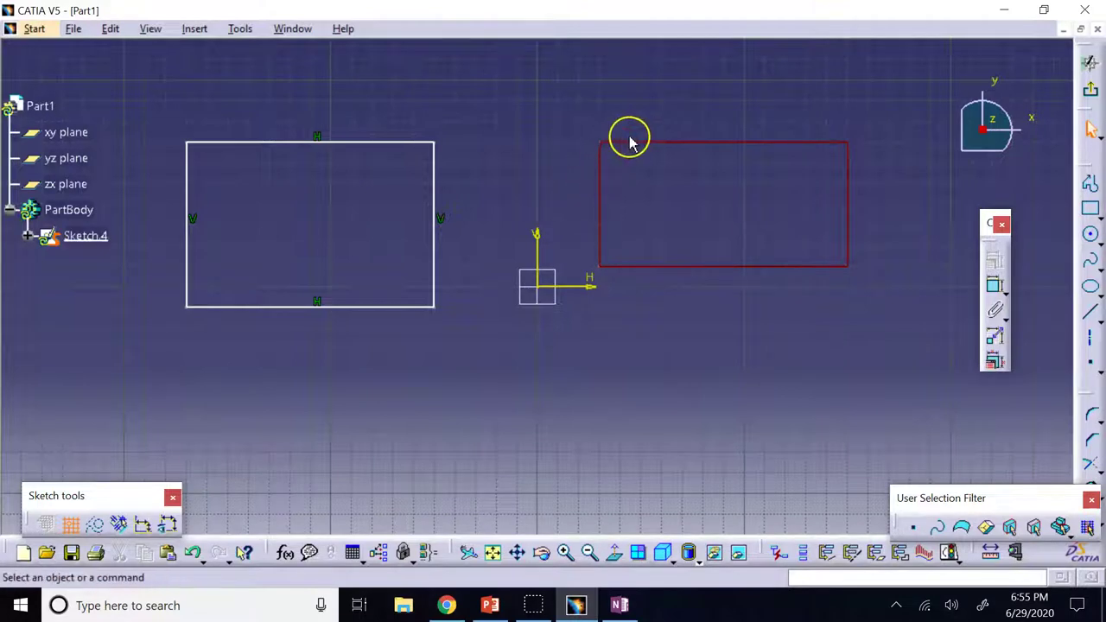
Check the horizontal and vertical constraints of the white rectangle, and delete the unconstrained dark red rectangle
left_click(319, 138)
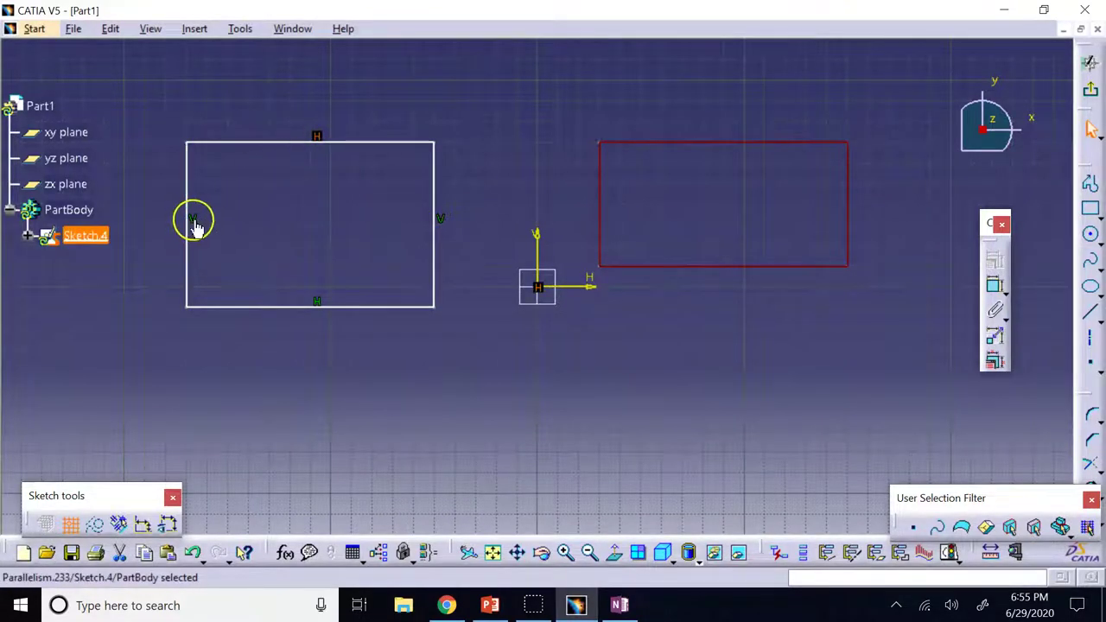
left_click(440, 219)
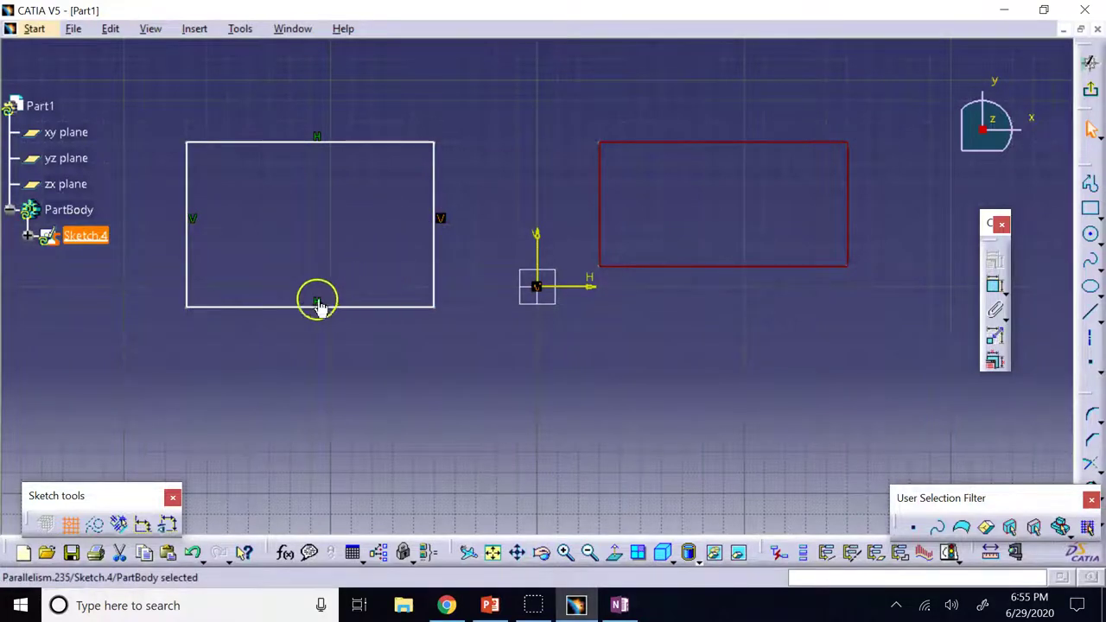
left_click(820, 432)
left_click(827, 435)
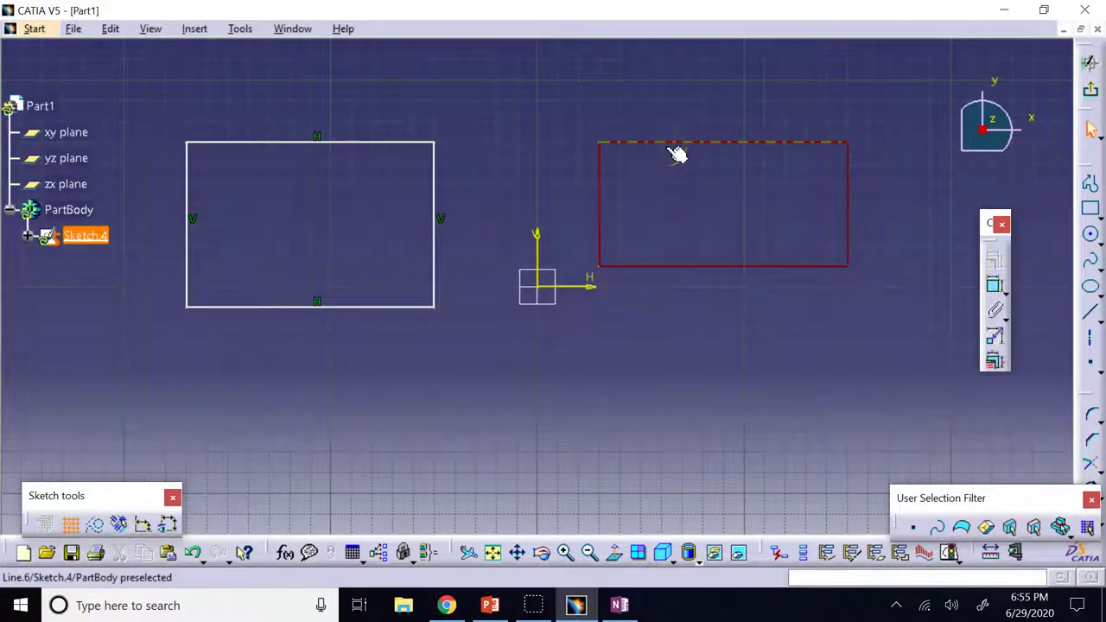
left_click_drag(557, 126, 862, 292)
key("Delete")
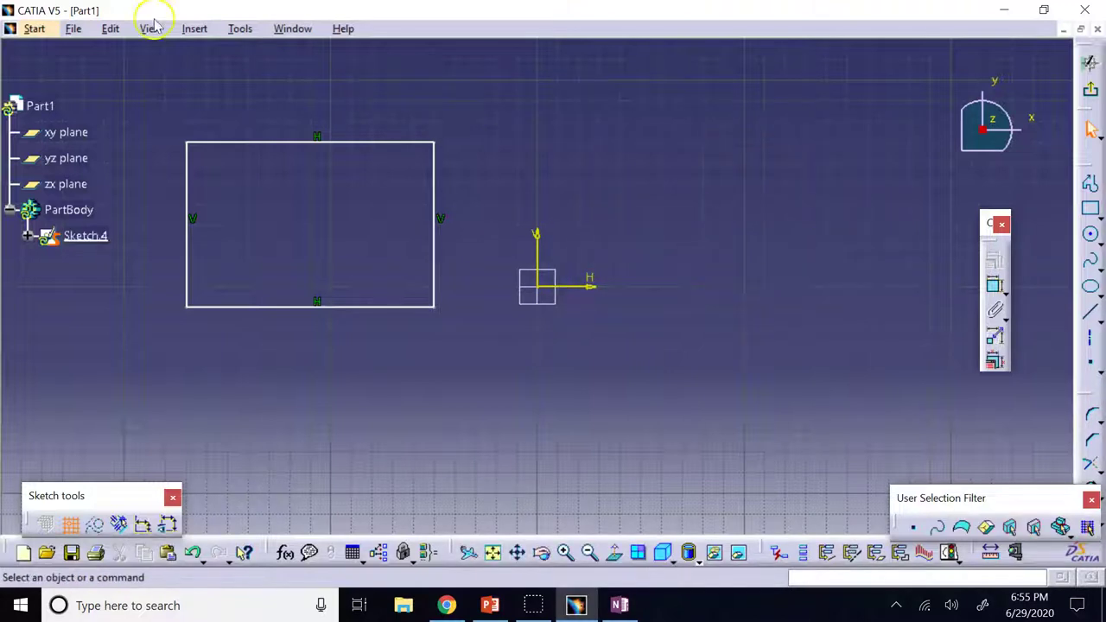
Set the default sketch element color to white and turn on creation of geometrical and dimensional constraints in the Sketcher options
left_click(239, 29)
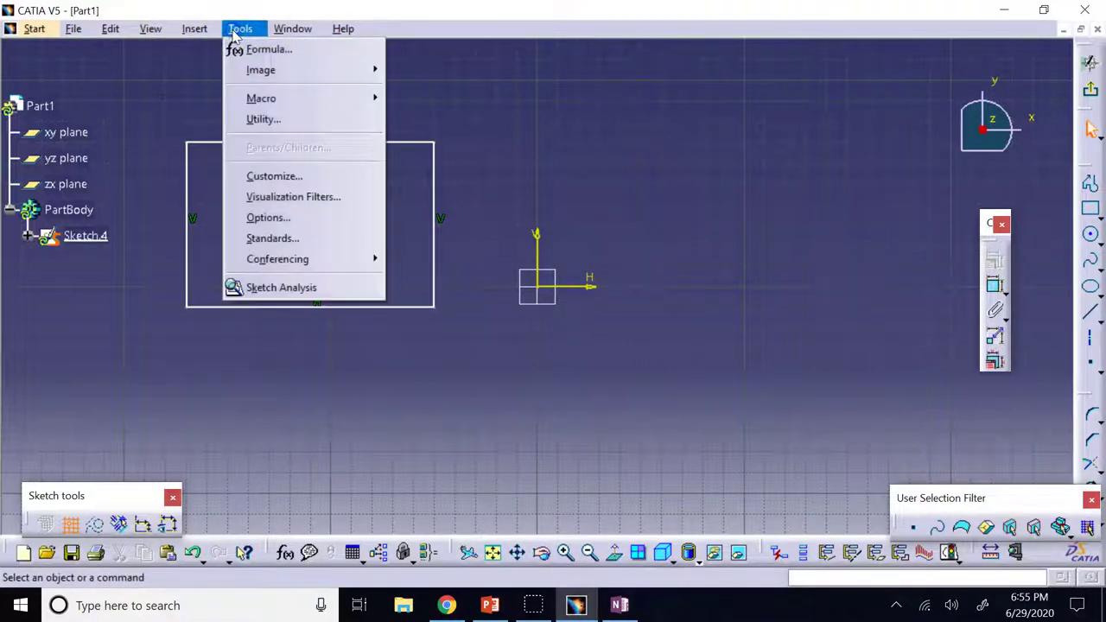
left_click(270, 216)
left_click(726, 433)
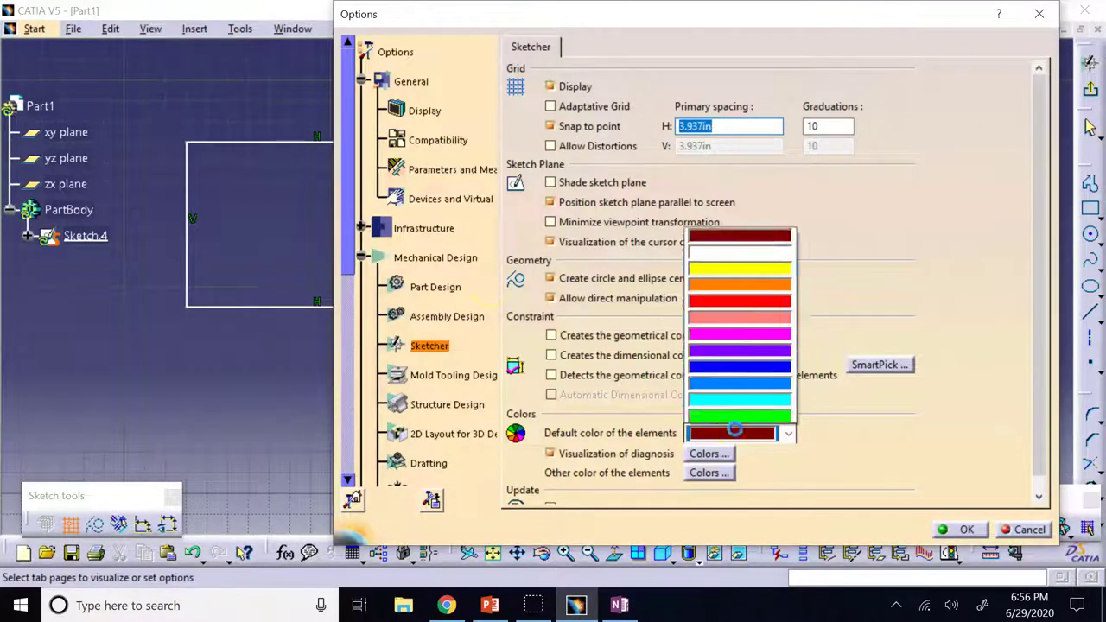
left_click(746, 144)
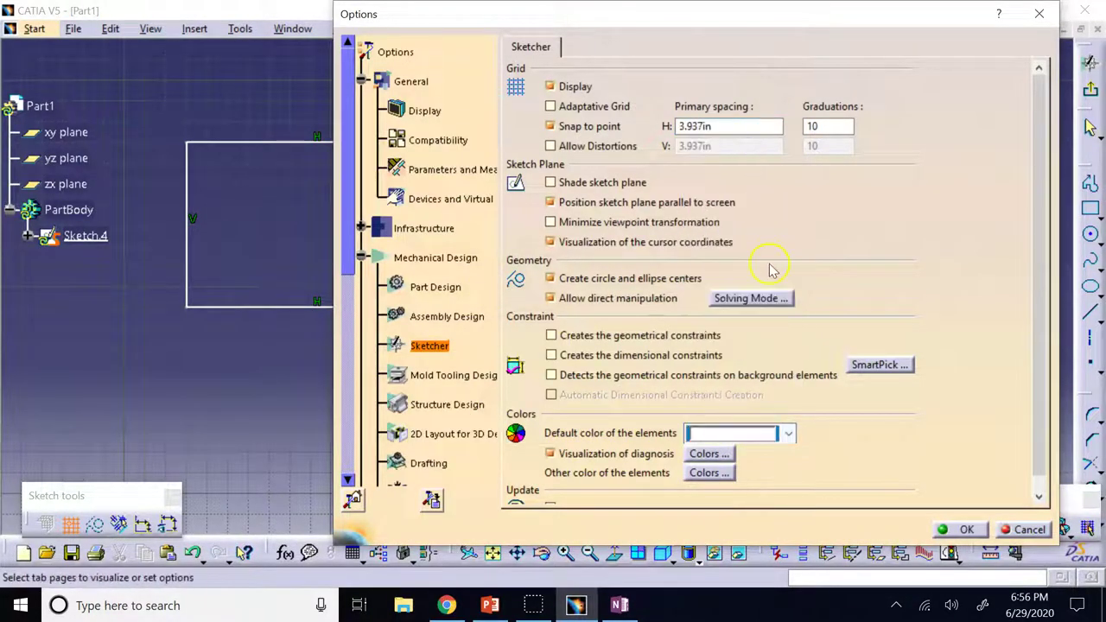
left_click(584, 333)
left_click(553, 355)
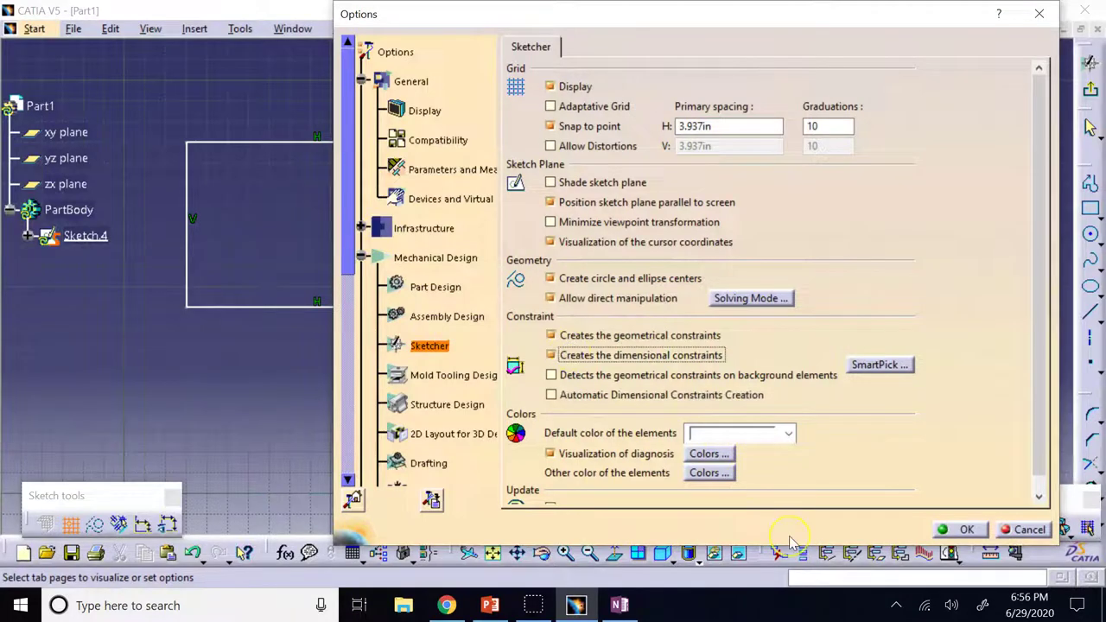
left_click(963, 530)
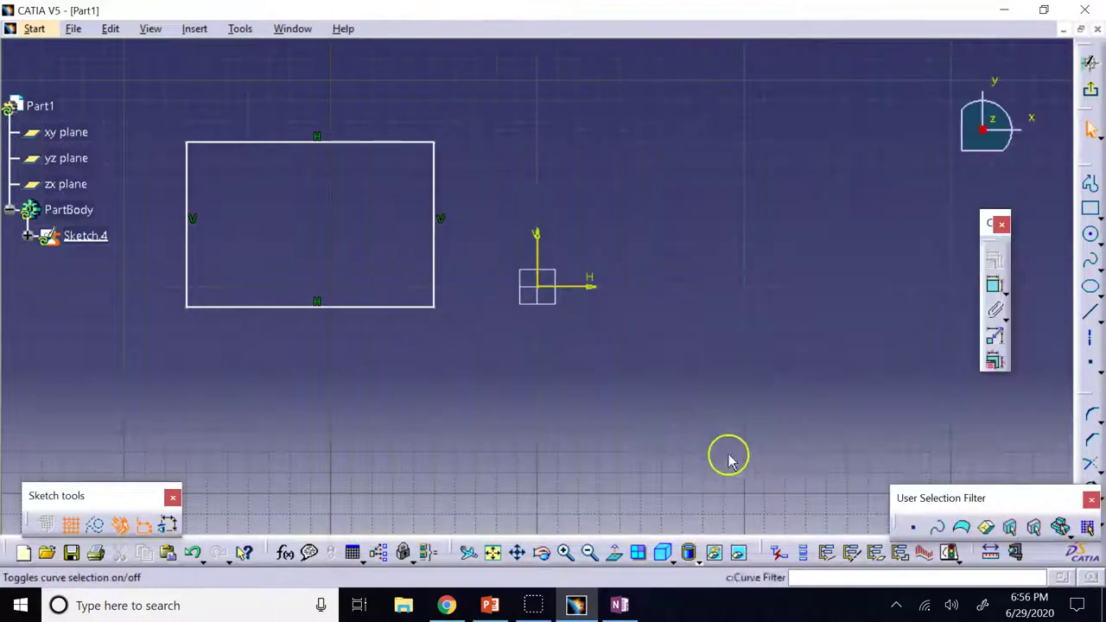
Draw a freehand rectangle to the right of the origin, extending slightly below the H axis
left_click(1091, 208)
left_click(682, 163)
left_click(860, 315)
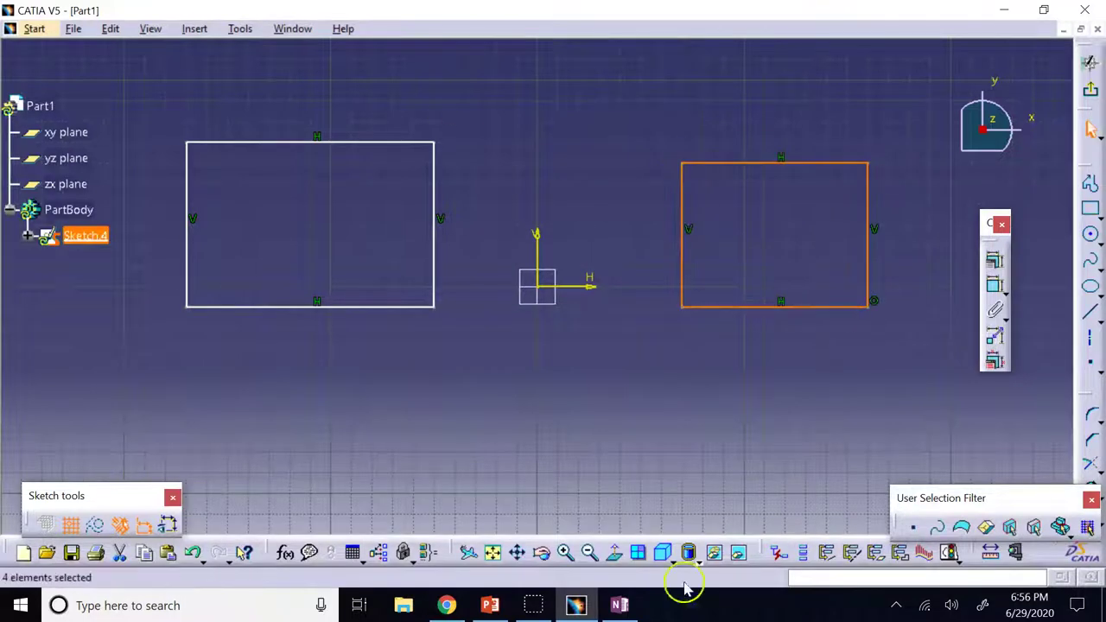
Switch to the PowerPoint lecture and look through the slides on units, auto constraints and common profile mistakes
left_click(621, 605)
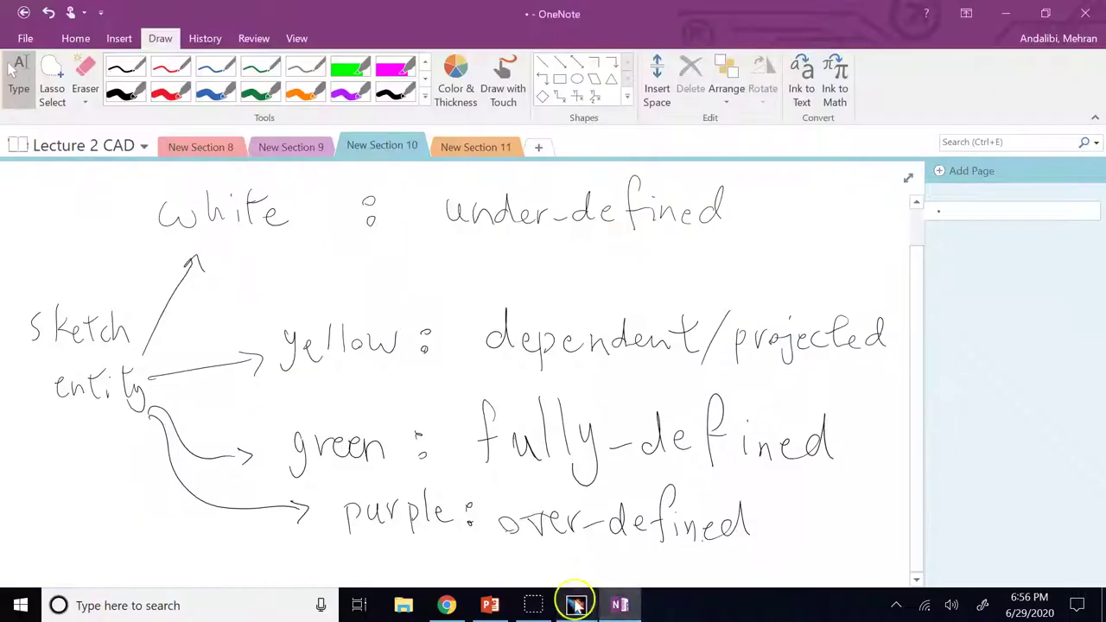
left_click(490, 605)
left_click(128, 327)
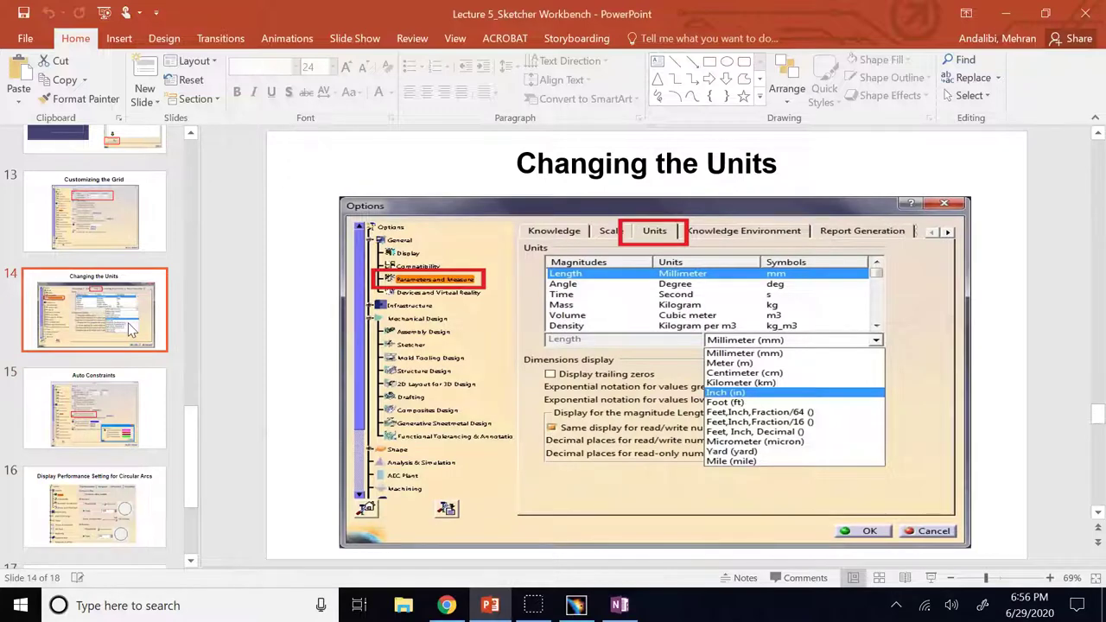
left_click(147, 406)
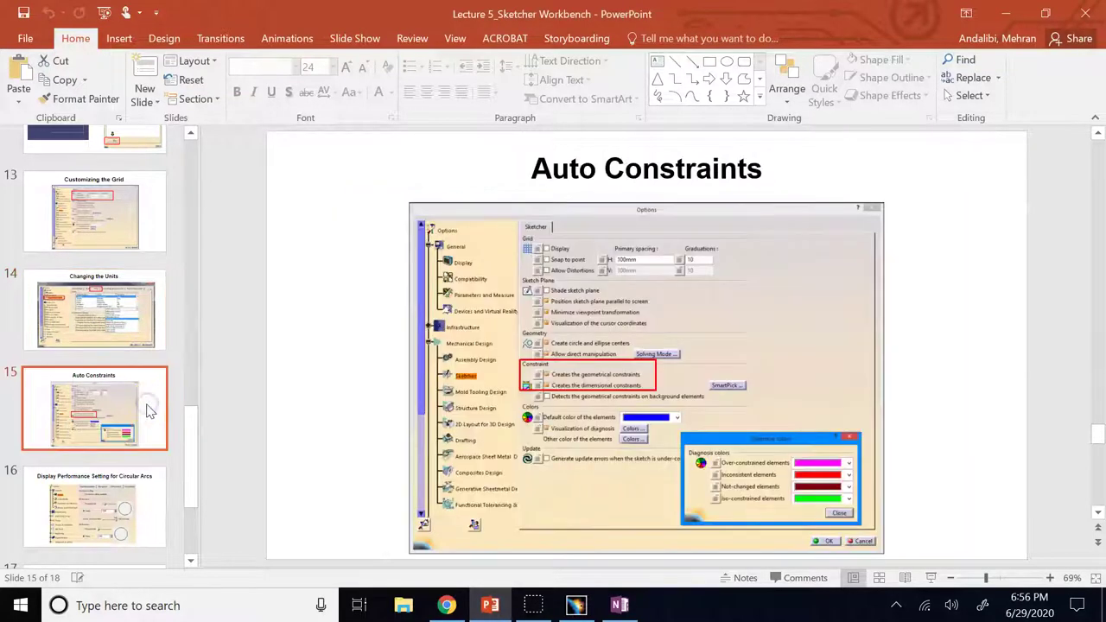
scroll(147, 410, "up", 4)
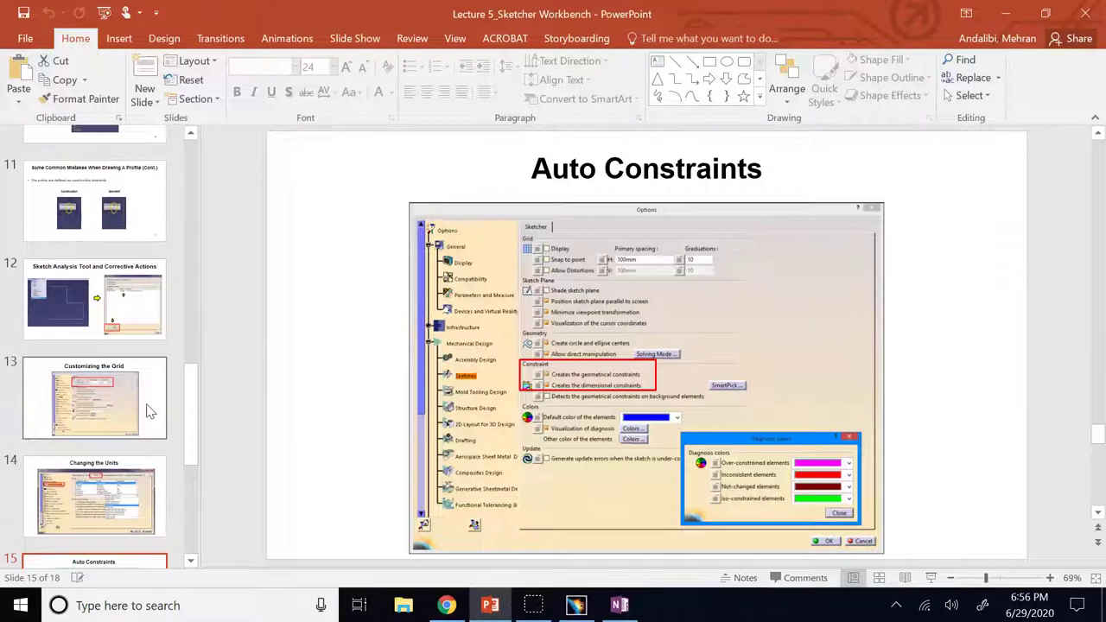
left_click(112, 213)
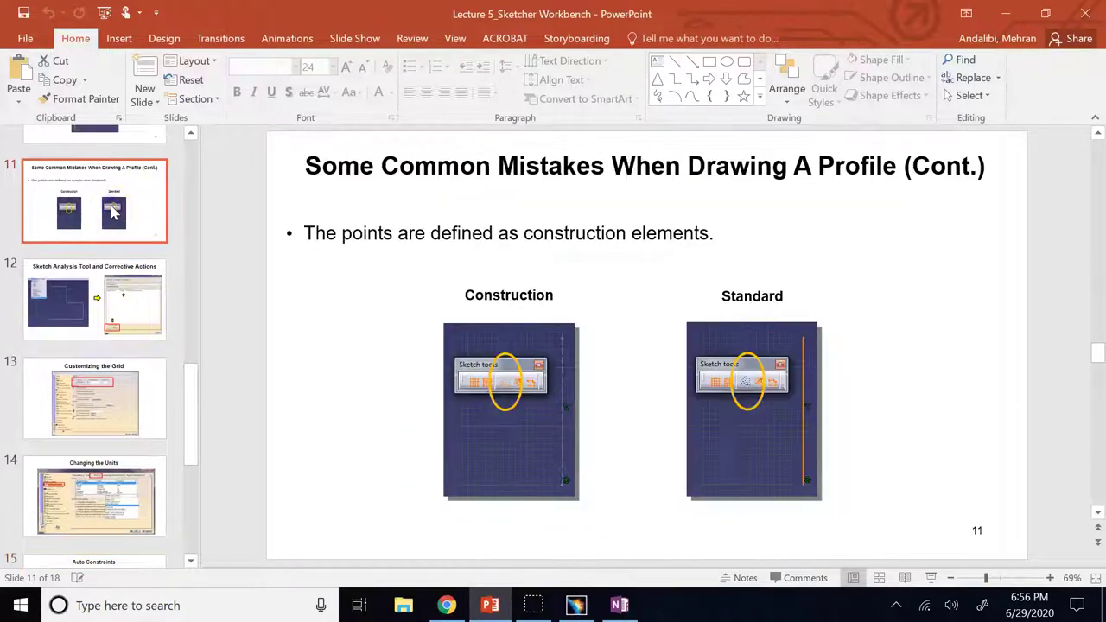
scroll(112, 213, "up", 2)
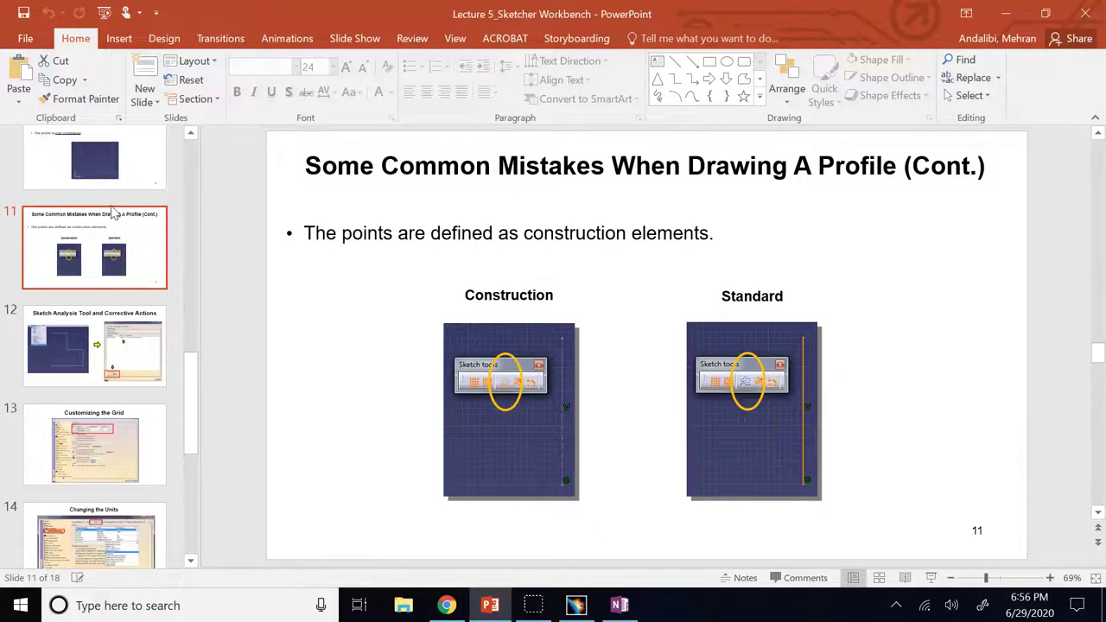
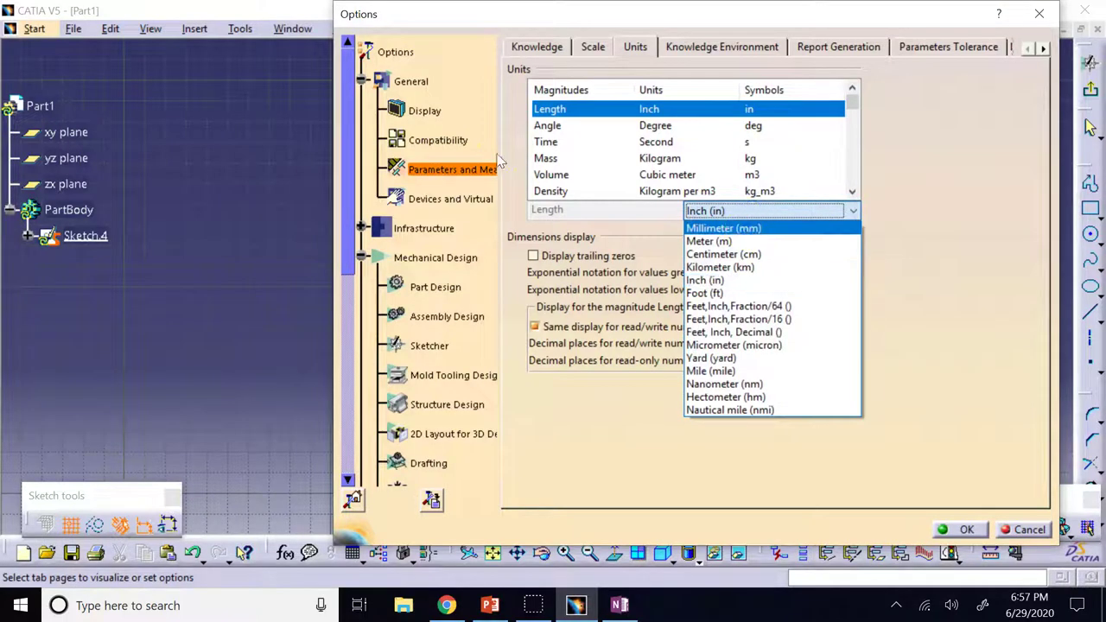
Set the length unit to Millimeter (mm) in the Parameters and Measure options and apply it
left_click(744, 229)
left_click(975, 530)
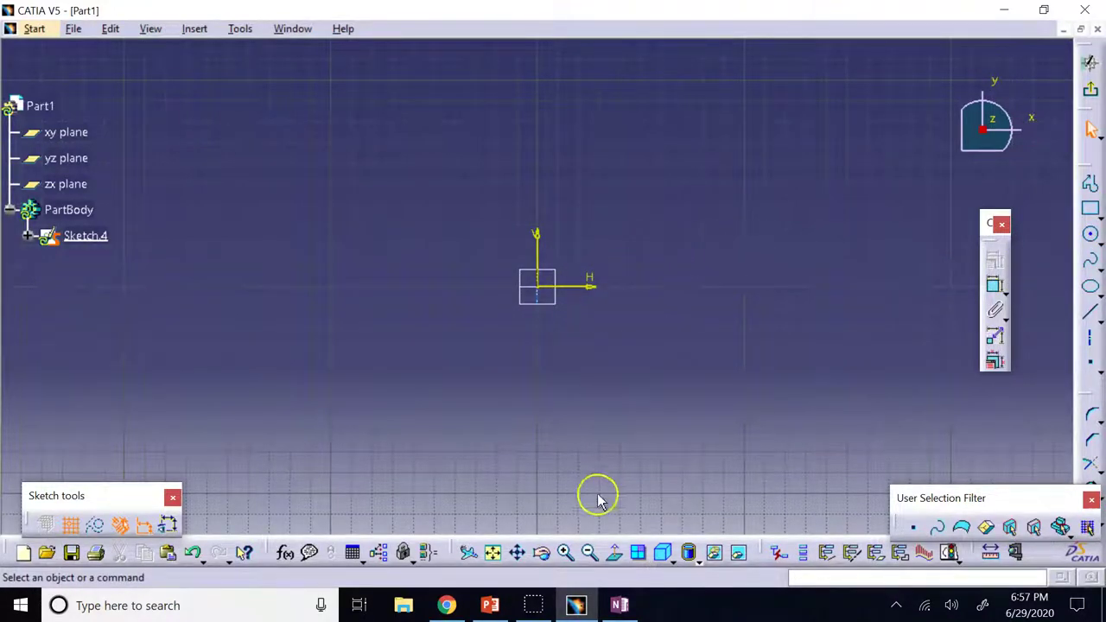
Draw a 100 mm square from H -200 mm, V 100 mm, with its lower side on the H axis
left_click(589, 553)
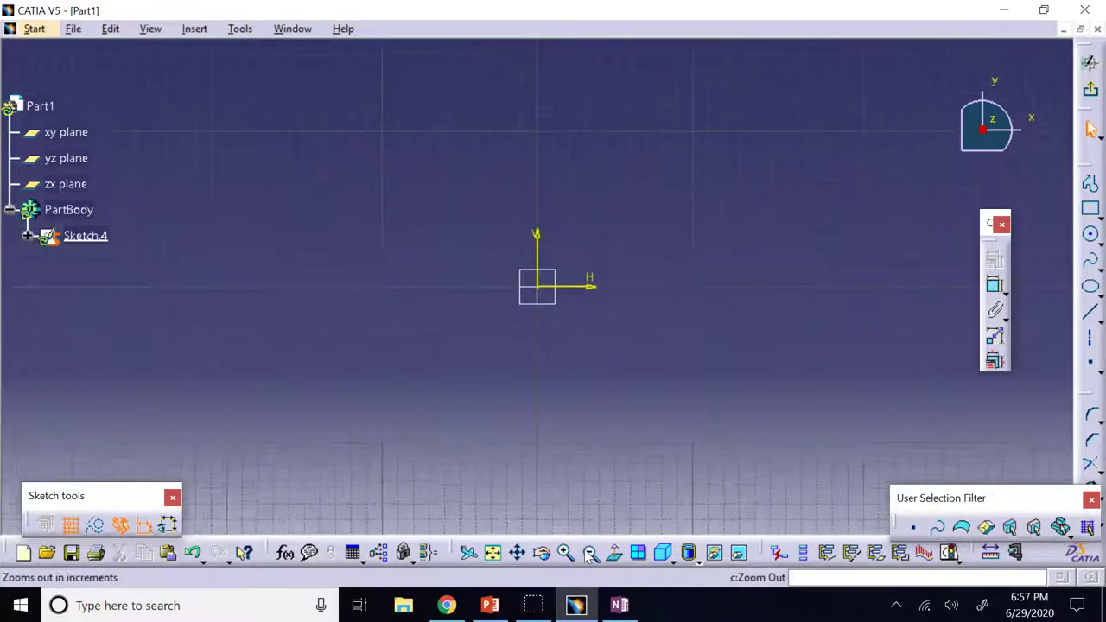
left_click(1091, 209)
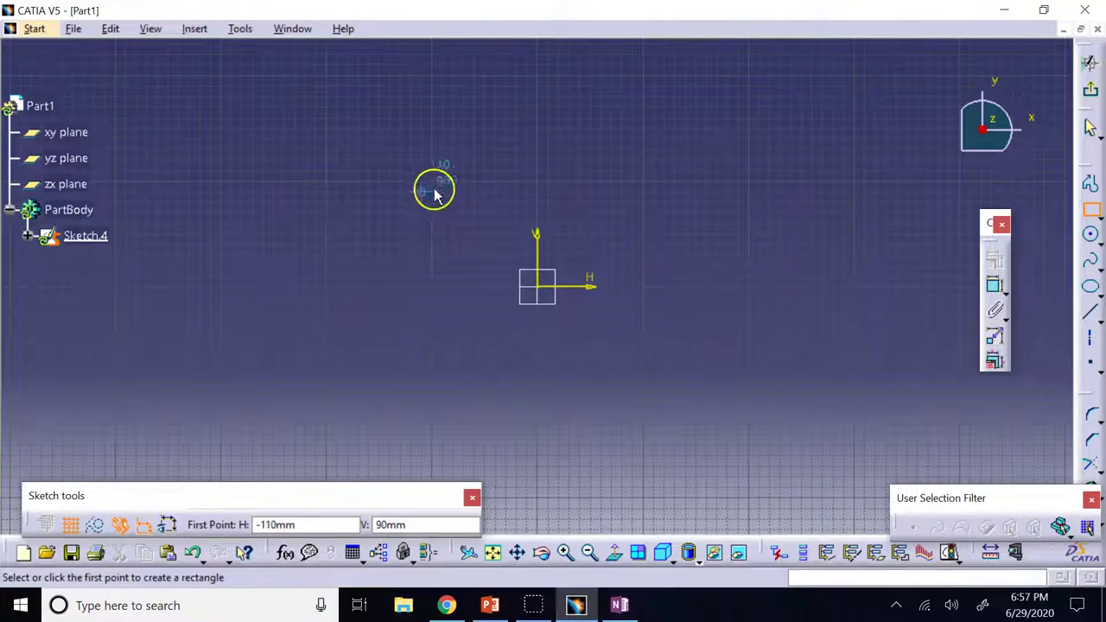
left_click(328, 184)
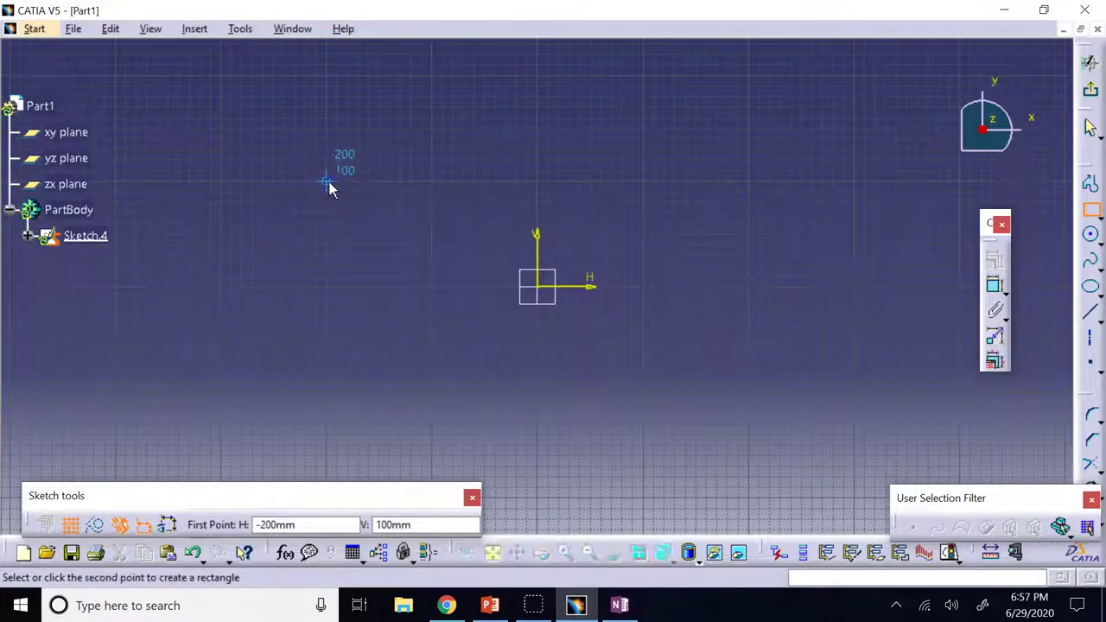
left_click(432, 286)
left_click(676, 225)
Draw a second 100 mm square diagonally above the first, ending at the first square's upper-left corner
left_click(1091, 208)
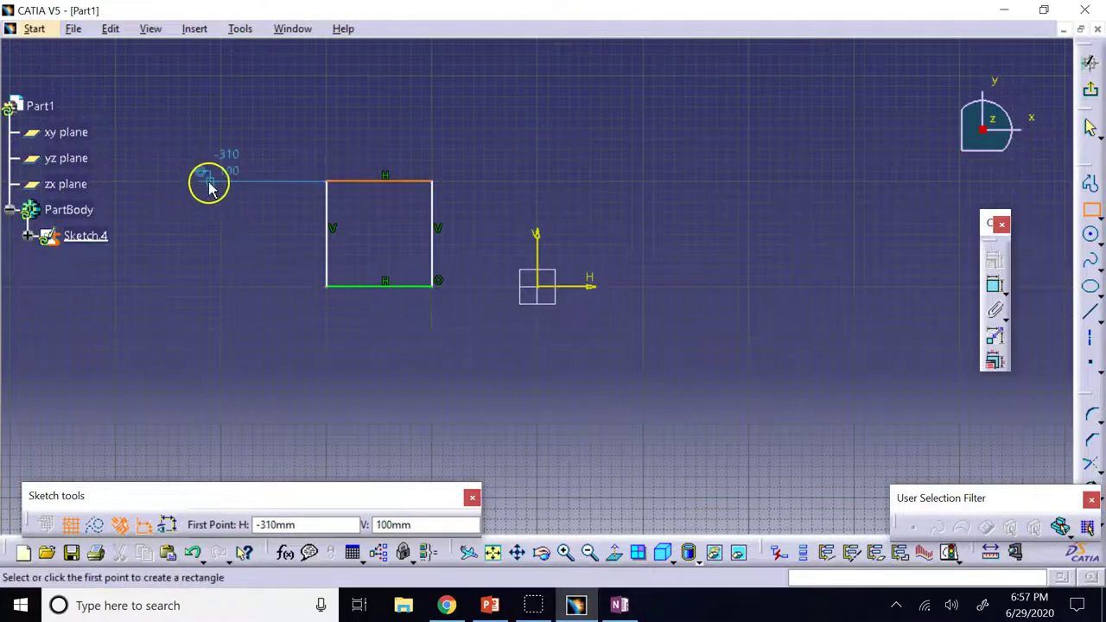
left_click(221, 76)
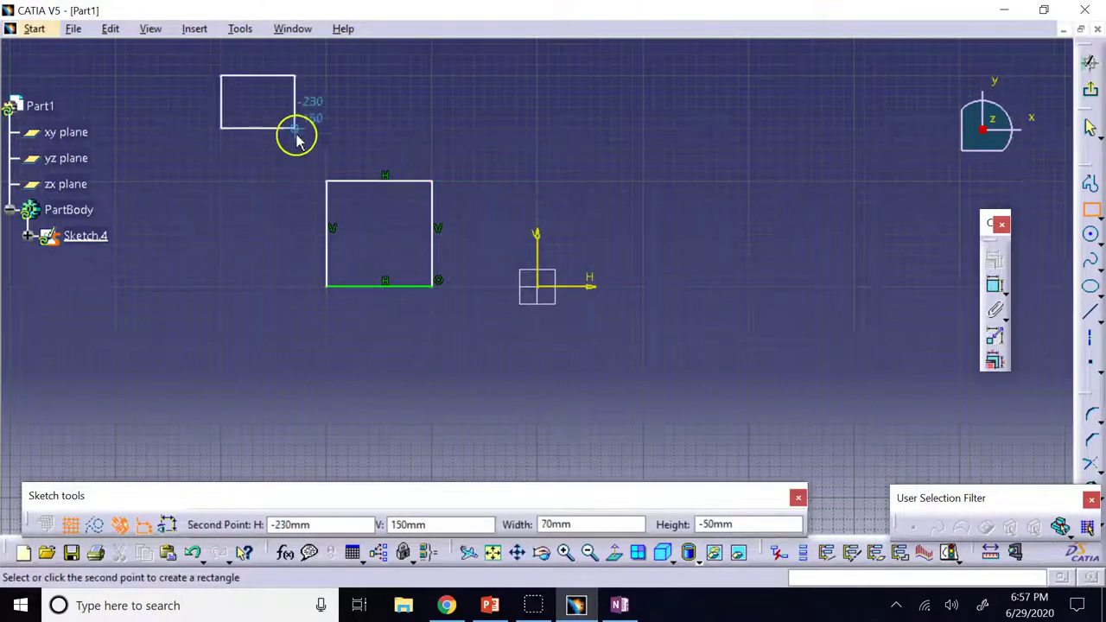
left_click(327, 181)
left_click(578, 156)
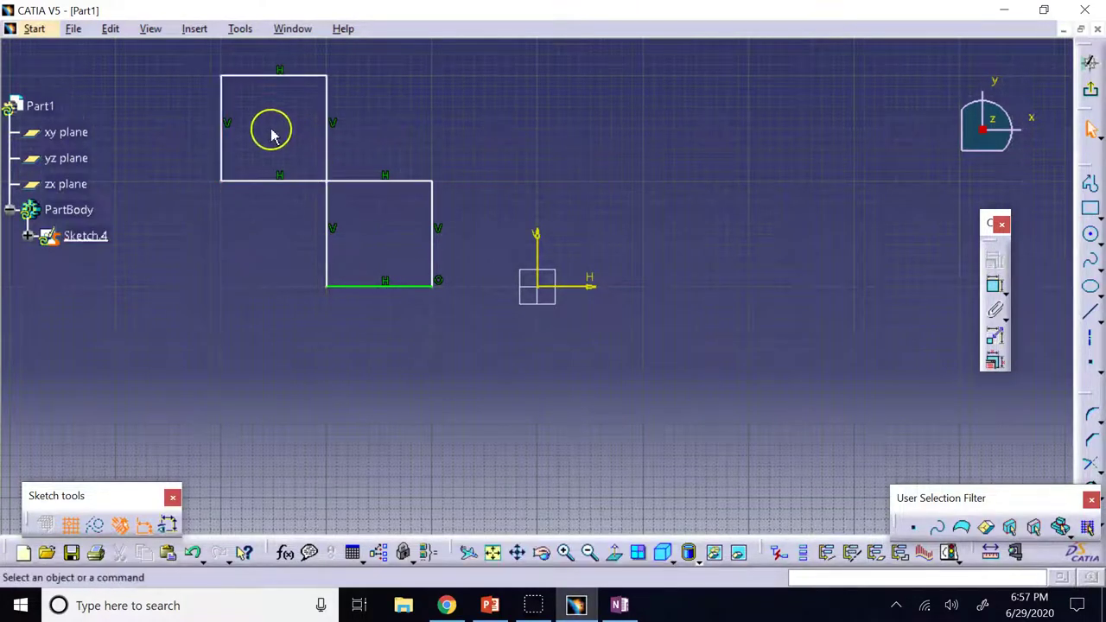
Draw a 10 mm square inside the upper-right corner of the first square
left_click(1091, 209)
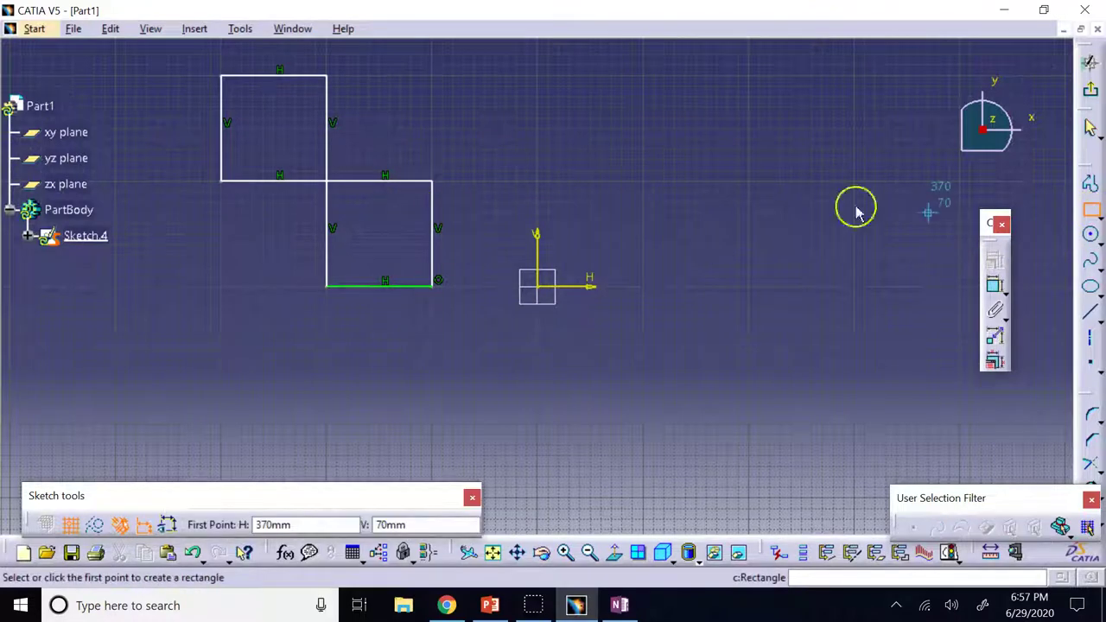
left_click(433, 182)
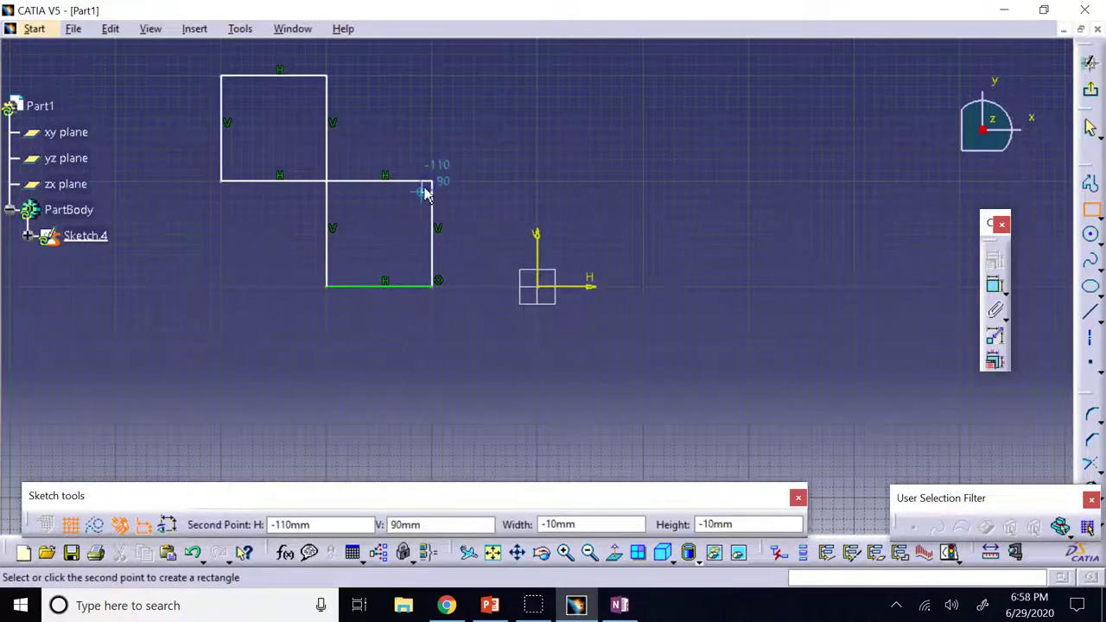
left_click(423, 191)
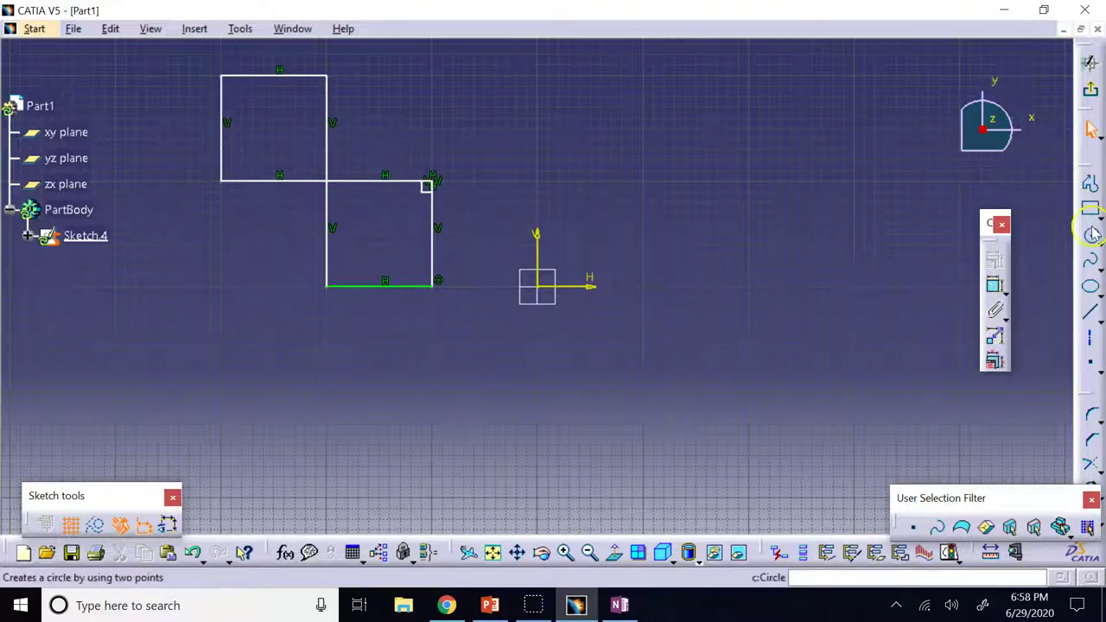
Dimension the lower side of the upper square, placing the dimension text beyond the side's right end
left_click(995, 283)
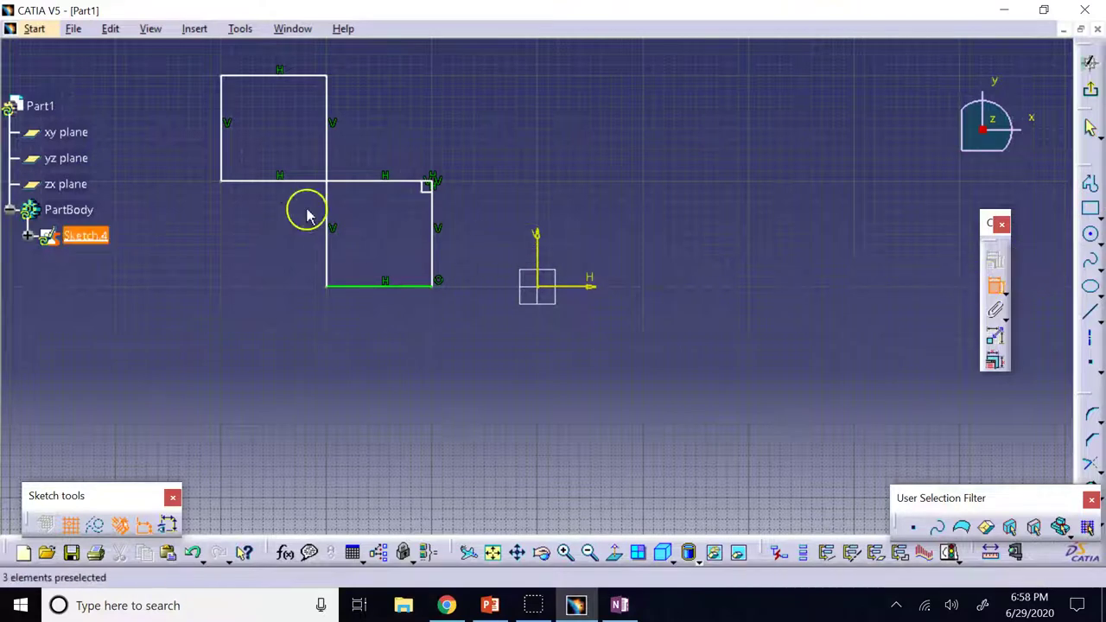
left_click(294, 181)
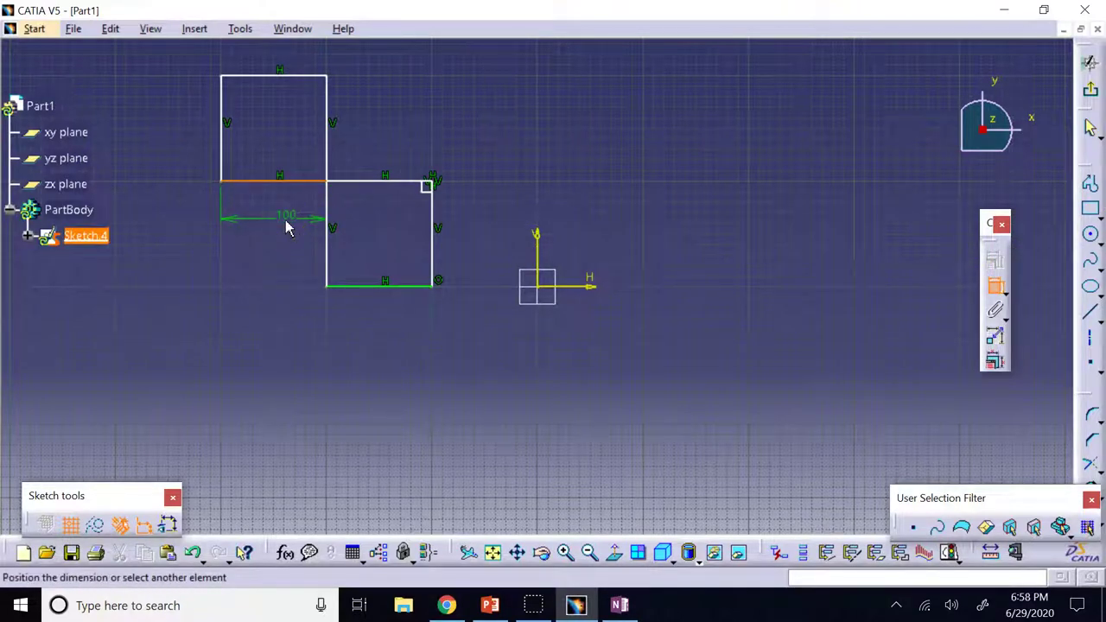
left_click_drag(346, 220, 432, 194)
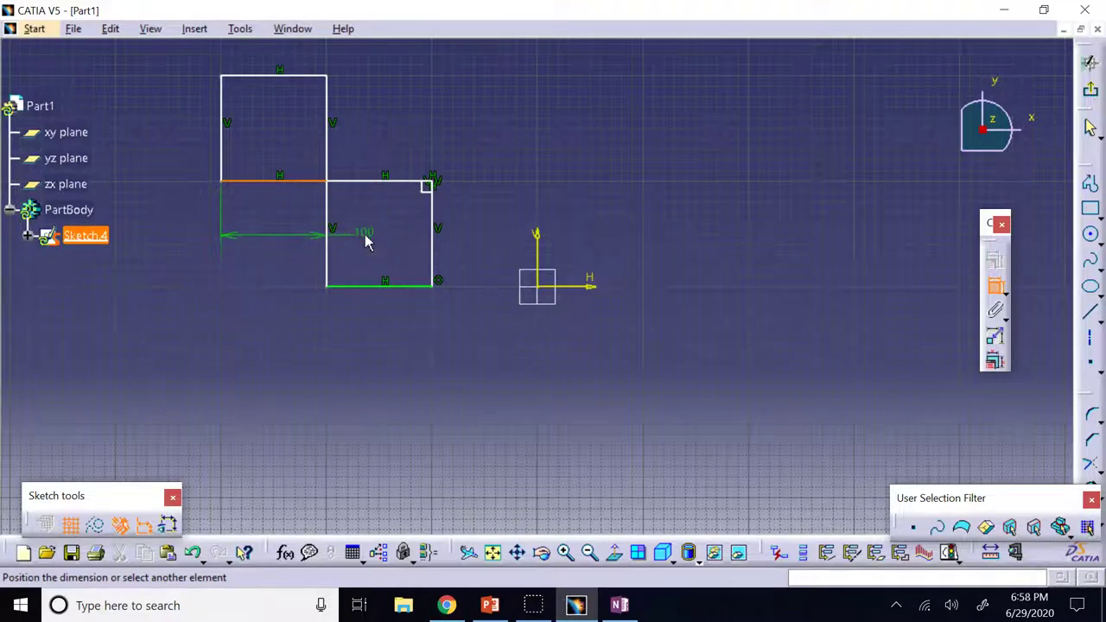
left_click(368, 233)
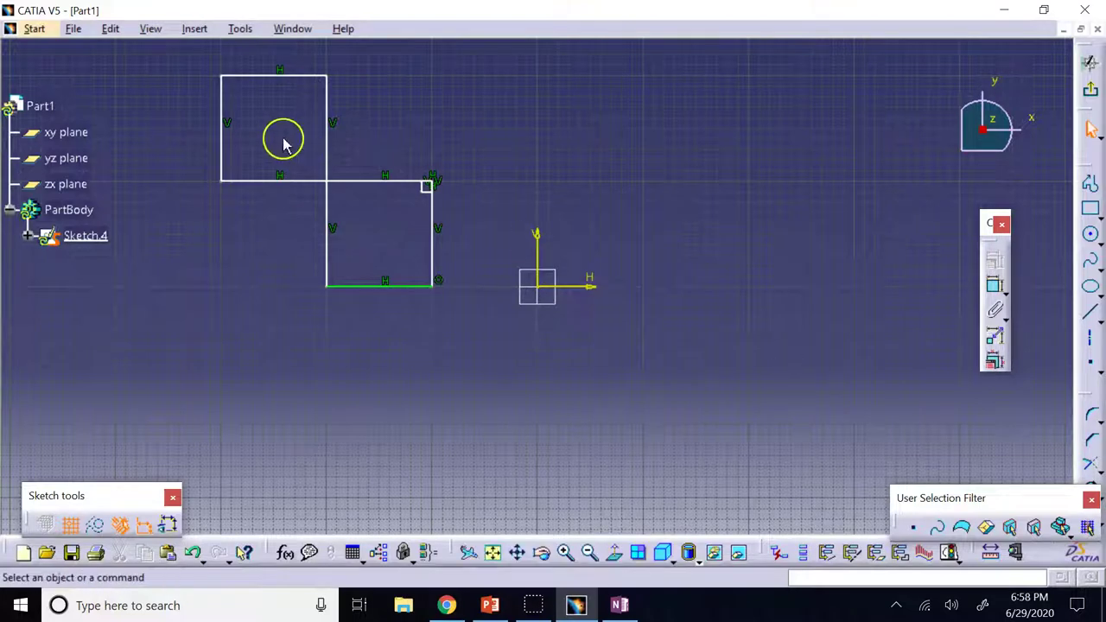
Delete all three squares and draw a large circle centered on the sketch origin
left_click_drag(183, 60, 475, 323)
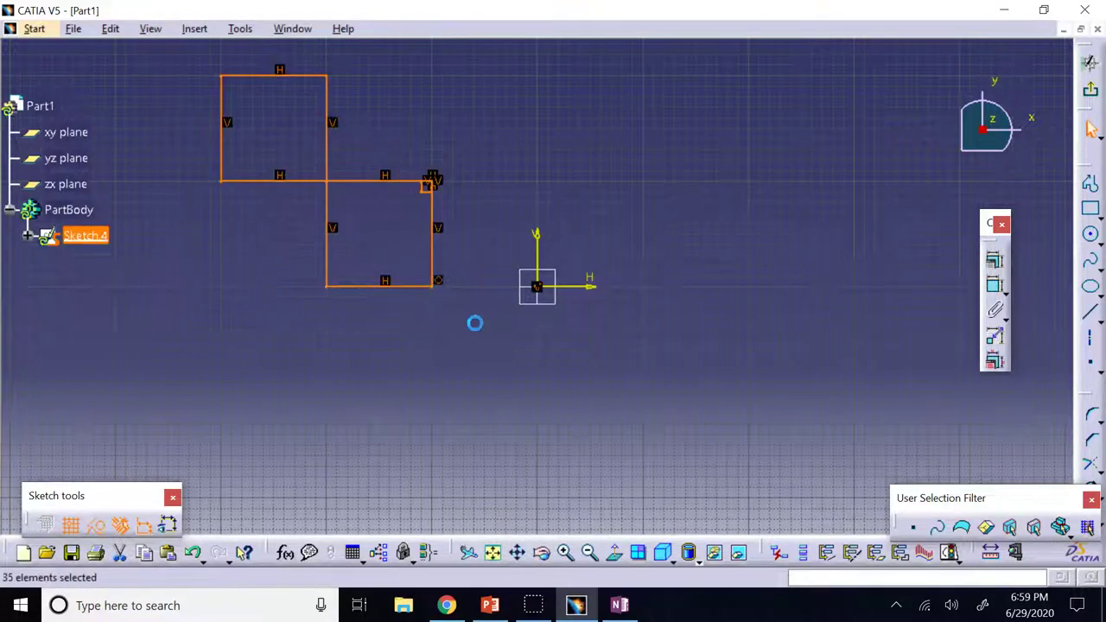
key("Delete")
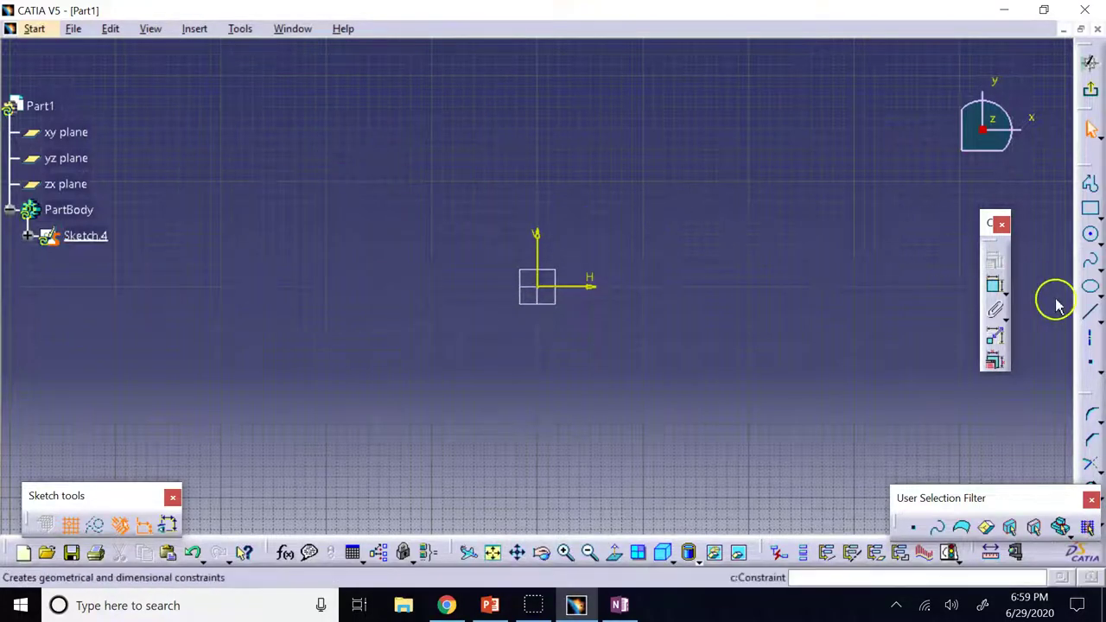
left_click(1090, 234)
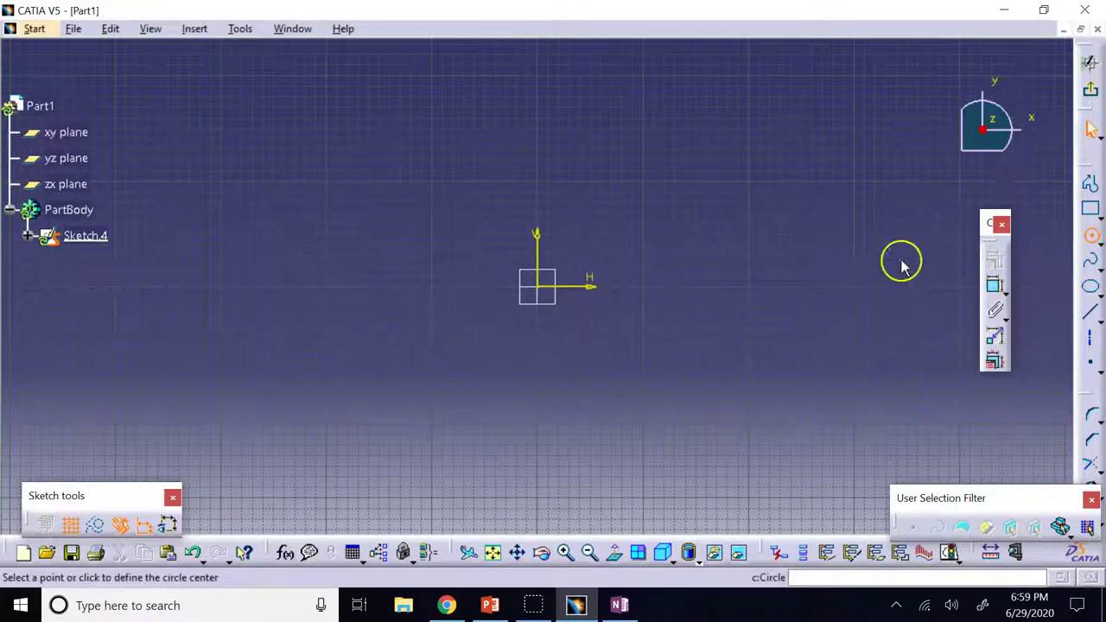
left_click(537, 280)
left_click(424, 180)
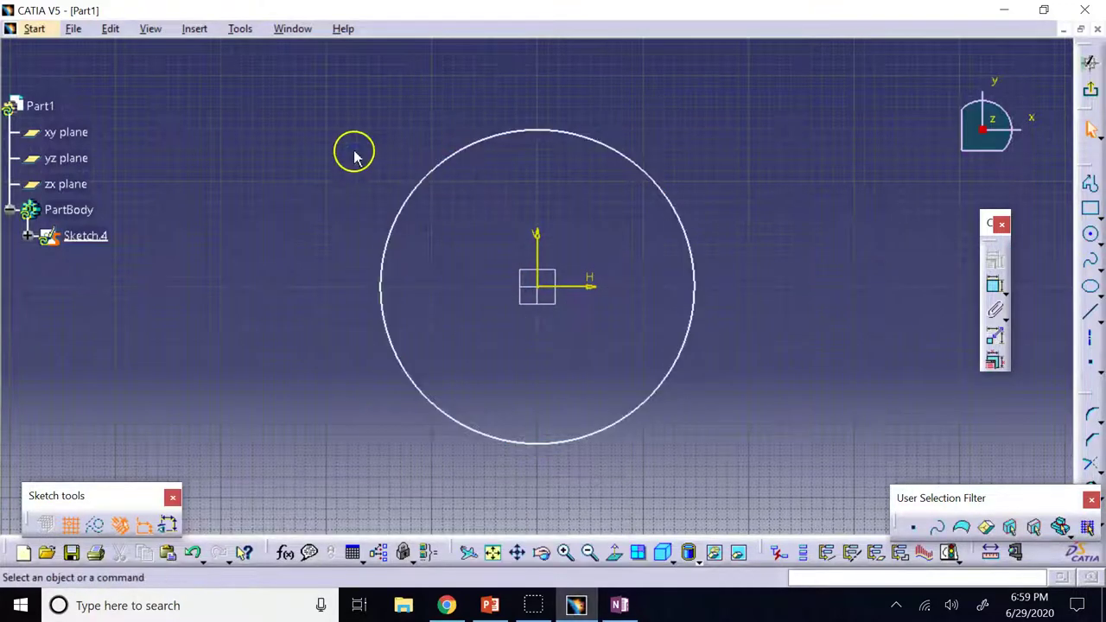
Set the Sketcher grid graduations to 20 in the options, keeping the 100 mm primary spacing
left_click(240, 29)
left_click(279, 217)
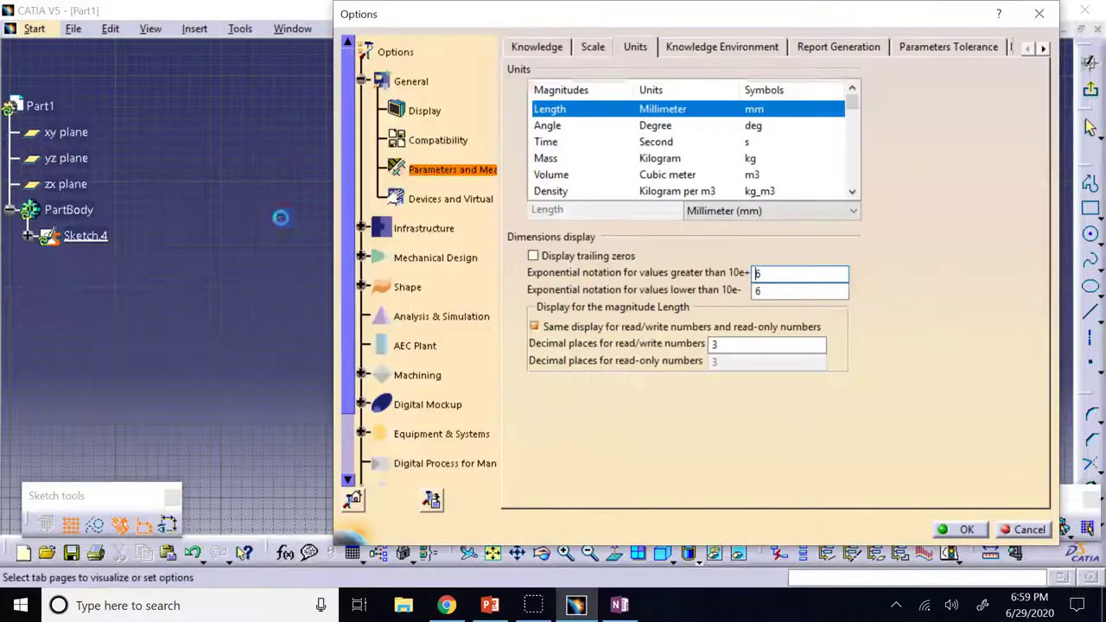
left_click(402, 264)
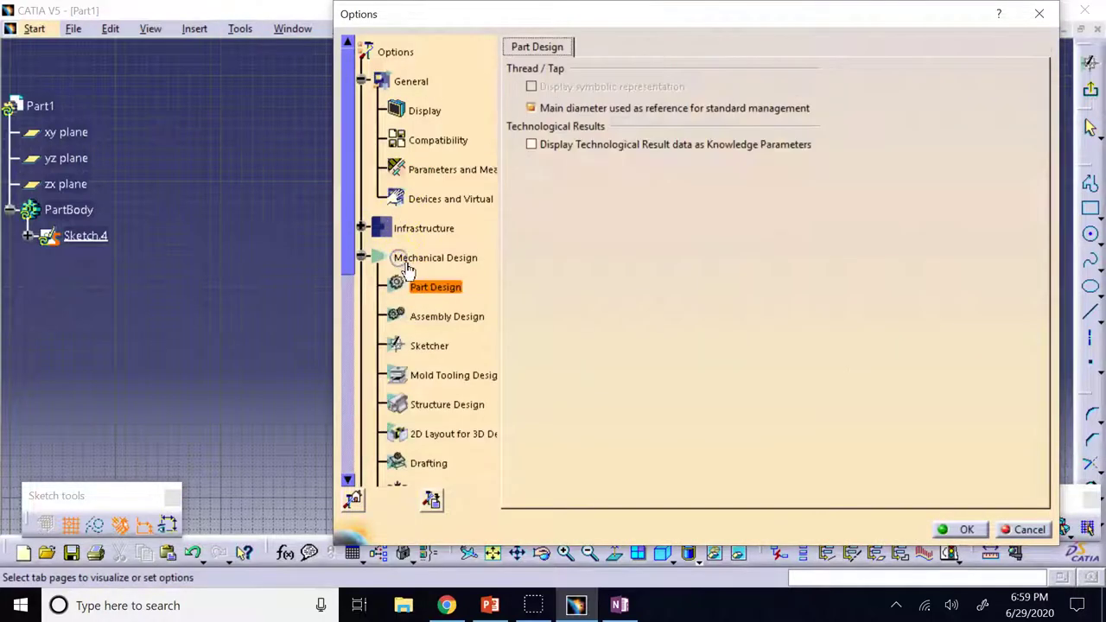
left_click(440, 346)
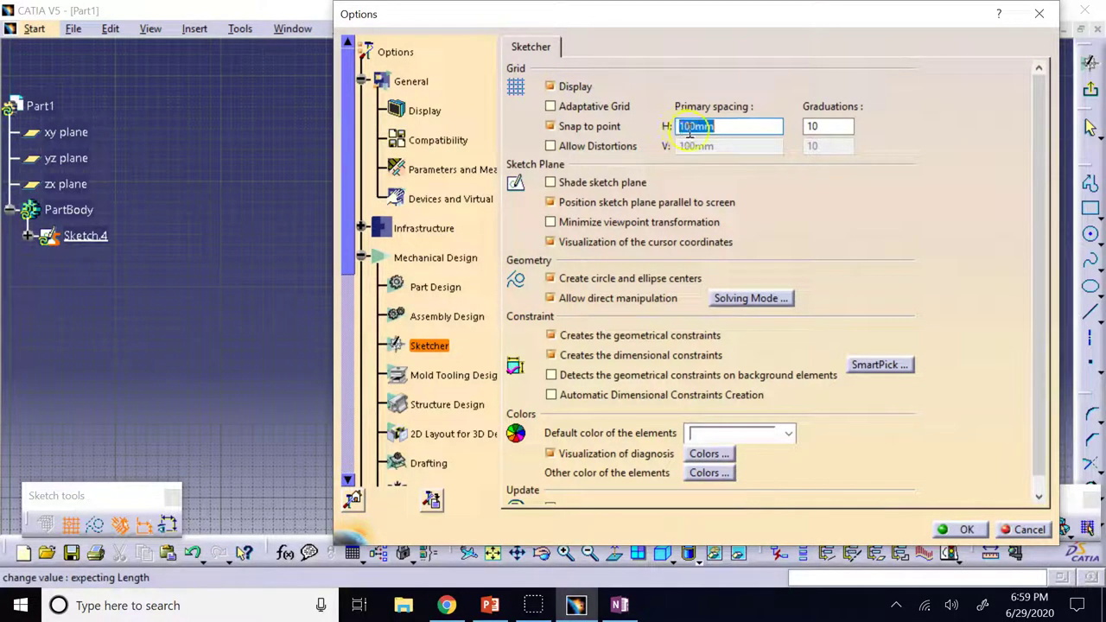
left_click_drag(719, 127, 647, 130)
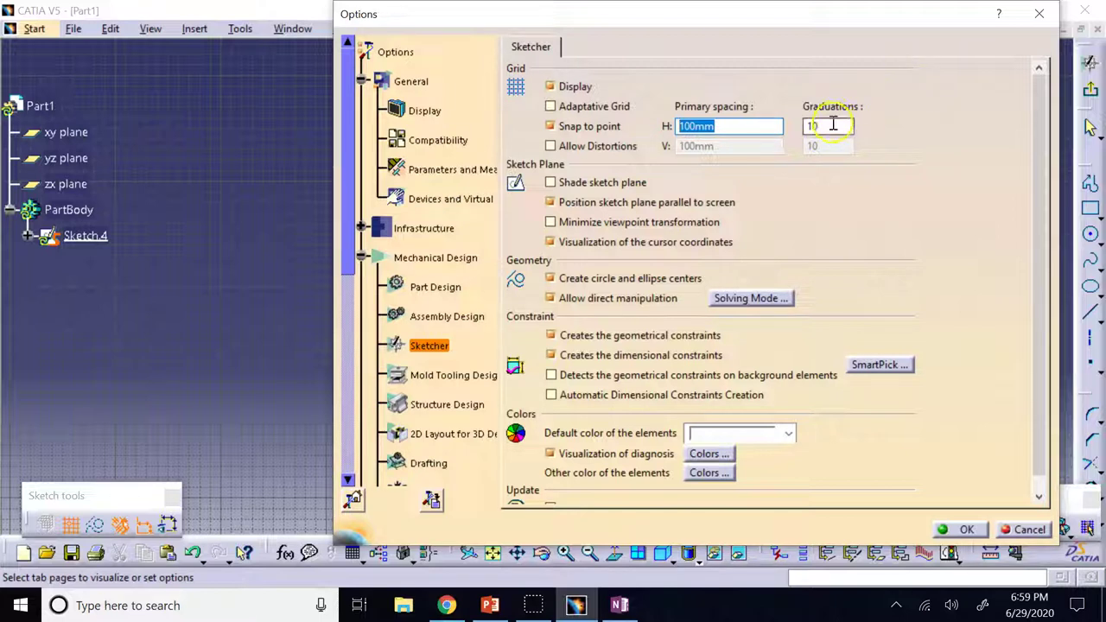
left_click(804, 127)
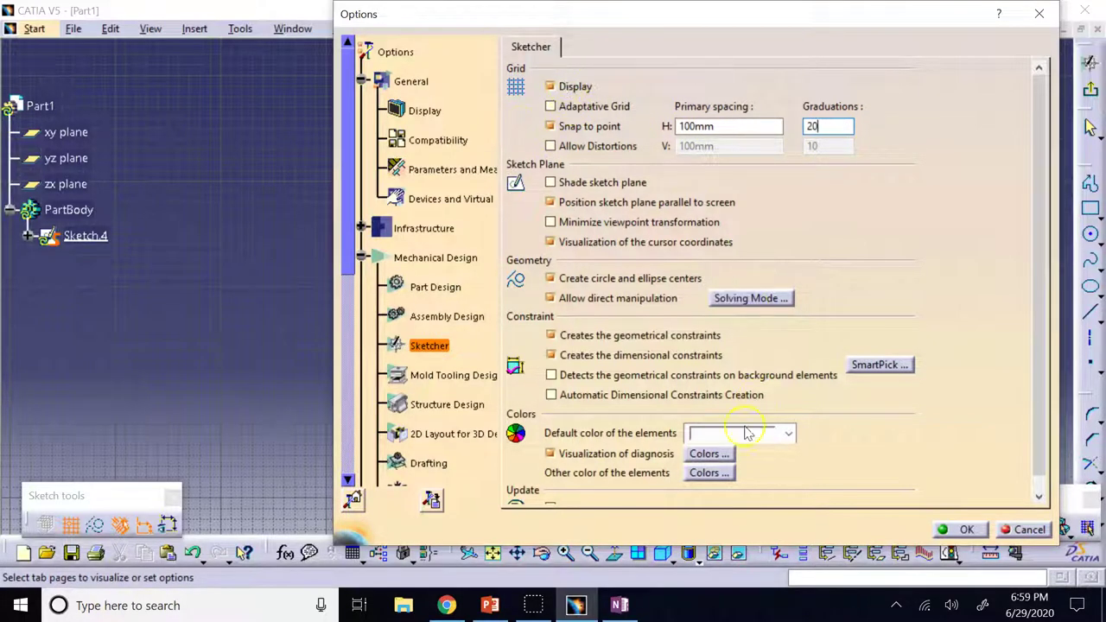
left_click(964, 530)
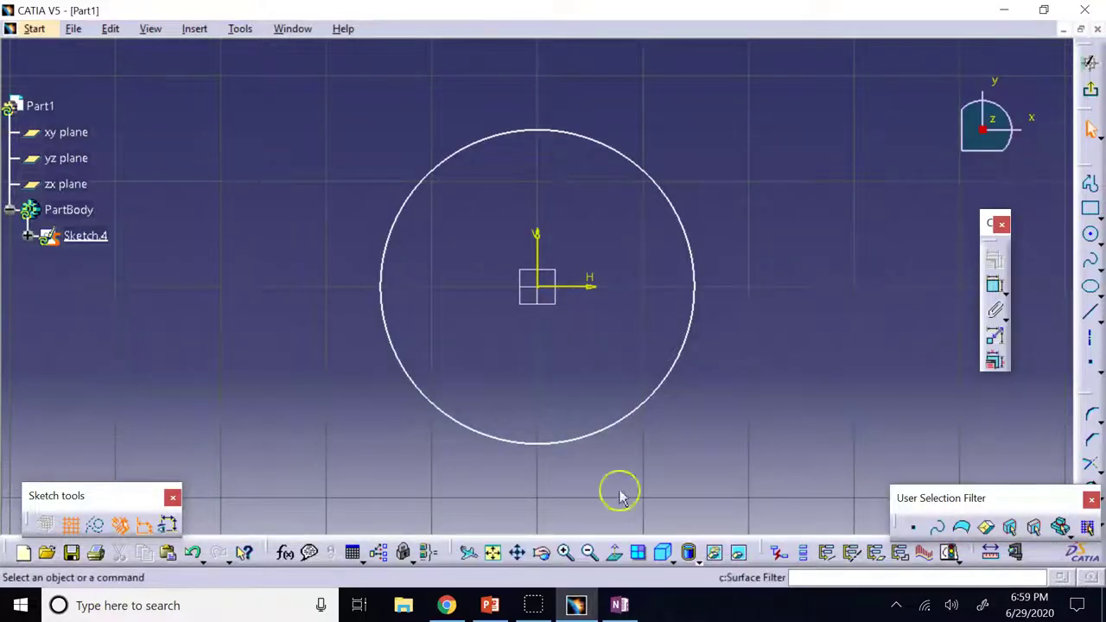
Draw a 100 mm square from the sketch origin up to the grid point at H 100 mm, V 100 mm inside the circle
left_click(493, 552)
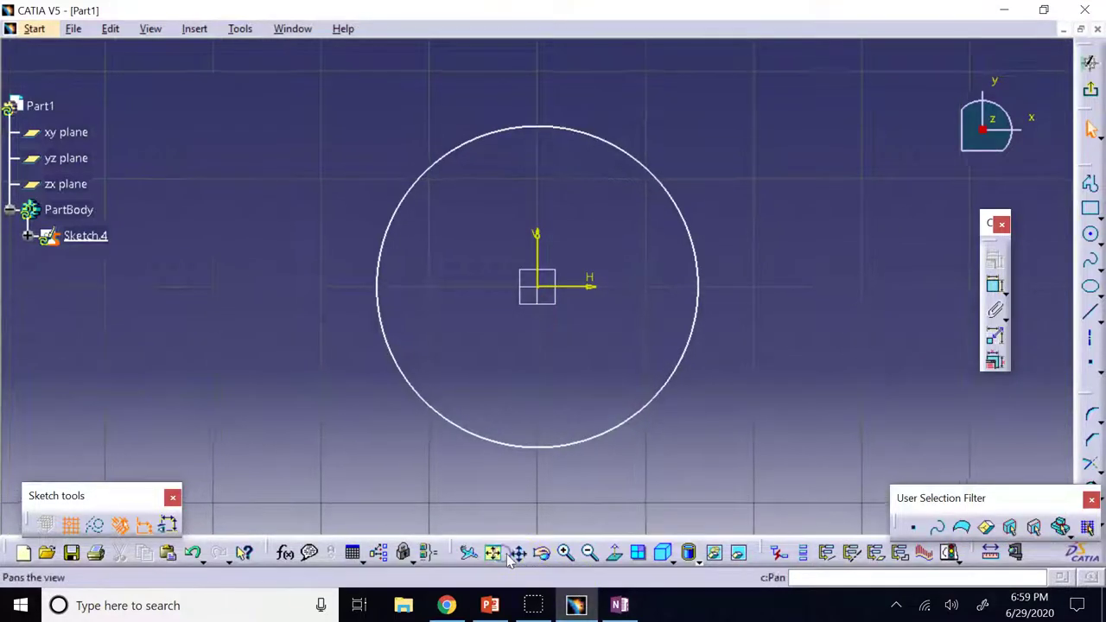
scroll(396, 380, "down", 5)
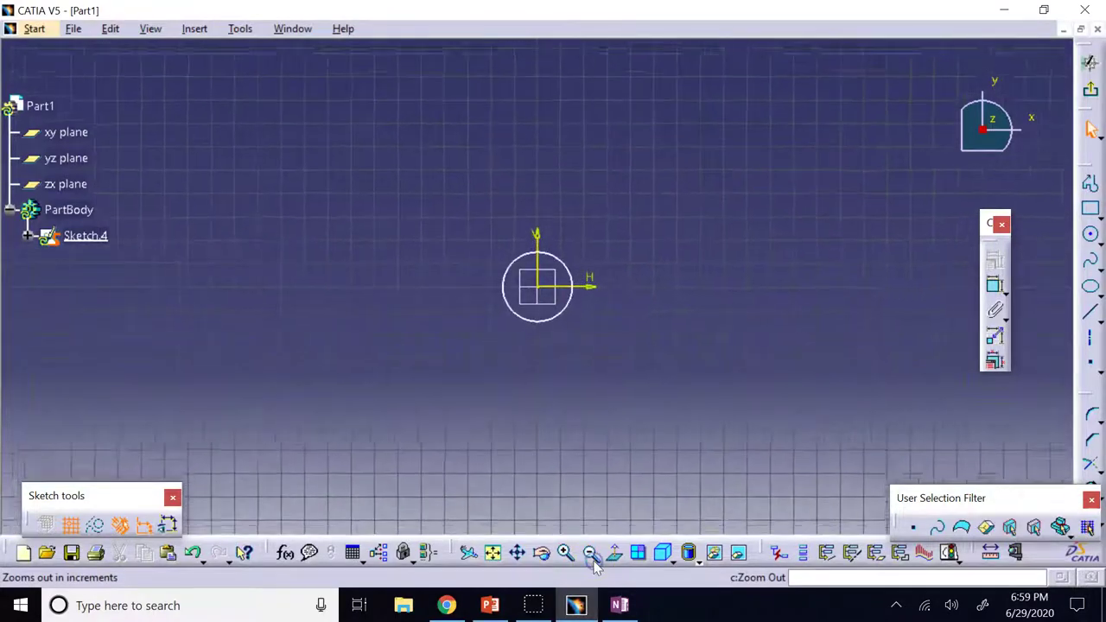
left_click(590, 554)
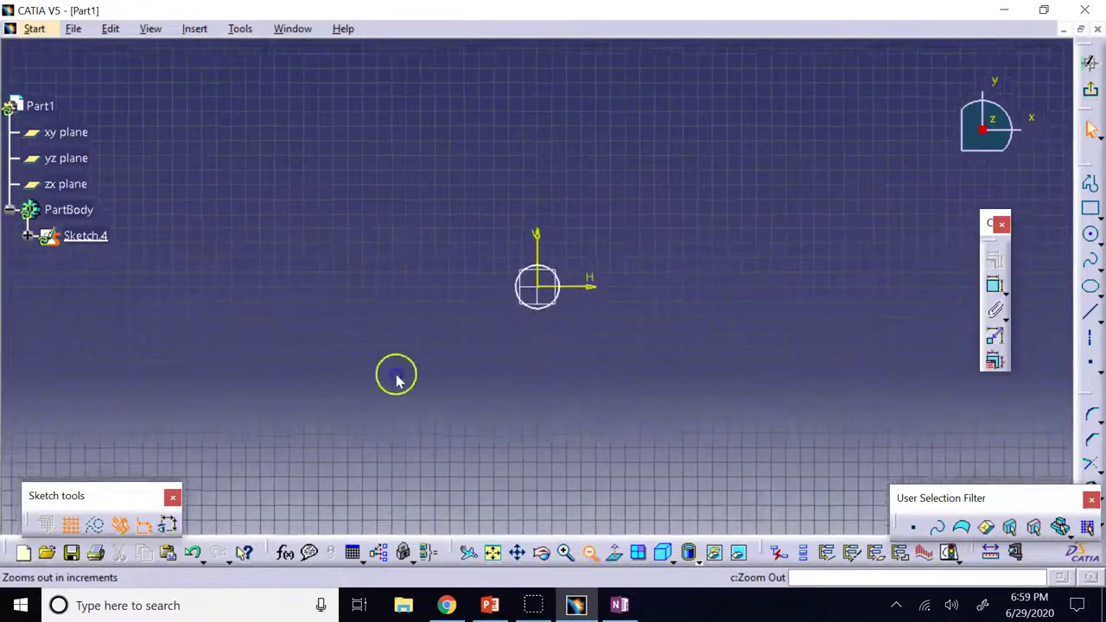
left_click(592, 558)
left_click(569, 557)
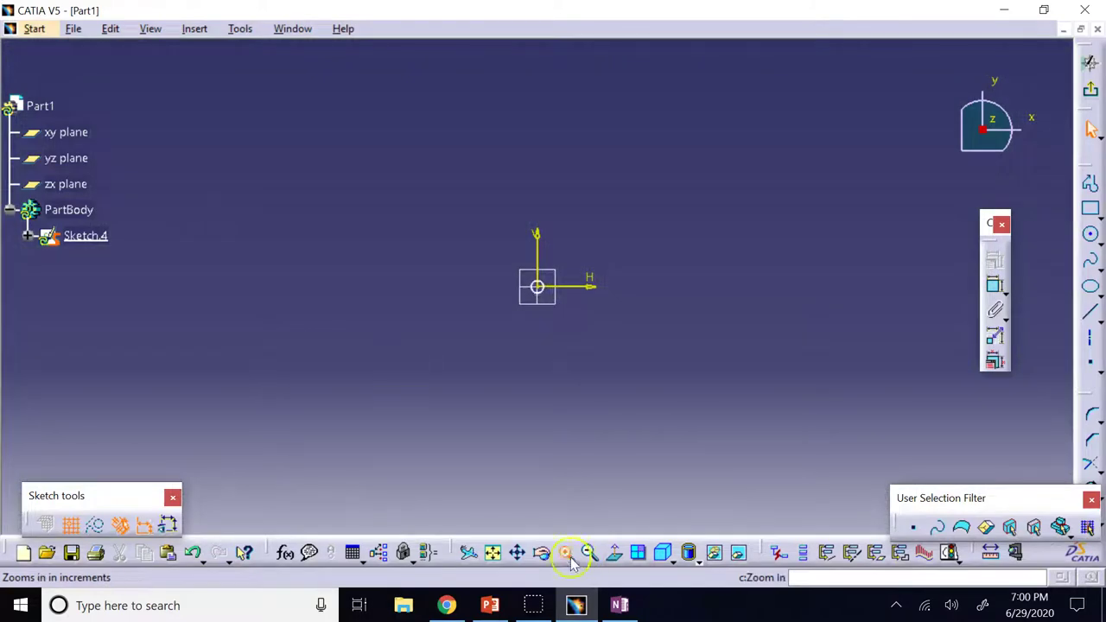
left_click(569, 558)
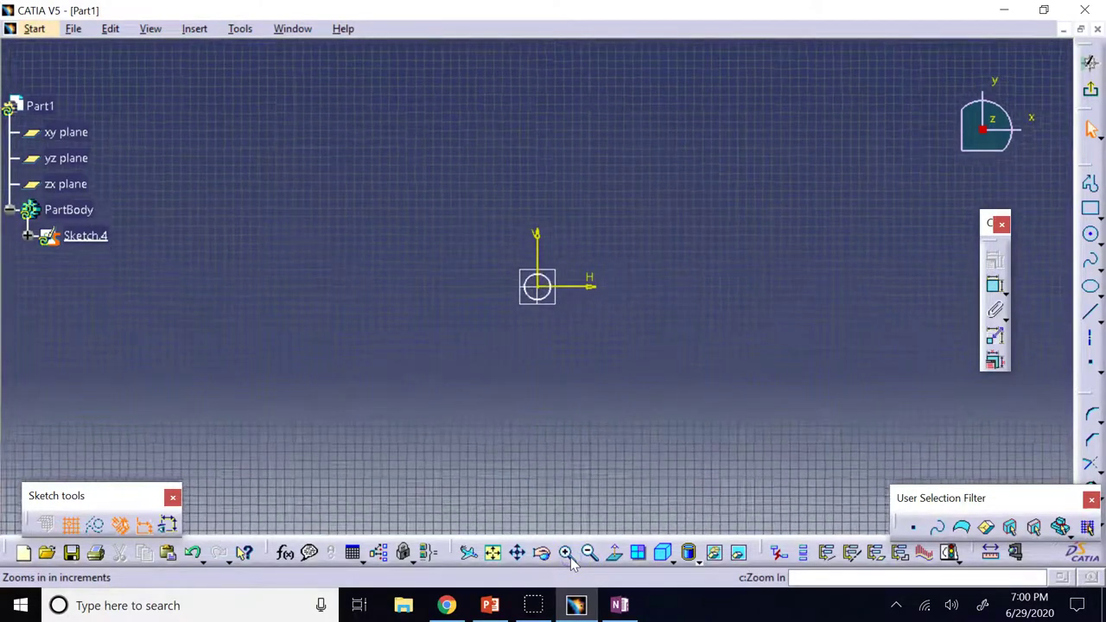
left_click(1090, 210)
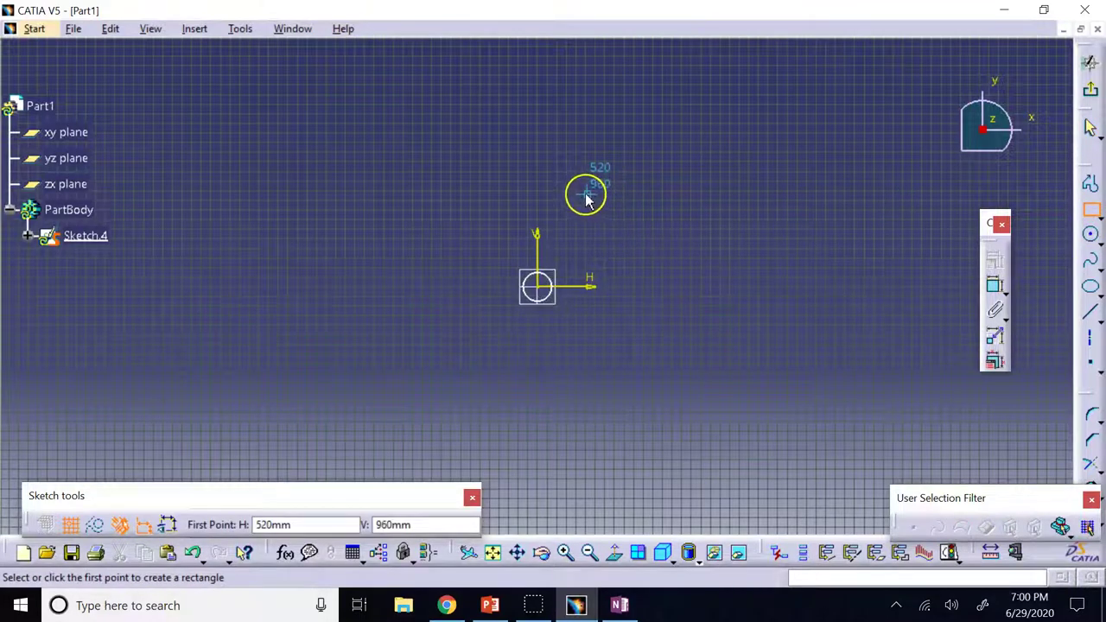
left_click(538, 287)
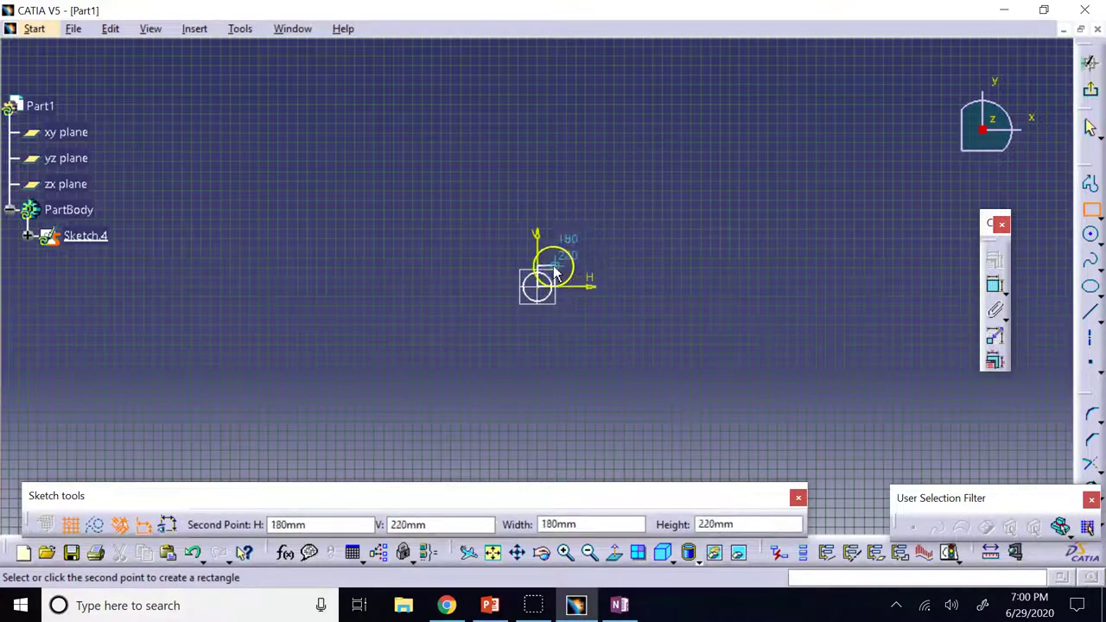
left_click(567, 554)
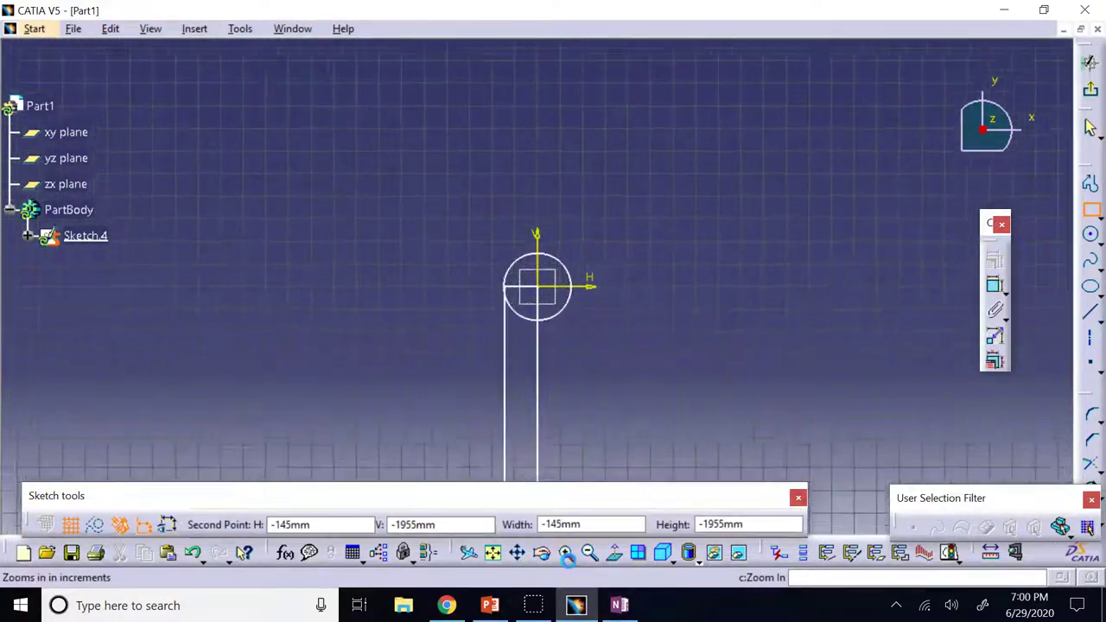
left_click(567, 554)
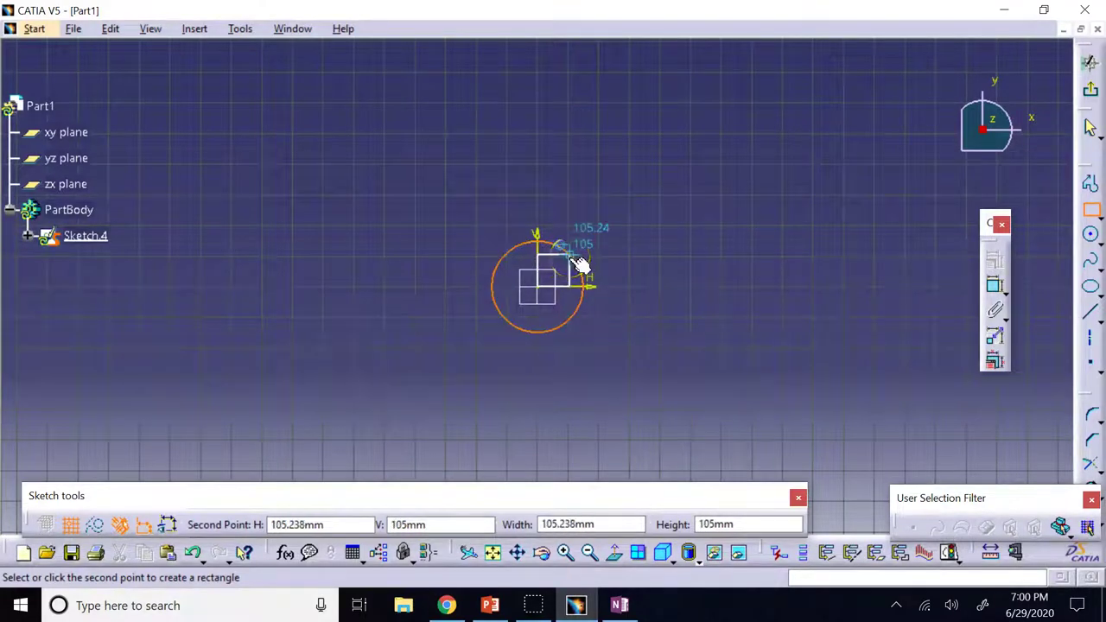
left_click(627, 378)
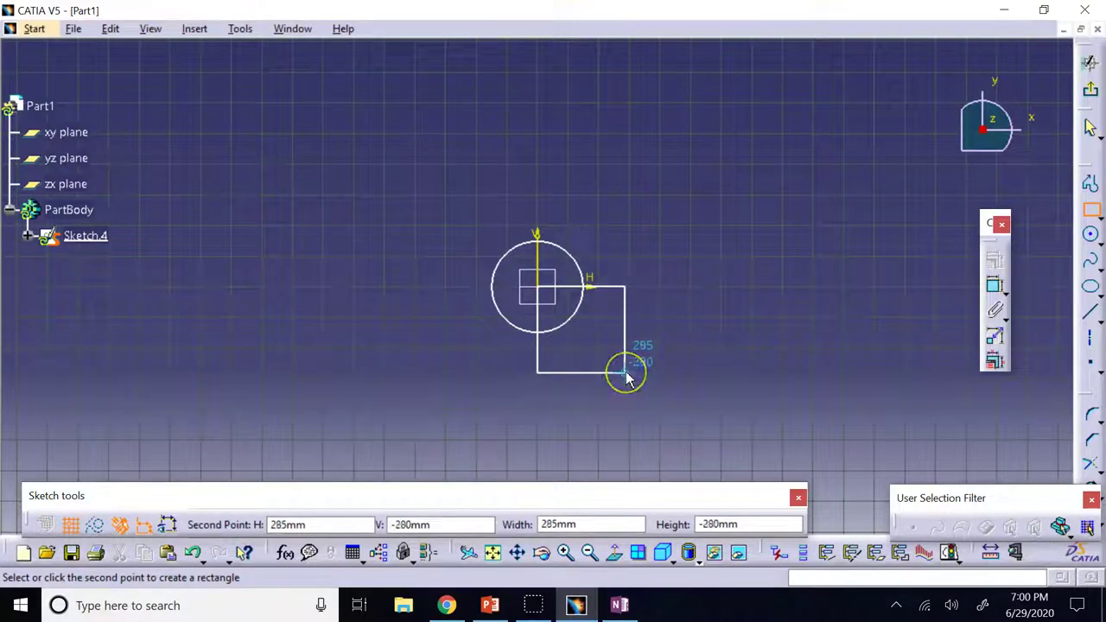
left_click(568, 553)
left_click(568, 553)
left_click(568, 553)
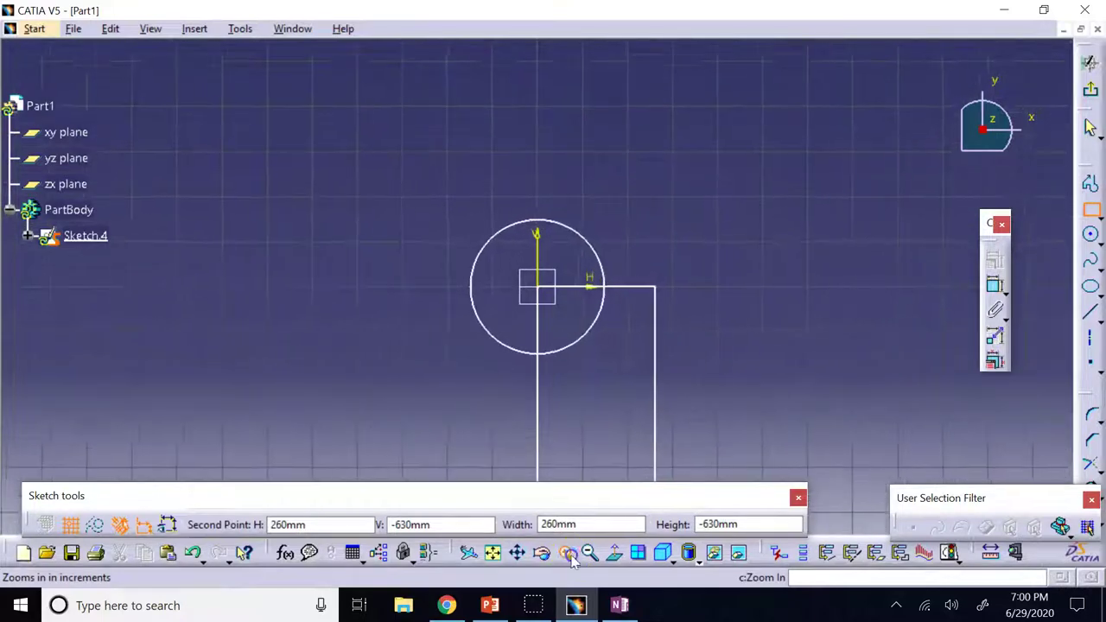
left_click(568, 554)
left_click(568, 553)
left_click(568, 553)
left_click(568, 553)
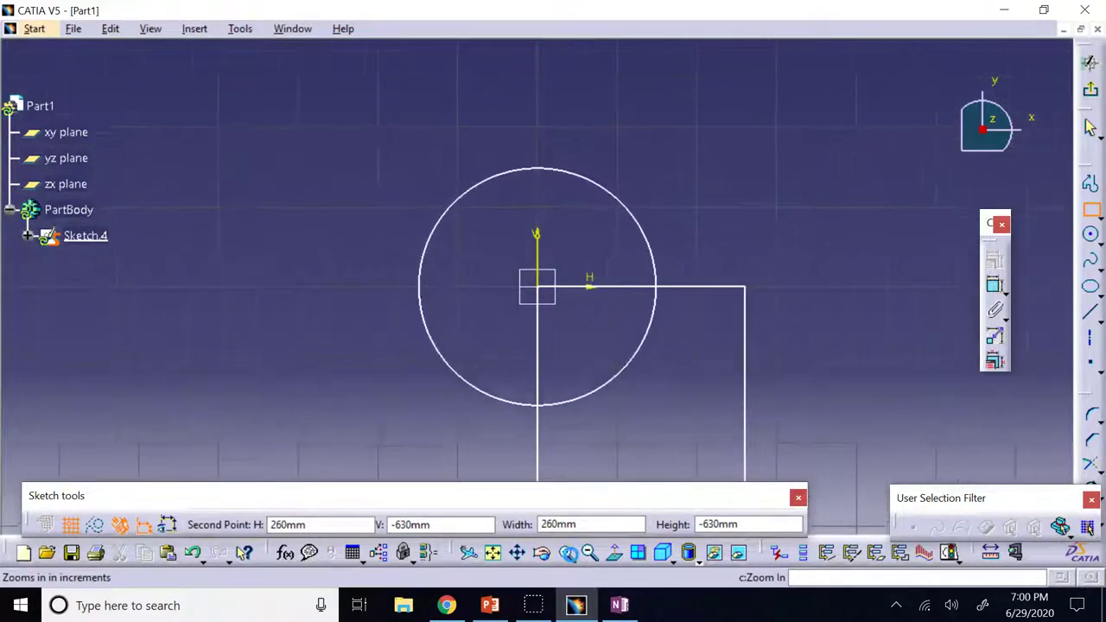
left_click(568, 553)
left_click(568, 553)
left_click(568, 553)
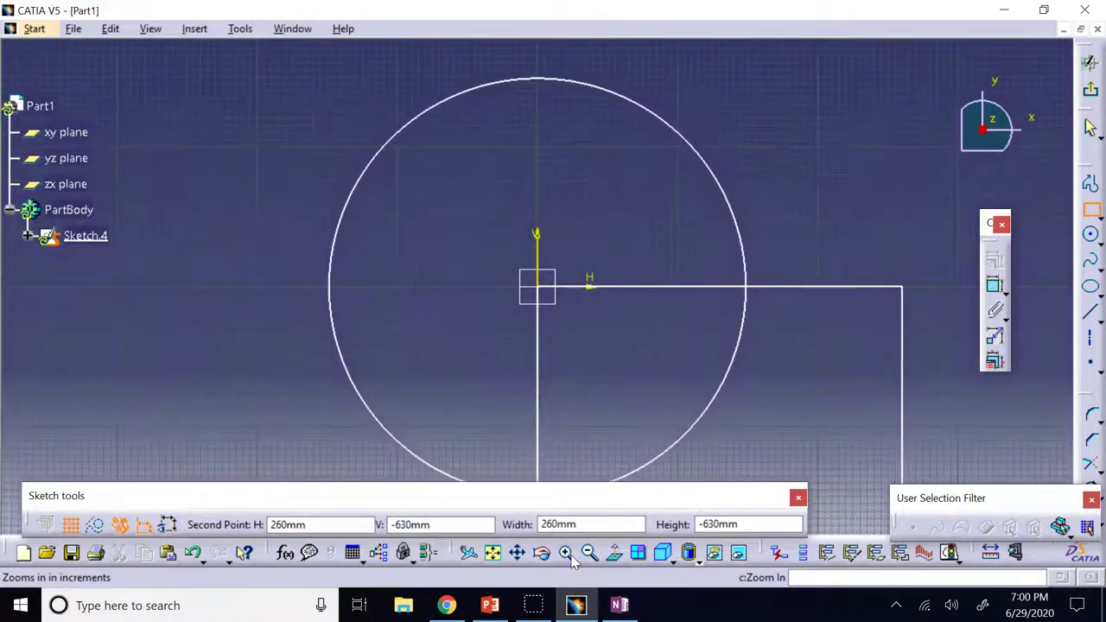
left_click(568, 553)
left_click(568, 554)
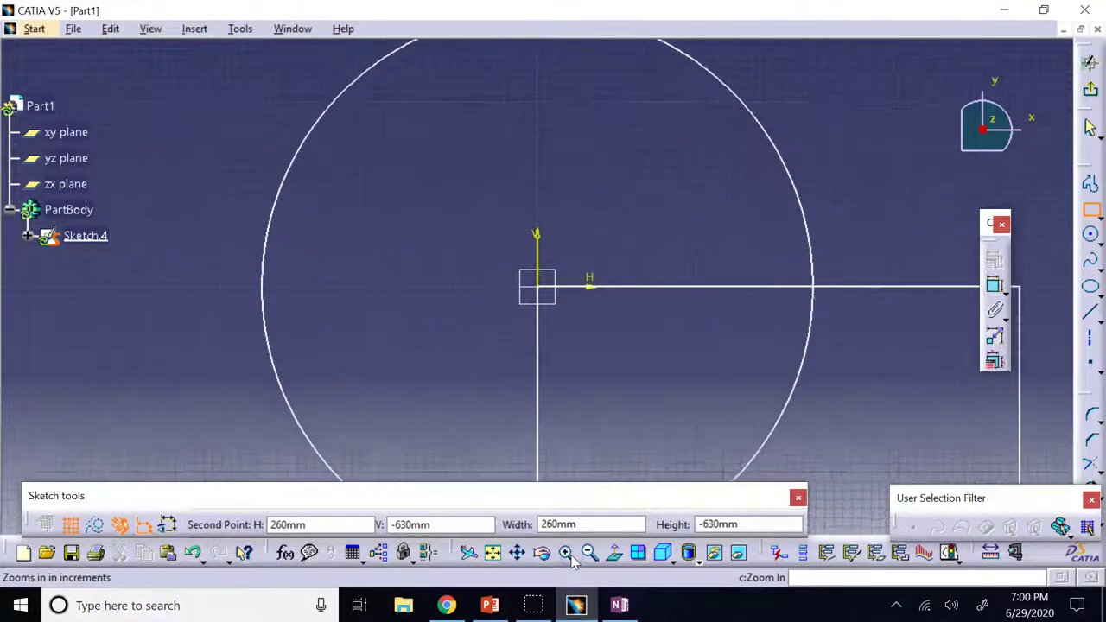
left_click(568, 553)
left_click(517, 553)
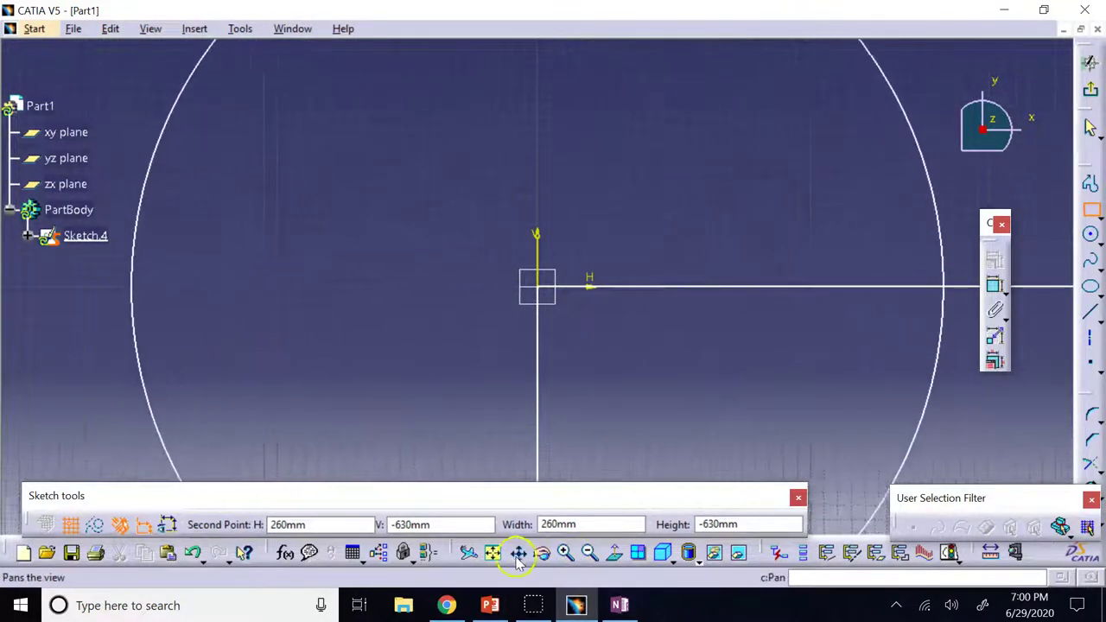
mouse_move(689, 257)
left_mouse_down()
mouse_move(664, 257)
mouse_move(526, 399)
left_mouse_up()
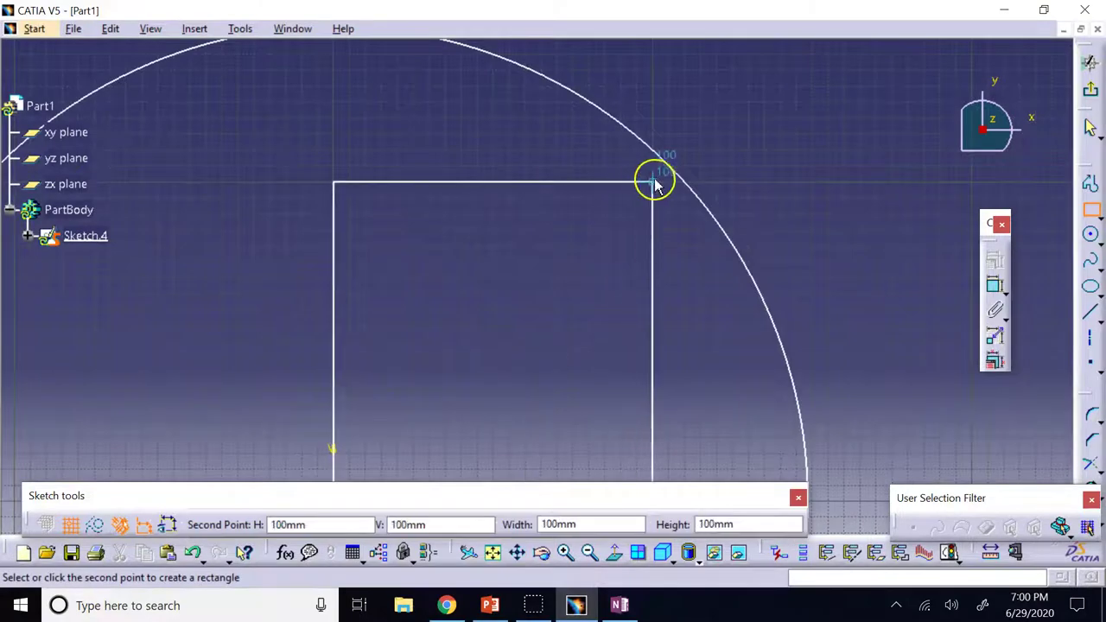
left_click(657, 182)
left_click(885, 155)
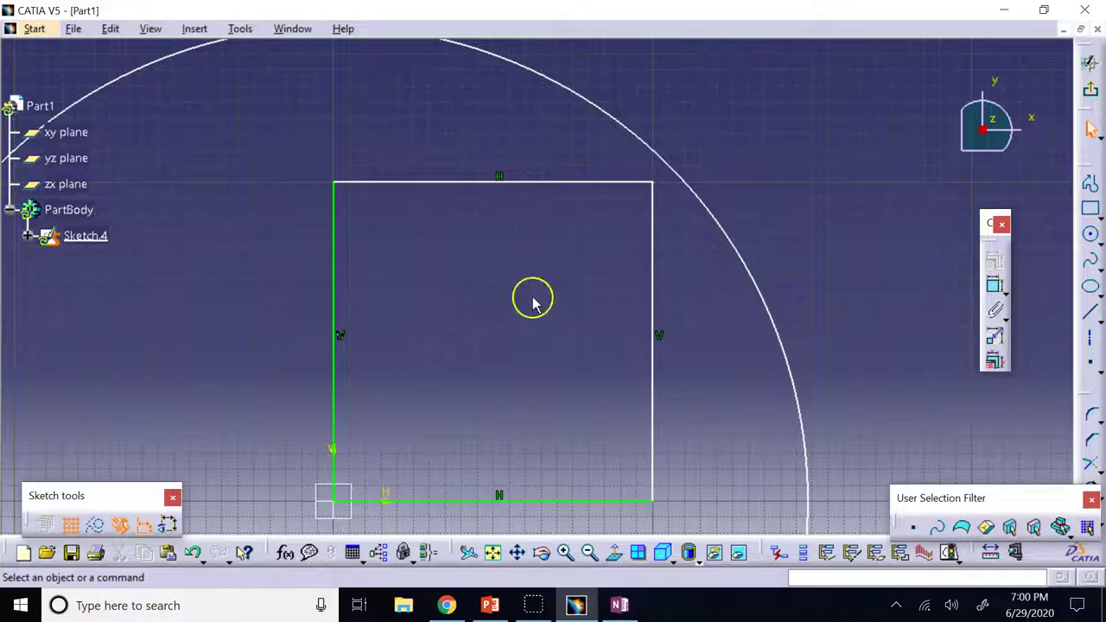
Delete the square's constraints and all its sides, leaving only the circle in the sketch
mouse_move(256, 155)
left_mouse_down()
mouse_move(533, 420)
mouse_move(633, 499)
mouse_move(648, 532)
left_mouse_up()
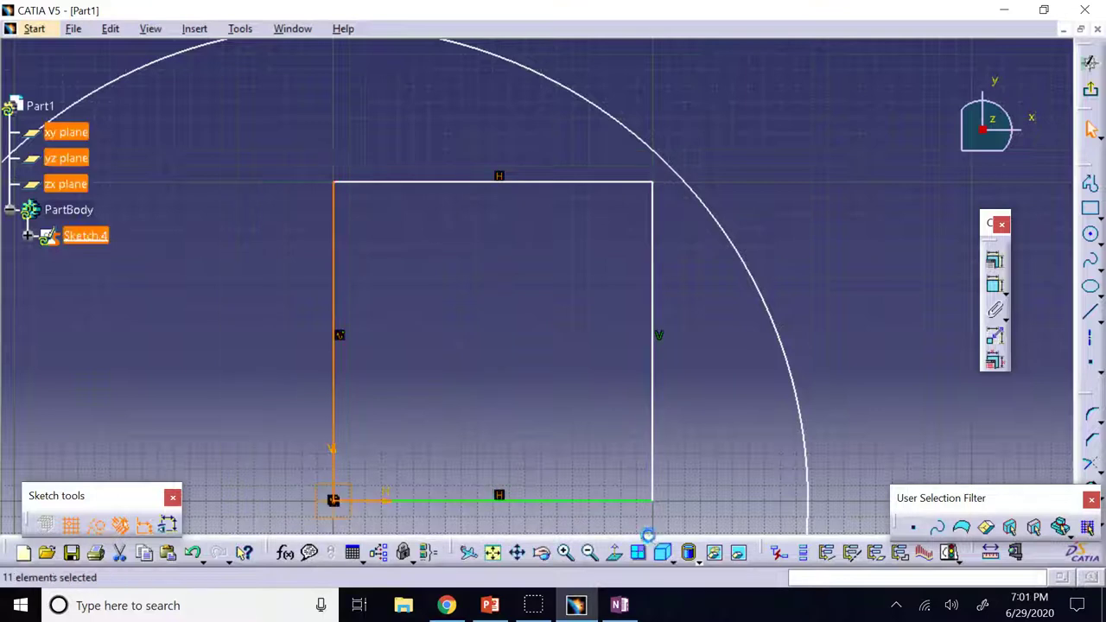
key("Delete")
left_click(655, 284)
key("Delete")
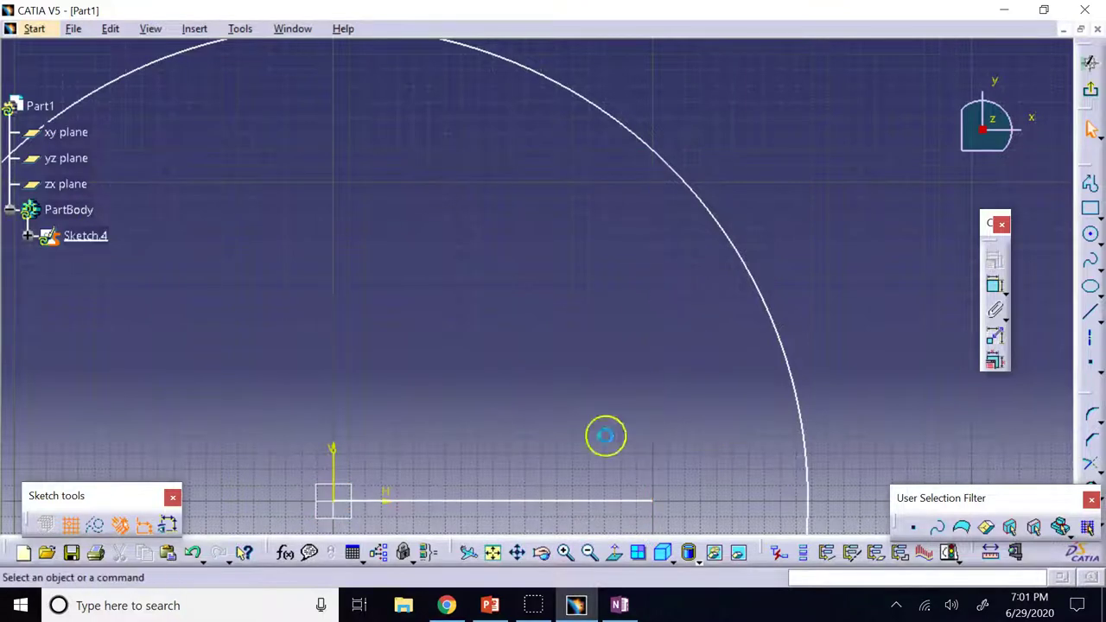
left_click(568, 499)
key("Delete")
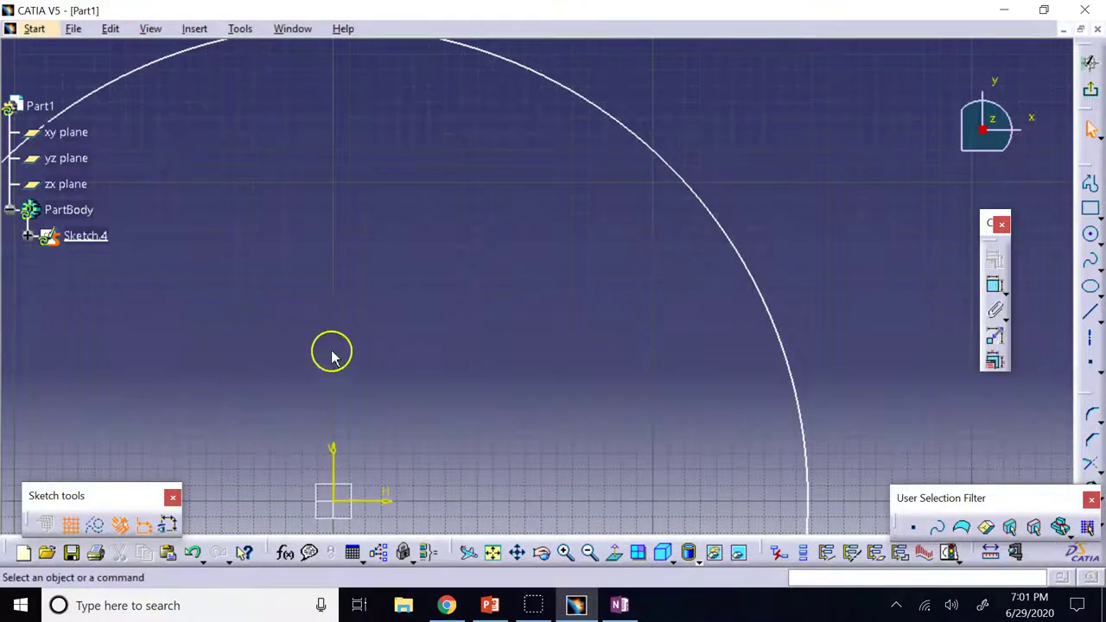
Set the Sketcher grid graduations to 10 and turn off the grid display
left_click(287, 29)
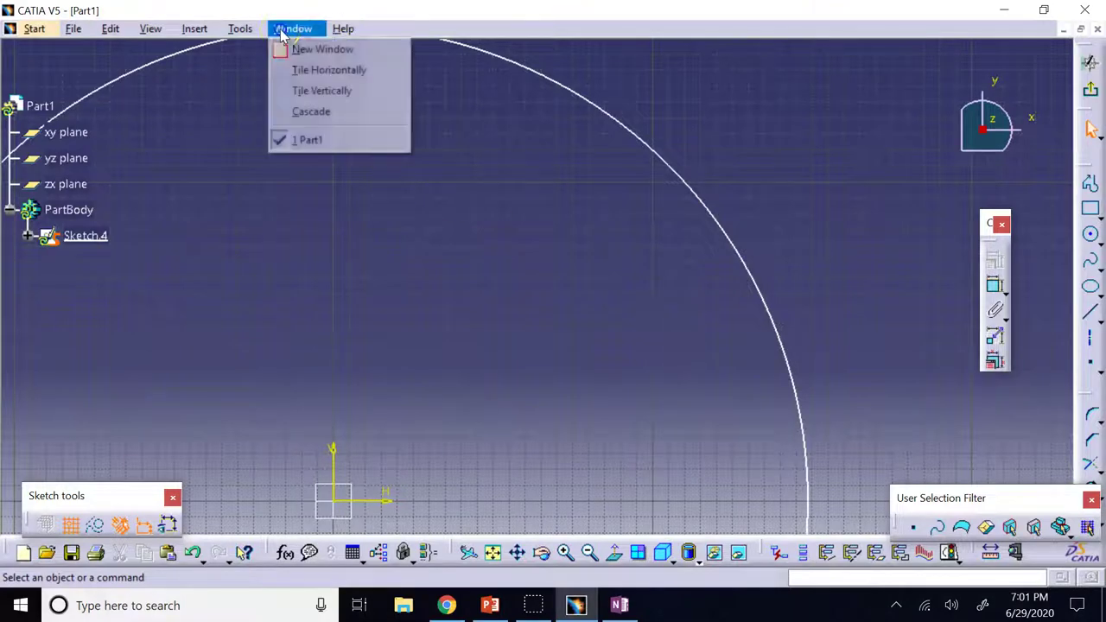
mouse_move(253, 31)
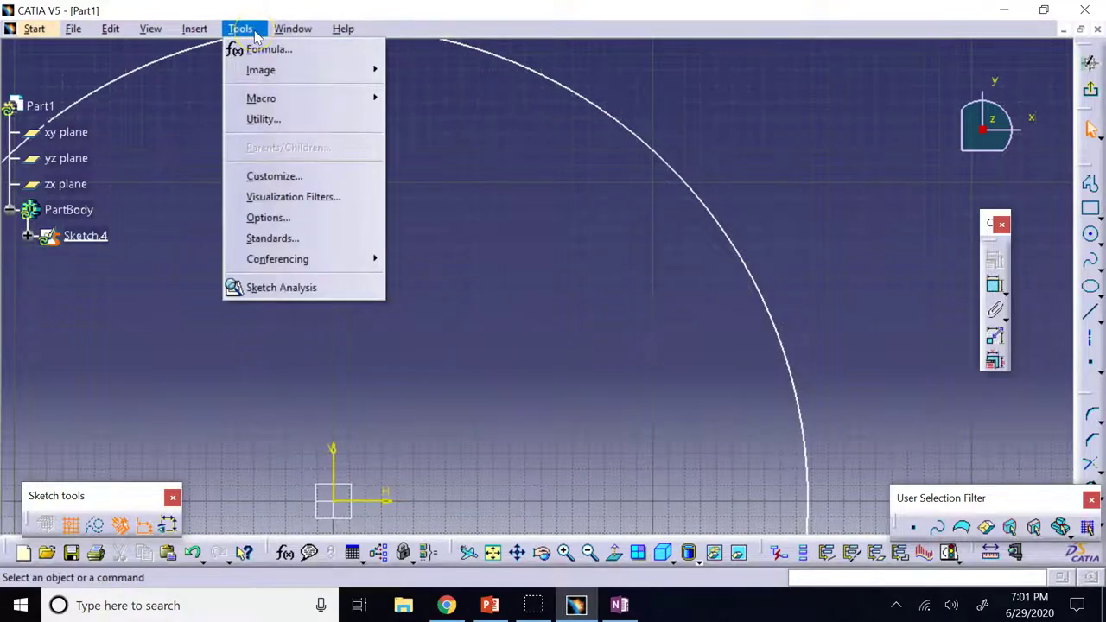
left_click(285, 218)
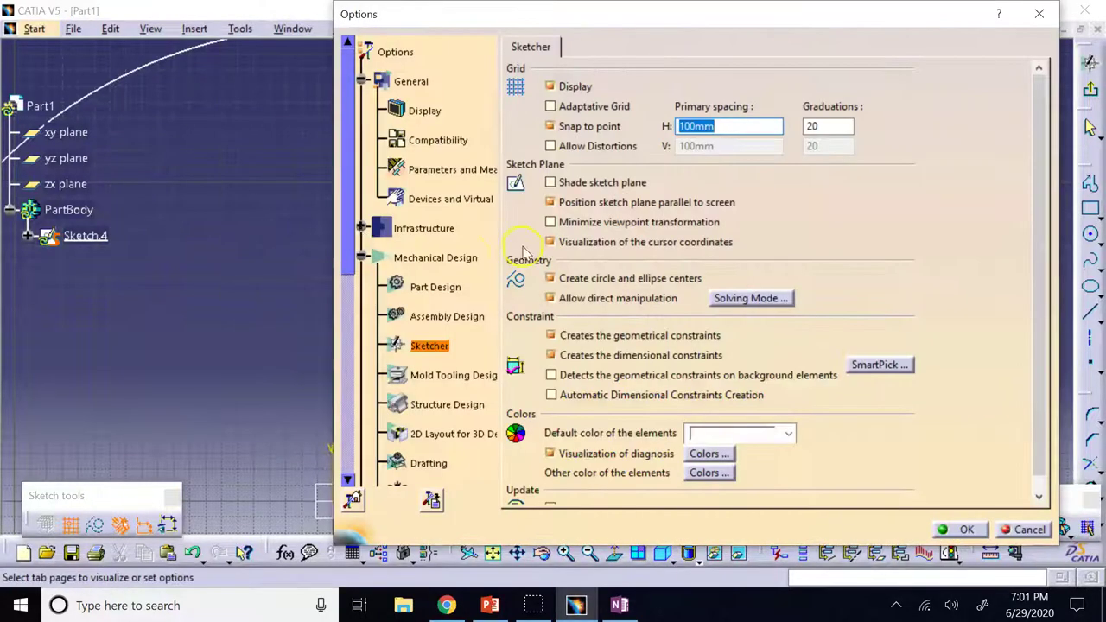
double_click(843, 130)
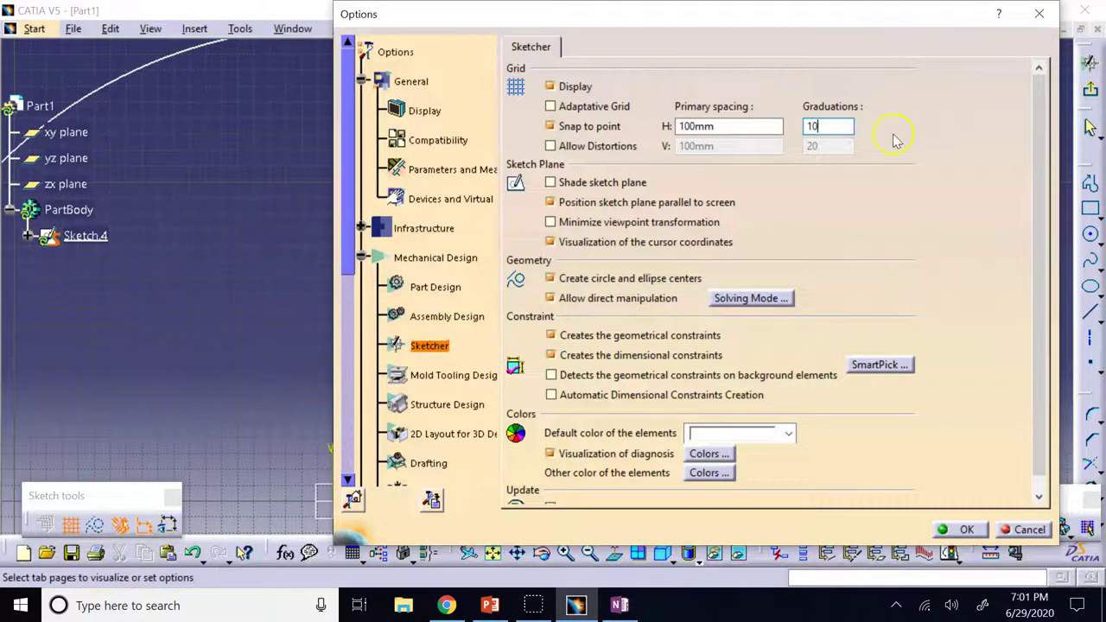
left_click(551, 86)
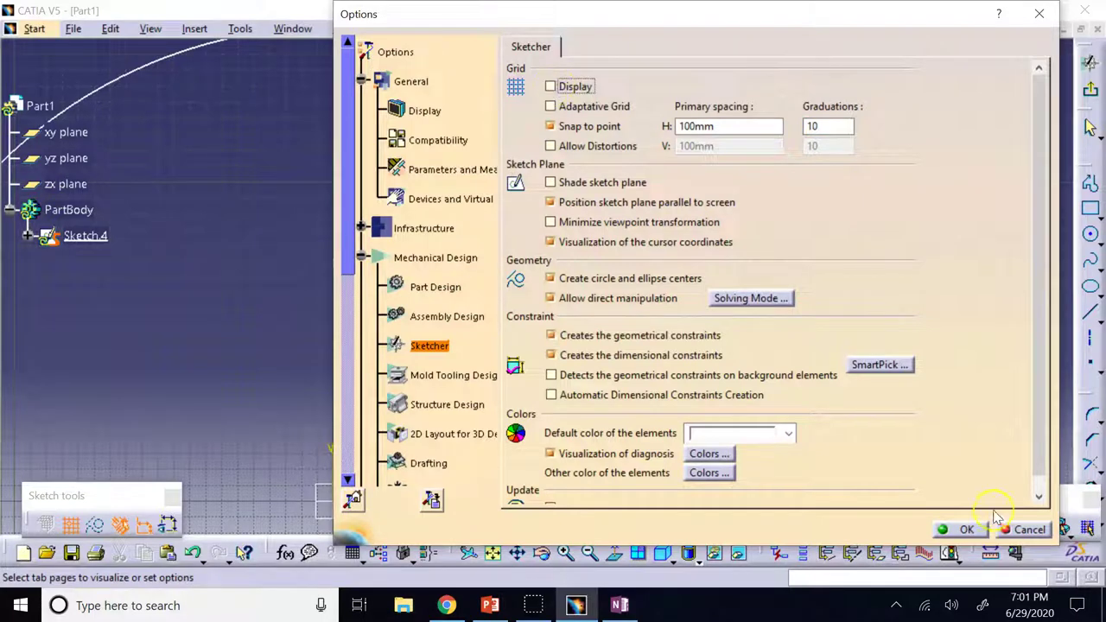
left_click(969, 531)
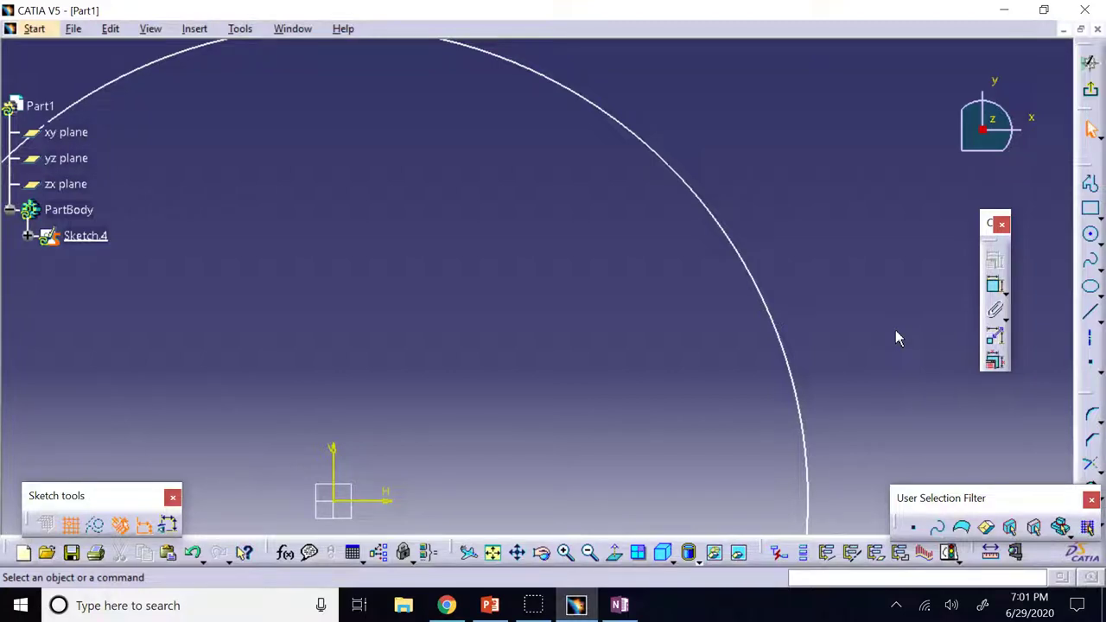
Turn the sketch grid display back on in the Sketcher options
left_click(253, 31)
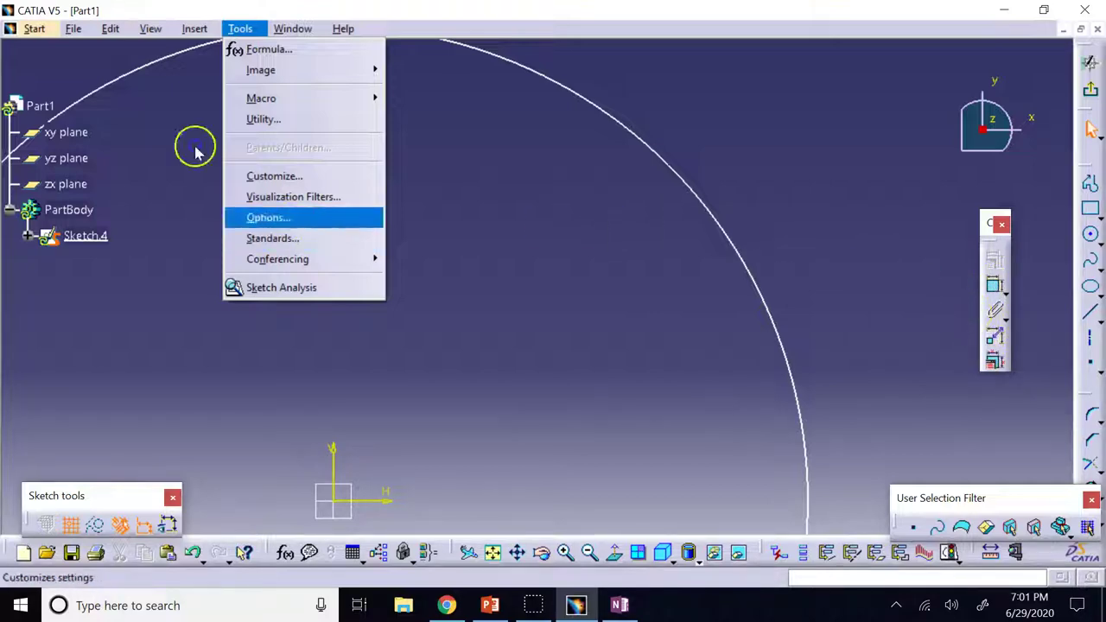
left_click(268, 217)
left_click(551, 87)
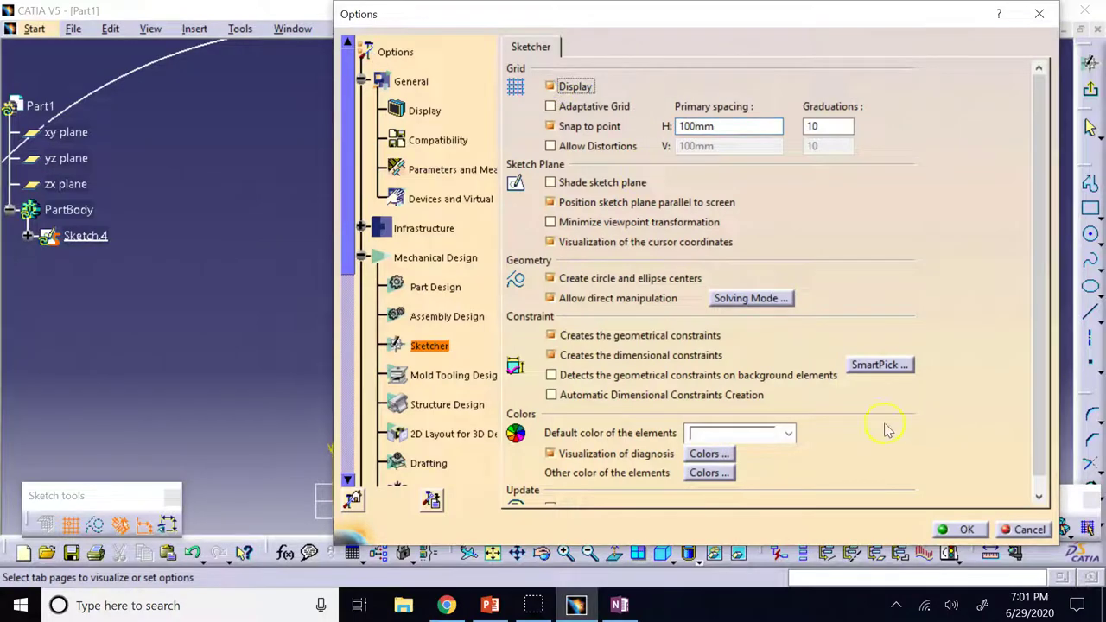
left_click(966, 533)
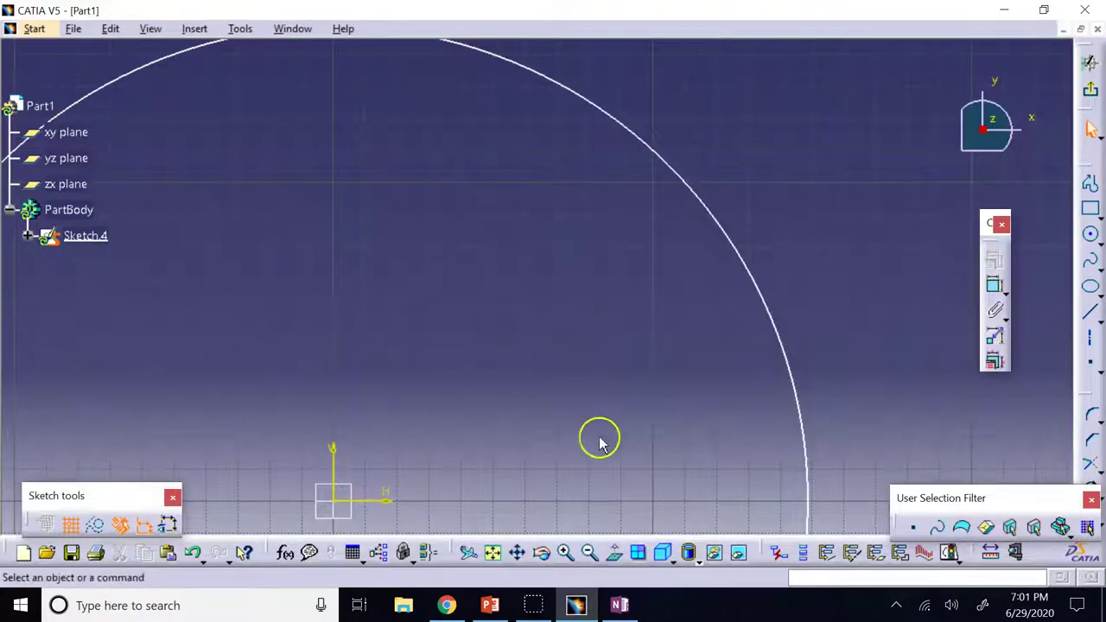
Examine the circle's outline and the surrounding sketch grid with the Windows Magnifier, then restore normal magnification
left_click(590, 554)
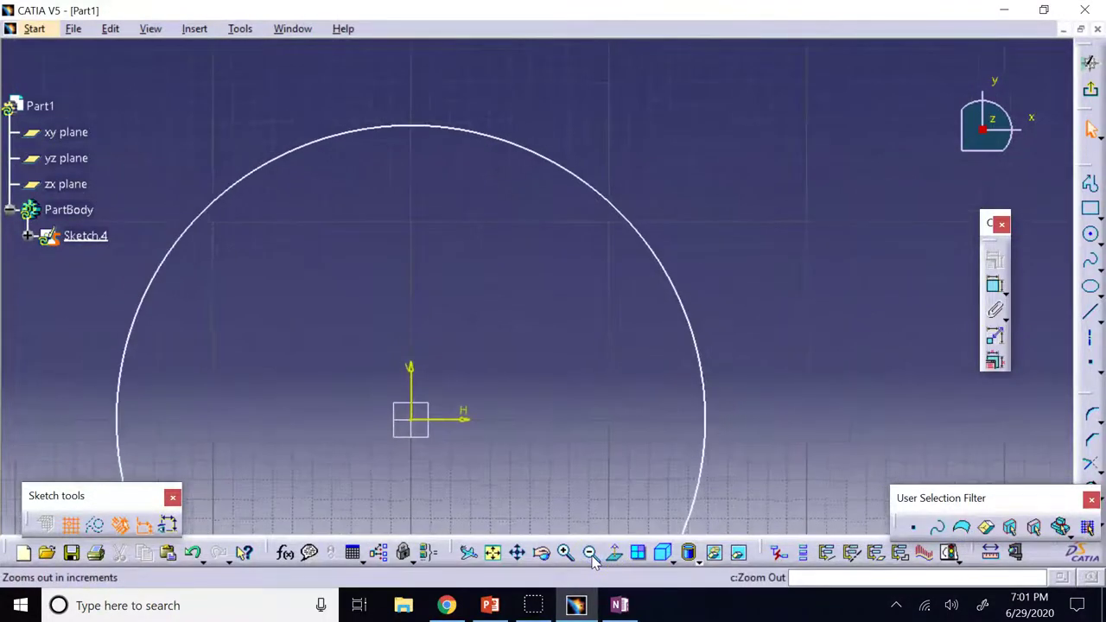
left_click(590, 555)
left_click(516, 553)
left_click_drag(565, 434, 593, 366)
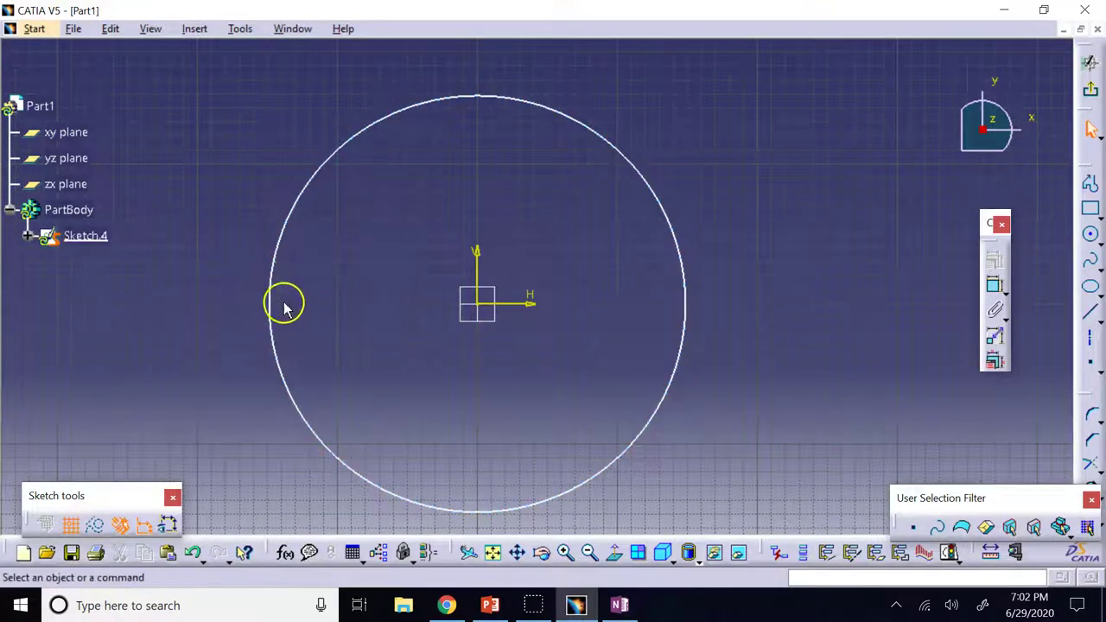
left_click(127, 616)
type("magni")
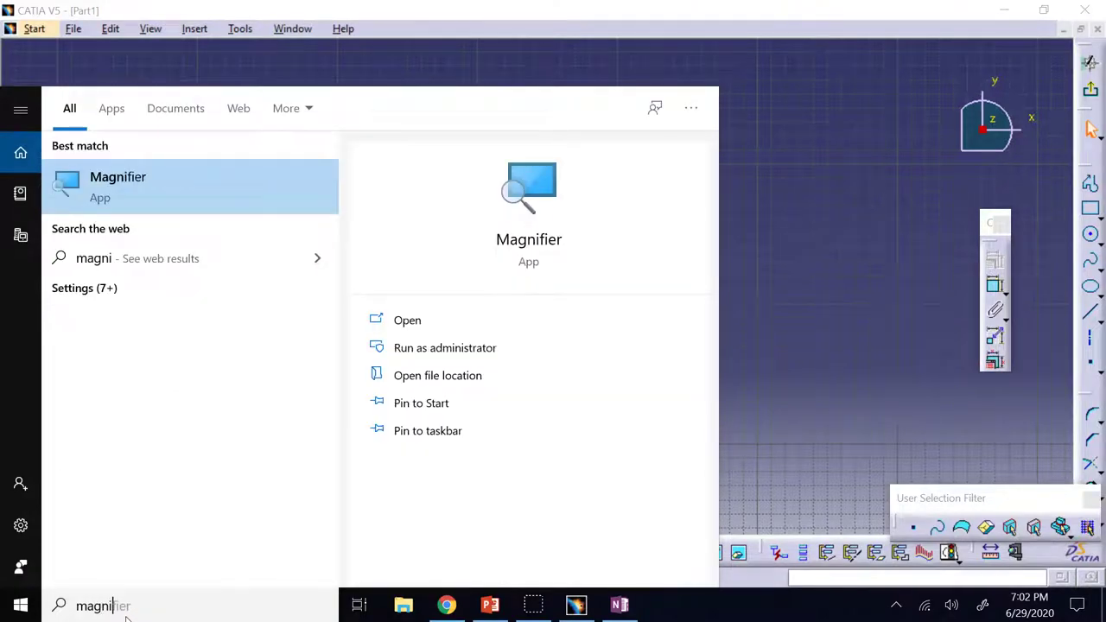
left_click(167, 196)
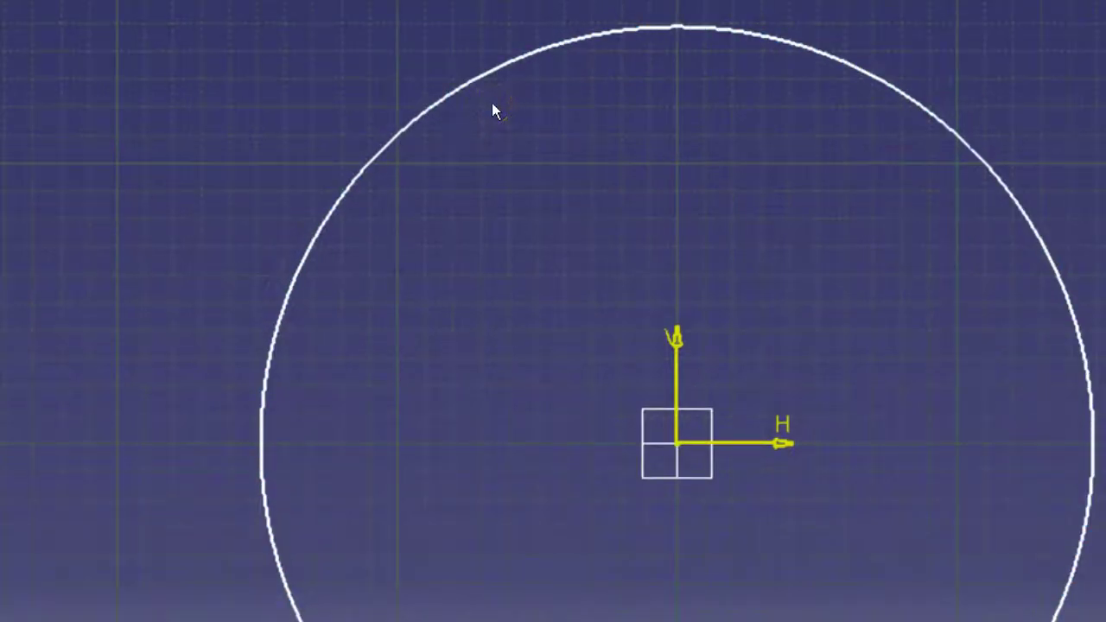
left_click(487, 223)
key("super+minus")
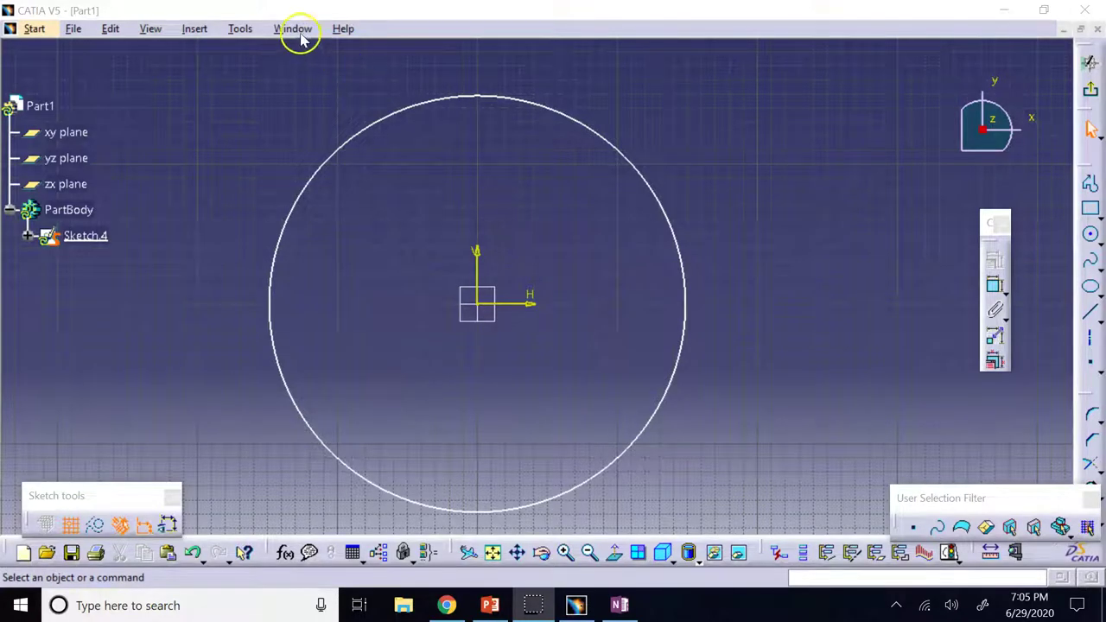
Set the fixed 3D display accuracy to 0.60 and the fixed 2D accuracy to 0.50, and inspect the circle's outline
left_click(242, 29)
left_click(342, 219)
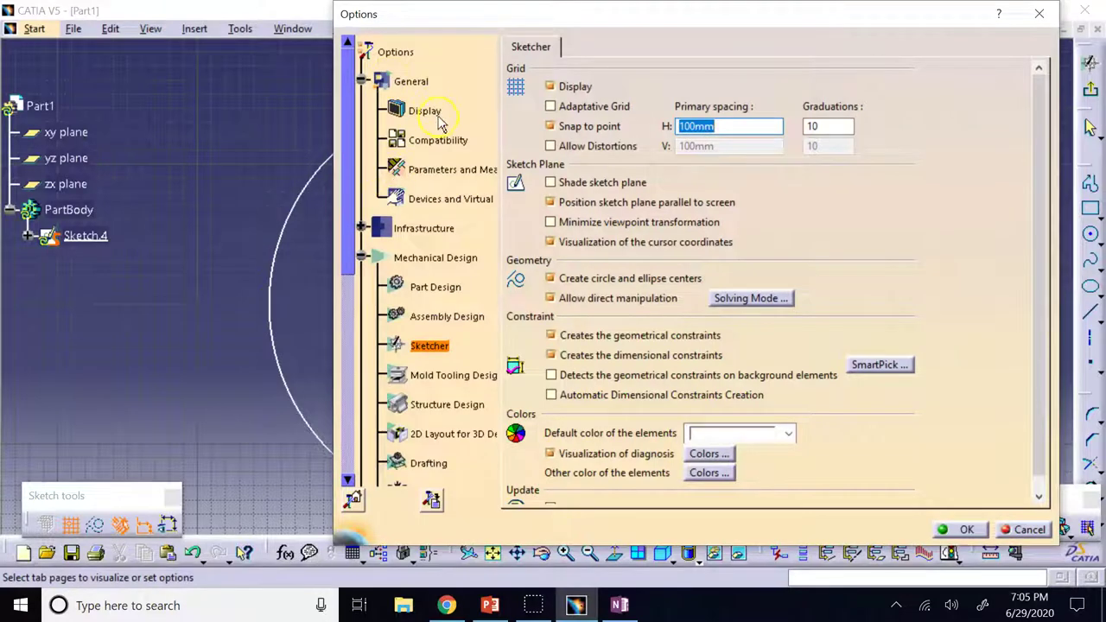
left_click(426, 111)
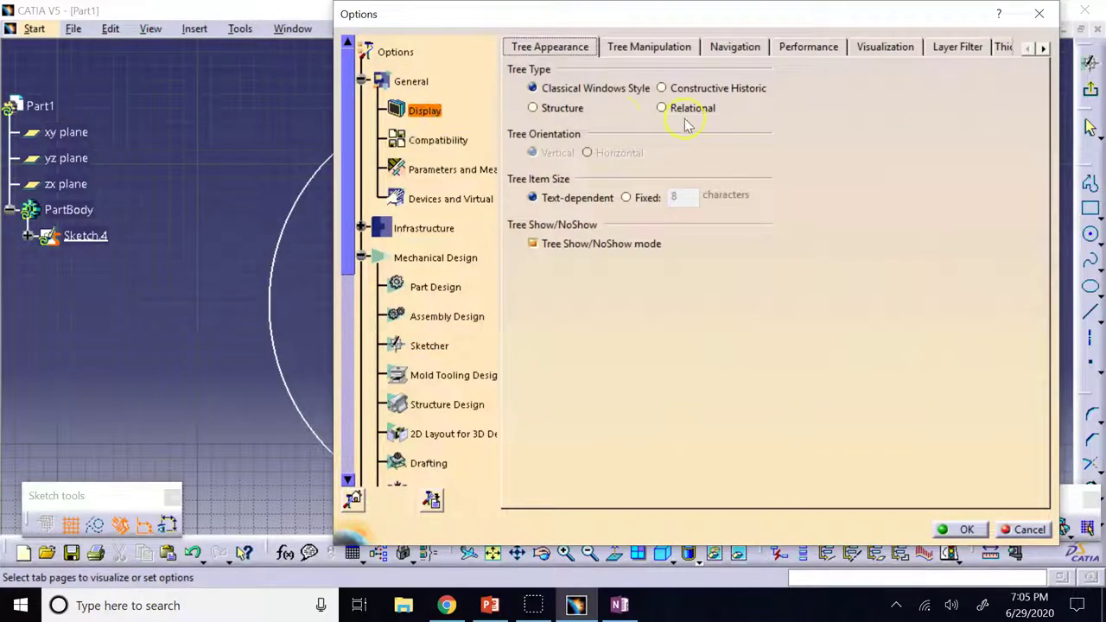
left_click(884, 48)
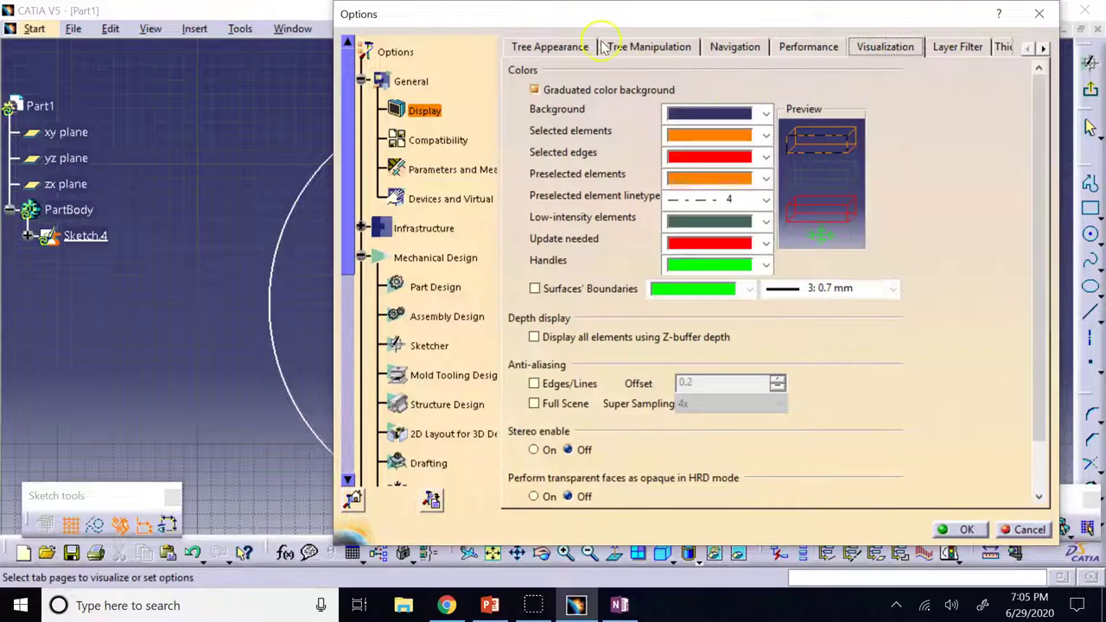
left_click(823, 48)
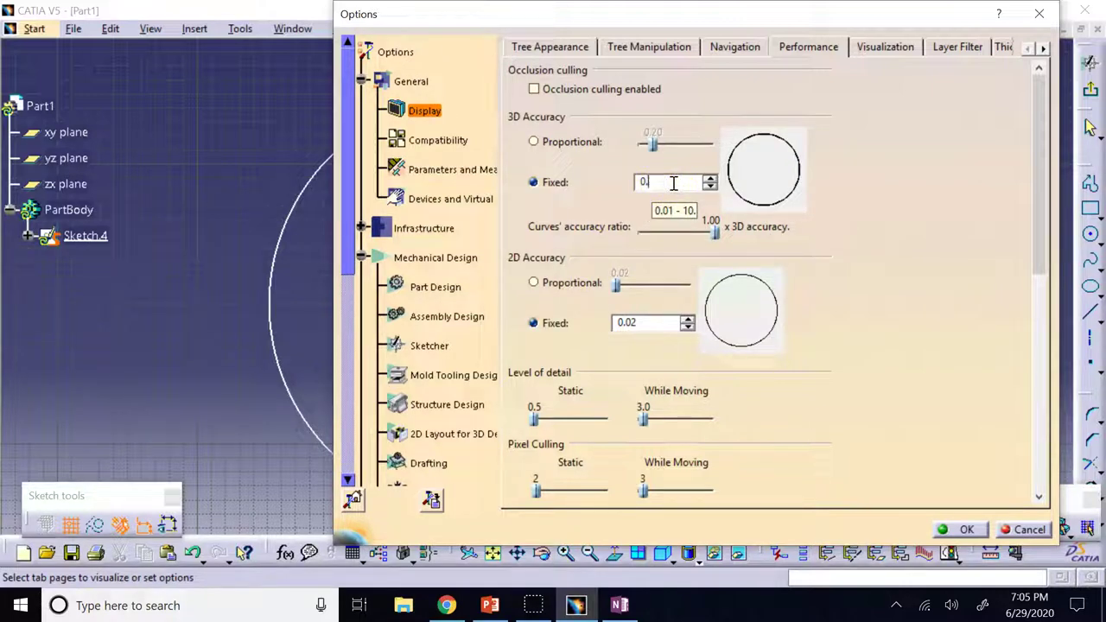
left_click(657, 328)
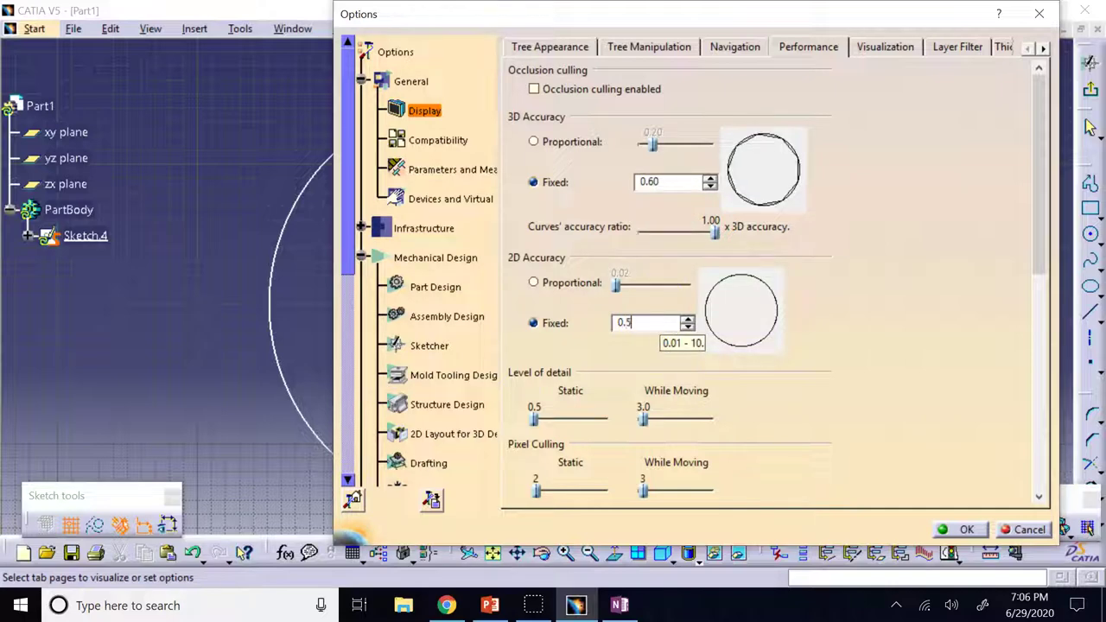
left_click(945, 531)
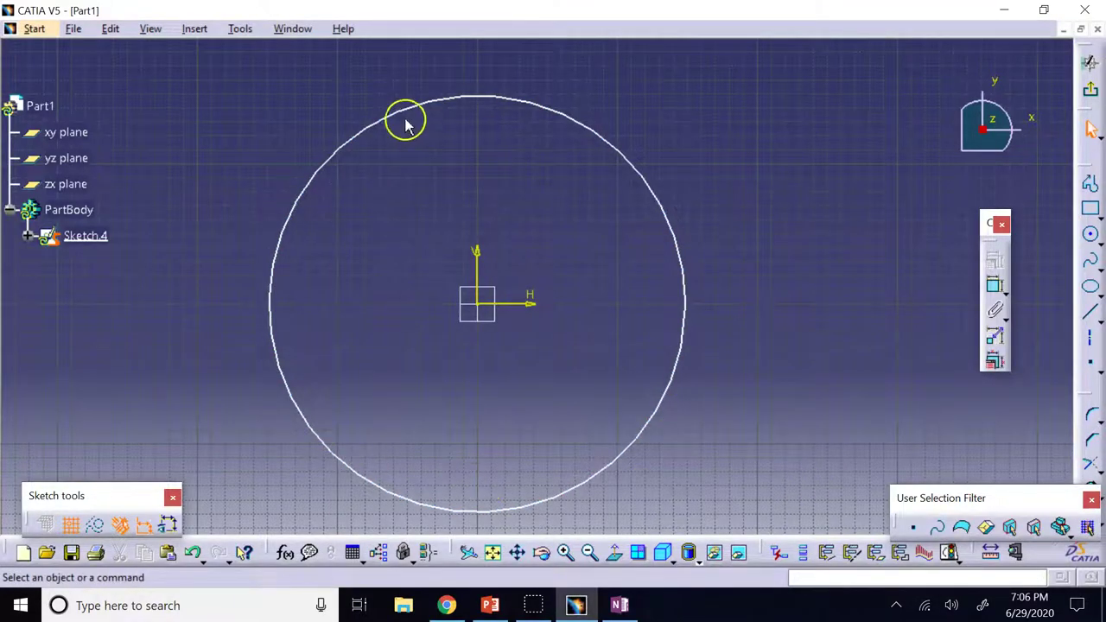
left_click(566, 554)
left_click(566, 553)
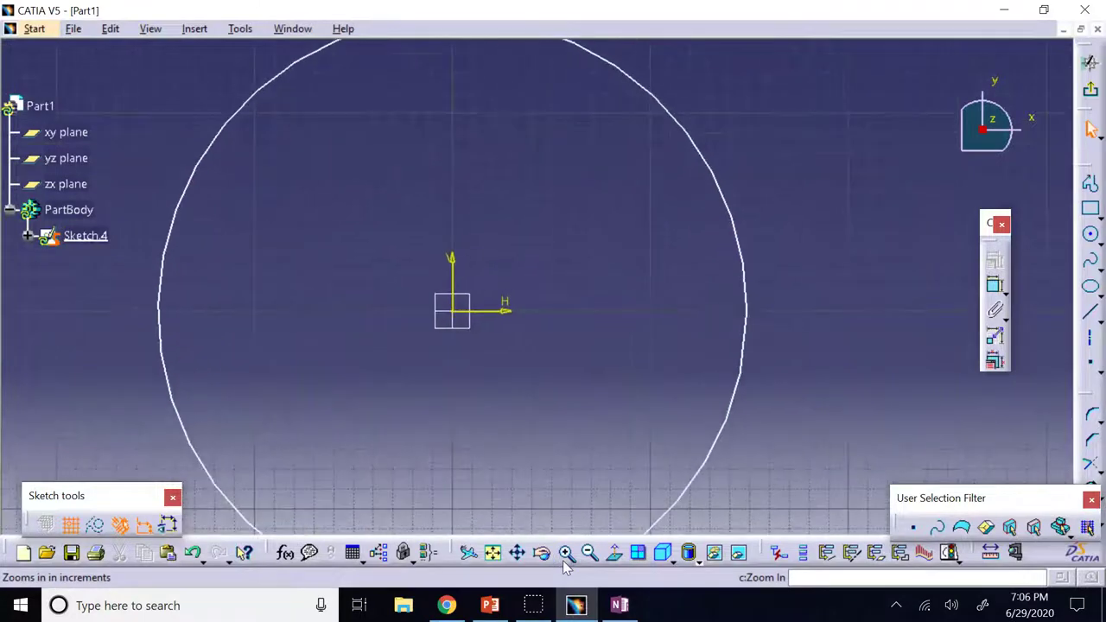
left_click(566, 554)
left_click(566, 553)
left_click(564, 560)
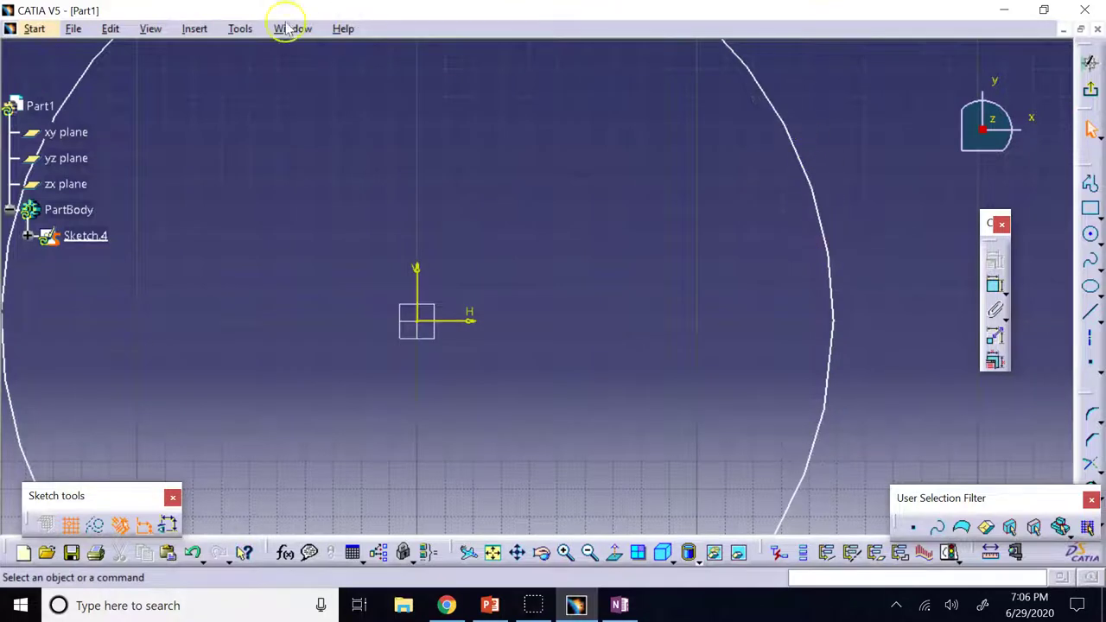
left_click(237, 29)
left_click(285, 240)
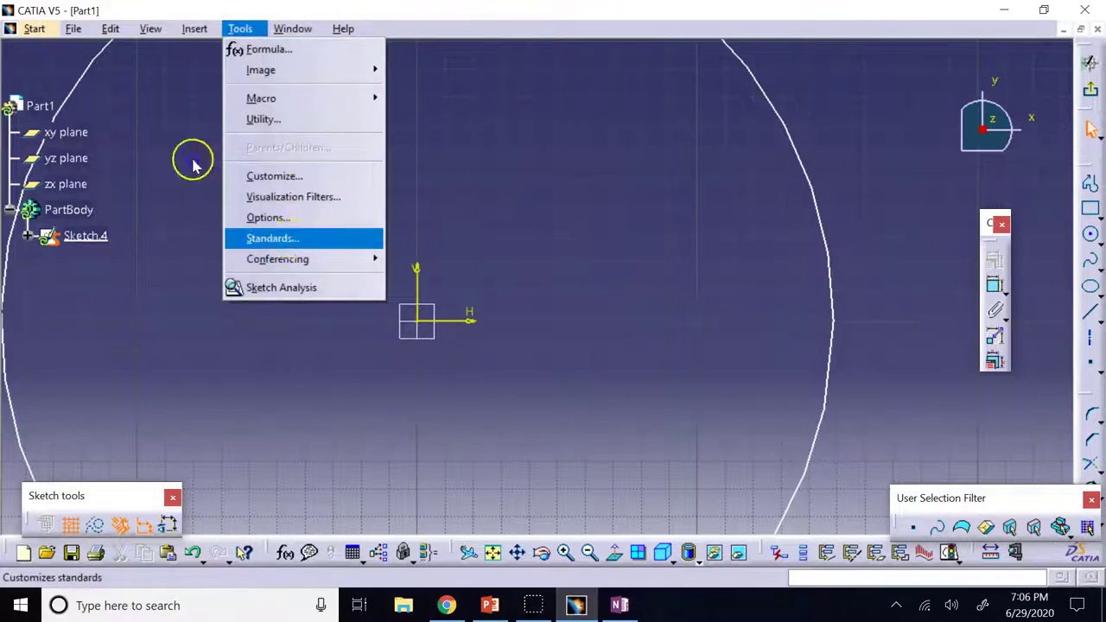
left_click(1040, 117)
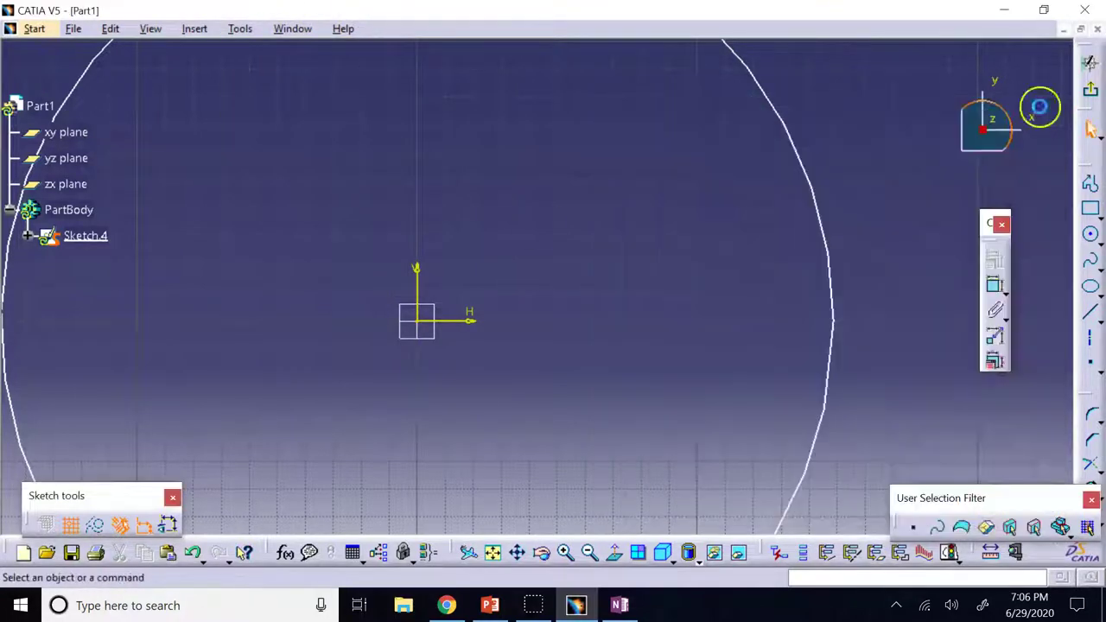
Set both the fixed 3D and the fixed 2D display accuracy to 0.90 in the Performance options
left_click(242, 28)
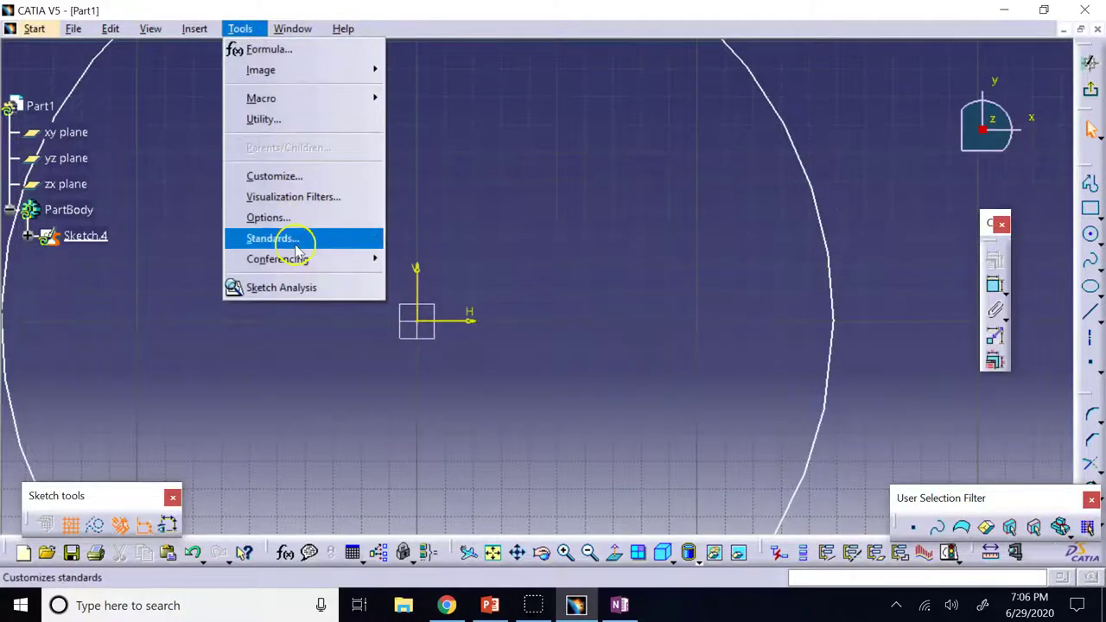
left_click(285, 218)
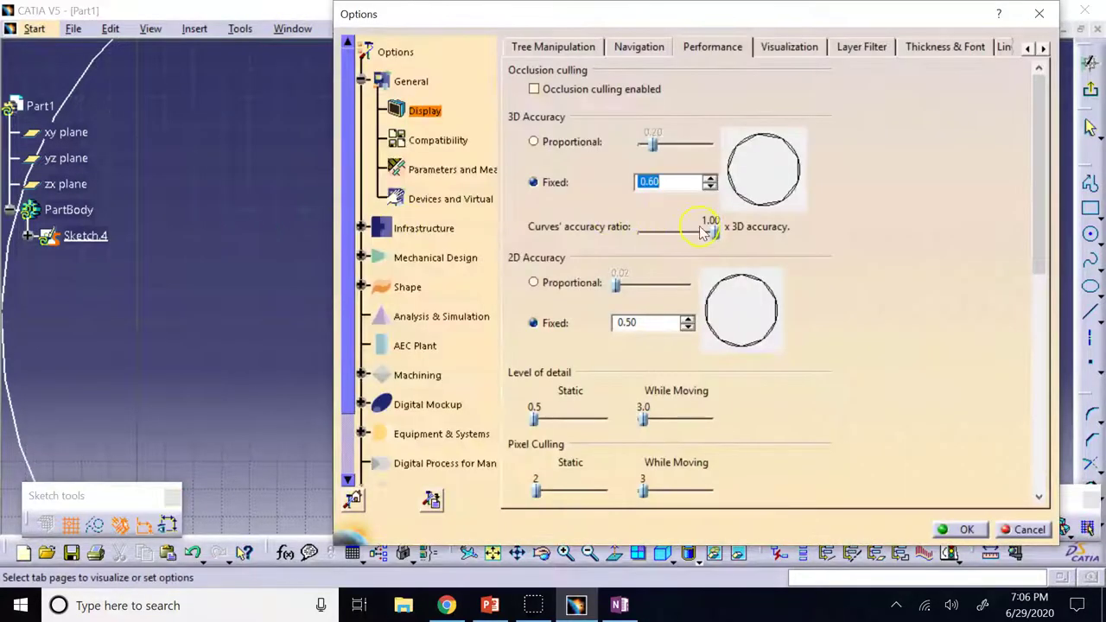
key("BackSpace")
key("BackSpace")
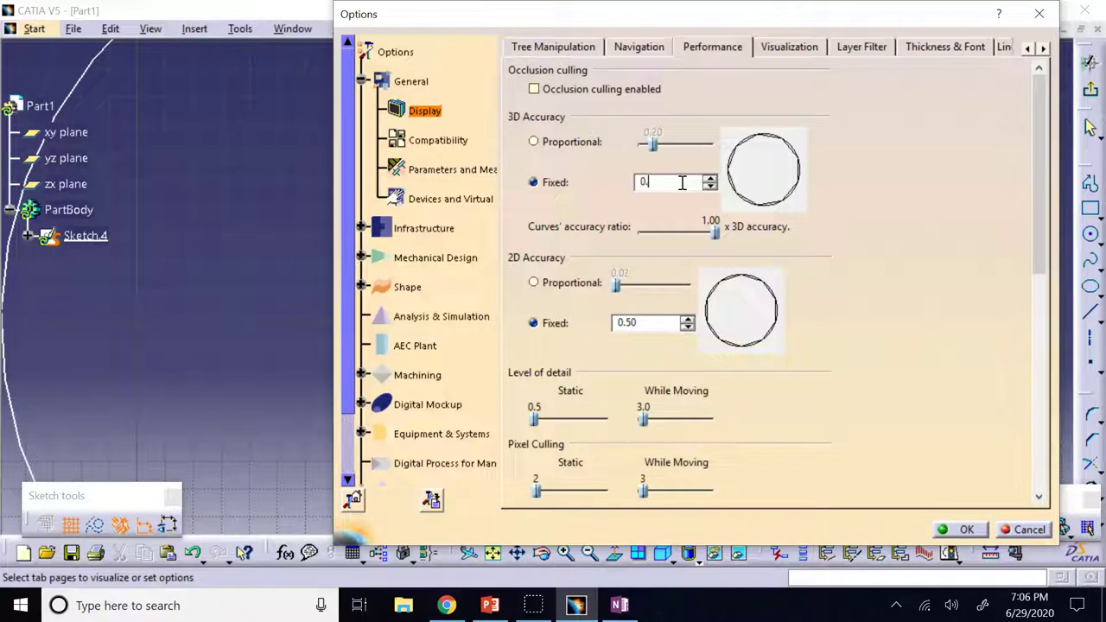
left_click(647, 322)
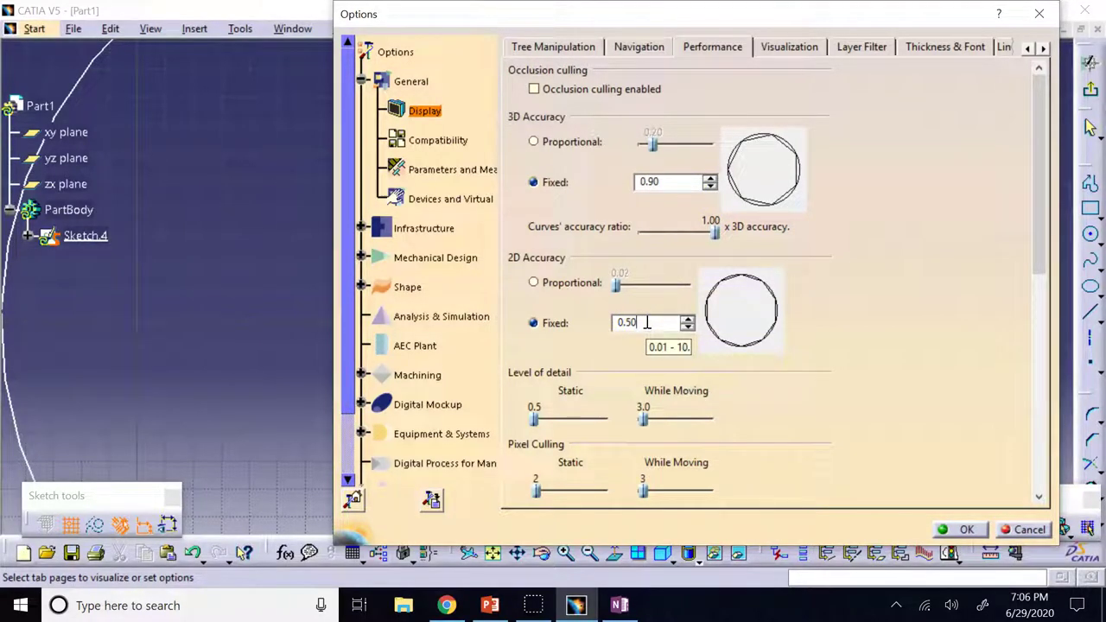
left_click(965, 529)
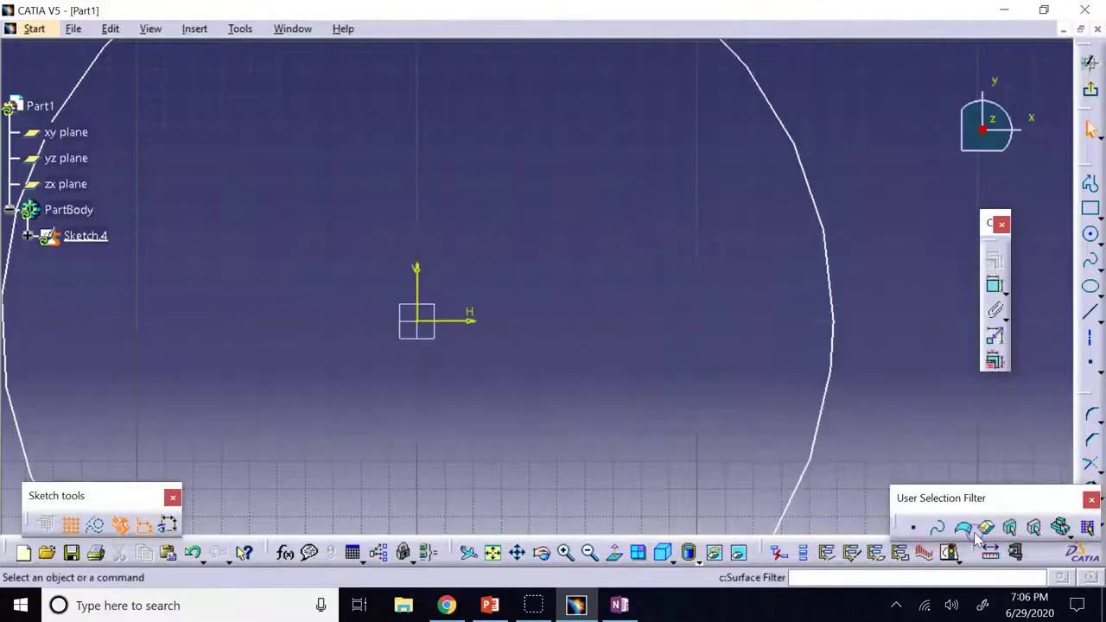
Shrink the circle around the sketch origin in two stages to a radius of about 50 mm
left_click(589, 553)
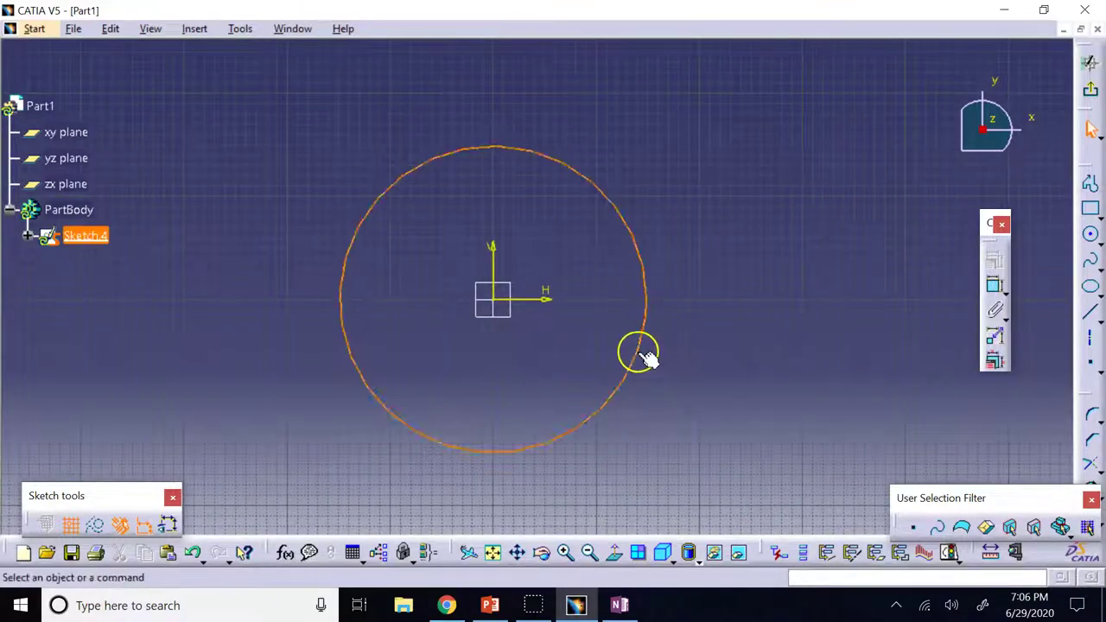
mouse_move(637, 351)
left_mouse_down()
mouse_move(753, 375)
mouse_move(716, 362)
mouse_move(716, 333)
mouse_move(587, 316)
left_mouse_up()
left_click(680, 259)
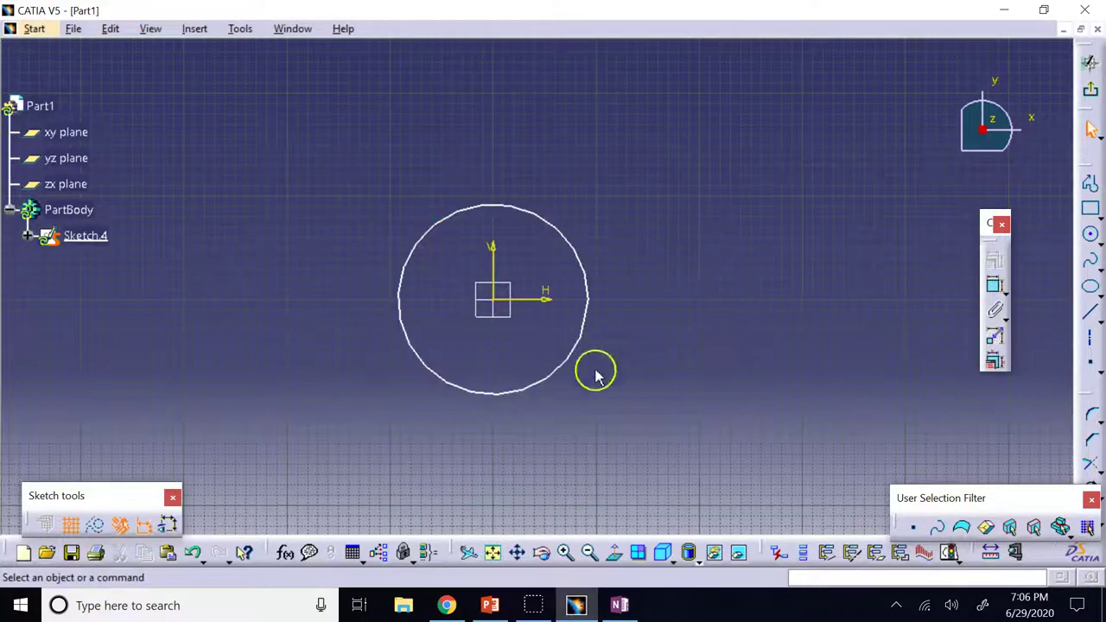
left_click(566, 553)
left_click(567, 553)
left_click(566, 554)
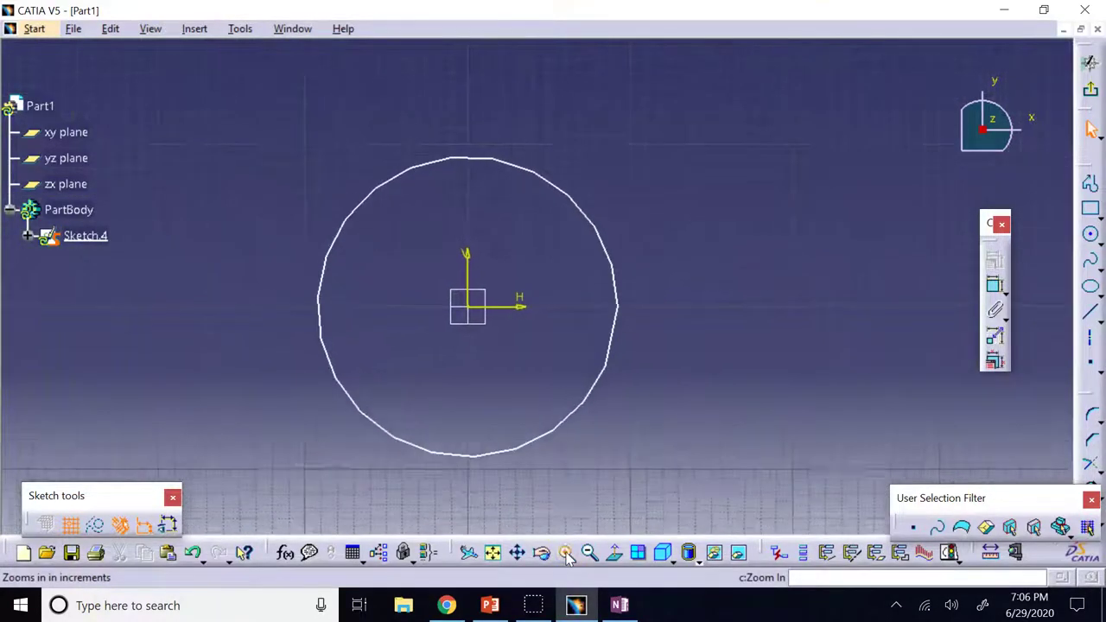
left_click(566, 554)
left_click(568, 553)
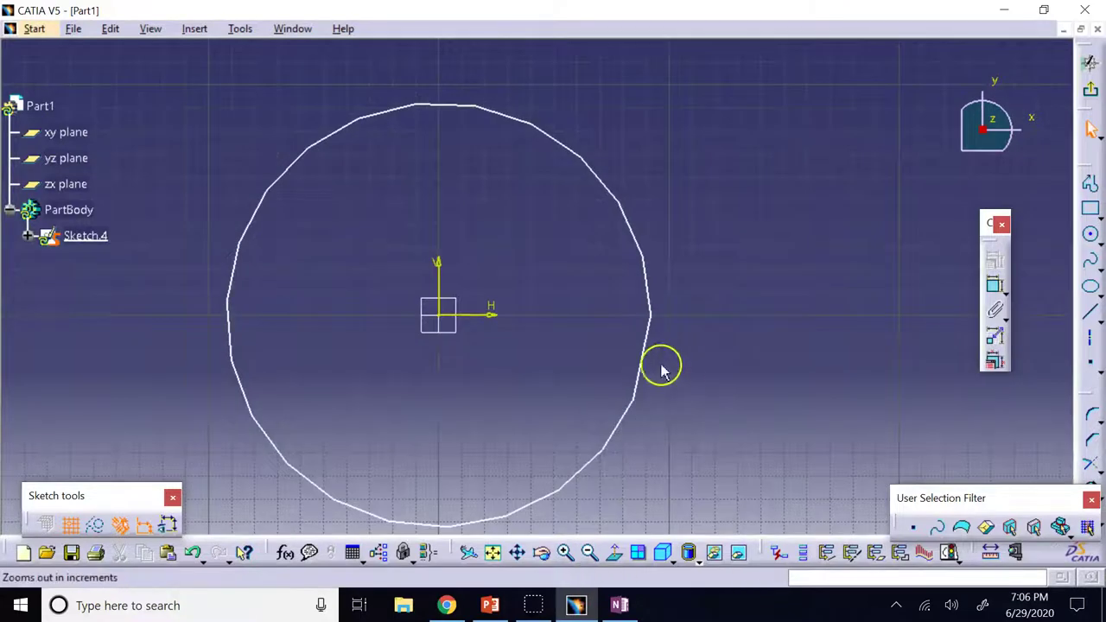
left_click_drag(637, 388, 553, 336)
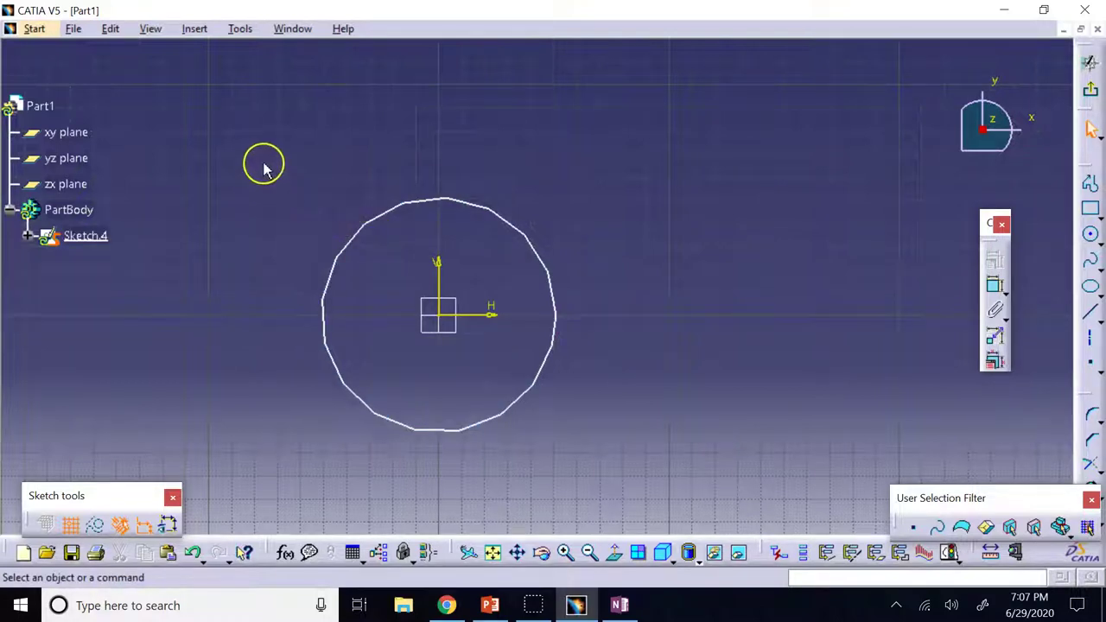
left_click_drag(264, 163, 591, 444)
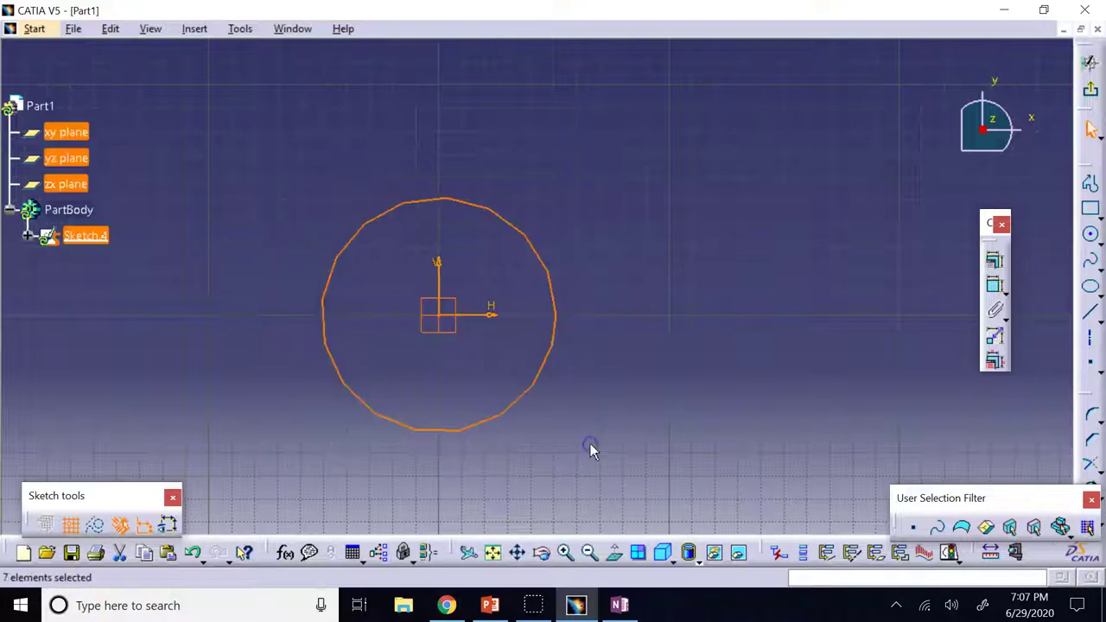
left_click(675, 235)
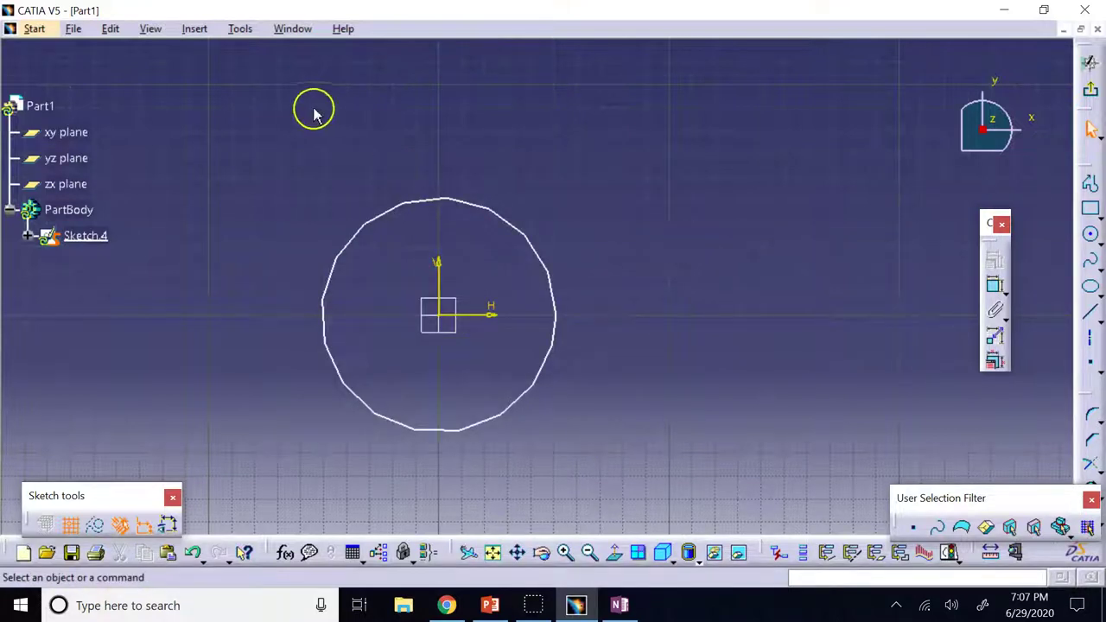
left_click_drag(257, 131, 598, 448)
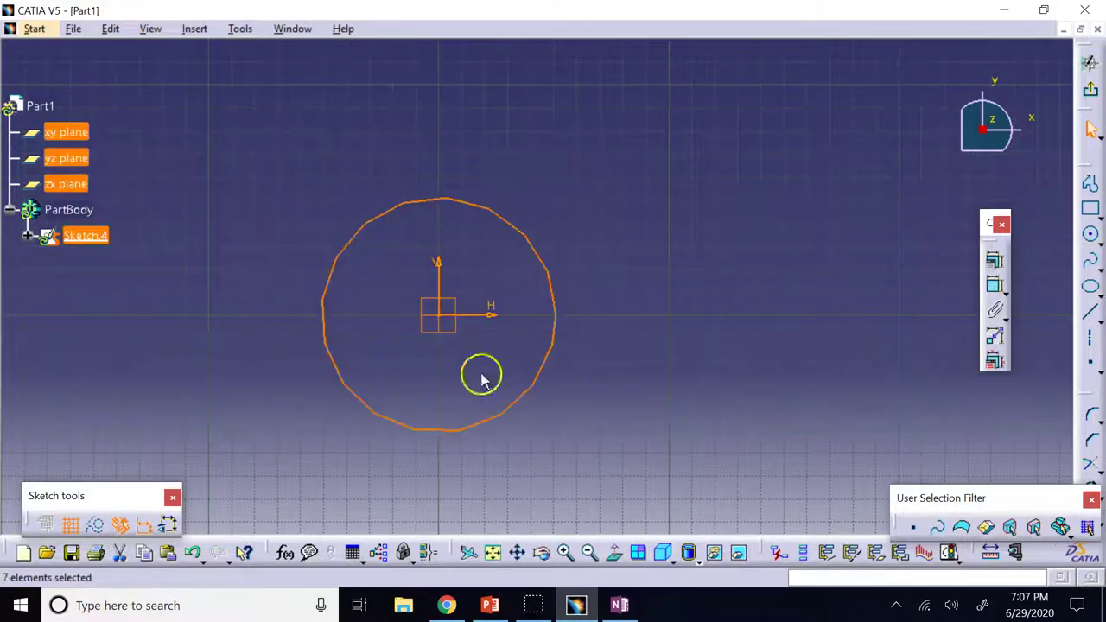
left_click_drag(260, 193, 649, 472)
Set the fixed 3D display accuracy to 0.20 and the fixed 2D accuracy to 0.02 in the Performance options
left_click(239, 29)
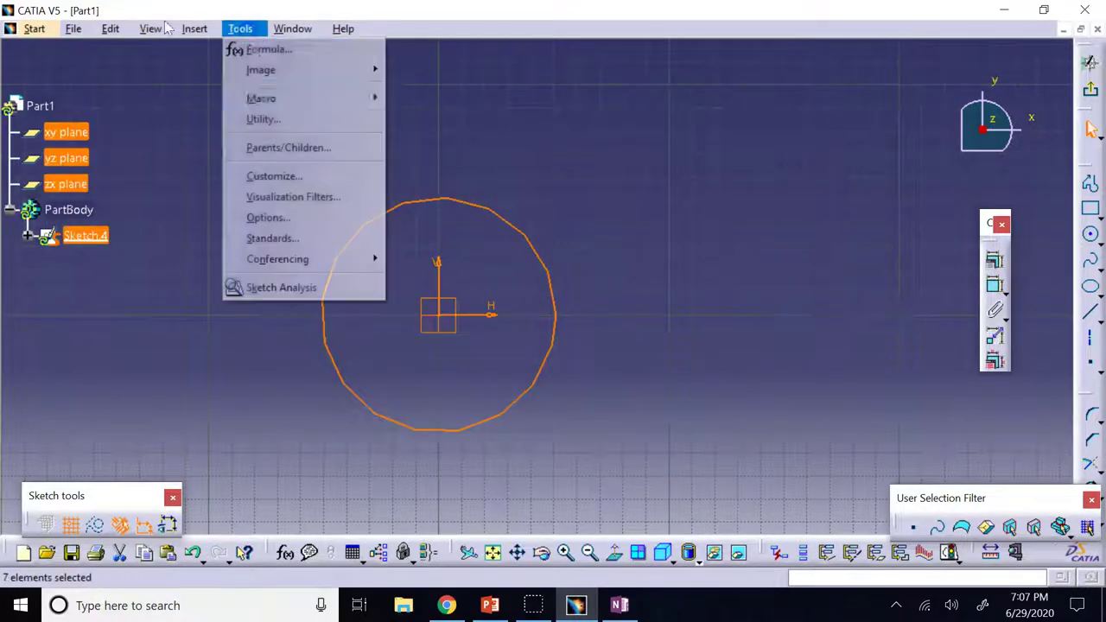
left_click(304, 215)
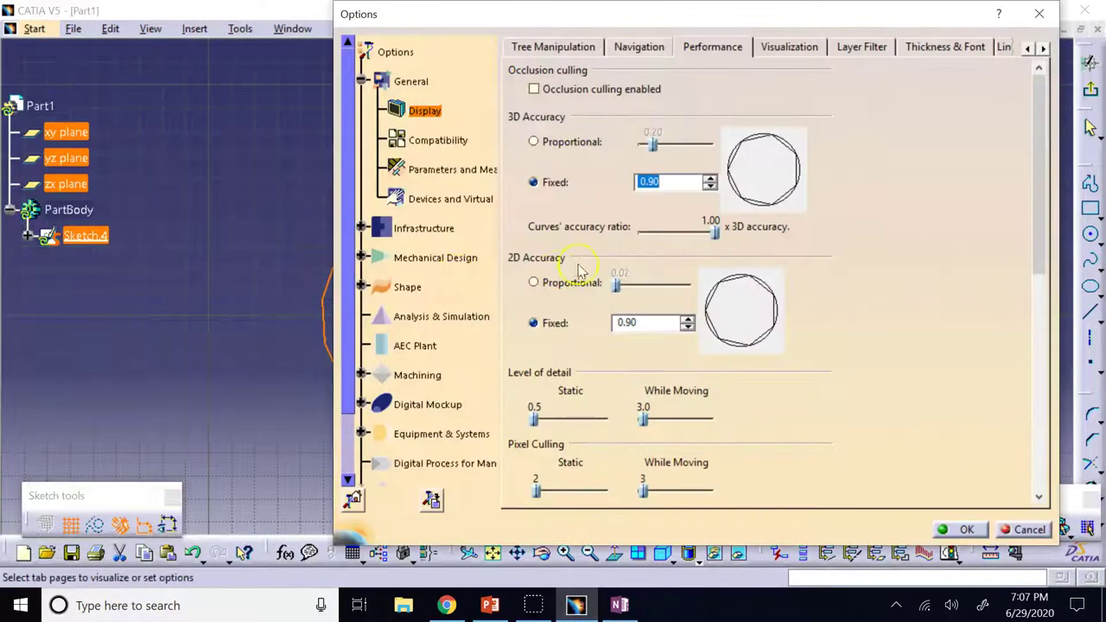
left_click(678, 183)
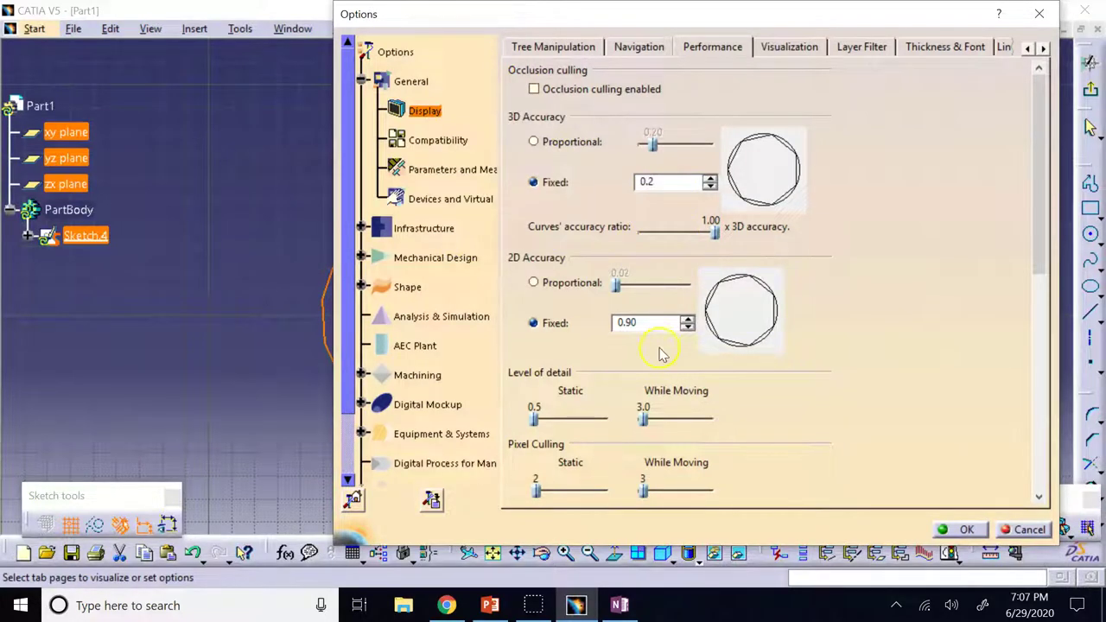
left_click(644, 324)
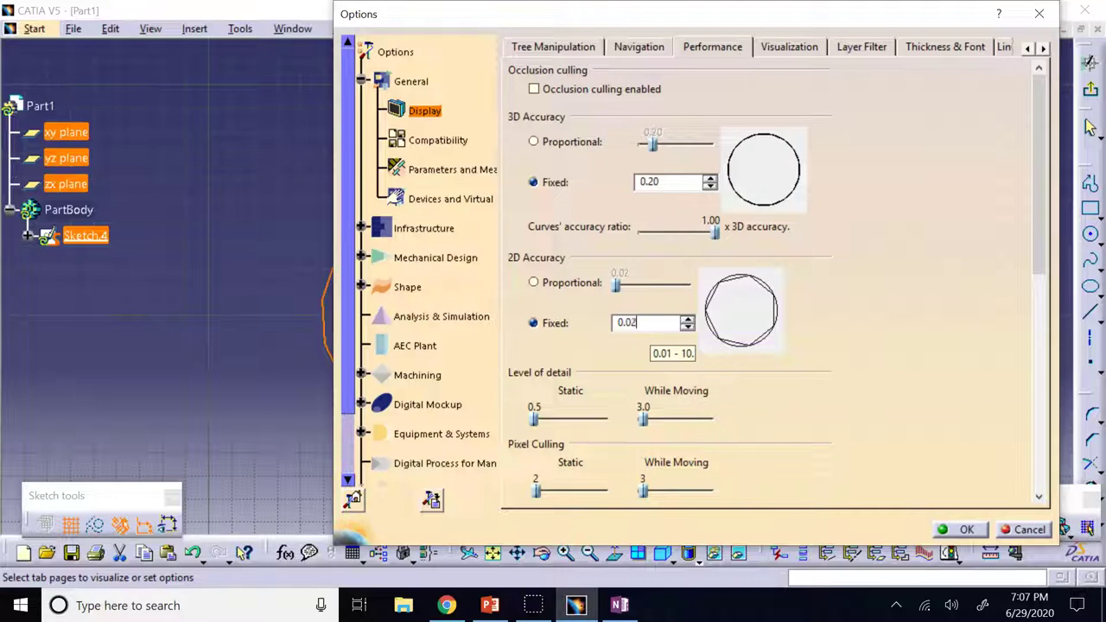
left_click(933, 161)
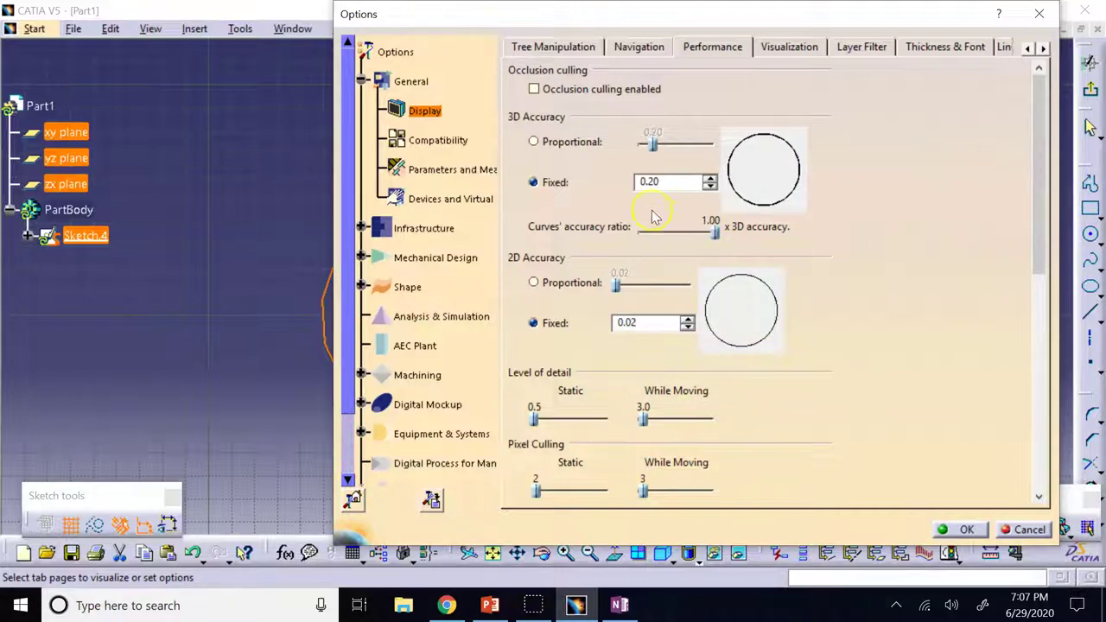
left_click(660, 183)
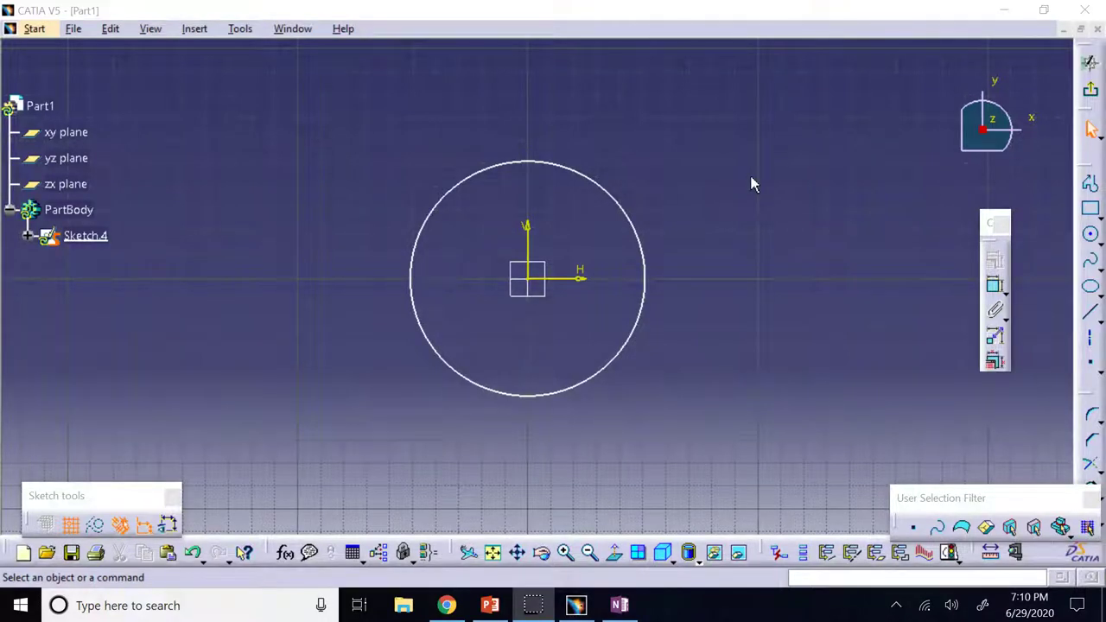
left_click(595, 181)
left_click(408, 152)
left_click(352, 132)
left_click(313, 94)
mouse_move(312, 93)
left_mouse_down()
mouse_move(536, 324)
mouse_move(729, 434)
left_mouse_up()
left_click(509, 142)
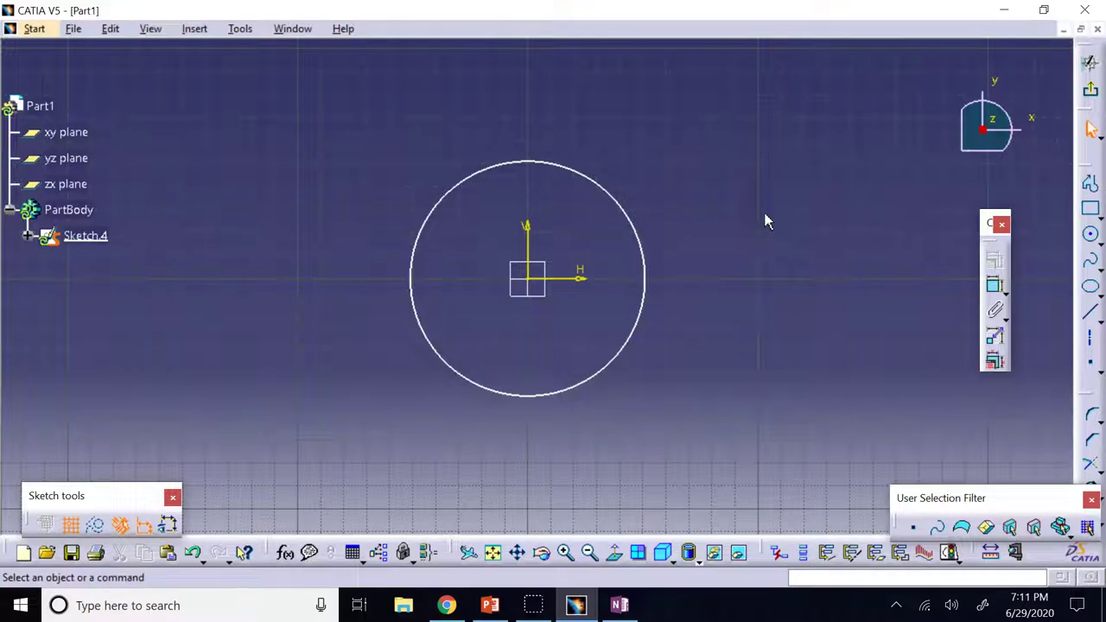
left_click_drag(293, 129, 724, 424)
left_click(716, 202)
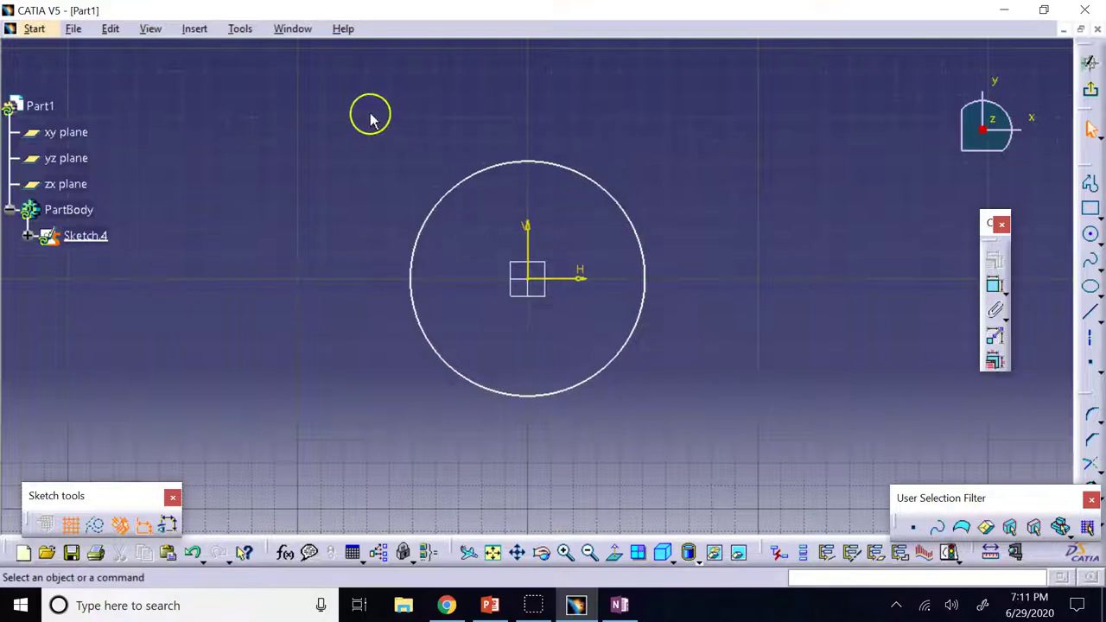
middle_click_drag(354, 115, 352, 115)
left_click_drag(353, 114, 700, 458)
left_click(732, 210)
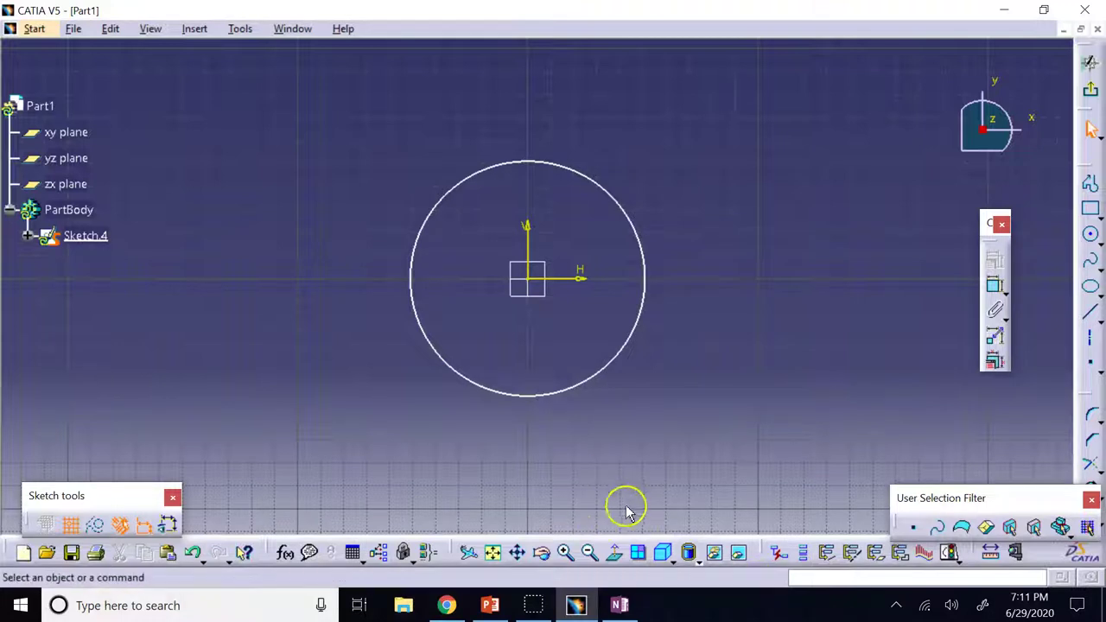
Switch to the PowerPoint lecture and review the slides on common profile mistakes and sketching constraints
left_click(490, 605)
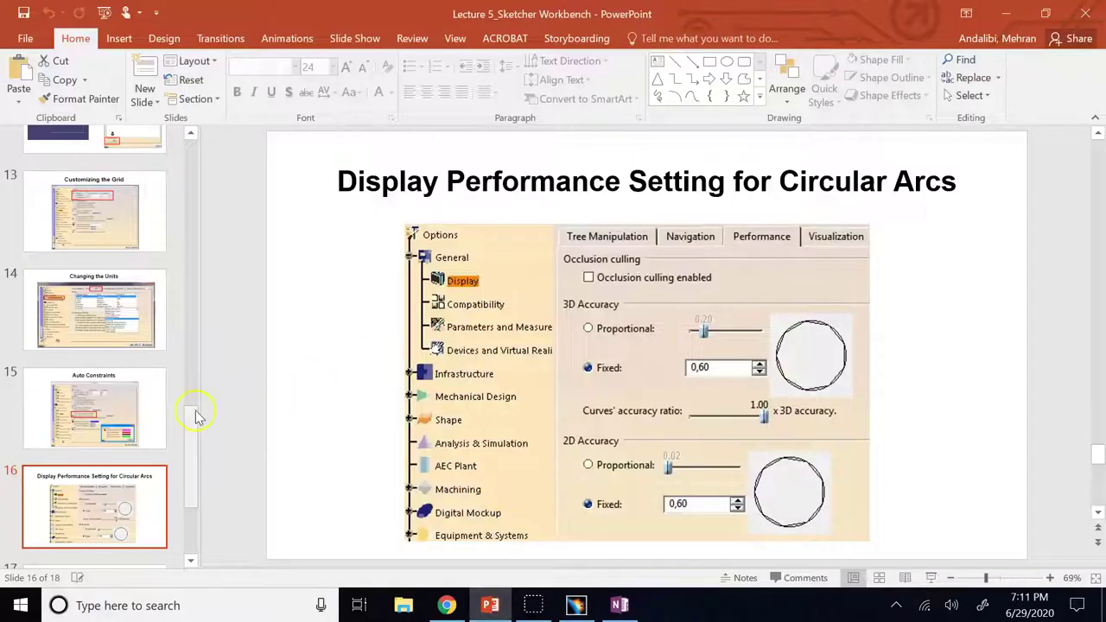
scroll(195, 424, "down", 2)
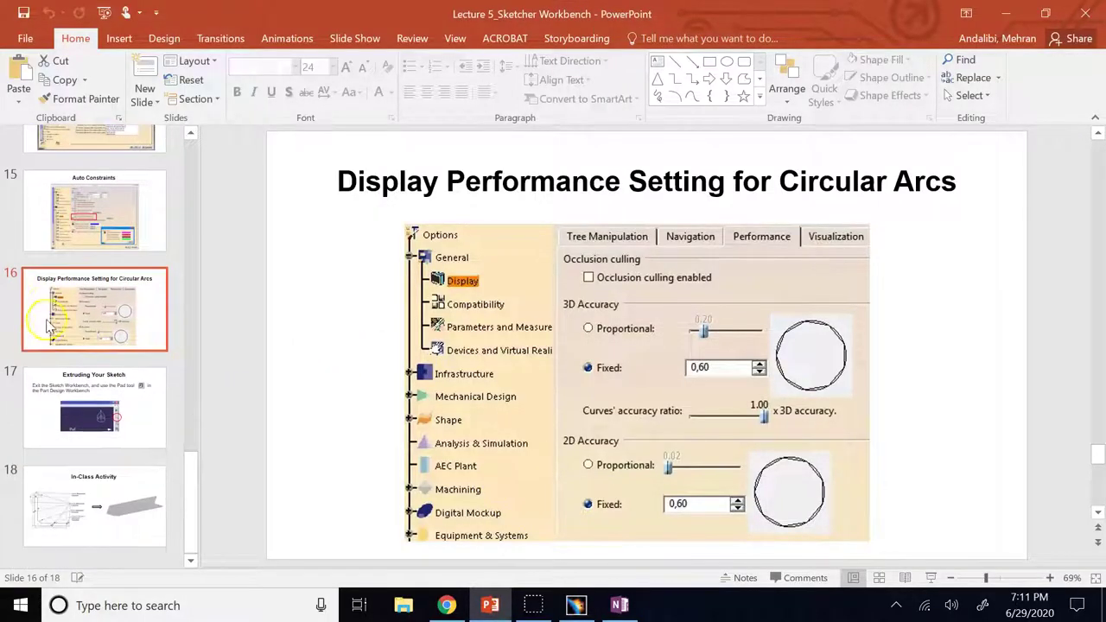
scroll(49, 334, "up", 5)
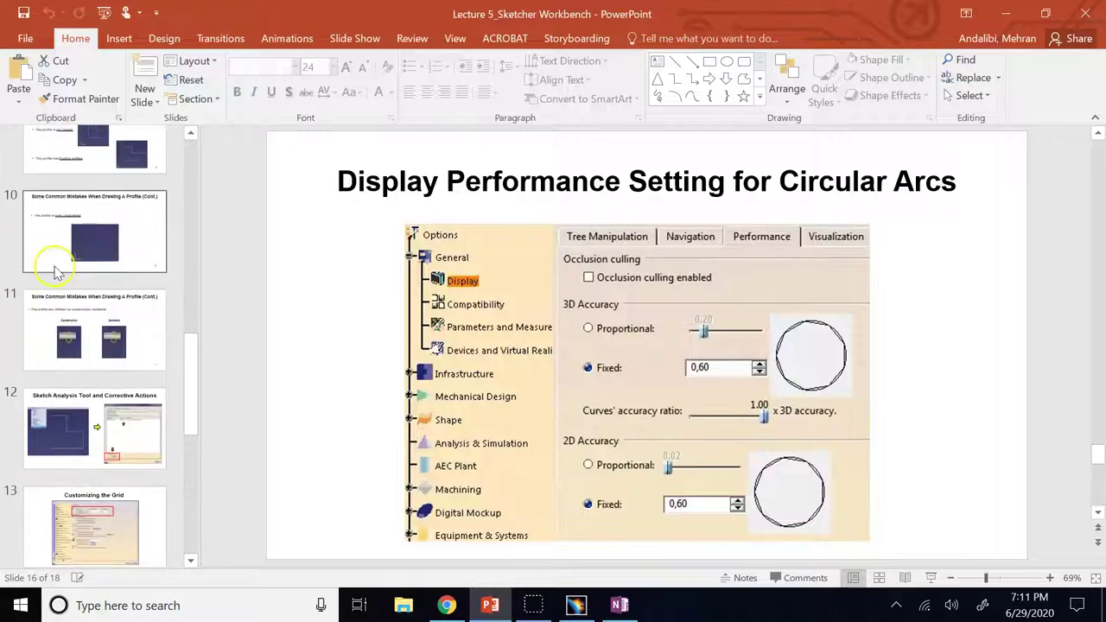
scroll(52, 250, "up", 2)
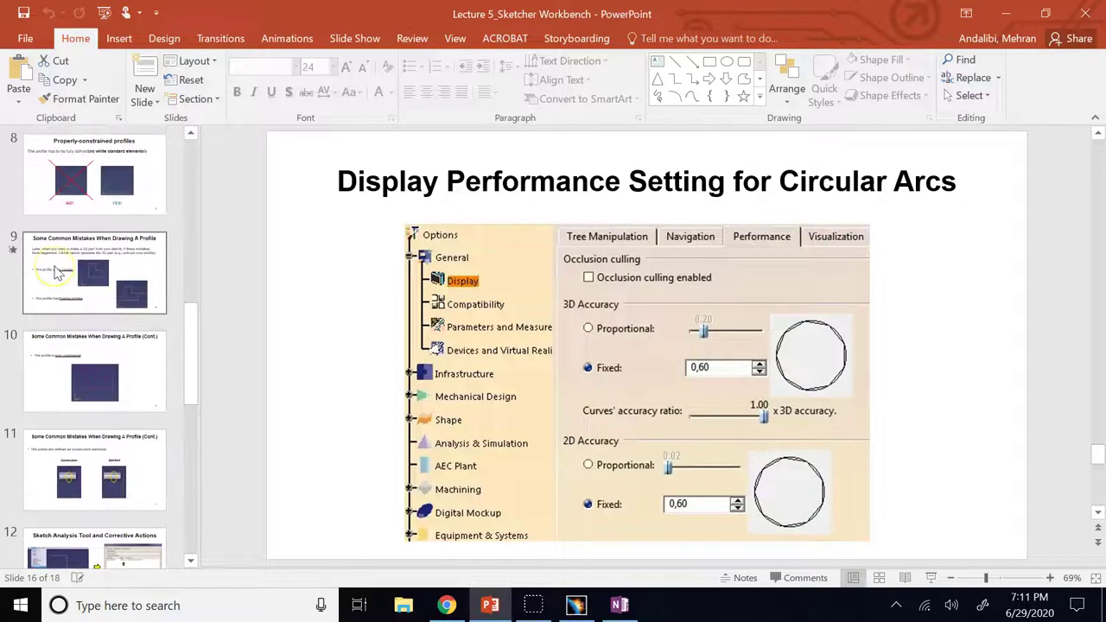
left_click(118, 275)
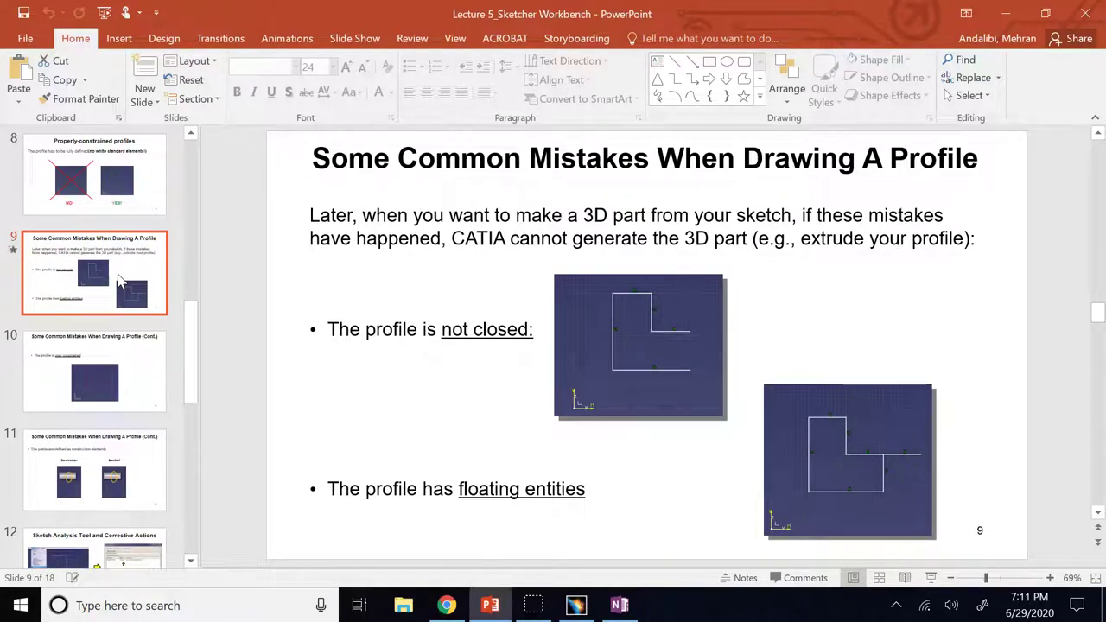
scroll(118, 279, "up", 2)
left_click(115, 247)
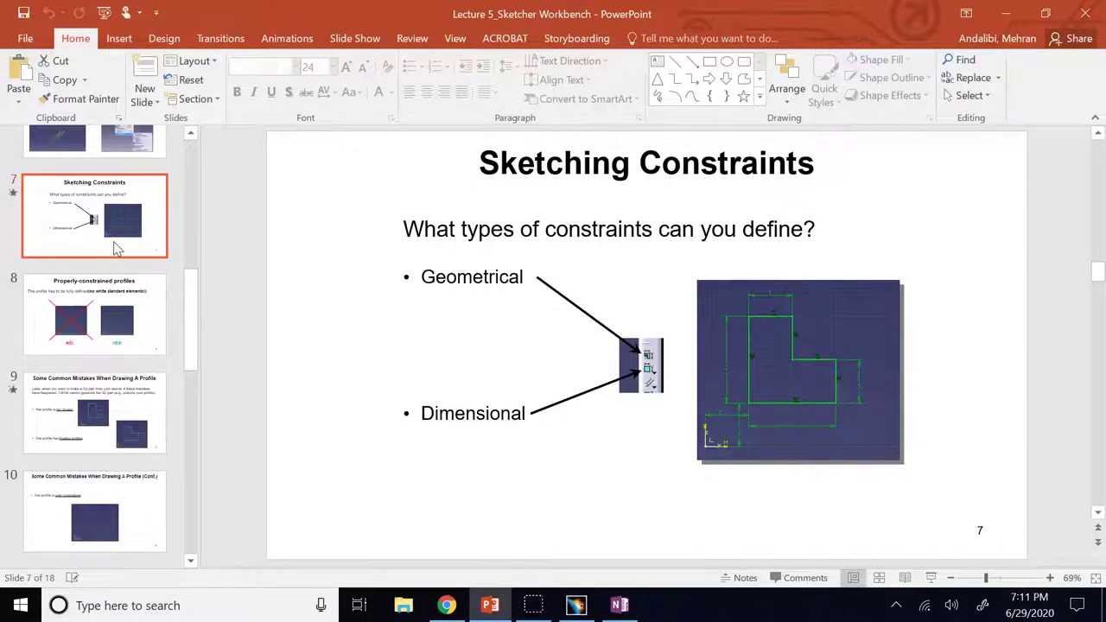
Switch back to CATIA and delete the circle from the sketch
left_click(575, 605)
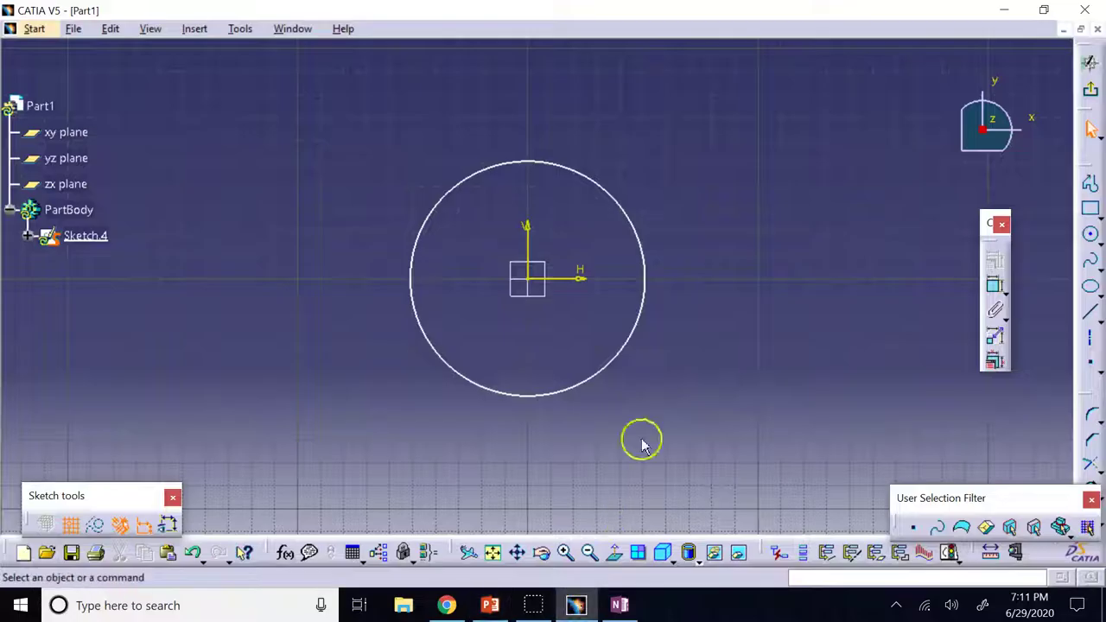
mouse_move(311, 139)
left_mouse_down()
mouse_move(755, 420)
mouse_move(763, 437)
left_mouse_up()
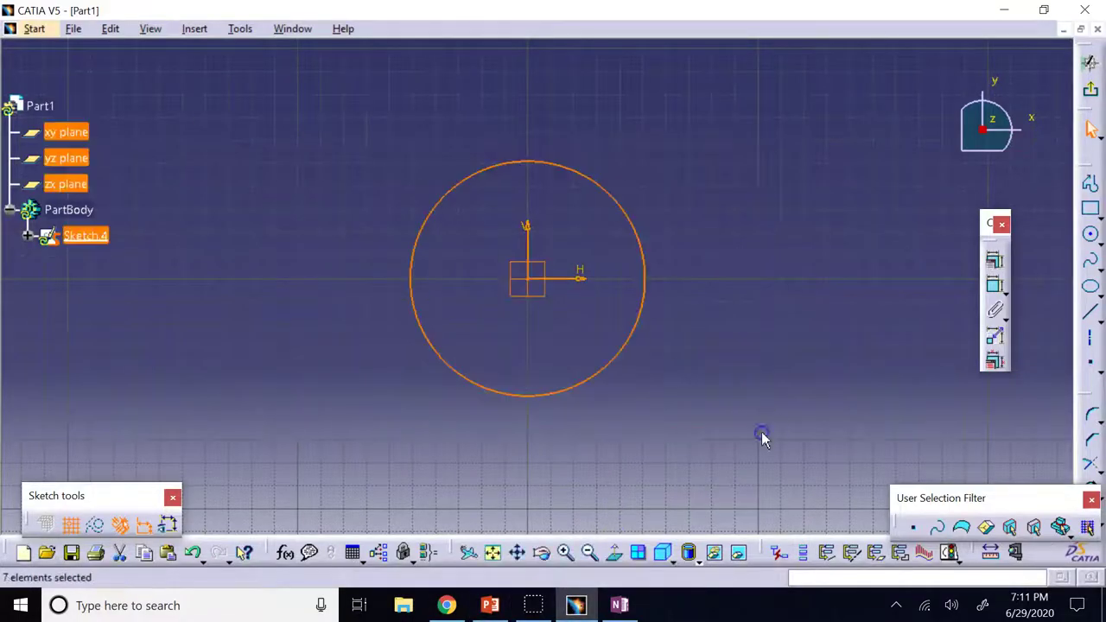
key("Delete")
Draw an open five-segment profile around the sketch origin, starting from the point at H 10 mm, V 80 mm
left_click(1090, 183)
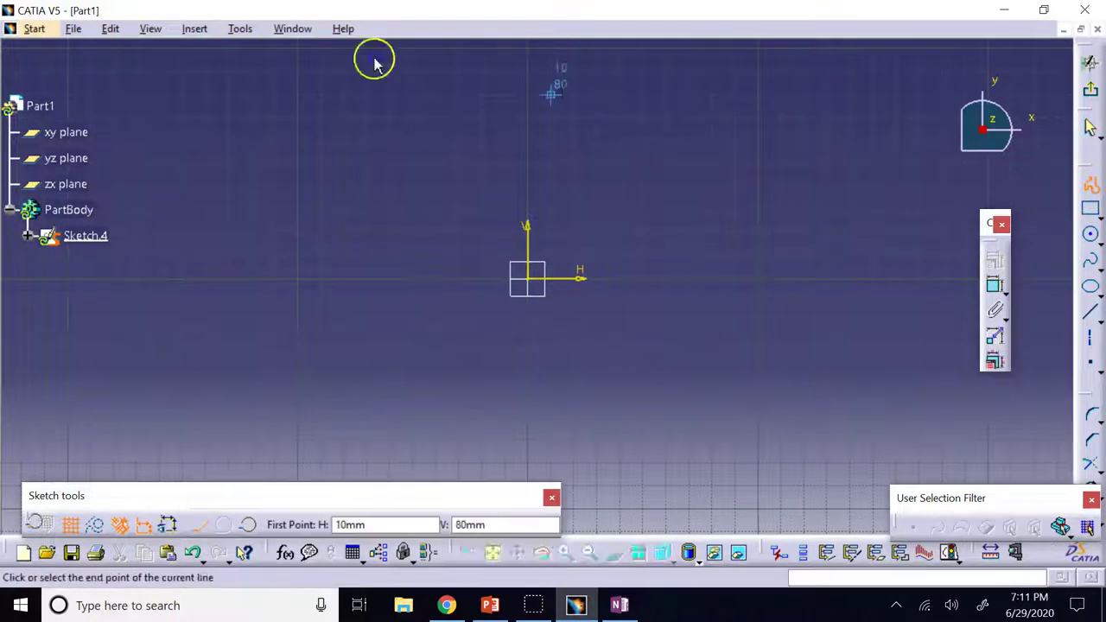
left_click(552, 95)
left_click(299, 163)
left_click(321, 348)
left_click(620, 394)
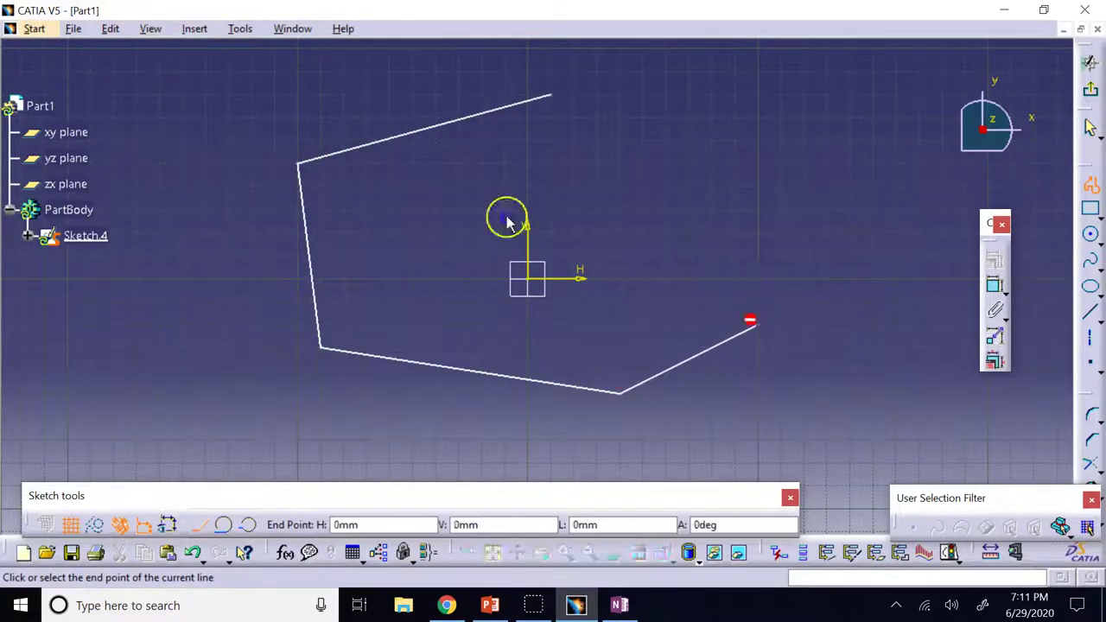
left_click(758, 325)
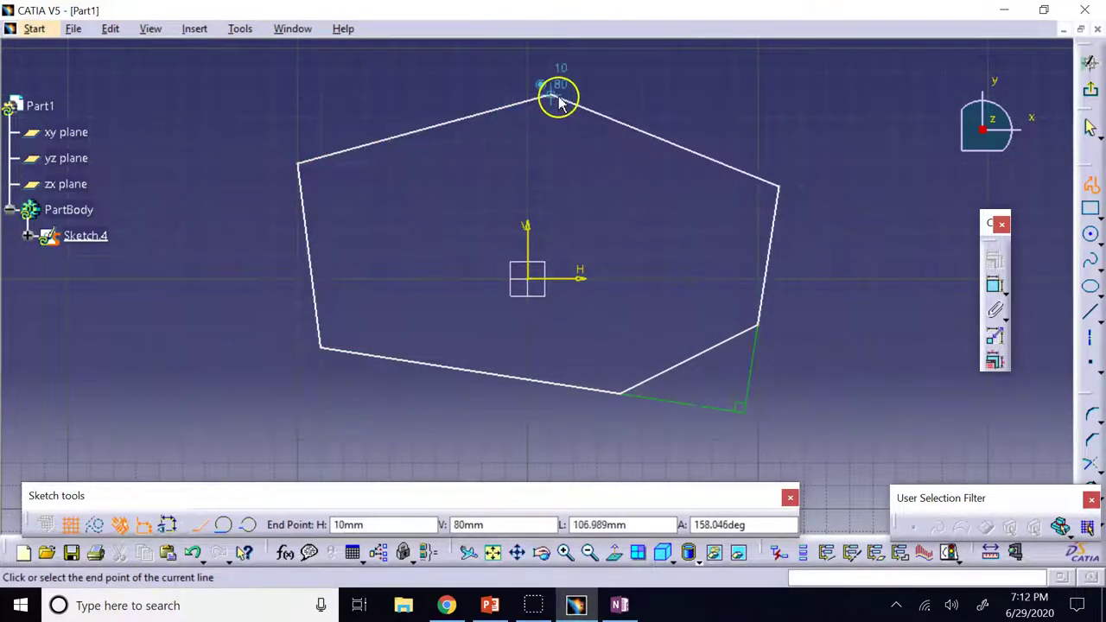
Reposition the Sketch tools, User Selection Filter and Measure toolbars so the Zoom Area option is accessible while keeping the profile command active
left_click(565, 553)
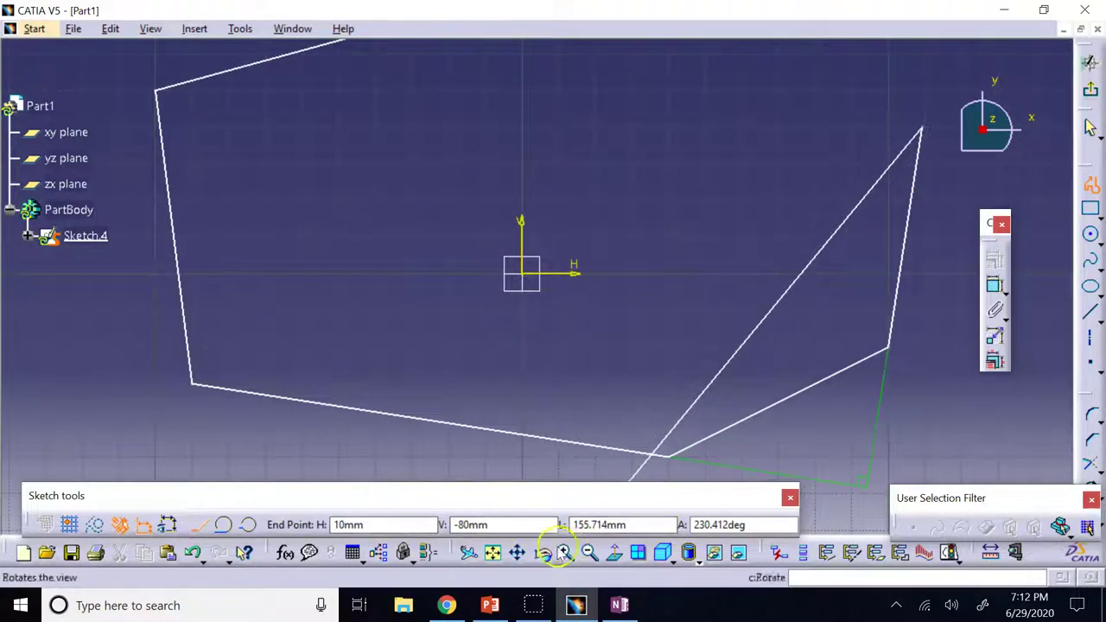
left_click(527, 554)
left_click_drag(549, 265, 562, 437)
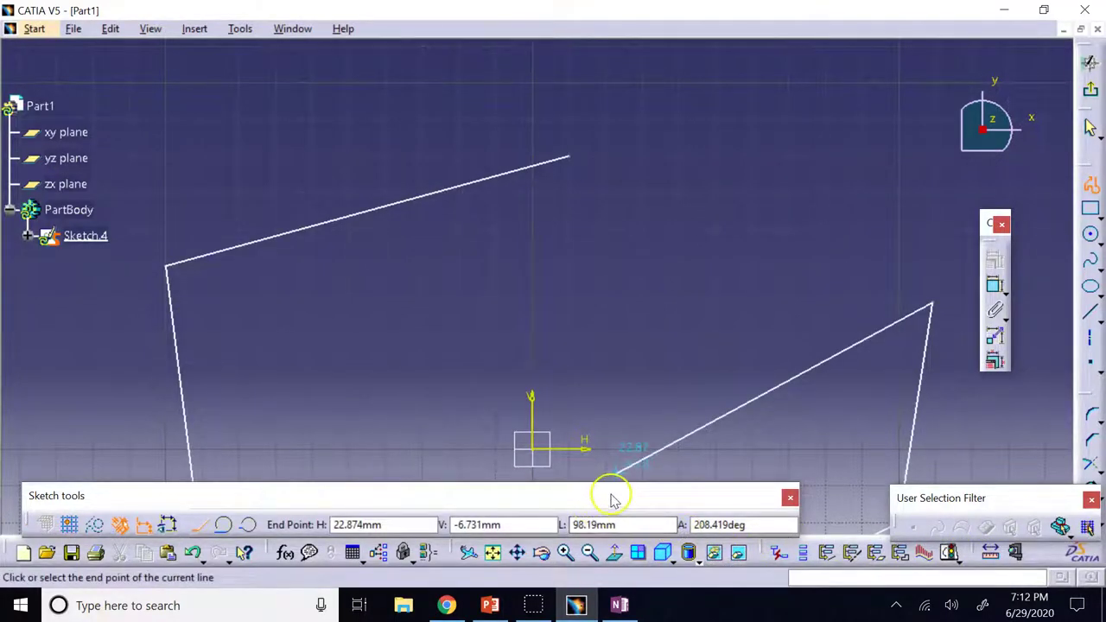
left_click_drag(610, 496, 601, 456)
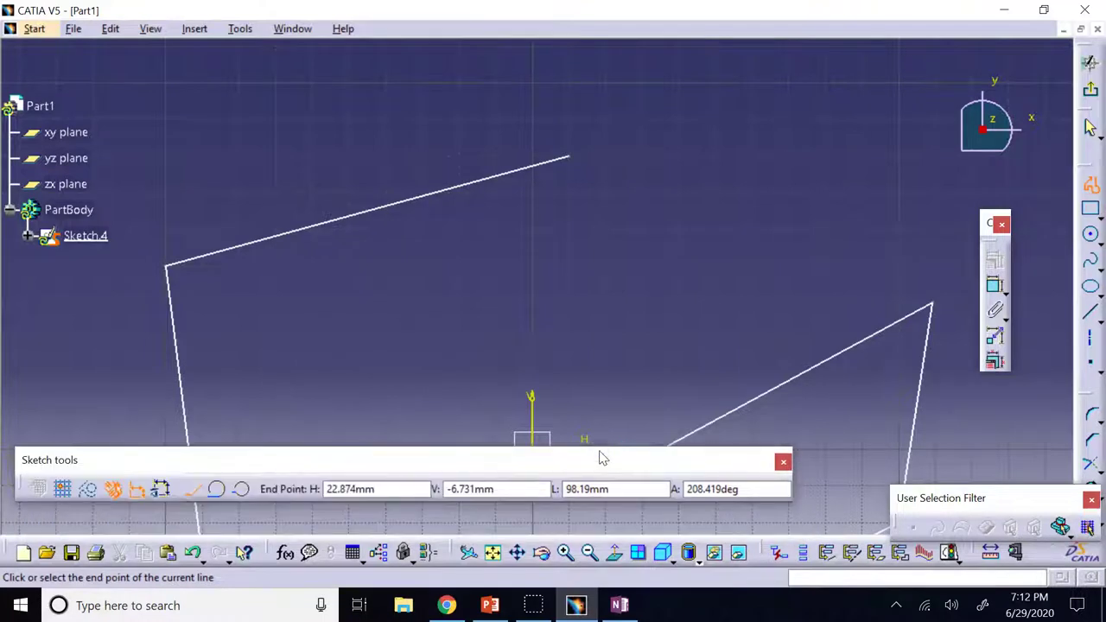
left_click_drag(942, 500, 916, 450)
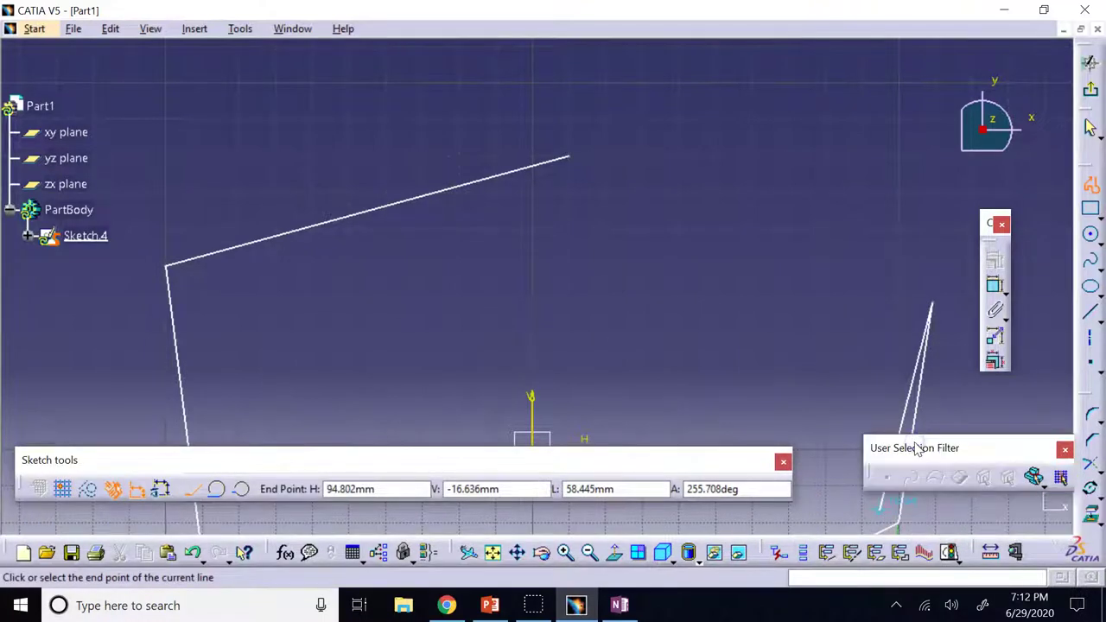
left_click_drag(951, 524, 914, 512)
Place the profile's end point at about H 10.285 mm, V 79.885 mm, just short of its start point, and end the profile
left_click(977, 524)
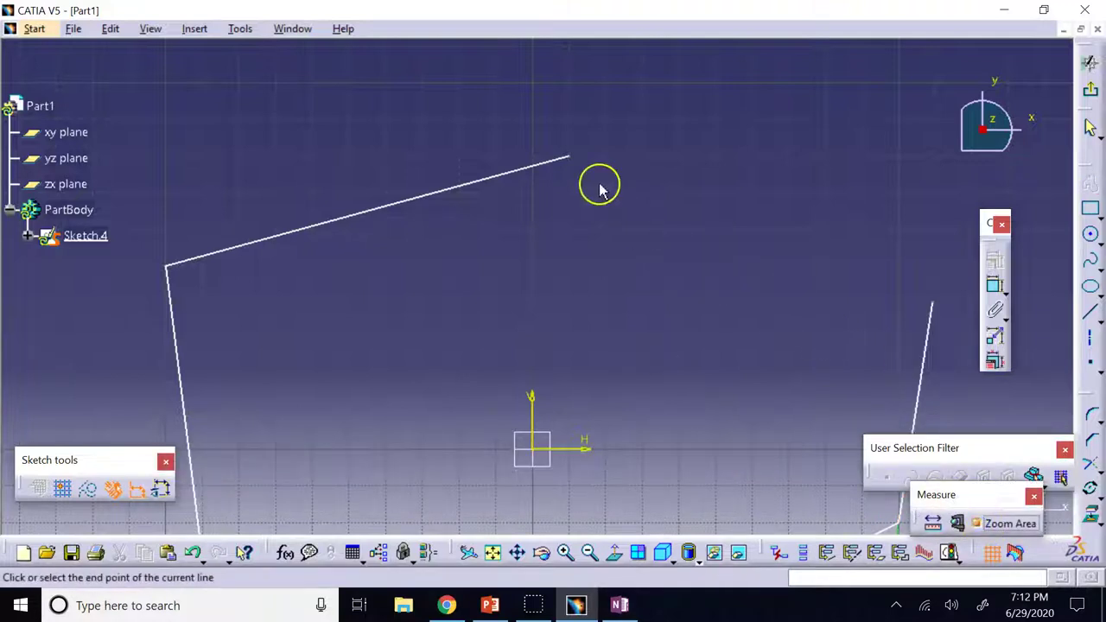
left_click_drag(547, 140, 604, 178)
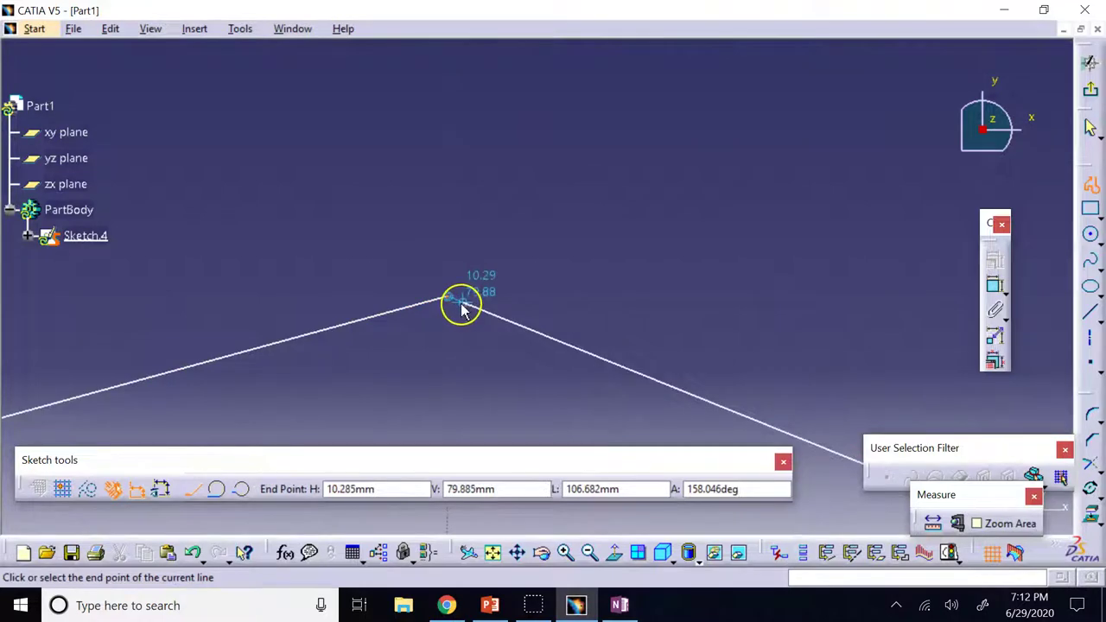
left_click(458, 304)
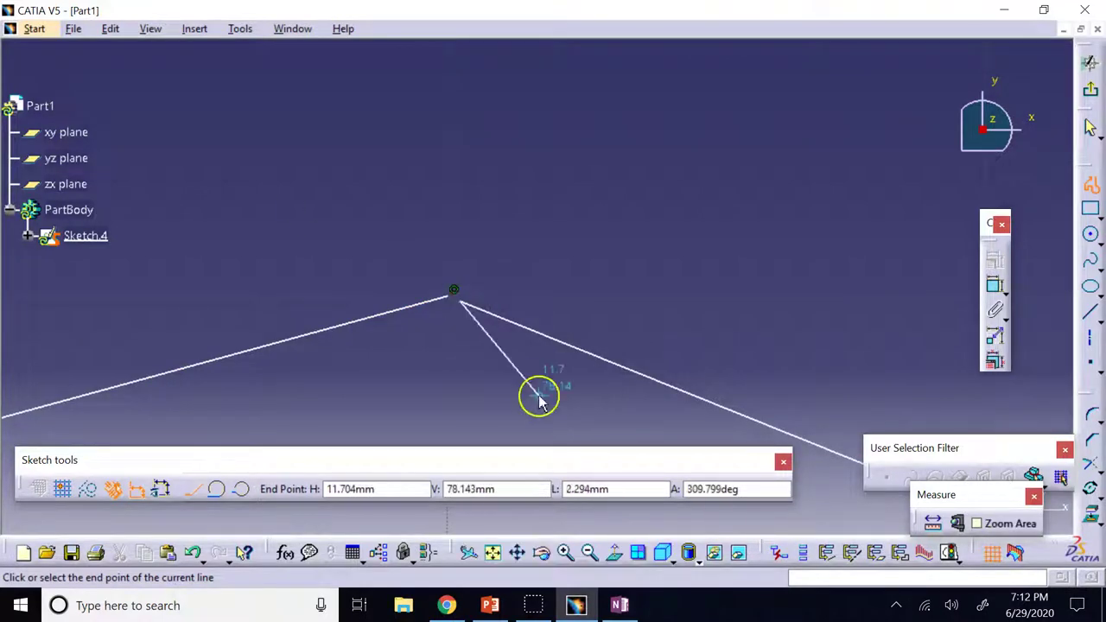
key("Escape")
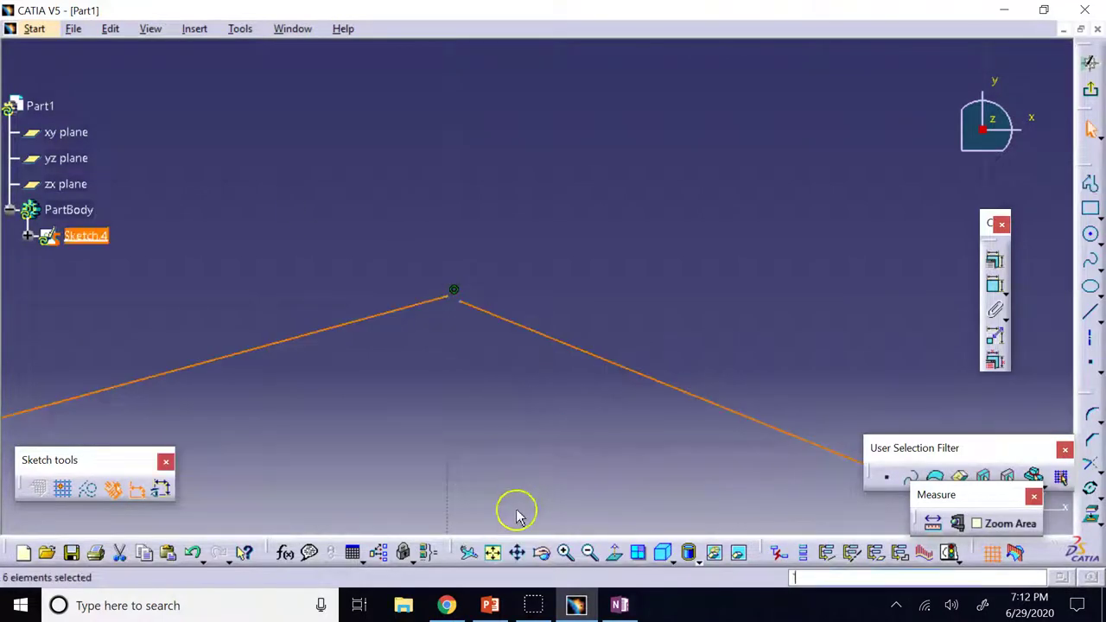
left_click(494, 553)
left_click(748, 172)
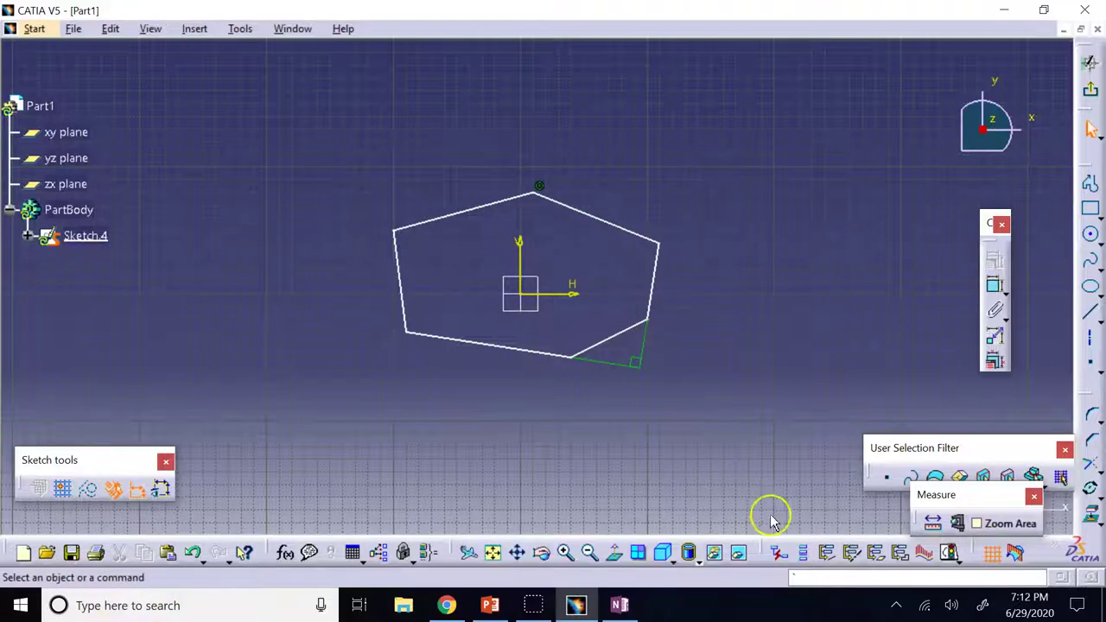
Examine the profile's upper corner up close for a gap between its start and end points
left_click(973, 525)
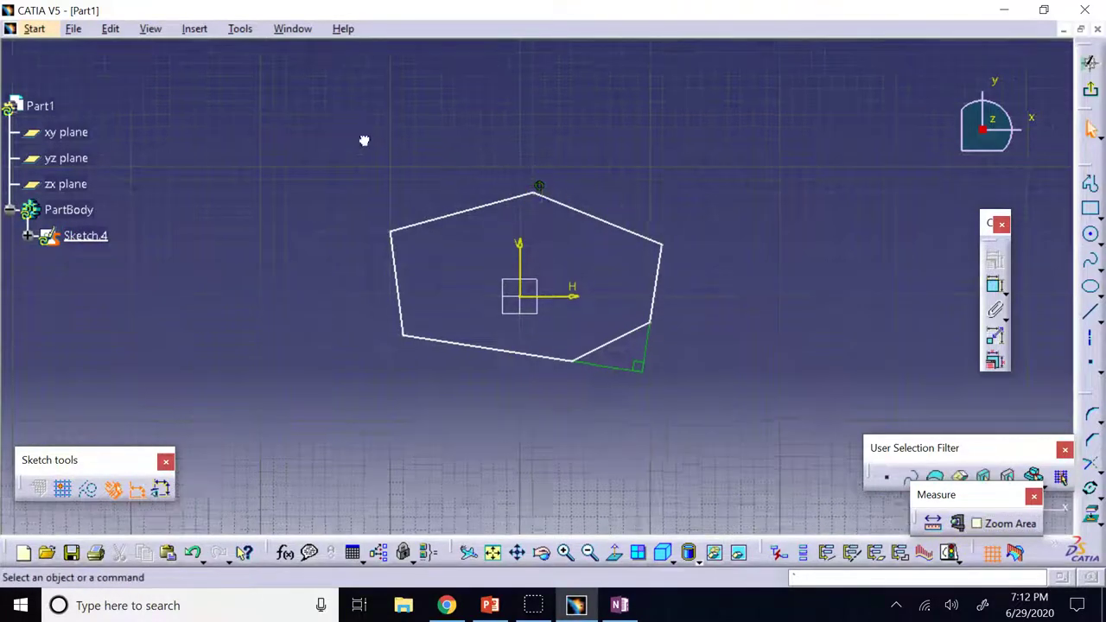
left_click_drag(365, 139, 632, 291)
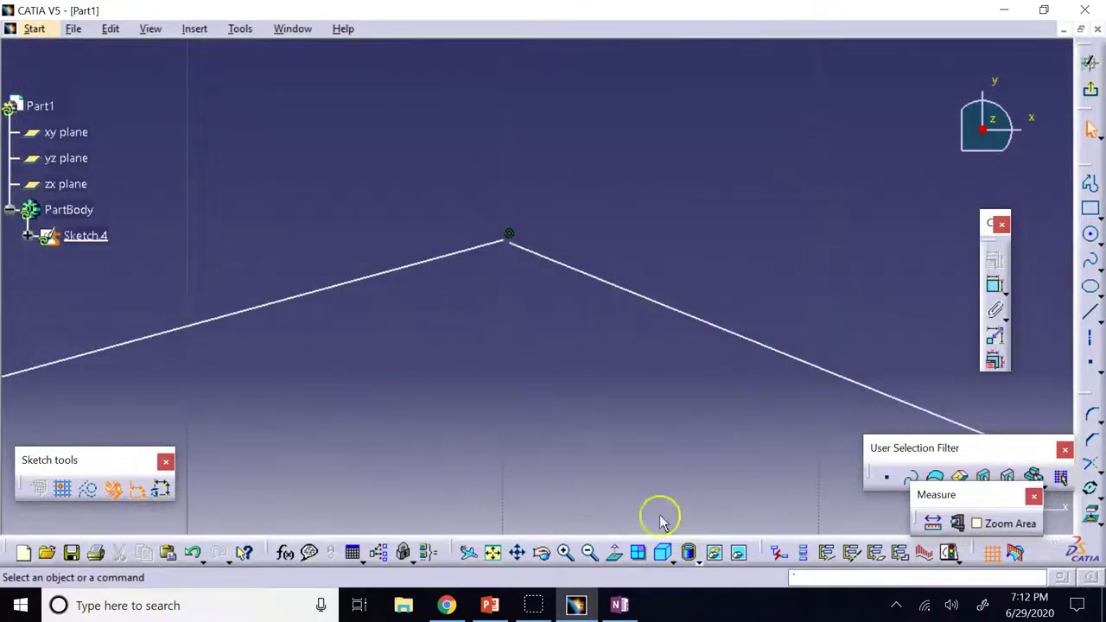
left_click(492, 553)
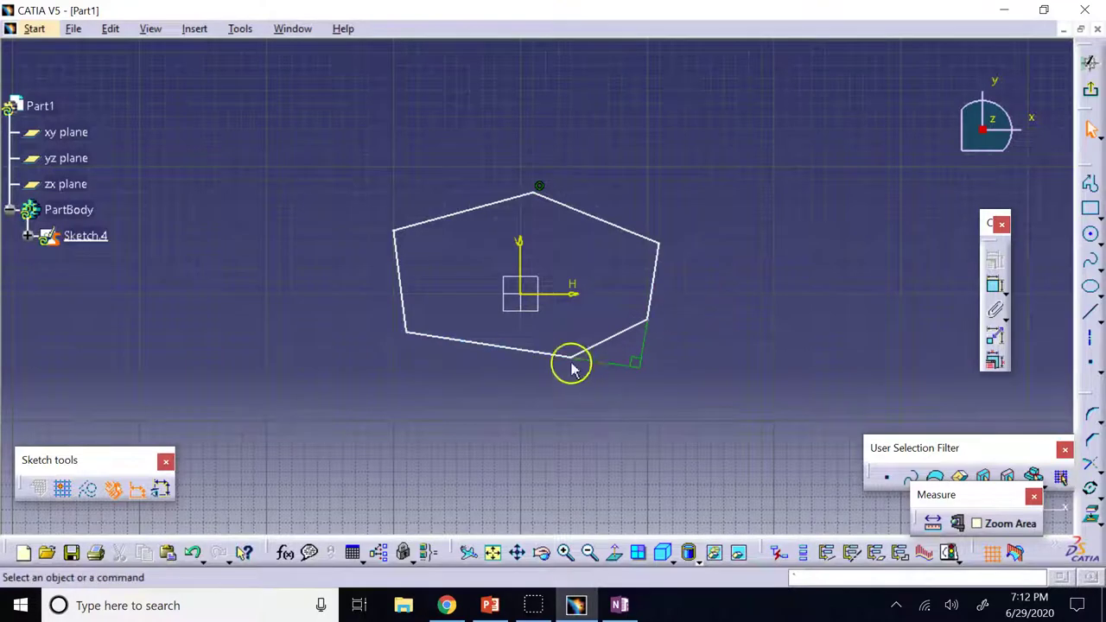
Exit the sketch and try to pad the open profile by 20 mm without the Thick option
left_click(1093, 95)
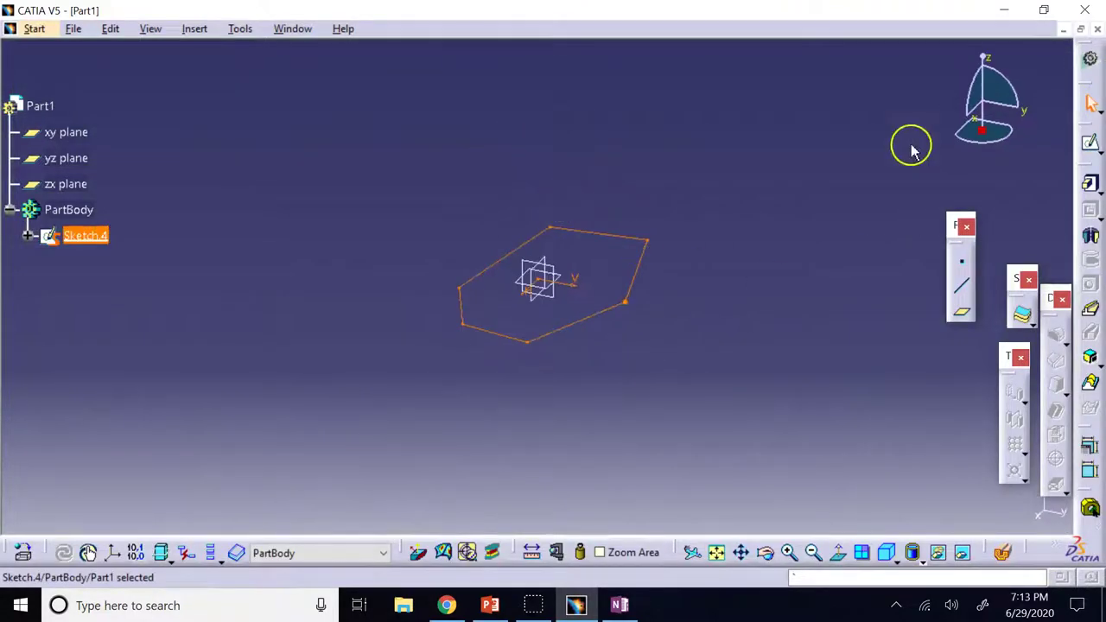
left_click(1091, 190)
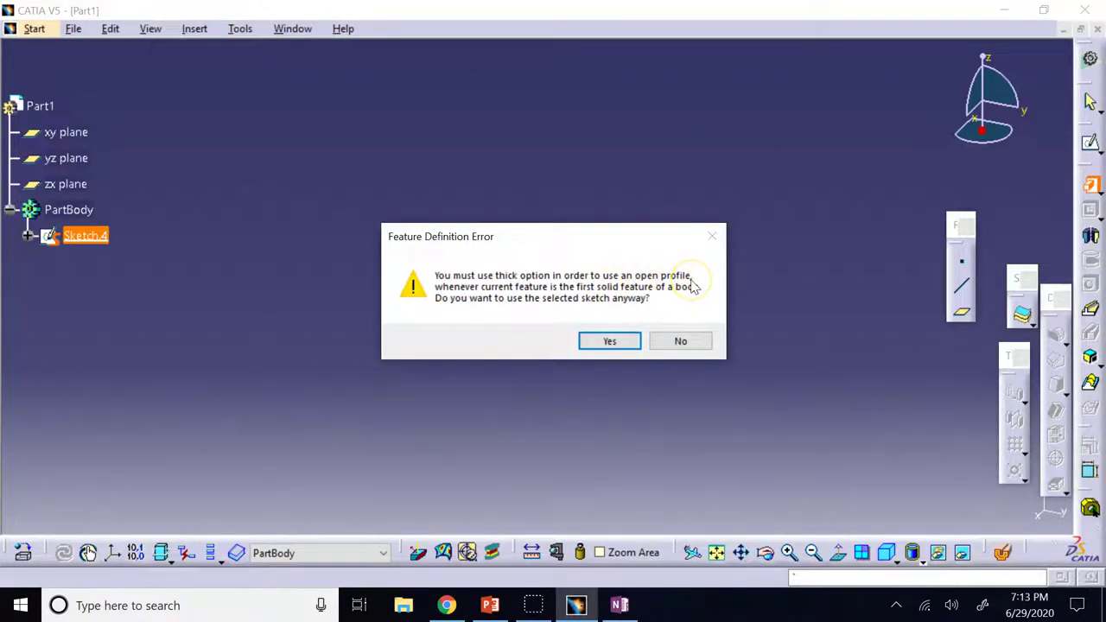
left_click(612, 342)
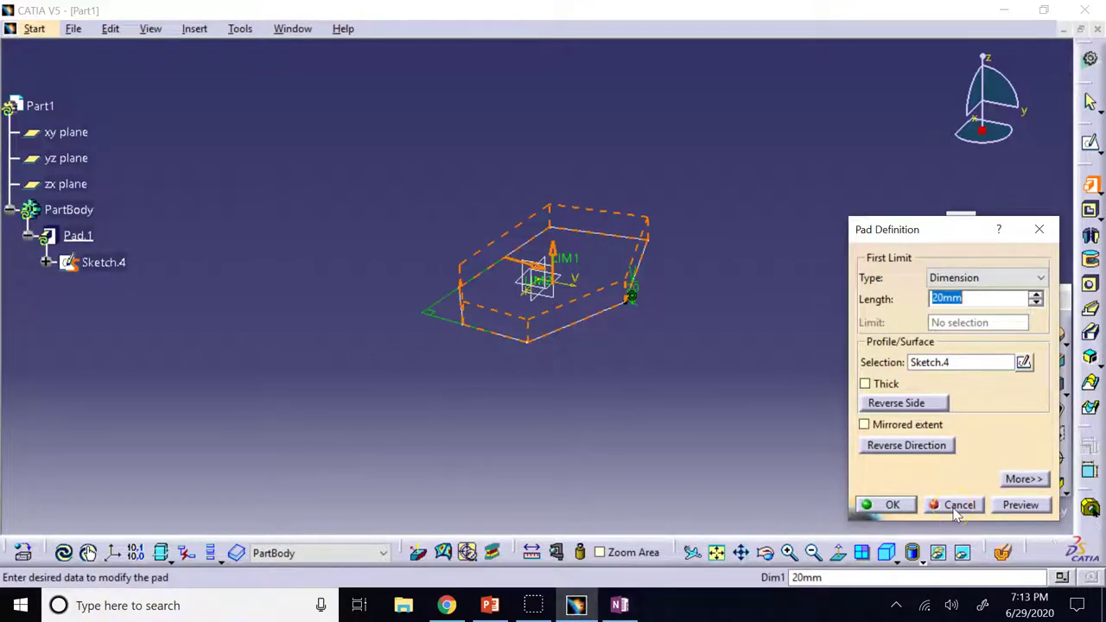
left_click(891, 504)
left_click(679, 340)
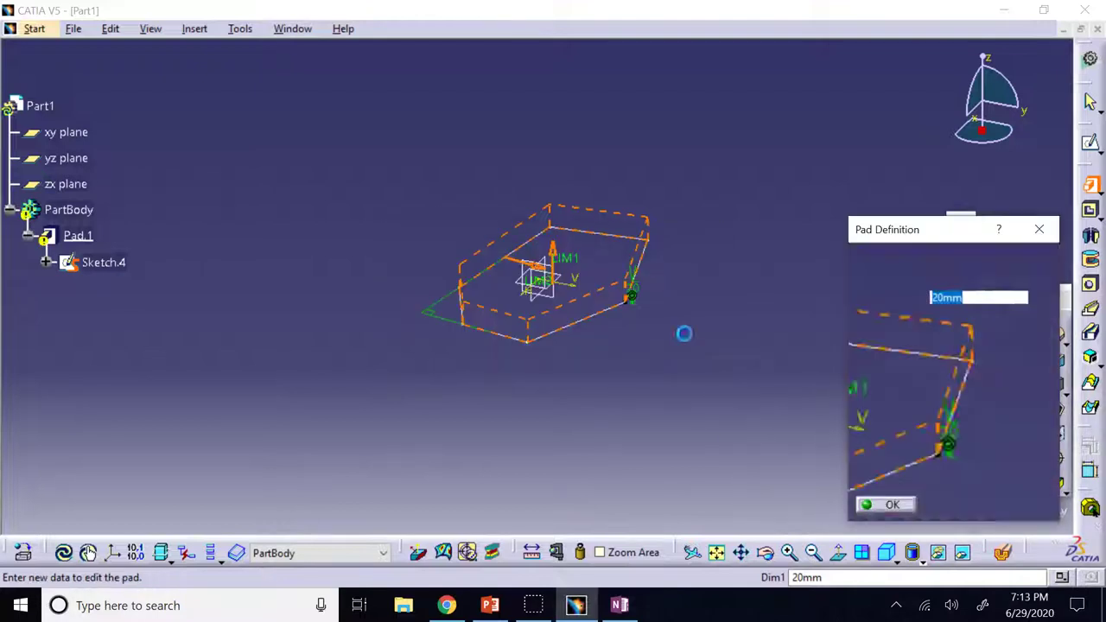
left_click(946, 505)
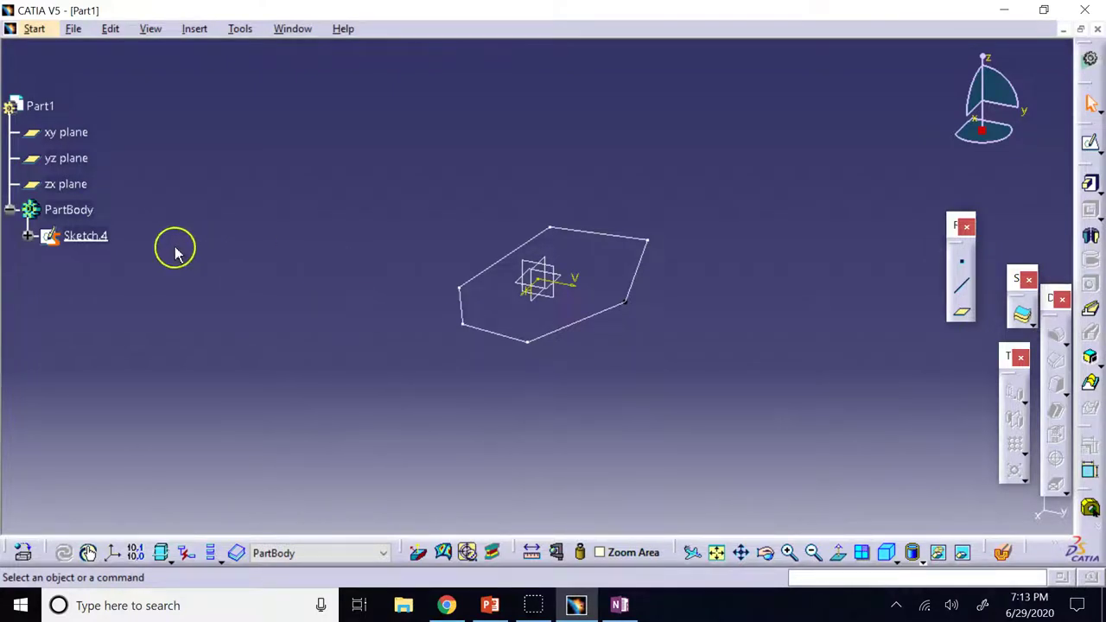
Reopen the sketch for editing and examine whether the lines meet at the profile's lower corner
double_click(90, 238)
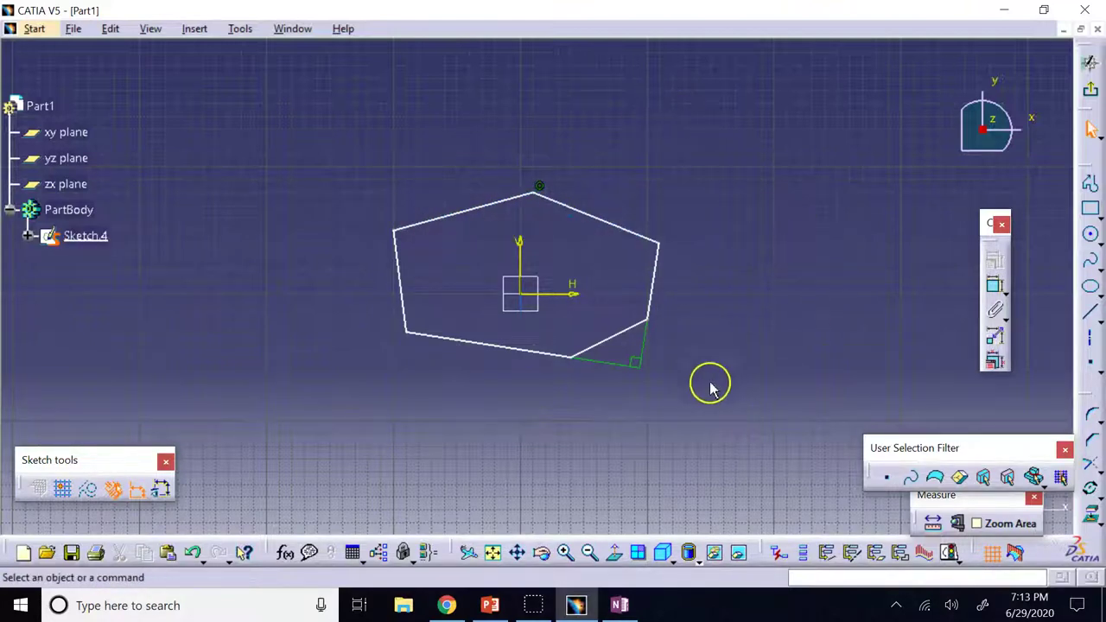
left_click(978, 524)
mouse_move(595, 379)
left_mouse_down()
mouse_move(524, 339)
mouse_move(580, 365)
left_mouse_up()
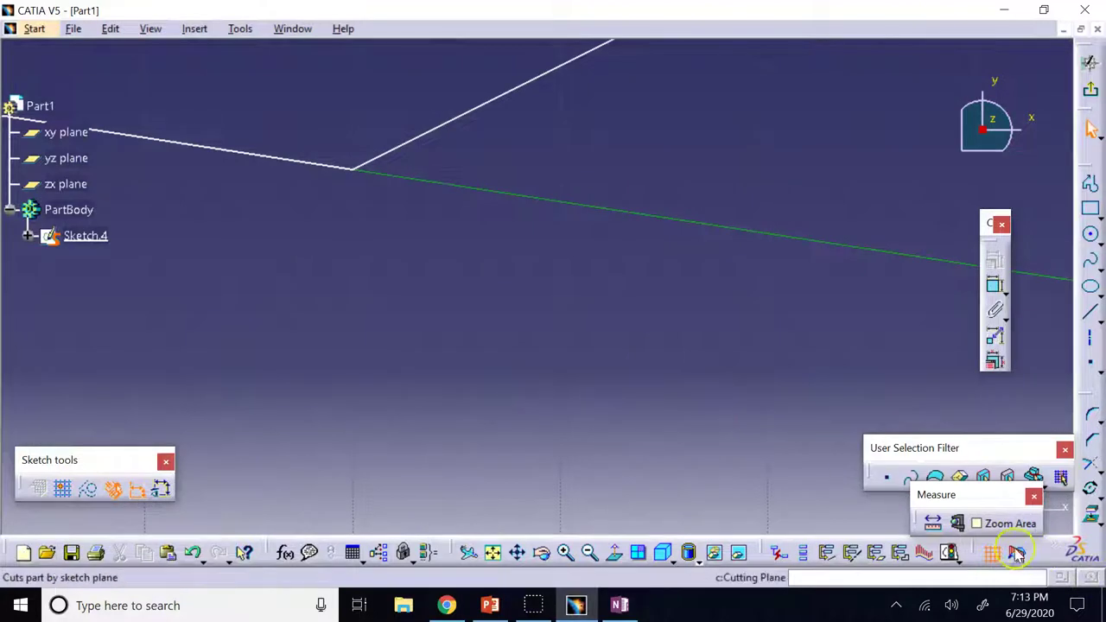
left_click(589, 553)
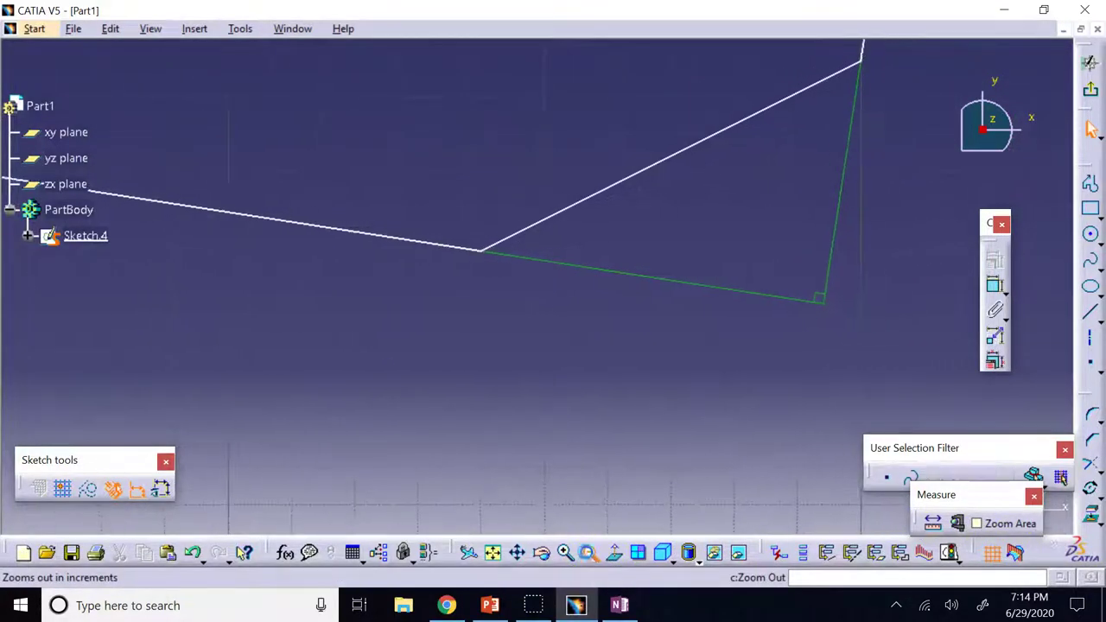
left_click(588, 553)
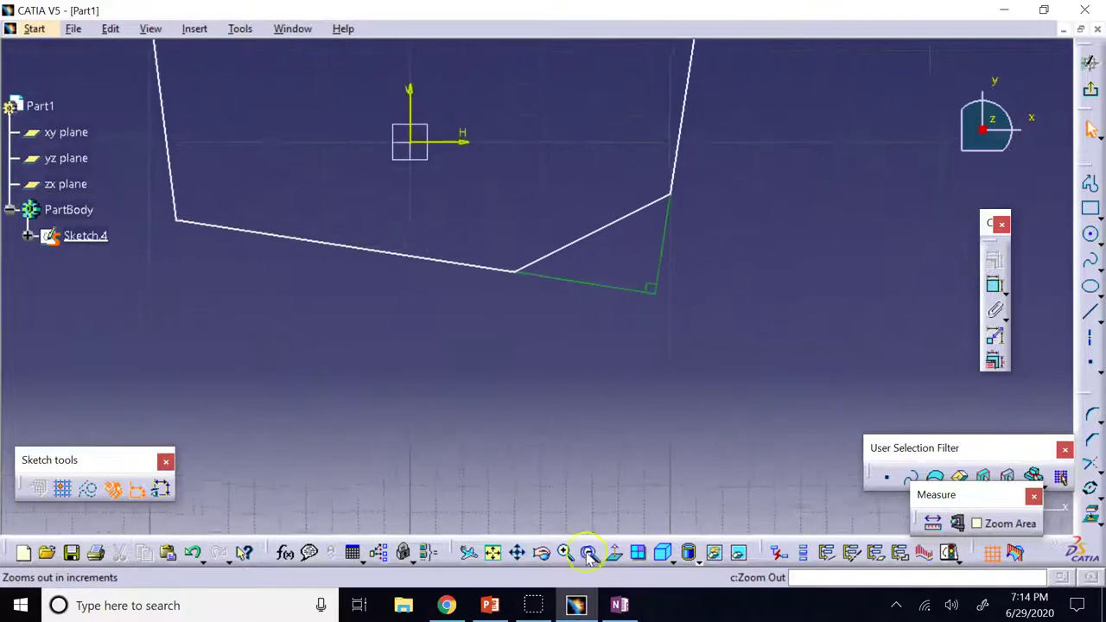
left_click(519, 554)
left_click_drag(509, 311, 533, 390)
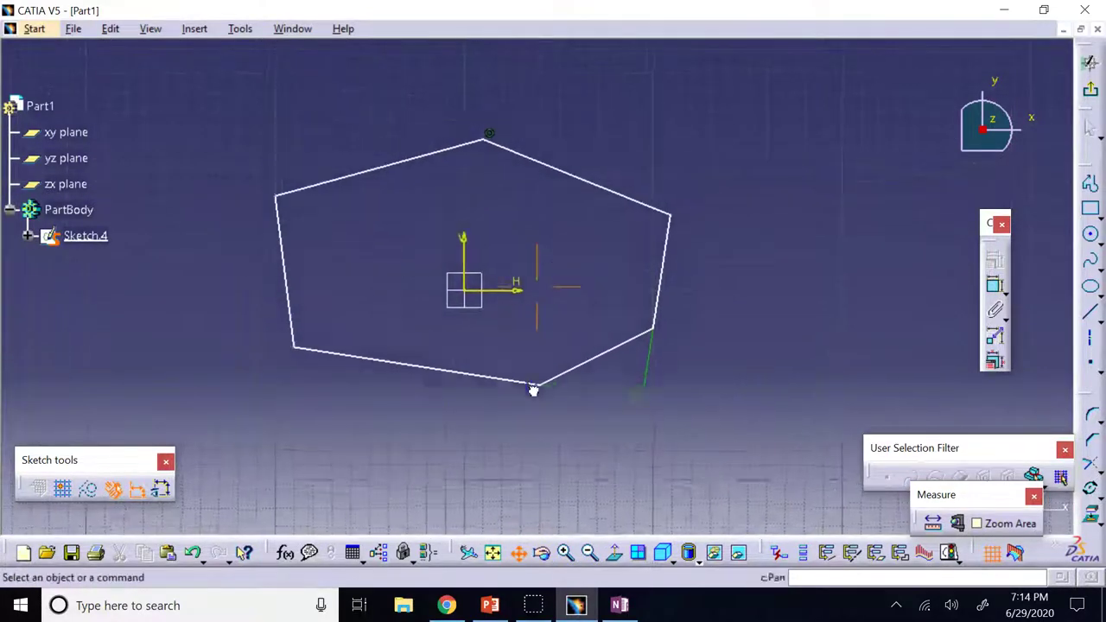
Run Sketch Analysis on the sketch and apply Close Opened Profile to the implicit profile
left_click(241, 29)
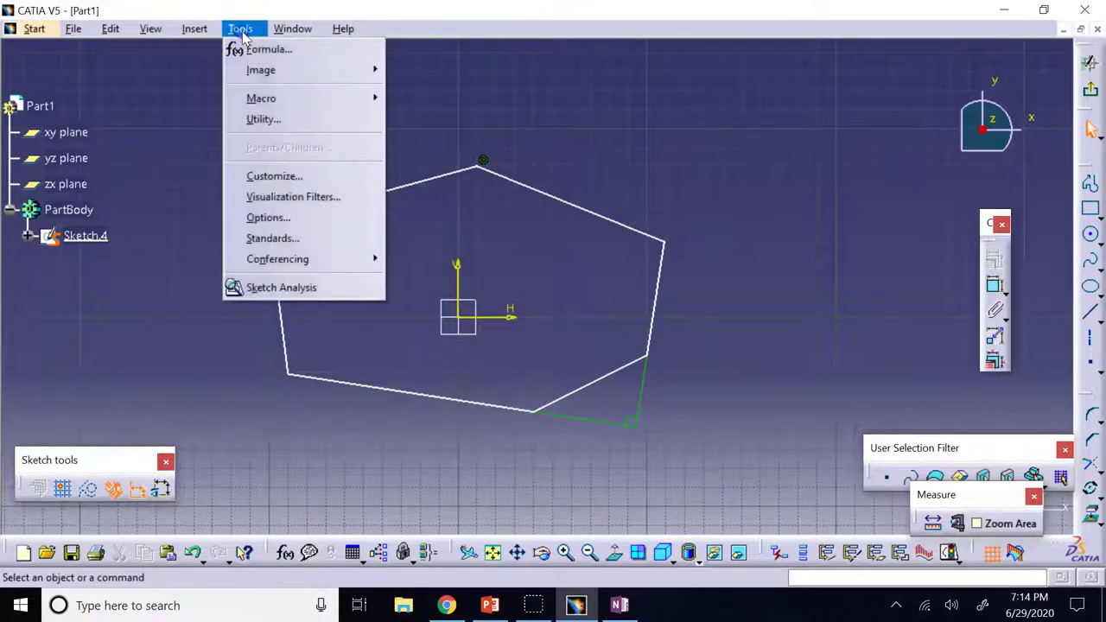
left_click(317, 291)
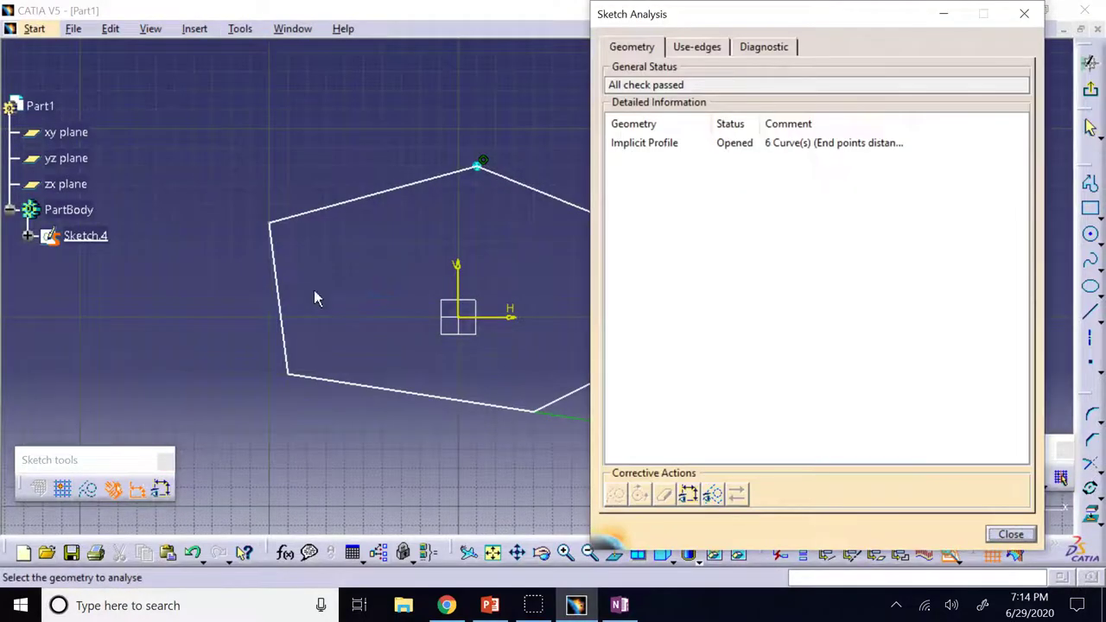
left_click(747, 143)
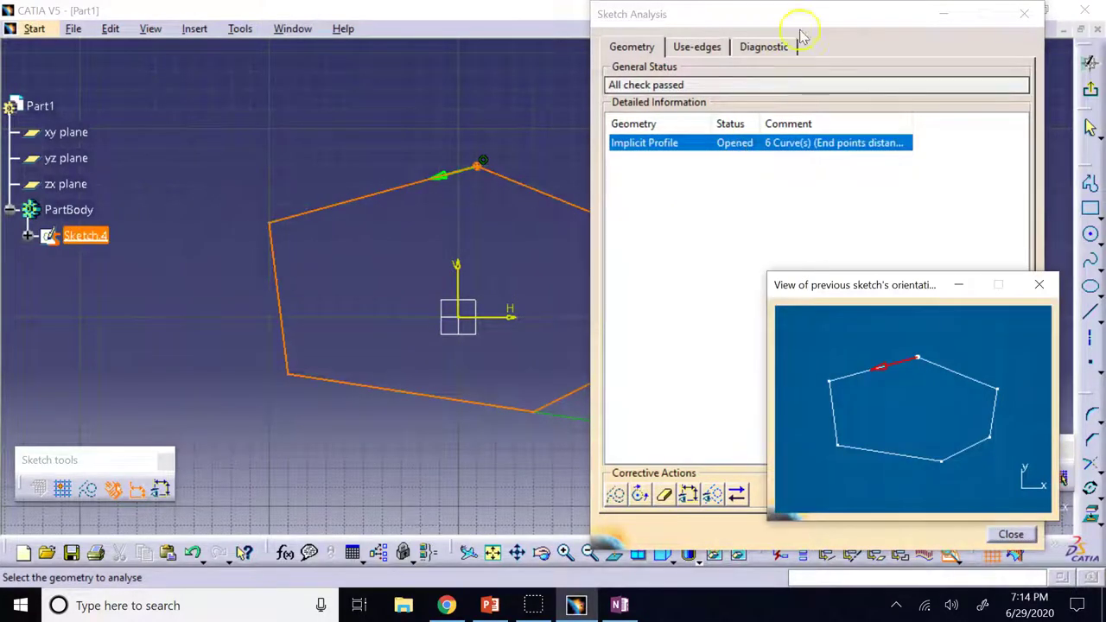
mouse_move(812, 10)
left_mouse_down()
mouse_move(930, 79)
mouse_move(956, 44)
mouse_move(787, 24)
left_mouse_up()
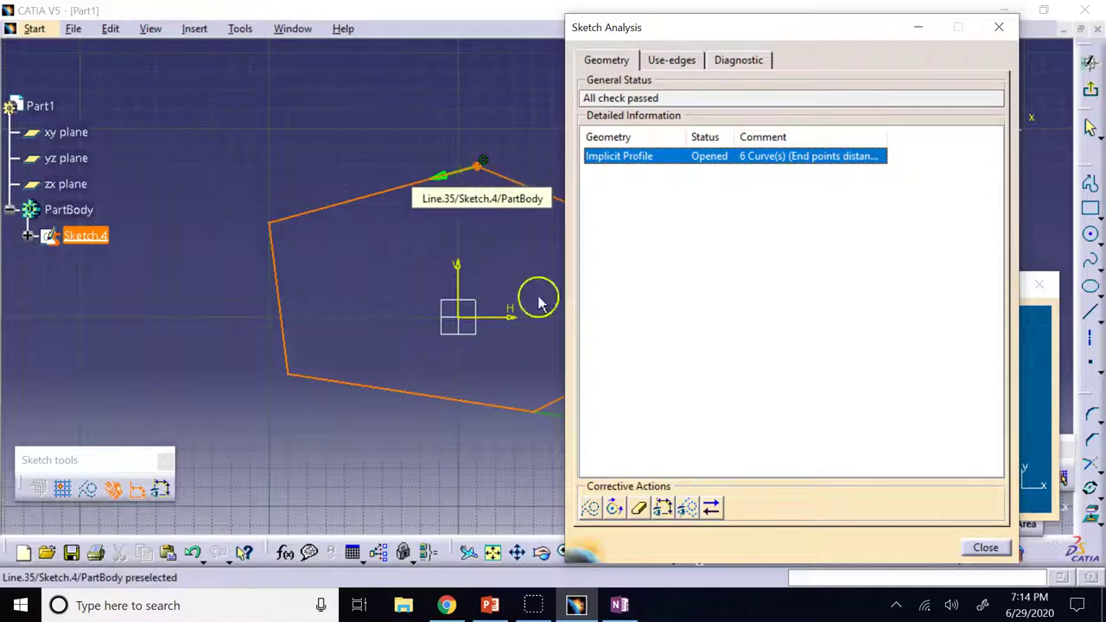
left_click(614, 509)
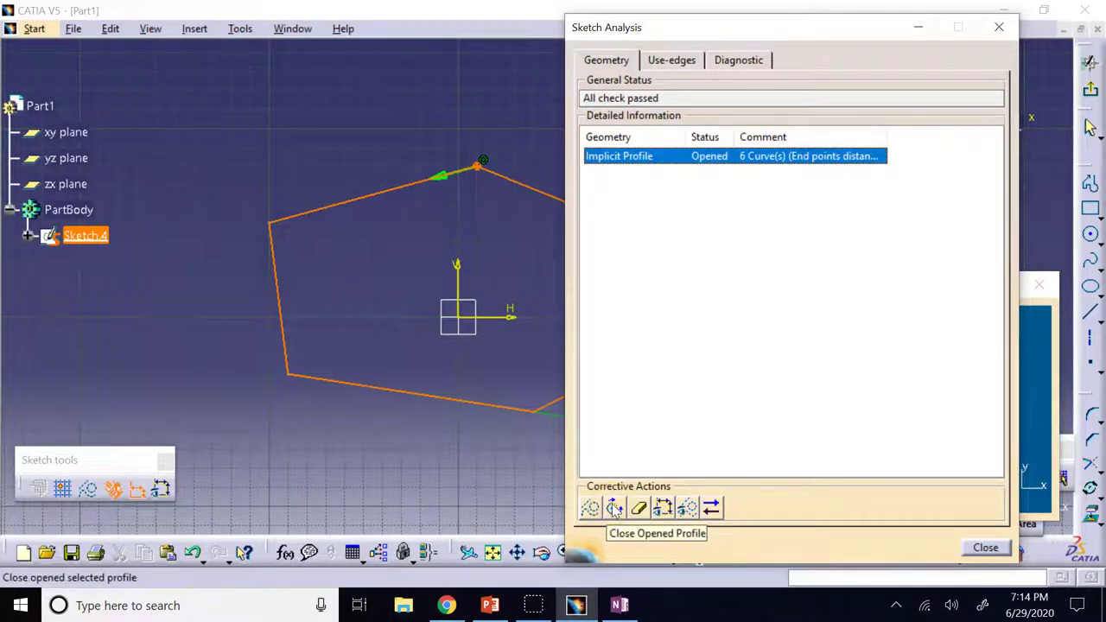
left_click(614, 510)
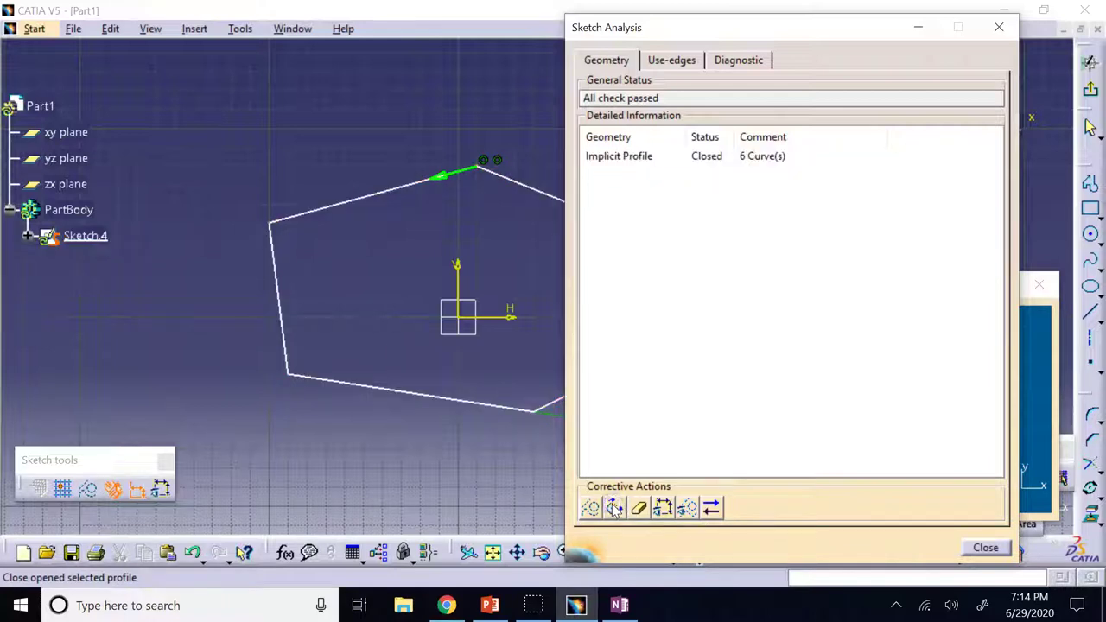
left_click(712, 161)
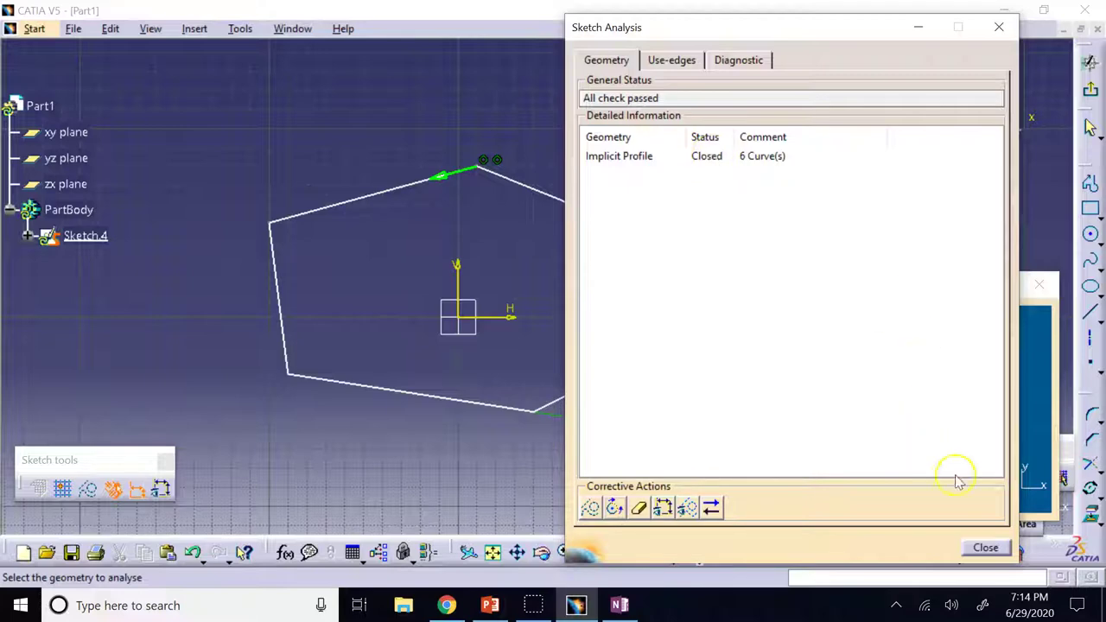
left_click(987, 548)
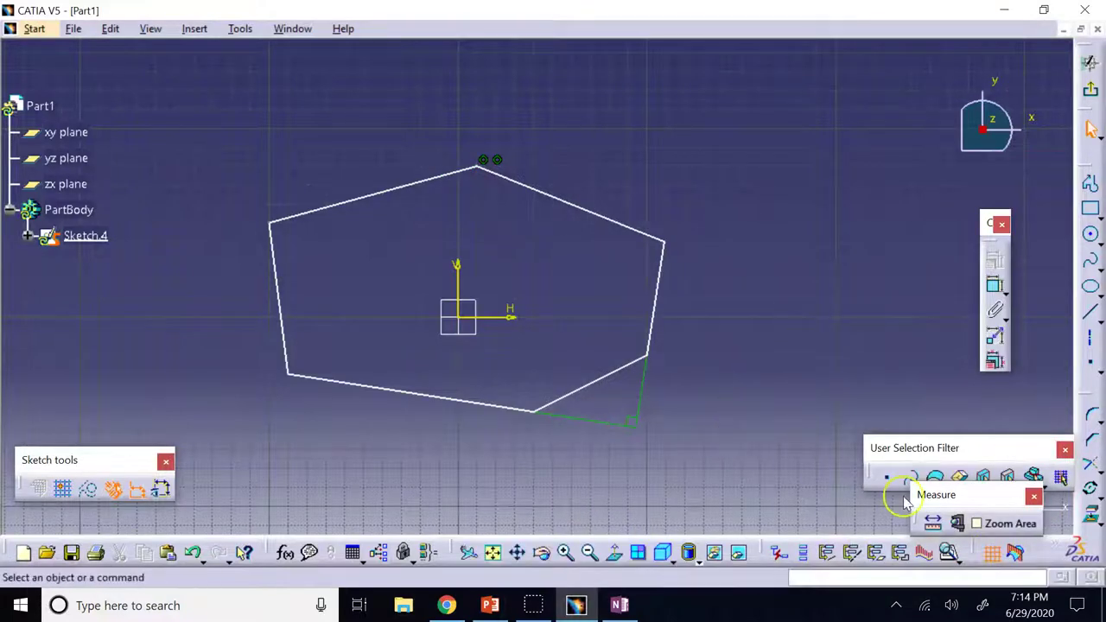
Exit the sketch and pad the closed profile by 20 mm without the Thick option
left_click(1007, 524)
mouse_move(481, 181)
left_mouse_down()
mouse_move(462, 153)
mouse_move(499, 191)
left_mouse_up()
middle_click_drag(499, 190, 539, 327)
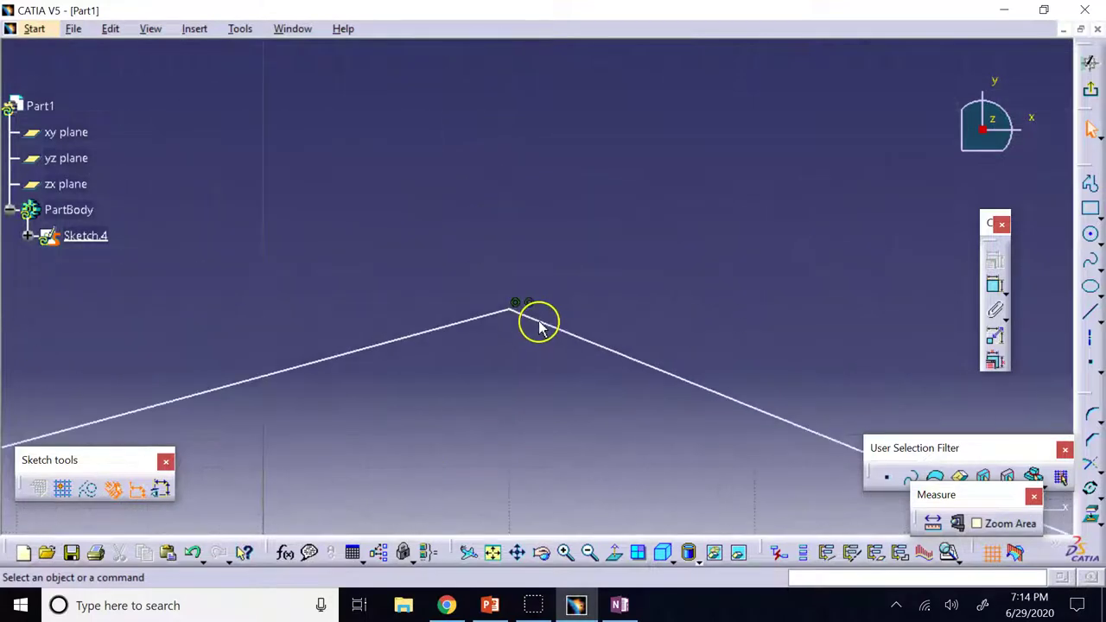
left_click(1092, 68)
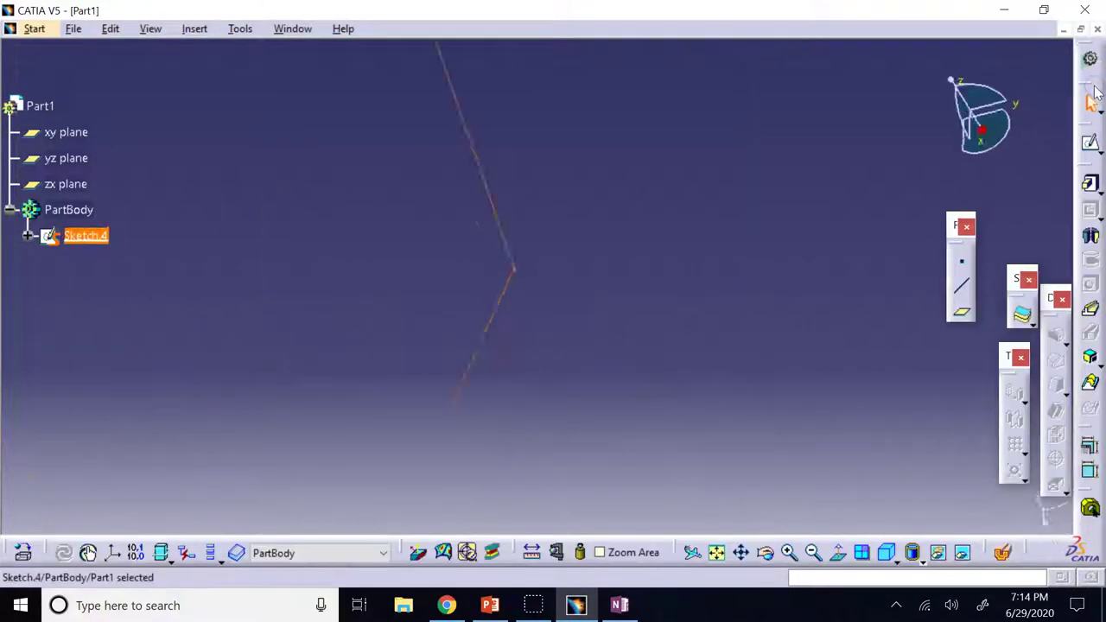
left_click(717, 555)
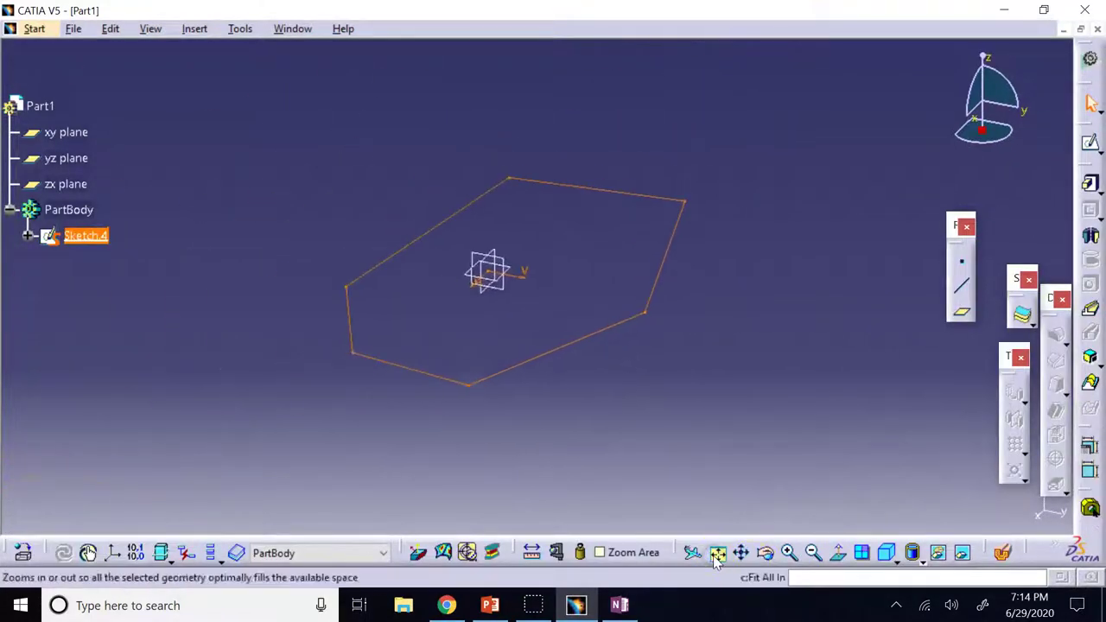
left_click(1091, 184)
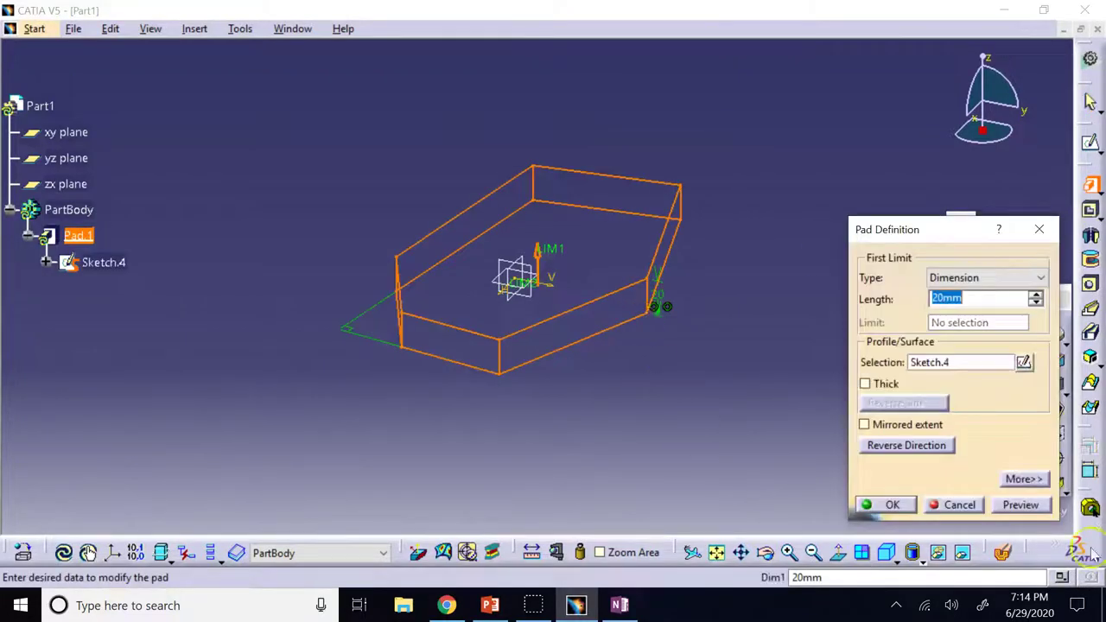
left_click(891, 506)
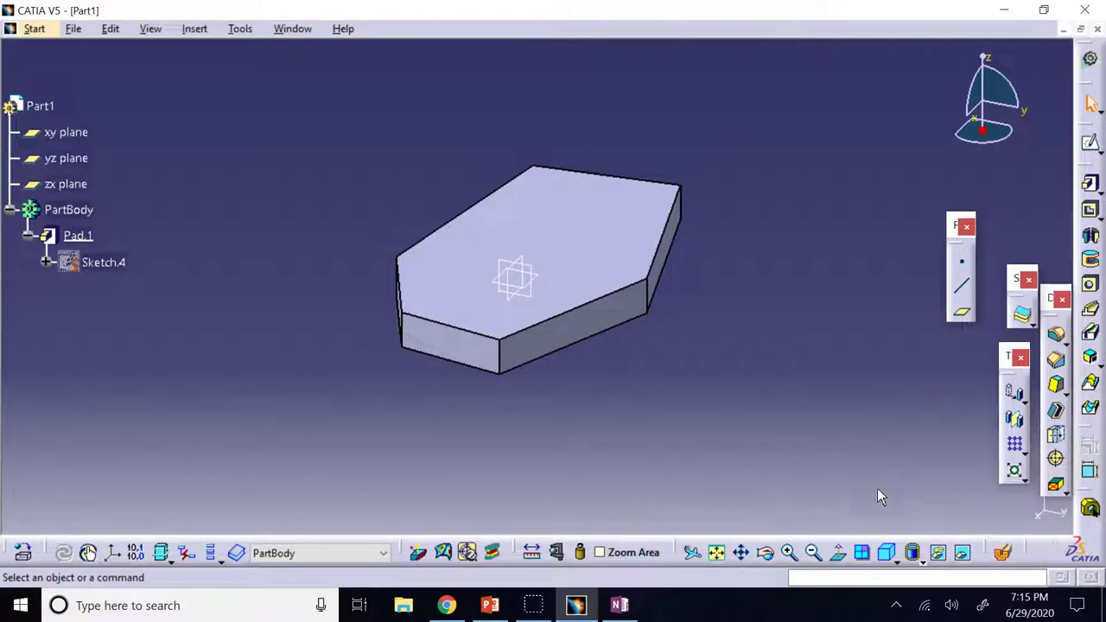
Reopen the pad's sketch, convert all profile elements to construction elements and exit the sketch
double_click(121, 262)
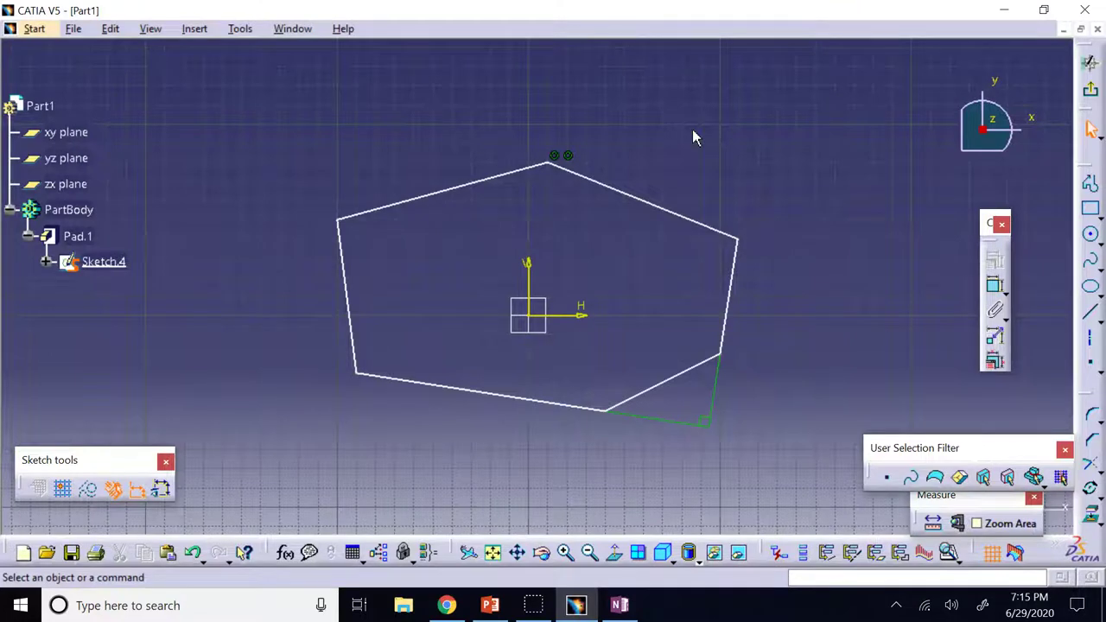
mouse_move(282, 125)
left_mouse_down()
mouse_move(349, 208)
mouse_move(778, 427)
mouse_move(781, 449)
left_mouse_up()
left_click(784, 180)
middle_click_drag(277, 163, 278, 164)
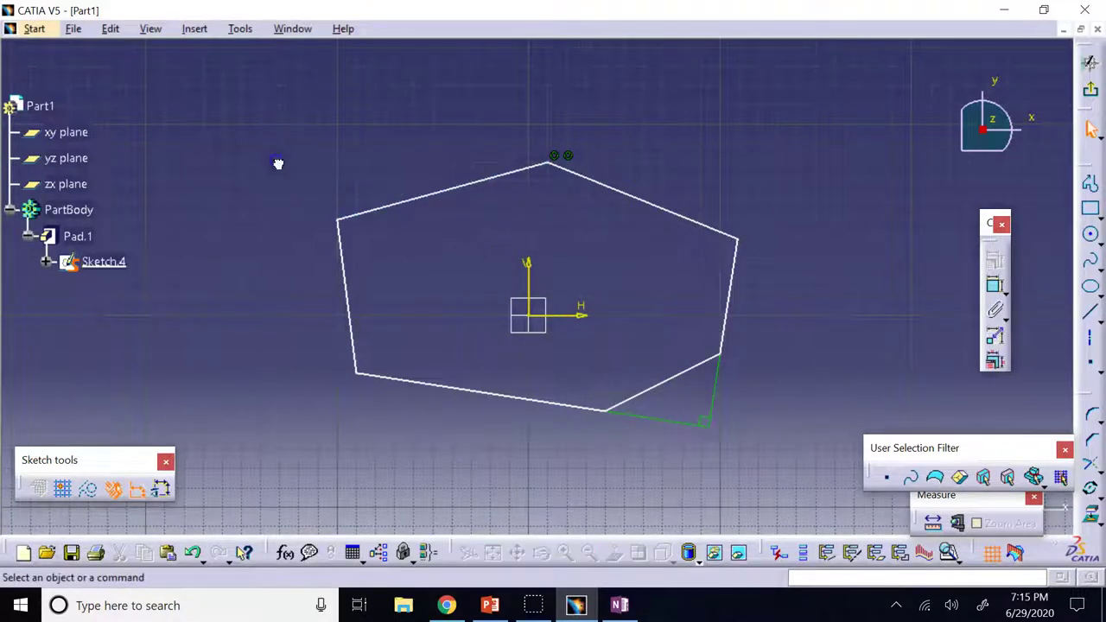
left_click_drag(277, 163, 765, 447)
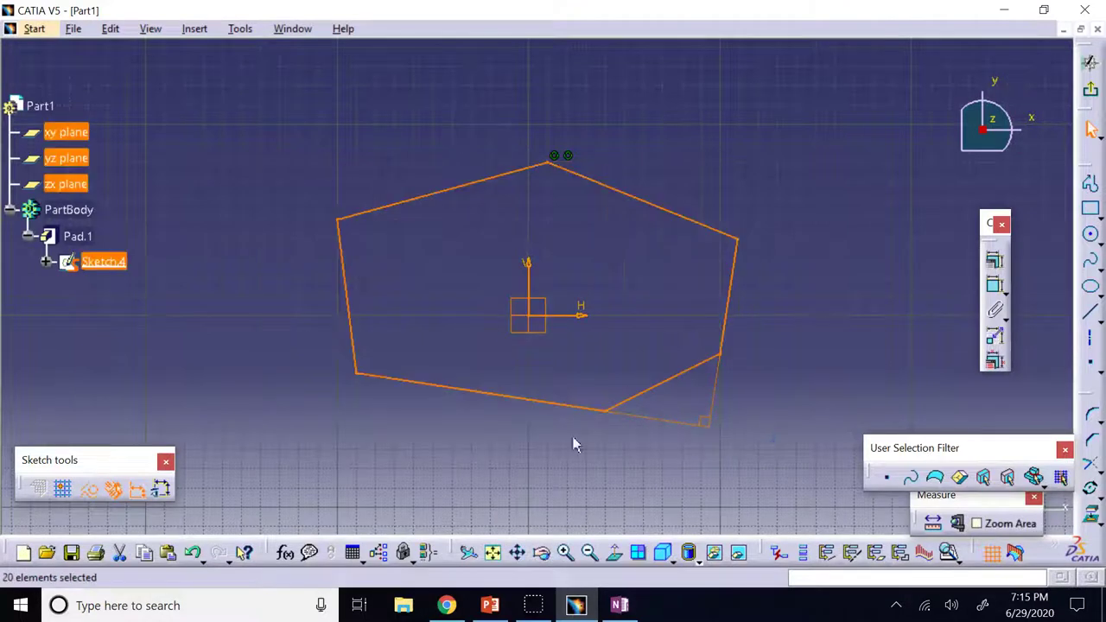
left_click(92, 489)
left_click(314, 432)
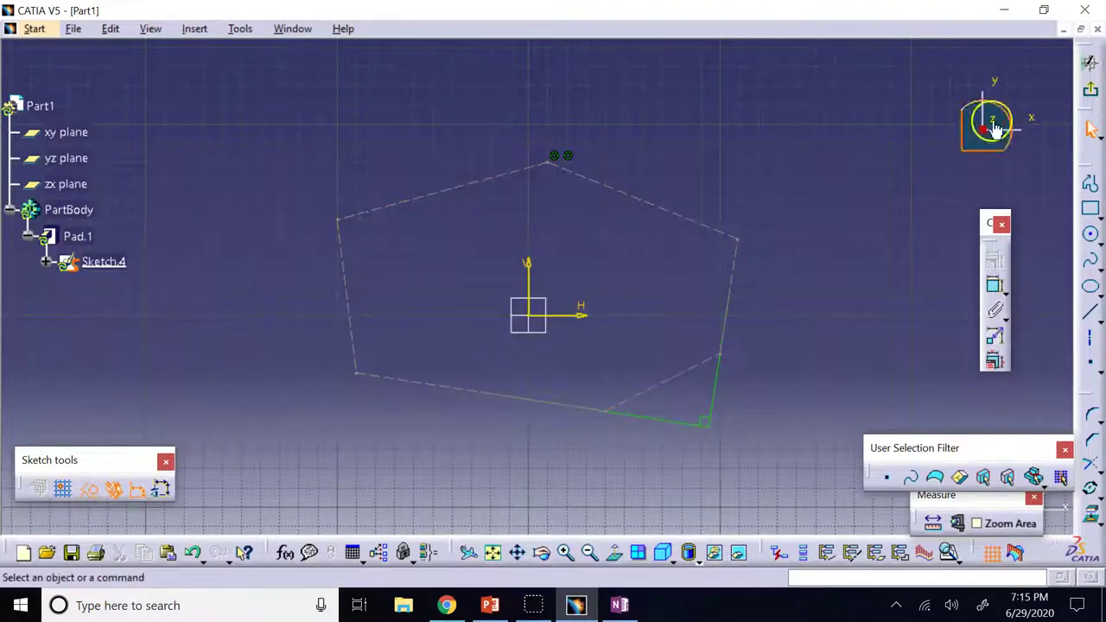
left_click(1091, 62)
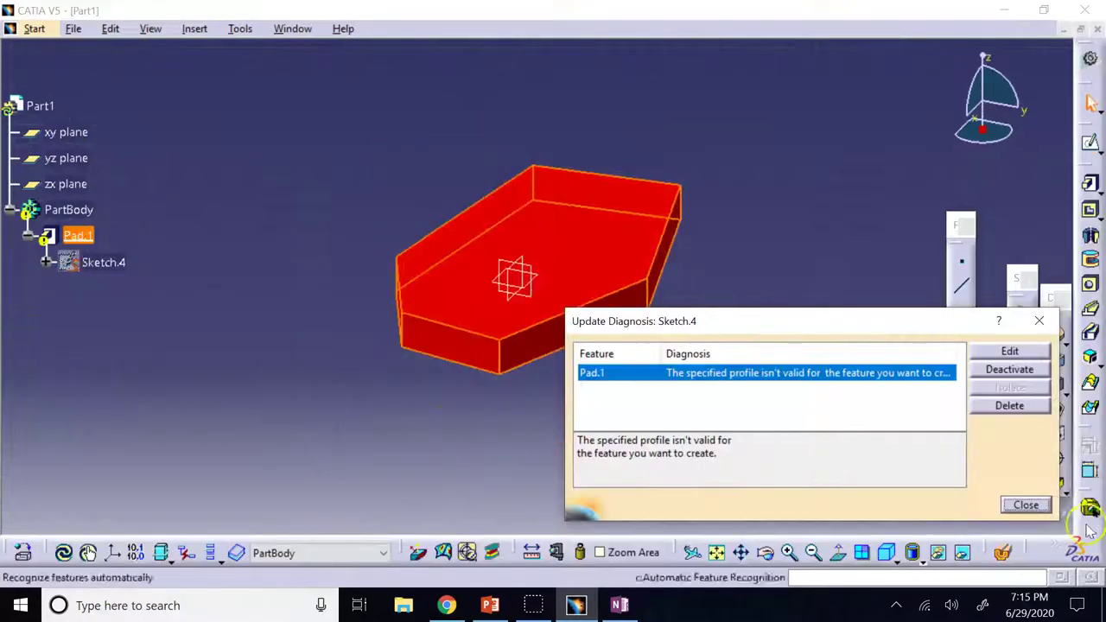
key("Escape")
Delete the pad from the part body while keeping its sketch
right_click(77, 235)
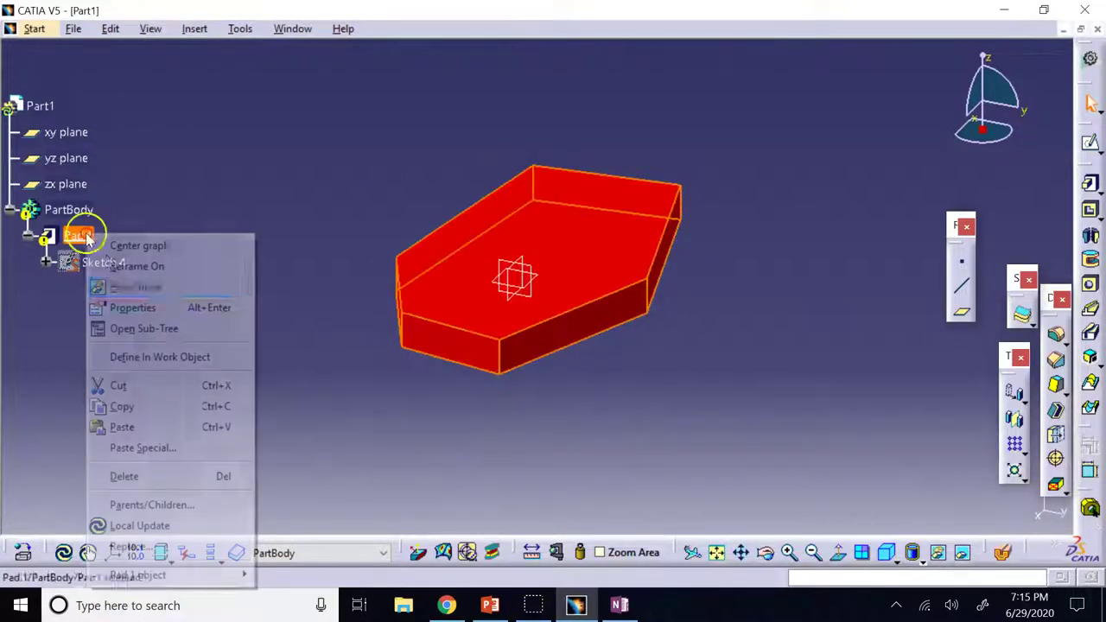
left_click(158, 480)
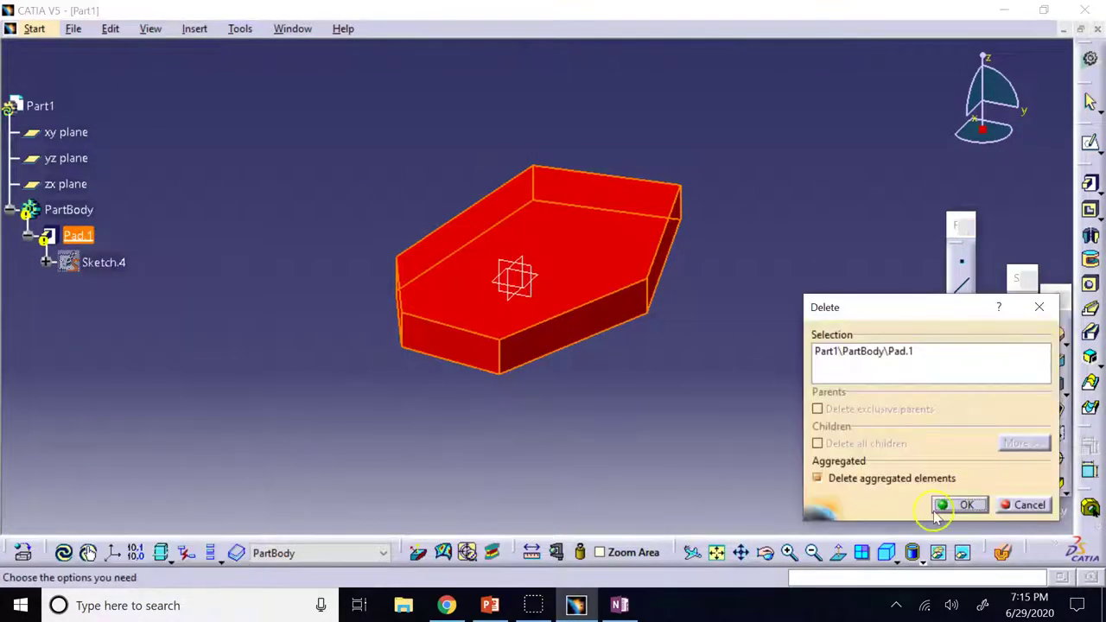
left_click(959, 504)
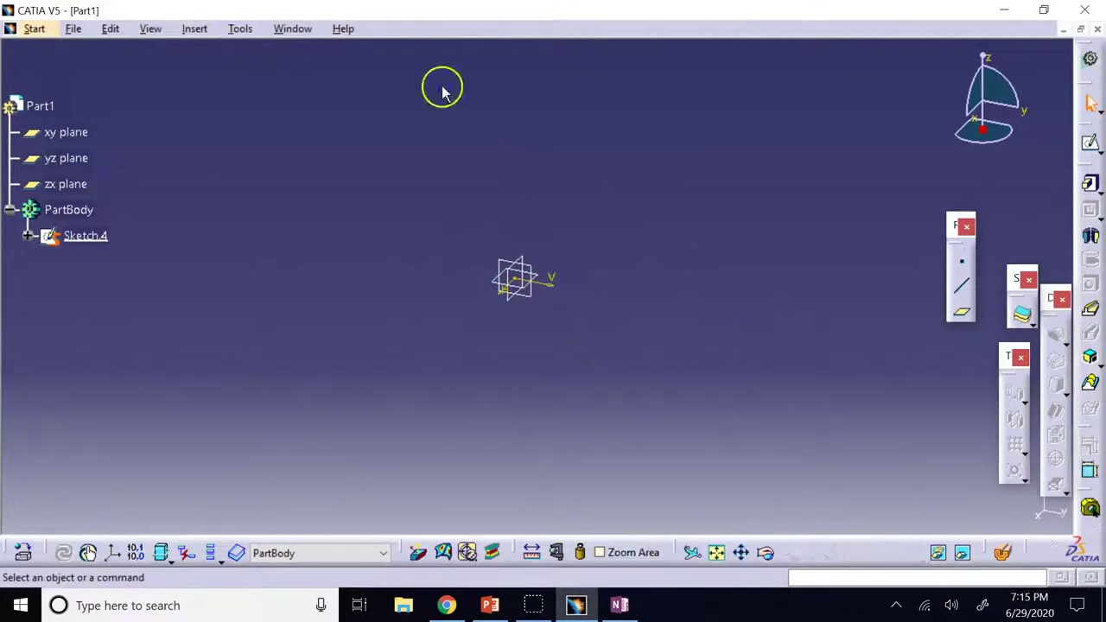
Reopen the remaining sketch for editing and convert all profile elements back to standard elements
double_click(95, 238)
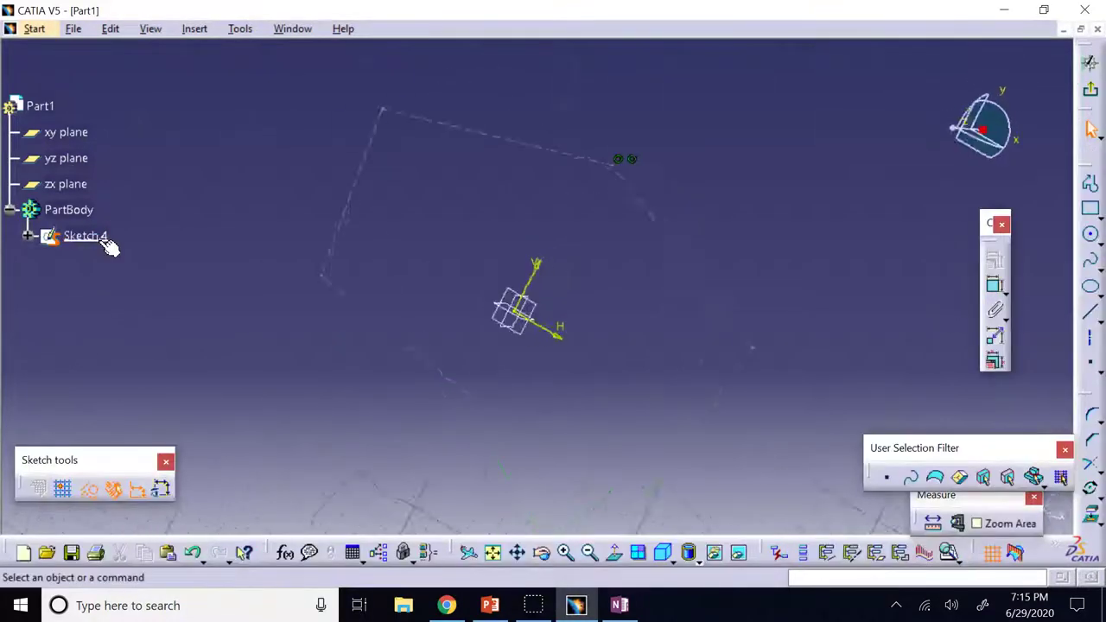
left_click(1091, 89)
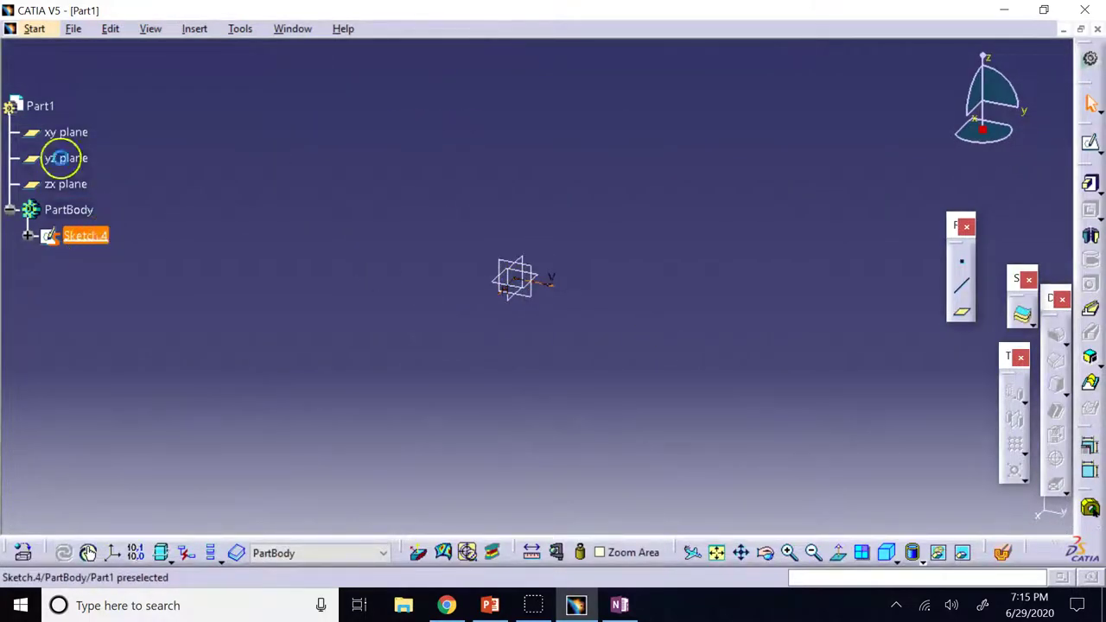
double_click(90, 235)
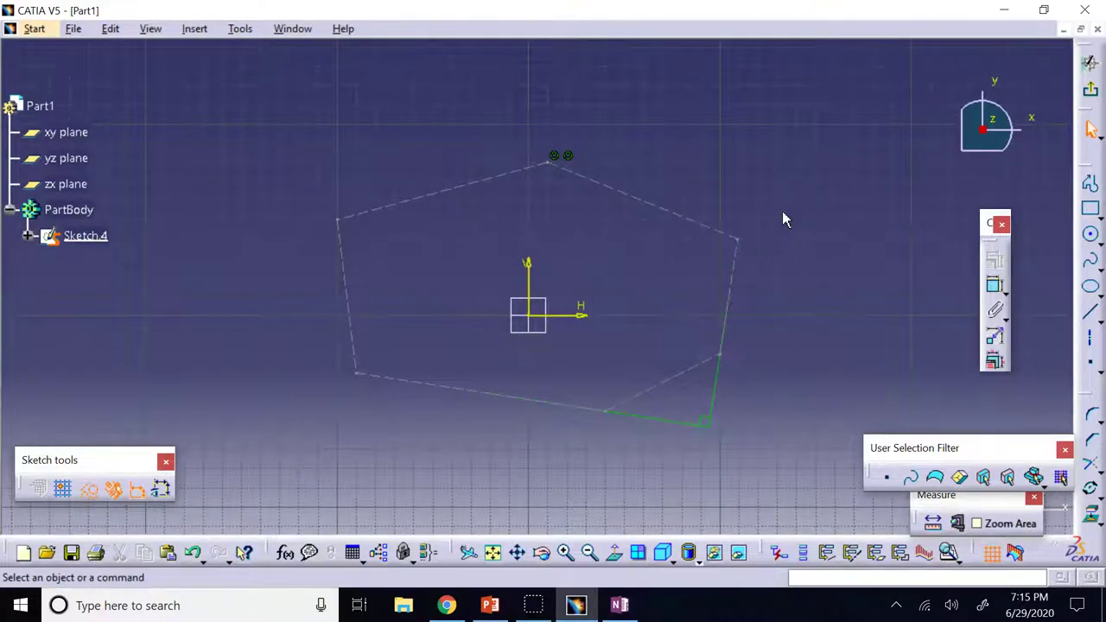
mouse_move(288, 121)
left_mouse_down()
mouse_move(594, 362)
mouse_move(778, 464)
left_mouse_up()
left_click(95, 492)
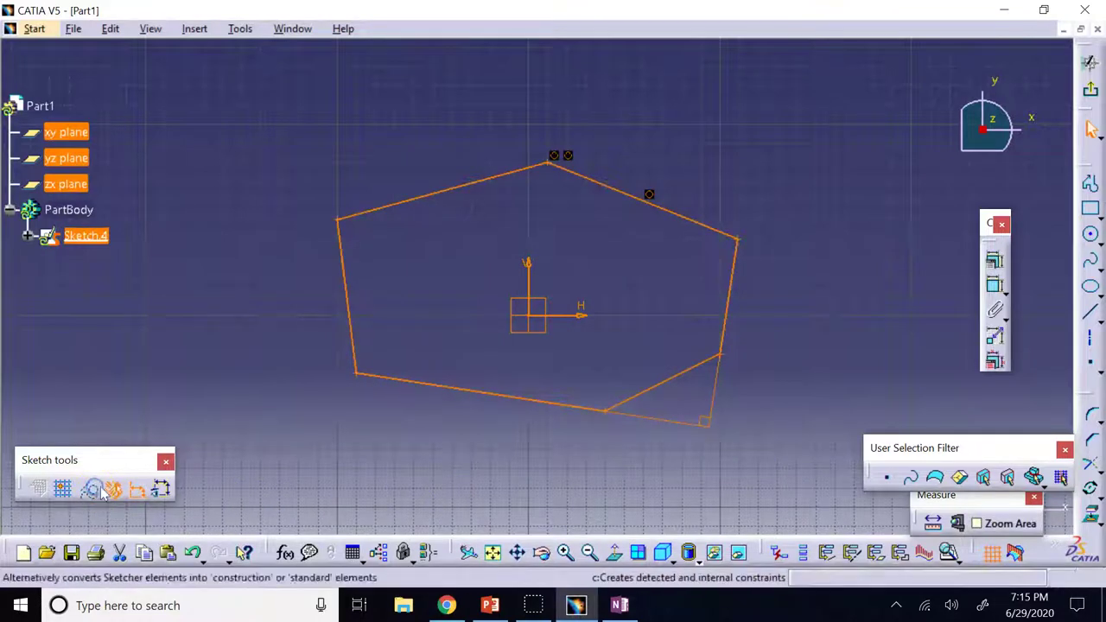
left_click(749, 125)
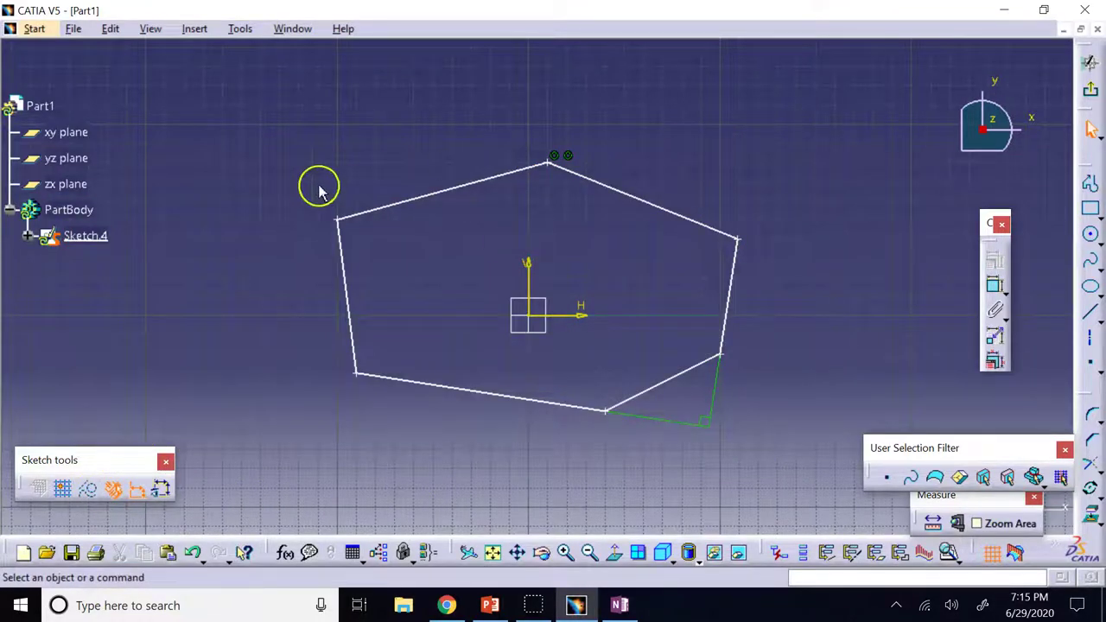
left_click_drag(250, 142, 769, 477)
left_click(827, 260)
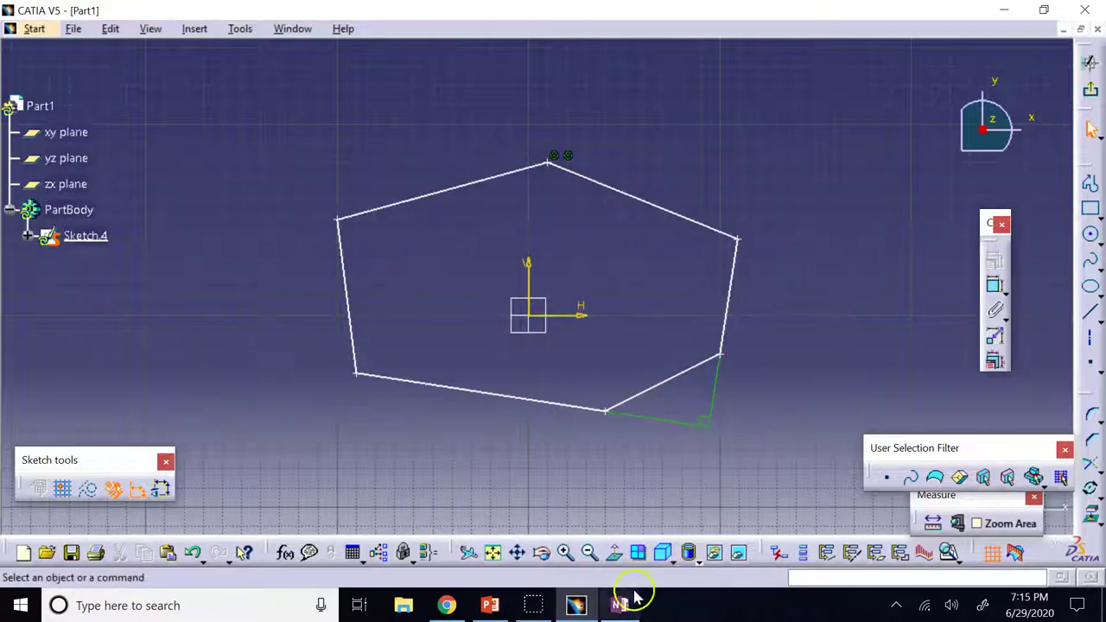
Switch to the PowerPoint lecture and look through the slides from common profile mistakes to Extruding Your Sketch
left_click(490, 605)
scroll(110, 239, "up", 3)
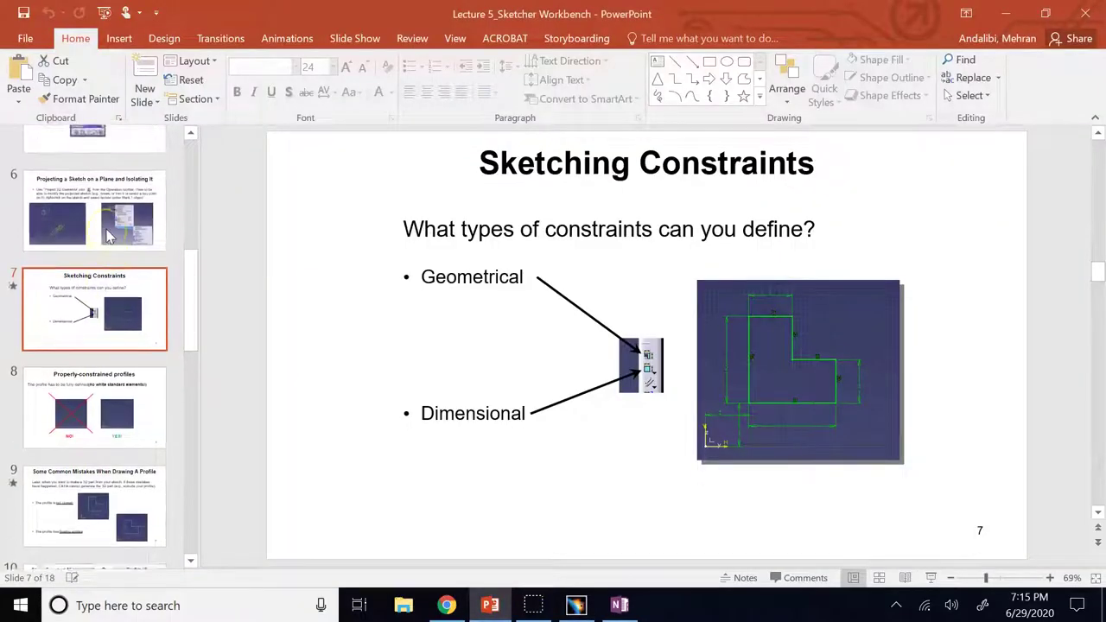
scroll(112, 247, "down", 5)
left_click(111, 367)
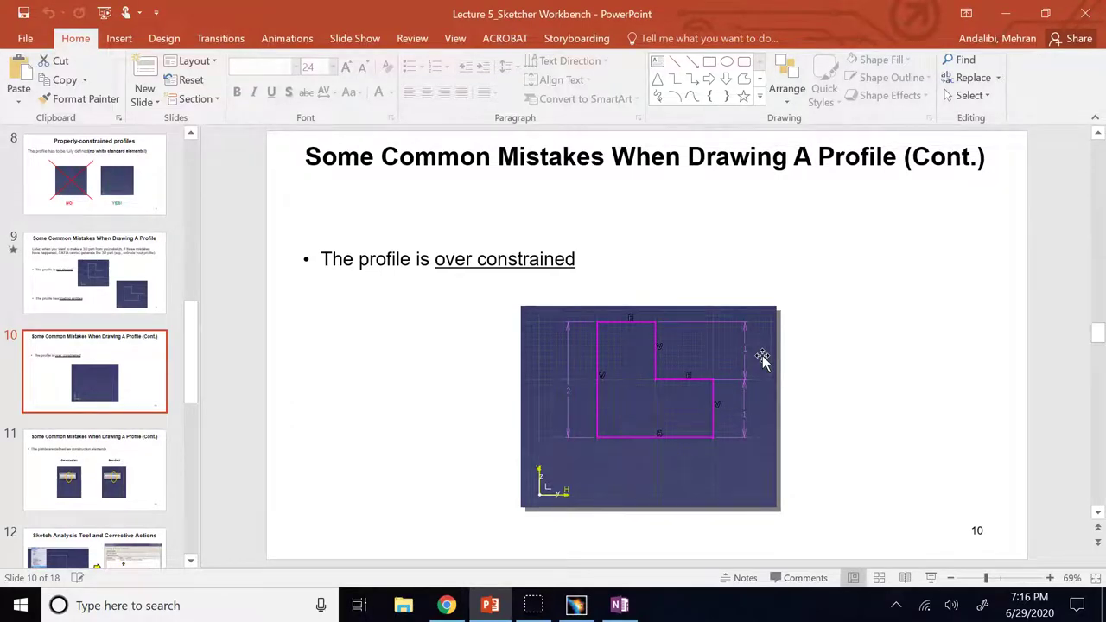
scroll(234, 370, "down", 4)
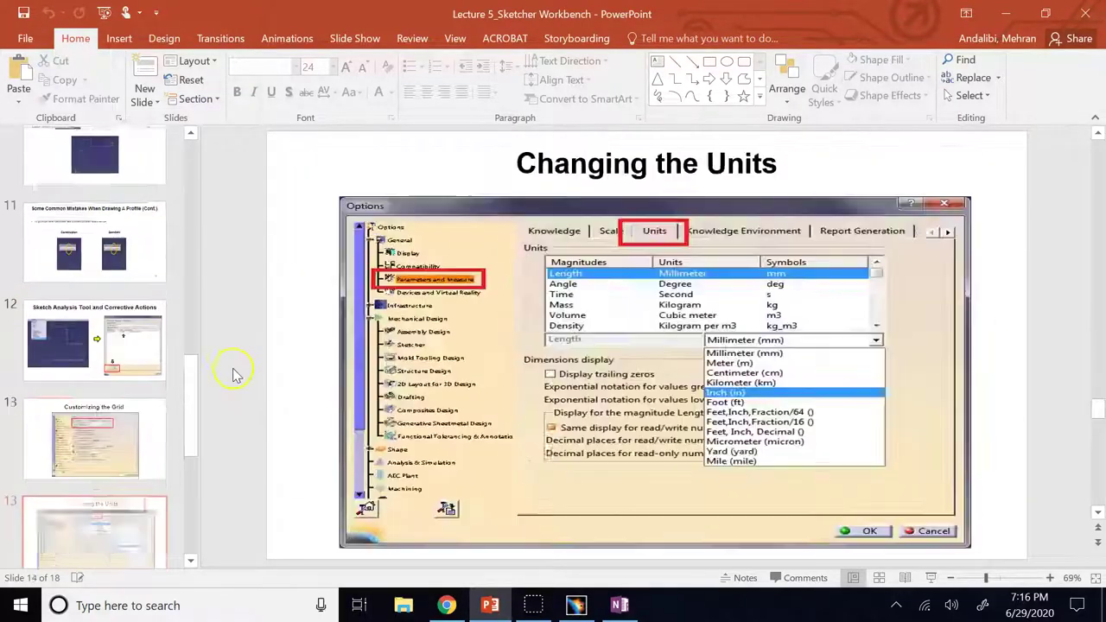
scroll(234, 374, "down", 3)
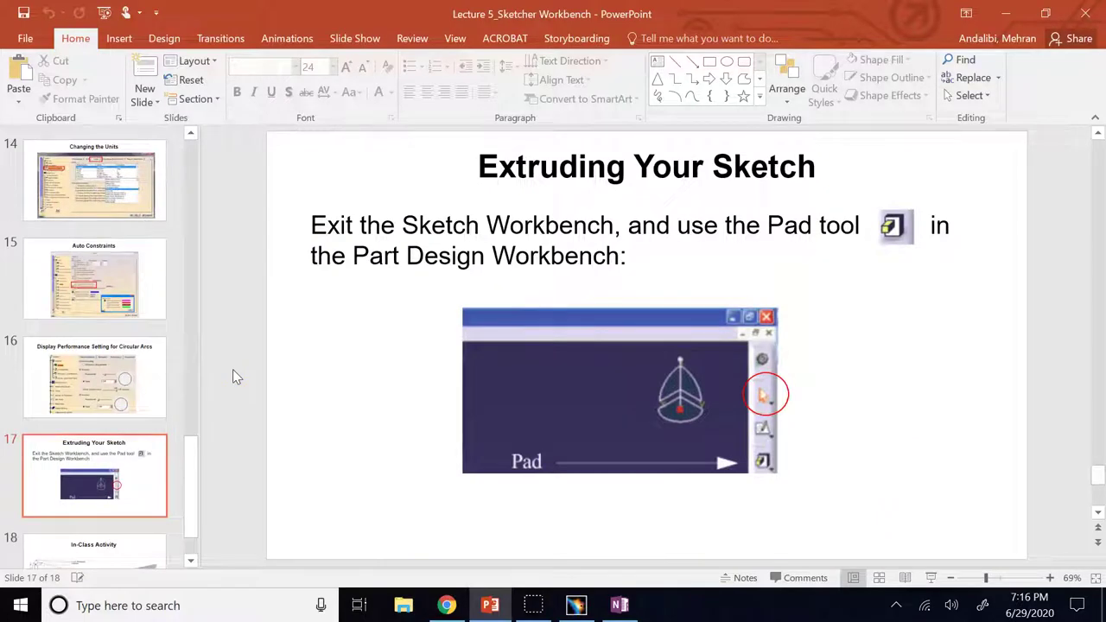
Switch back to CATIA and use Sketch Analysis to examine the geometry statuses and the first listed point
left_click(575, 605)
left_click(240, 28)
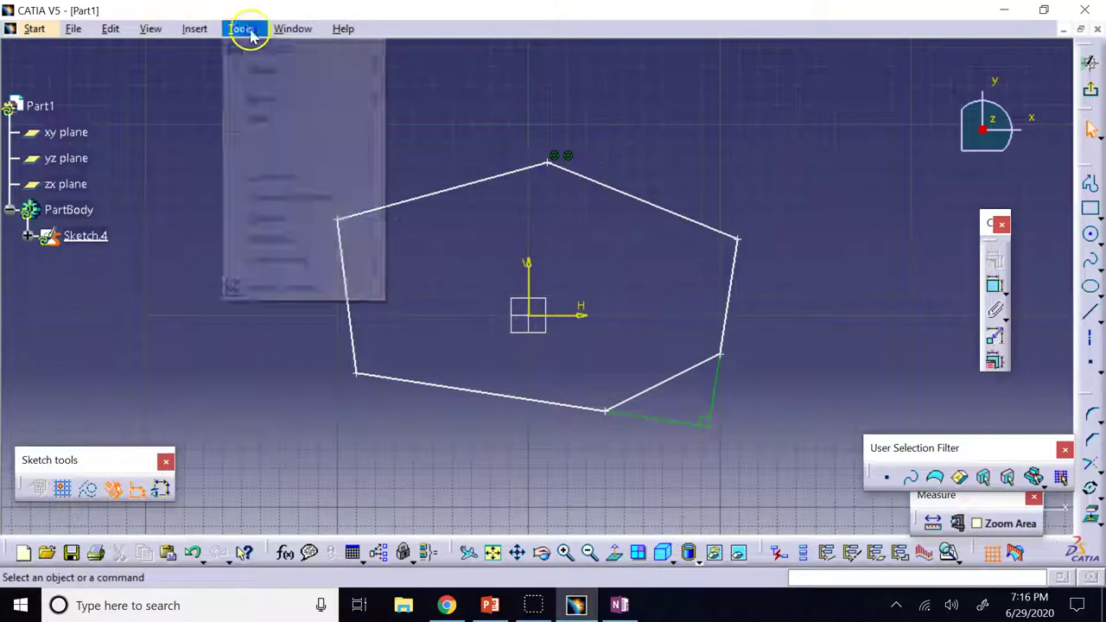
left_click(301, 290)
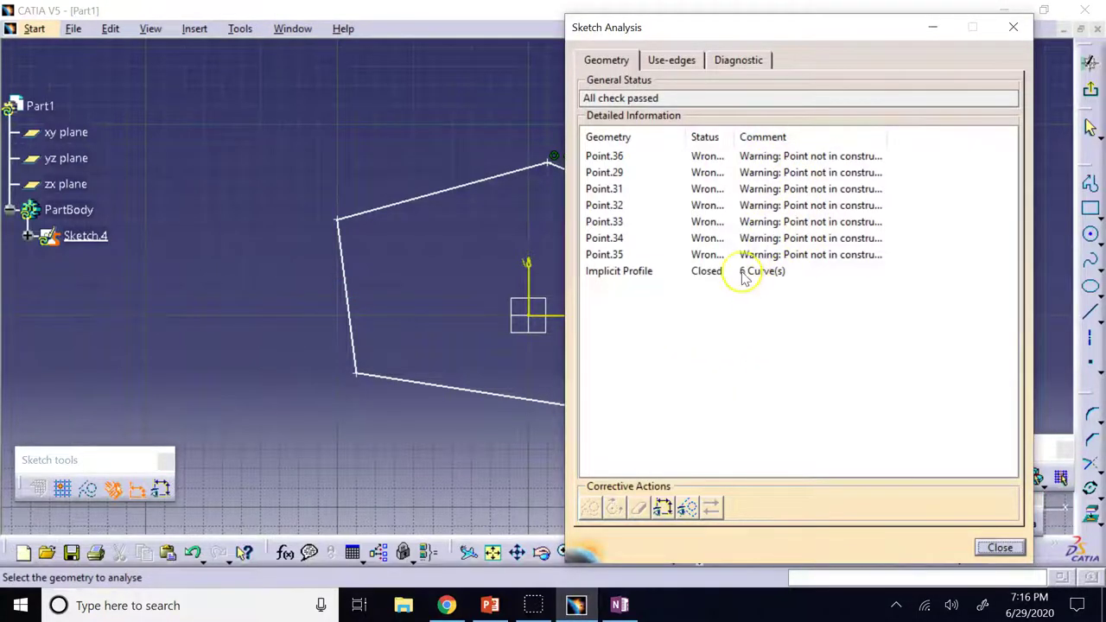
left_click(638, 156)
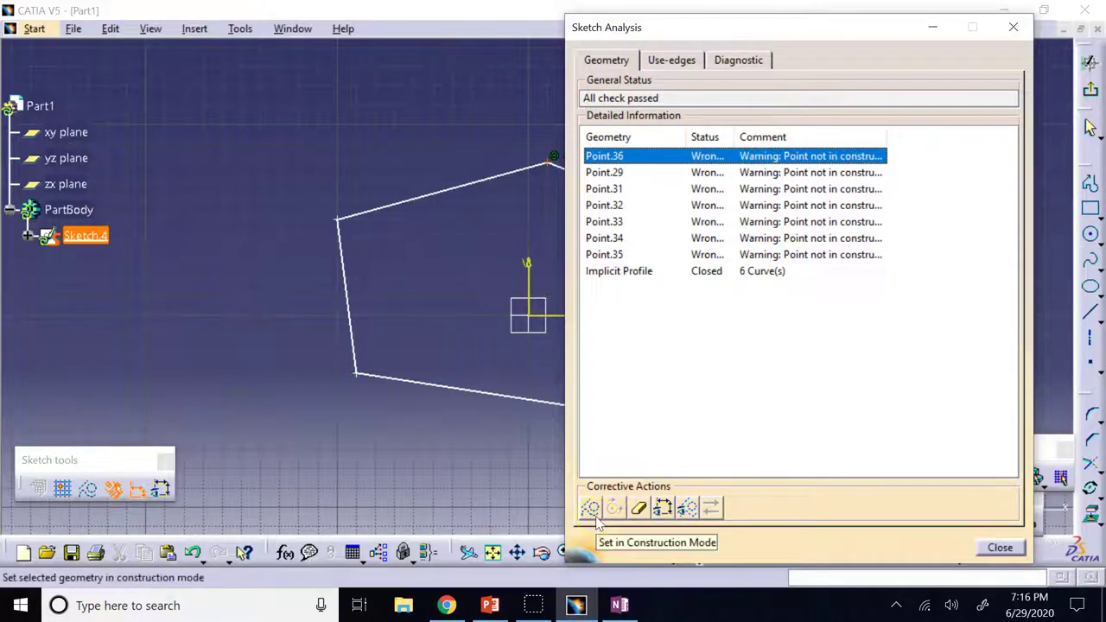
left_click(1000, 548)
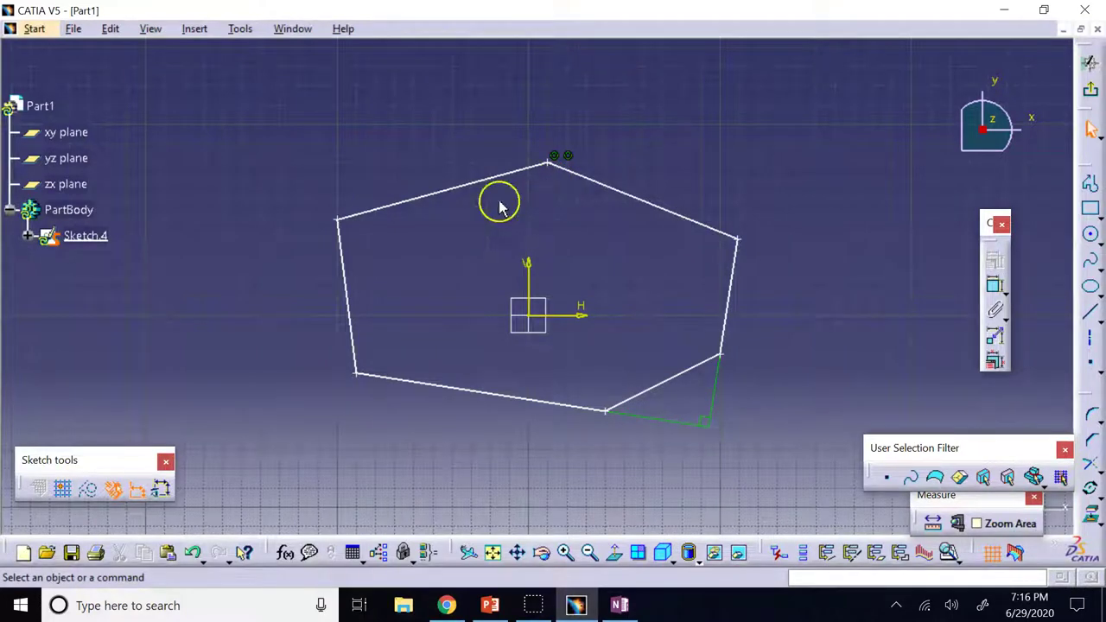
Select all the sketch geometry, exit the sketch and extrude its closed profile into a pad
mouse_move(259, 134)
left_mouse_down()
mouse_move(742, 421)
mouse_move(756, 448)
left_mouse_up()
mouse_move(791, 117)
left_mouse_down()
mouse_move(703, 329)
mouse_move(305, 402)
mouse_move(291, 454)
left_mouse_up()
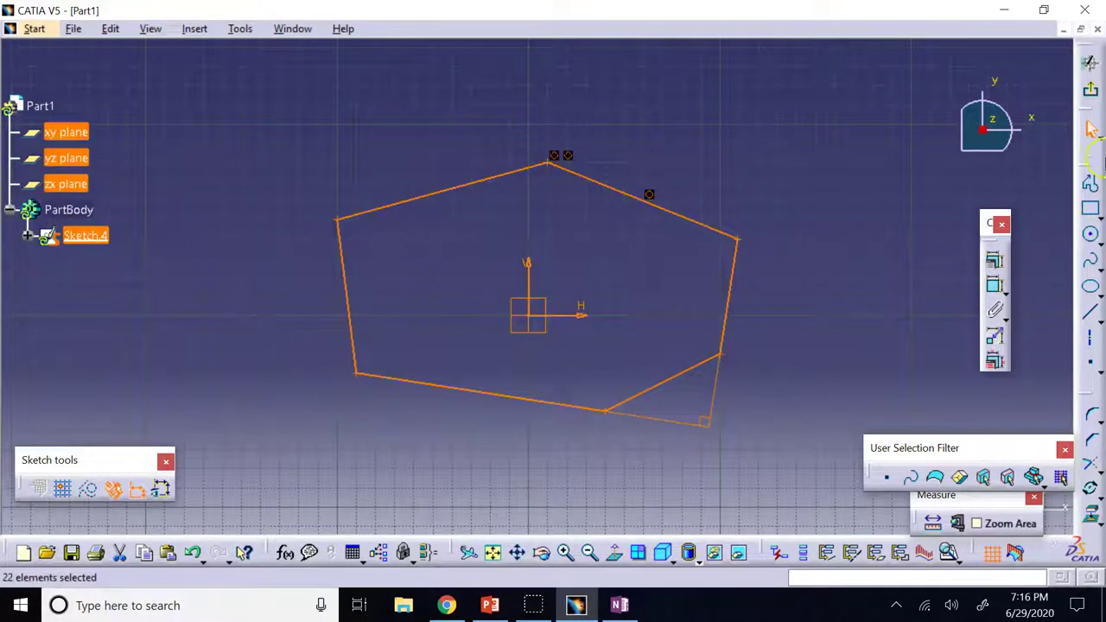
left_click(1093, 94)
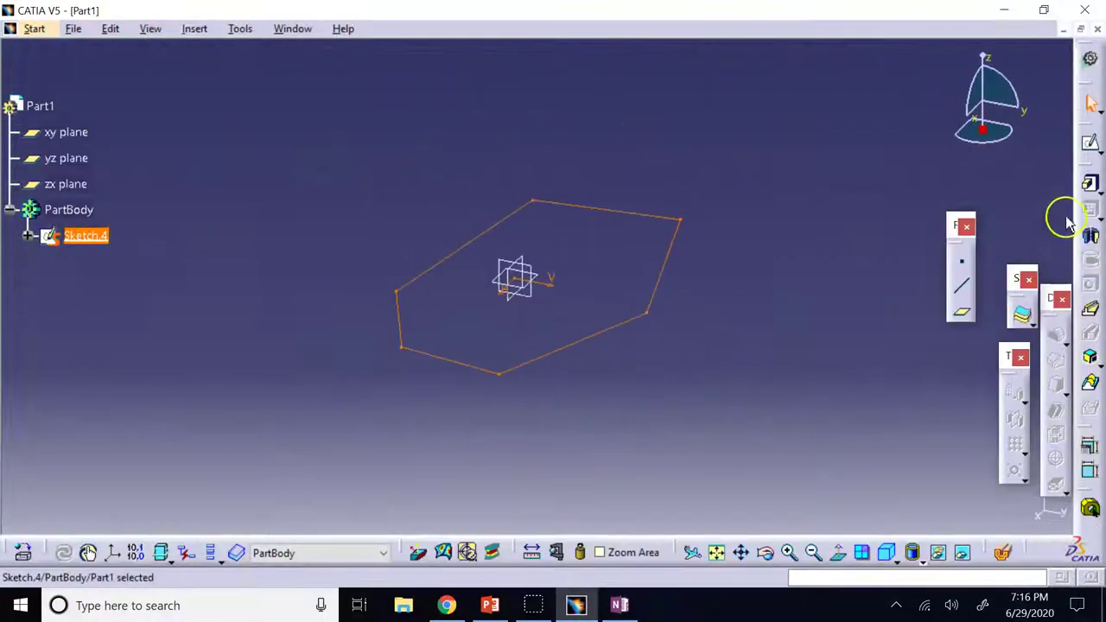
left_click(1090, 184)
left_click(881, 506)
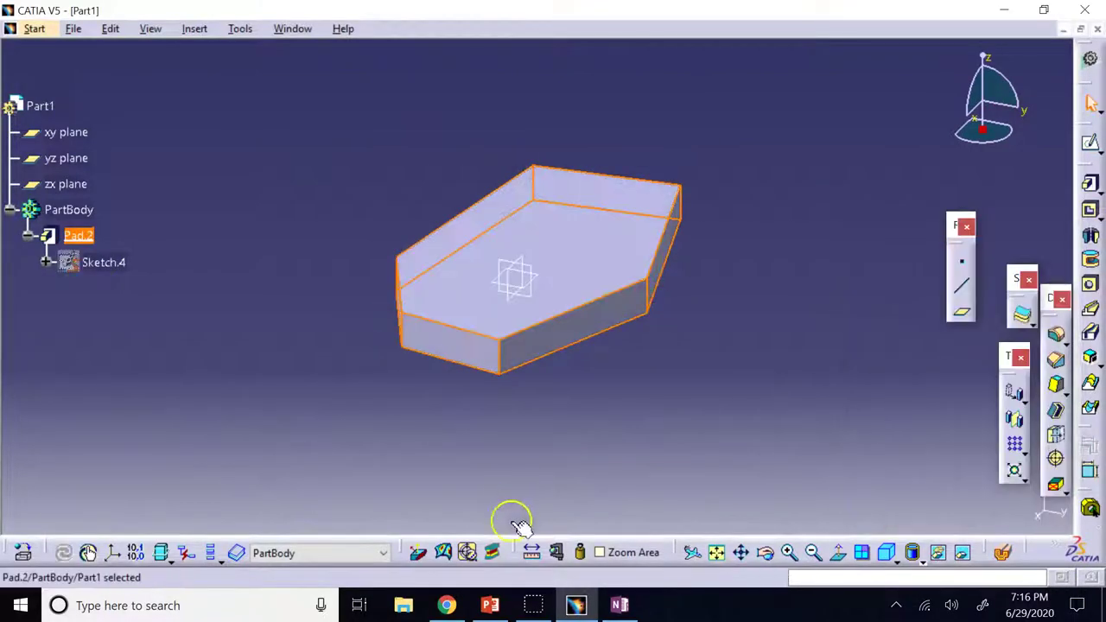
Switch to OneNote, add a new section to the Lecture 2 CAD notebook and handwrite "sketch errors" in black
left_click(620, 605)
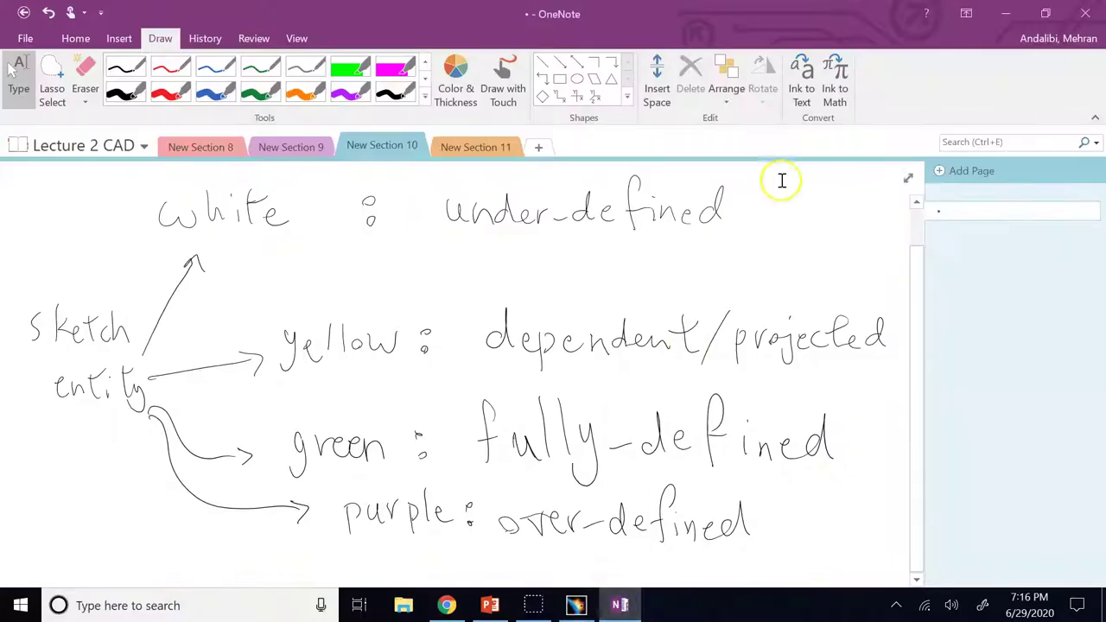
left_click(538, 147)
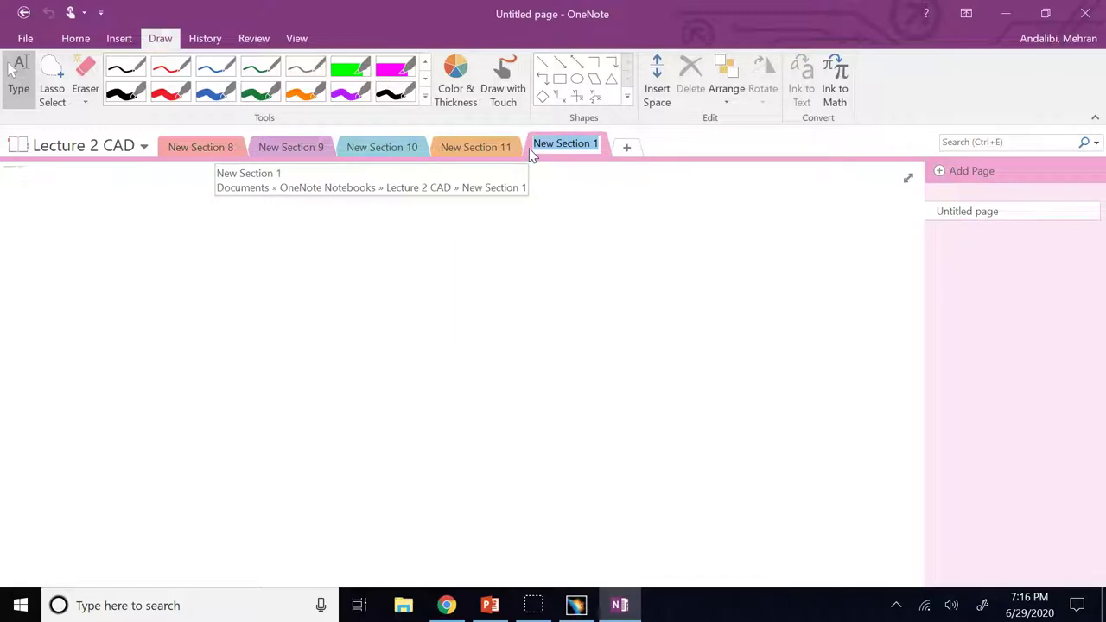
left_click(125, 91)
left_click_drag(147, 197, 148, 210)
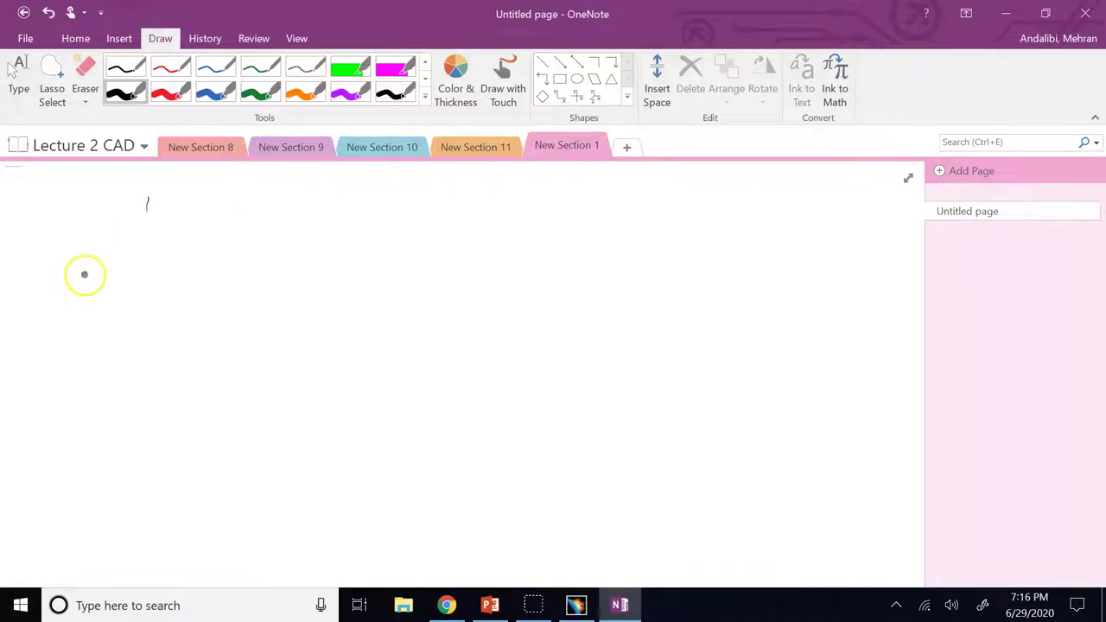
mouse_move(91, 268)
left_mouse_down()
mouse_move(94, 280)
mouse_move(81, 283)
left_mouse_up()
mouse_move(109, 282)
left_mouse_down()
mouse_move(182, 275)
mouse_move(184, 253)
mouse_move(202, 280)
left_mouse_up()
left_click_drag(104, 322, 148, 315)
left_click_drag(160, 316, 192, 327)
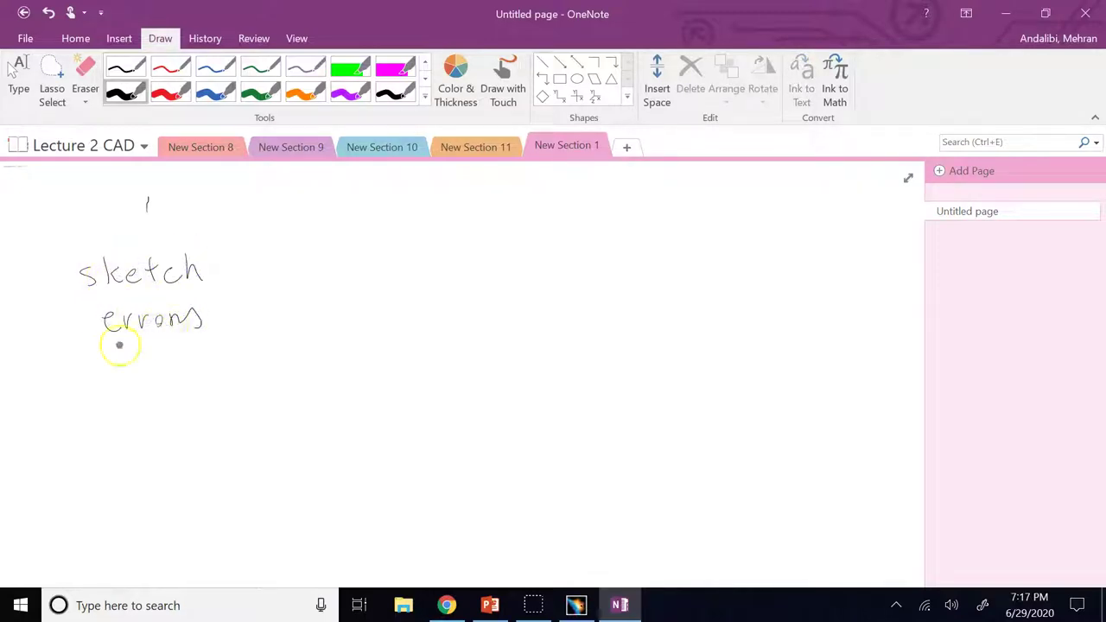
Handwrite "that prohibit 3d feature constructions" below "sketch errors"
mouse_move(89, 351)
left_mouse_down()
mouse_move(86, 385)
mouse_move(98, 354)
left_mouse_up()
mouse_move(102, 353)
left_mouse_down()
mouse_move(111, 378)
mouse_move(136, 380)
left_mouse_up()
left_click_drag(153, 345, 157, 378)
left_click_drag(142, 356, 170, 356)
mouse_move(95, 406)
left_mouse_down()
mouse_move(98, 430)
mouse_move(104, 415)
mouse_move(110, 425)
left_mouse_up()
mouse_move(116, 426)
left_mouse_down()
mouse_move(127, 413)
mouse_move(146, 423)
left_mouse_up()
left_click_drag(146, 414, 156, 423)
mouse_move(162, 412)
left_mouse_down()
mouse_move(163, 423)
mouse_move(189, 424)
left_mouse_up()
left_click(179, 399)
left_click_drag(177, 406, 204, 402)
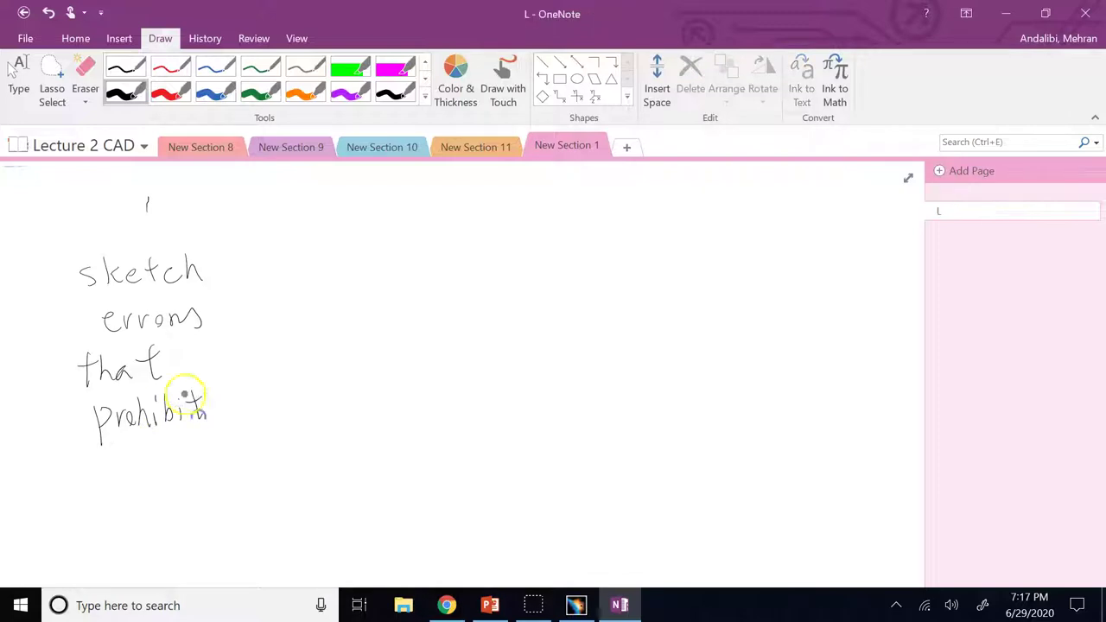
mouse_move(57, 474)
left_mouse_down()
mouse_move(104, 468)
mouse_move(75, 485)
mouse_move(146, 466)
mouse_move(145, 498)
mouse_move(151, 475)
mouse_move(167, 473)
mouse_move(174, 488)
mouse_move(219, 472)
left_mouse_up()
left_click_drag(121, 522, 127, 545)
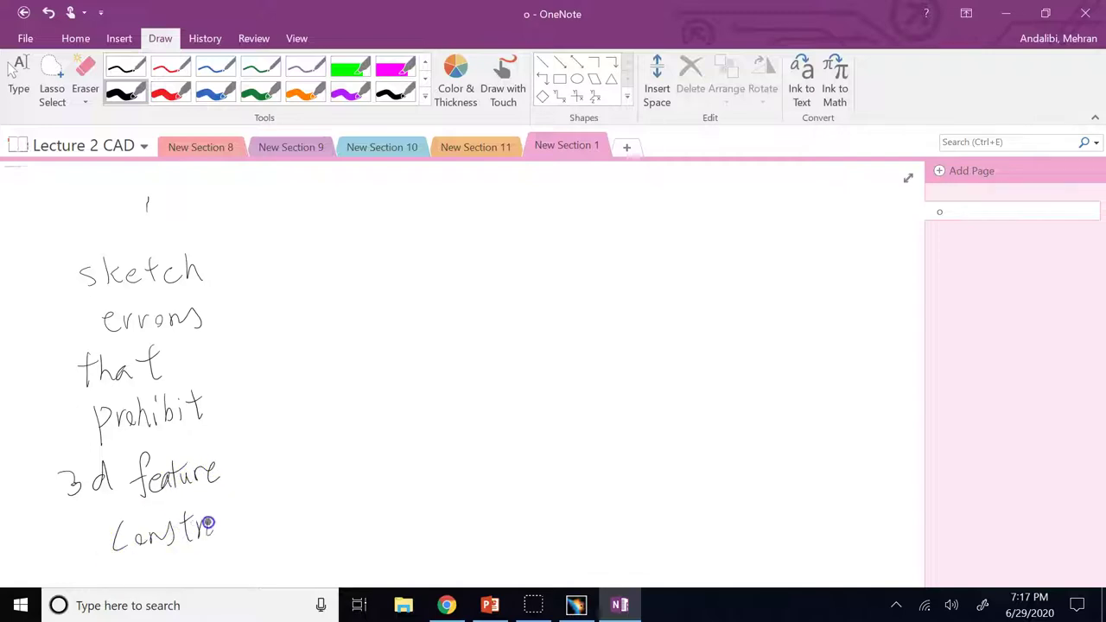
left_click_drag(247, 506, 251, 530)
left_click_drag(241, 516, 255, 513)
left_click_drag(259, 520, 257, 525)
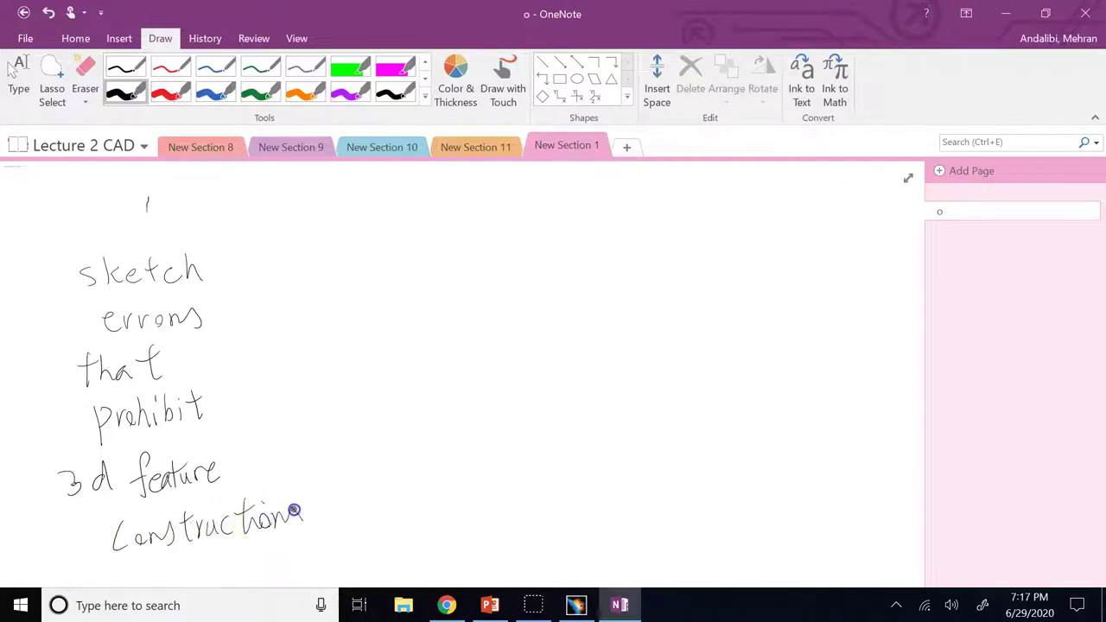
Draw two arrows branching from the handwritten heading and label the upper one "open sketch"
left_click_drag(235, 370, 510, 254)
mouse_move(524, 245)
left_mouse_down()
mouse_move(521, 283)
mouse_move(523, 259)
left_mouse_up()
left_click_drag(545, 257, 554, 263)
mouse_move(620, 243)
left_mouse_down()
mouse_move(663, 245)
mouse_move(681, 224)
mouse_move(691, 254)
mouse_move(726, 264)
left_mouse_up()
mouse_move(225, 408)
left_mouse_down()
mouse_move(484, 390)
mouse_move(486, 400)
left_mouse_up()
left_click_drag(467, 288, 482, 266)
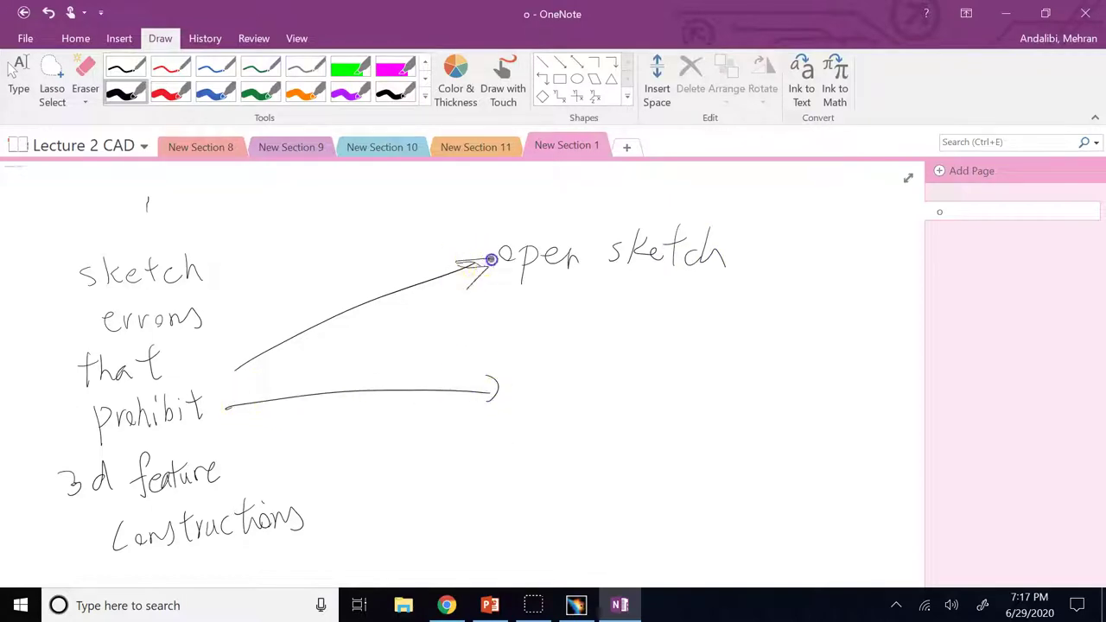
Complete the second arrow's head and label that branch "over-defined sketch"
mouse_move(476, 378)
left_mouse_down()
mouse_move(502, 387)
mouse_move(491, 382)
mouse_move(507, 385)
mouse_move(491, 401)
mouse_move(576, 377)
mouse_move(634, 382)
mouse_move(655, 365)
mouse_move(657, 387)
mouse_move(684, 375)
mouse_move(672, 388)
mouse_move(698, 356)
mouse_move(718, 383)
mouse_move(748, 355)
mouse_move(685, 369)
mouse_move(749, 344)
left_mouse_up()
mouse_move(799, 369)
left_mouse_down()
mouse_move(663, 381)
mouse_move(691, 400)
mouse_move(704, 367)
left_mouse_up()
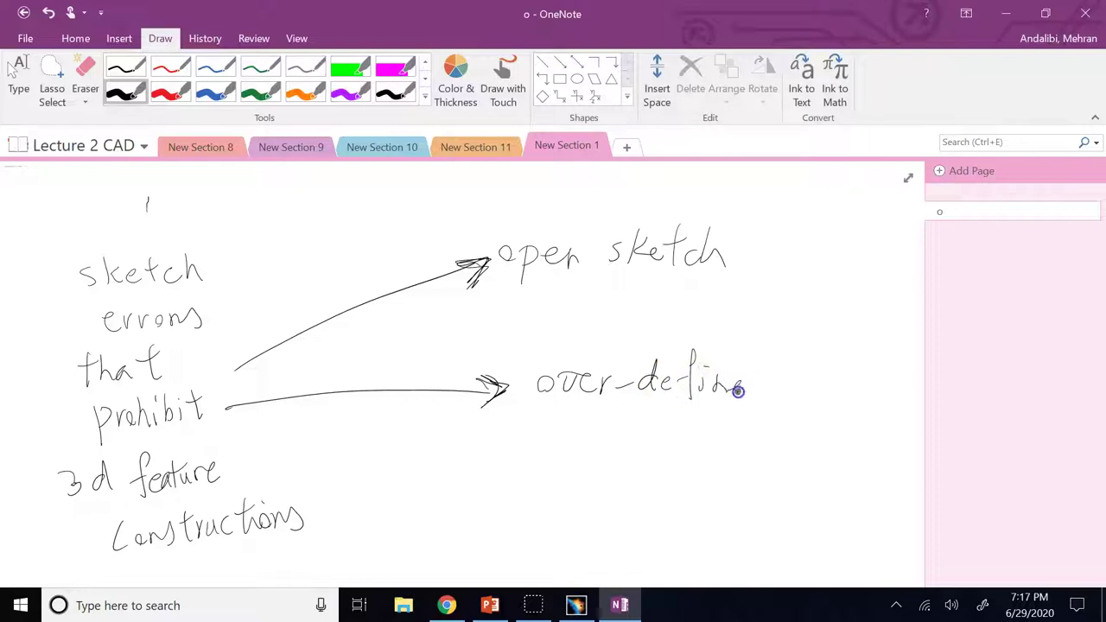
mouse_move(805, 372)
left_mouse_down()
mouse_move(795, 391)
mouse_move(836, 381)
left_mouse_up()
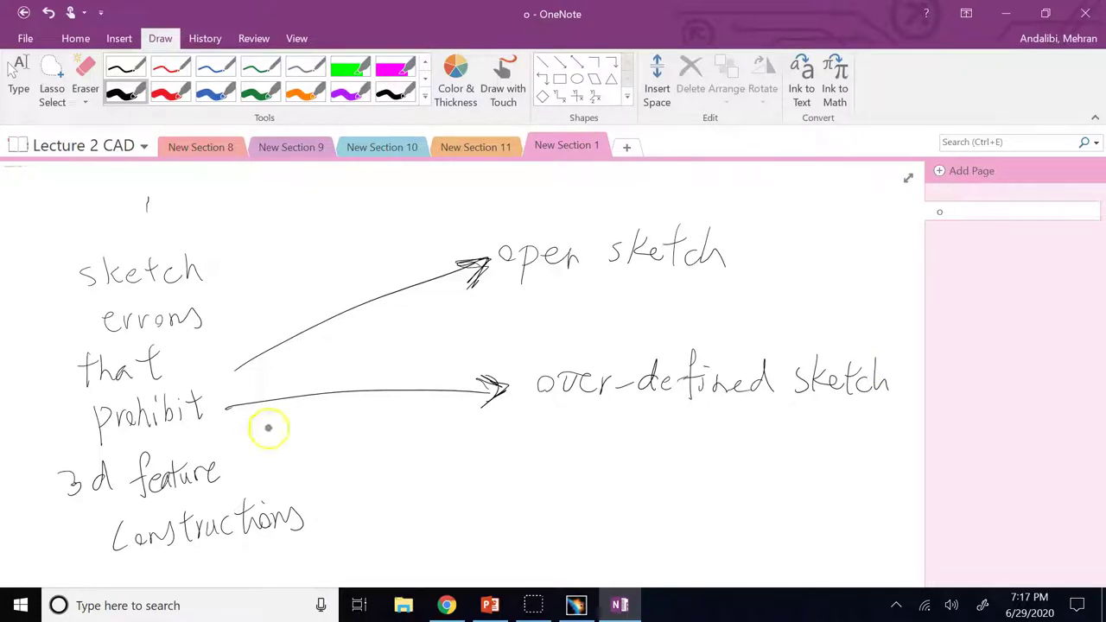
Draw a third arrow below the other two and label it "construction elements only"
left_click_drag(277, 426, 473, 516)
mouse_move(467, 503)
left_mouse_down()
mouse_move(476, 527)
mouse_move(536, 516)
left_mouse_up()
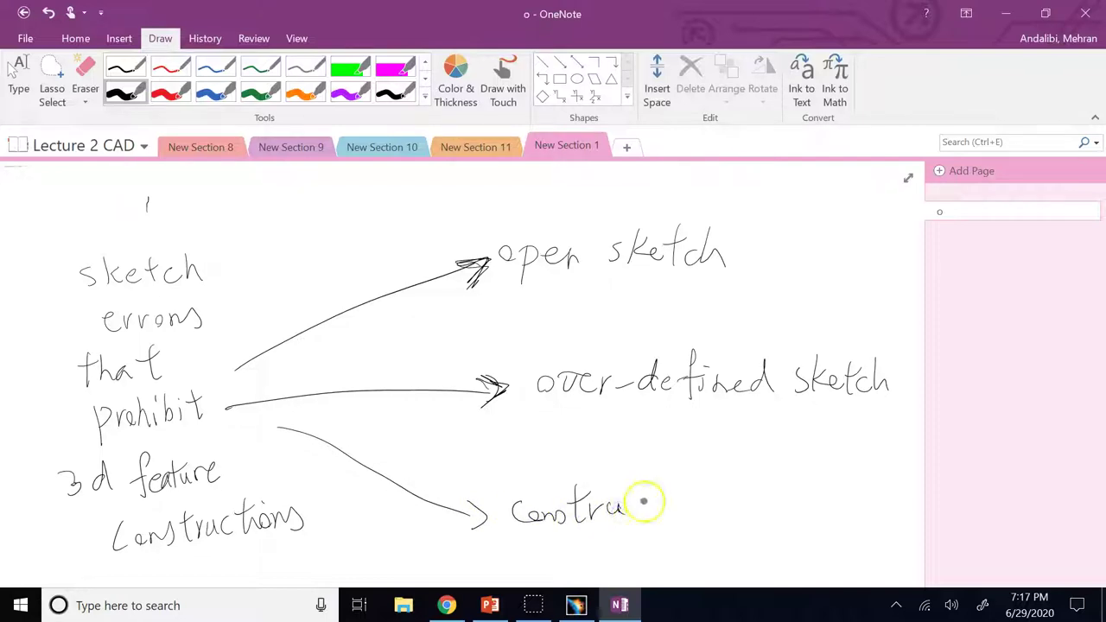
left_click_drag(642, 498, 643, 514)
left_click_drag(662, 476, 657, 516)
left_click_drag(647, 498, 659, 506)
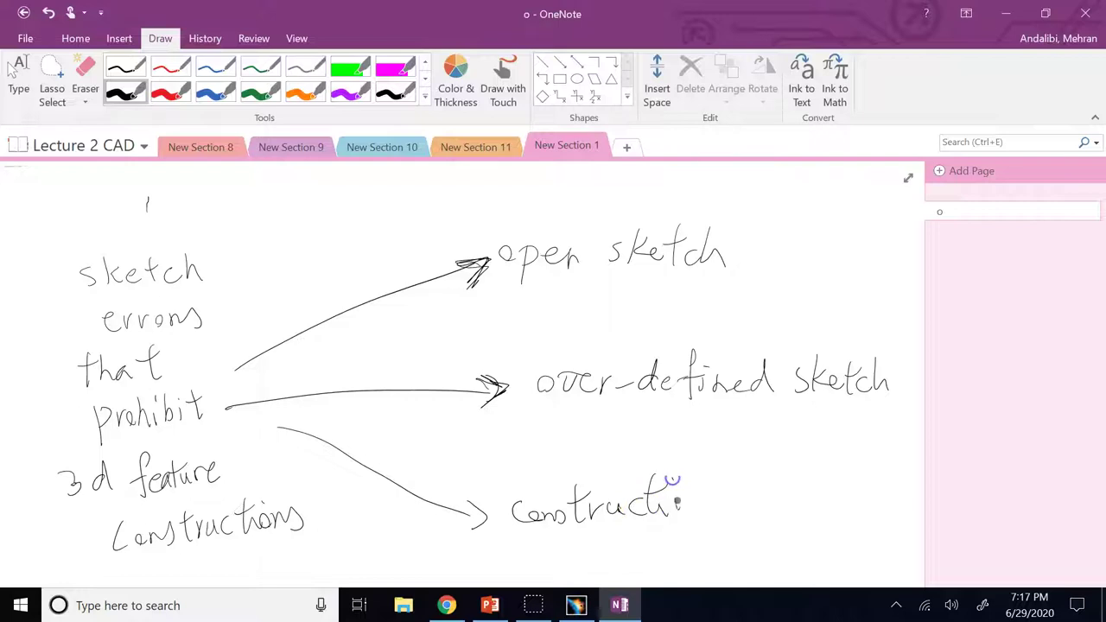
mouse_move(745, 494)
left_mouse_down()
mouse_move(741, 512)
mouse_move(764, 504)
left_mouse_up()
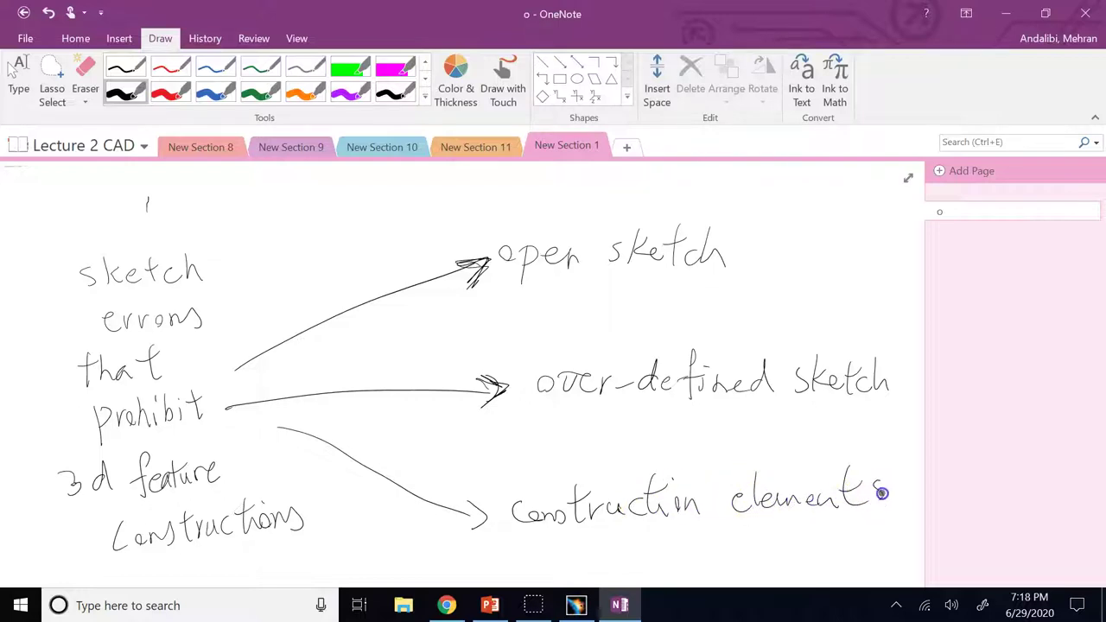
left_click_drag(770, 530, 777, 557)
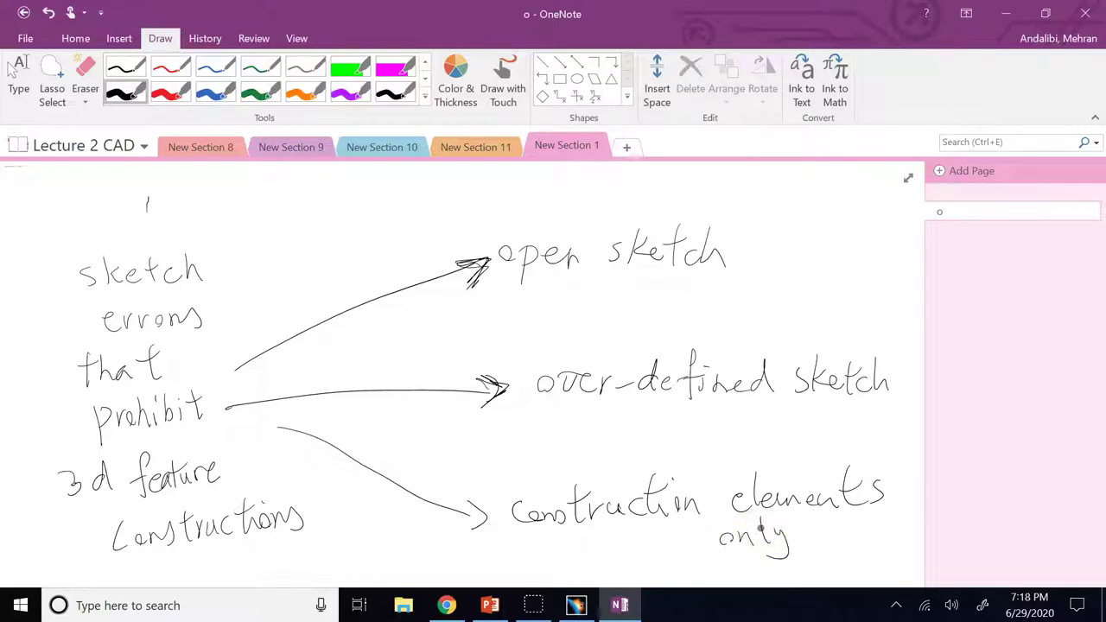
left_click(12, 70)
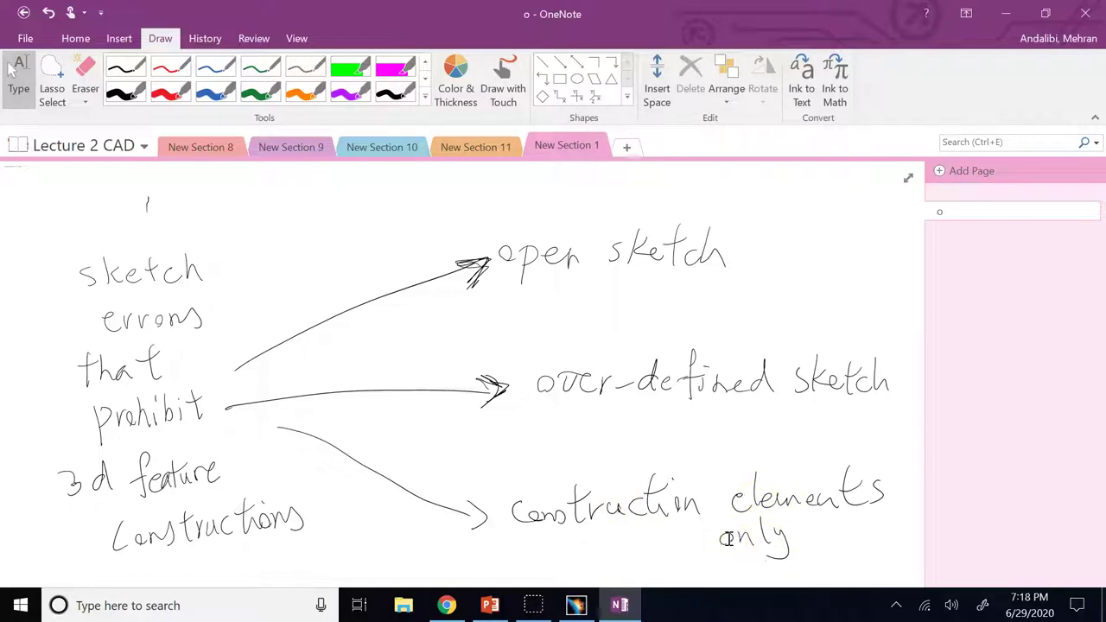
Below the diagram, handwrite "under-defined sketches" in black followed by "CAN" in red
scroll(49, 264, "down", 5)
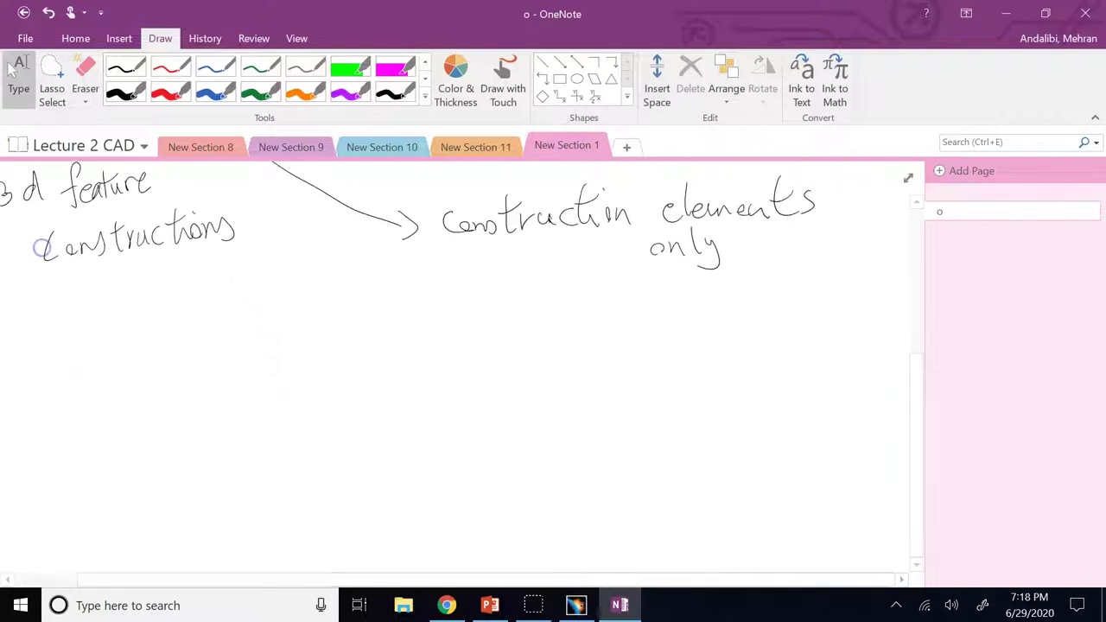
left_click_drag(84, 400, 107, 408)
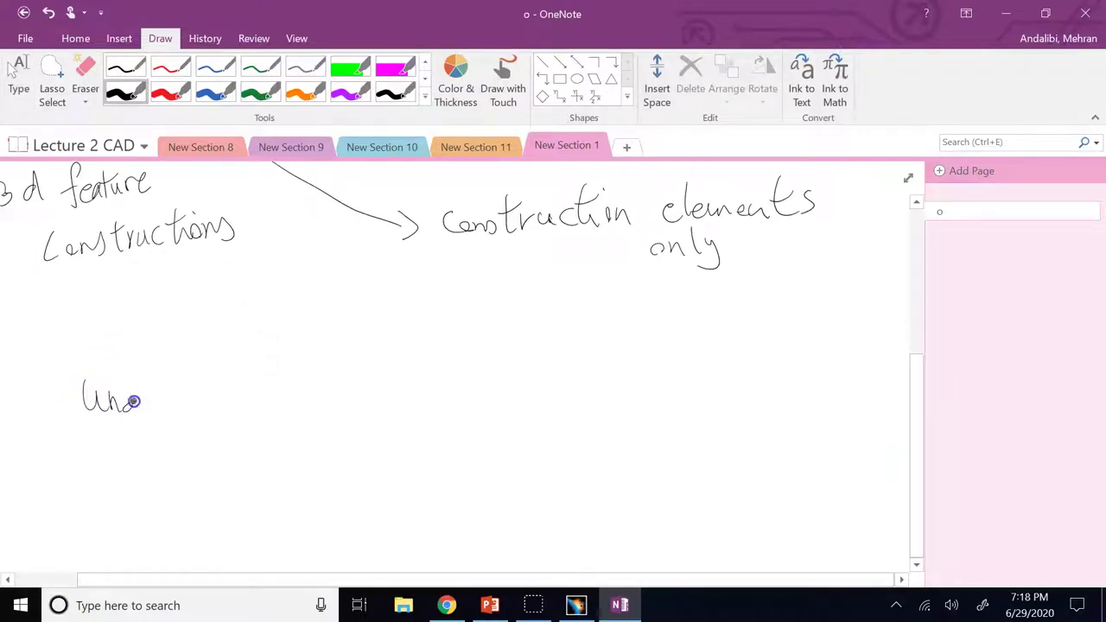
left_click_drag(176, 402, 197, 401)
mouse_move(220, 396)
left_mouse_down()
mouse_move(268, 416)
mouse_move(265, 394)
mouse_move(359, 386)
mouse_move(414, 413)
mouse_move(432, 414)
mouse_move(448, 388)
mouse_move(455, 404)
mouse_move(509, 413)
left_mouse_up()
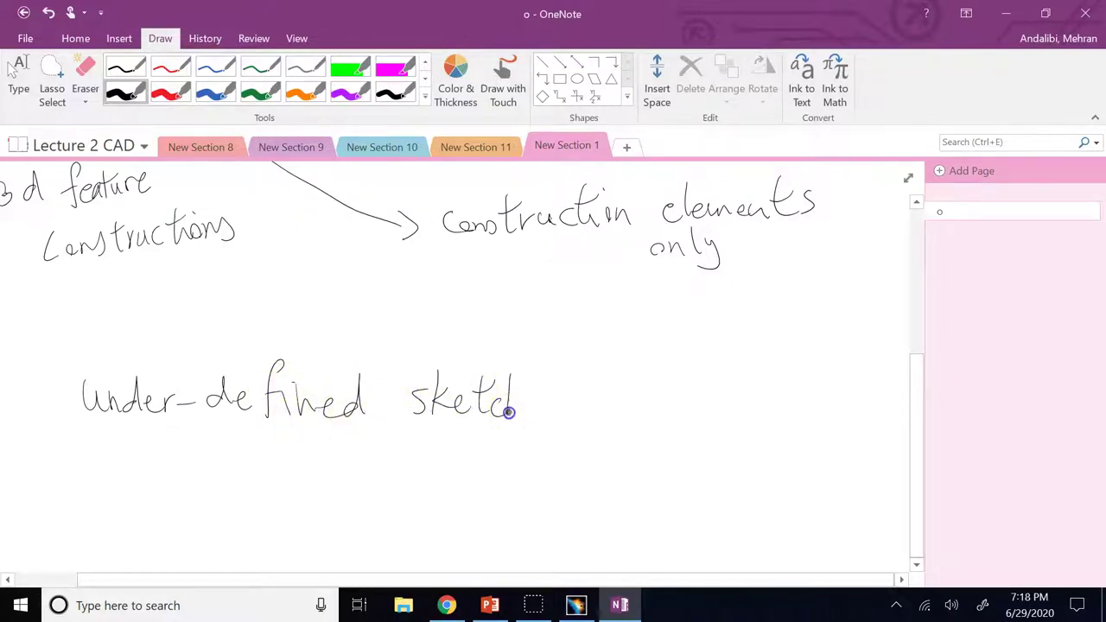
left_click(170, 93)
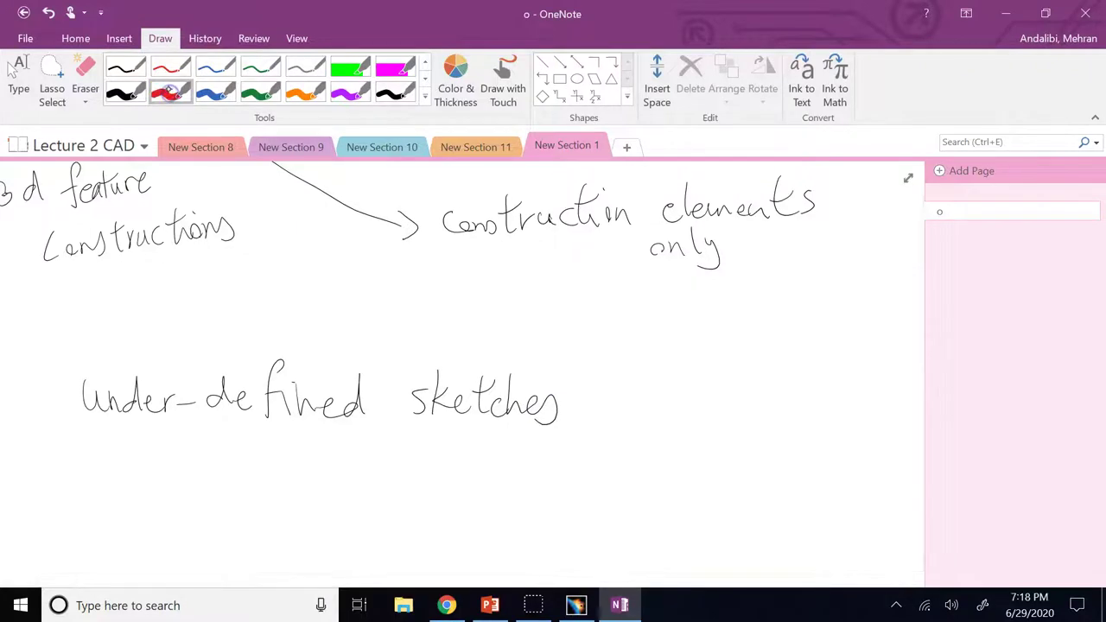
mouse_move(655, 358)
left_mouse_down()
mouse_move(670, 412)
mouse_move(710, 422)
mouse_move(781, 371)
left_mouse_up()
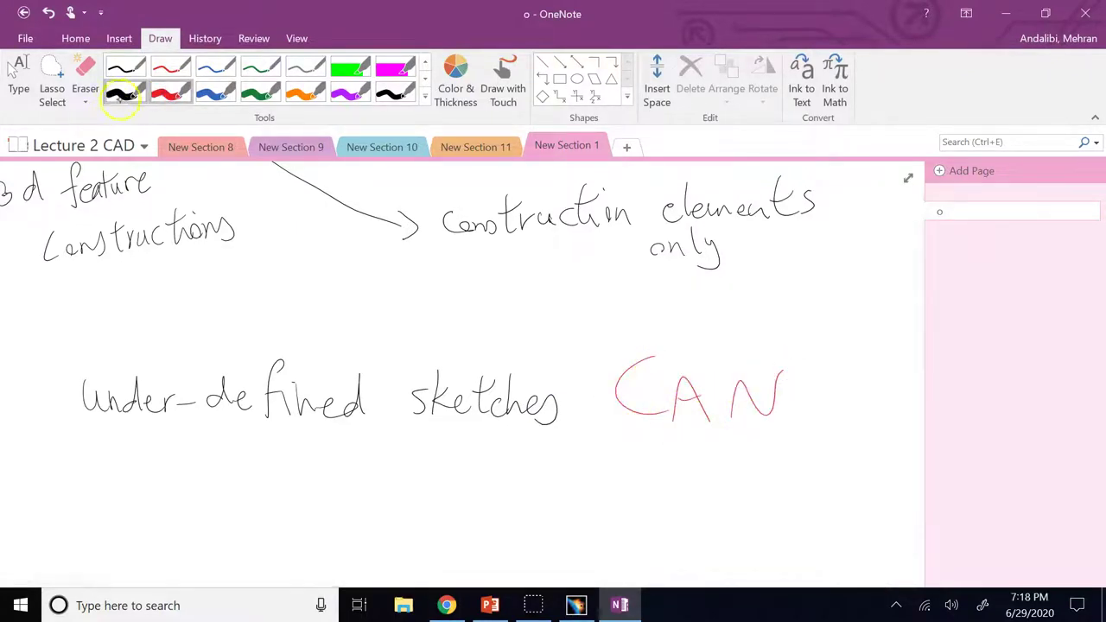
Finish the sentence in black ink with "be used to create 3d features." and leave drawing mode
left_click(125, 92)
mouse_move(143, 446)
left_mouse_down()
mouse_move(162, 480)
mouse_move(206, 498)
left_mouse_up()
left_click_drag(241, 482, 304, 494)
mouse_move(421, 452)
left_mouse_down()
mouse_move(408, 513)
mouse_move(462, 456)
mouse_move(395, 464)
mouse_move(406, 488)
mouse_move(484, 498)
left_mouse_up()
left_click_drag(498, 484, 504, 490)
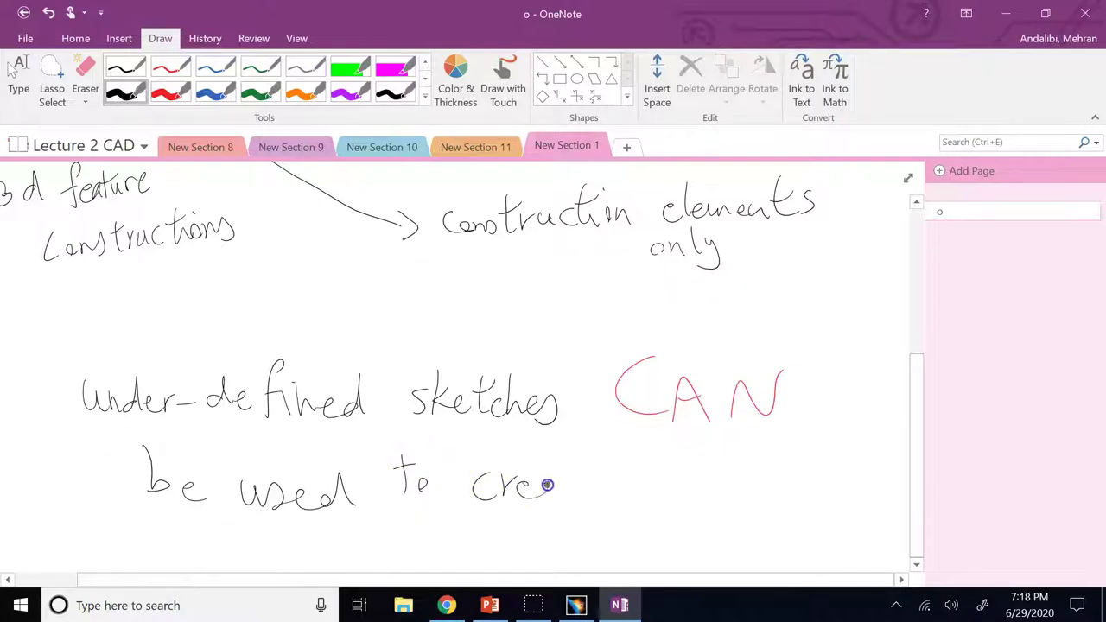
left_click_drag(657, 460, 662, 501)
left_click_drag(717, 467, 704, 484)
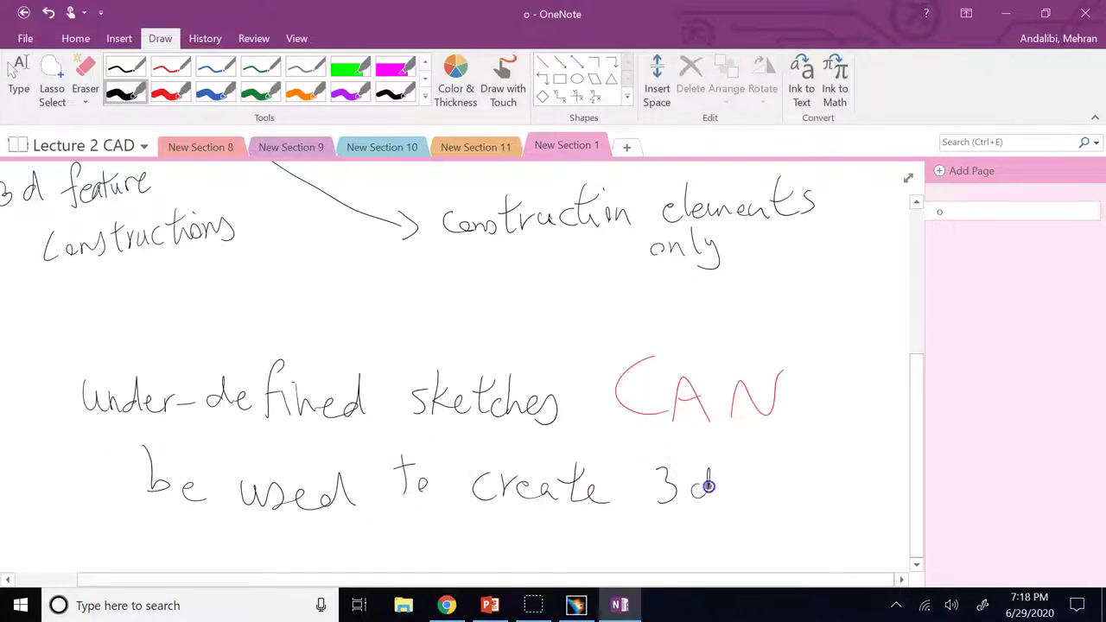
mouse_move(771, 456)
left_mouse_down()
mouse_move(758, 507)
mouse_move(776, 487)
mouse_move(875, 500)
left_mouse_up()
left_click(886, 494)
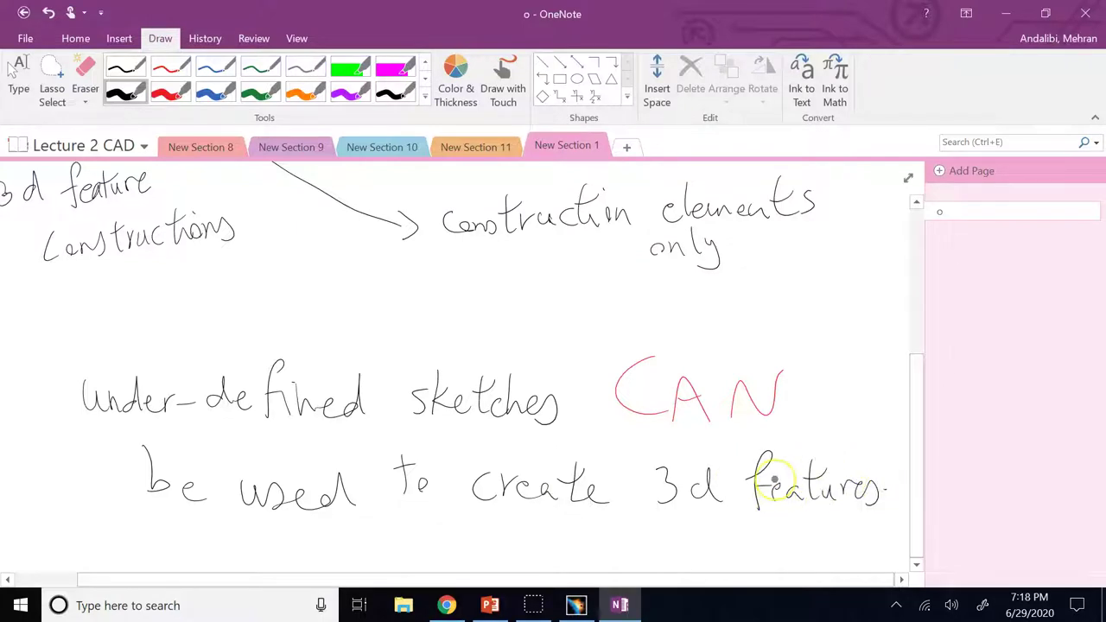
key("Escape")
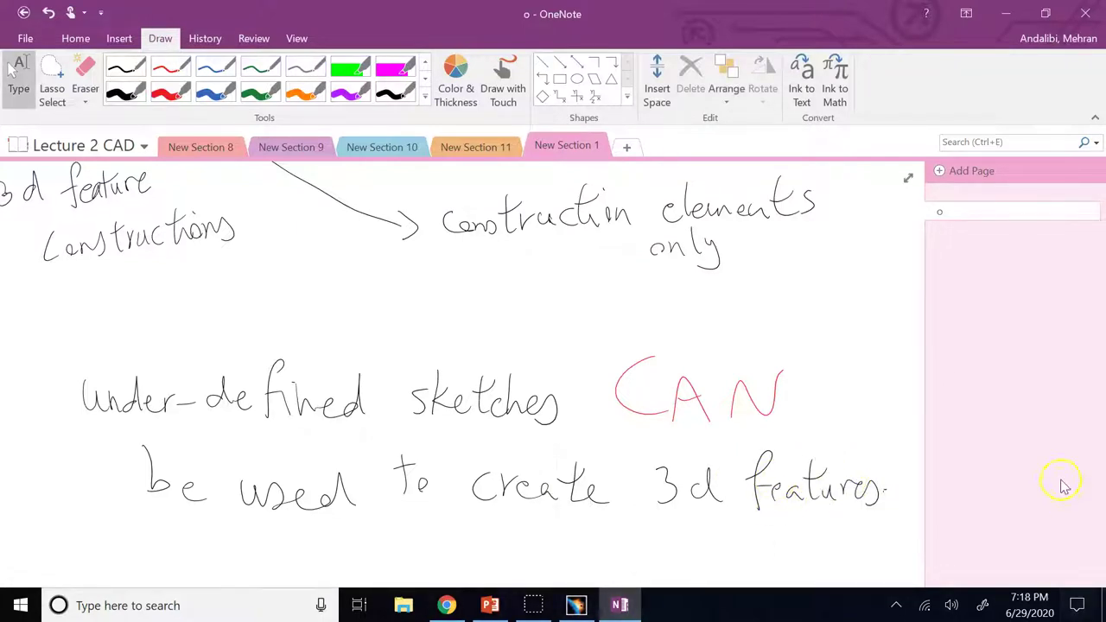
Switch back to CATIA, reopen the pad's sketch for editing, and highlight its entire profile before clearing the selection
left_click(595, 610)
left_click(697, 388)
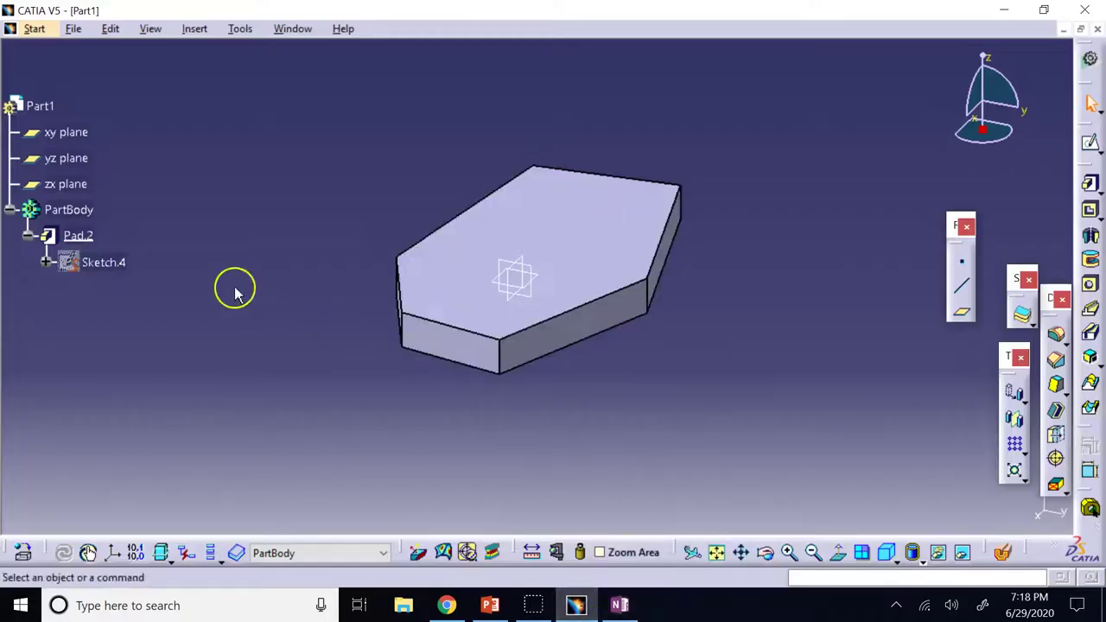
double_click(103, 263)
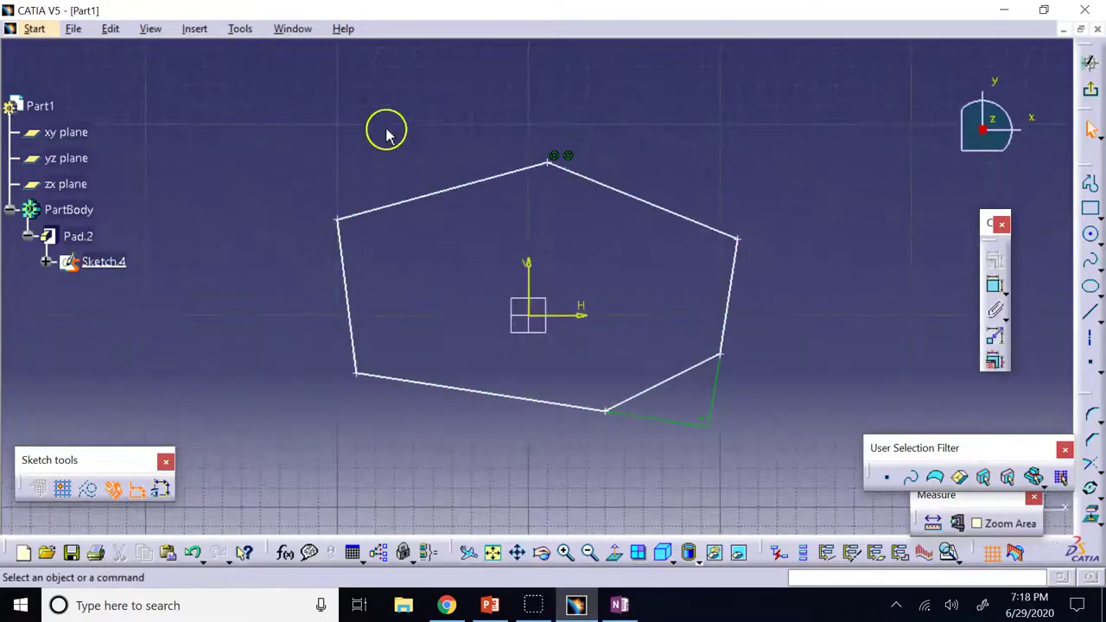
left_click_drag(304, 132, 783, 450)
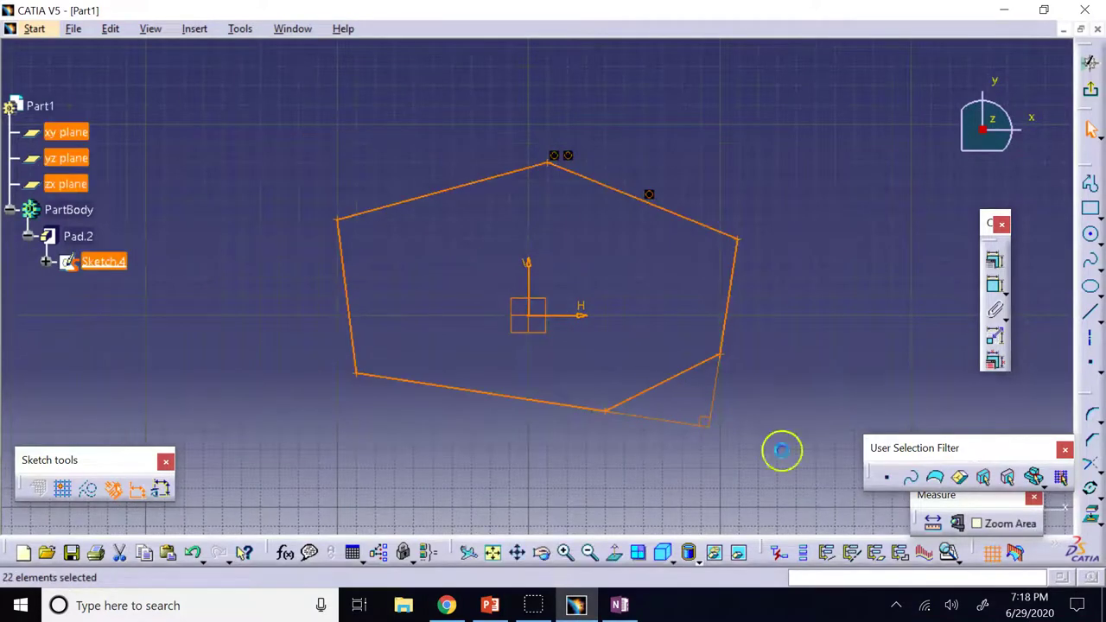
left_click(793, 164)
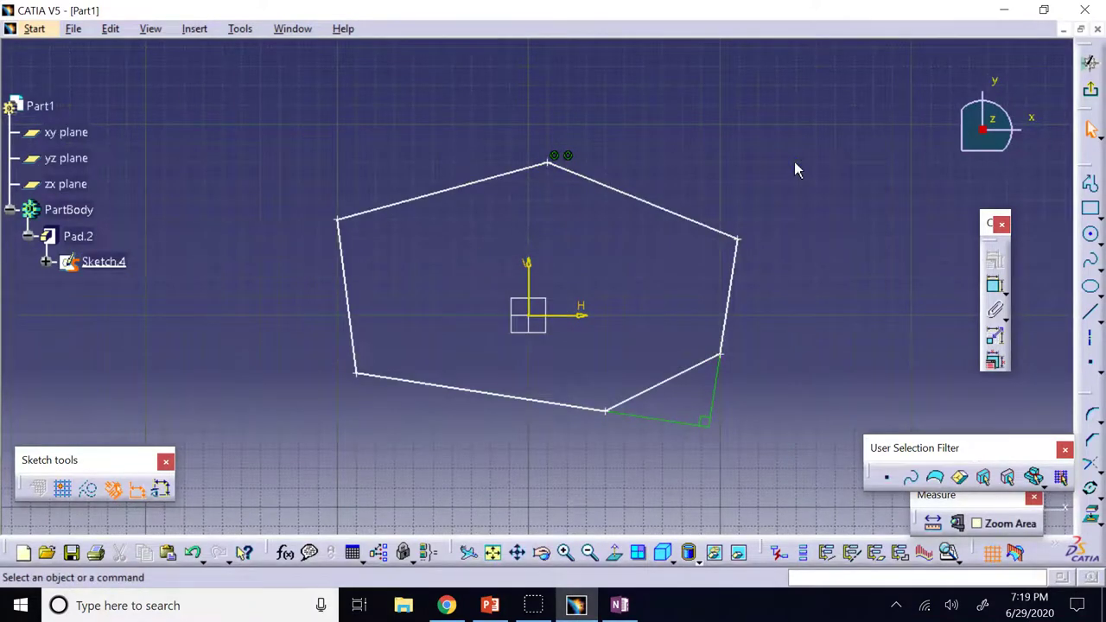